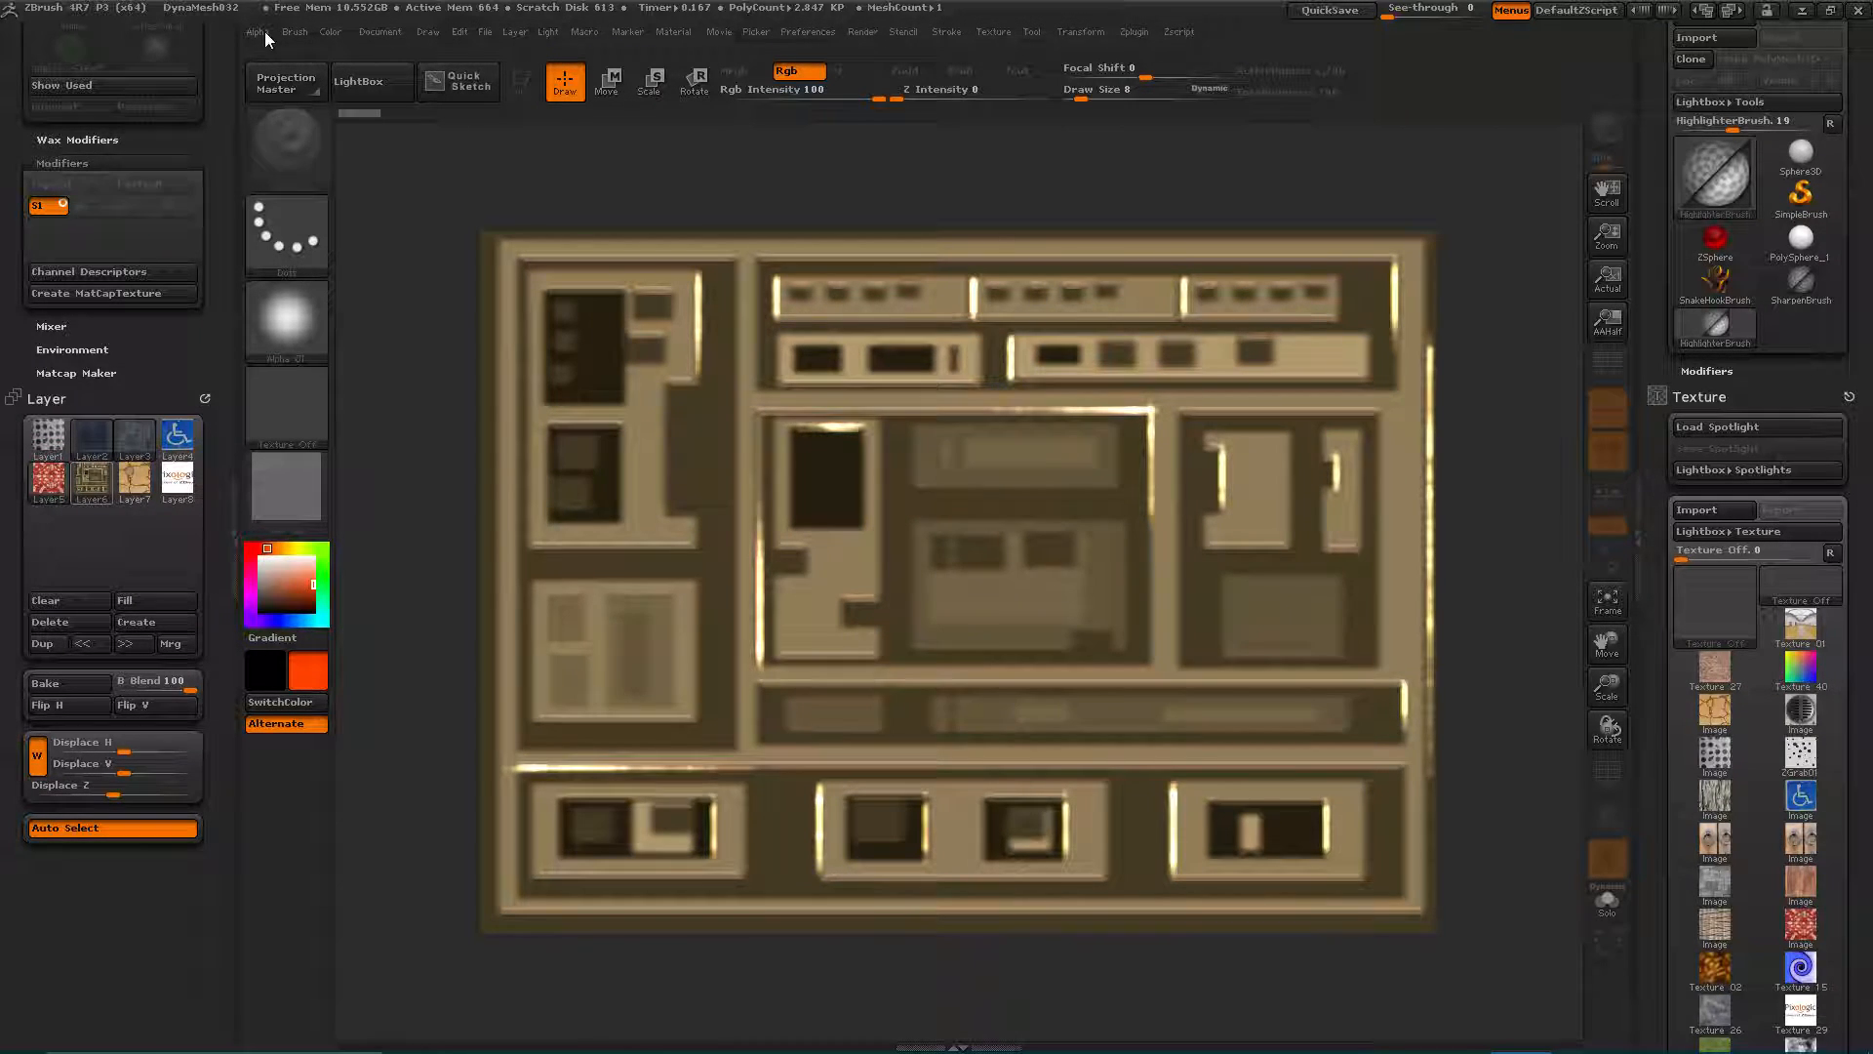
Dock the Layer palette in the side tray and collapse that tray
{"action": "left_click", "coordinate": [289, 33]}
{"action": "mouse_move", "coordinate": [378, 31]}
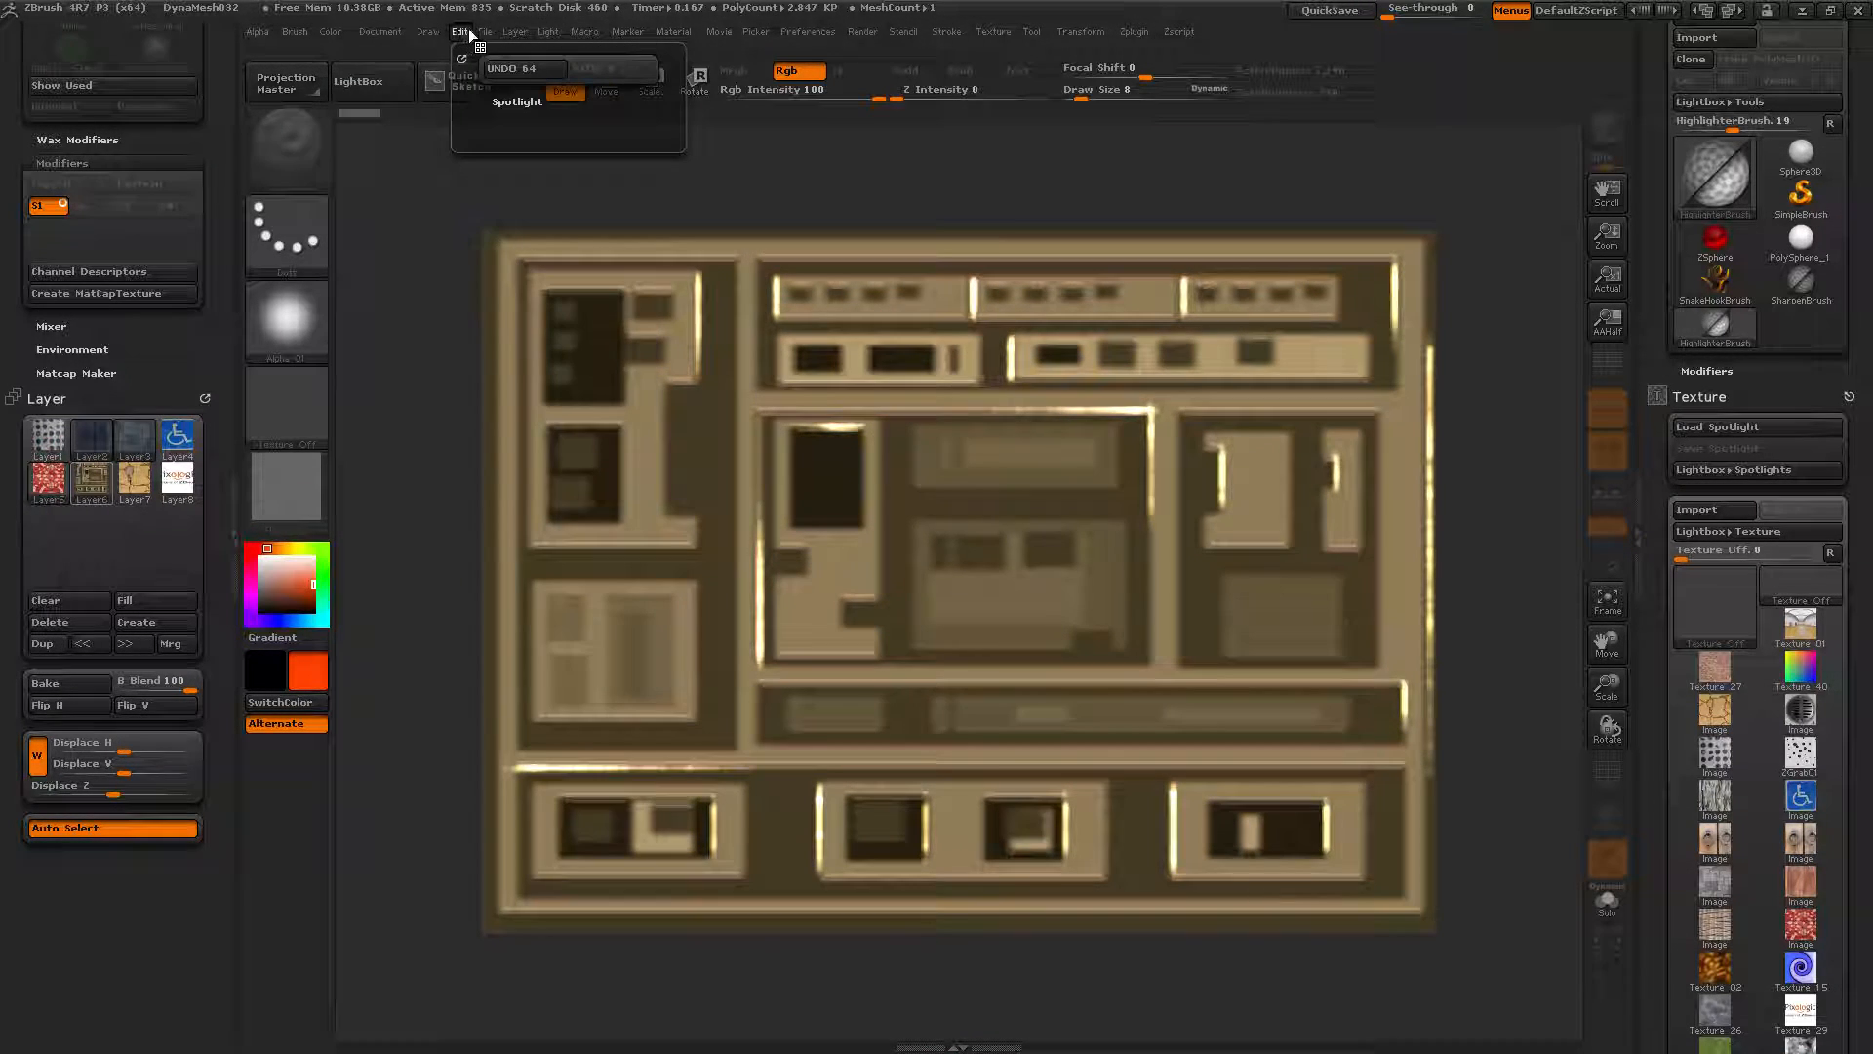
{"action": "mouse_move", "coordinate": [483, 31]}
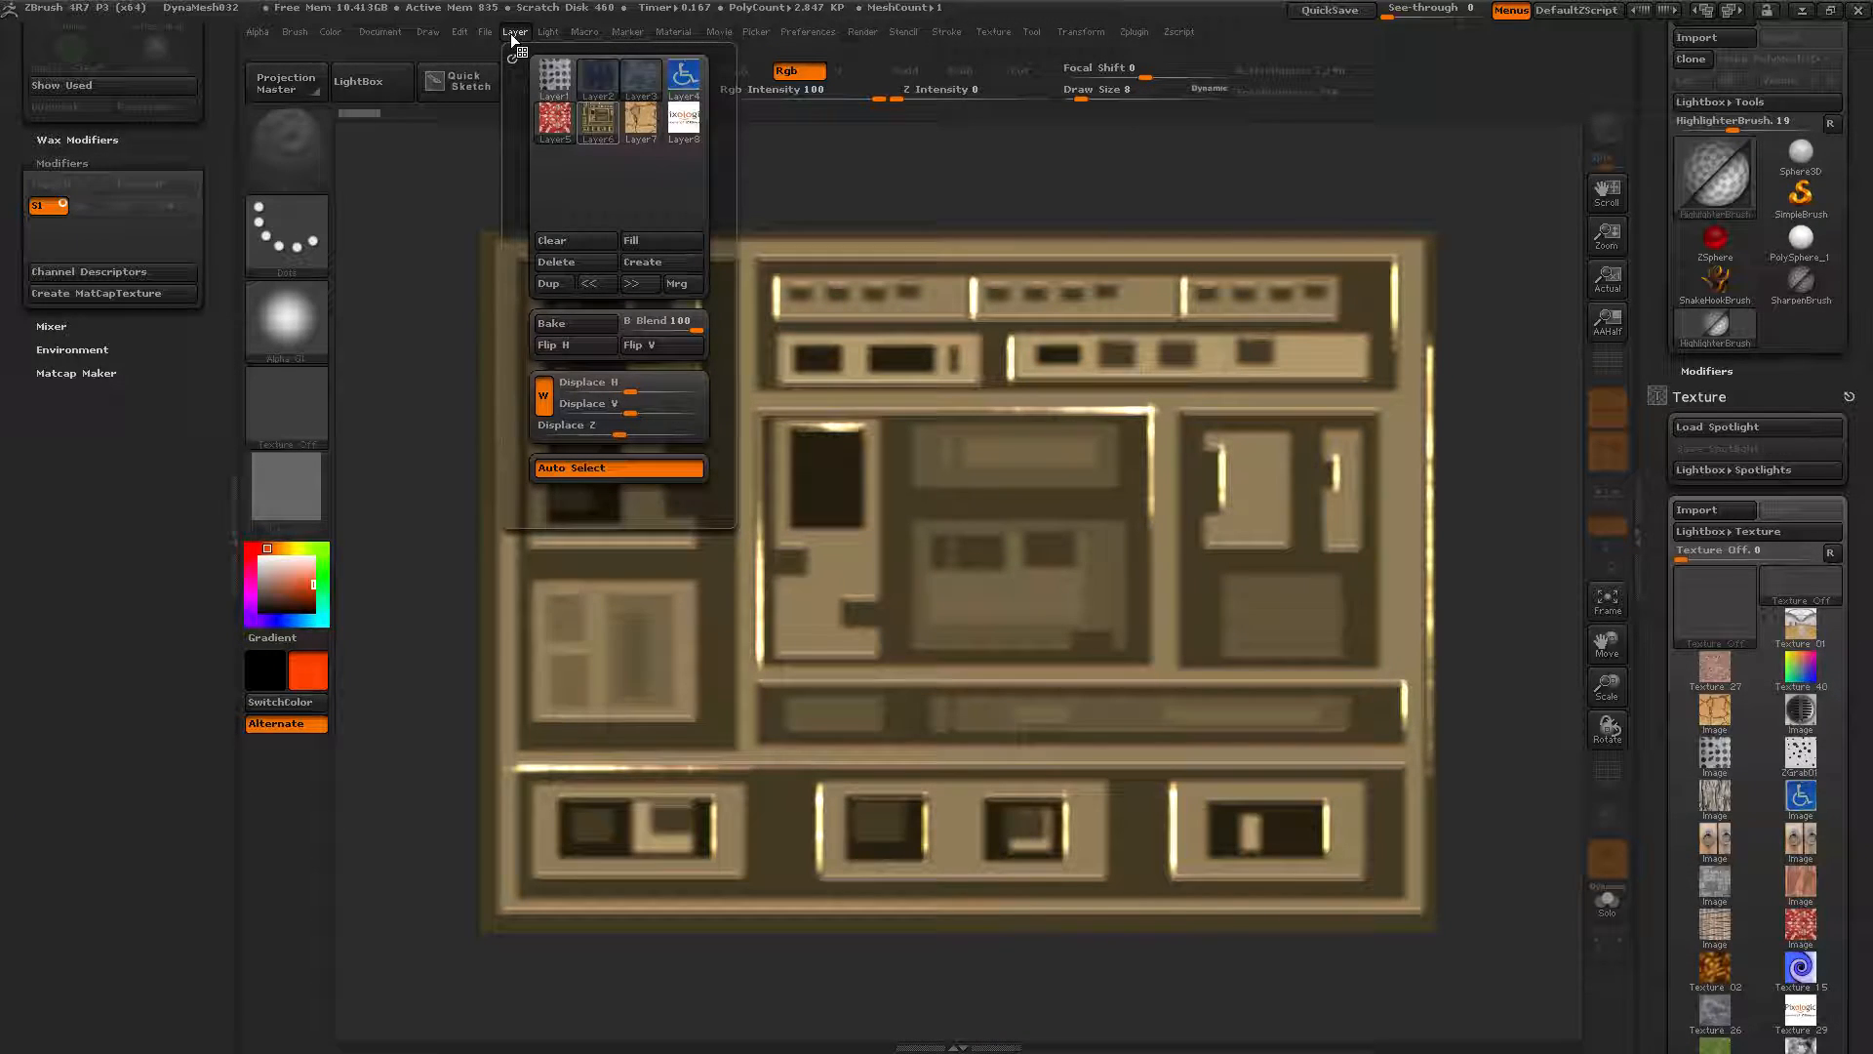
{"action": "left_click_drag", "start_coordinate": [514, 55], "coordinate": [171, 374]}
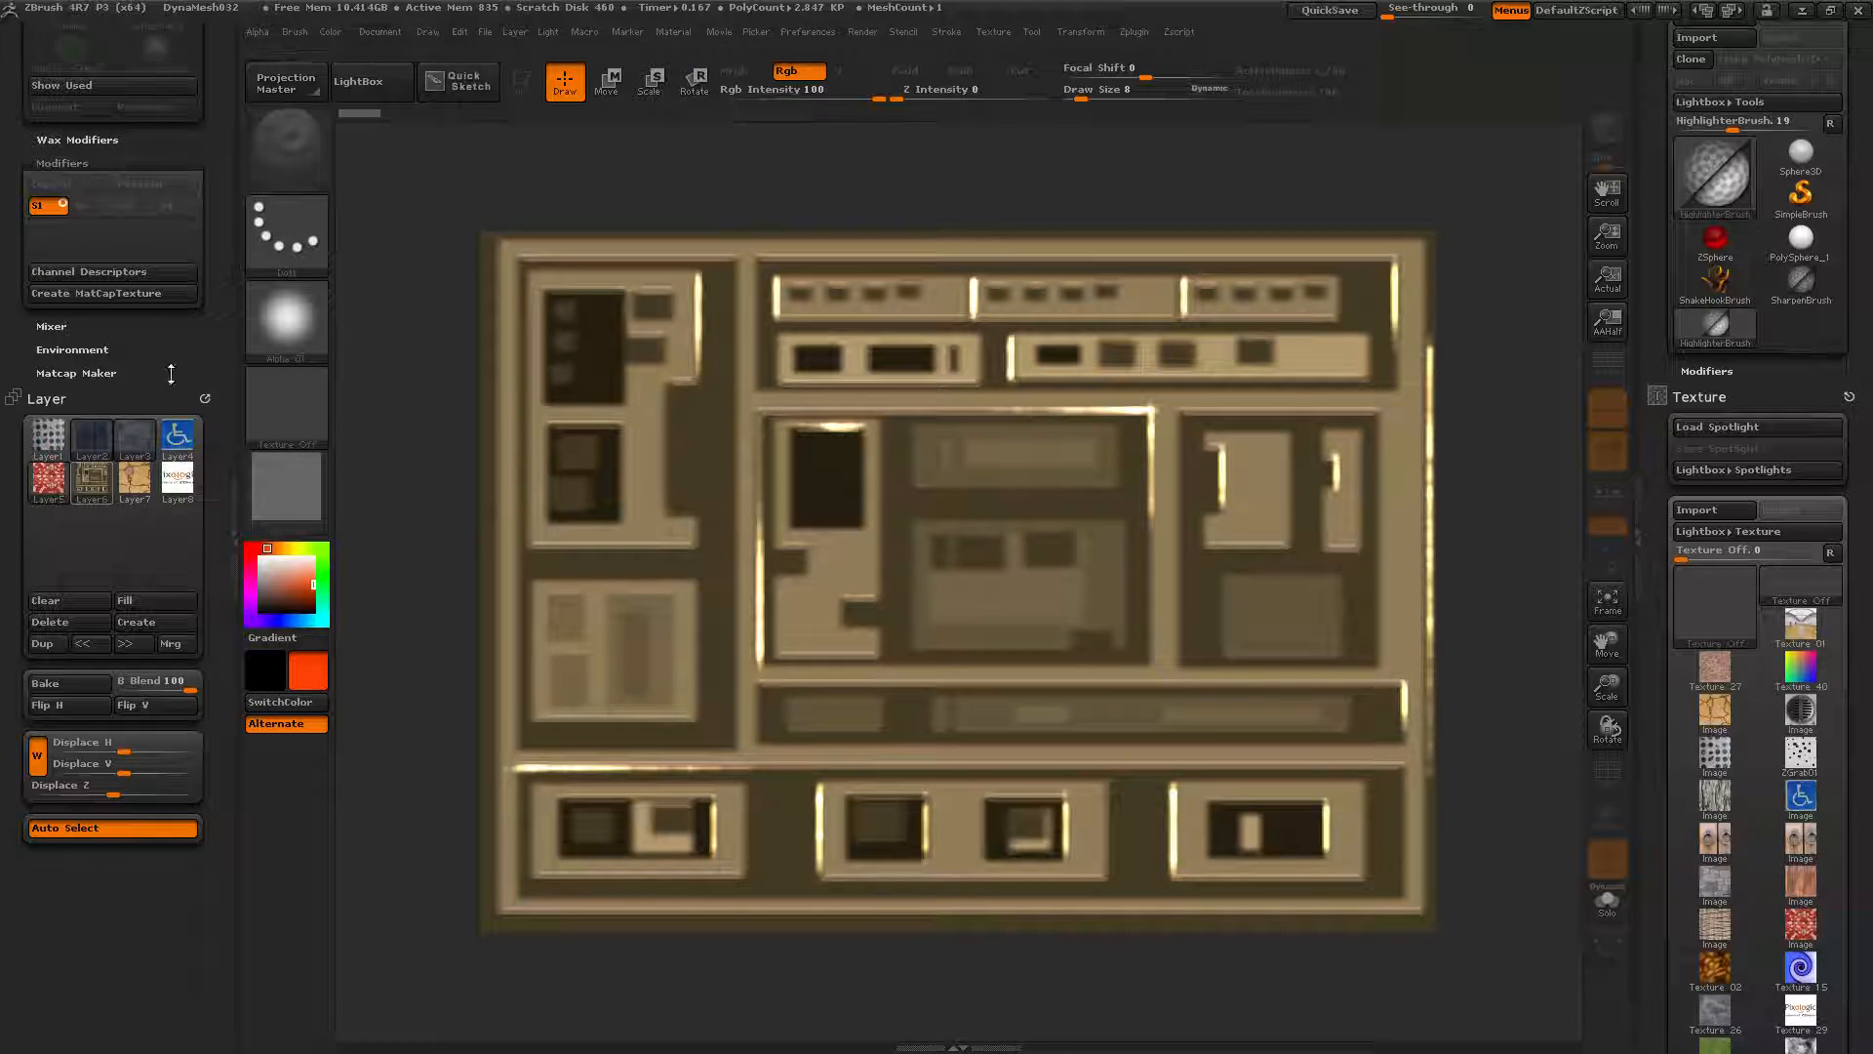
{"action": "left_click", "coordinate": [235, 536]}
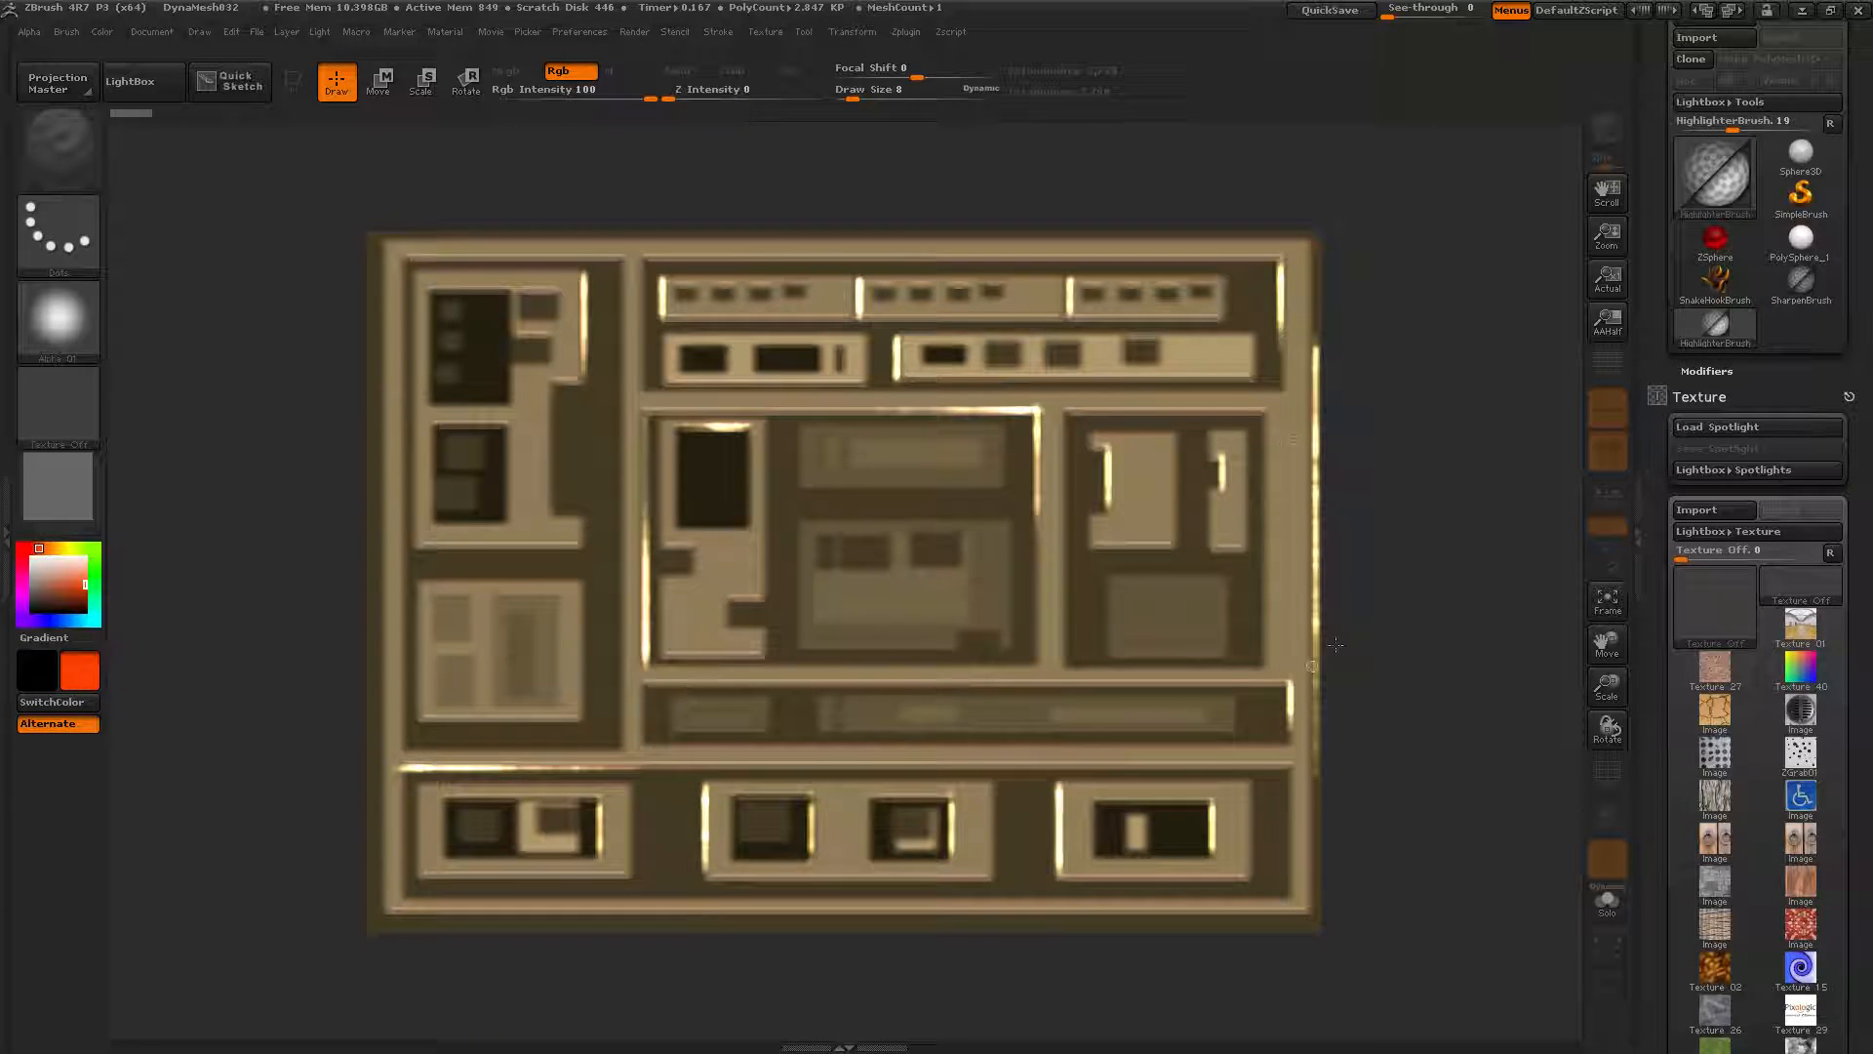
Load the IMG_4841.jpg texture from the LightBox texture library
{"action": "left_click", "coordinate": [139, 86]}
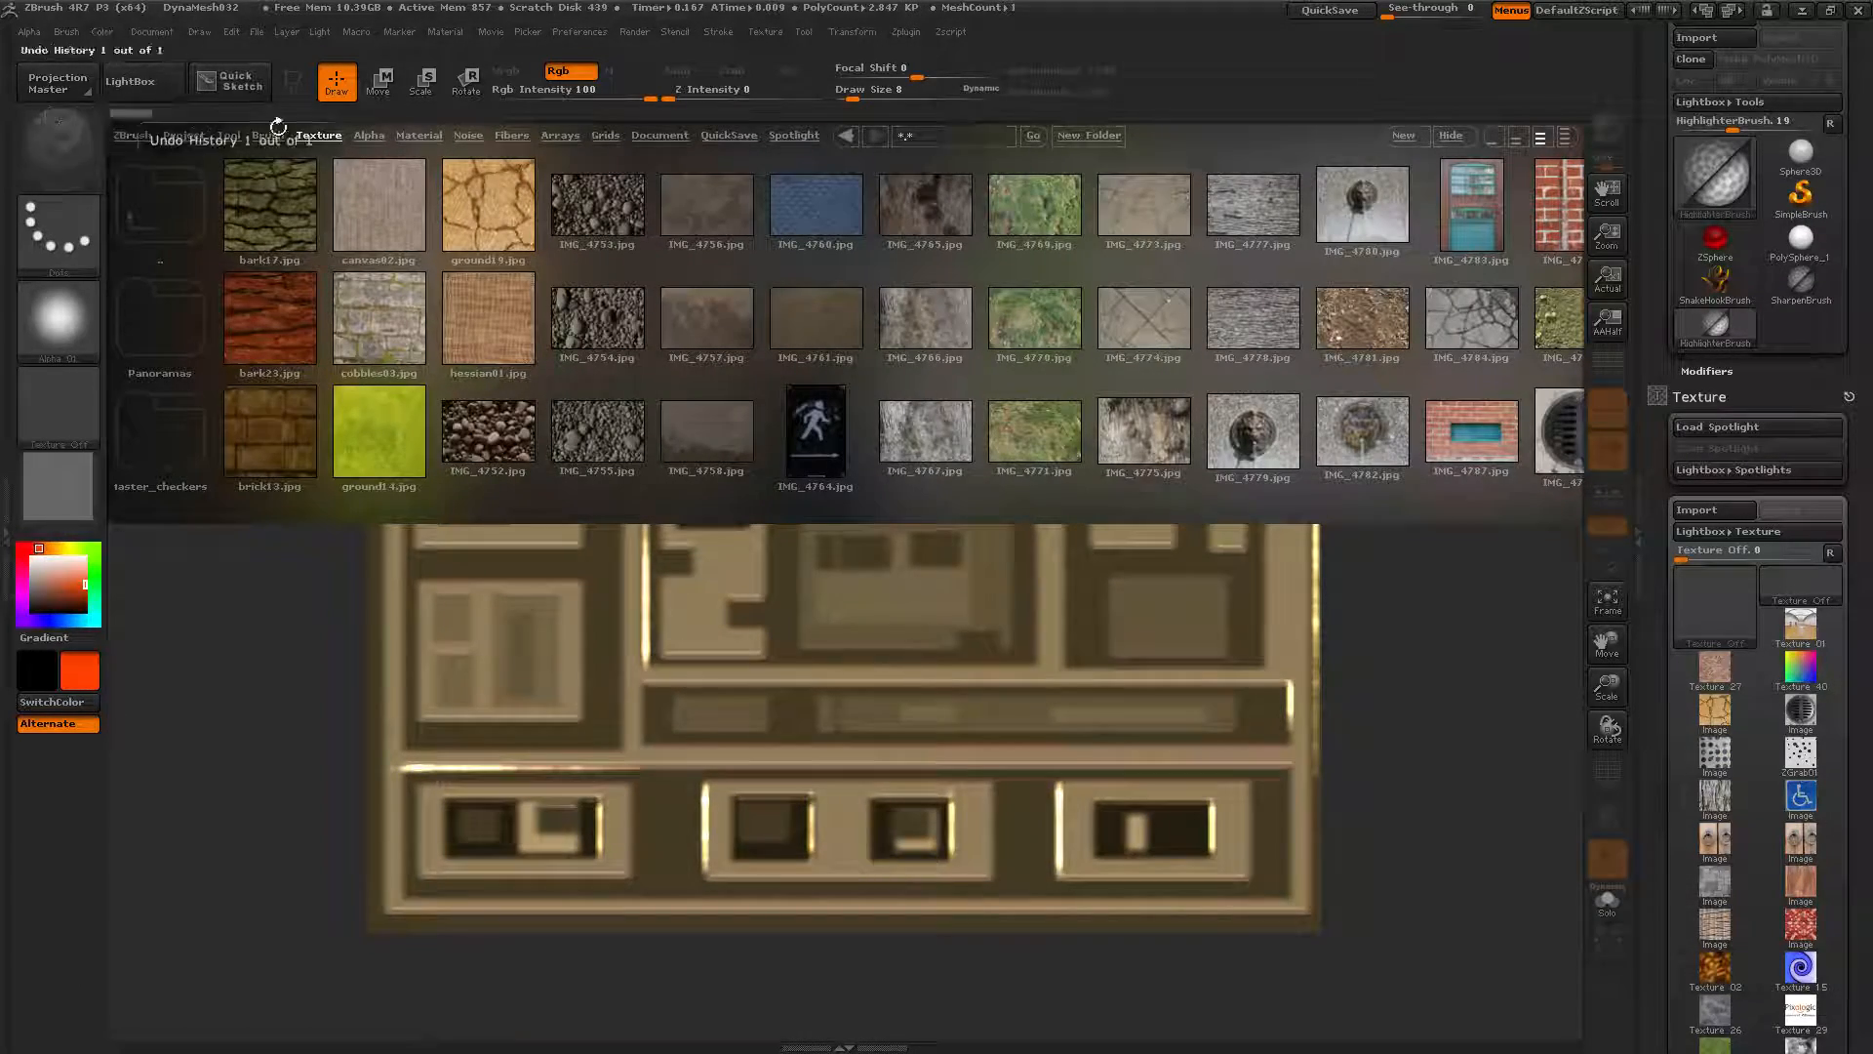
{"action": "left_click_drag", "start_coordinate": [1078, 403], "coordinate": [723, 365]}
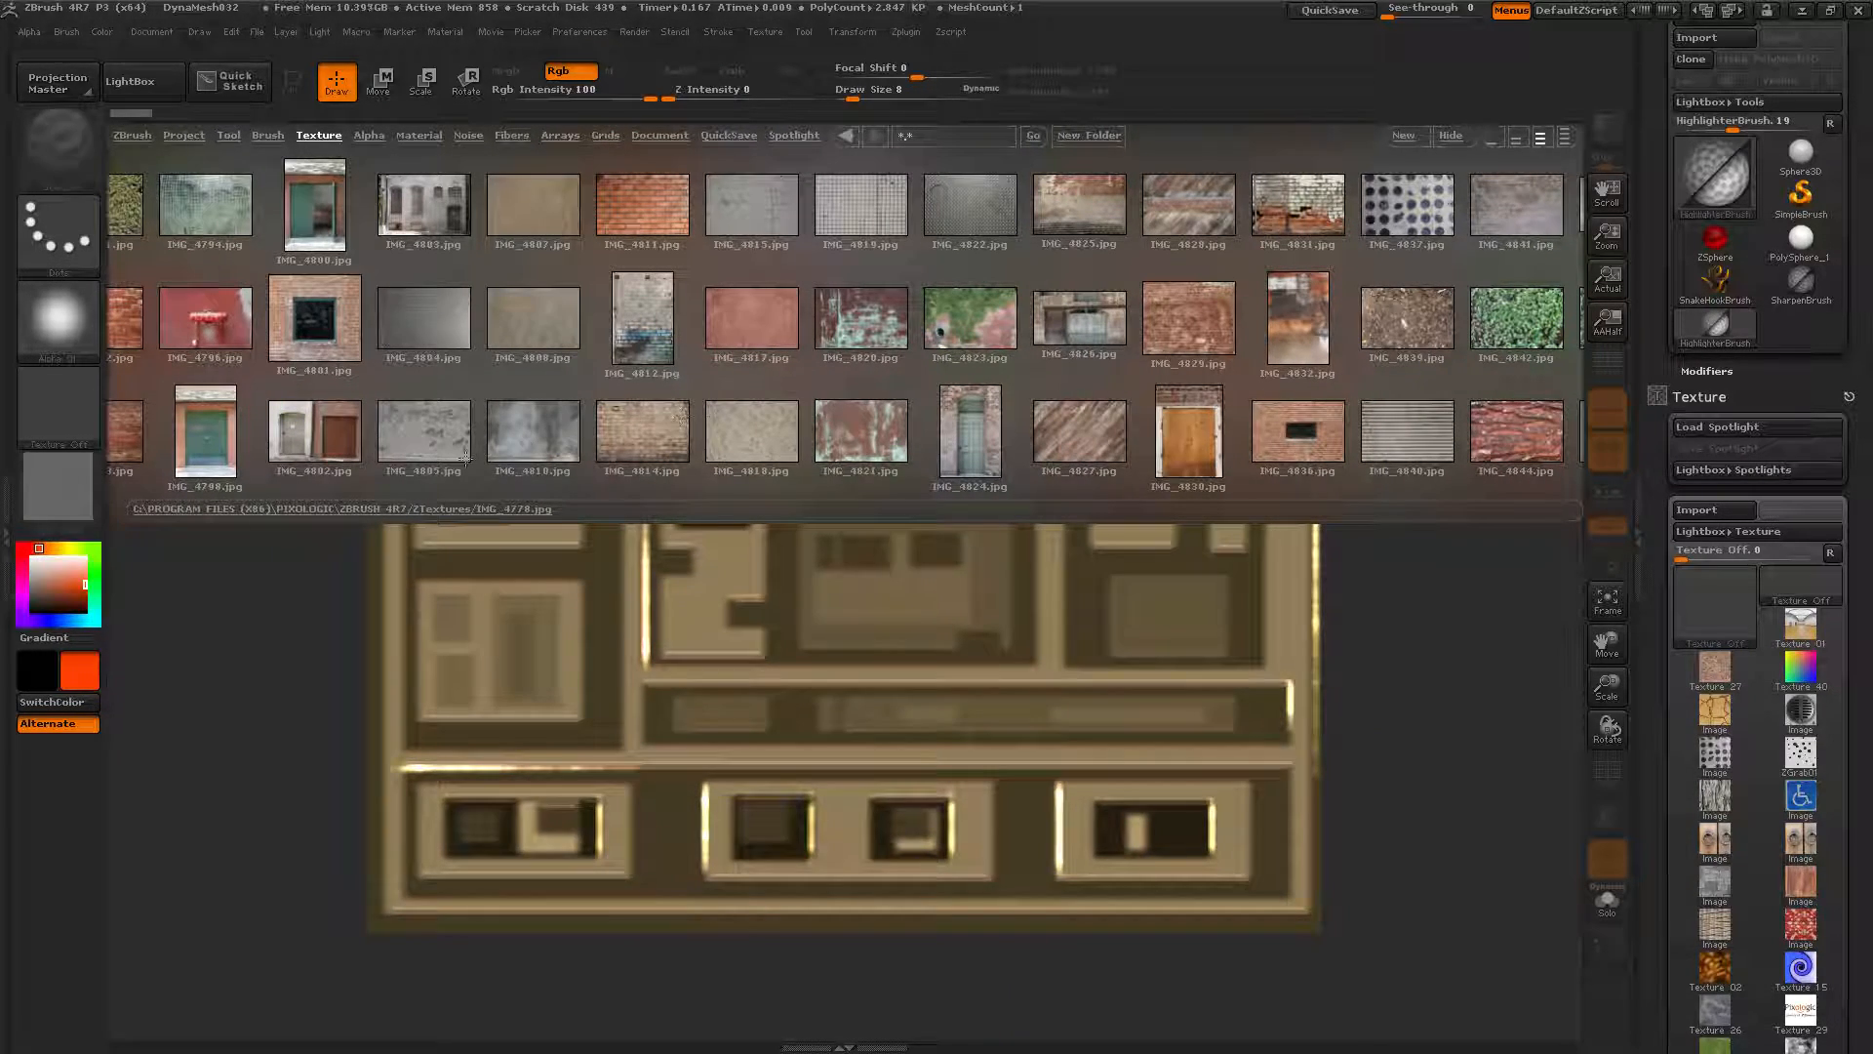
{"action": "double_click", "coordinate": [1525, 210]}
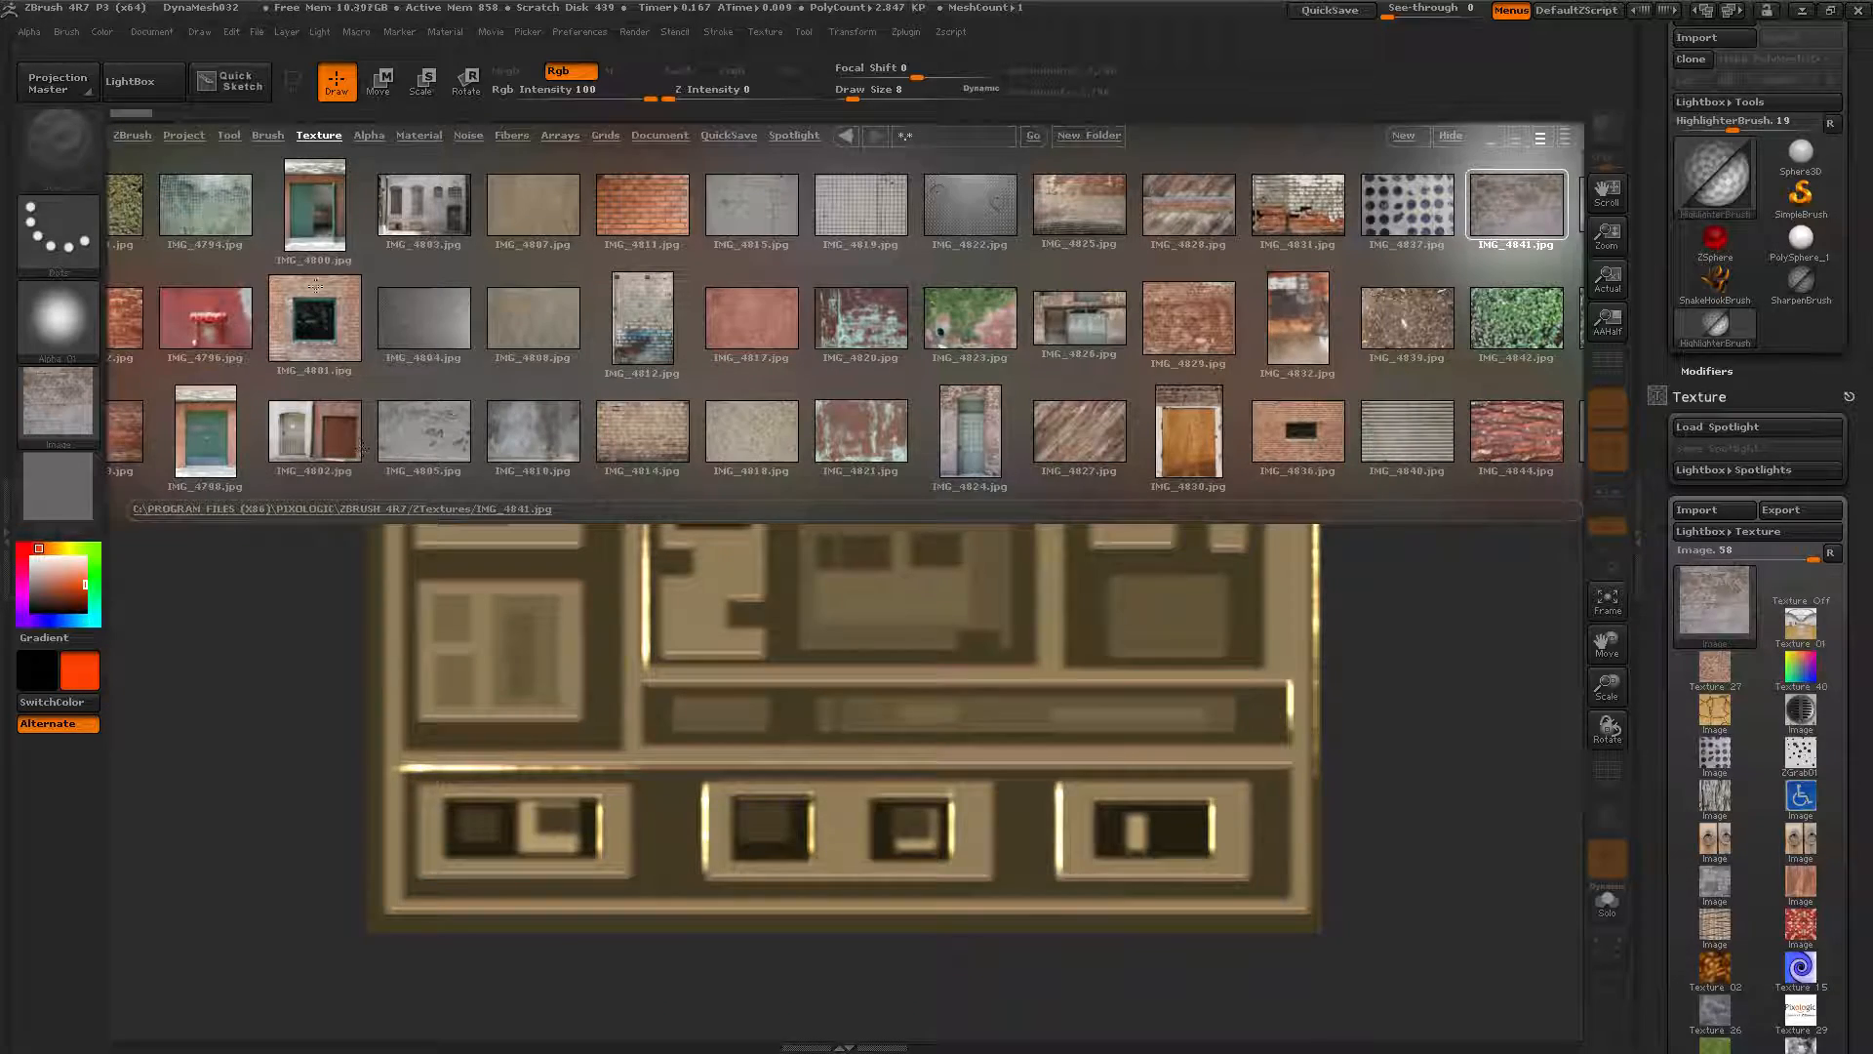
{"action": "left_click", "coordinate": [148, 91]}
Open the DynaMesh032.ZPR project from LightBox without saving the current project's changes
{"action": "left_click", "coordinate": [147, 87]}
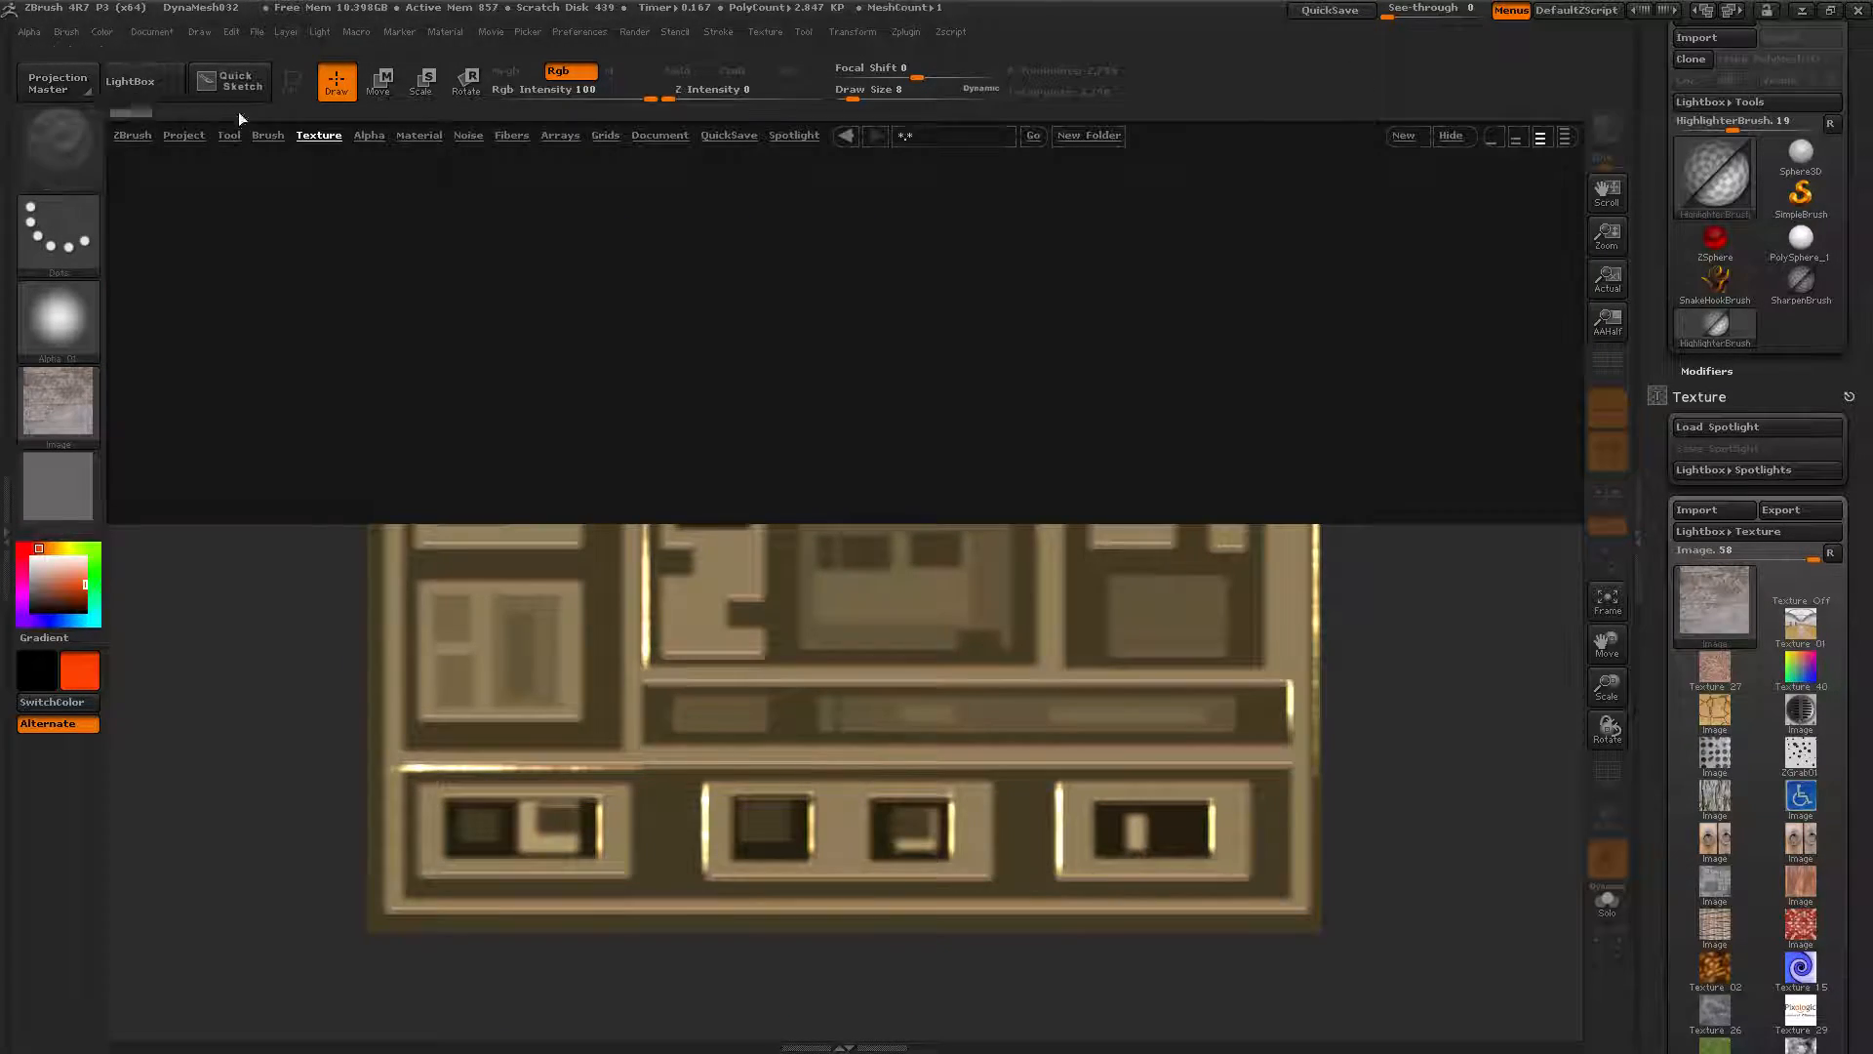
{"action": "left_click", "coordinate": [184, 135]}
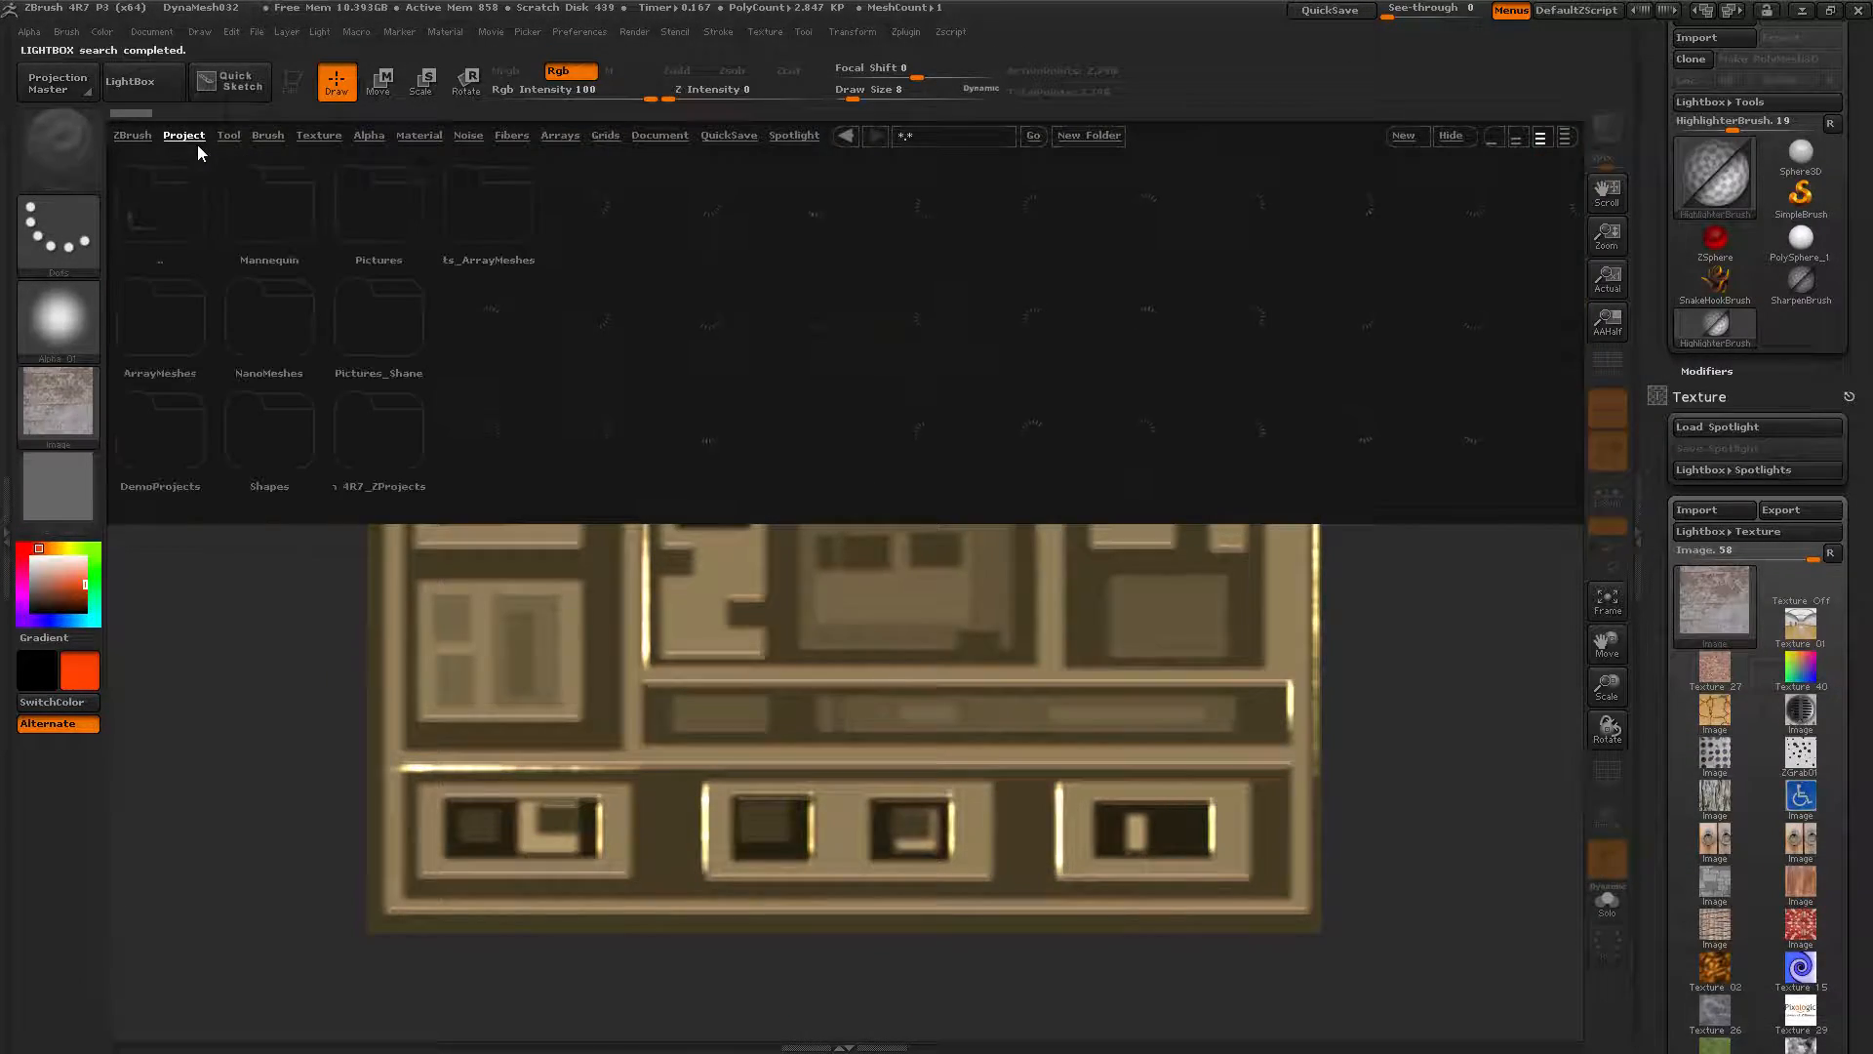
{"action": "double_click", "coordinate": [816, 317]}
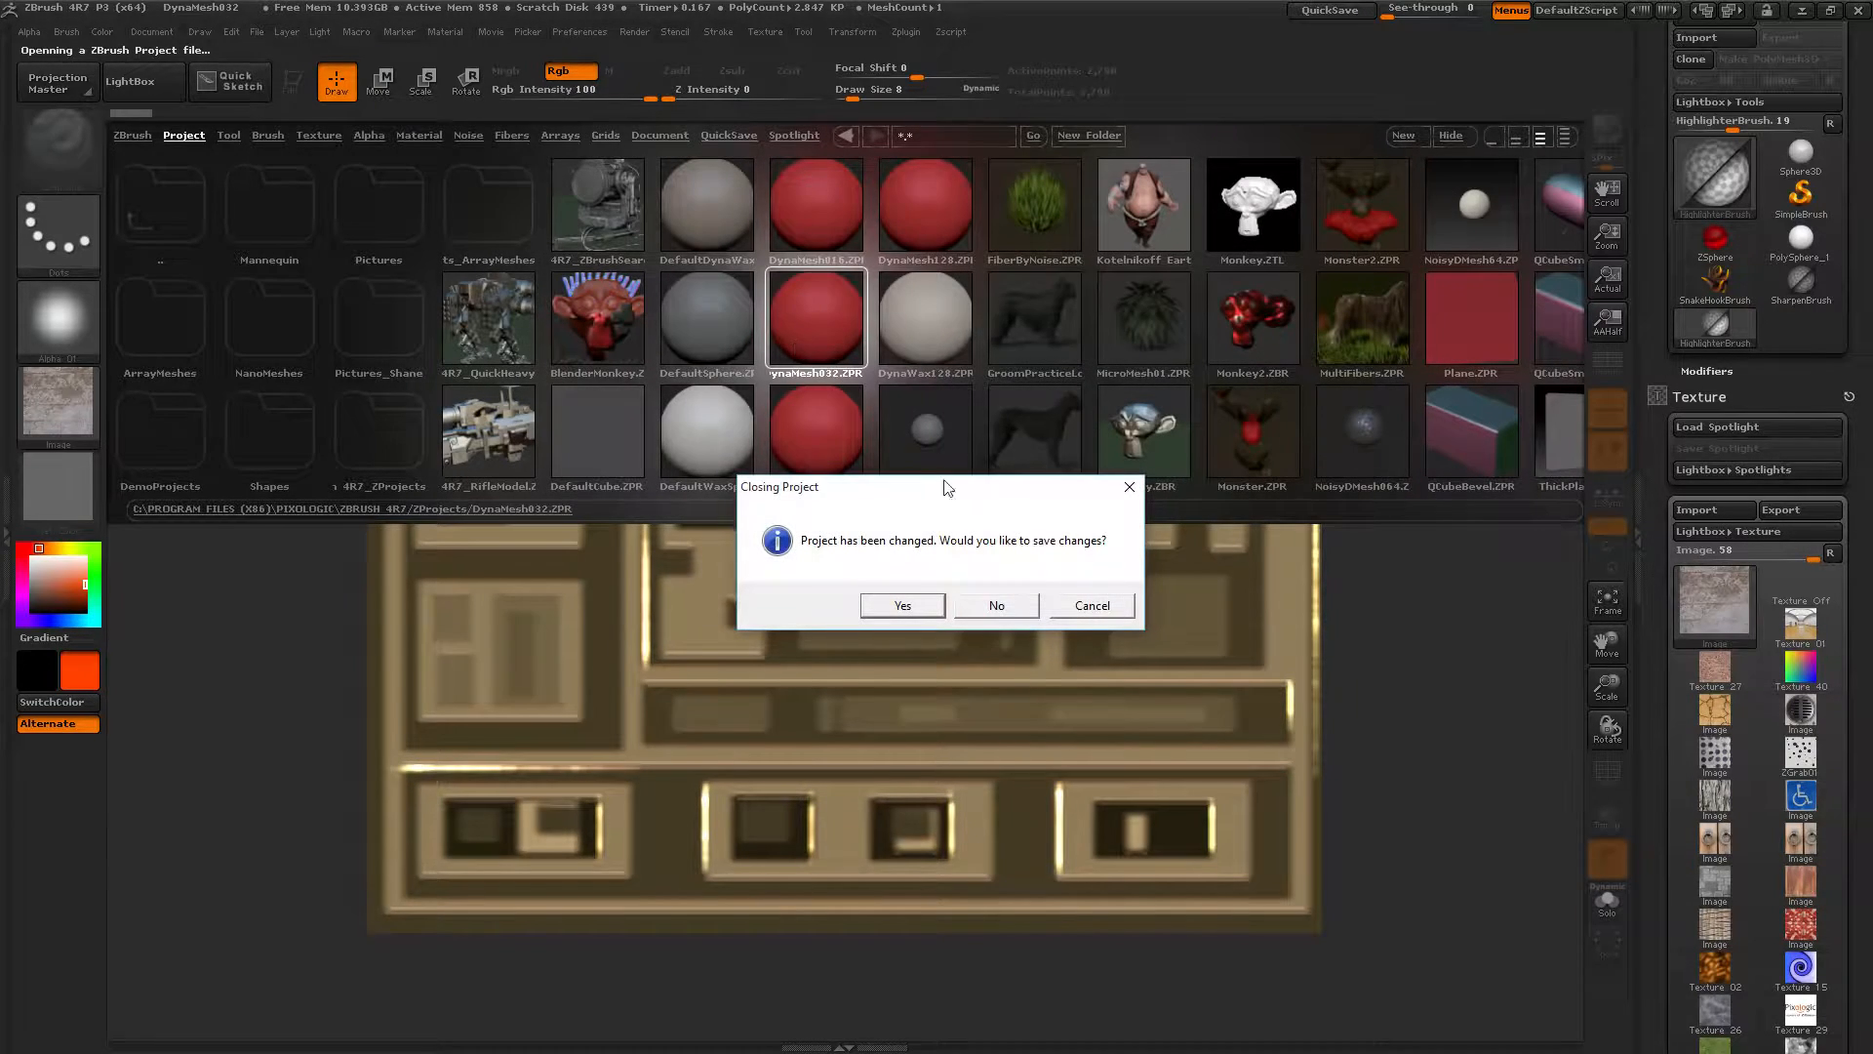
{"action": "left_click", "coordinate": [990, 605]}
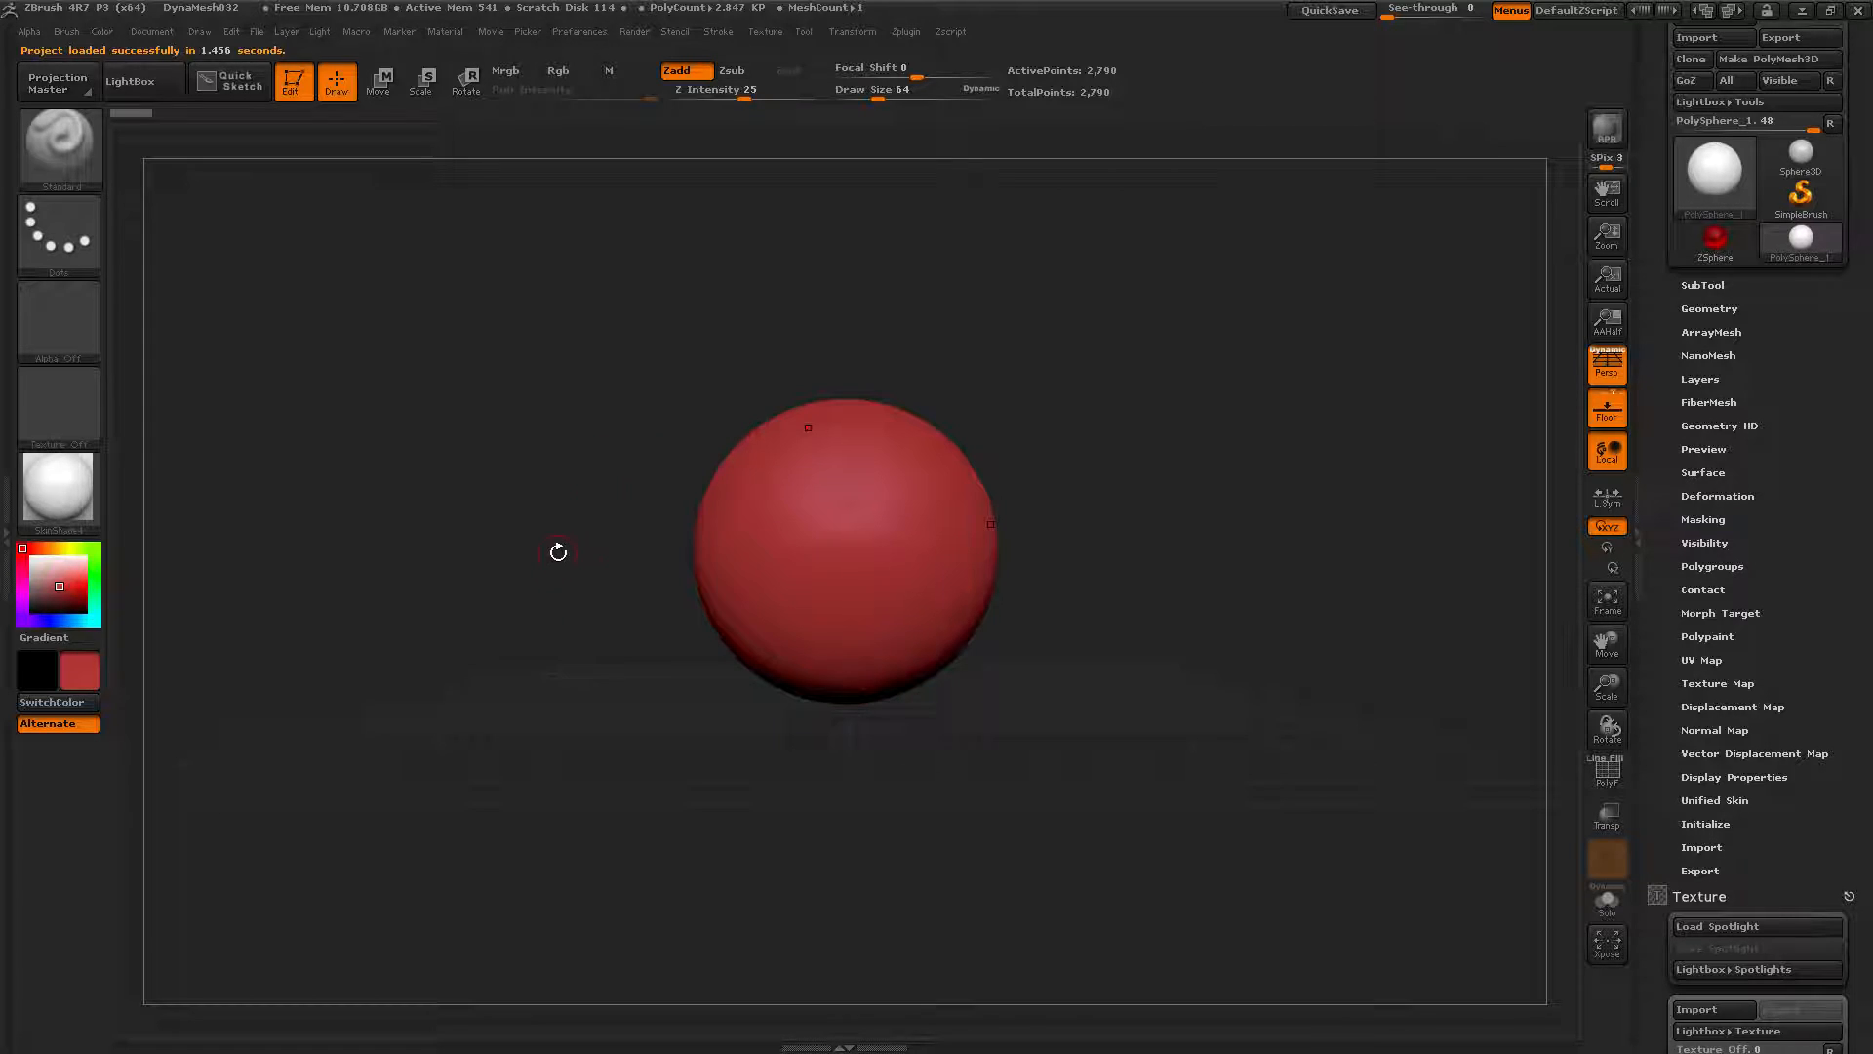
Turn off Edit mode and clear the sphere from the canvas
{"action": "left_click", "coordinate": [281, 93]}
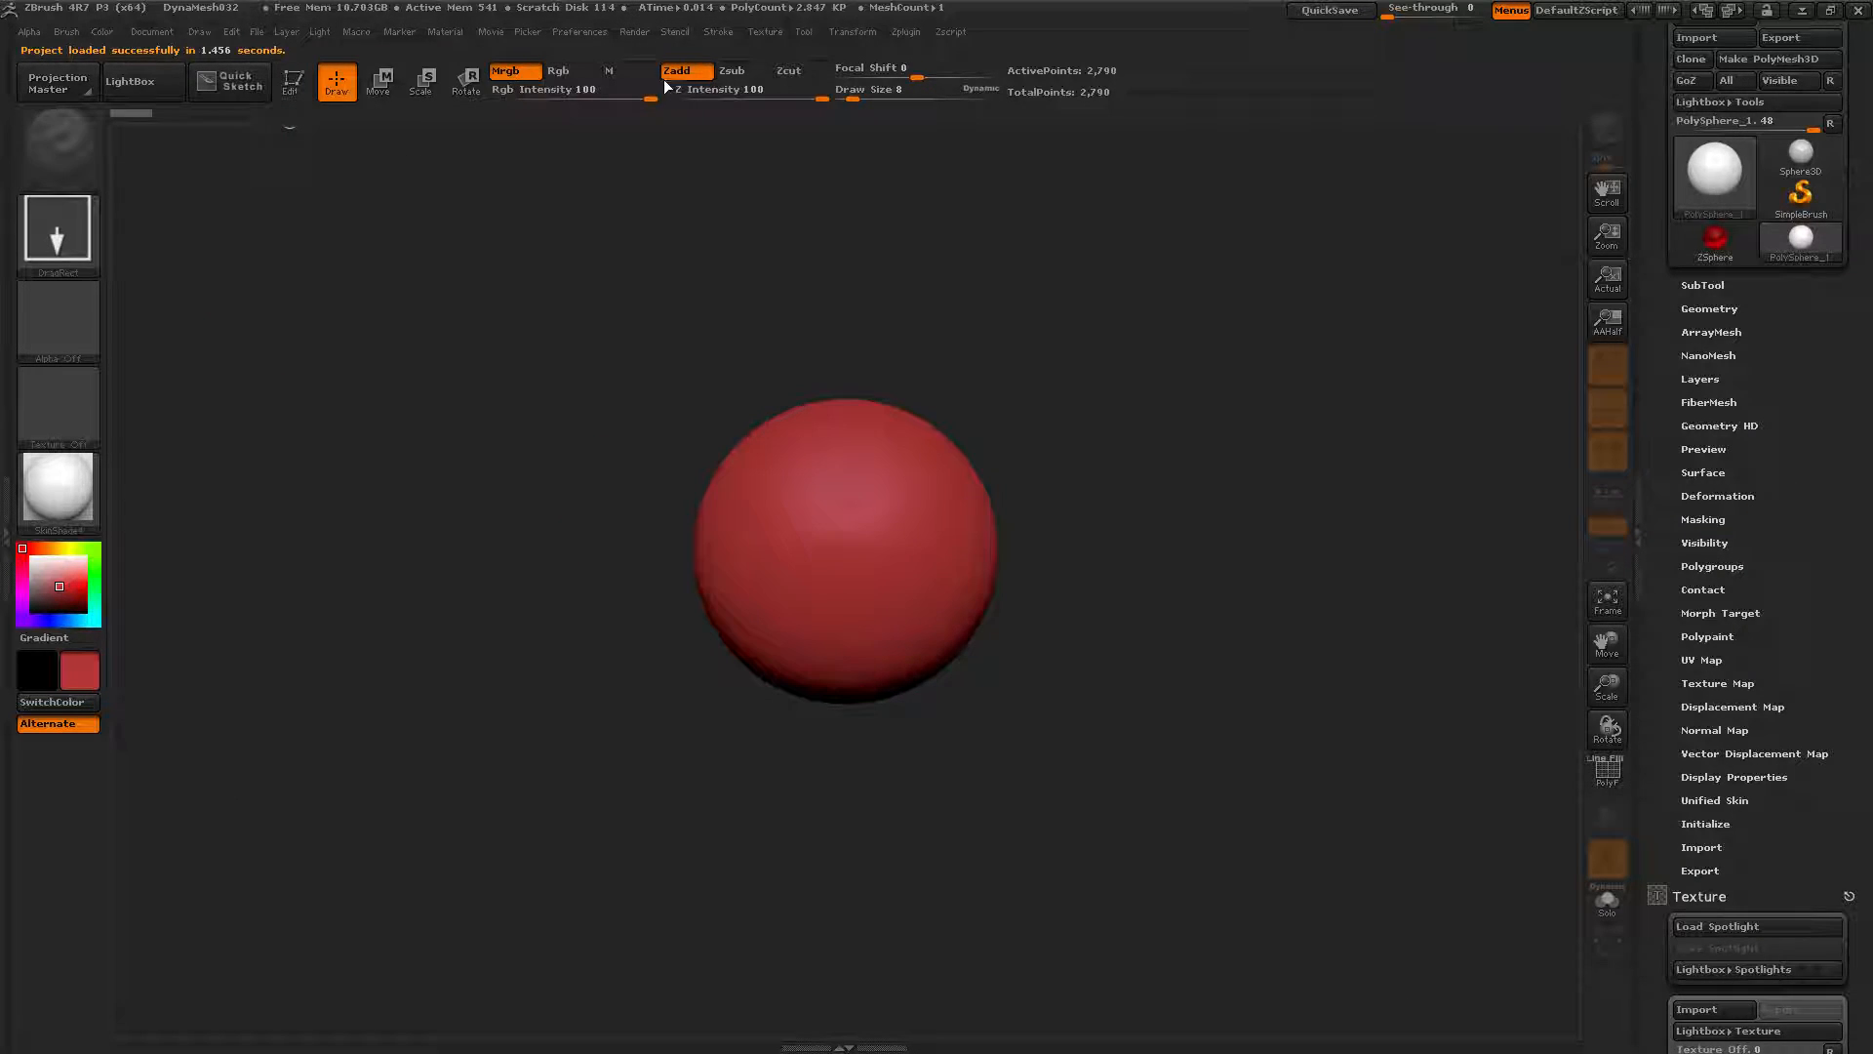
{"action": "key", "text": "ctrl+n"}
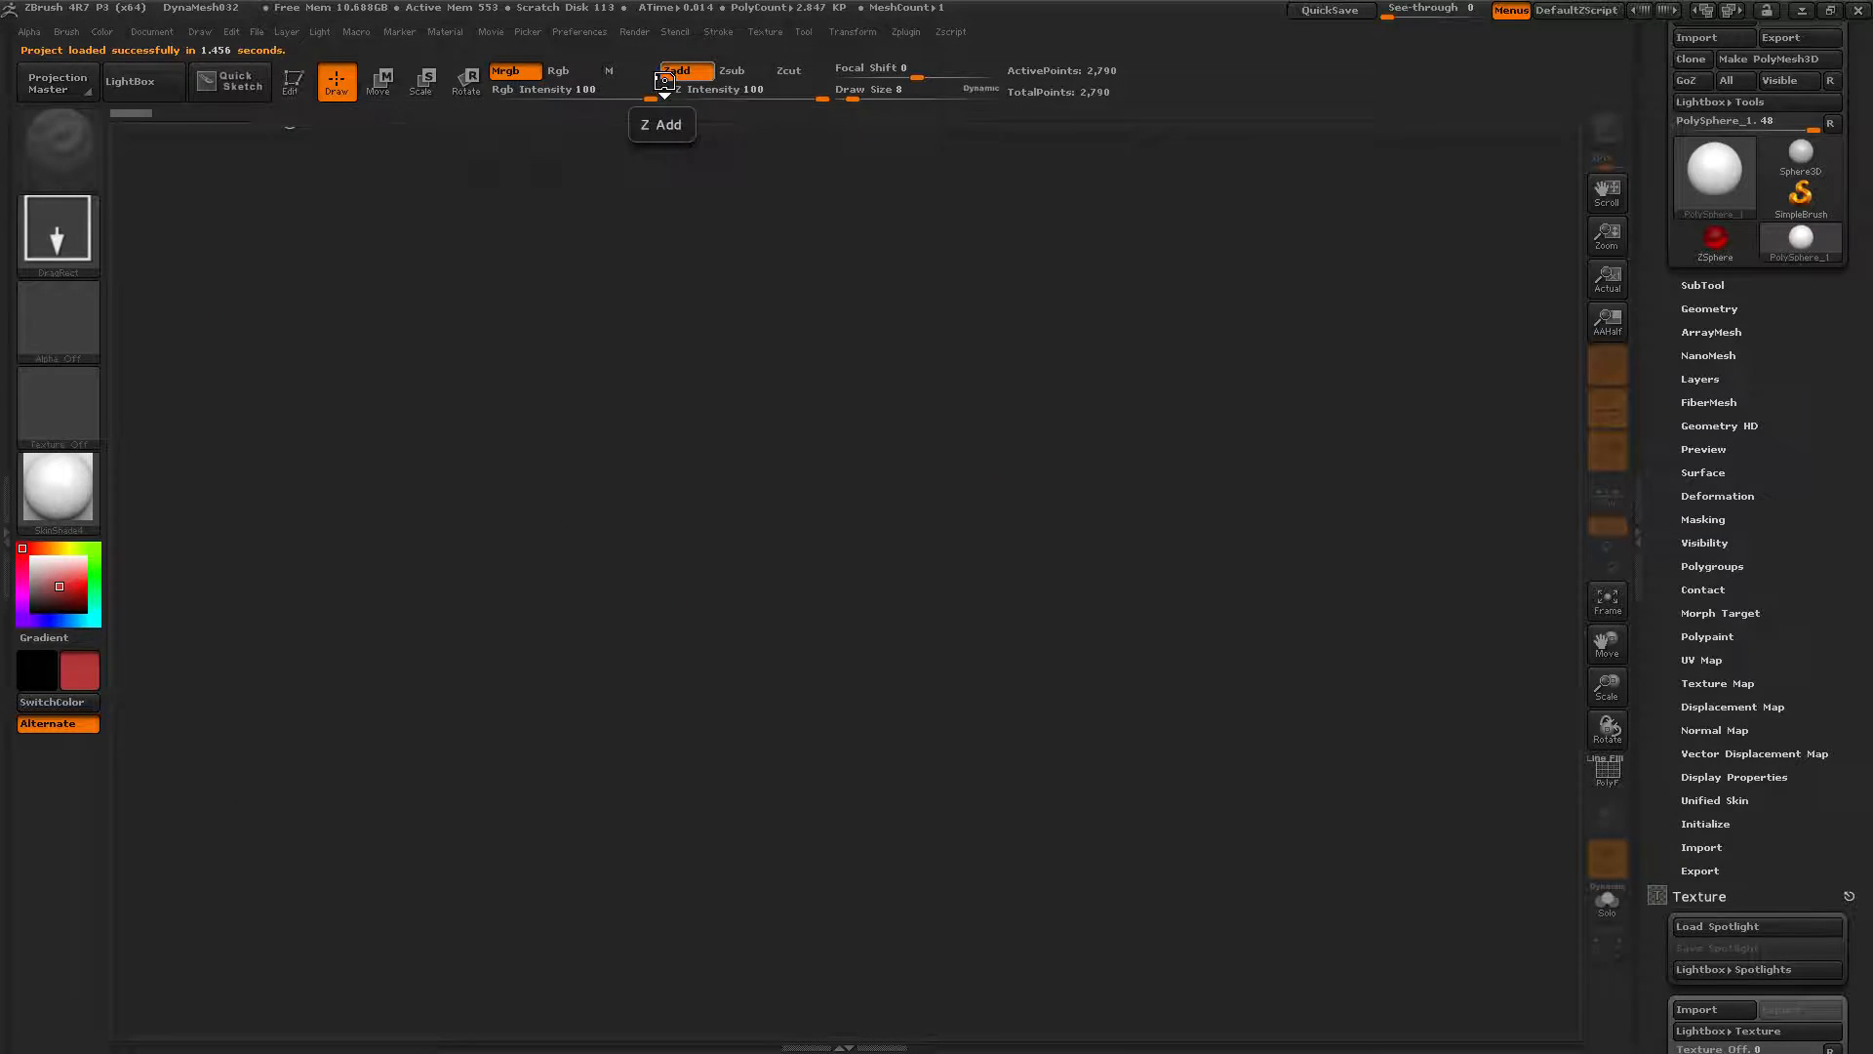
{"action": "left_click_drag", "start_coordinate": [1616, 244], "coordinate": [1577, 244]}
Resize the document to a width of 1024 and a height of 1024, accepting that this is not undoable
{"action": "left_click", "coordinate": [142, 28]}
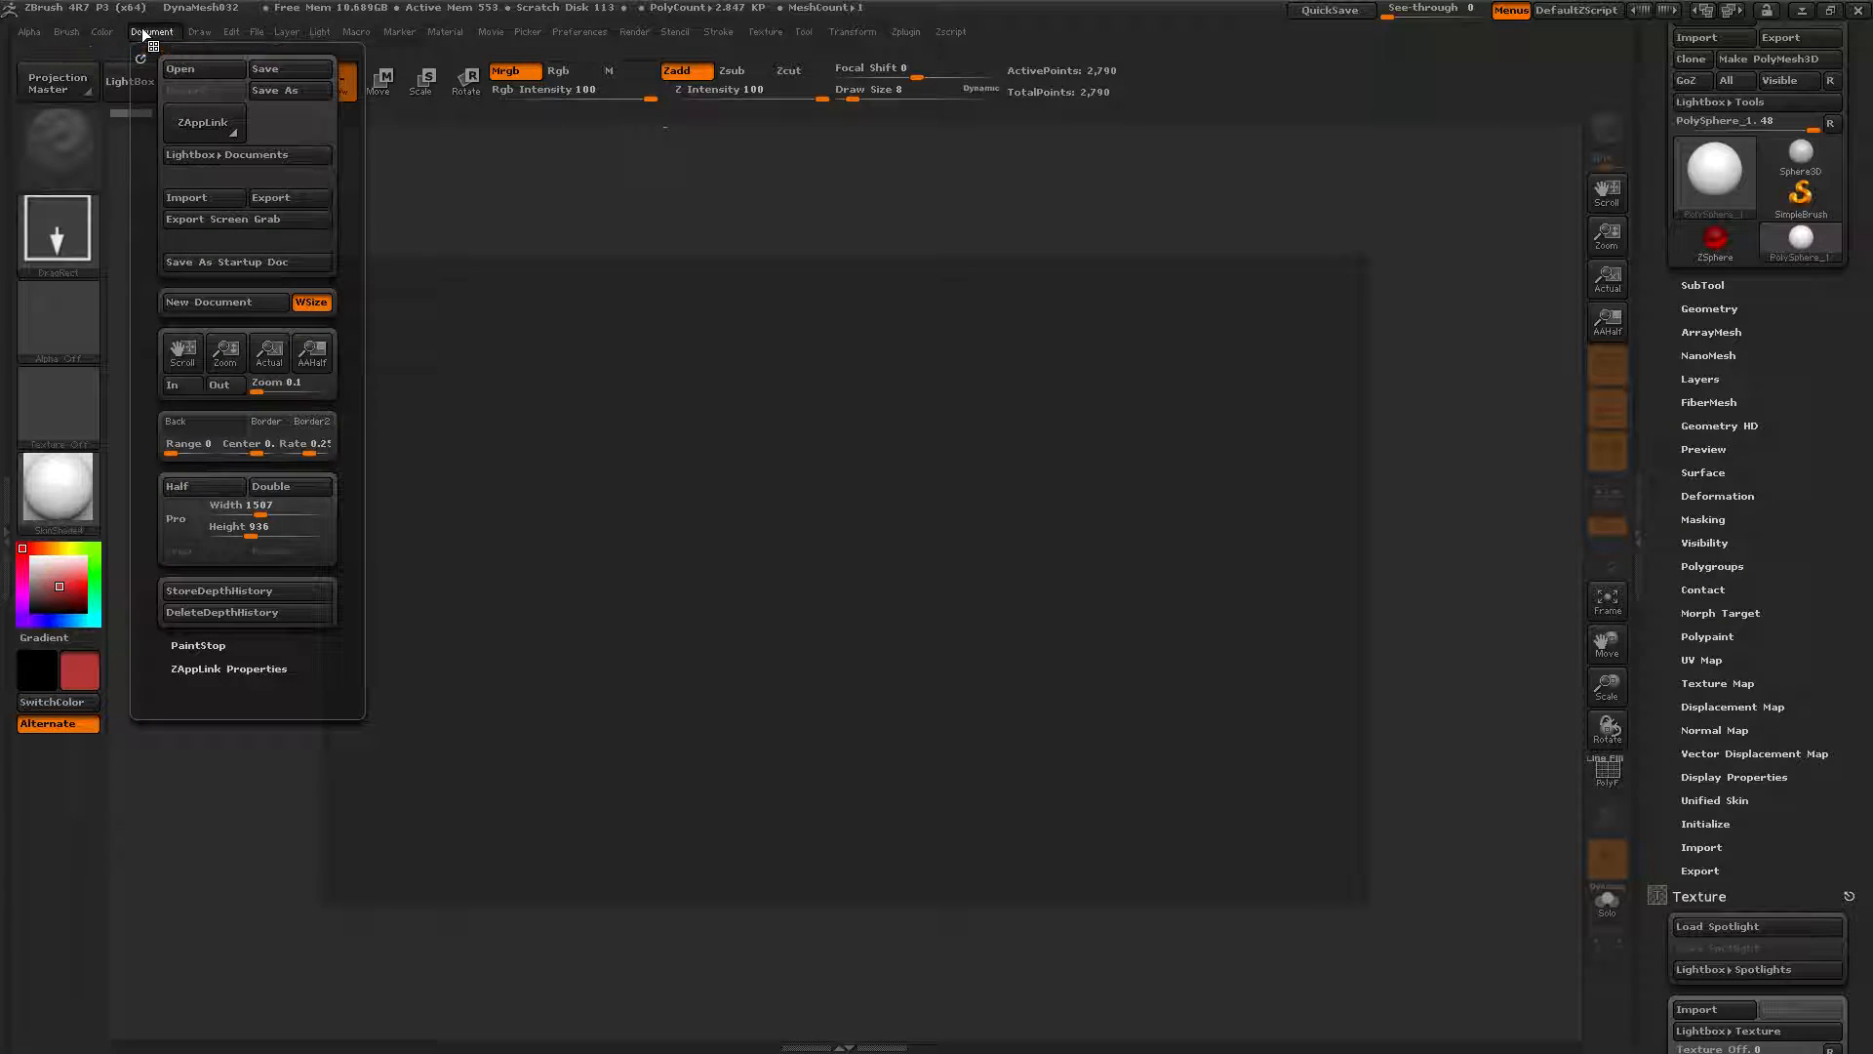
{"action": "left_click", "coordinate": [255, 515]}
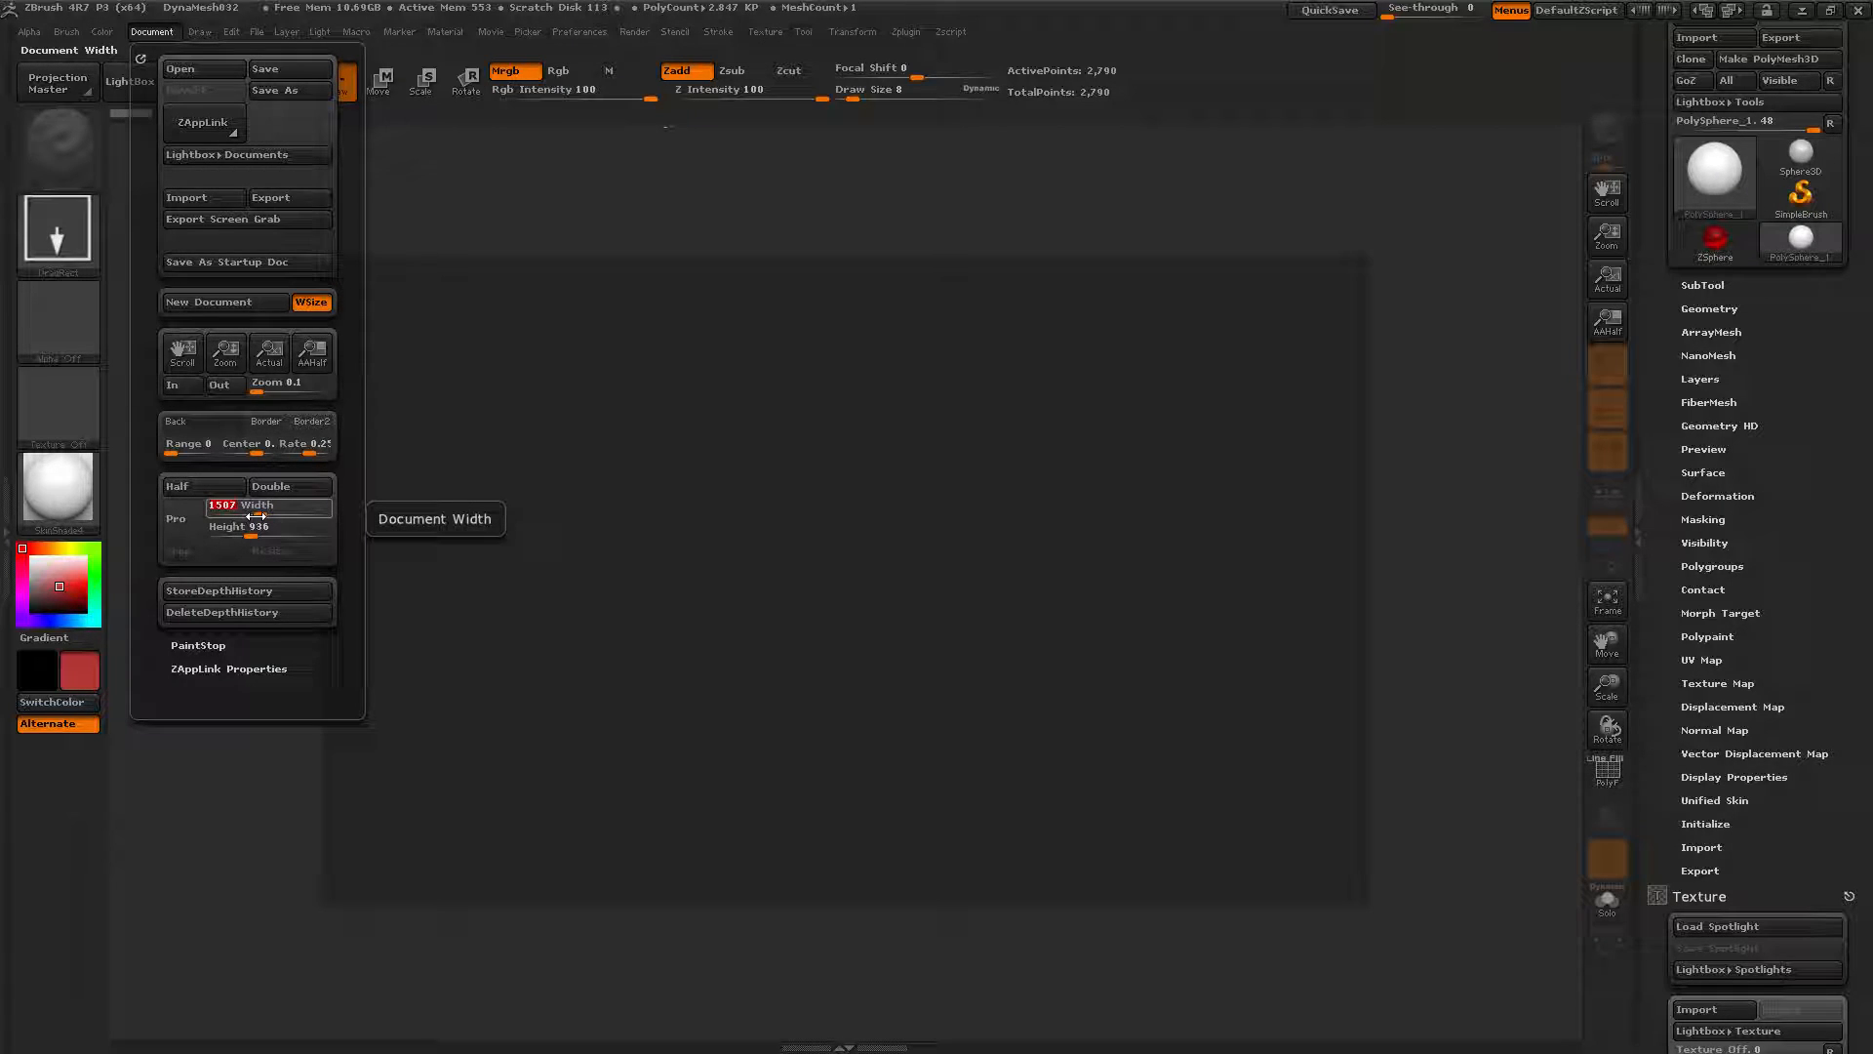
{"action": "type", "text": "1024"}
{"action": "key", "text": "Tab"}
{"action": "type", "text": "1024"}
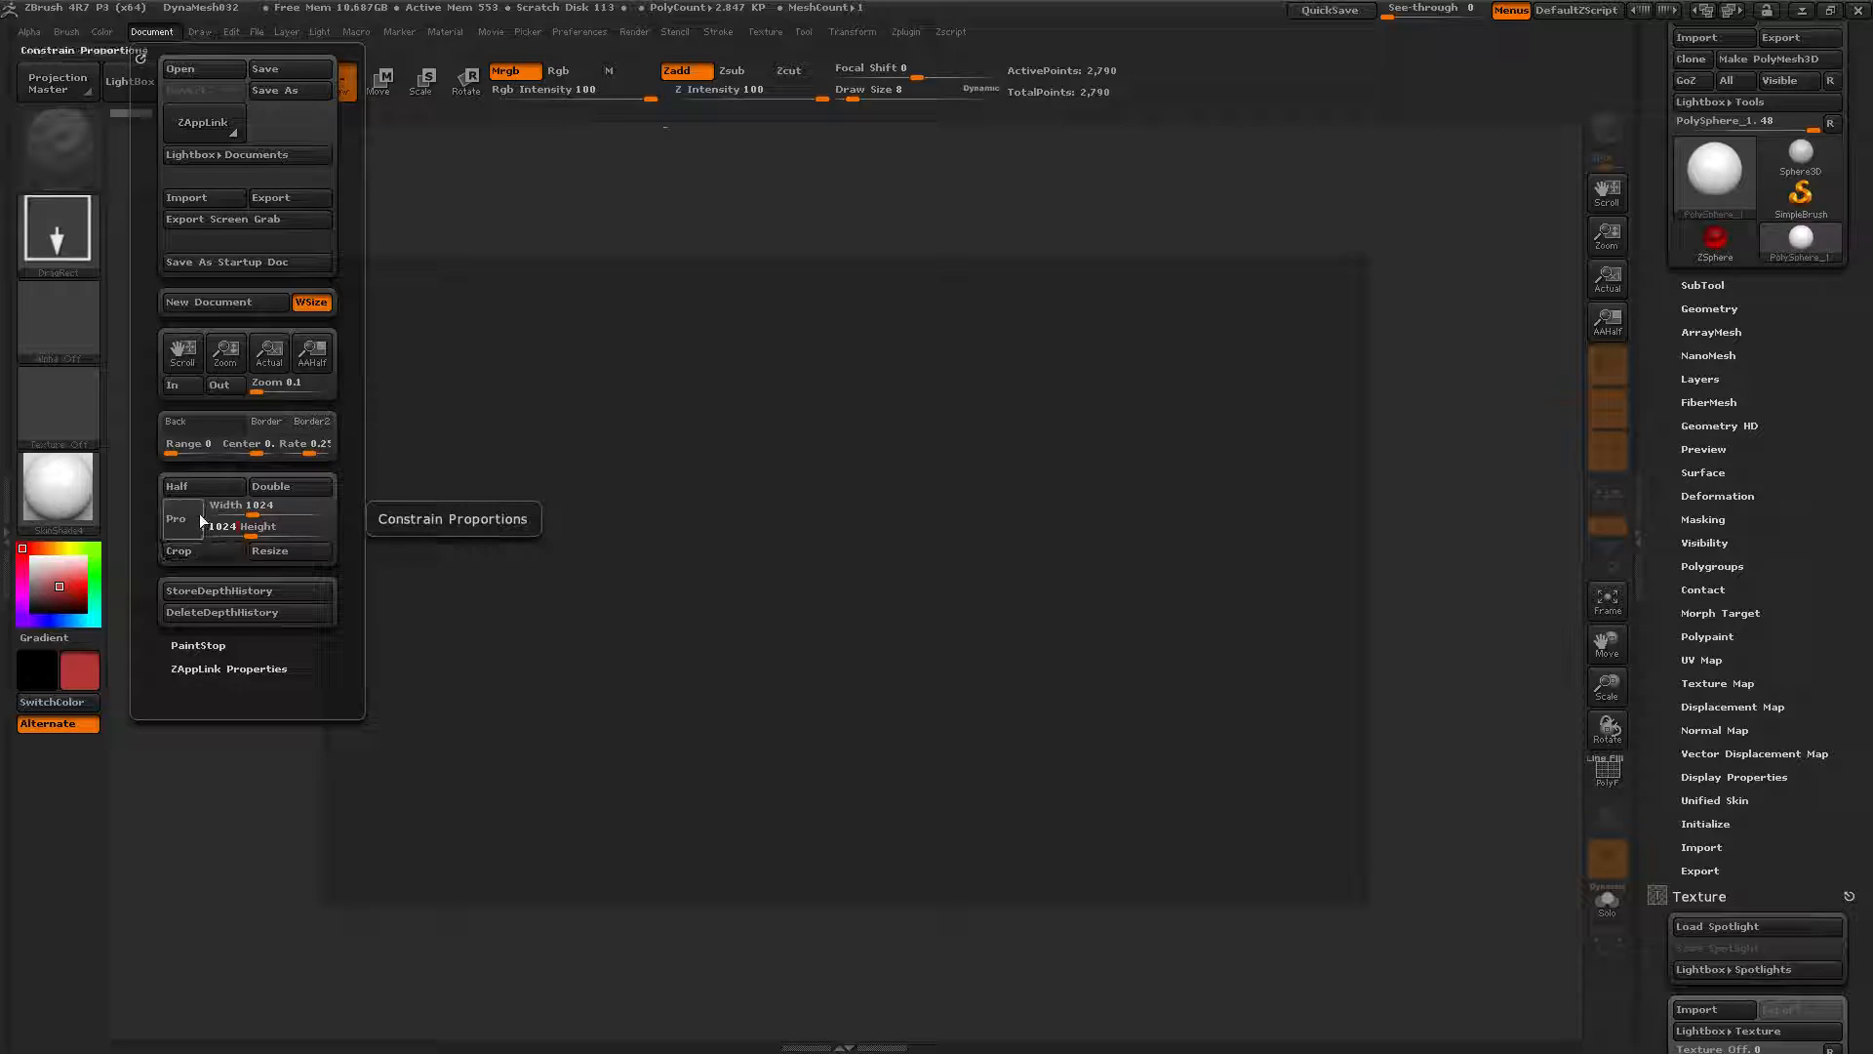
{"action": "left_click", "coordinate": [281, 552]}
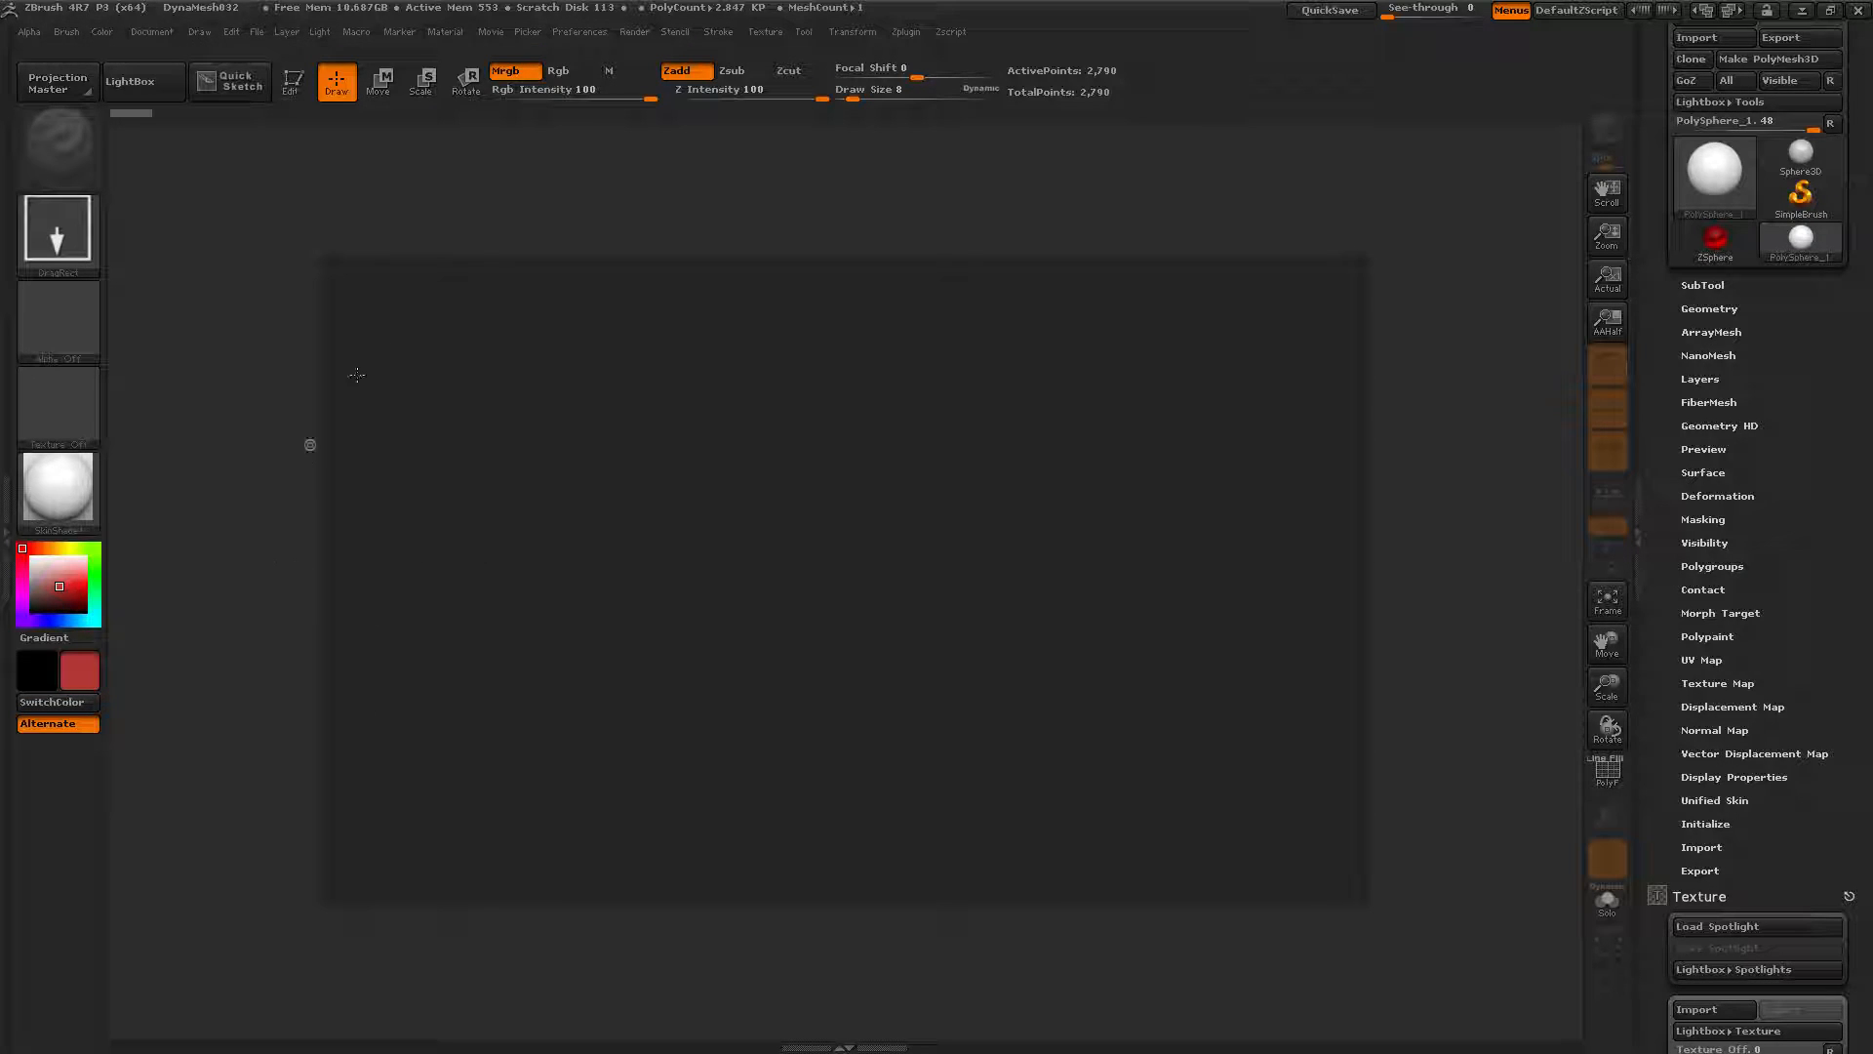
{"action": "left_click", "coordinate": [151, 31]}
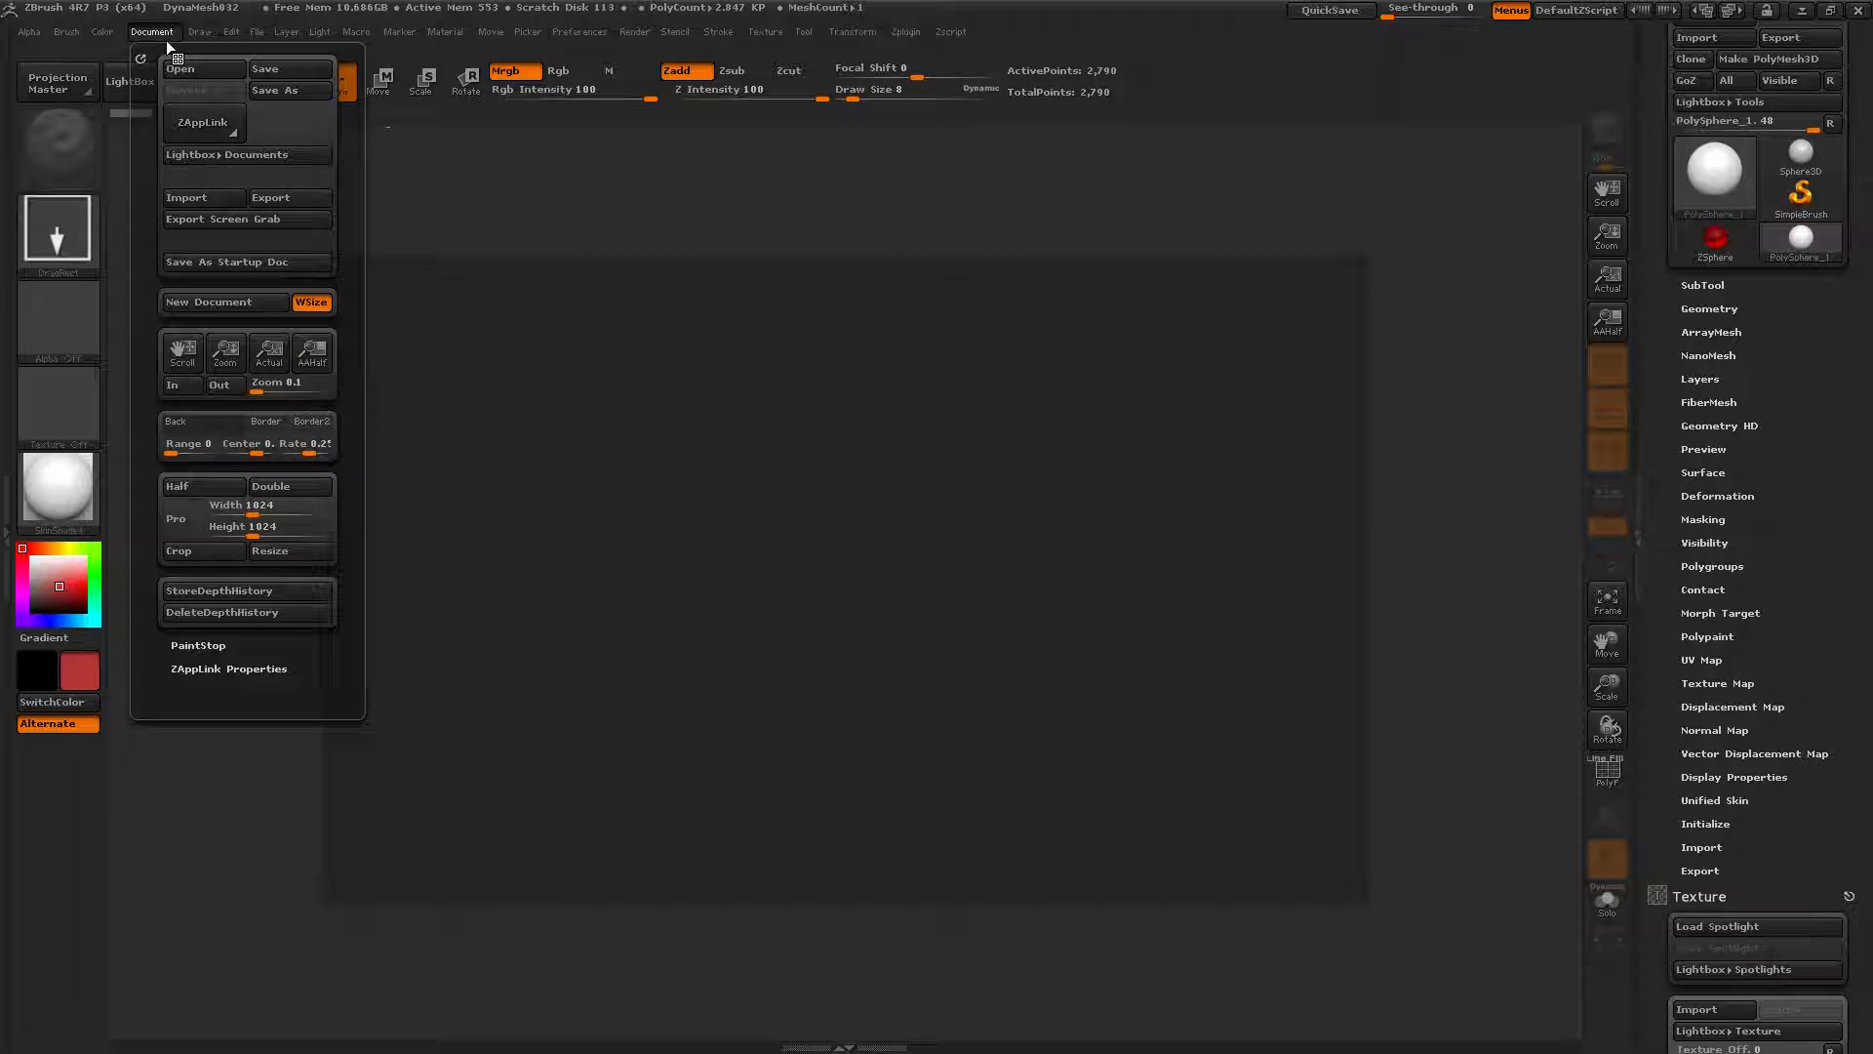
{"action": "left_click", "coordinate": [278, 553]}
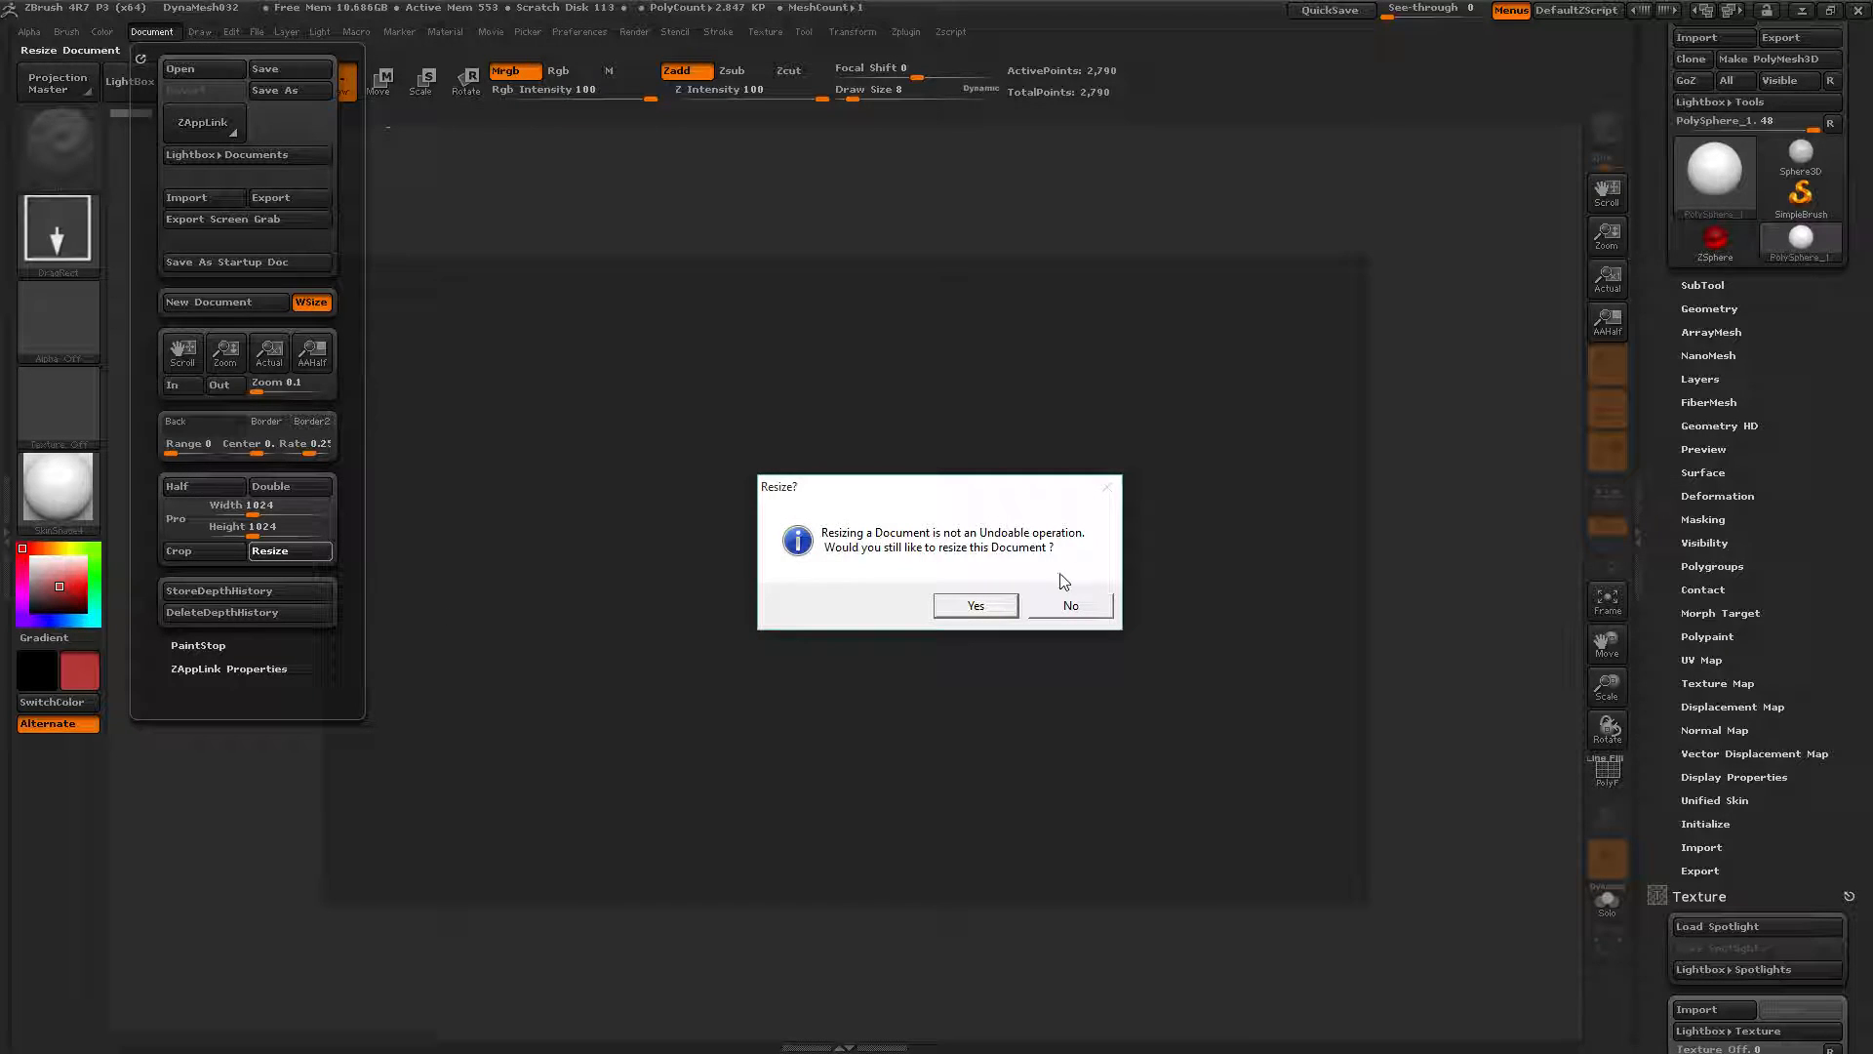
{"action": "left_click", "coordinate": [978, 606]}
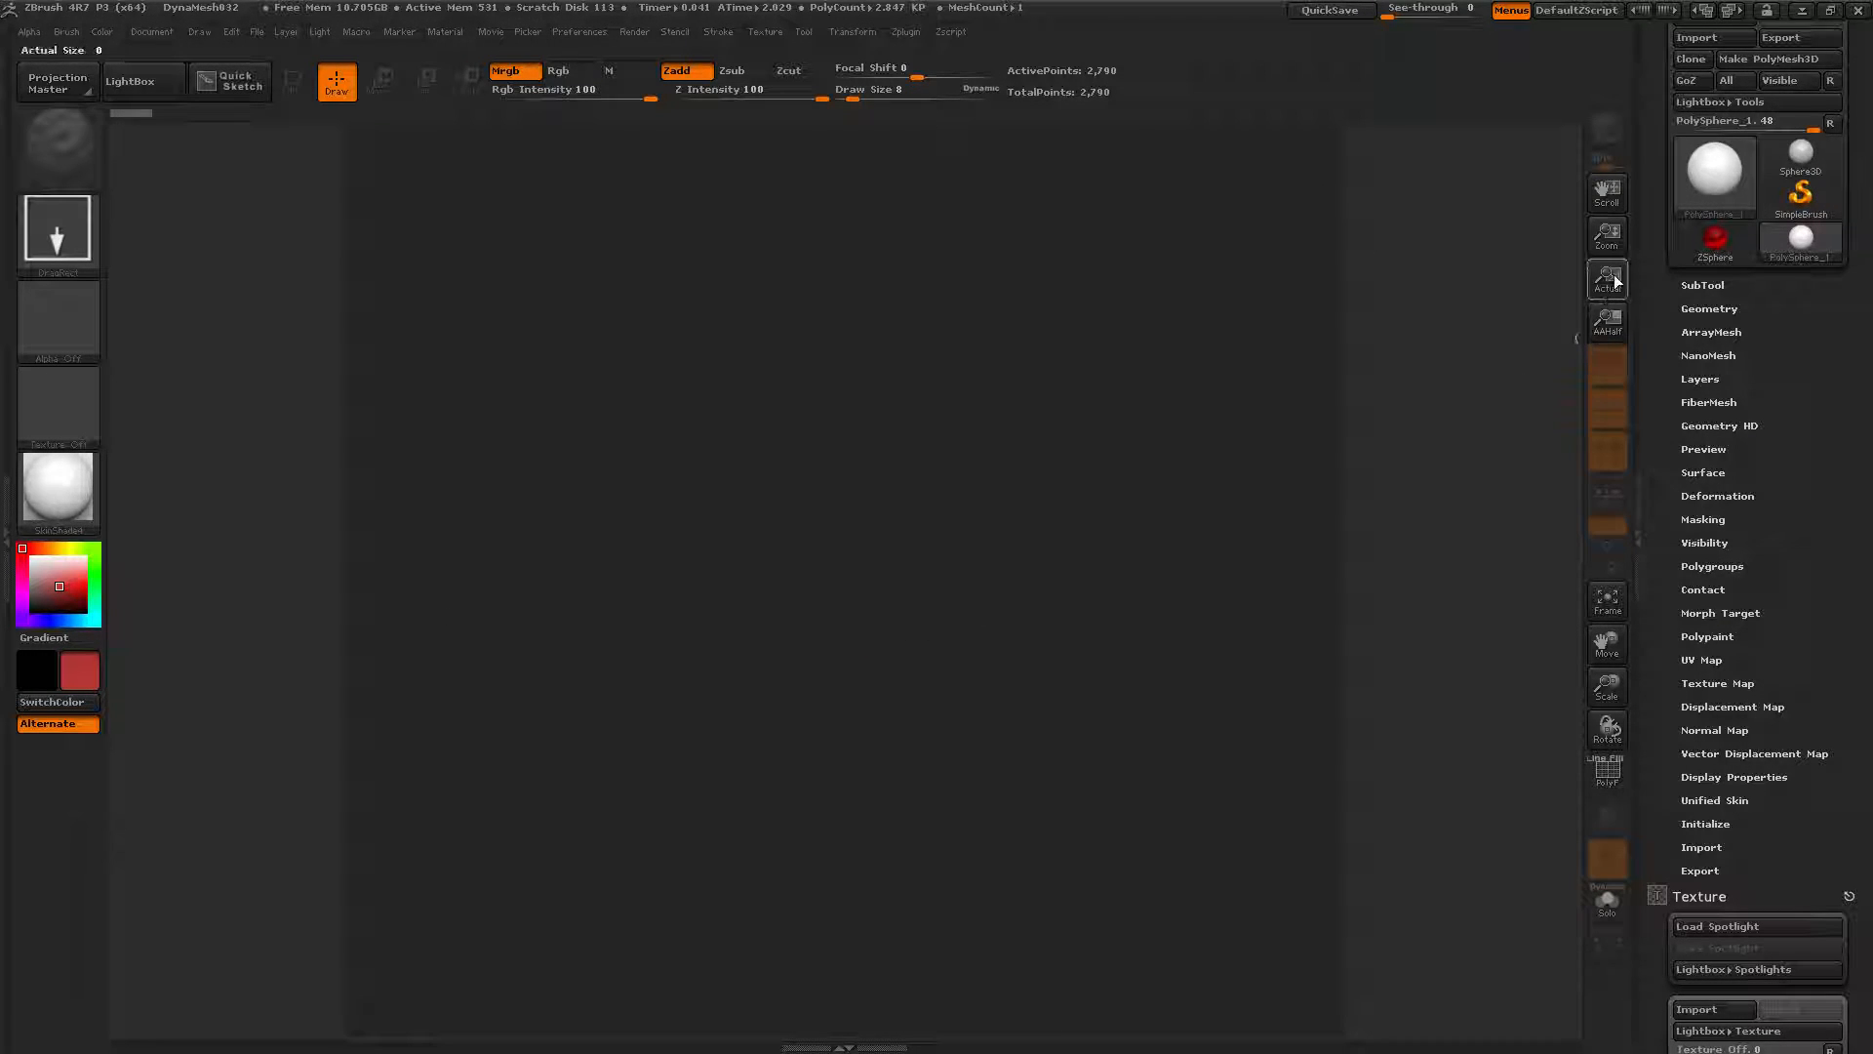
{"action": "left_click_drag", "start_coordinate": [1606, 234], "coordinate": [1602, 247]}
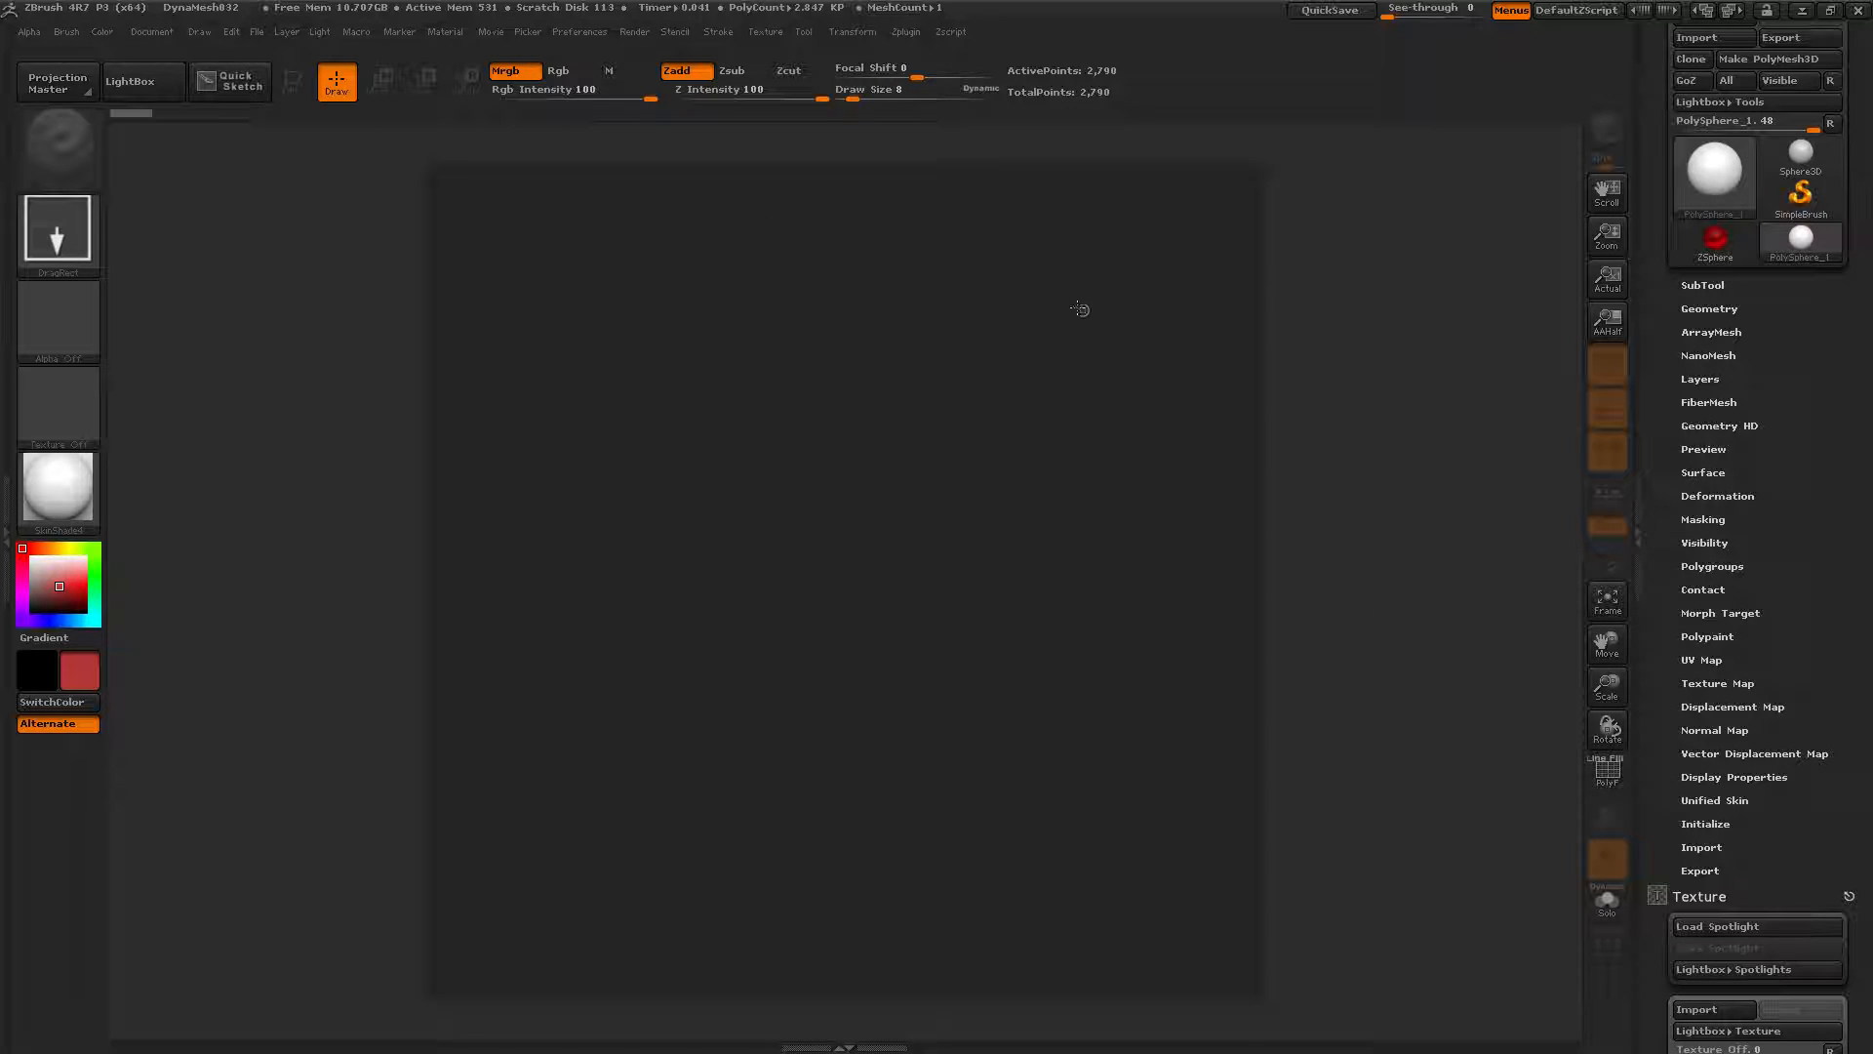
{"action": "left_click", "coordinate": [286, 31]}
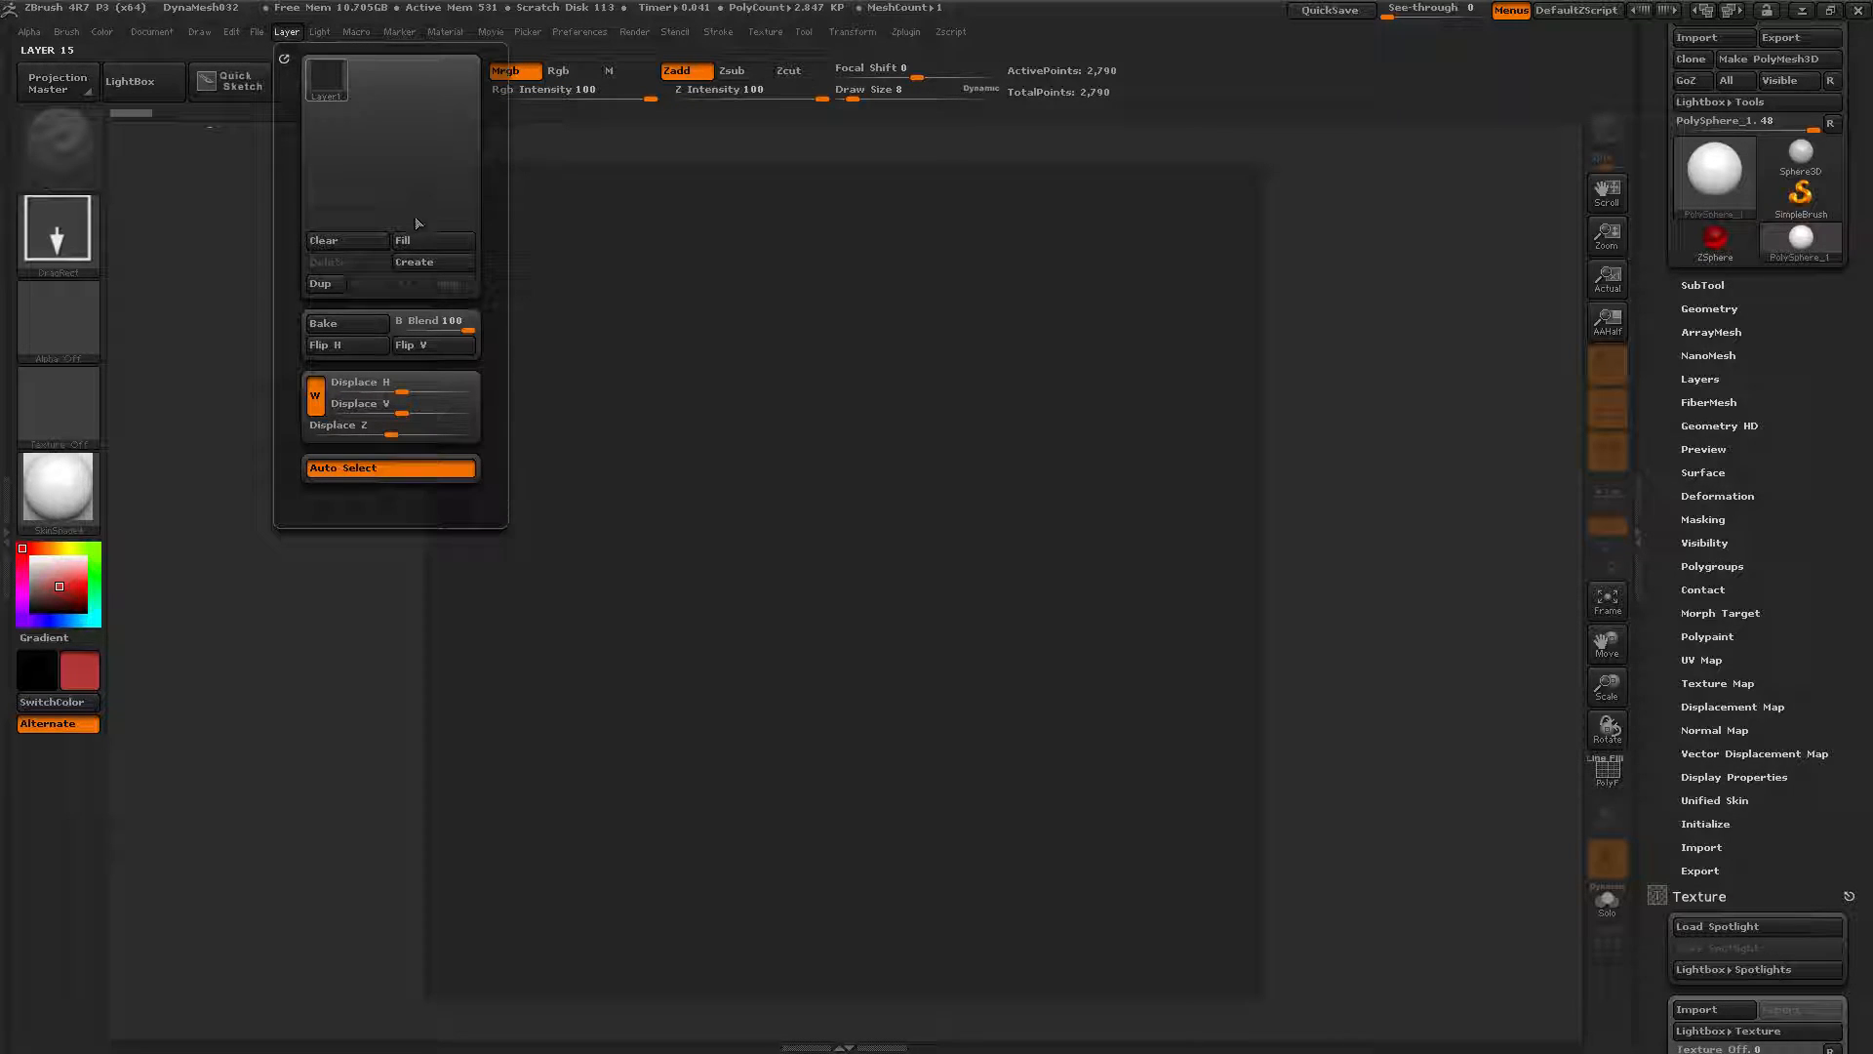
{"action": "left_click", "coordinate": [767, 29]}
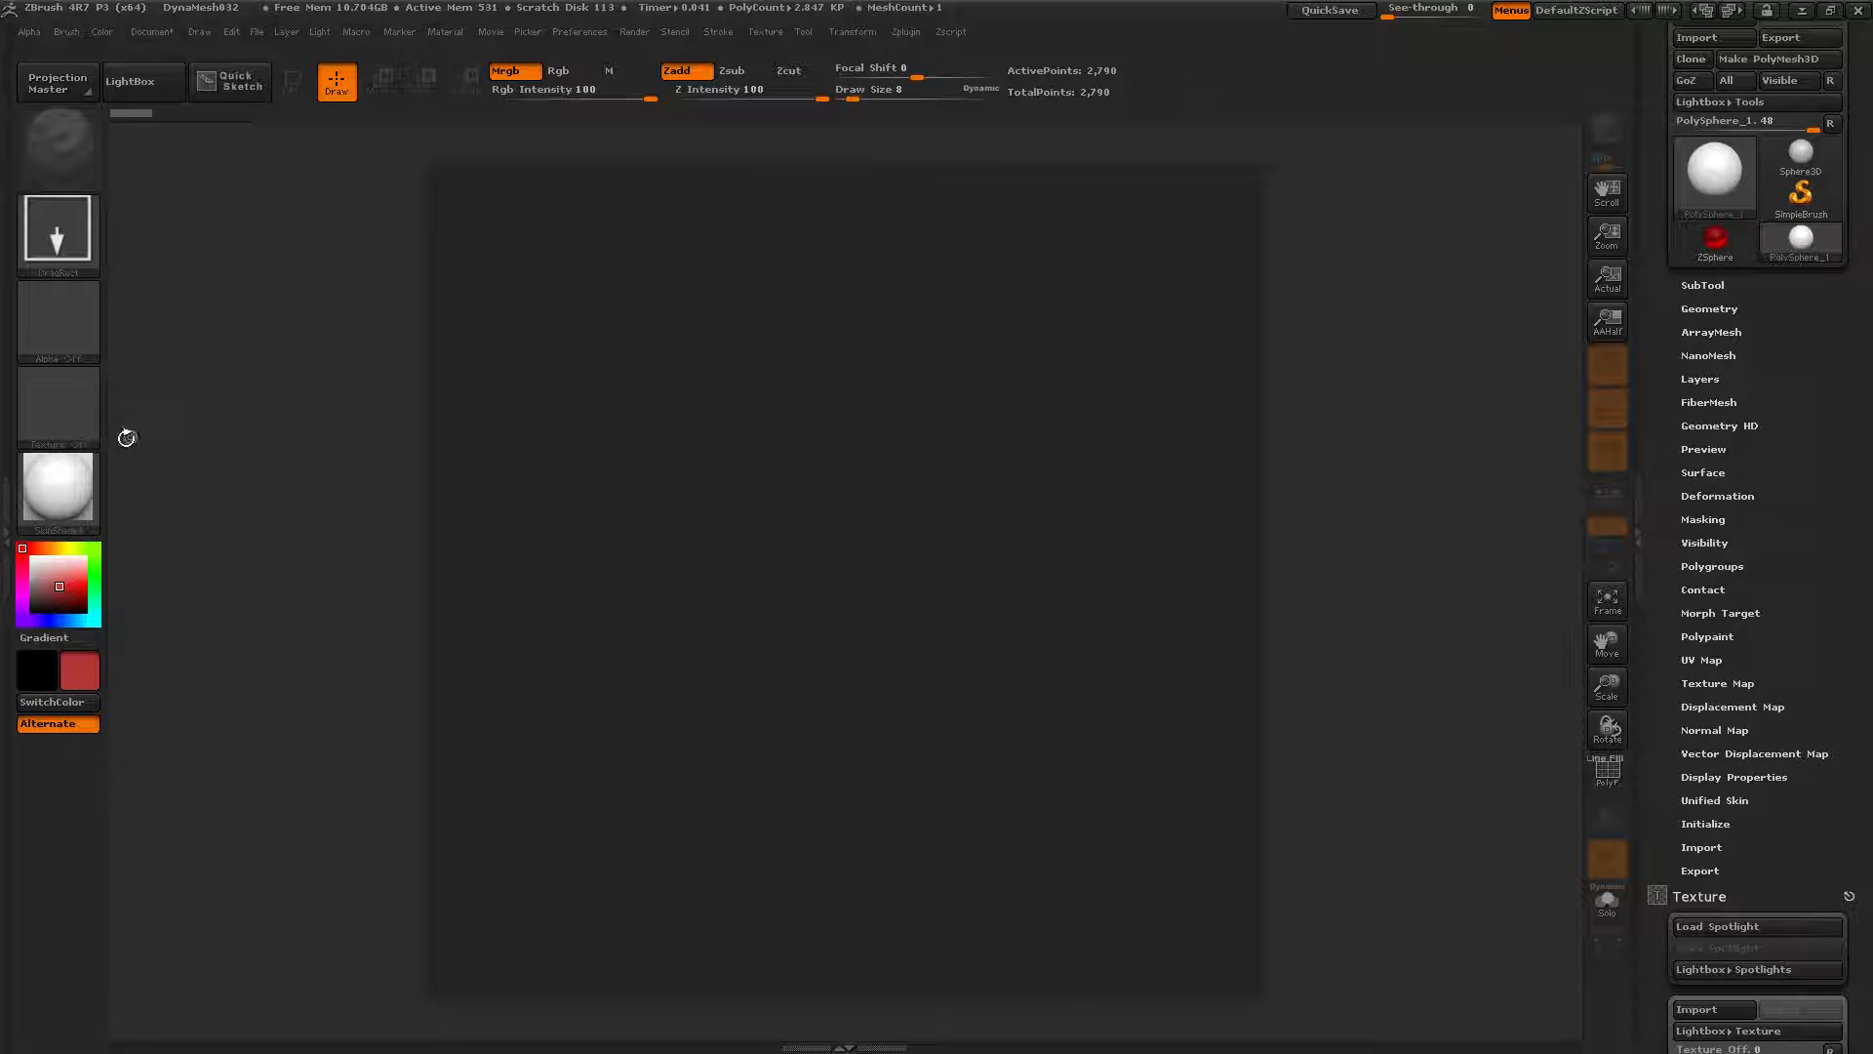
{"action": "left_click", "coordinate": [72, 427]}
{"action": "left_click", "coordinate": [765, 31]}
Load the bark17.jpg texture from LightBox and view it in the Texture palette
{"action": "left_click", "coordinate": [144, 86]}
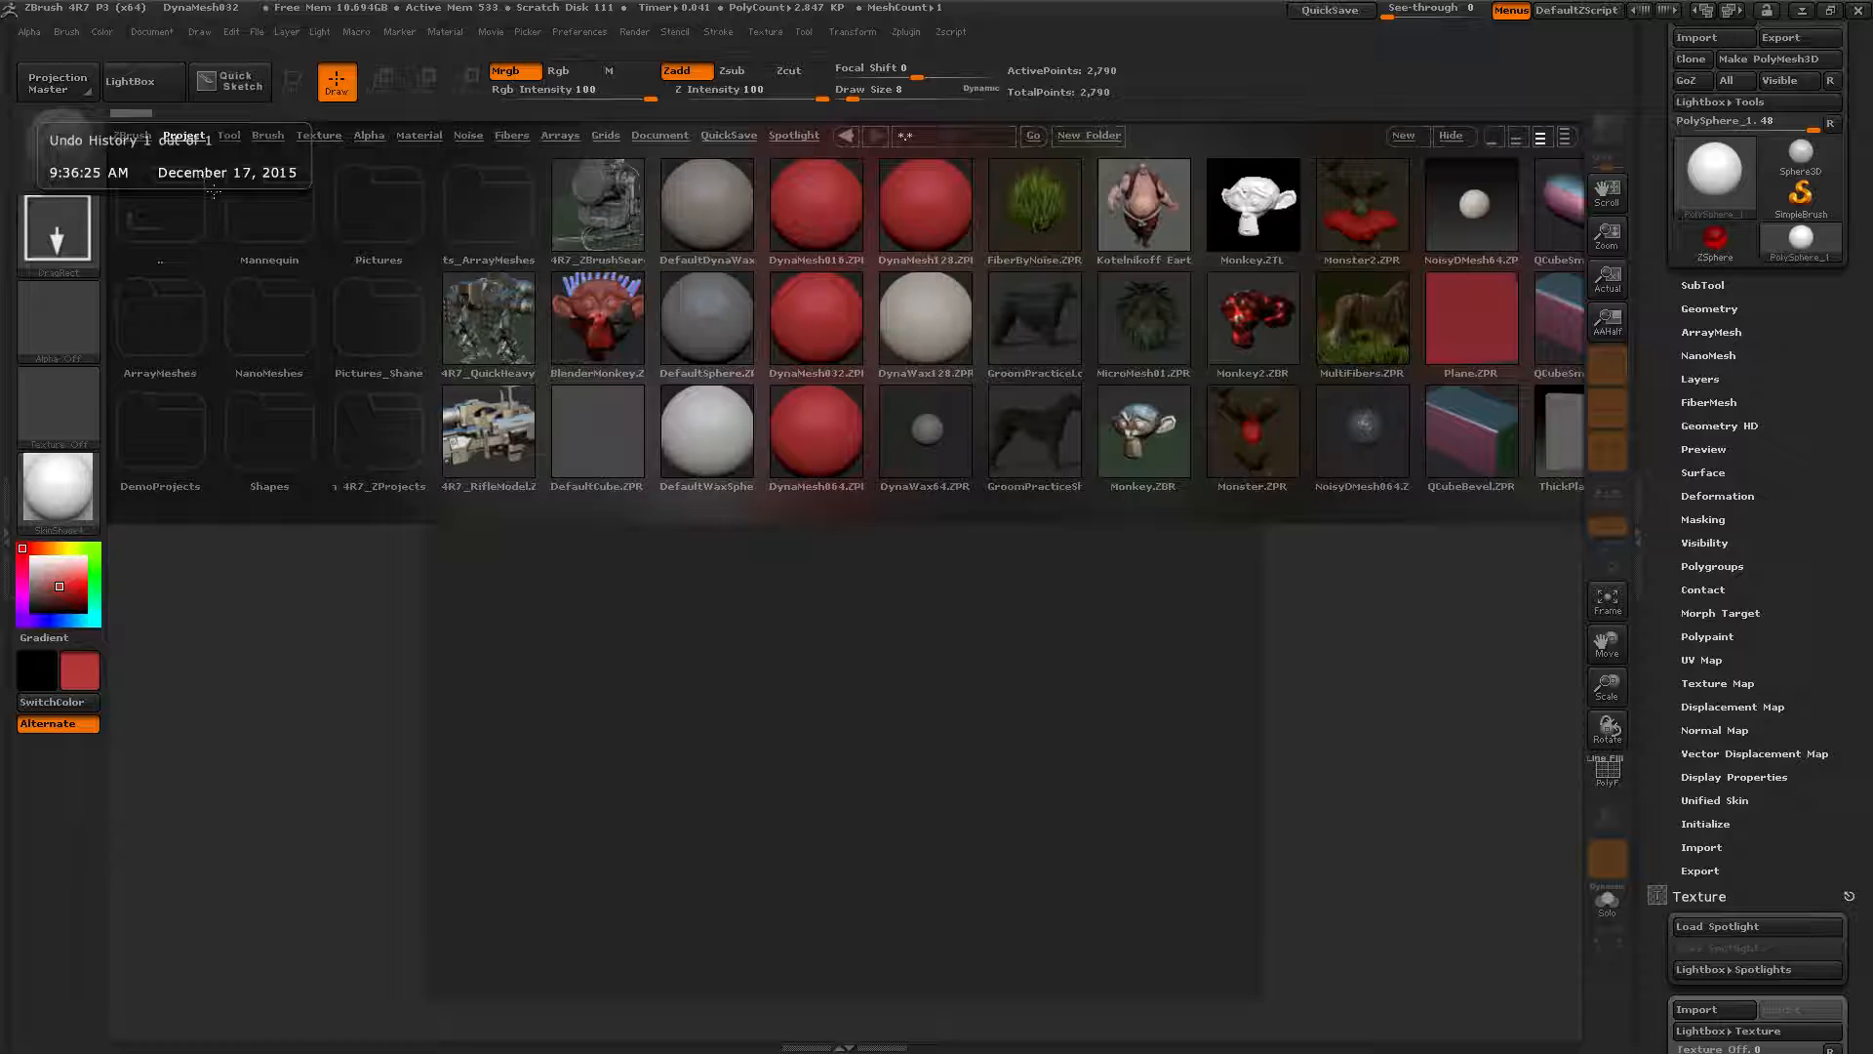
{"action": "left_click", "coordinate": [319, 136]}
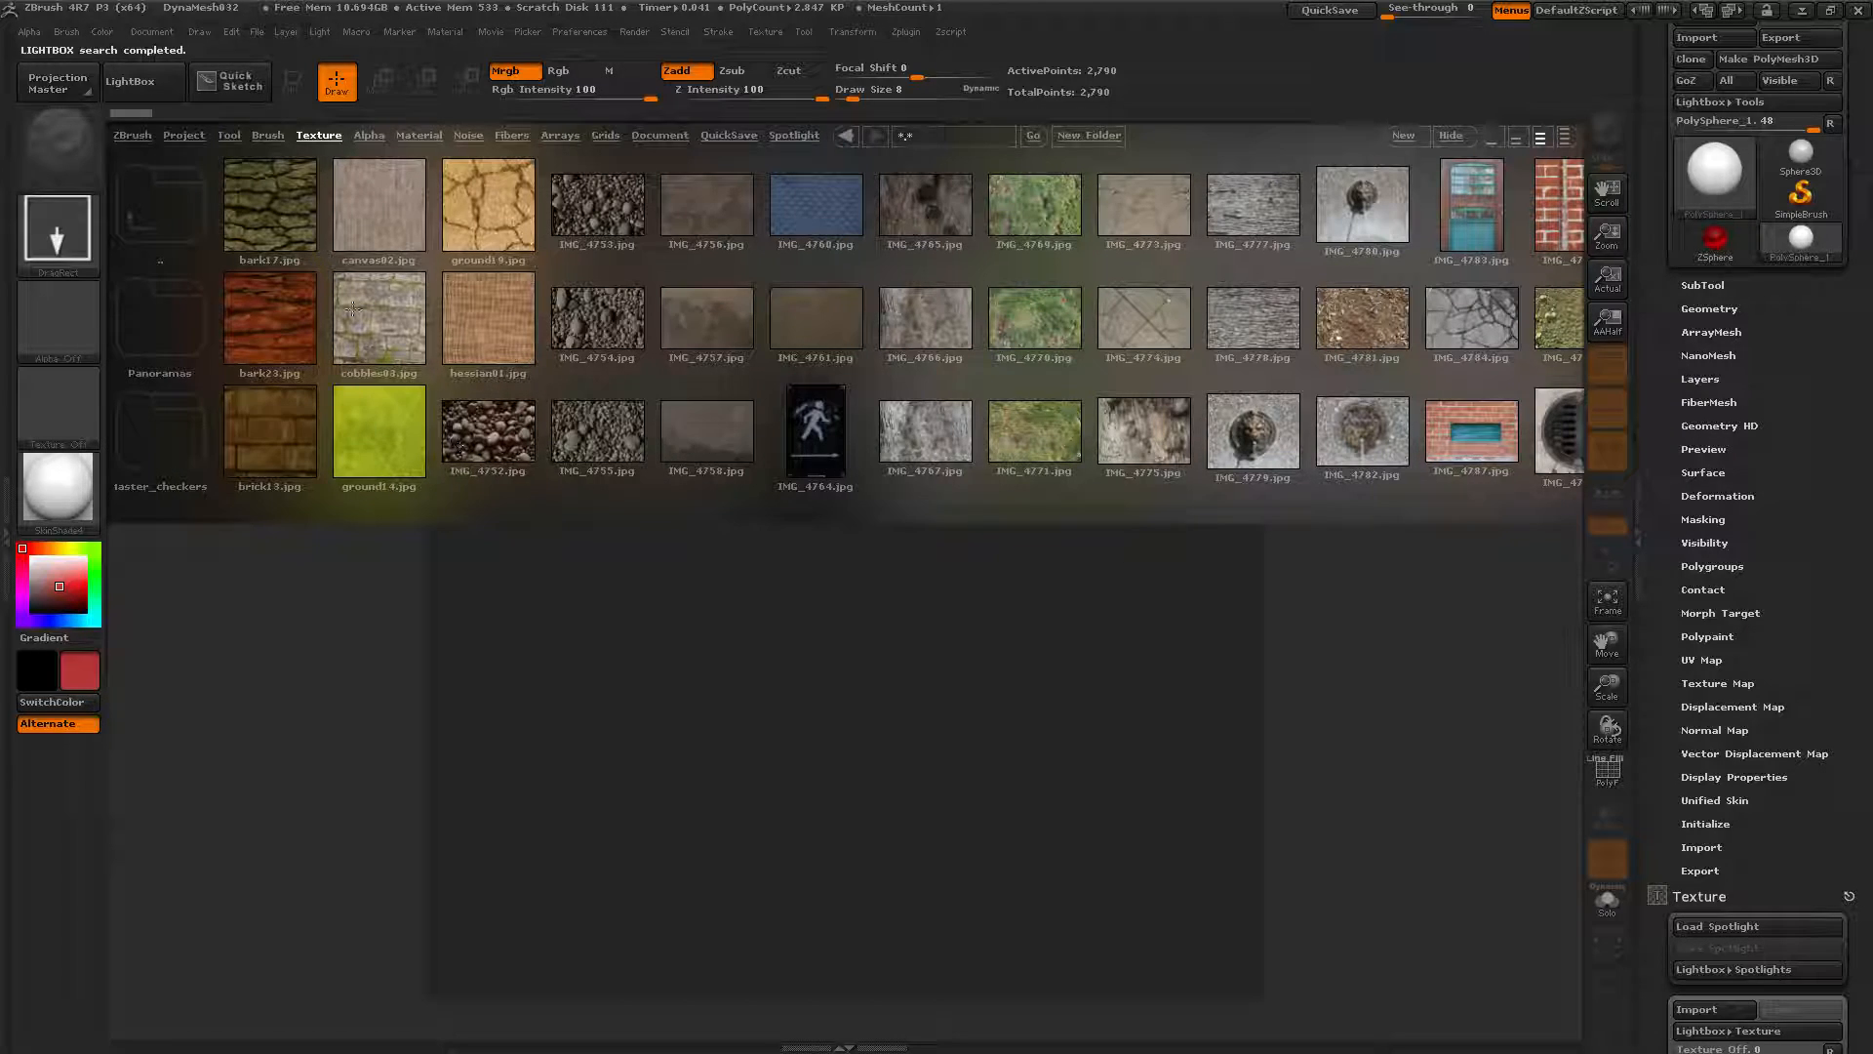
{"action": "left_click", "coordinate": [278, 205]}
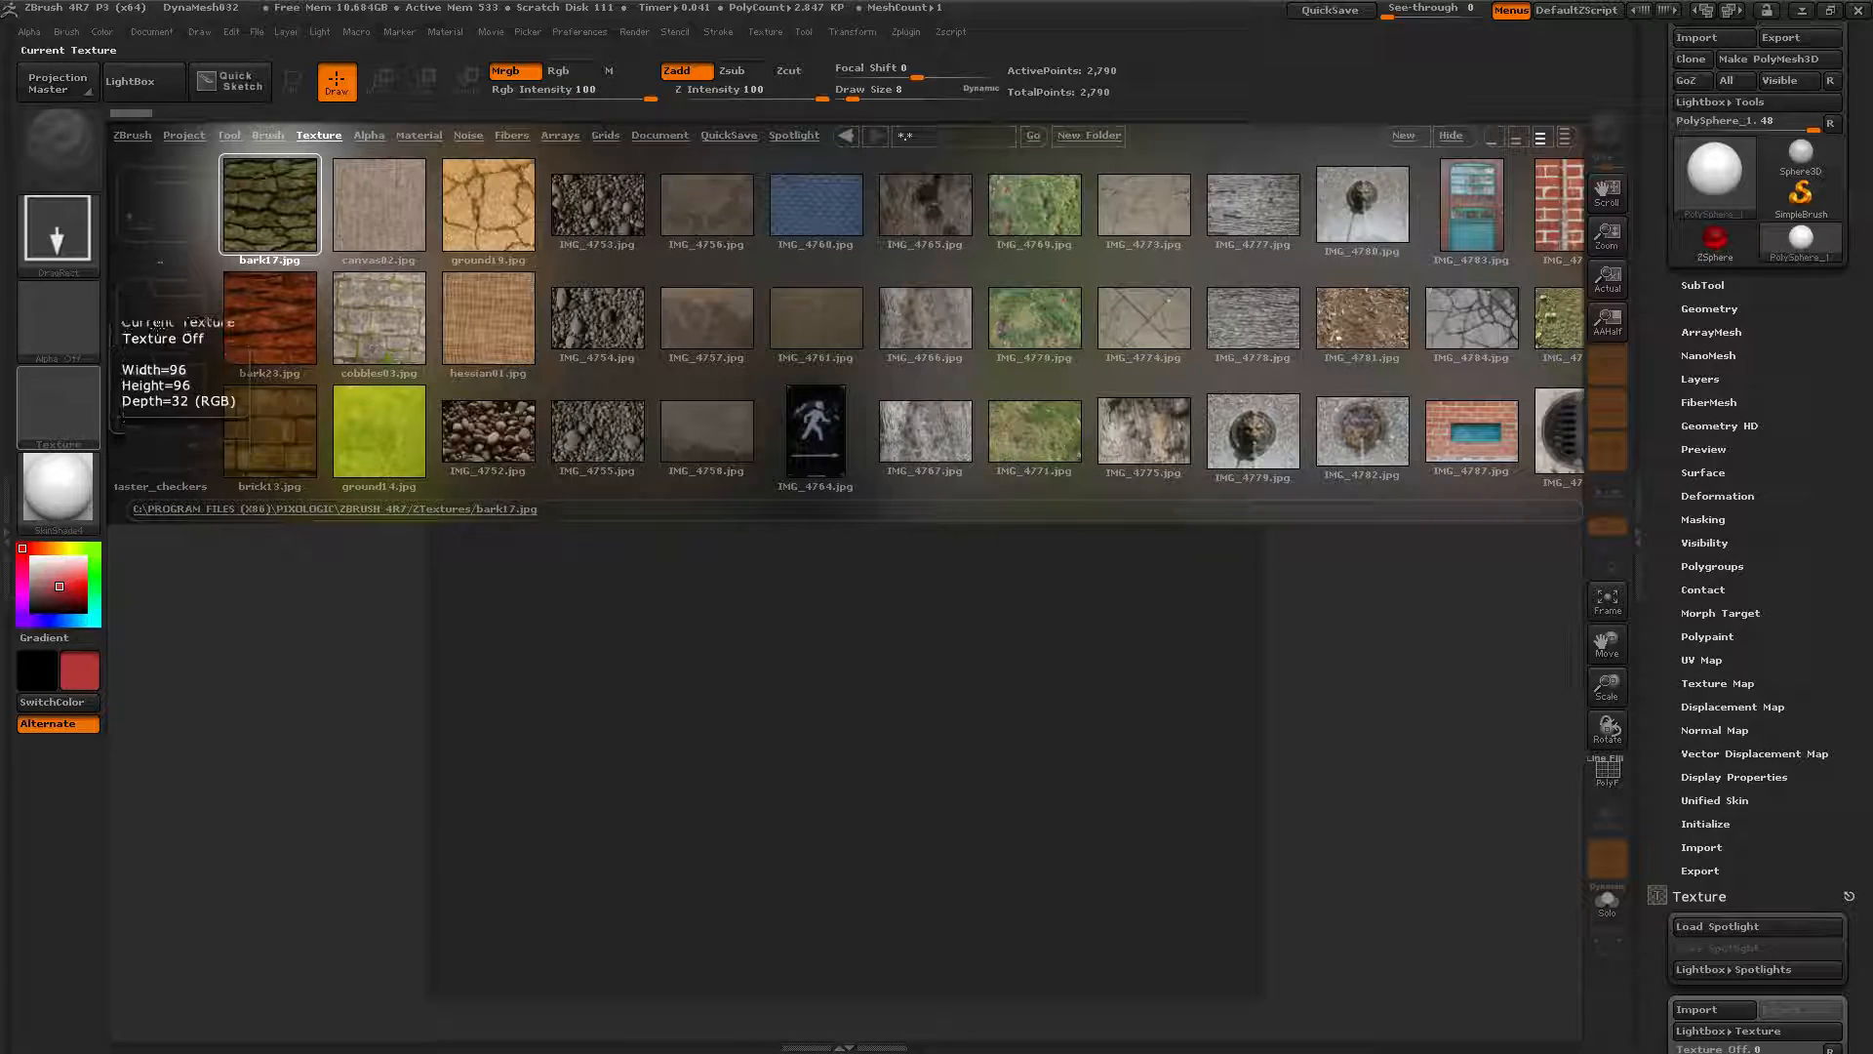
{"action": "double_click", "coordinate": [271, 195]}
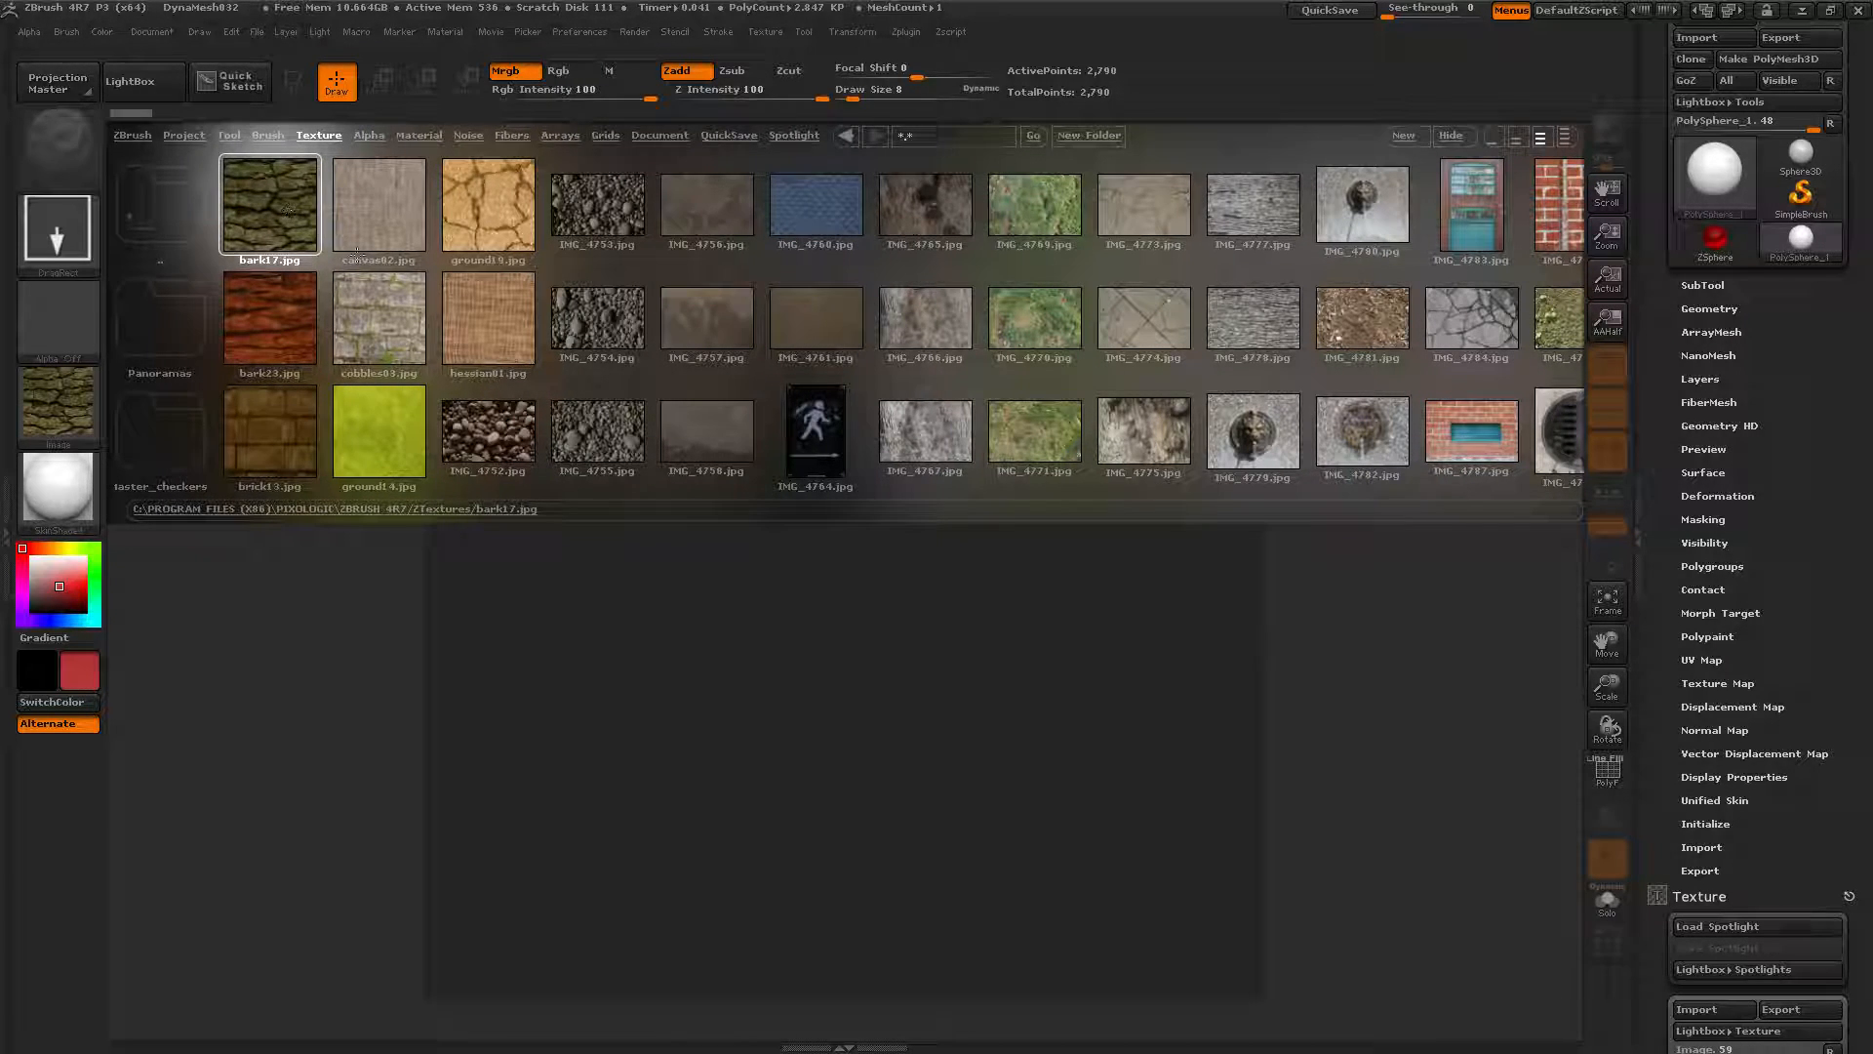
{"action": "left_click", "coordinate": [765, 32]}
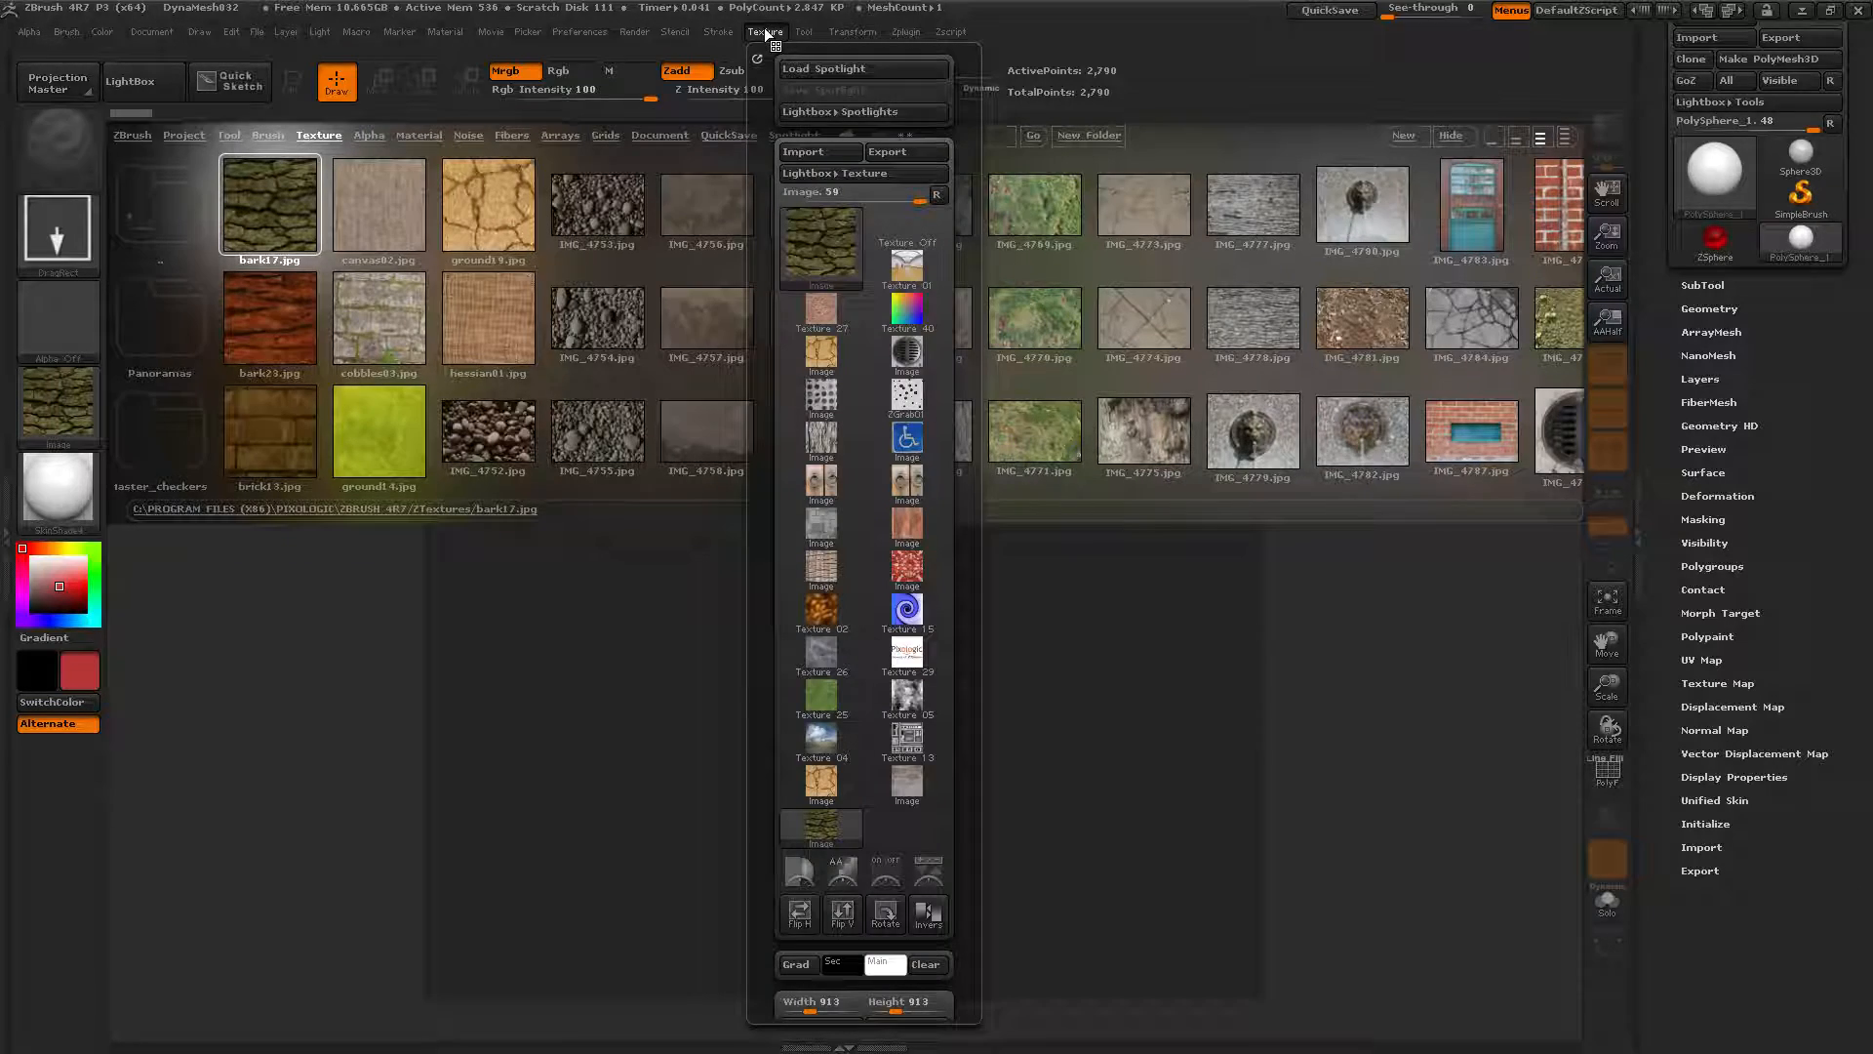
{"action": "left_click", "coordinate": [778, 46]}
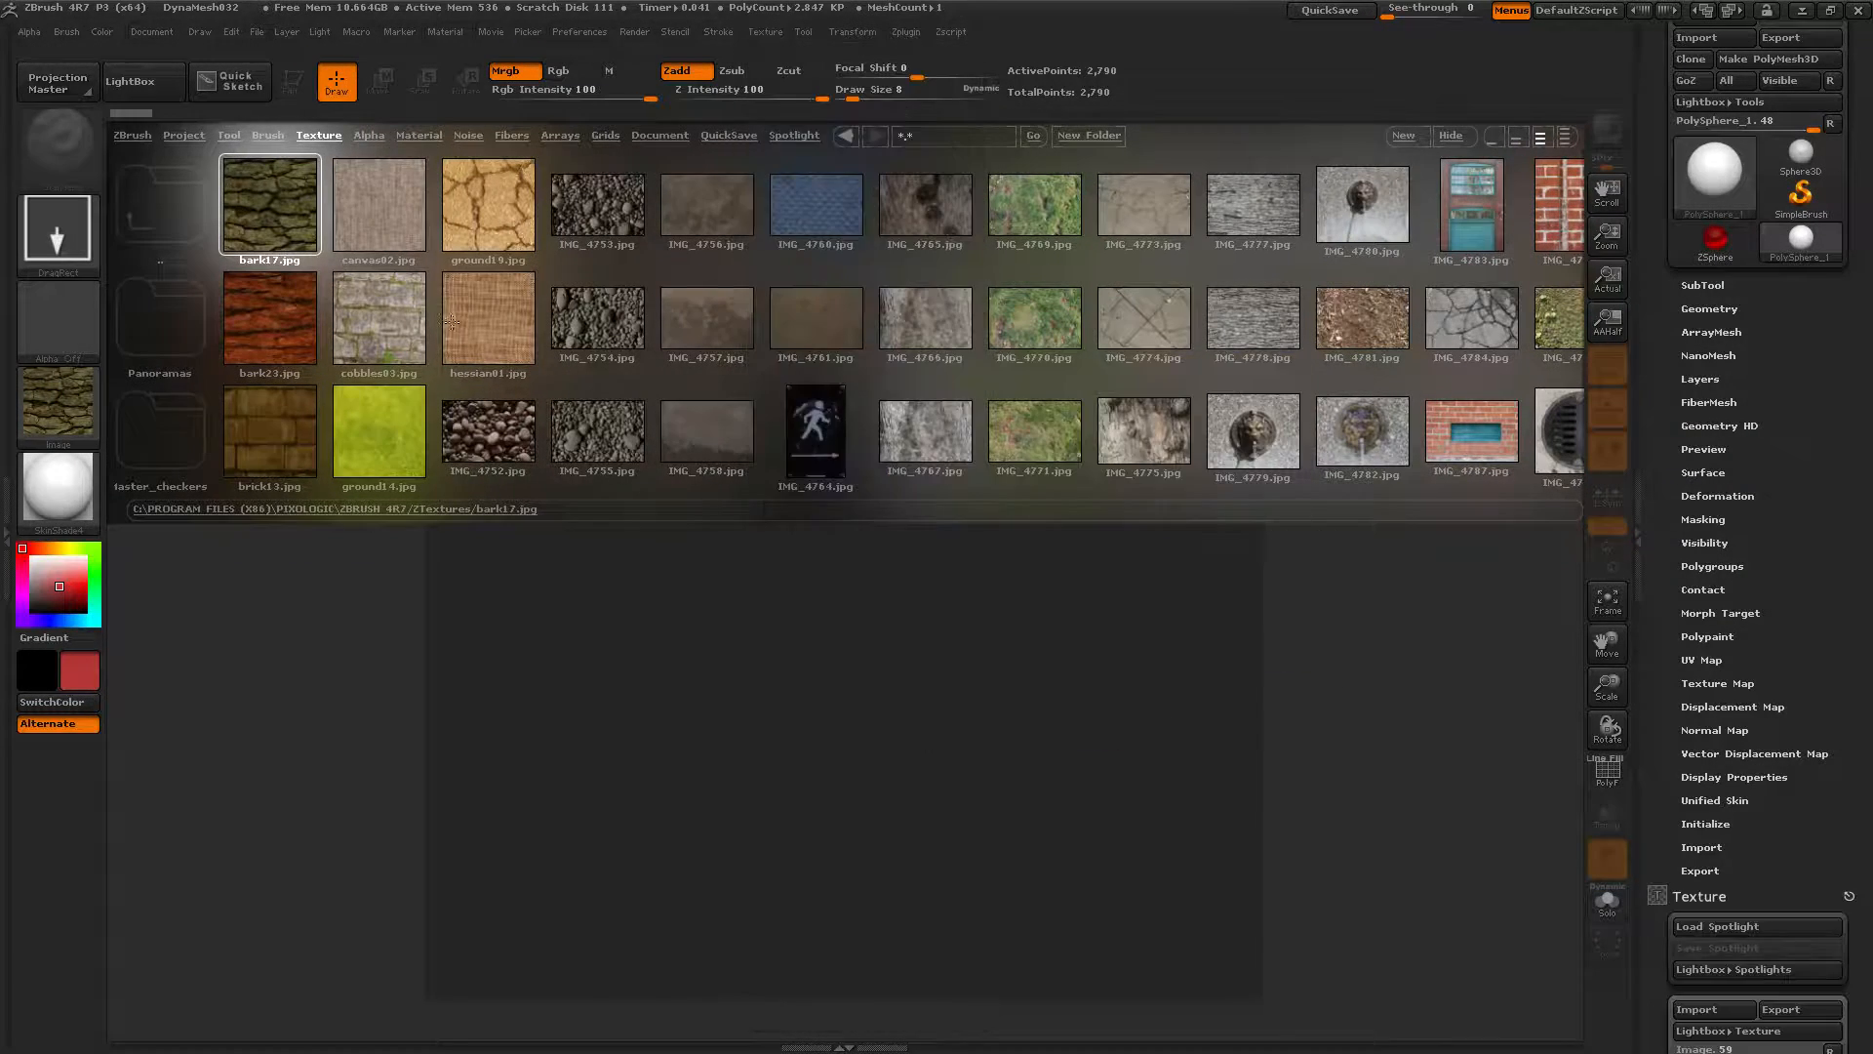
Load the bark23.jpg, brick13.jpg, canvas02.jpg, cobbles03.jpg, ground14.jpg and ground19.jpg textures from LightBox
{"action": "double_click", "coordinate": [292, 312]}
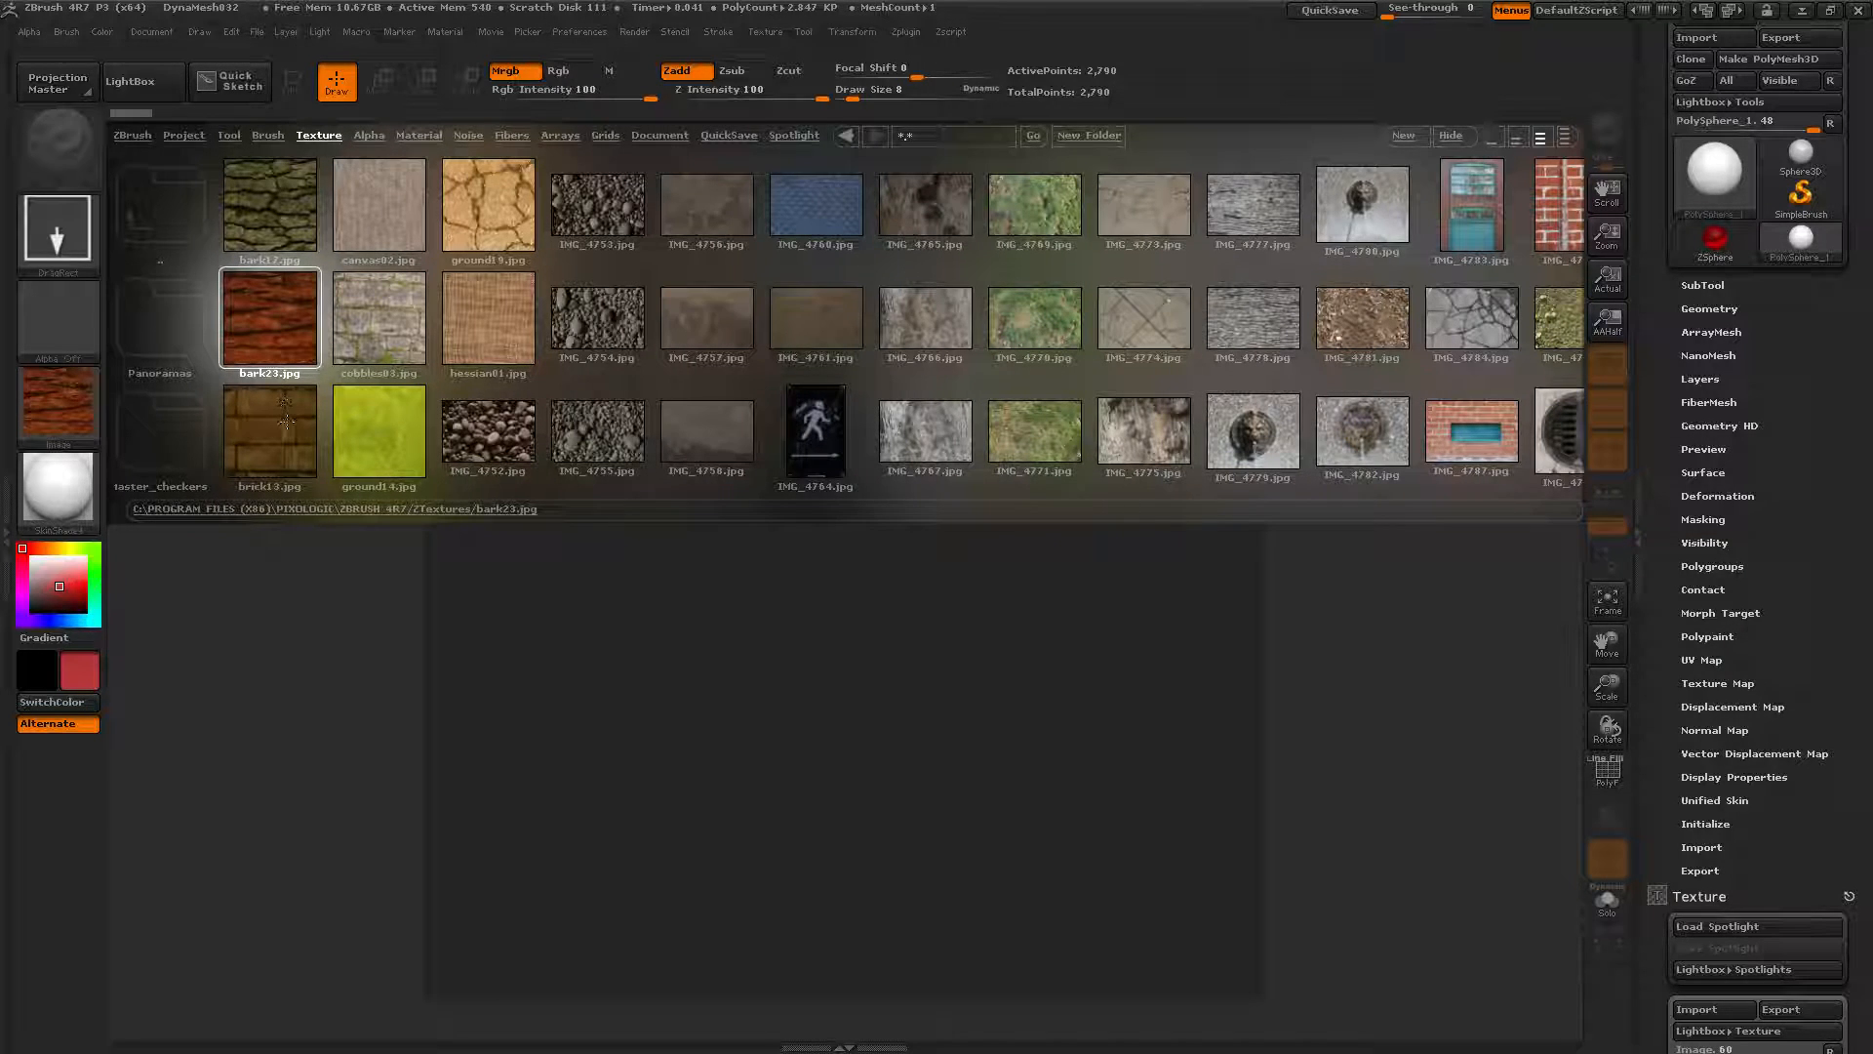
{"action": "left_click", "coordinate": [287, 421]}
{"action": "double_click", "coordinate": [287, 421]}
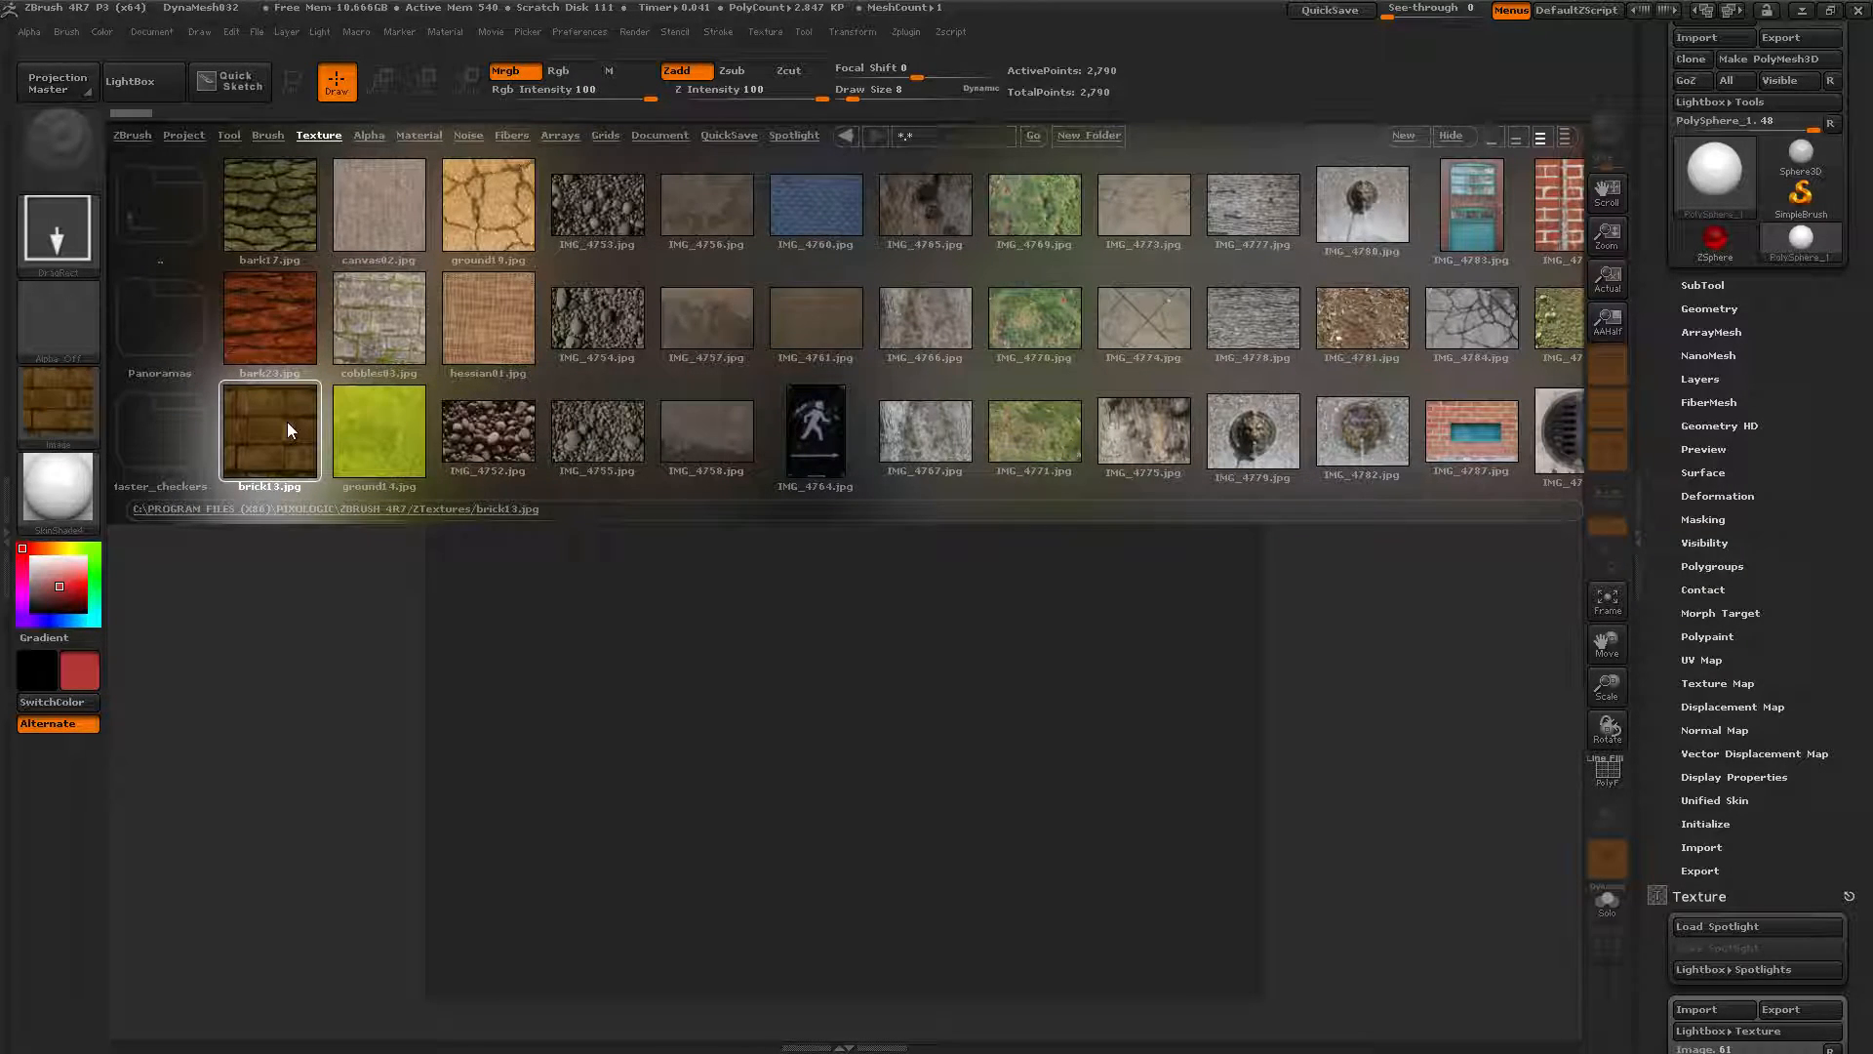
{"action": "left_click", "coordinate": [384, 213]}
{"action": "double_click", "coordinate": [384, 214]}
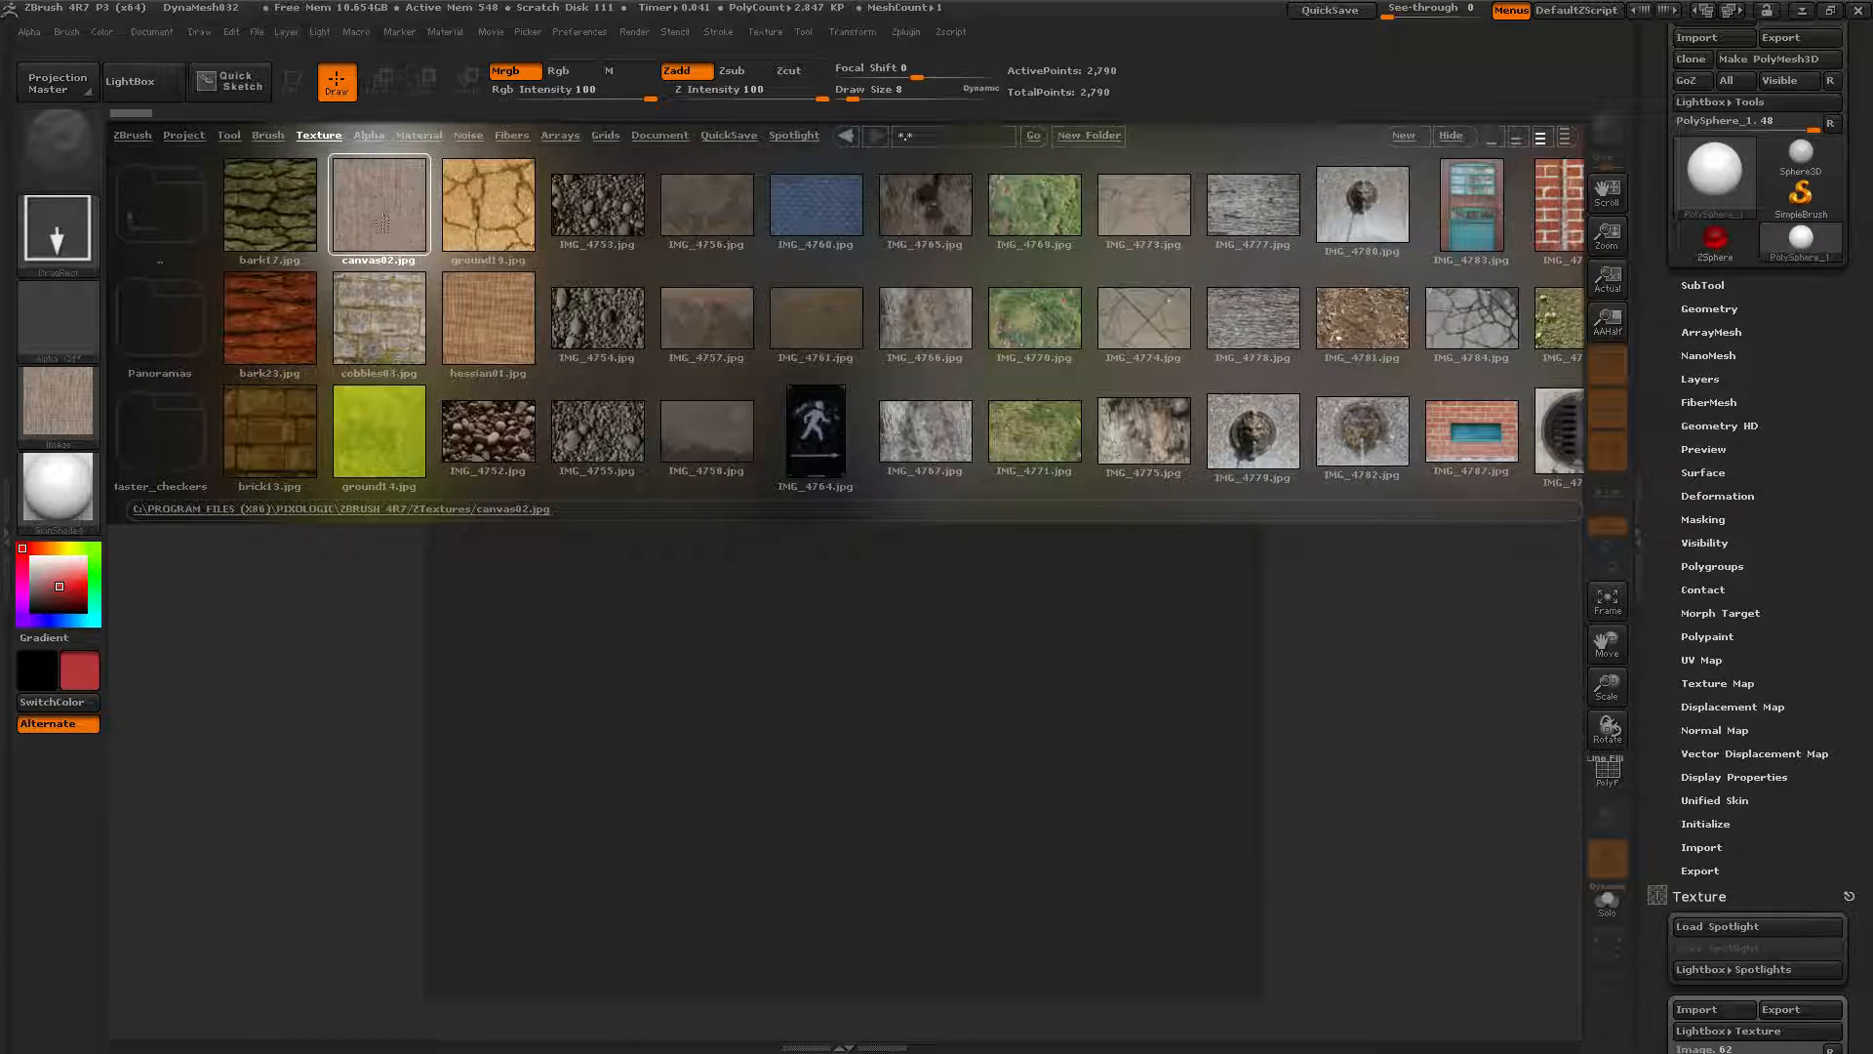
{"action": "left_click", "coordinate": [365, 301]}
{"action": "double_click", "coordinate": [364, 301]}
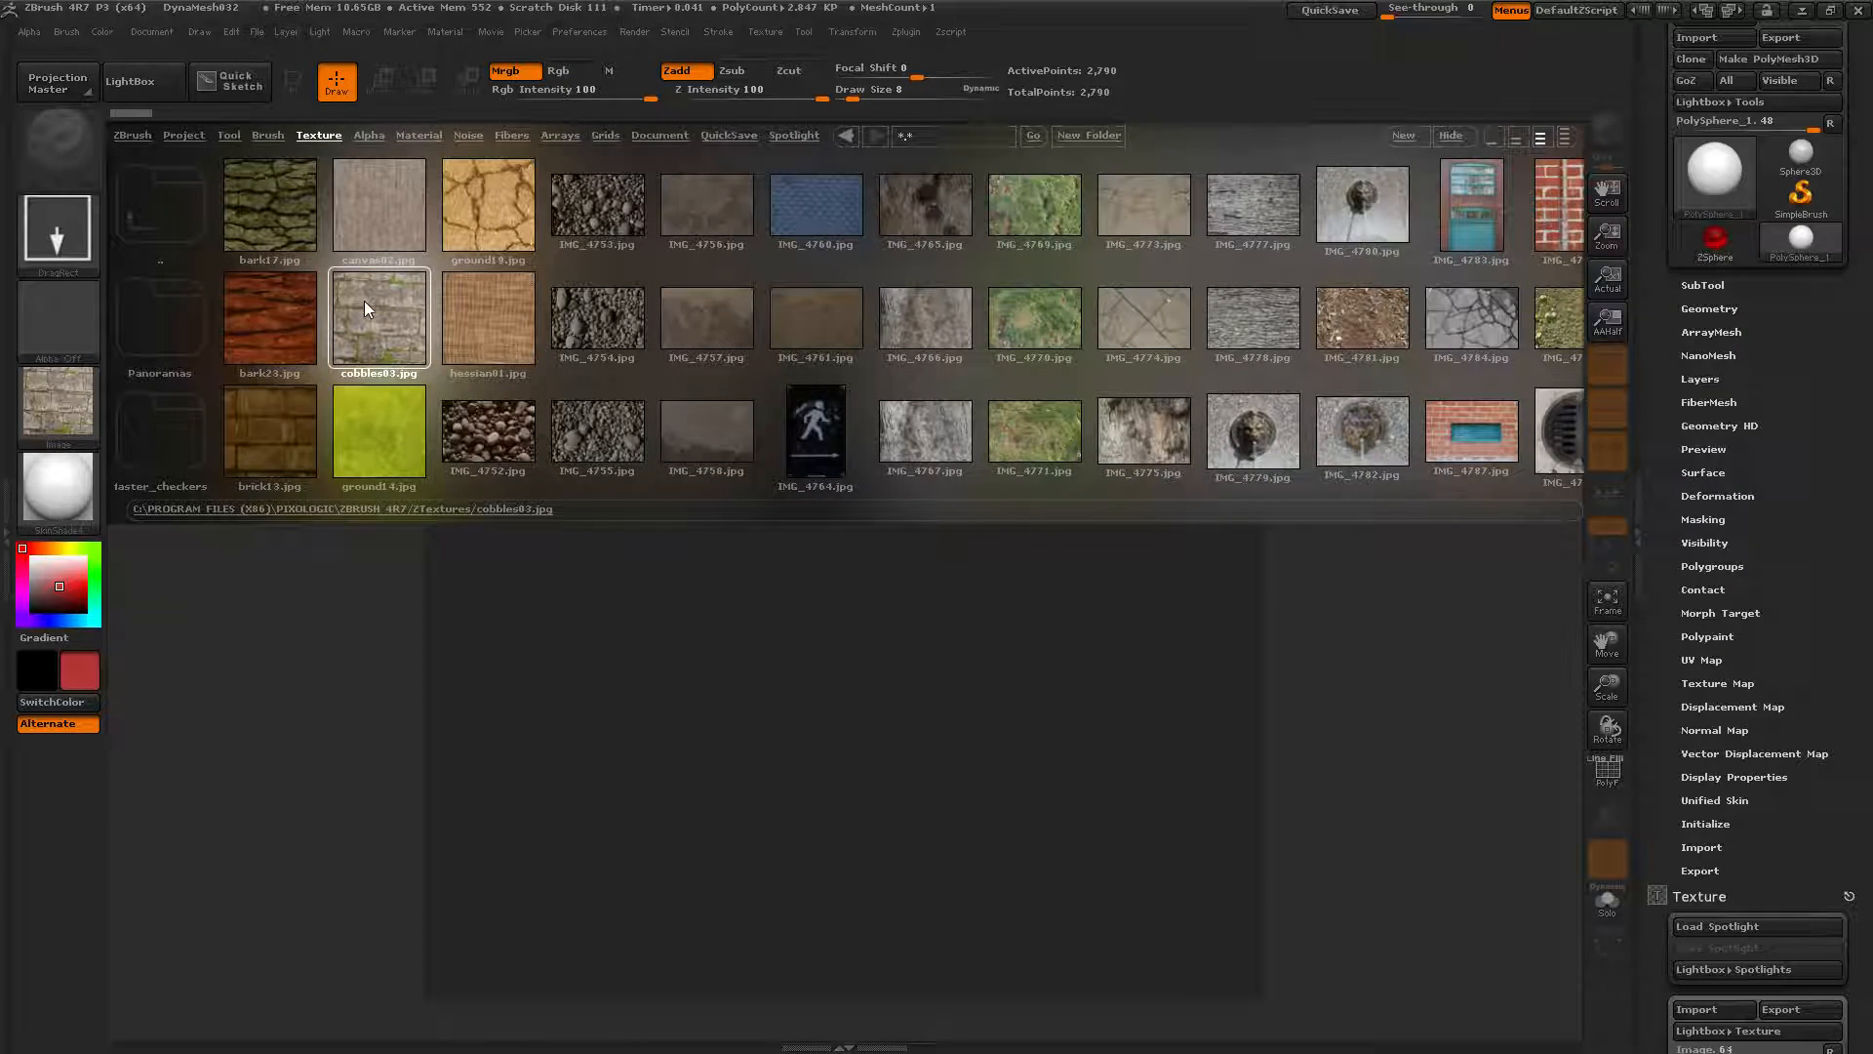
{"action": "left_click", "coordinate": [365, 425]}
{"action": "double_click", "coordinate": [365, 426]}
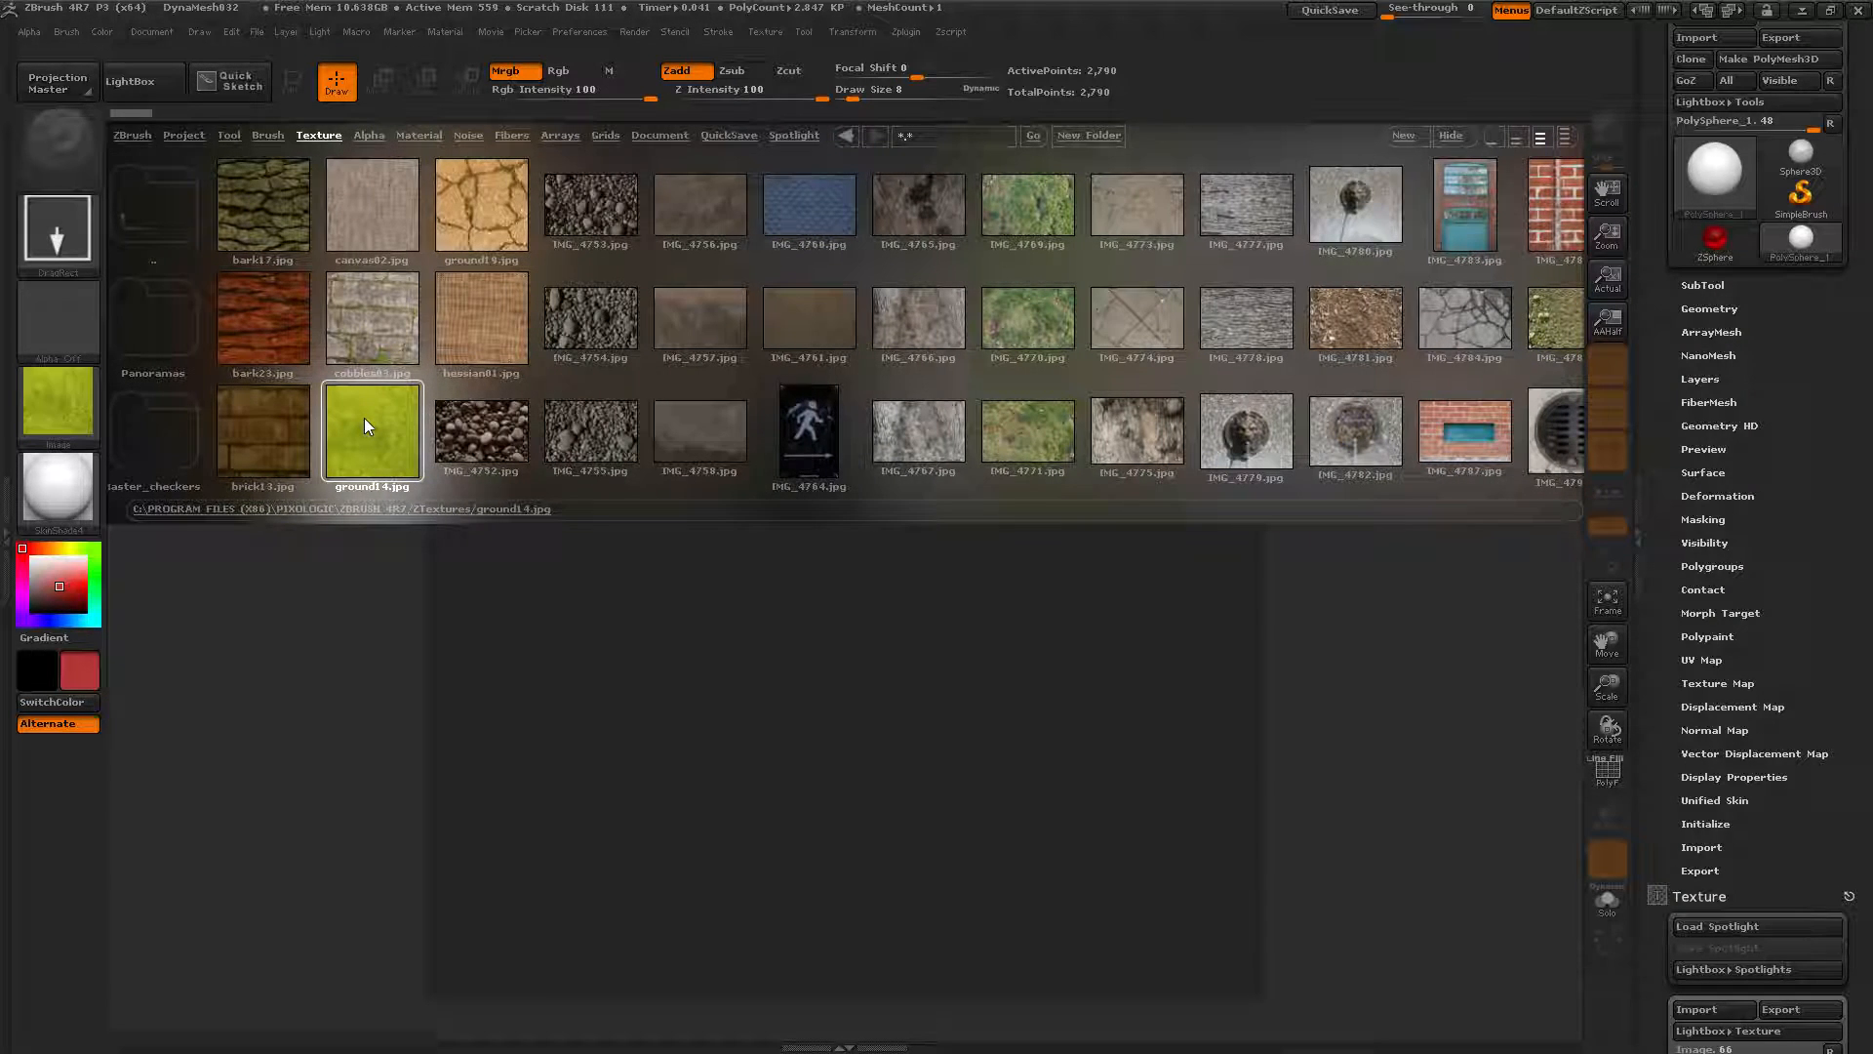
{"action": "left_click", "coordinate": [486, 217]}
{"action": "double_click", "coordinate": [485, 216]}
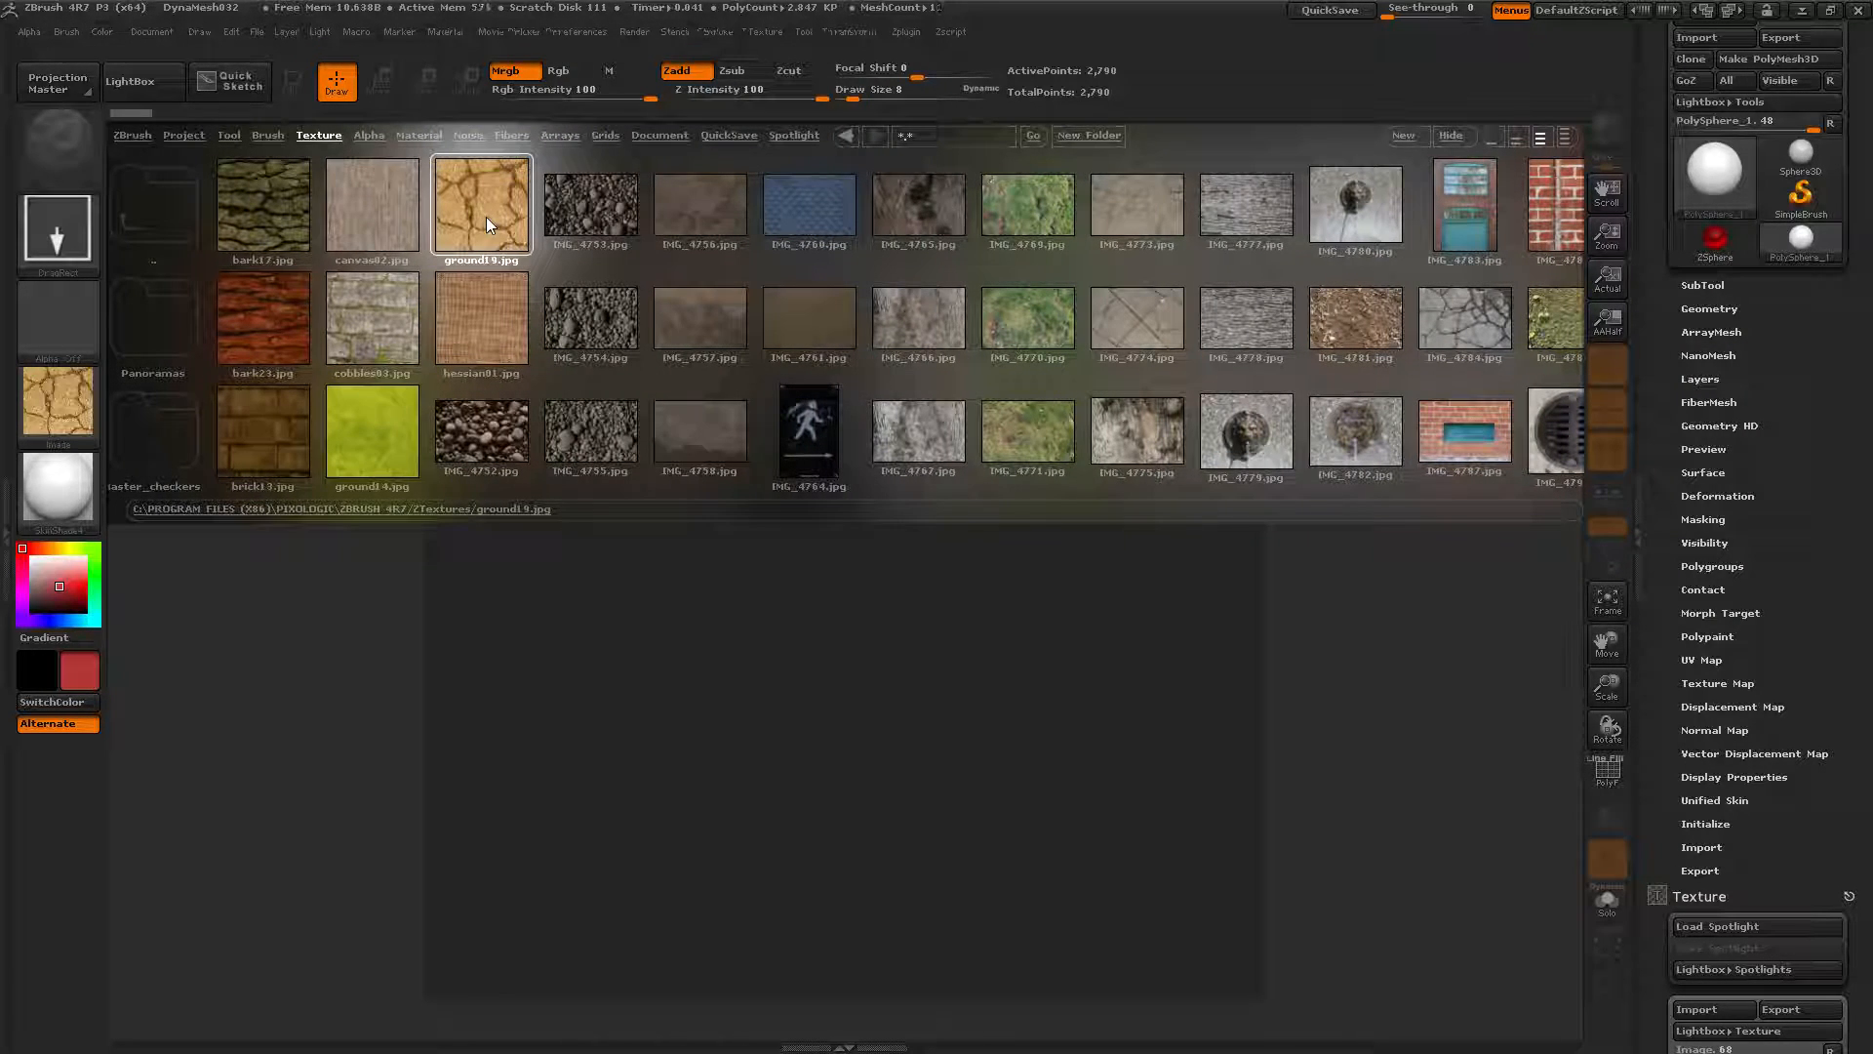
Load the hessian01.jpg and IMG_4752.jpg textures from LightBox, close LightBox and view the loaded textures
{"action": "left_click", "coordinate": [477, 334]}
{"action": "double_click", "coordinate": [478, 335]}
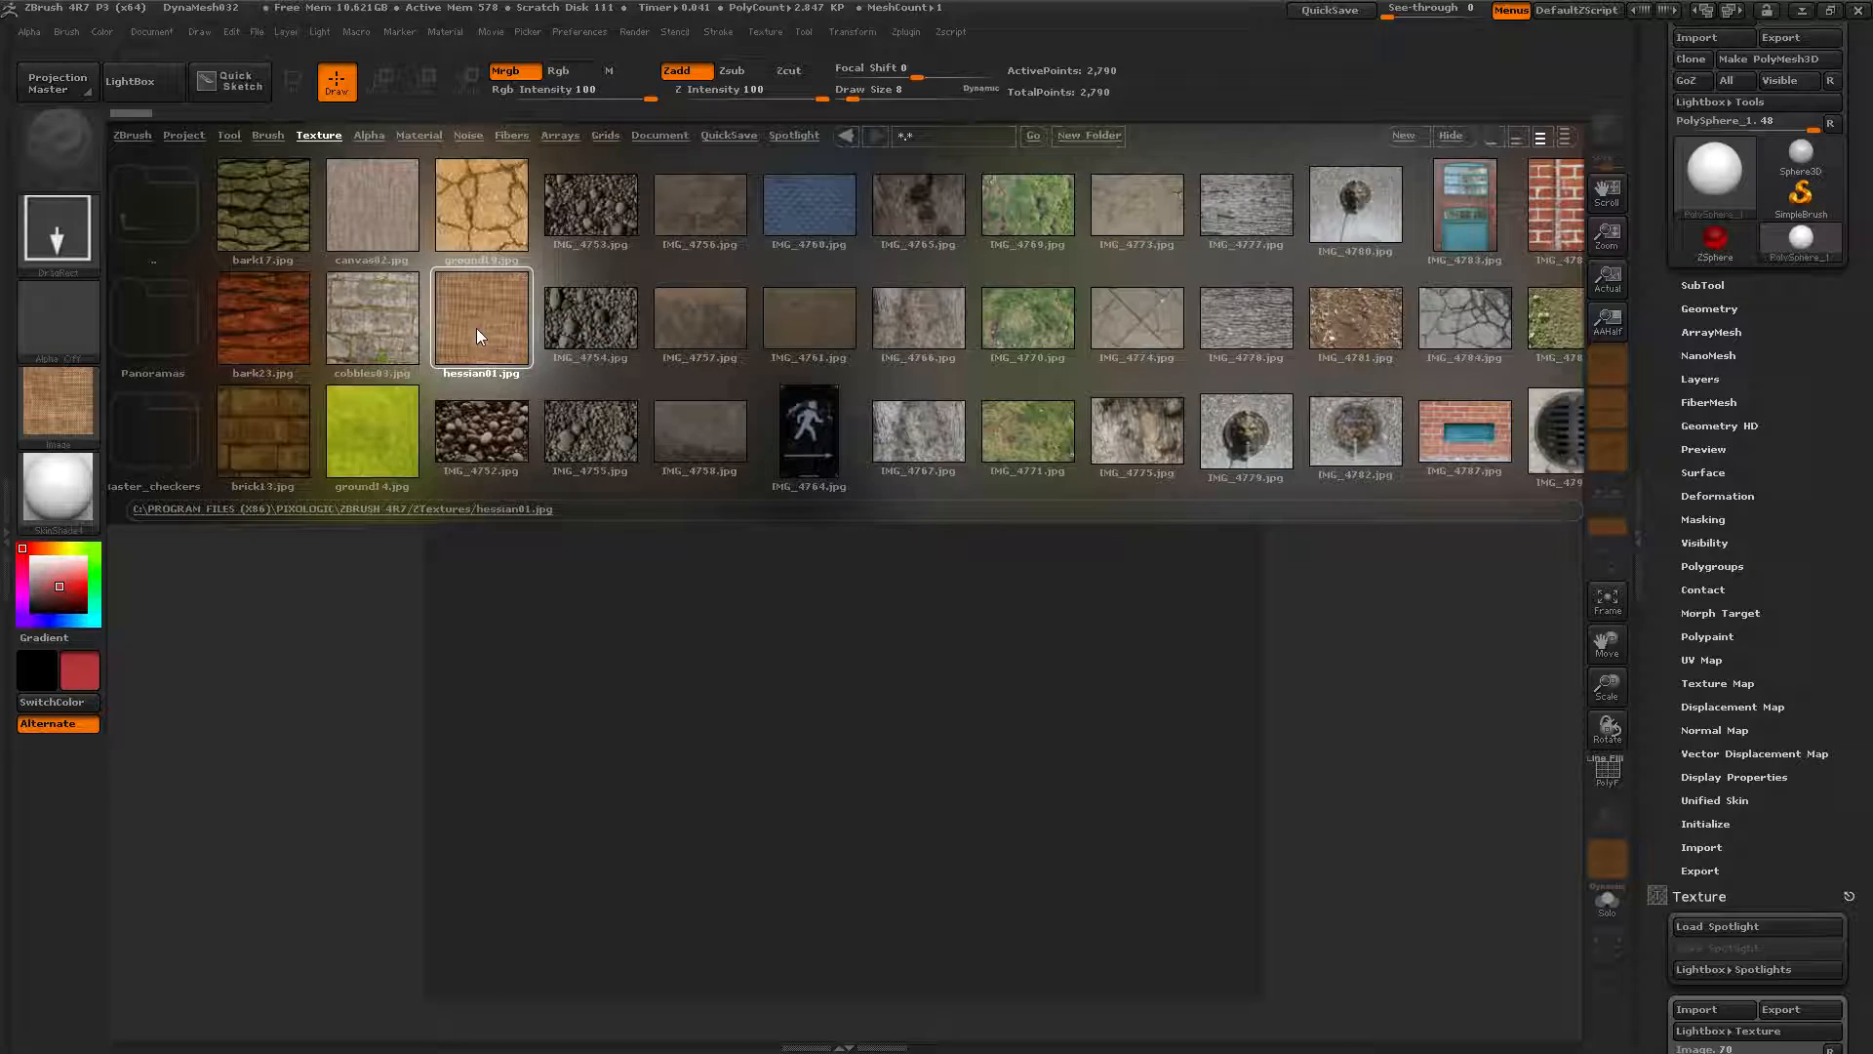
{"action": "left_click", "coordinate": [483, 440]}
{"action": "double_click", "coordinate": [484, 440]}
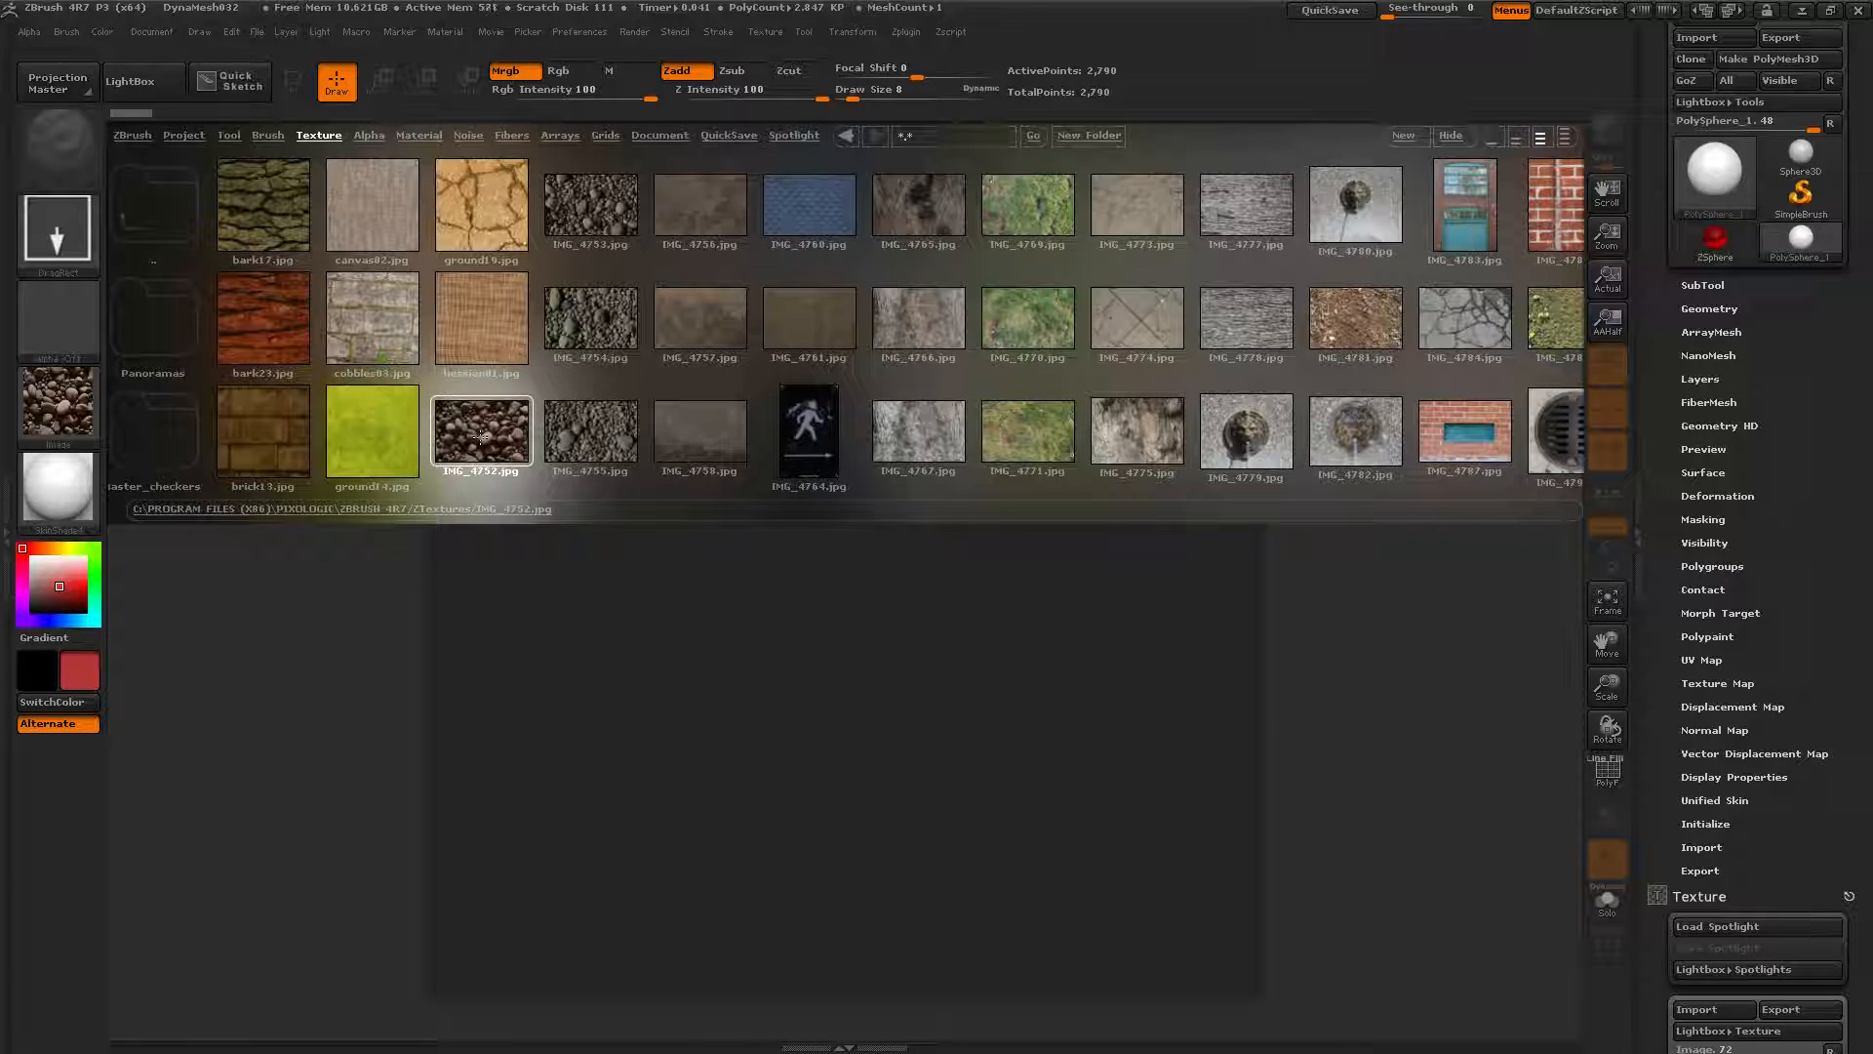
{"action": "left_click", "coordinate": [135, 82]}
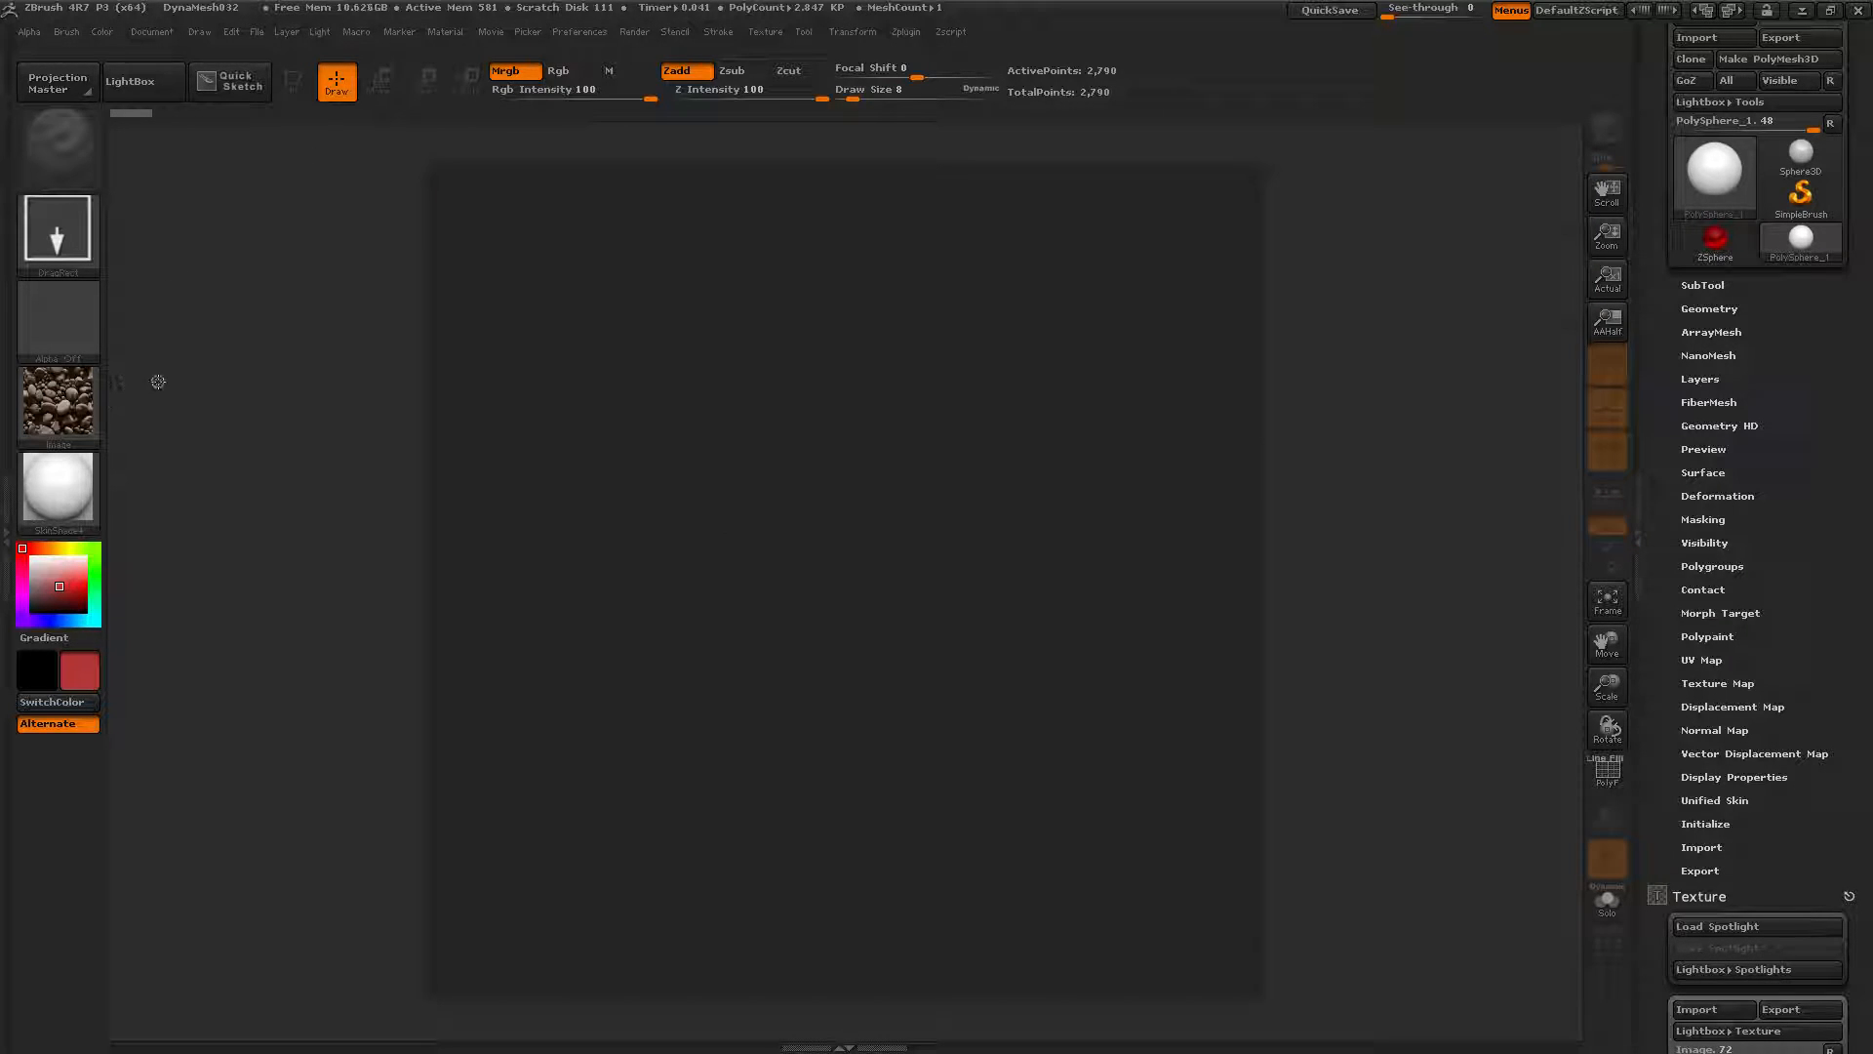
{"action": "left_click", "coordinate": [44, 396]}
Open the side tray and dock the document's Layer palette in it above the Material palette
{"action": "left_click", "coordinate": [6, 533]}
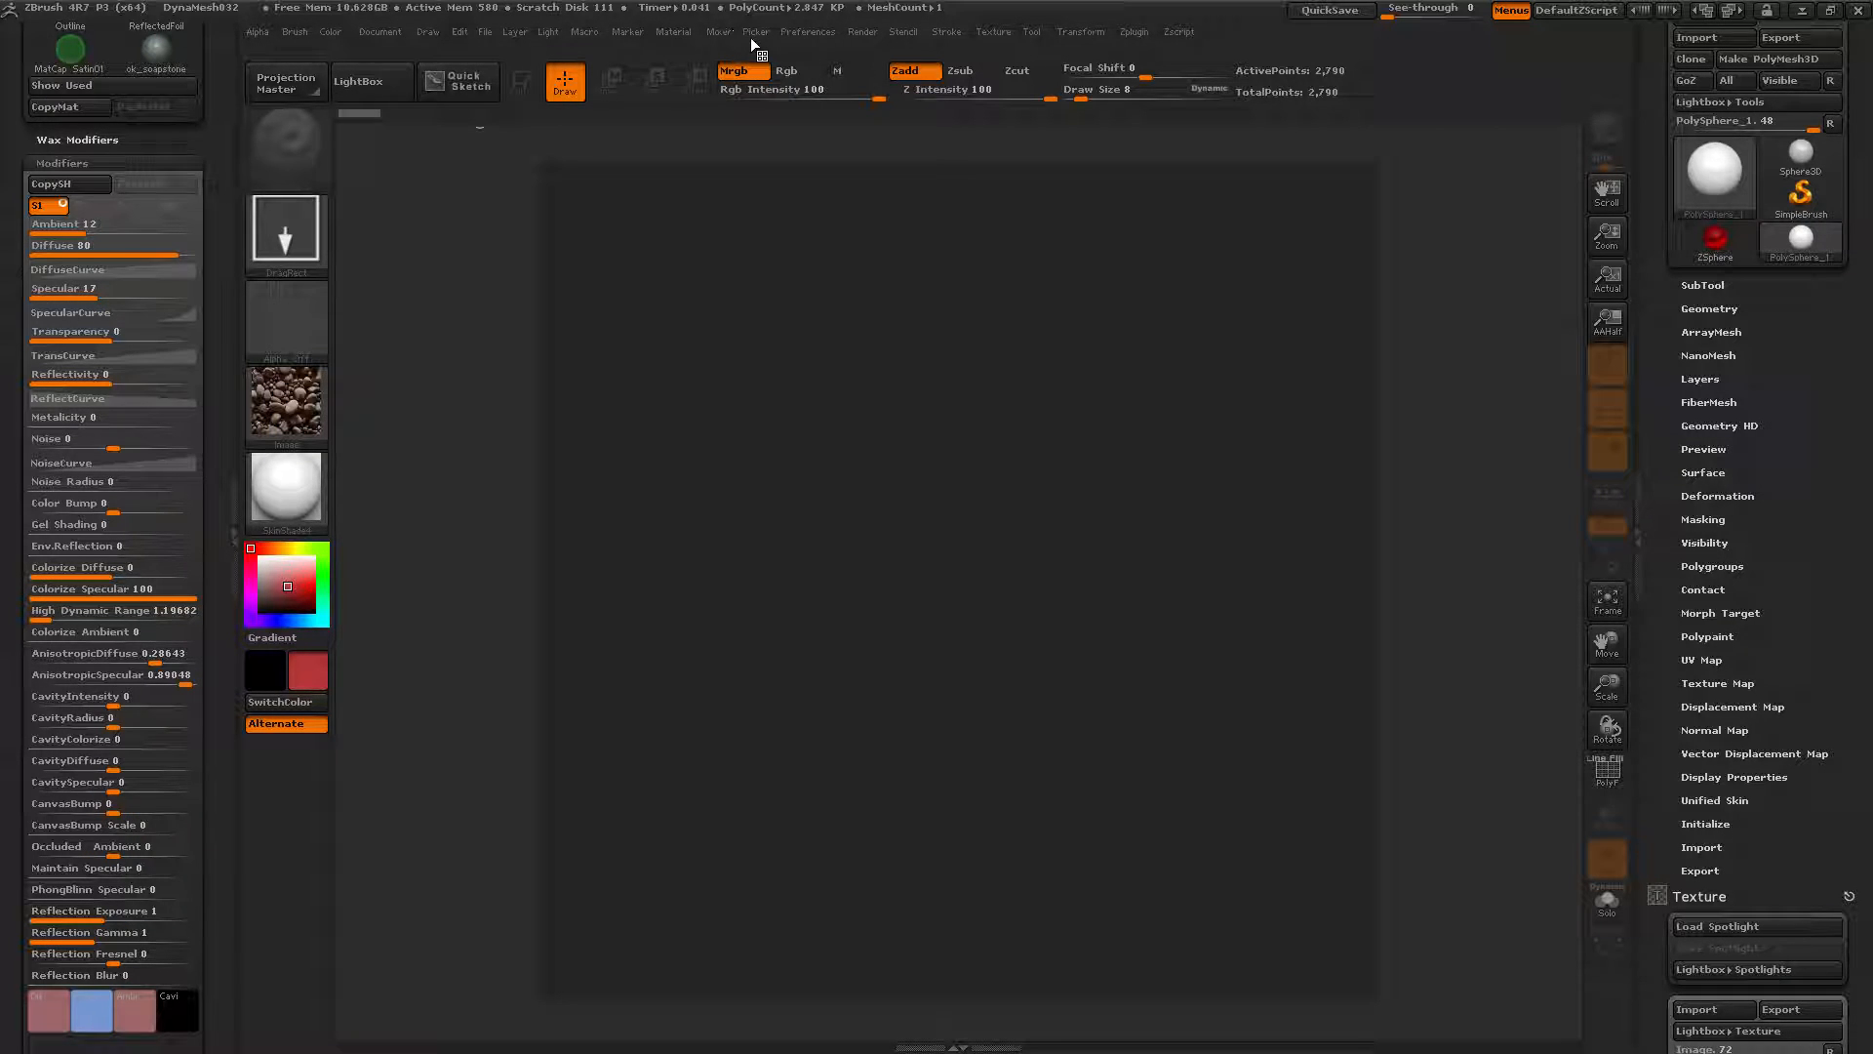
{"action": "left_click", "coordinate": [517, 31]}
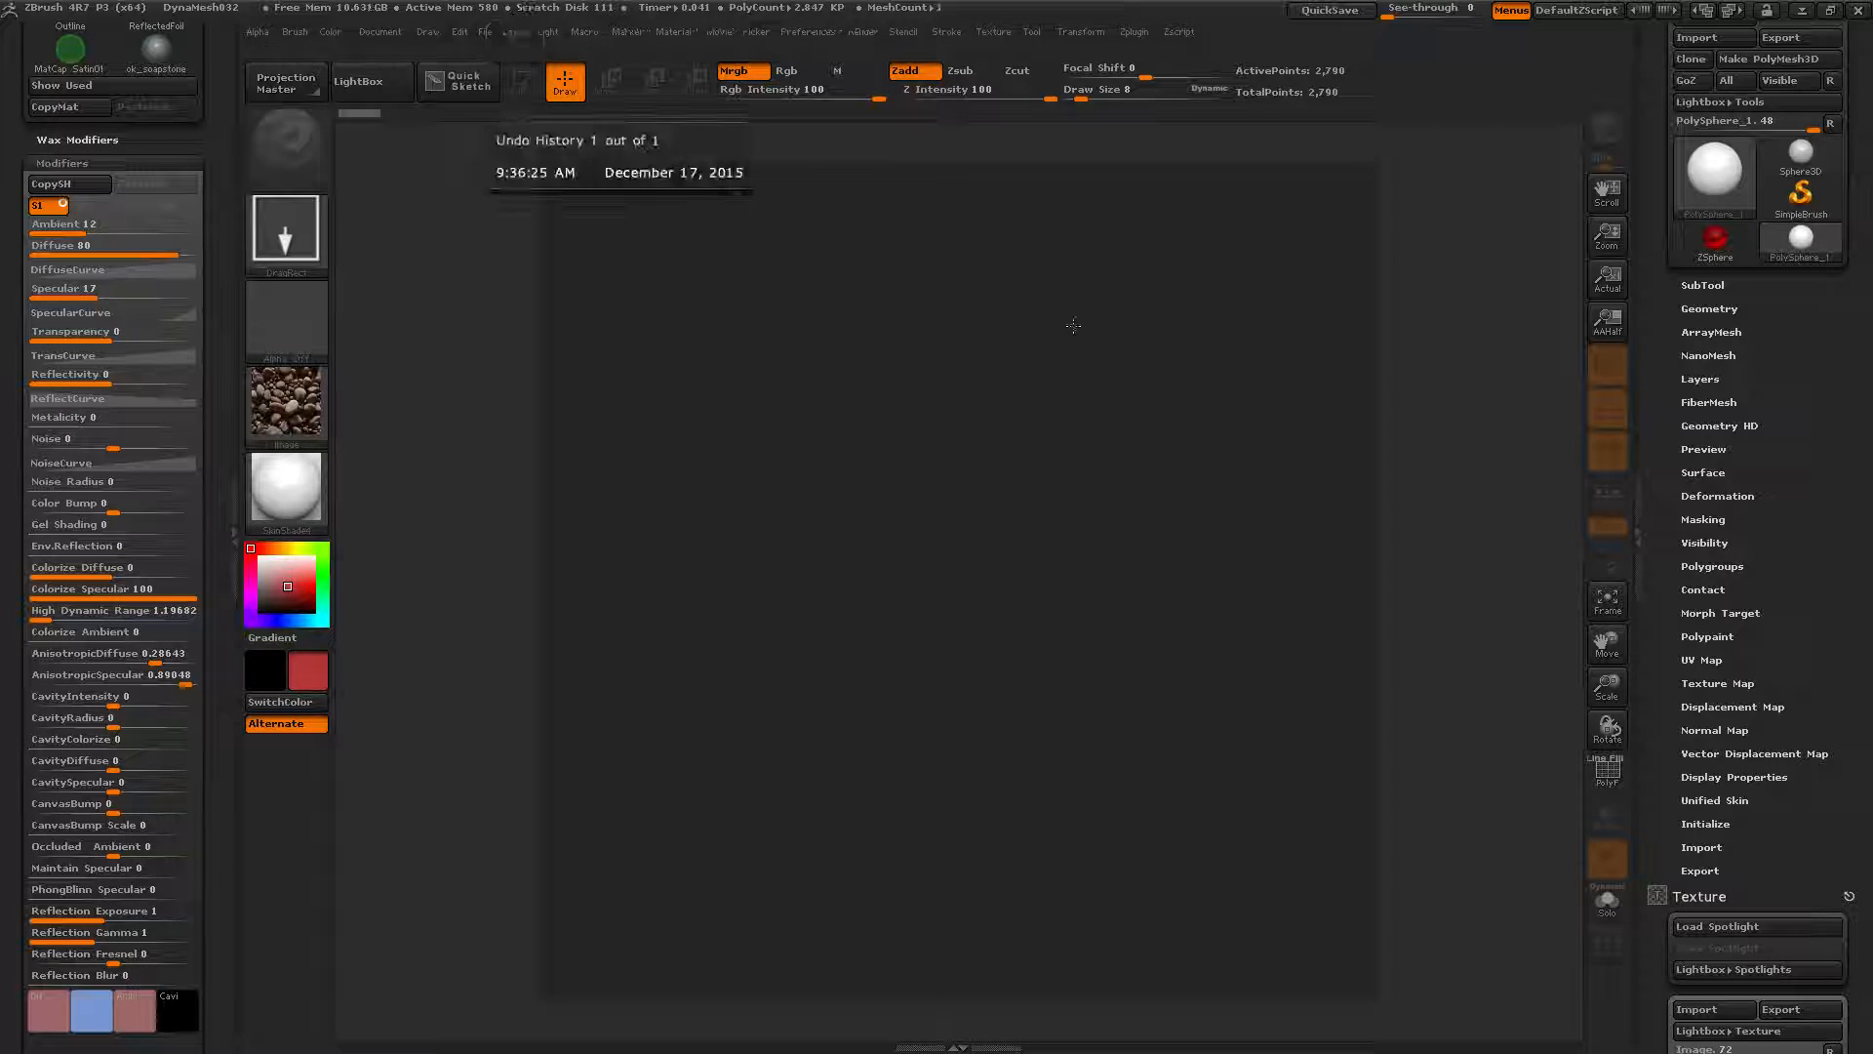
{"action": "left_click_drag", "start_coordinate": [1656, 402], "coordinate": [1655, 472]}
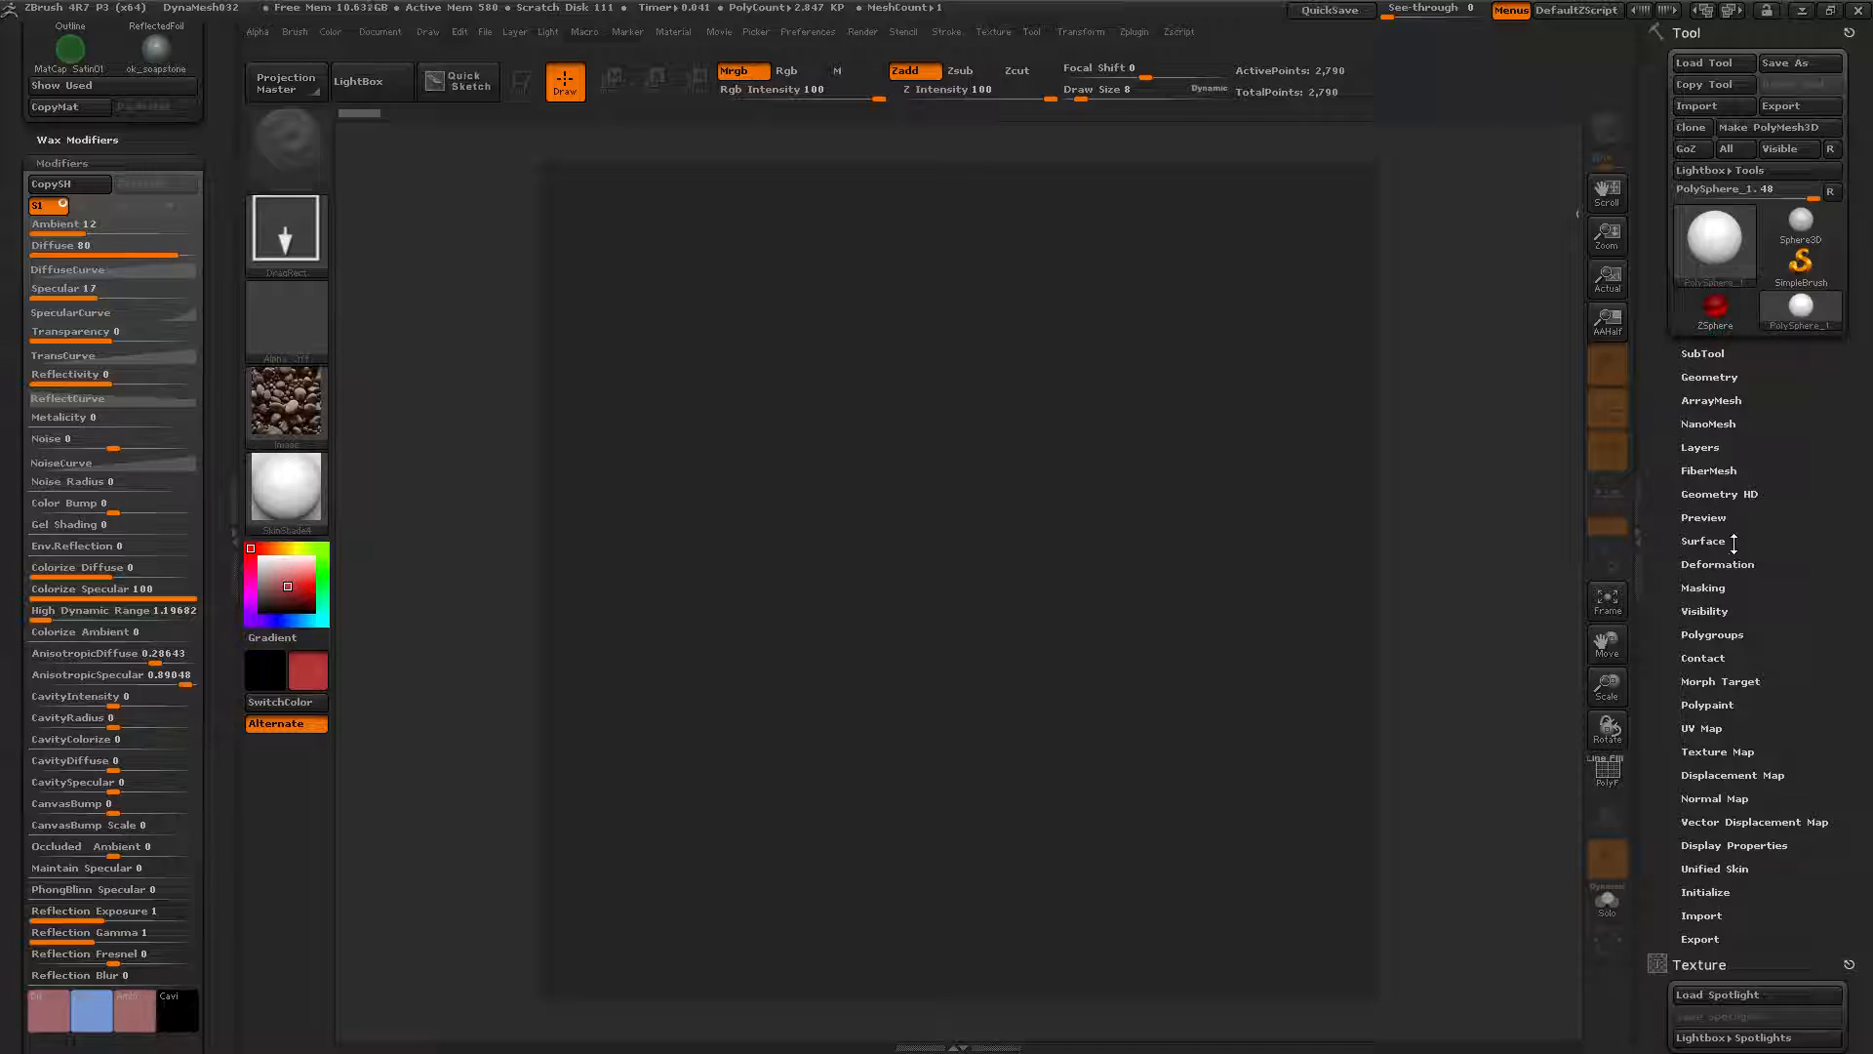
{"action": "left_click", "coordinate": [1702, 447]}
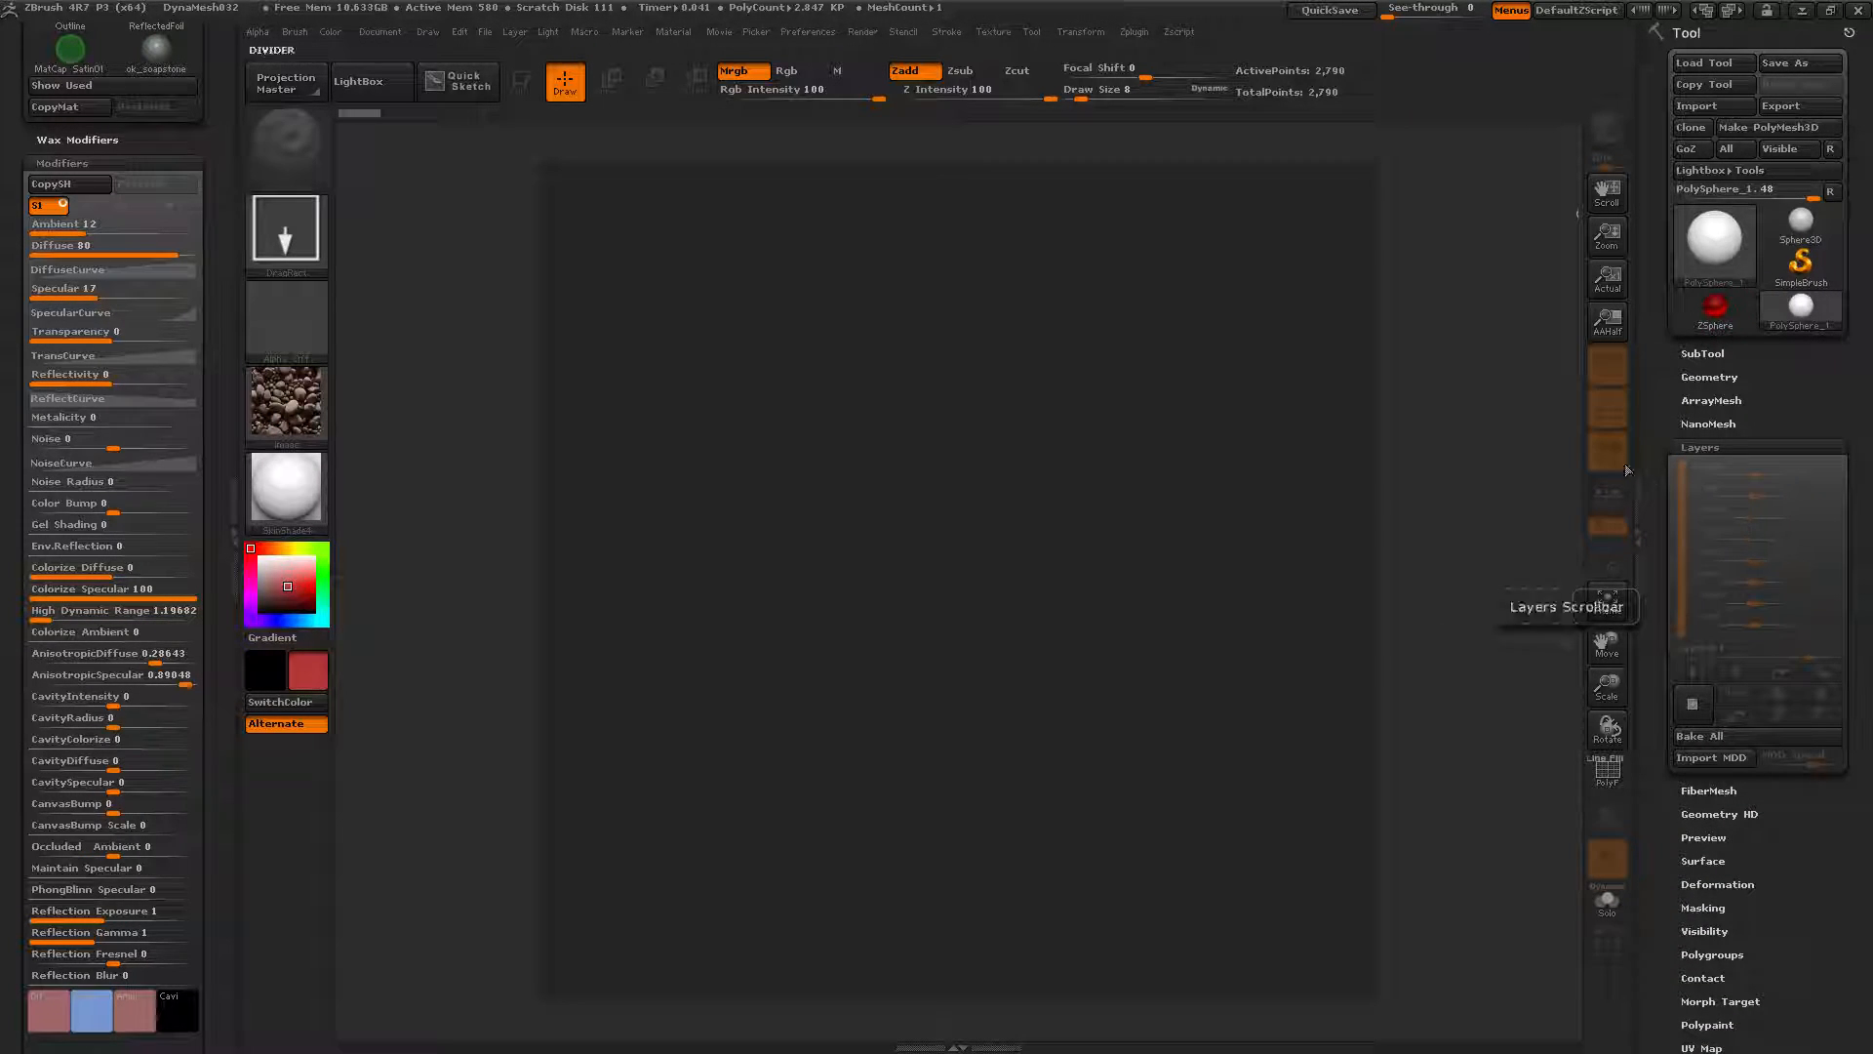
{"action": "left_click", "coordinate": [511, 32]}
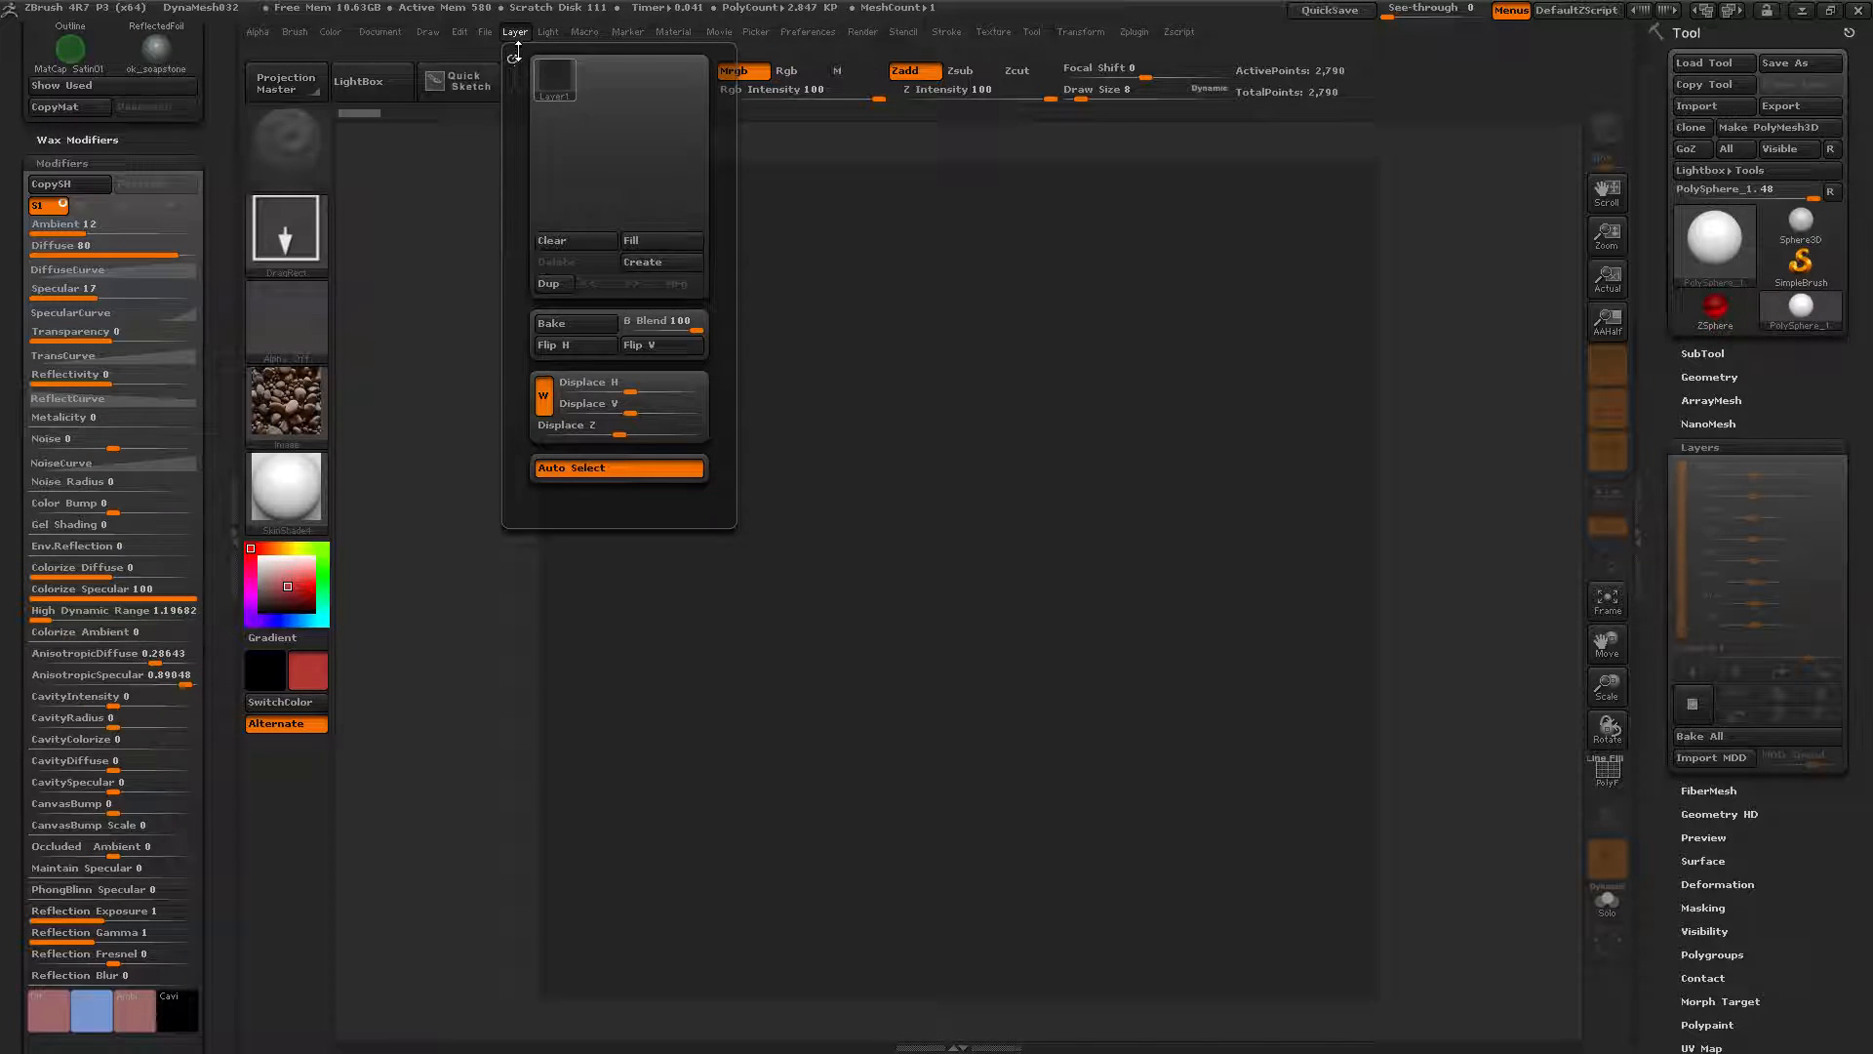
{"action": "left_click_drag", "start_coordinate": [517, 64], "coordinate": [91, 374]}
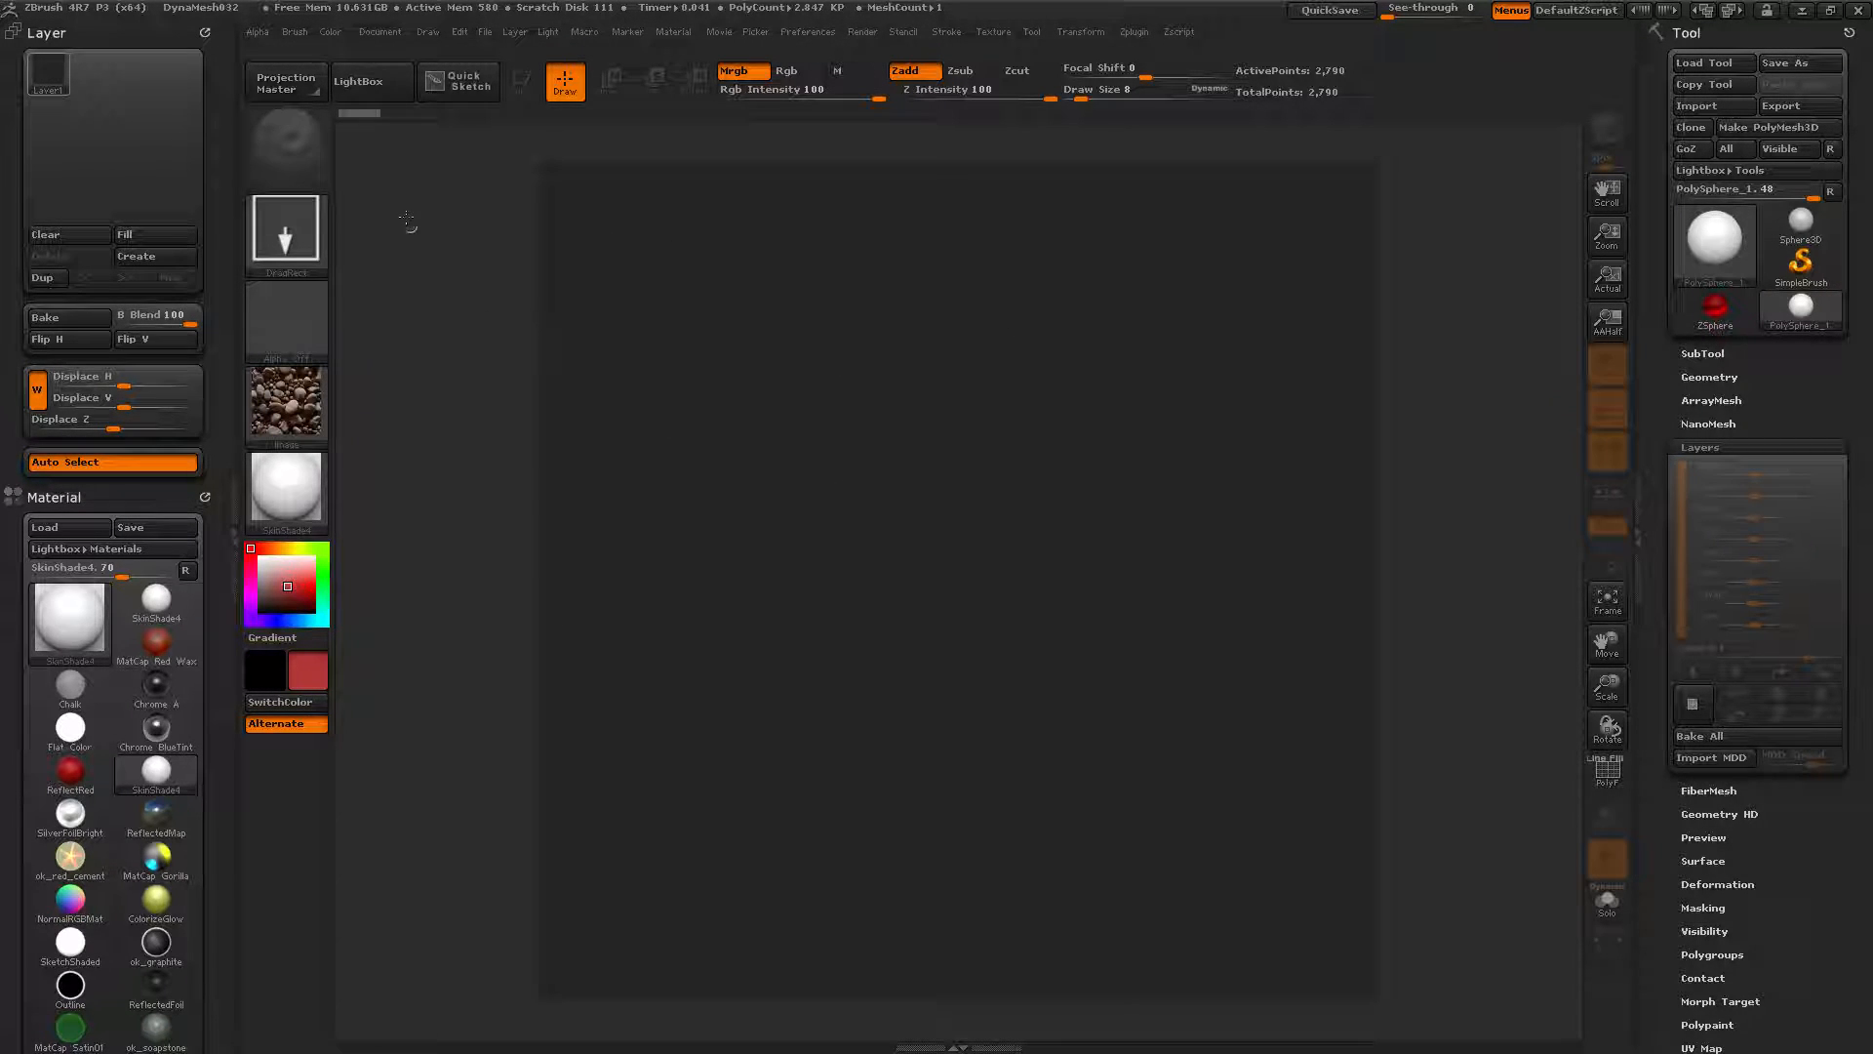
Set the document background color to bright green
{"action": "left_click", "coordinate": [368, 33]}
{"action": "left_click_drag", "start_coordinate": [423, 431], "coordinate": [320, 555]}
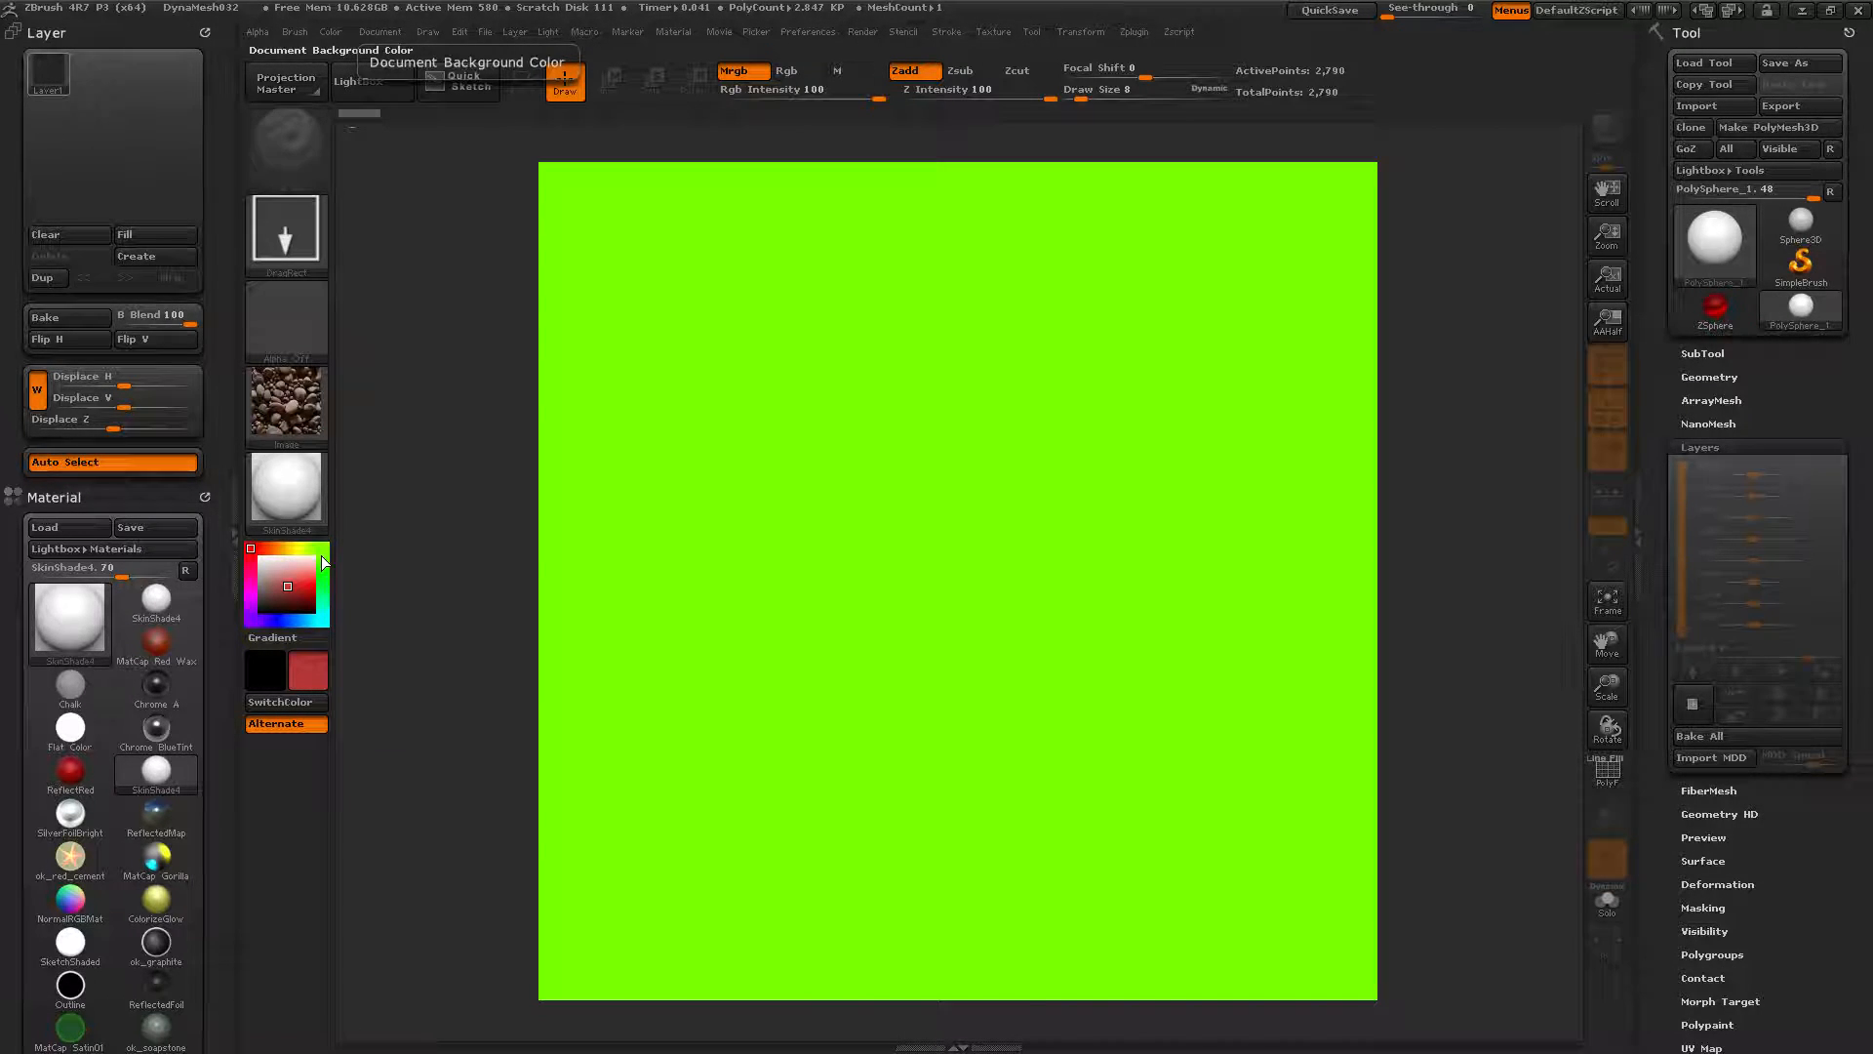
{"action": "mouse_move", "coordinate": [55, 68]}
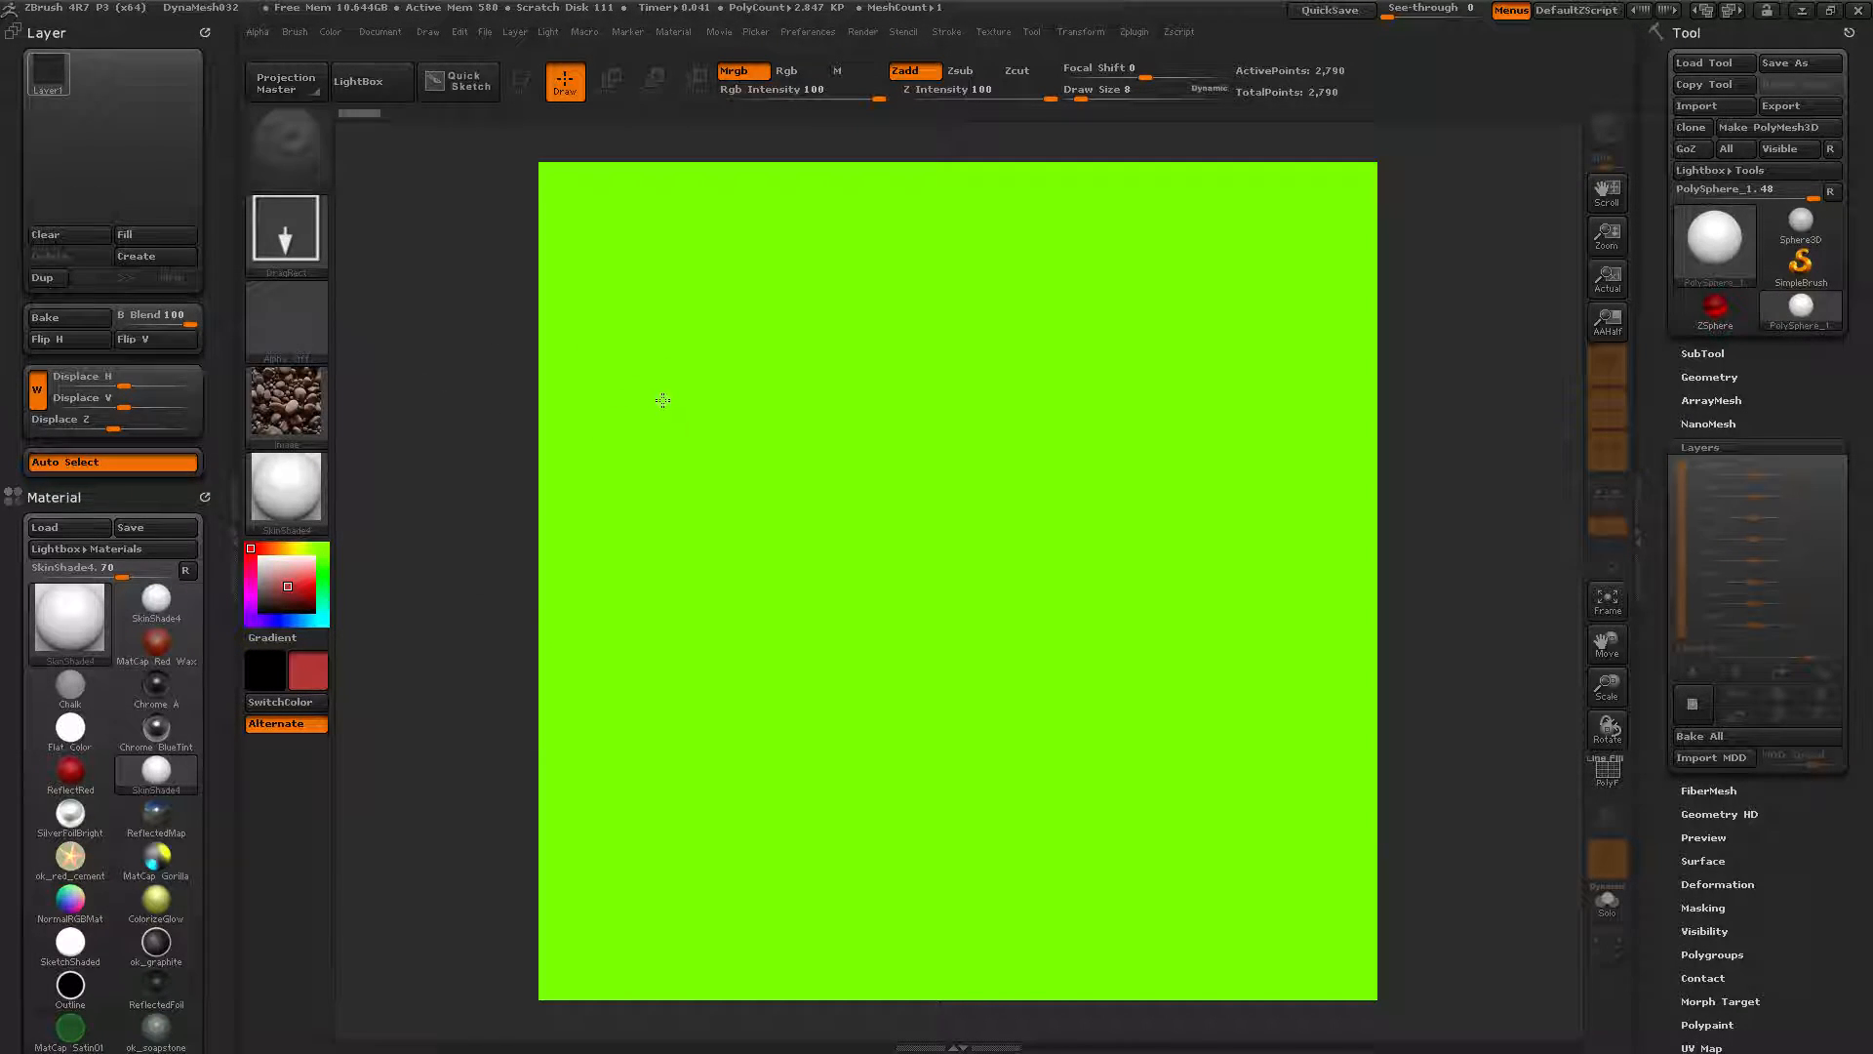
Turn off the current texture, pick bright green as the main color and fill Layer 1 with it
{"action": "left_click", "coordinate": [285, 401]}
{"action": "left_click", "coordinate": [386, 426]}
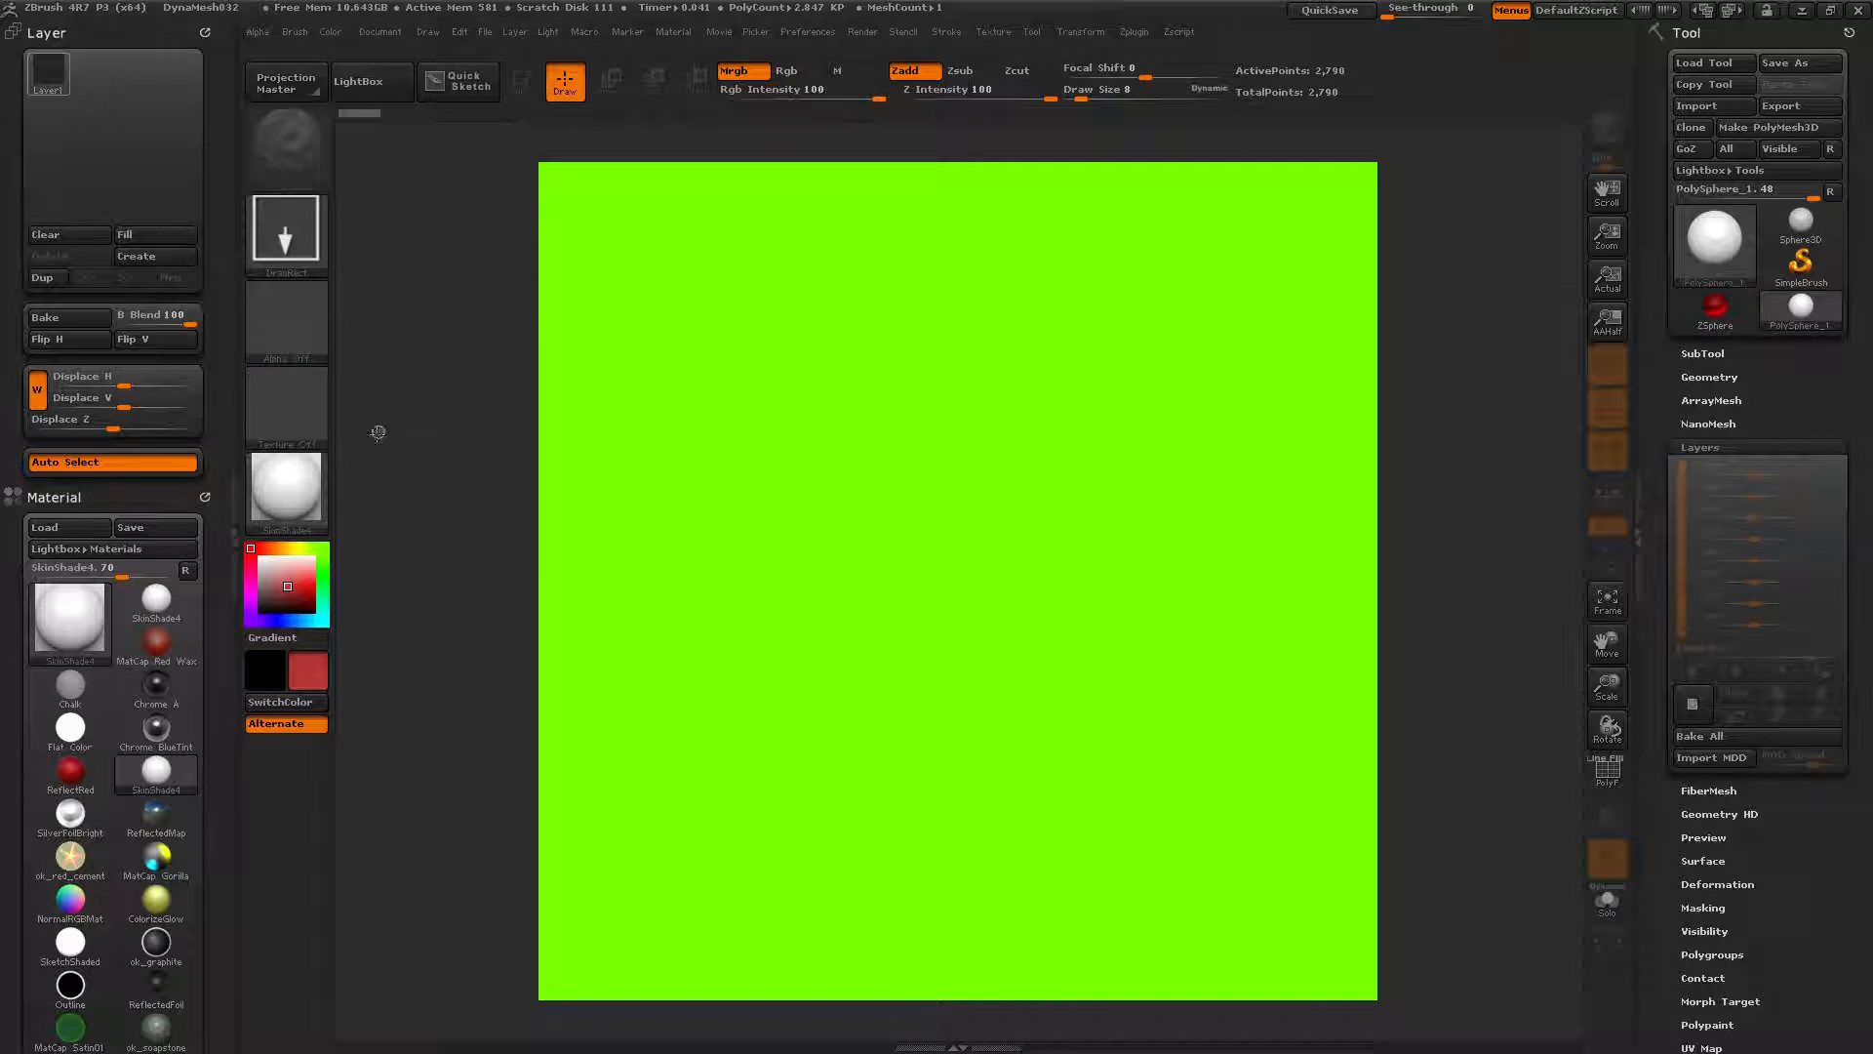
{"action": "left_click", "coordinate": [323, 553]}
{"action": "left_click", "coordinate": [273, 589]}
{"action": "left_click_drag", "start_coordinate": [273, 589], "coordinate": [681, 428]}
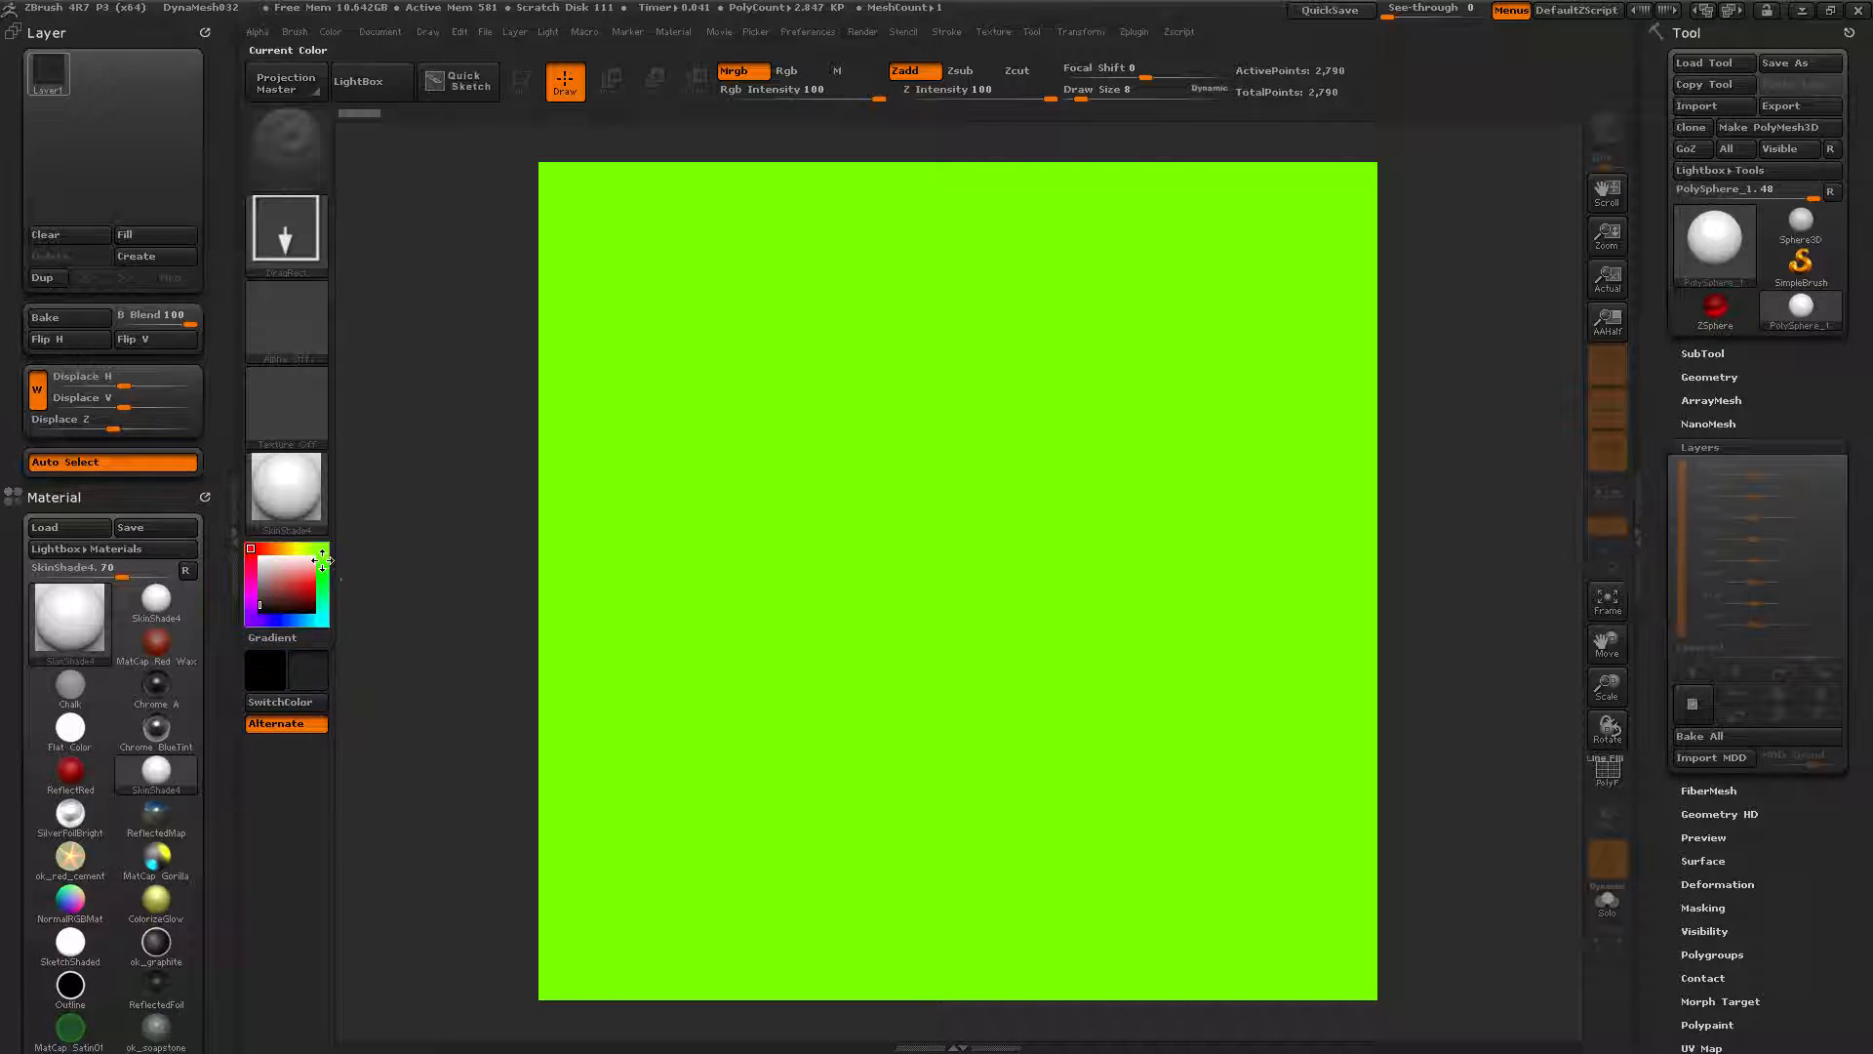
{"action": "left_click", "coordinate": [323, 558]}
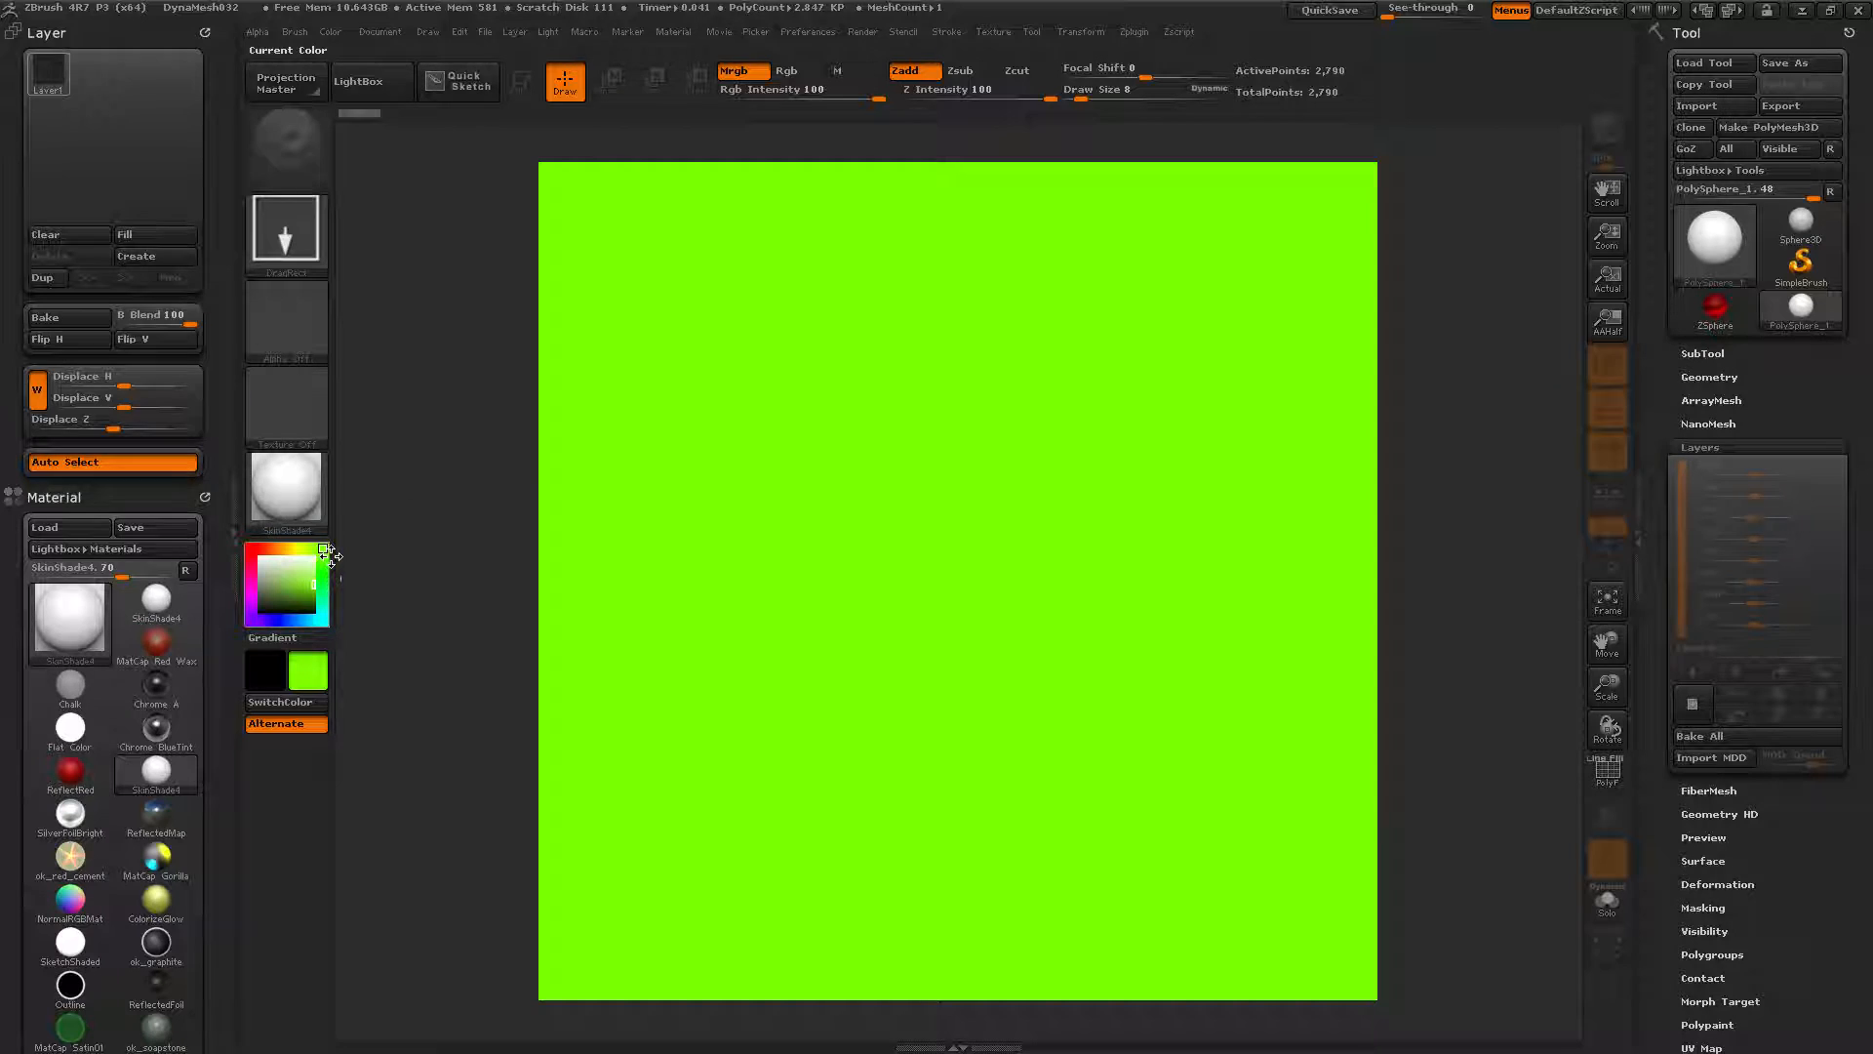
{"action": "left_click", "coordinate": [133, 239]}
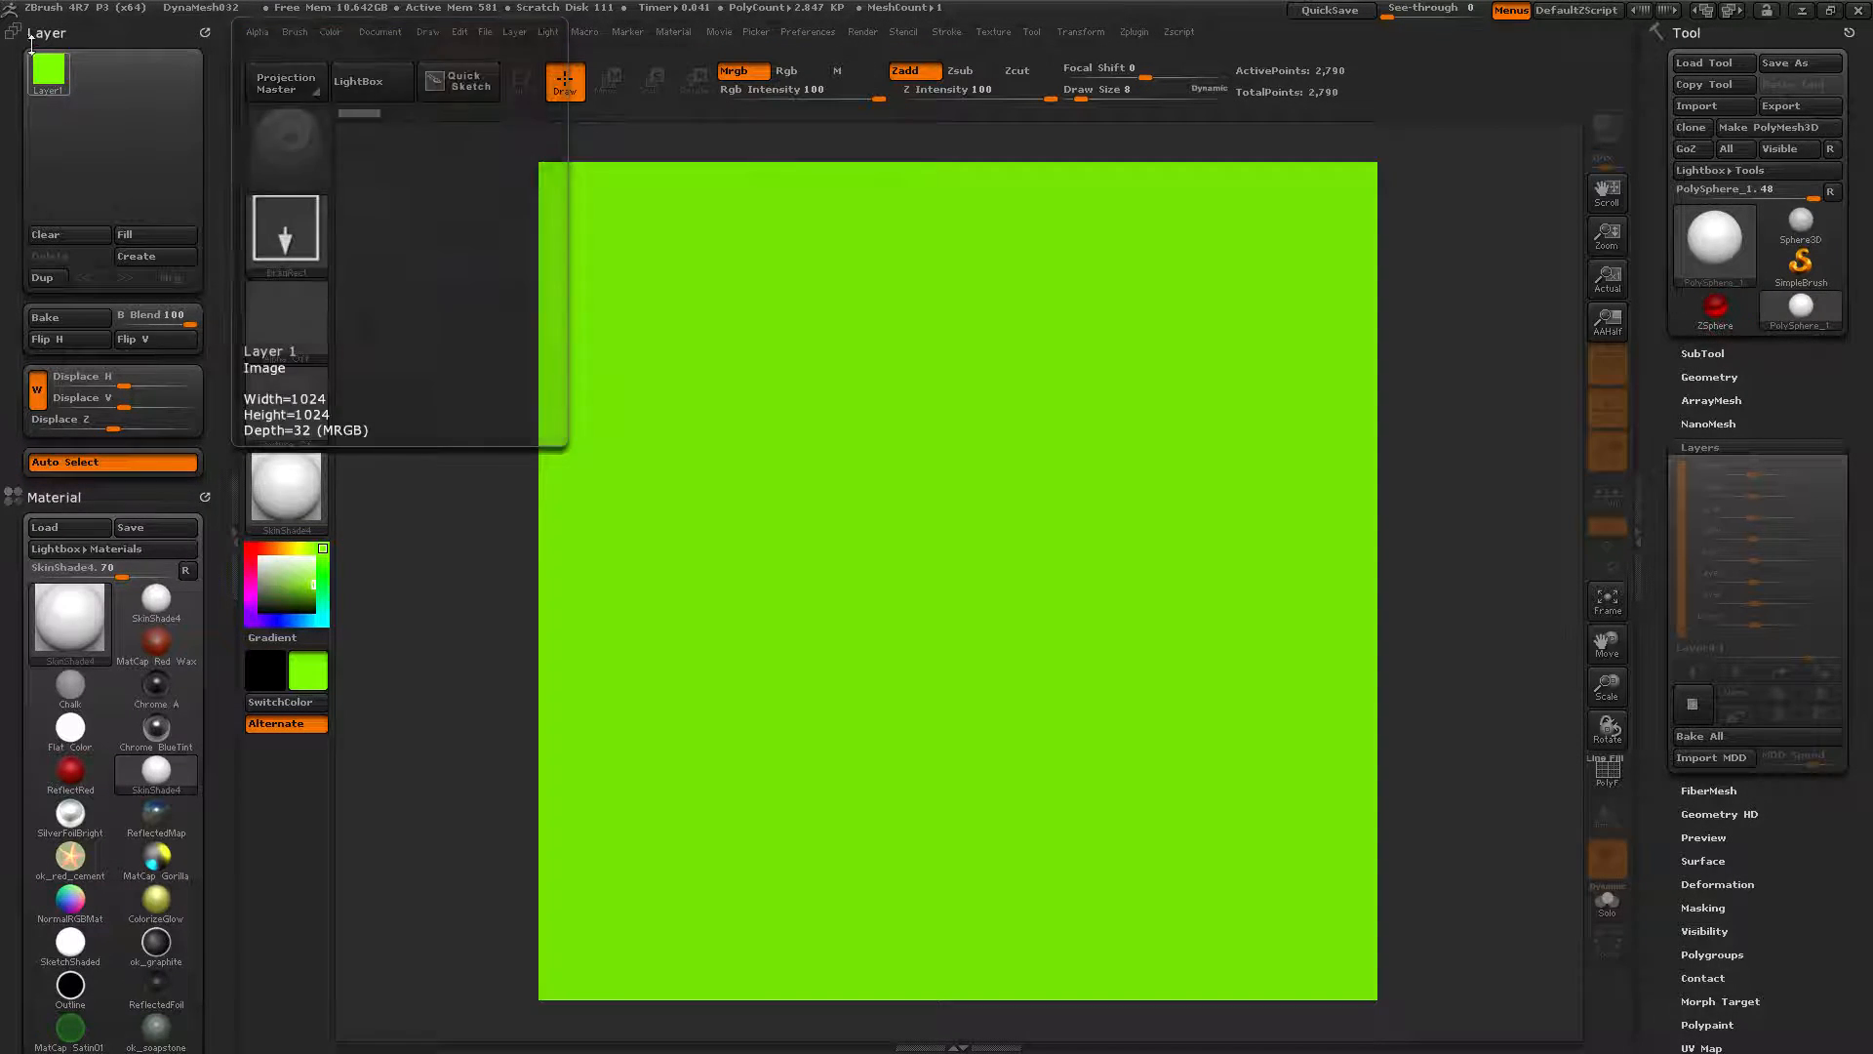
Create a second document layer and fill it with orange-red
{"action": "mouse_move", "coordinate": [52, 84]}
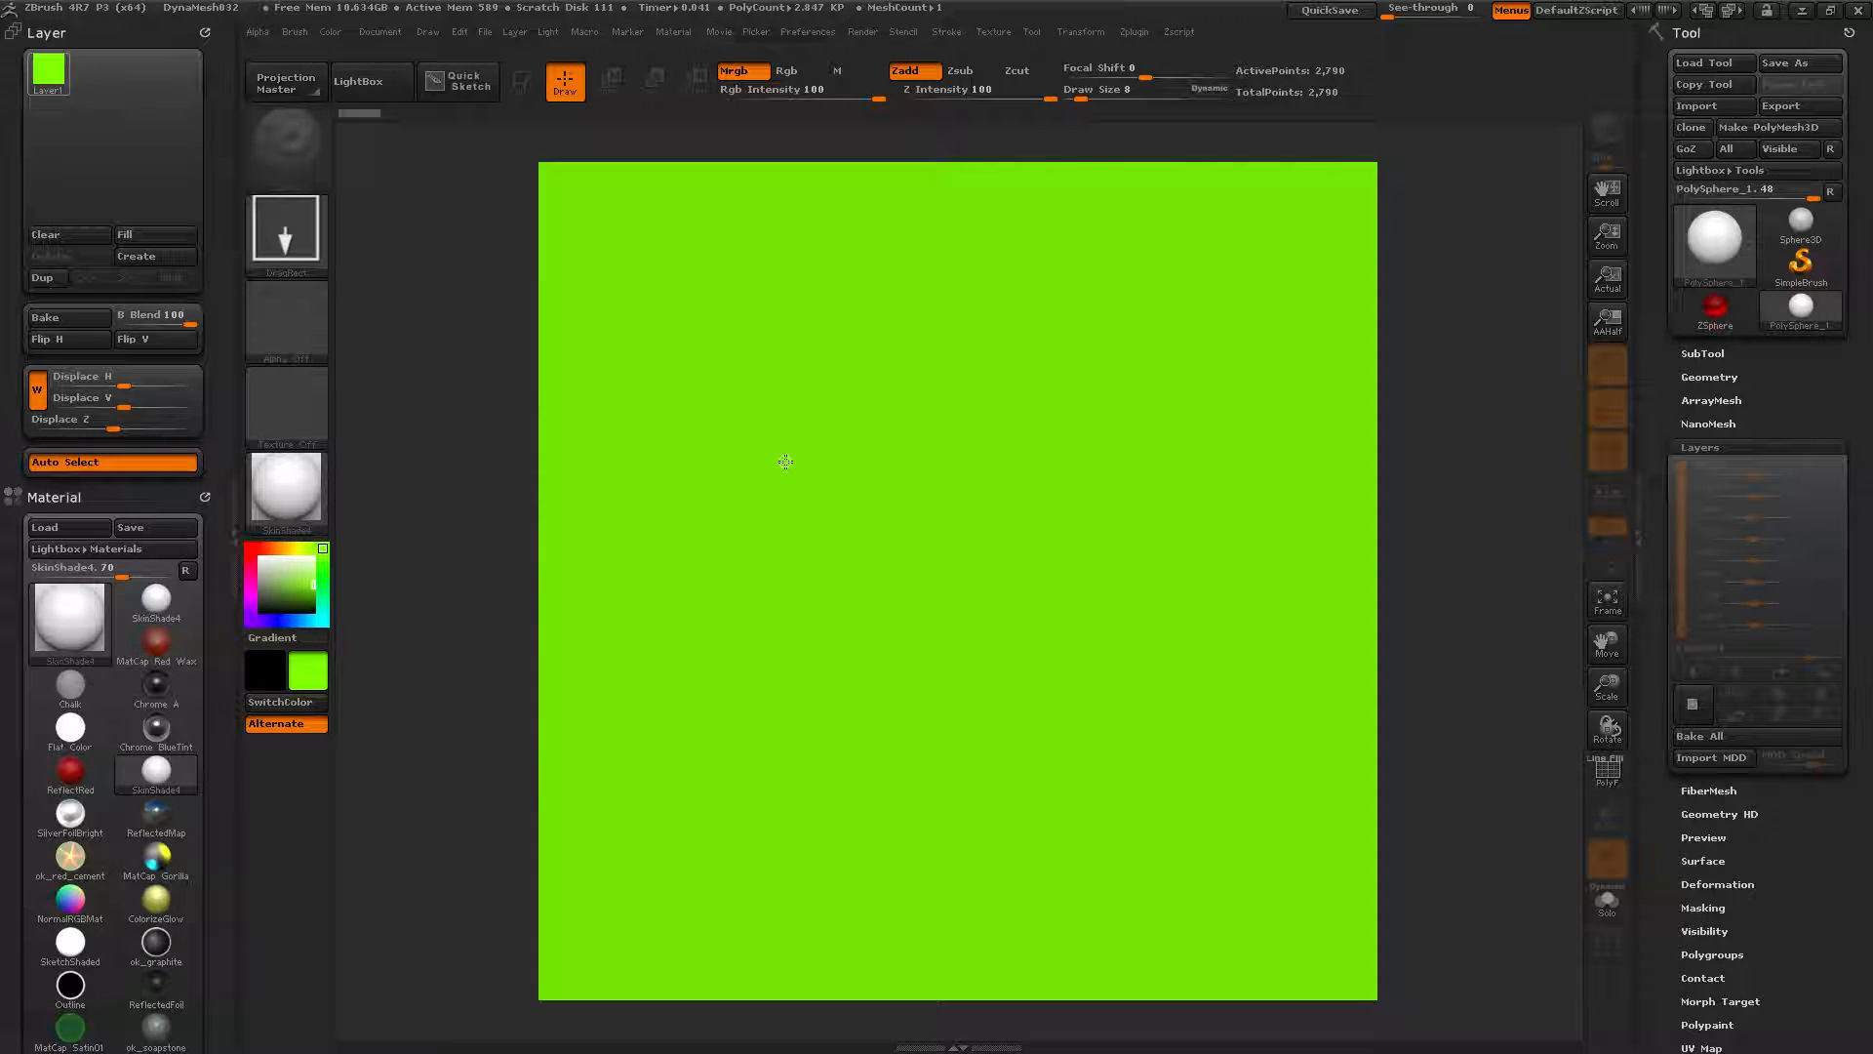
{"action": "left_click", "coordinate": [155, 261]}
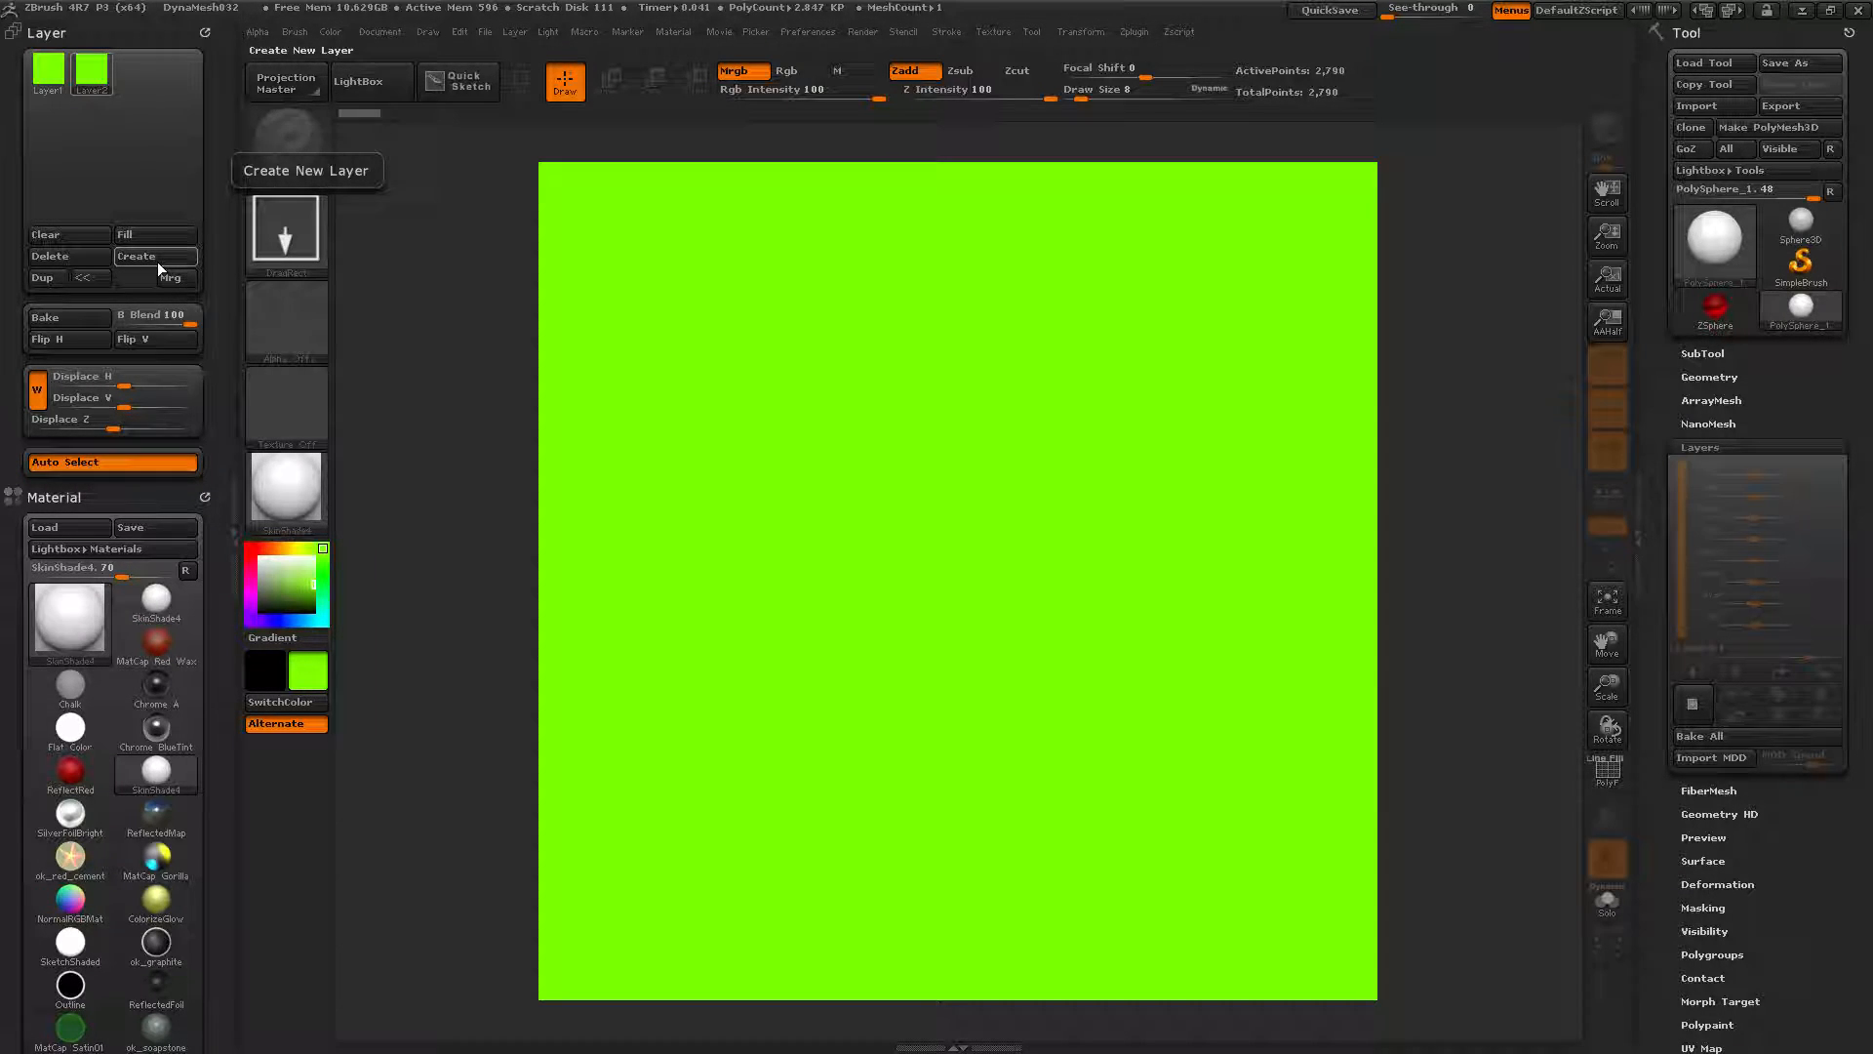
{"action": "left_click", "coordinate": [262, 554]}
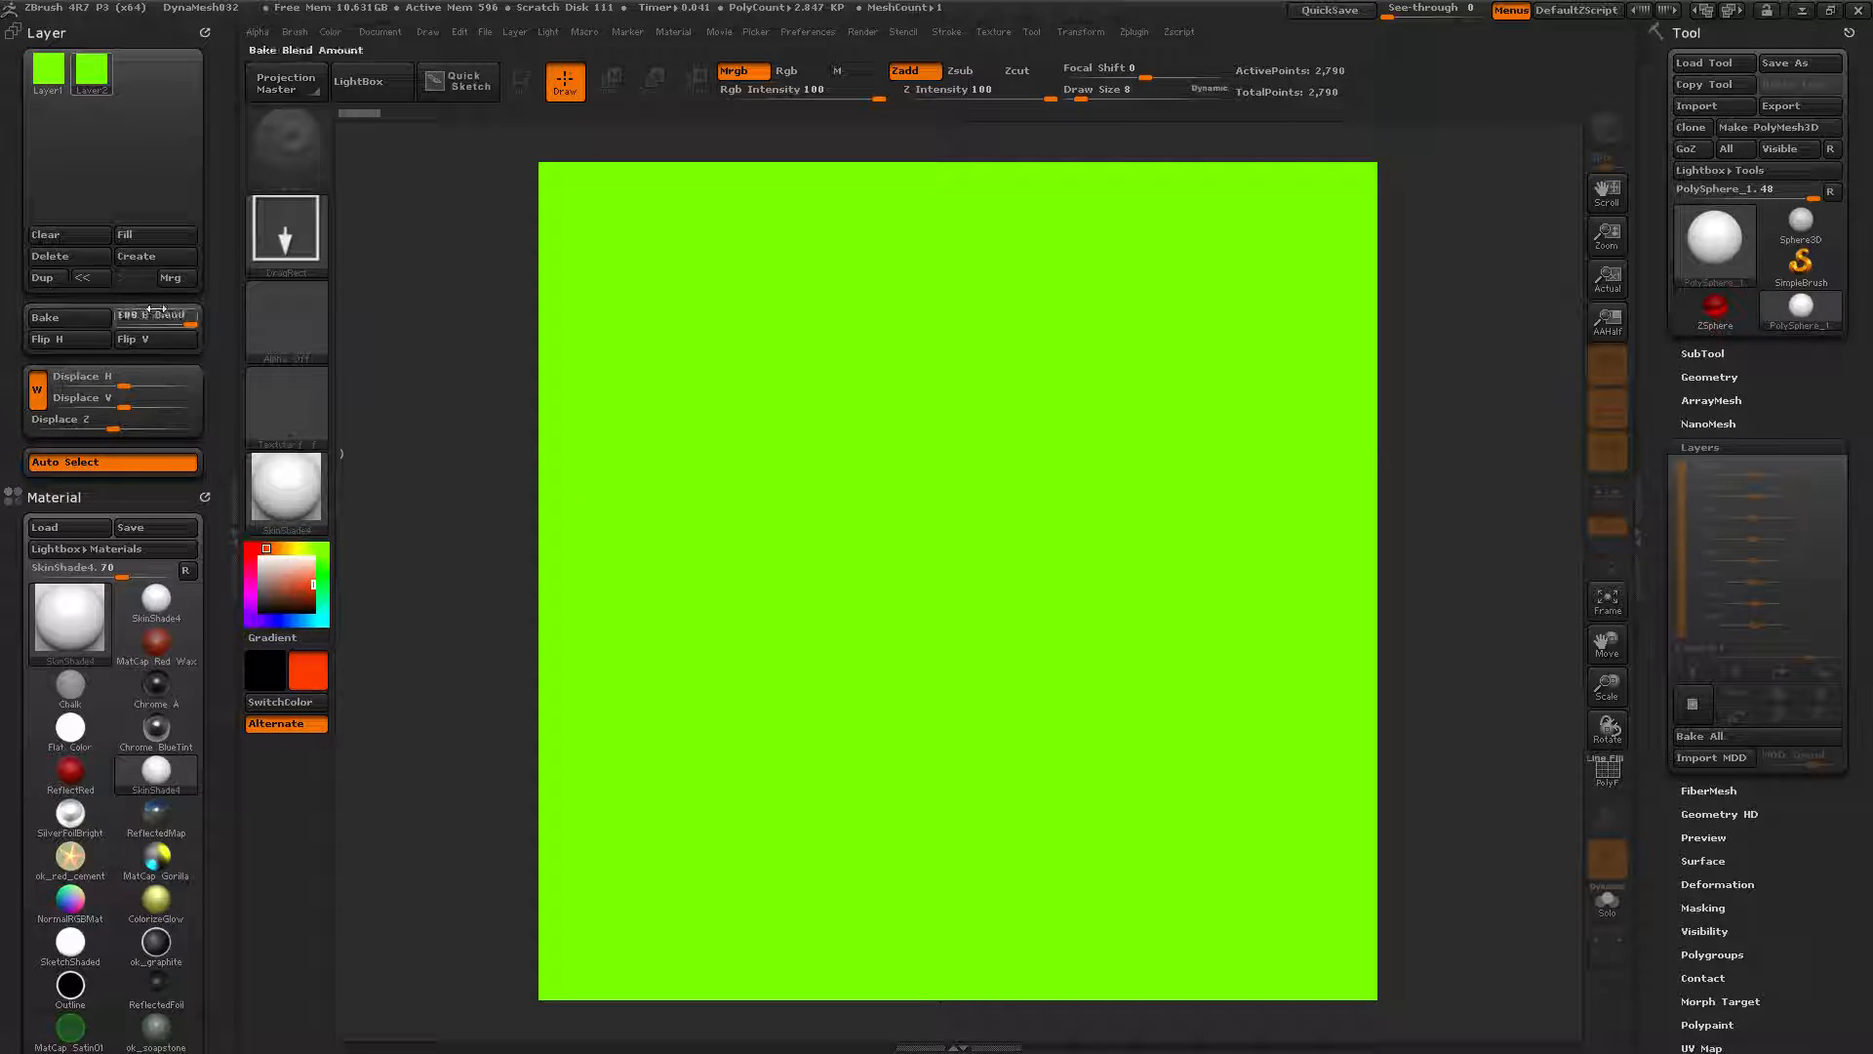
{"action": "left_click", "coordinate": [138, 234]}
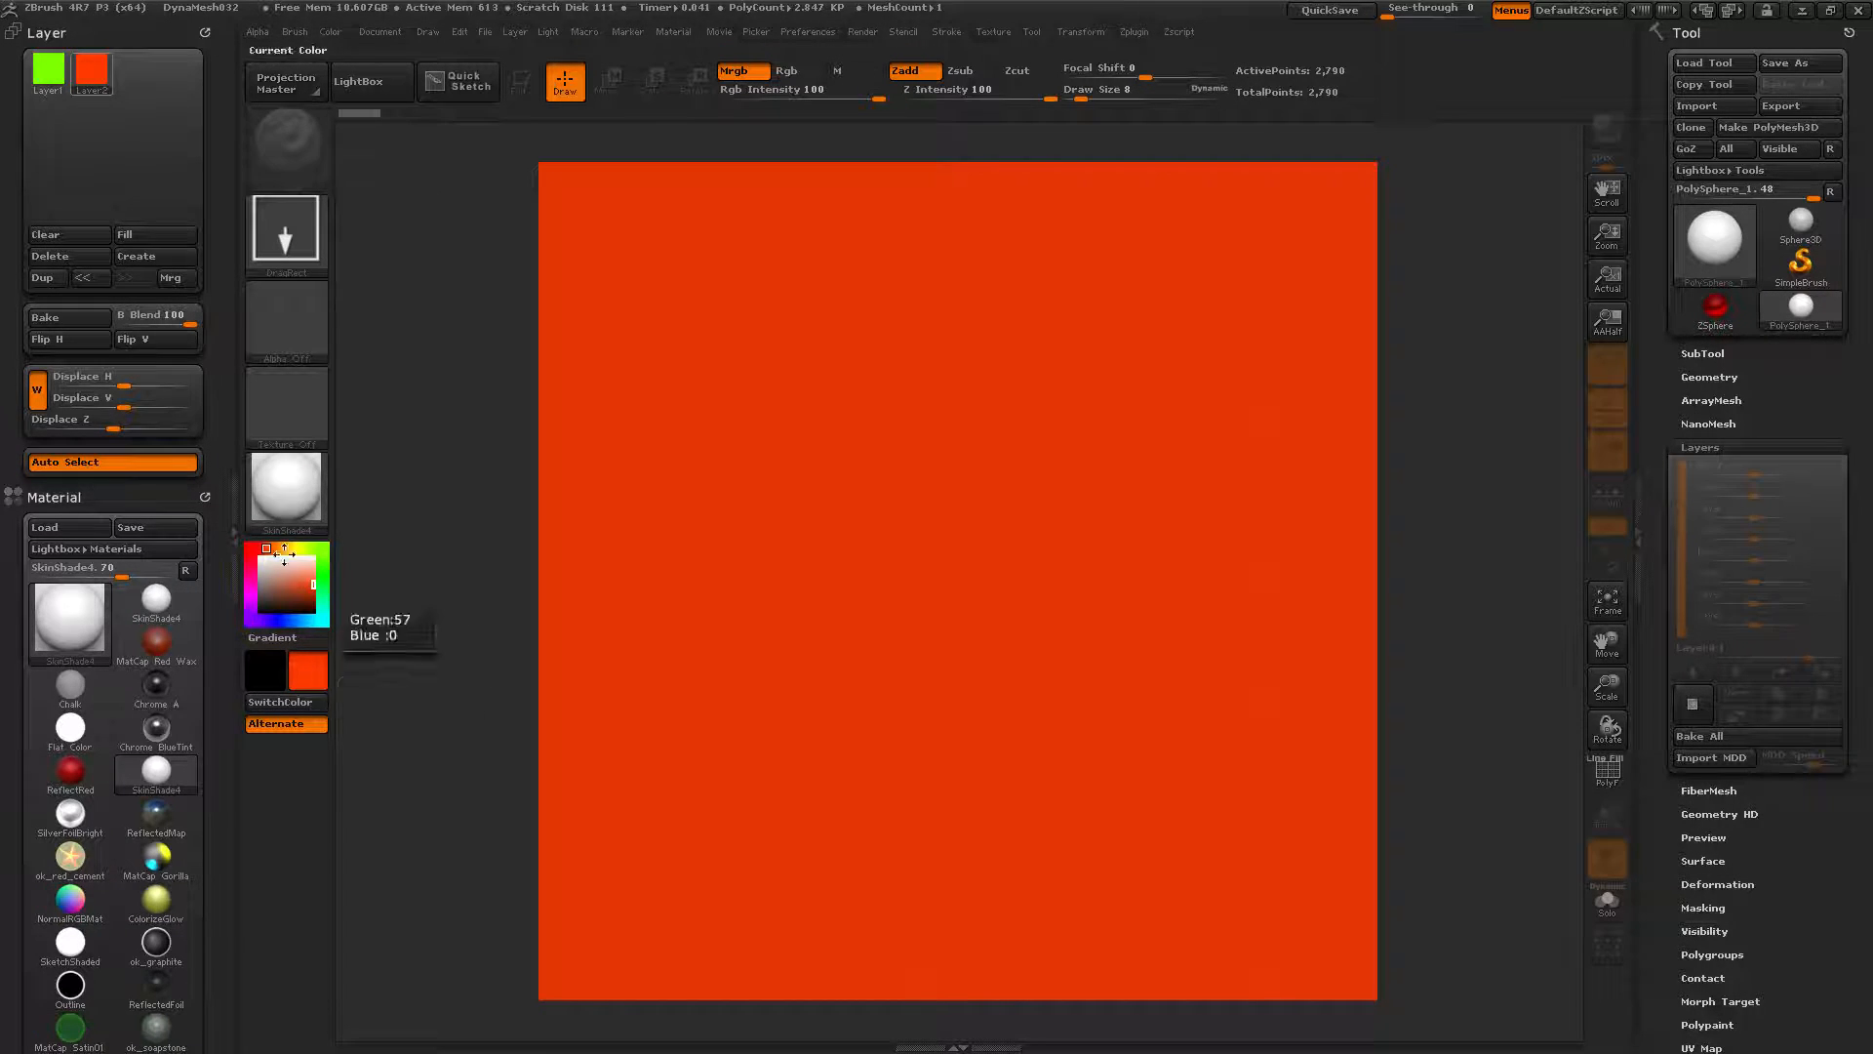
Create a third document layer and fill it with yellow (255, 255, 0)
{"action": "left_click", "coordinate": [158, 256]}
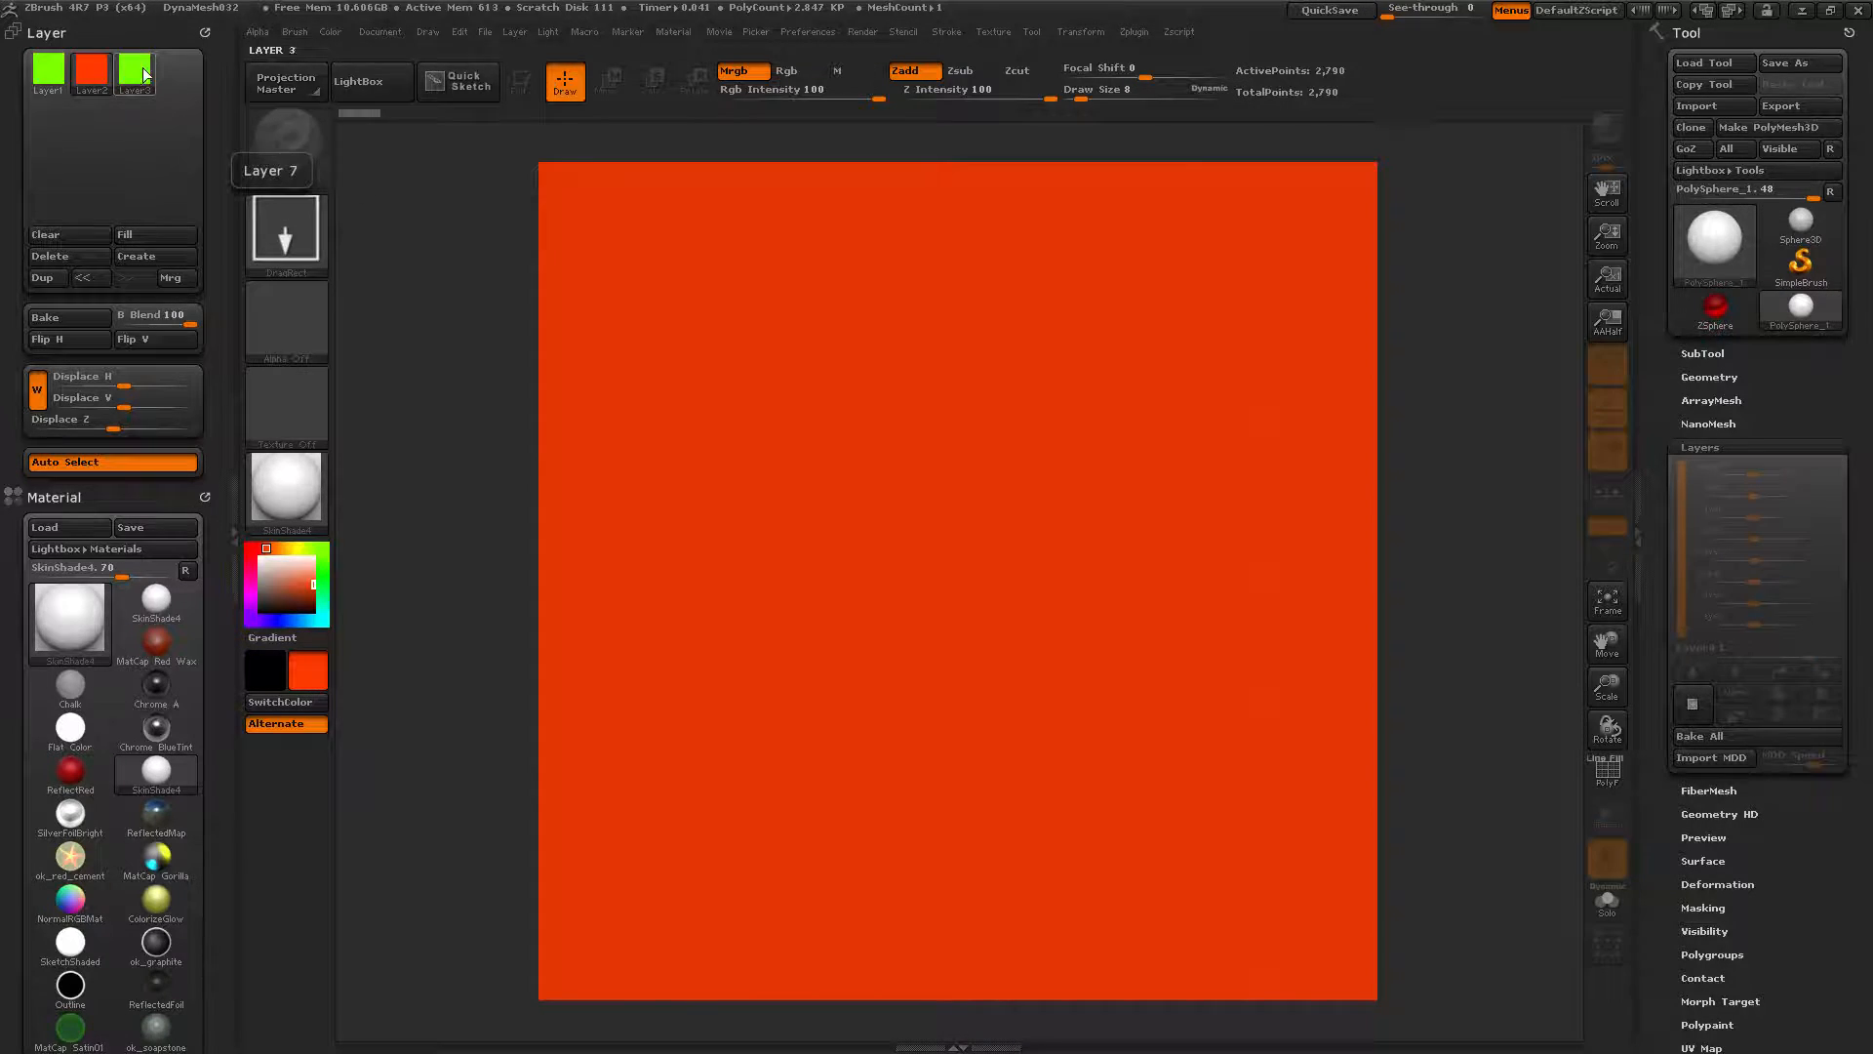
{"action": "left_click", "coordinate": [300, 551]}
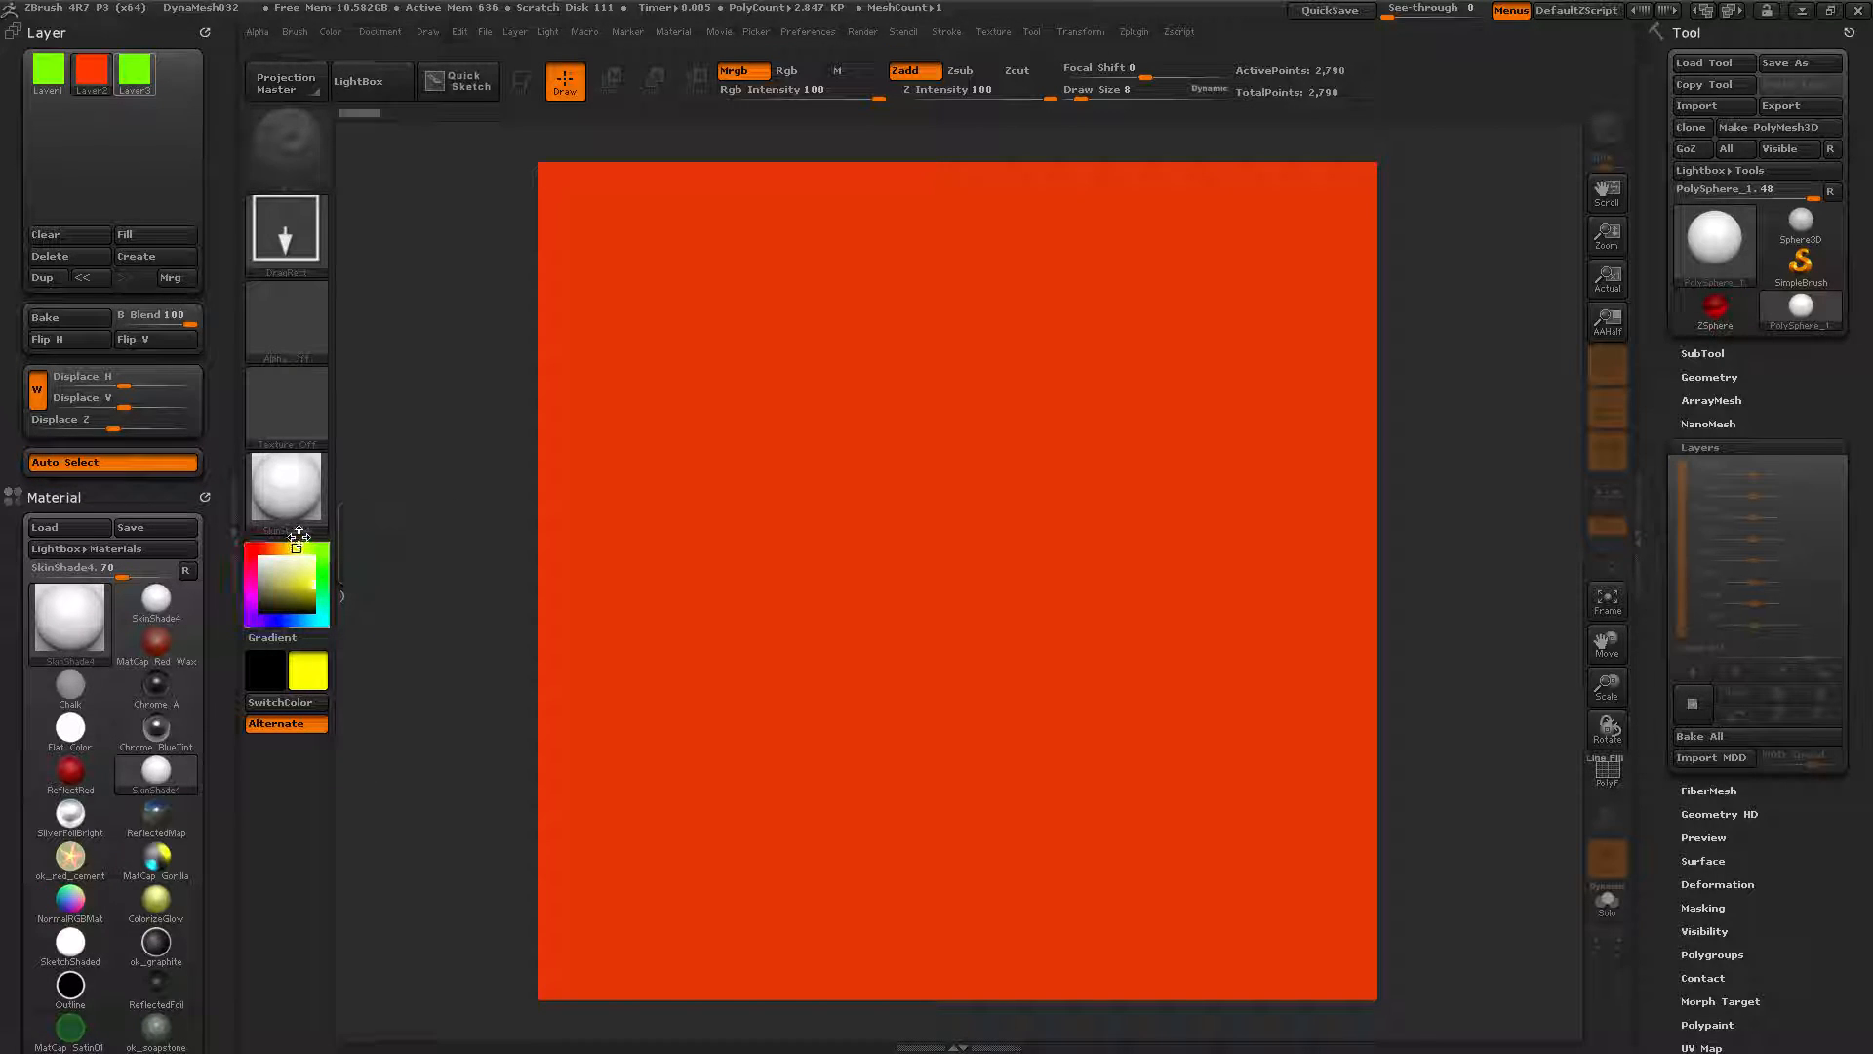
{"action": "key", "text": "ctrl+f"}
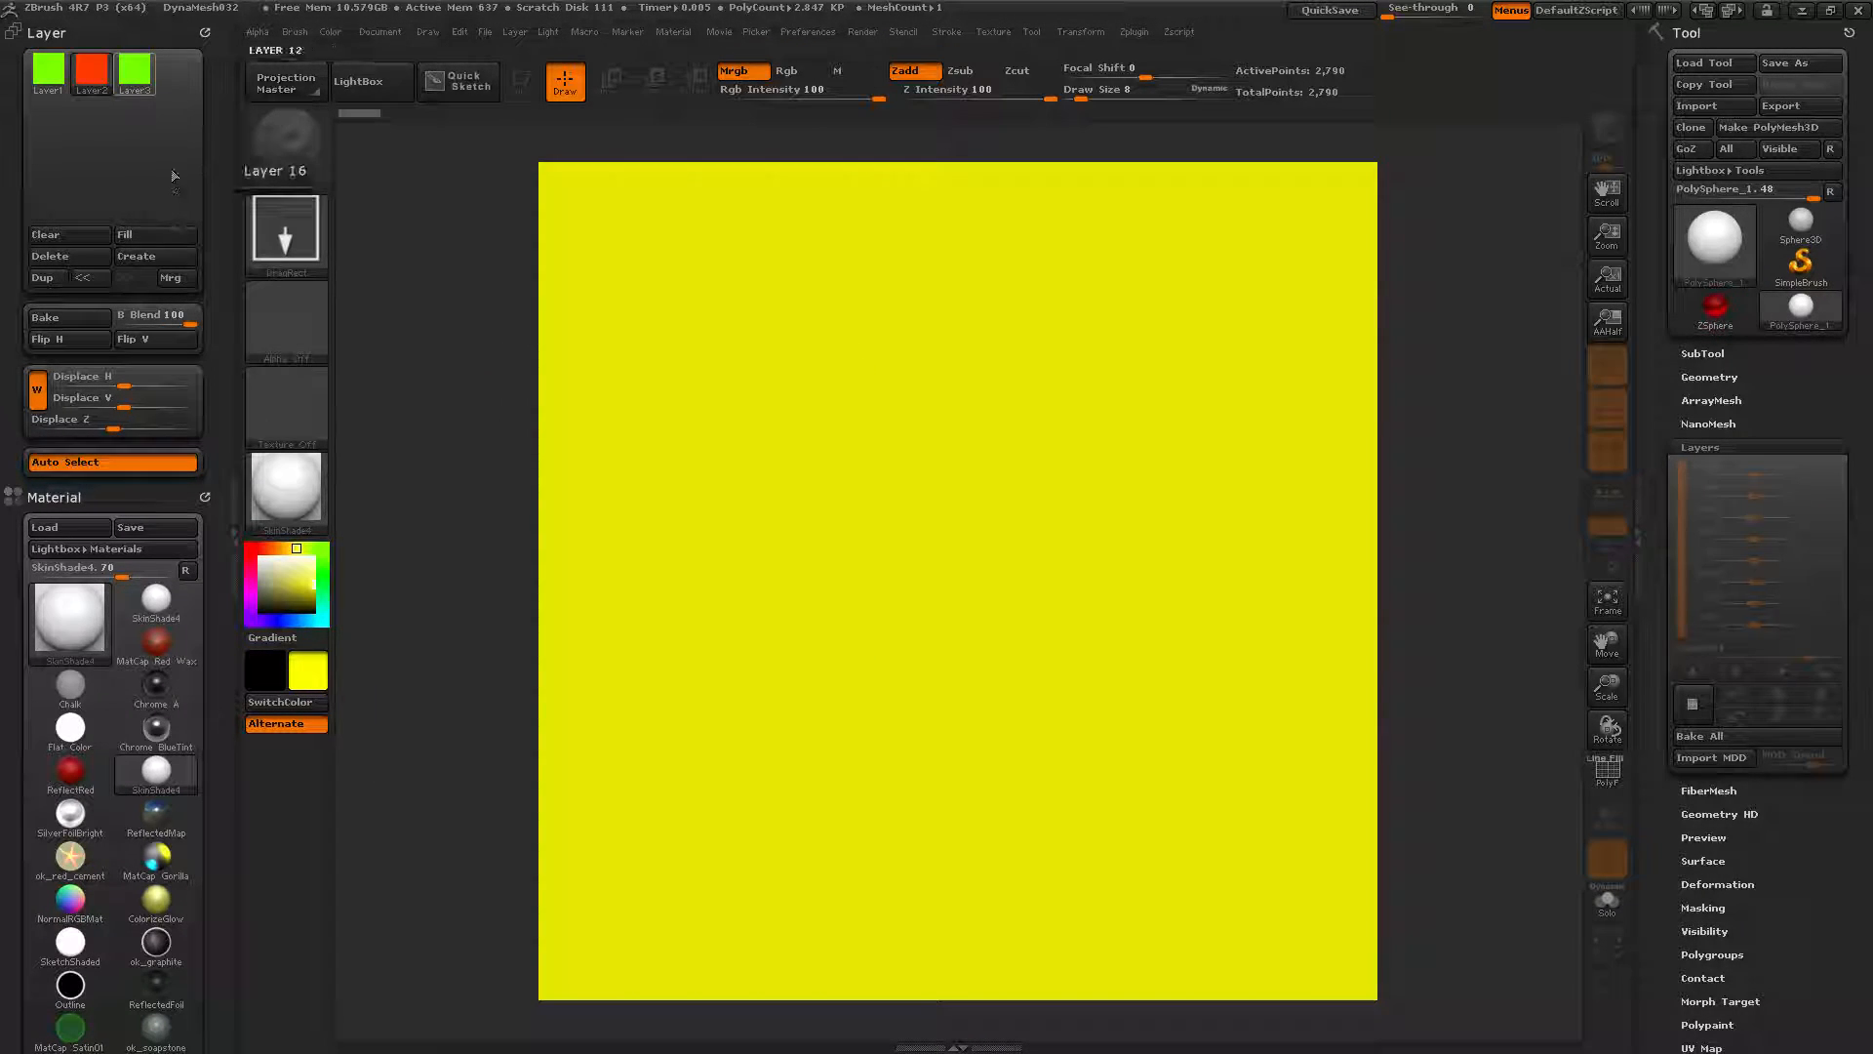
Inspect the yellow Layer 3 and the orange-red Layer 2 through their layer previews
{"action": "left_click", "coordinate": [132, 76]}
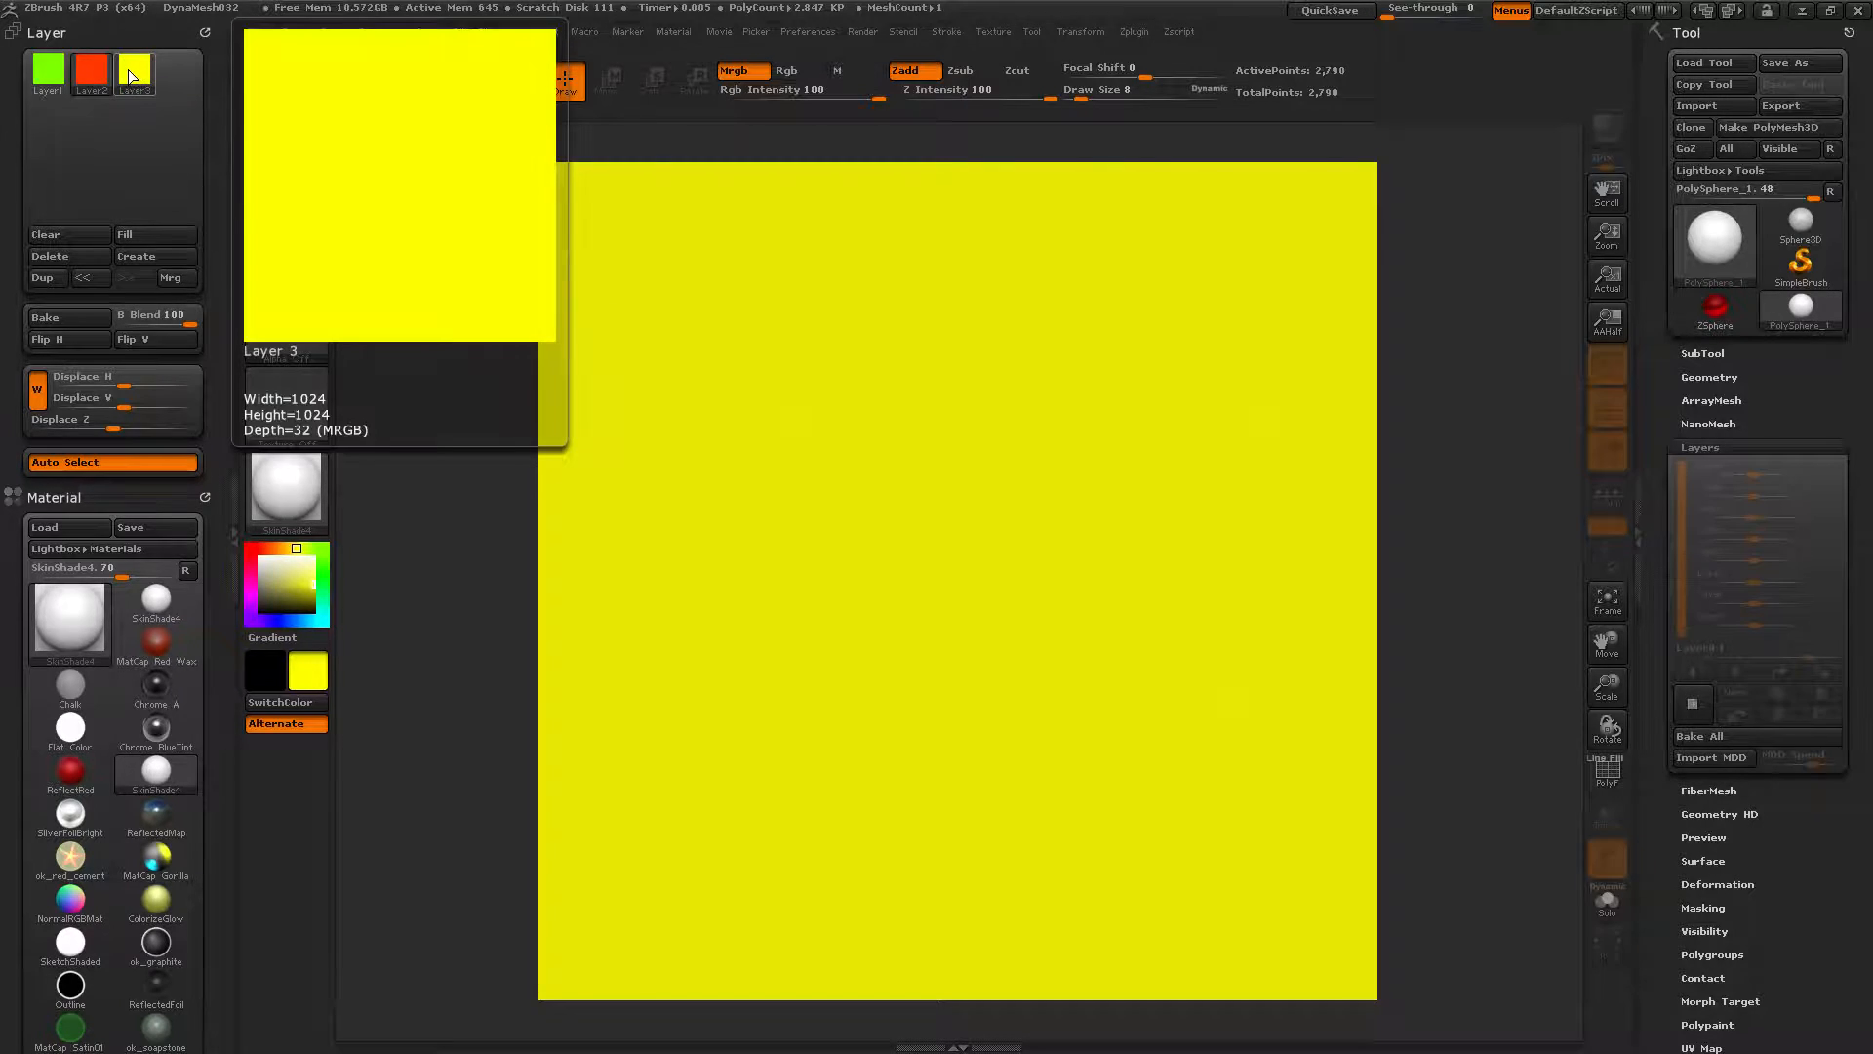
{"action": "left_click", "coordinate": [88, 76]}
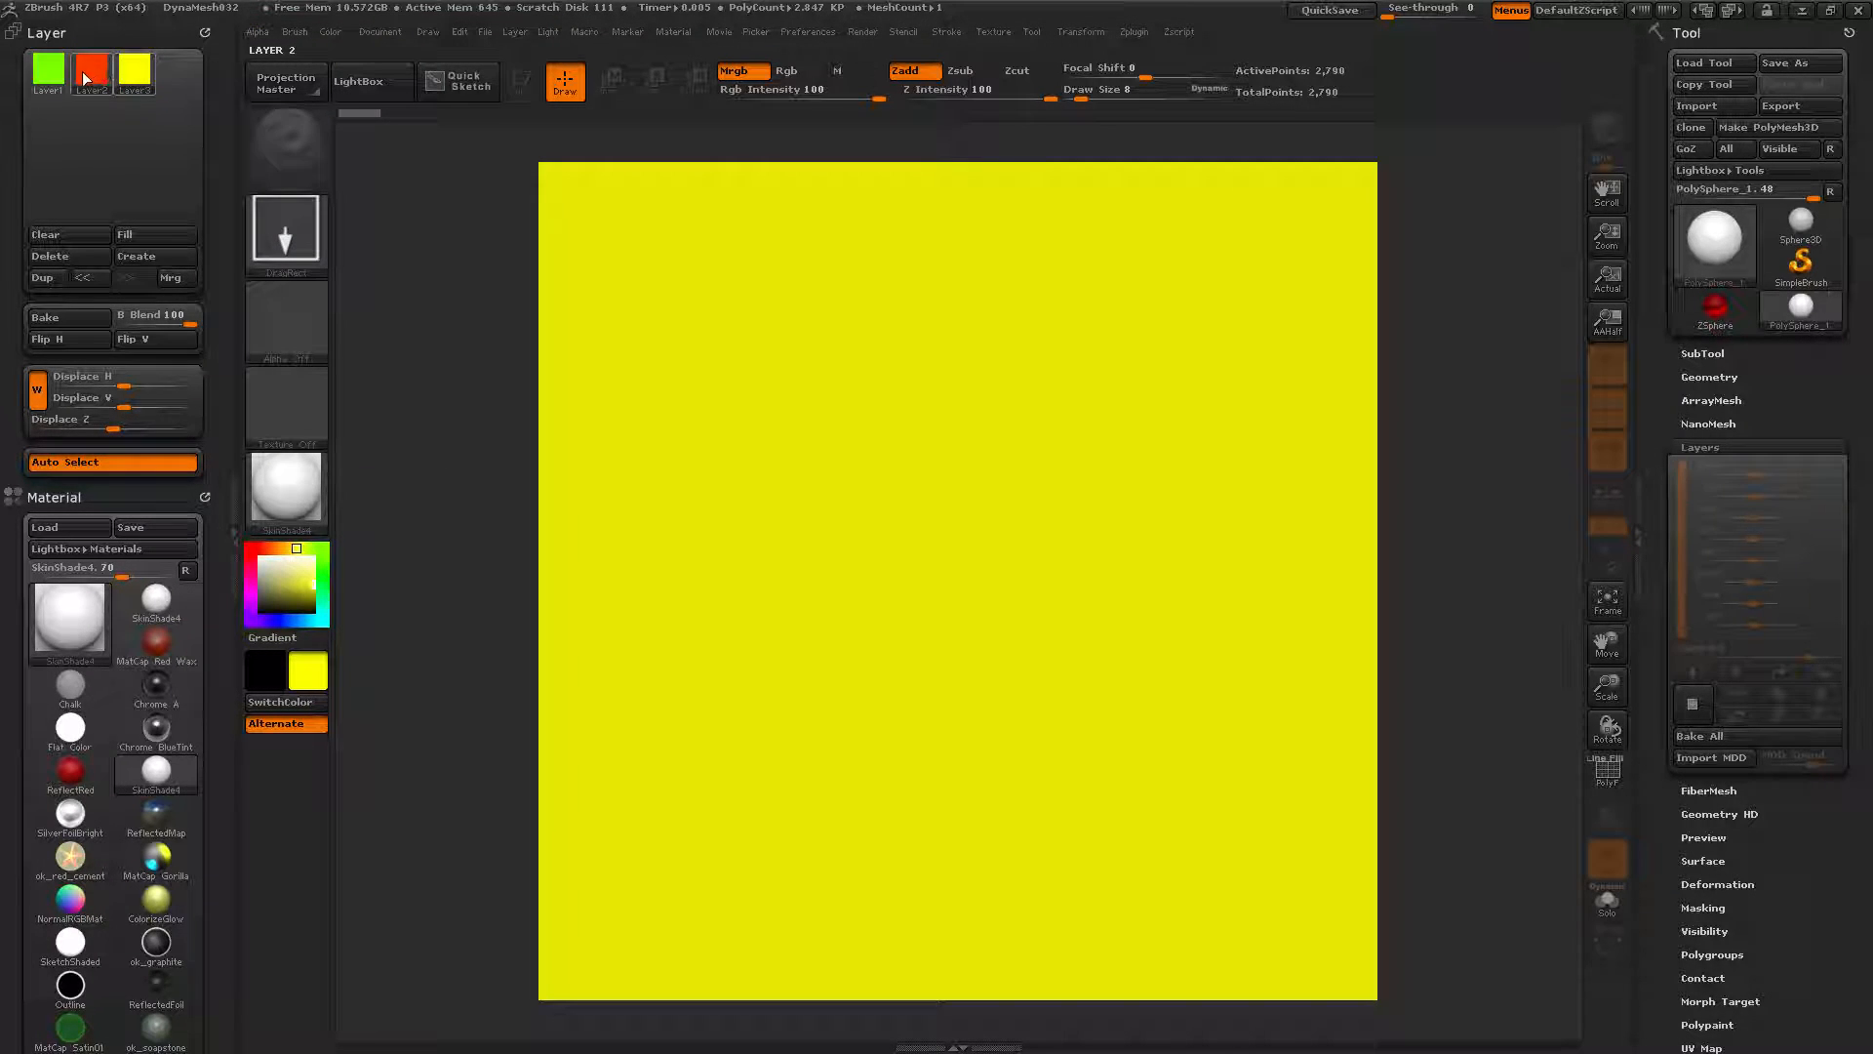
{"action": "mouse_move", "coordinate": [94, 74]}
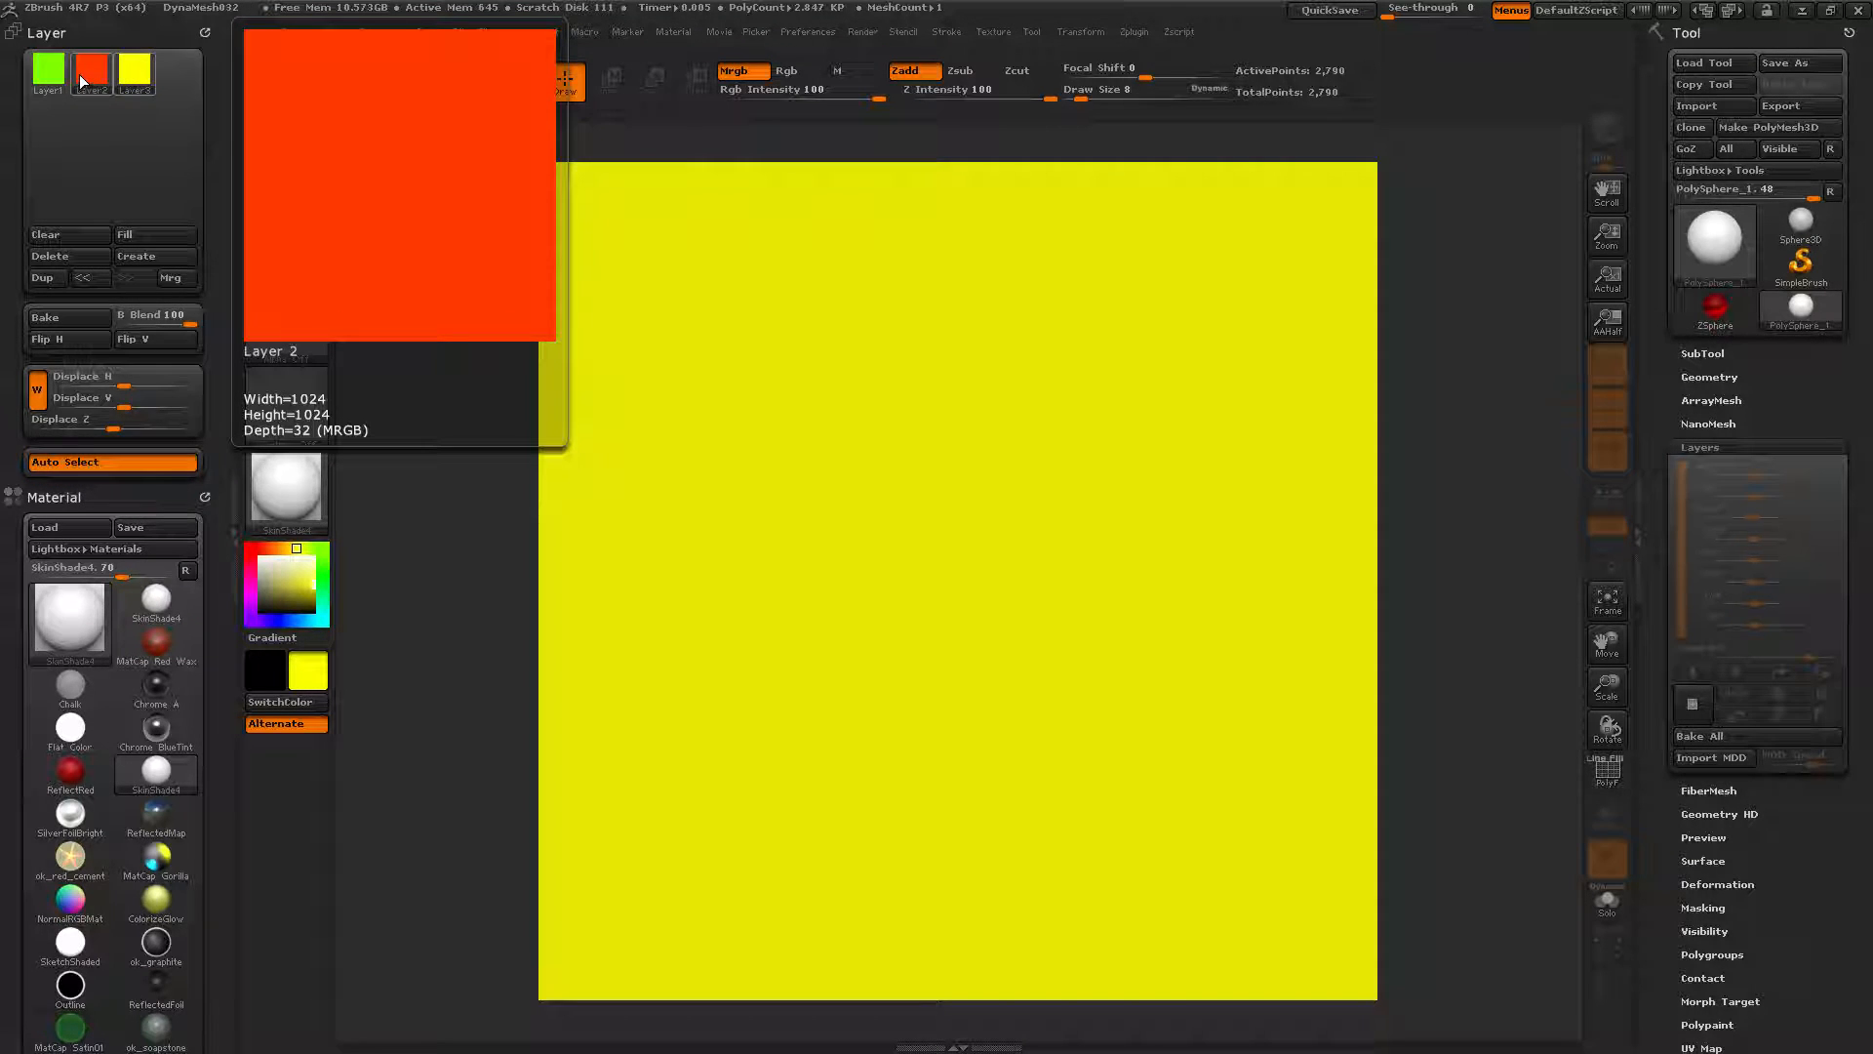
Make the green Layer 1 the active layer and fill it with medium grey
{"action": "left_click", "coordinate": [54, 77]}
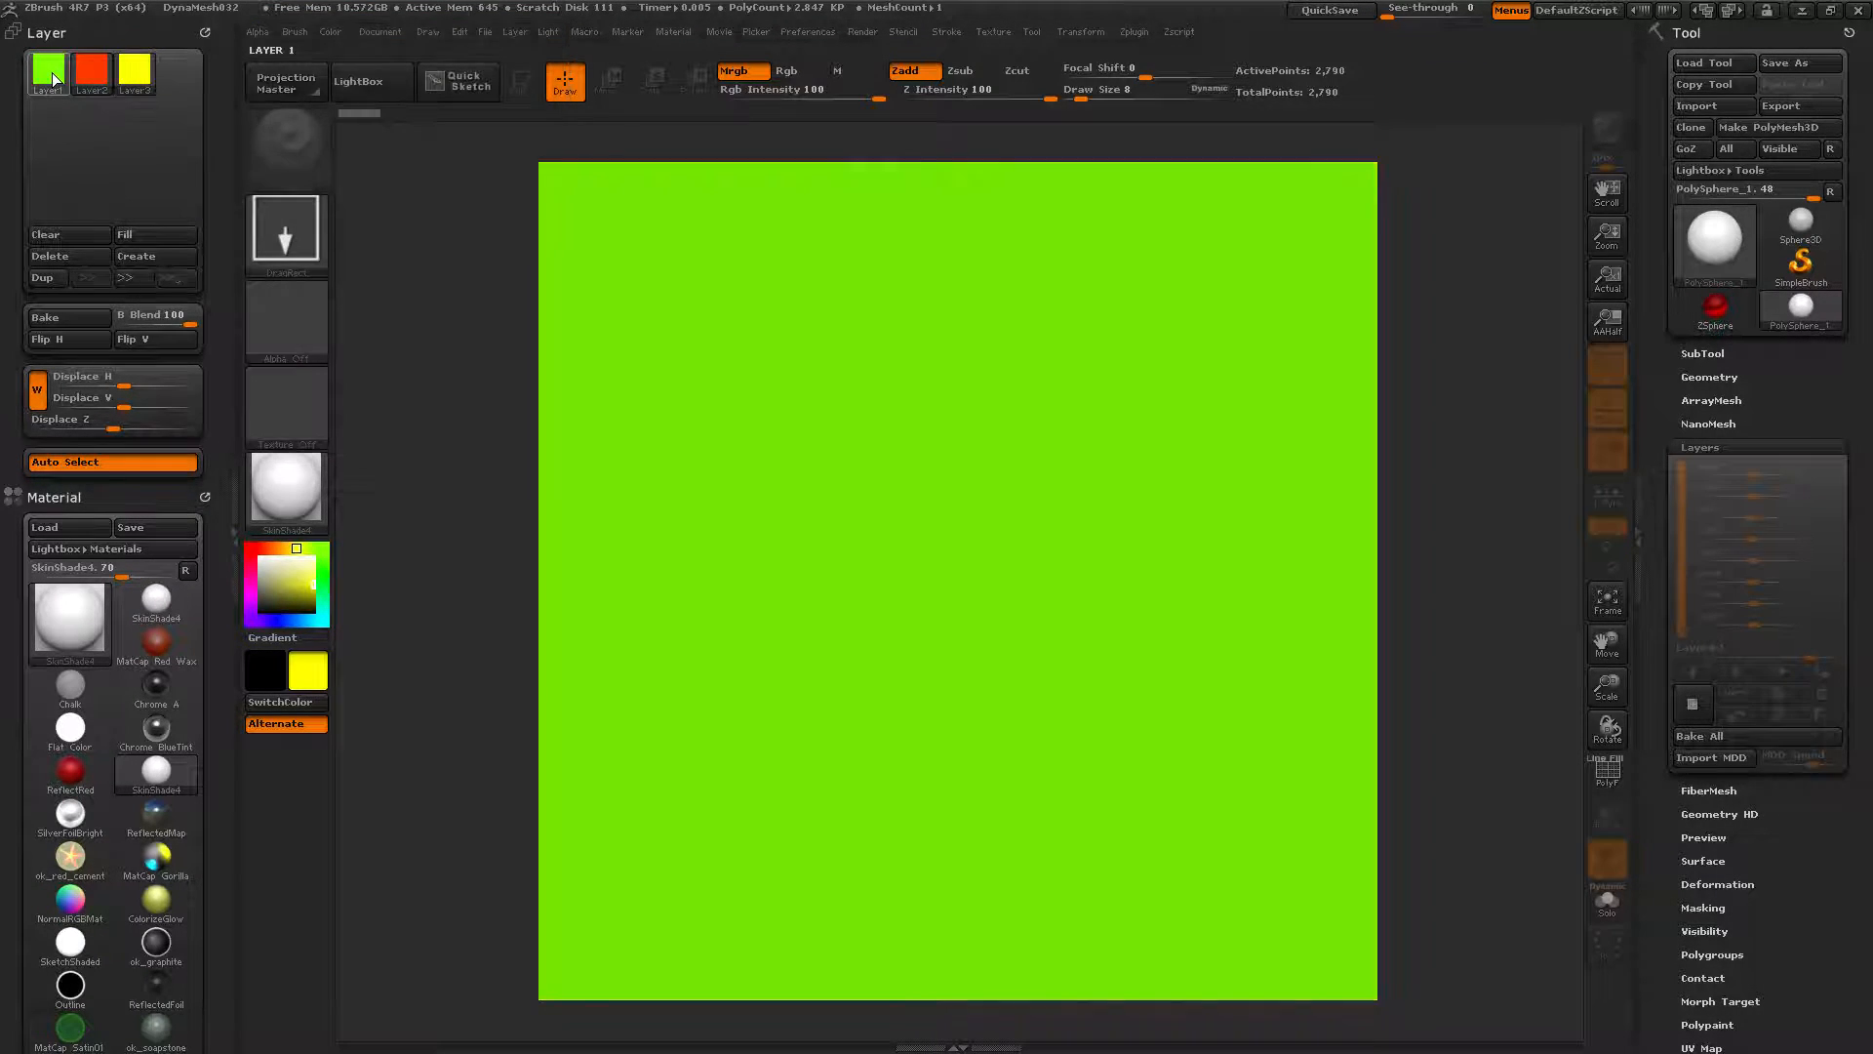
{"action": "mouse_move", "coordinate": [90, 86]}
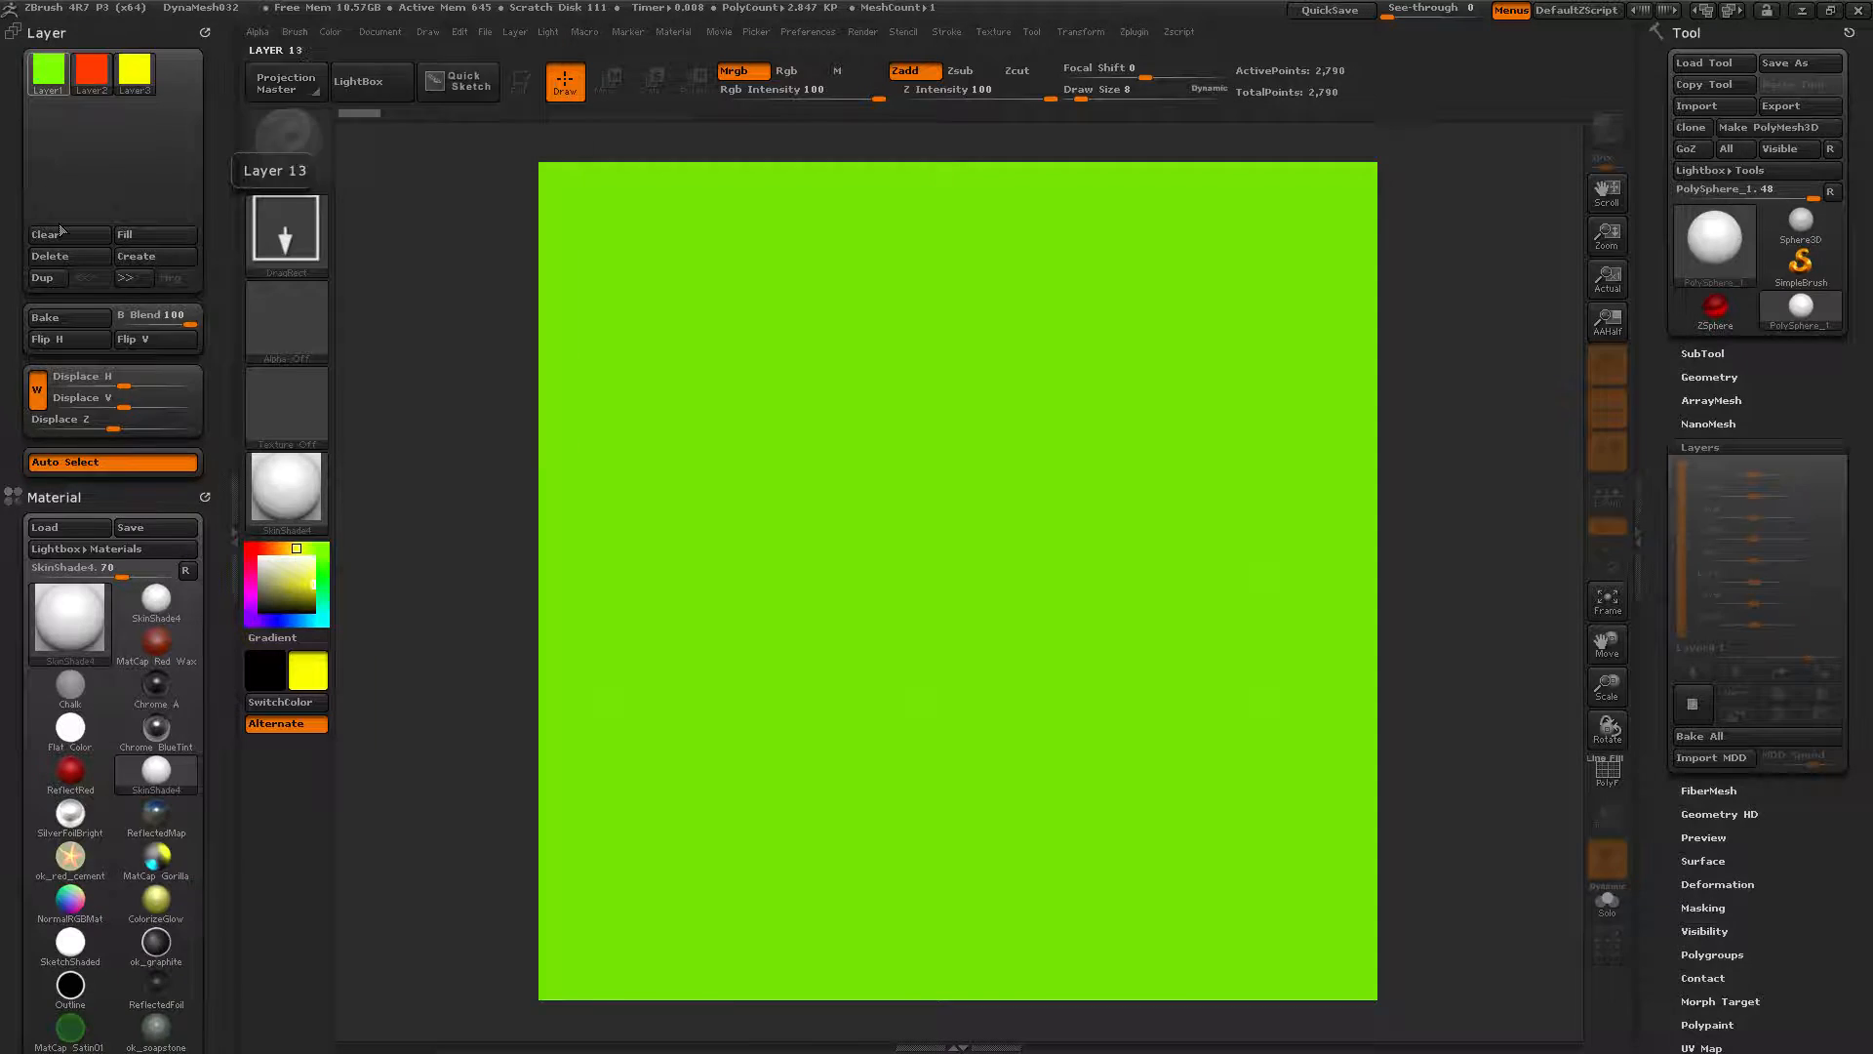
{"action": "mouse_move", "coordinate": [82, 49]}
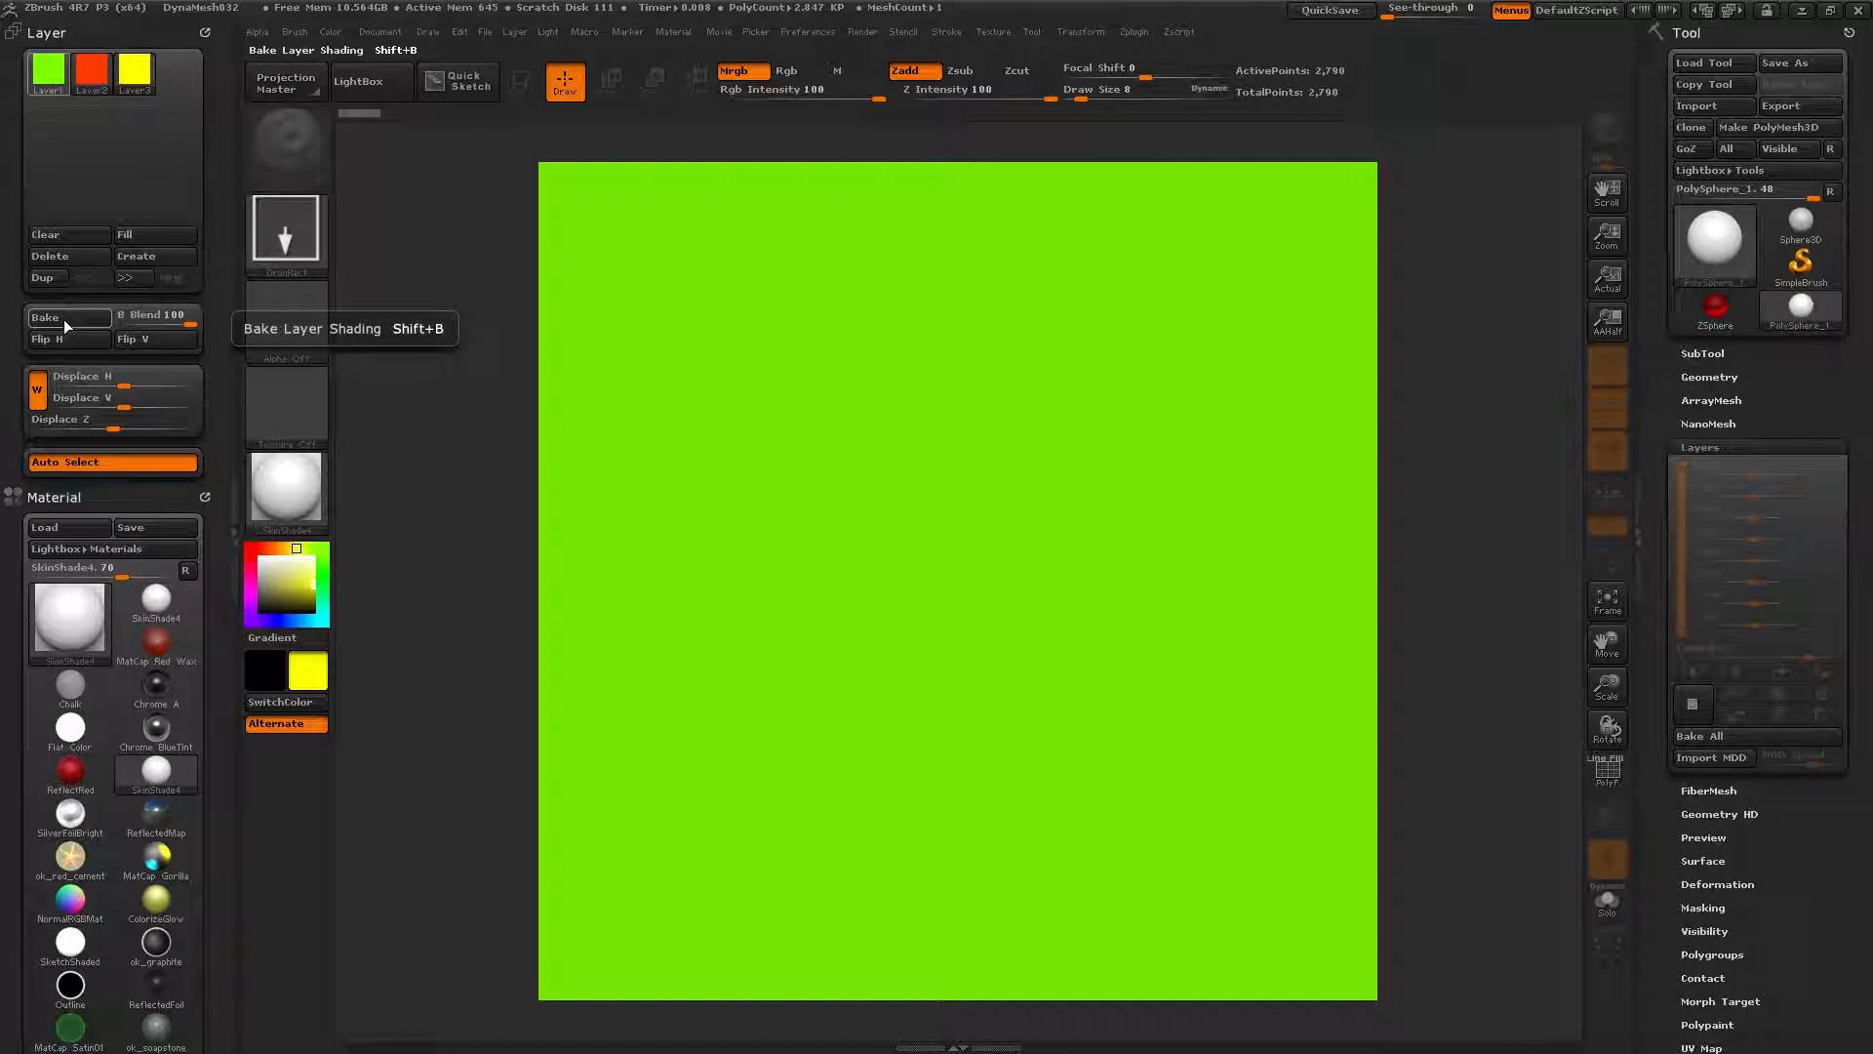
{"action": "key", "text": "ctrl"}
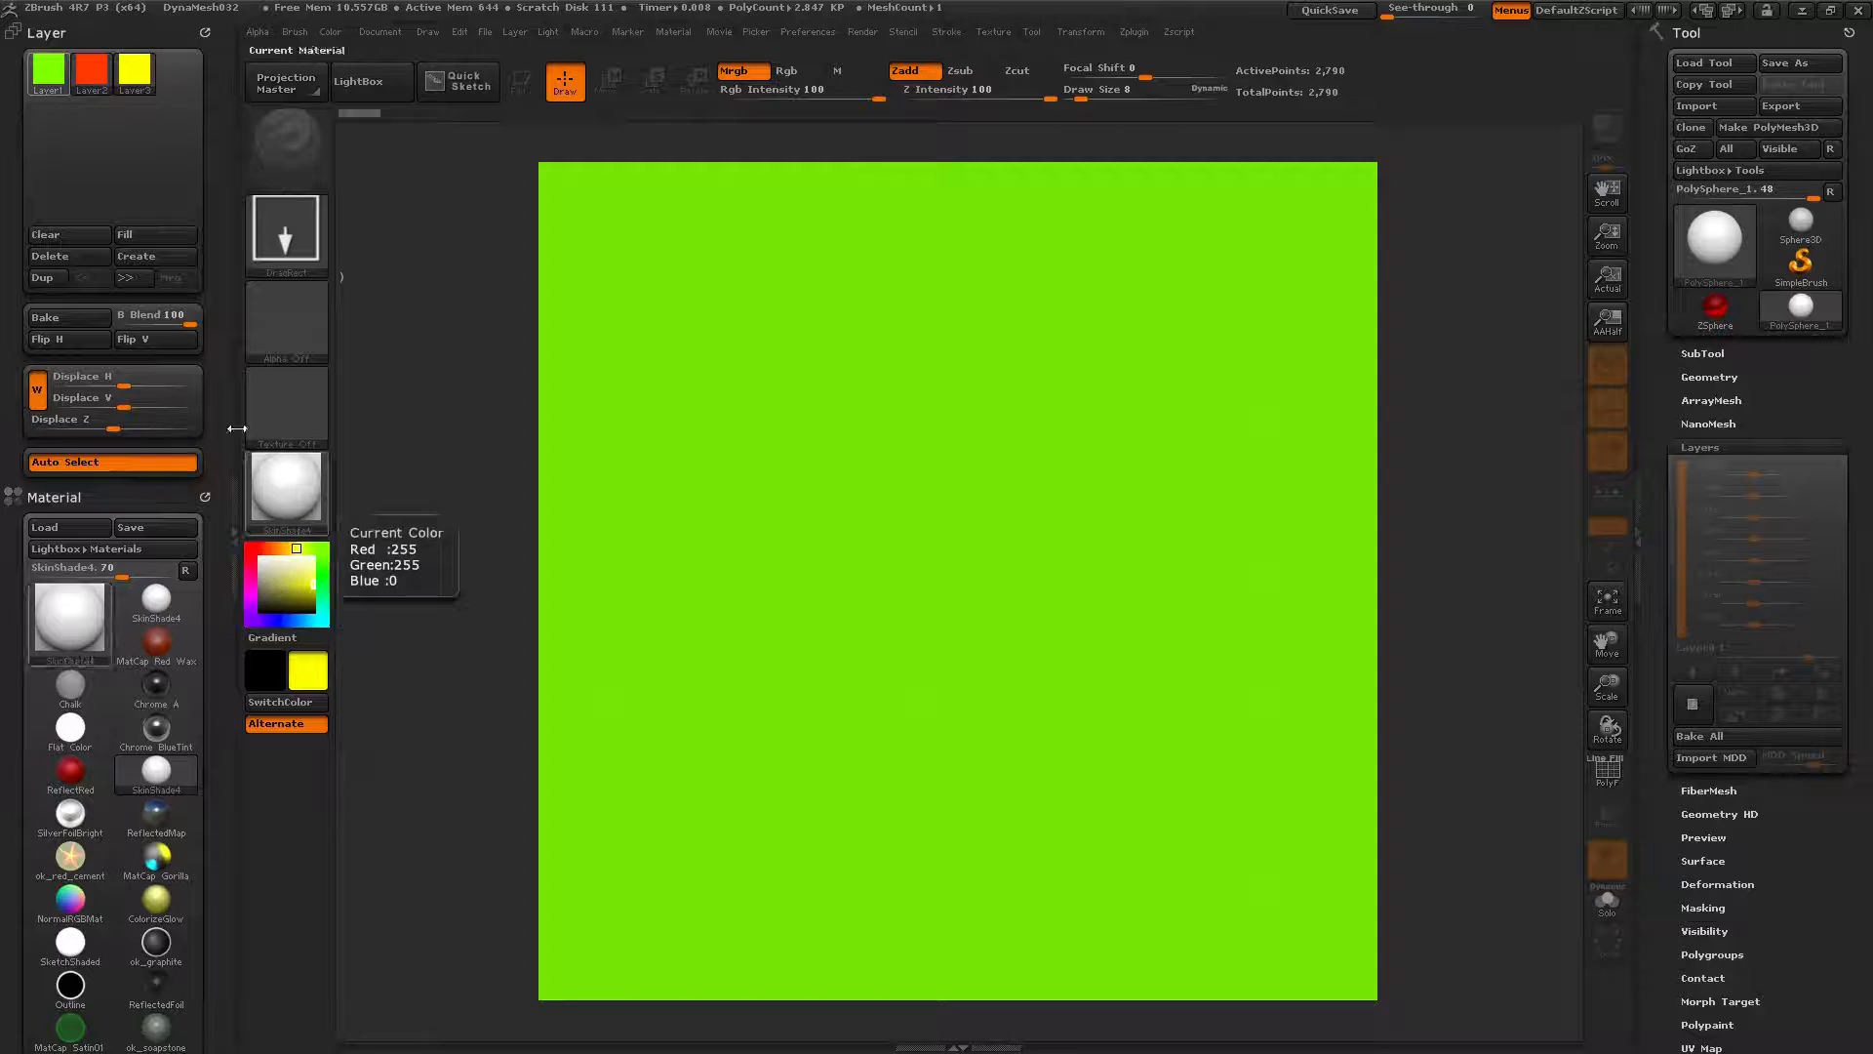
{"action": "left_click_drag", "start_coordinate": [314, 585], "coordinate": [242, 582]}
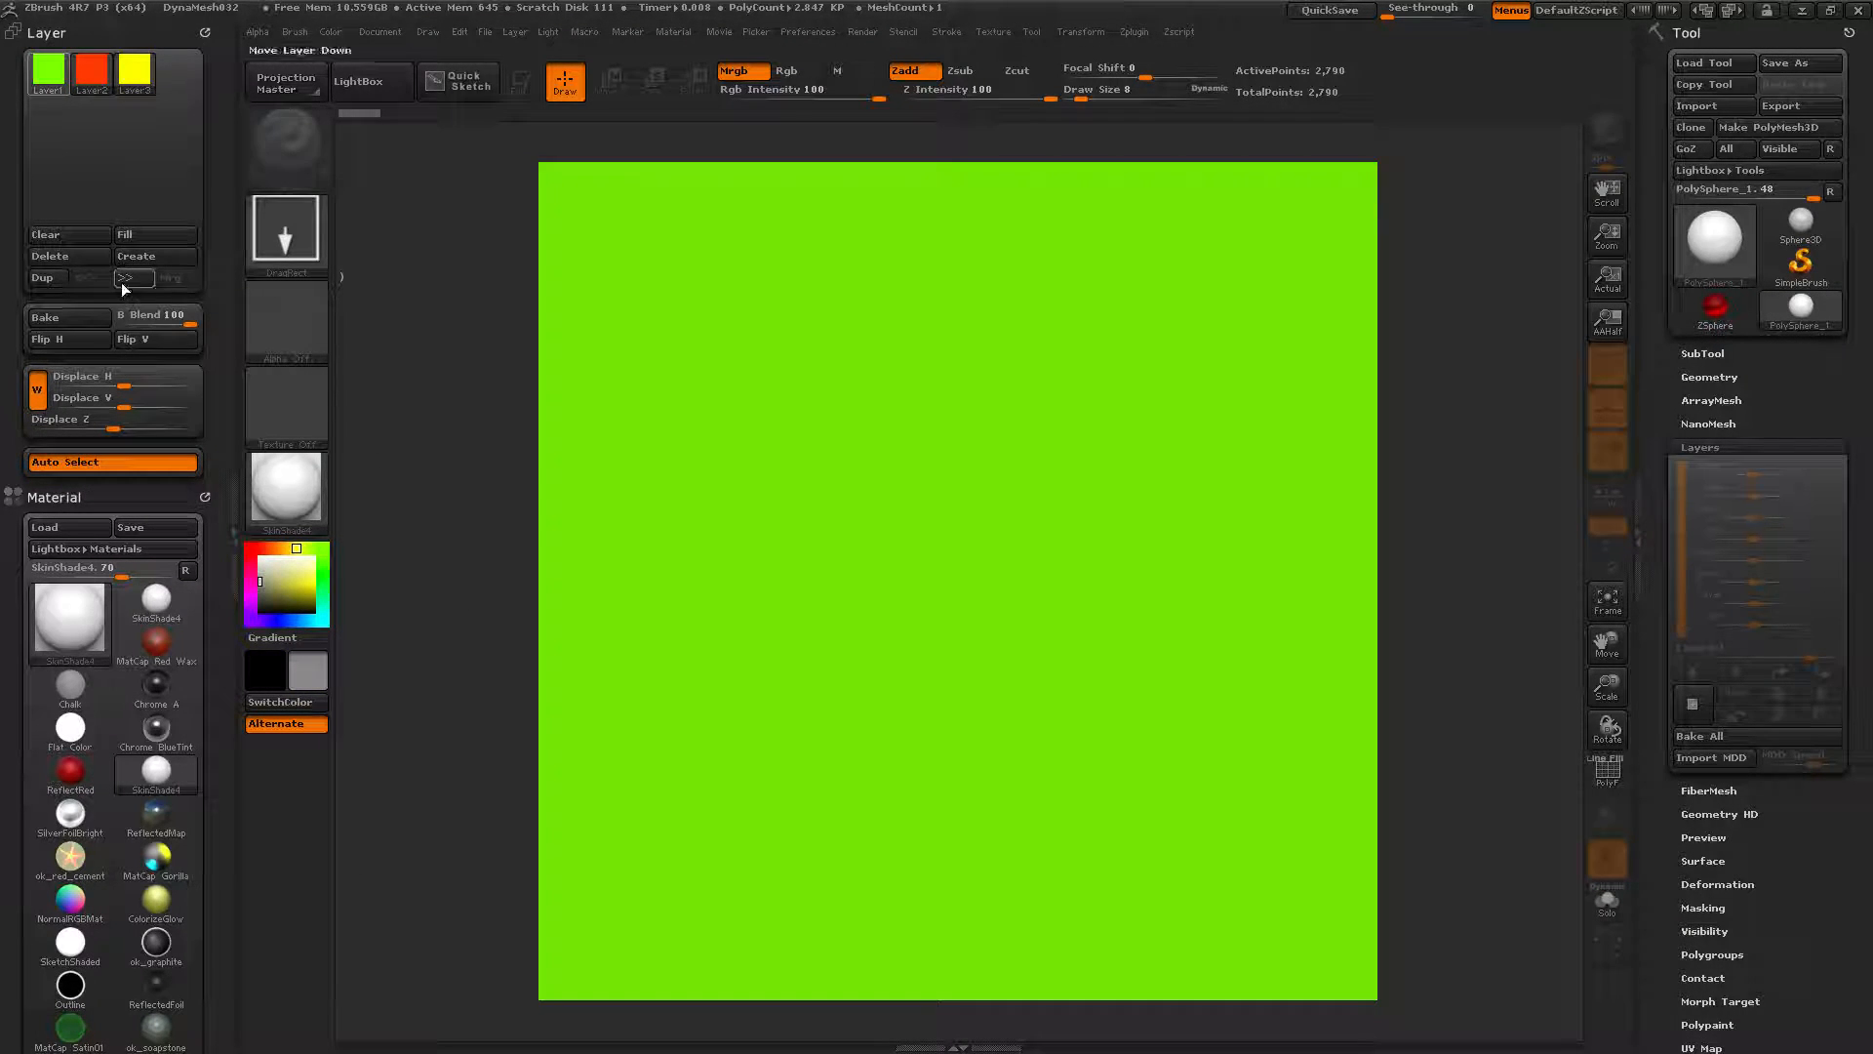
{"action": "left_click", "coordinate": [134, 238]}
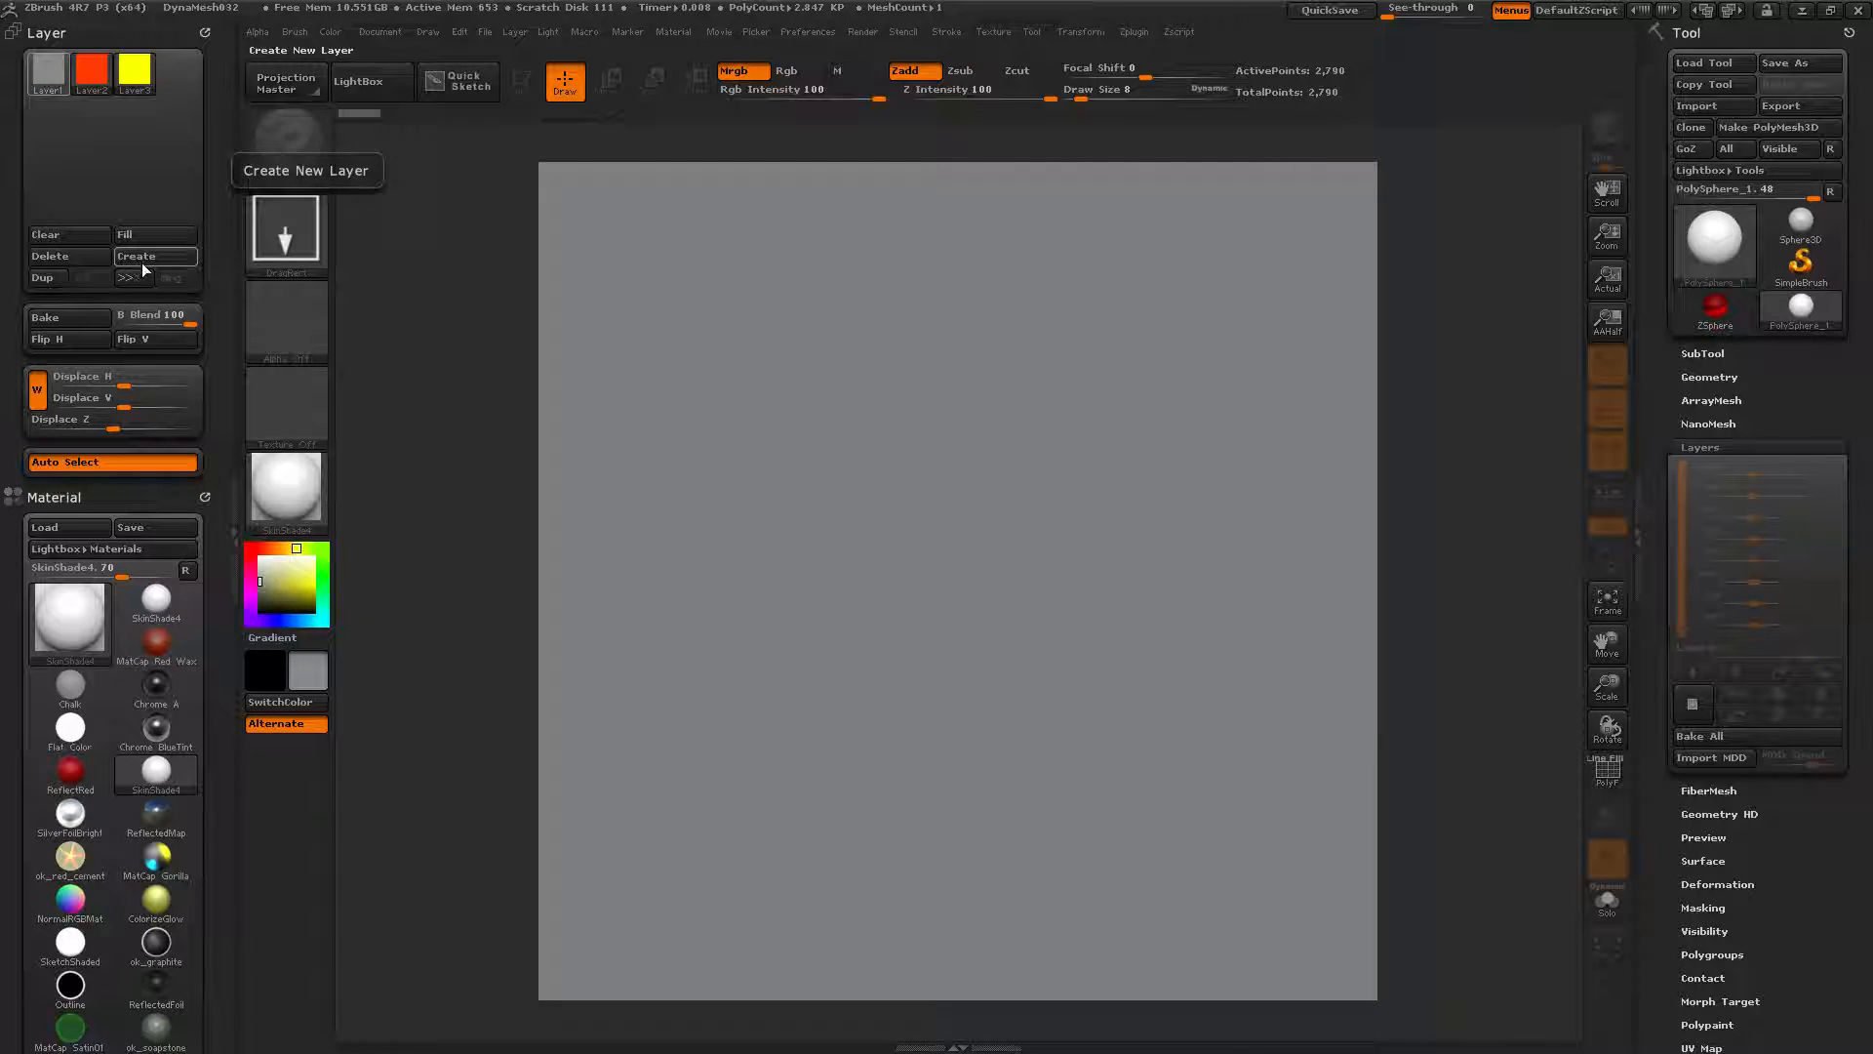
Delete the grey Layer 1, accepting that the deletion is not undoable
{"action": "key", "text": "ctrl"}
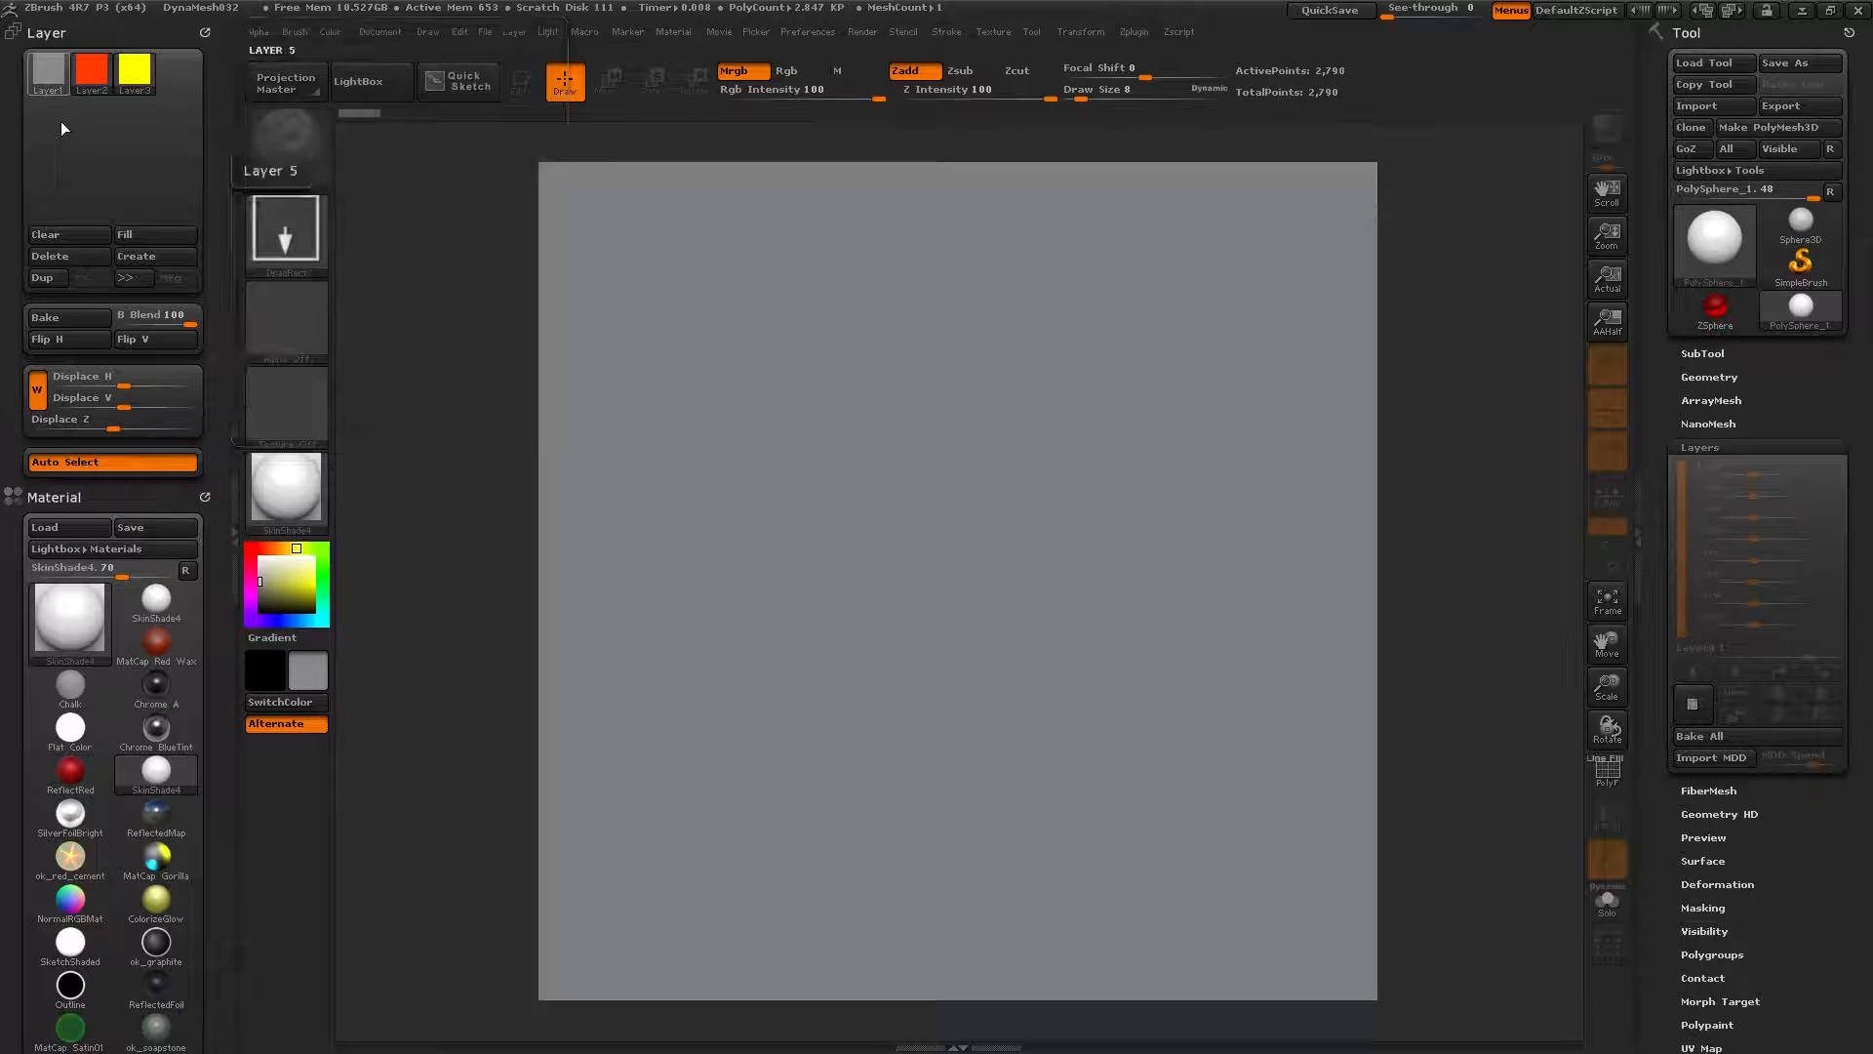
{"action": "mouse_move", "coordinate": [84, 63]}
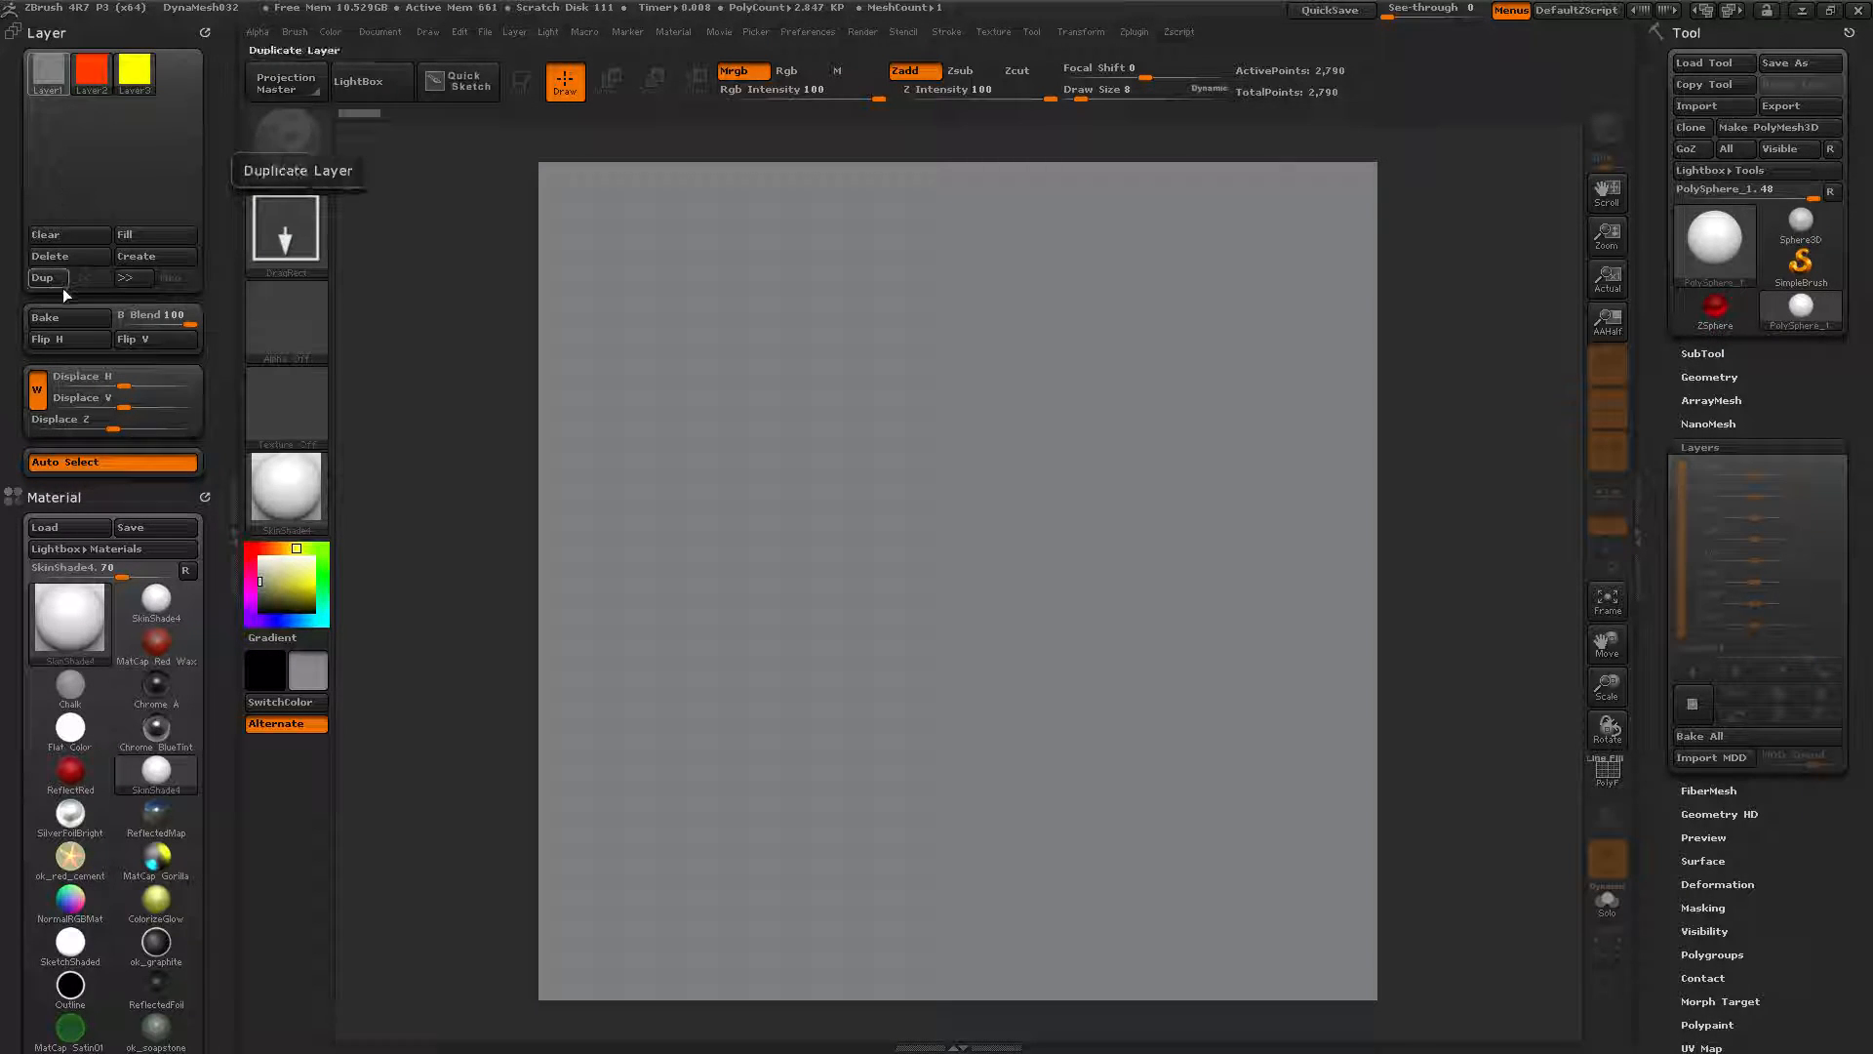
{"action": "left_click", "coordinate": [68, 263]}
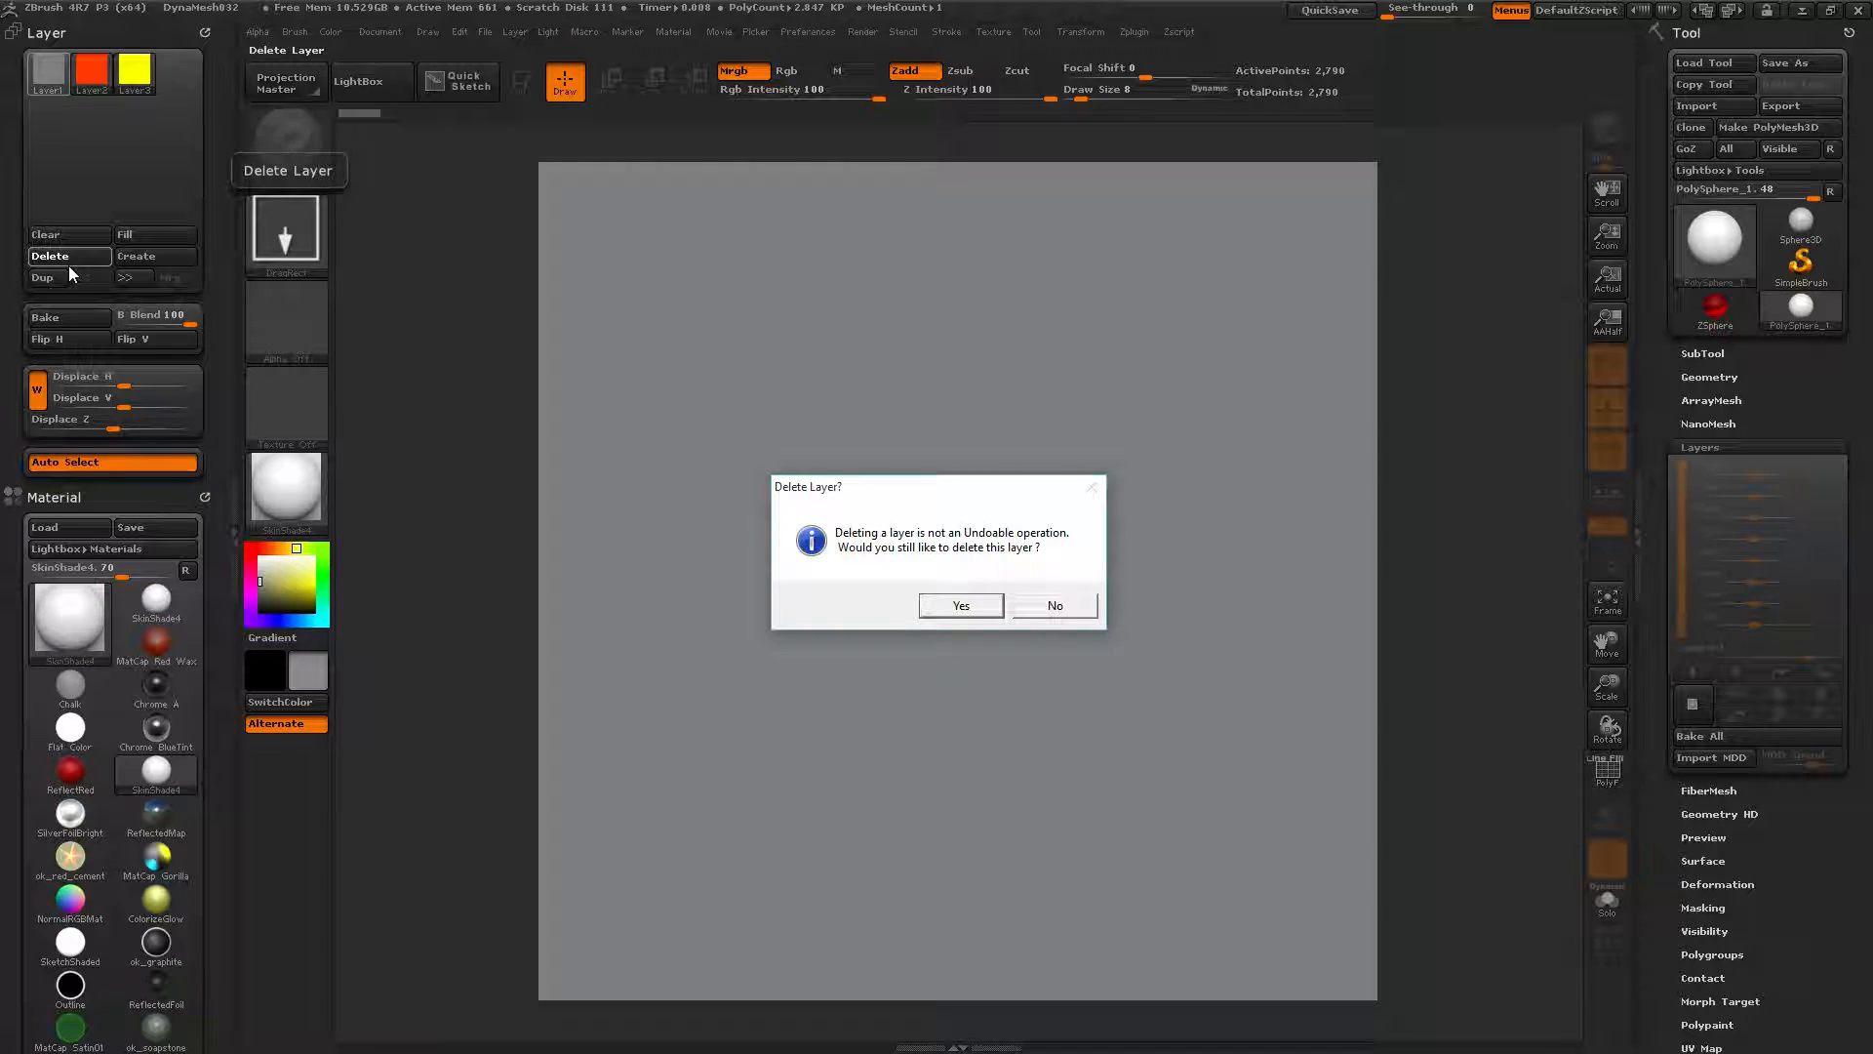
{"action": "key", "text": "Return"}
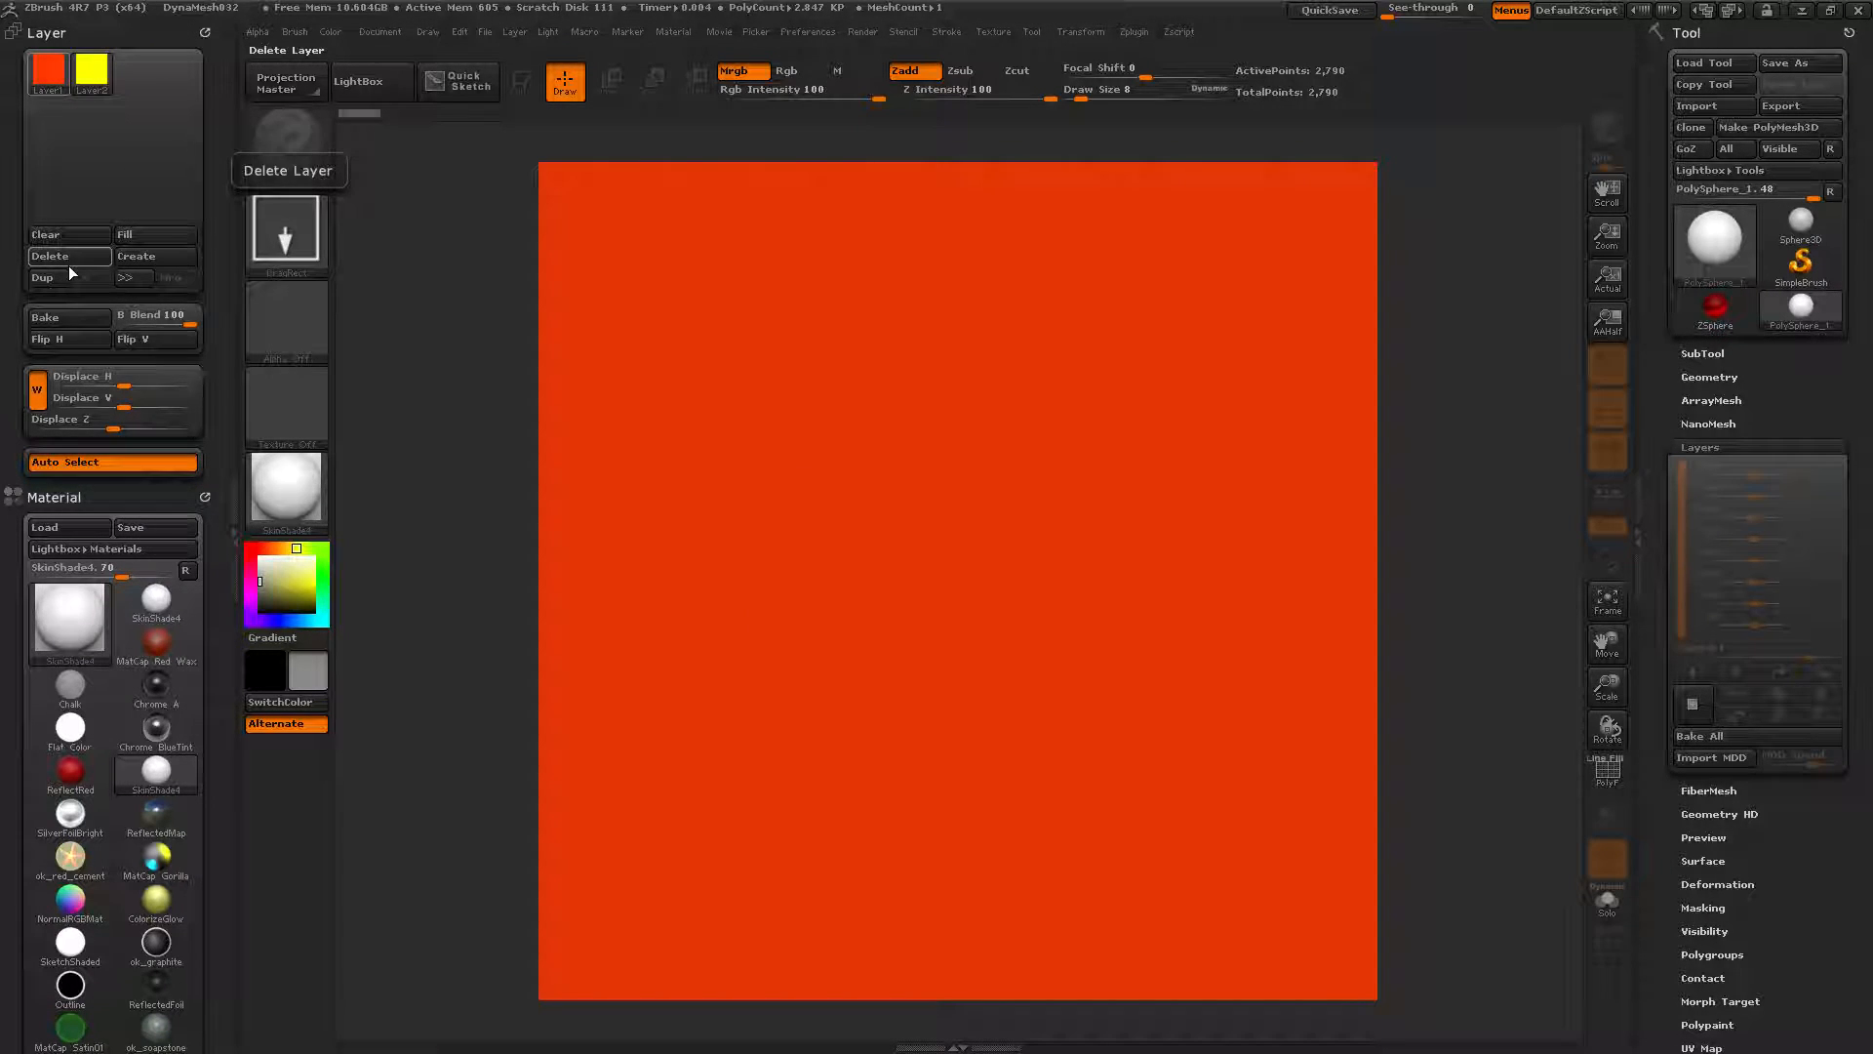
Confirm deleting the orange-red layer and fill the remaining yellow layer with white
{"action": "key", "text": "Return"}
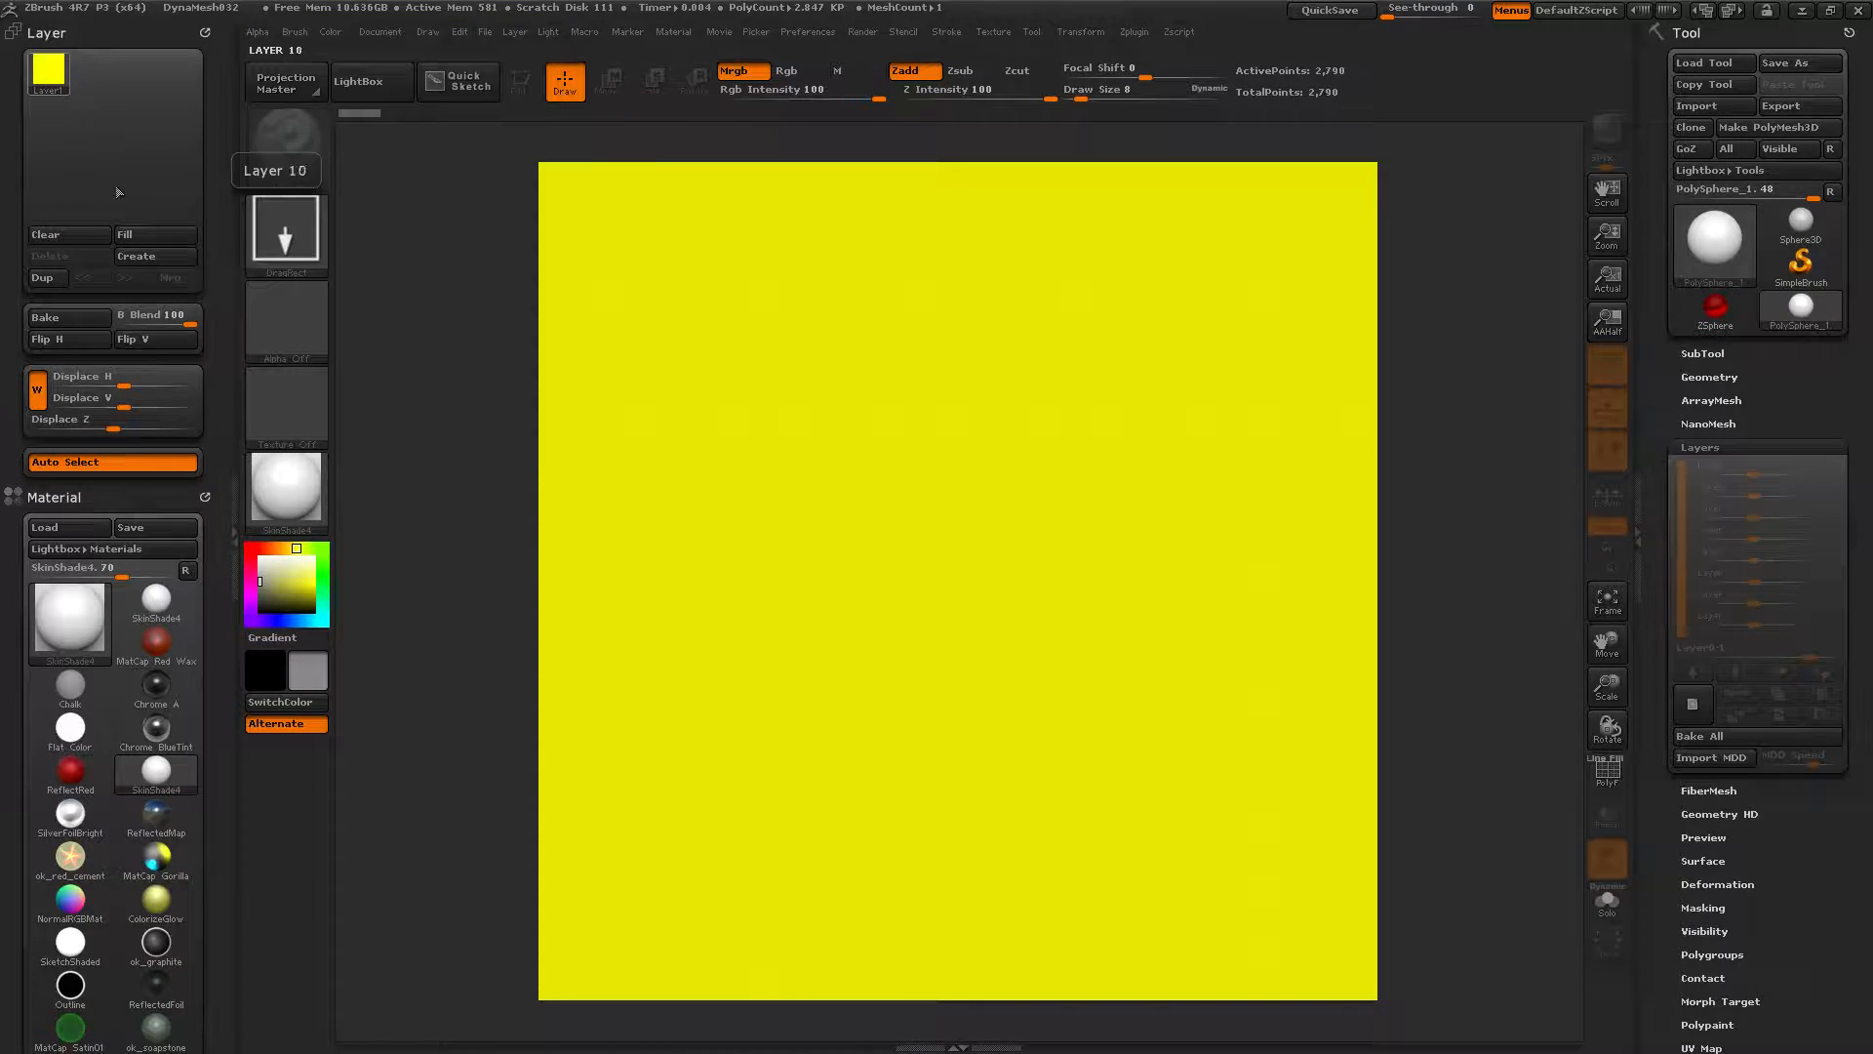
{"action": "left_click", "coordinate": [255, 554]}
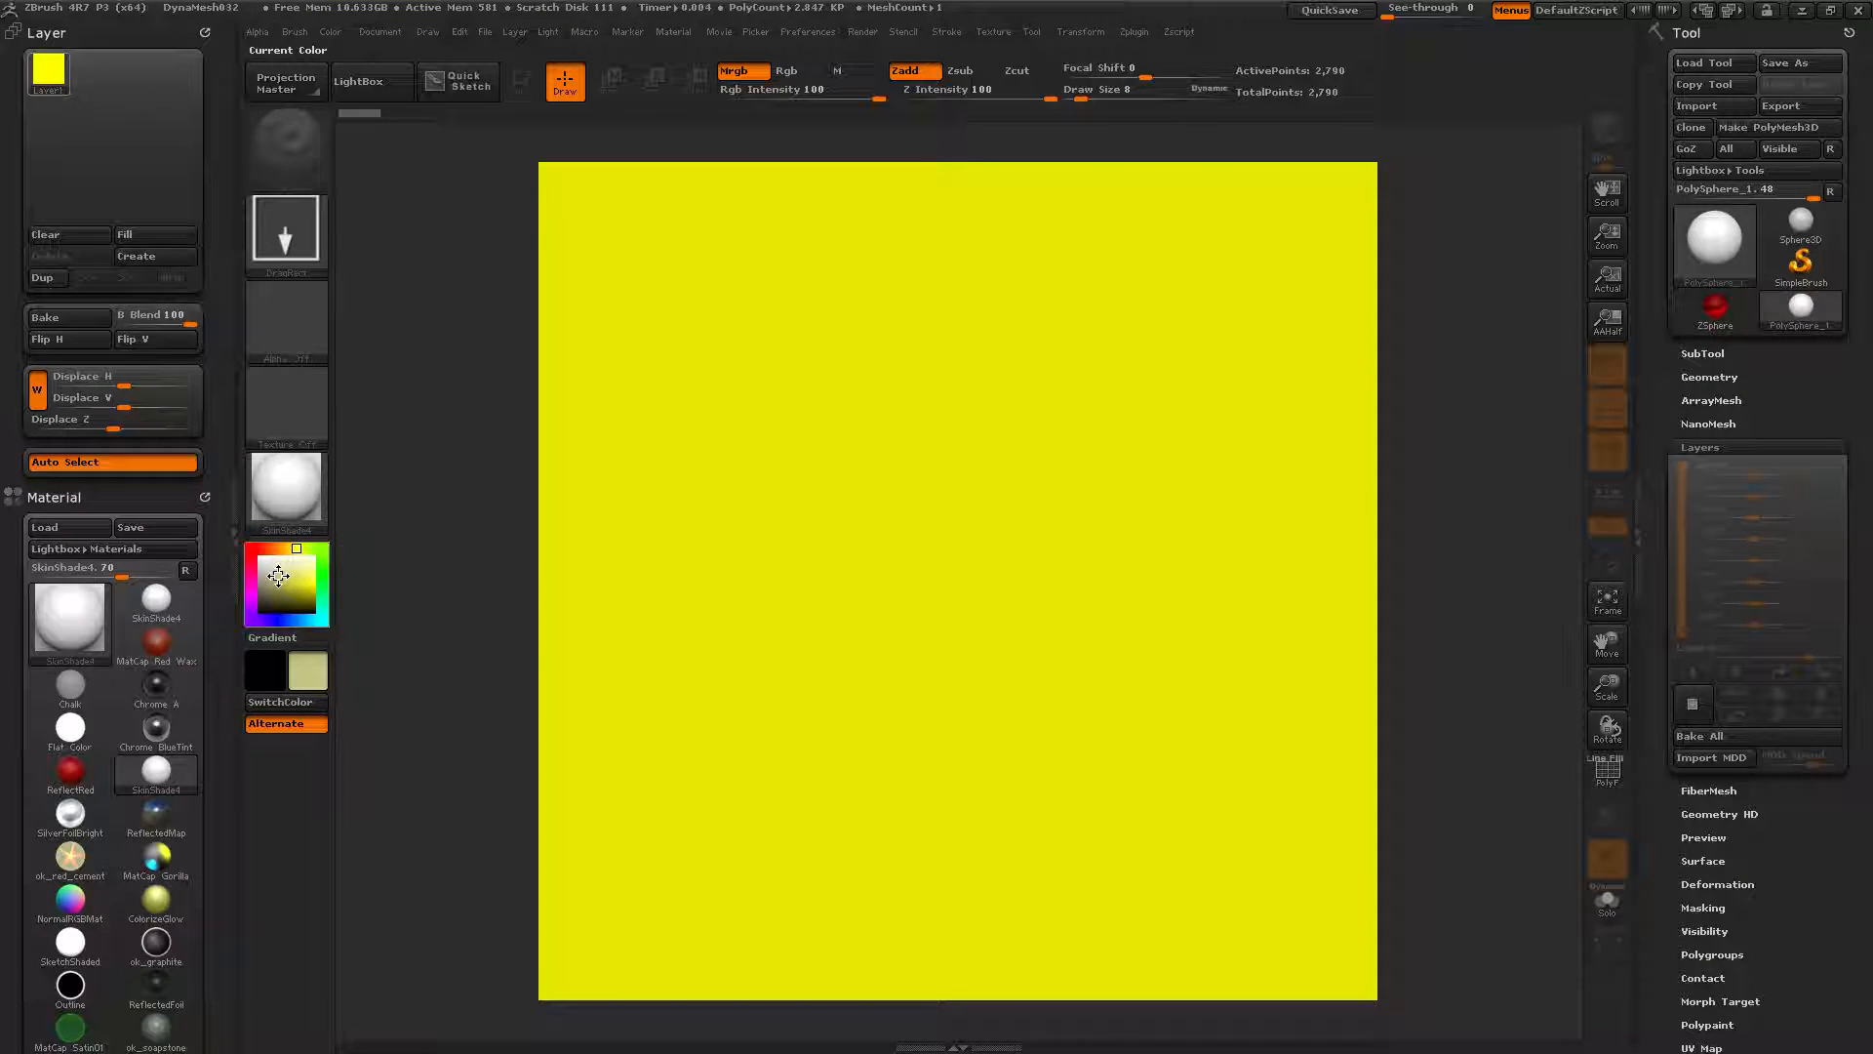
{"action": "left_click", "coordinate": [164, 236]}
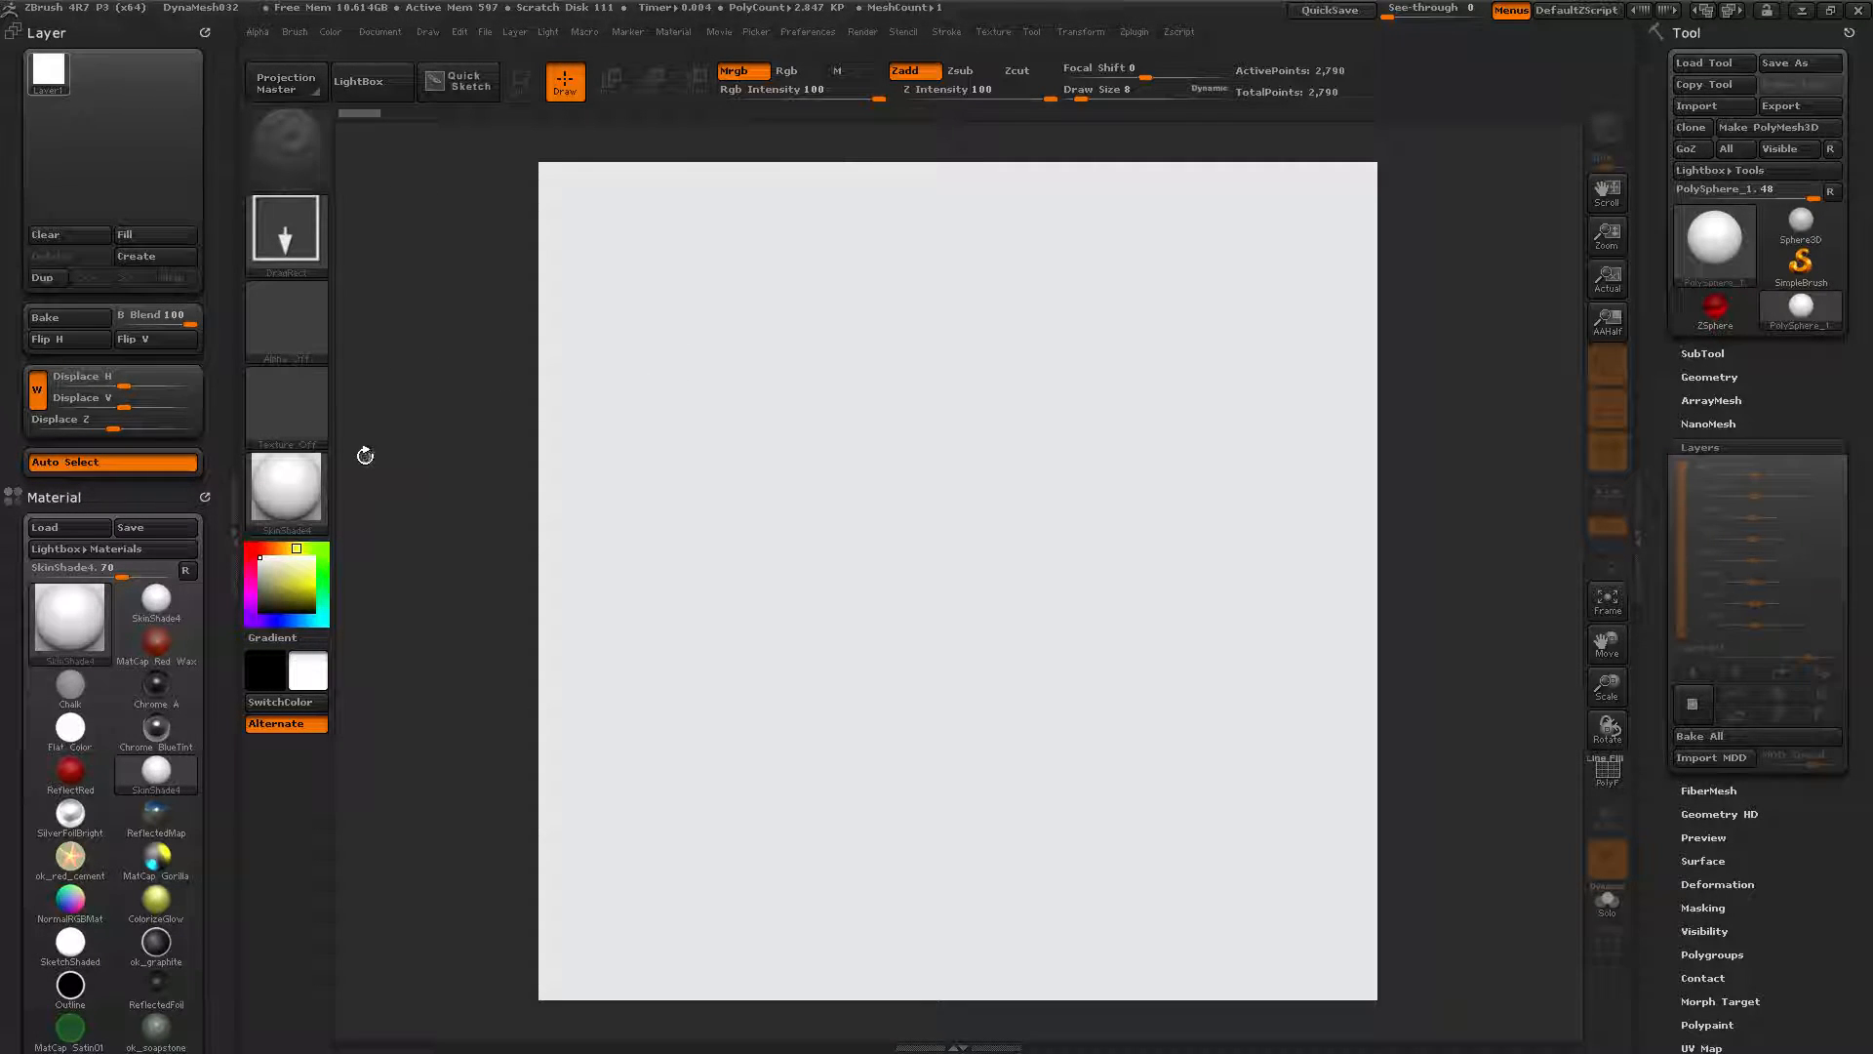
Switch the current material to Flat Color and refill the layer with it in white
{"action": "left_click", "coordinate": [273, 487]}
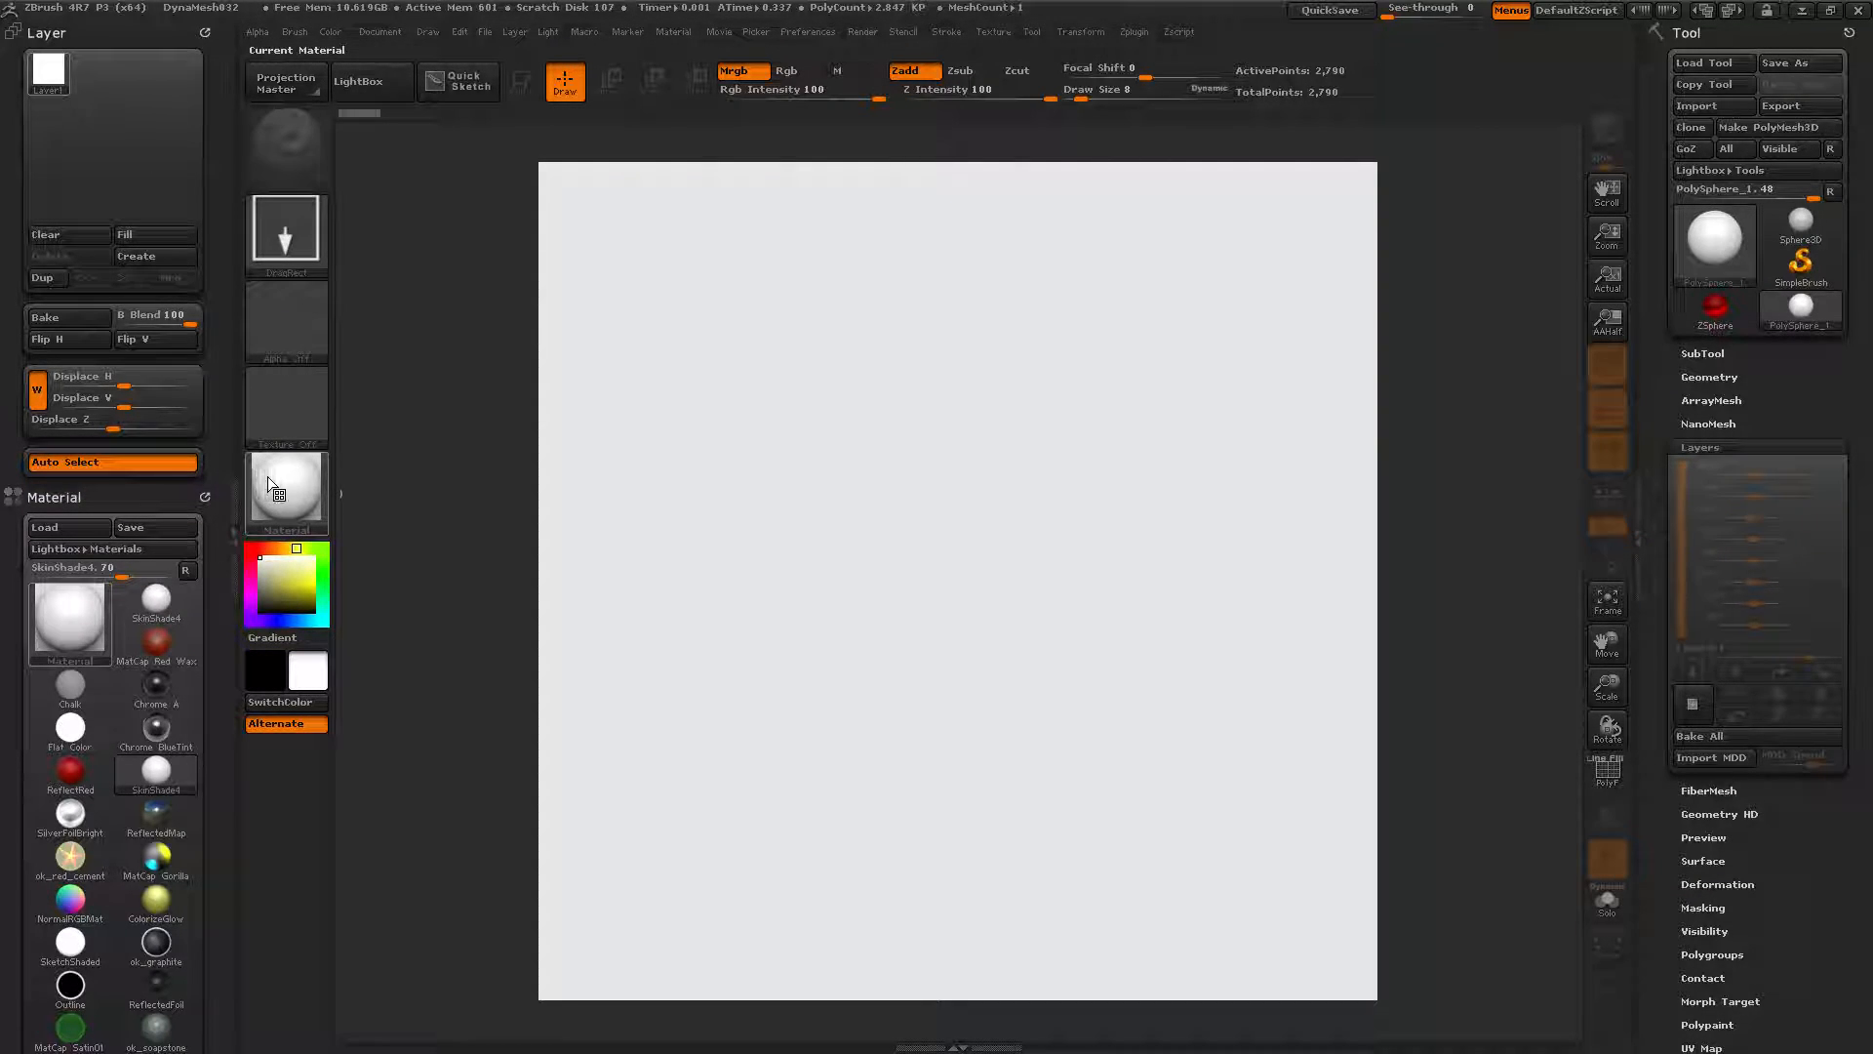
{"action": "left_click", "coordinate": [283, 485]}
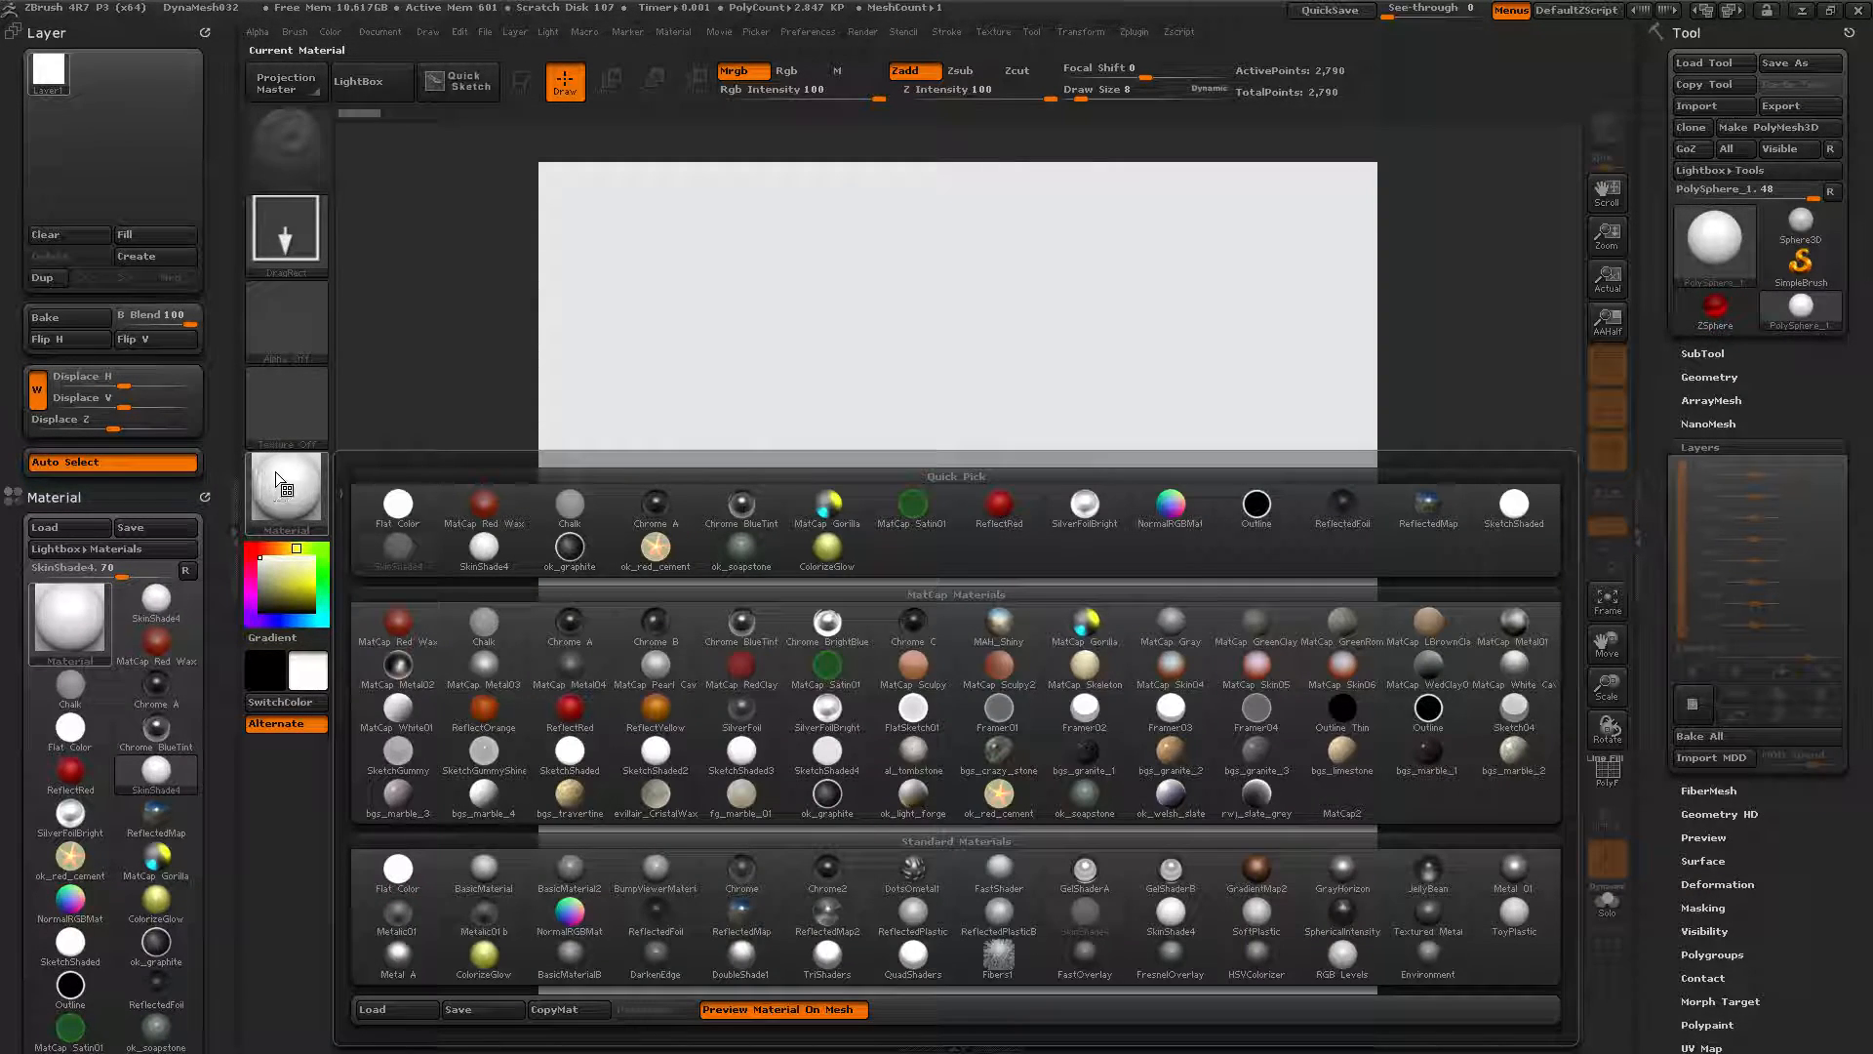
{"action": "left_click", "coordinate": [399, 866]}
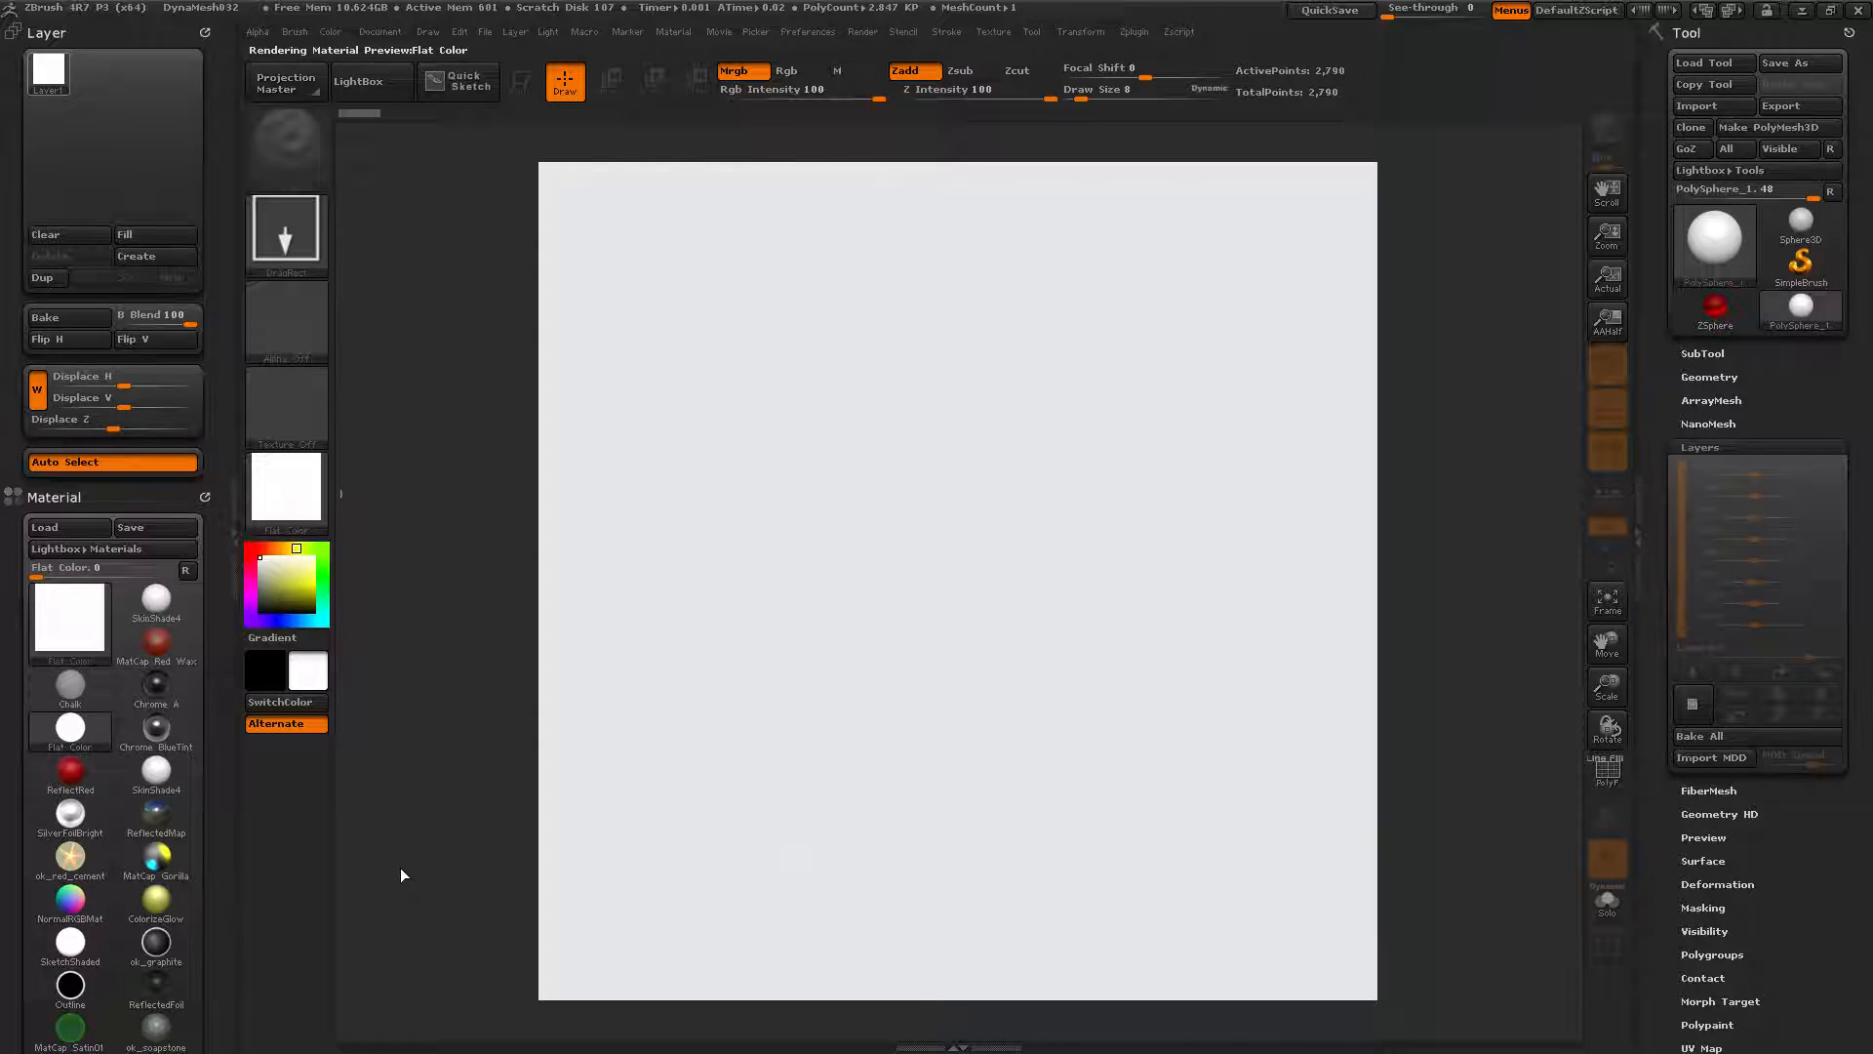
{"action": "left_click", "coordinate": [149, 237]}
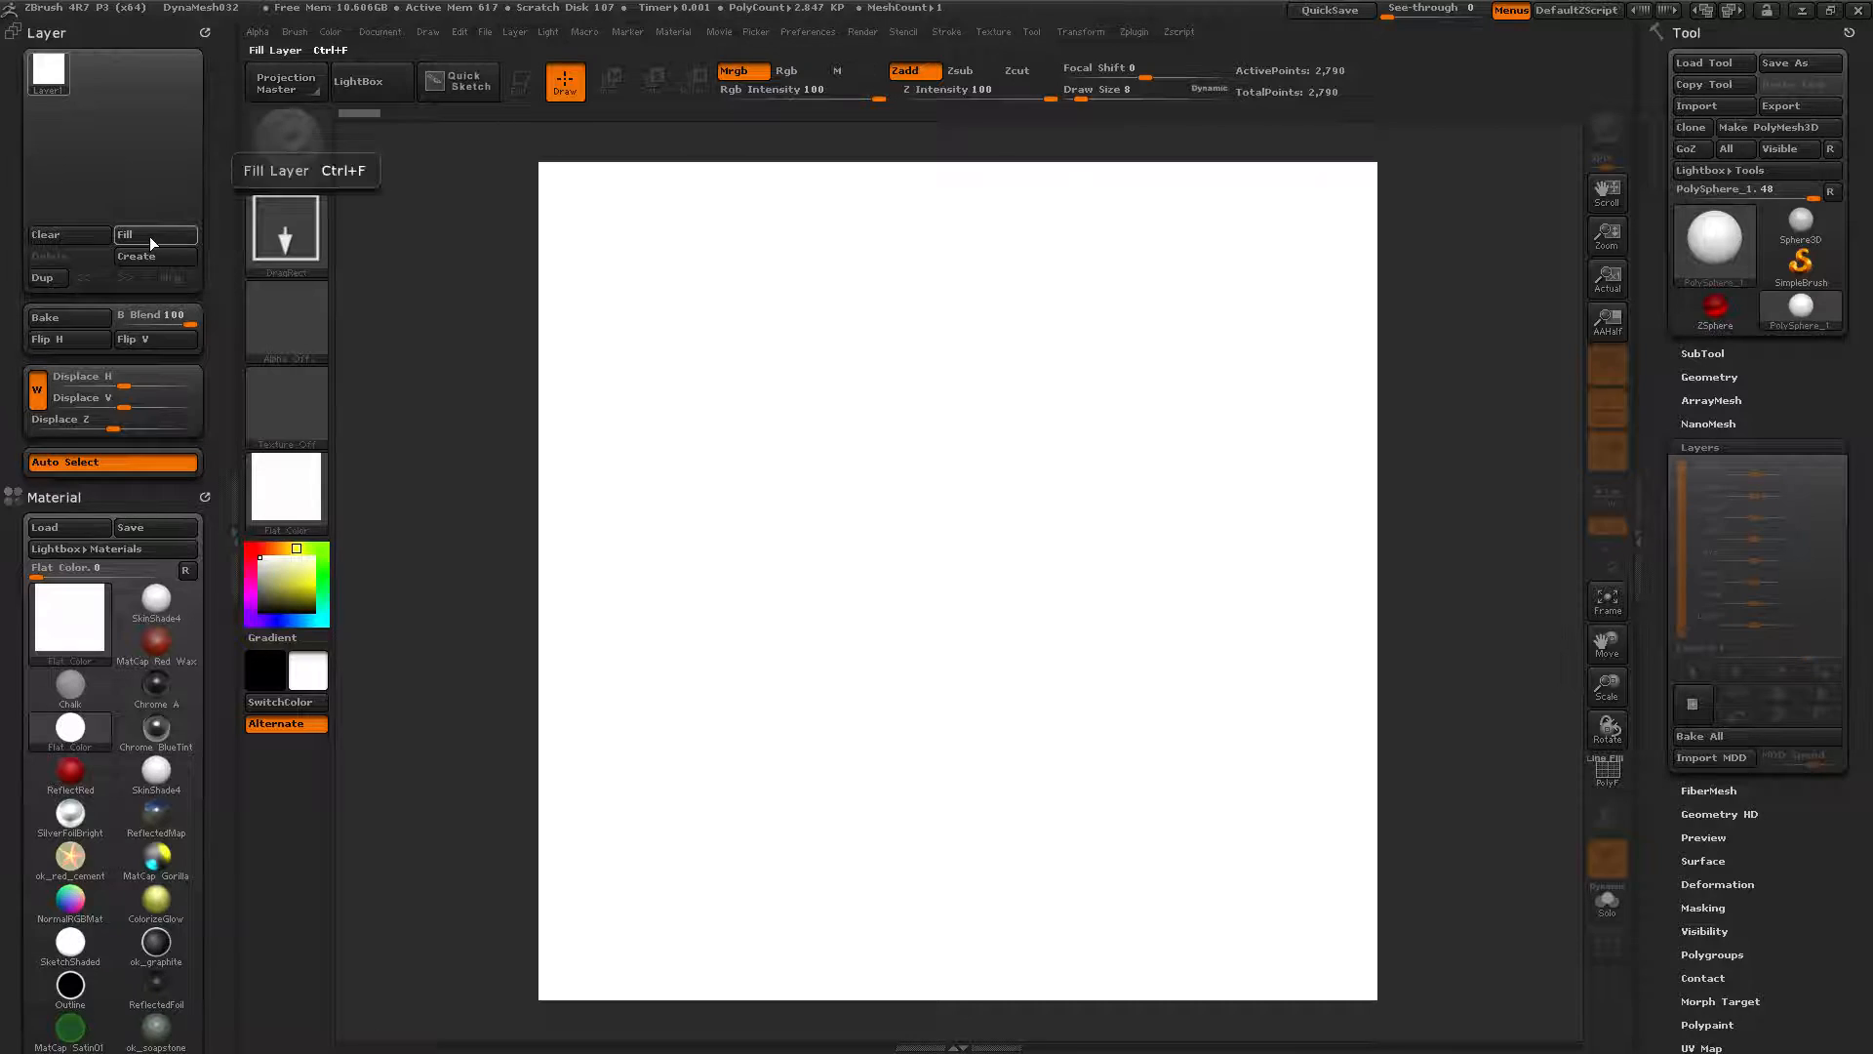
Try filling the layer with off-white and with a mustard yellow in the Flat Color material
{"action": "left_click", "coordinate": [293, 558]}
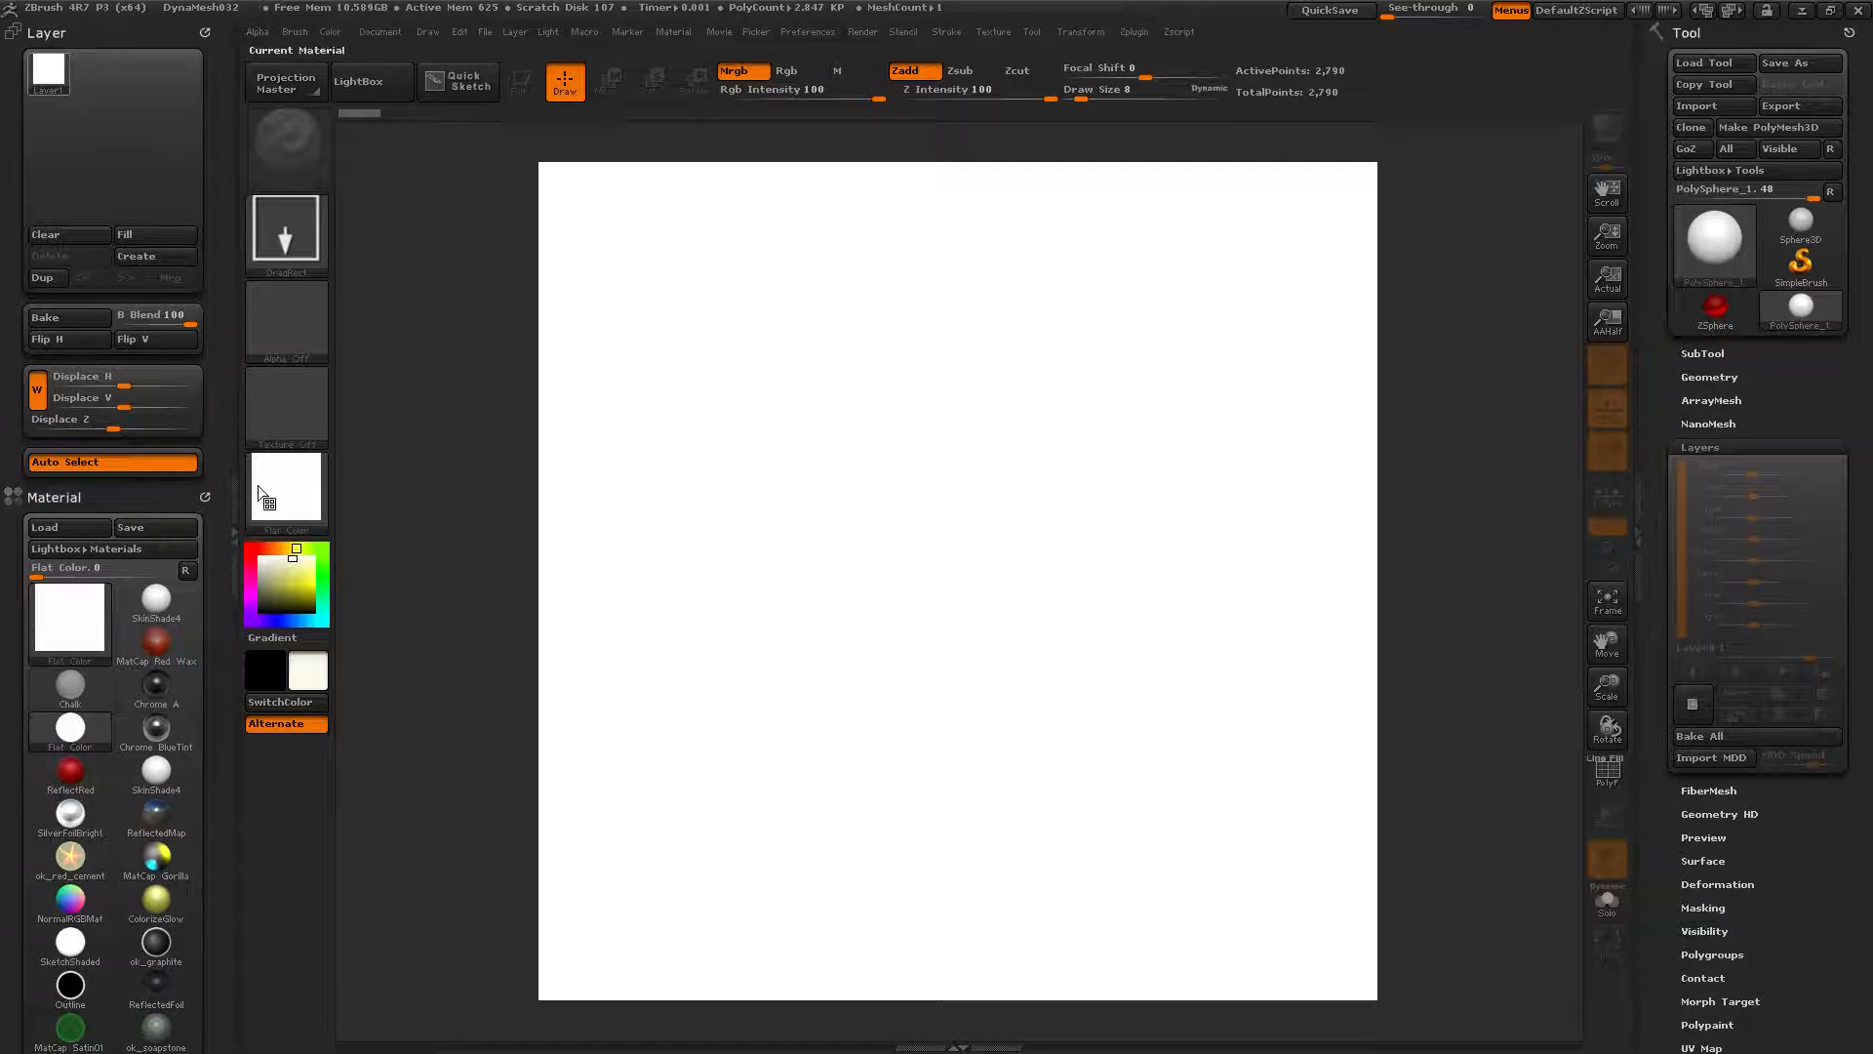
{"action": "left_click", "coordinate": [162, 240]}
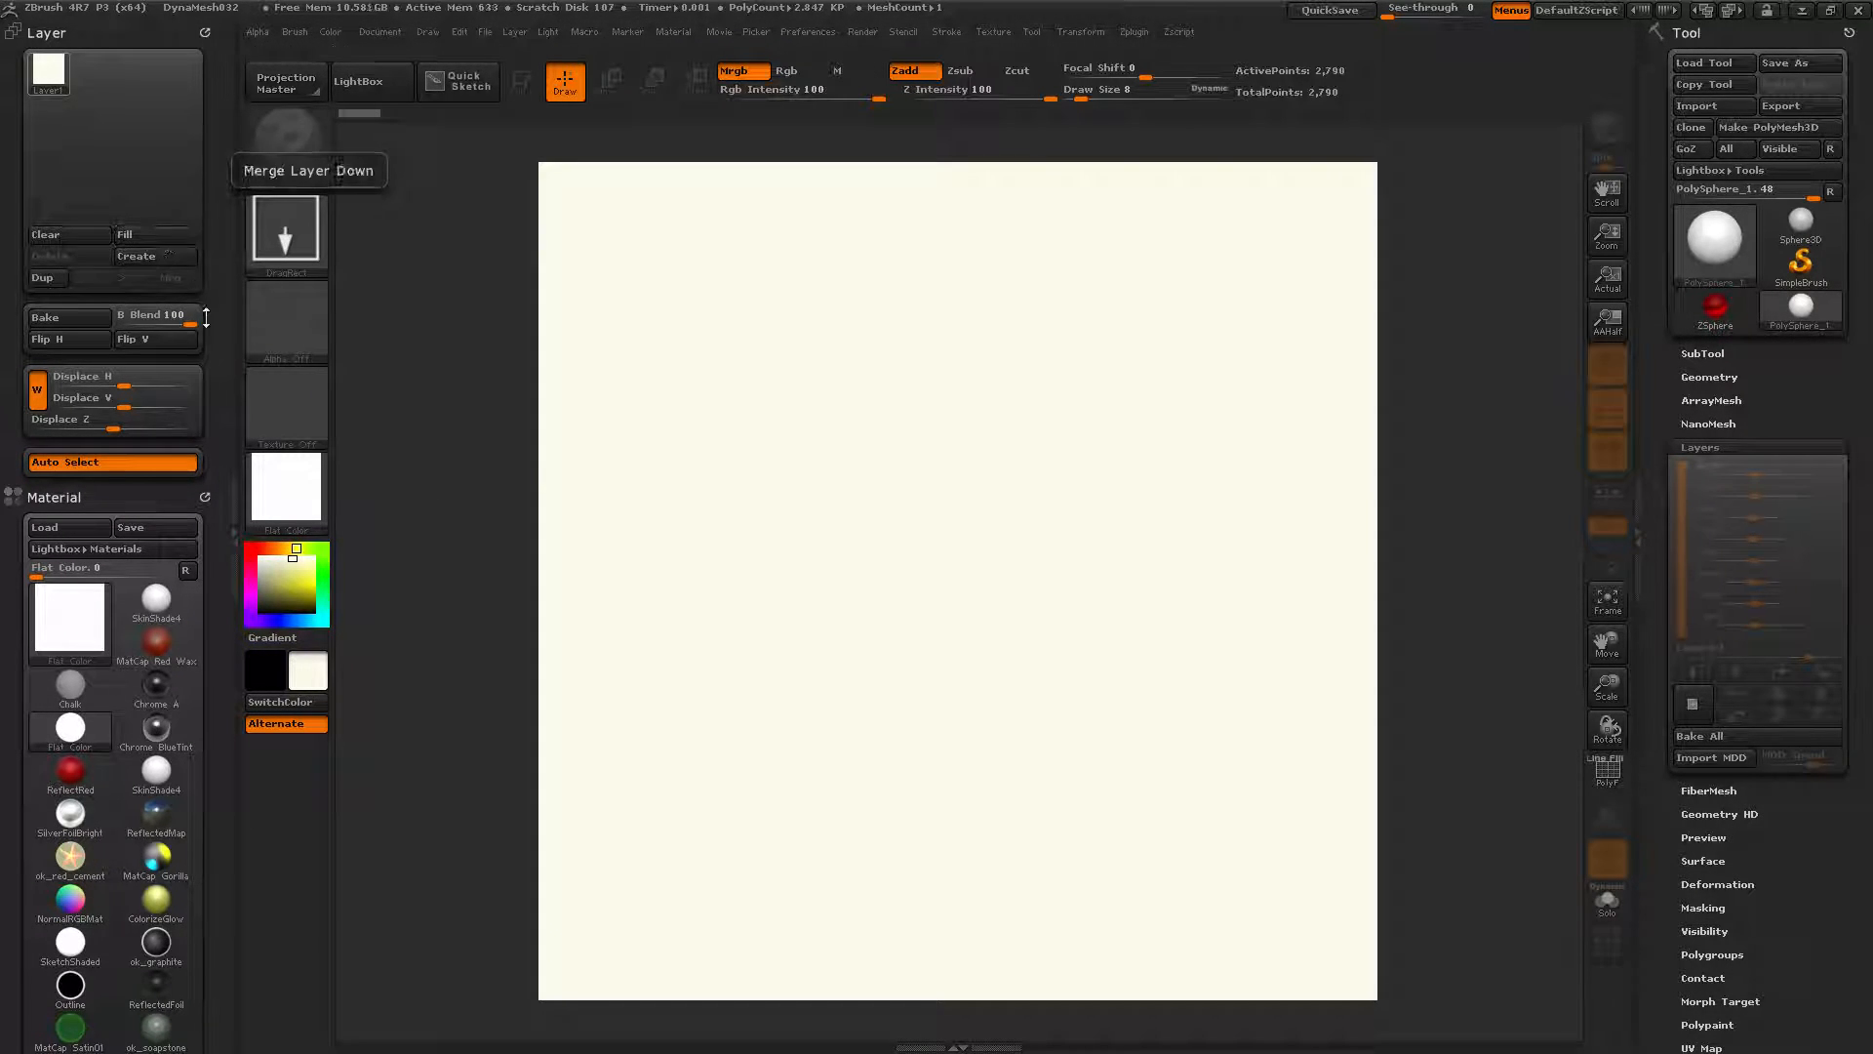
{"action": "left_click", "coordinate": [297, 583]}
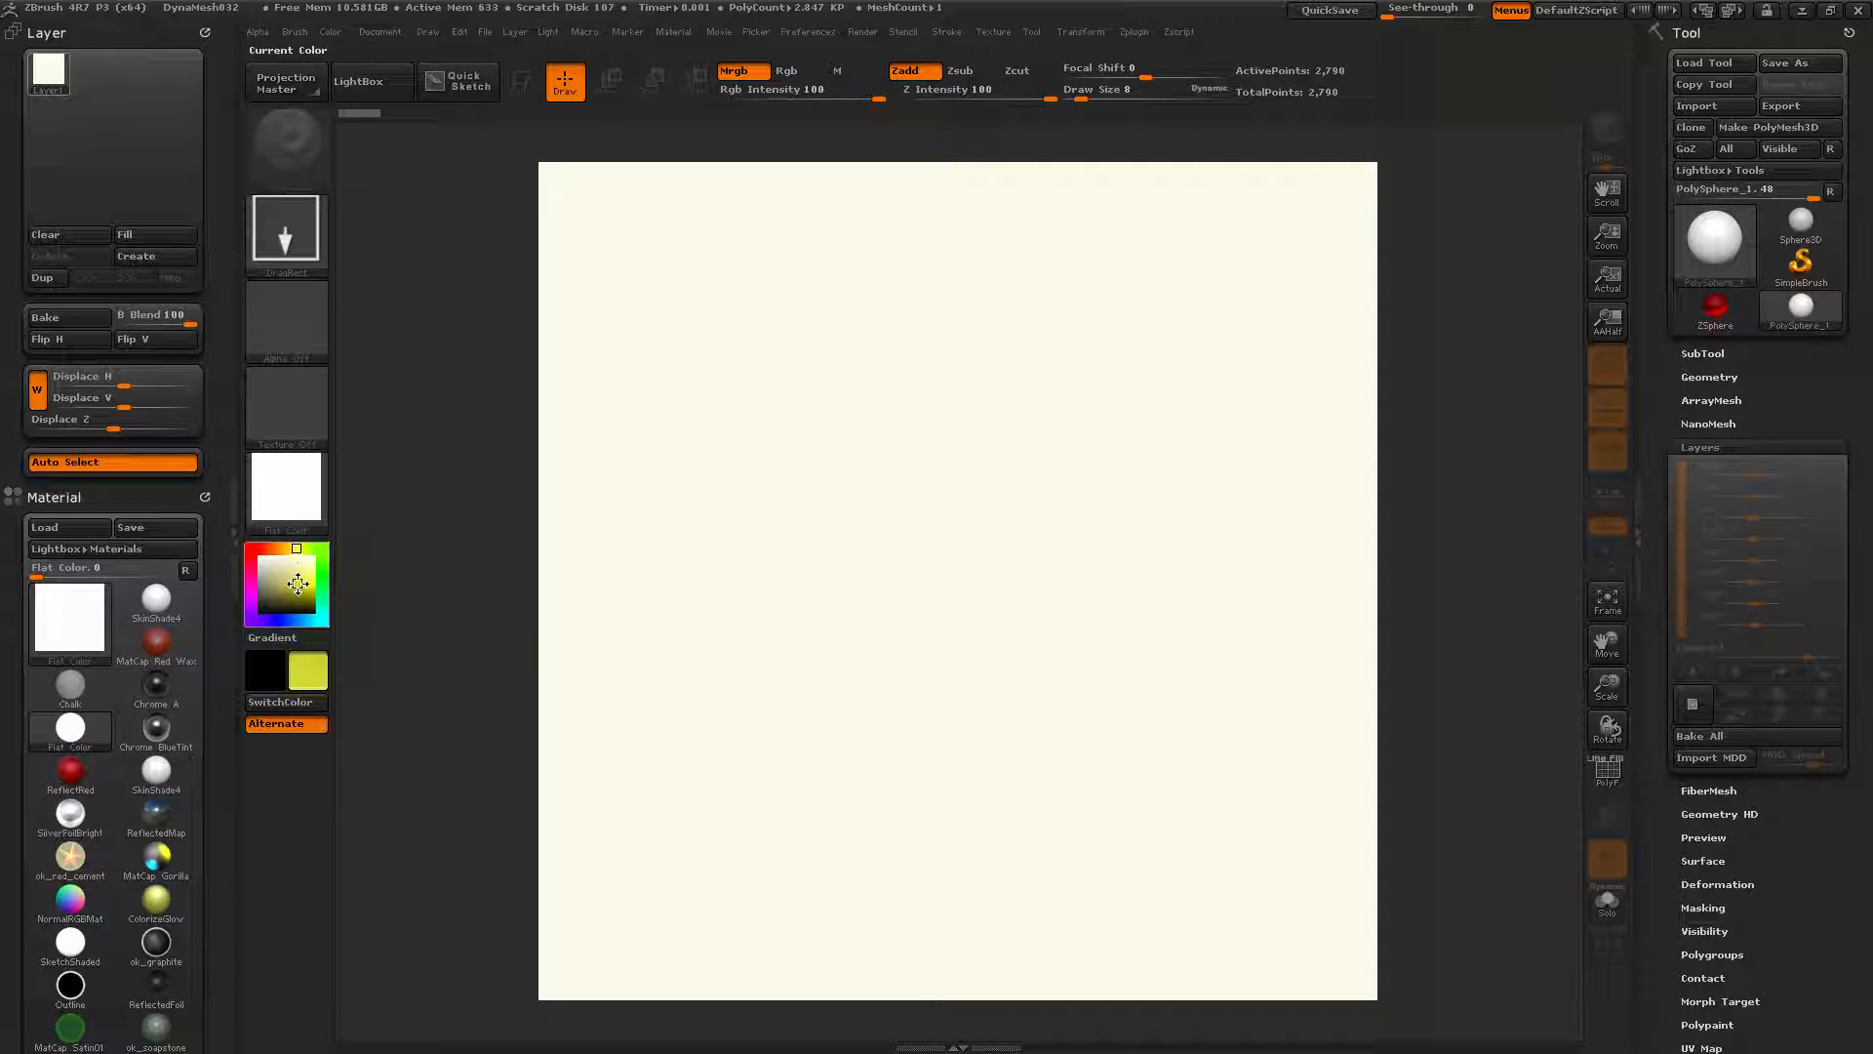
{"action": "left_click", "coordinate": [159, 240]}
Refill the layer with pure white, and create a second document layer filled with white
{"action": "left_click", "coordinate": [261, 558]}
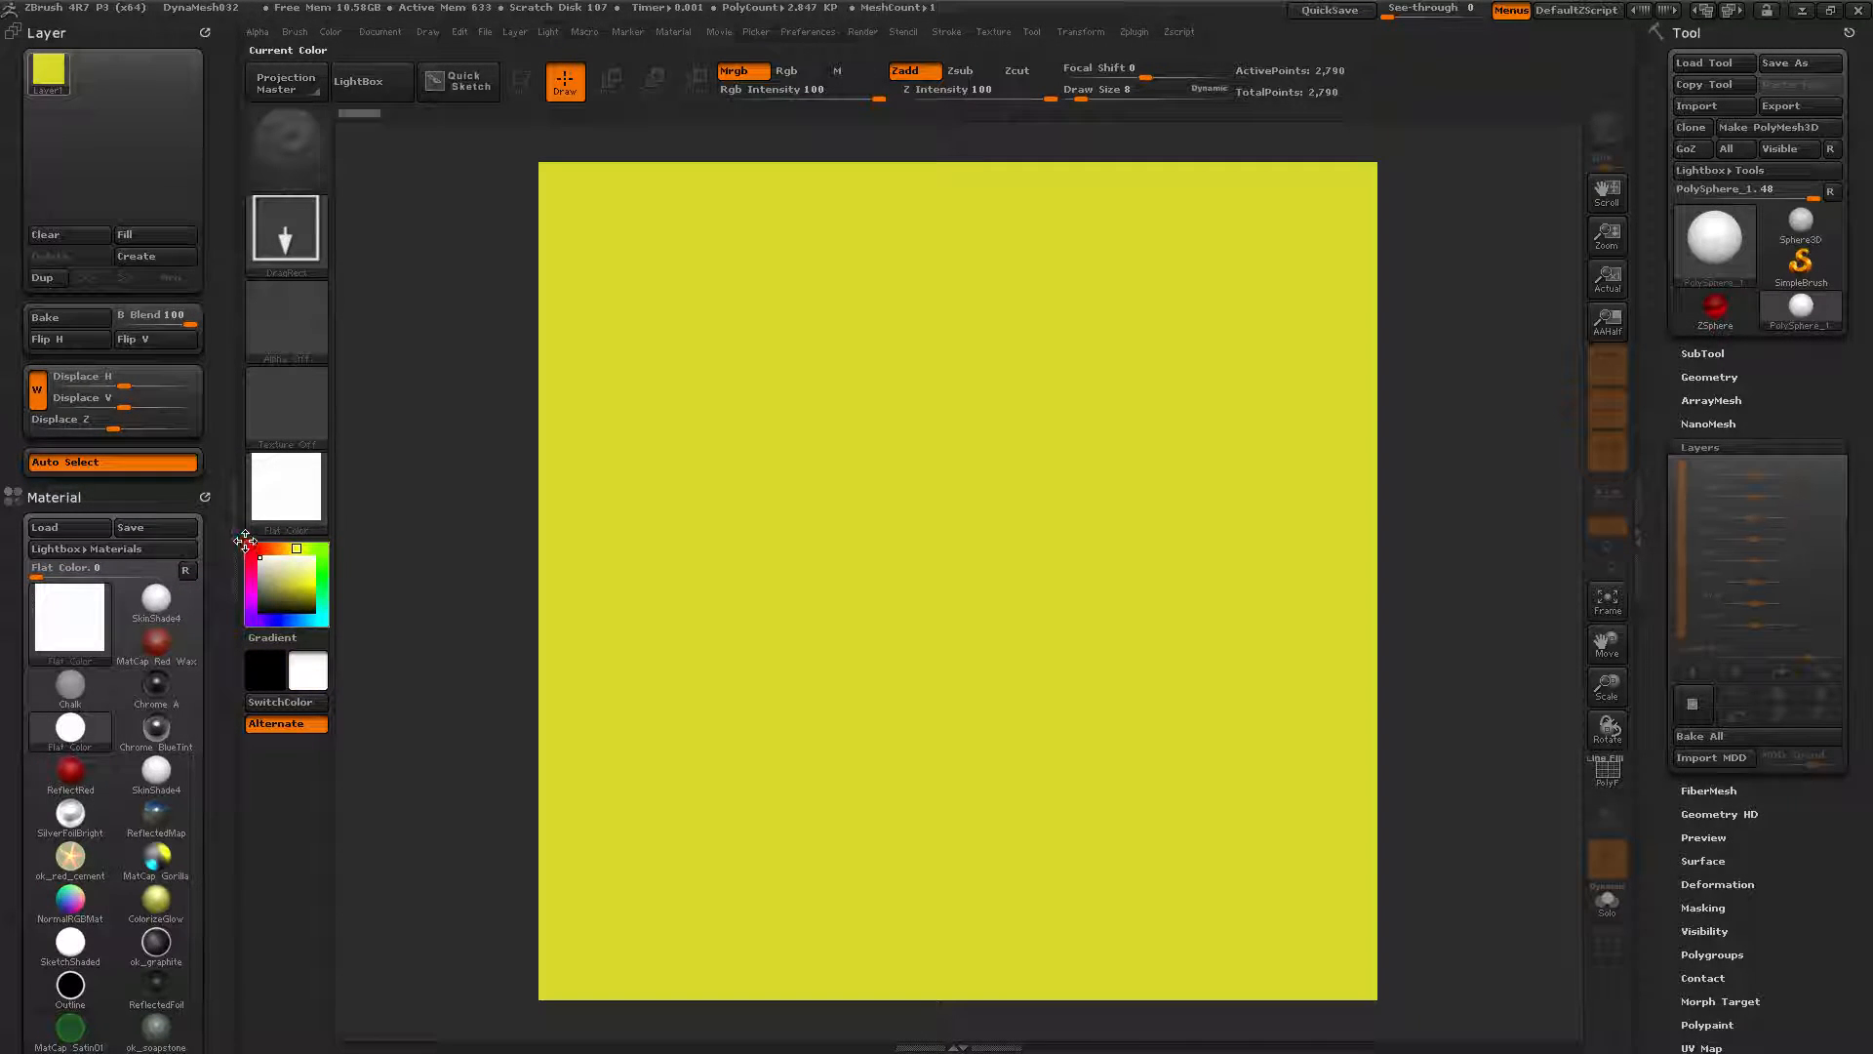
{"action": "left_click", "coordinate": [133, 238]}
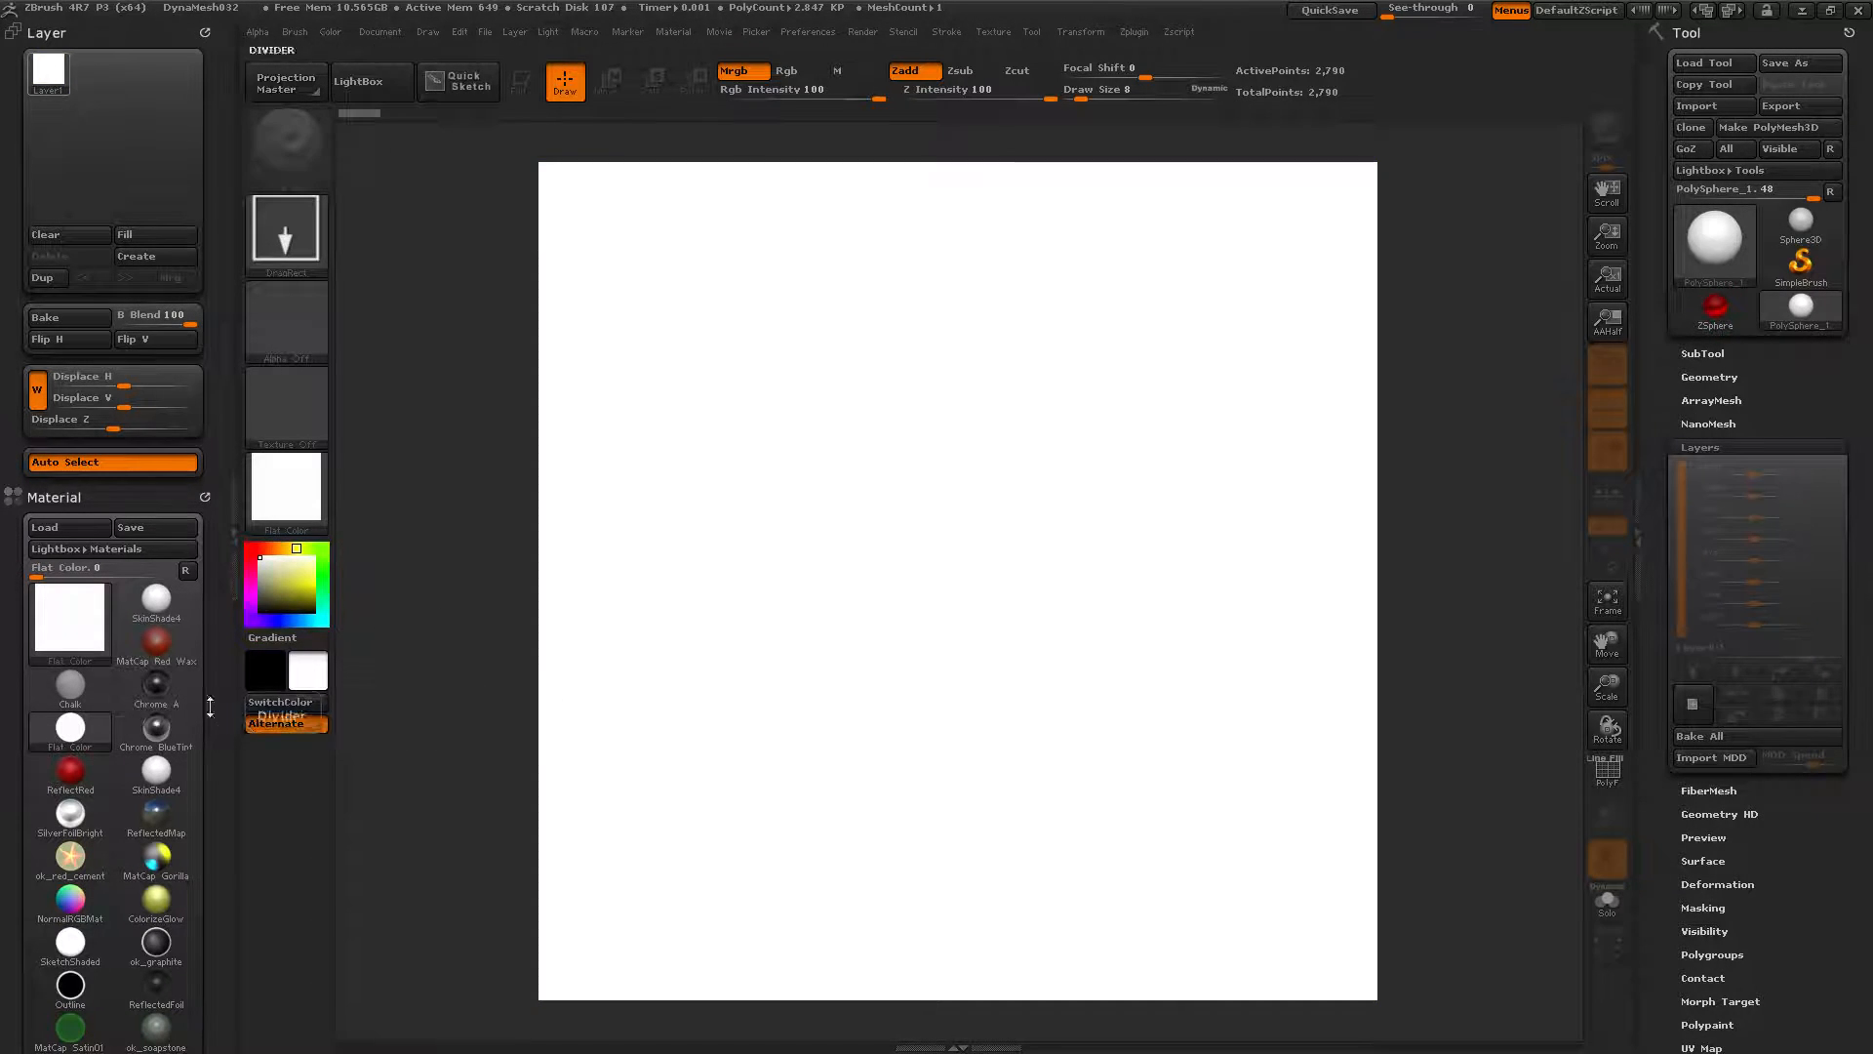
{"action": "left_click", "coordinate": [121, 258]}
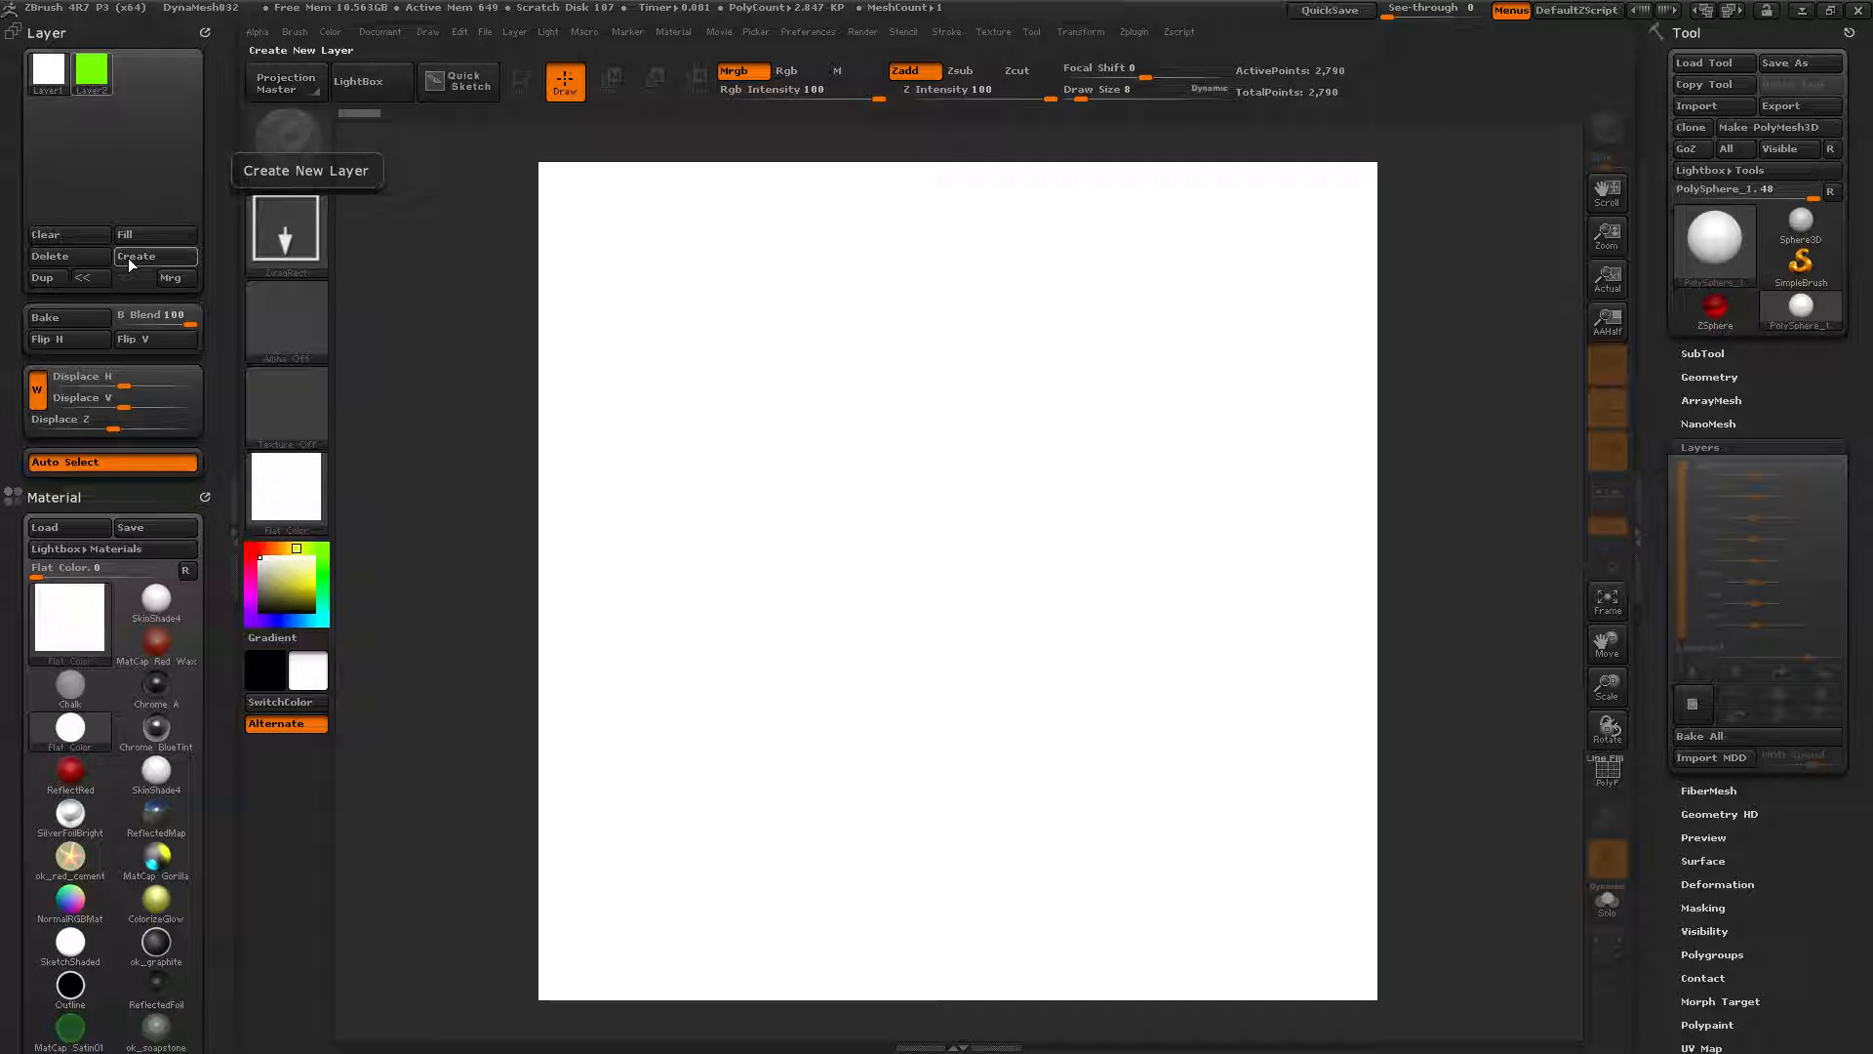
{"action": "left_click", "coordinate": [134, 234]}
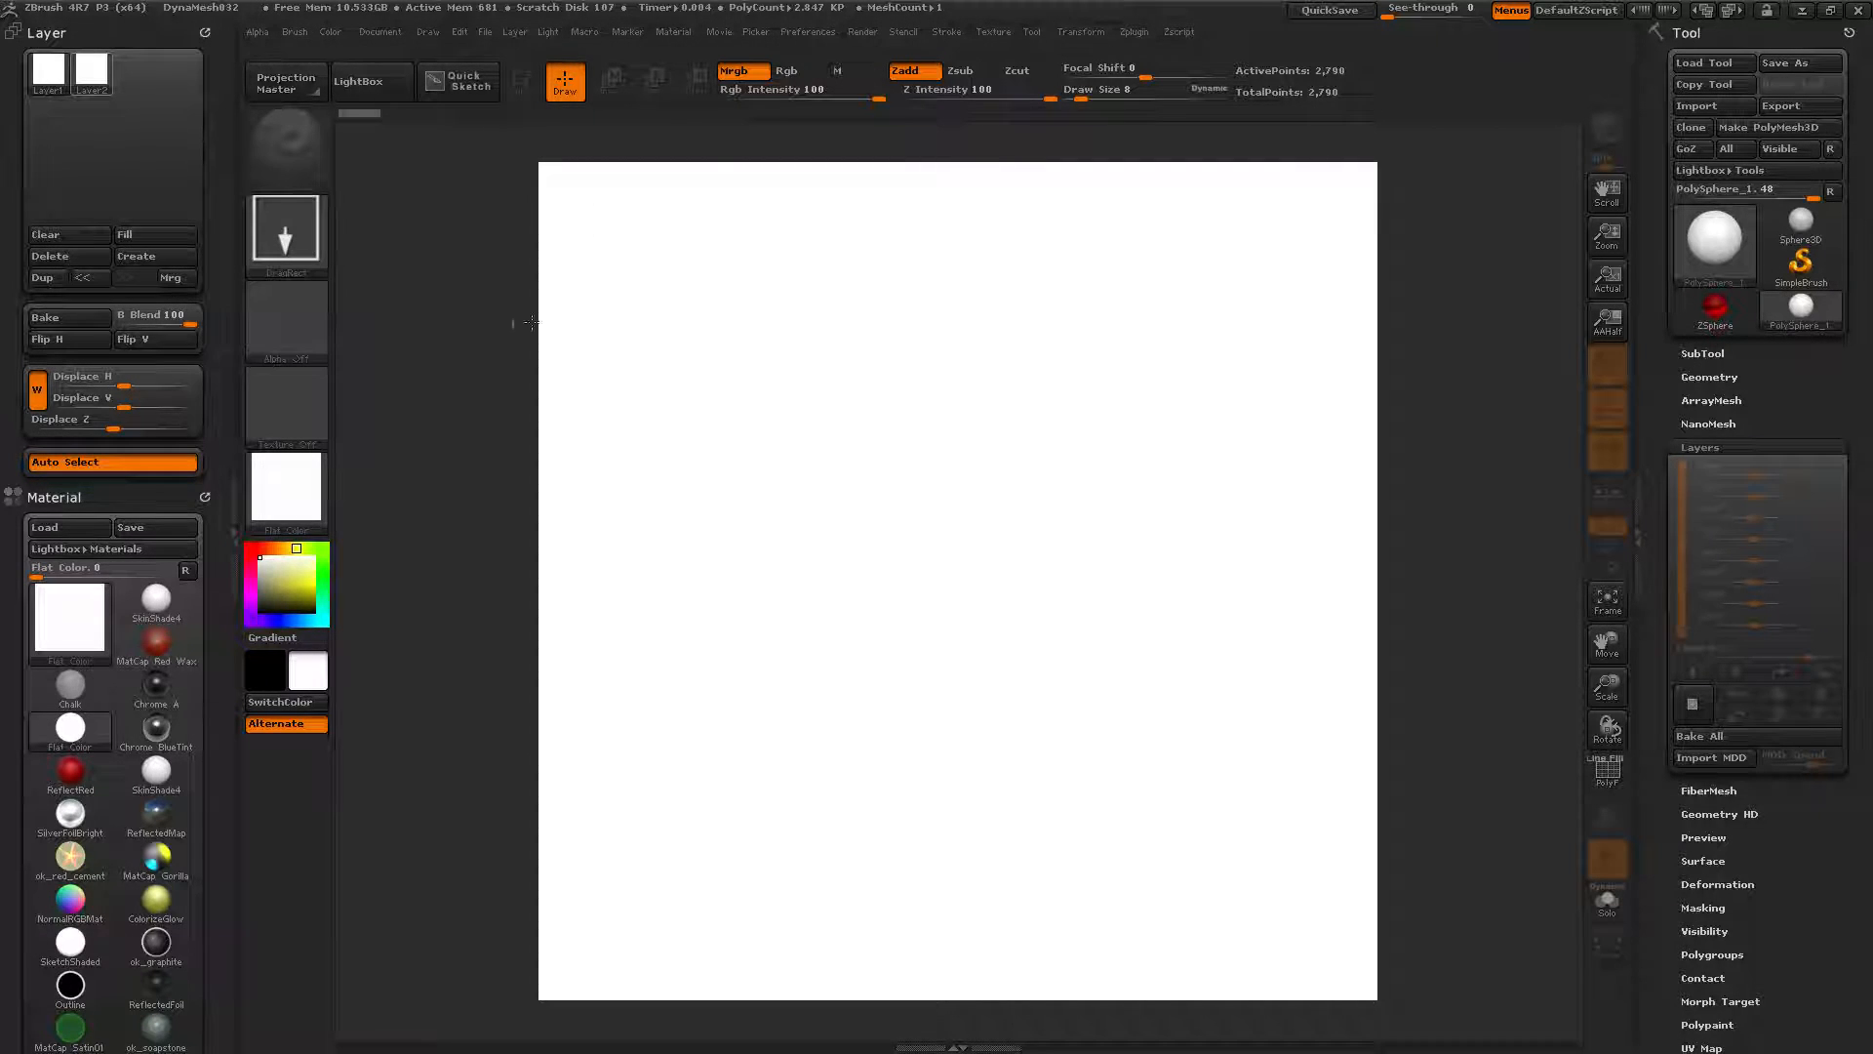
Choose the SimpleBrush tool with black as the colour, make a scribbled test stroke on Layer 2 and undo it
{"action": "left_click", "coordinate": [1708, 236]}
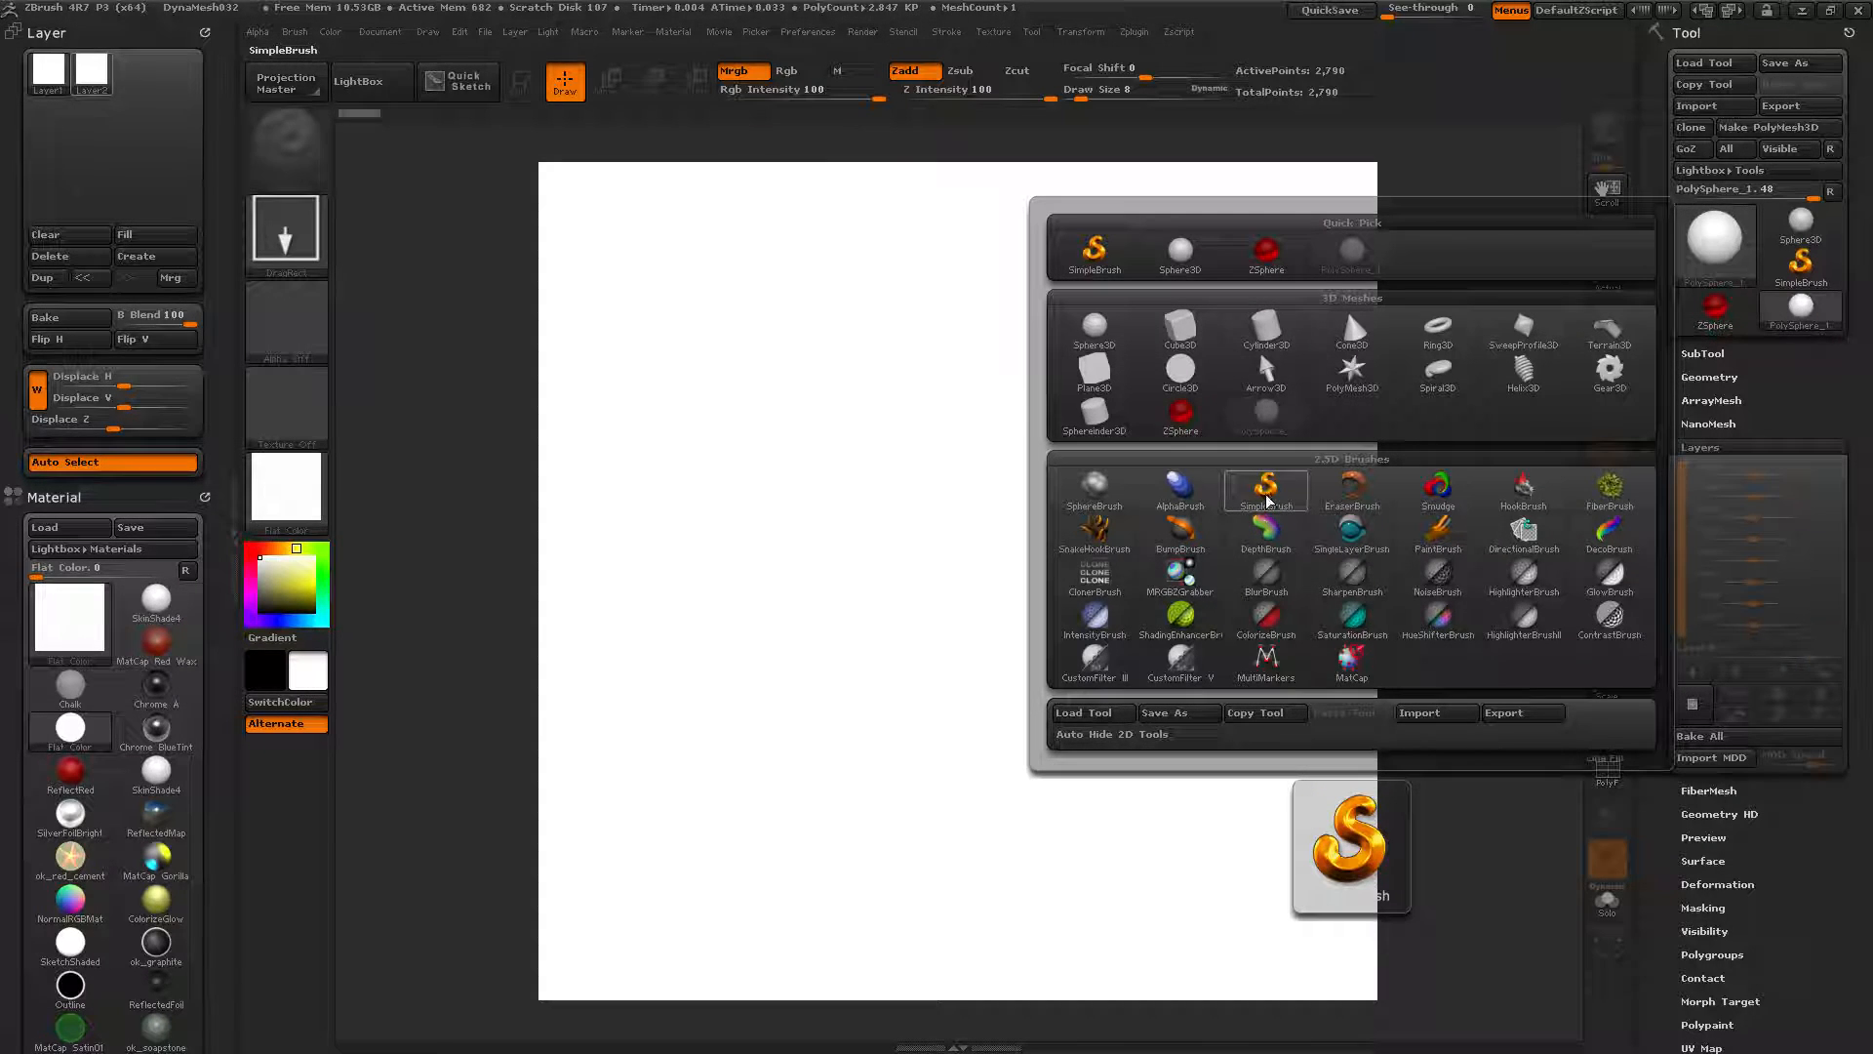
{"action": "left_click", "coordinate": [1234, 505]}
{"action": "mouse_move", "coordinate": [292, 605]}
{"action": "left_mouse_down"}
{"action": "mouse_move", "coordinate": [288, 590]}
{"action": "mouse_move", "coordinate": [256, 612]}
{"action": "left_mouse_up"}
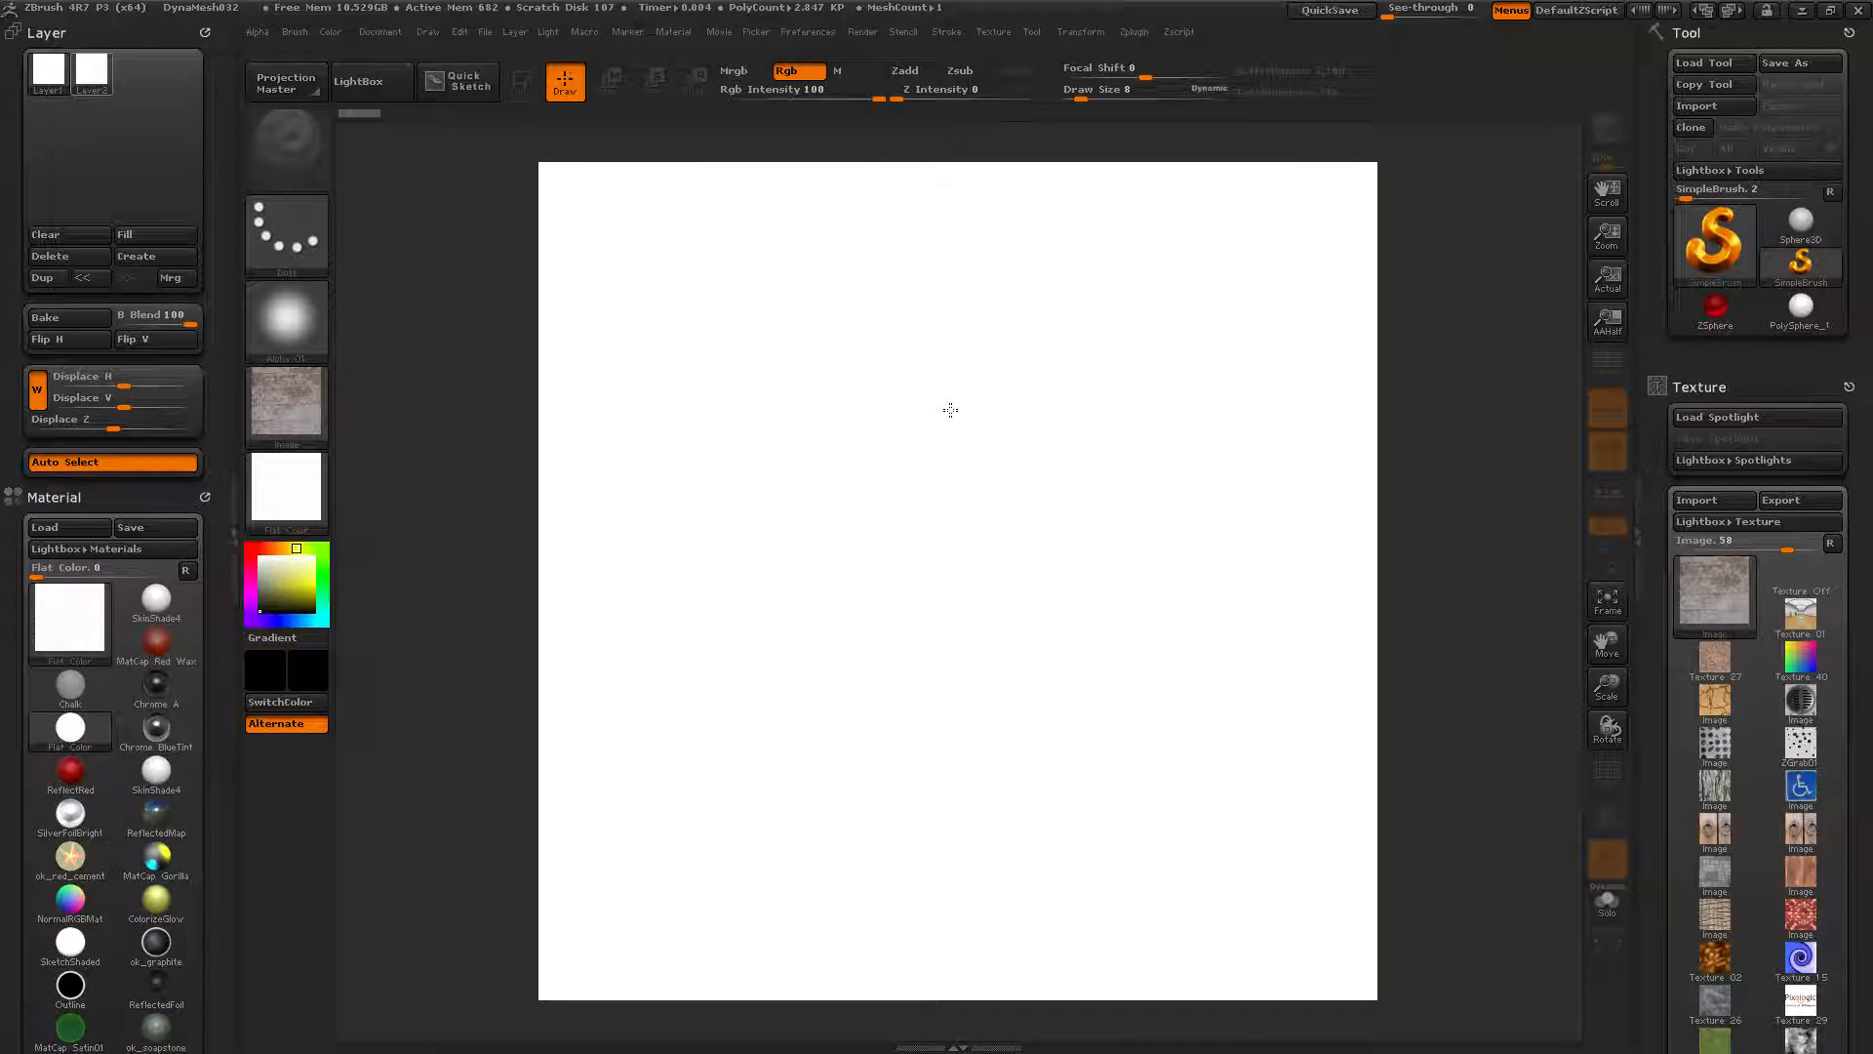
{"action": "mouse_move", "coordinate": [854, 302]}
{"action": "left_mouse_down"}
{"action": "mouse_move", "coordinate": [874, 347]}
{"action": "mouse_move", "coordinate": [953, 364]}
{"action": "mouse_move", "coordinate": [991, 435]}
{"action": "mouse_move", "coordinate": [873, 496]}
{"action": "mouse_move", "coordinate": [837, 442]}
{"action": "left_mouse_up"}
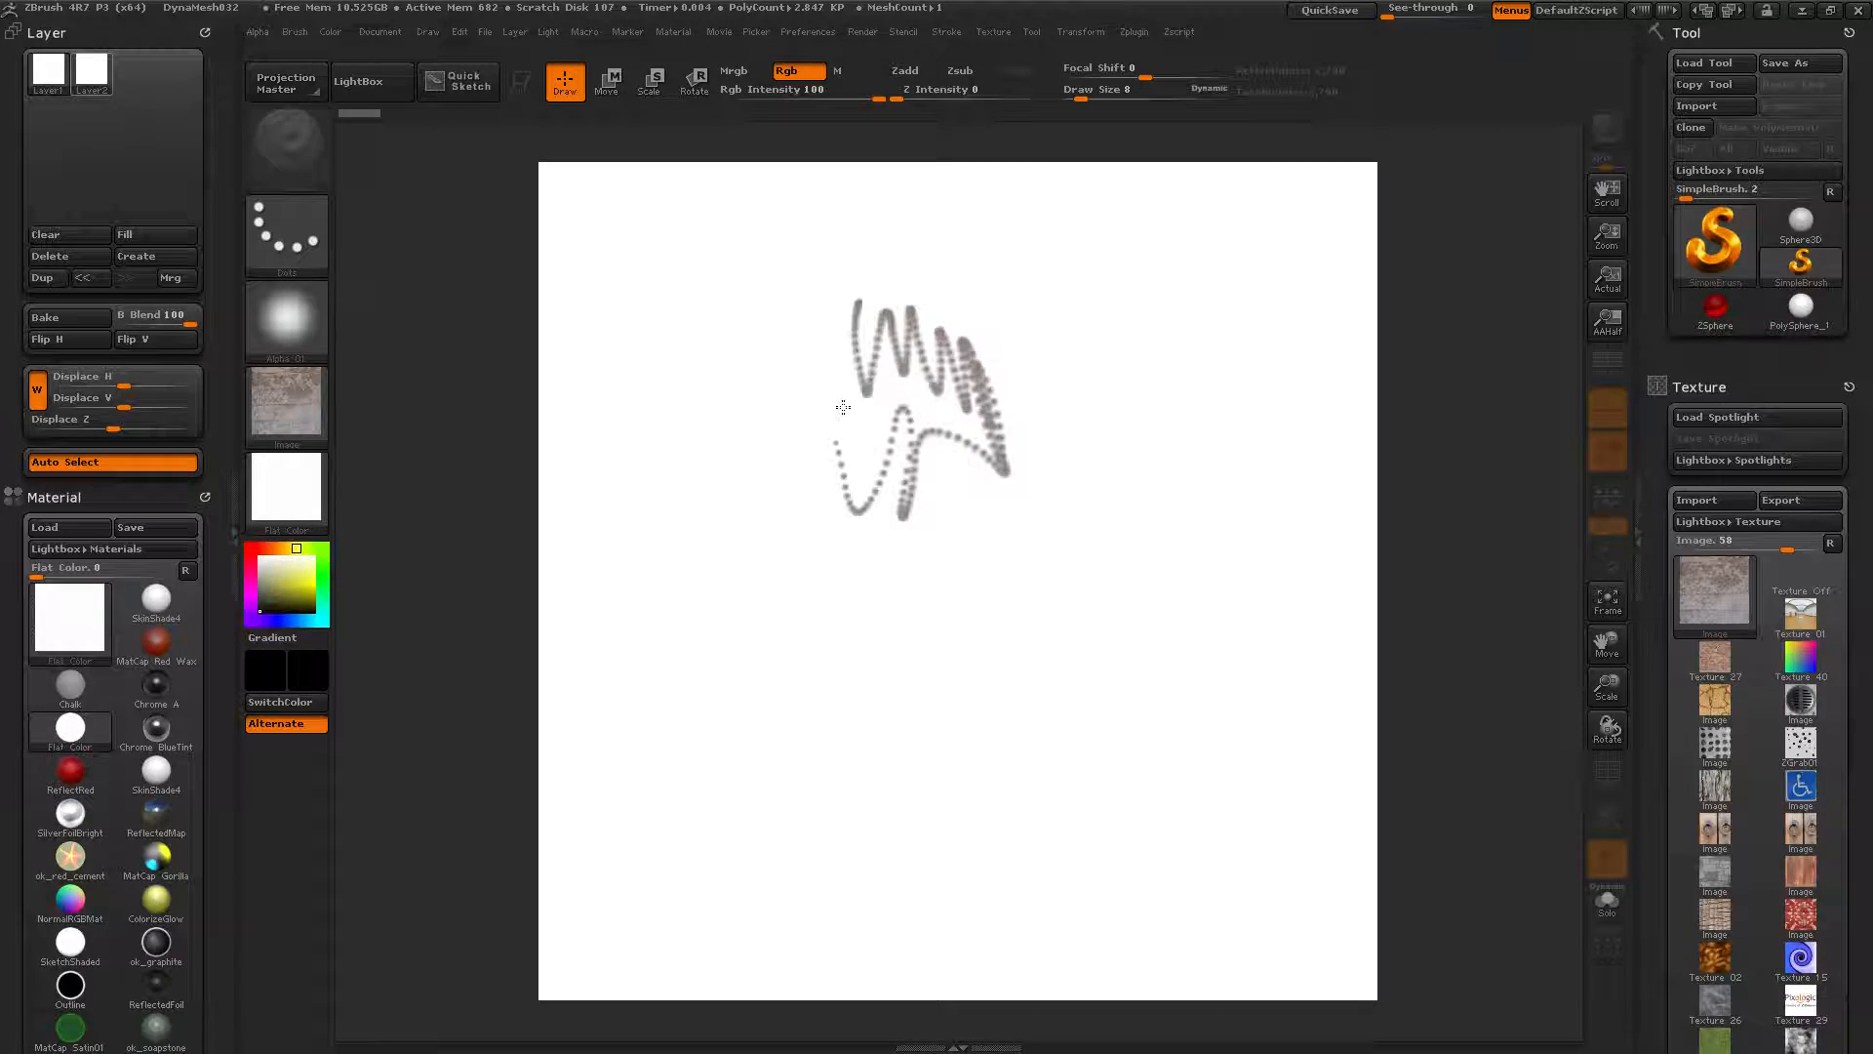
{"action": "key", "text": "ctrl+n"}
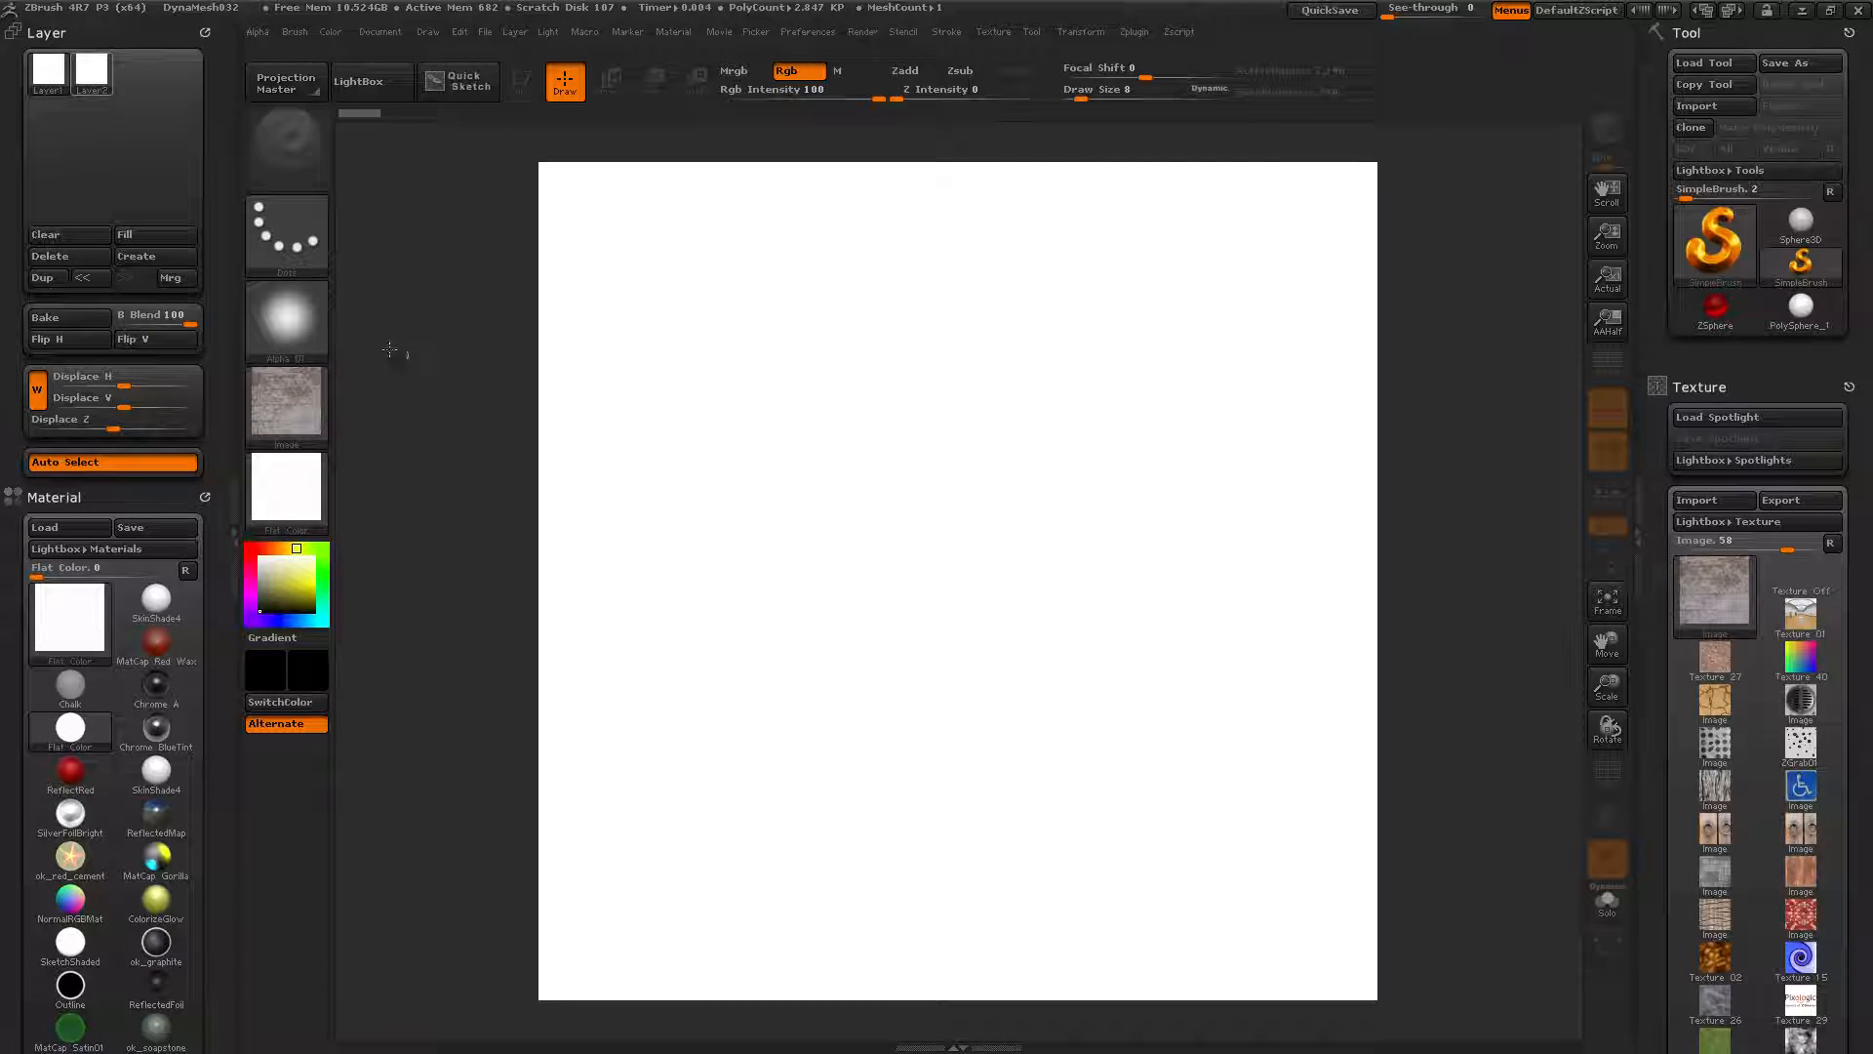
Turn off the SimpleBrush alpha, make a short vertical test stroke on the canvas and undo it
{"action": "left_click", "coordinate": [285, 319]}
{"action": "left_click", "coordinate": [378, 344]}
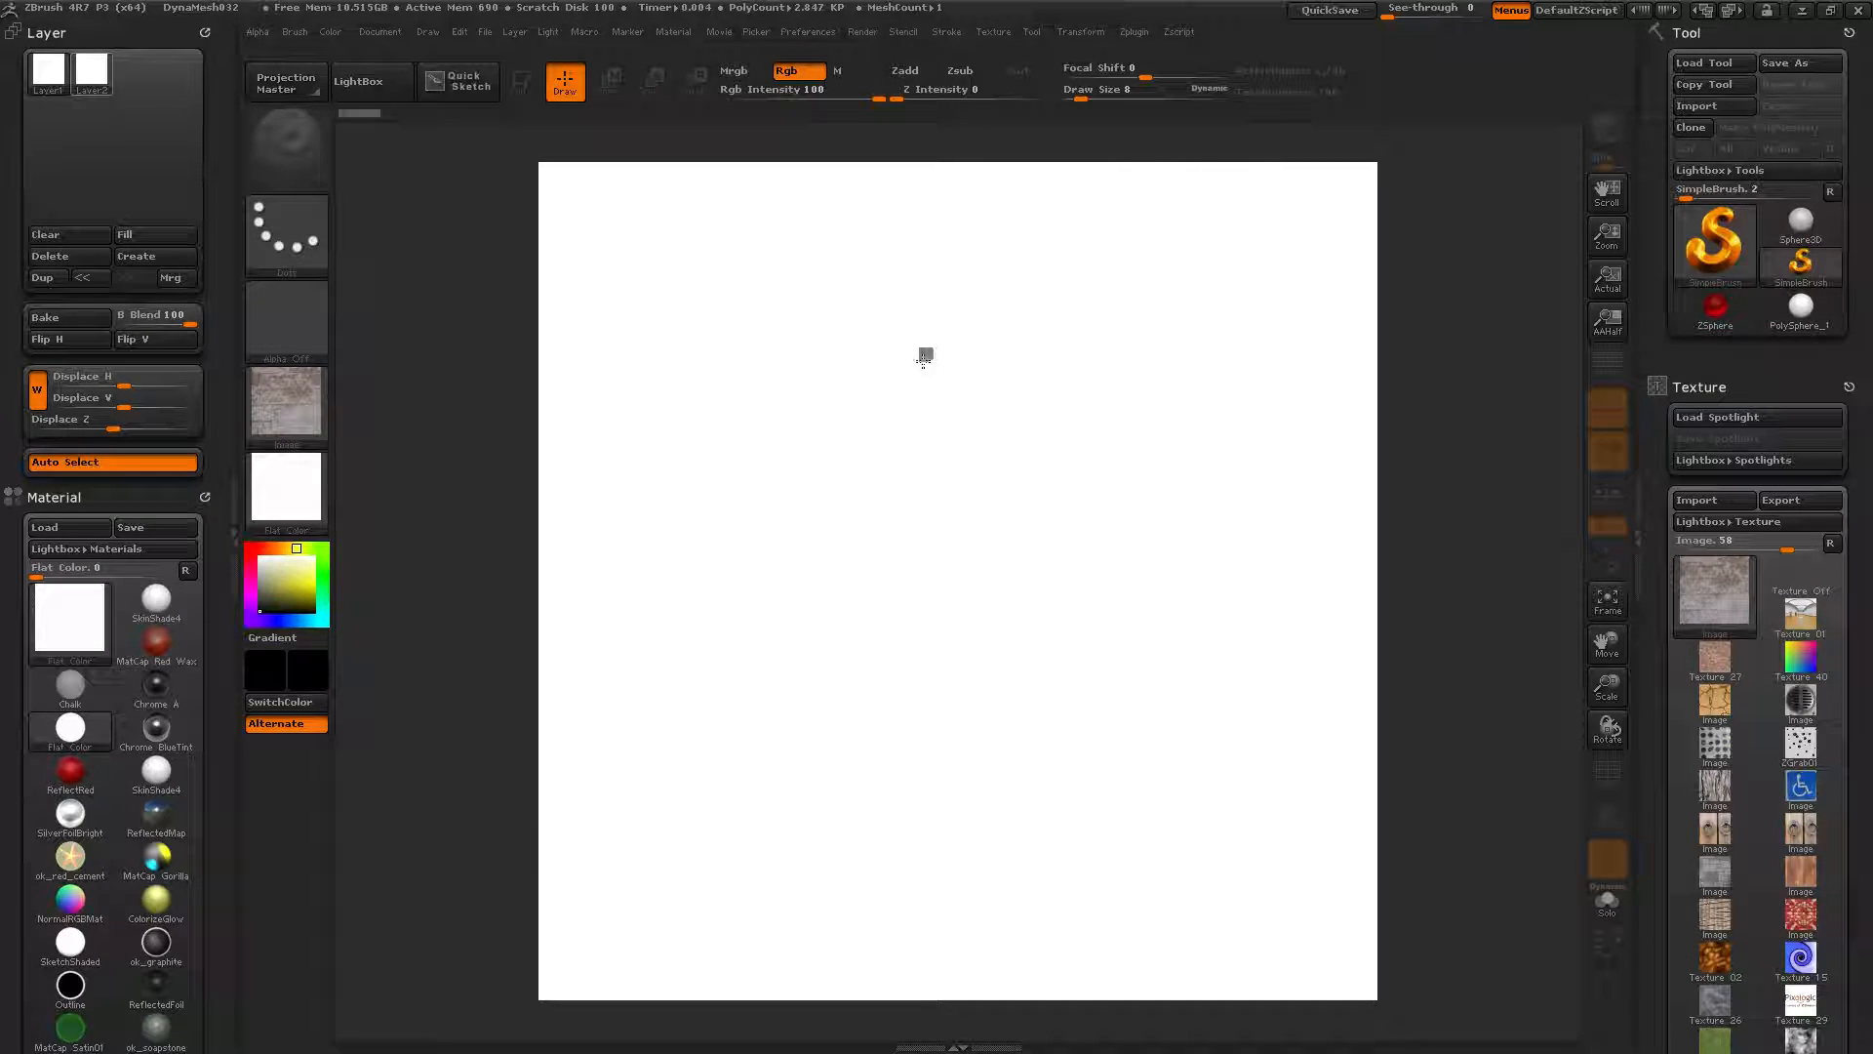
{"action": "left_click_drag", "start_coordinate": [926, 354], "coordinate": [921, 421]}
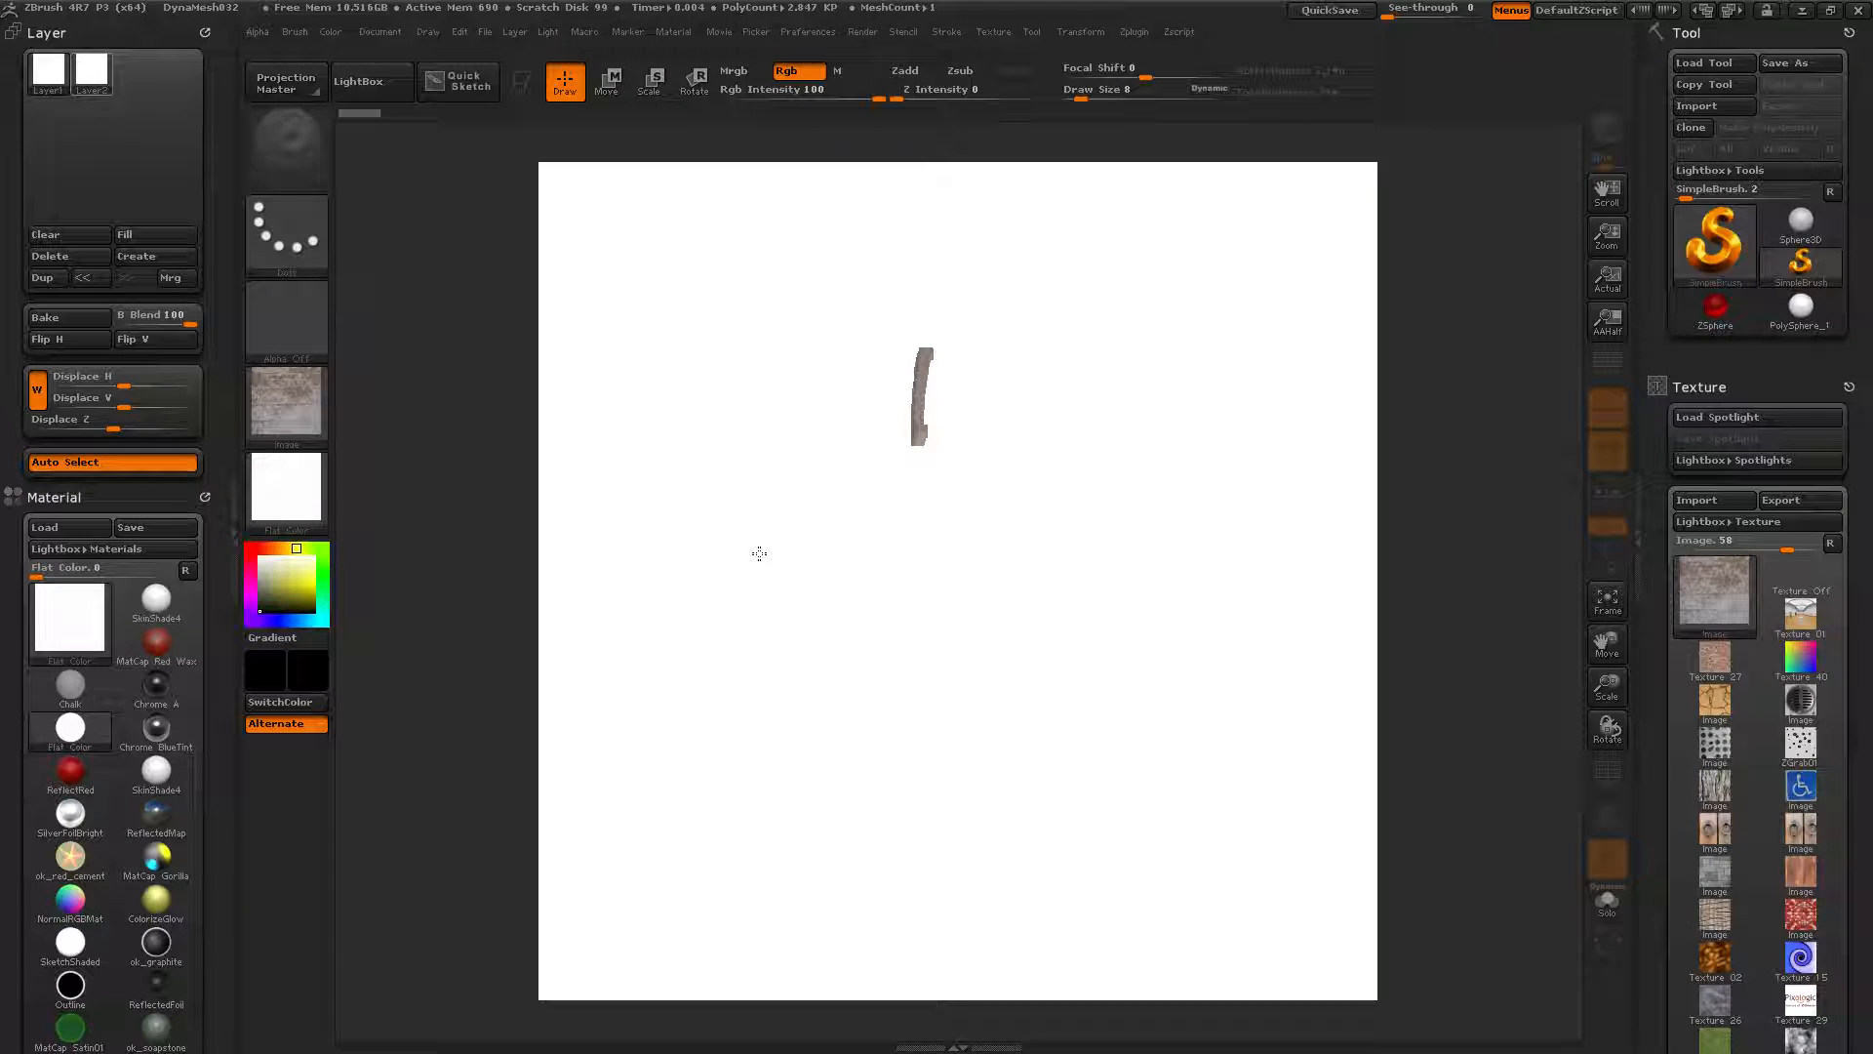
{"action": "key", "text": "ctrl+n"}
Set the texture to Texture Off and paint a large irregular solid black shape left of centre on Layer 2
{"action": "left_click", "coordinate": [287, 400]}
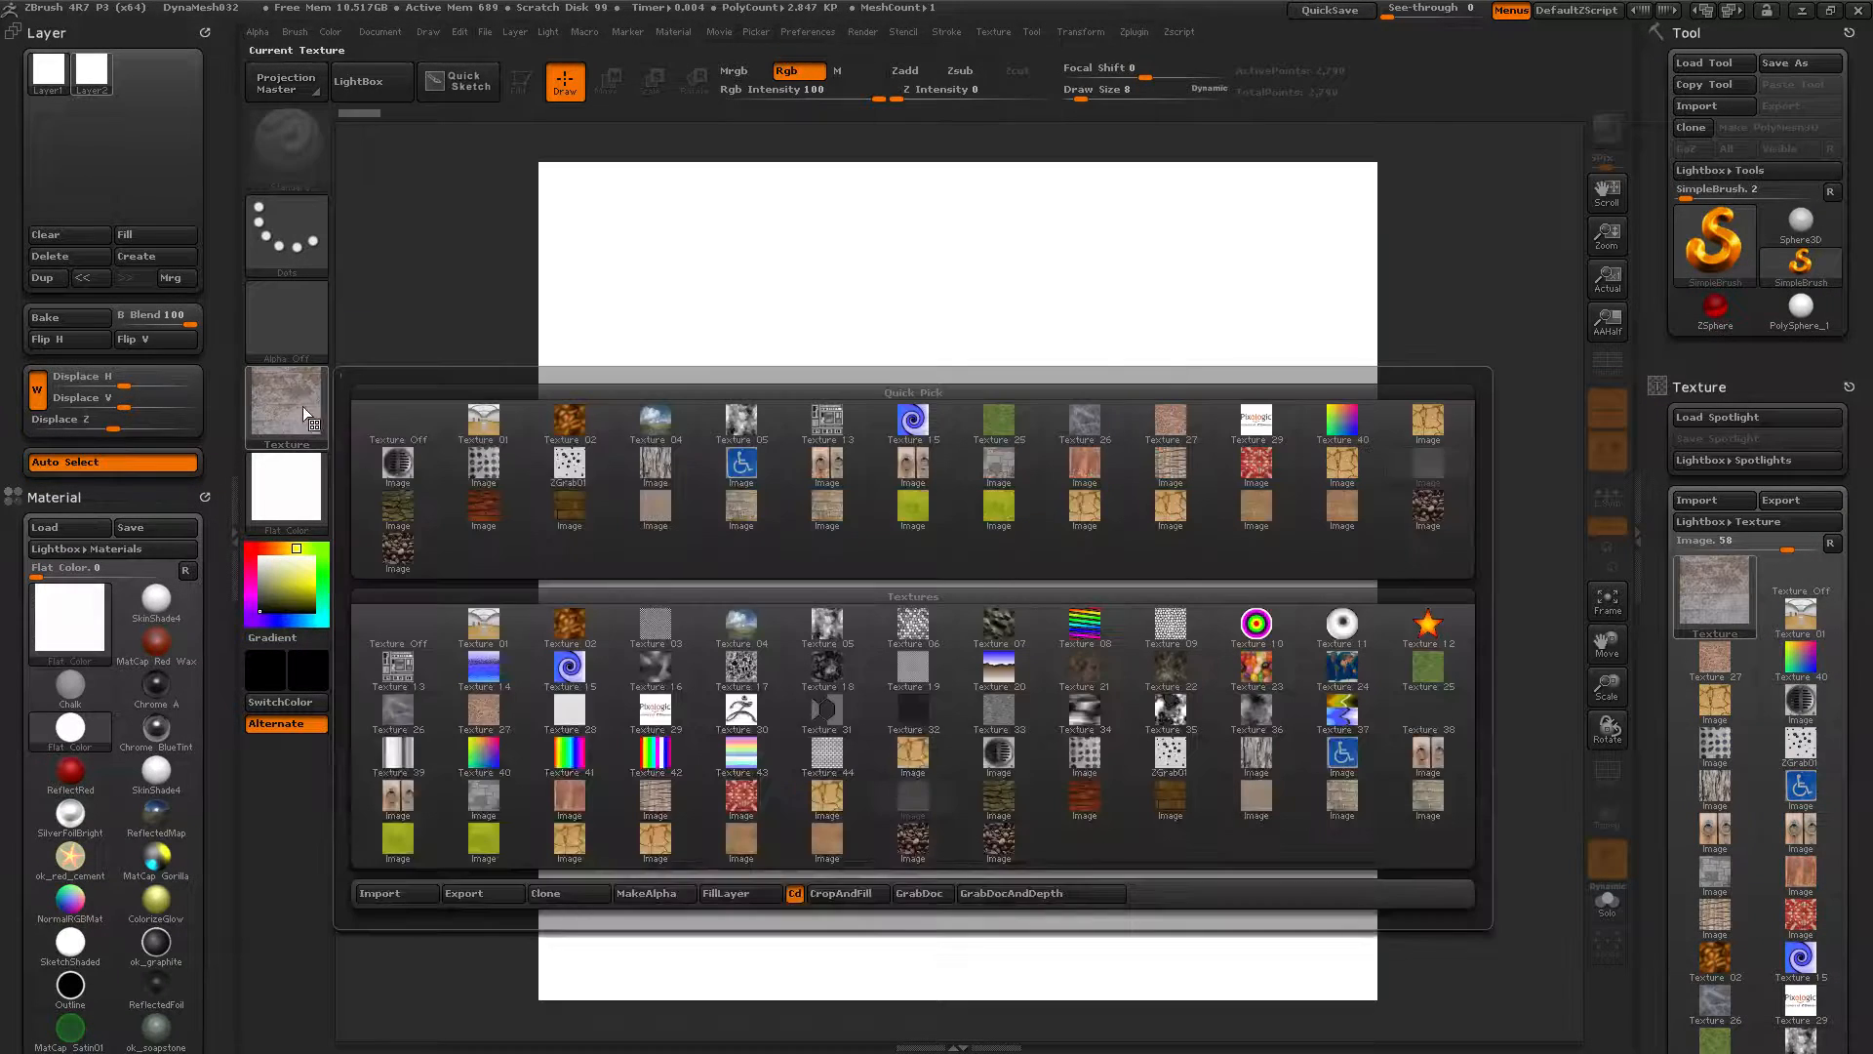
{"action": "left_click", "coordinate": [412, 421]}
{"action": "left_click_drag", "start_coordinate": [878, 375], "coordinate": [882, 626]}
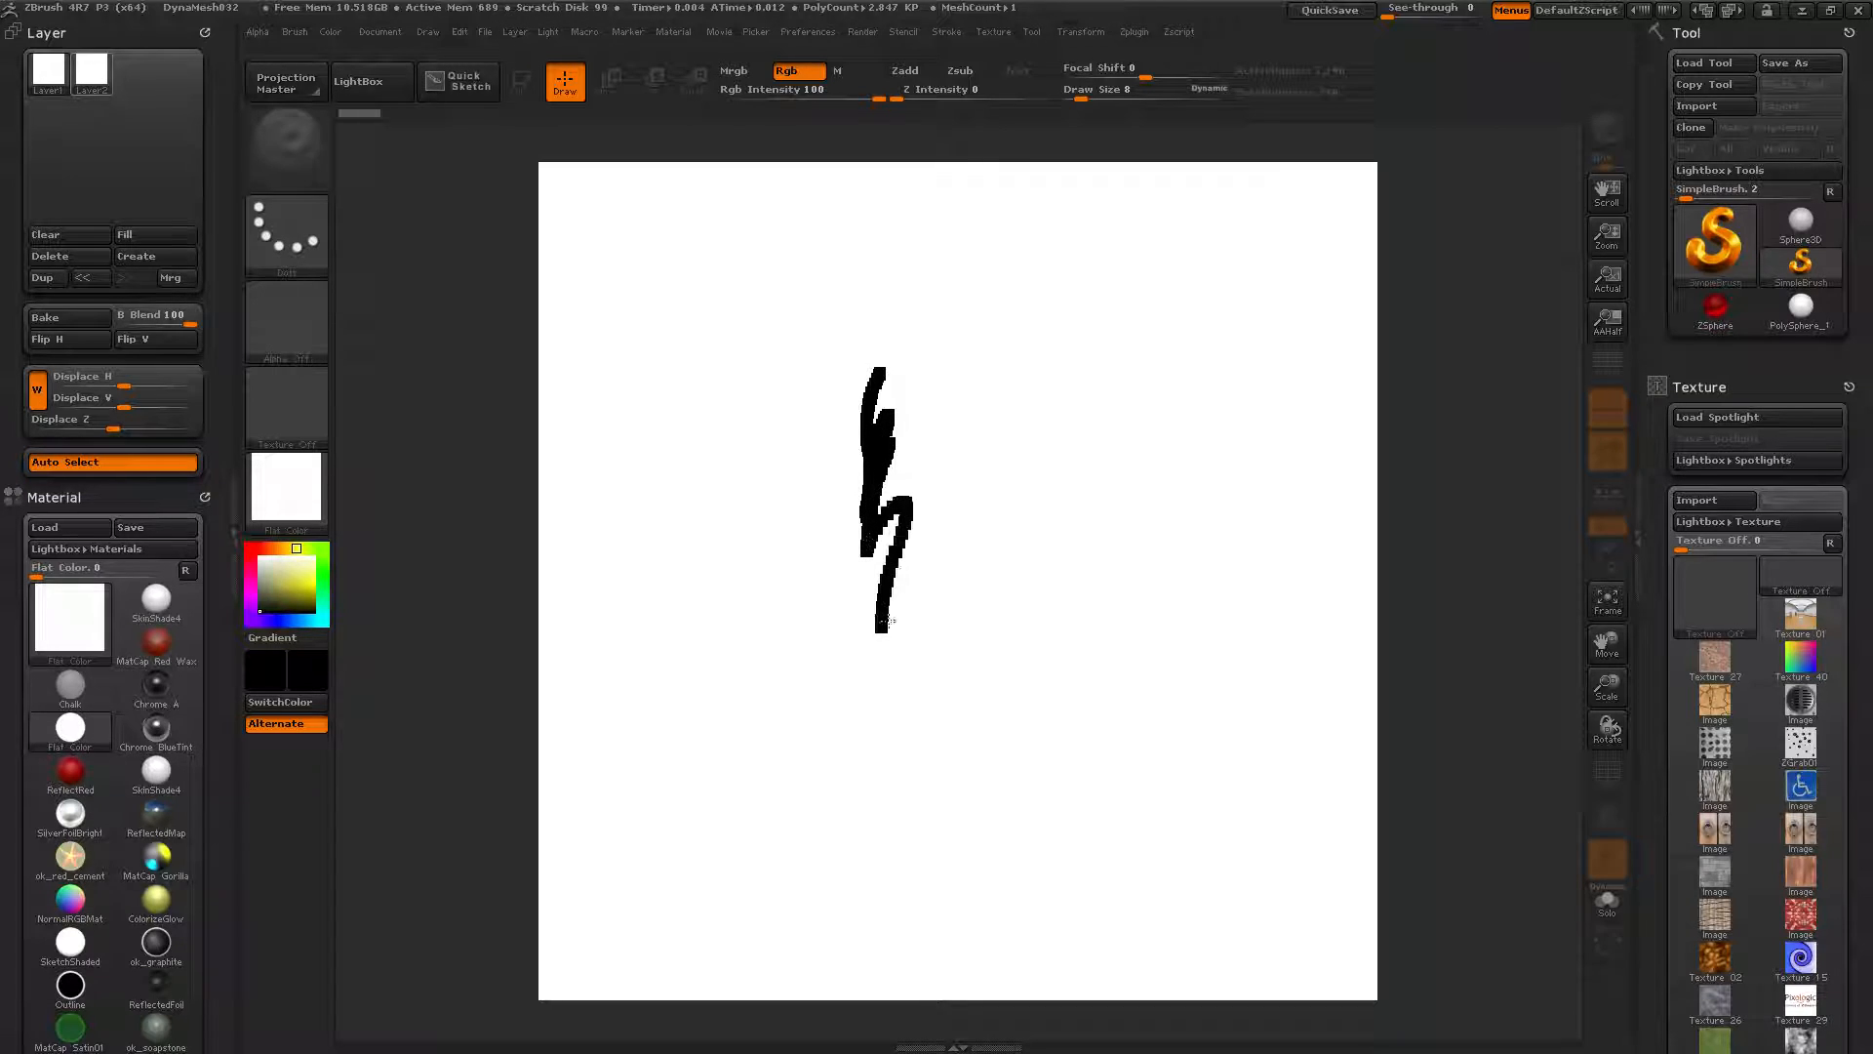
{"action": "key", "text": "ctrl+n"}
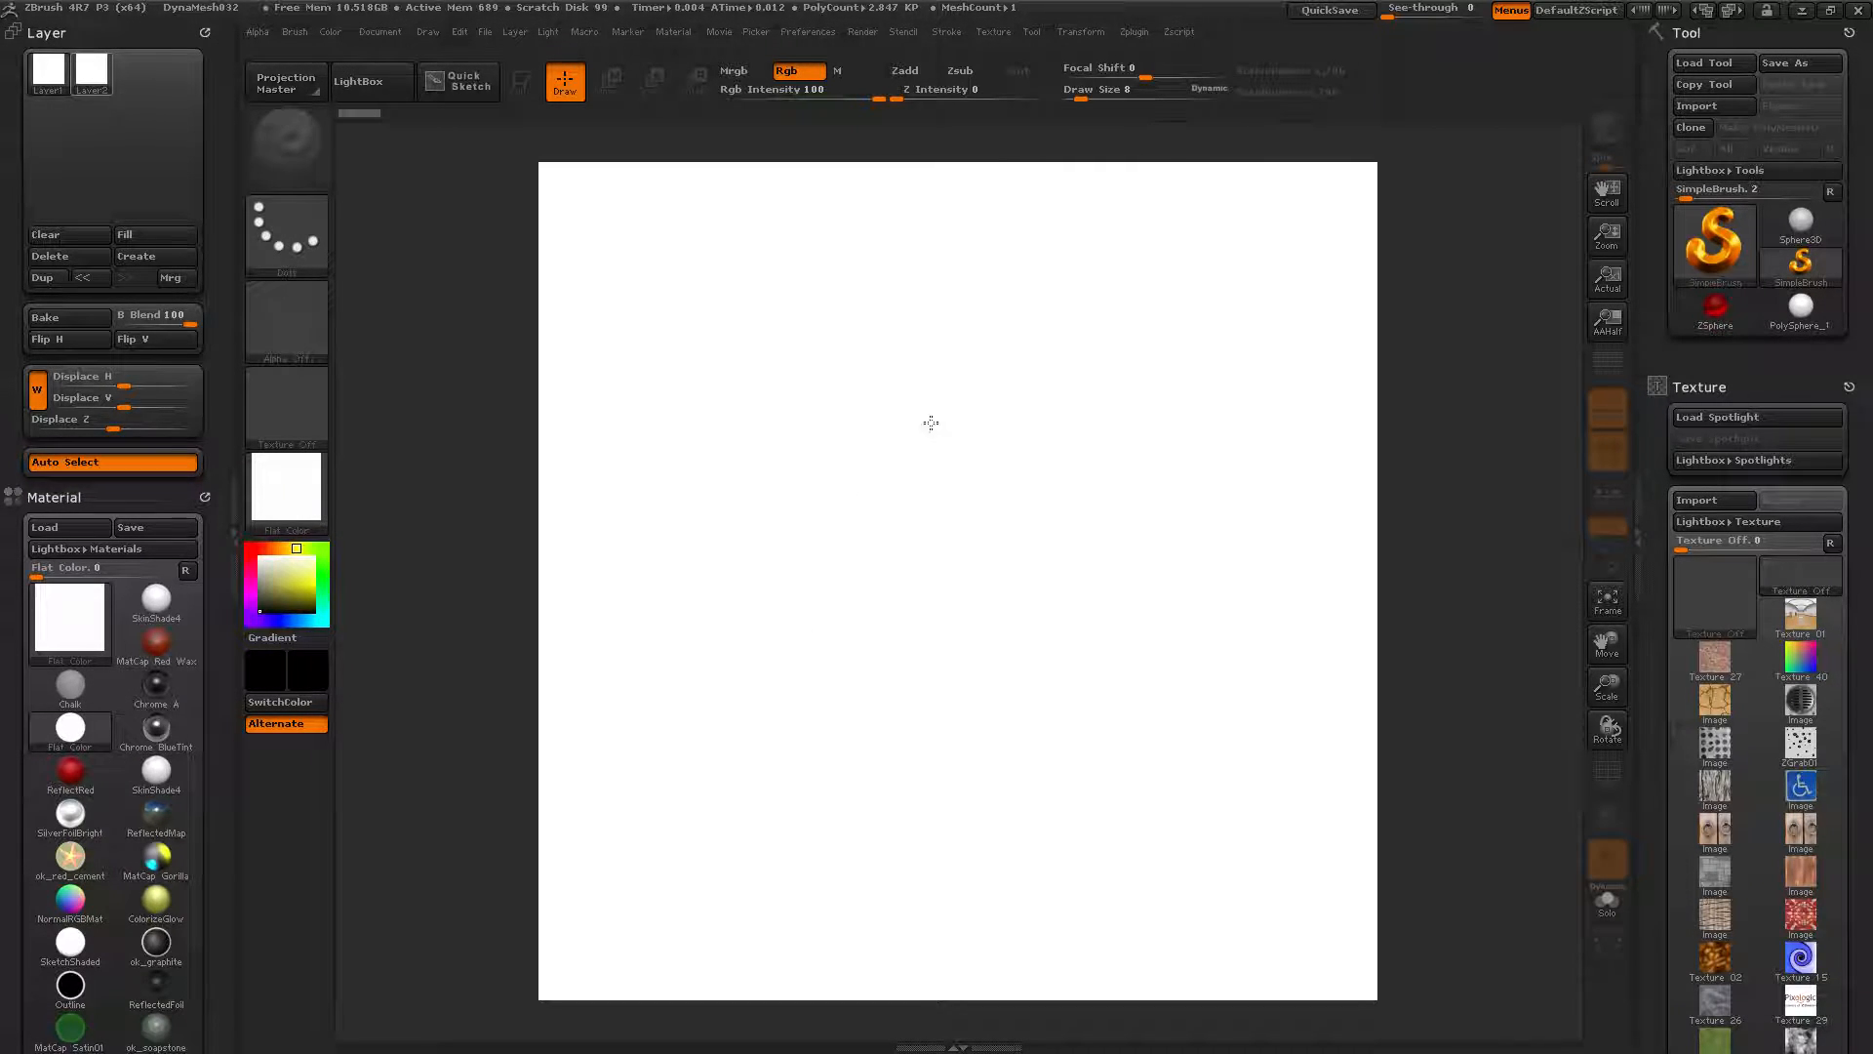
{"action": "mouse_move", "coordinate": [939, 454]}
{"action": "left_mouse_down"}
{"action": "mouse_move", "coordinate": [945, 427]}
{"action": "mouse_move", "coordinate": [942, 465]}
{"action": "mouse_move", "coordinate": [981, 515]}
{"action": "mouse_move", "coordinate": [1000, 509]}
{"action": "mouse_move", "coordinate": [945, 580]}
{"action": "mouse_move", "coordinate": [976, 600]}
{"action": "mouse_move", "coordinate": [965, 623]}
{"action": "mouse_move", "coordinate": [908, 630]}
{"action": "mouse_move", "coordinate": [859, 576]}
{"action": "mouse_move", "coordinate": [871, 605]}
{"action": "mouse_move", "coordinate": [820, 629]}
{"action": "mouse_move", "coordinate": [808, 687]}
{"action": "mouse_move", "coordinate": [817, 676]}
{"action": "mouse_move", "coordinate": [771, 664]}
{"action": "mouse_move", "coordinate": [771, 610]}
{"action": "mouse_move", "coordinate": [780, 644]}
{"action": "mouse_move", "coordinate": [734, 632]}
{"action": "mouse_move", "coordinate": [751, 673]}
{"action": "mouse_move", "coordinate": [766, 635]}
{"action": "mouse_move", "coordinate": [845, 593]}
{"action": "mouse_move", "coordinate": [857, 554]}
{"action": "mouse_move", "coordinate": [727, 496]}
{"action": "mouse_move", "coordinate": [678, 522]}
{"action": "mouse_move", "coordinate": [722, 534]}
{"action": "mouse_move", "coordinate": [668, 546]}
{"action": "mouse_move", "coordinate": [682, 500]}
{"action": "mouse_move", "coordinate": [649, 451]}
{"action": "mouse_move", "coordinate": [691, 439]}
{"action": "mouse_move", "coordinate": [682, 471]}
{"action": "mouse_move", "coordinate": [724, 457]}
{"action": "mouse_move", "coordinate": [731, 490]}
{"action": "mouse_move", "coordinate": [785, 488]}
{"action": "mouse_move", "coordinate": [777, 414]}
{"action": "mouse_move", "coordinate": [810, 493]}
{"action": "mouse_move", "coordinate": [839, 464]}
{"action": "mouse_move", "coordinate": [834, 508]}
{"action": "mouse_move", "coordinate": [880, 421]}
{"action": "mouse_move", "coordinate": [859, 395]}
{"action": "mouse_move", "coordinate": [852, 460]}
{"action": "mouse_move", "coordinate": [848, 430]}
{"action": "mouse_move", "coordinate": [831, 454]}
{"action": "mouse_move", "coordinate": [924, 471]}
{"action": "mouse_move", "coordinate": [847, 509]}
{"action": "mouse_move", "coordinate": [921, 517]}
{"action": "mouse_move", "coordinate": [898, 575]}
{"action": "mouse_move", "coordinate": [810, 517]}
{"action": "left_mouse_up"}
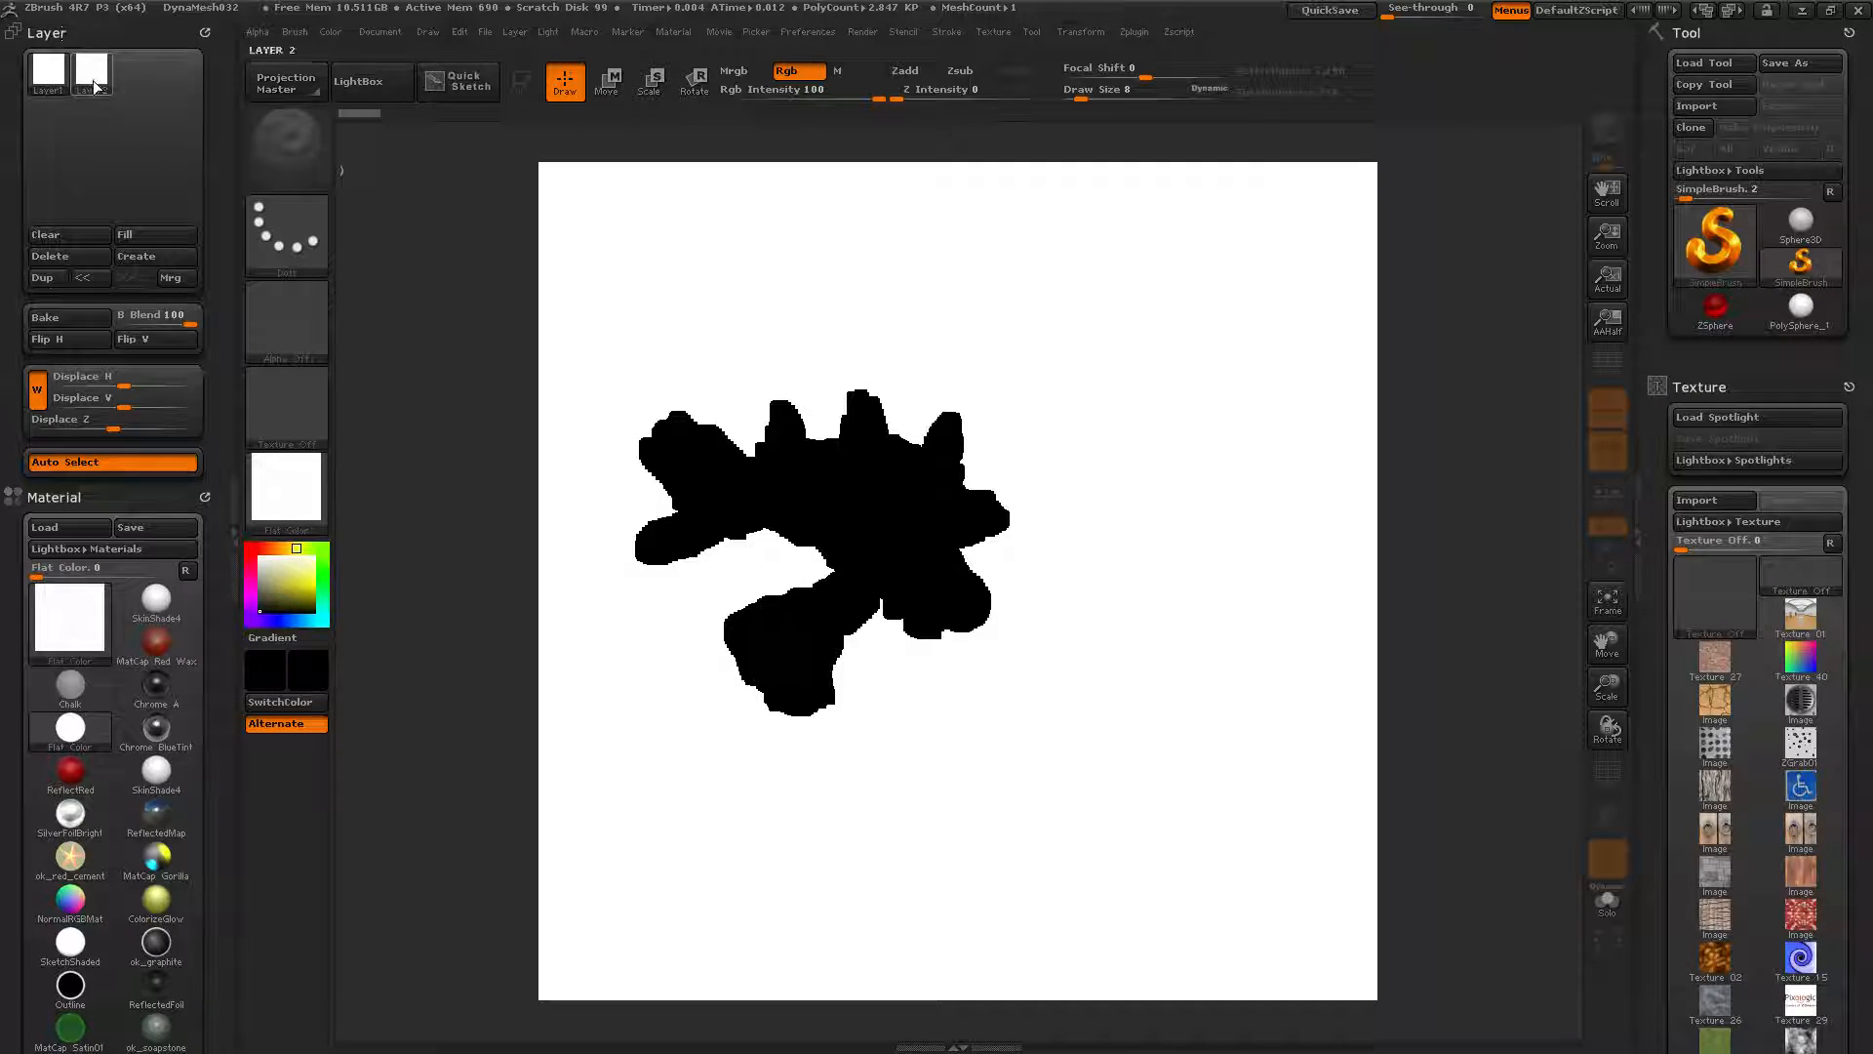
Compare the blank white Layer 1 with the black-painted Layer 2 by switching between them, ending on Layer 1
{"action": "mouse_move", "coordinate": [92, 80]}
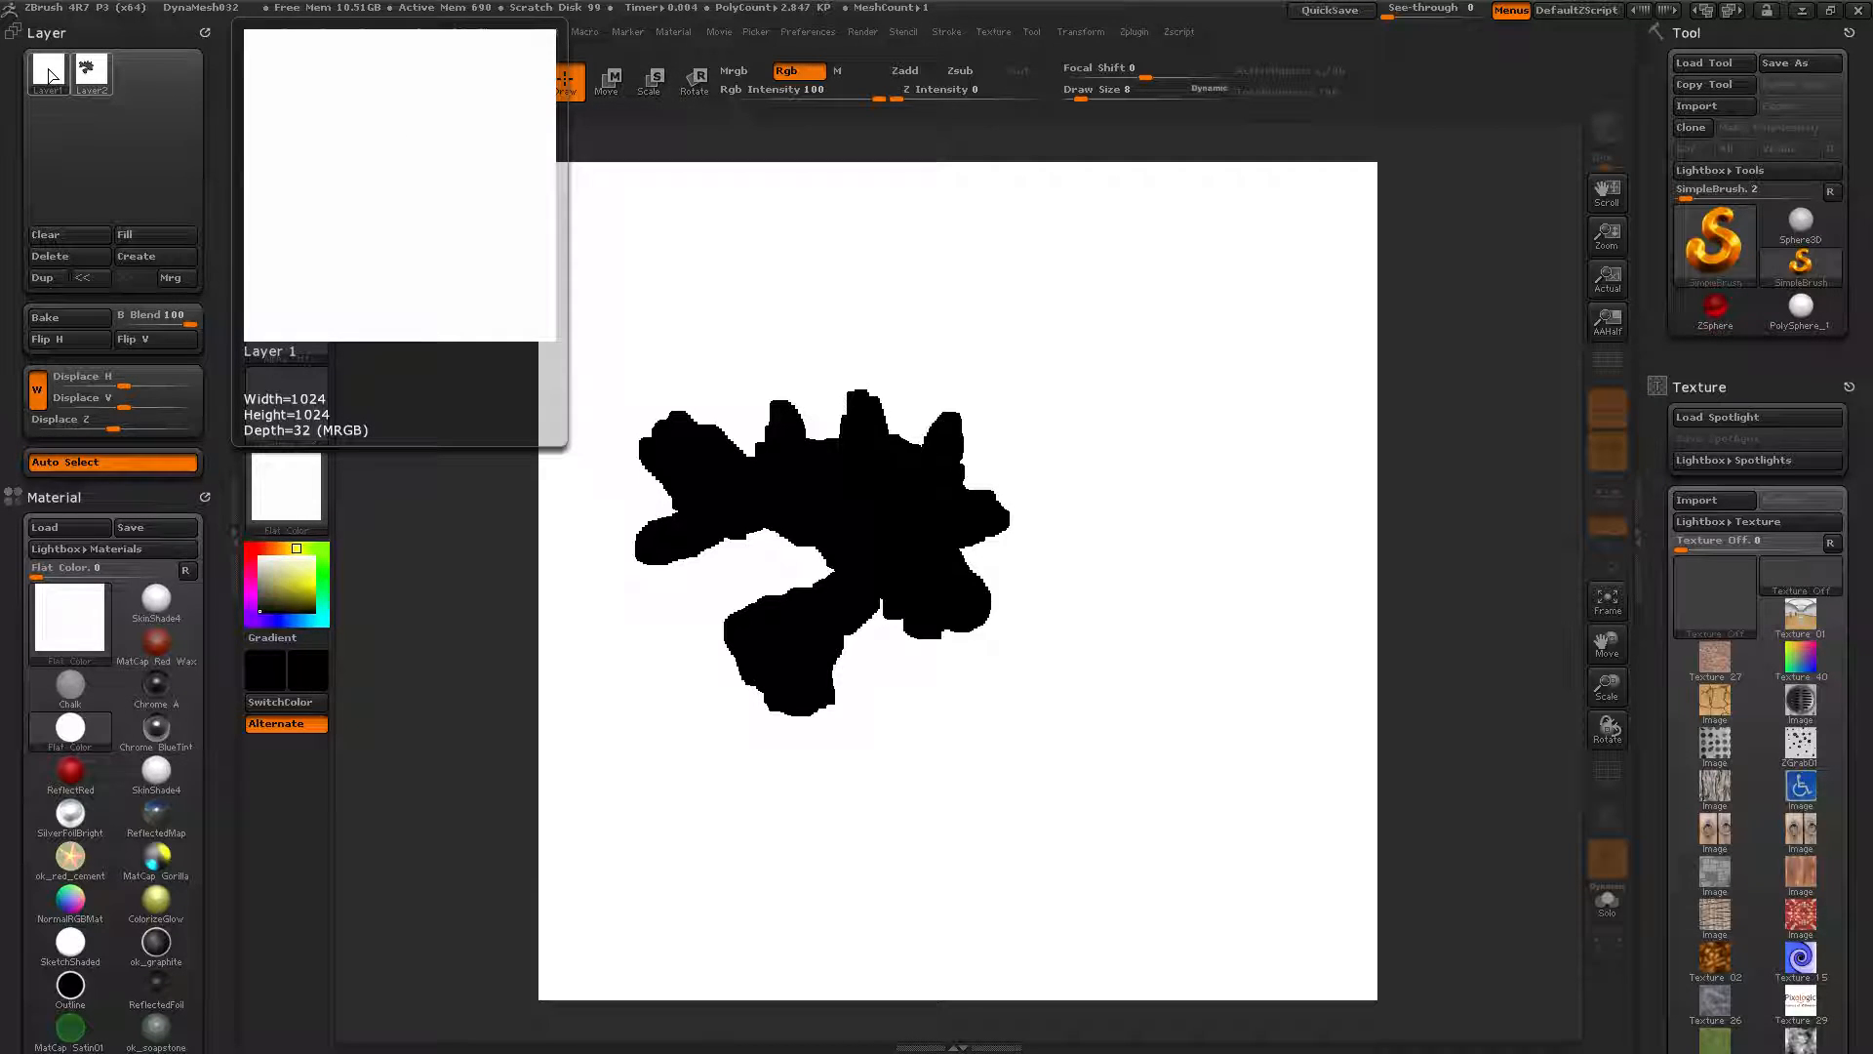
{"action": "left_click", "coordinate": [52, 75]}
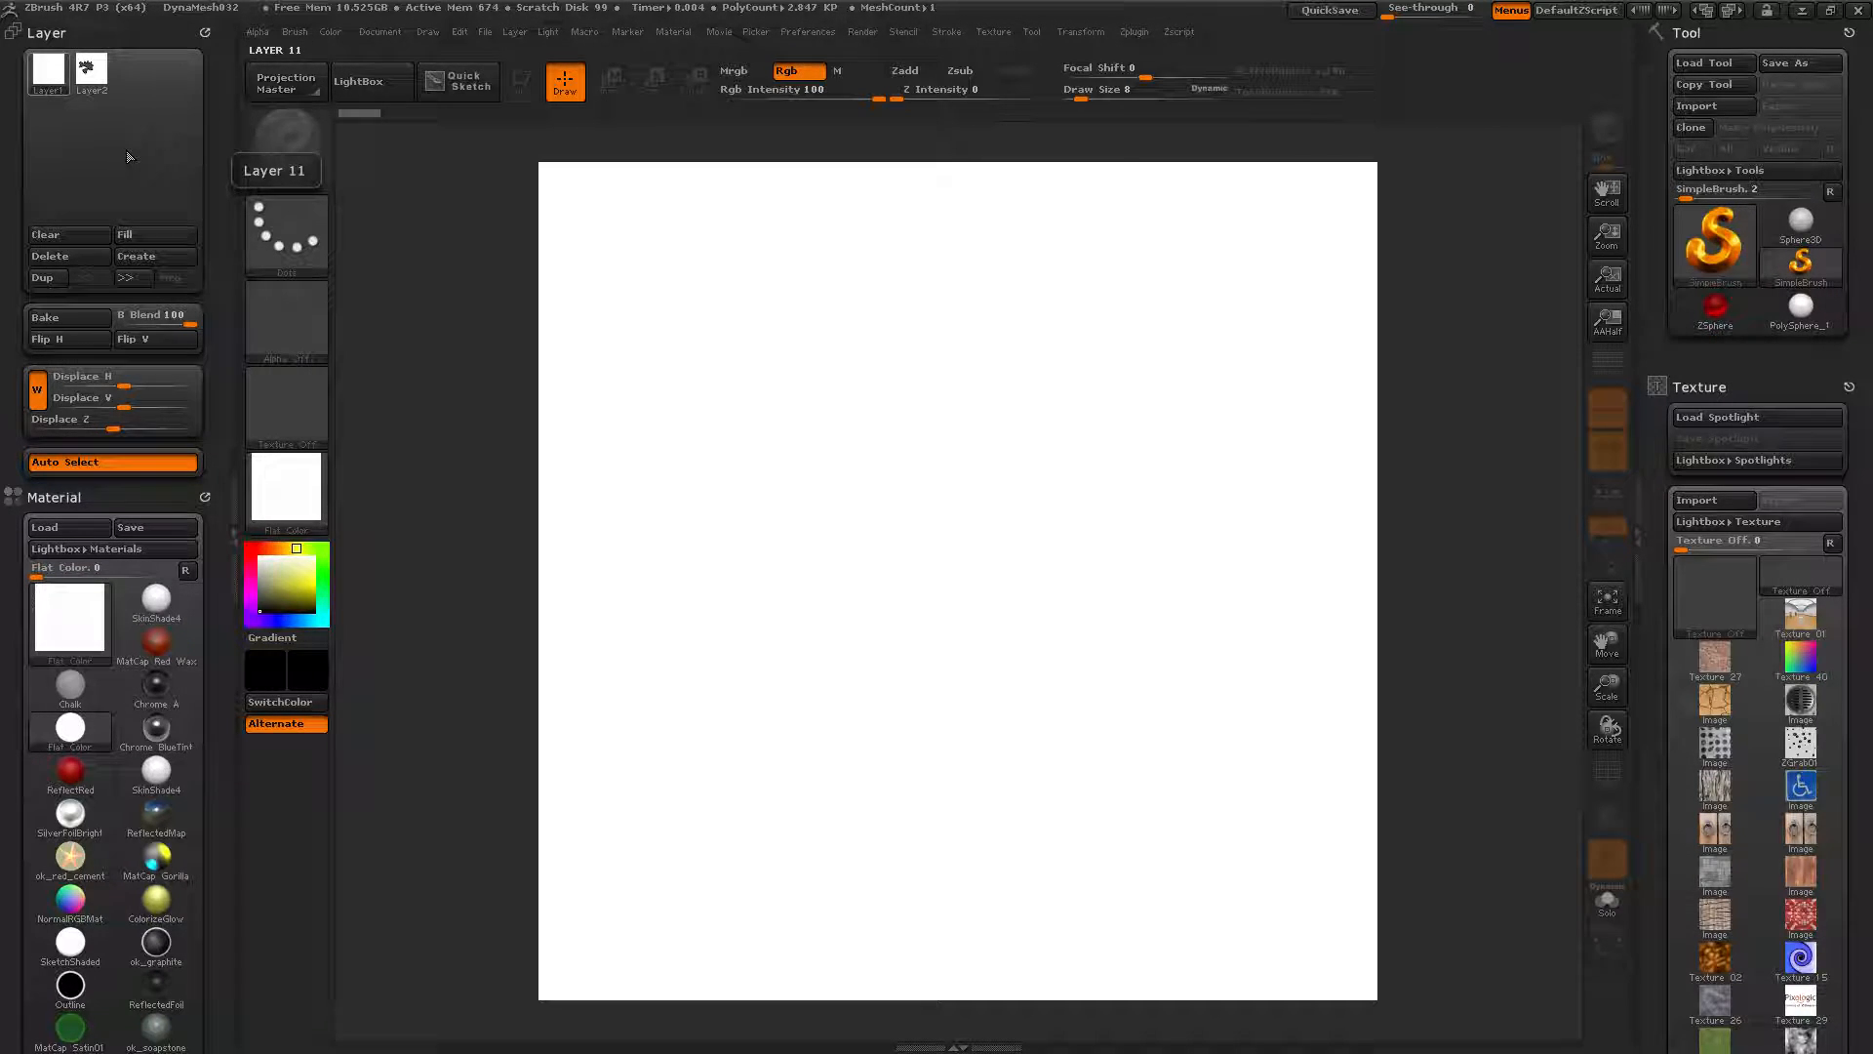
{"action": "mouse_move", "coordinate": [97, 82]}
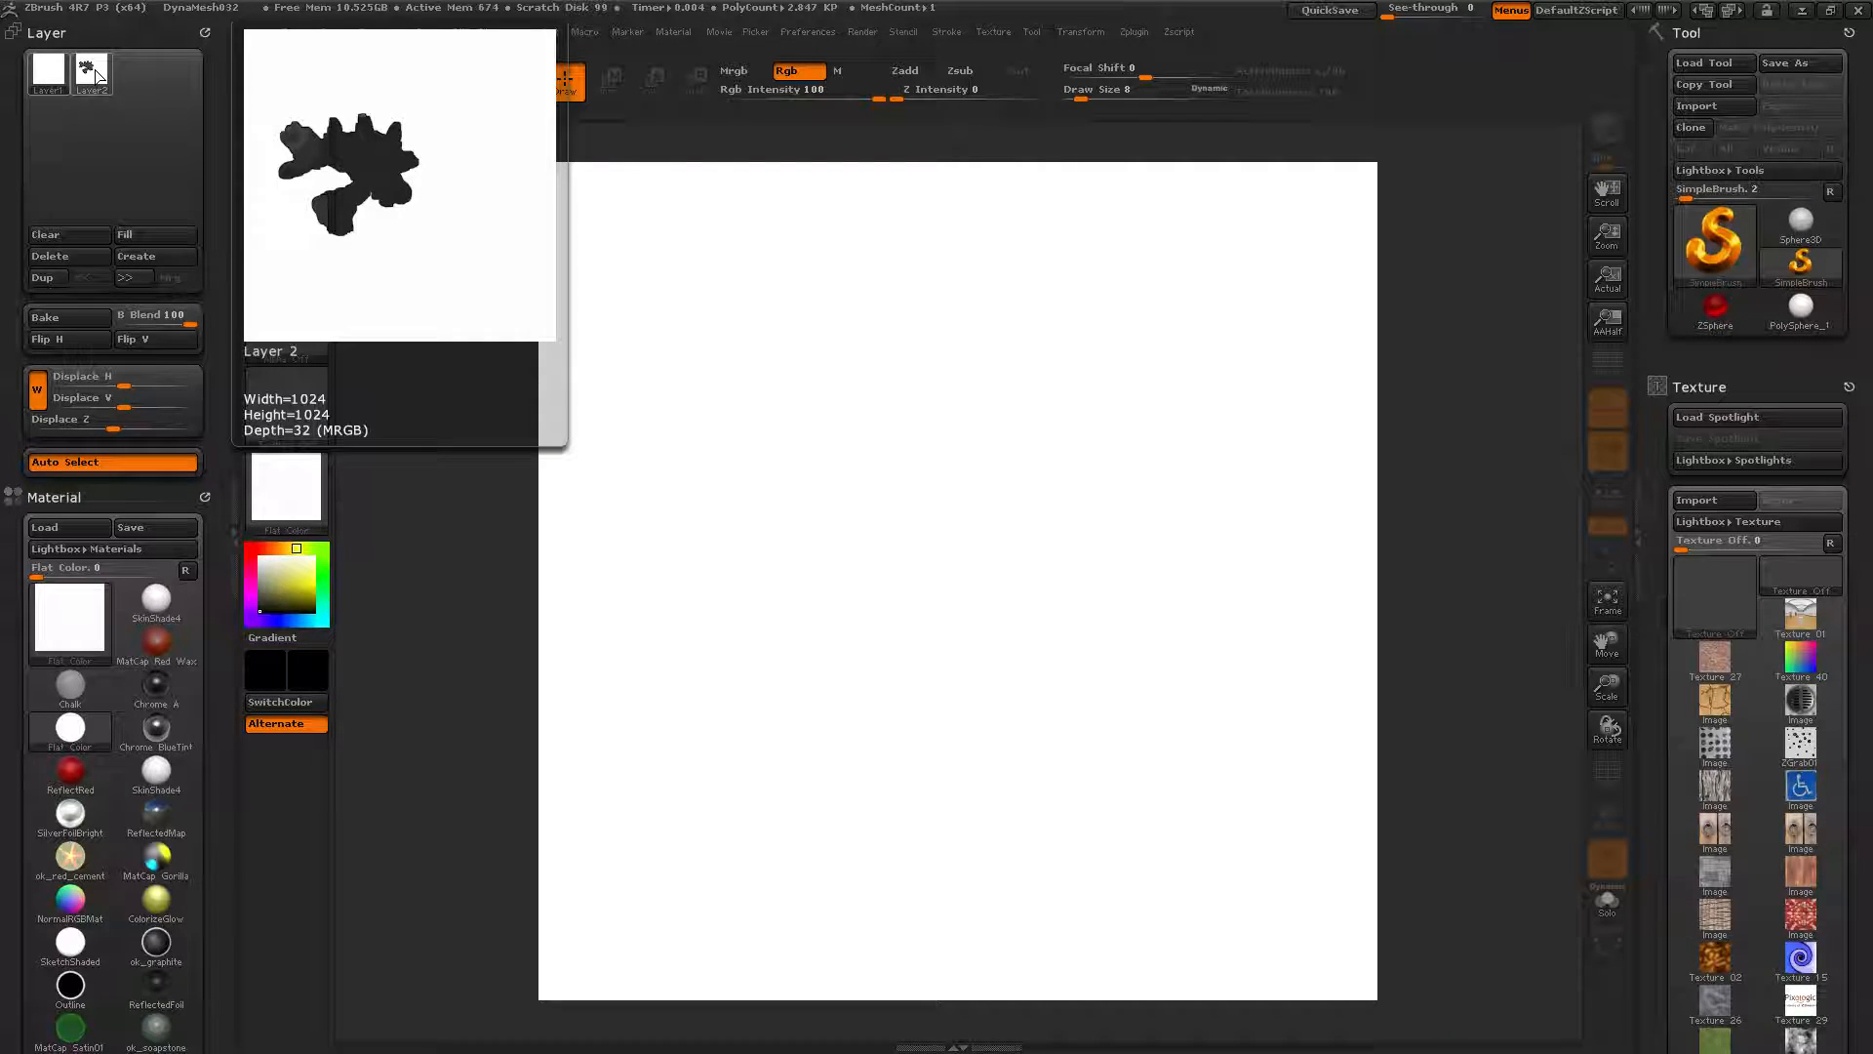
{"action": "left_click", "coordinate": [88, 71]}
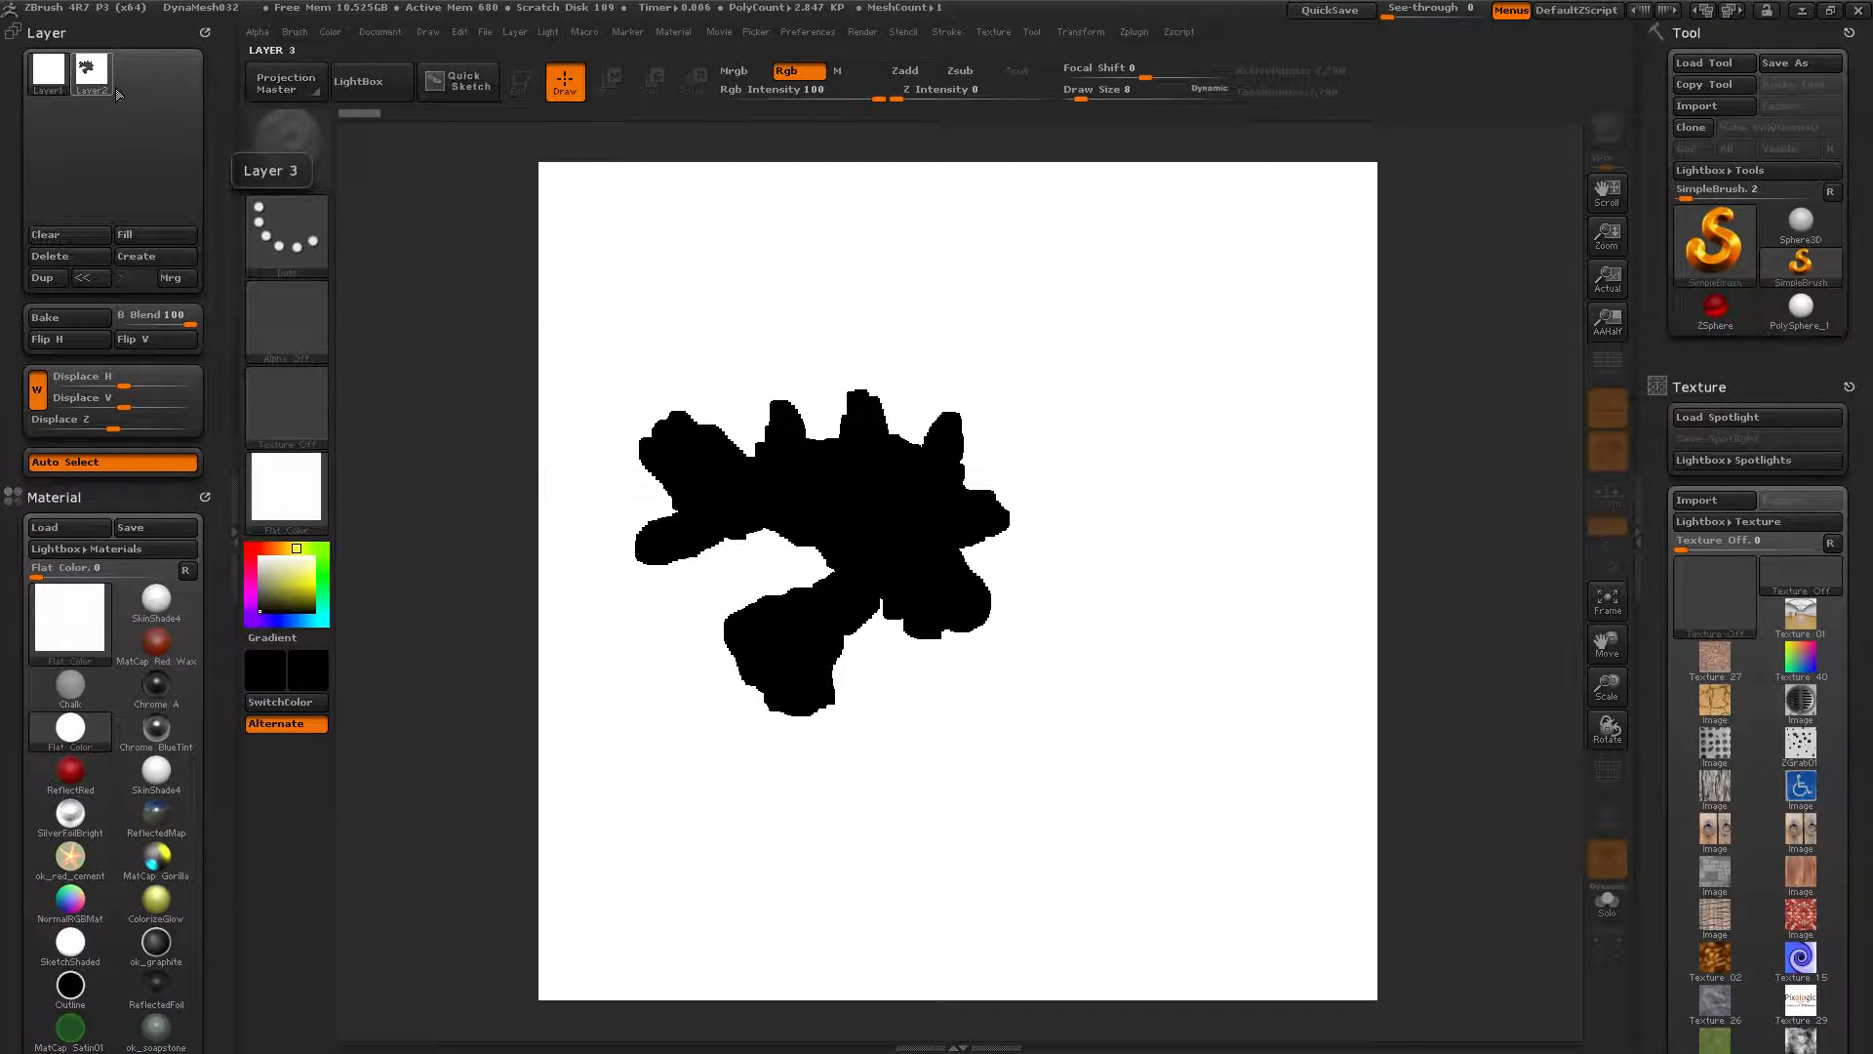
{"action": "left_click", "coordinate": [53, 74]}
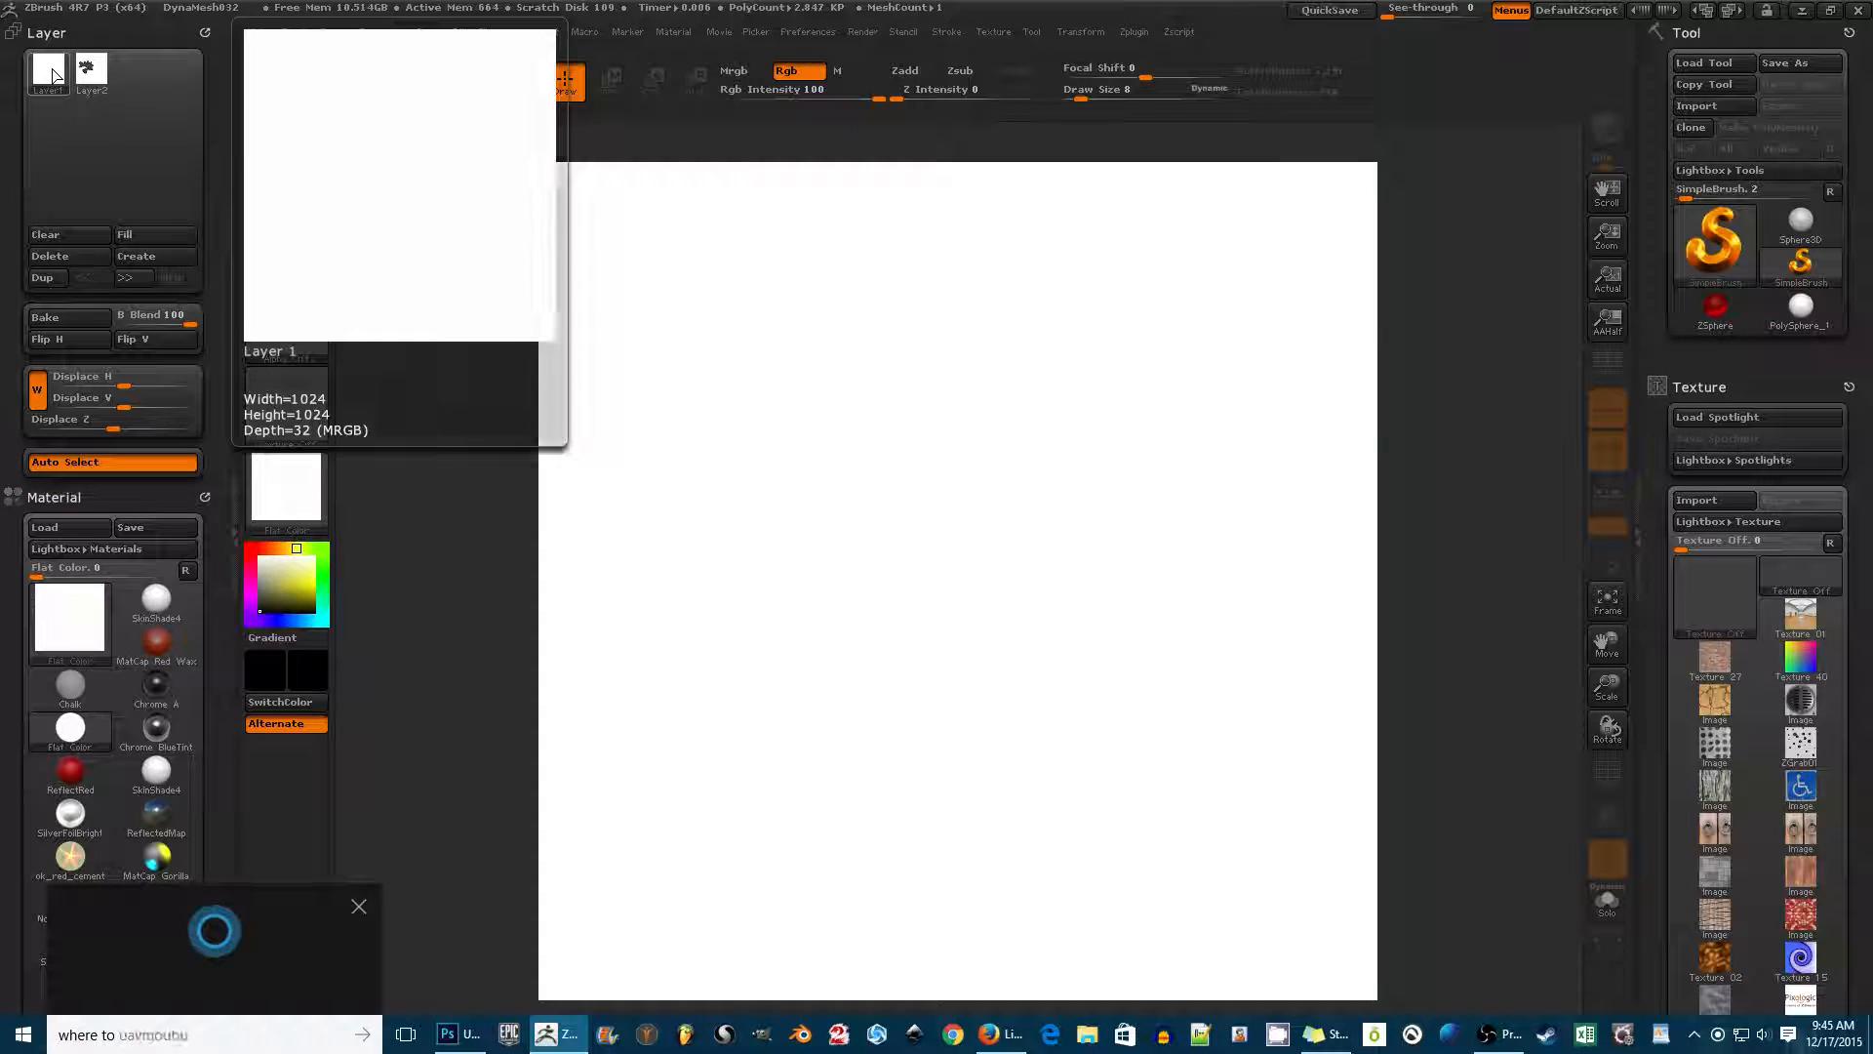
{"action": "left_click", "coordinate": [357, 903]}
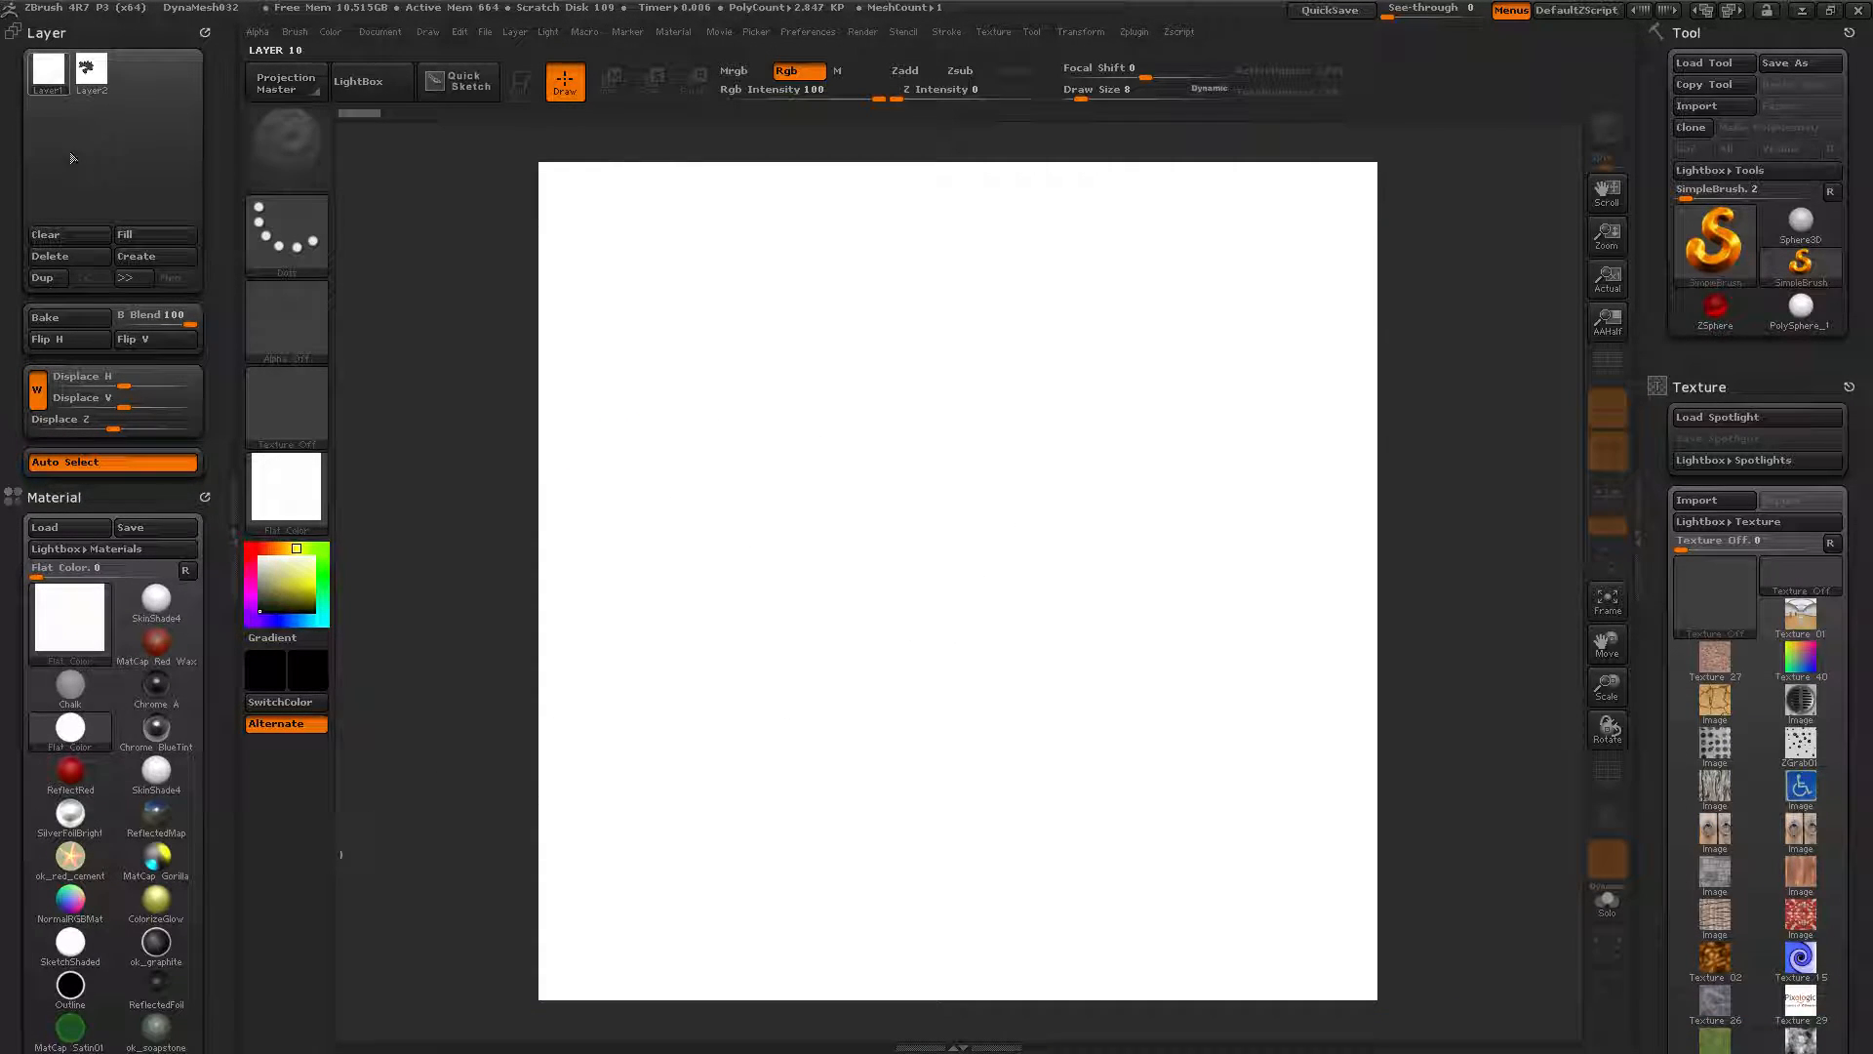
{"action": "left_click", "coordinate": [86, 71]}
{"action": "left_click", "coordinate": [54, 73]}
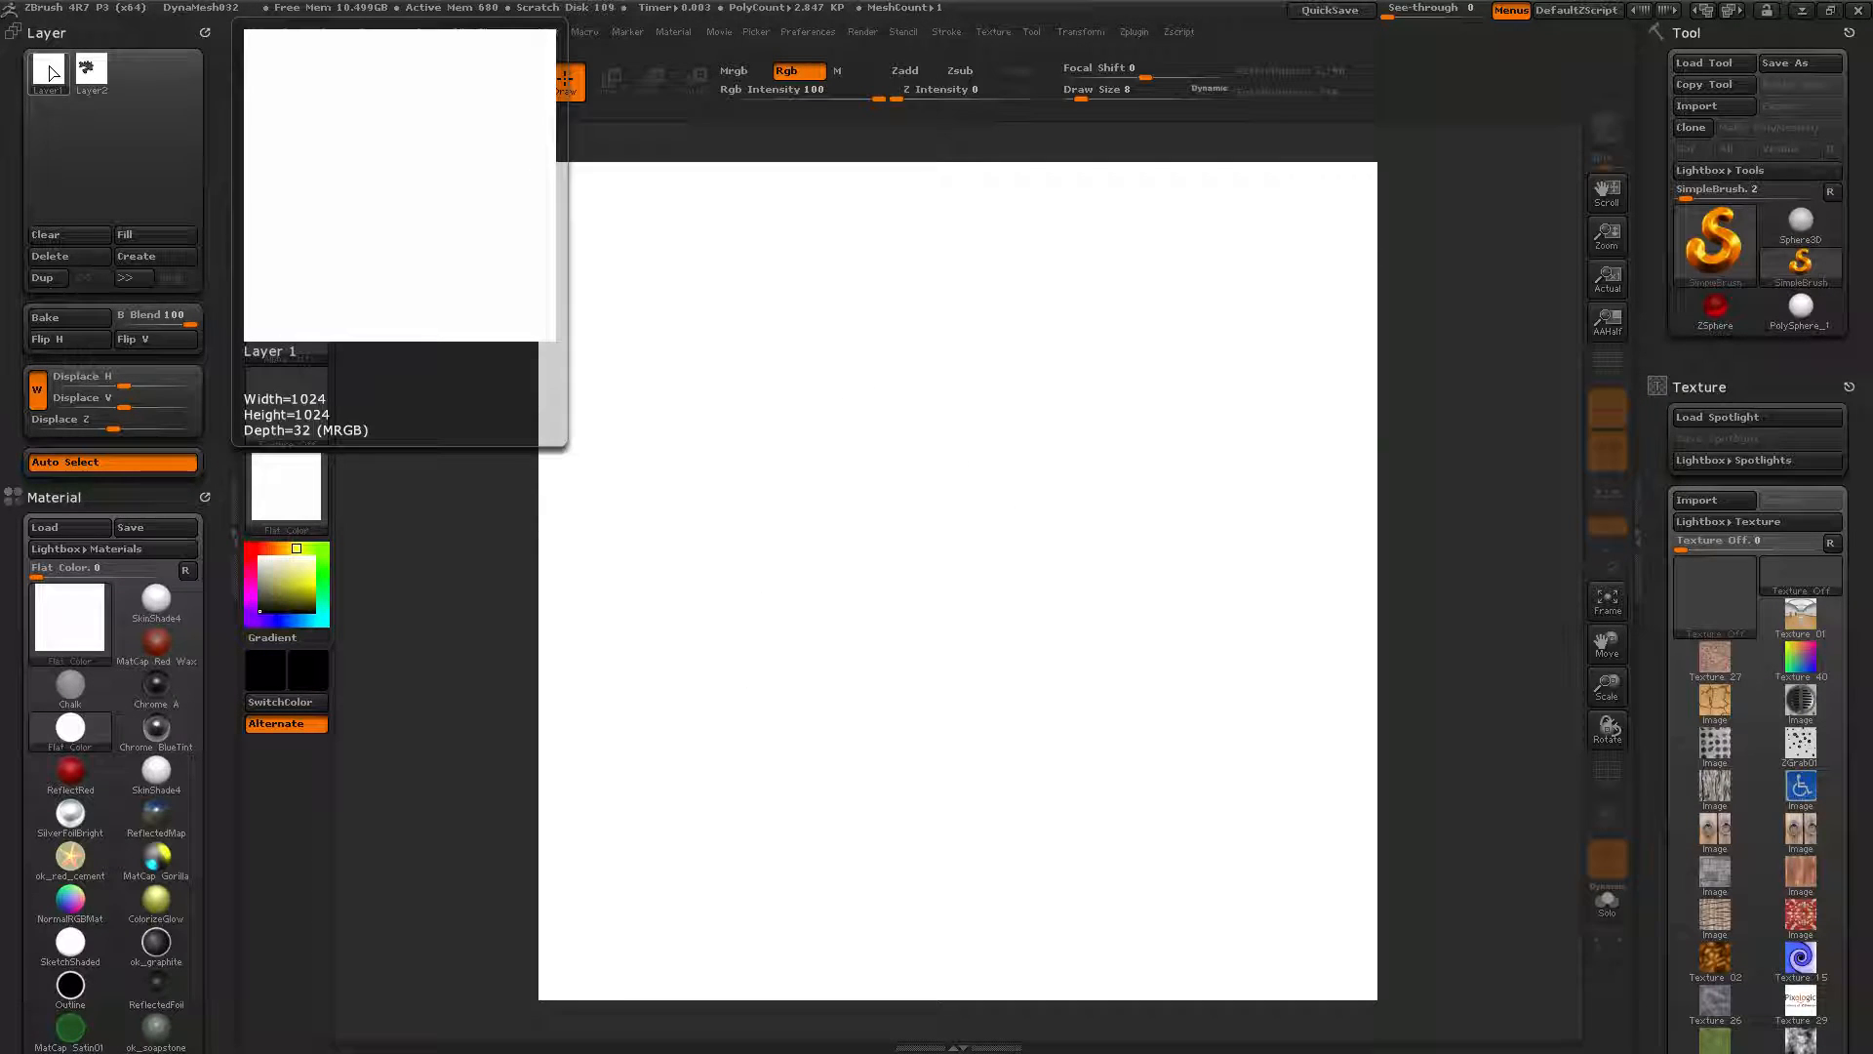
Check the layer's bake blend amount, keep it at 100, and switch the brush's colour mode to Mrgb
{"action": "left_click_drag", "start_coordinate": [185, 318], "coordinate": [163, 317]}
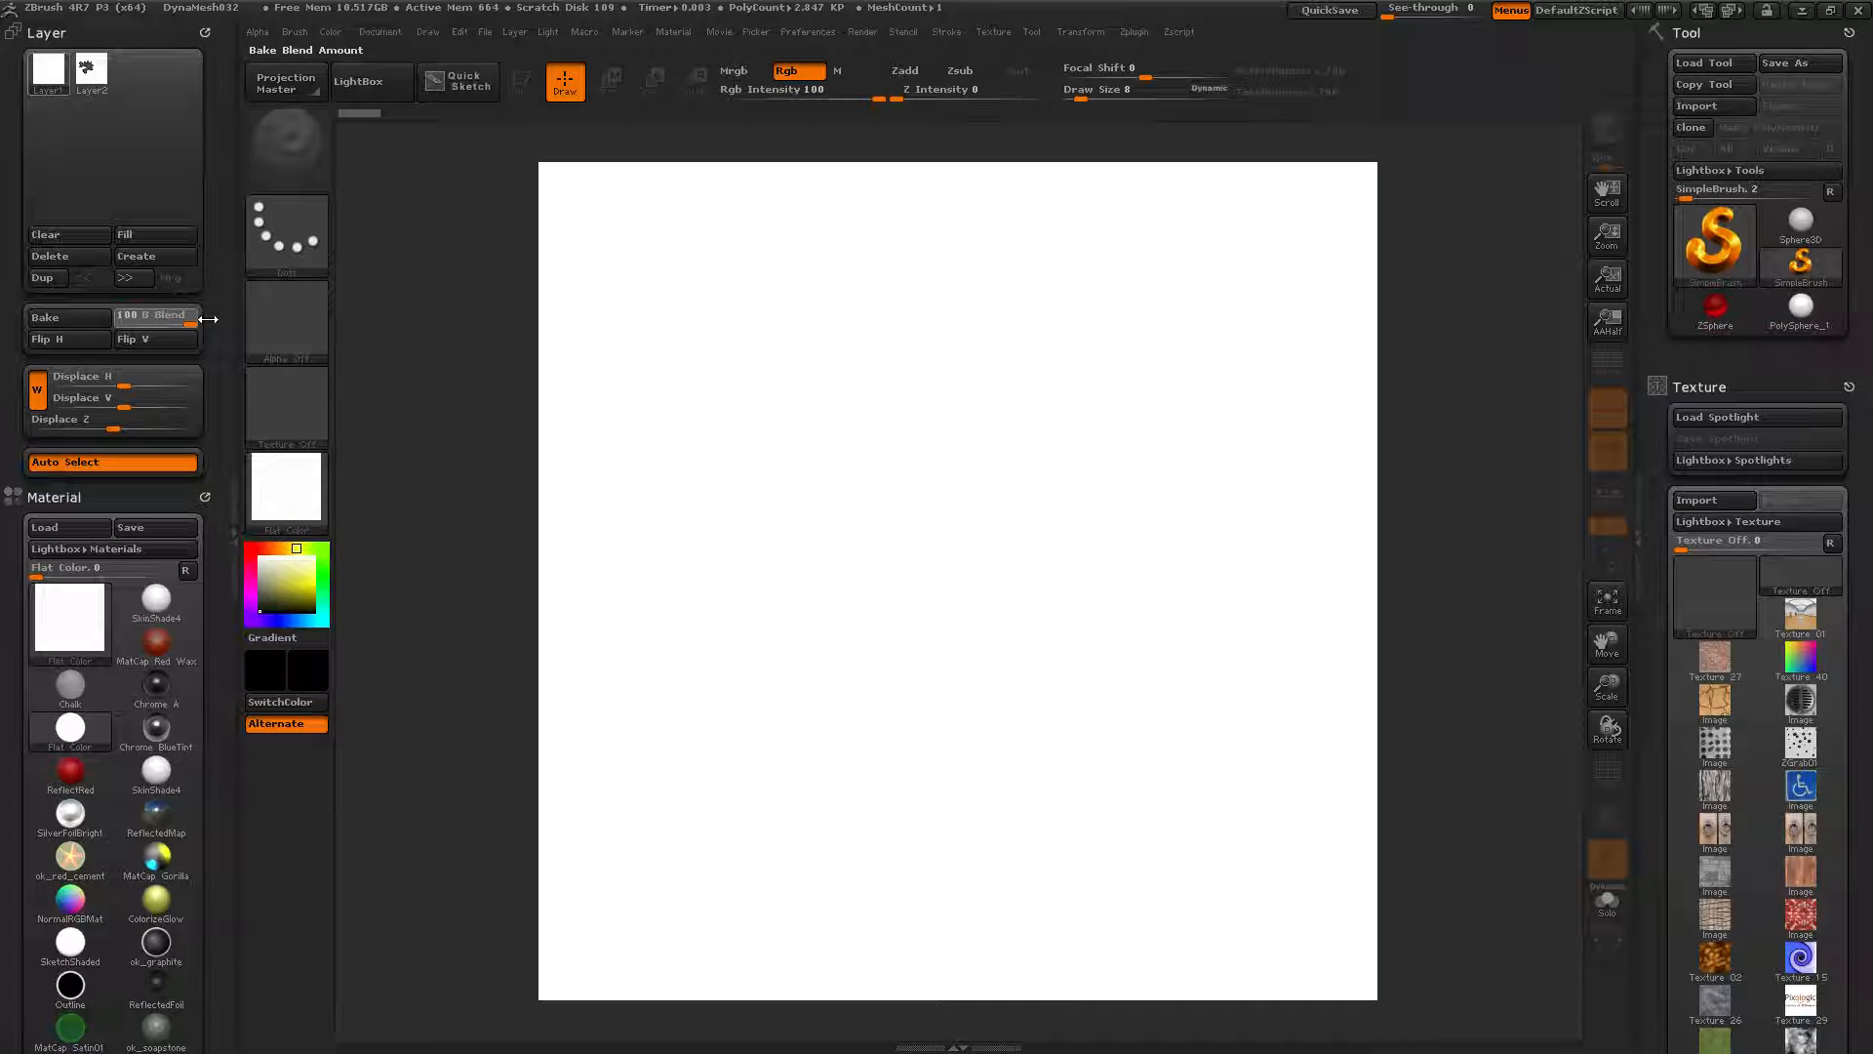
{"action": "left_click", "coordinate": [156, 317]}
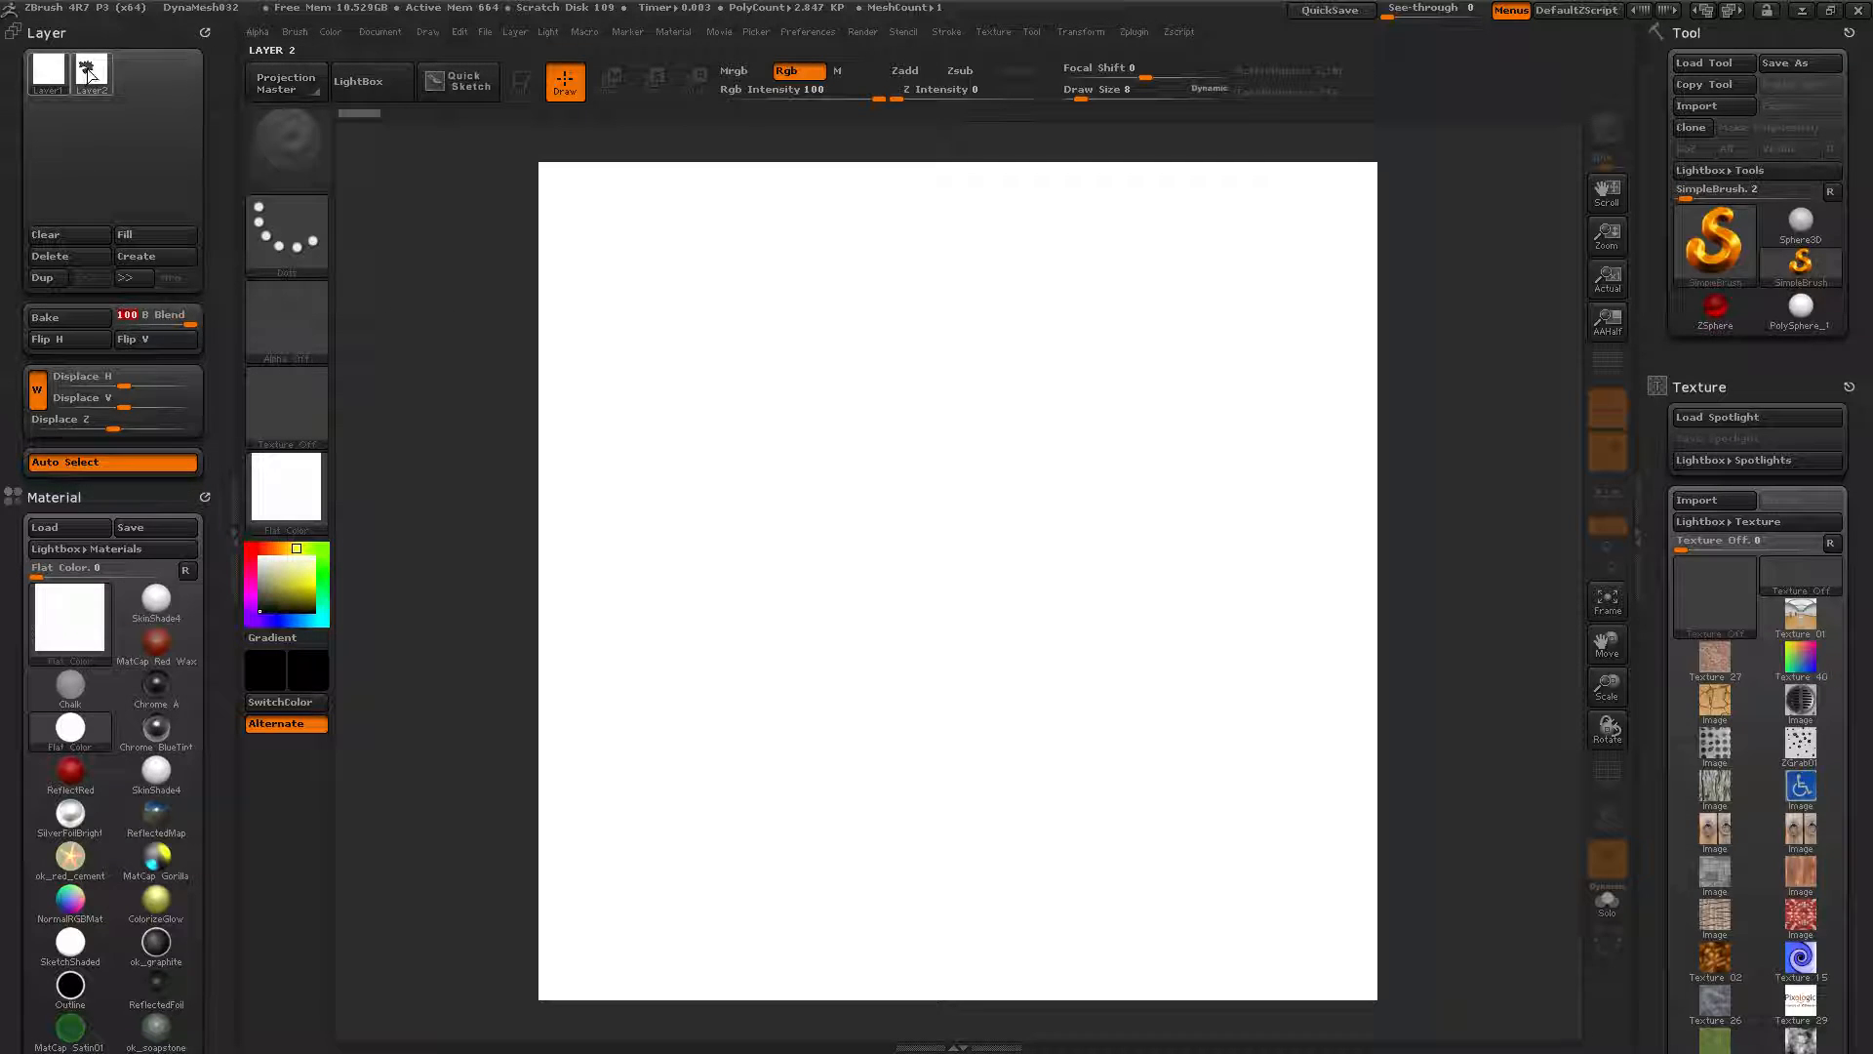
{"action": "mouse_move", "coordinate": [90, 71]}
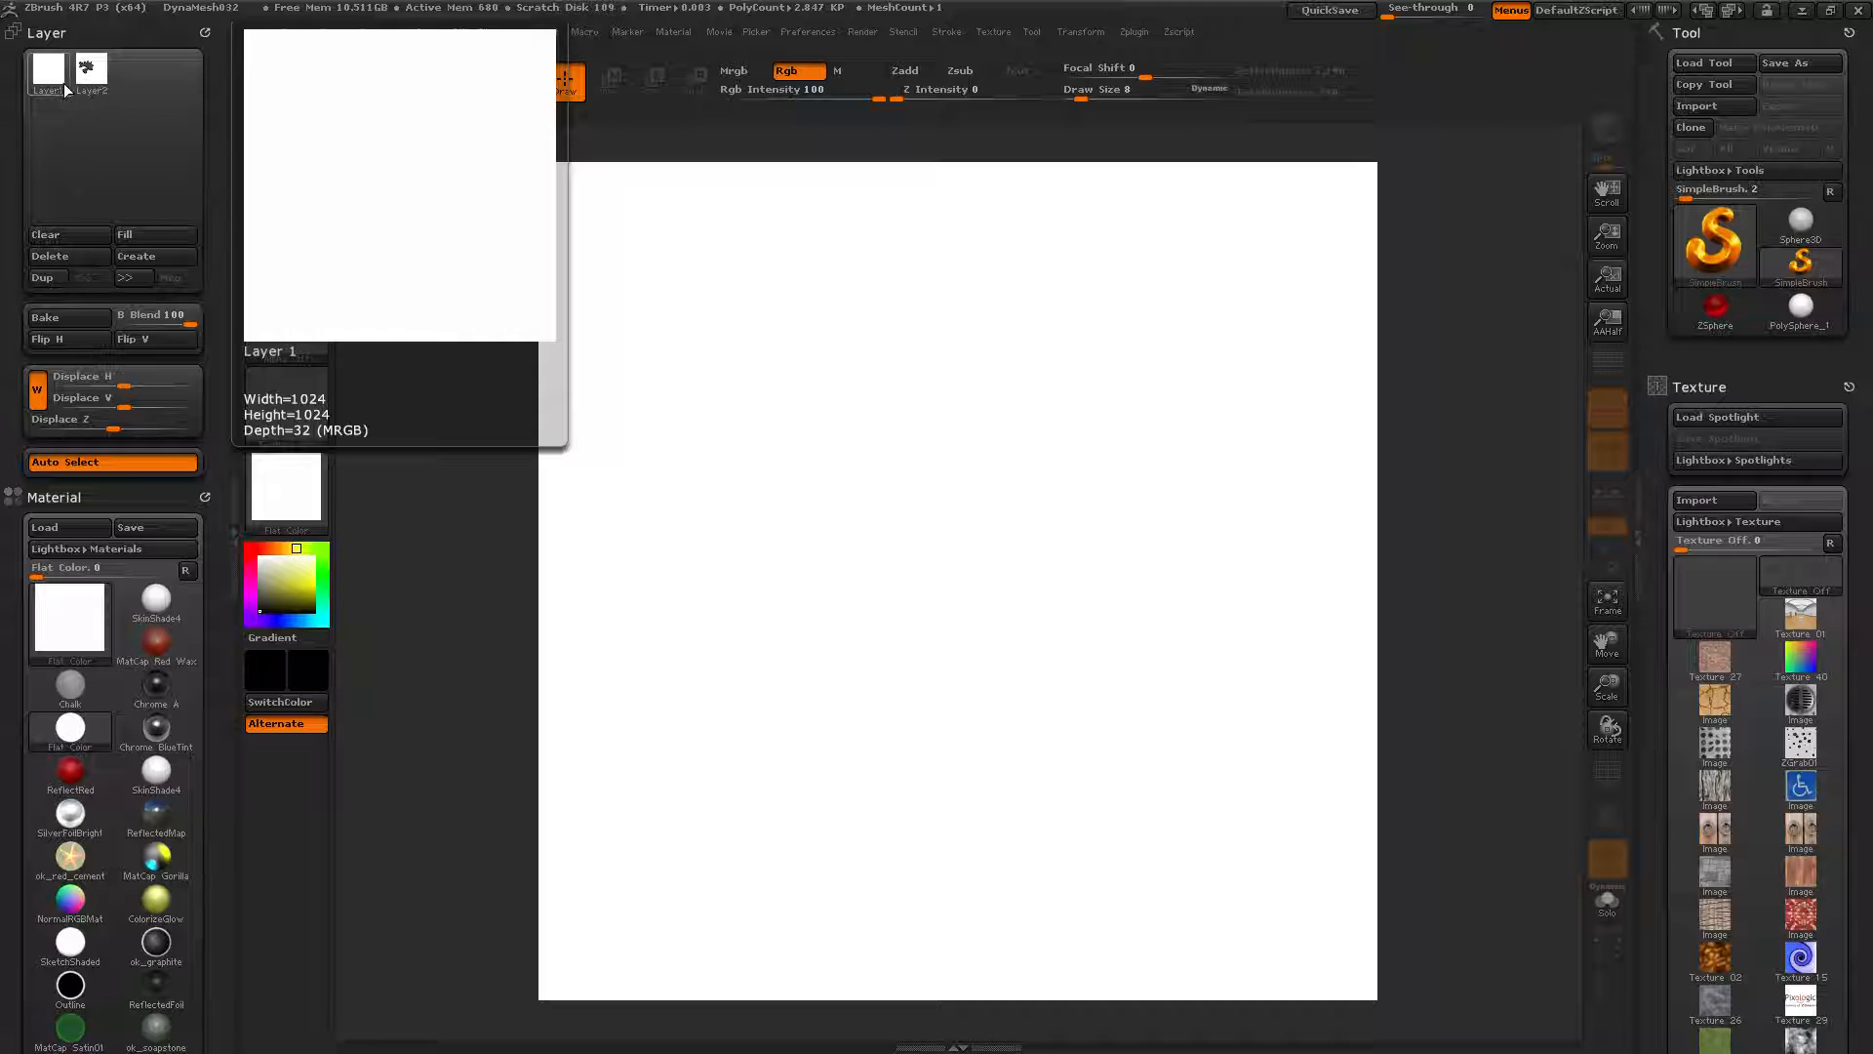
{"action": "left_click", "coordinate": [744, 72]}
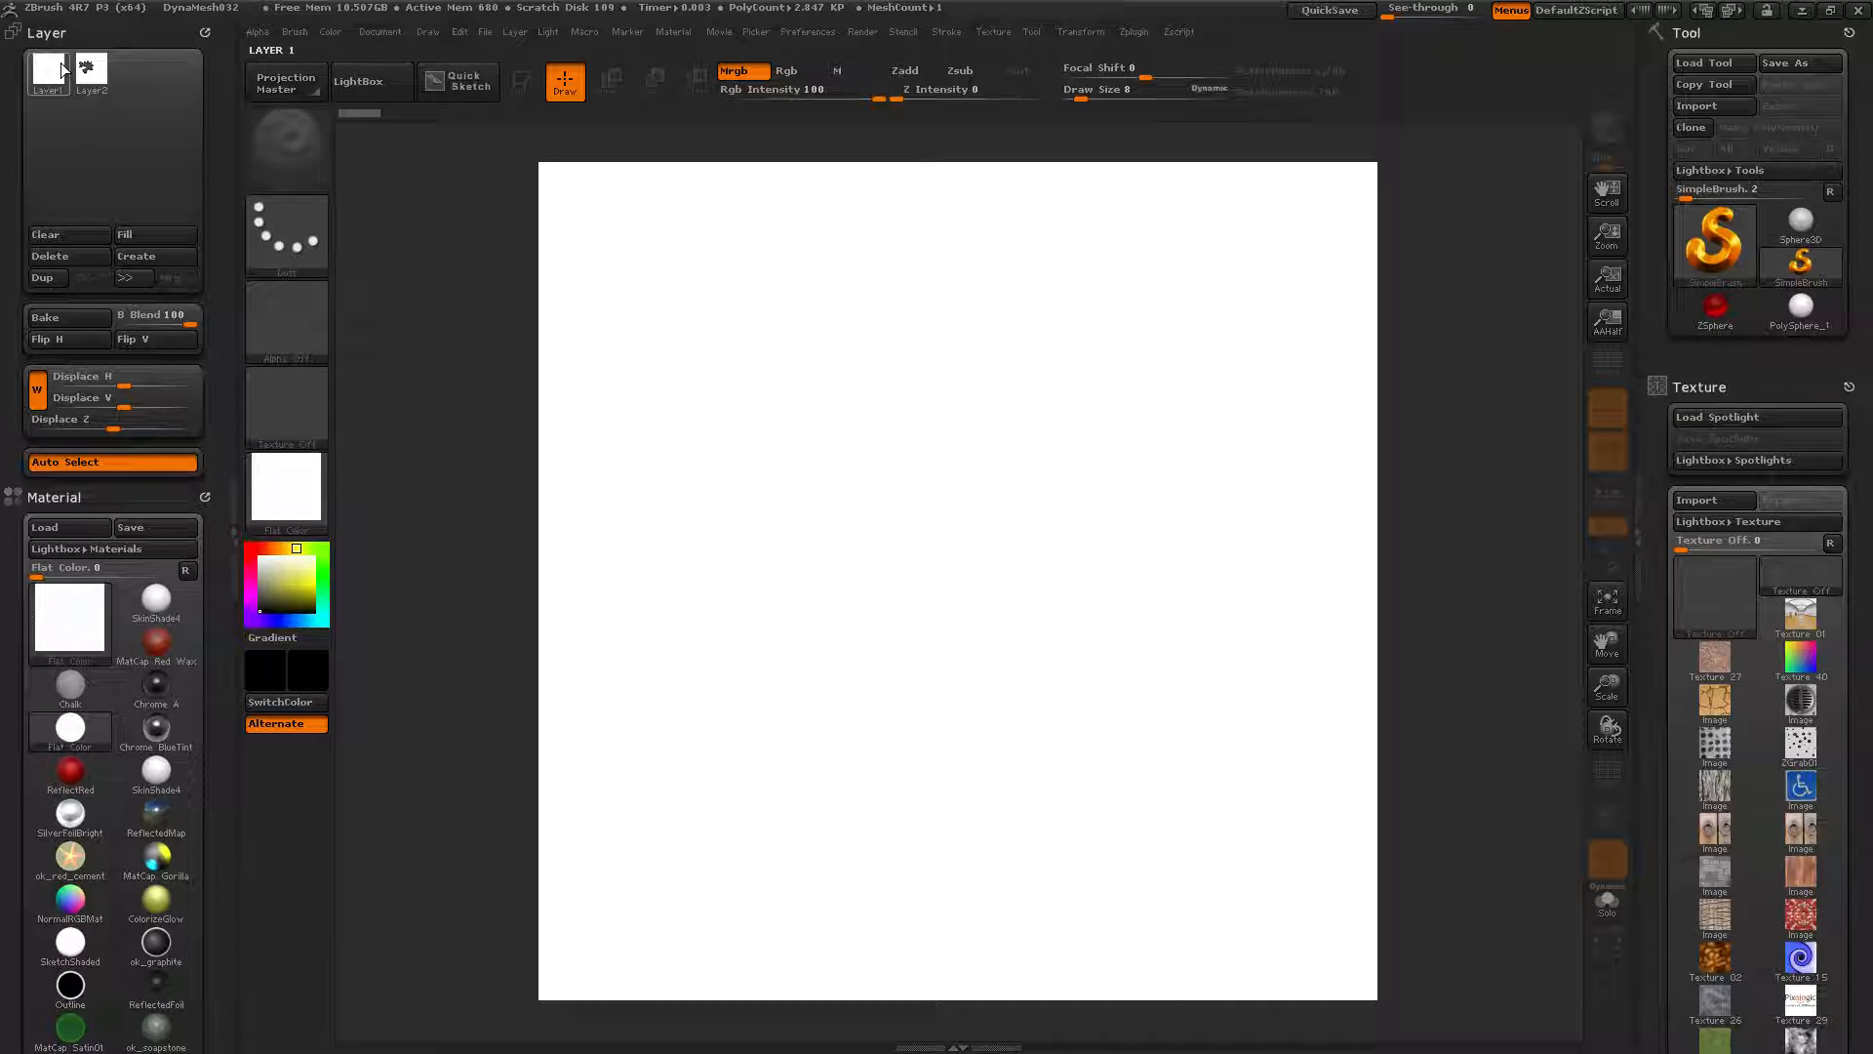
Enable Zadd for the brush and set the current material to BasicMaterial
{"action": "left_click", "coordinate": [905, 70]}
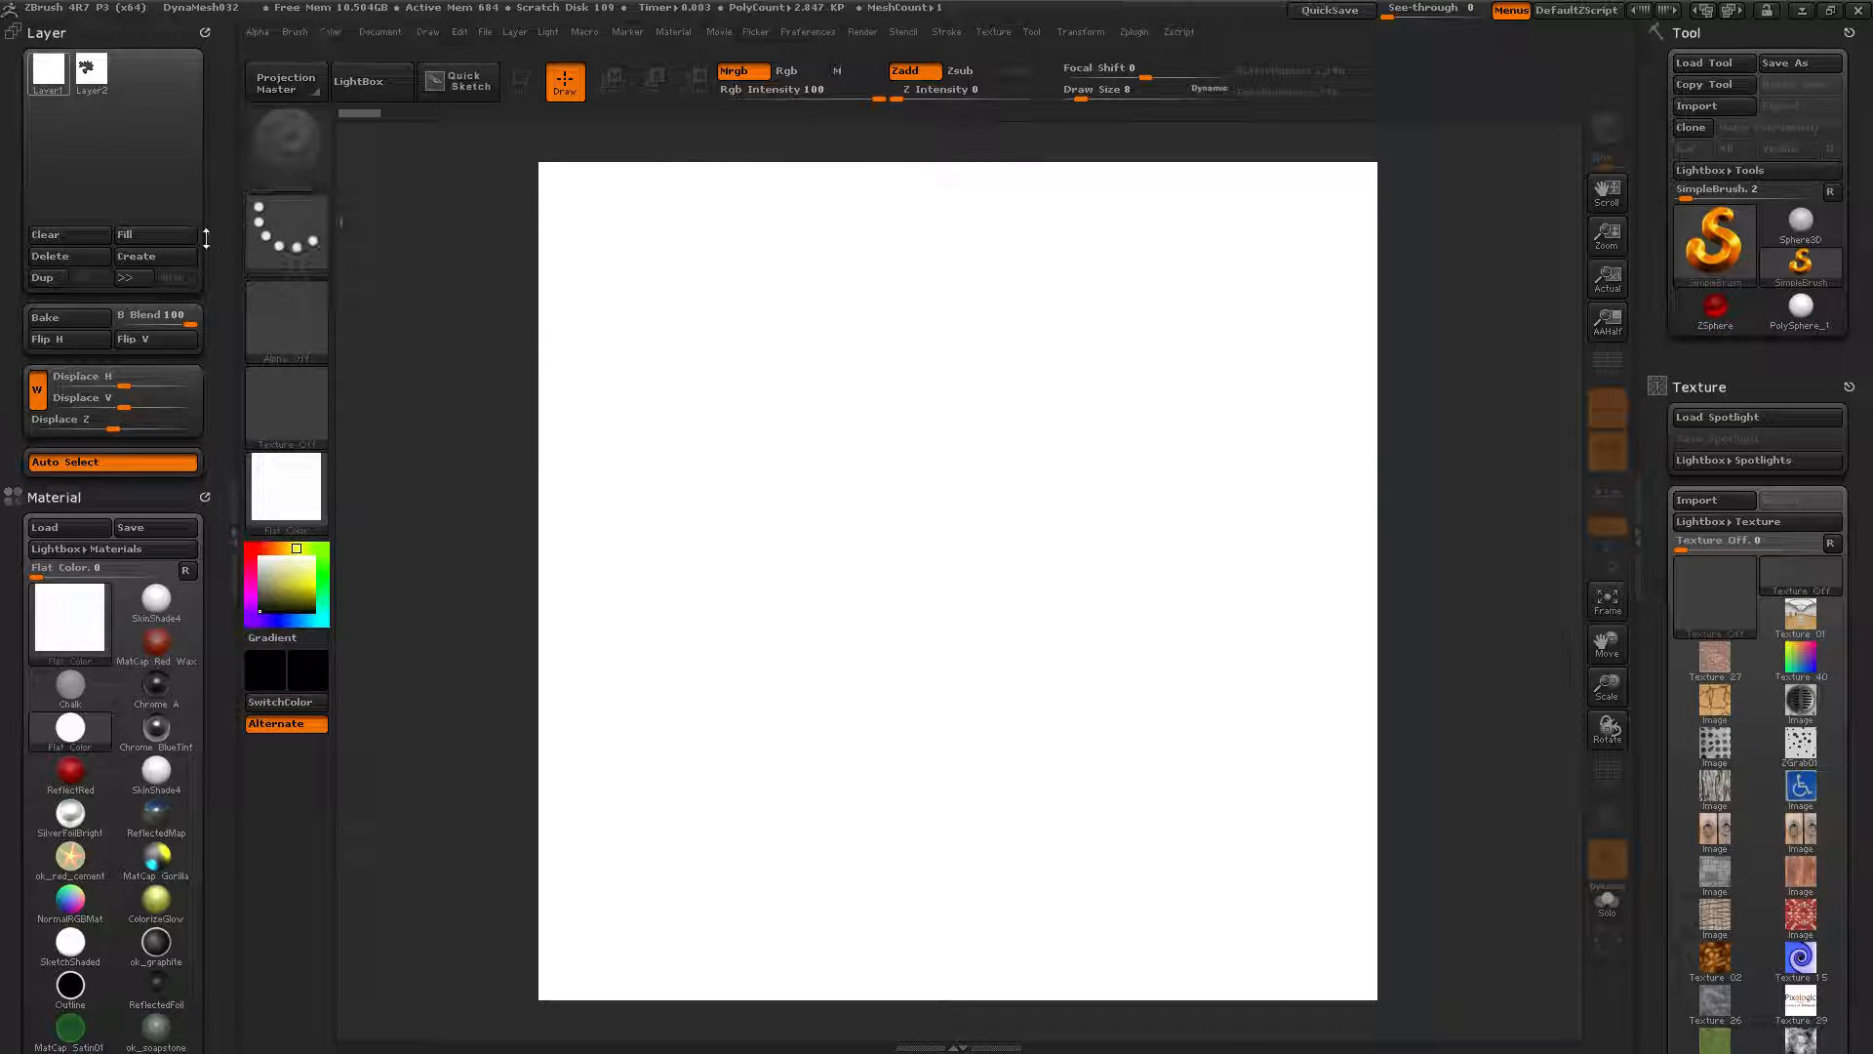
{"action": "mouse_move", "coordinate": [63, 74]}
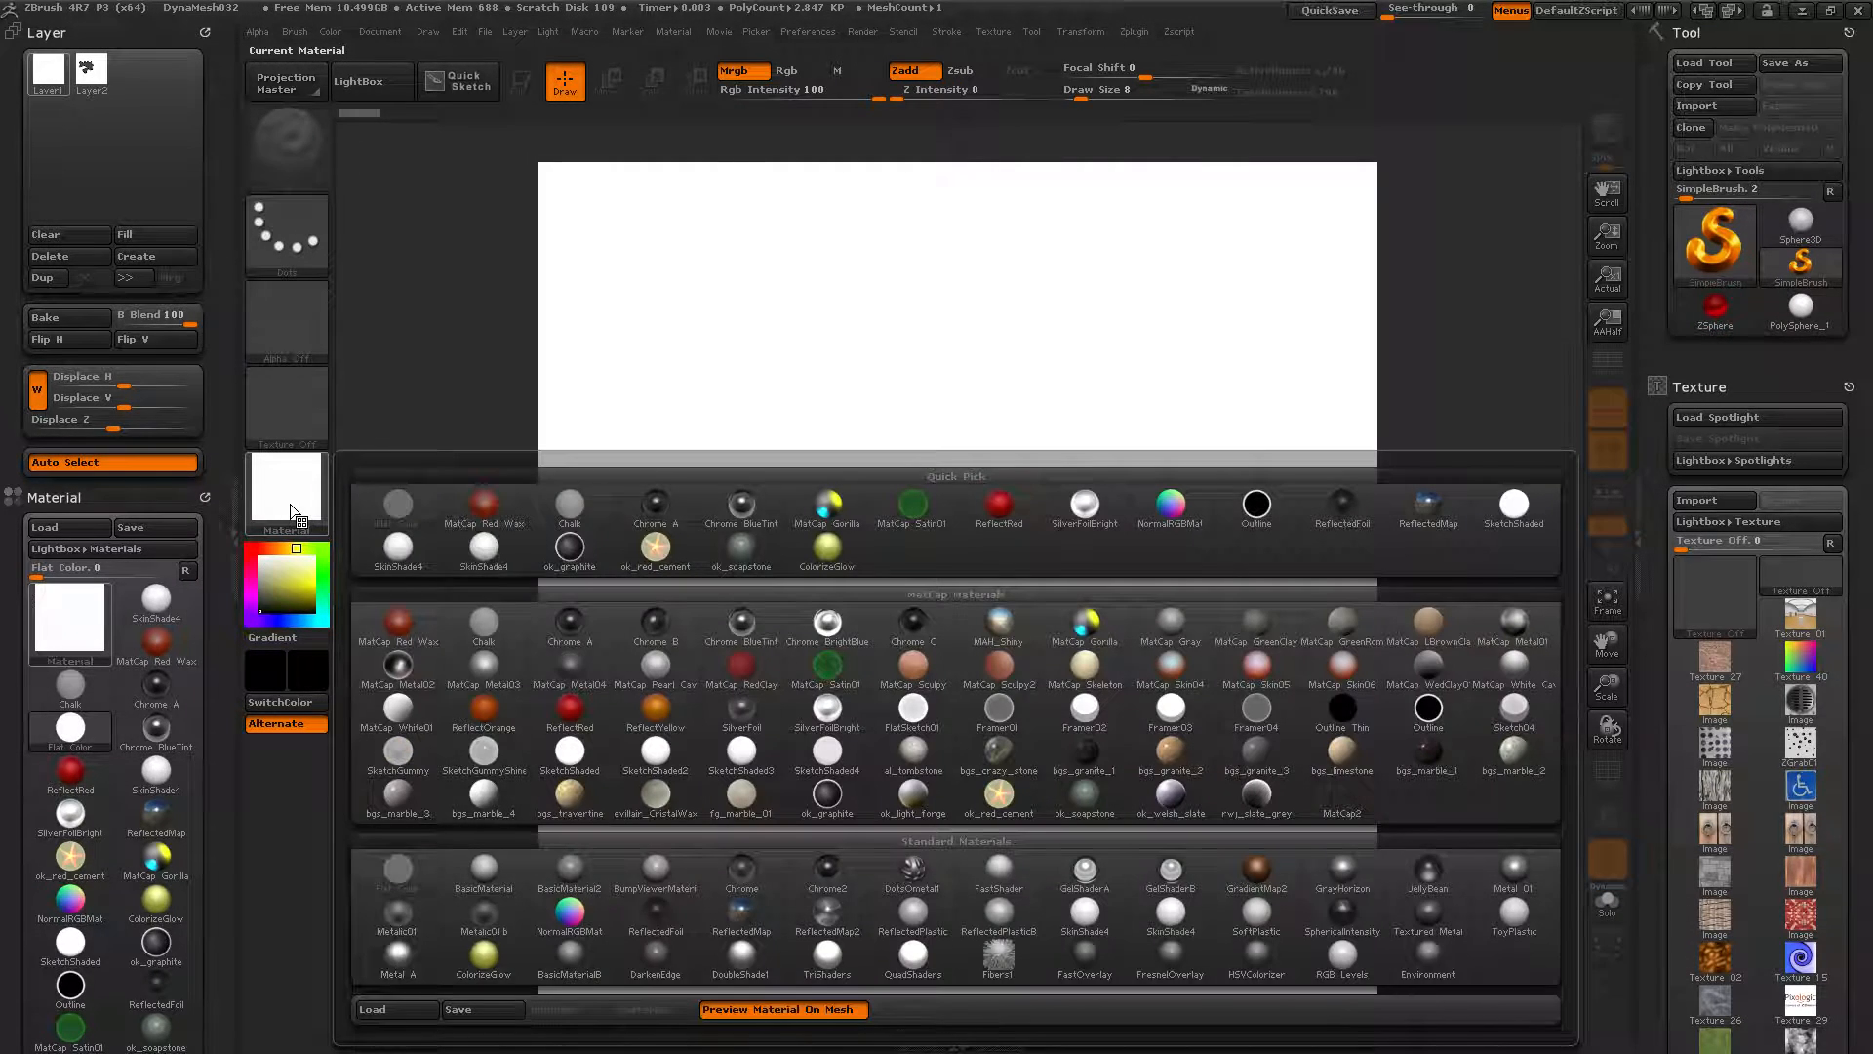
{"action": "left_click", "coordinate": [286, 485]}
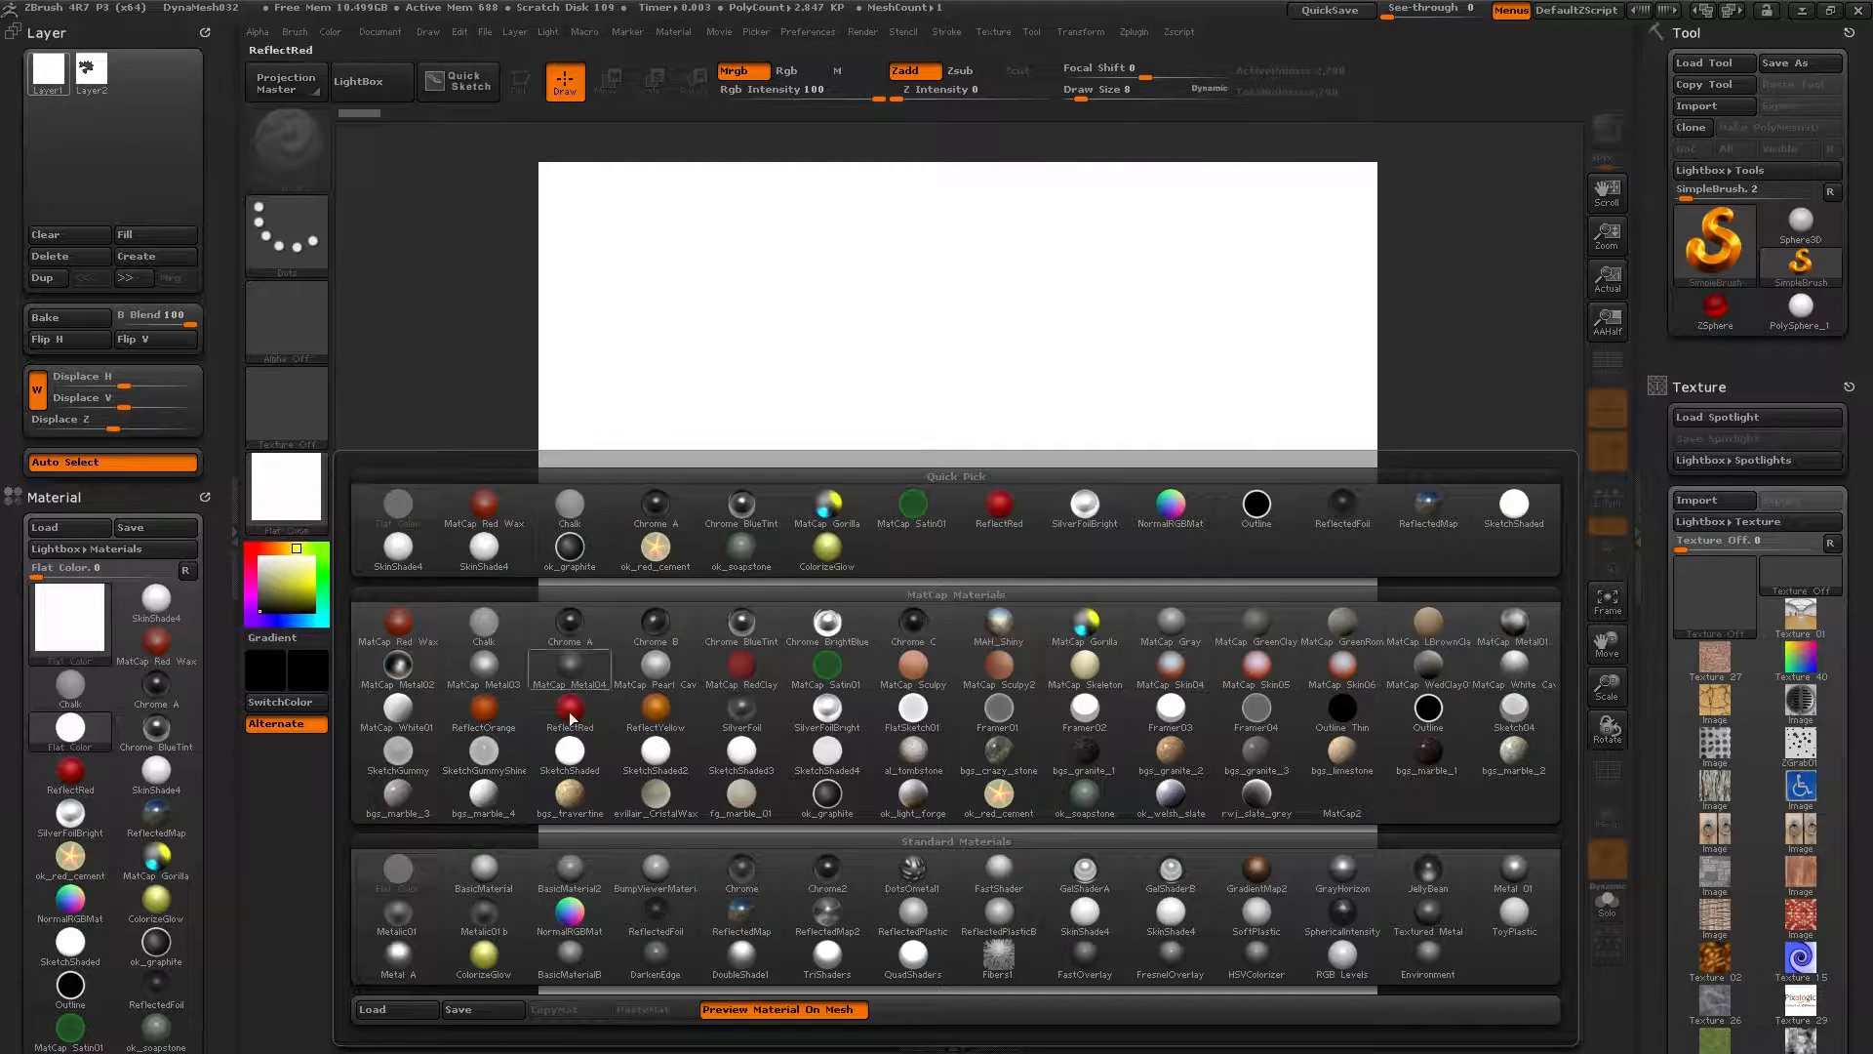
{"action": "left_click", "coordinate": [484, 867]}
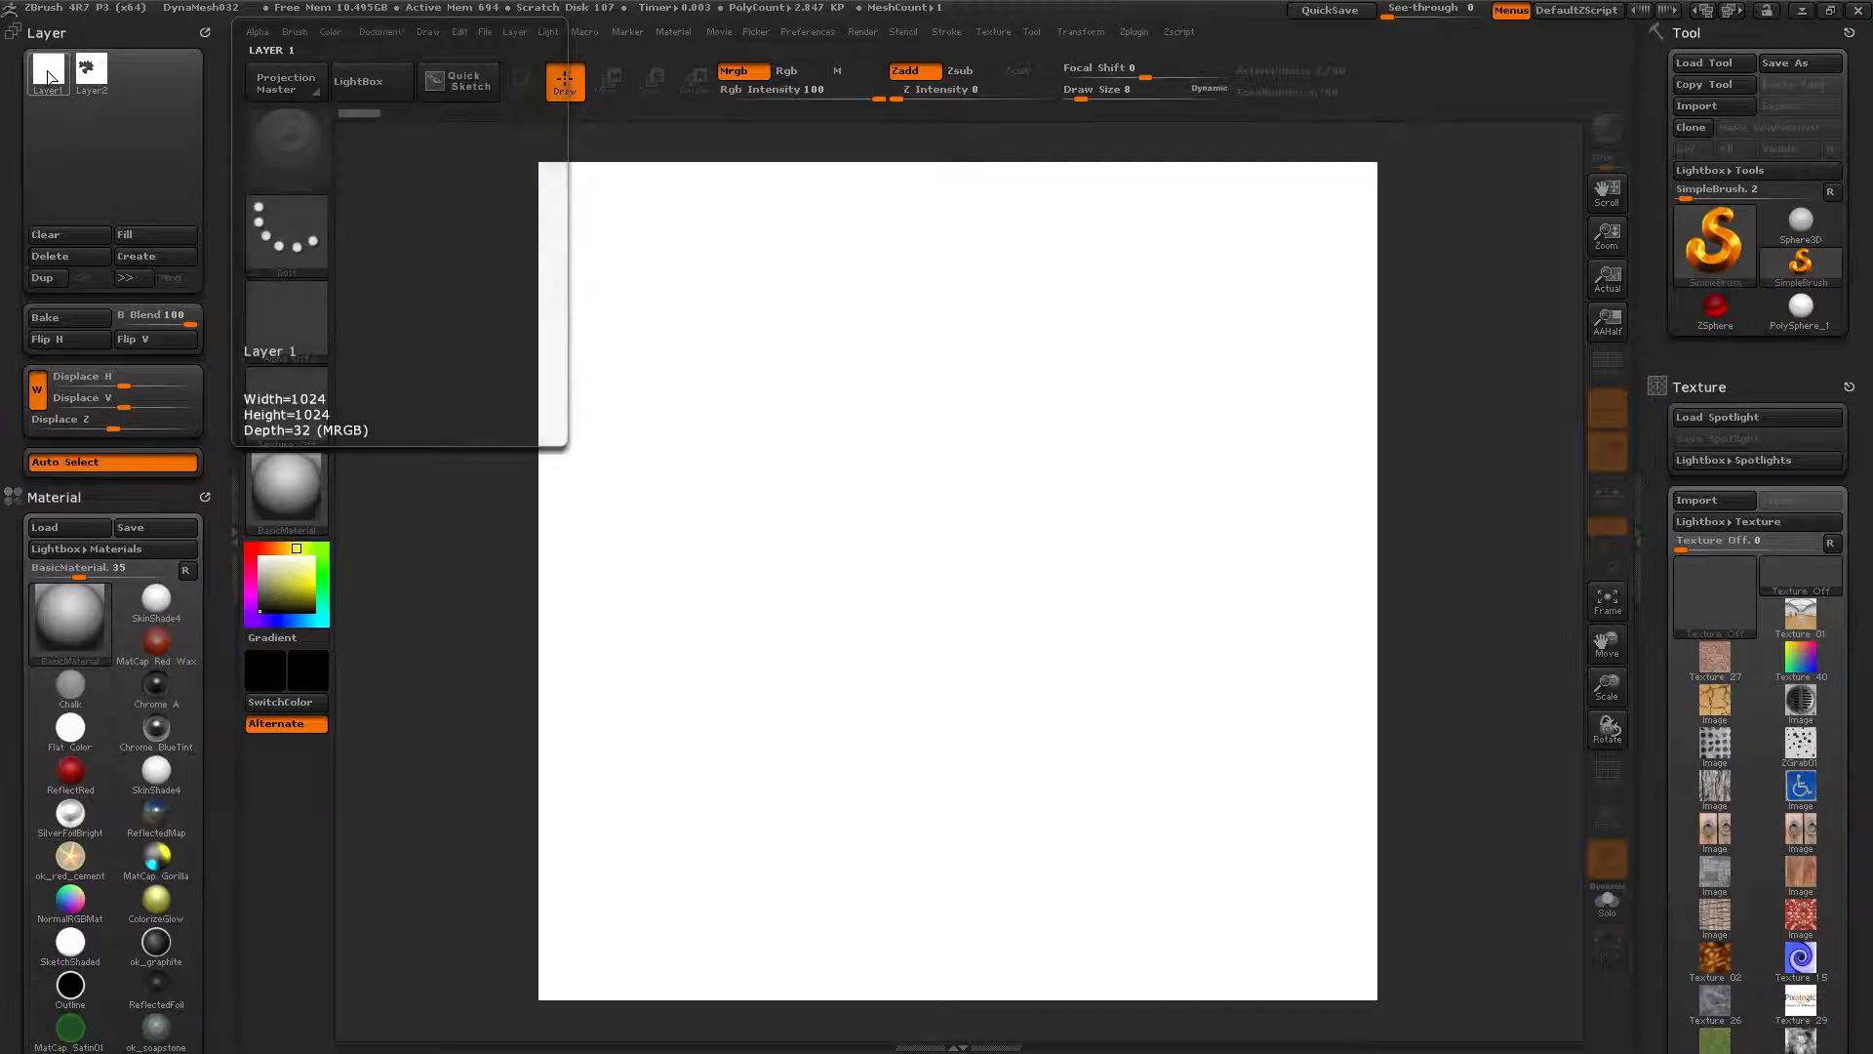
Compare the two layers and swap their order so the black-painted layer comes before the blank white one
{"action": "left_click", "coordinate": [88, 71]}
{"action": "left_click", "coordinate": [47, 70]}
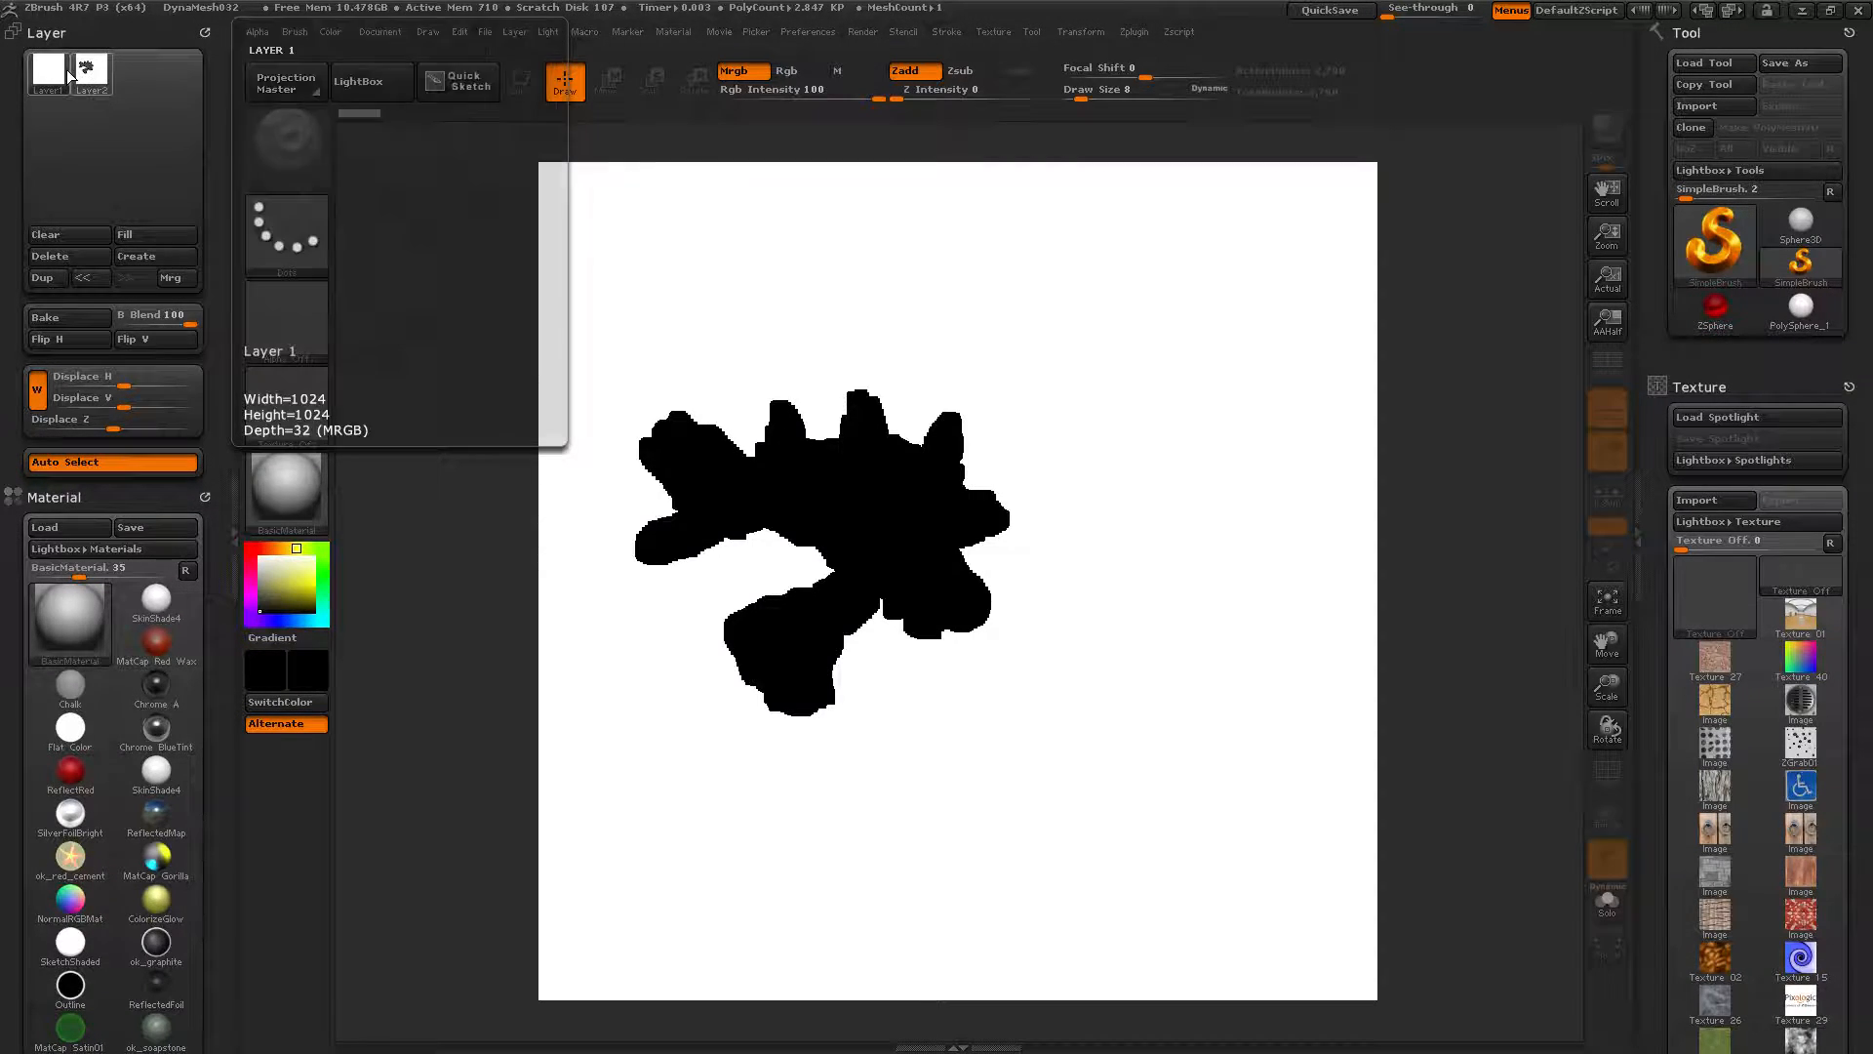
{"action": "left_click", "coordinate": [85, 285]}
{"action": "left_click", "coordinate": [83, 277]}
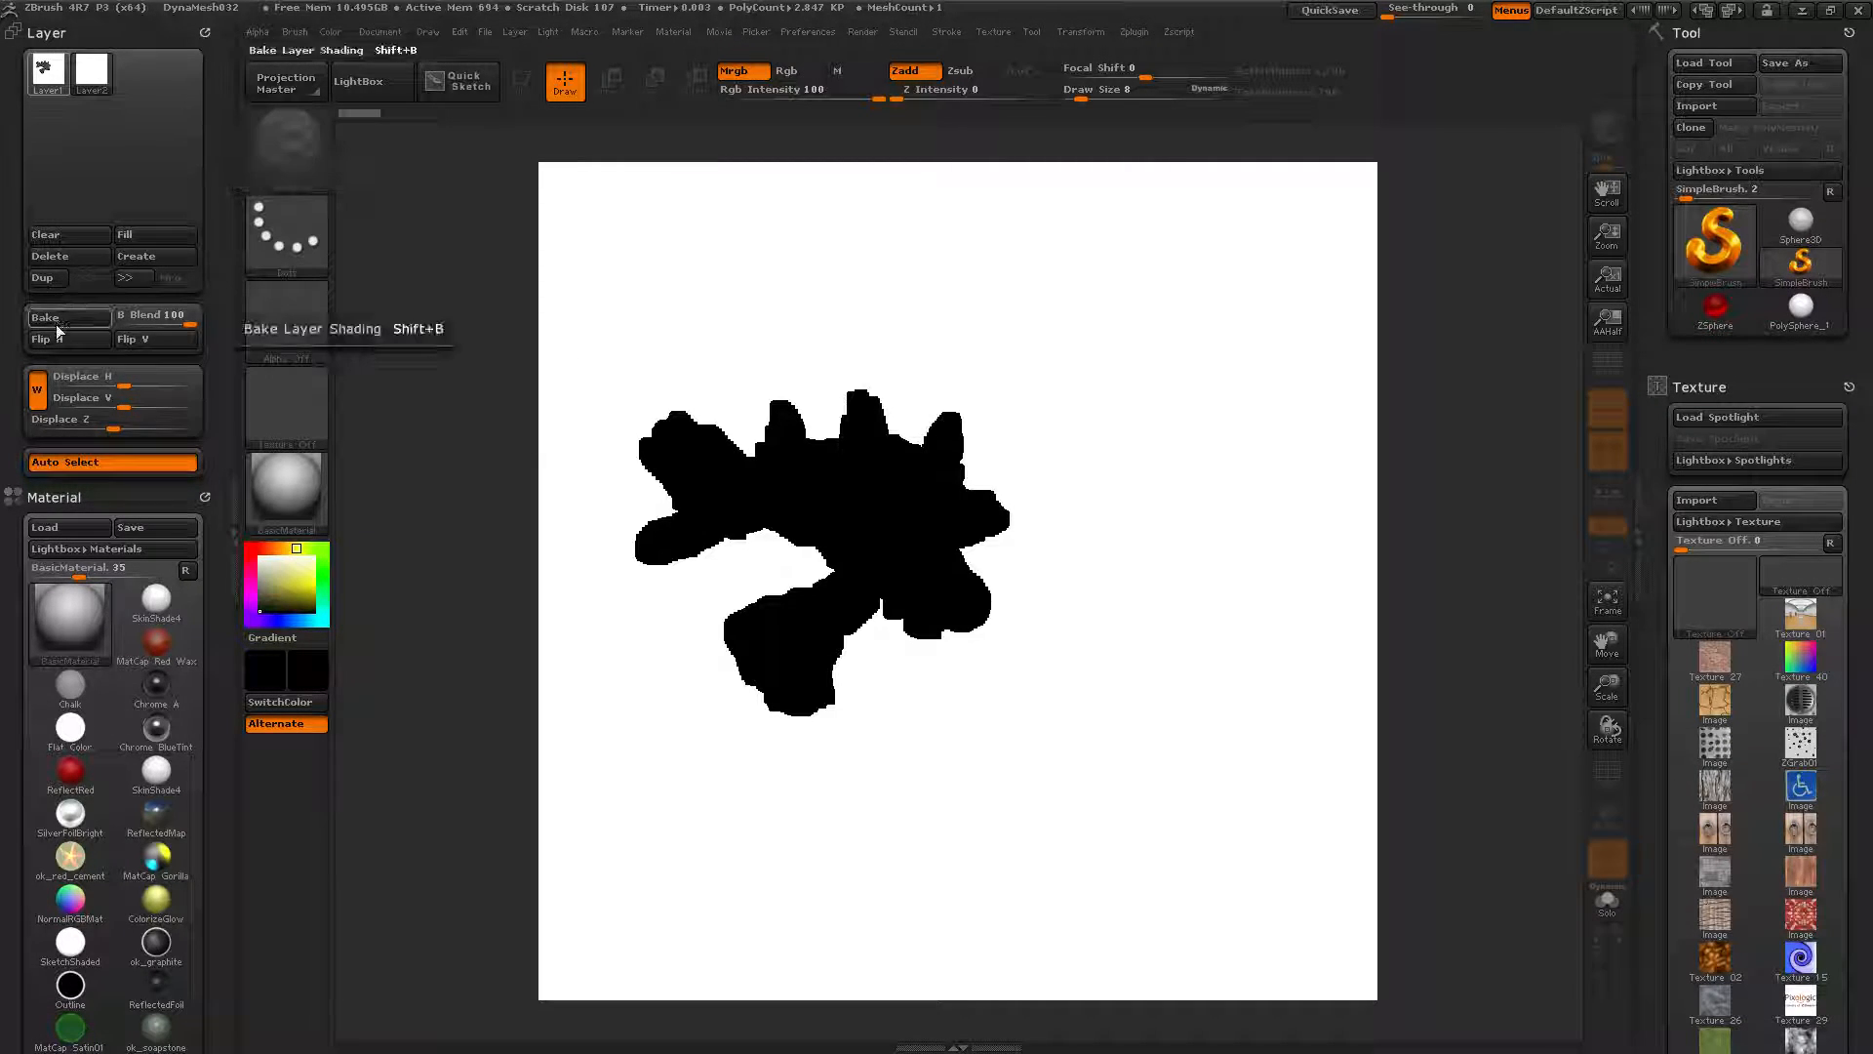
Paint a black zigzag scribble right of centre on Layer 2 and bake Layer 1 with a bake blend amount of 66
{"action": "left_click", "coordinate": [92, 73]}
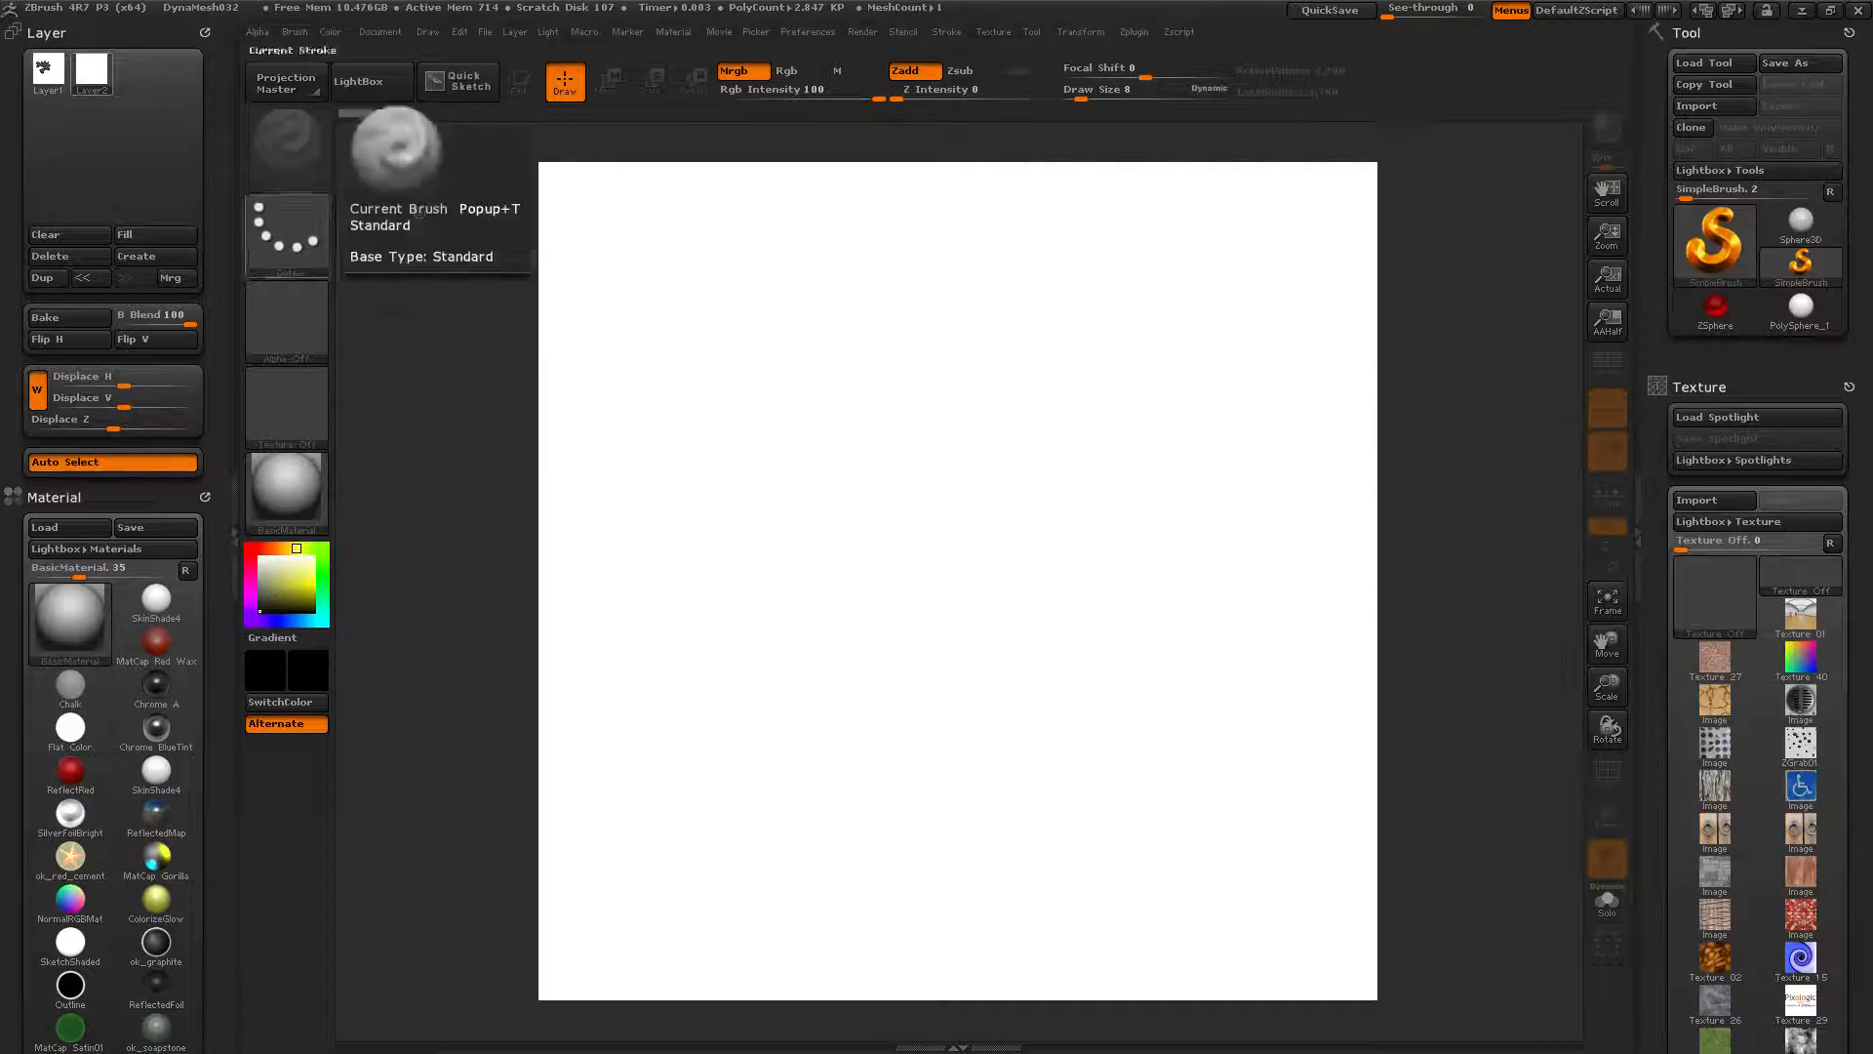
{"action": "mouse_move", "coordinate": [873, 400]}
{"action": "left_mouse_down"}
{"action": "mouse_move", "coordinate": [979, 561]}
{"action": "mouse_move", "coordinate": [1071, 382]}
{"action": "mouse_move", "coordinate": [1200, 329]}
{"action": "left_mouse_up"}
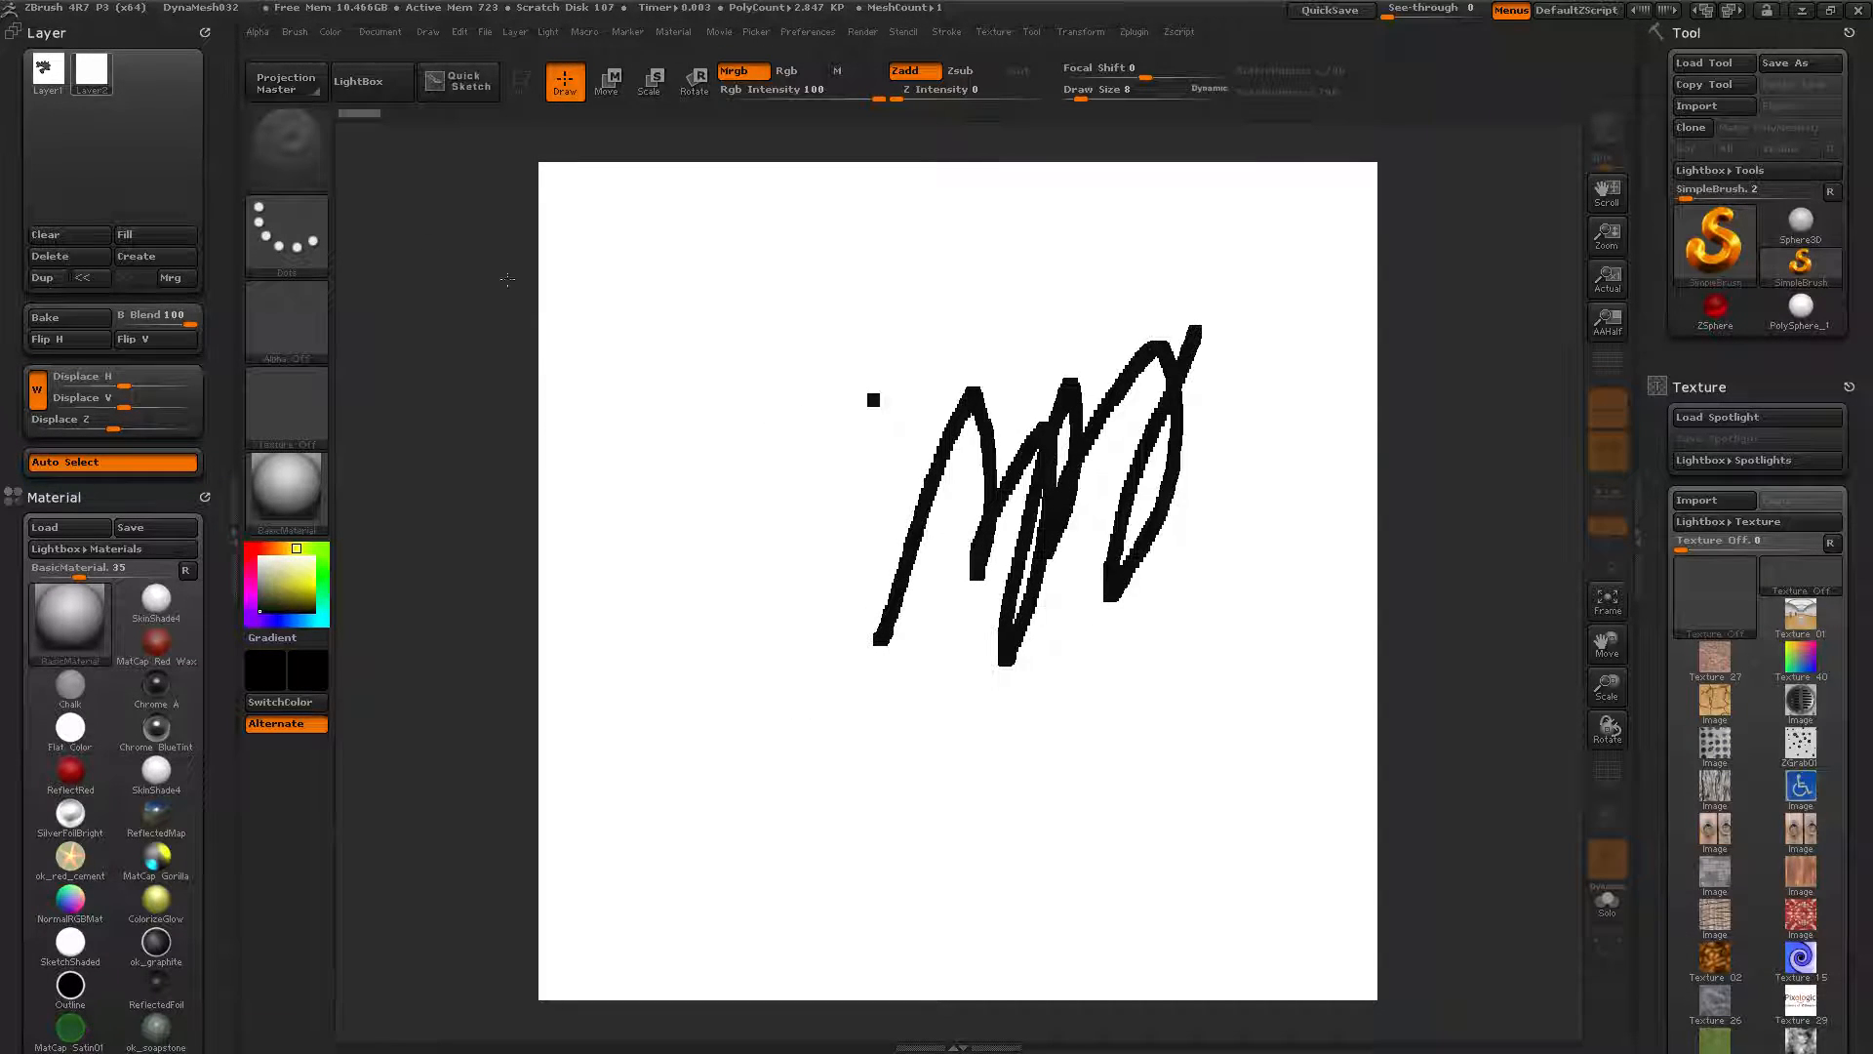
{"action": "left_click_drag", "start_coordinate": [191, 324], "coordinate": [167, 324]}
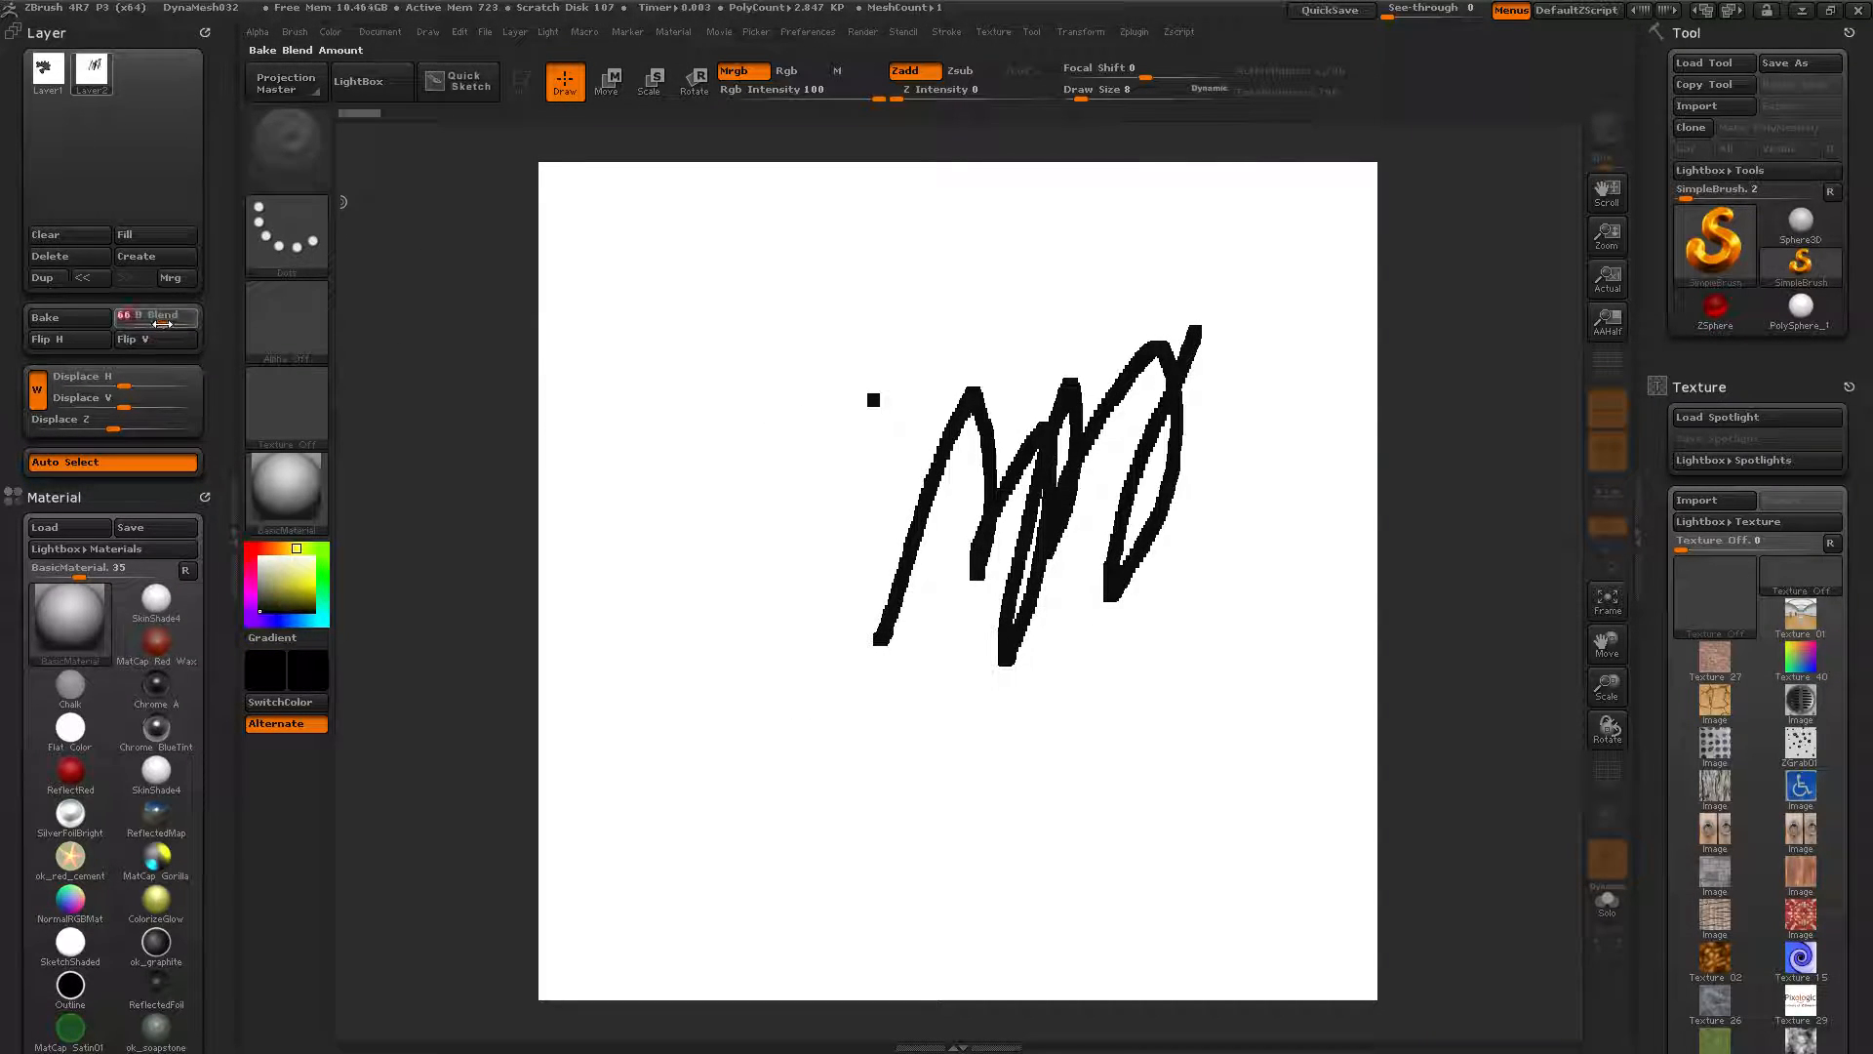
{"action": "left_click", "coordinate": [47, 70]}
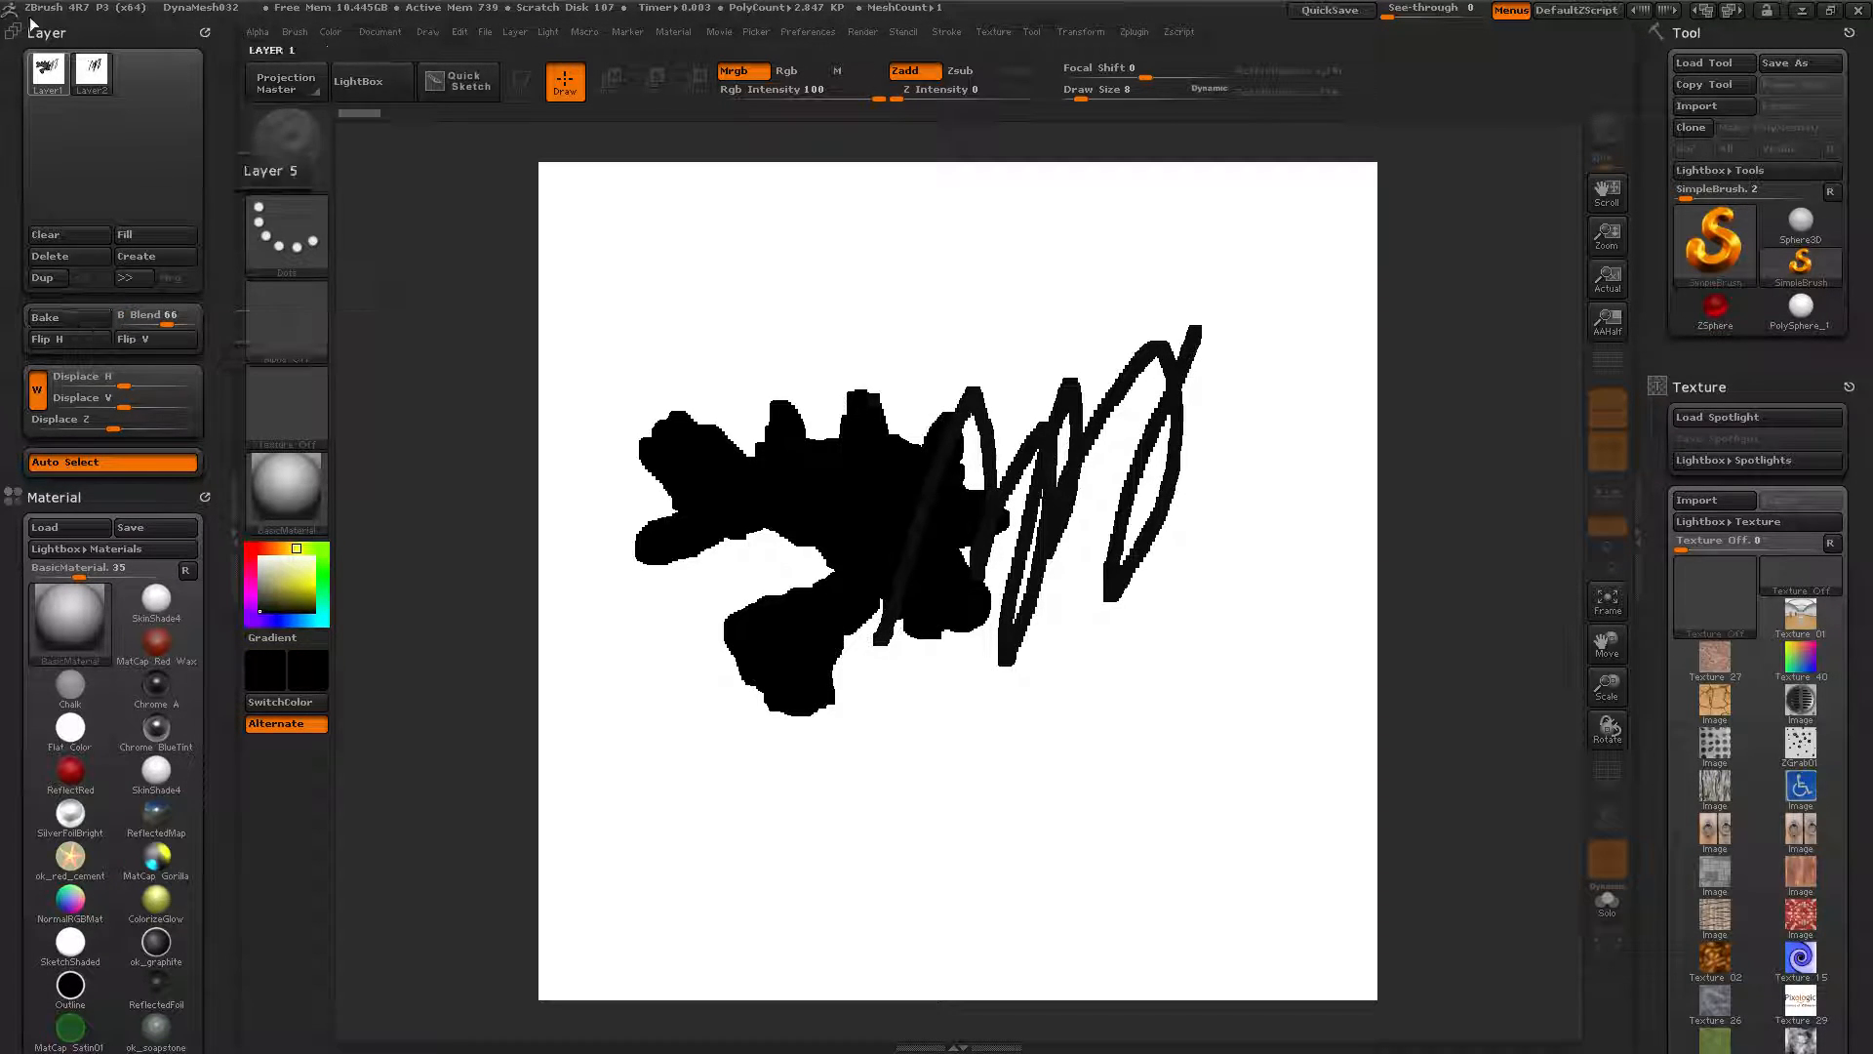
{"action": "mouse_move", "coordinate": [55, 78]}
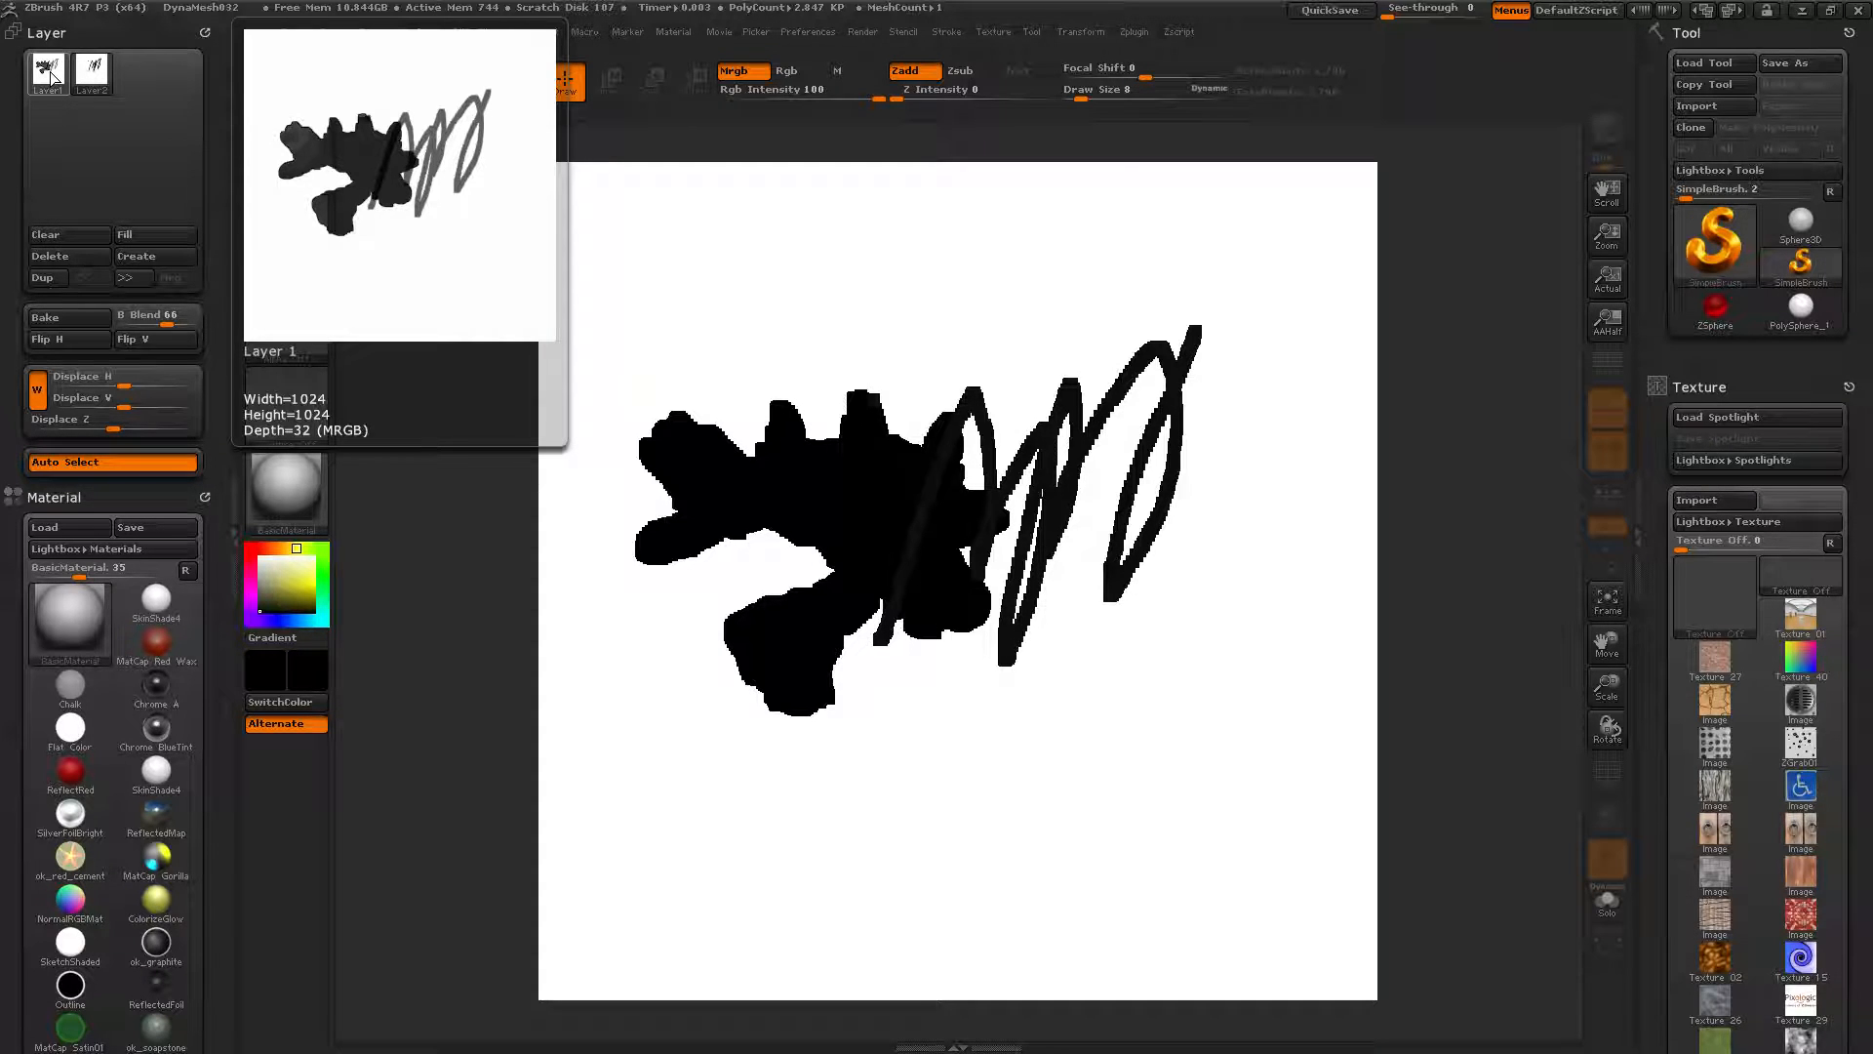
{"action": "mouse_move", "coordinate": [111, 76]}
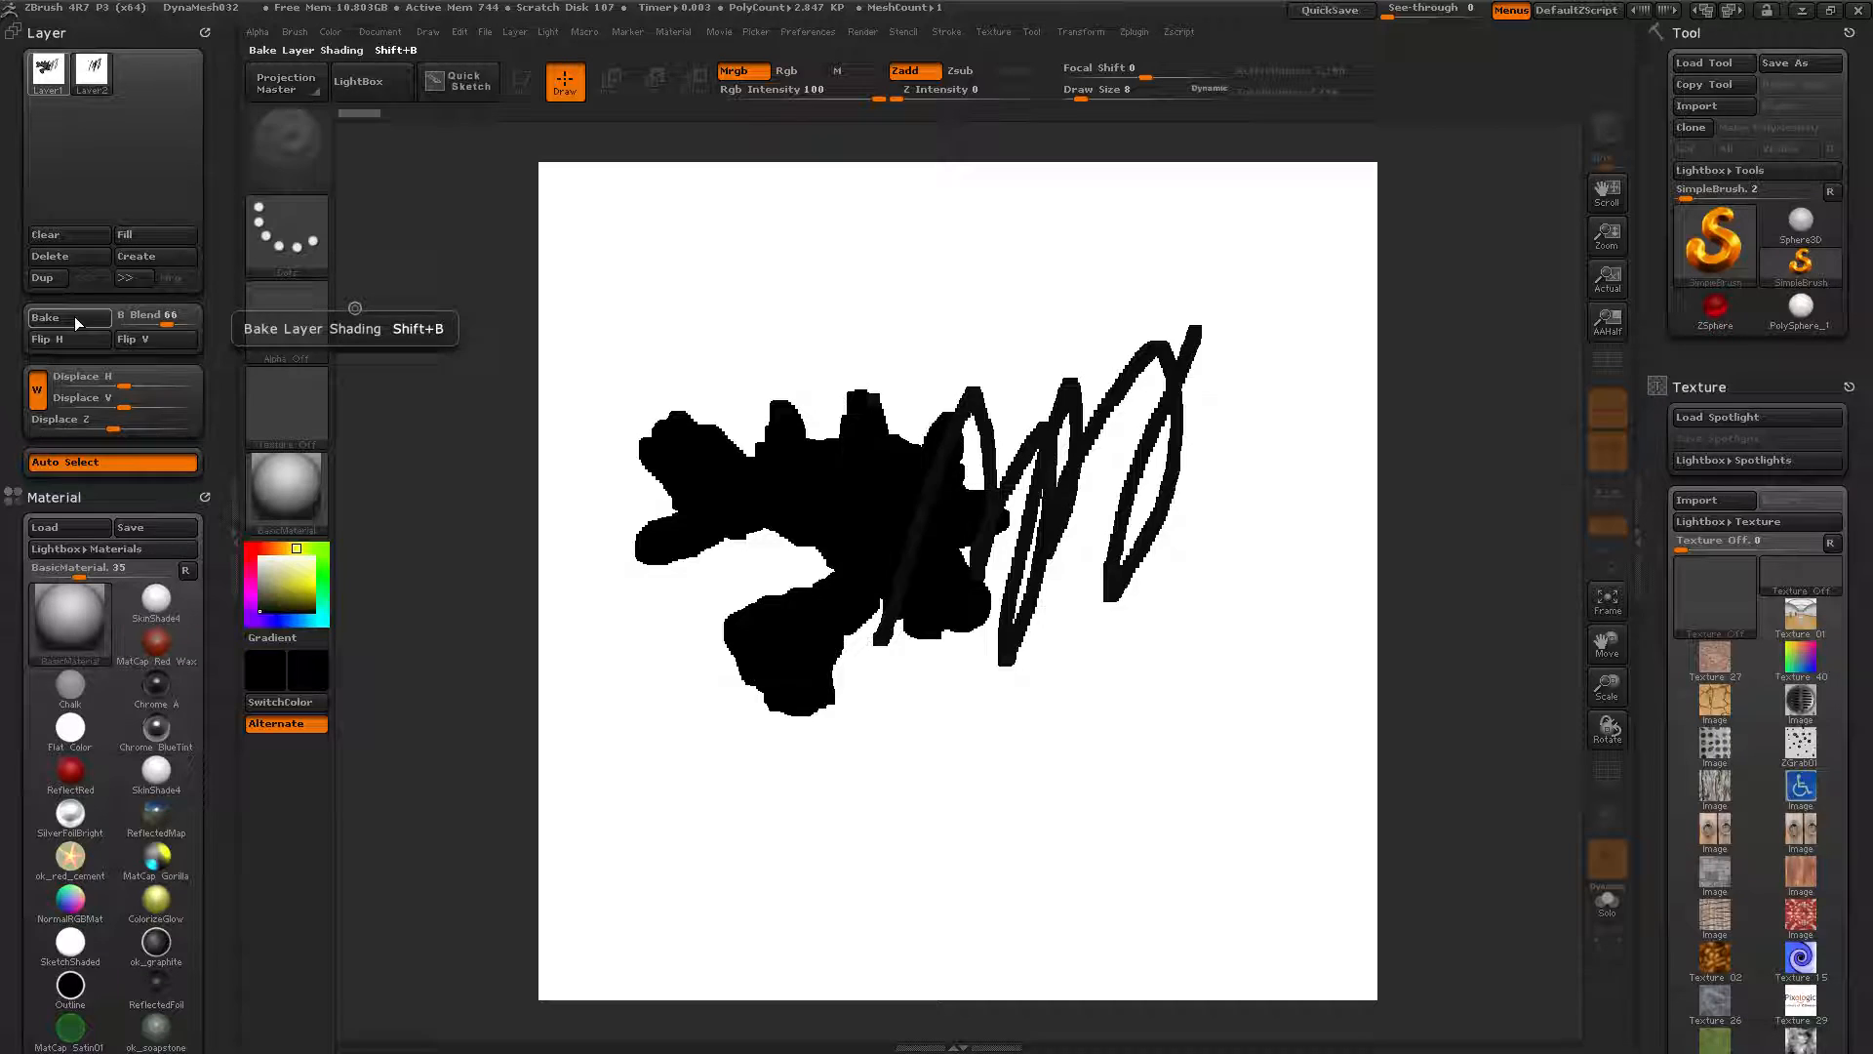
Shift Layer 2's scribble to the lower-left area of the canvas and bake the shading again on Layer 1
{"action": "left_click", "coordinate": [87, 66]}
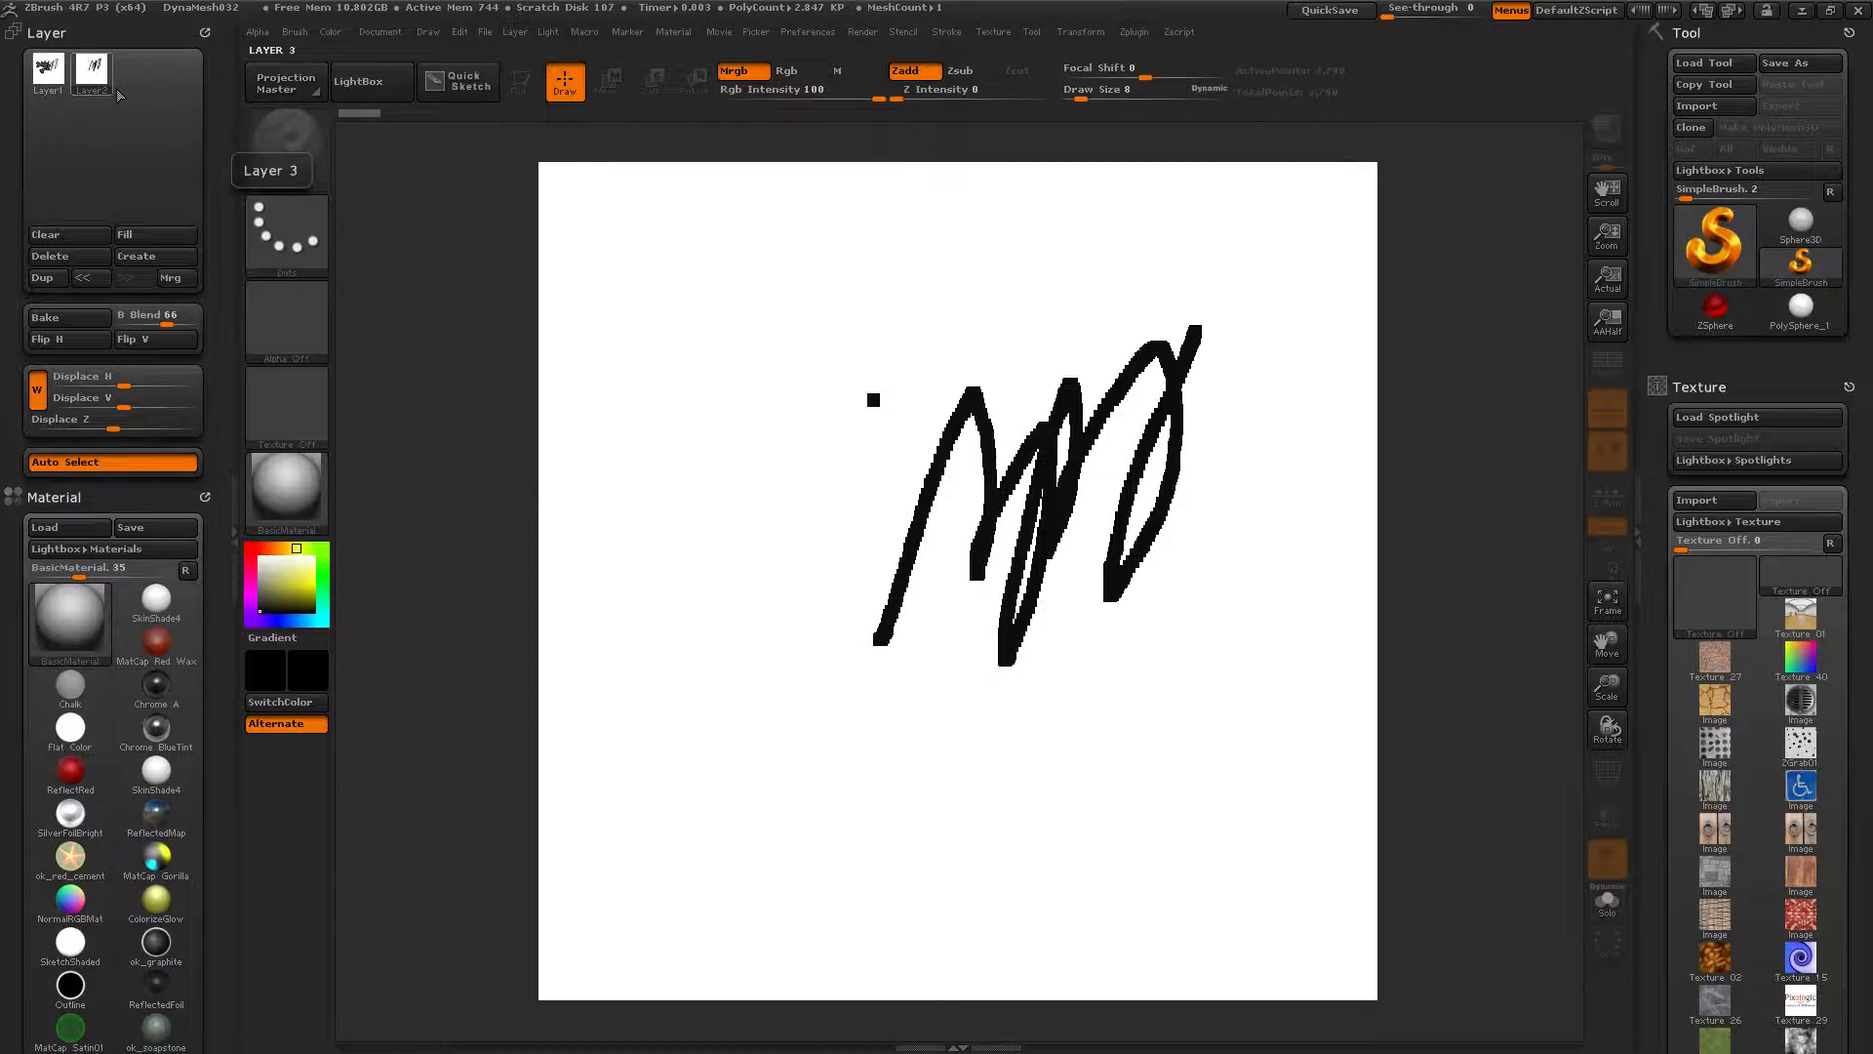
{"action": "mouse_move", "coordinate": [288, 319]}
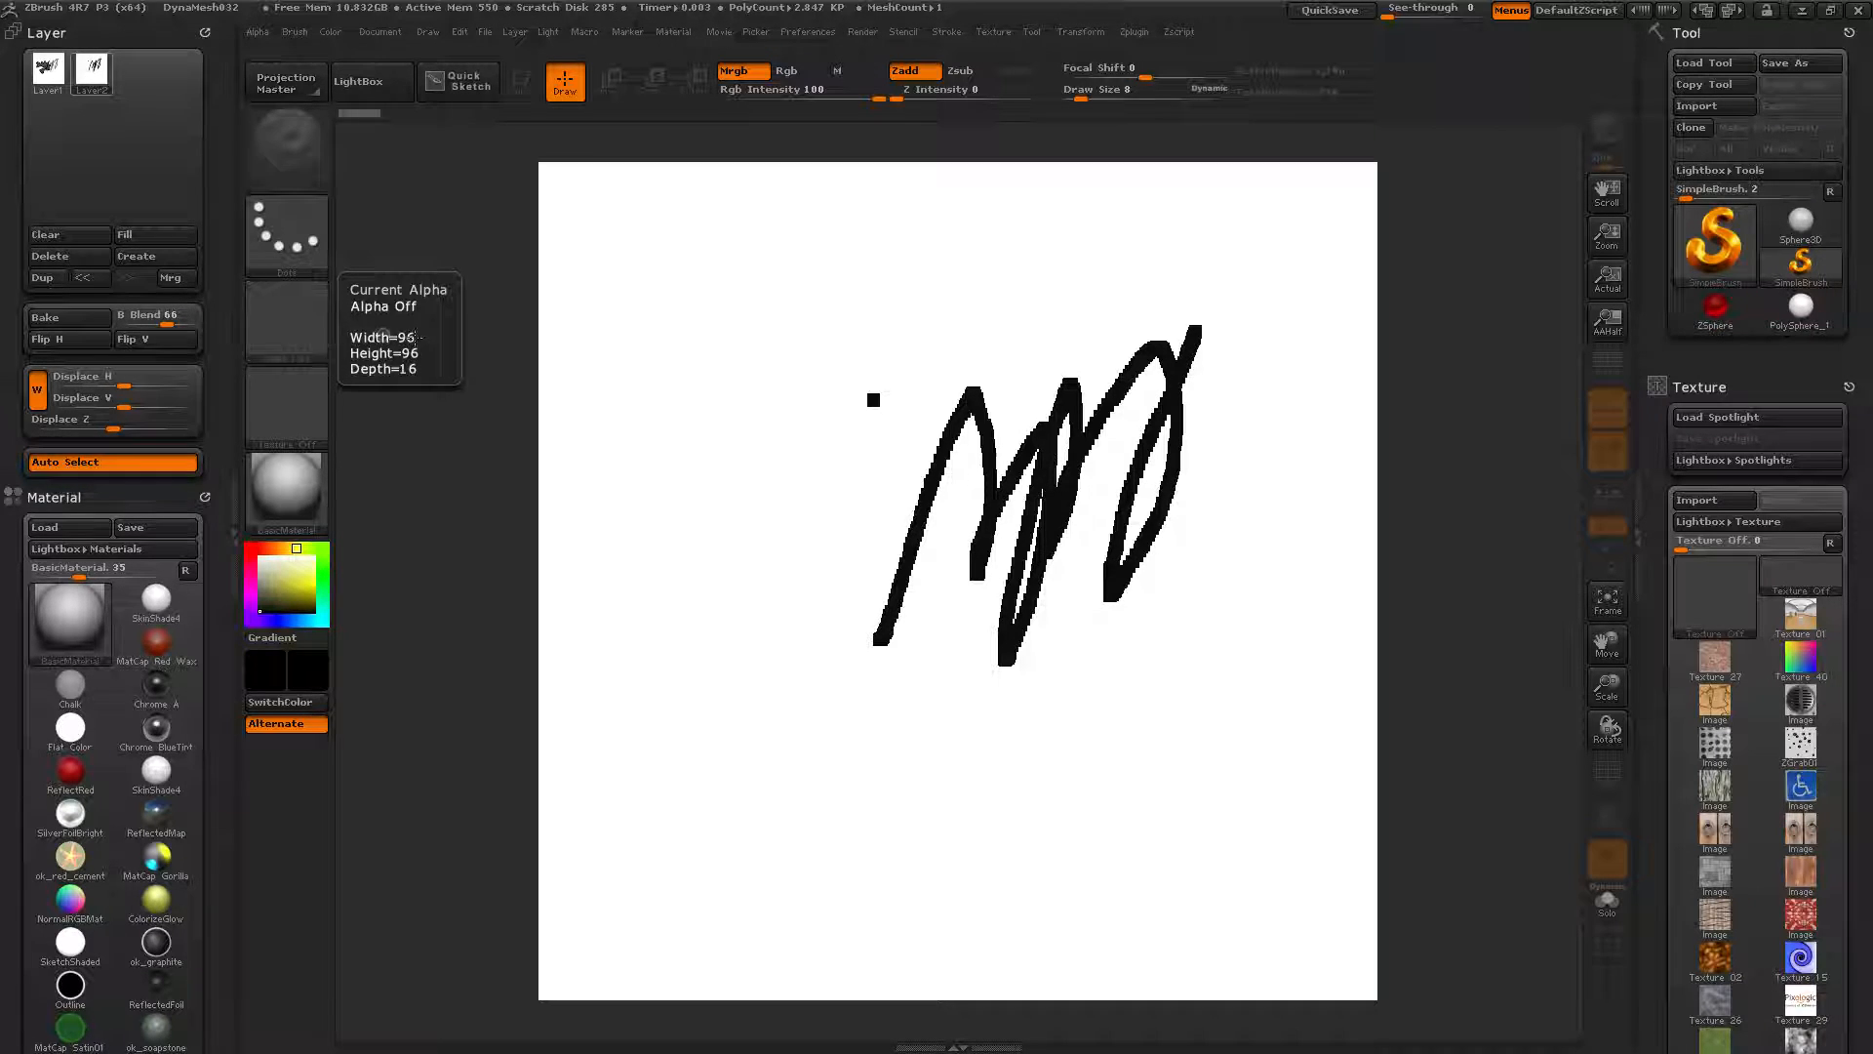
{"action": "mouse_move", "coordinate": [697, 346]}
{"action": "left_mouse_down"}
{"action": "mouse_move", "coordinate": [719, 364]}
{"action": "mouse_move", "coordinate": [732, 523]}
{"action": "mouse_move", "coordinate": [660, 640]}
{"action": "mouse_move", "coordinate": [400, 595]}
{"action": "mouse_move", "coordinate": [424, 671]}
{"action": "mouse_move", "coordinate": [413, 656]}
{"action": "left_mouse_up"}
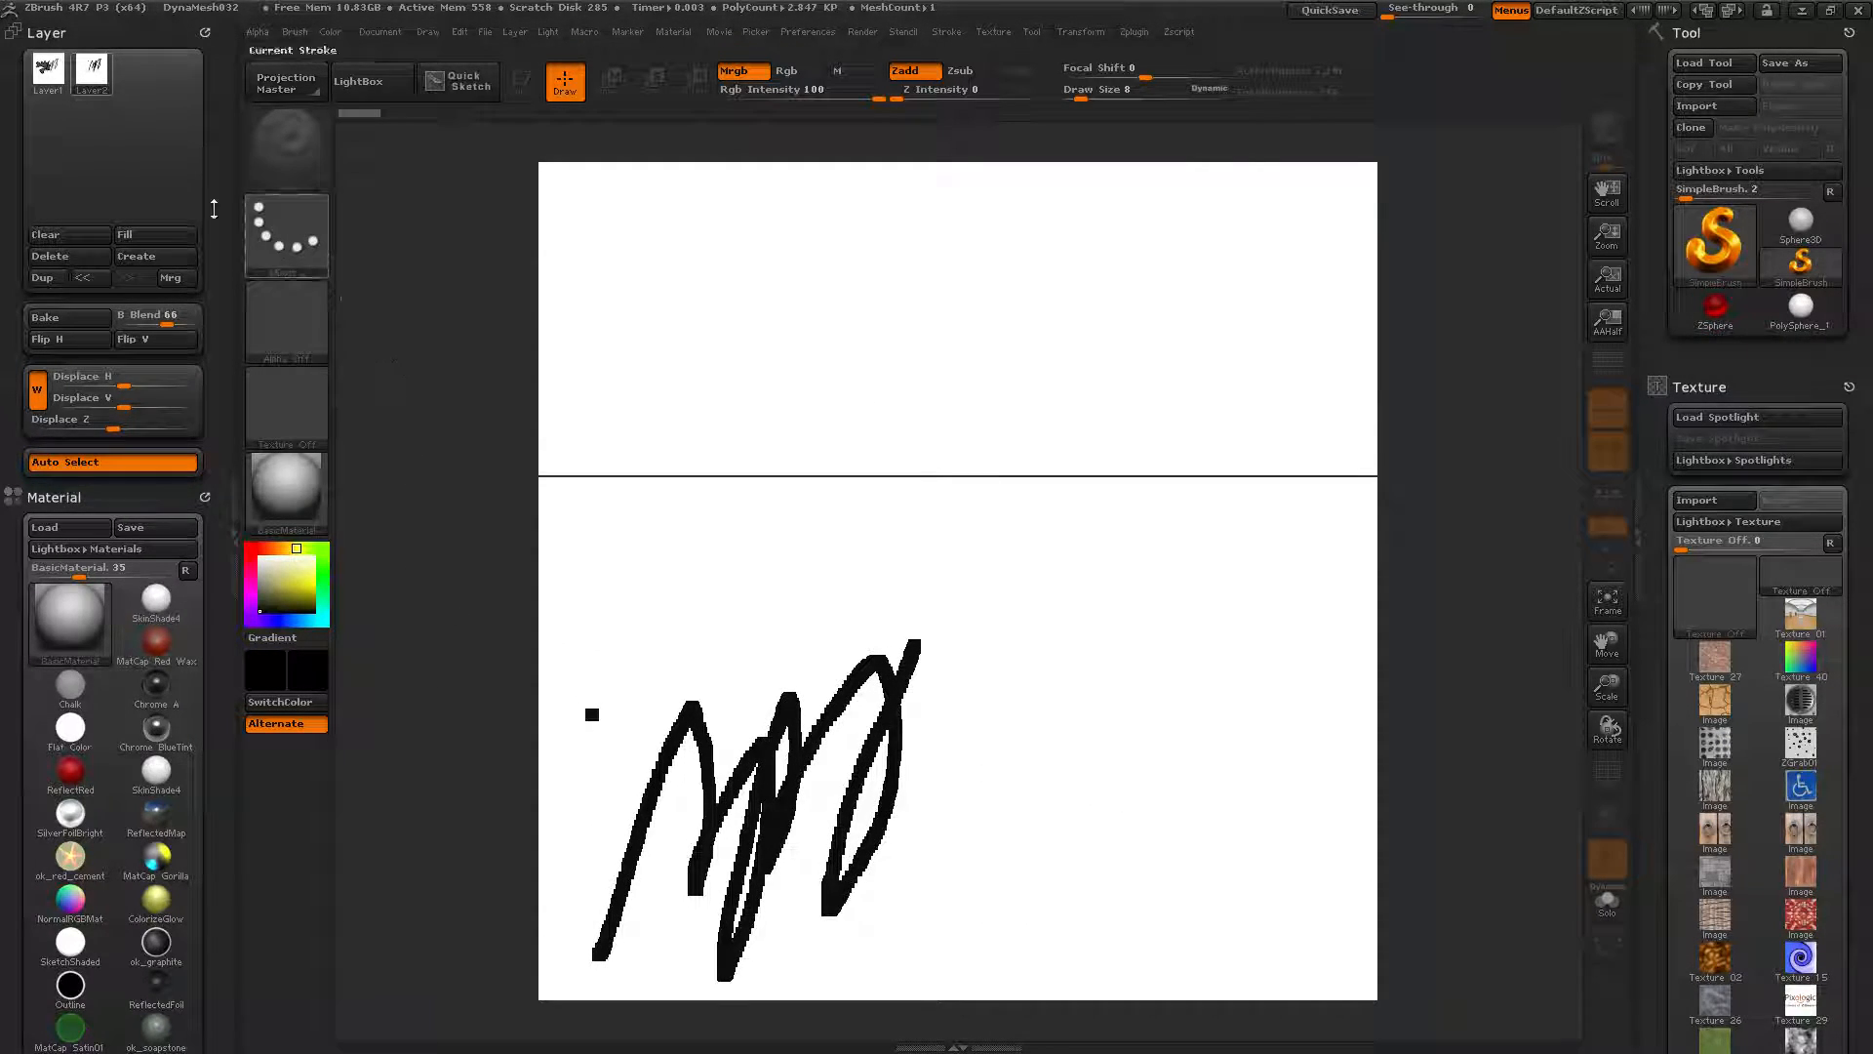
{"action": "left_click", "coordinate": [57, 78]}
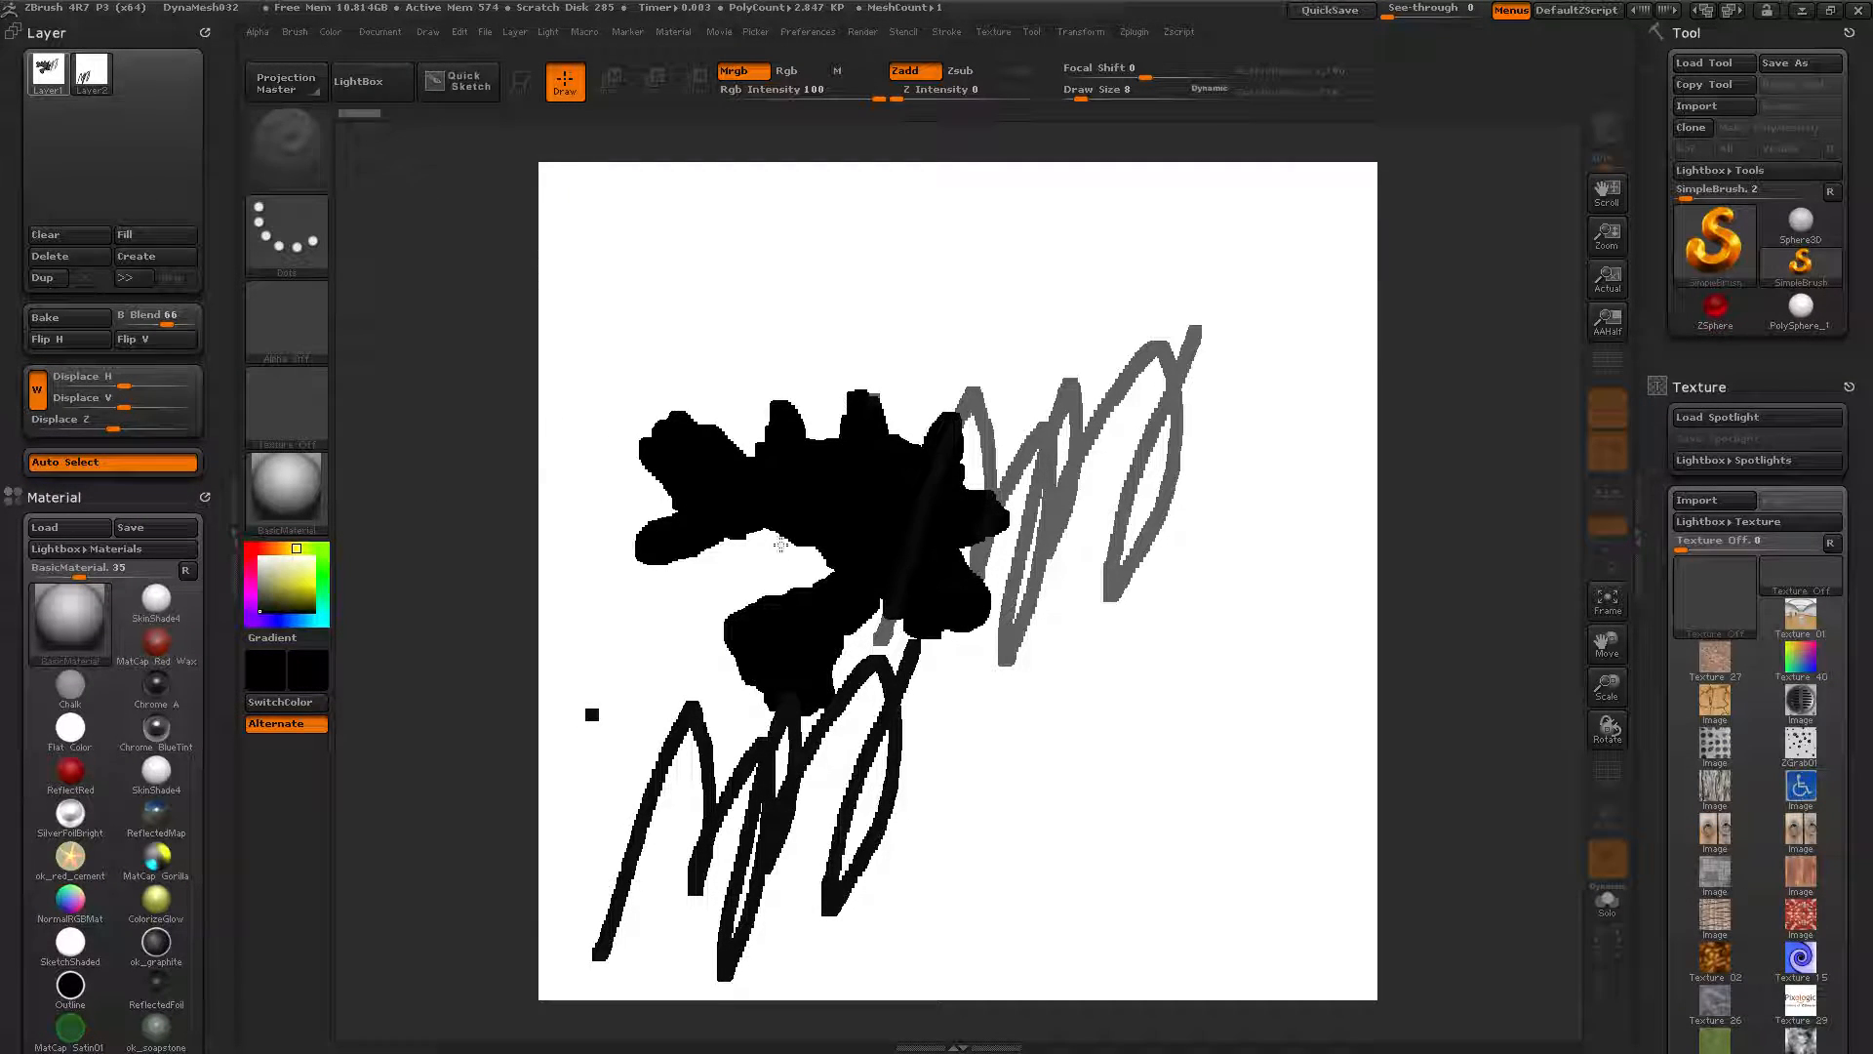
{"action": "mouse_move", "coordinate": [95, 77]}
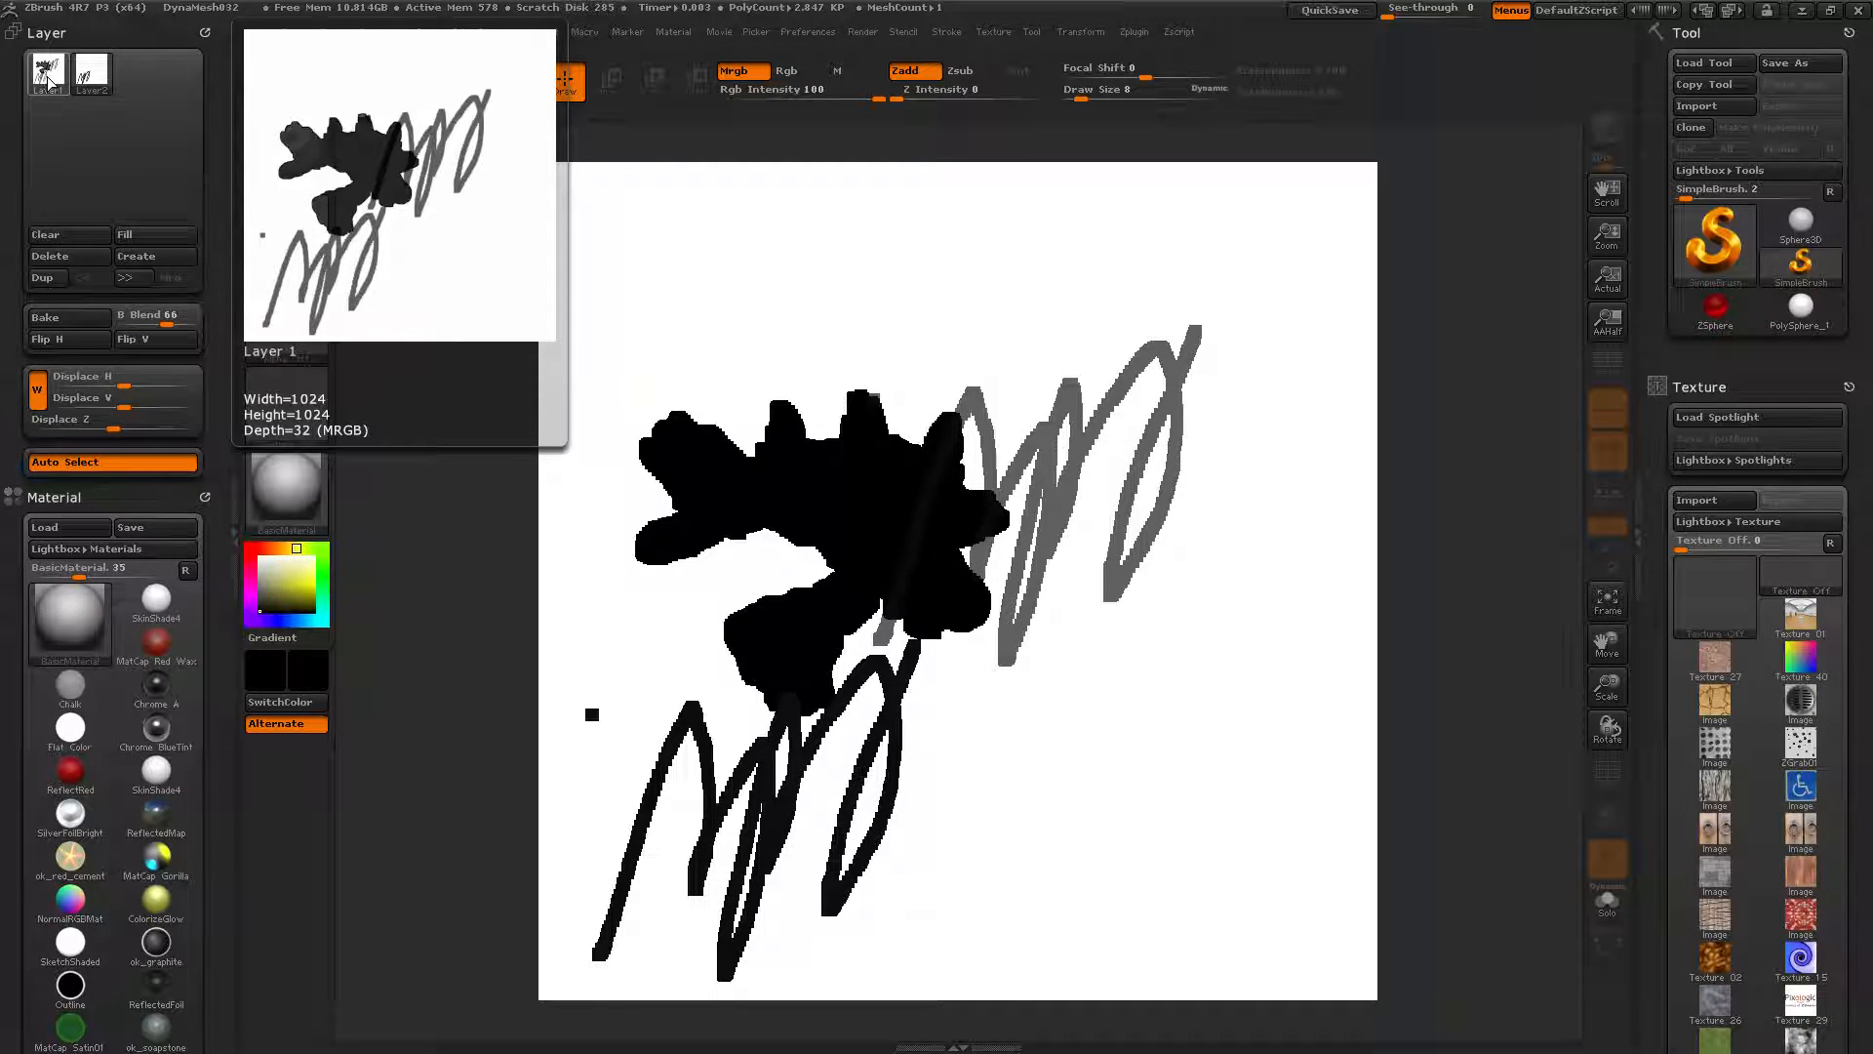
{"action": "mouse_move", "coordinate": [323, 352]}
Shift Layer 2's scribble to the lower-right area of the canvas and bake it into Layer 1
{"action": "left_click", "coordinate": [100, 82]}
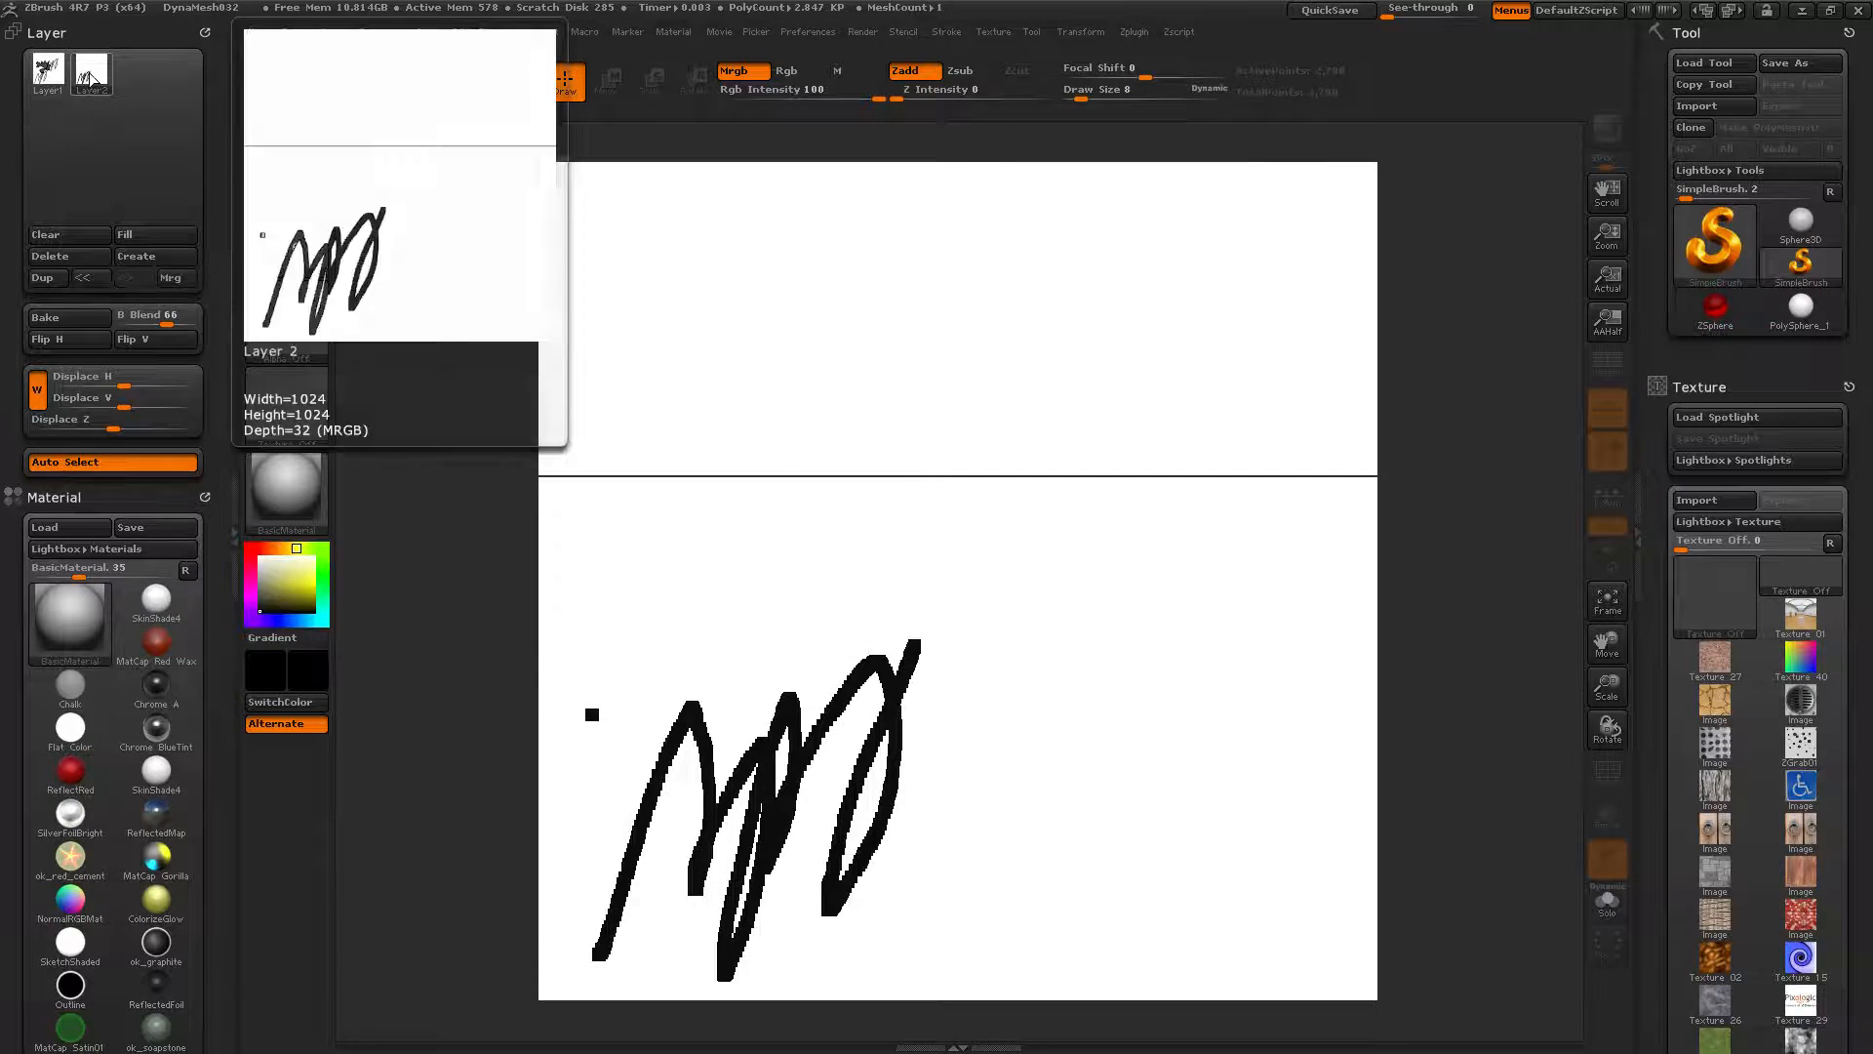
{"action": "mouse_move", "coordinate": [1083, 611]}
{"action": "left_mouse_down"}
{"action": "mouse_move", "coordinate": [1363, 543]}
{"action": "mouse_move", "coordinate": [1411, 591]}
{"action": "mouse_move", "coordinate": [1406, 626]}
{"action": "left_mouse_up"}
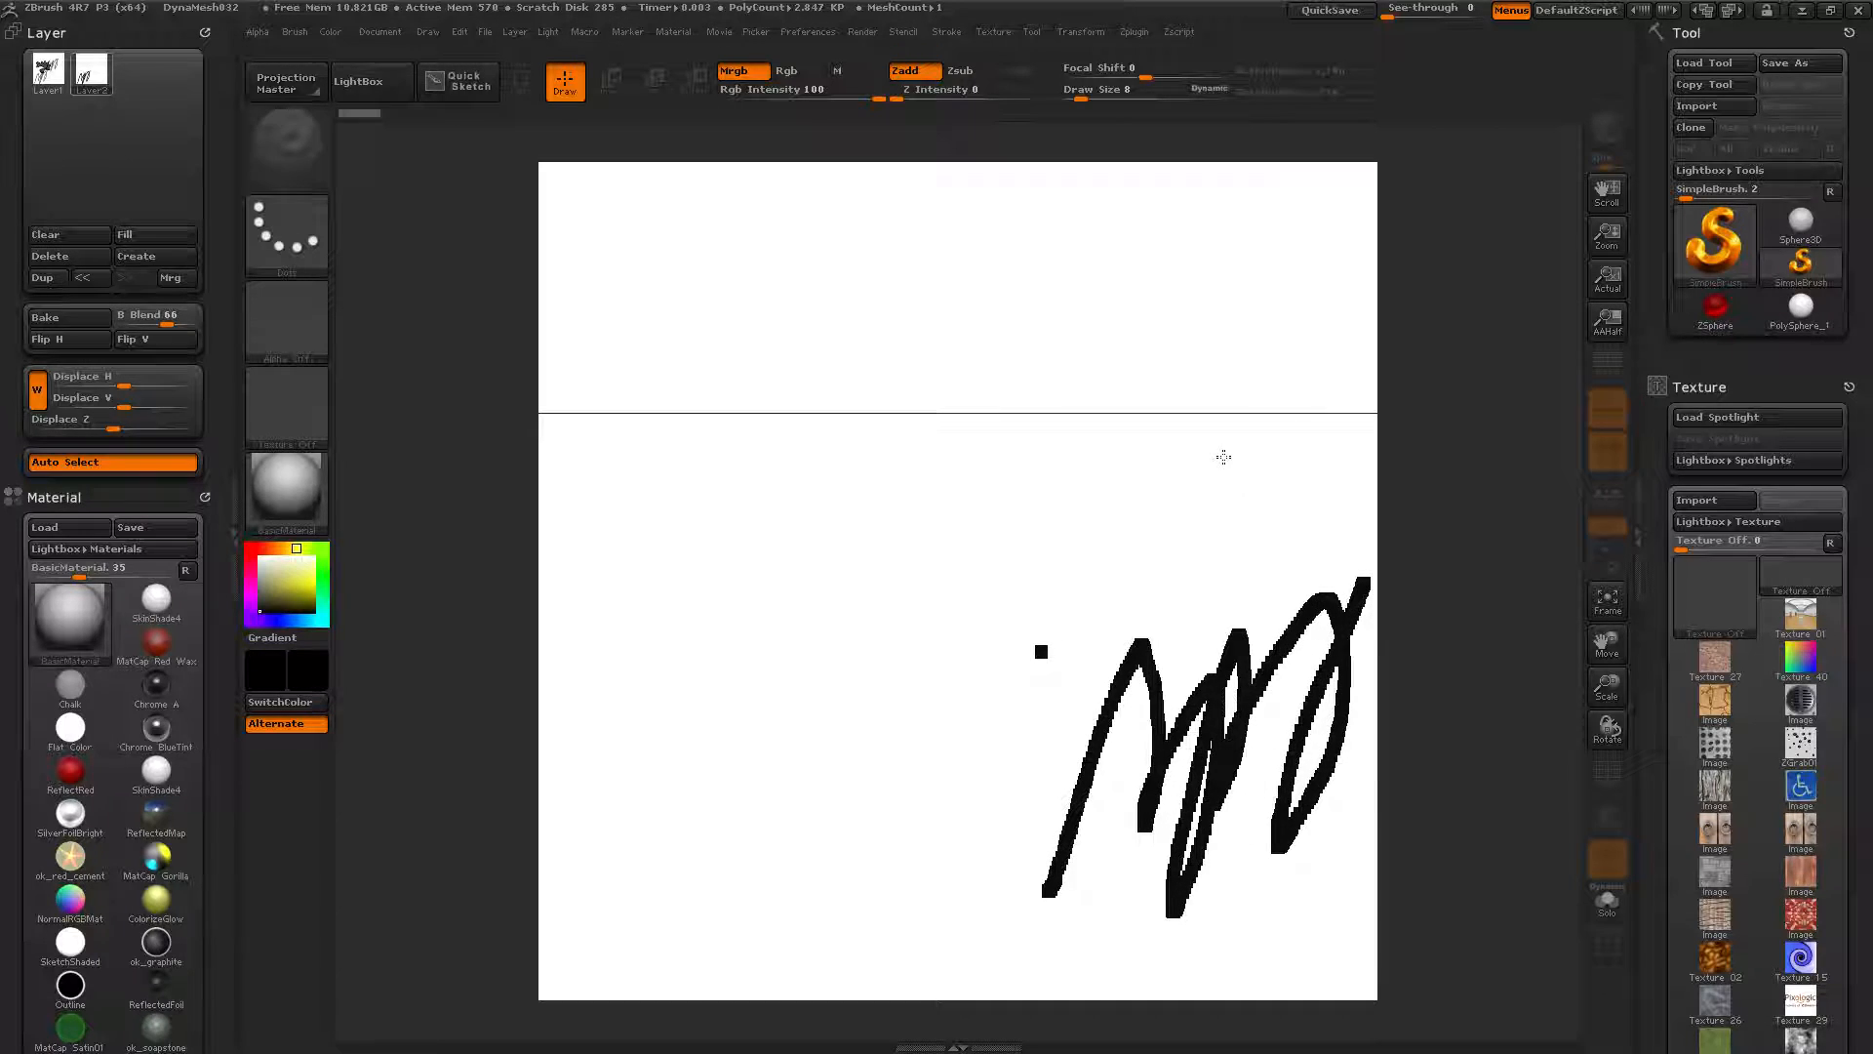
{"action": "left_click", "coordinate": [51, 74]}
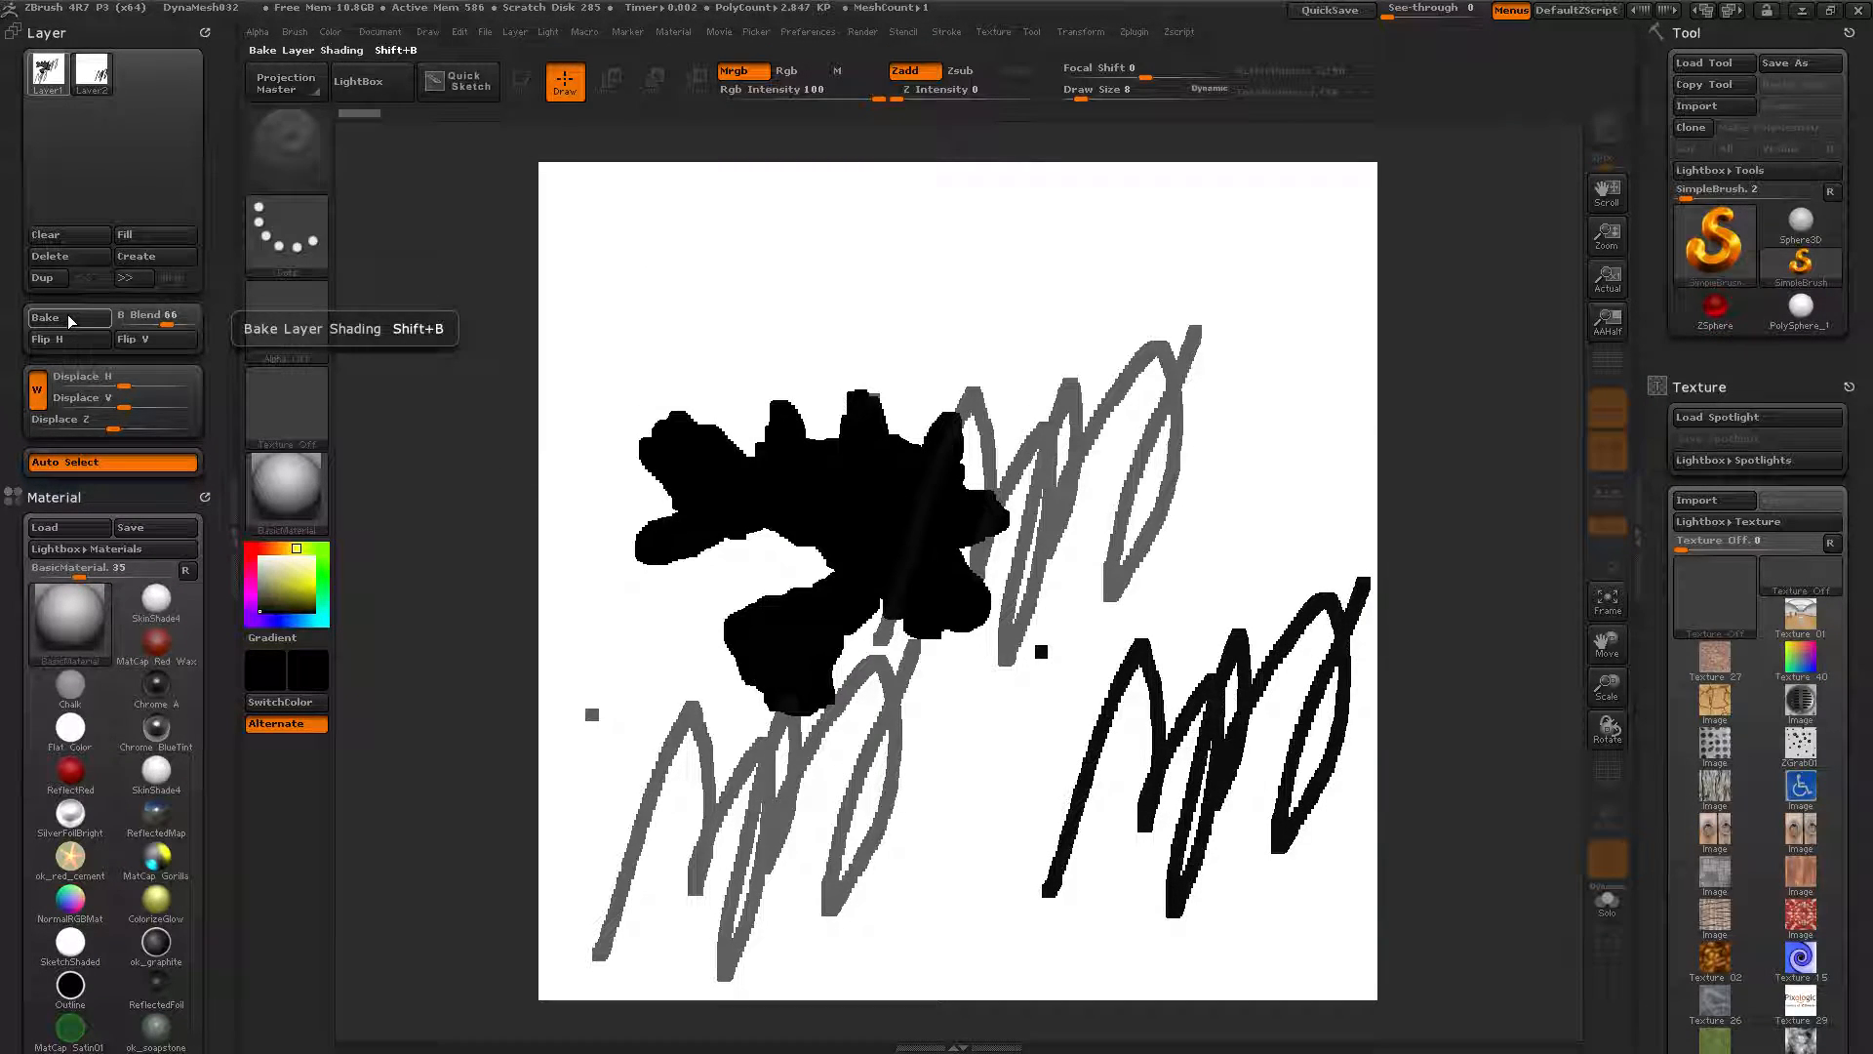
{"action": "mouse_move", "coordinate": [53, 70]}
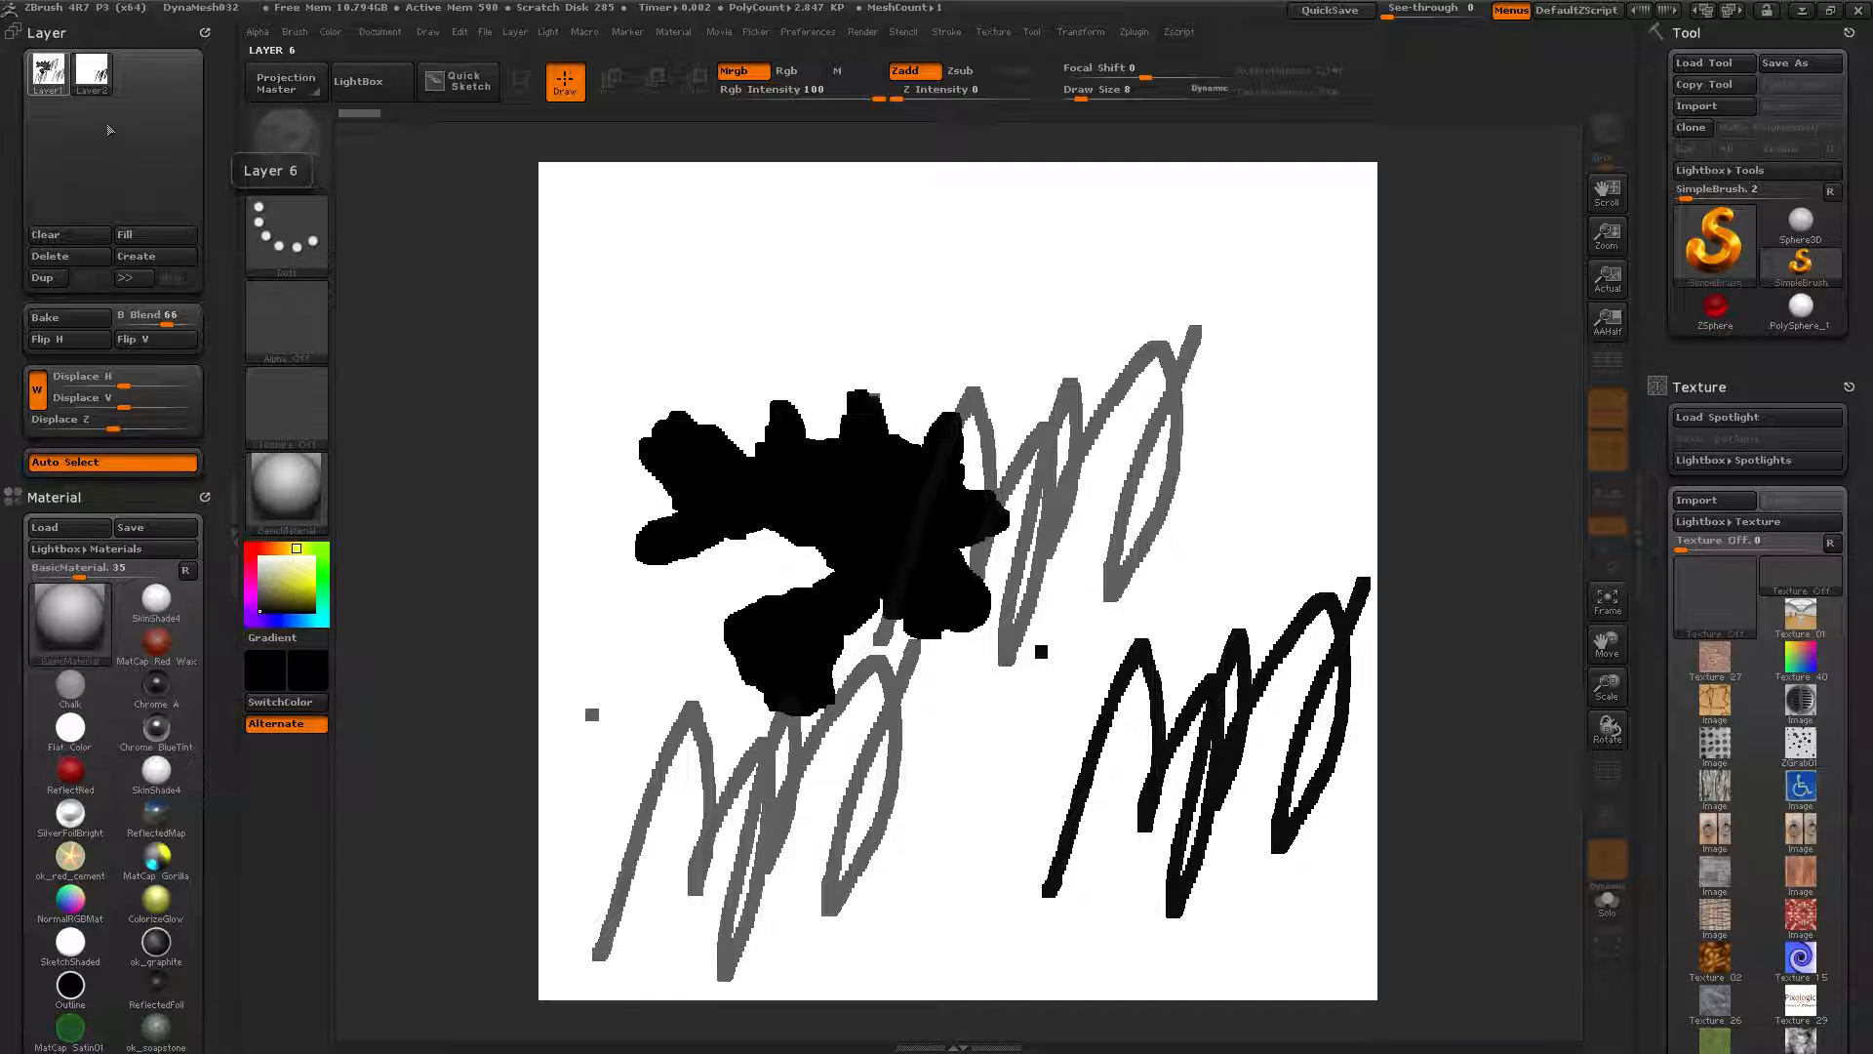
Set the bake blend amount to 100, shift Layer 2's scribble to the canvas's upper-right corner and bake it into Layer 1
{"action": "left_click_drag", "start_coordinate": [164, 325], "coordinate": [167, 324]}
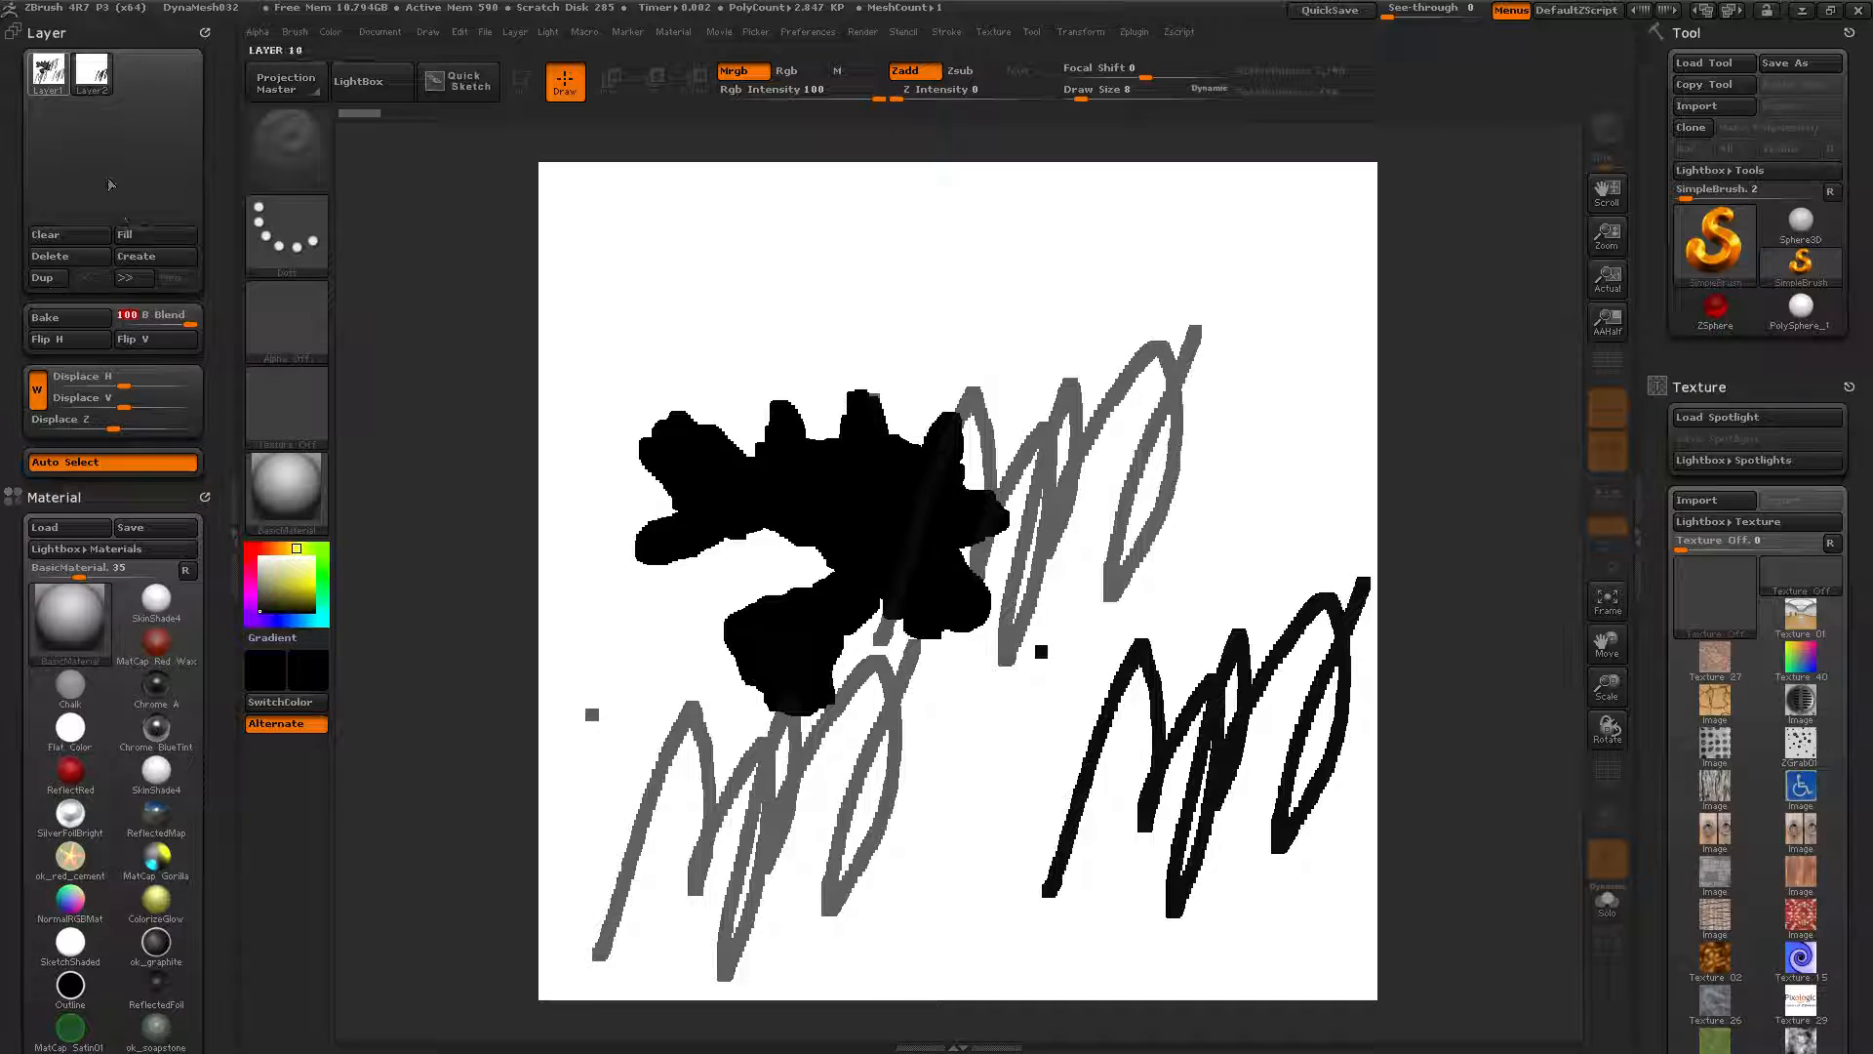
{"action": "left_click", "coordinate": [86, 68]}
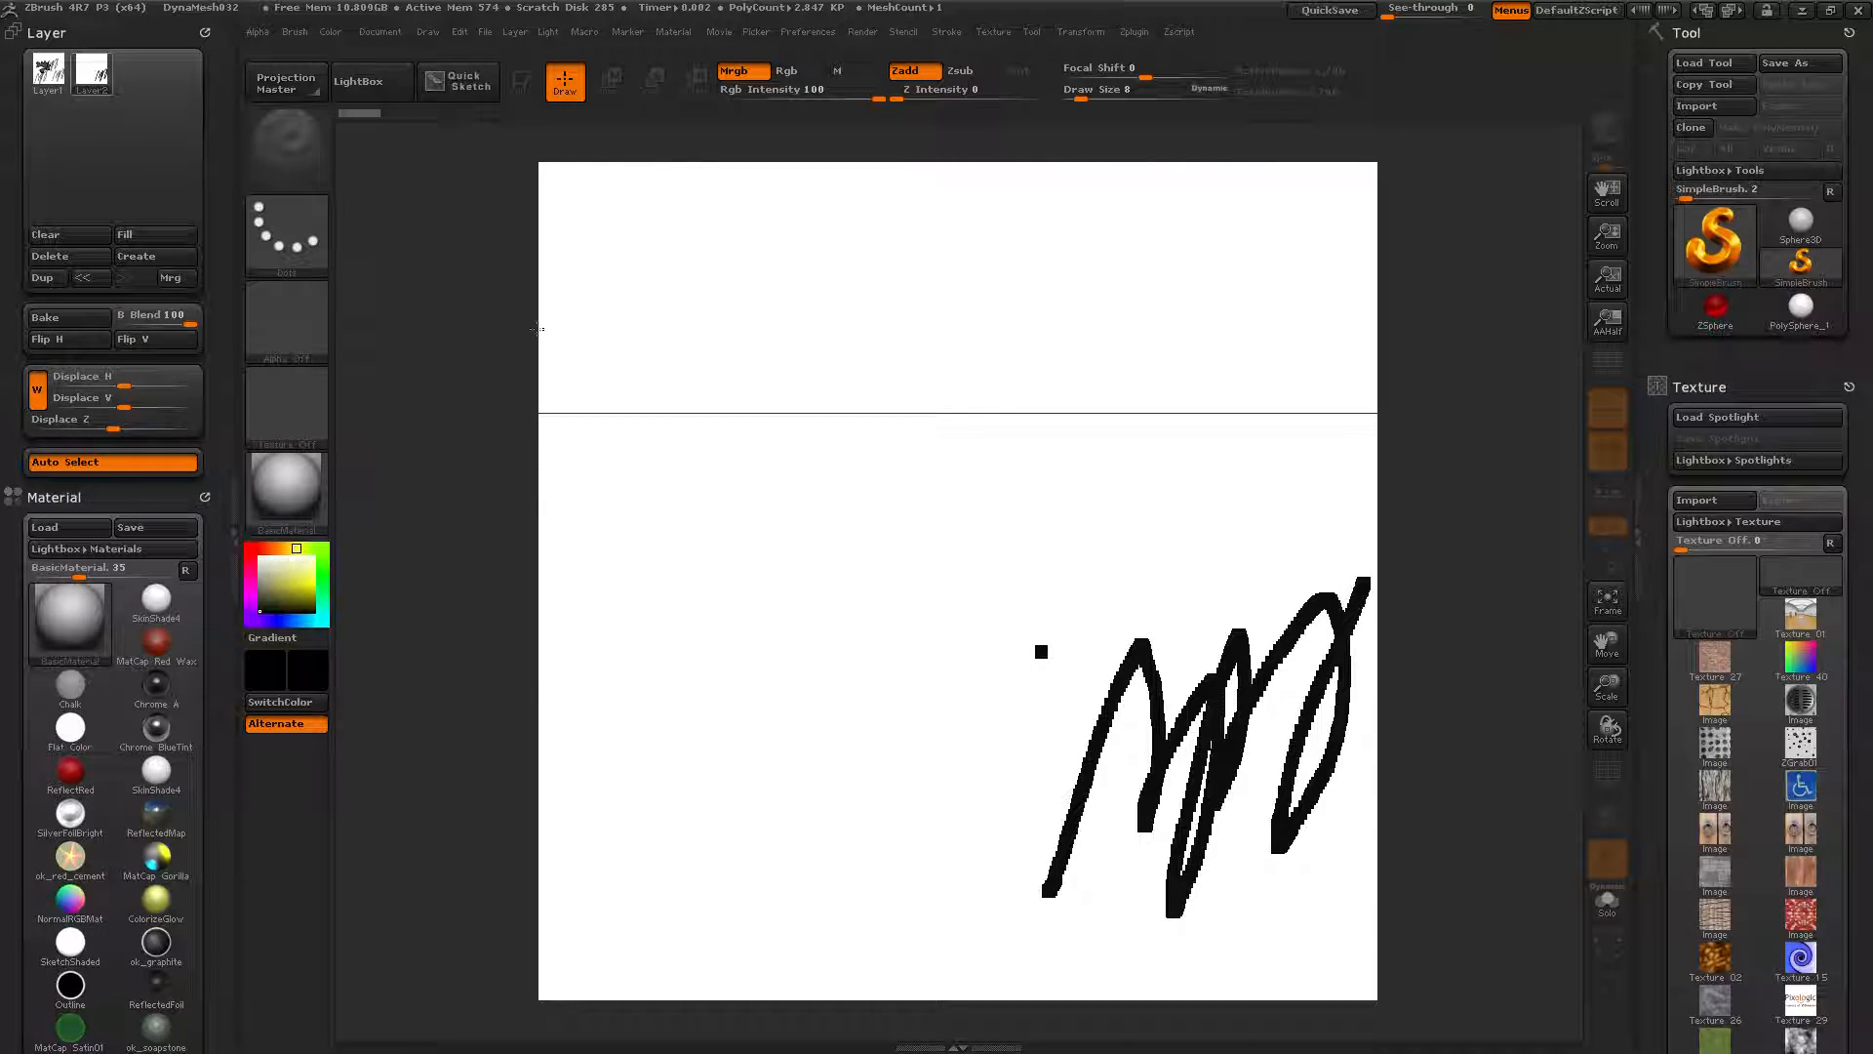
{"action": "mouse_move", "coordinate": [1000, 634]}
{"action": "left_mouse_down"}
{"action": "mouse_move", "coordinate": [719, 640]}
{"action": "mouse_move", "coordinate": [659, 384]}
{"action": "mouse_move", "coordinate": [898, 267]}
{"action": "mouse_move", "coordinate": [957, 263]}
{"action": "mouse_move", "coordinate": [989, 223]}
{"action": "left_mouse_up"}
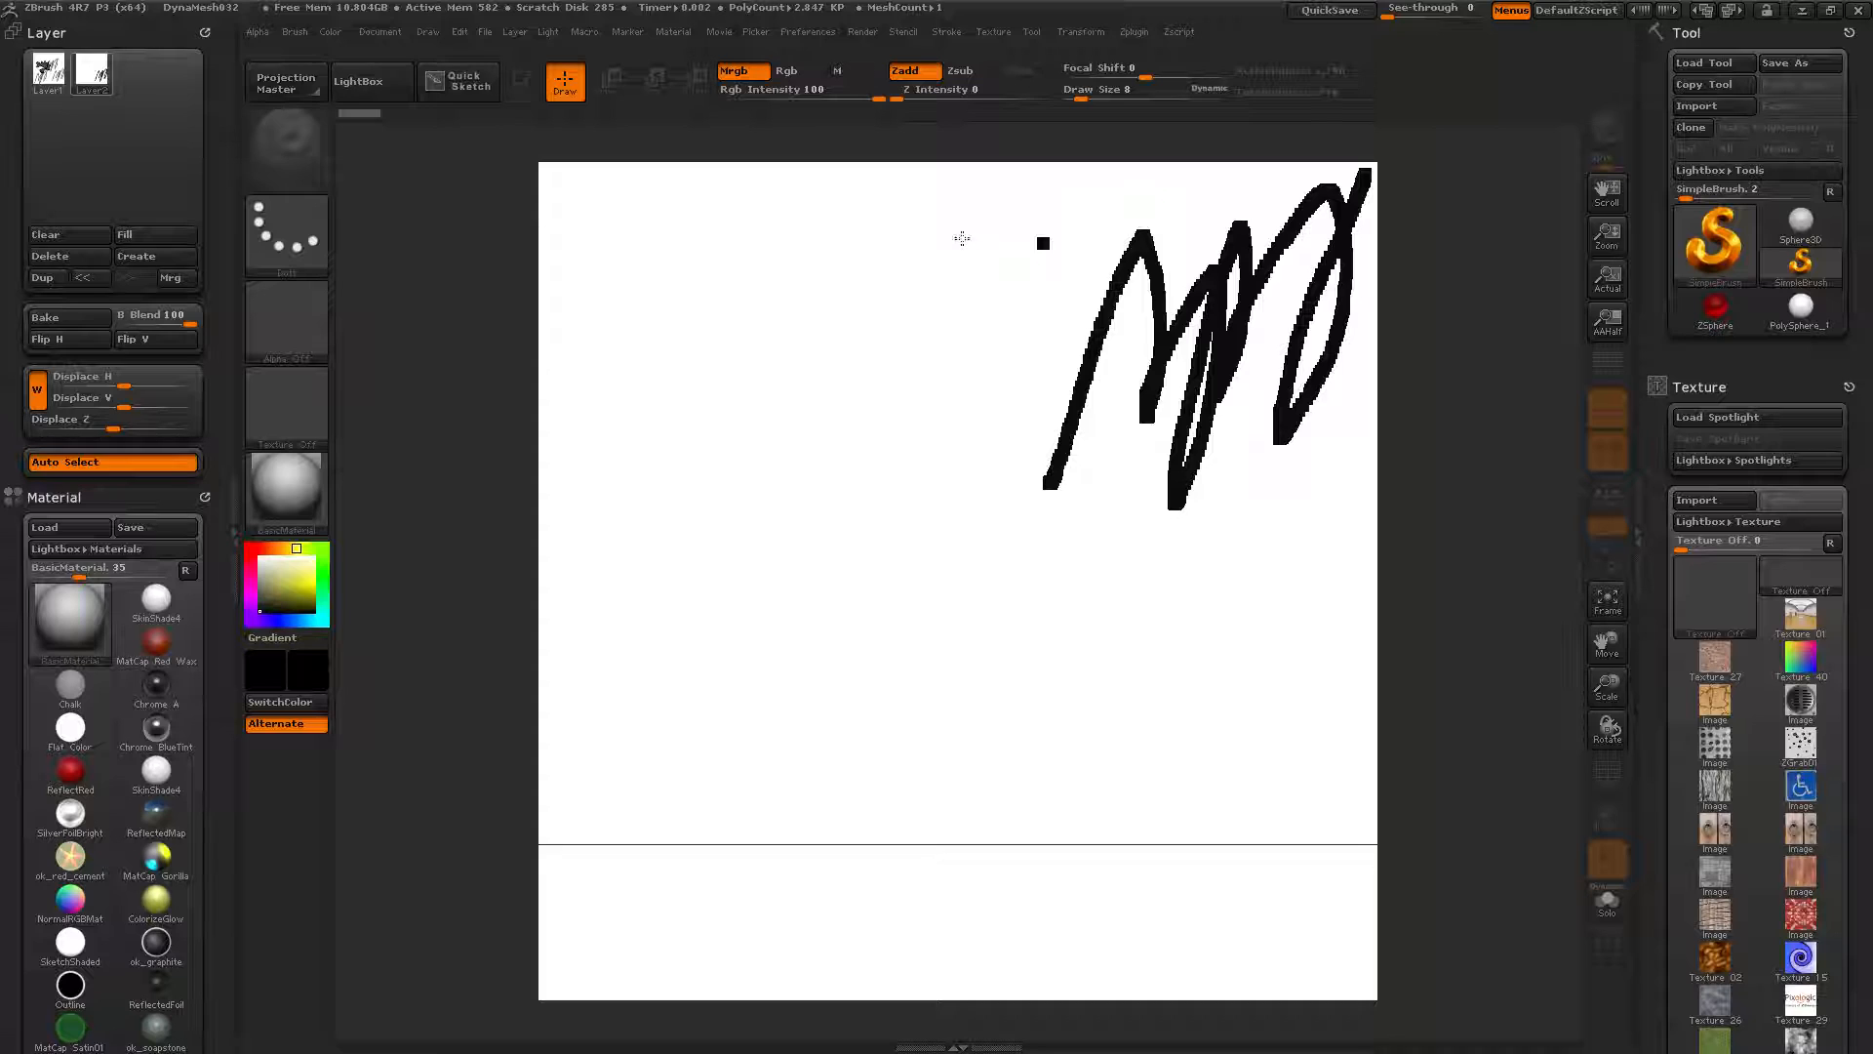
{"action": "left_click", "coordinate": [46, 73]}
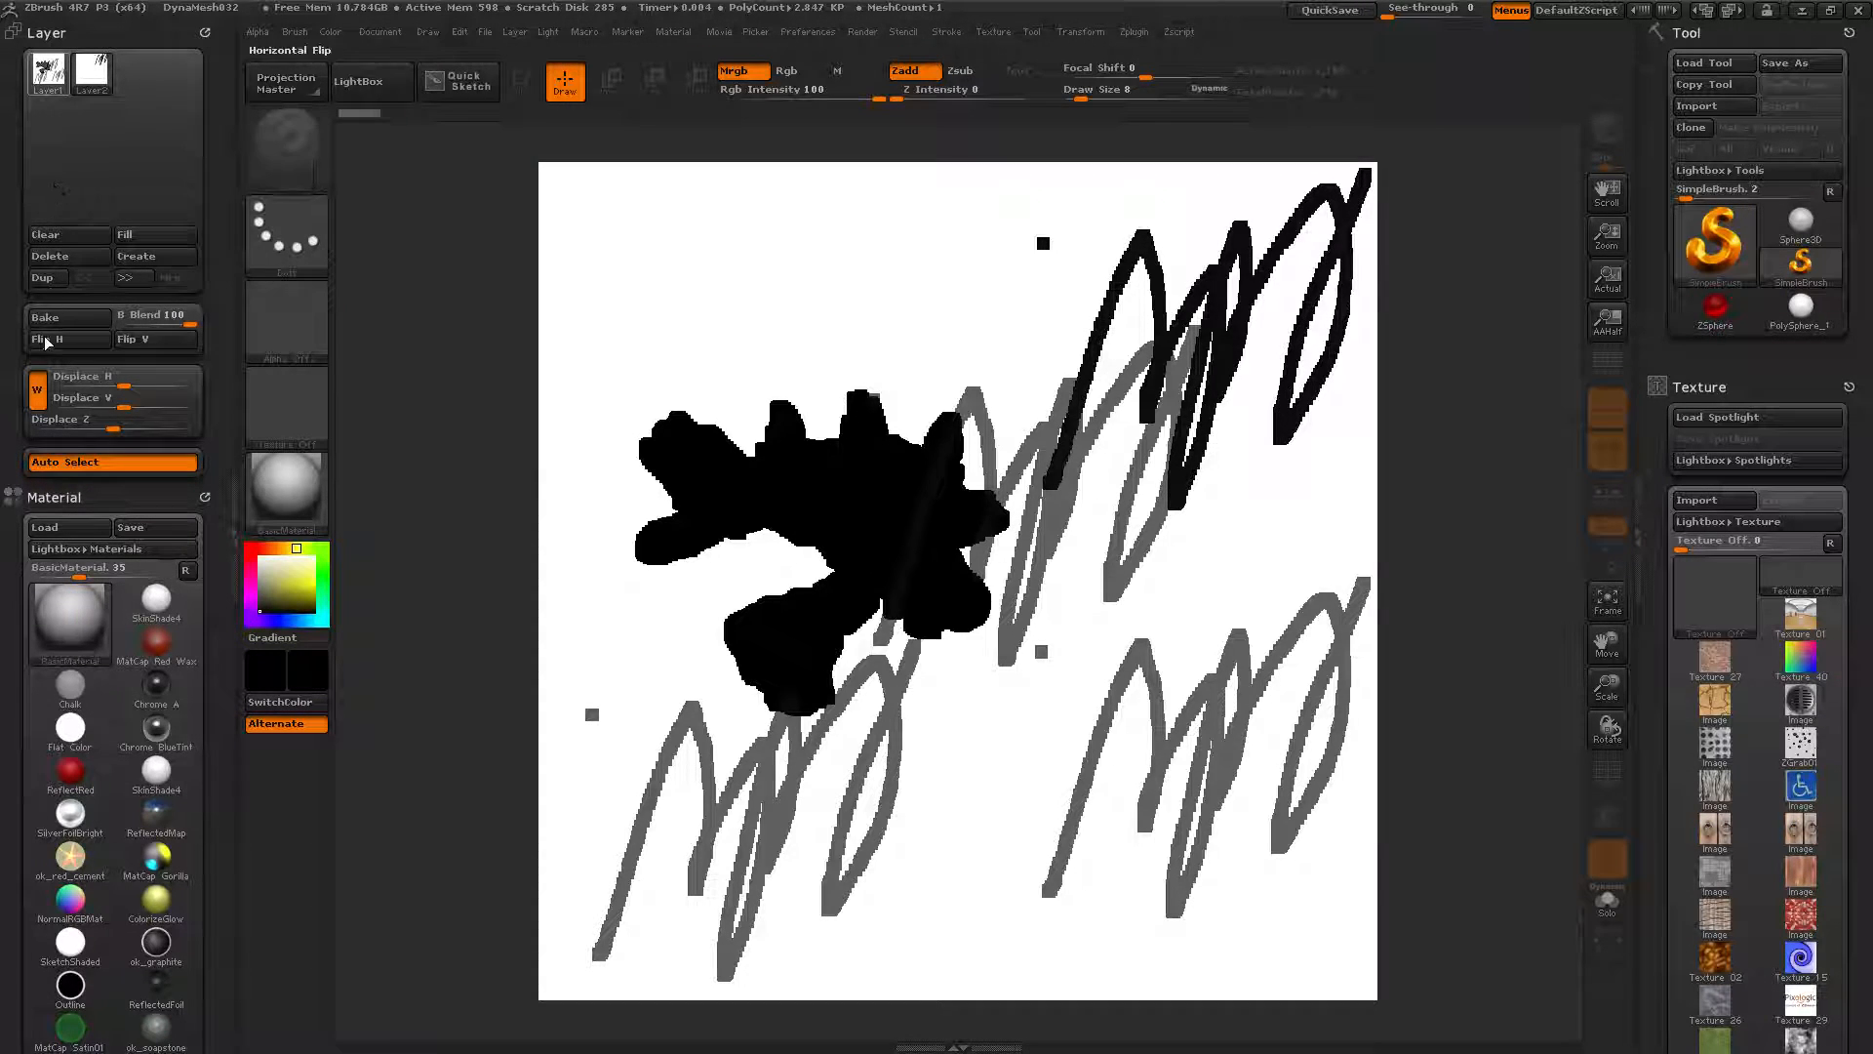
{"action": "mouse_move", "coordinate": [60, 77]}
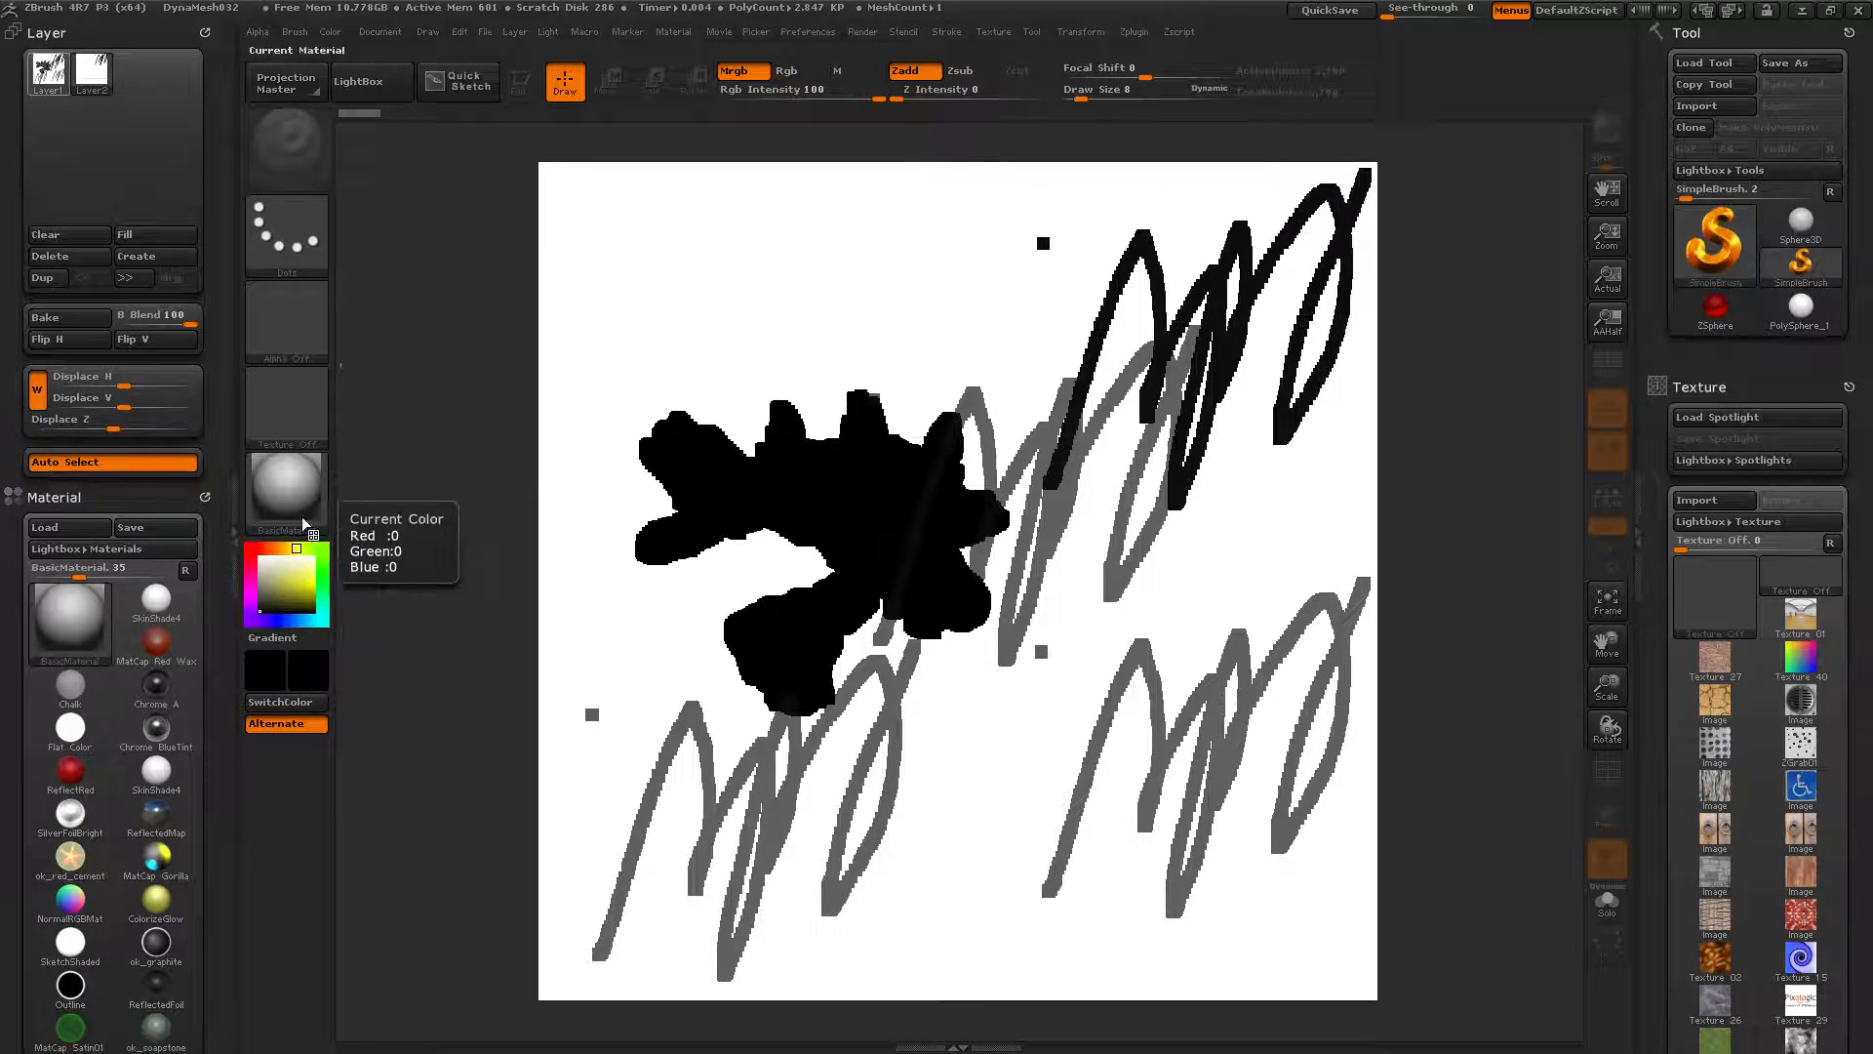
Collapse the Material palette and keep the Layer palette expanded
{"action": "left_click", "coordinate": [46, 32]}
{"action": "left_click", "coordinate": [79, 56]}
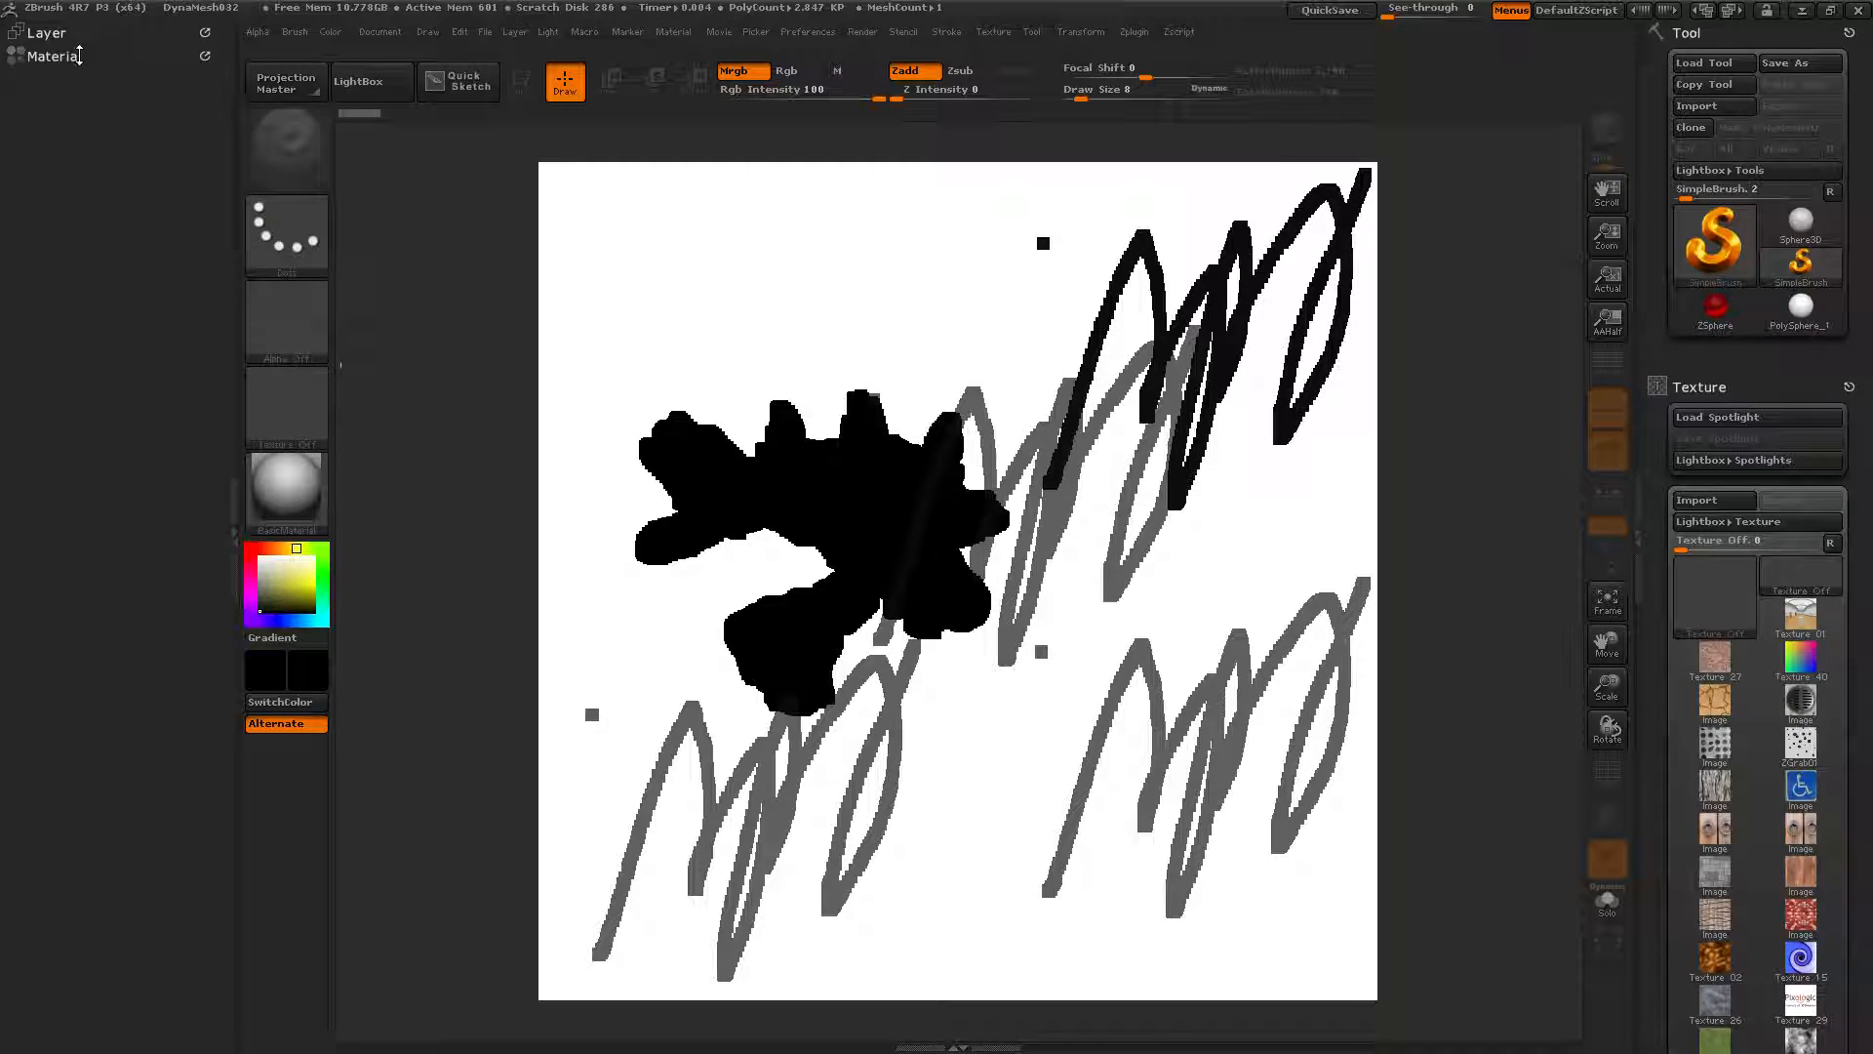
{"action": "left_click", "coordinate": [79, 55]}
{"action": "left_click_drag", "start_coordinate": [8, 137], "coordinate": [10, 290]}
{"action": "left_click", "coordinate": [94, 29]}
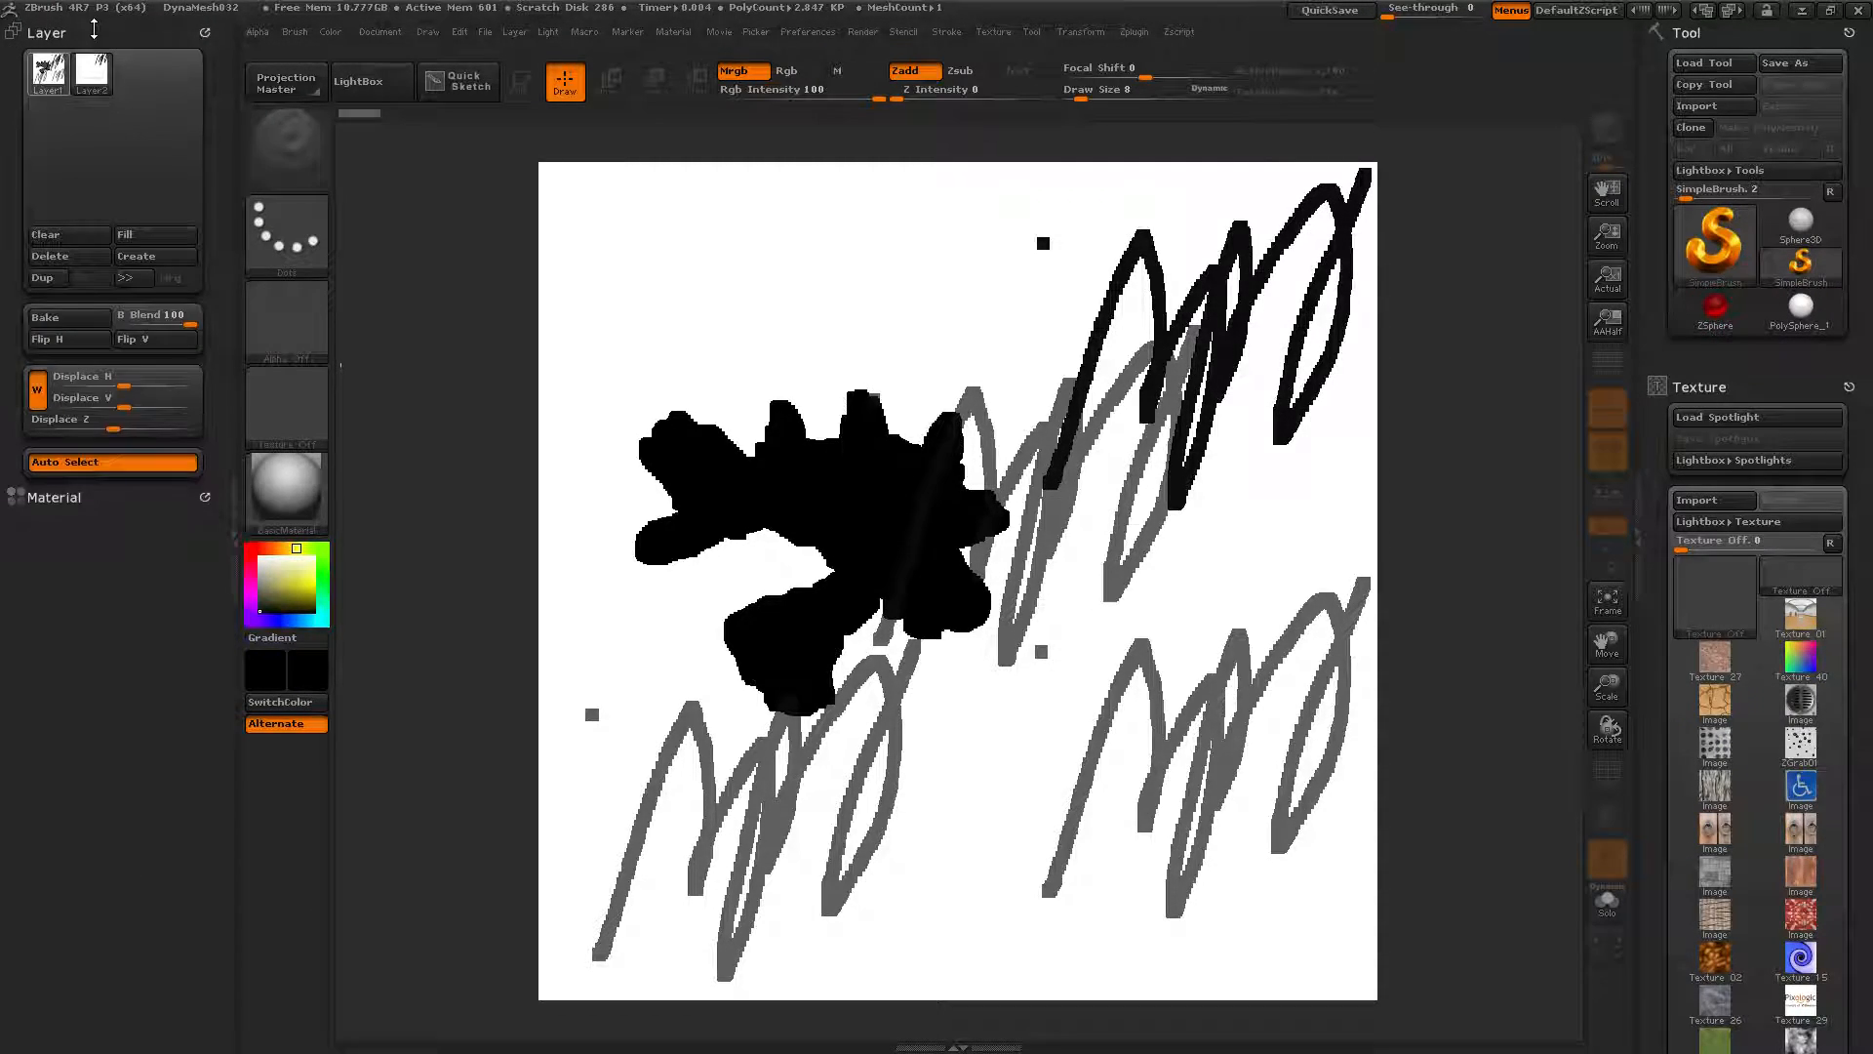
Paint pairs of green, red and blue dots below the scribble on Layer 2 and bake them into Layer 1 at blend amount 100
{"action": "left_click", "coordinate": [91, 76]}
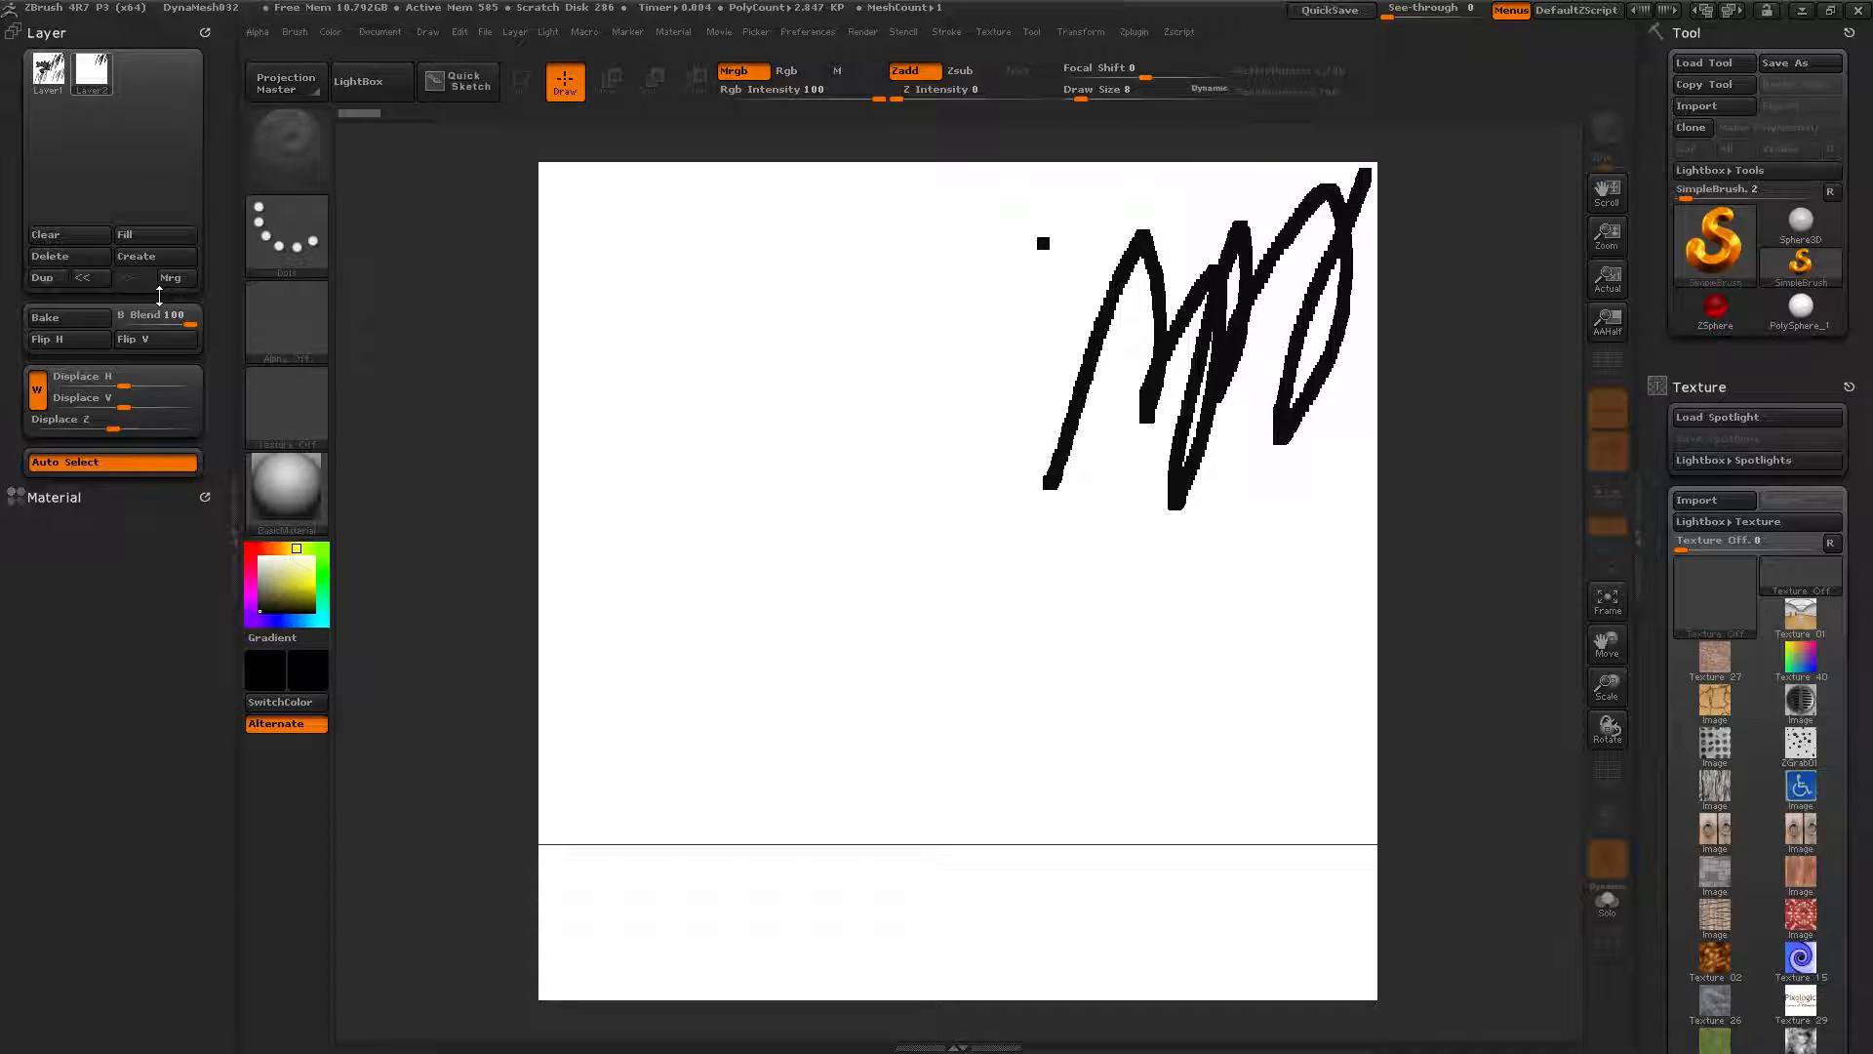
{"action": "left_click", "coordinate": [319, 551]}
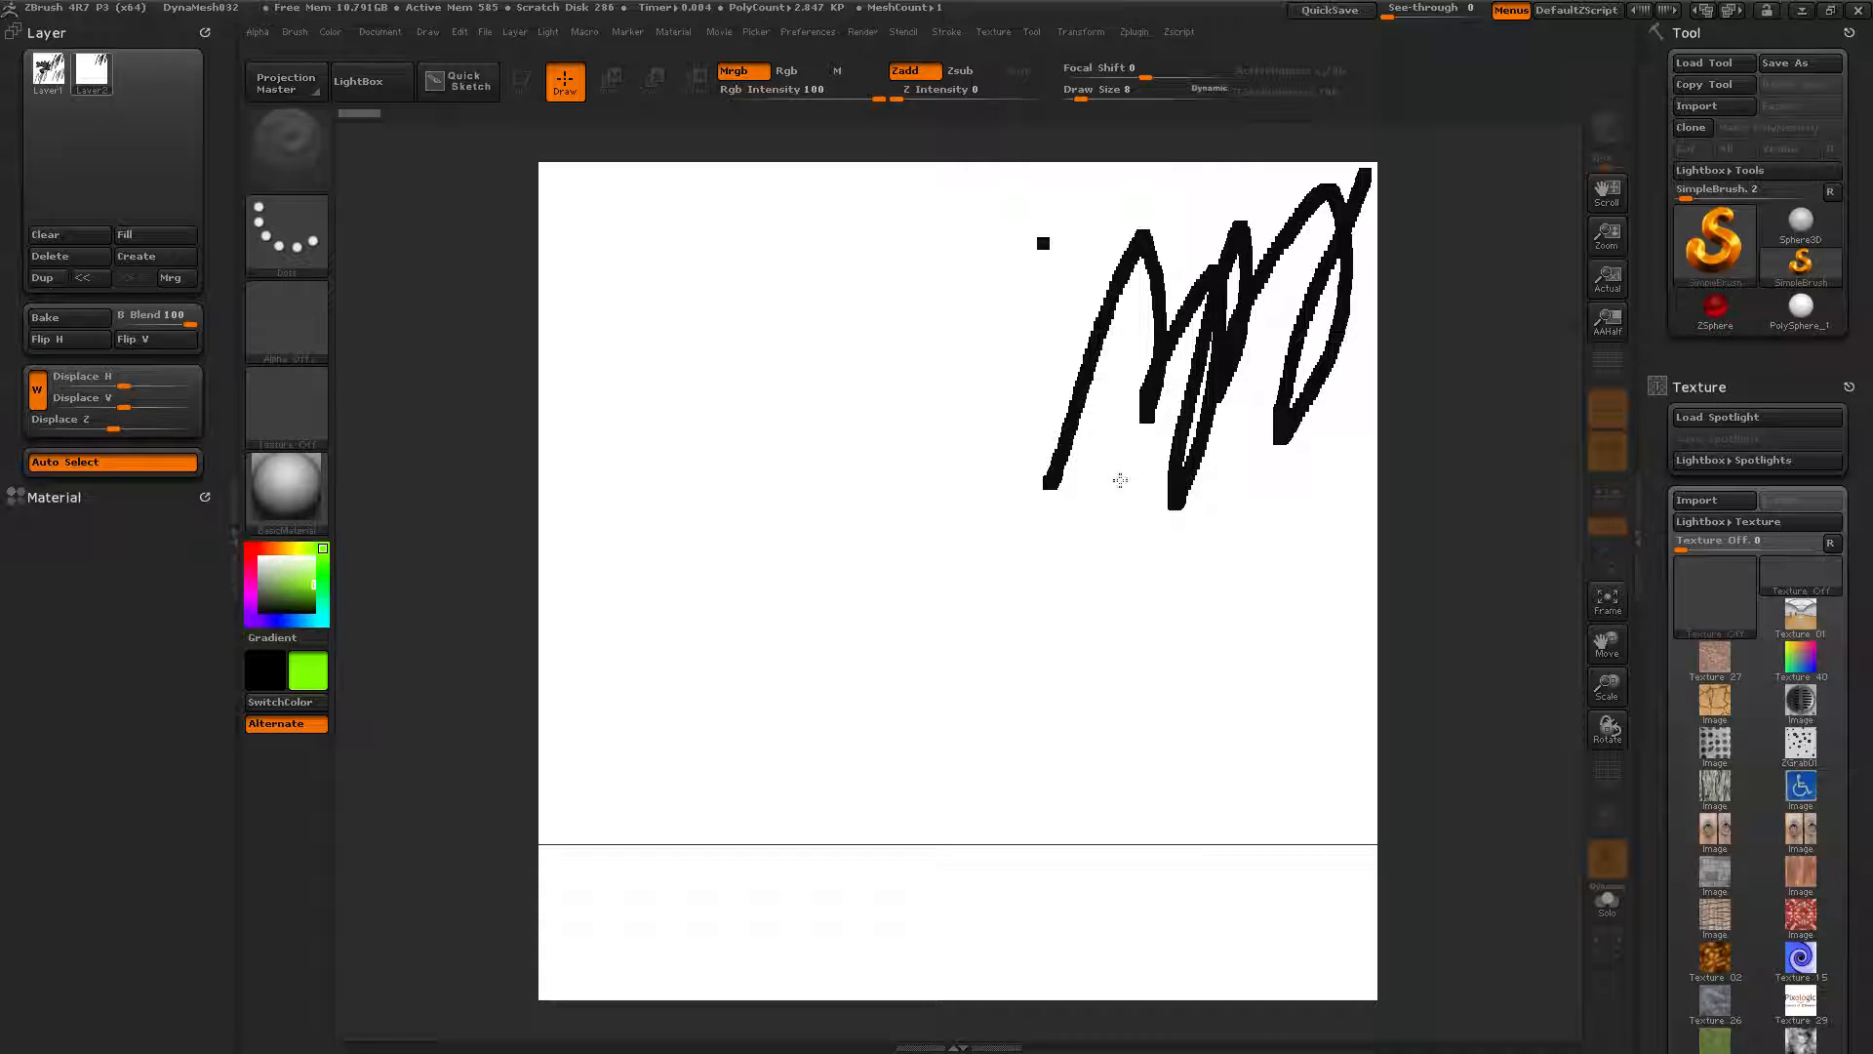
{"action": "left_click", "coordinate": [1269, 521]}
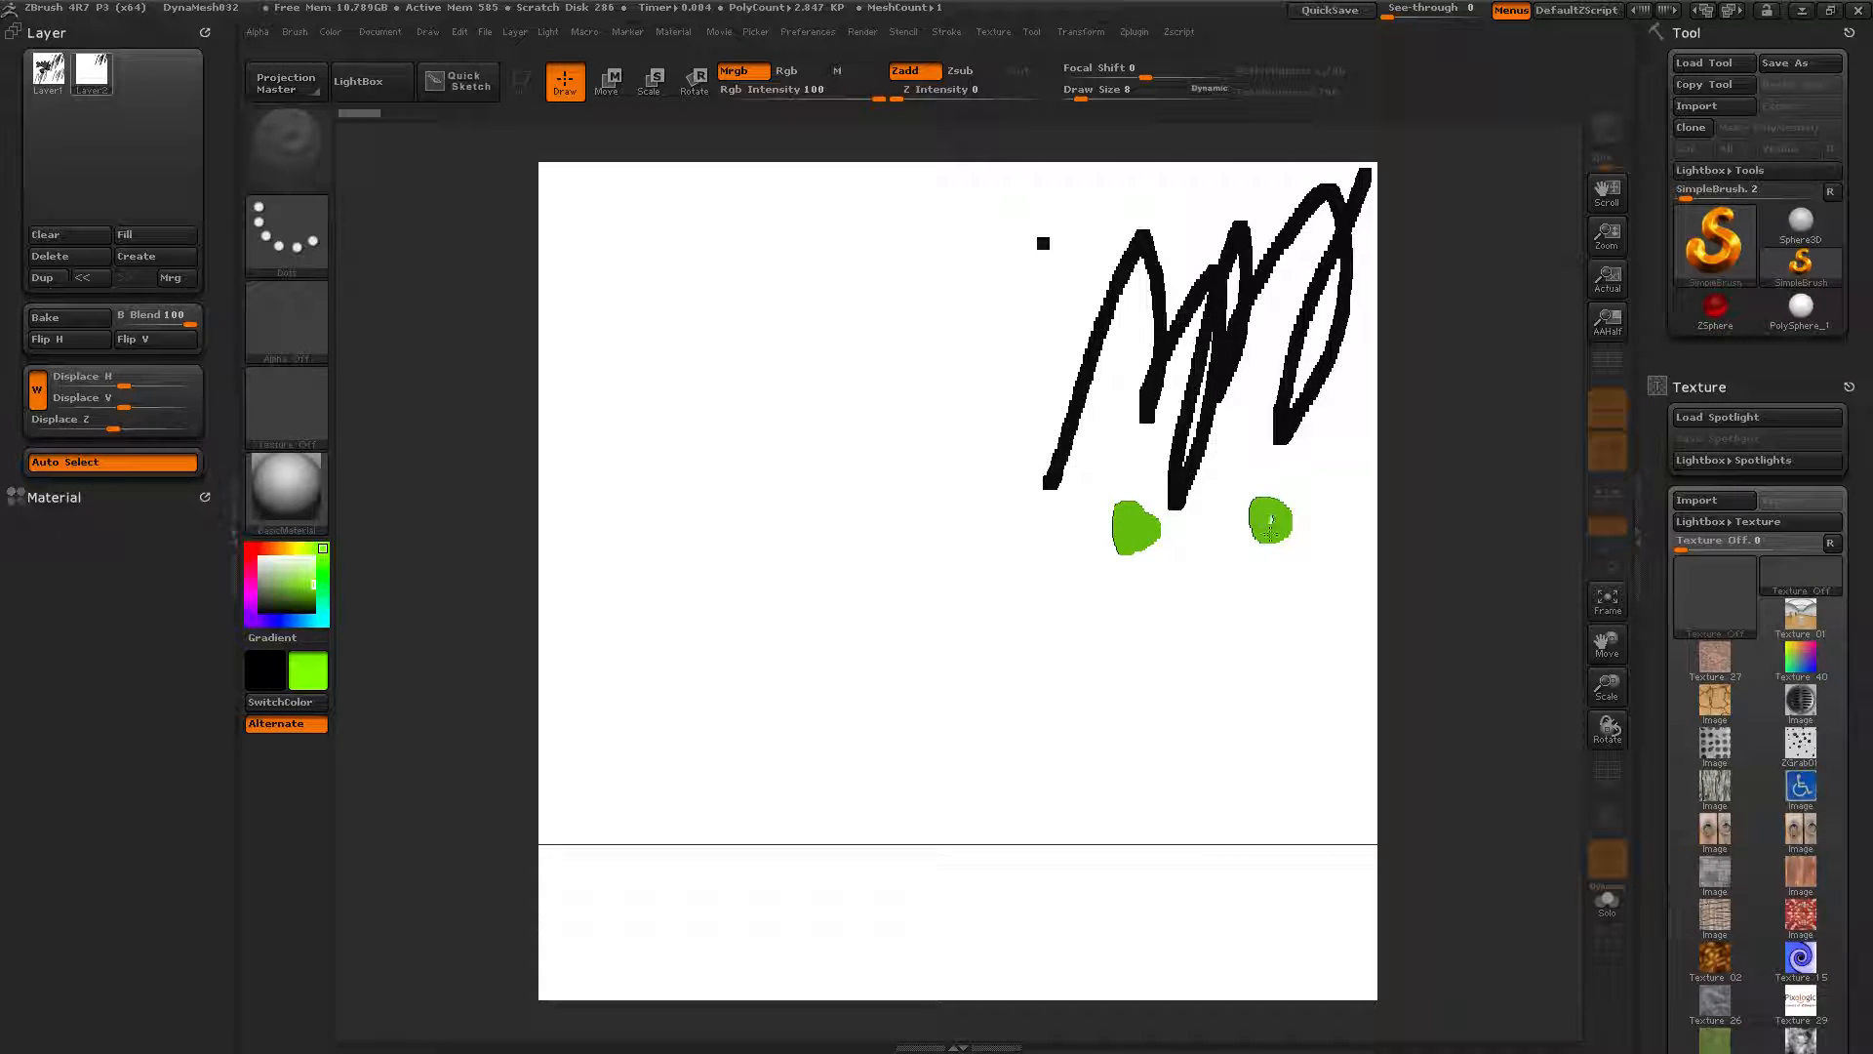
{"action": "left_click", "coordinate": [251, 548]}
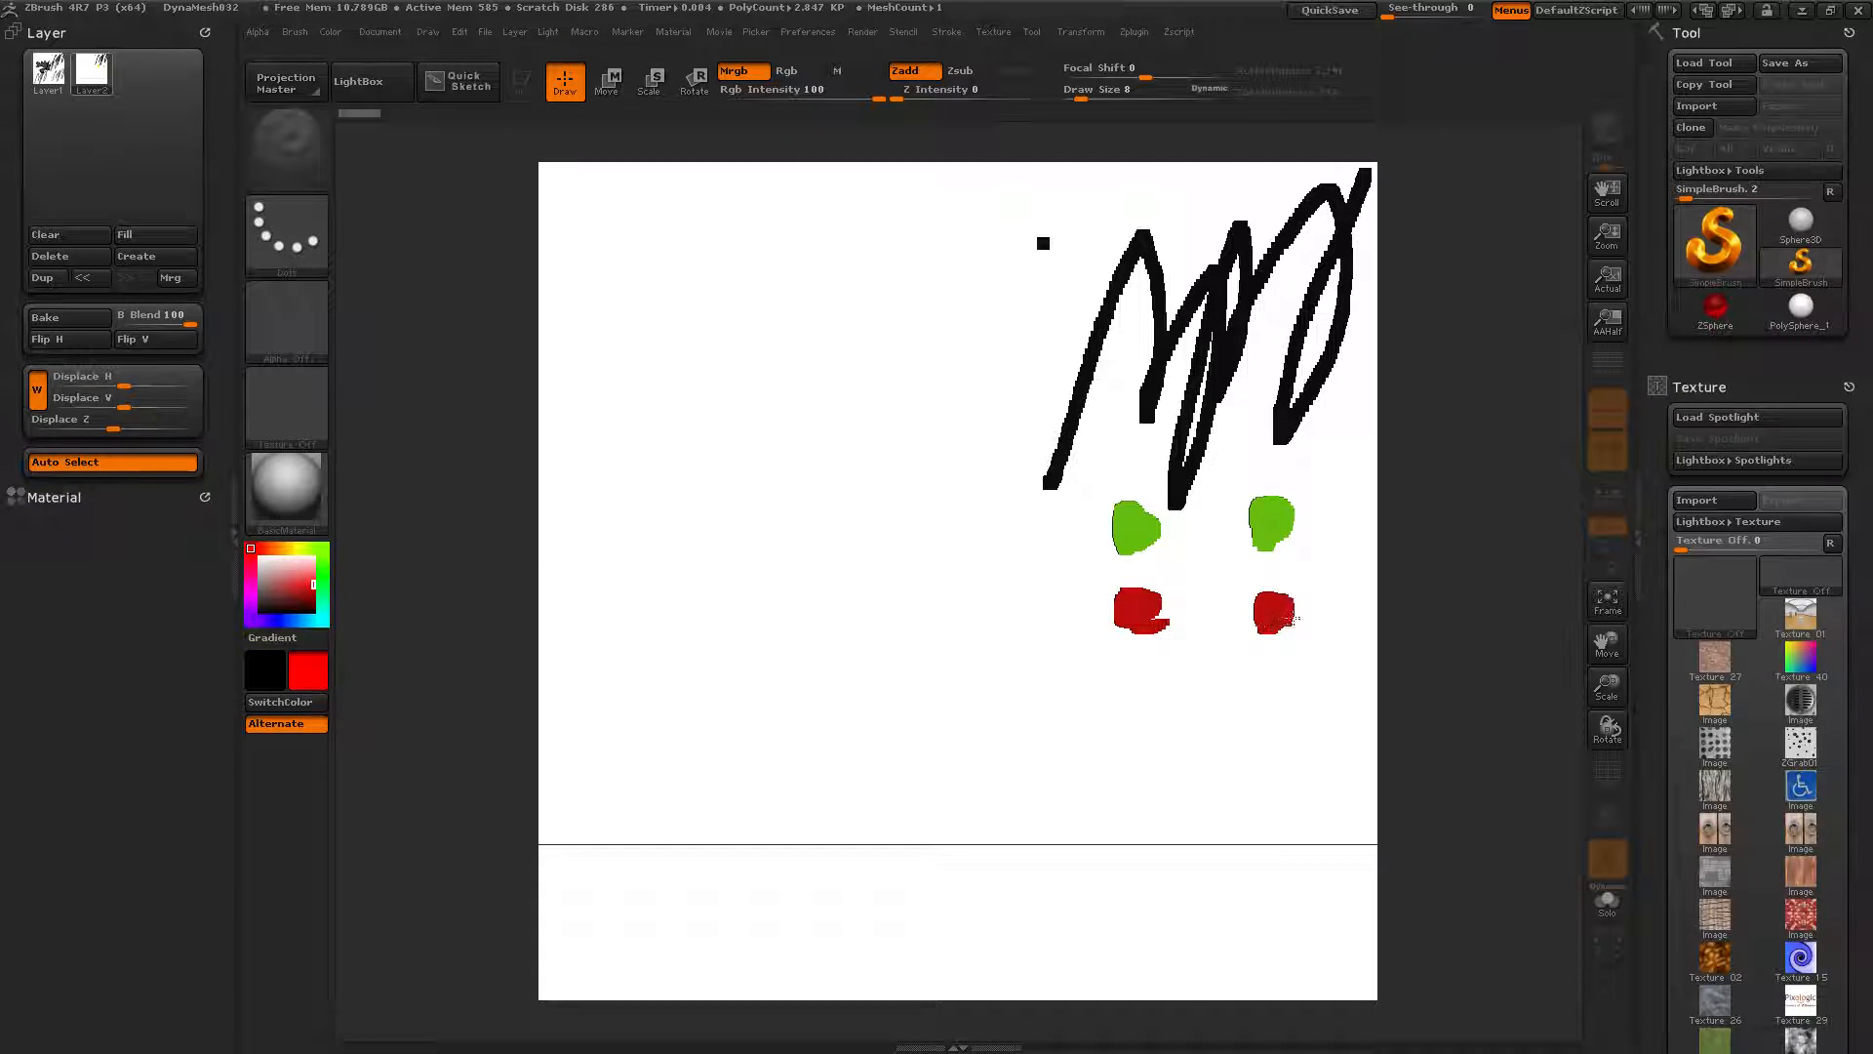
{"action": "left_click", "coordinate": [282, 619]}
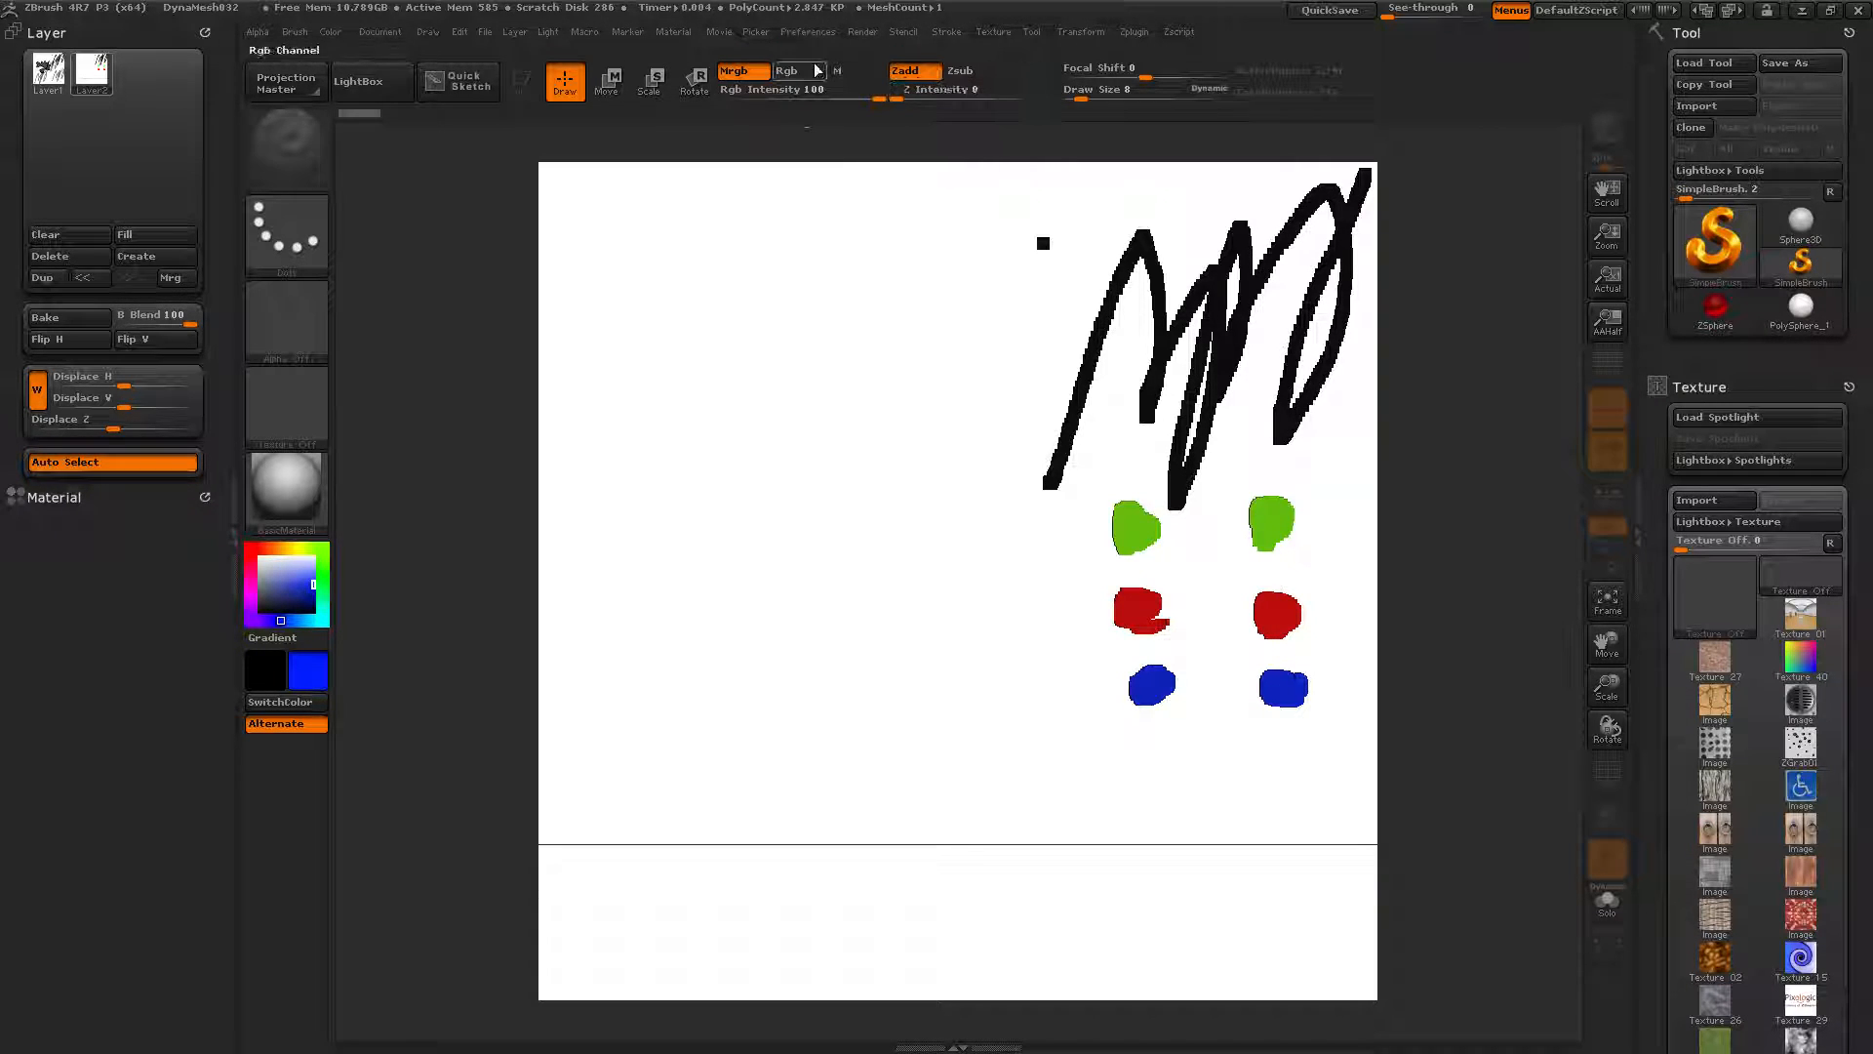
{"action": "left_click", "coordinate": [45, 70]}
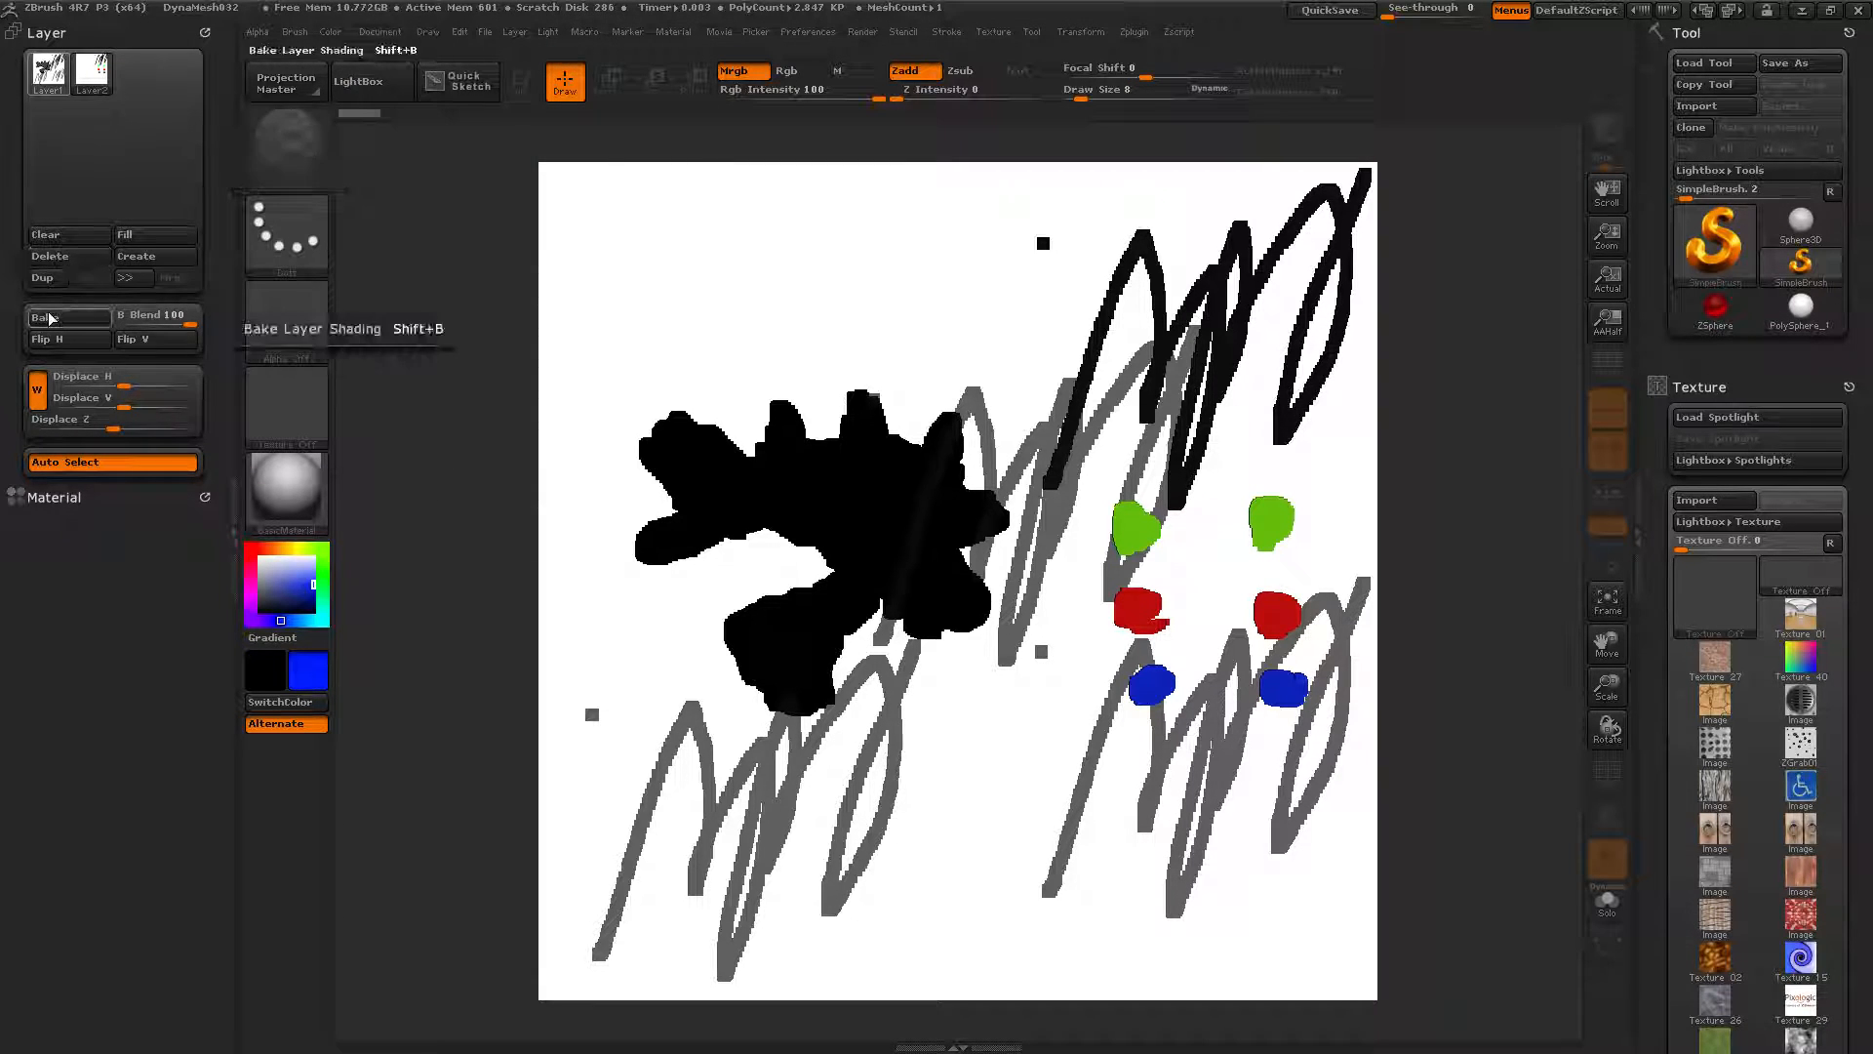
{"action": "mouse_move", "coordinate": [50, 75]}
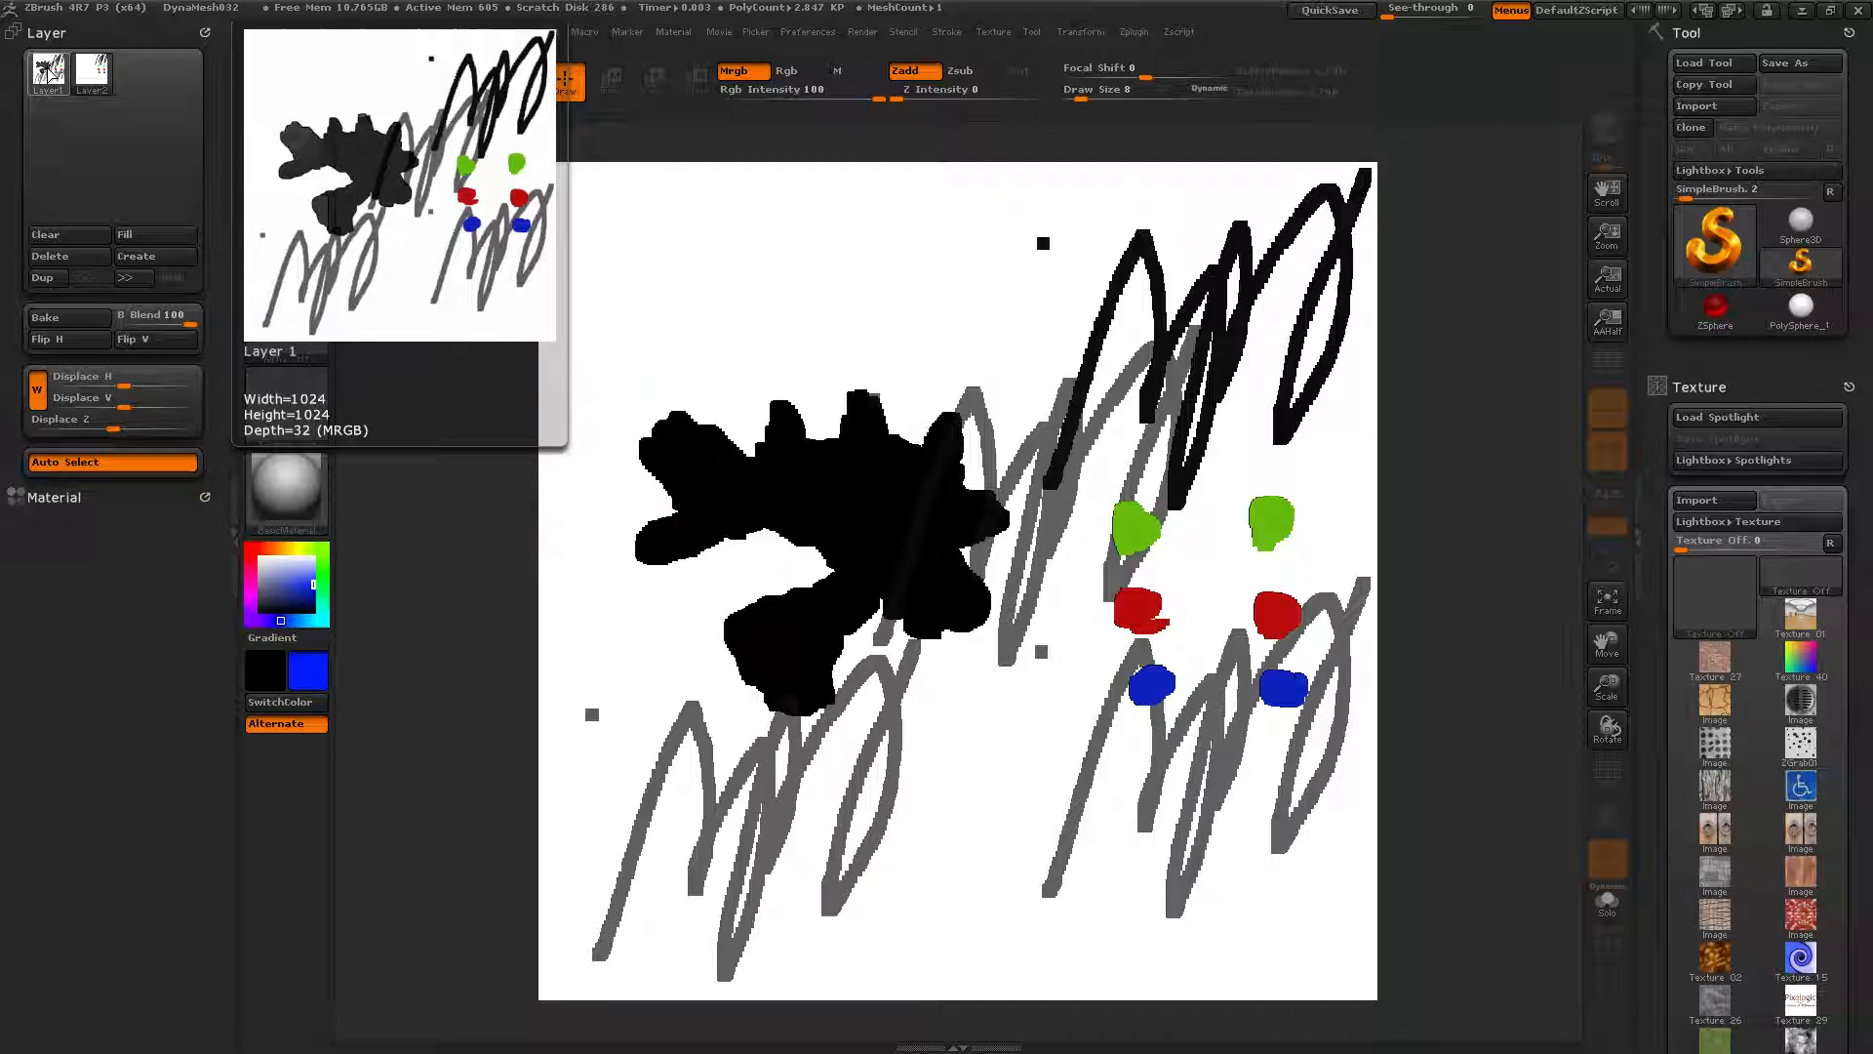
Enlarge the draw size to about 318 and paint the upper-right area of Layer 2 solid blue over the scribble
{"action": "left_click", "coordinate": [95, 78]}
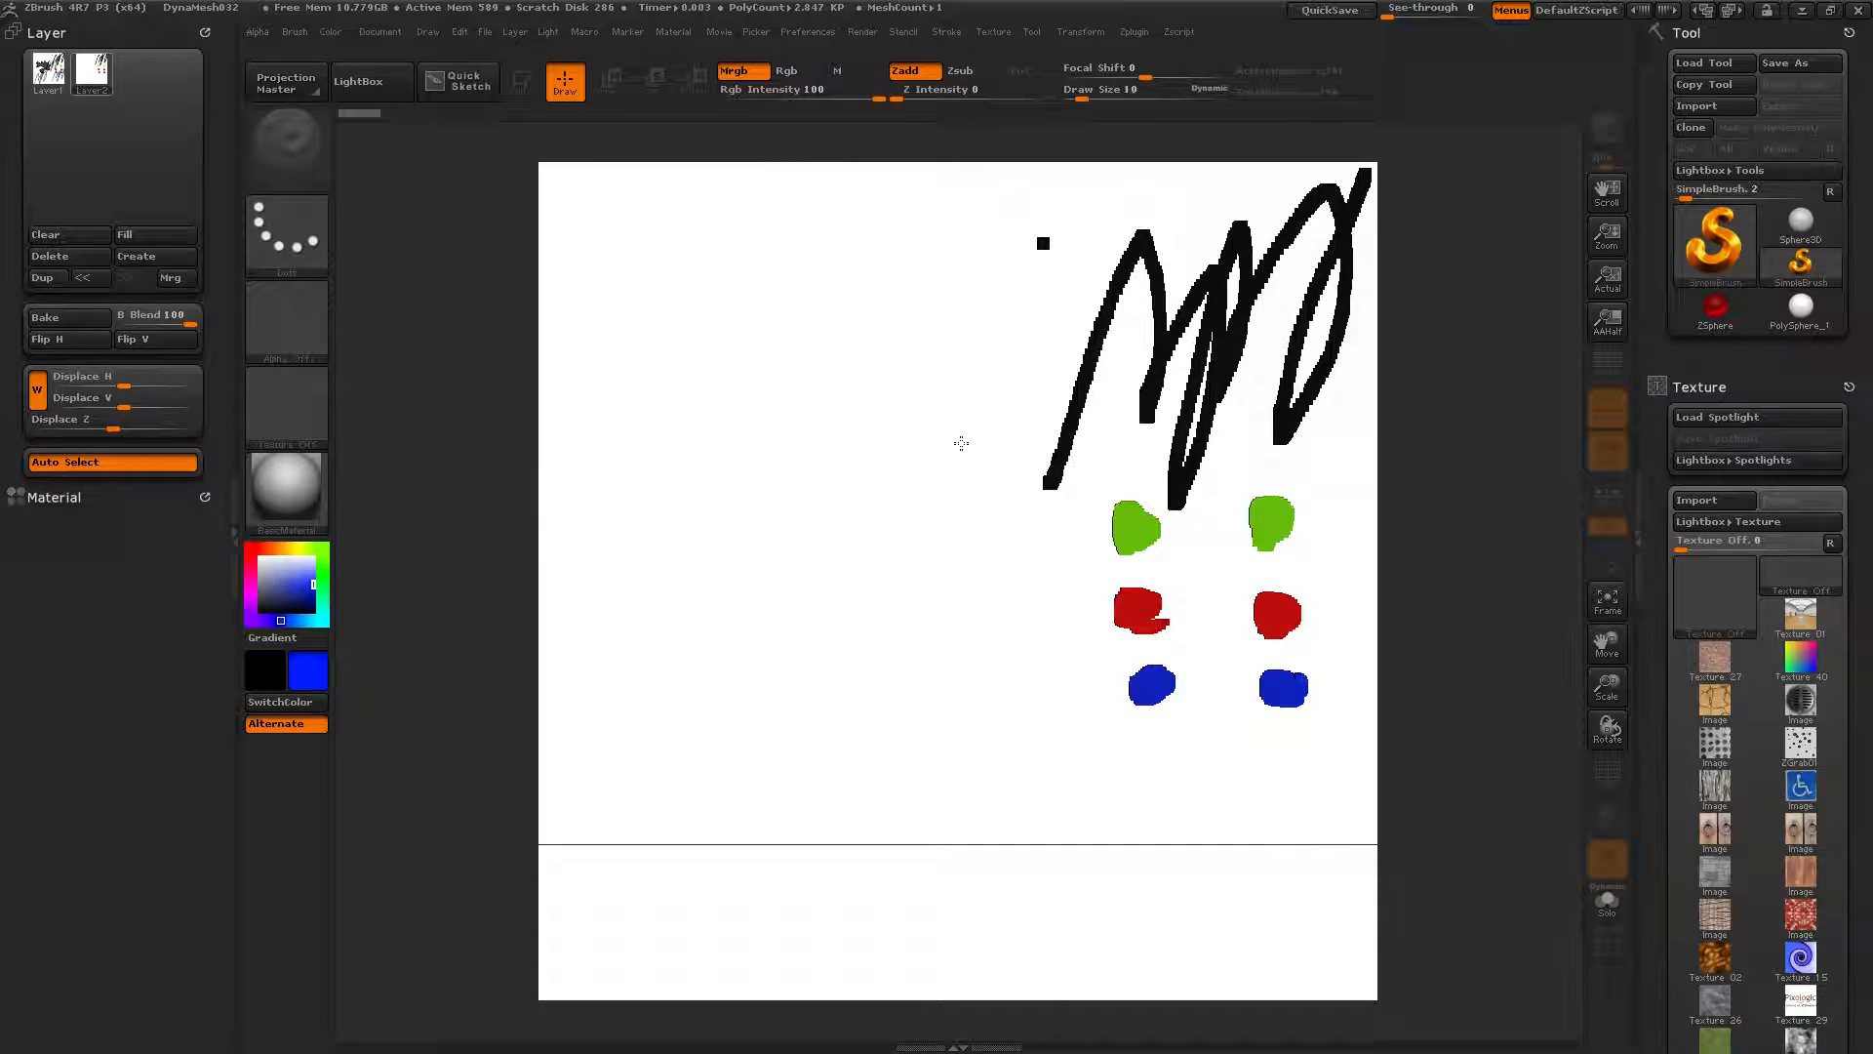
{"action": "key", "text": "]"}
{"action": "key", "text": "]"}
{"action": "key", "text": "]"}
{"action": "key", "text": "]"}
{"action": "key", "text": "]"}
{"action": "key", "text": "]"}
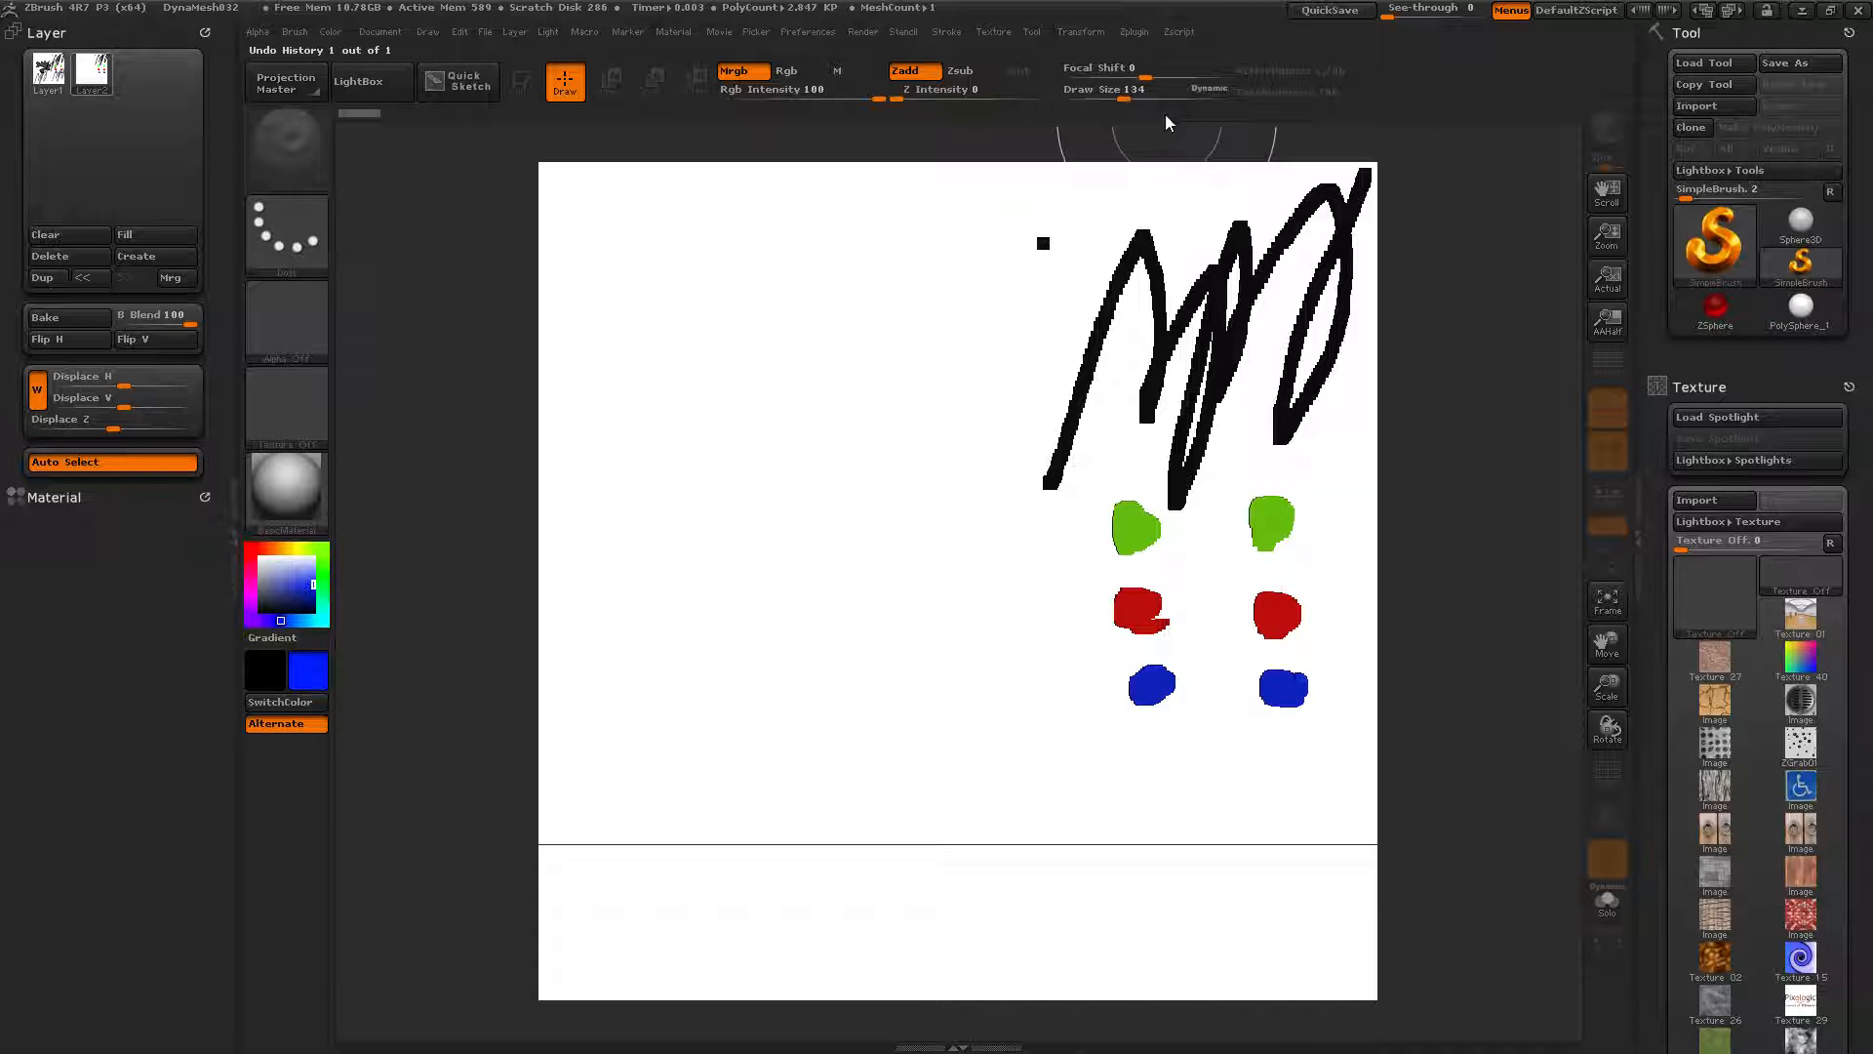
{"action": "left_click_drag", "start_coordinate": [1124, 94], "coordinate": [1156, 91]}
{"action": "left_click", "coordinate": [1077, 400]}
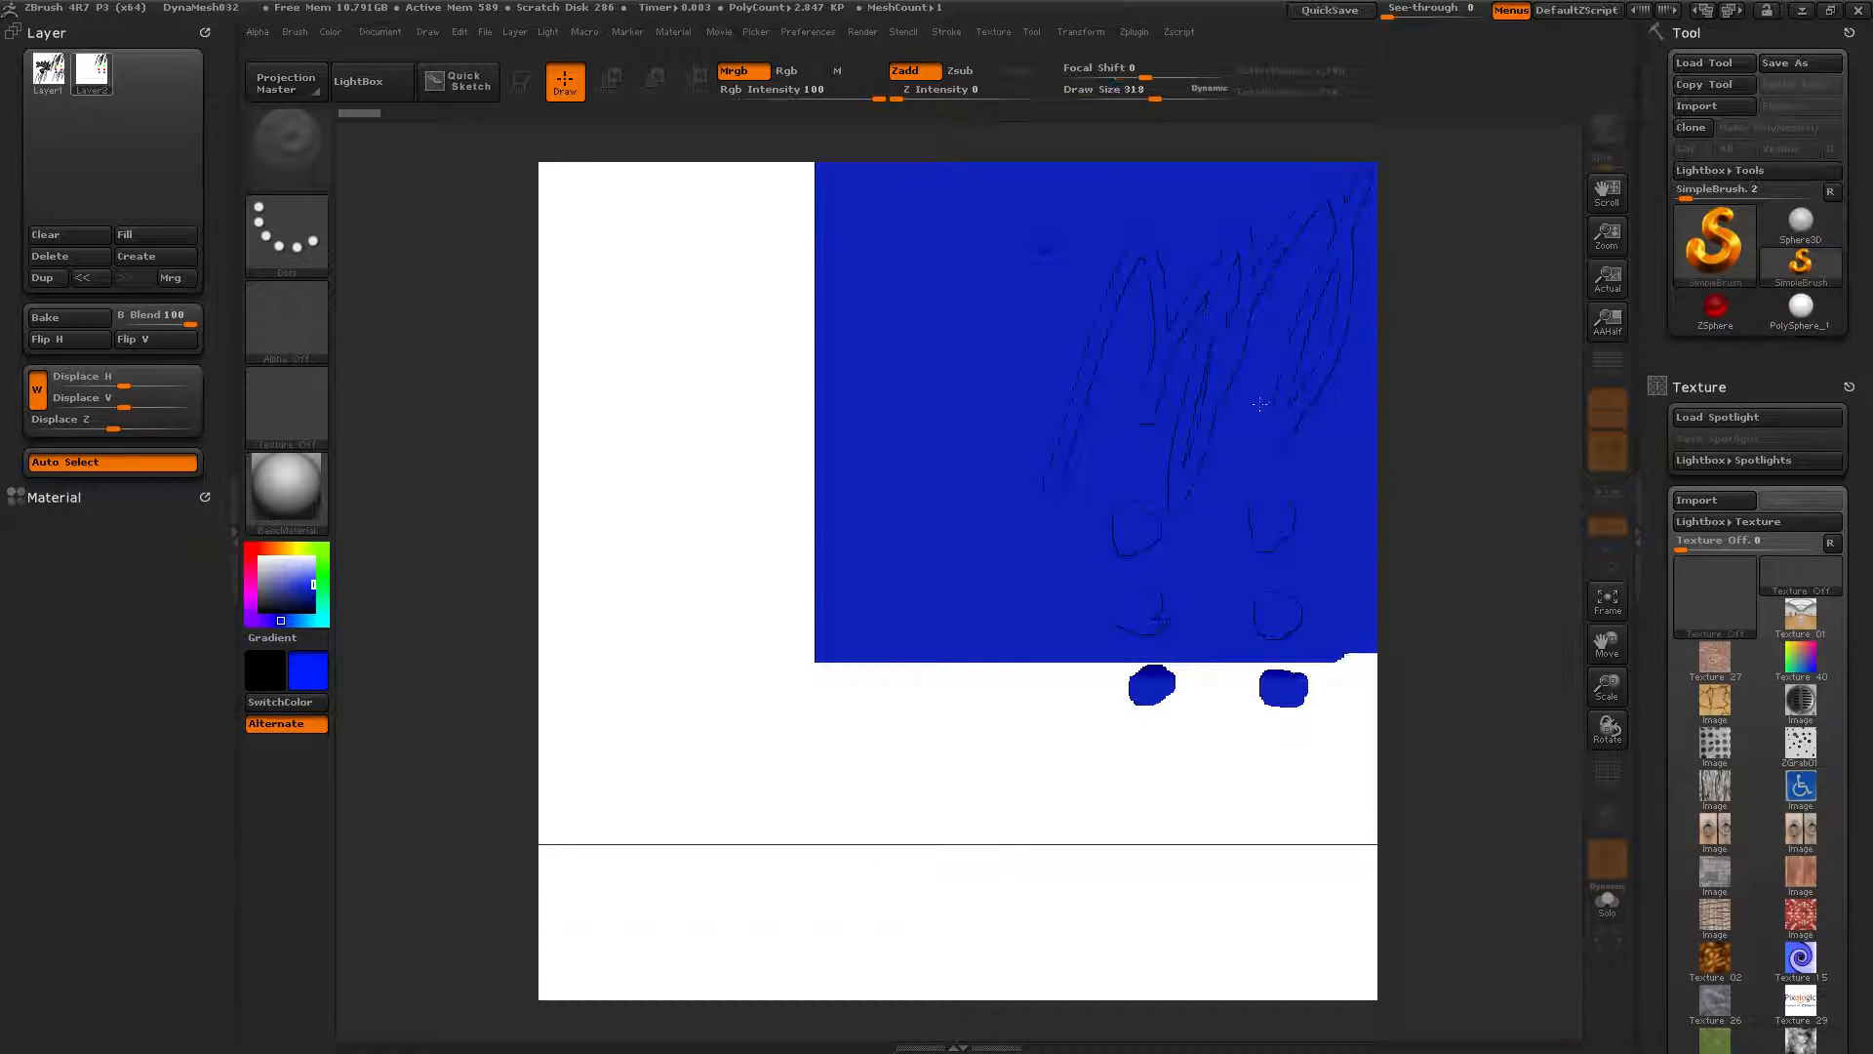
Paint the upper-left area of Layer 2 solid red
{"action": "left_click", "coordinate": [261, 548]}
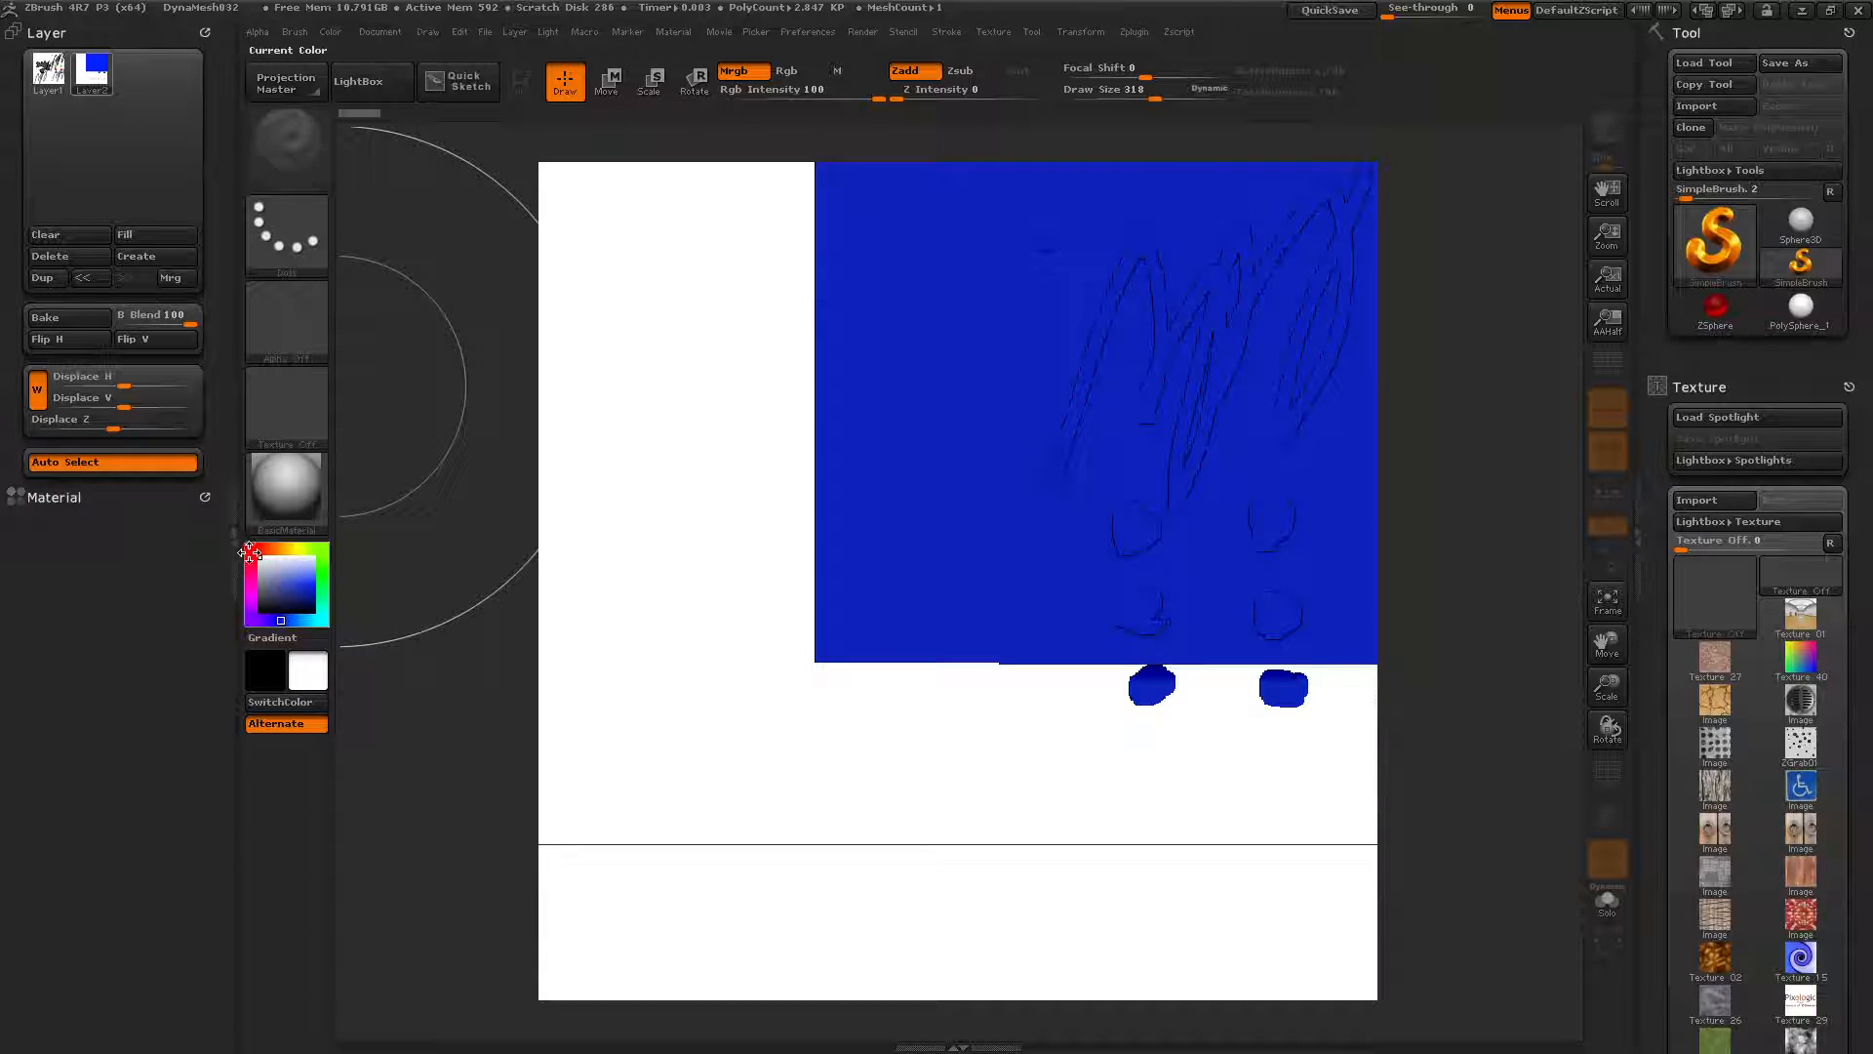
{"action": "left_click_drag", "start_coordinate": [251, 553], "coordinate": [259, 604]}
{"action": "left_click", "coordinate": [619, 382]}
{"action": "left_click", "coordinate": [313, 588]}
{"action": "left_click", "coordinate": [649, 385]}
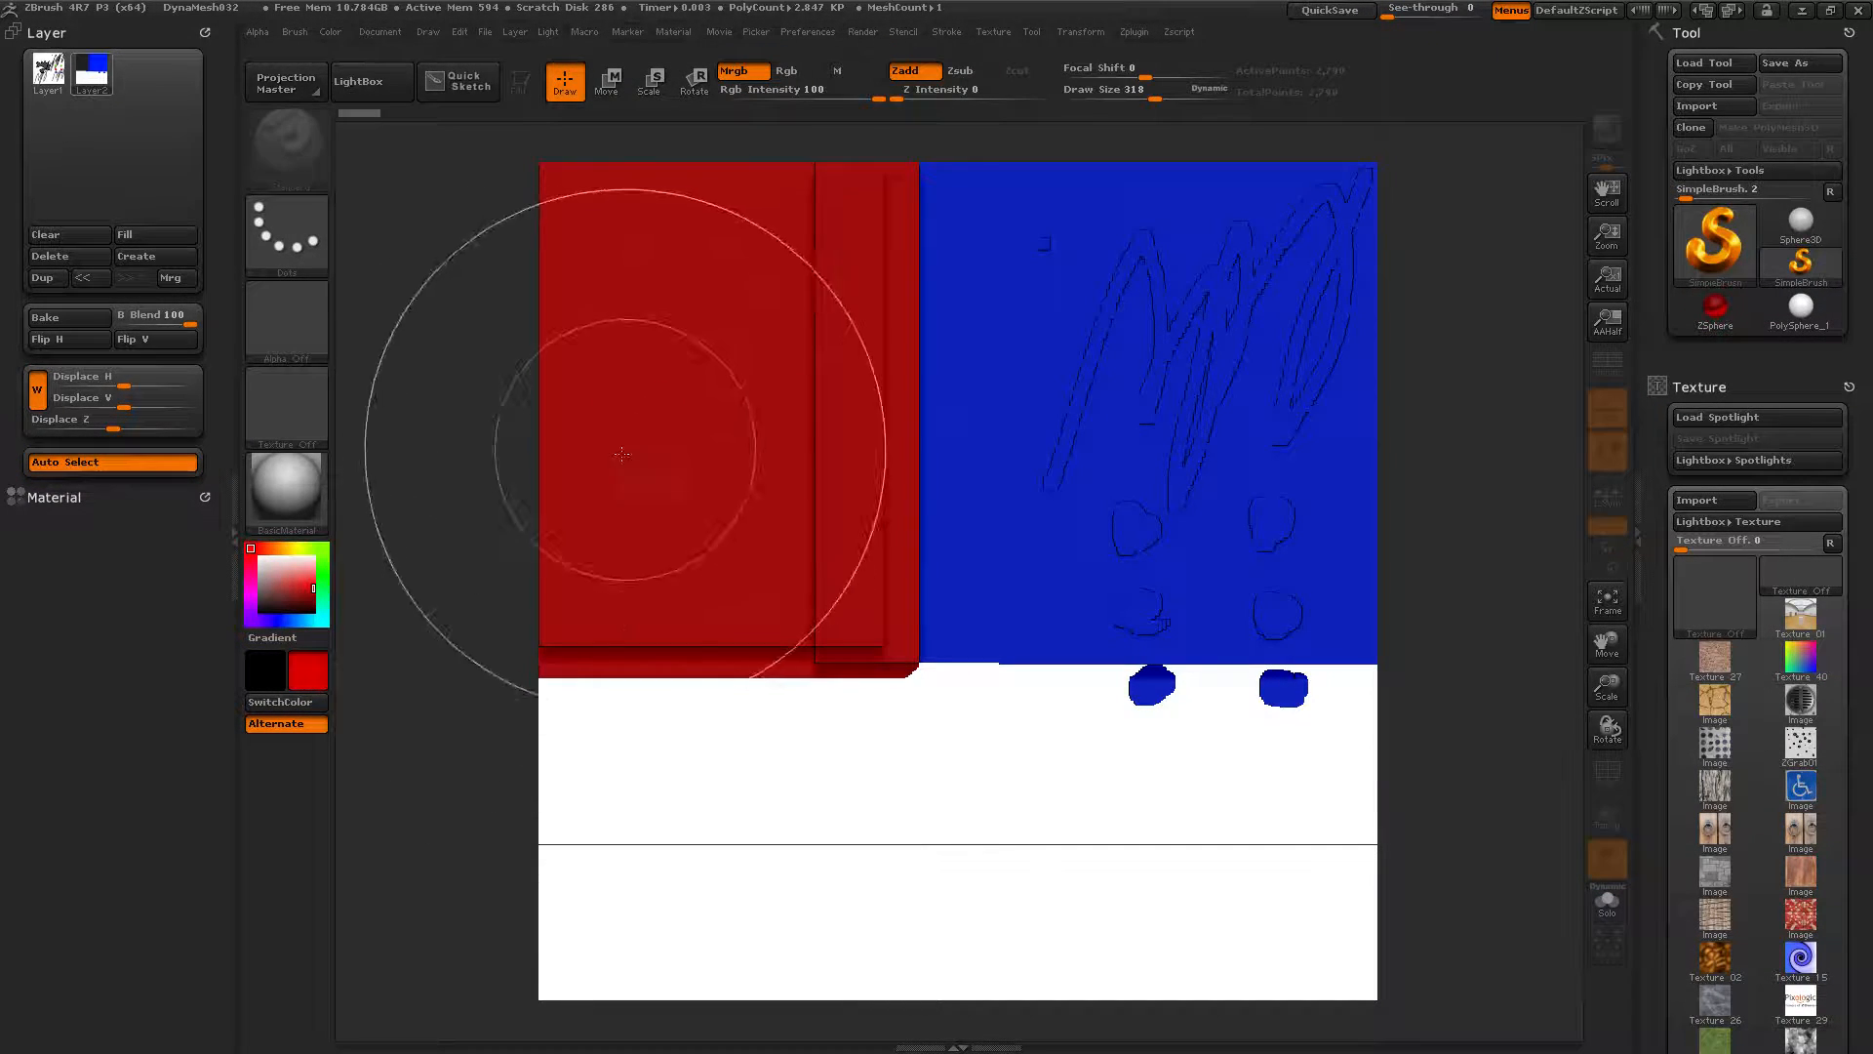
Paint the lower half of Layer 2 bright green and bake the layer's colour blocks into Layer 1
{"action": "left_click_drag", "start_coordinate": [279, 621], "coordinate": [315, 581]}
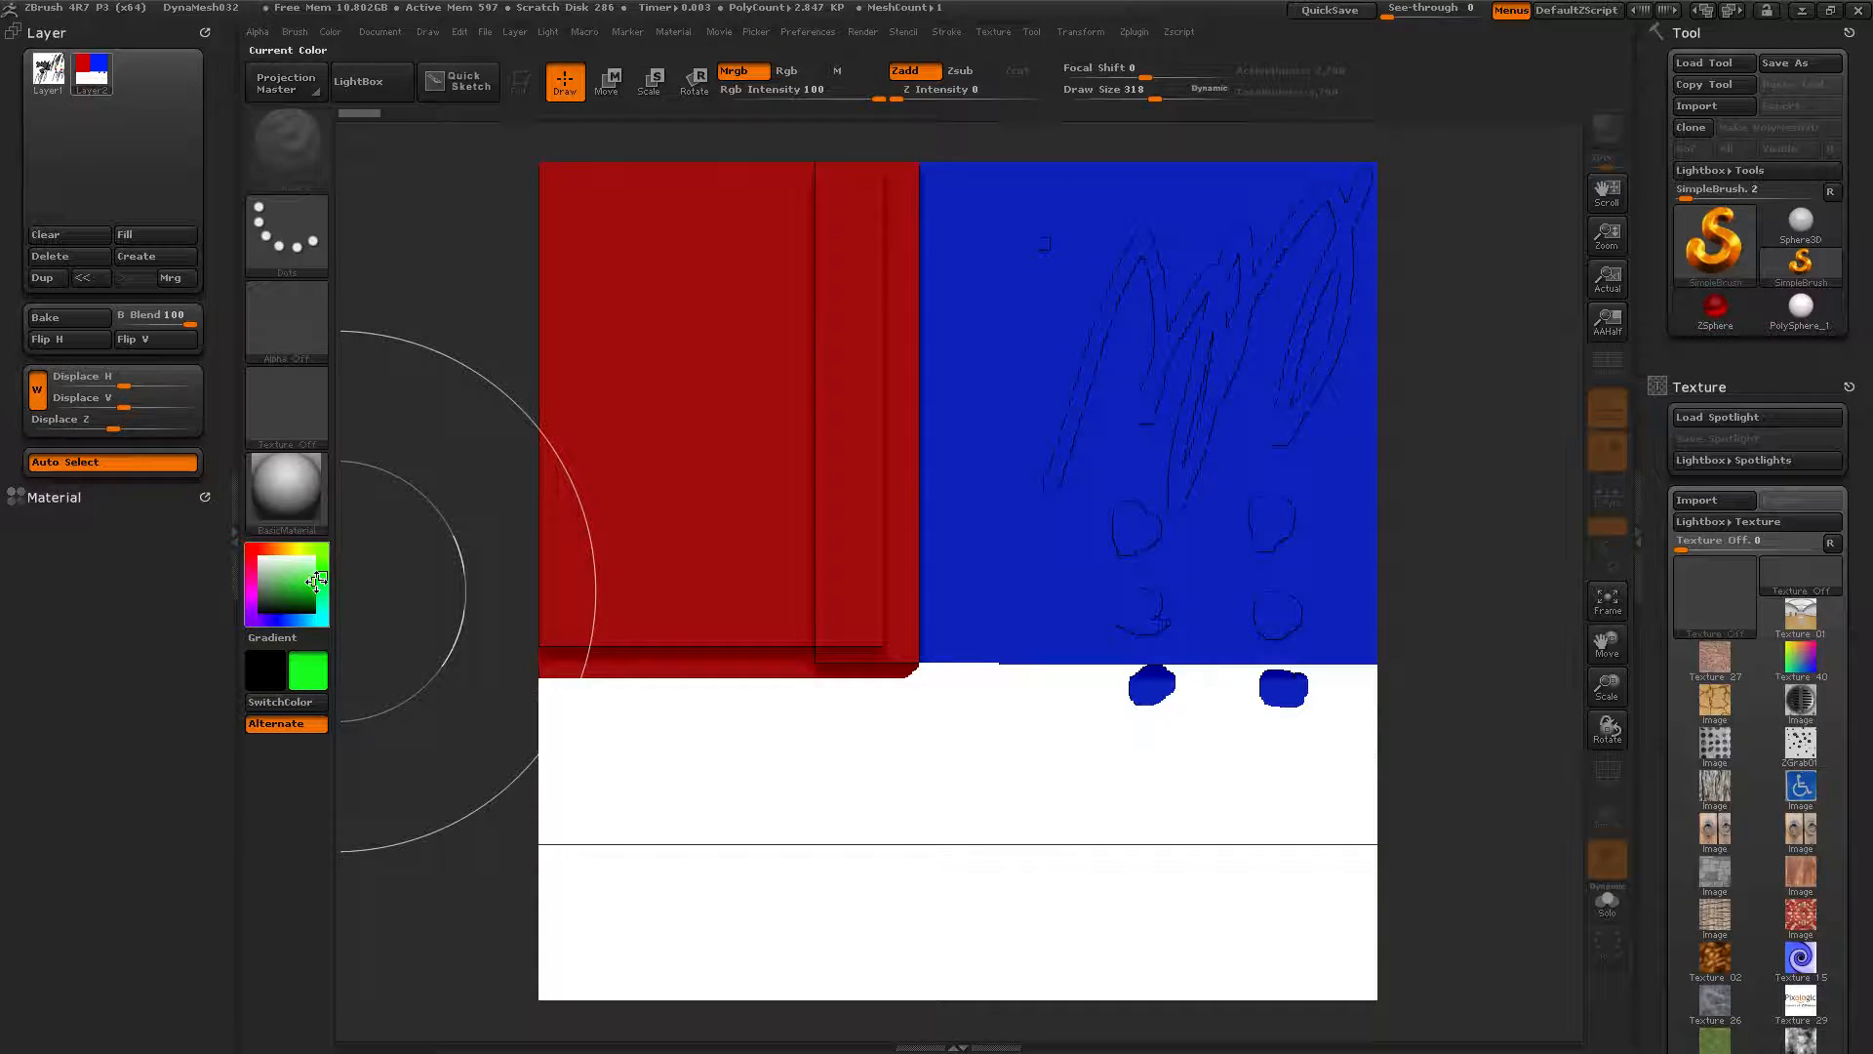
{"action": "left_click_drag", "start_coordinate": [1083, 774], "coordinate": [723, 888]}
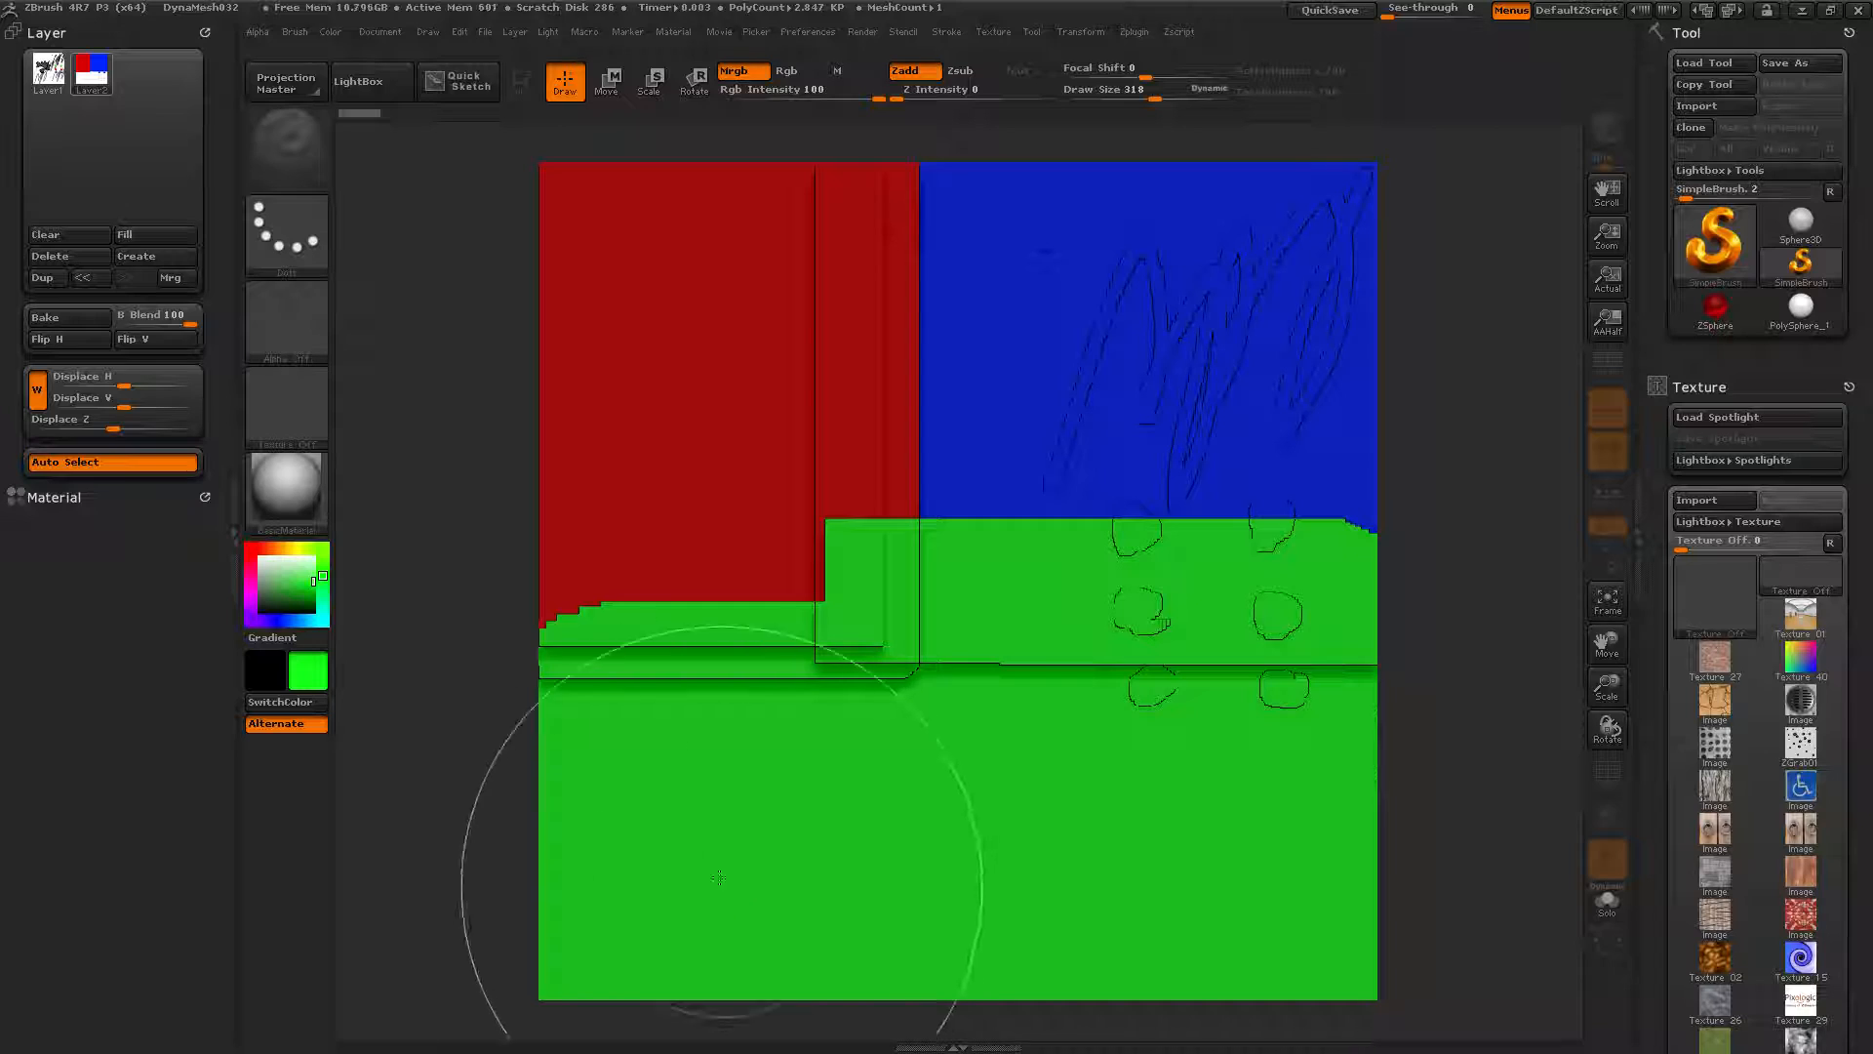
{"action": "left_click", "coordinate": [46, 70]}
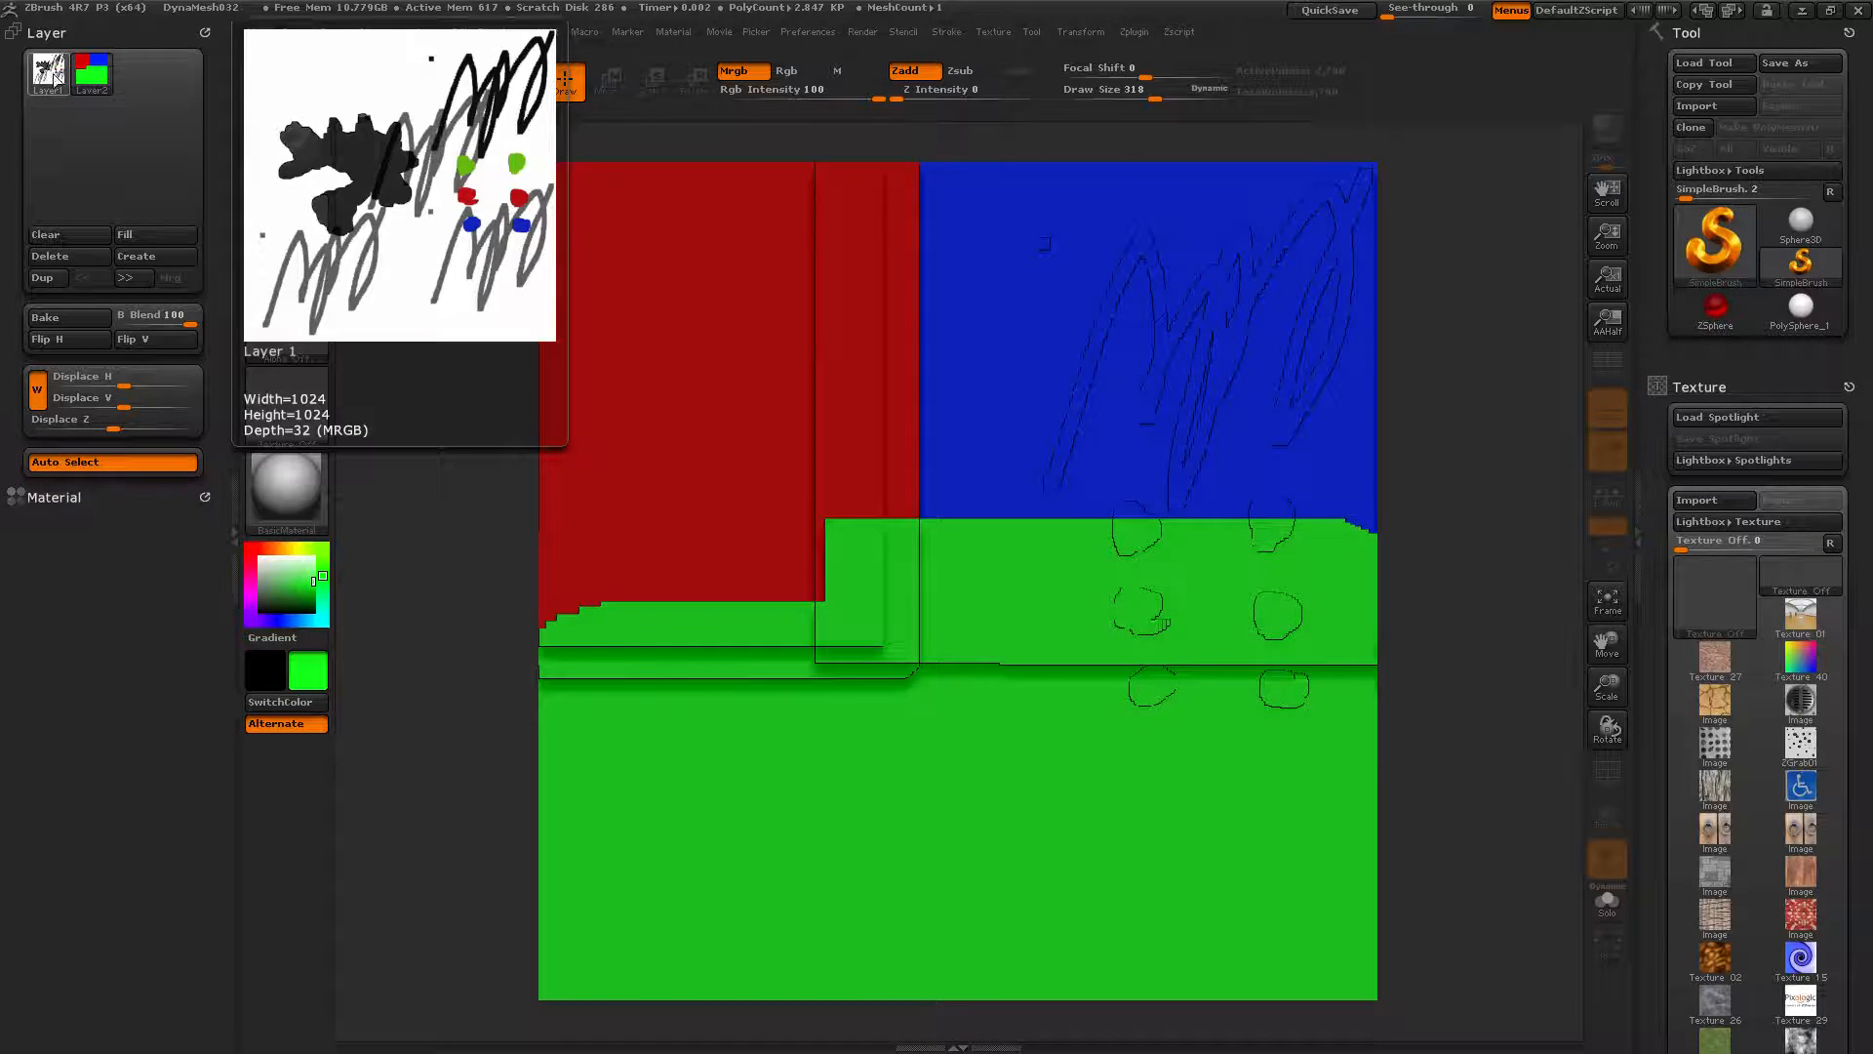
{"action": "mouse_move", "coordinate": [51, 78]}
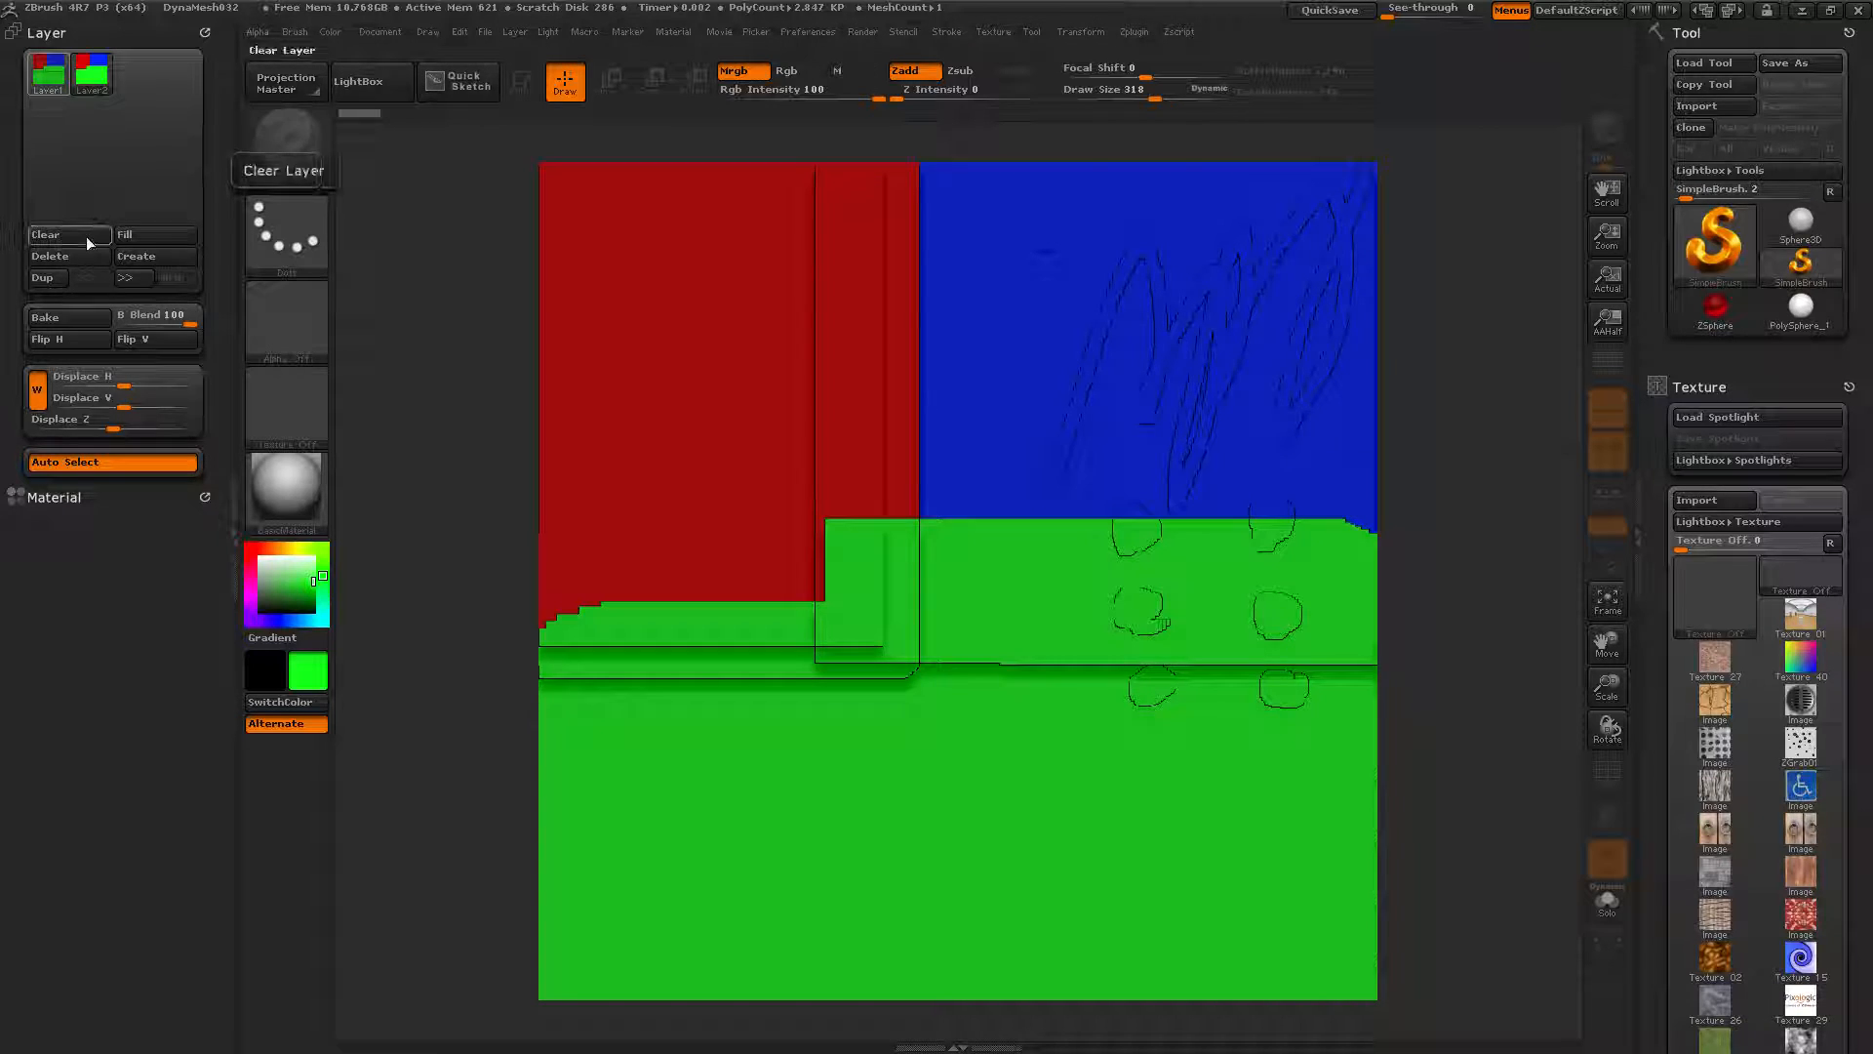
Paint a cluster of orange spheres across the centre of Layer 2 with the SphereBrush at draw size 56
{"action": "left_click", "coordinate": [93, 82]}
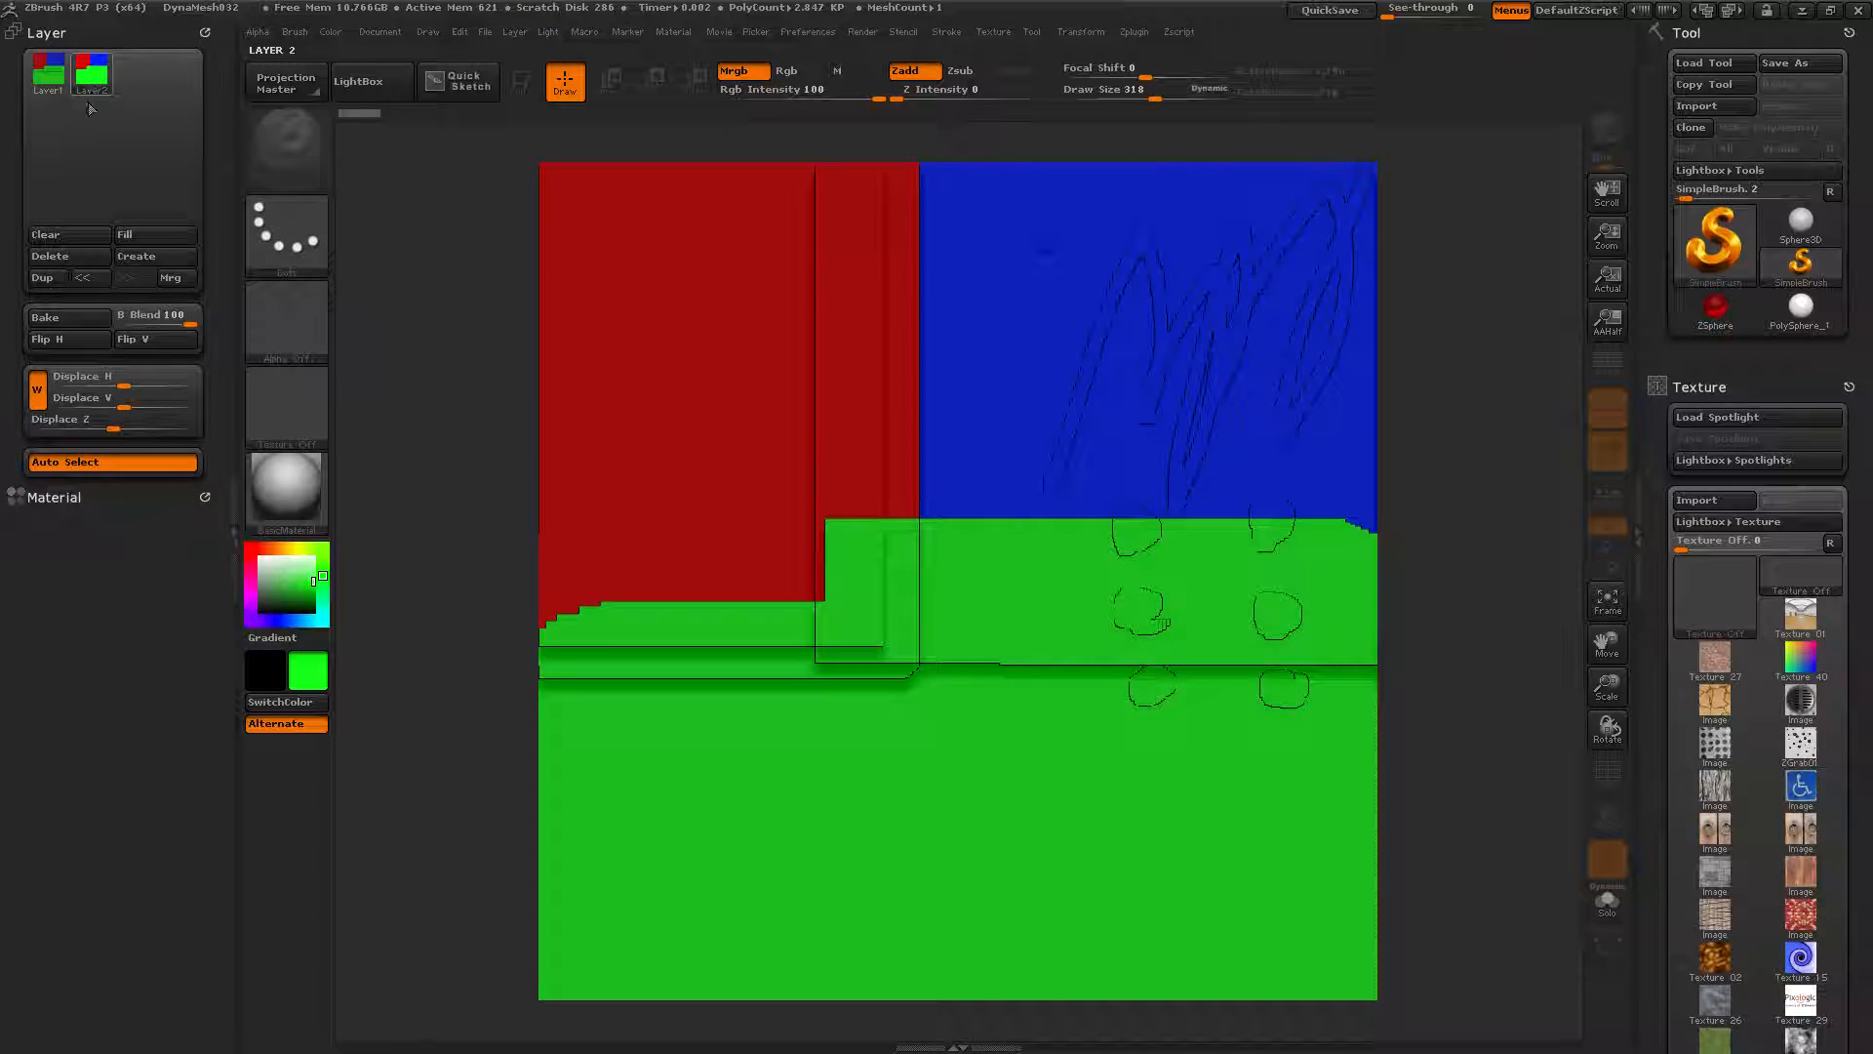
{"action": "left_click", "coordinate": [1723, 238]}
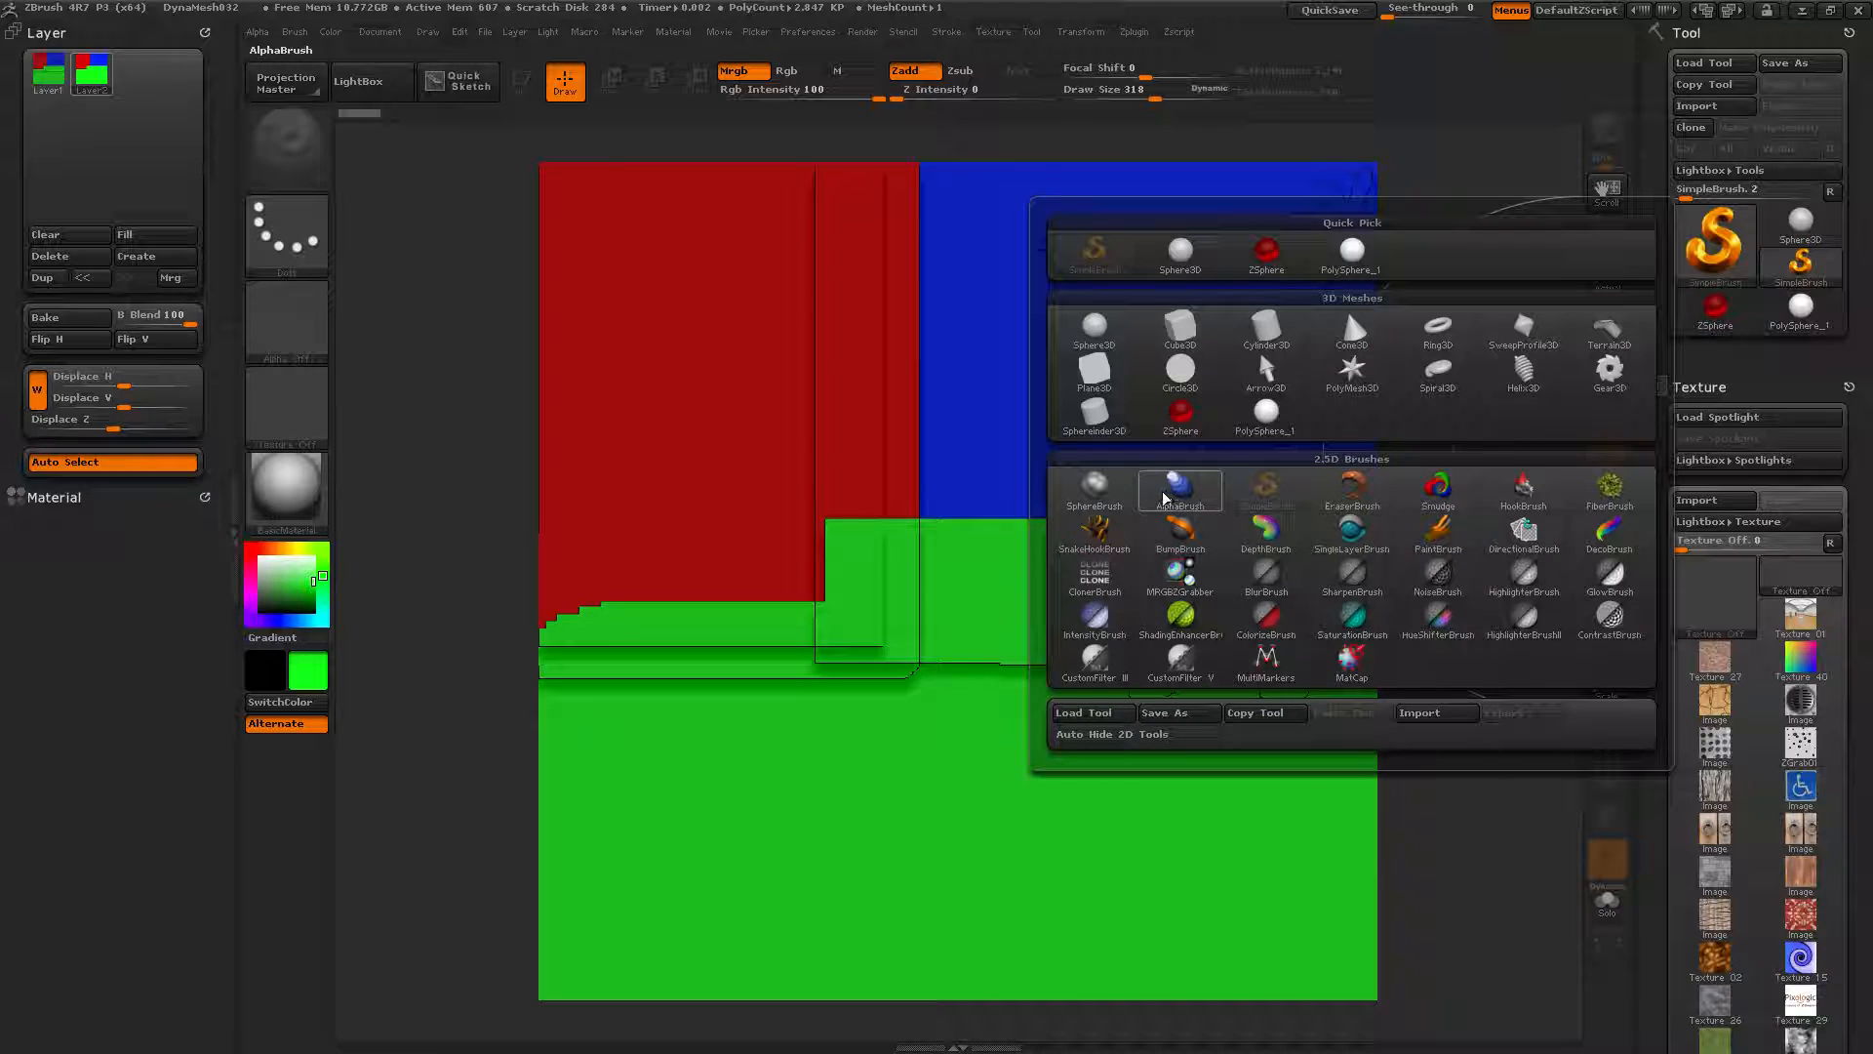
{"action": "left_click", "coordinate": [1087, 484]}
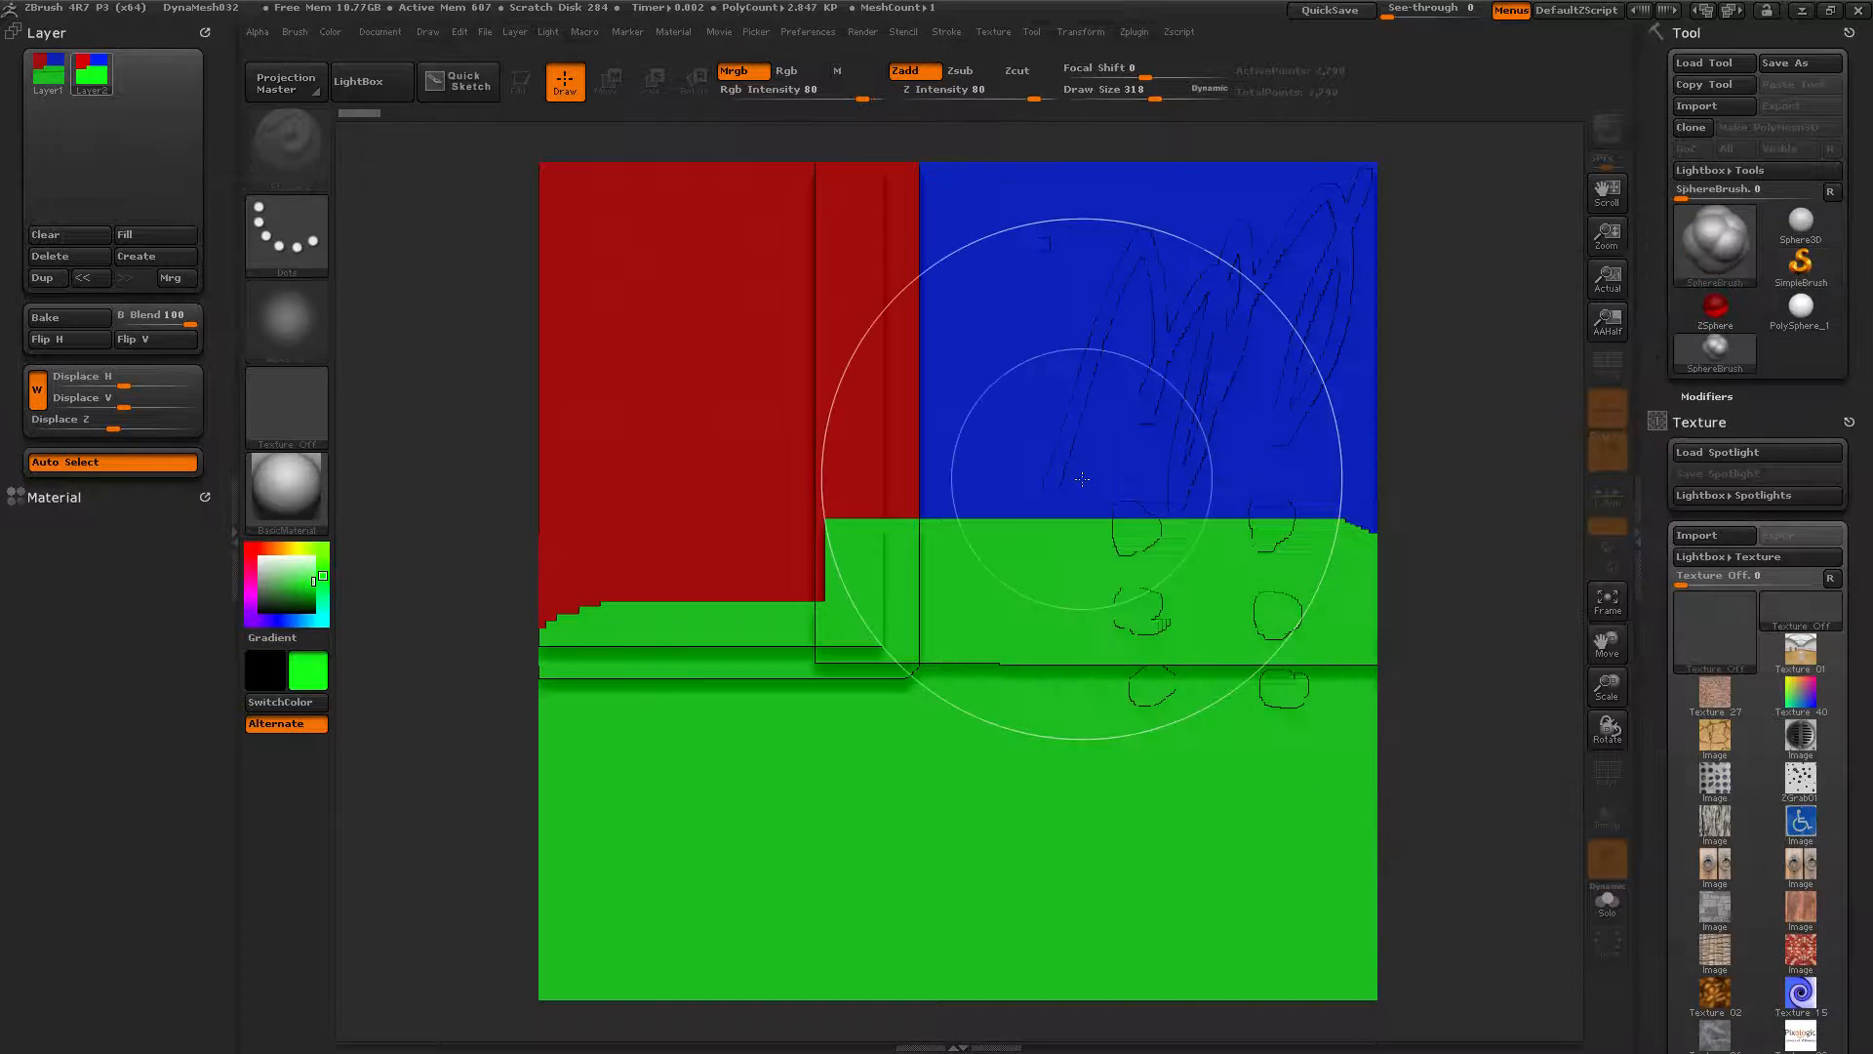
{"action": "left_click", "coordinate": [286, 549]}
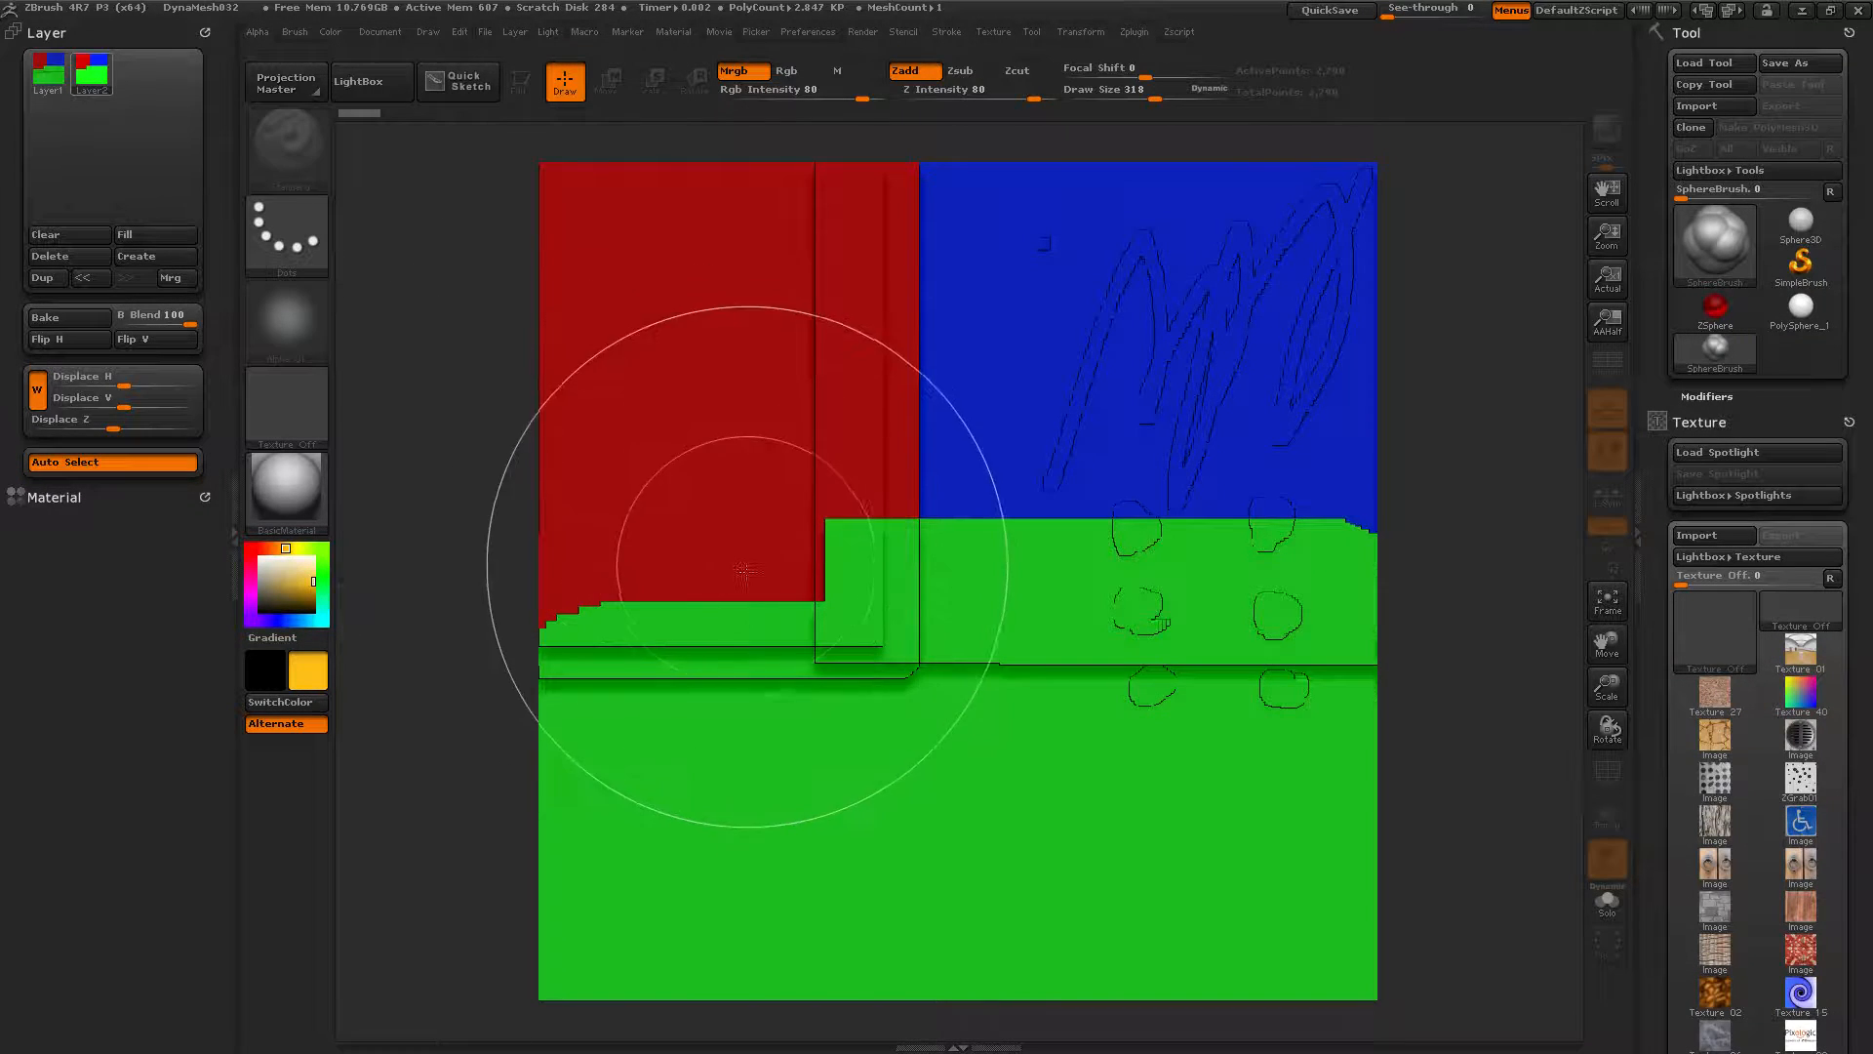
{"action": "left_click", "coordinate": [278, 549]}
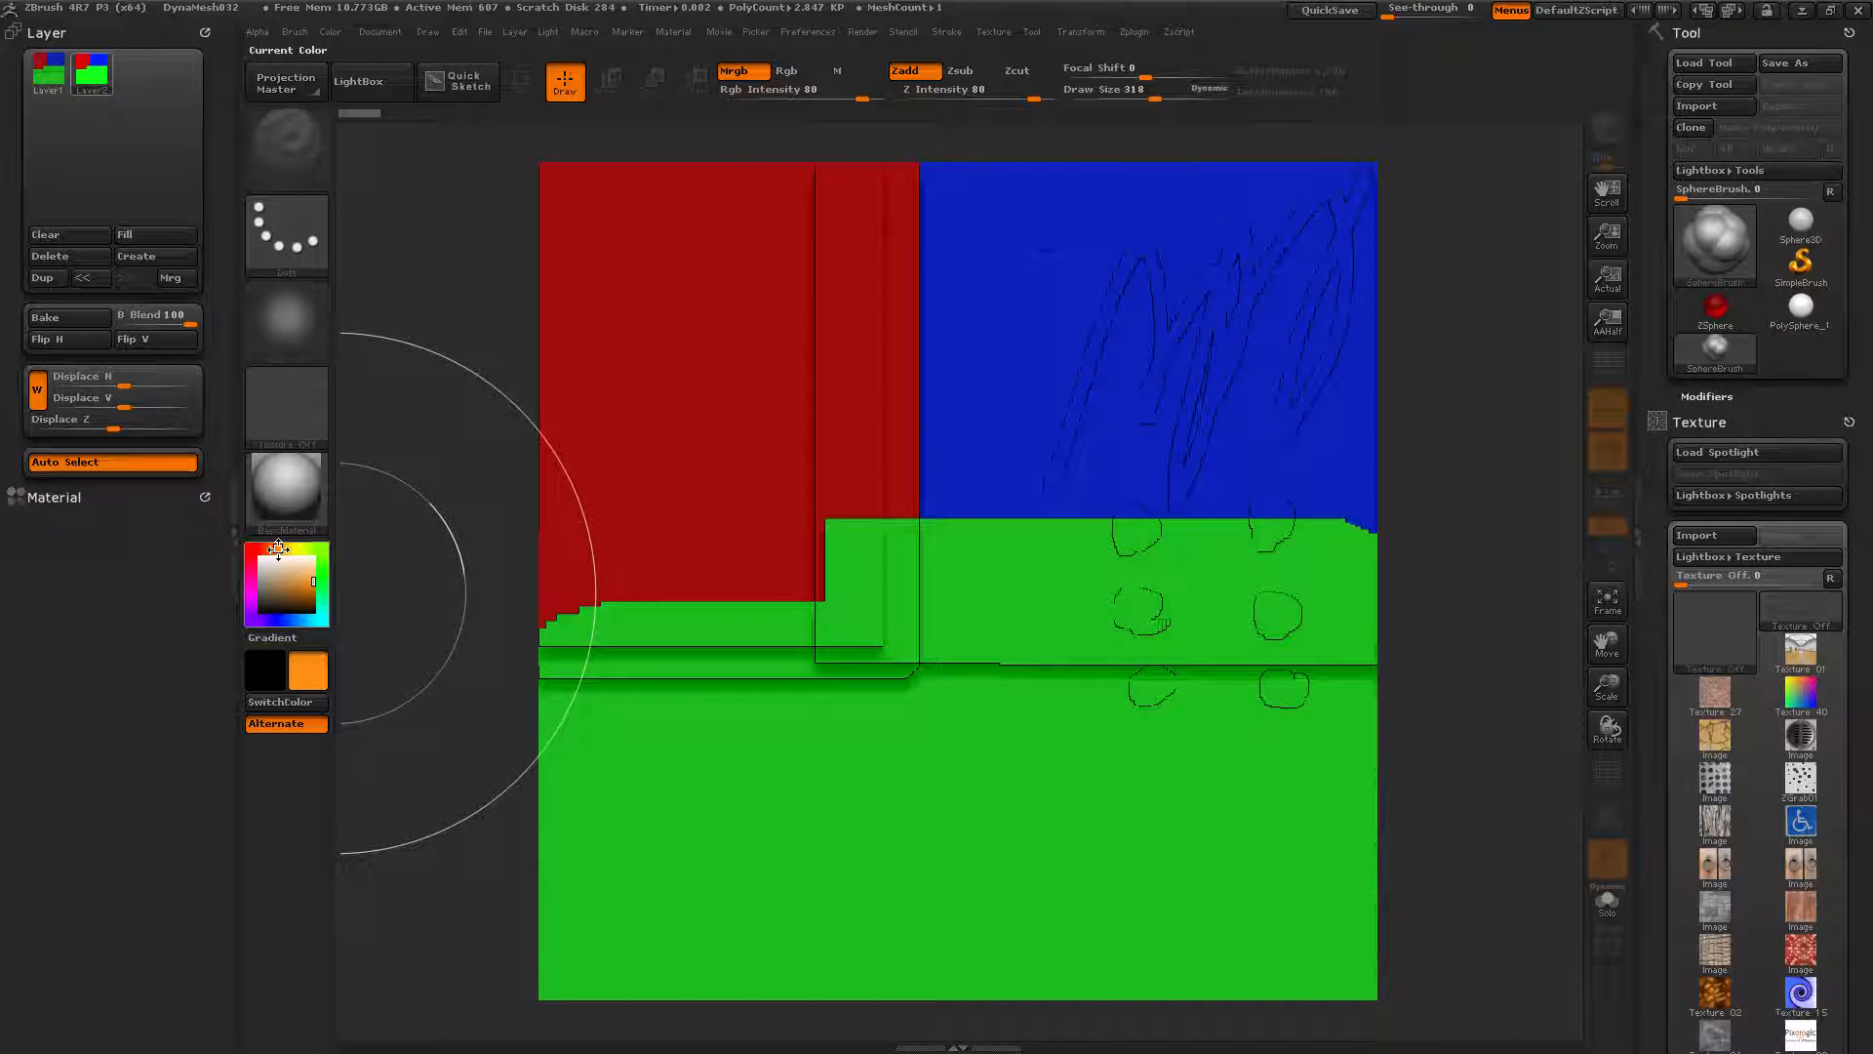
{"action": "left_click", "coordinate": [315, 585]}
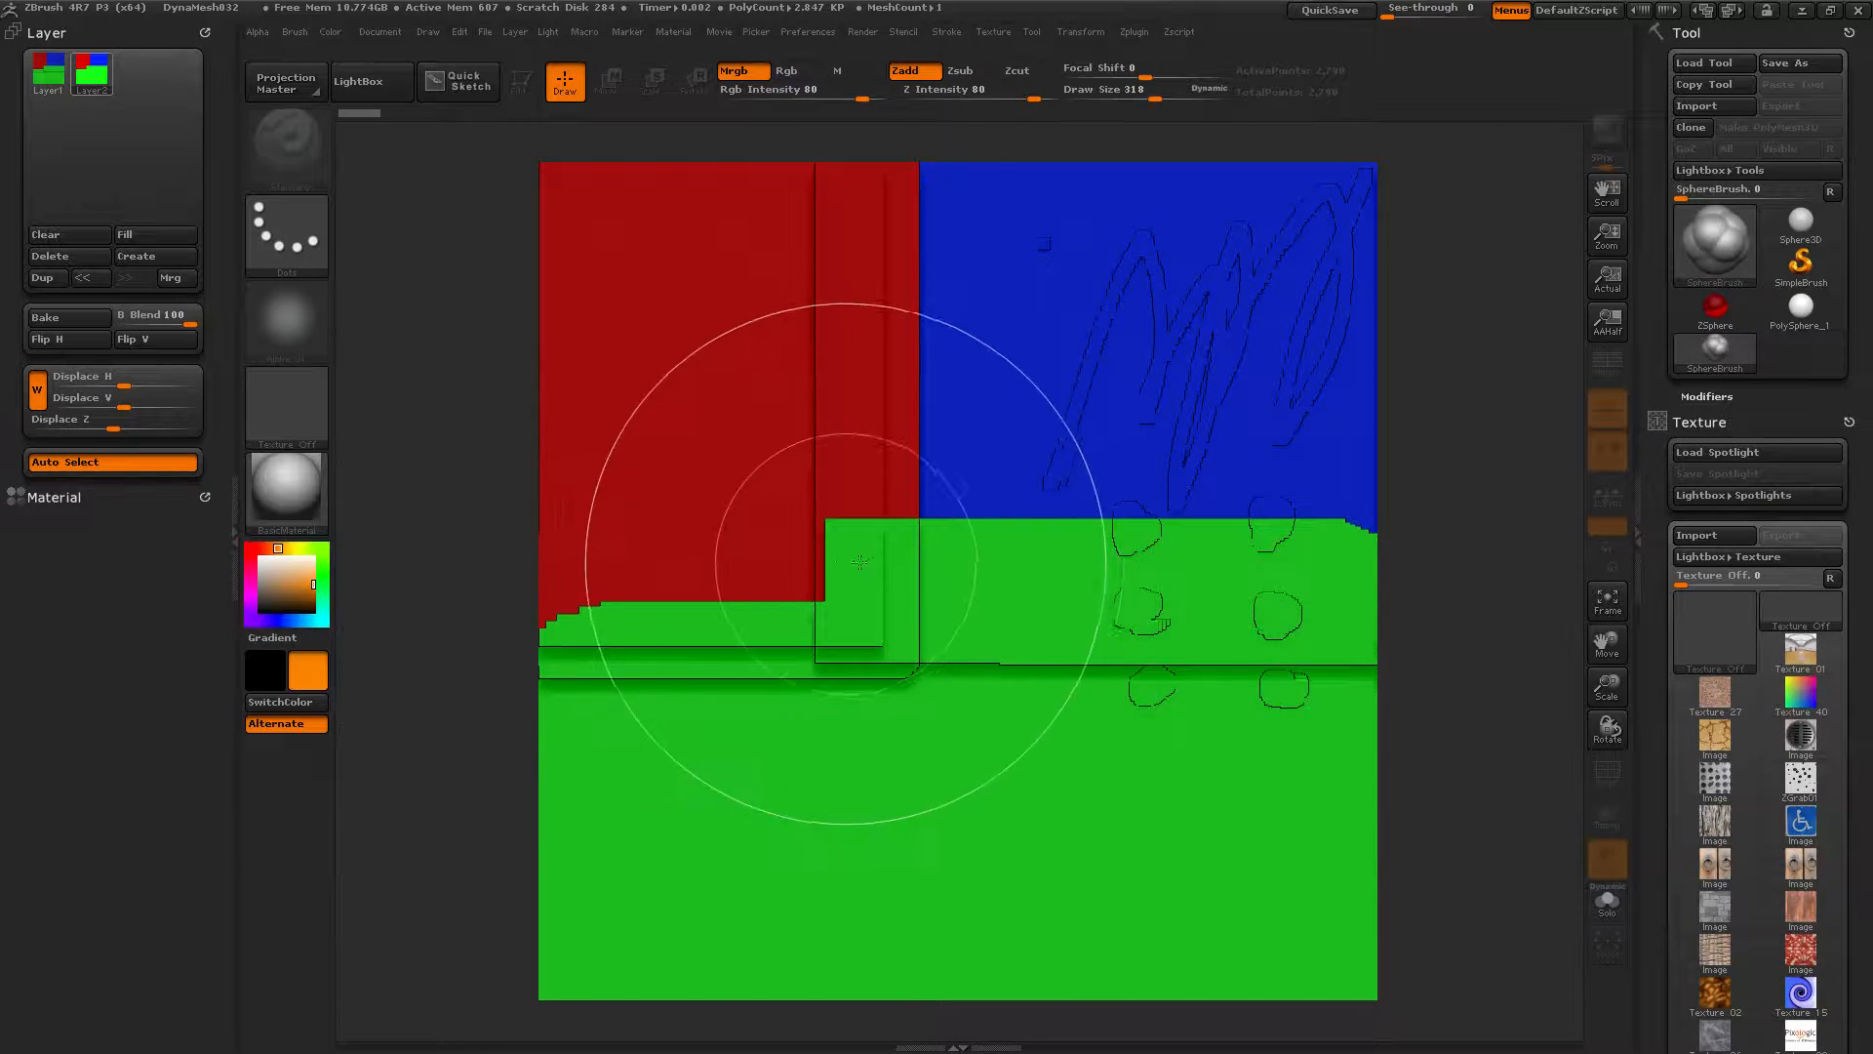
{"action": "left_click_drag", "start_coordinate": [866, 565], "coordinate": [953, 494]}
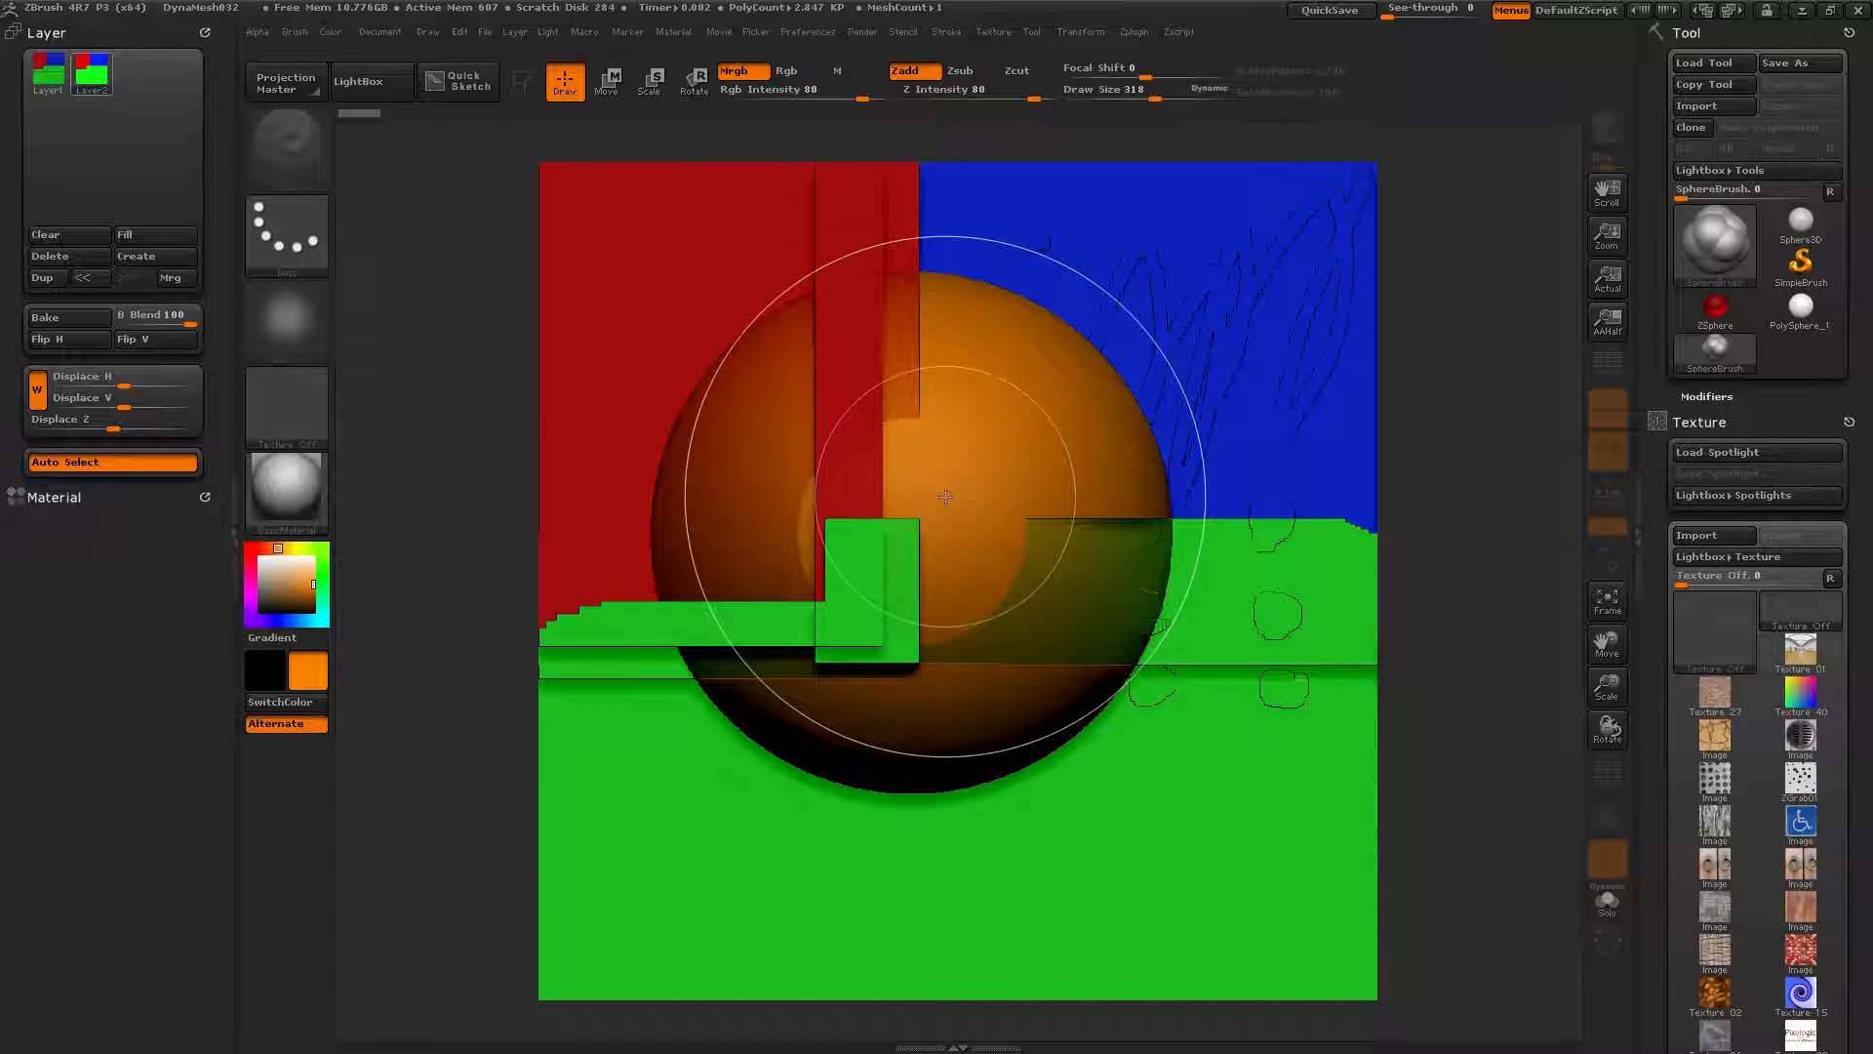
{"action": "key", "text": "ctrl+z"}
{"action": "key", "text": "s"}
{"action": "mouse_move", "coordinate": [958, 495]}
{"action": "left_mouse_down"}
{"action": "mouse_move", "coordinate": [907, 497]}
{"action": "mouse_move", "coordinate": [944, 536]}
{"action": "mouse_move", "coordinate": [1183, 535]}
{"action": "mouse_move", "coordinate": [1061, 493]}
{"action": "mouse_move", "coordinate": [1024, 463]}
{"action": "mouse_move", "coordinate": [1045, 454]}
{"action": "mouse_move", "coordinate": [1067, 461]}
{"action": "mouse_move", "coordinate": [891, 577]}
{"action": "mouse_move", "coordinate": [849, 542]}
{"action": "mouse_move", "coordinate": [795, 634]}
{"action": "mouse_move", "coordinate": [1129, 582]}
{"action": "mouse_move", "coordinate": [1073, 595]}
{"action": "mouse_move", "coordinate": [1063, 697]}
{"action": "mouse_move", "coordinate": [1103, 683]}
{"action": "mouse_move", "coordinate": [1019, 673]}
{"action": "mouse_move", "coordinate": [965, 595]}
{"action": "left_mouse_up"}
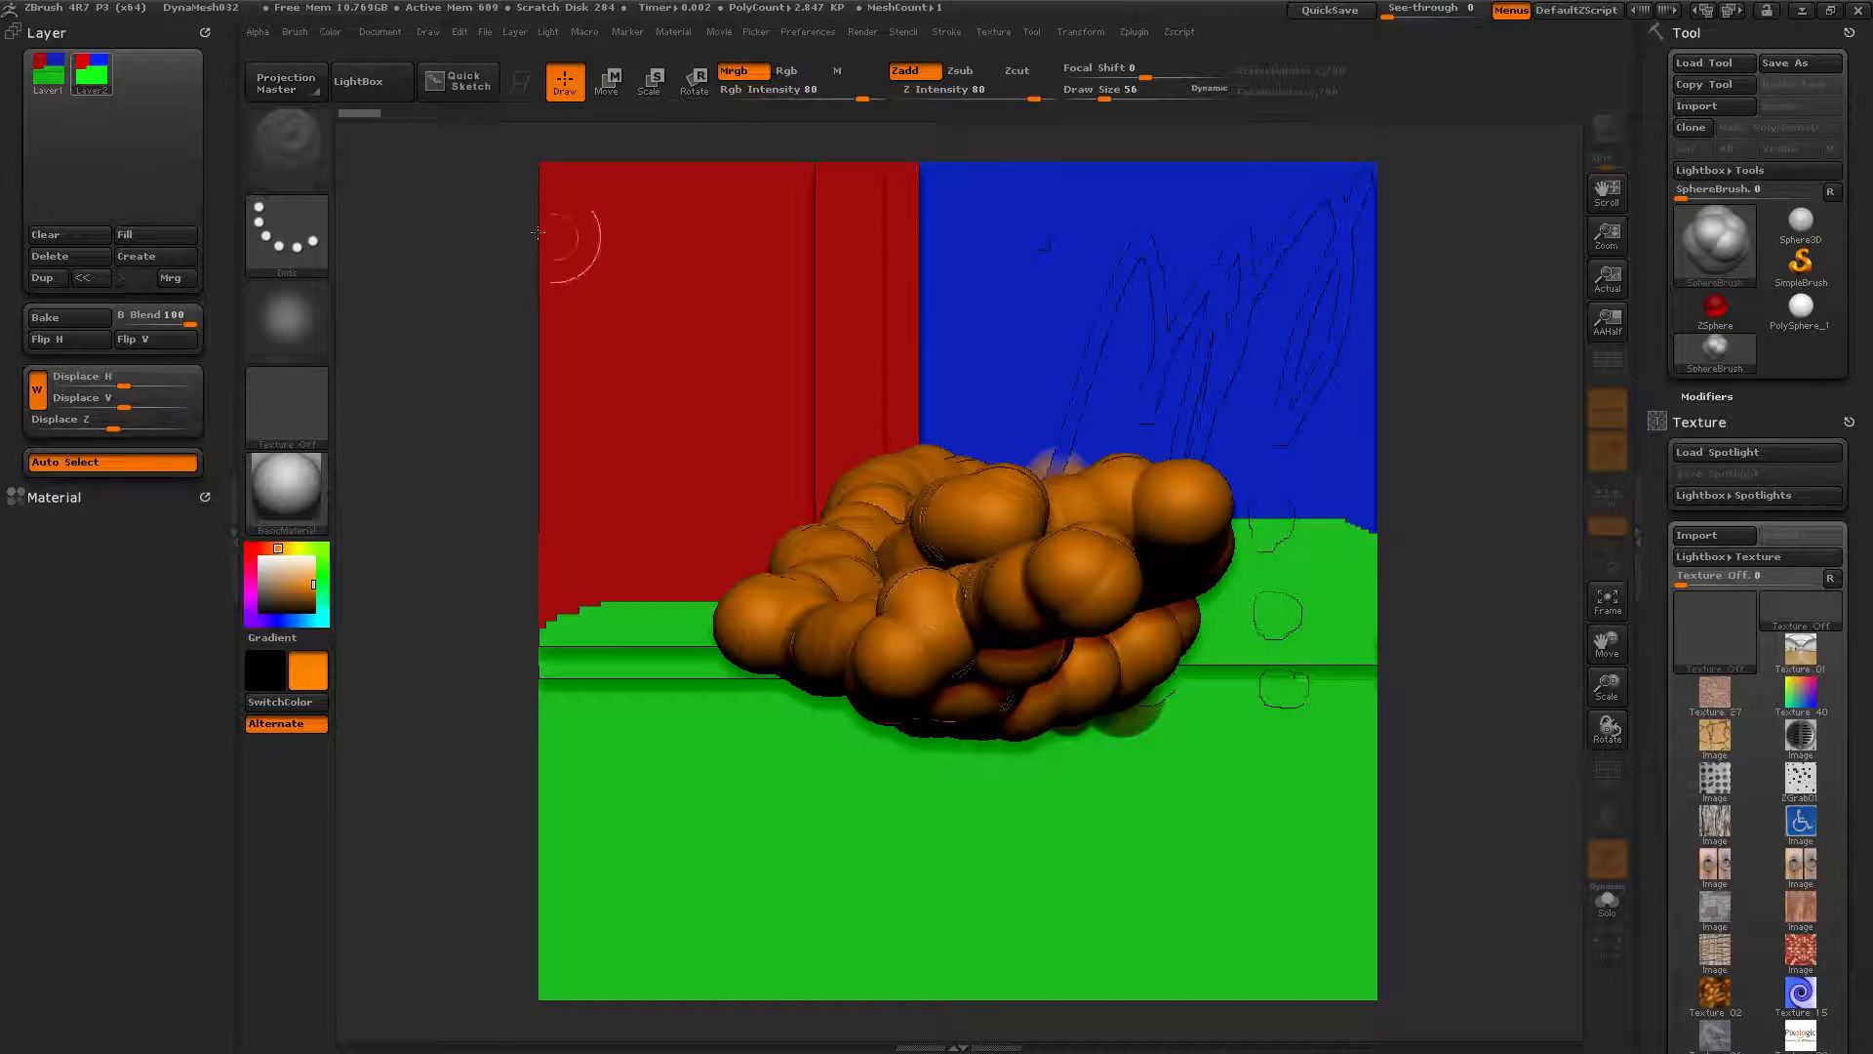
Compare Layer 2's orange sphere cluster with the baked colour blocks on Layer 1
{"action": "mouse_move", "coordinate": [95, 78]}
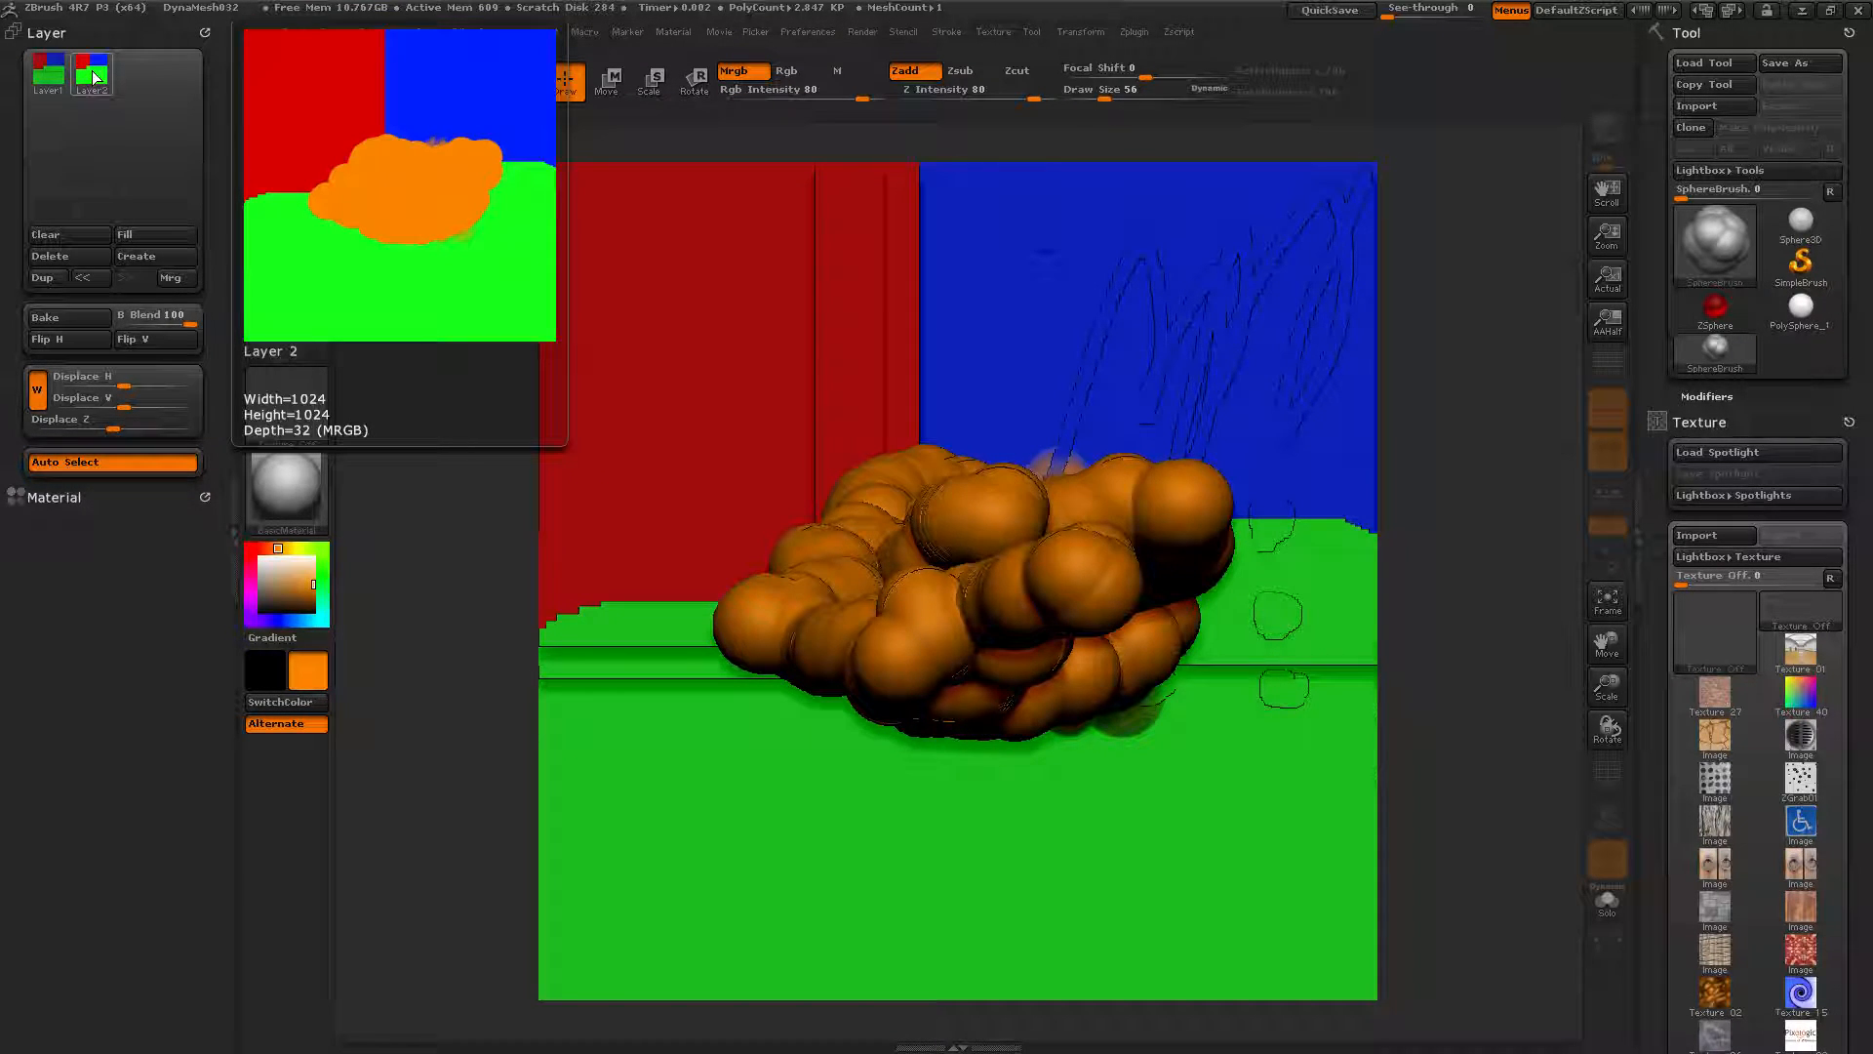
{"action": "left_click", "coordinate": [47, 74]}
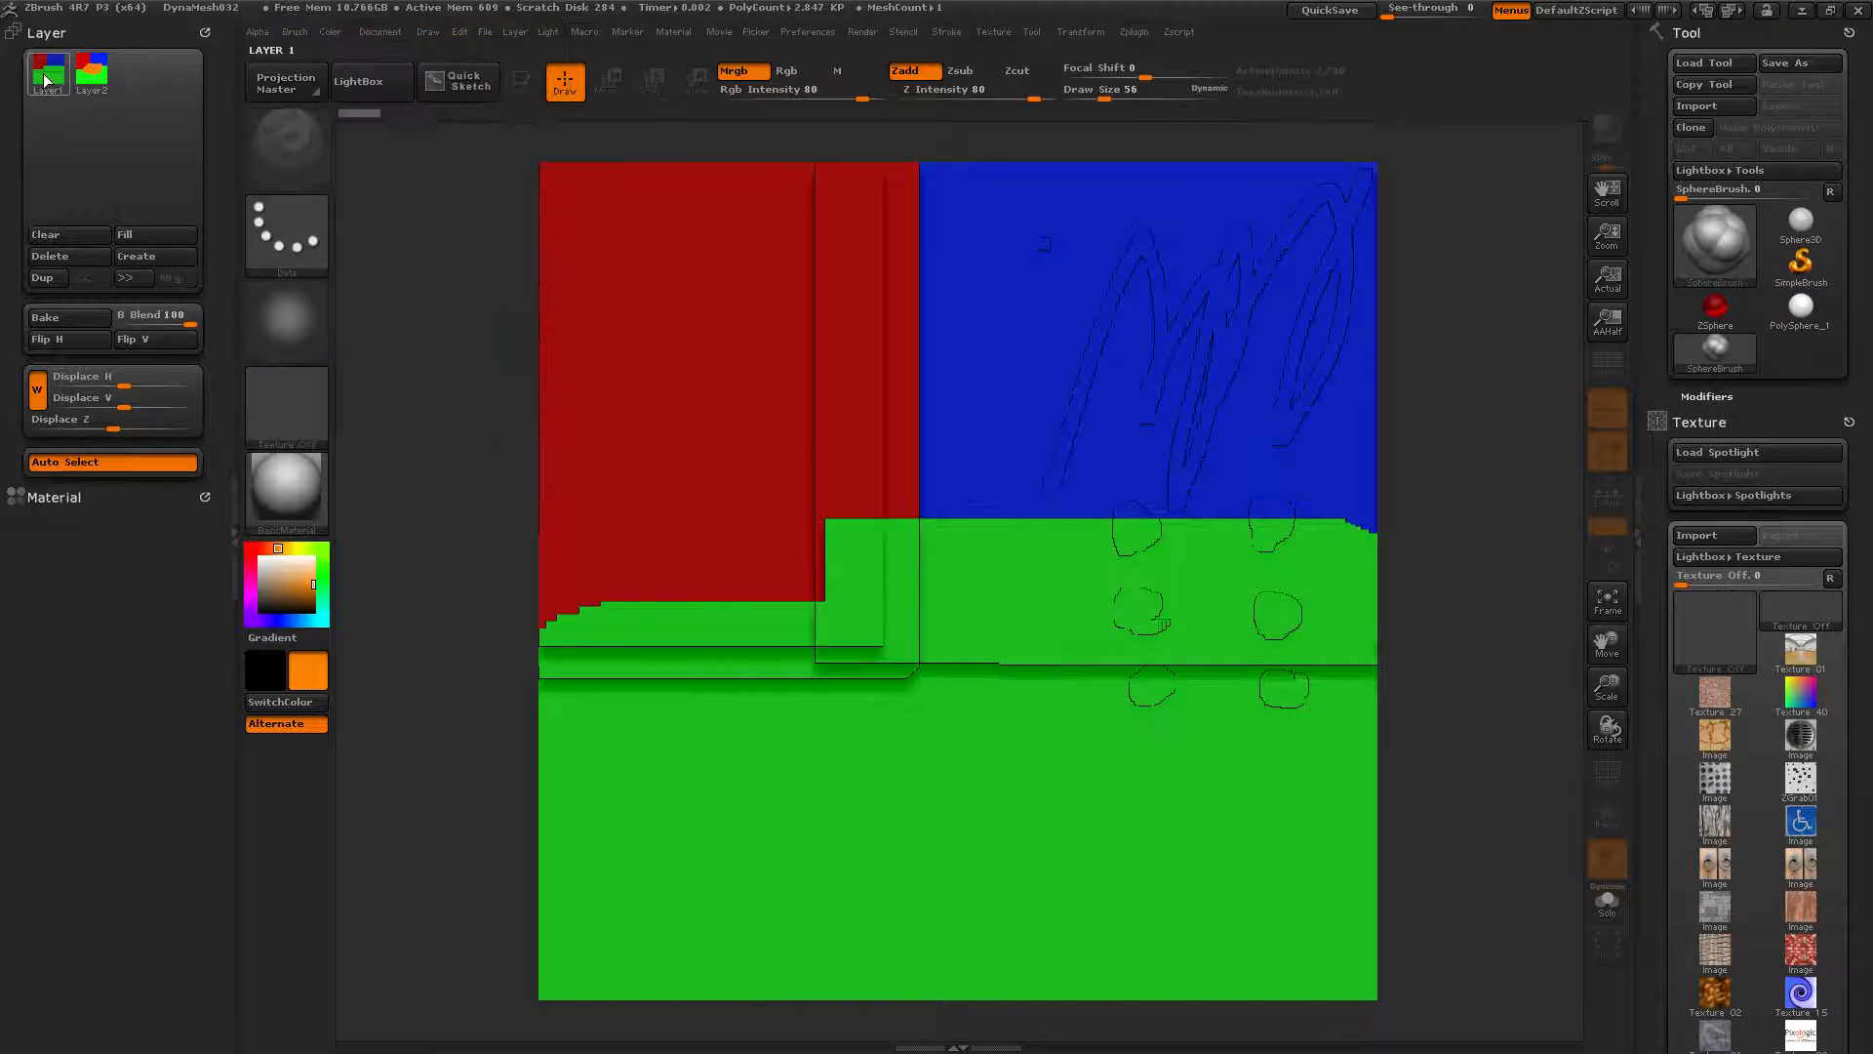
{"action": "left_click", "coordinate": [90, 76]}
{"action": "left_click", "coordinate": [54, 74]}
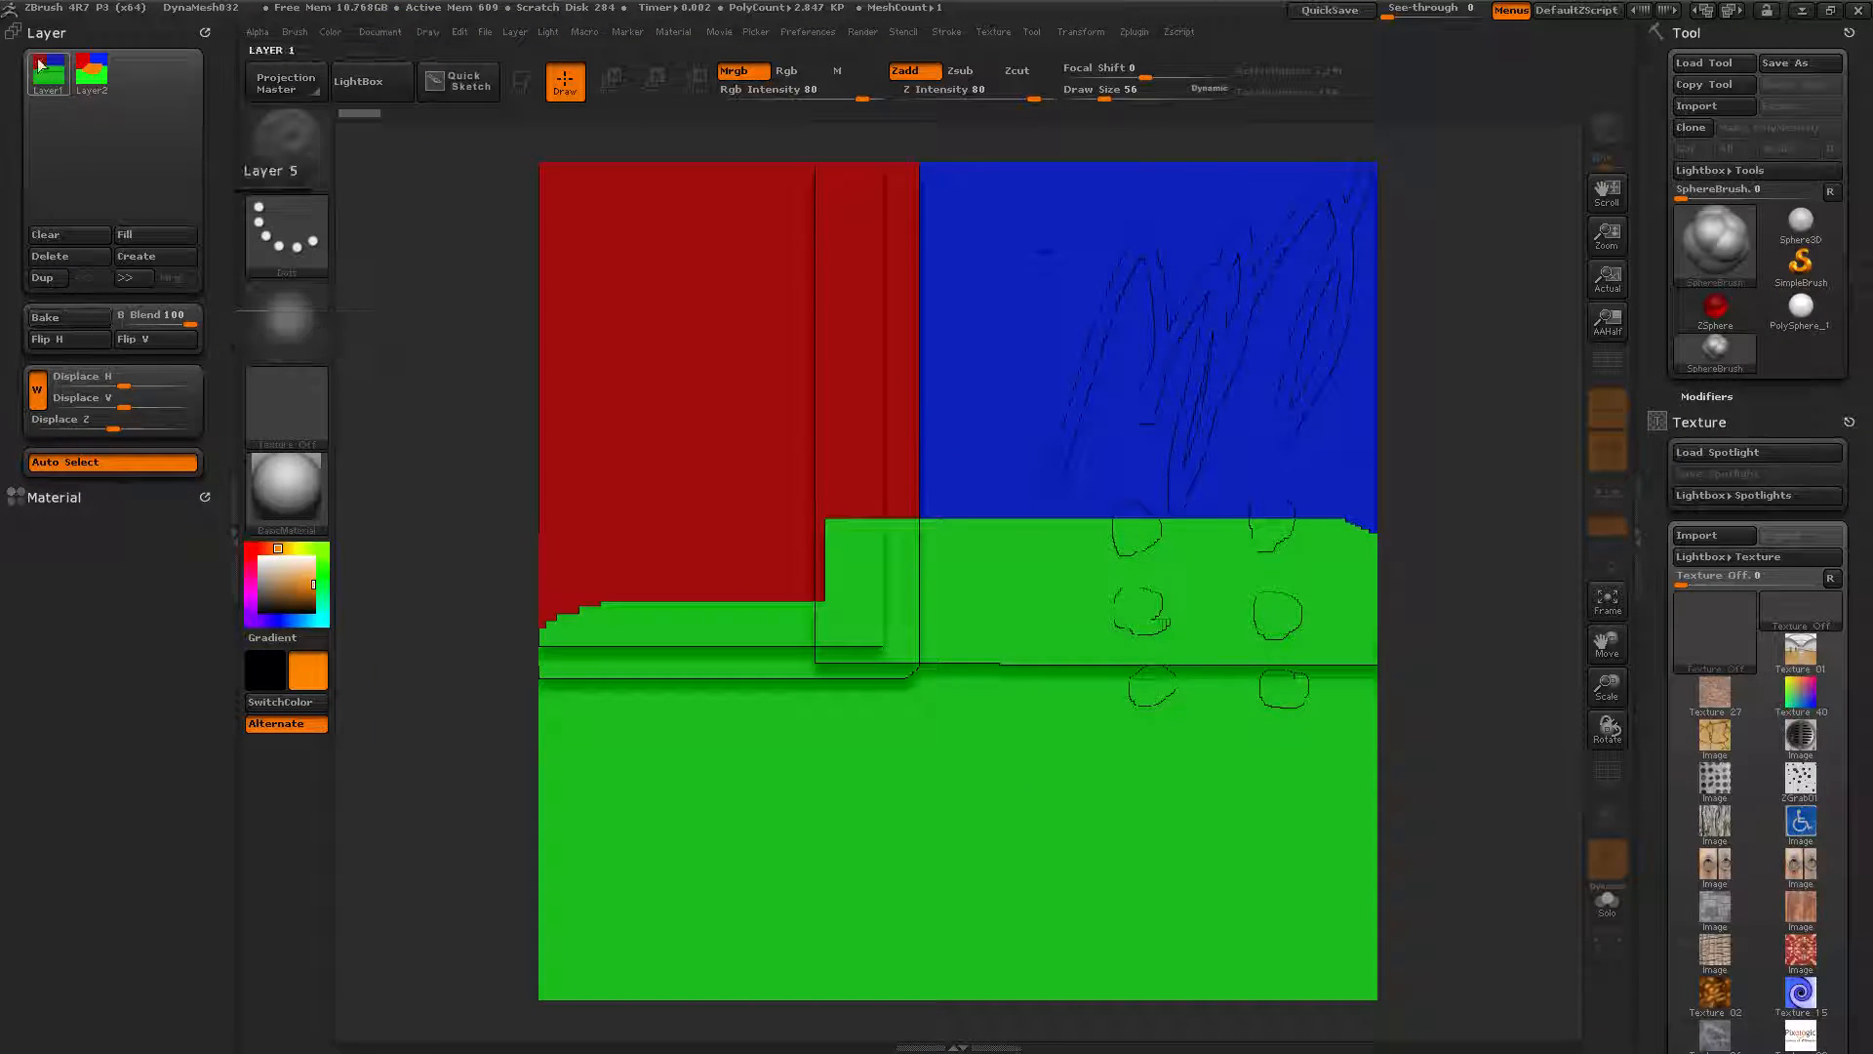
{"action": "mouse_move", "coordinate": [58, 86]}
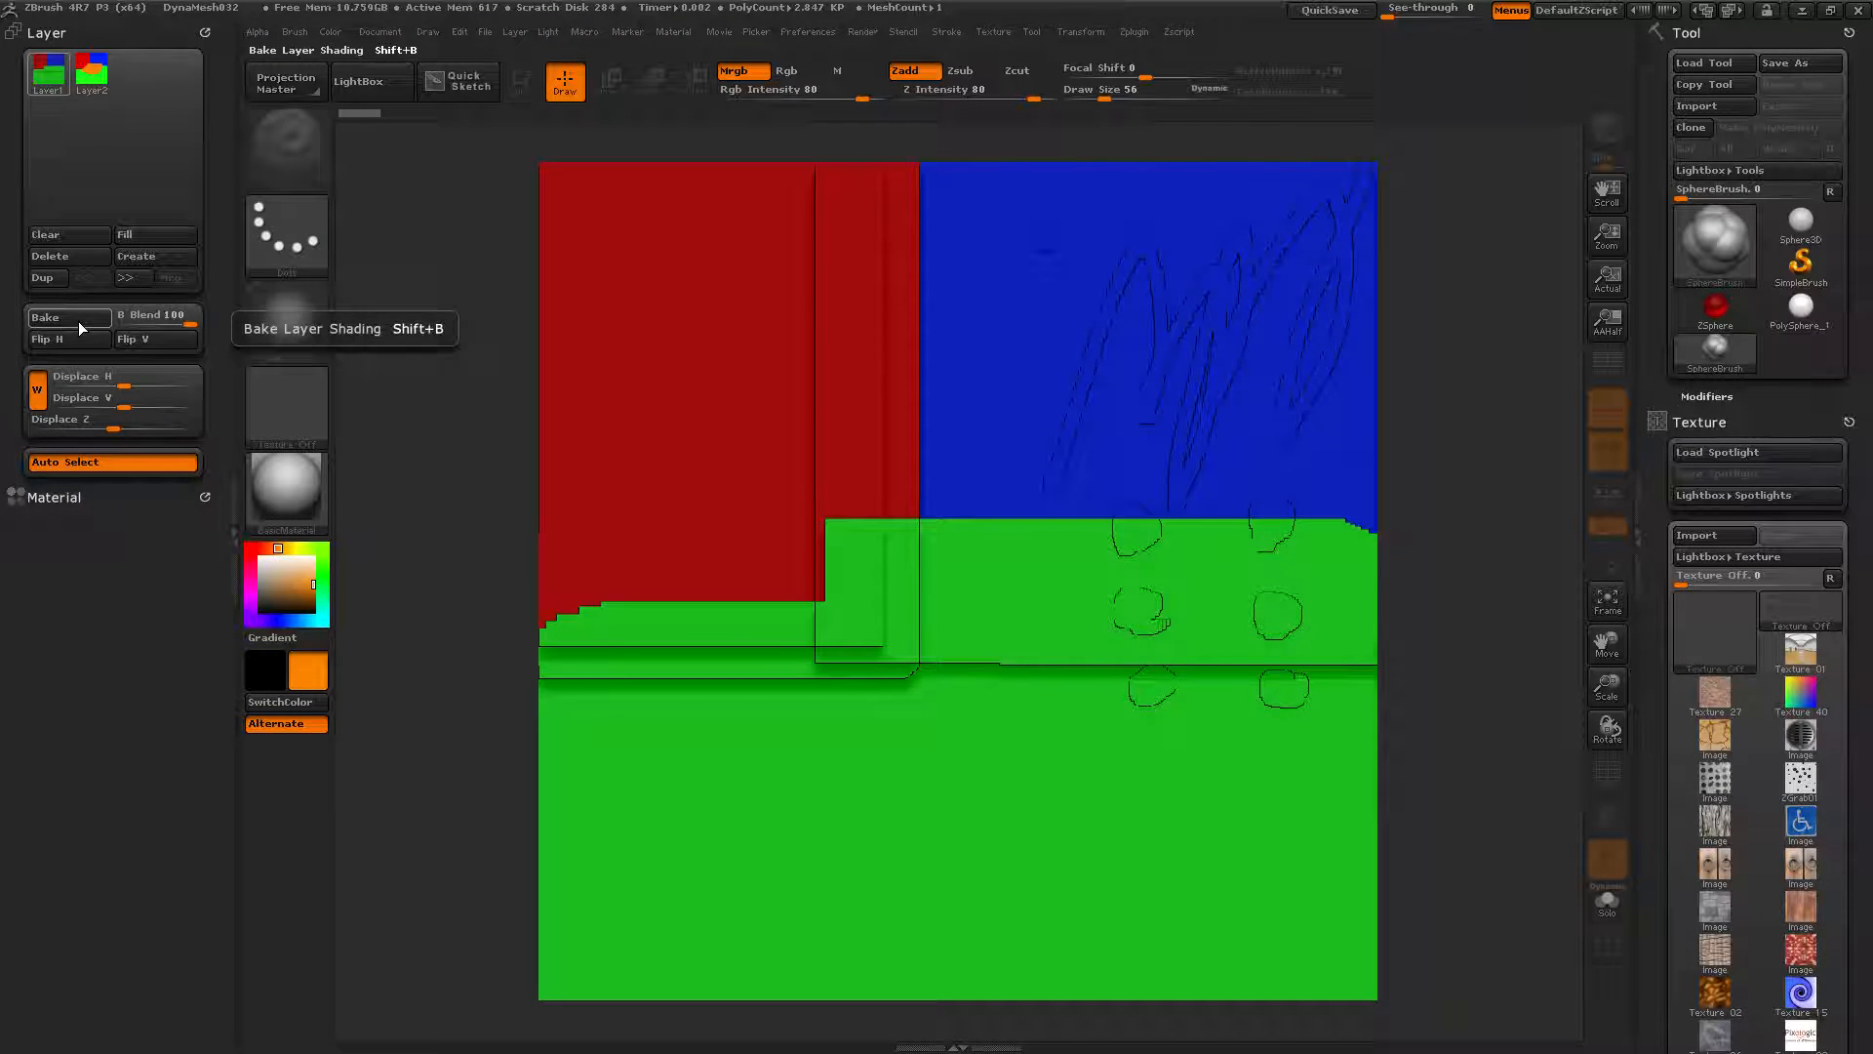
Smudge the area above the orange spheres on Layer 2 with the Smudge brush and compare it with Layer 1
{"action": "left_click", "coordinate": [92, 73]}
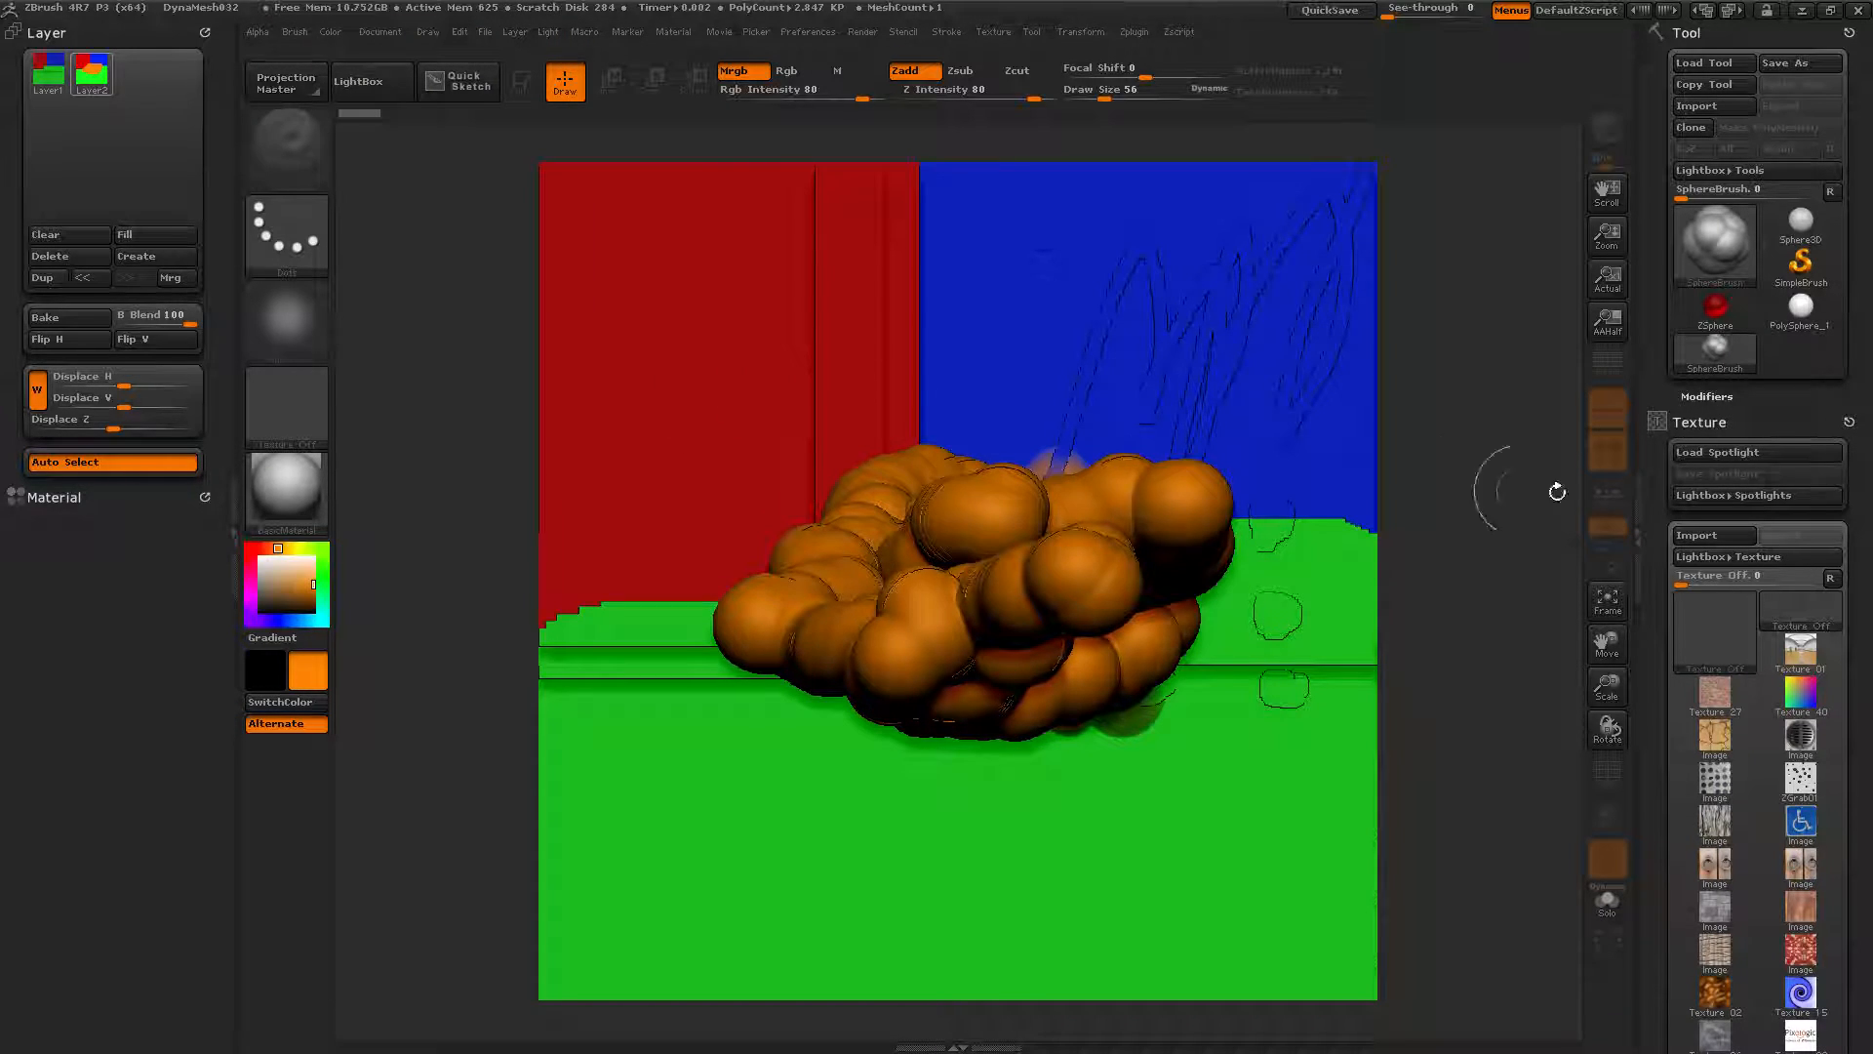
{"action": "left_click", "coordinate": [1708, 243]}
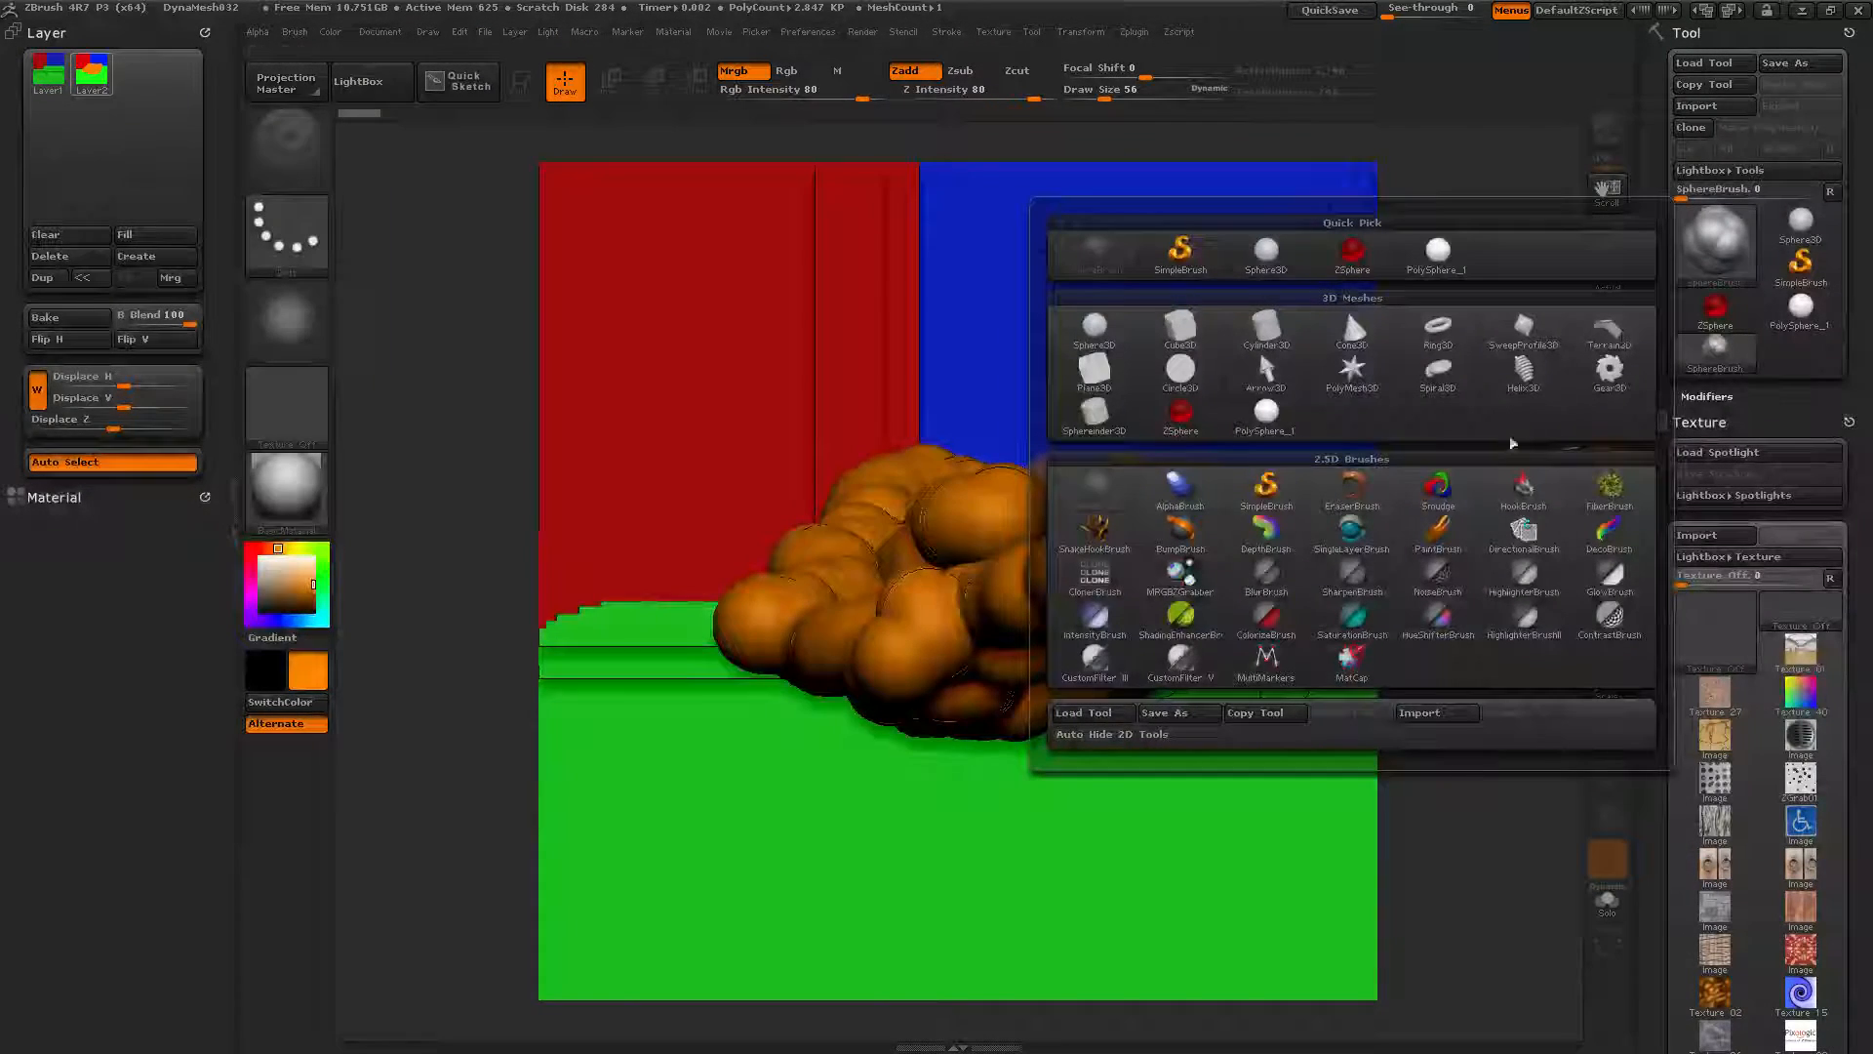
{"action": "left_click", "coordinate": [1409, 497]}
{"action": "mouse_move", "coordinate": [953, 397]}
{"action": "left_mouse_down"}
{"action": "mouse_move", "coordinate": [907, 341]}
{"action": "mouse_move", "coordinate": [859, 361]}
{"action": "mouse_move", "coordinate": [929, 366]}
{"action": "mouse_move", "coordinate": [937, 263]}
{"action": "mouse_move", "coordinate": [858, 312]}
{"action": "mouse_move", "coordinate": [907, 381]}
{"action": "mouse_move", "coordinate": [900, 436]}
{"action": "mouse_move", "coordinate": [942, 457]}
{"action": "mouse_move", "coordinate": [1024, 451]}
{"action": "left_mouse_up"}
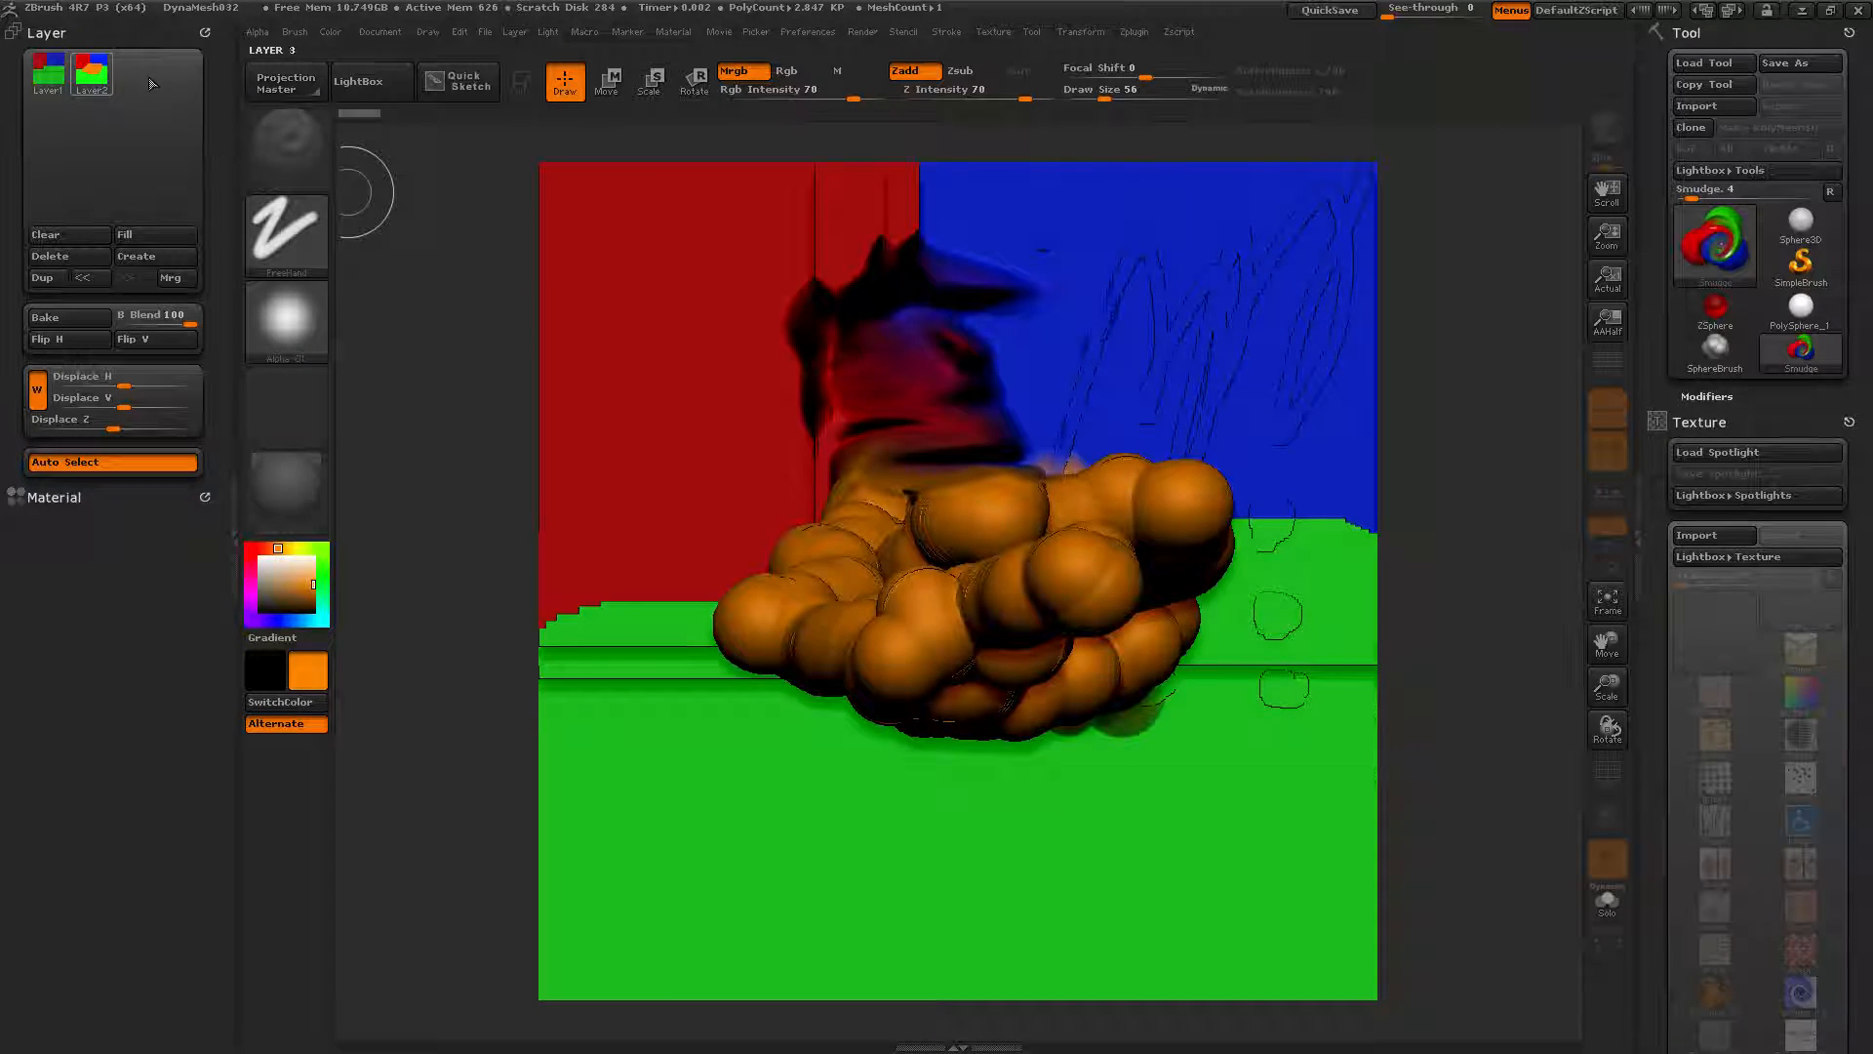
{"action": "left_click", "coordinate": [51, 78]}
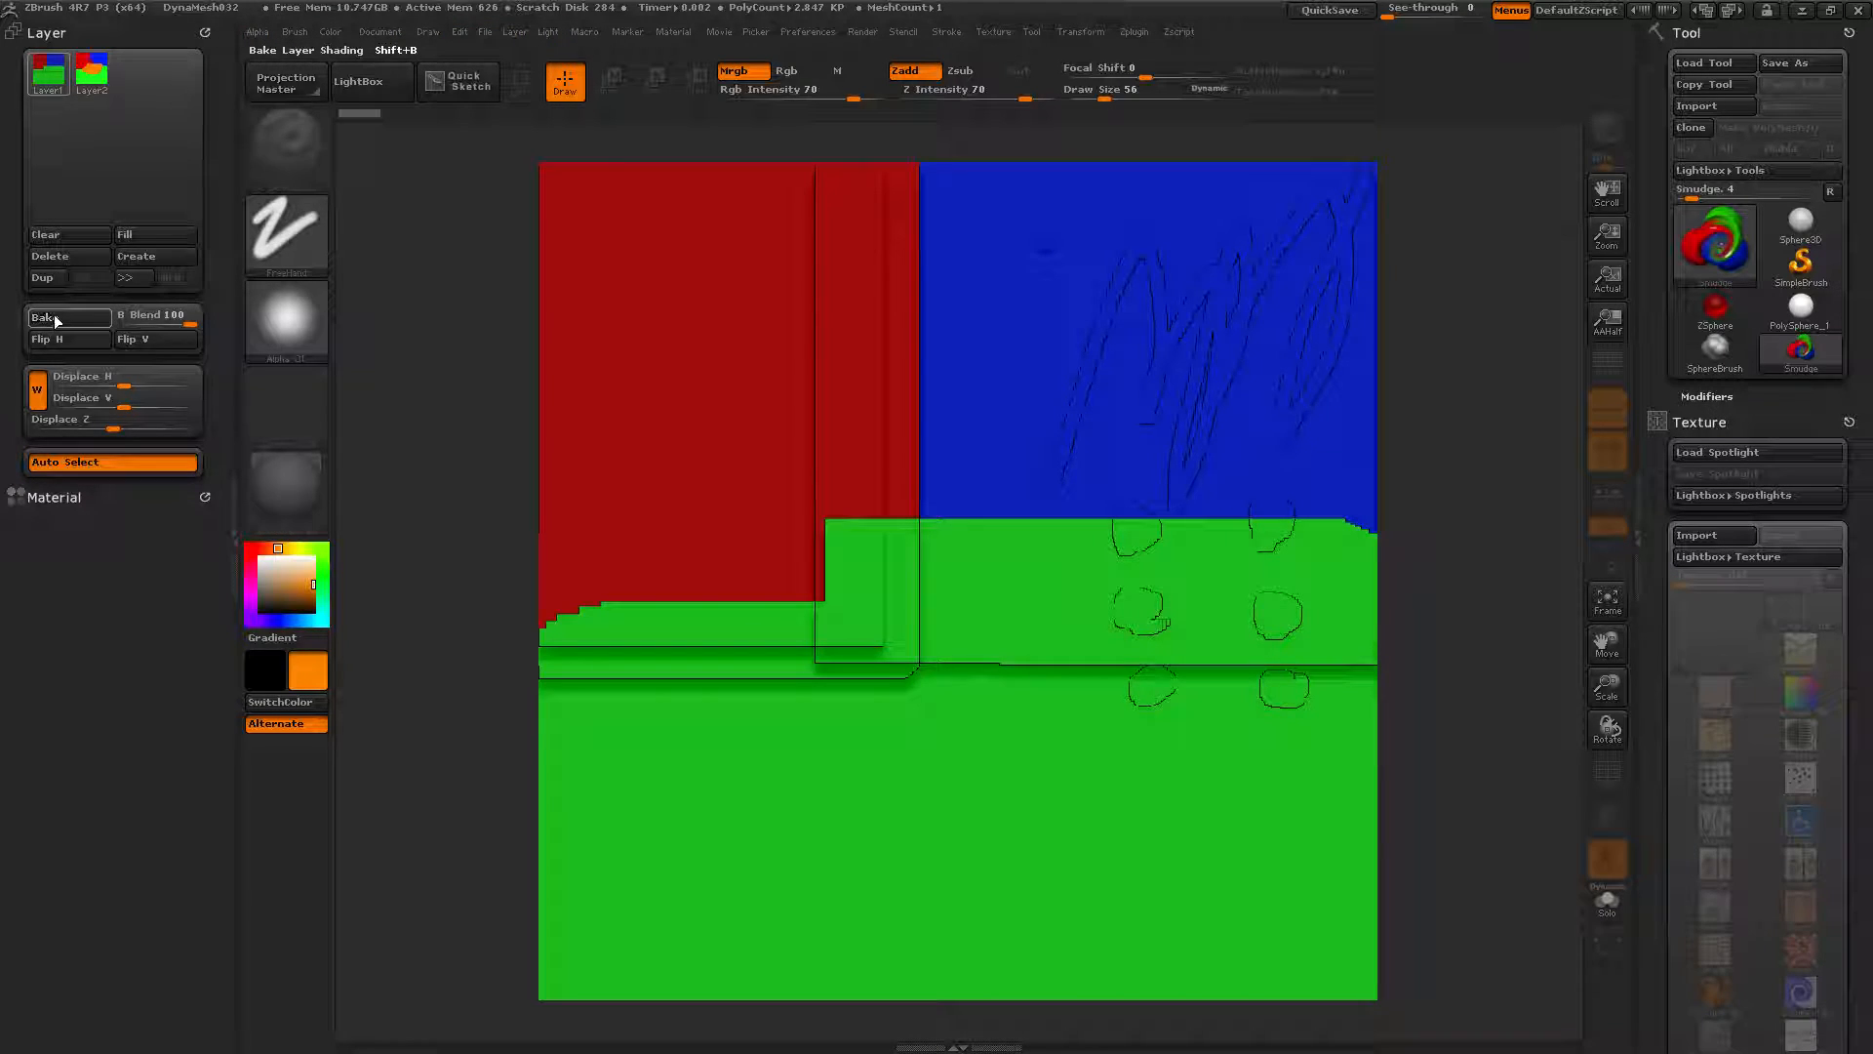
{"action": "mouse_move", "coordinate": [57, 84]}
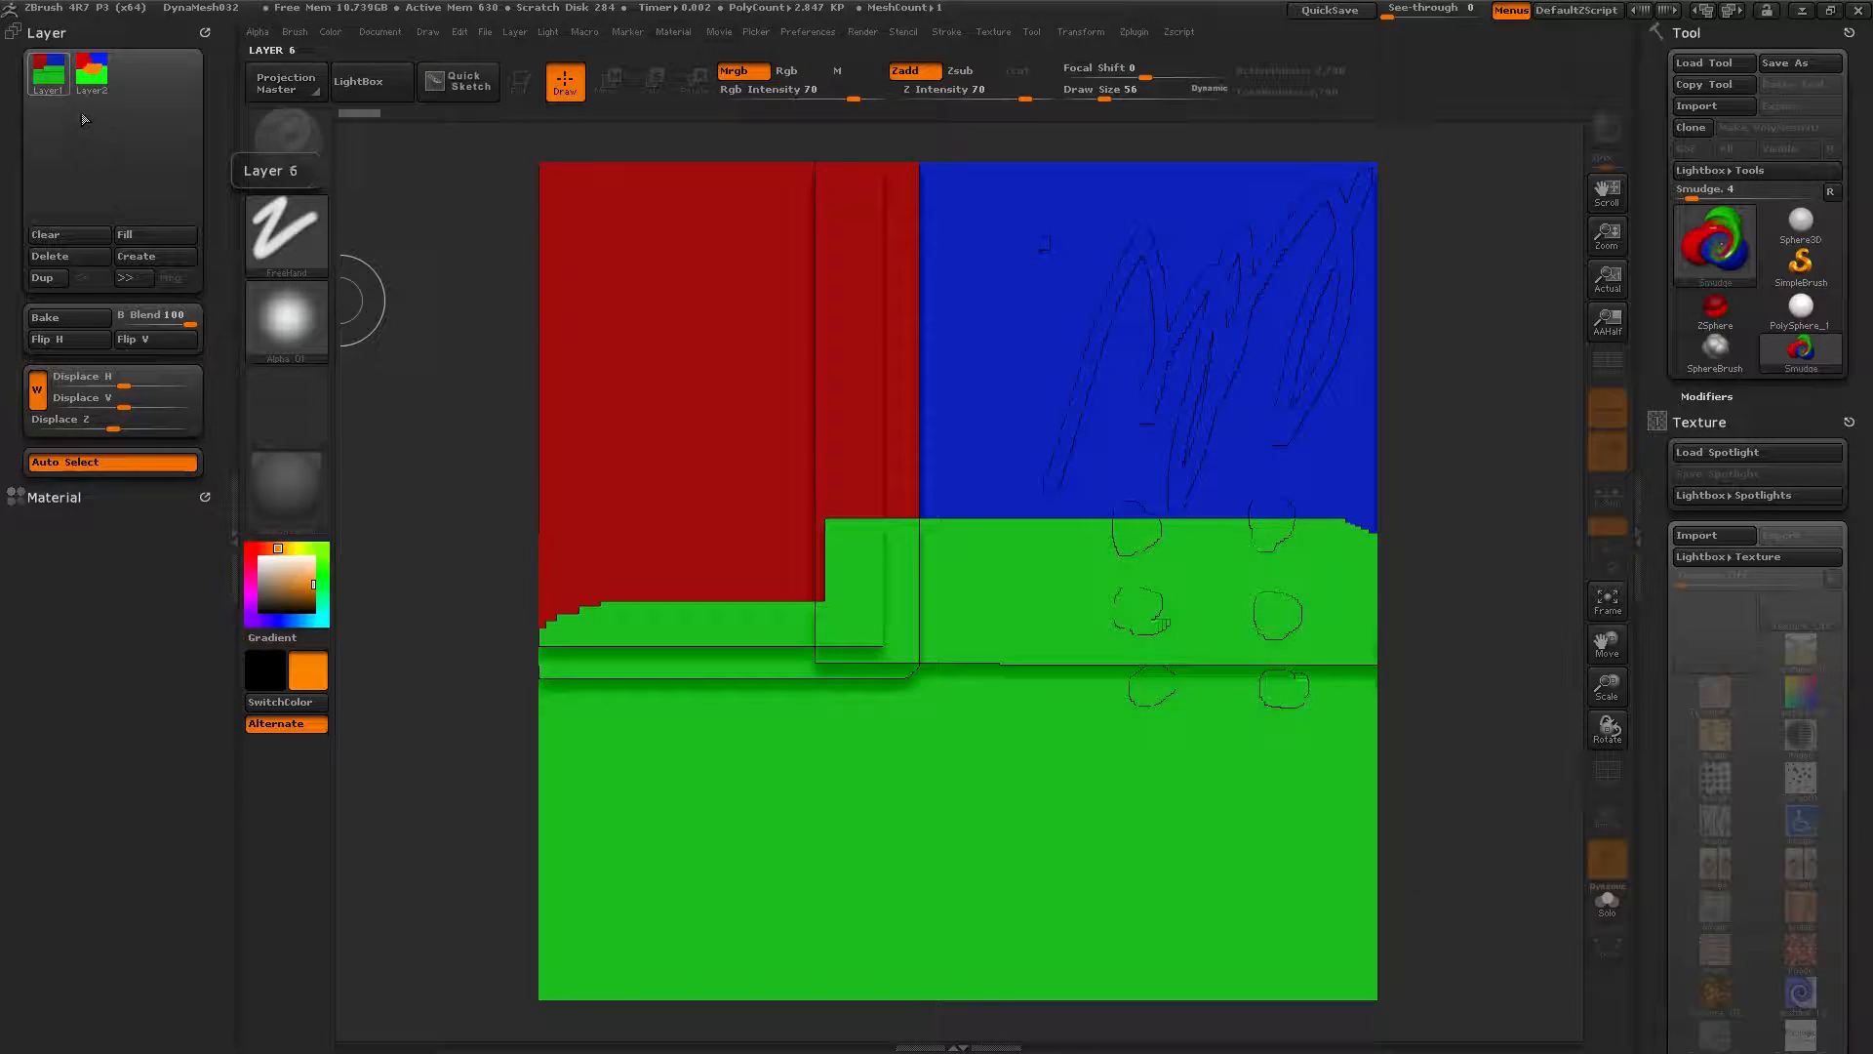
Clear the contents of Layer 2 and Layer 1
{"action": "left_click", "coordinate": [91, 72]}
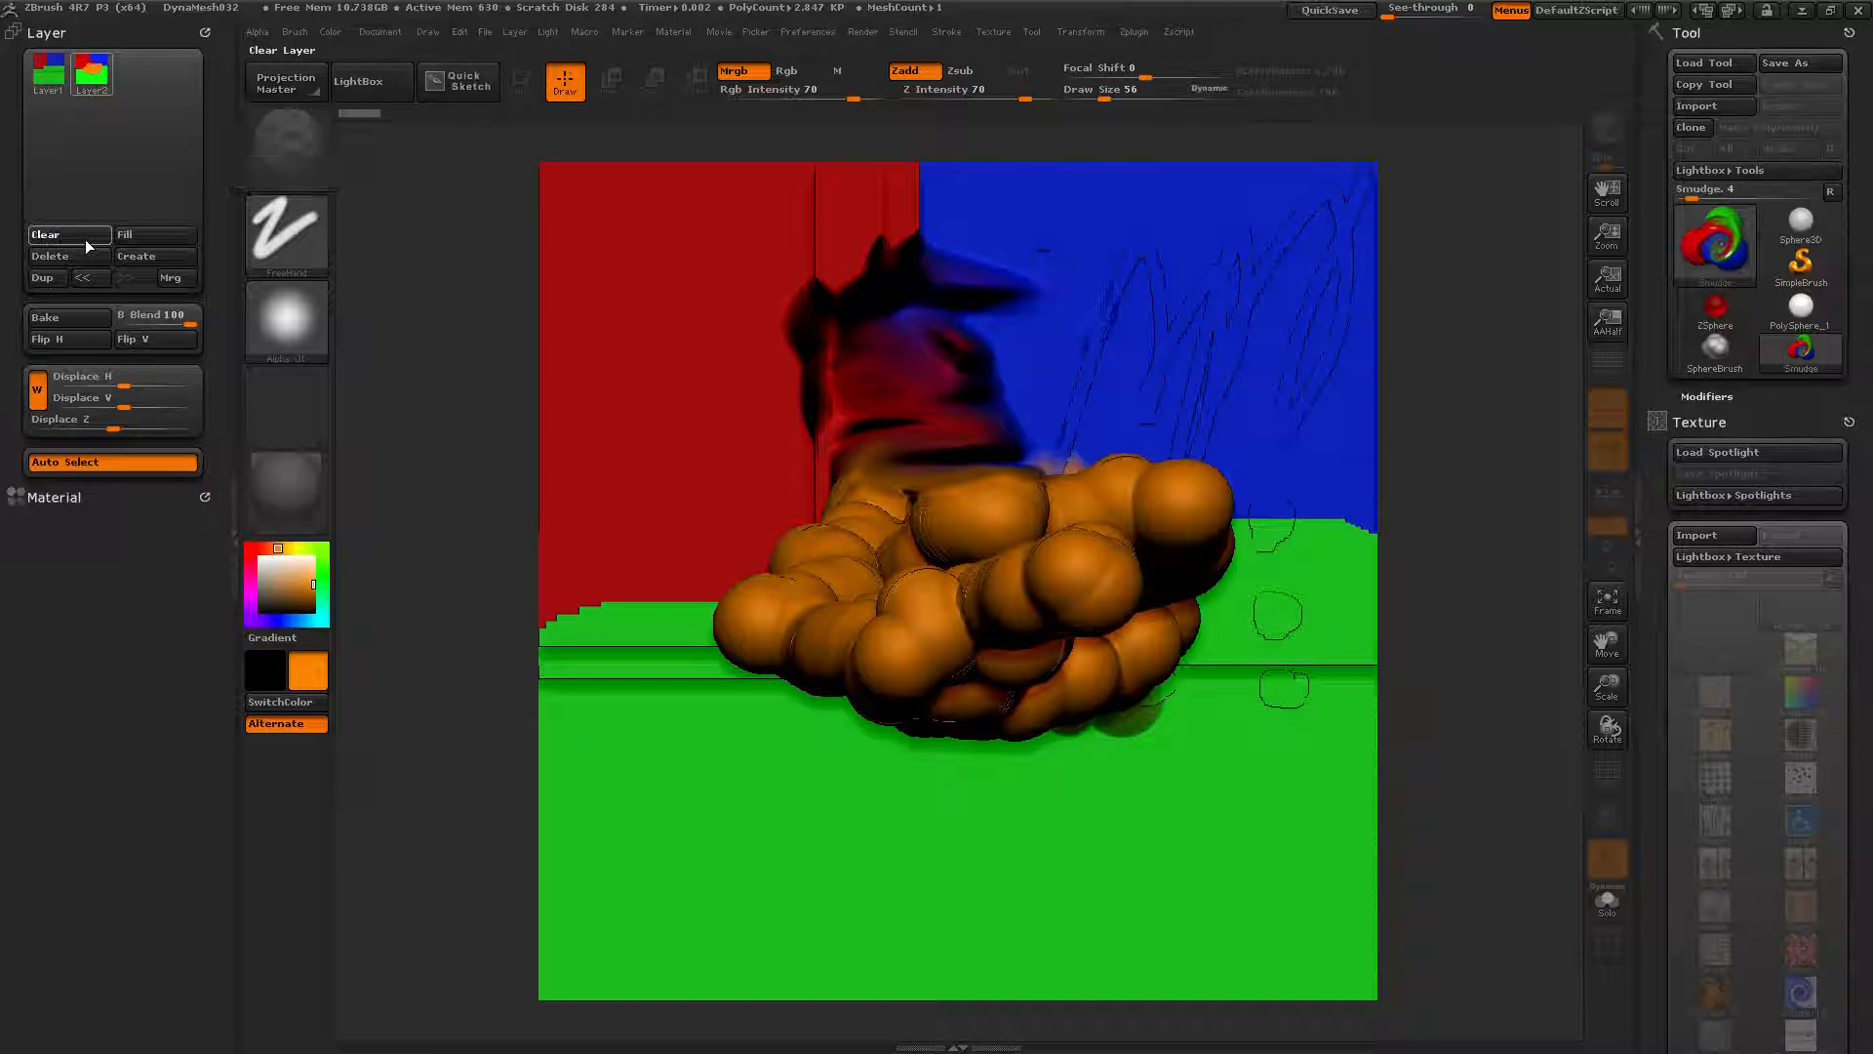
{"action": "left_click", "coordinate": [82, 252]}
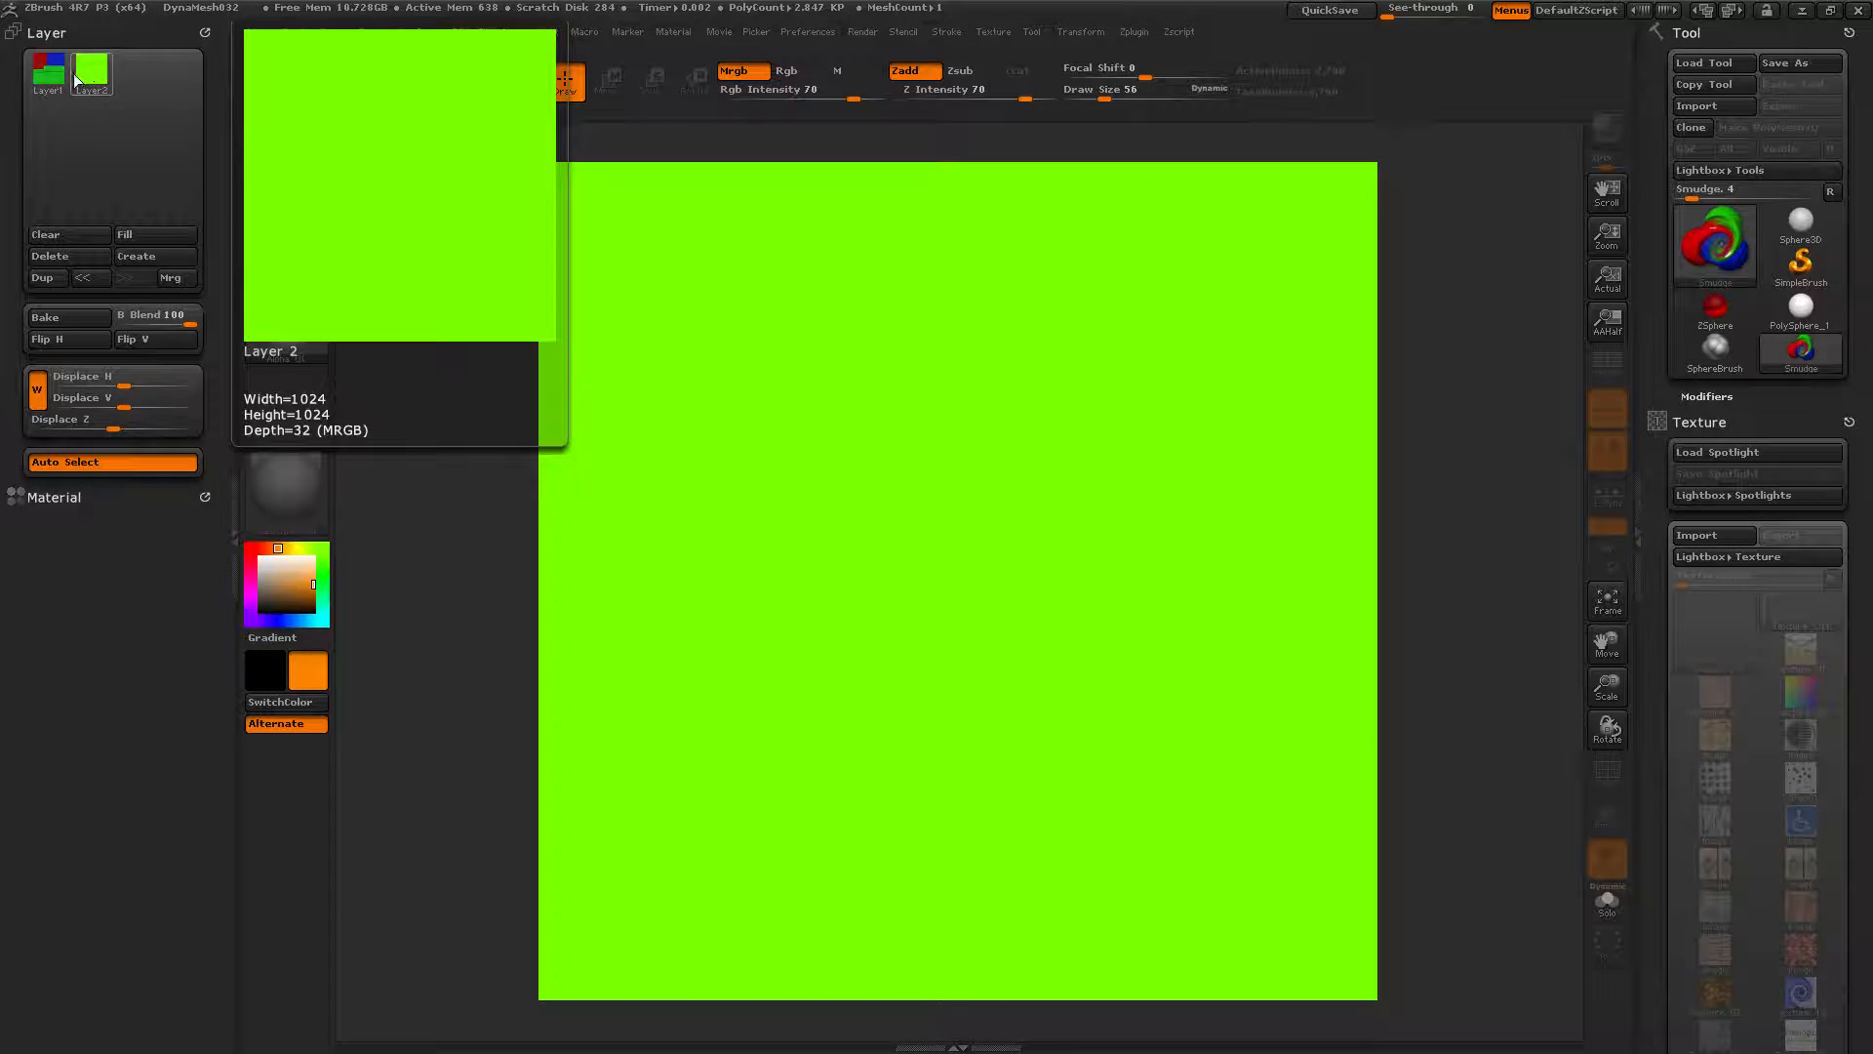
{"action": "left_click", "coordinate": [56, 78]}
{"action": "left_click", "coordinate": [79, 236]}
Fill both Layer 2 and Layer 1 with white
{"action": "left_click", "coordinate": [92, 72]}
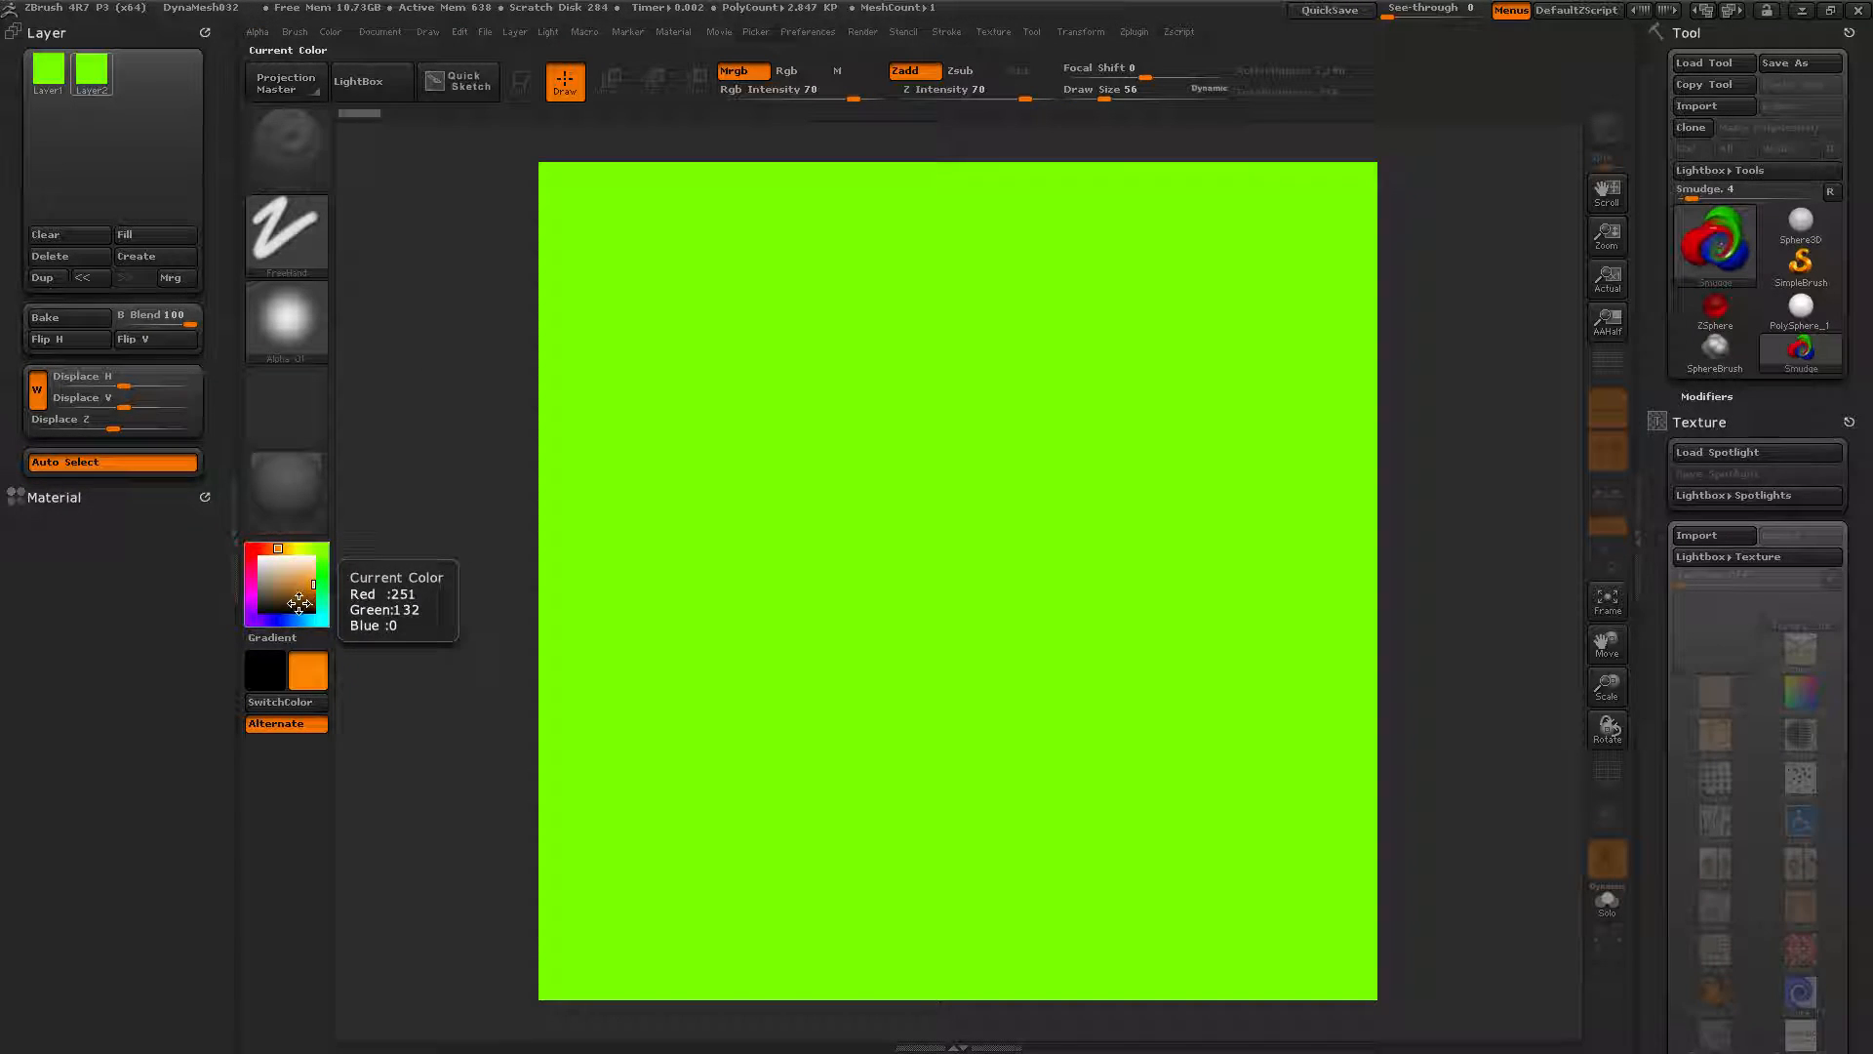
{"action": "left_click", "coordinate": [259, 557]}
{"action": "left_click", "coordinate": [135, 237]}
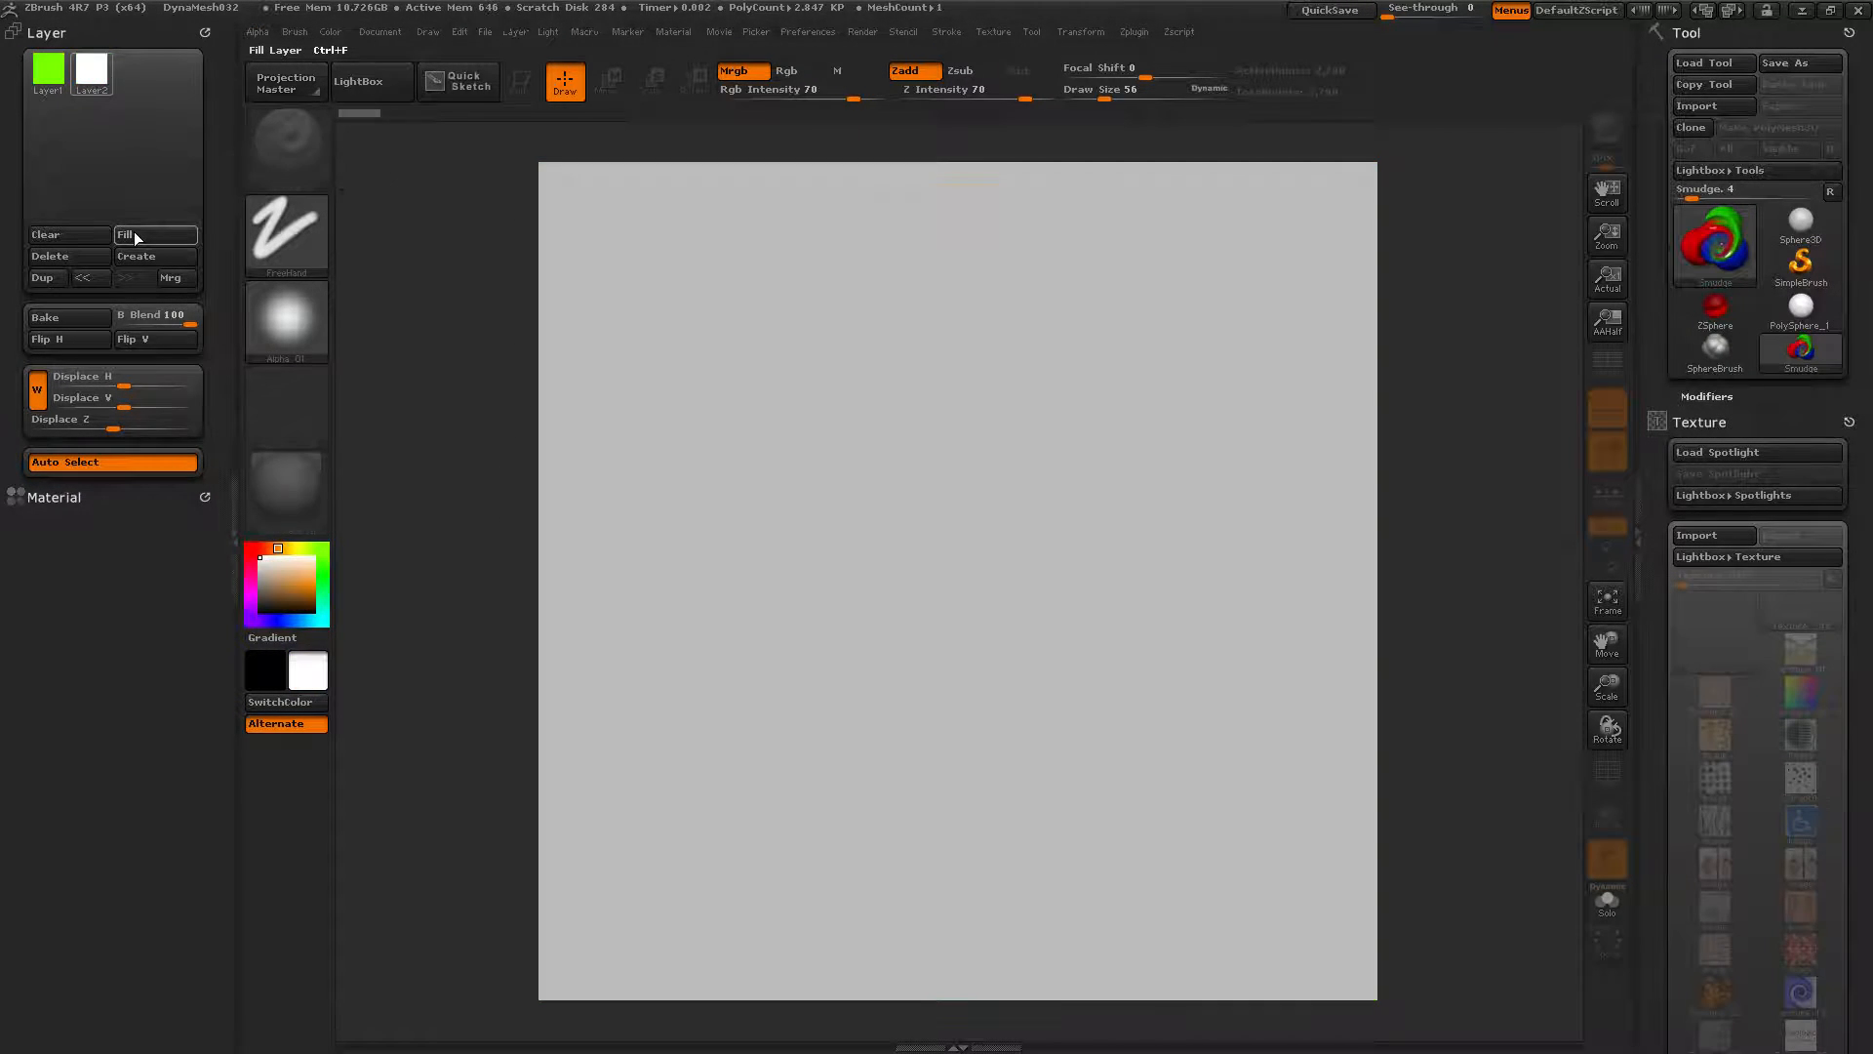
{"action": "left_click", "coordinate": [56, 71]}
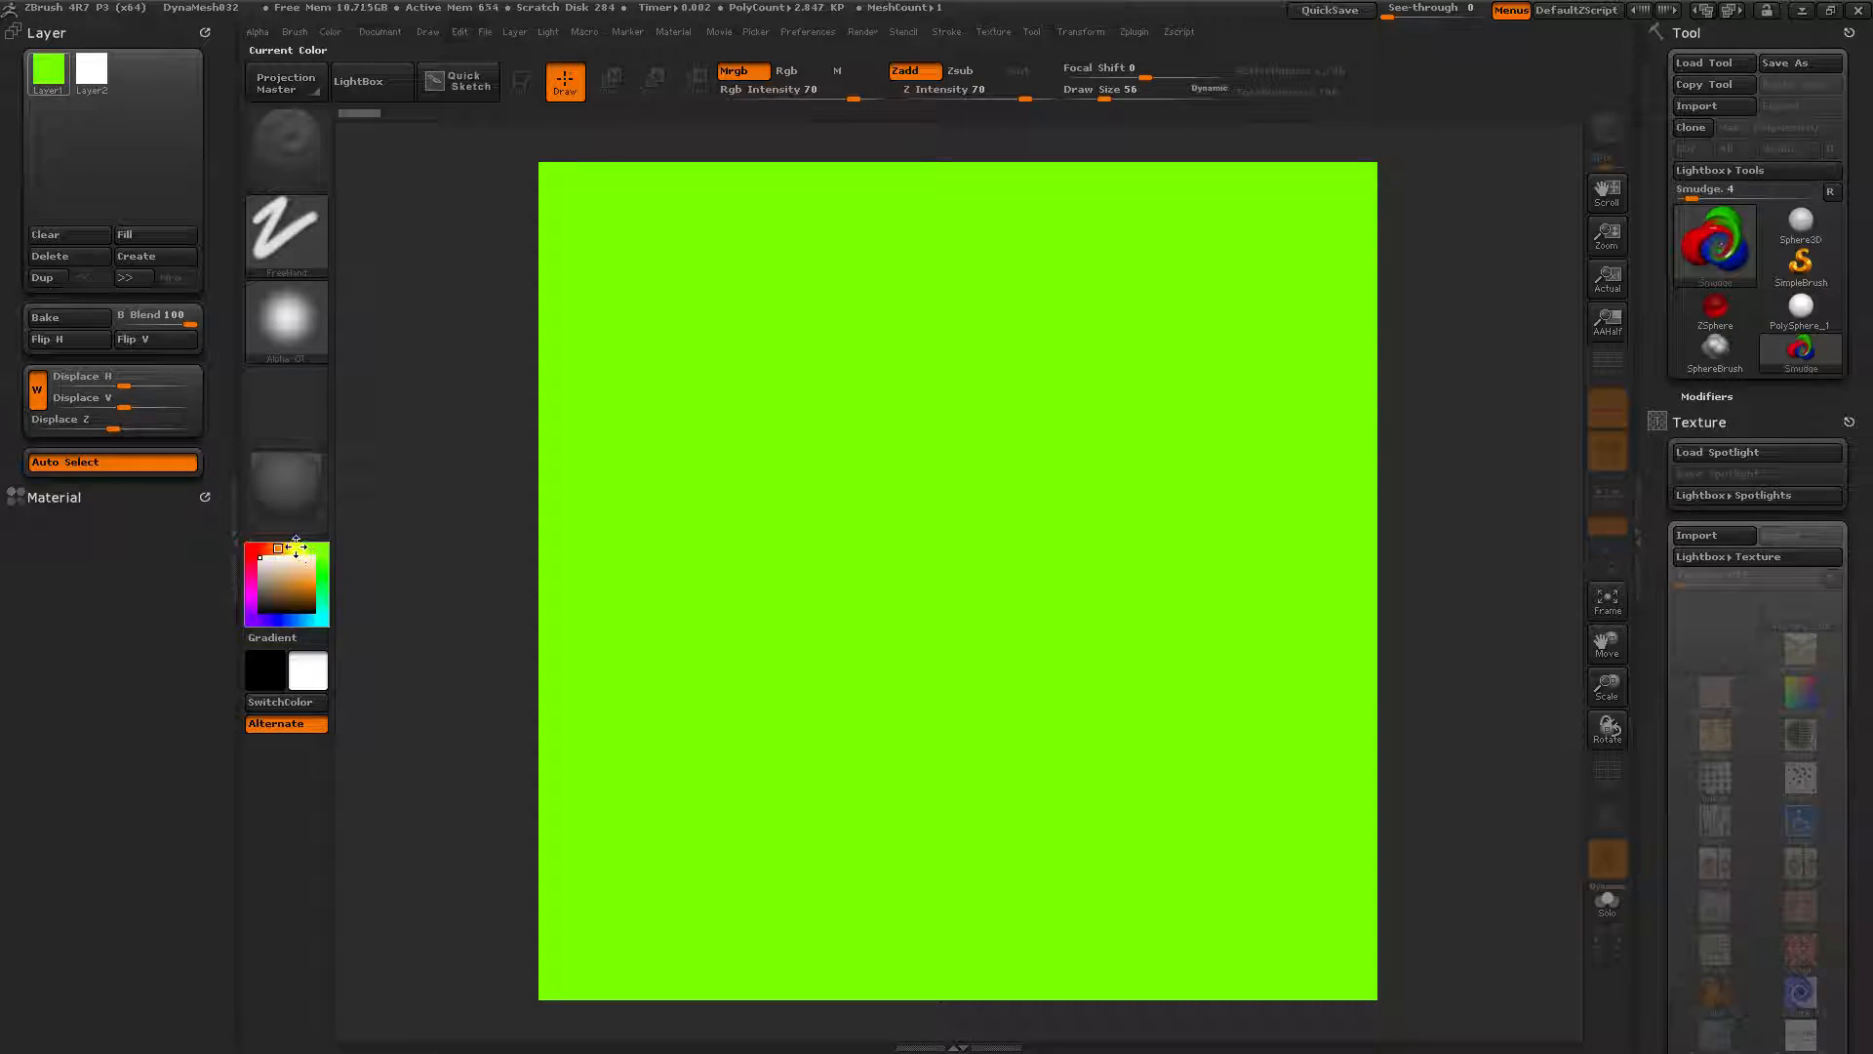
{"action": "left_click", "coordinate": [123, 235]}
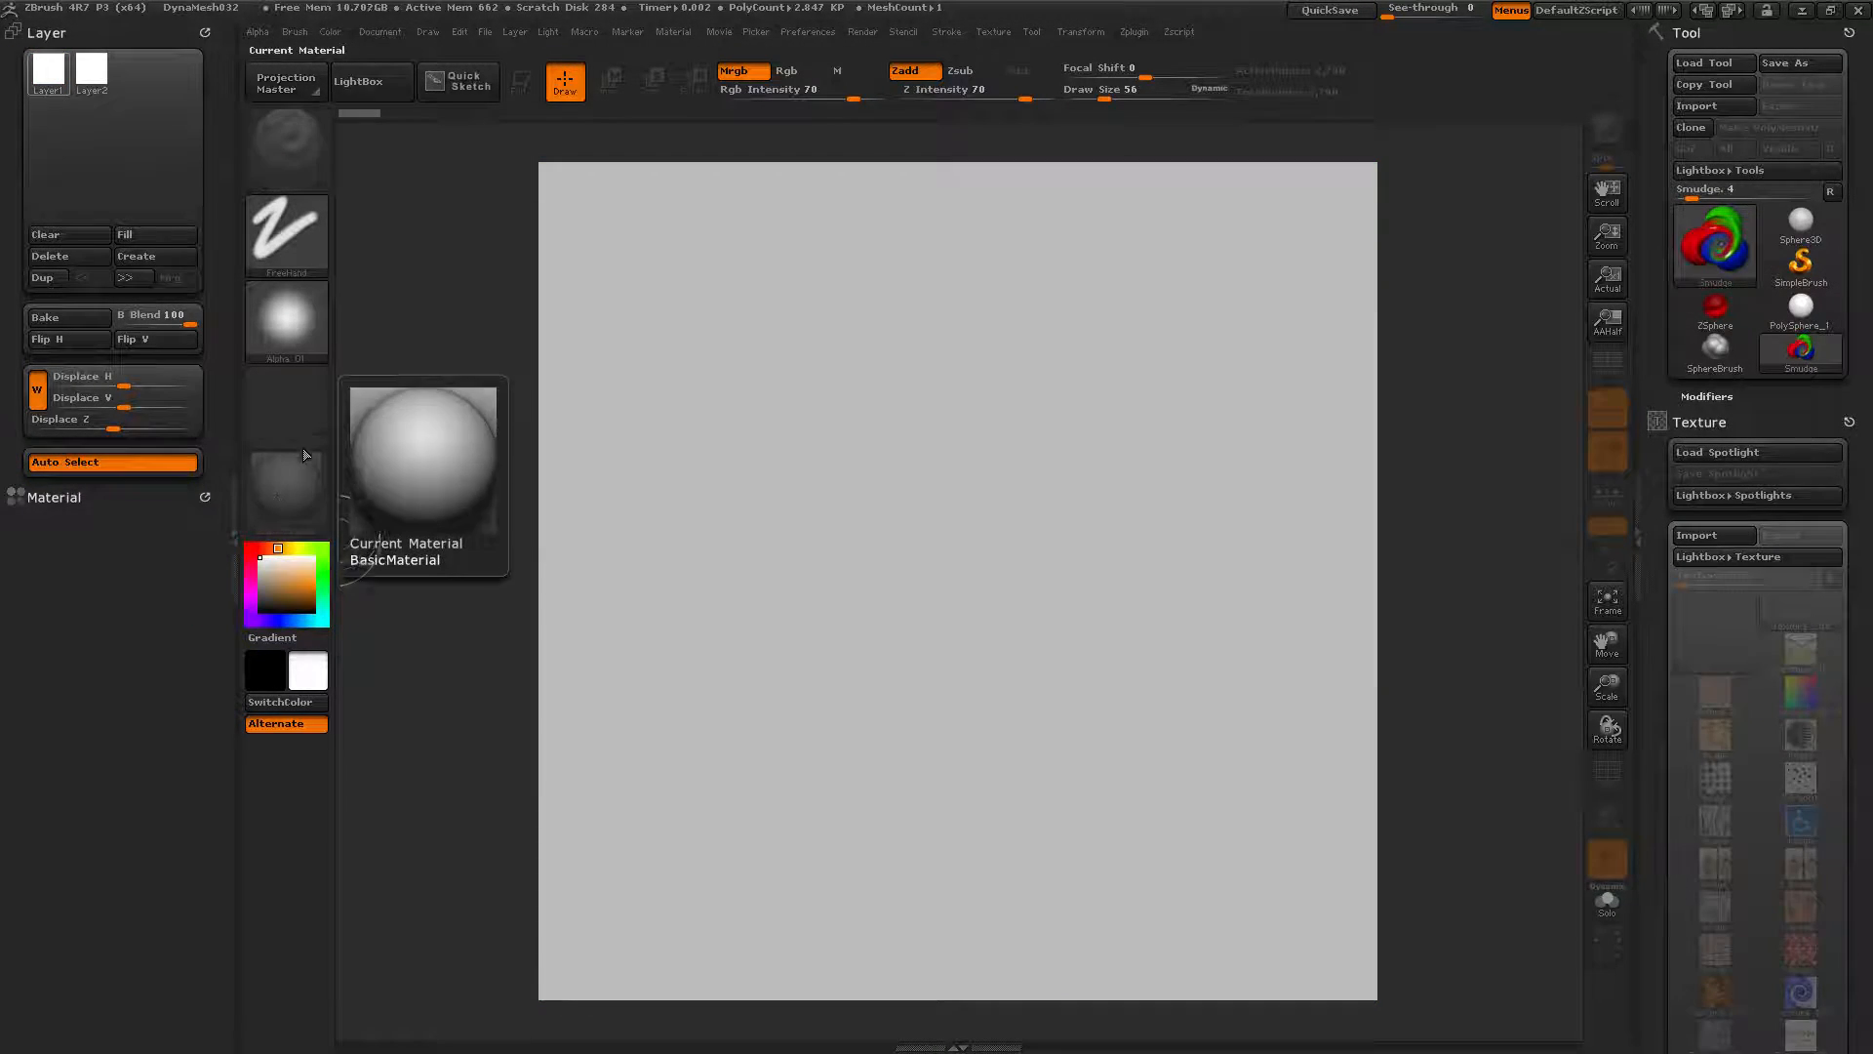
Switch to the SimpleBrush and choose the Flat Color material
{"action": "left_click", "coordinate": [1693, 222]}
{"action": "left_click", "coordinate": [1261, 488]}
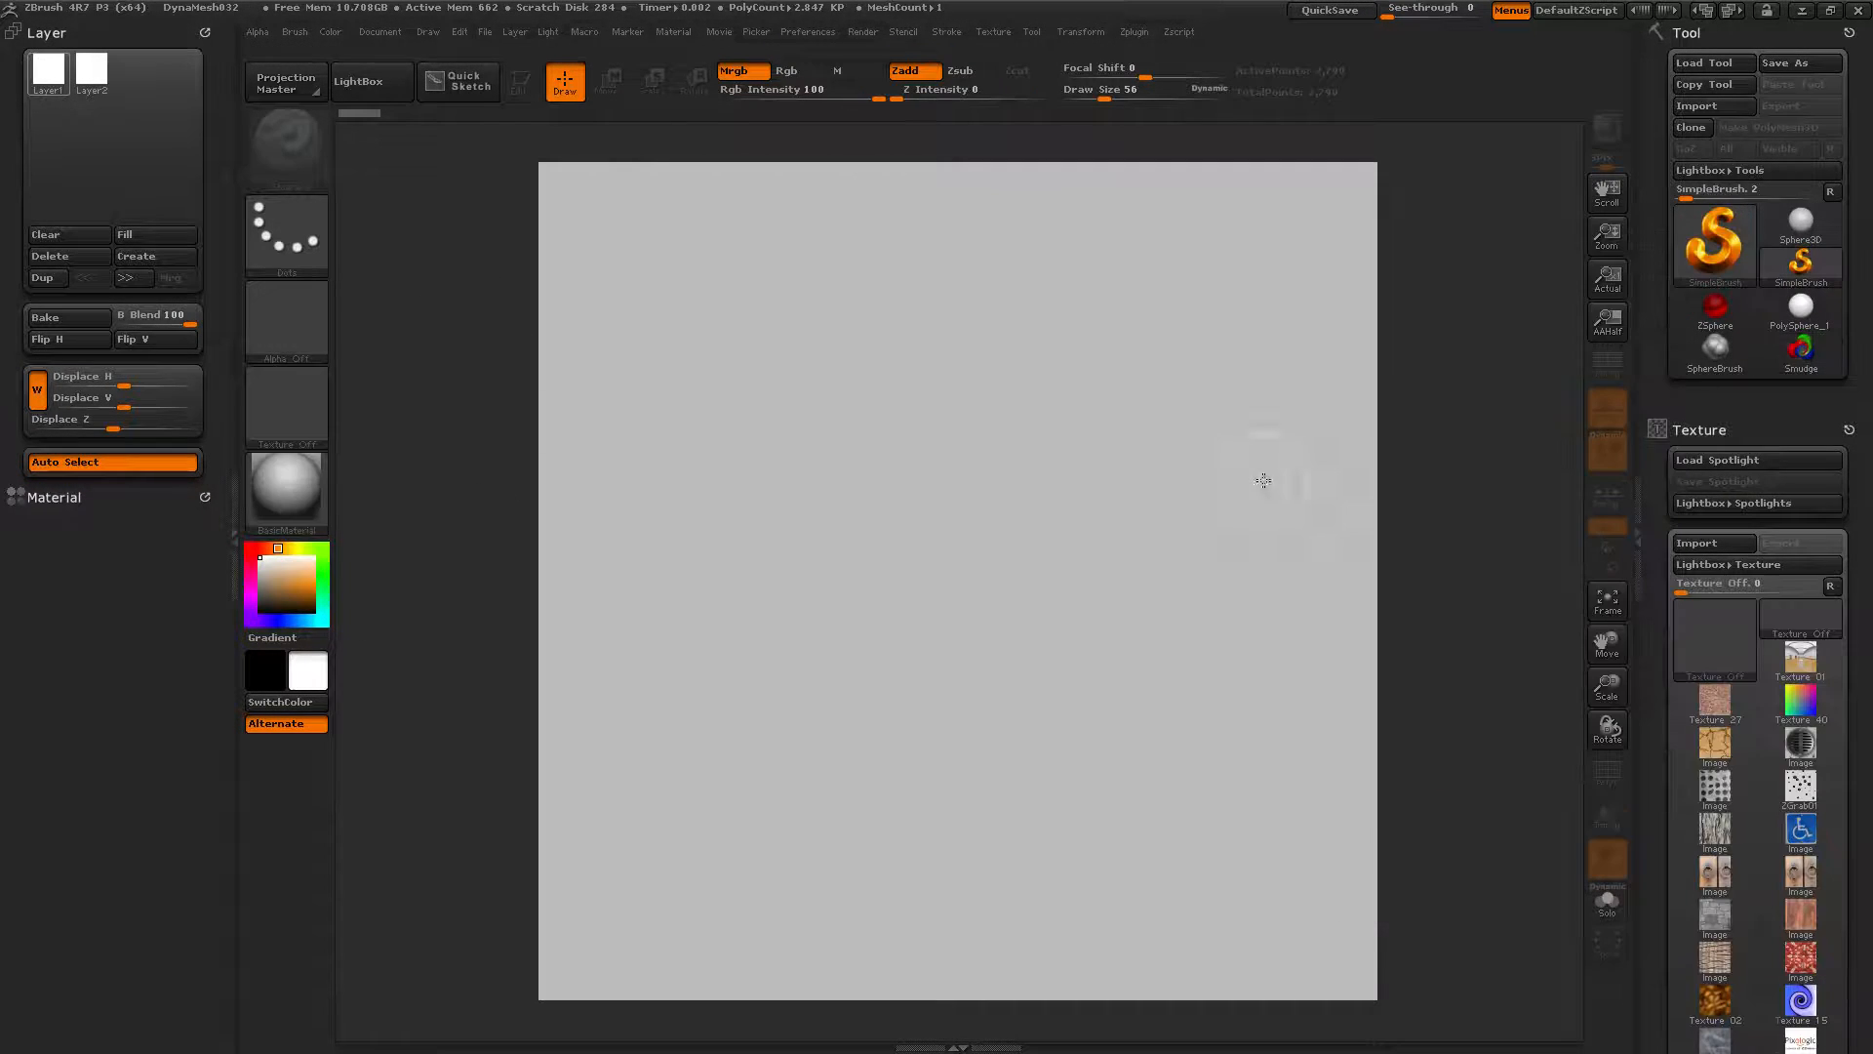
{"action": "left_click", "coordinate": [298, 478]}
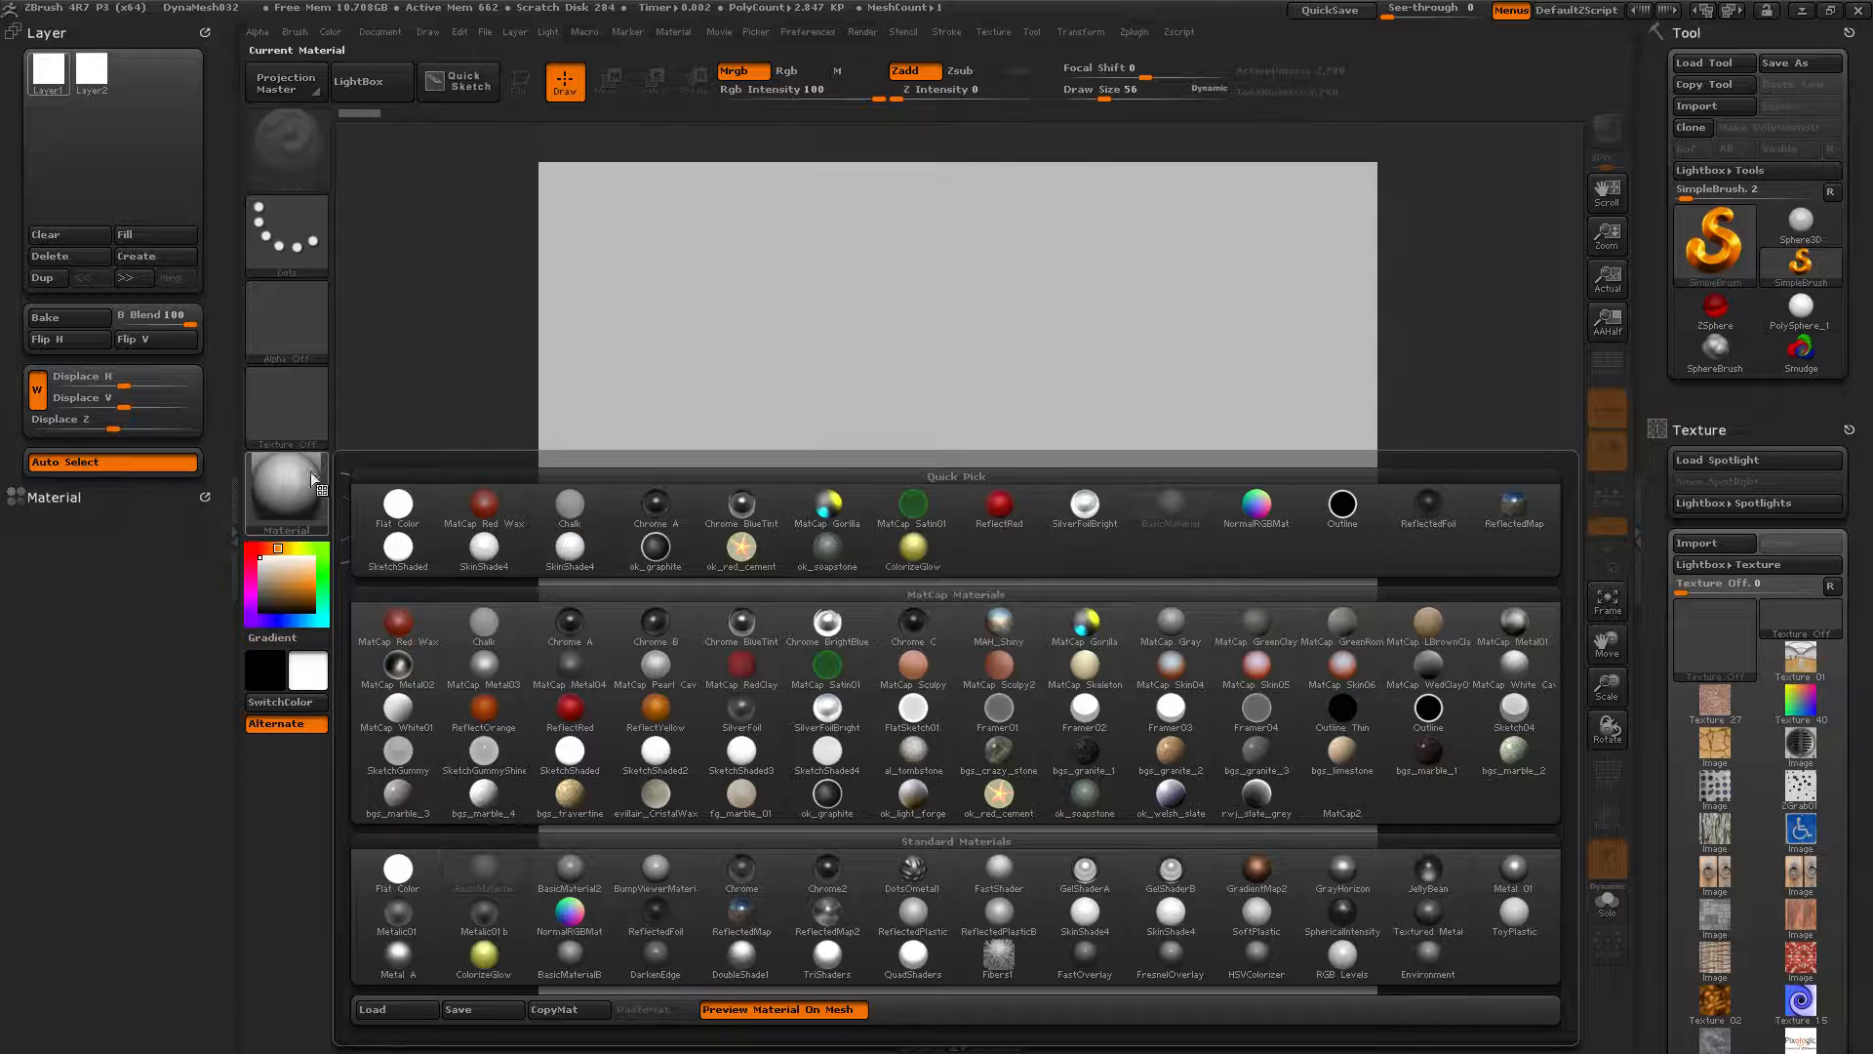
{"action": "left_click", "coordinate": [398, 504]}
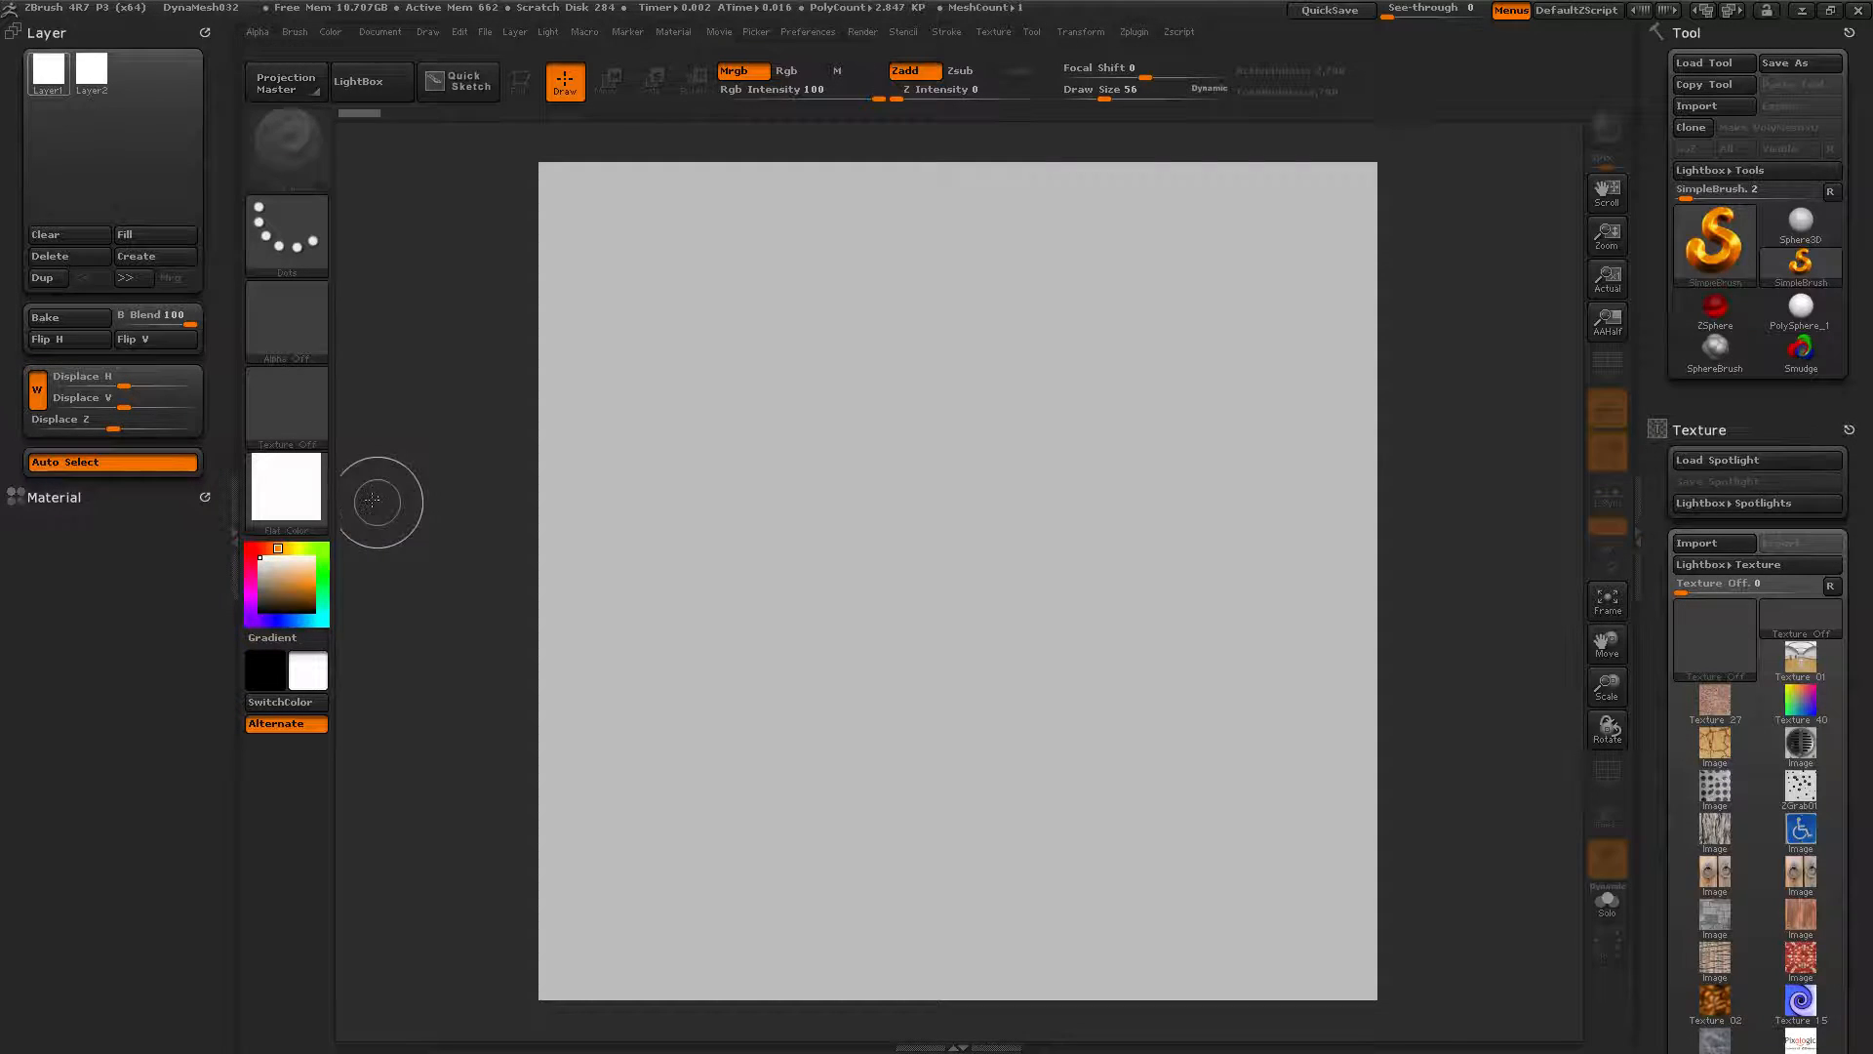
Refill Layer 1 and Layer 2 with white using the Flat Color material
{"action": "left_click", "coordinate": [160, 237]}
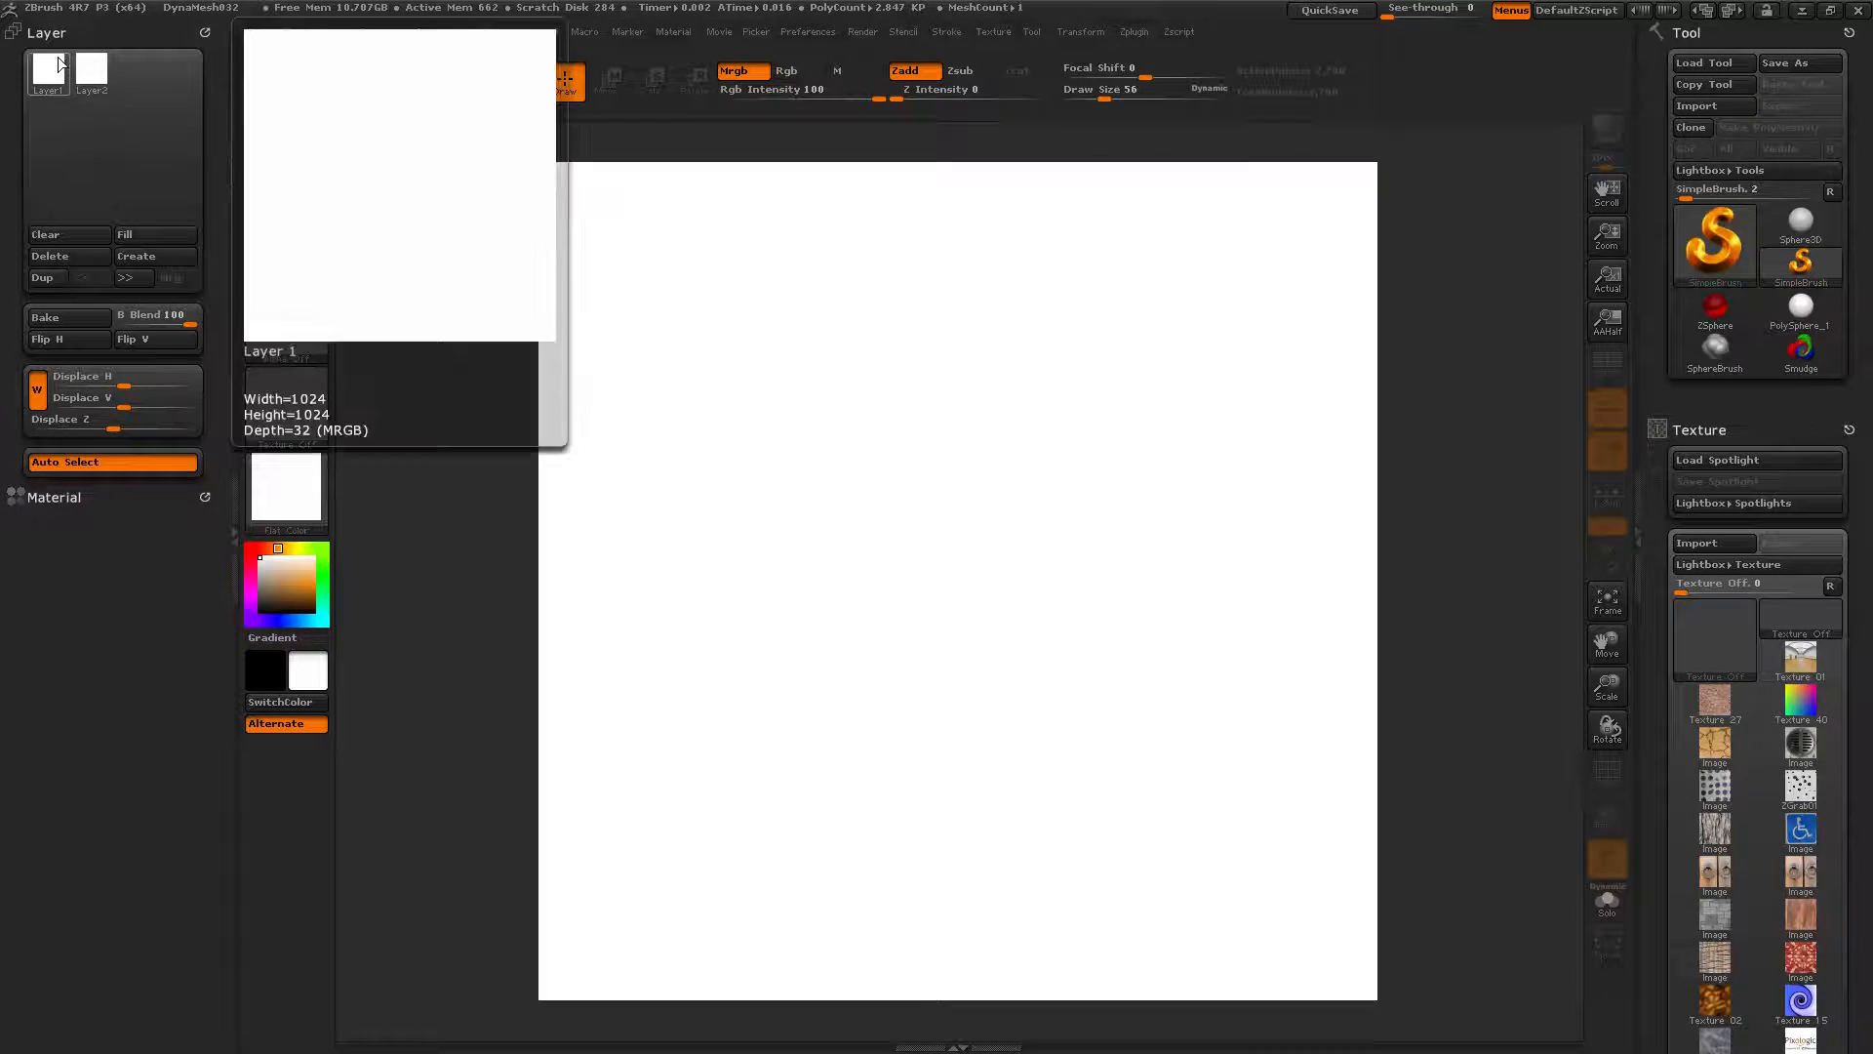
{"action": "left_click", "coordinate": [93, 68]}
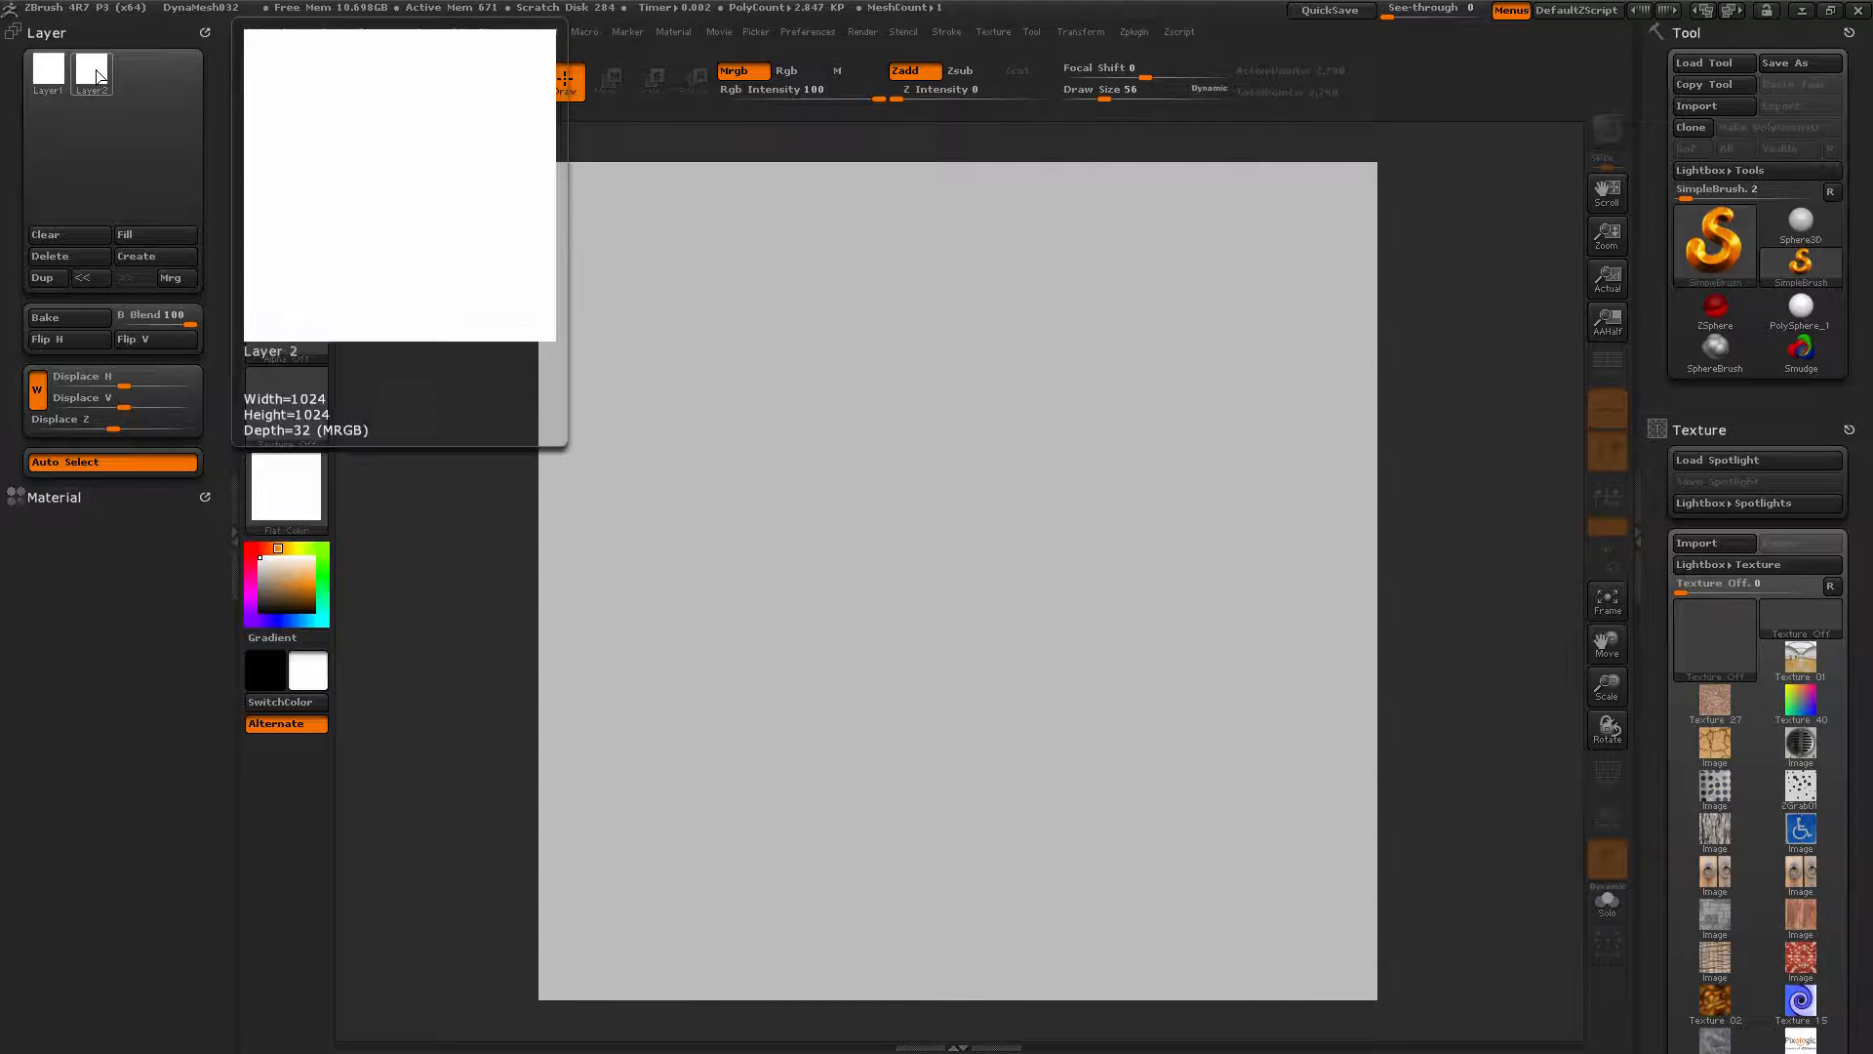
{"action": "left_click", "coordinate": [149, 238]}
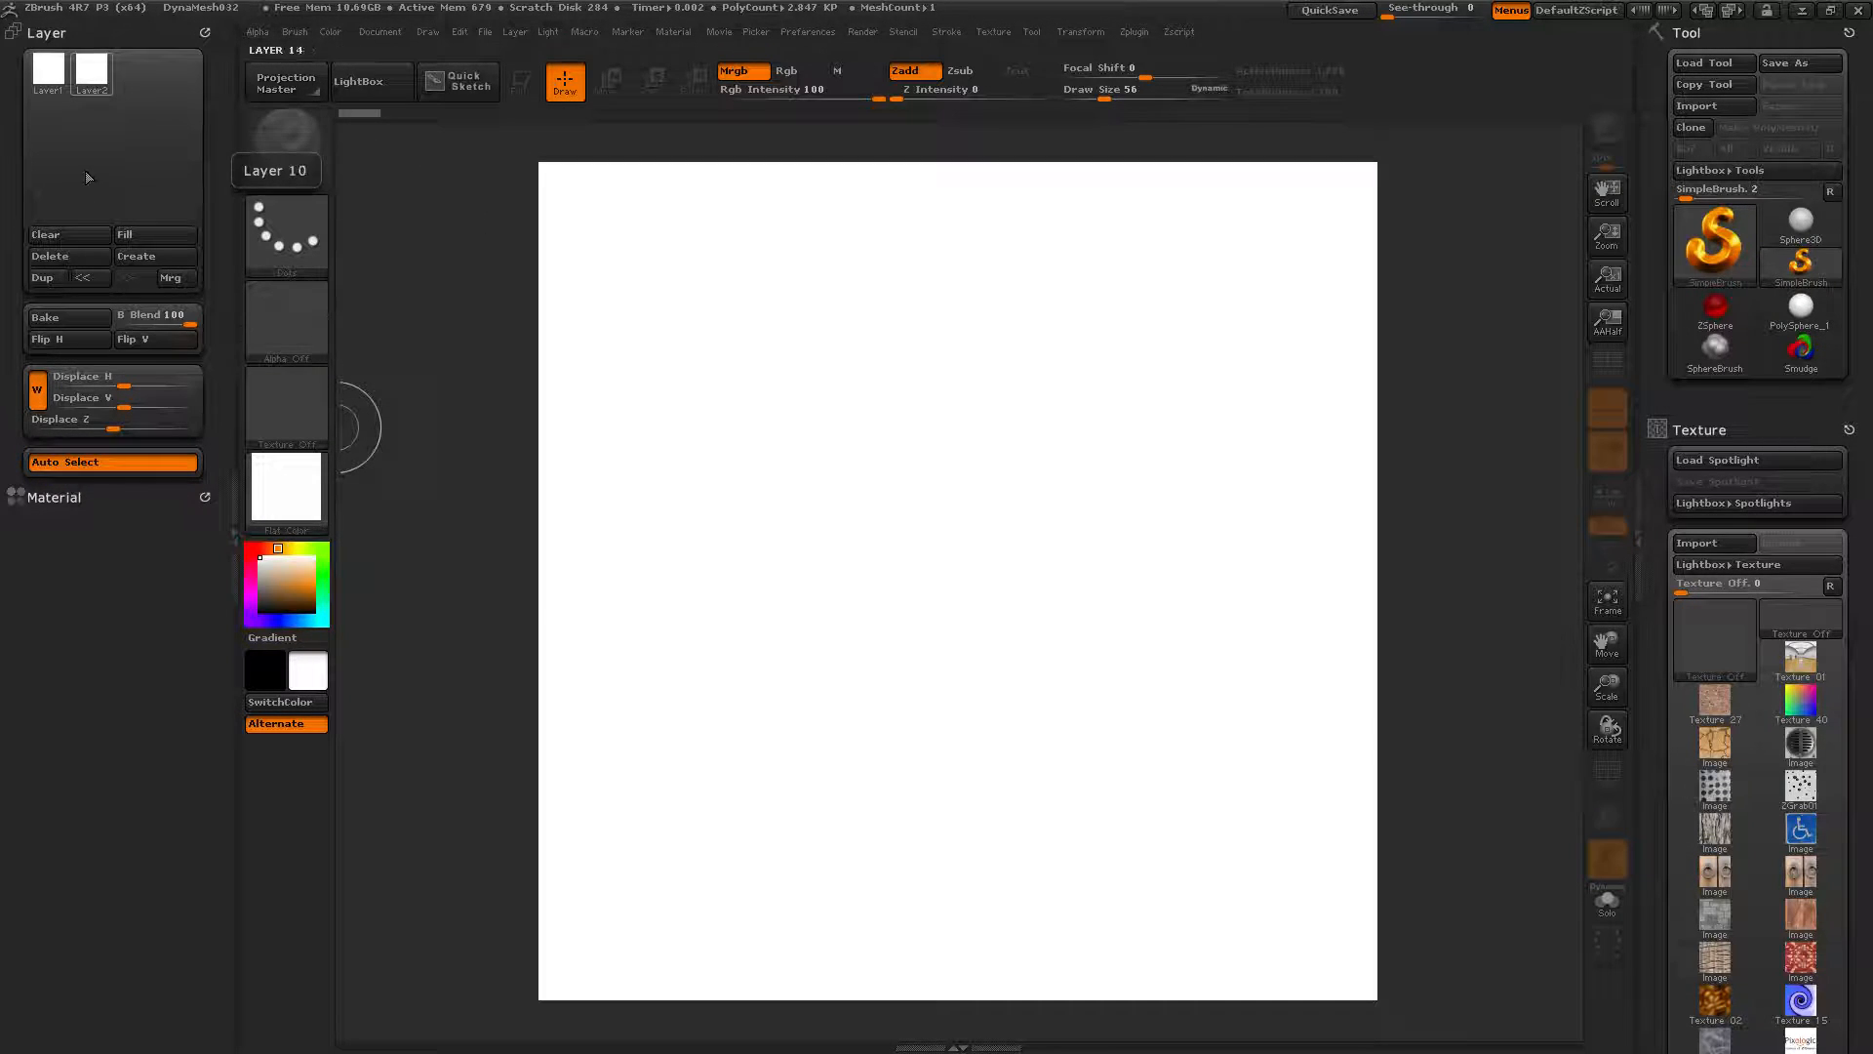
Create new layers until the document has 16 layers
{"action": "left_click", "coordinate": [132, 255]}
{"action": "left_click", "coordinate": [132, 256]}
{"action": "left_click", "coordinate": [133, 256]}
{"action": "left_click", "coordinate": [133, 256]}
{"action": "left_click", "coordinate": [133, 256]}
{"action": "left_click", "coordinate": [133, 255]}
{"action": "left_click", "coordinate": [133, 256]}
{"action": "left_click", "coordinate": [133, 256]}
{"action": "left_click", "coordinate": [132, 256]}
{"action": "left_click", "coordinate": [130, 258]}
{"action": "left_click", "coordinate": [130, 259]}
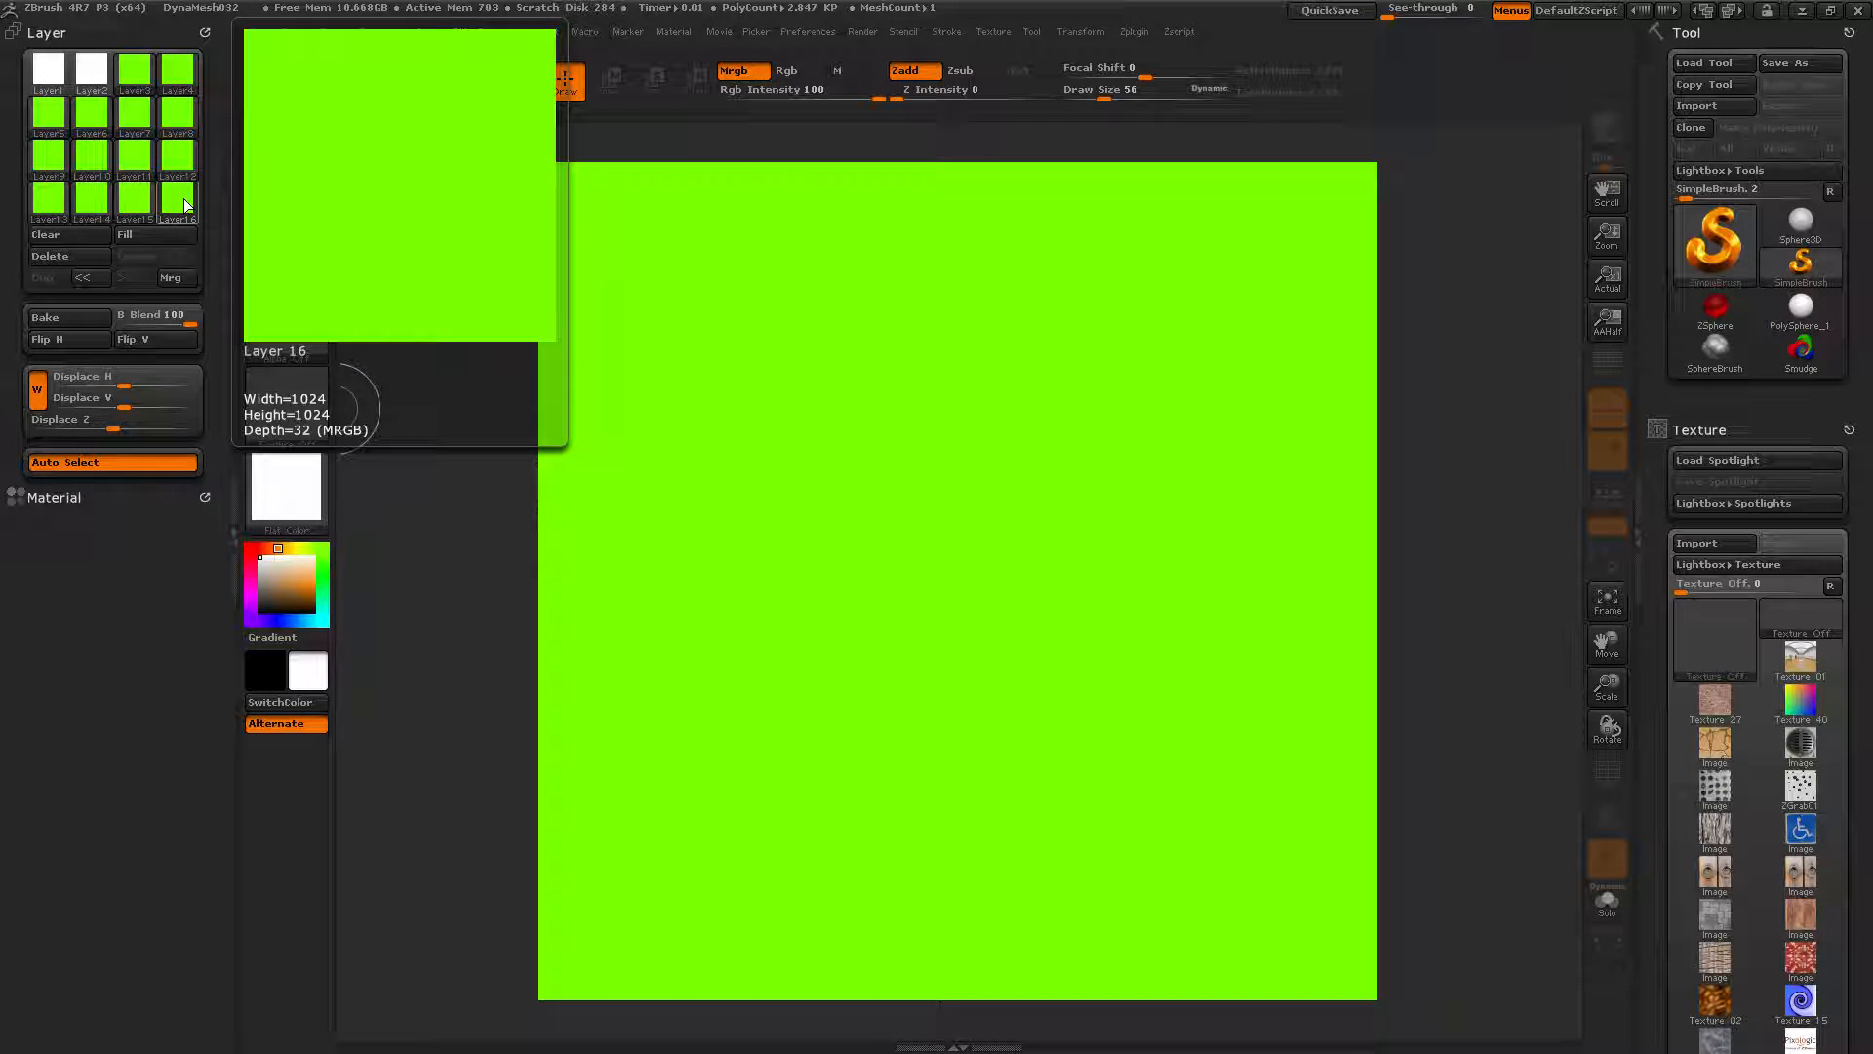
Fill Layers 16, 15, 14 and 13 one after another with flat white
{"action": "key", "text": "ctrl+f"}
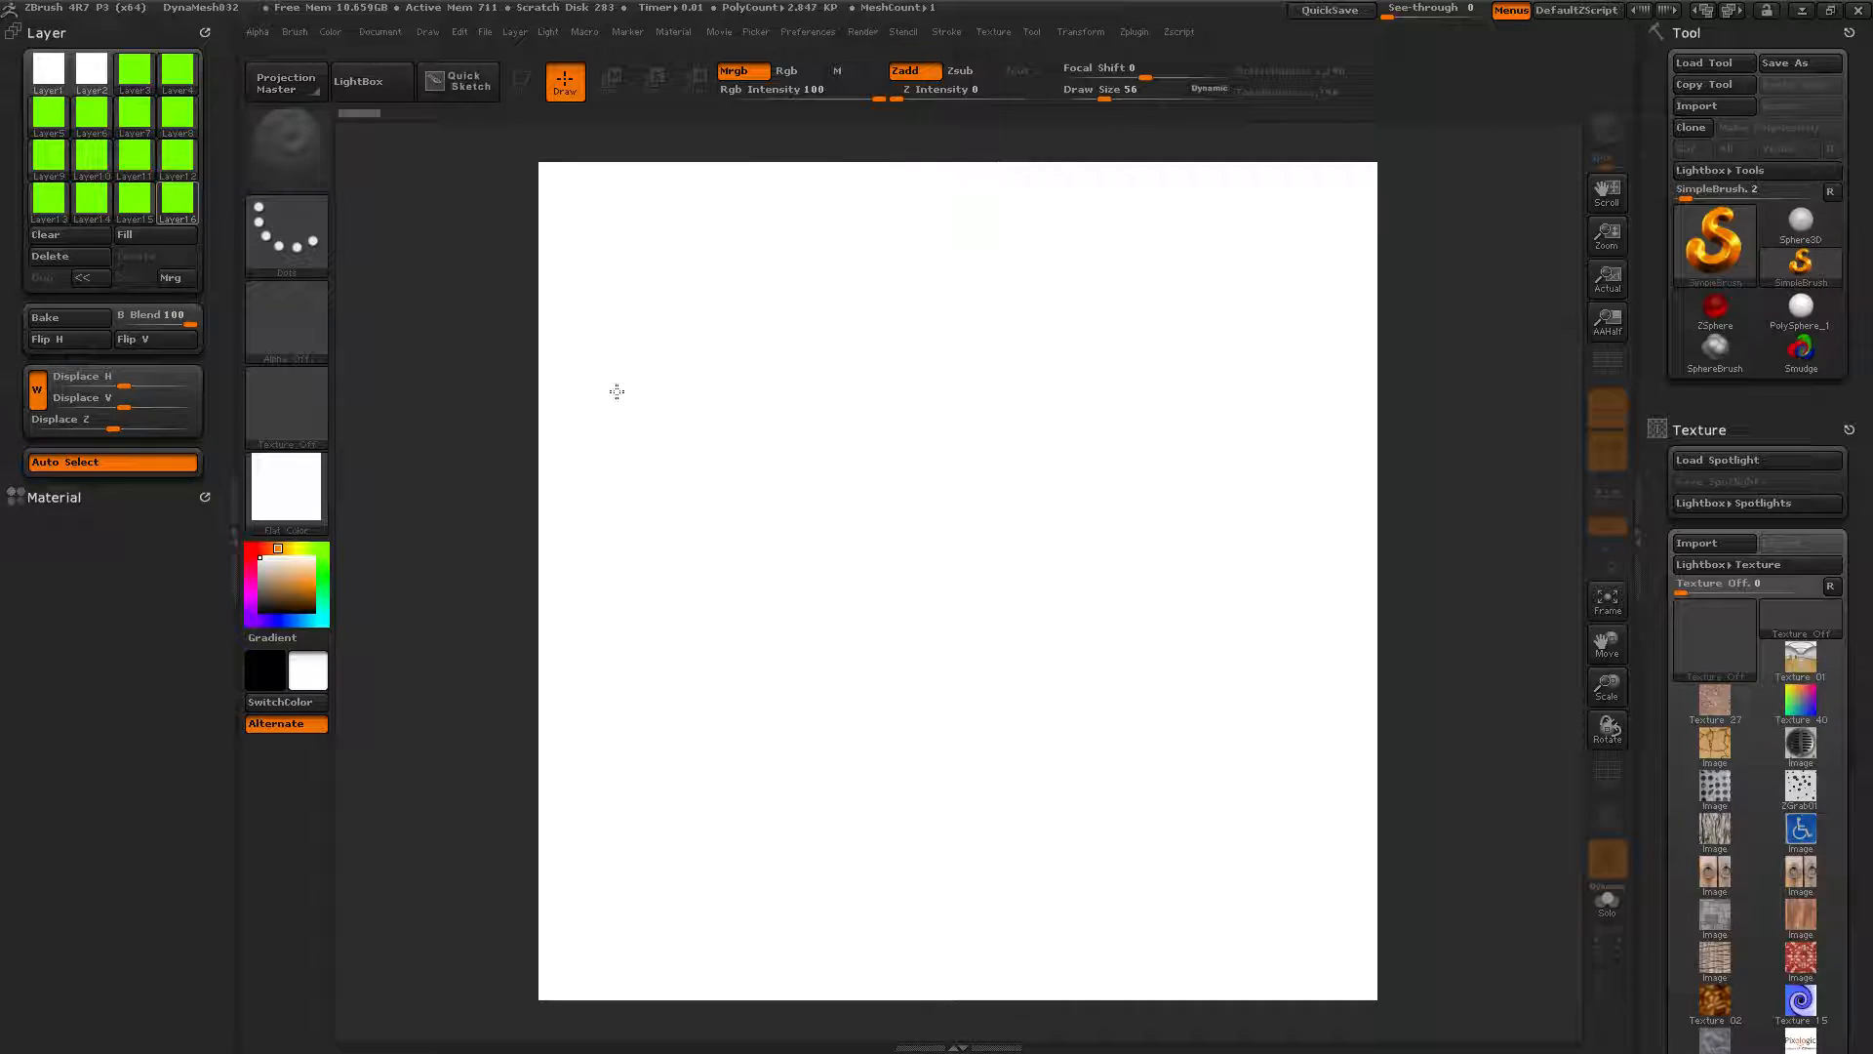
{"action": "left_click", "coordinate": [133, 201]}
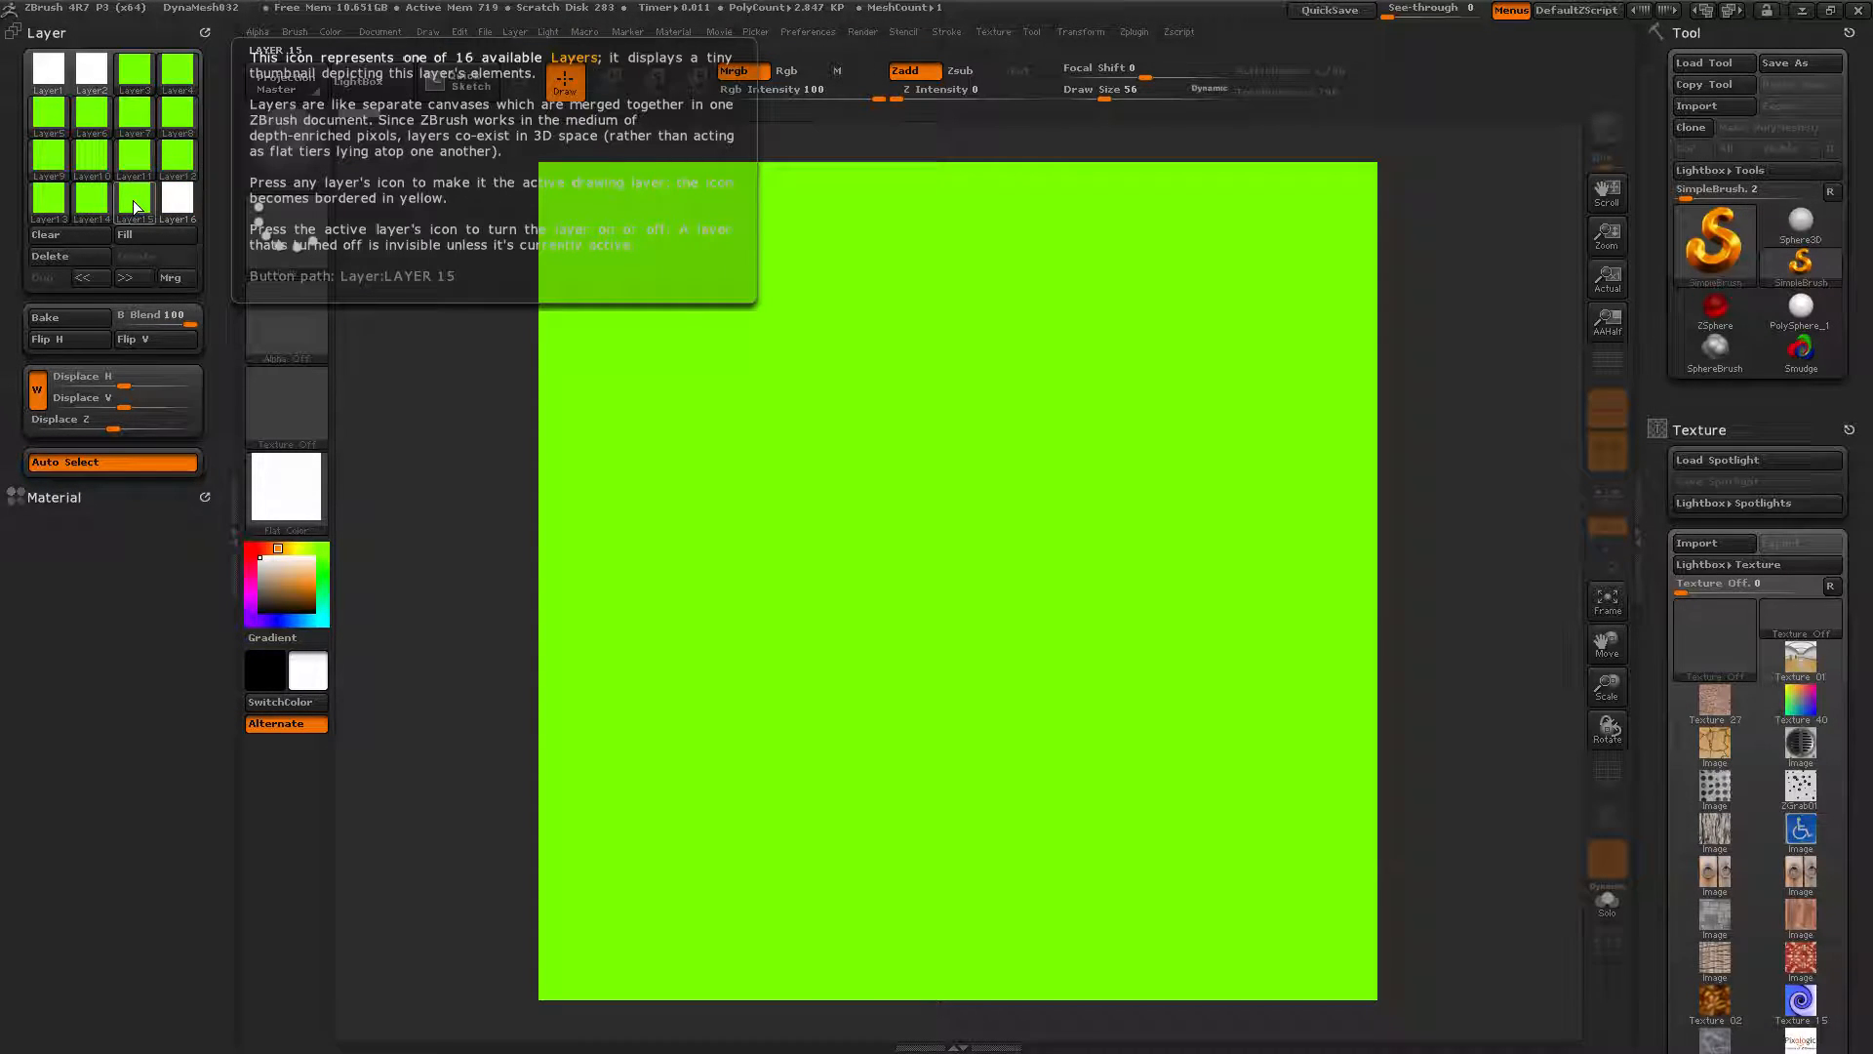
{"action": "left_click", "coordinate": [97, 202]}
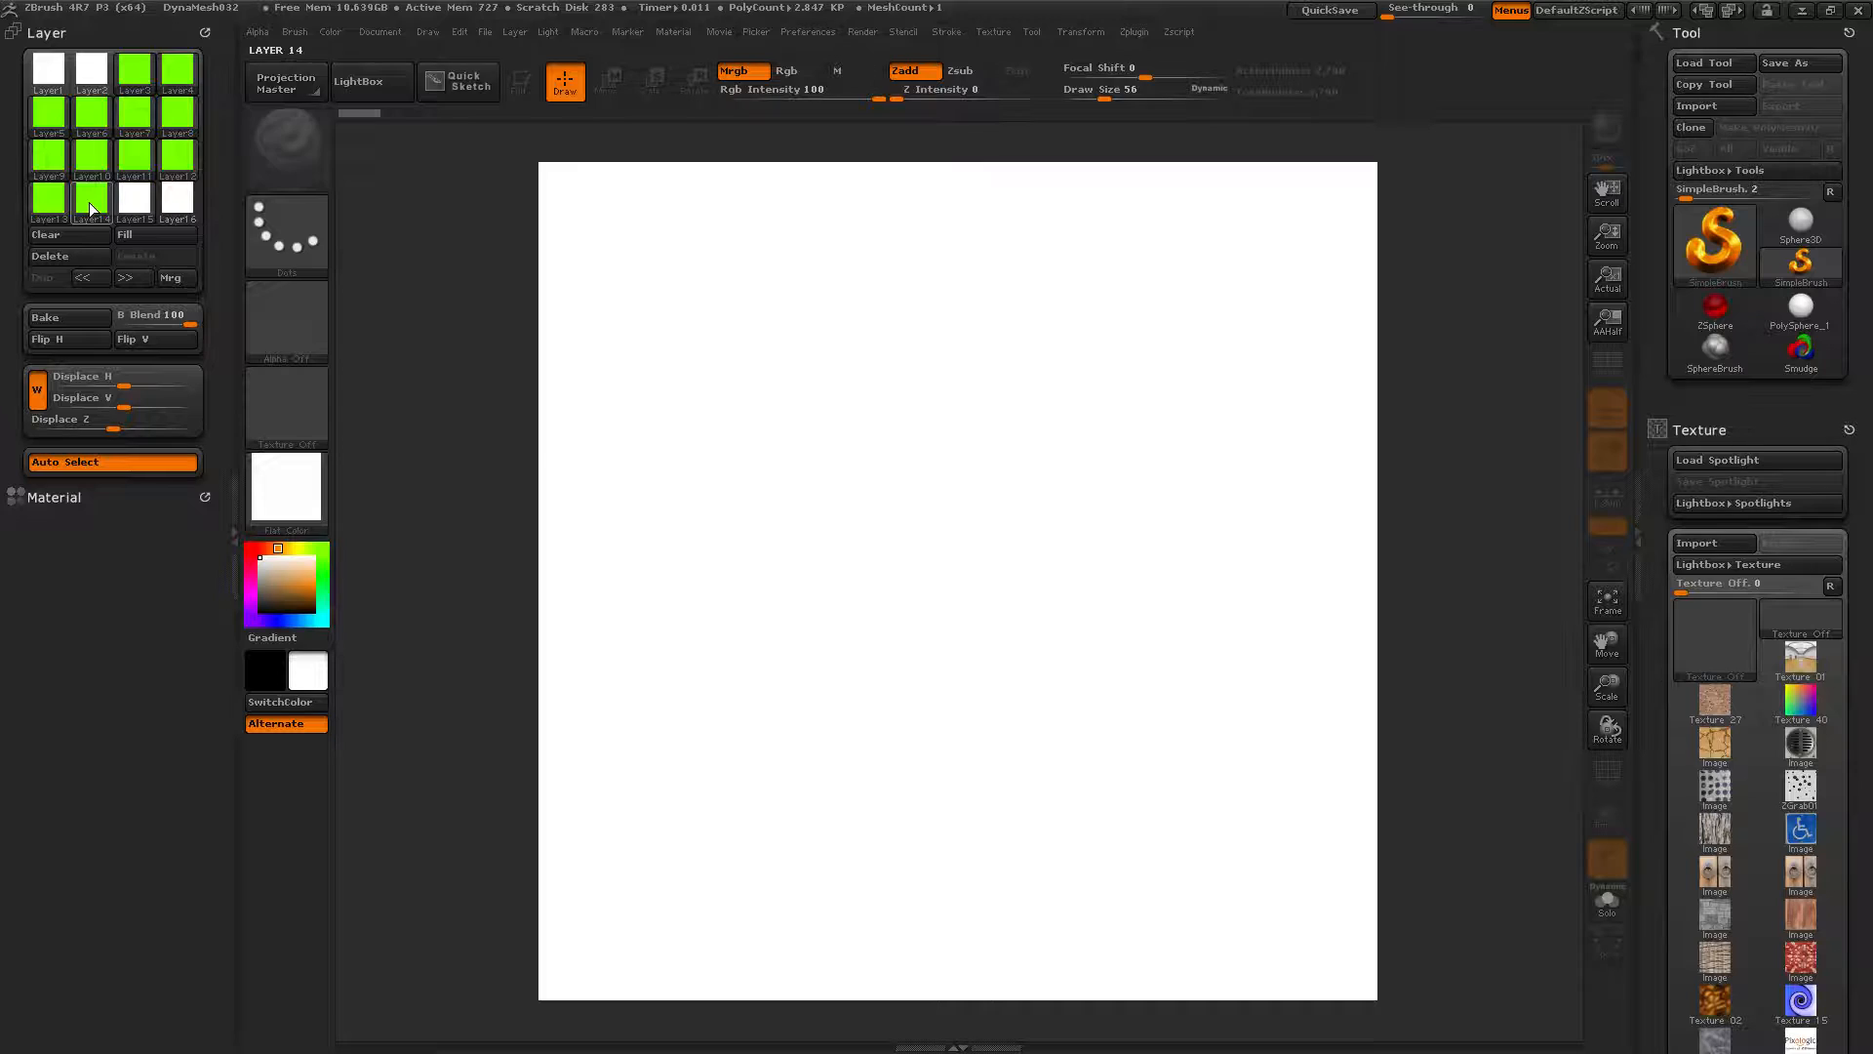
{"action": "left_click", "coordinate": [44, 199]}
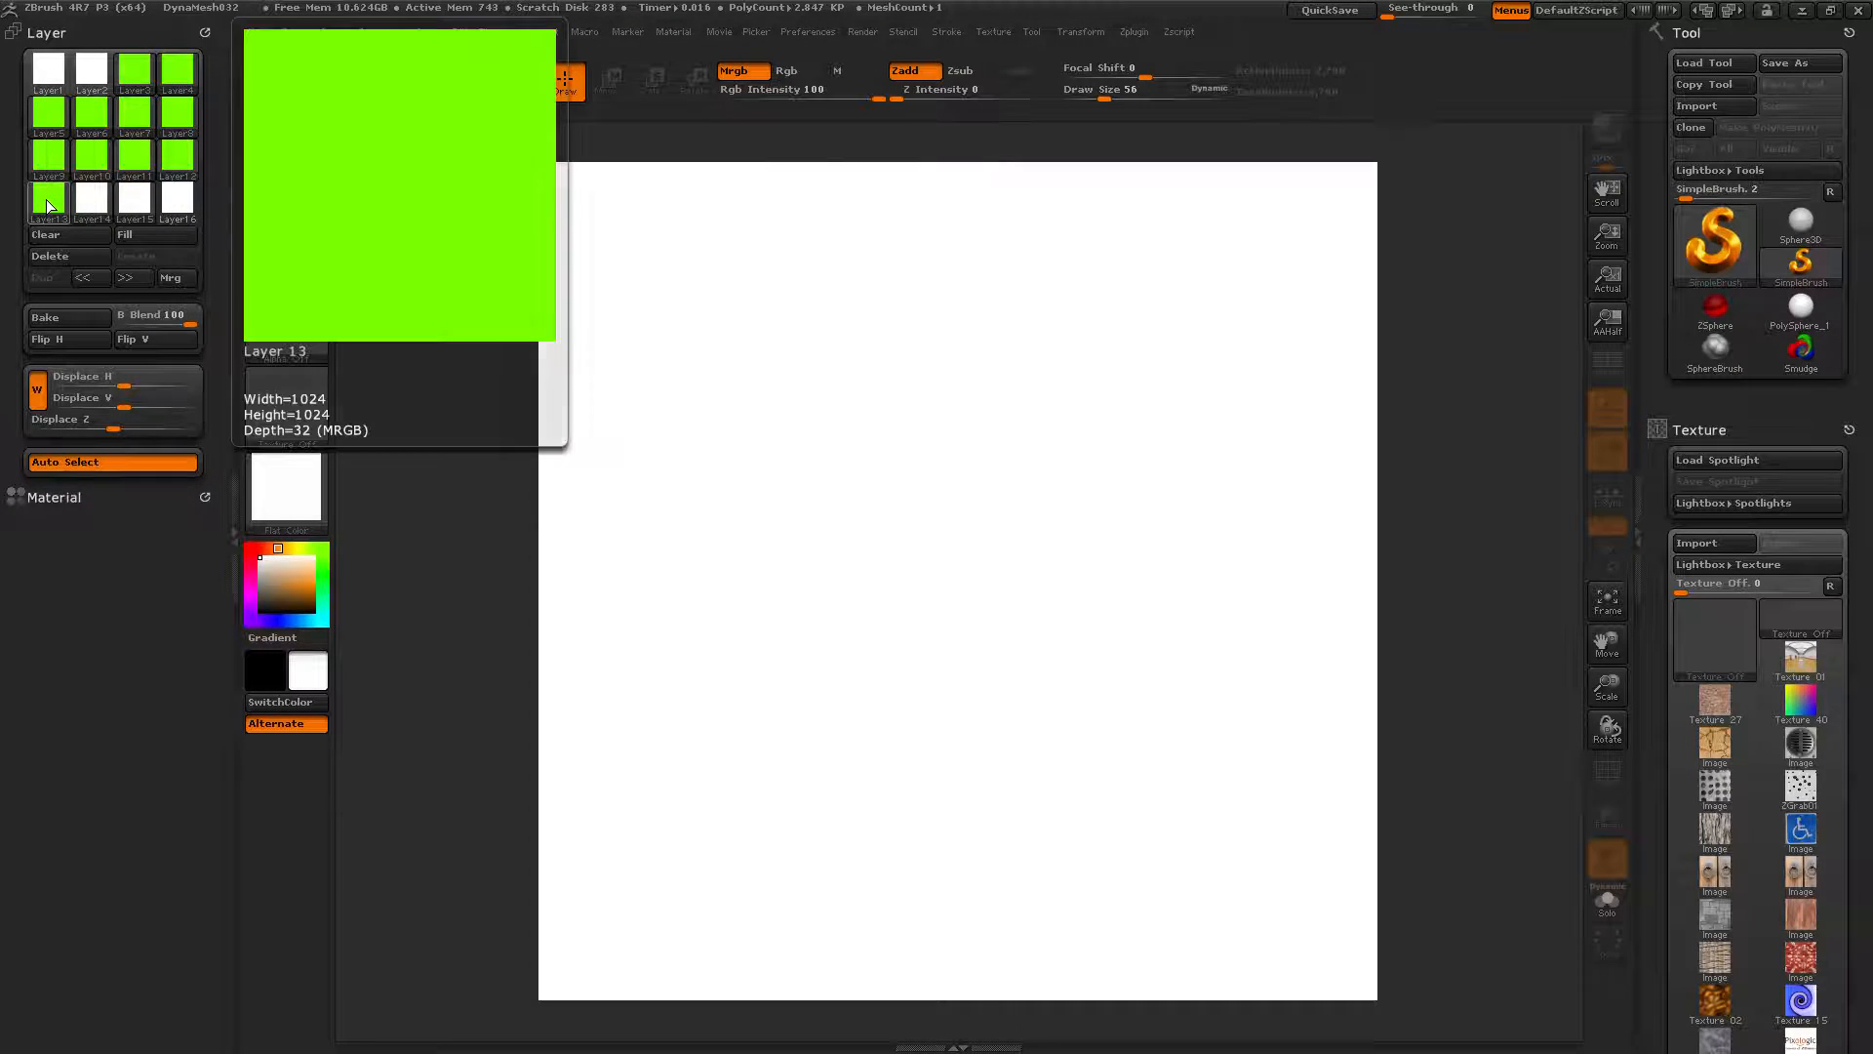
Fill Layers 12, 11, 10 and 9 one after another with flat white
{"action": "left_click", "coordinate": [159, 166]}
{"action": "left_click", "coordinate": [164, 167]}
{"action": "key", "text": "ctrl+f"}
{"action": "left_click", "coordinate": [129, 168]}
{"action": "left_click", "coordinate": [90, 161]}
{"action": "key", "text": "ctrl+f"}
{"action": "left_click", "coordinate": [51, 160]}
{"action": "key", "text": "ctrl+f"}
Fill the remaining green layers, Layer 8 down to Layer 3, with flat white
{"action": "left_click", "coordinate": [161, 121]}
{"action": "key", "text": "ctrl+f"}
{"action": "left_click", "coordinate": [126, 115]}
{"action": "key", "text": "ctrl+f"}
{"action": "left_click", "coordinate": [79, 120]}
{"action": "key", "text": "ctrl+f"}
{"action": "left_click", "coordinate": [41, 122]}
{"action": "key", "text": "ctrl+f"}
{"action": "left_click", "coordinate": [173, 73]}
{"action": "key", "text": "ctrl+f"}
{"action": "left_click", "coordinate": [132, 80]}
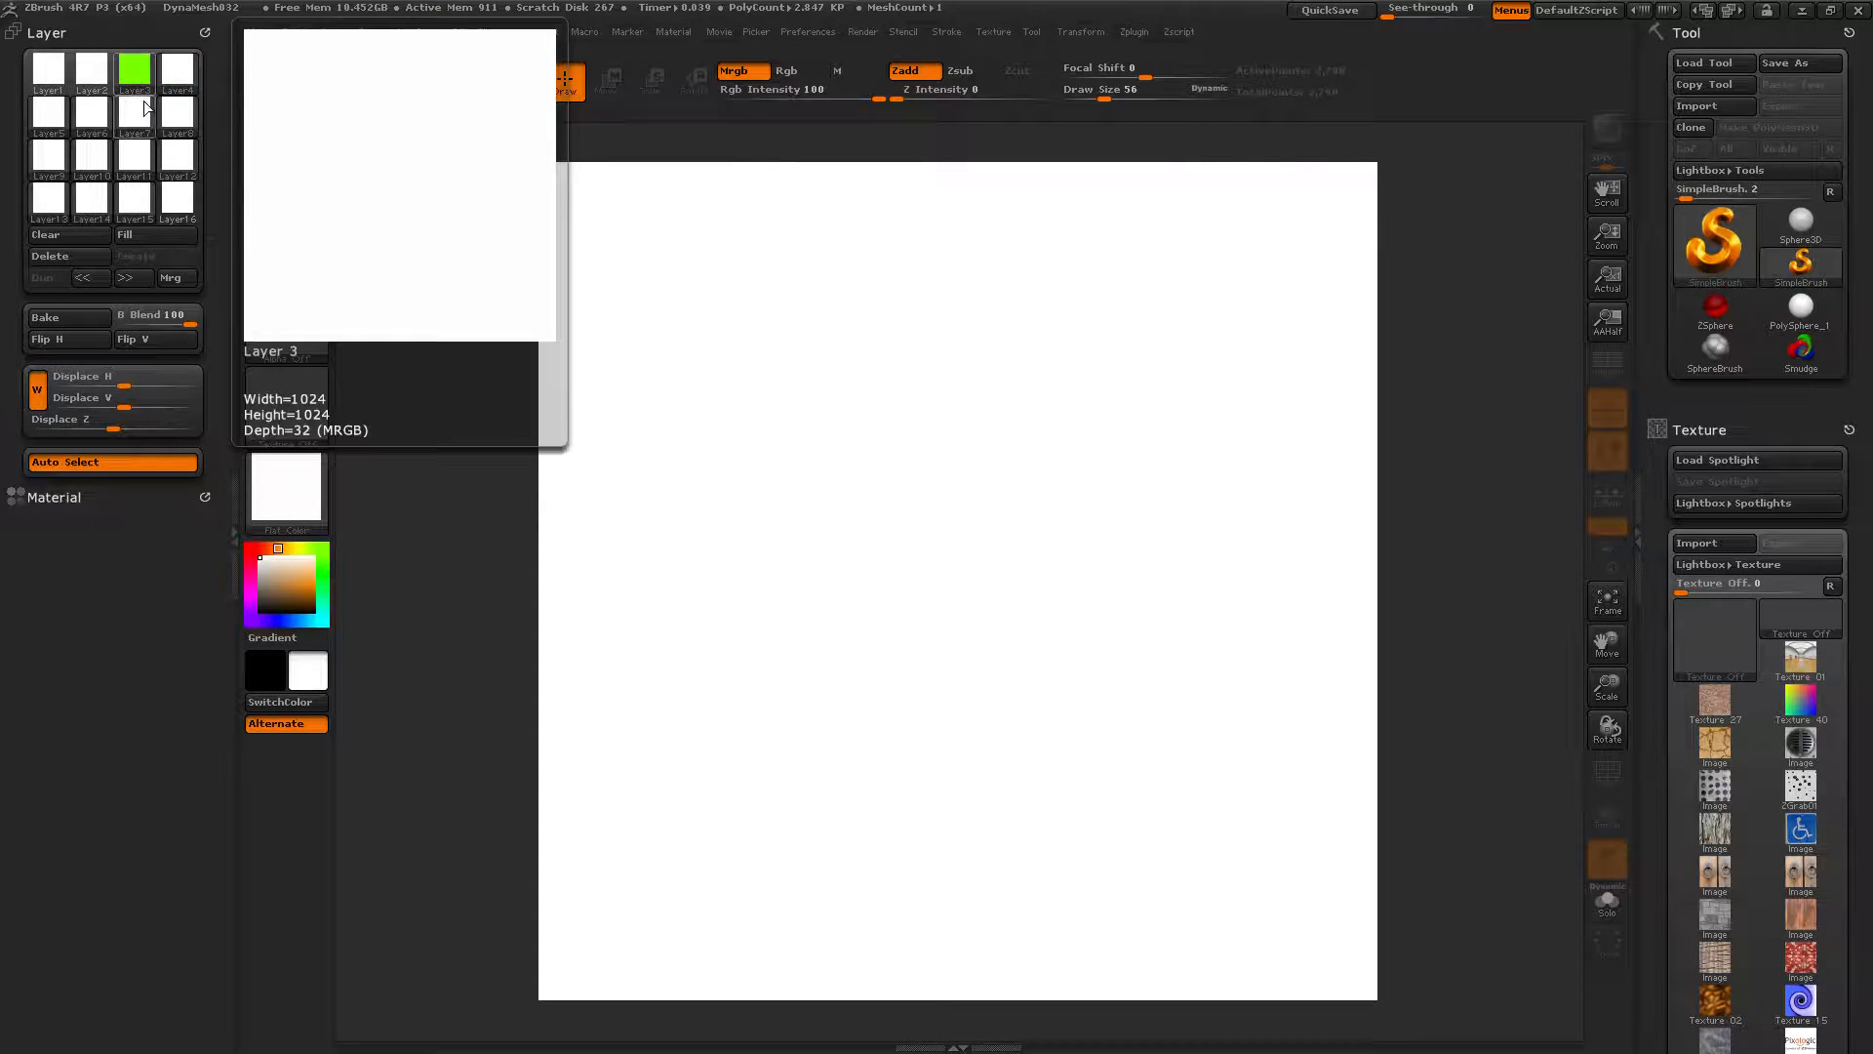
{"action": "key", "text": "ctrl+f"}
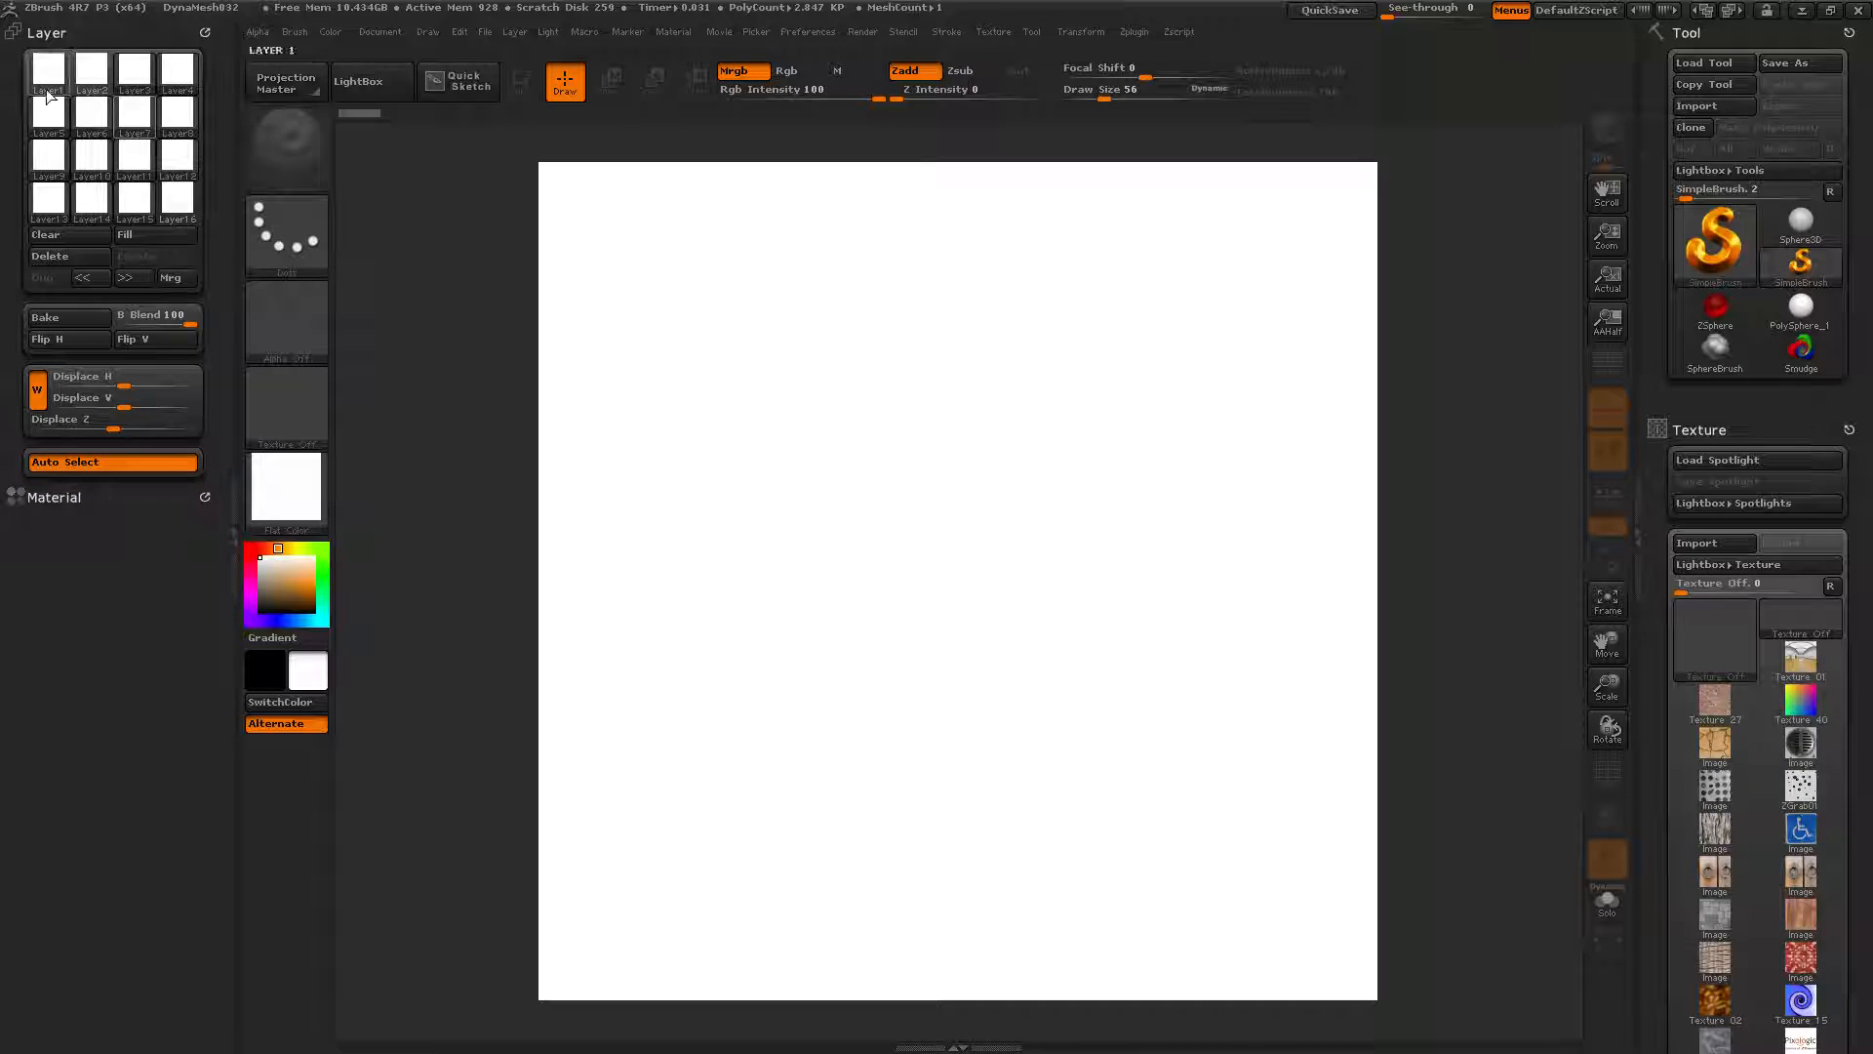
Make Layer 16 the active layer and set the drawing colour to black
{"action": "left_click", "coordinate": [177, 200]}
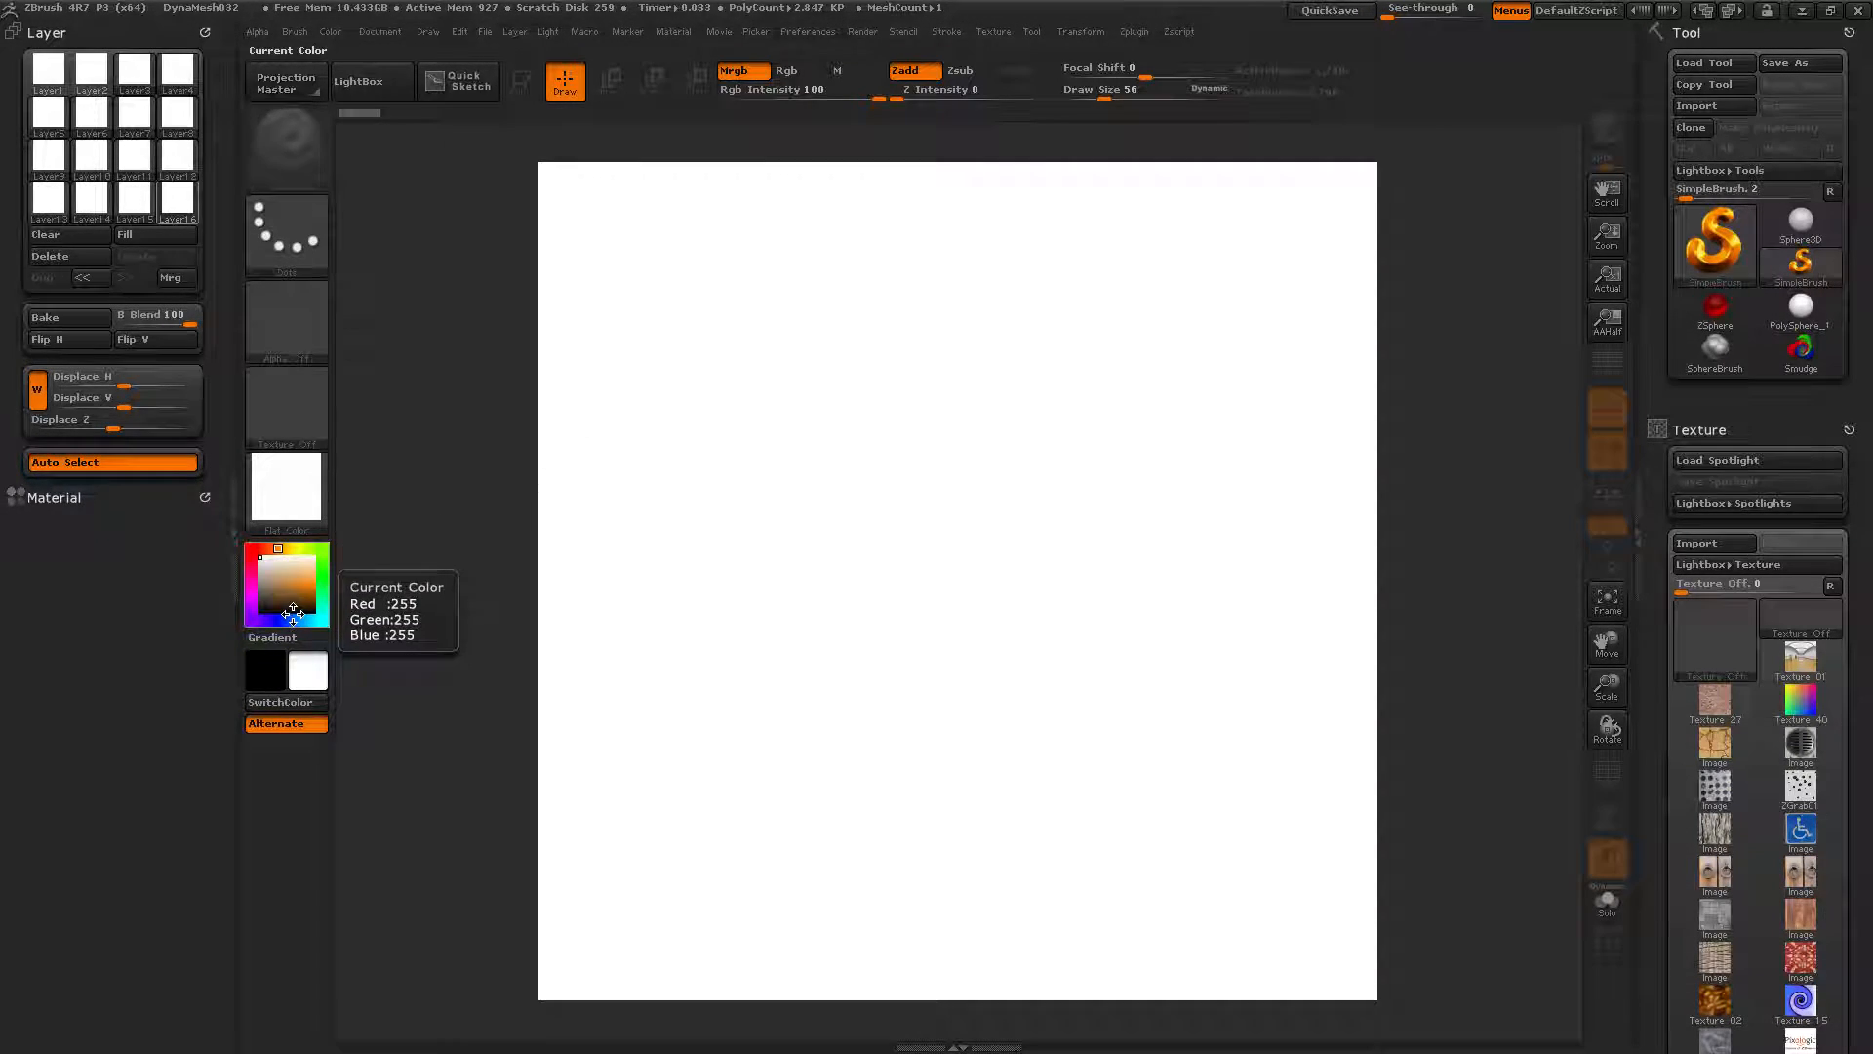
{"action": "left_click", "coordinate": [260, 611]}
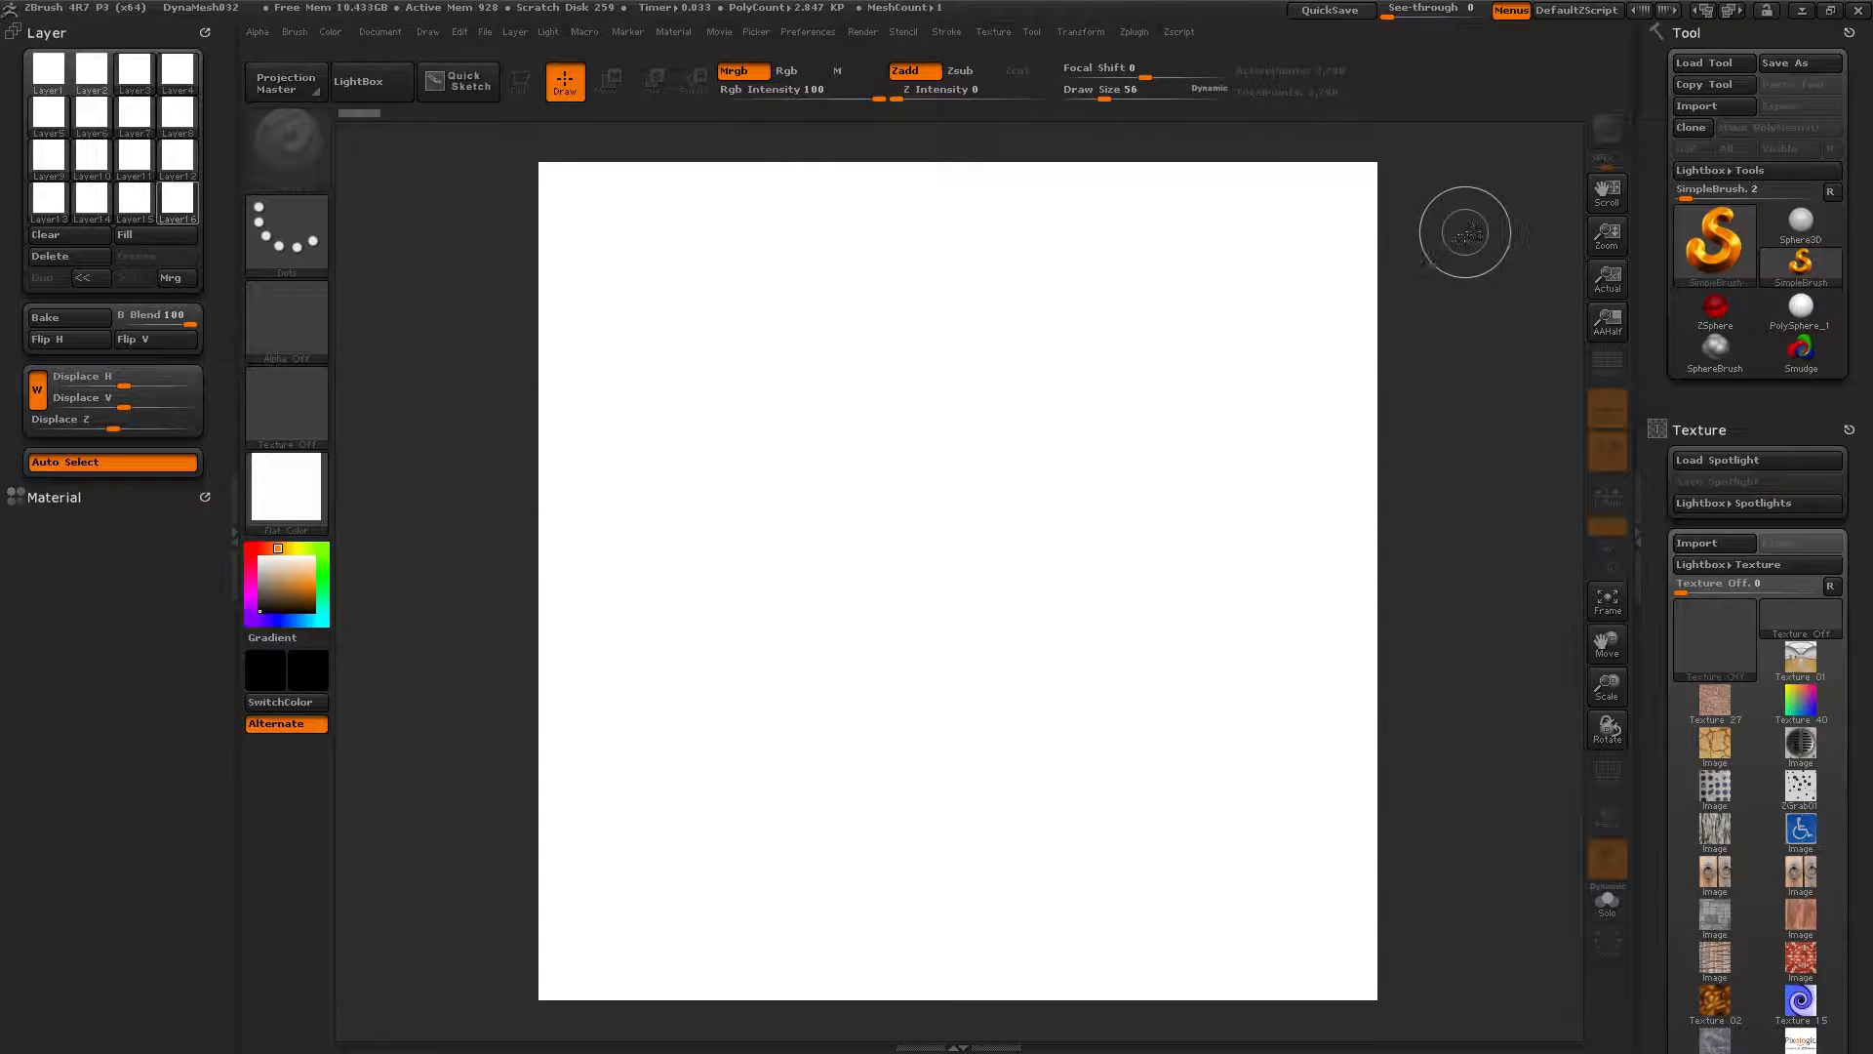
{"action": "mouse_move", "coordinate": [1053, 397]}
{"action": "left_mouse_down"}
{"action": "mouse_move", "coordinate": [953, 549]}
{"action": "mouse_move", "coordinate": [1007, 405]}
{"action": "mouse_move", "coordinate": [969, 498]}
{"action": "mouse_move", "coordinate": [1154, 572]}
{"action": "mouse_move", "coordinate": [866, 561]}
{"action": "left_mouse_up"}
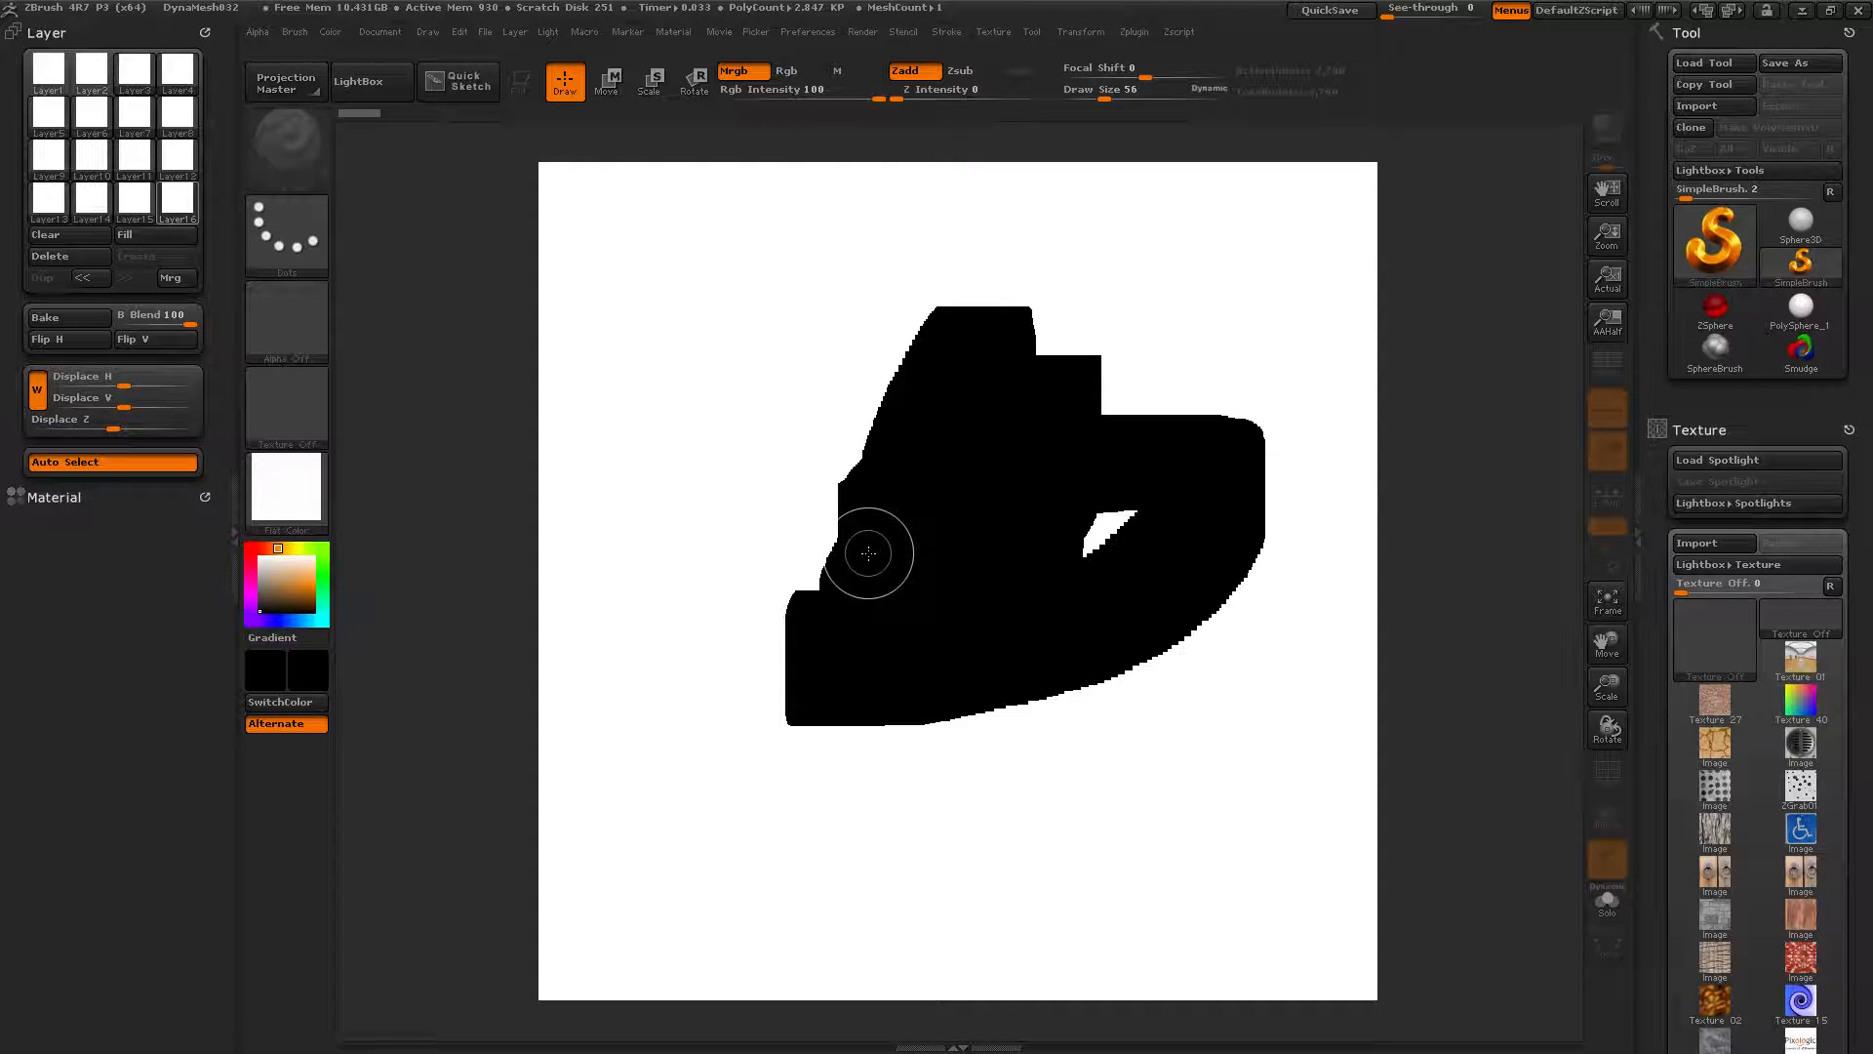
{"action": "key", "text": "ctrl+n"}
{"action": "key", "text": "bracketleft"}
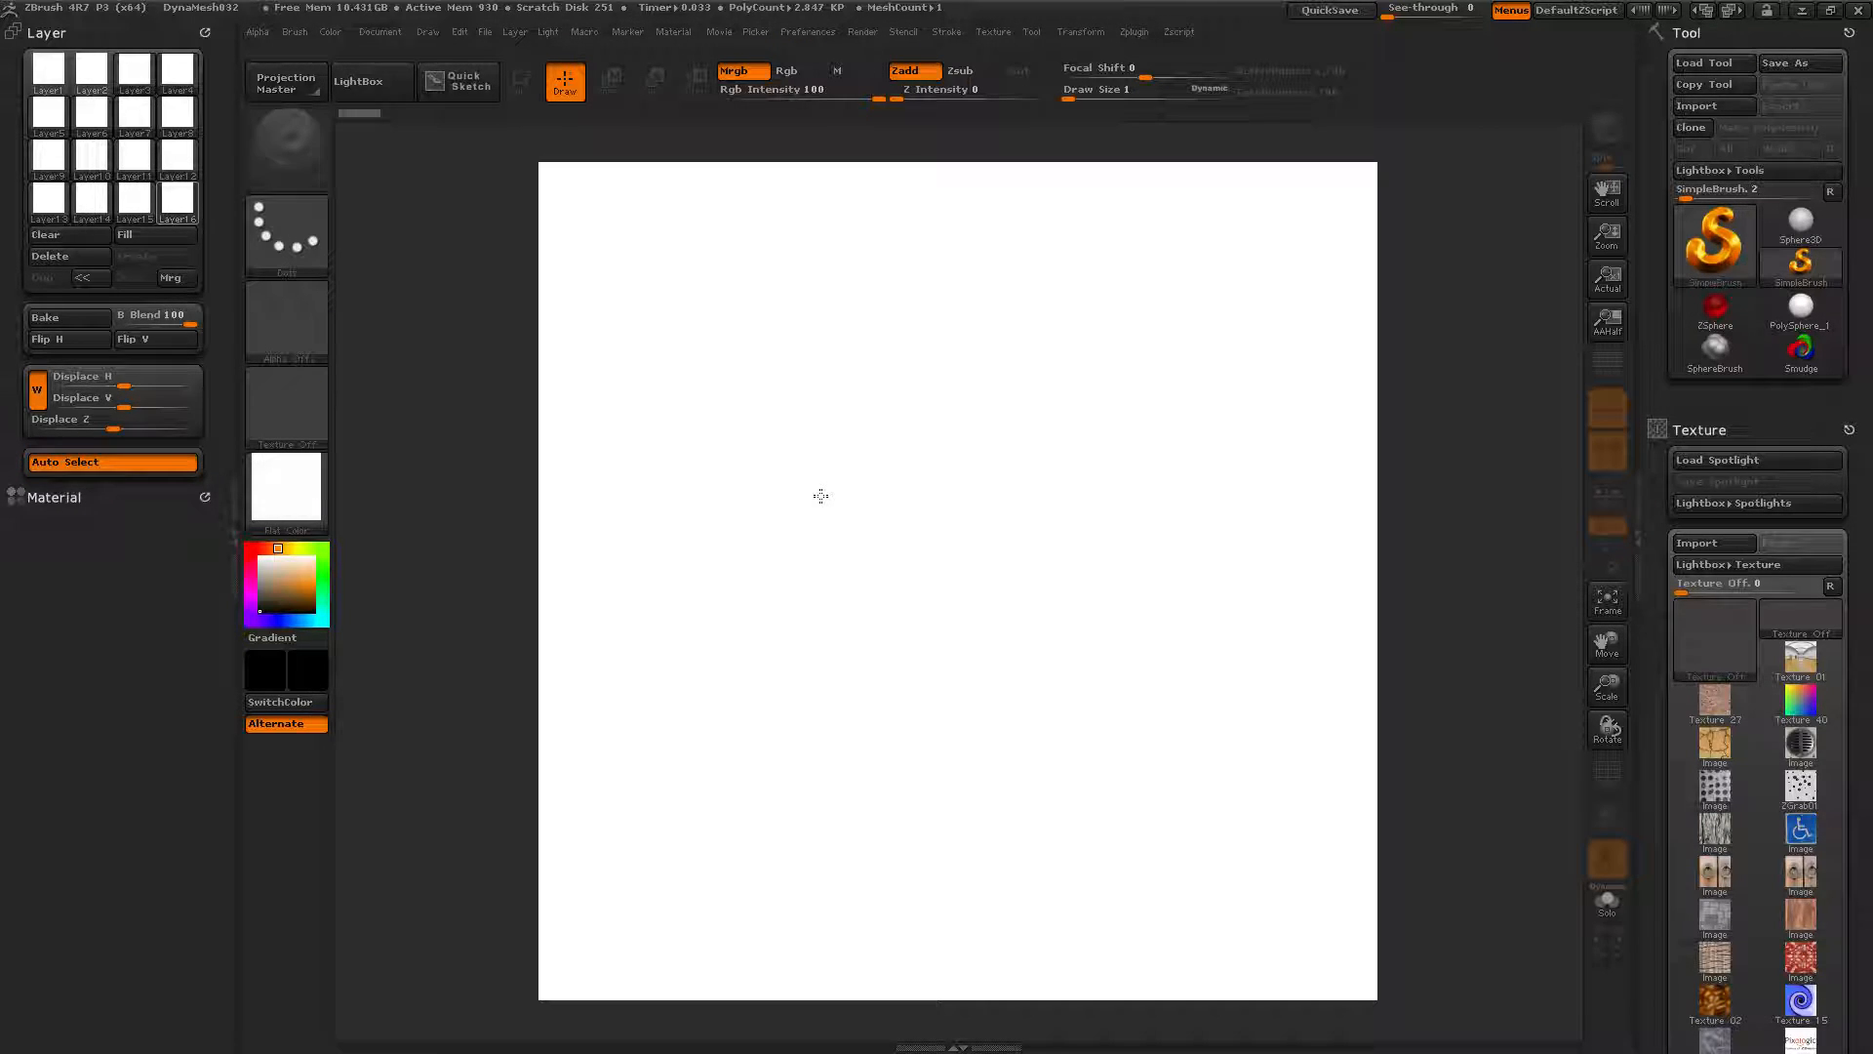
{"action": "left_click_drag", "start_coordinate": [1236, 890], "coordinate": [1237, 952]}
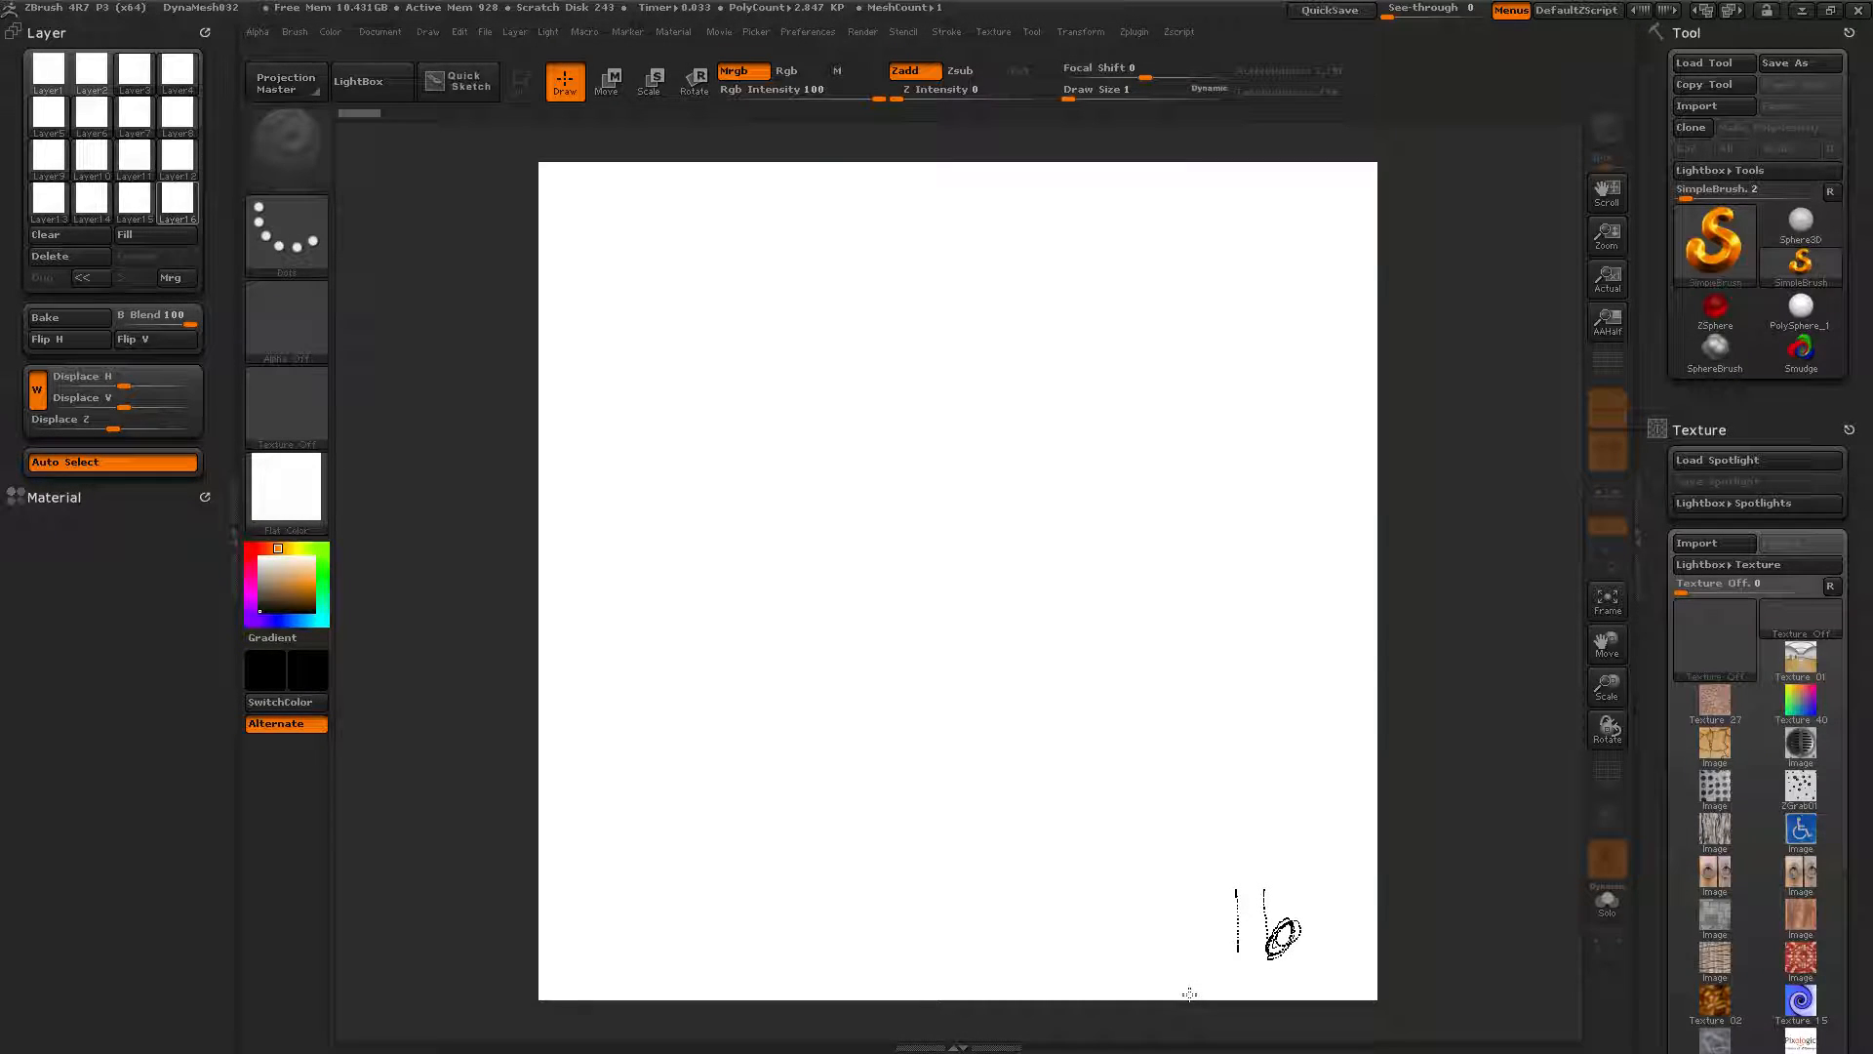
{"action": "key", "text": "ctrl+z"}
Set the draw size to 4 and write "16" in the lower right corner of Layer 16
{"action": "key", "text": "bracketright"}
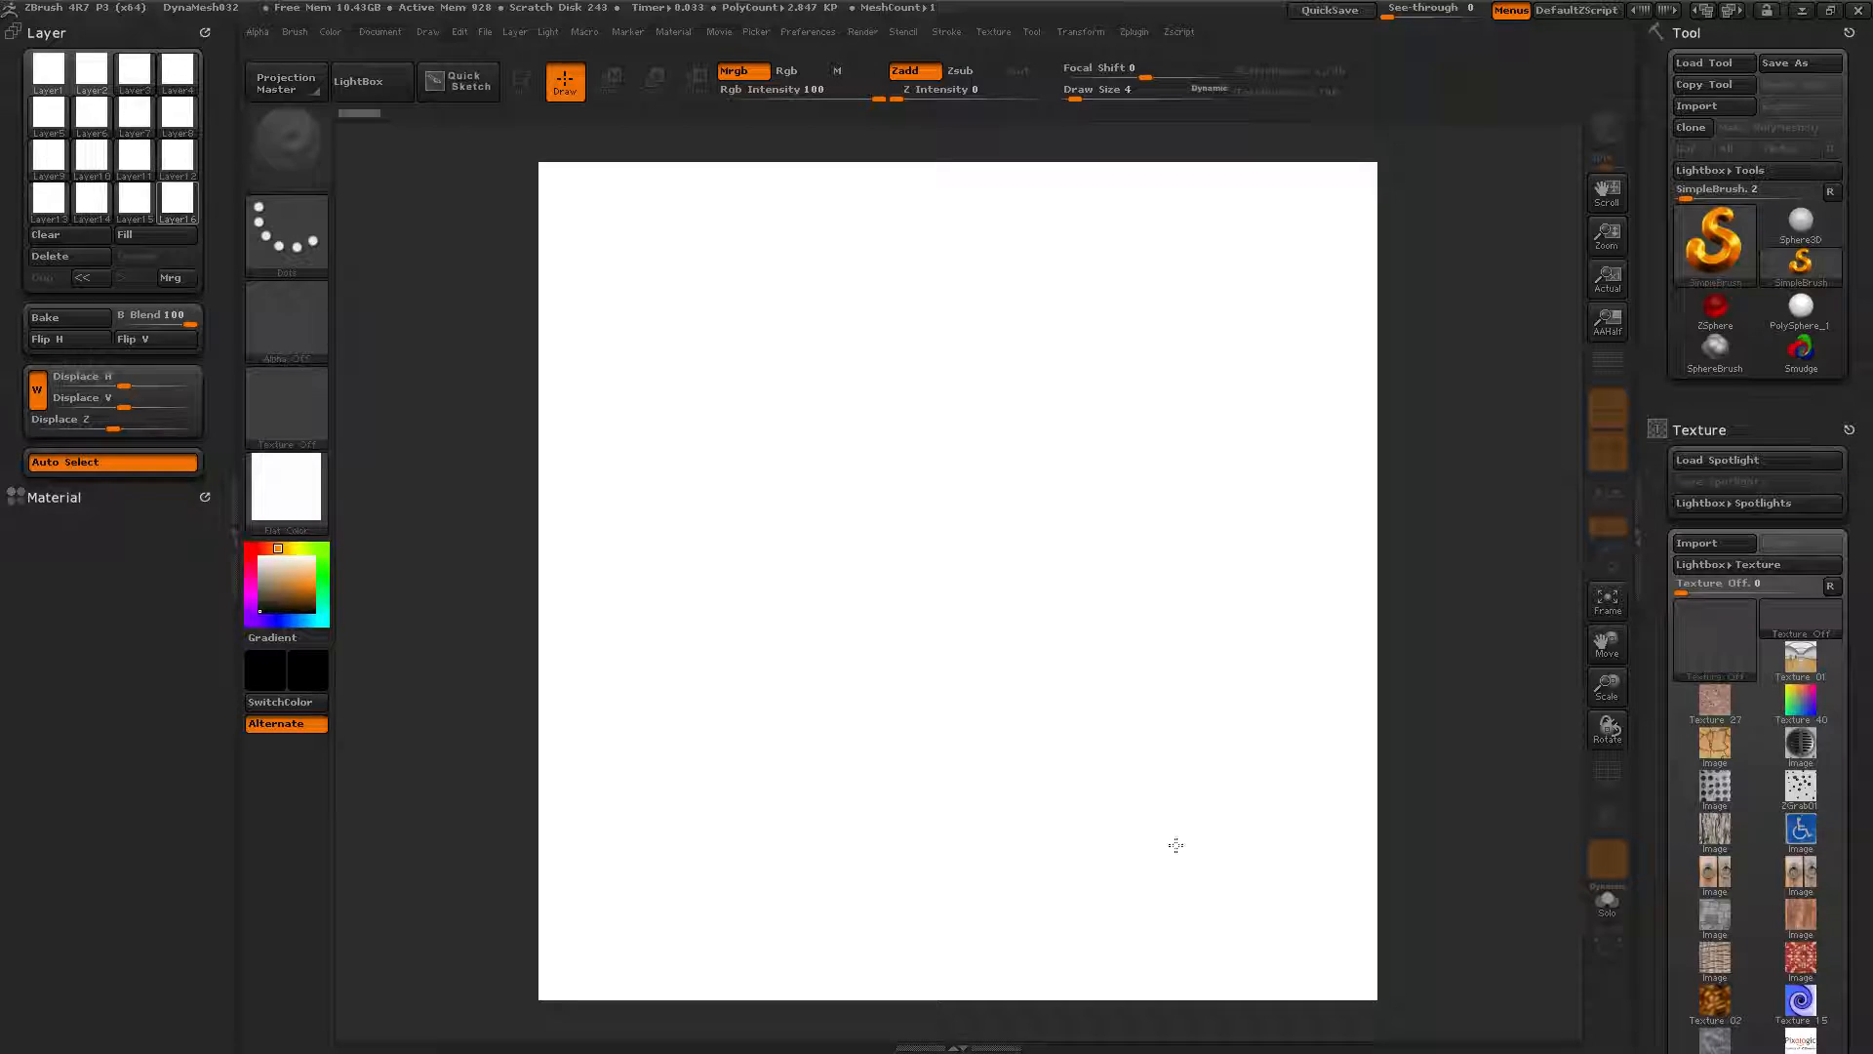
{"action": "mouse_move", "coordinate": [1219, 867]}
{"action": "left_mouse_down"}
{"action": "mouse_move", "coordinate": [1220, 948]}
{"action": "mouse_move", "coordinate": [1260, 909]}
{"action": "left_mouse_up"}
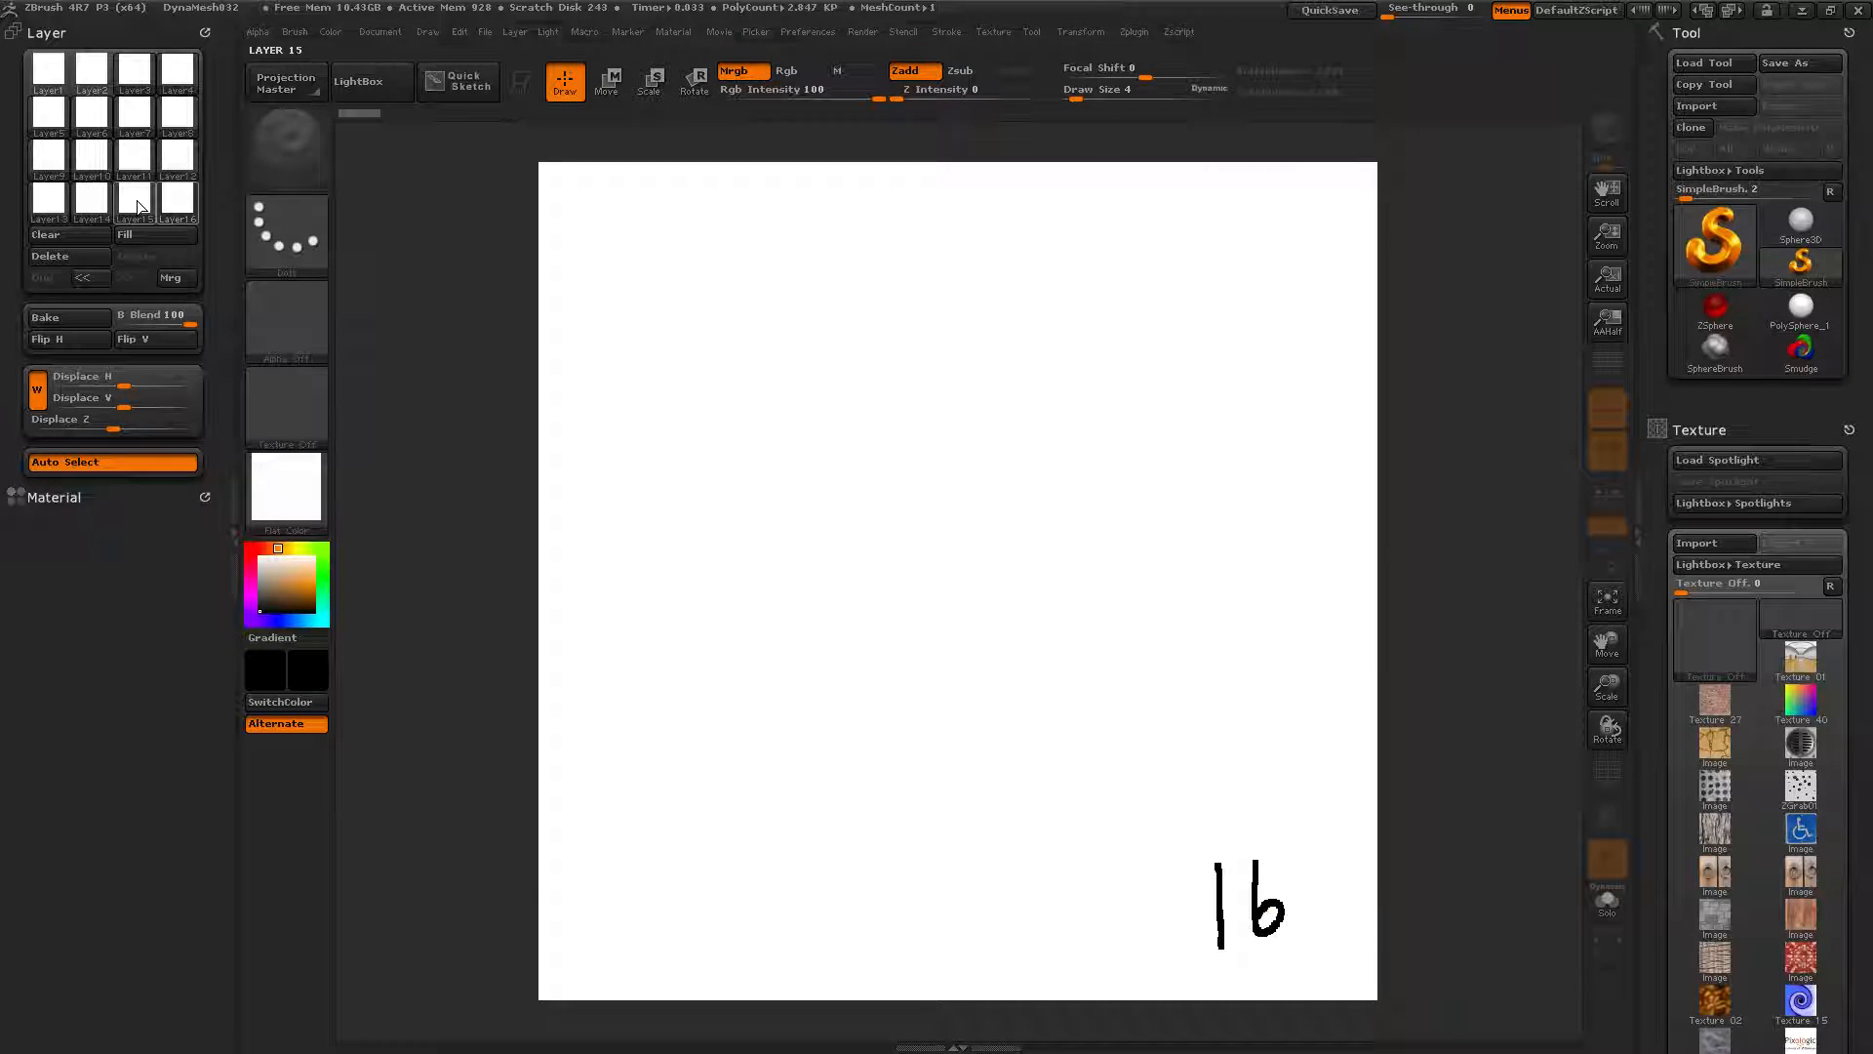
Write "15" on Layer 15, to the left of where the 16 was drawn
{"action": "left_click", "coordinate": [141, 205]}
{"action": "left_click_drag", "start_coordinate": [1059, 871], "coordinate": [1057, 944]}
{"action": "mouse_move", "coordinate": [1120, 875]}
{"action": "left_mouse_down"}
{"action": "mouse_move", "coordinate": [1084, 899]}
{"action": "mouse_move", "coordinate": [1080, 940]}
{"action": "left_mouse_up"}
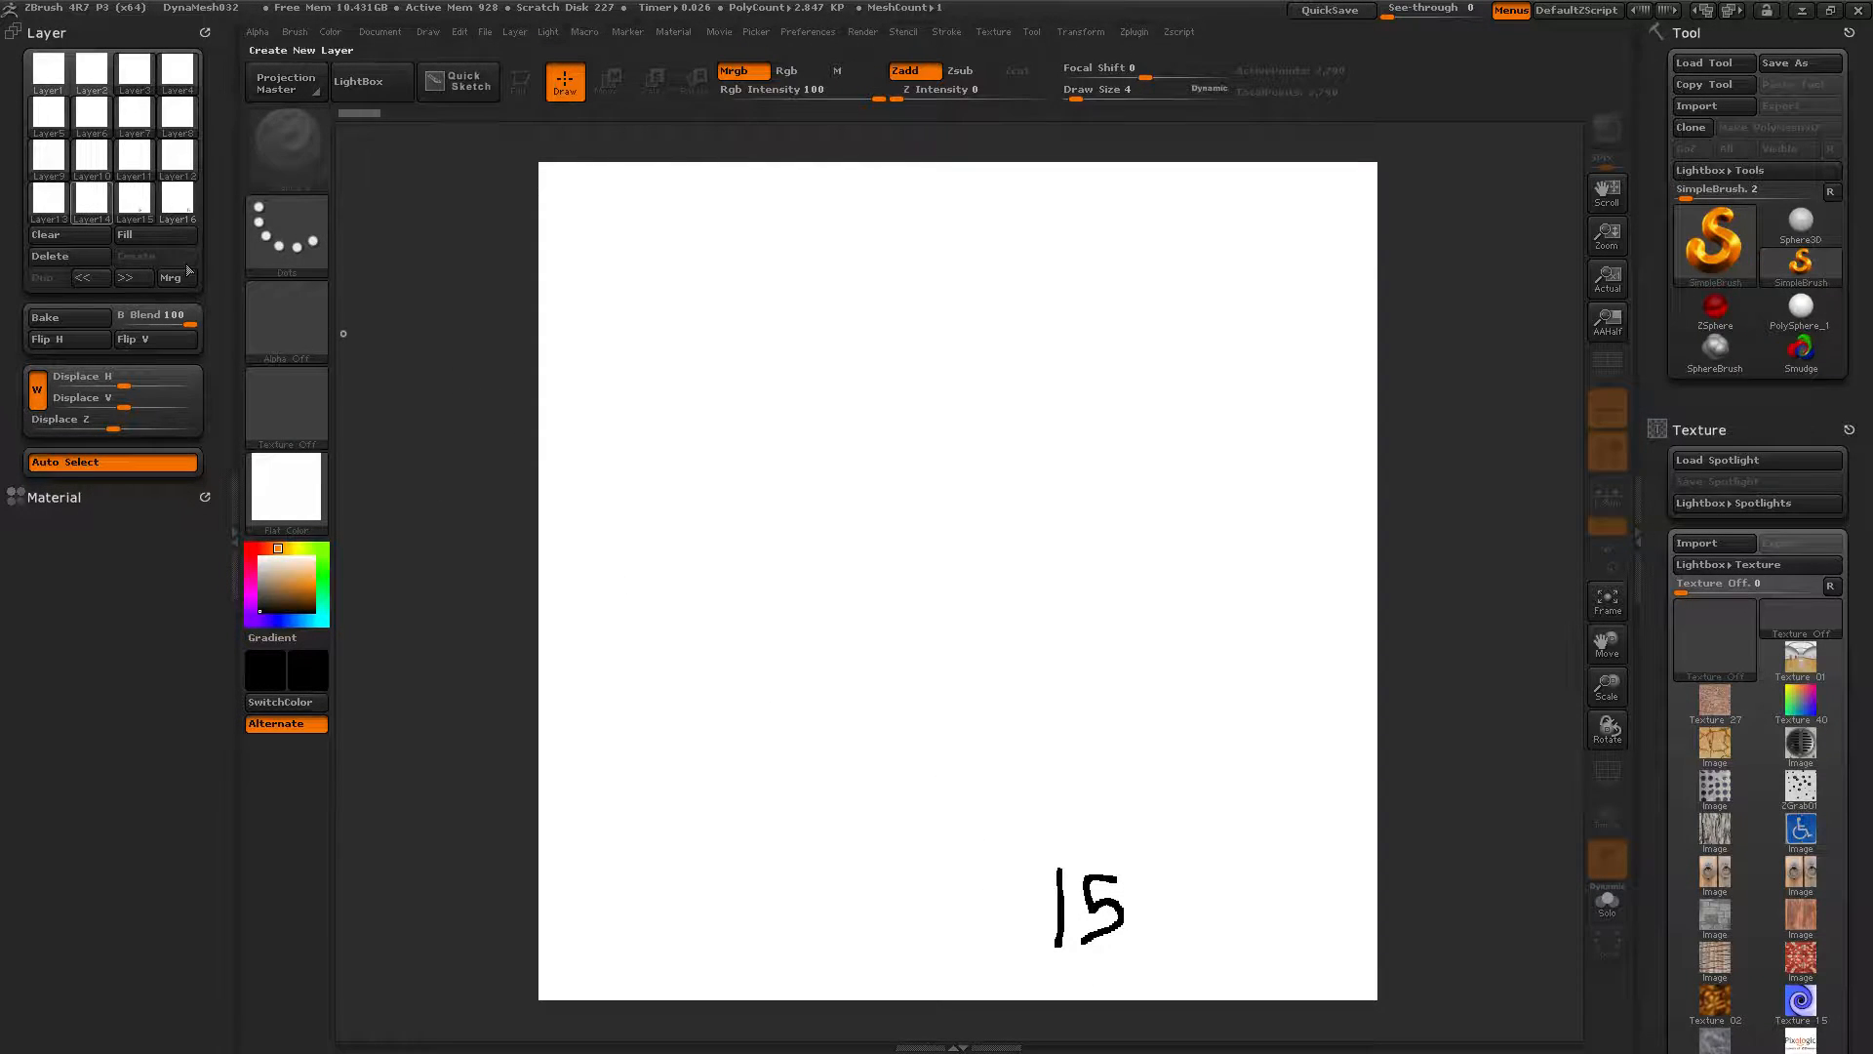
Switch between the numbered layers to examine how Layers 15 and 16 display together and separately
{"action": "left_click", "coordinate": [172, 199]}
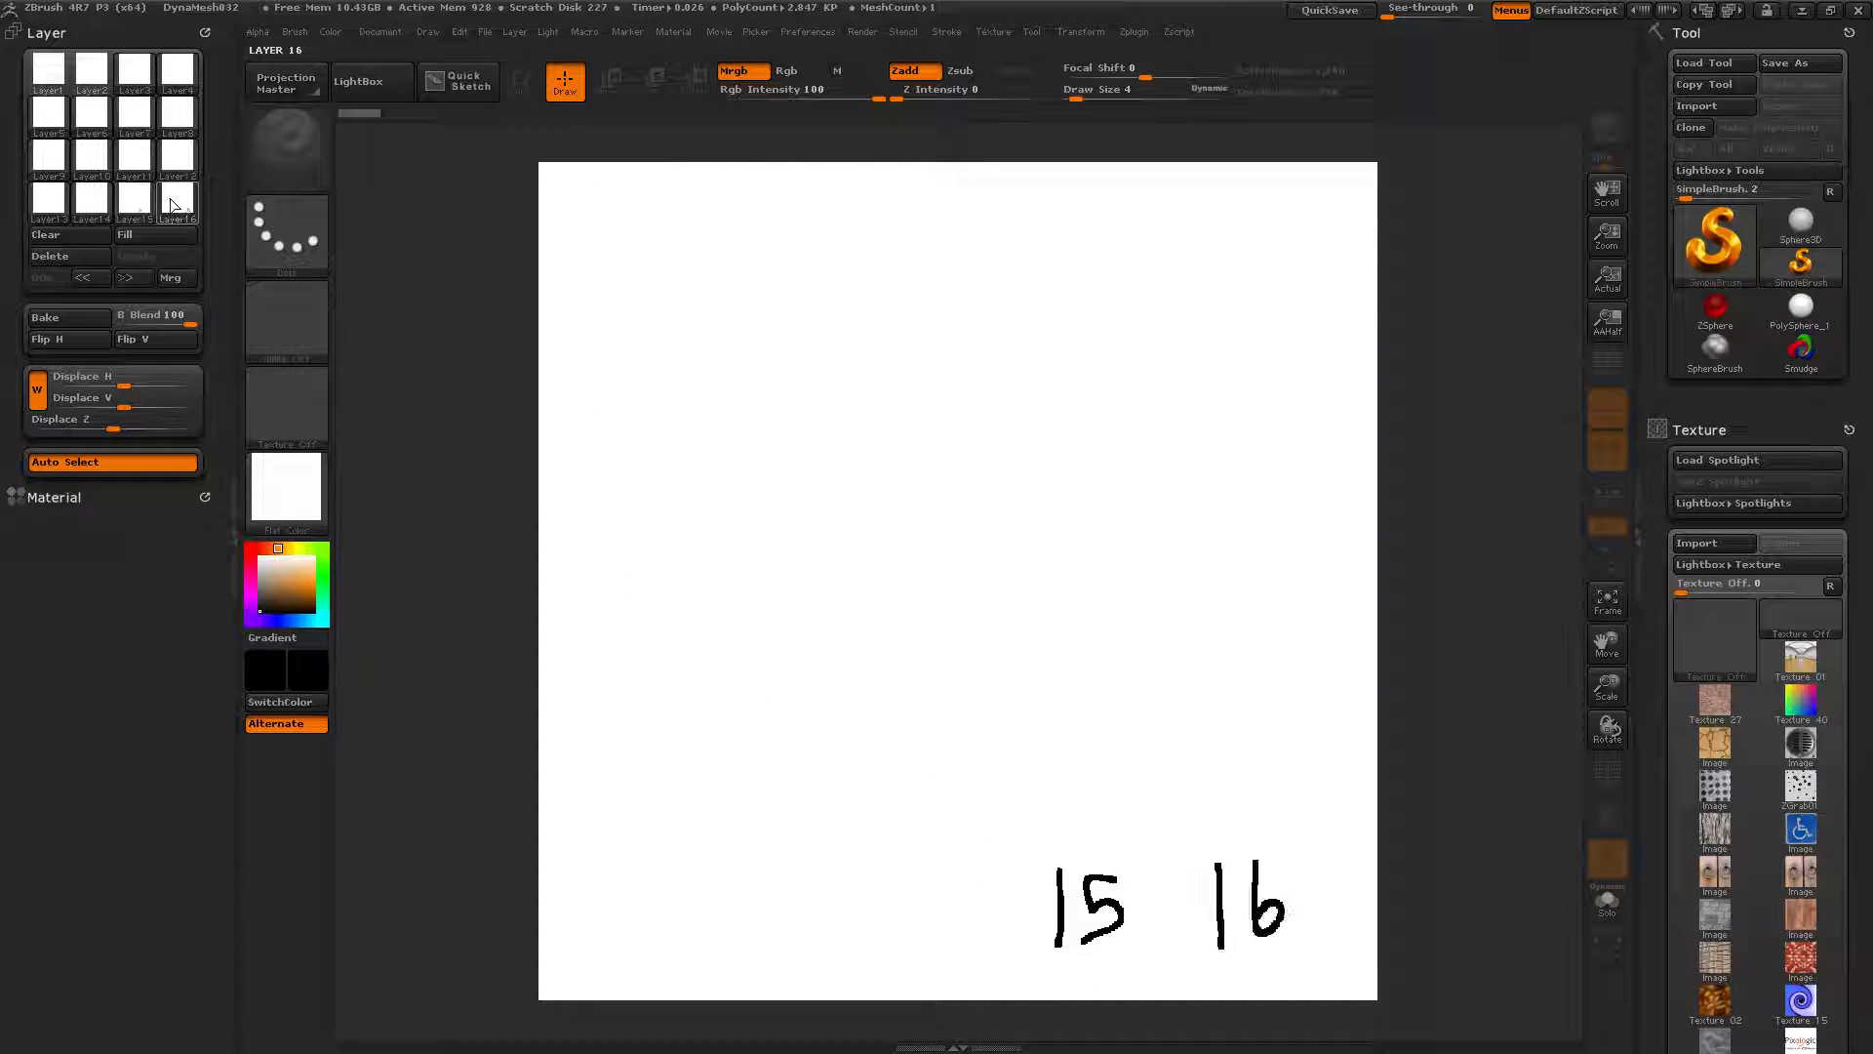
{"action": "left_click", "coordinate": [148, 205]}
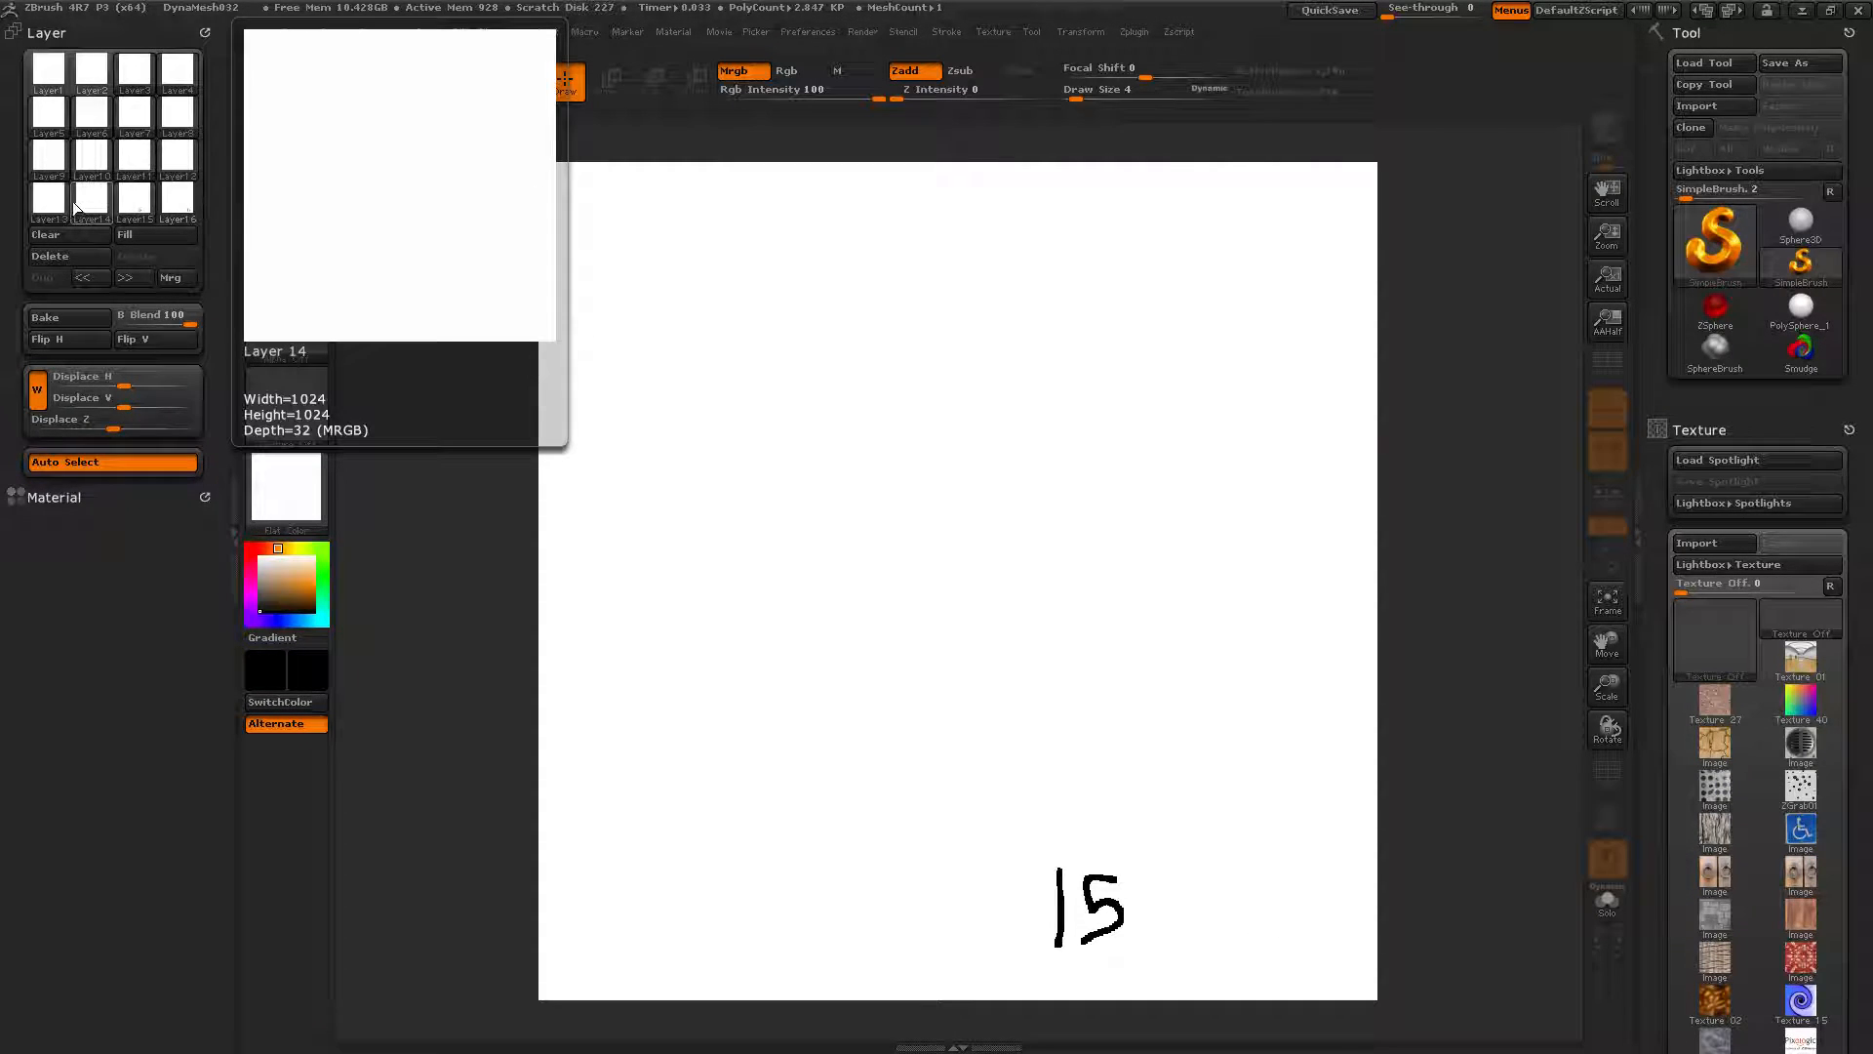
{"action": "left_click", "coordinate": [91, 171]}
{"action": "left_click", "coordinate": [165, 203]}
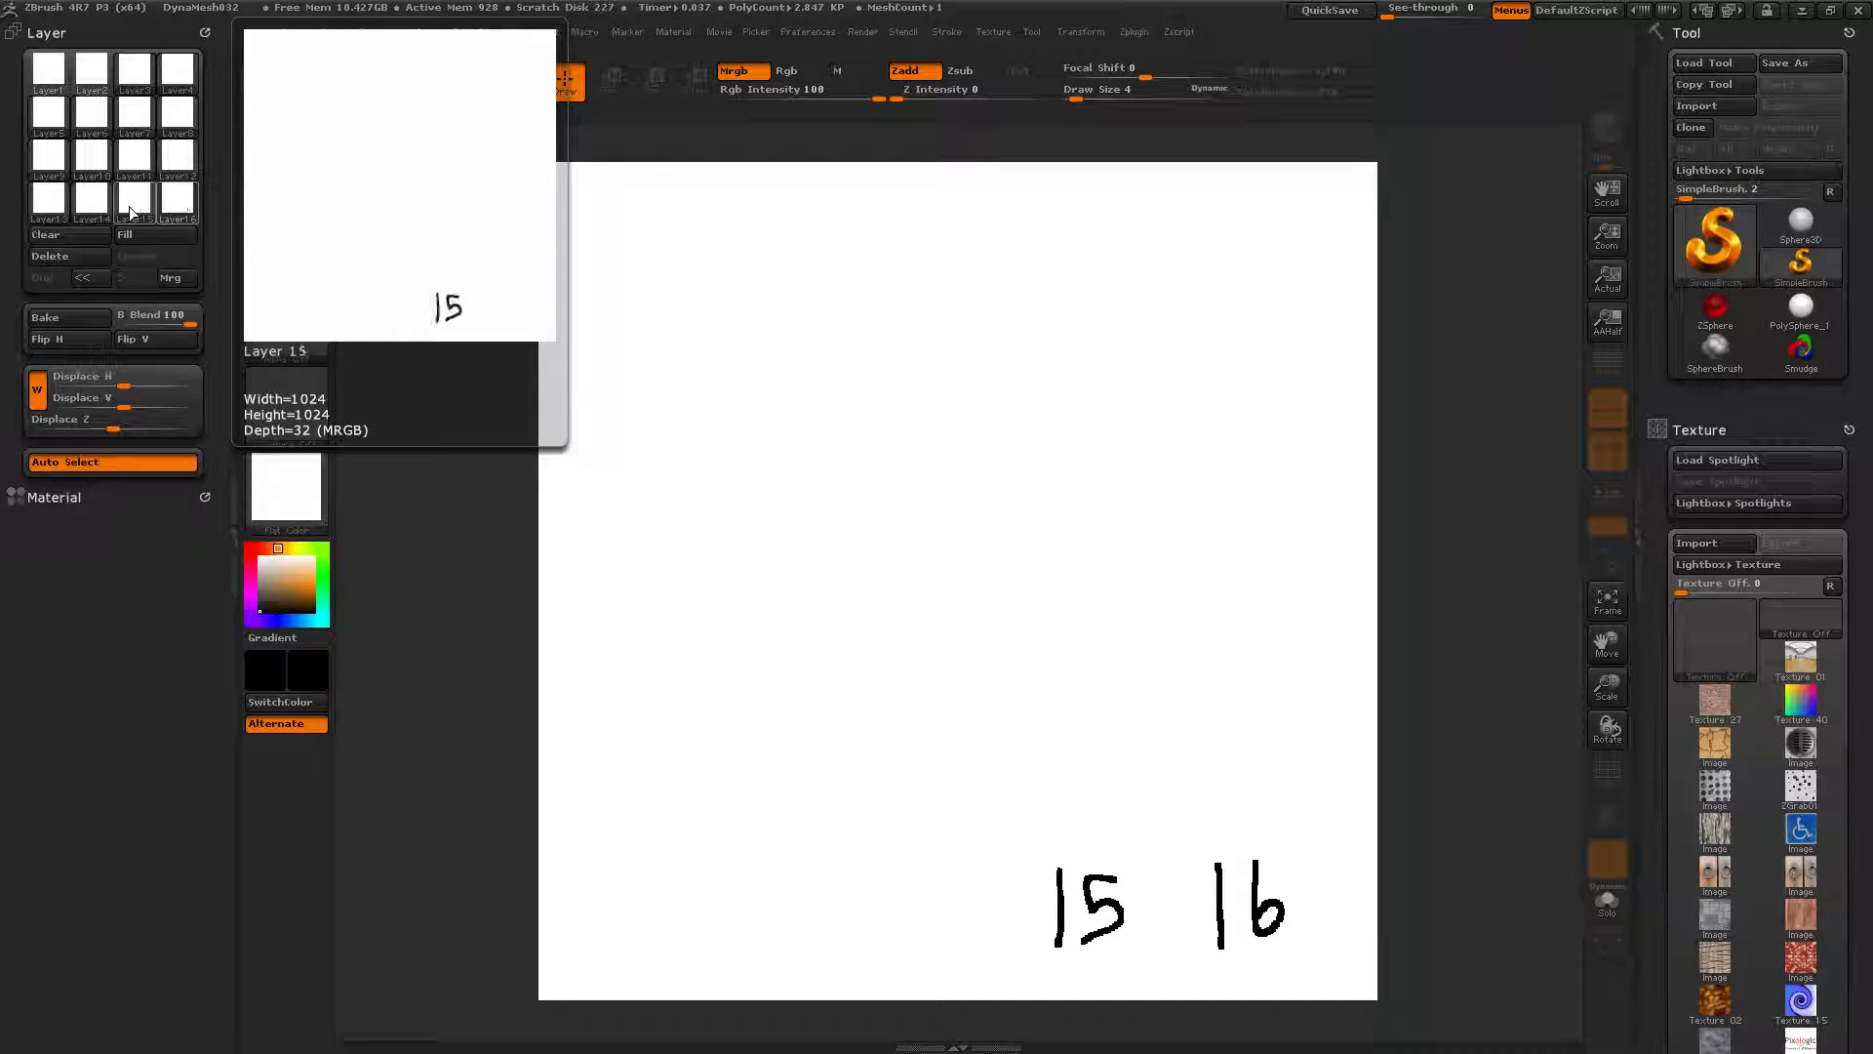
{"action": "left_click", "coordinate": [129, 207]}
Activate Layer 14, change the drawing colour to white and refill the layer with it
{"action": "left_click", "coordinate": [88, 200]}
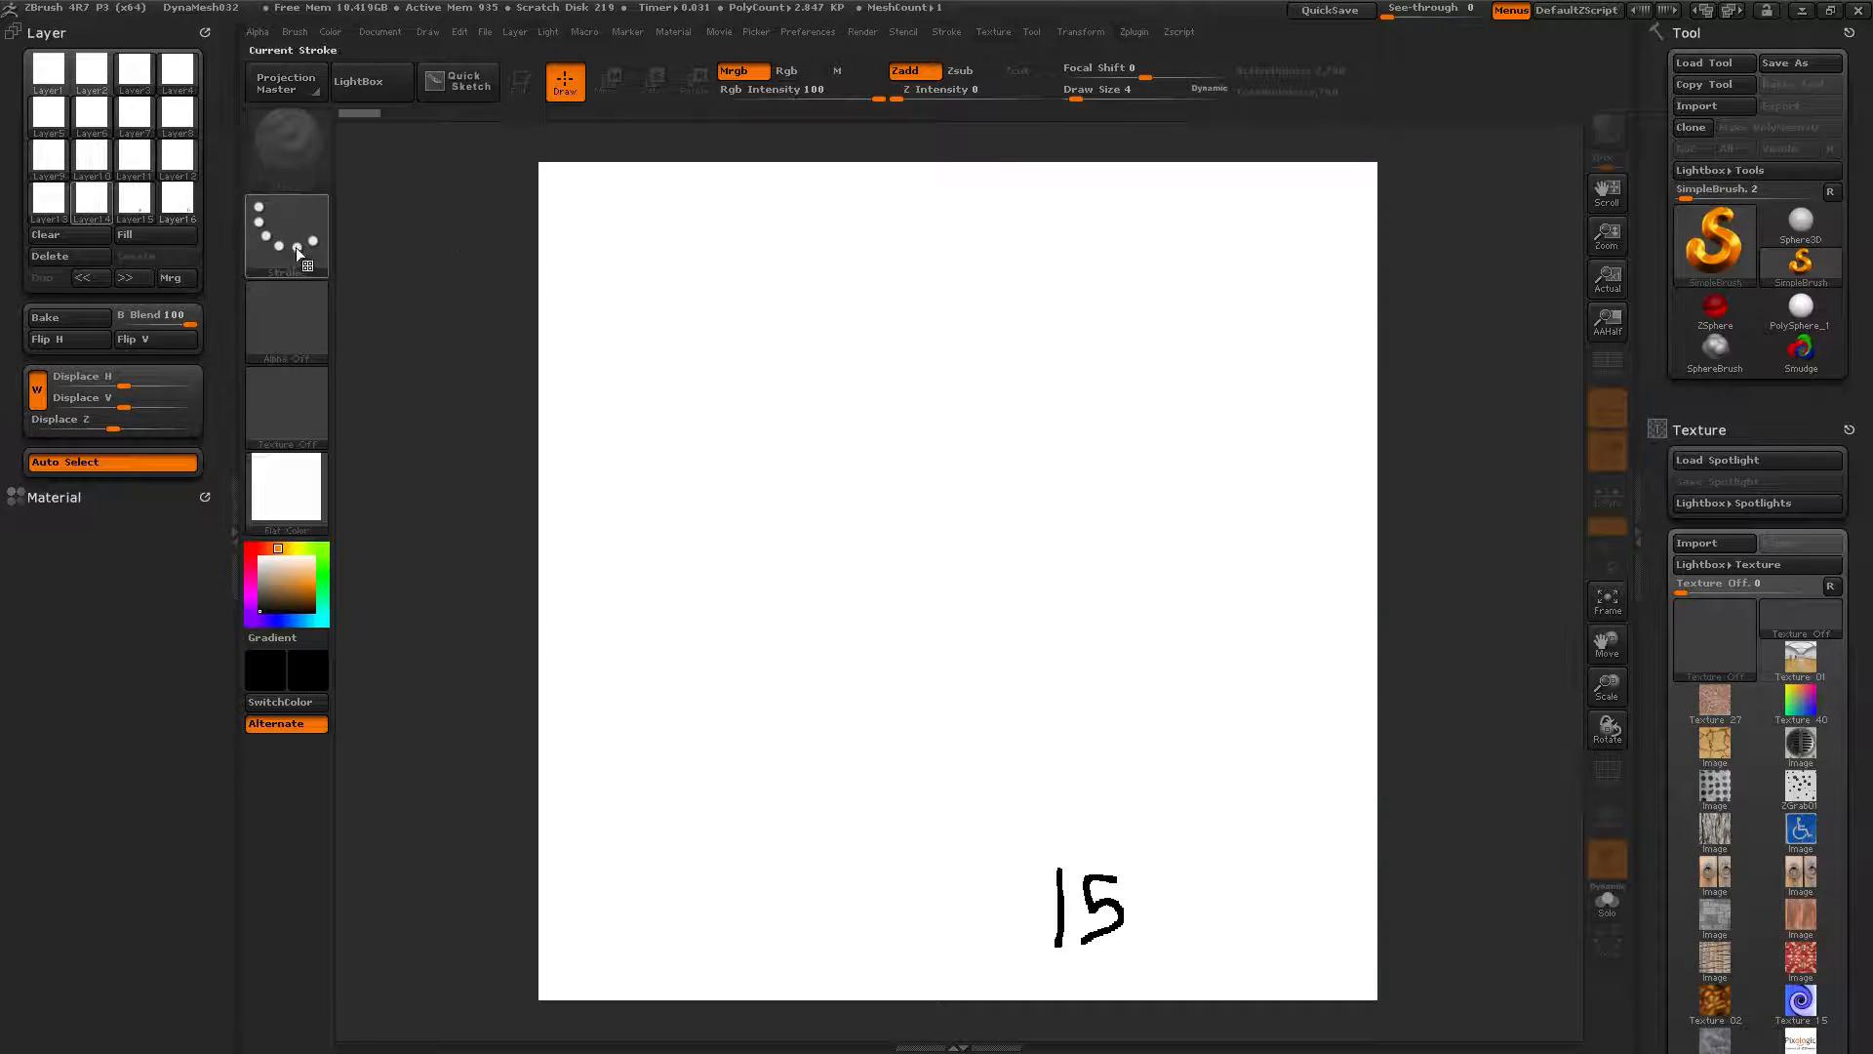
{"action": "mouse_move", "coordinate": [99, 177]}
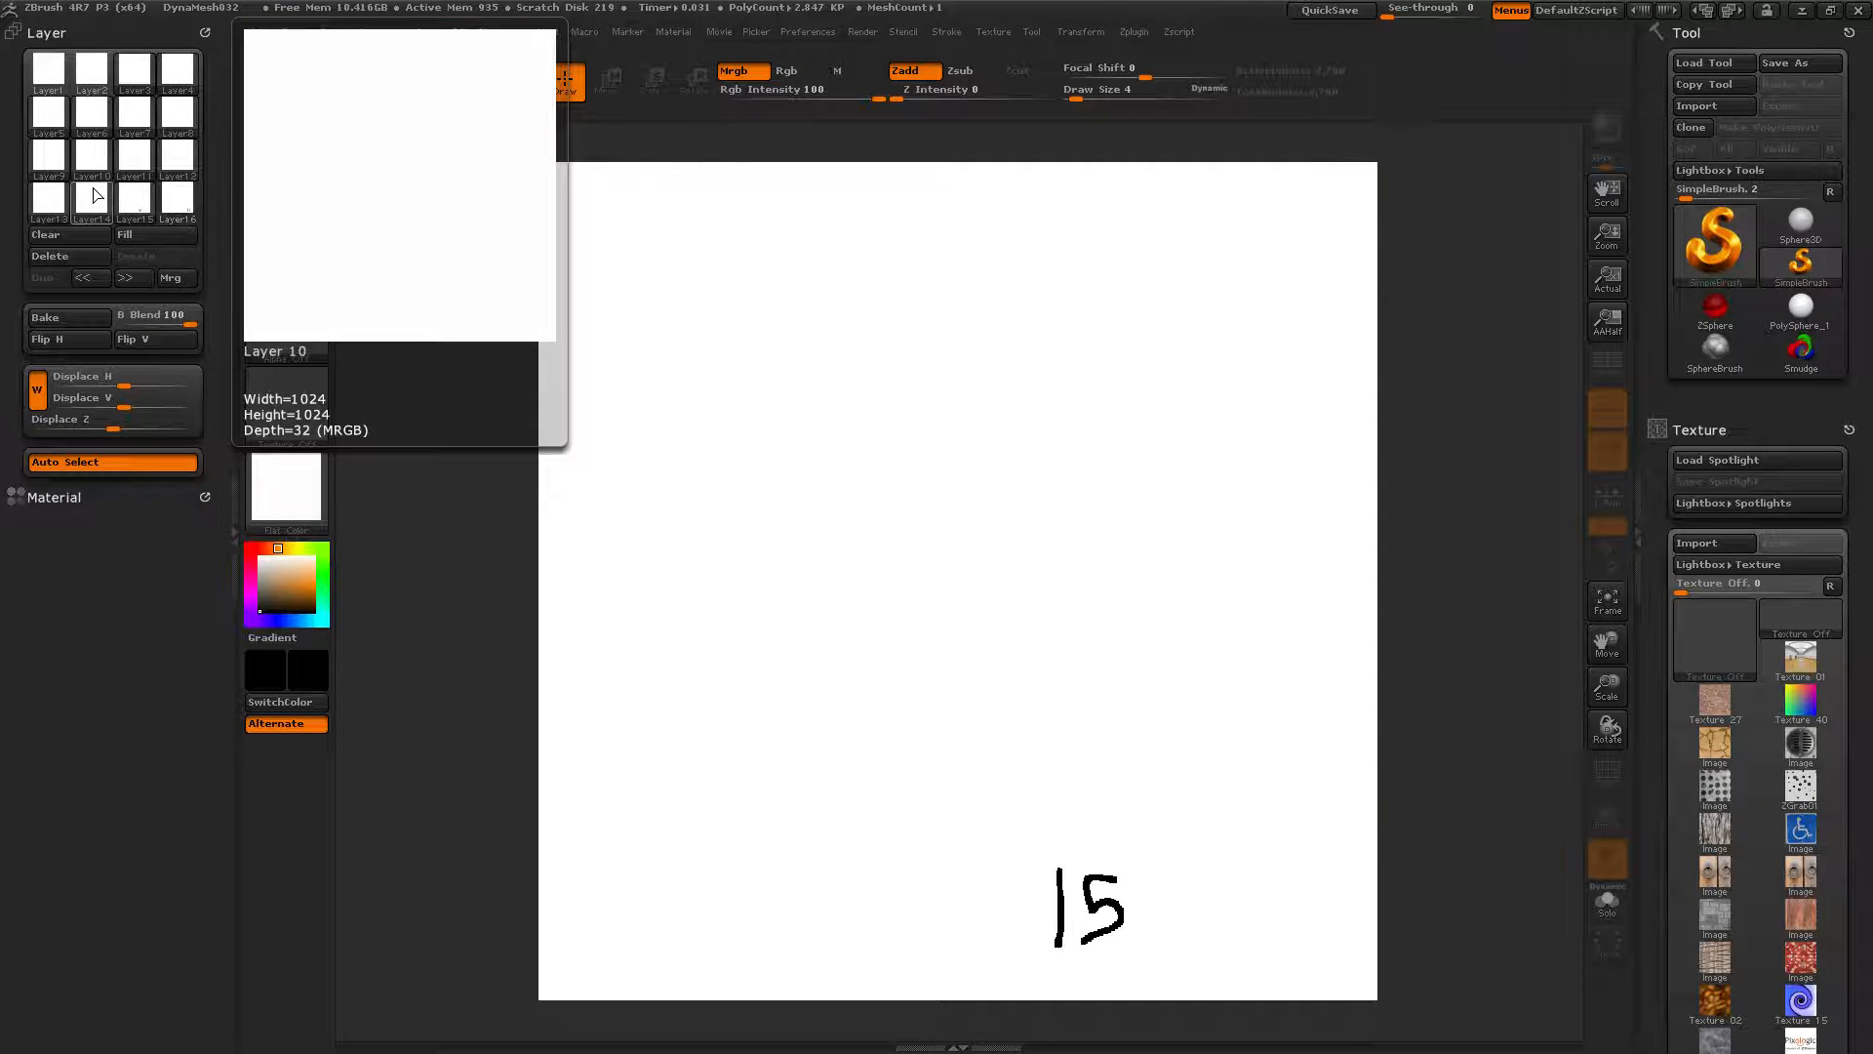
{"action": "left_click", "coordinate": [151, 242]}
{"action": "mouse_move", "coordinate": [278, 566]}
{"action": "left_mouse_down"}
{"action": "mouse_move", "coordinate": [234, 548]}
{"action": "mouse_move", "coordinate": [251, 548]}
{"action": "left_mouse_up"}
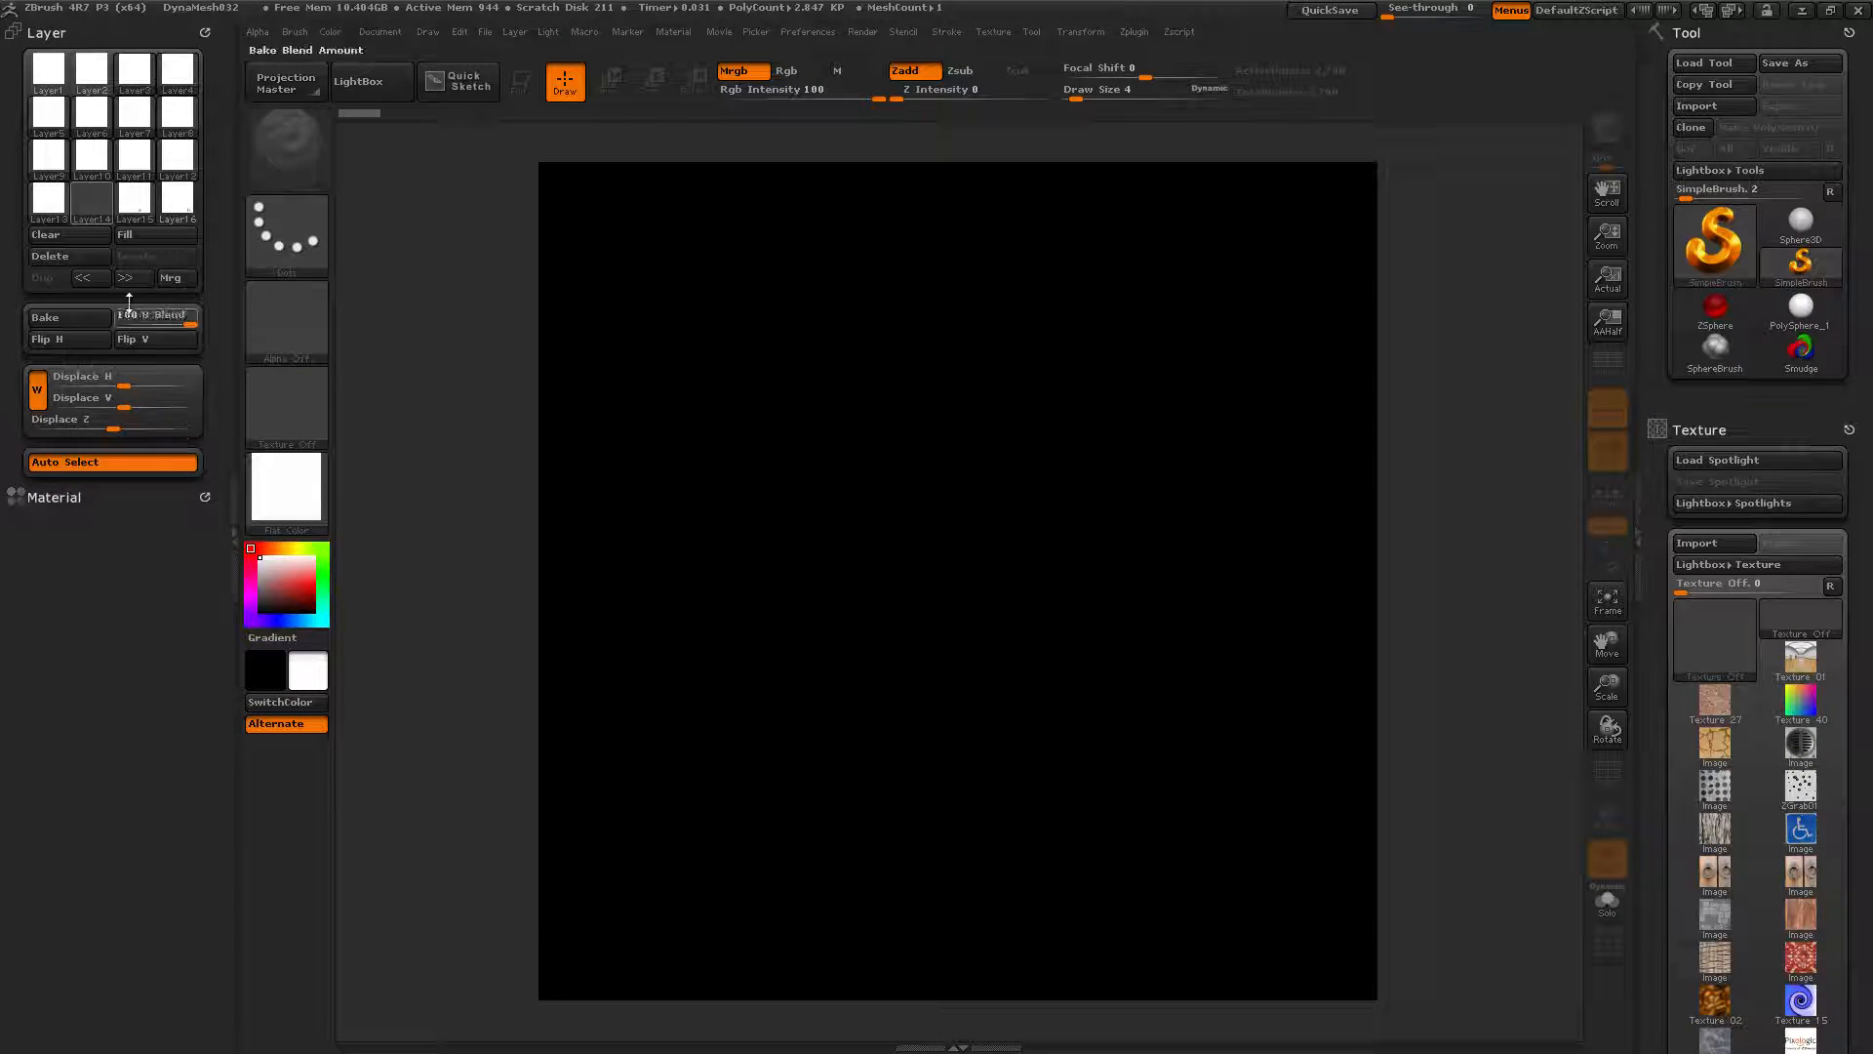
{"action": "left_click", "coordinate": [138, 237]}
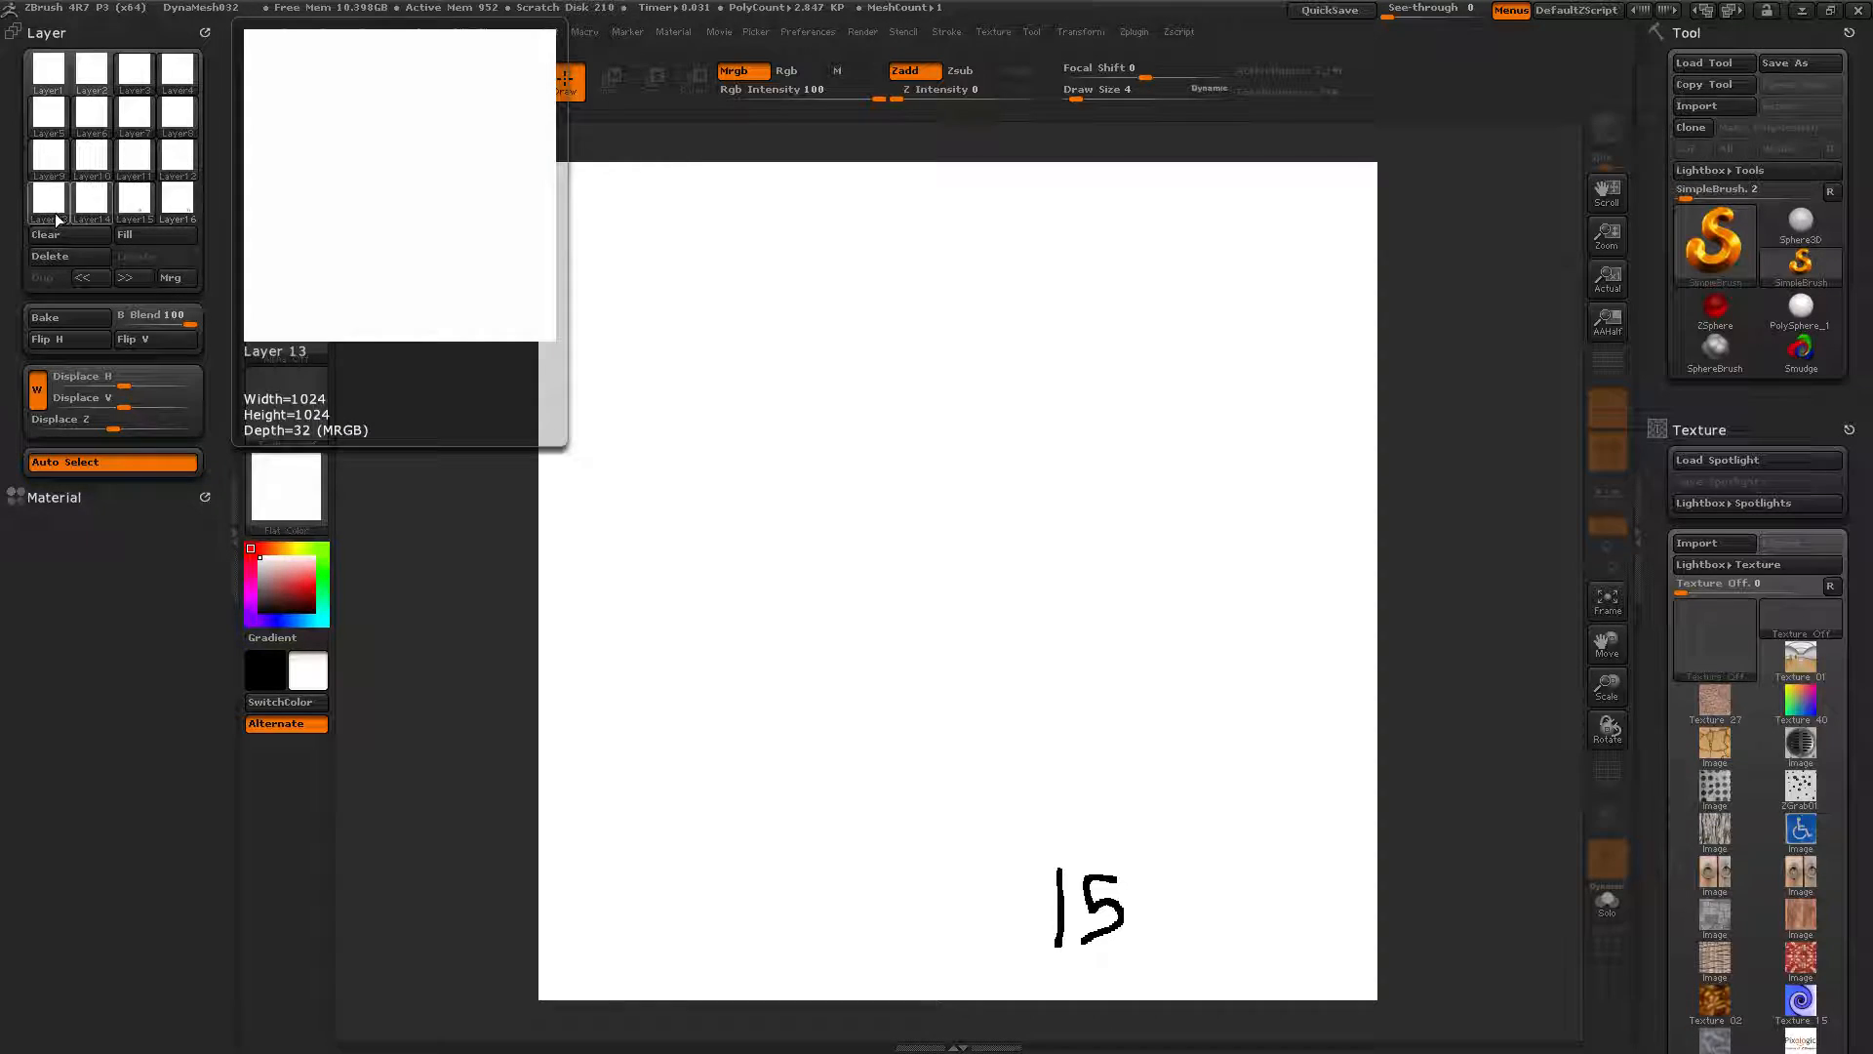
Set the drawing colour to black and write "14" on Layer 14, to the left of the 15
{"action": "left_click", "coordinate": [164, 209]}
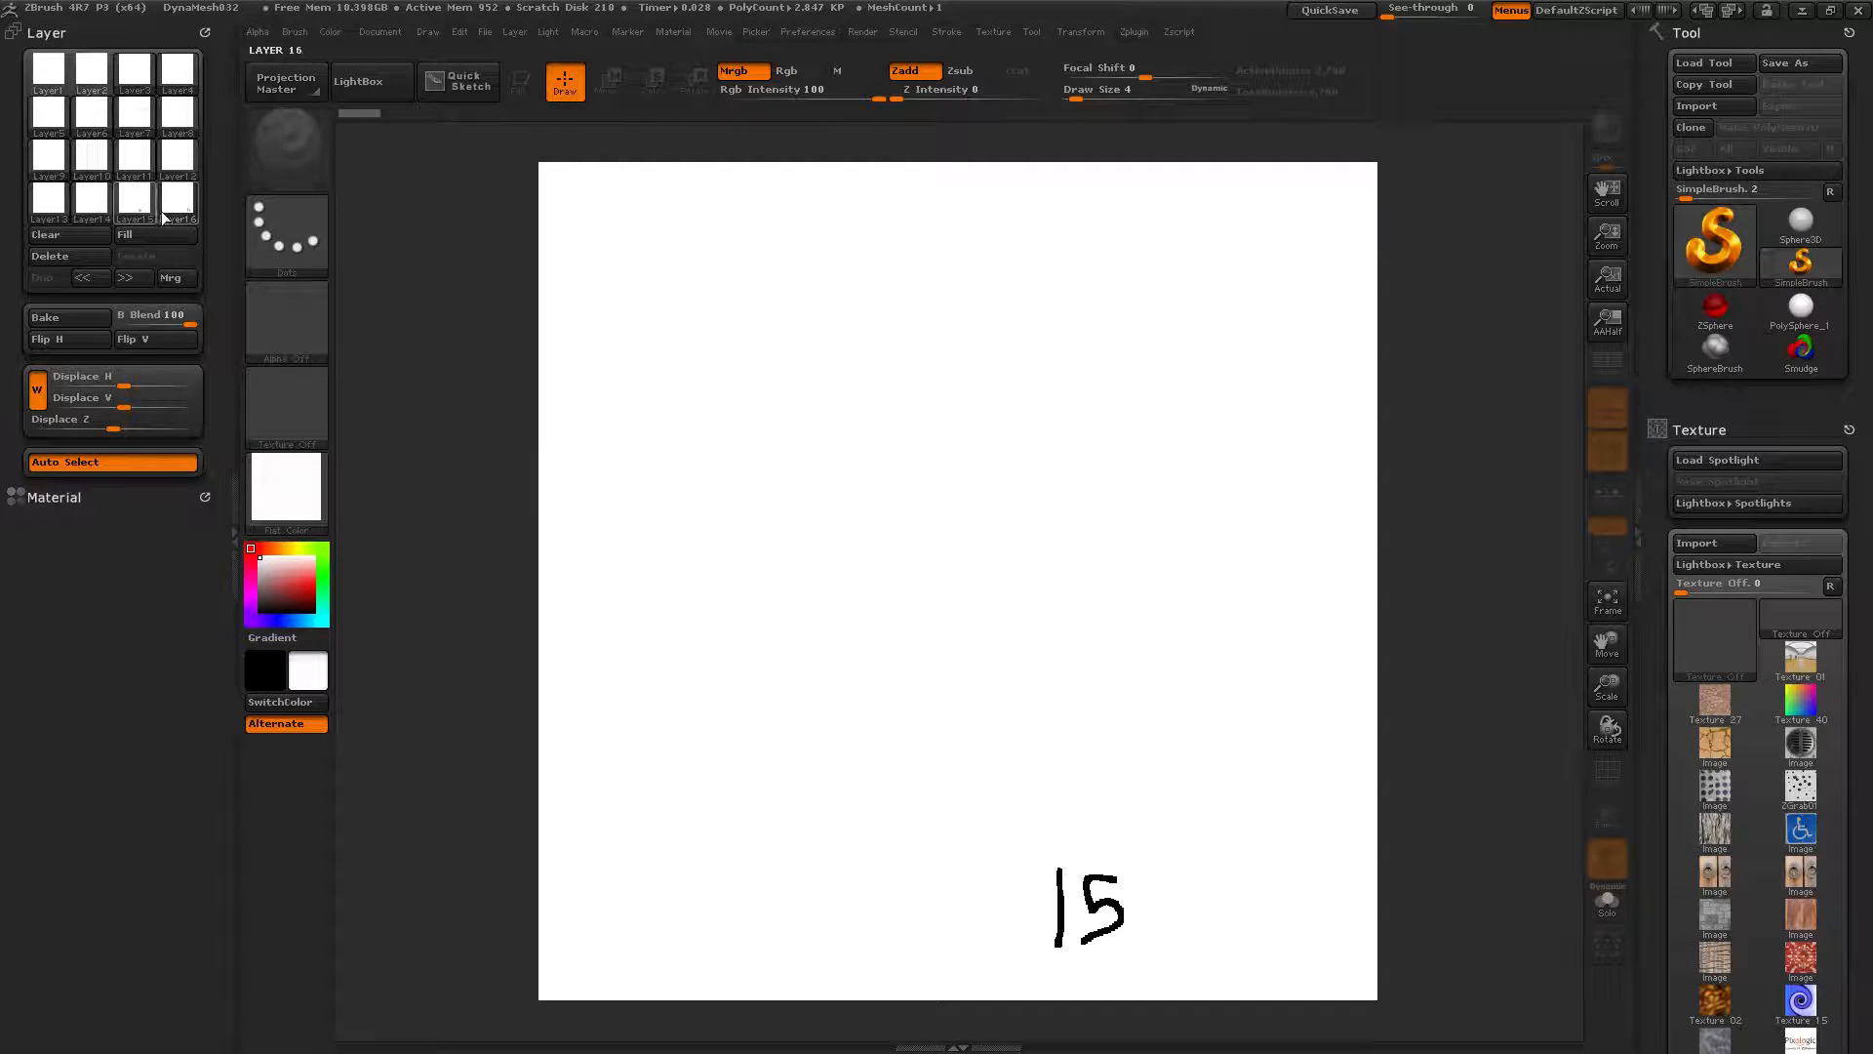
{"action": "left_click", "coordinate": [54, 211]}
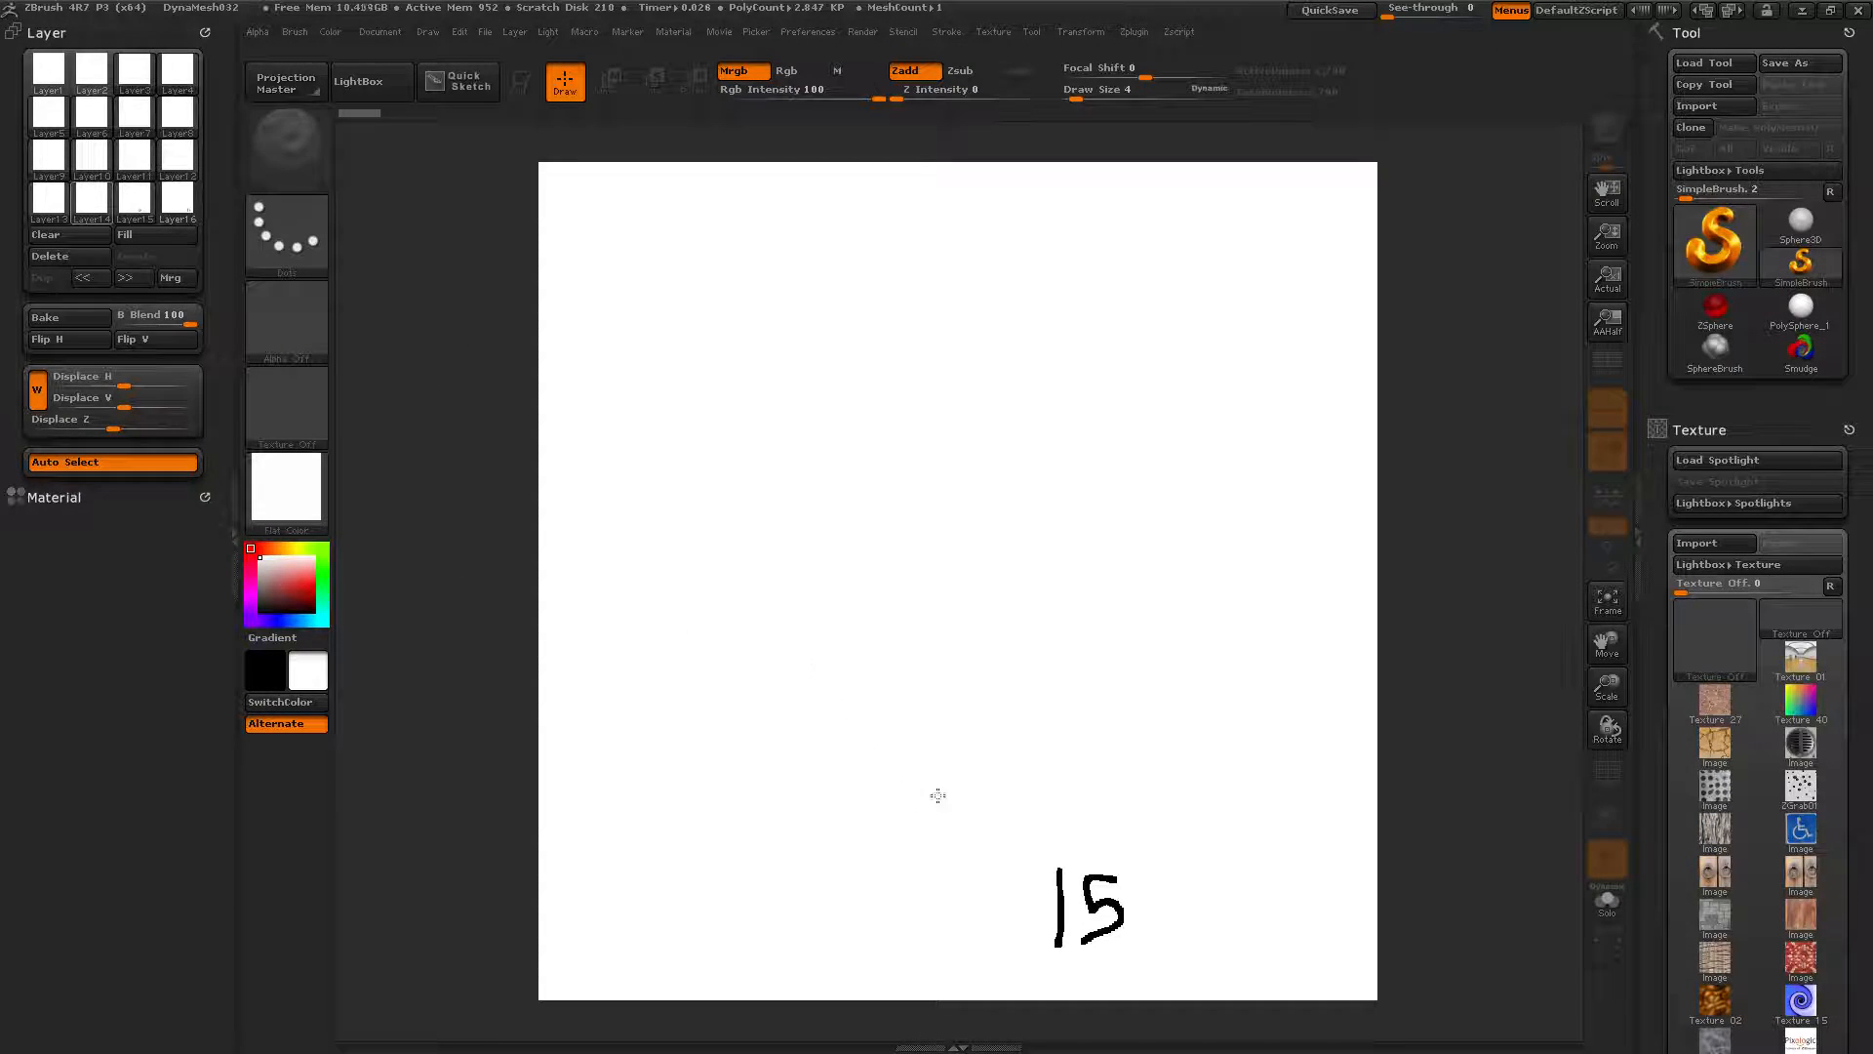
{"action": "left_click_drag", "start_coordinate": [911, 866], "coordinate": [919, 920]}
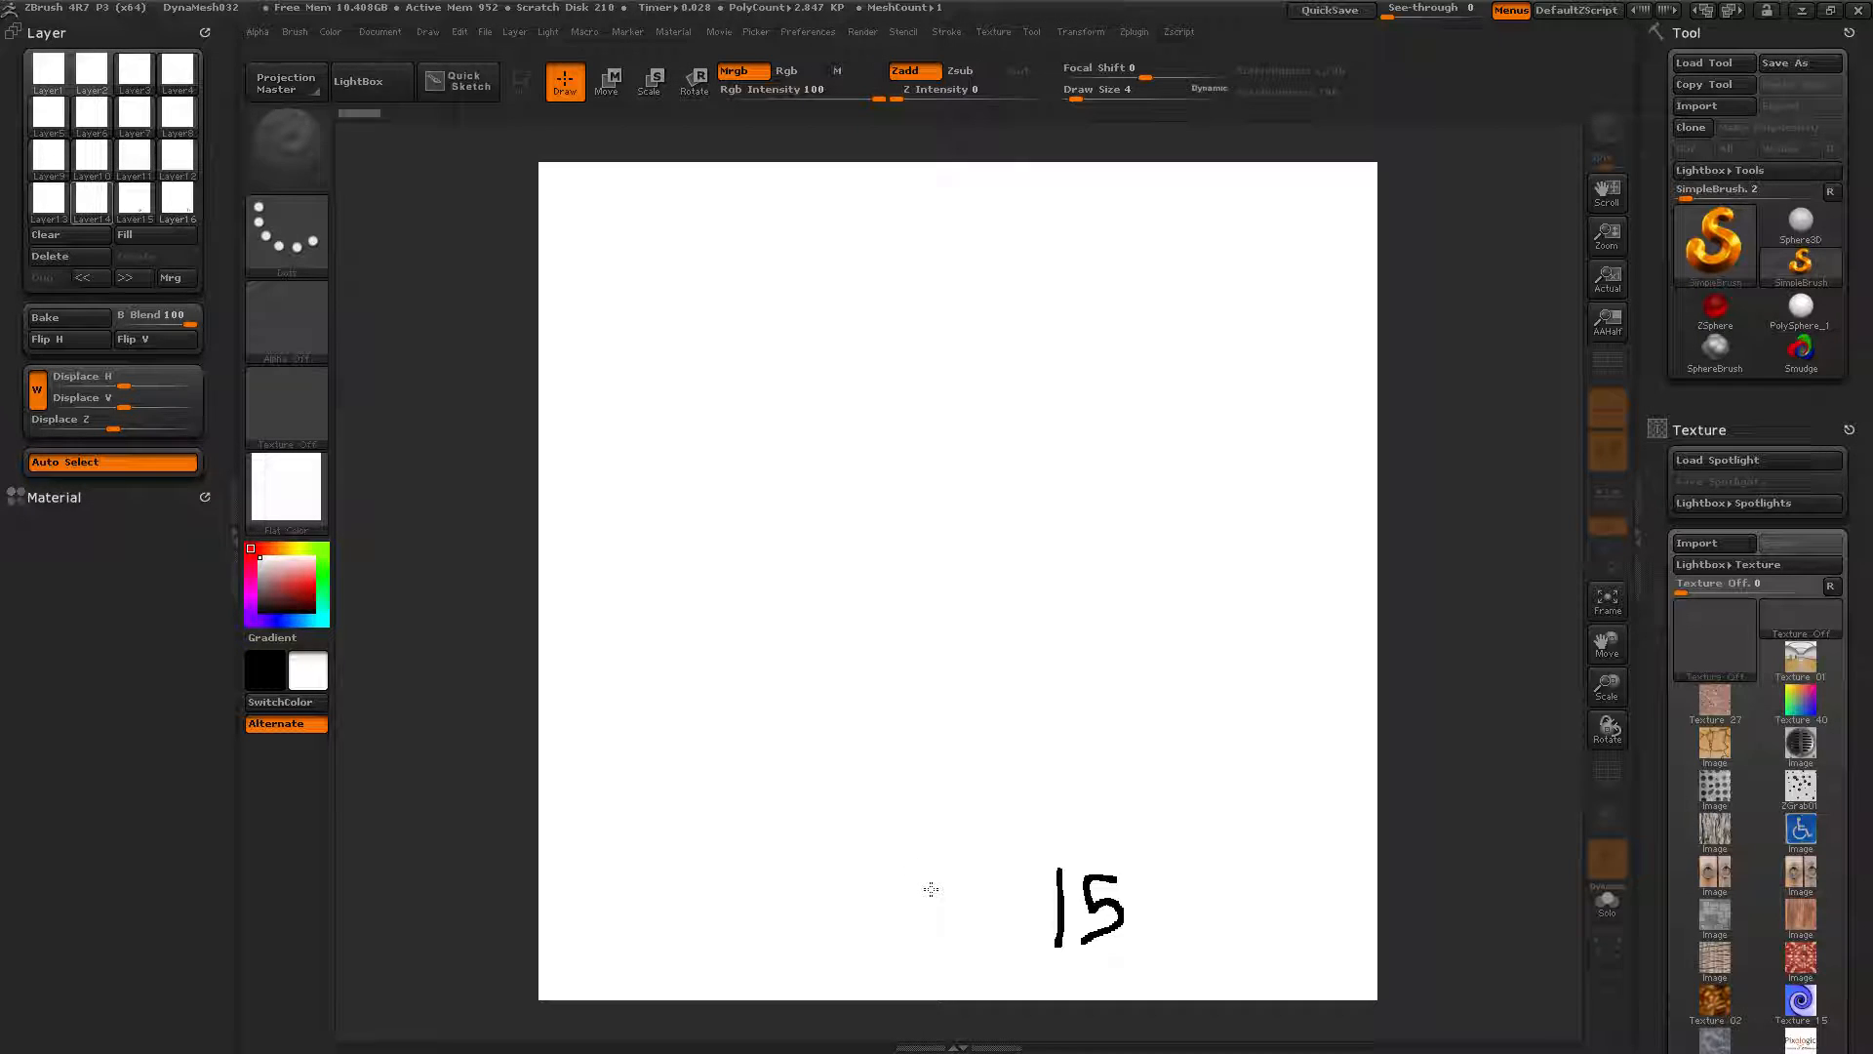
{"action": "mouse_move", "coordinate": [308, 670]}
{"action": "left_mouse_down"}
{"action": "mouse_move", "coordinate": [209, 644]}
{"action": "mouse_move", "coordinate": [249, 656]}
{"action": "left_mouse_up"}
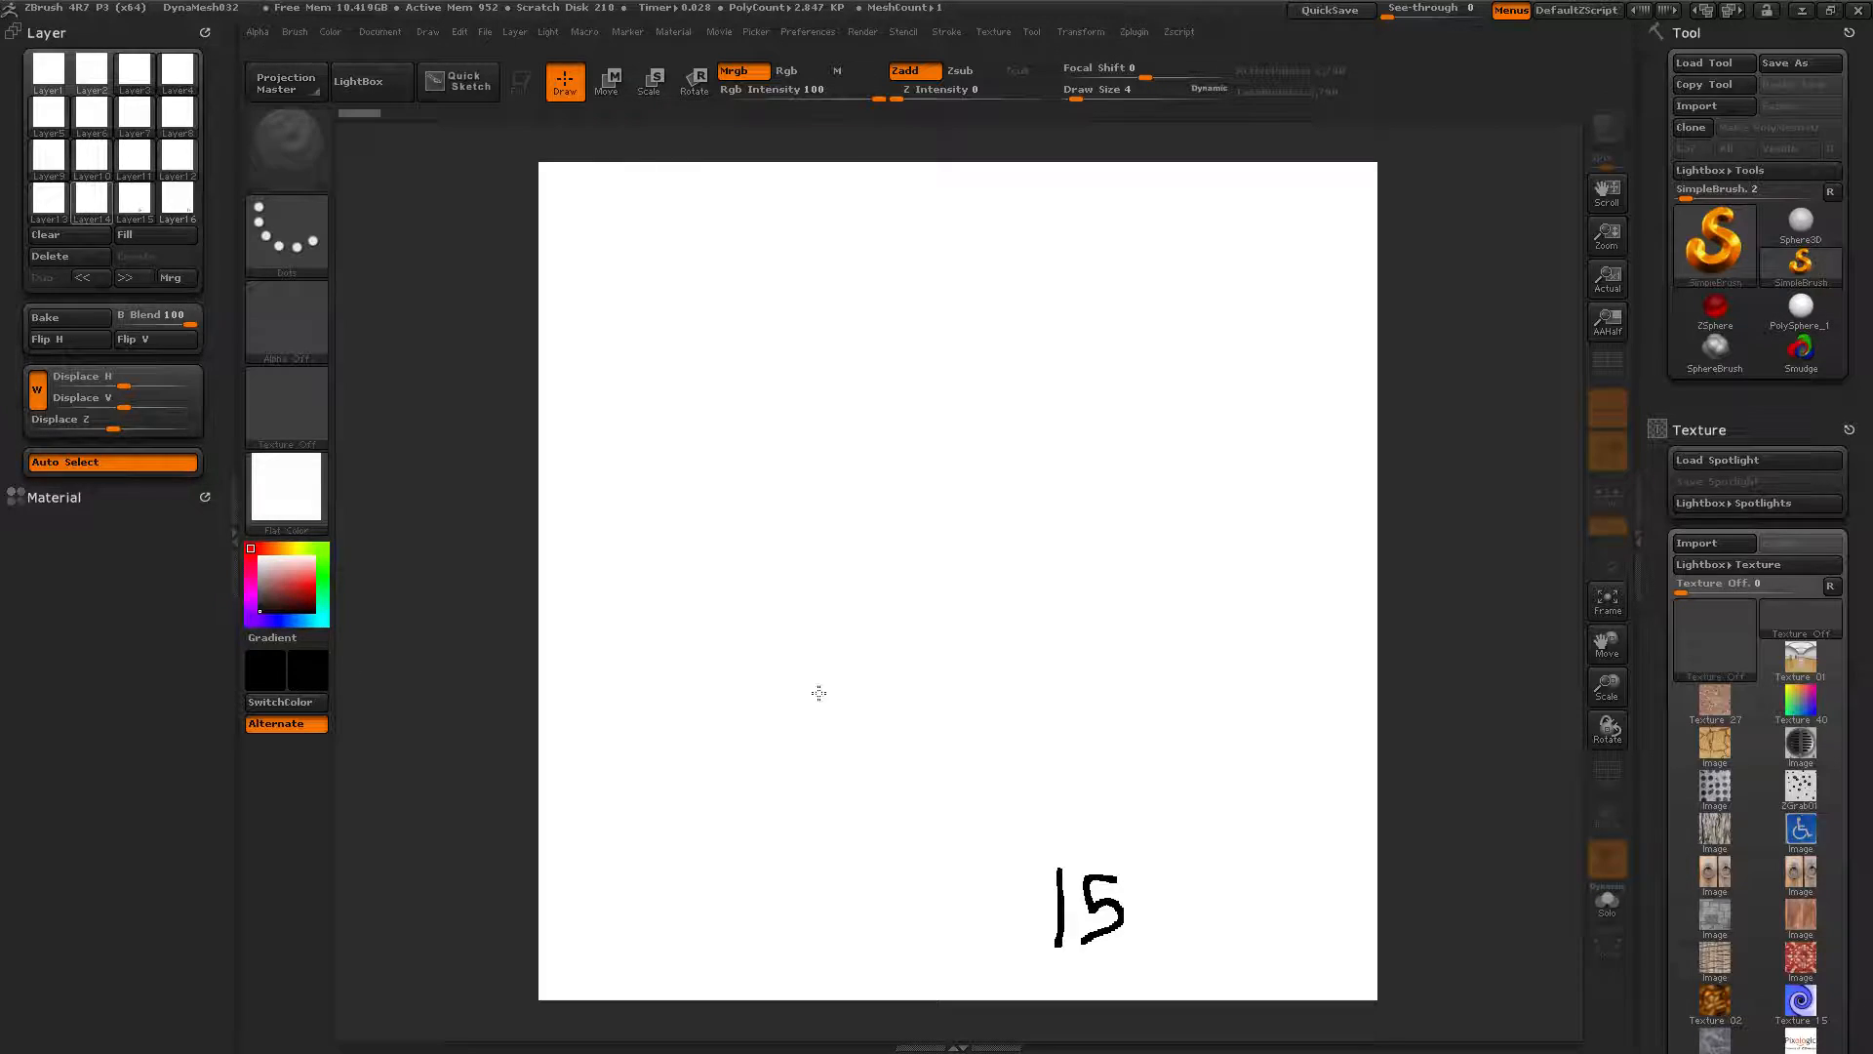
{"action": "left_click_drag", "start_coordinate": [883, 867], "coordinate": [883, 944]}
{"action": "mouse_move", "coordinate": [919, 871]}
{"action": "left_mouse_down"}
{"action": "mouse_move", "coordinate": [911, 891]}
{"action": "mouse_move", "coordinate": [959, 894]}
{"action": "left_mouse_up"}
{"action": "left_click_drag", "start_coordinate": [947, 865], "coordinate": [955, 944]}
Write "13" on Layer 13, directly to the left of the 14
{"action": "left_click", "coordinate": [49, 201]}
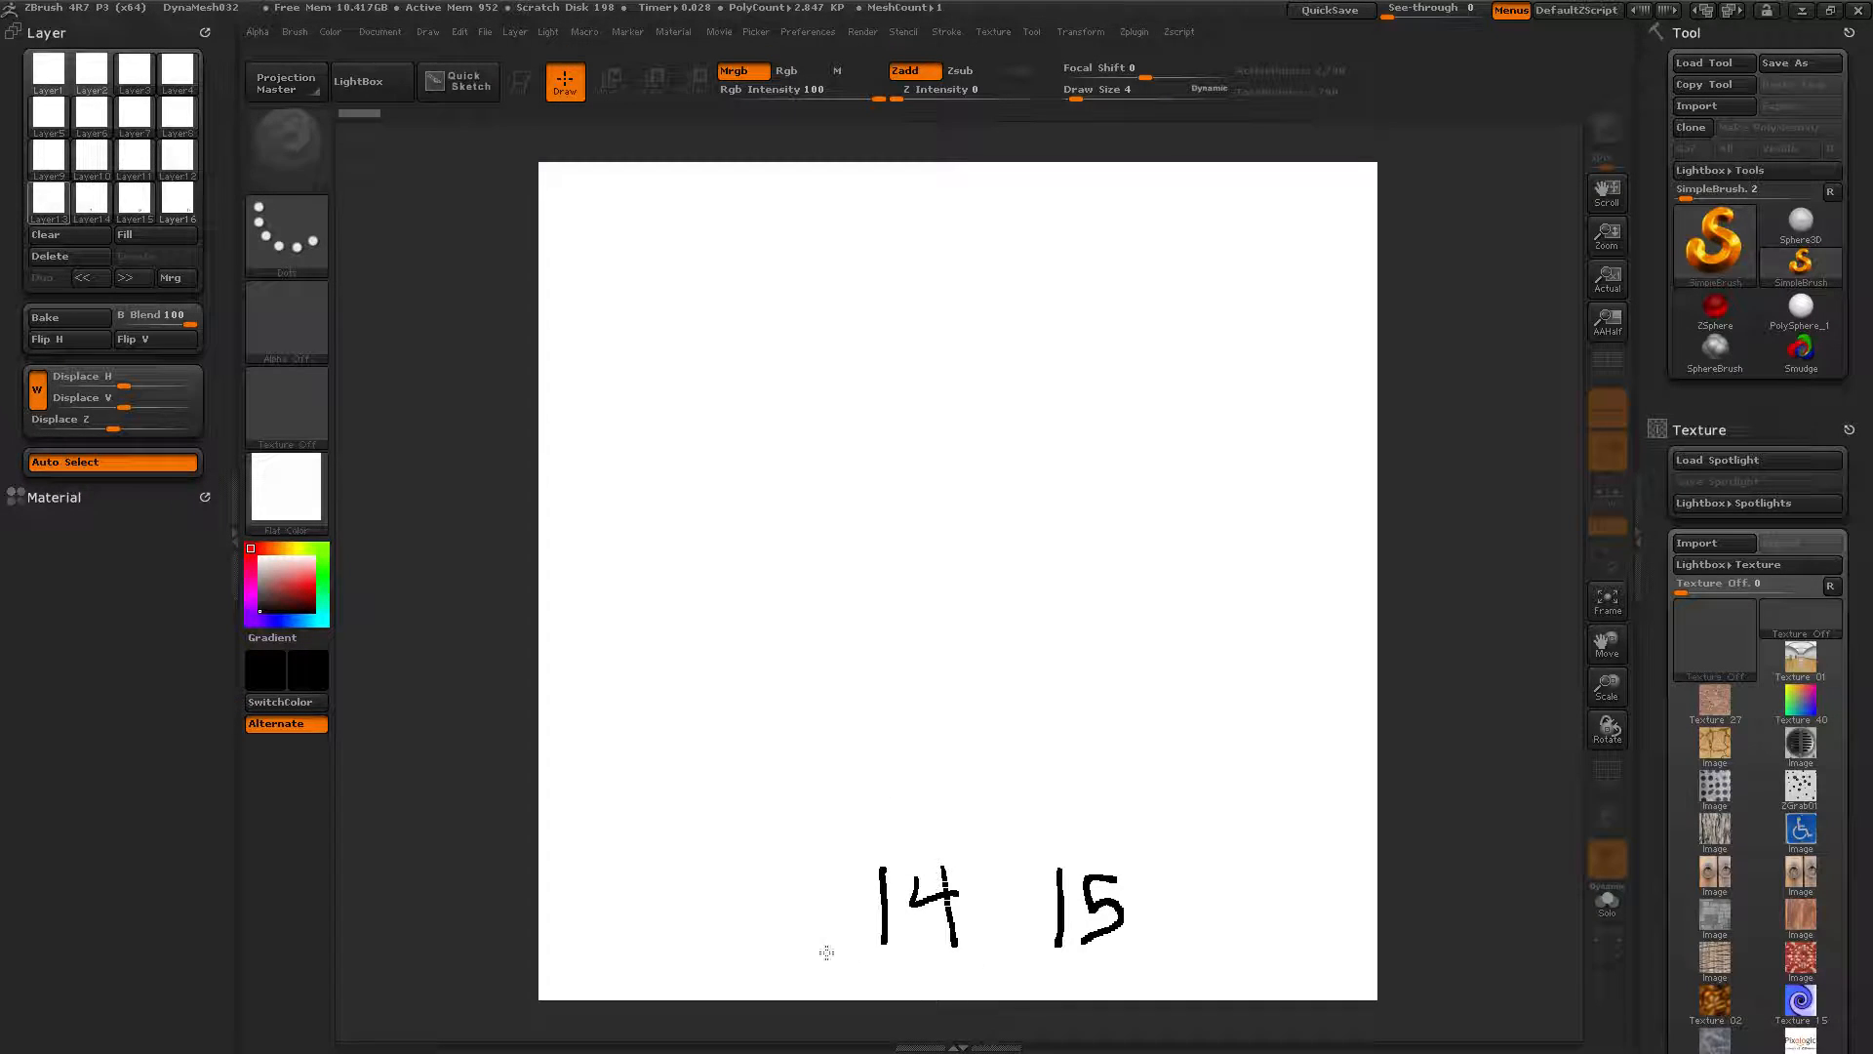
{"action": "left_click_drag", "start_coordinate": [770, 902], "coordinate": [772, 952]}
{"action": "left_click_drag", "start_coordinate": [781, 871], "coordinate": [800, 951]}
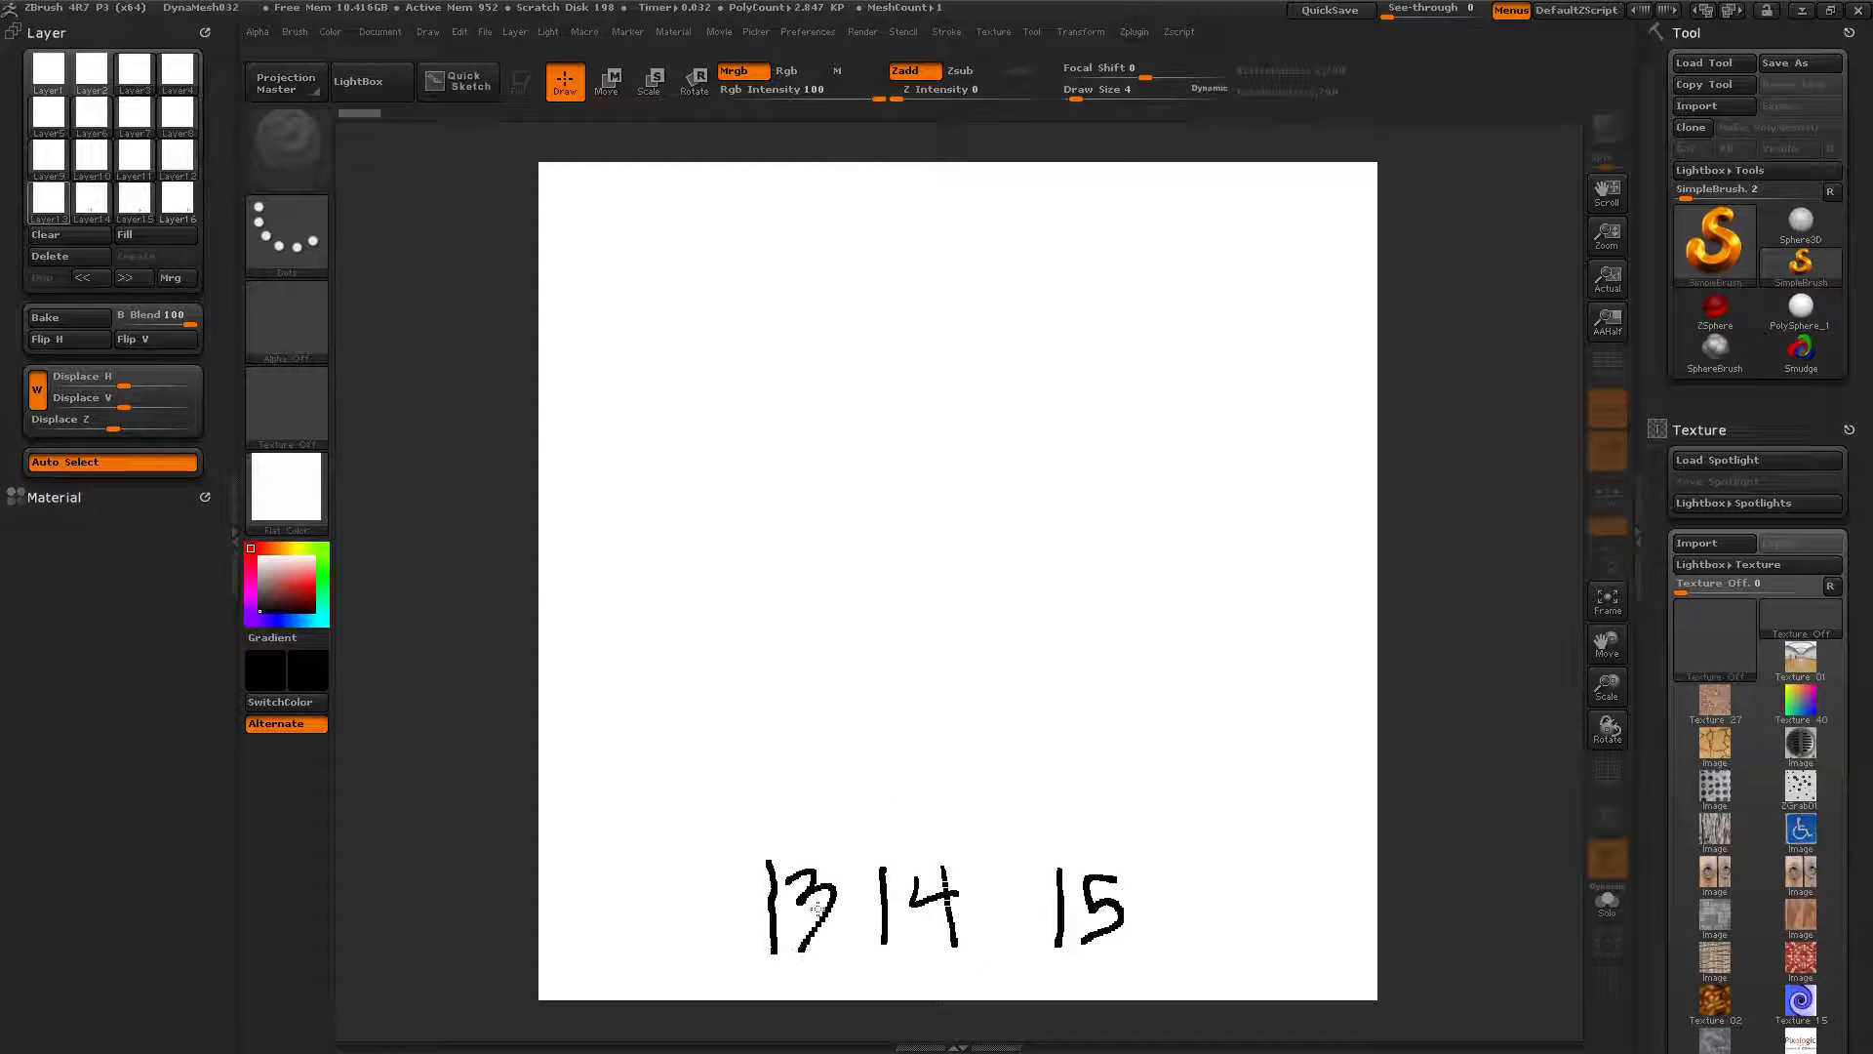
Write "12" on Layer 12, directly to the left of the 13
{"action": "mouse_move", "coordinate": [101, 202]}
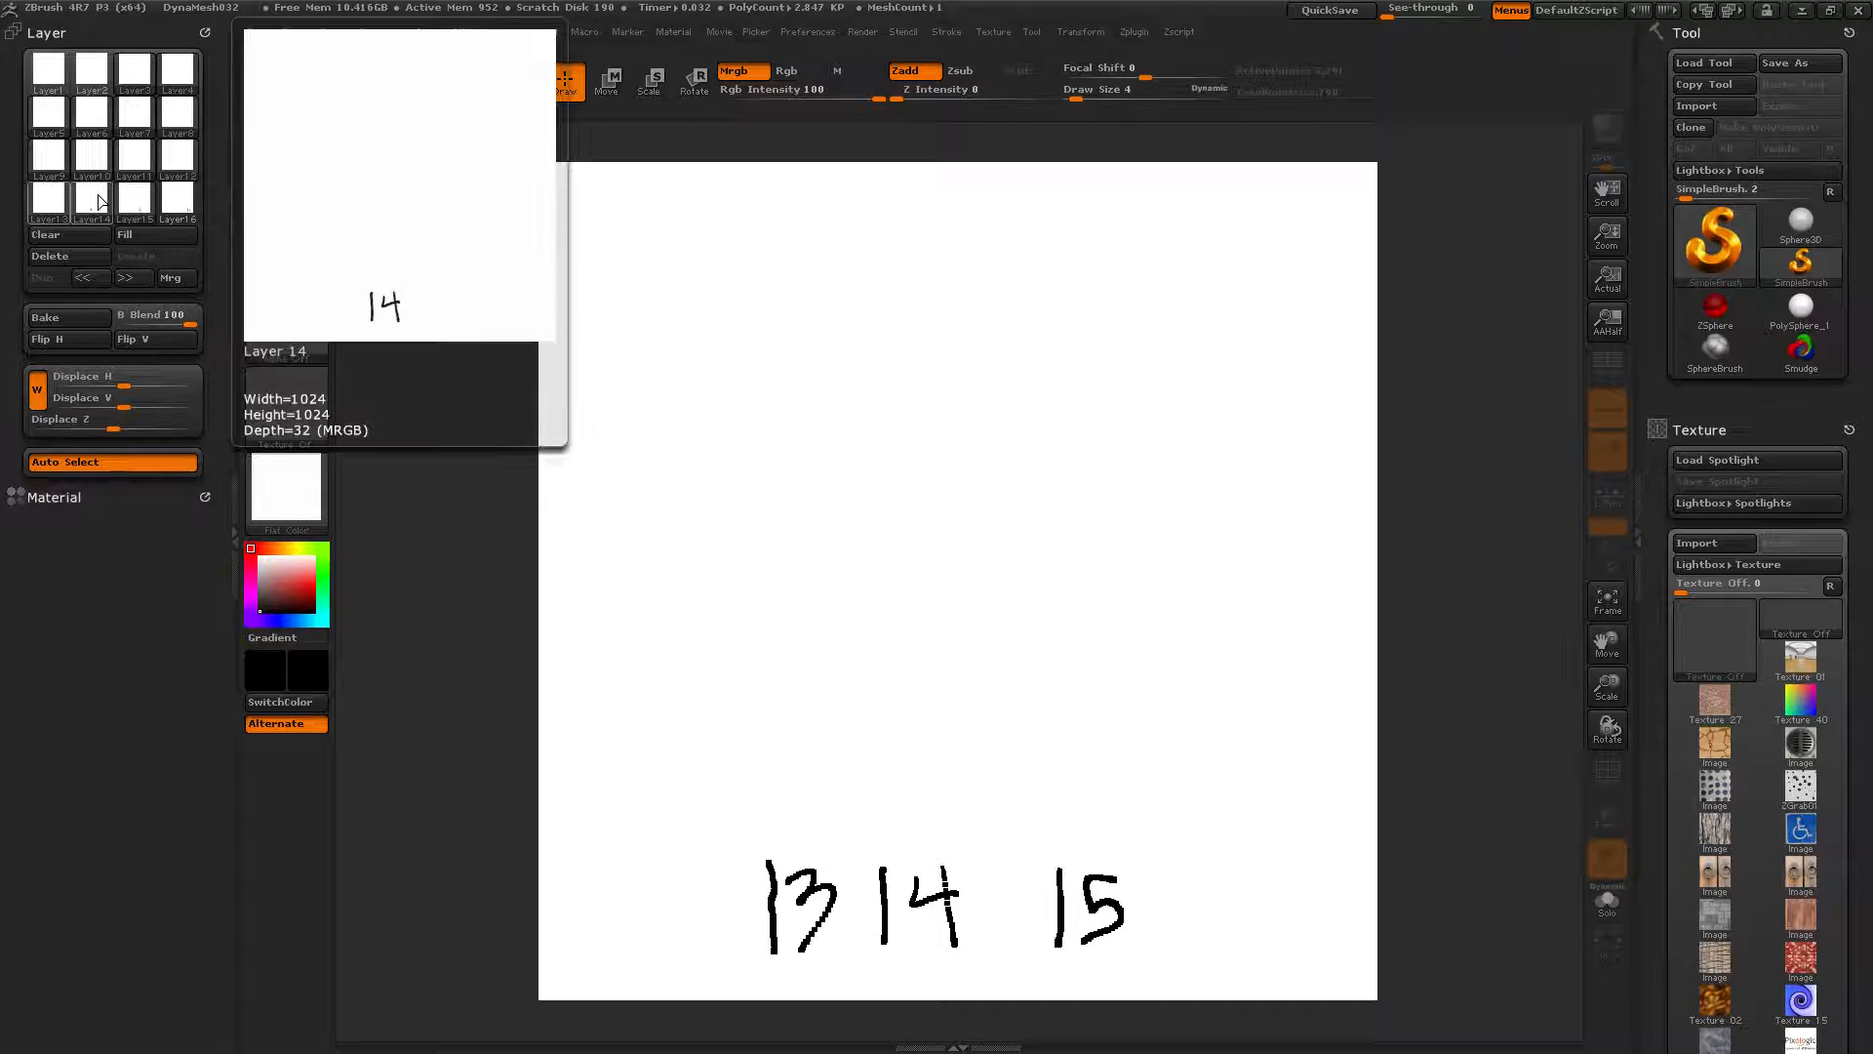
{"action": "mouse_move", "coordinate": [44, 206]}
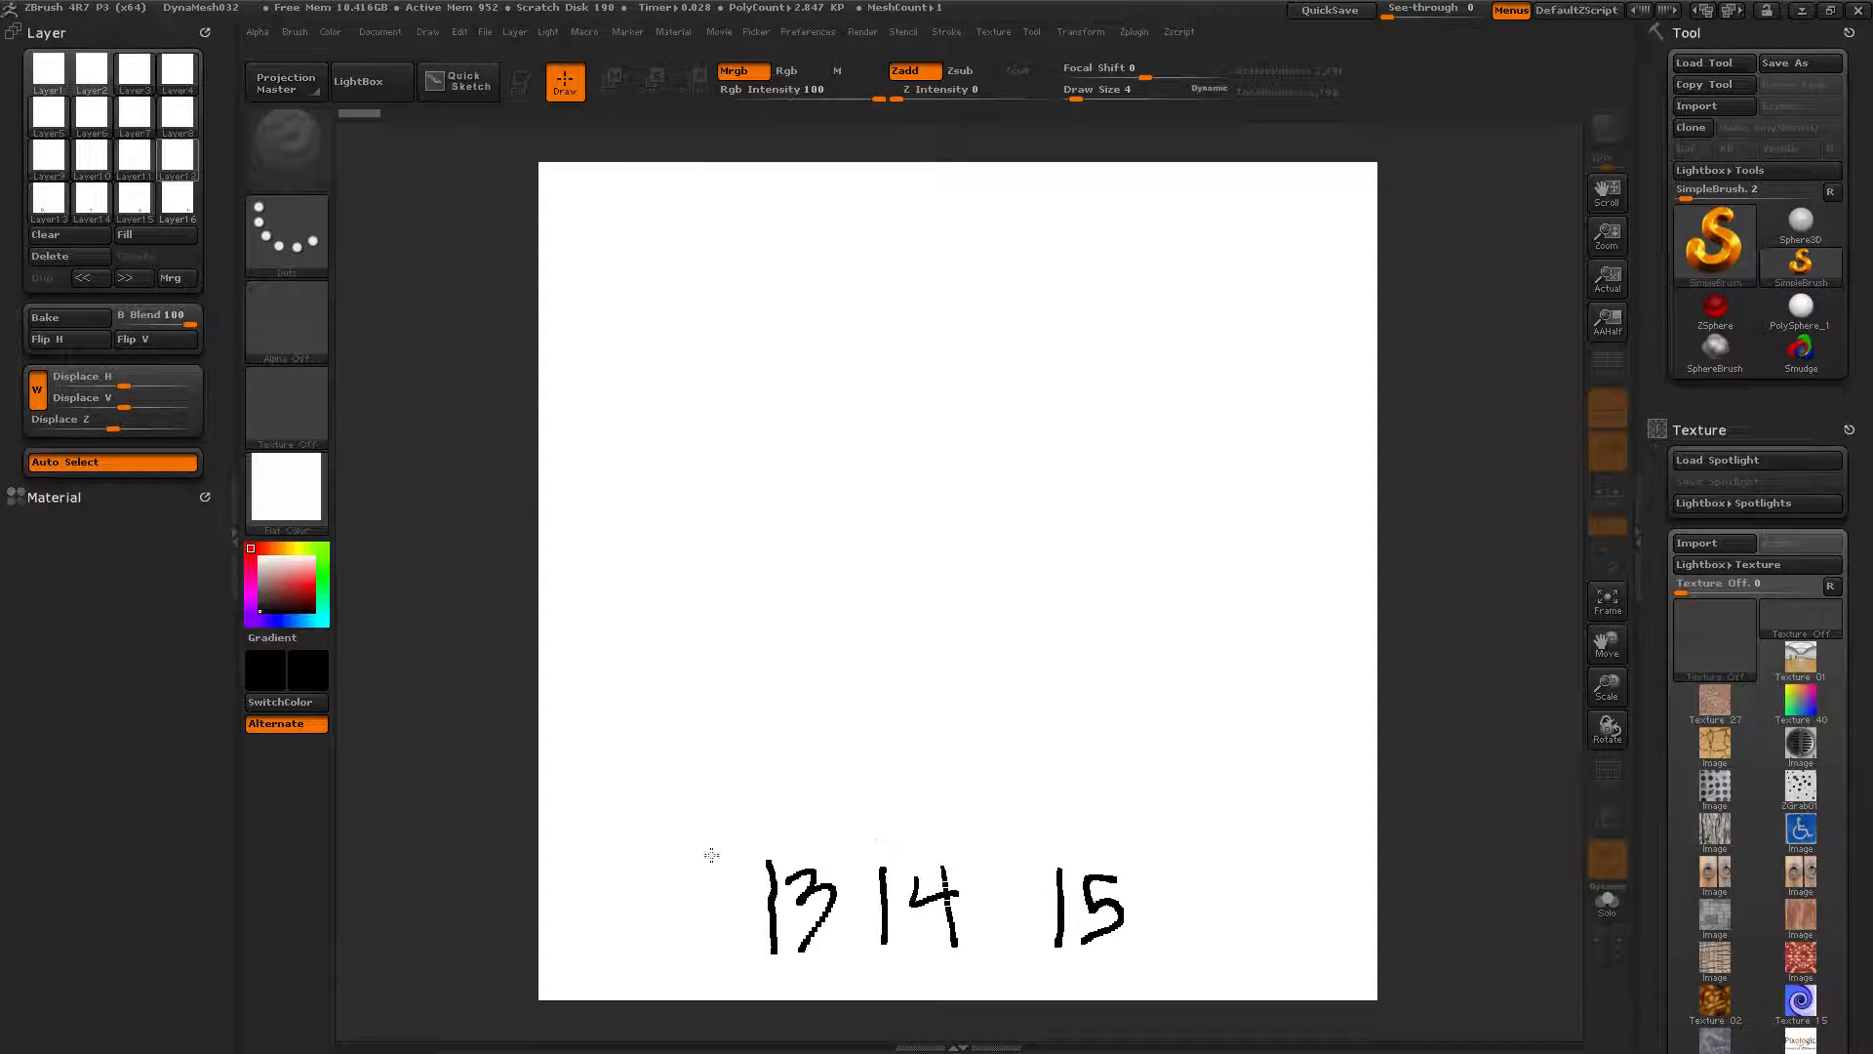
{"action": "mouse_move", "coordinate": [663, 861]}
{"action": "left_mouse_down"}
{"action": "mouse_move", "coordinate": [673, 941]}
{"action": "mouse_move", "coordinate": [752, 897]}
{"action": "left_mouse_up"}
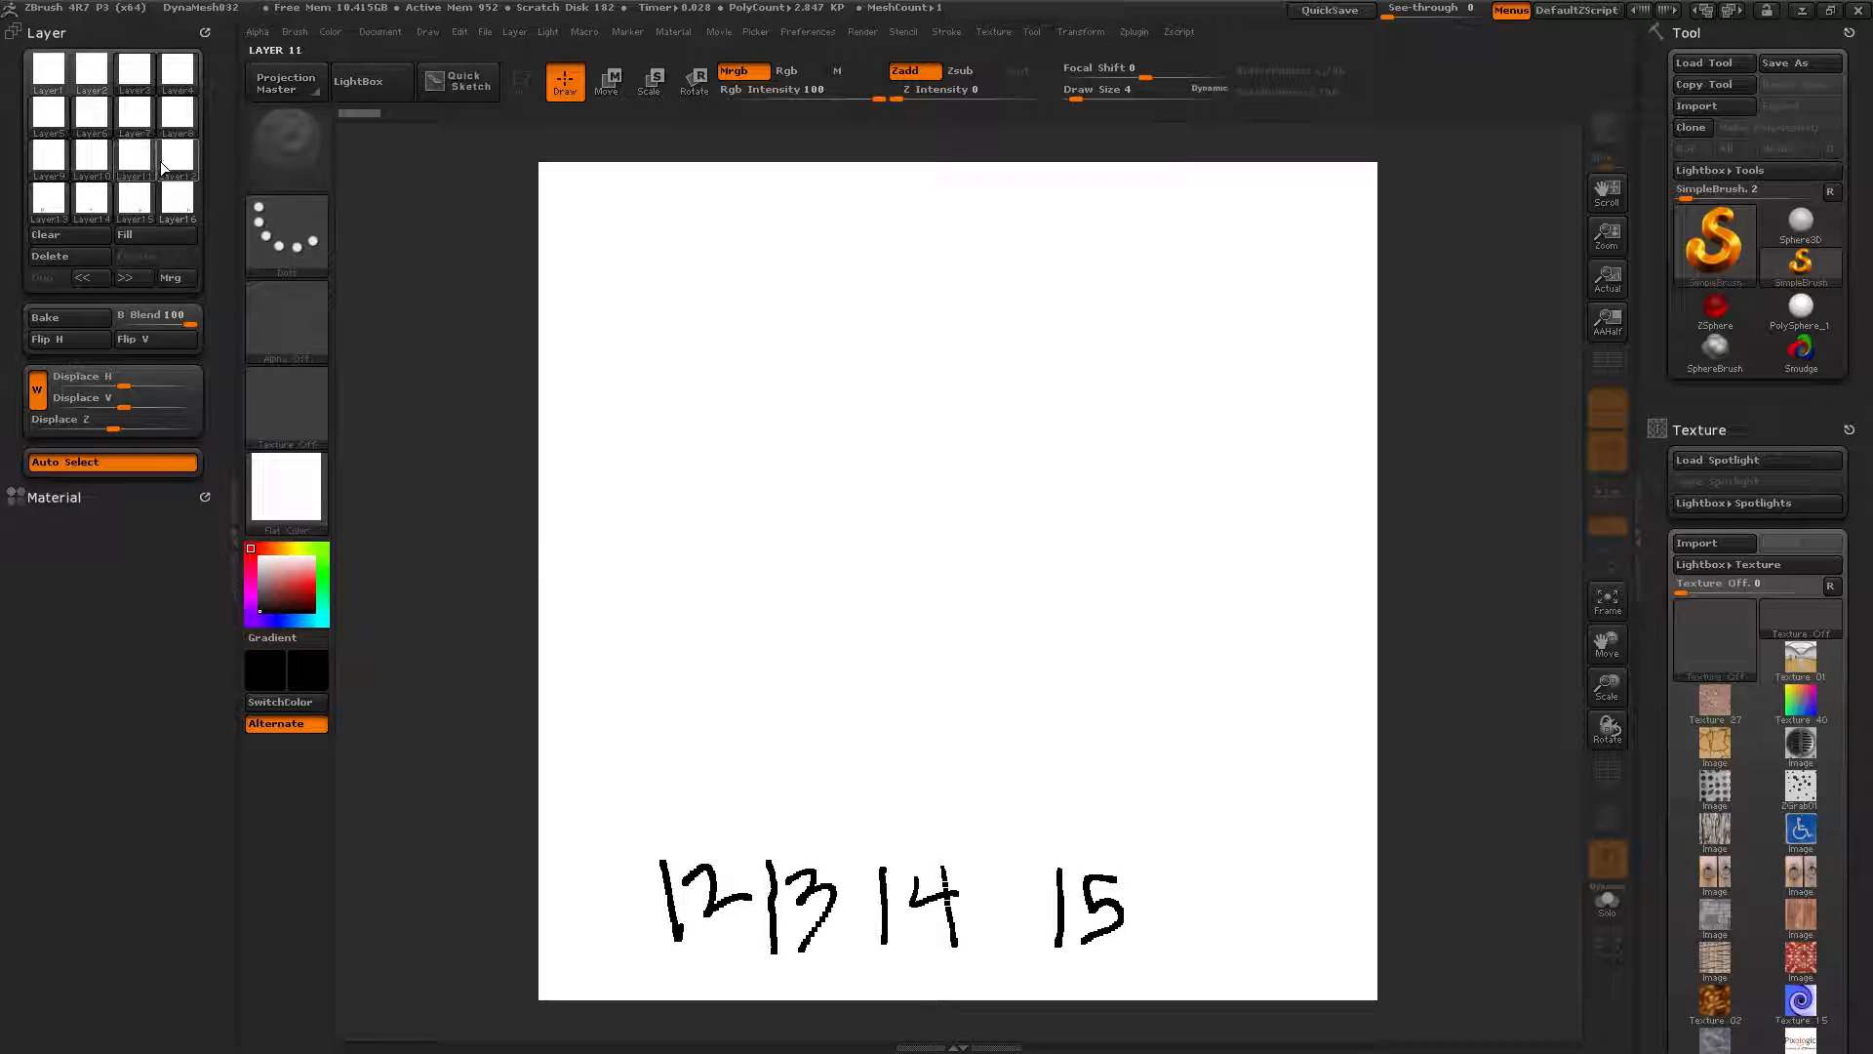
{"action": "mouse_move", "coordinate": [86, 202]}
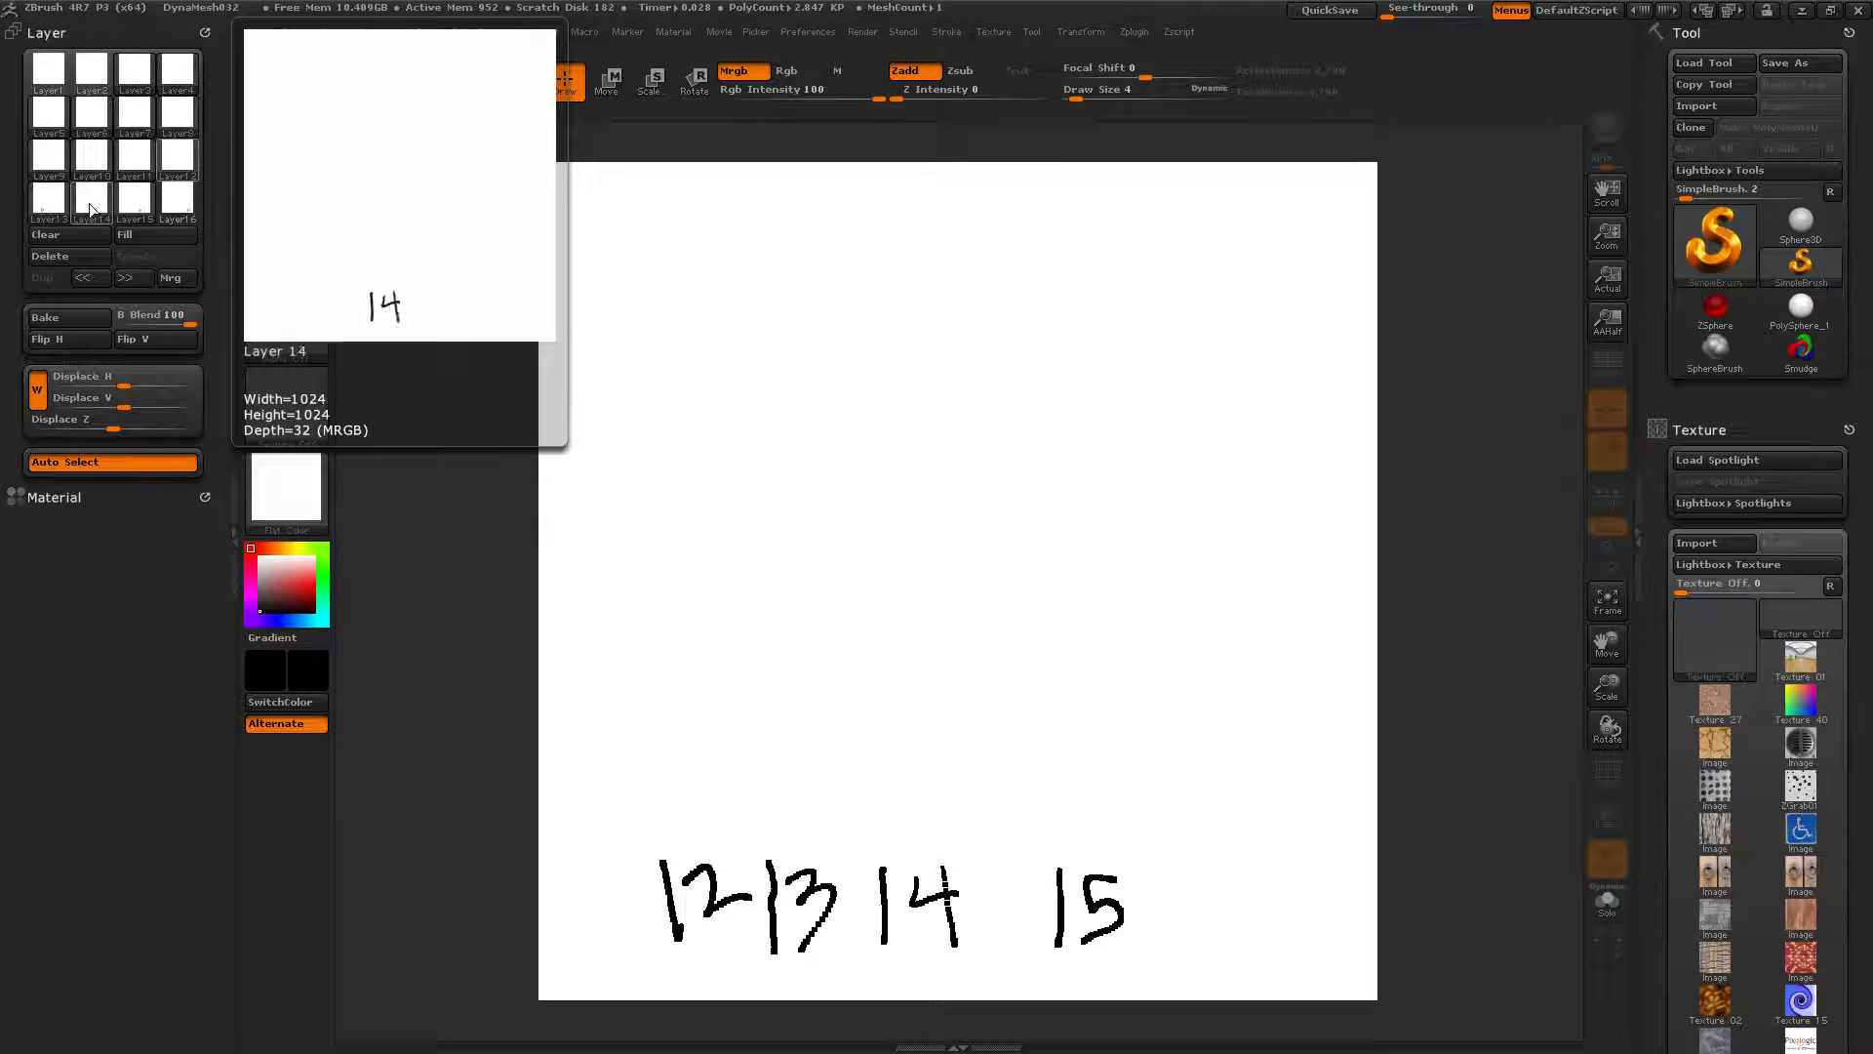
Write "11" on Layer 11, directly to the left of the 12
{"action": "left_click", "coordinate": [135, 161]}
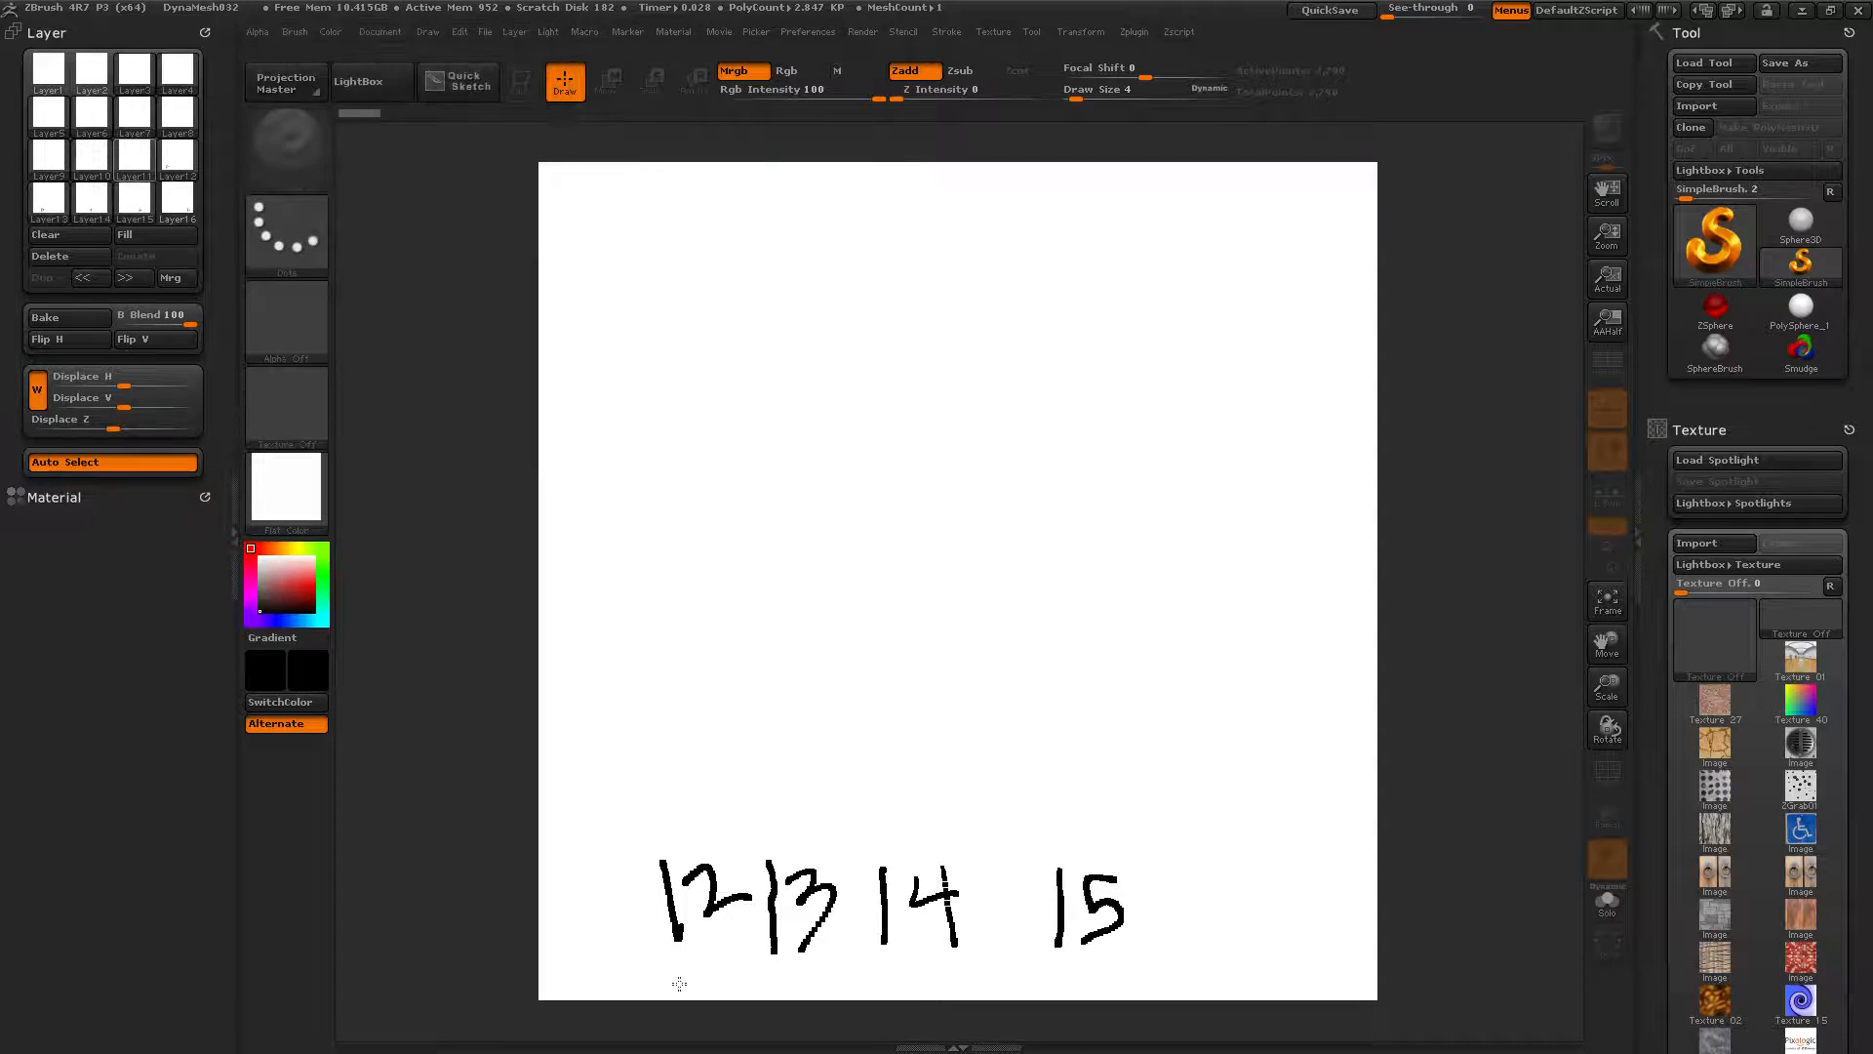
{"action": "left_click_drag", "start_coordinate": [569, 877], "coordinate": [578, 939]}
{"action": "left_click_drag", "start_coordinate": [597, 865], "coordinate": [626, 950]}
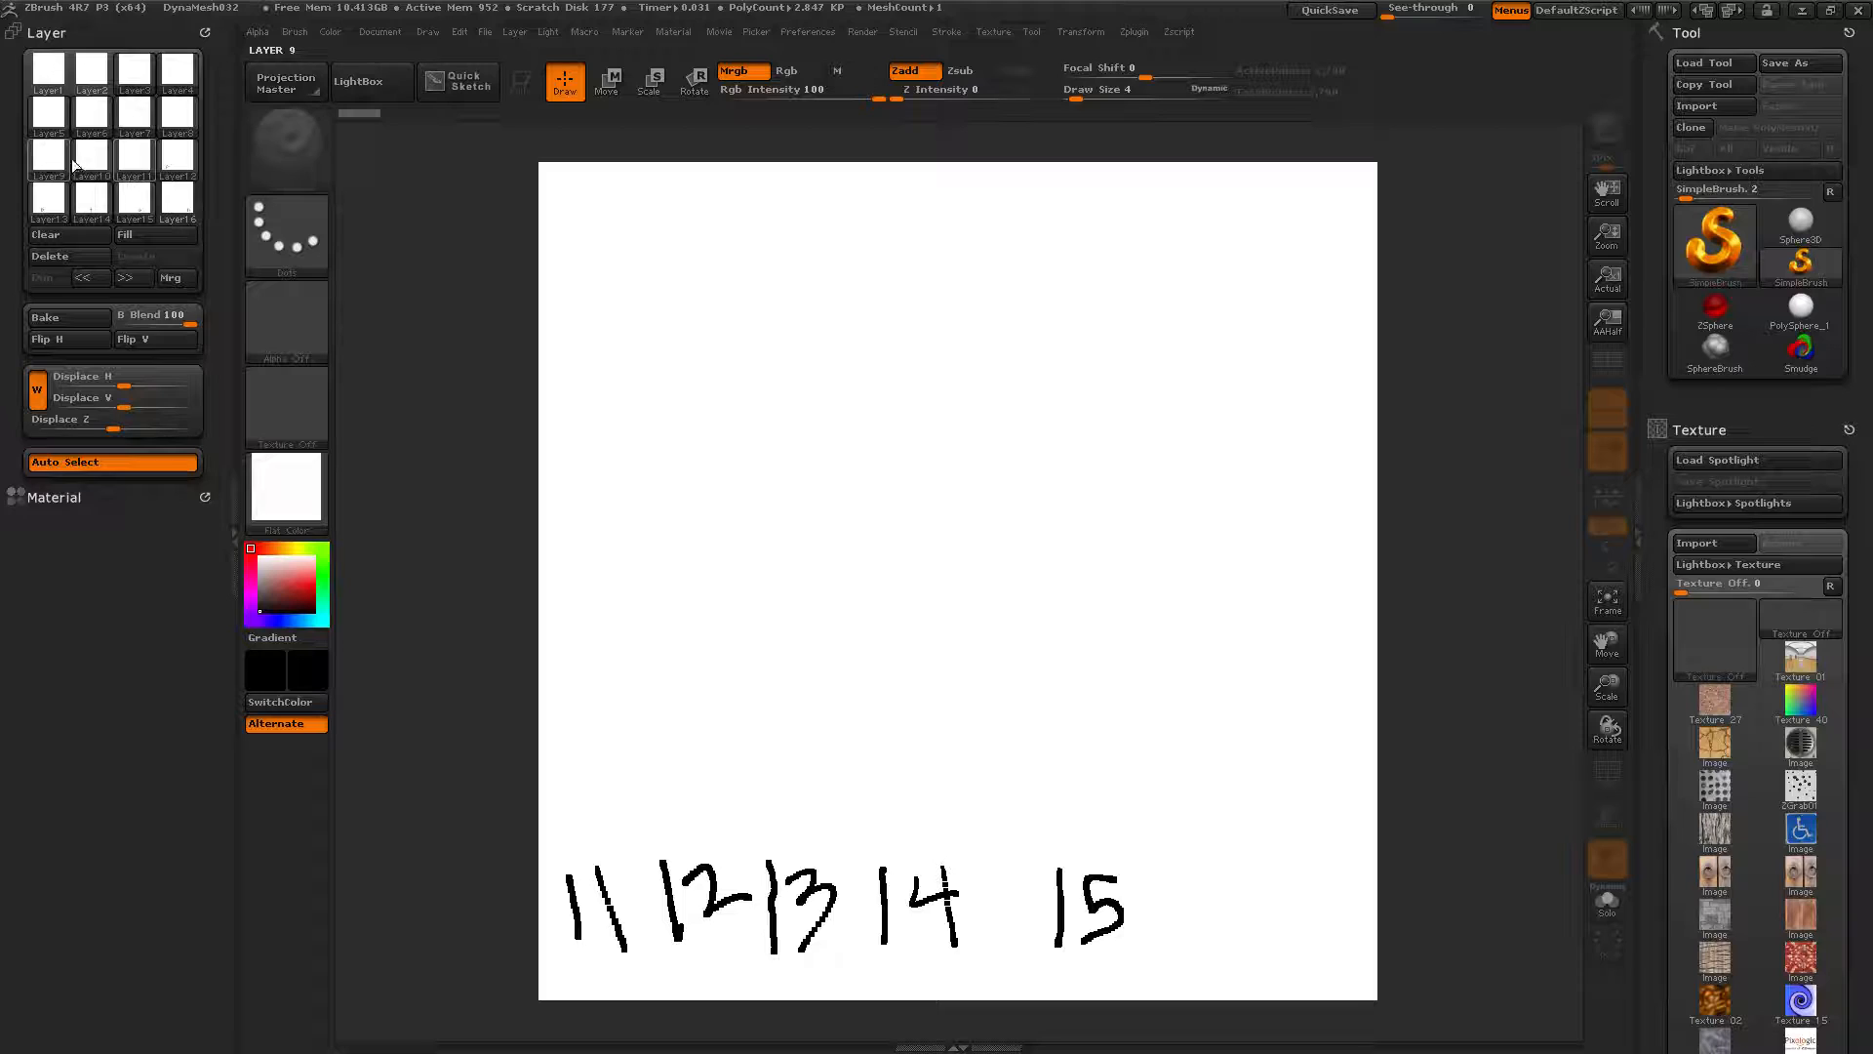
Number Layers 10 down to 3, writing each layer's own number in black, right to left in a row above the 11–15 row
{"action": "left_click", "coordinate": [96, 164]}
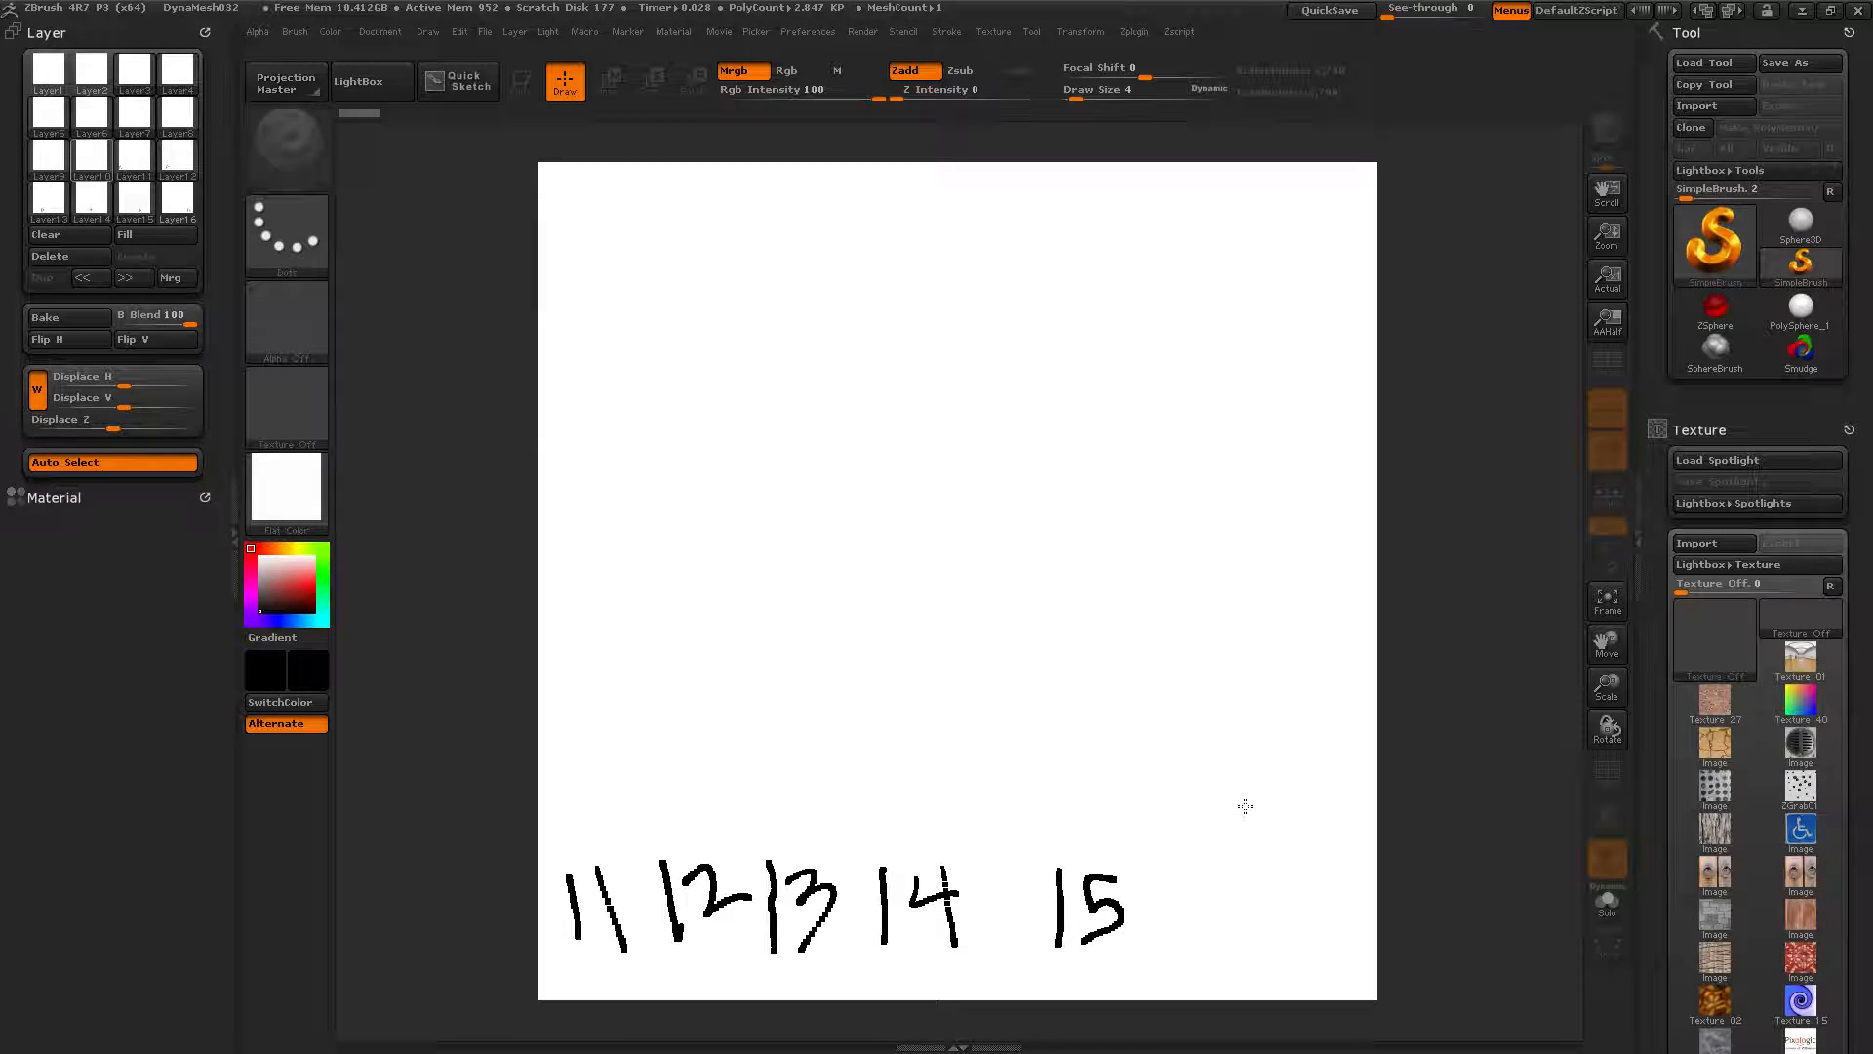
{"action": "left_click_drag", "start_coordinate": [1298, 788], "coordinate": [1311, 807]}
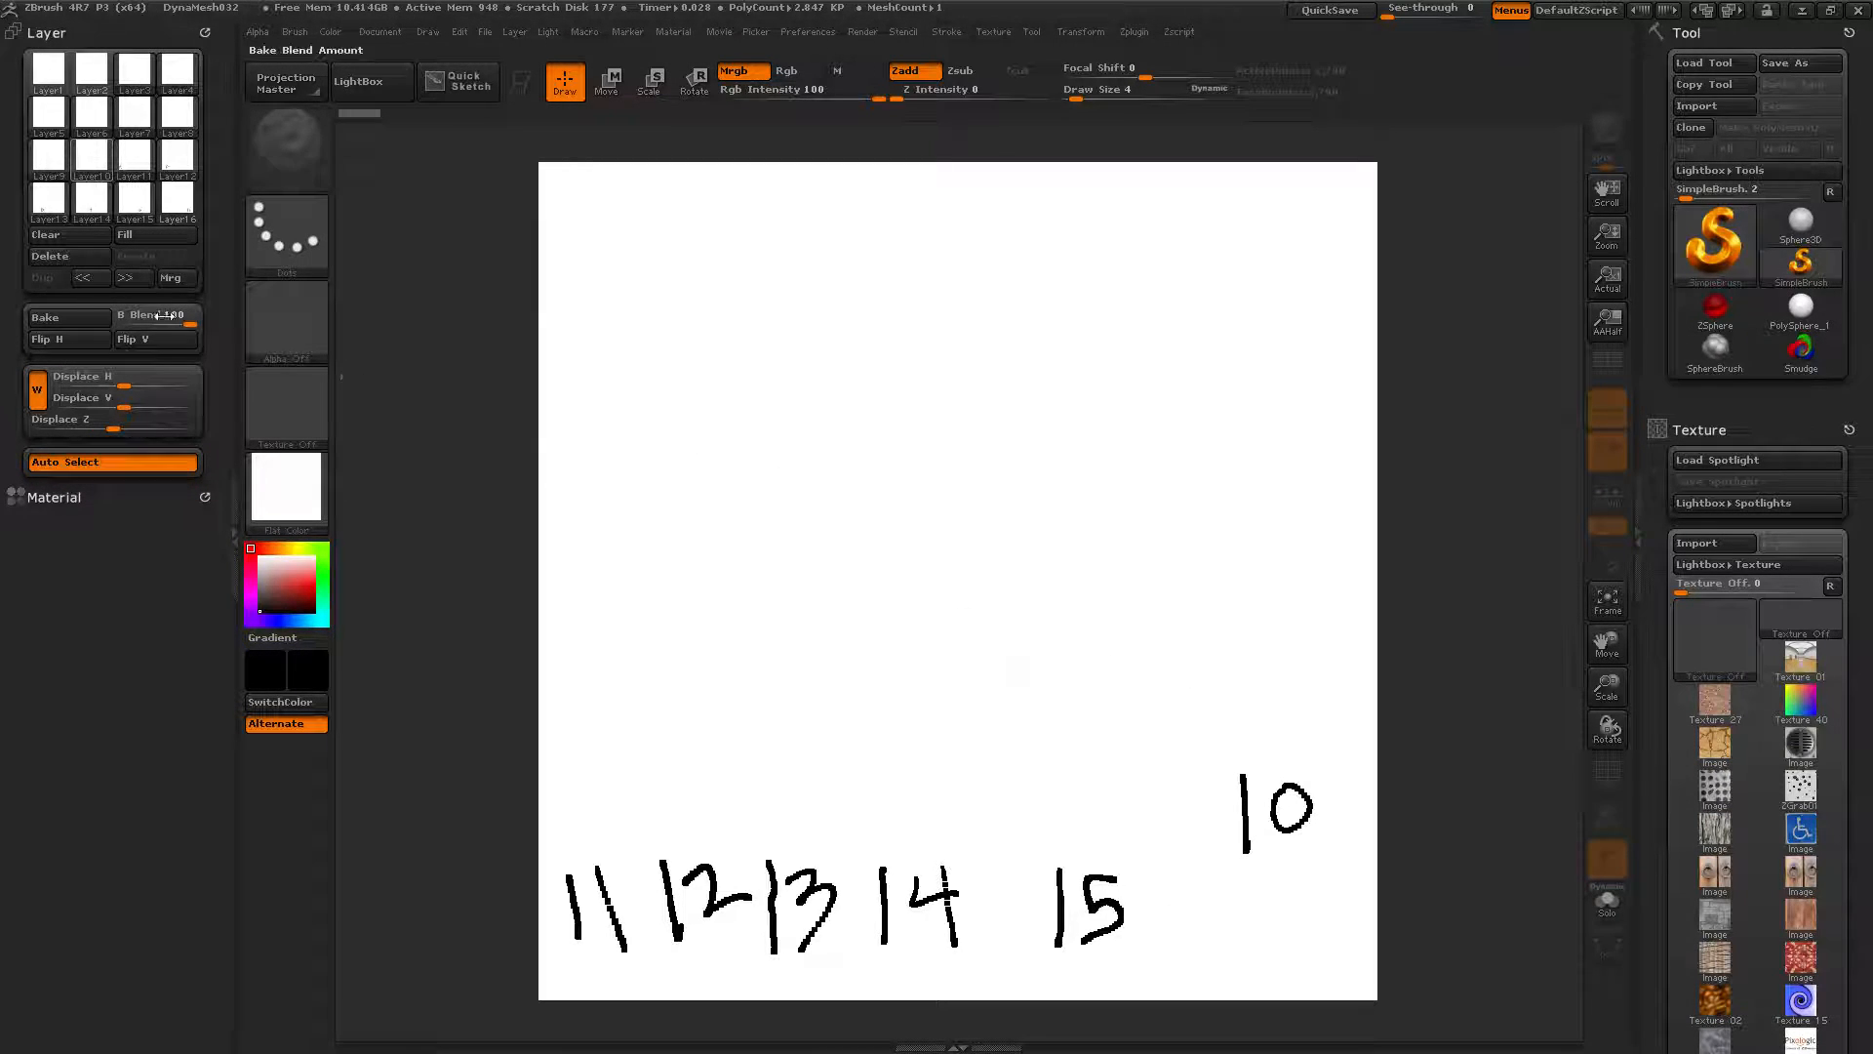
{"action": "left_click", "coordinate": [49, 159]}
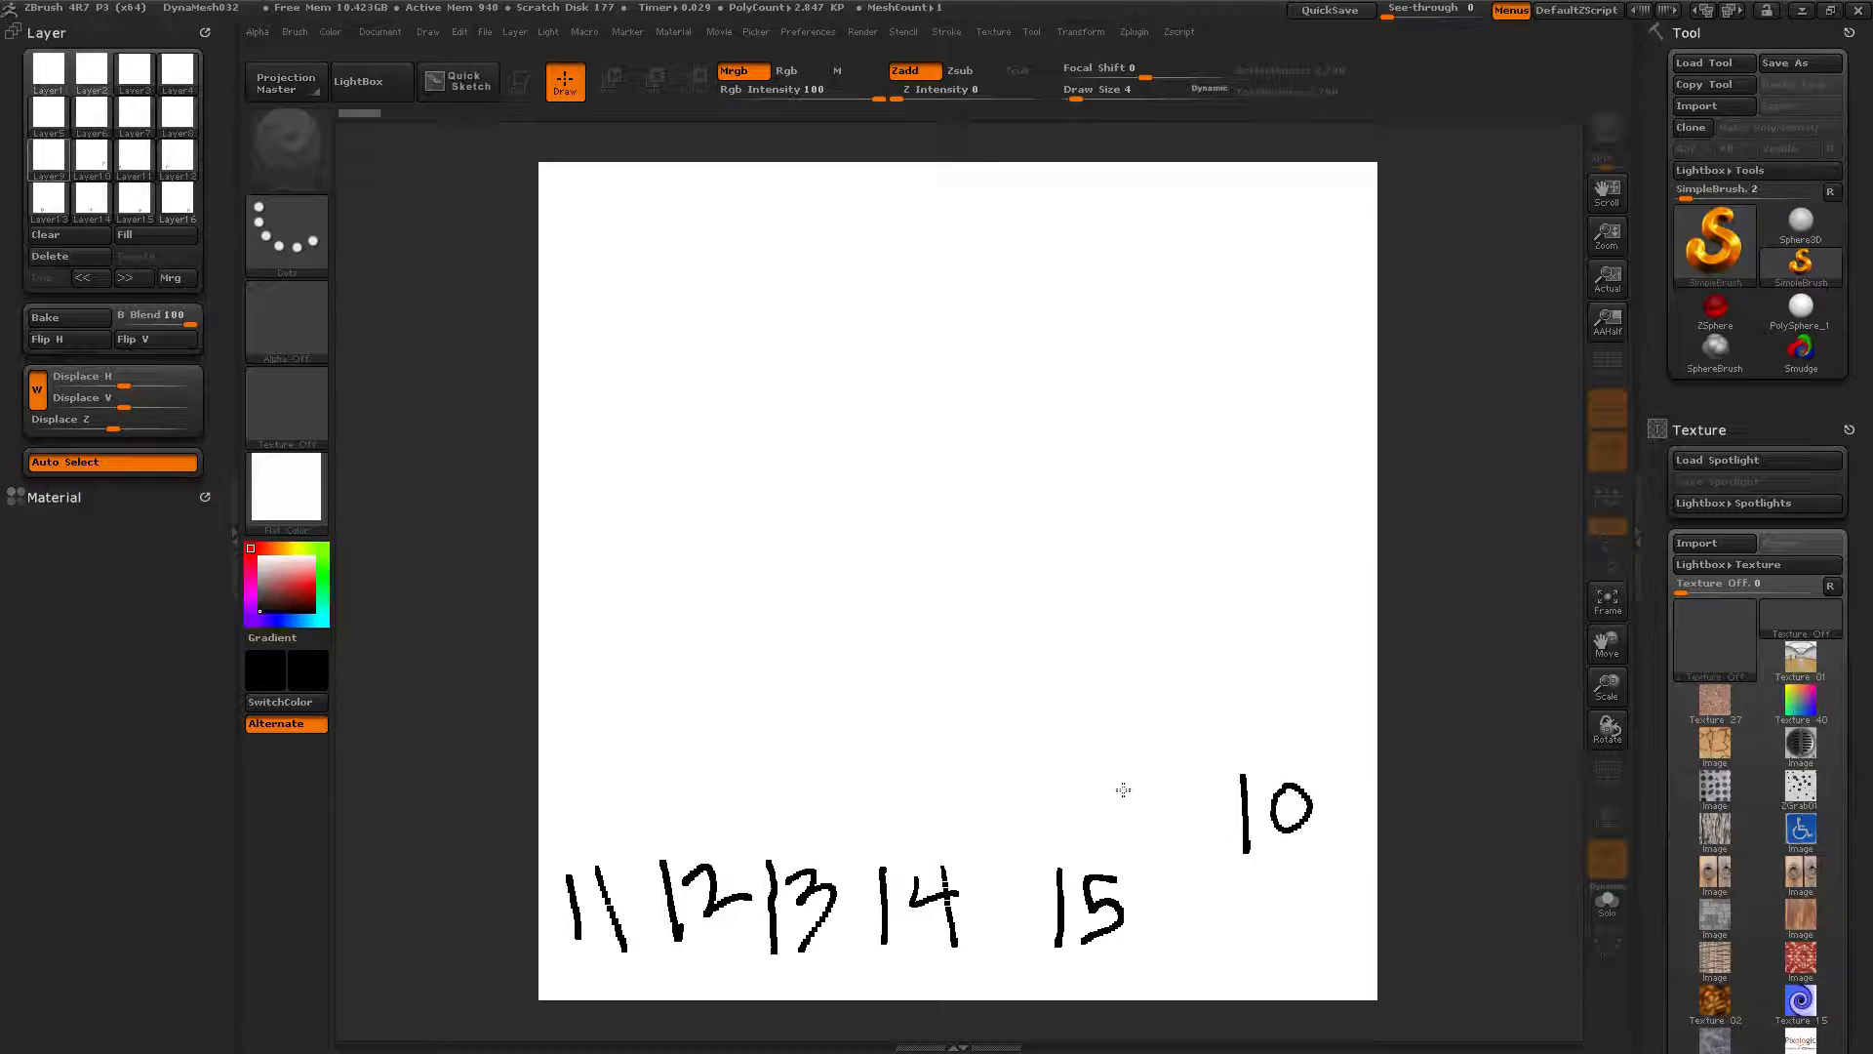
{"action": "left_click_drag", "start_coordinate": [1157, 780], "coordinate": [1146, 801]}
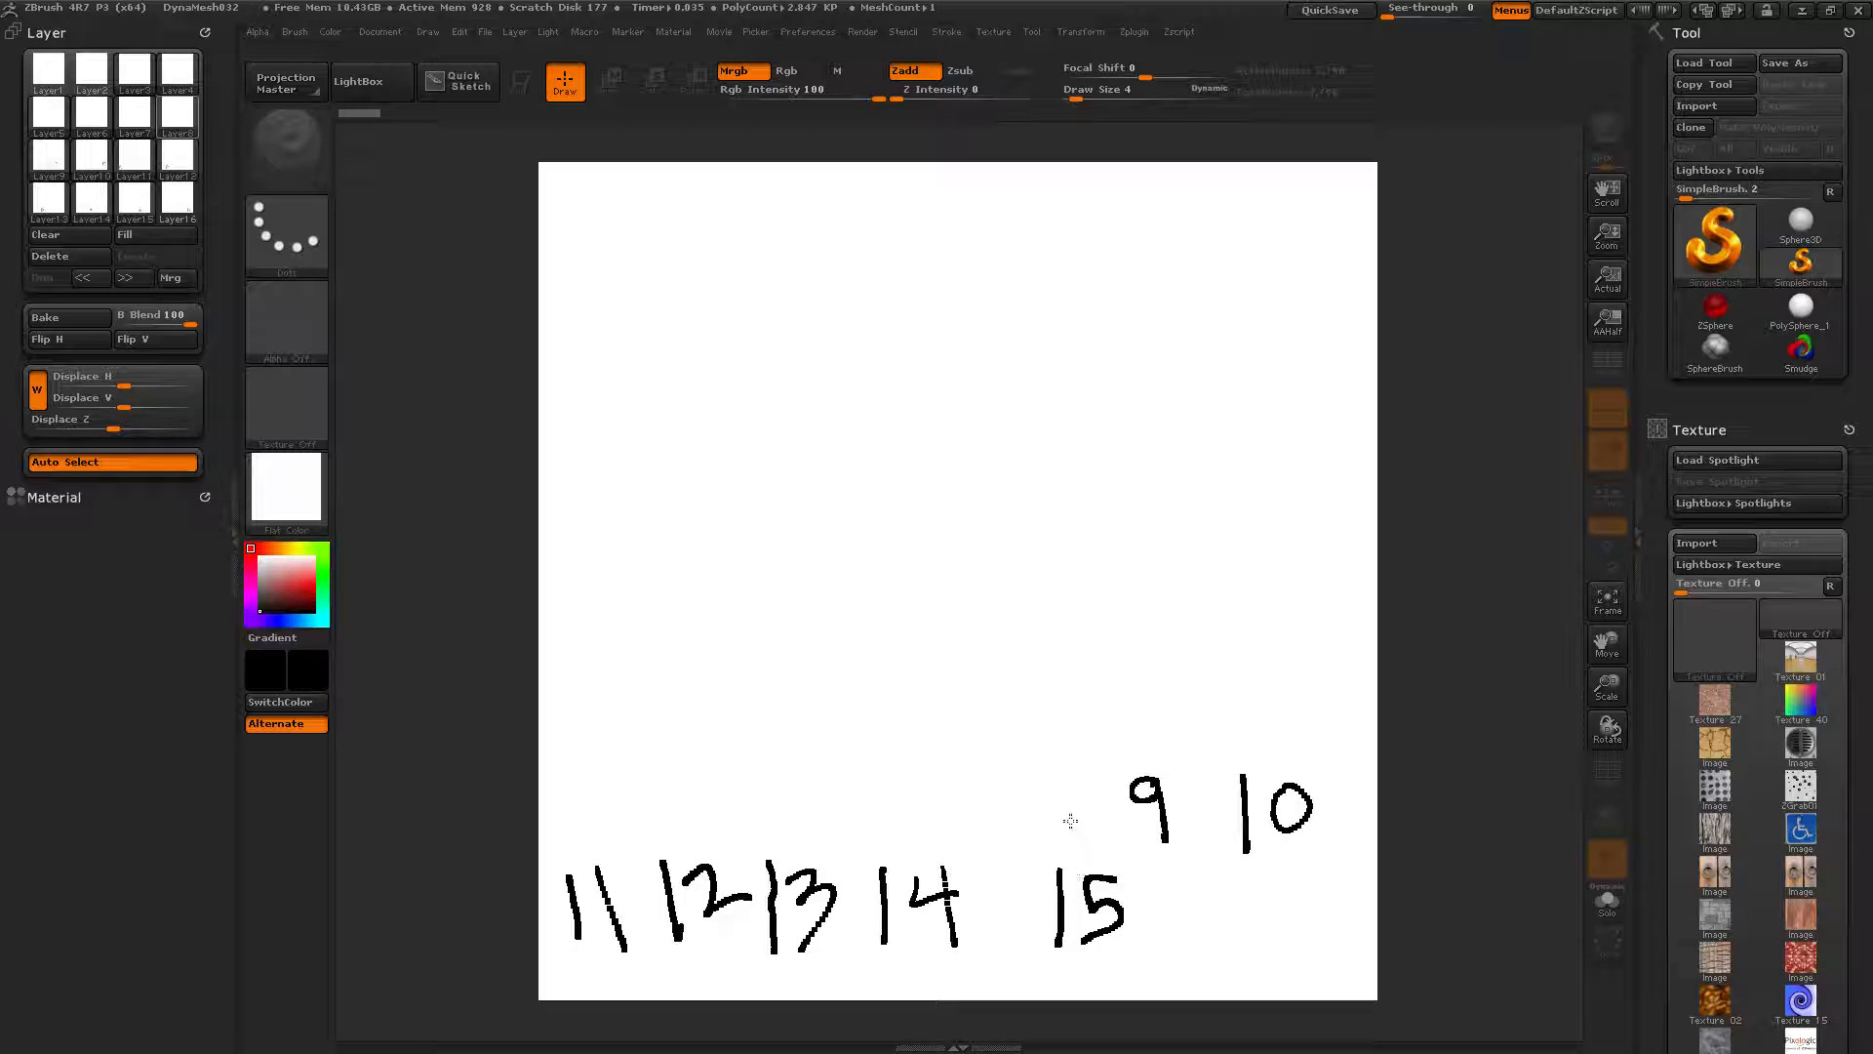
{"action": "mouse_move", "coordinate": [1072, 781]}
{"action": "left_mouse_down"}
{"action": "mouse_move", "coordinate": [1040, 812]}
{"action": "mouse_move", "coordinate": [1069, 775]}
{"action": "left_mouse_up"}
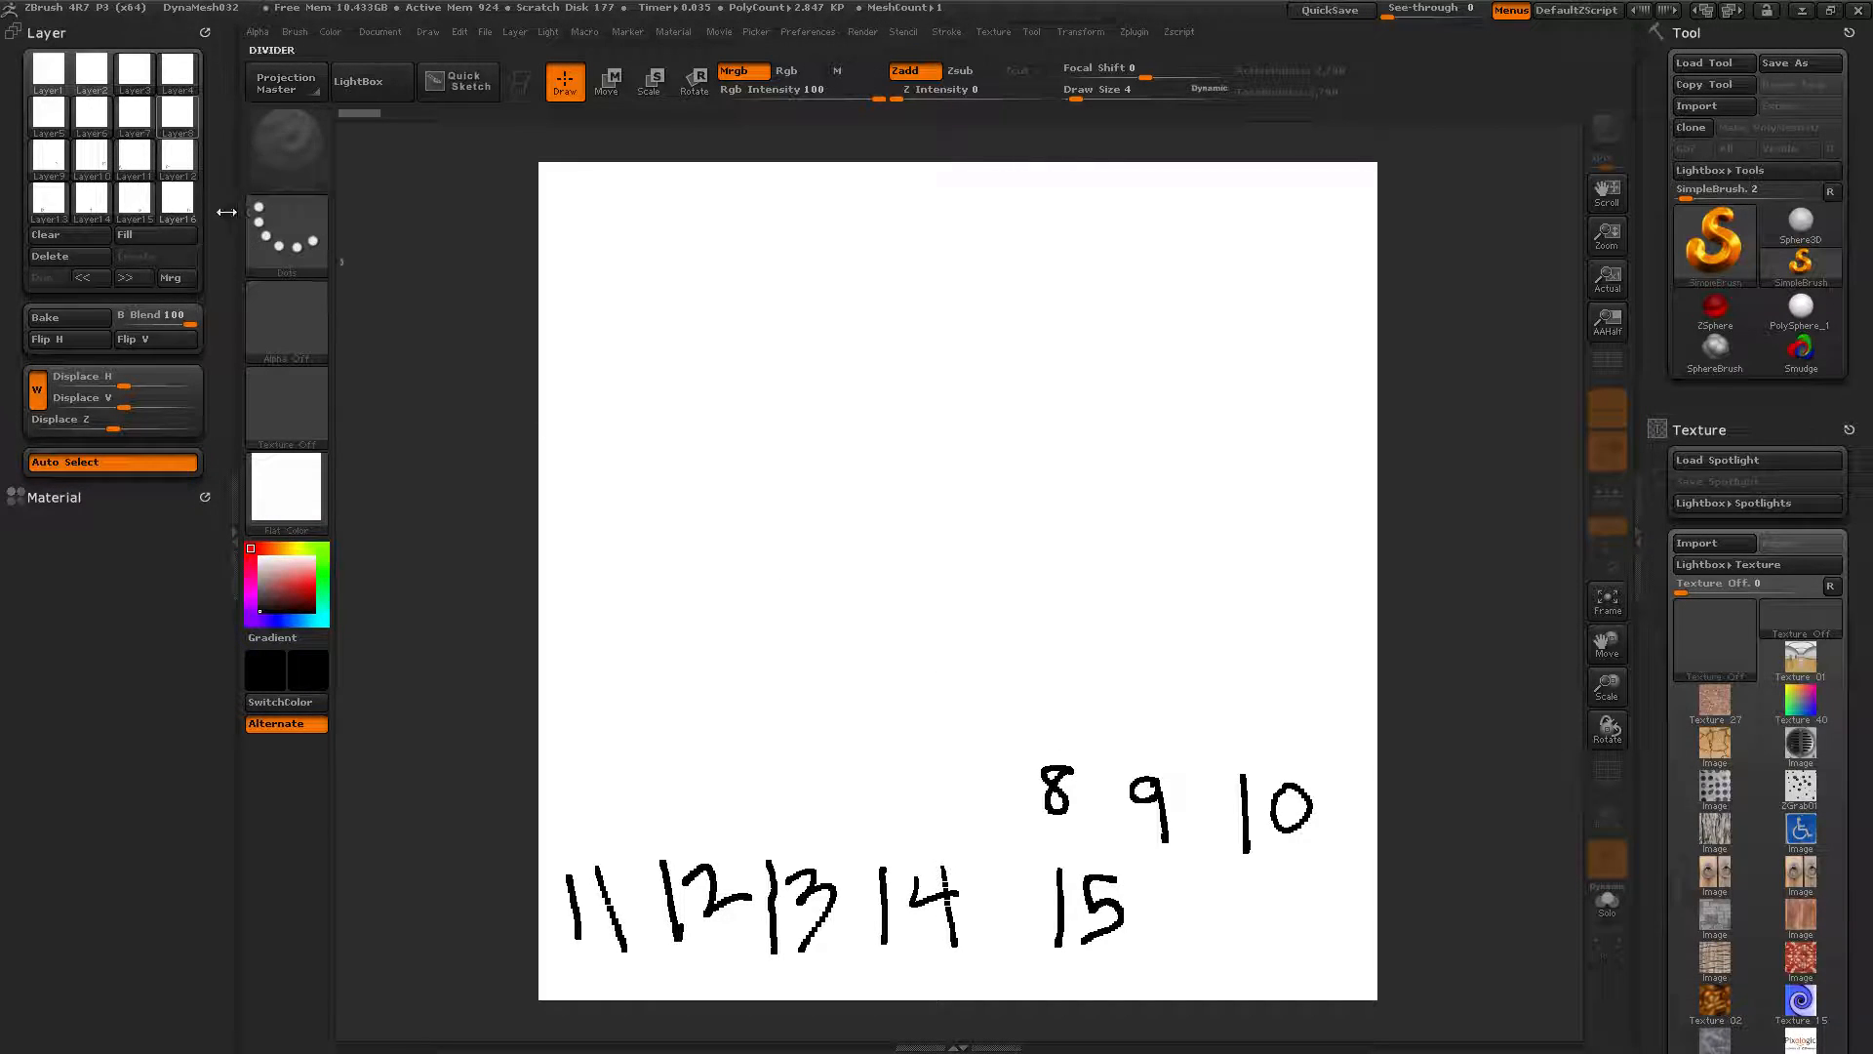
{"action": "mouse_move", "coordinate": [948, 767]}
{"action": "left_mouse_down"}
{"action": "mouse_move", "coordinate": [1004, 768]}
{"action": "mouse_move", "coordinate": [970, 835]}
{"action": "left_mouse_up"}
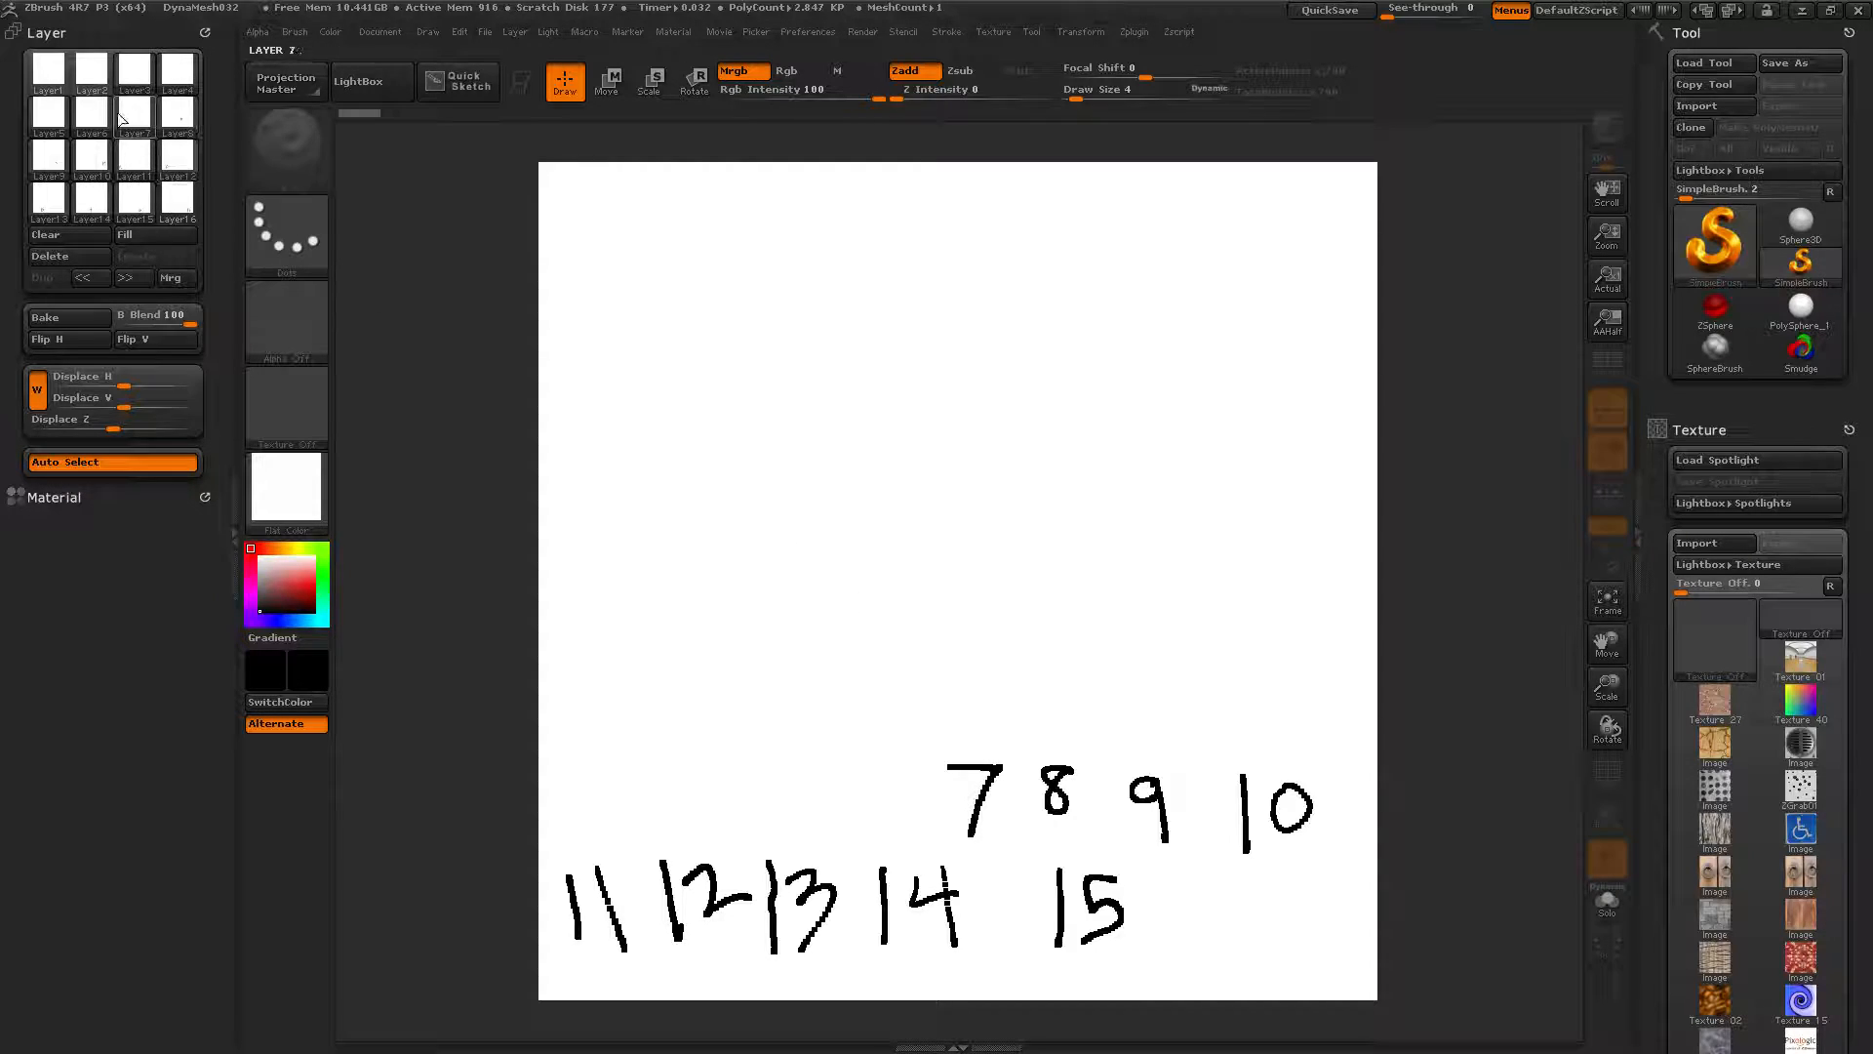
{"action": "mouse_move", "coordinate": [895, 764]}
{"action": "left_mouse_down"}
{"action": "mouse_move", "coordinate": [881, 829]}
{"action": "mouse_move", "coordinate": [883, 804]}
{"action": "left_mouse_up"}
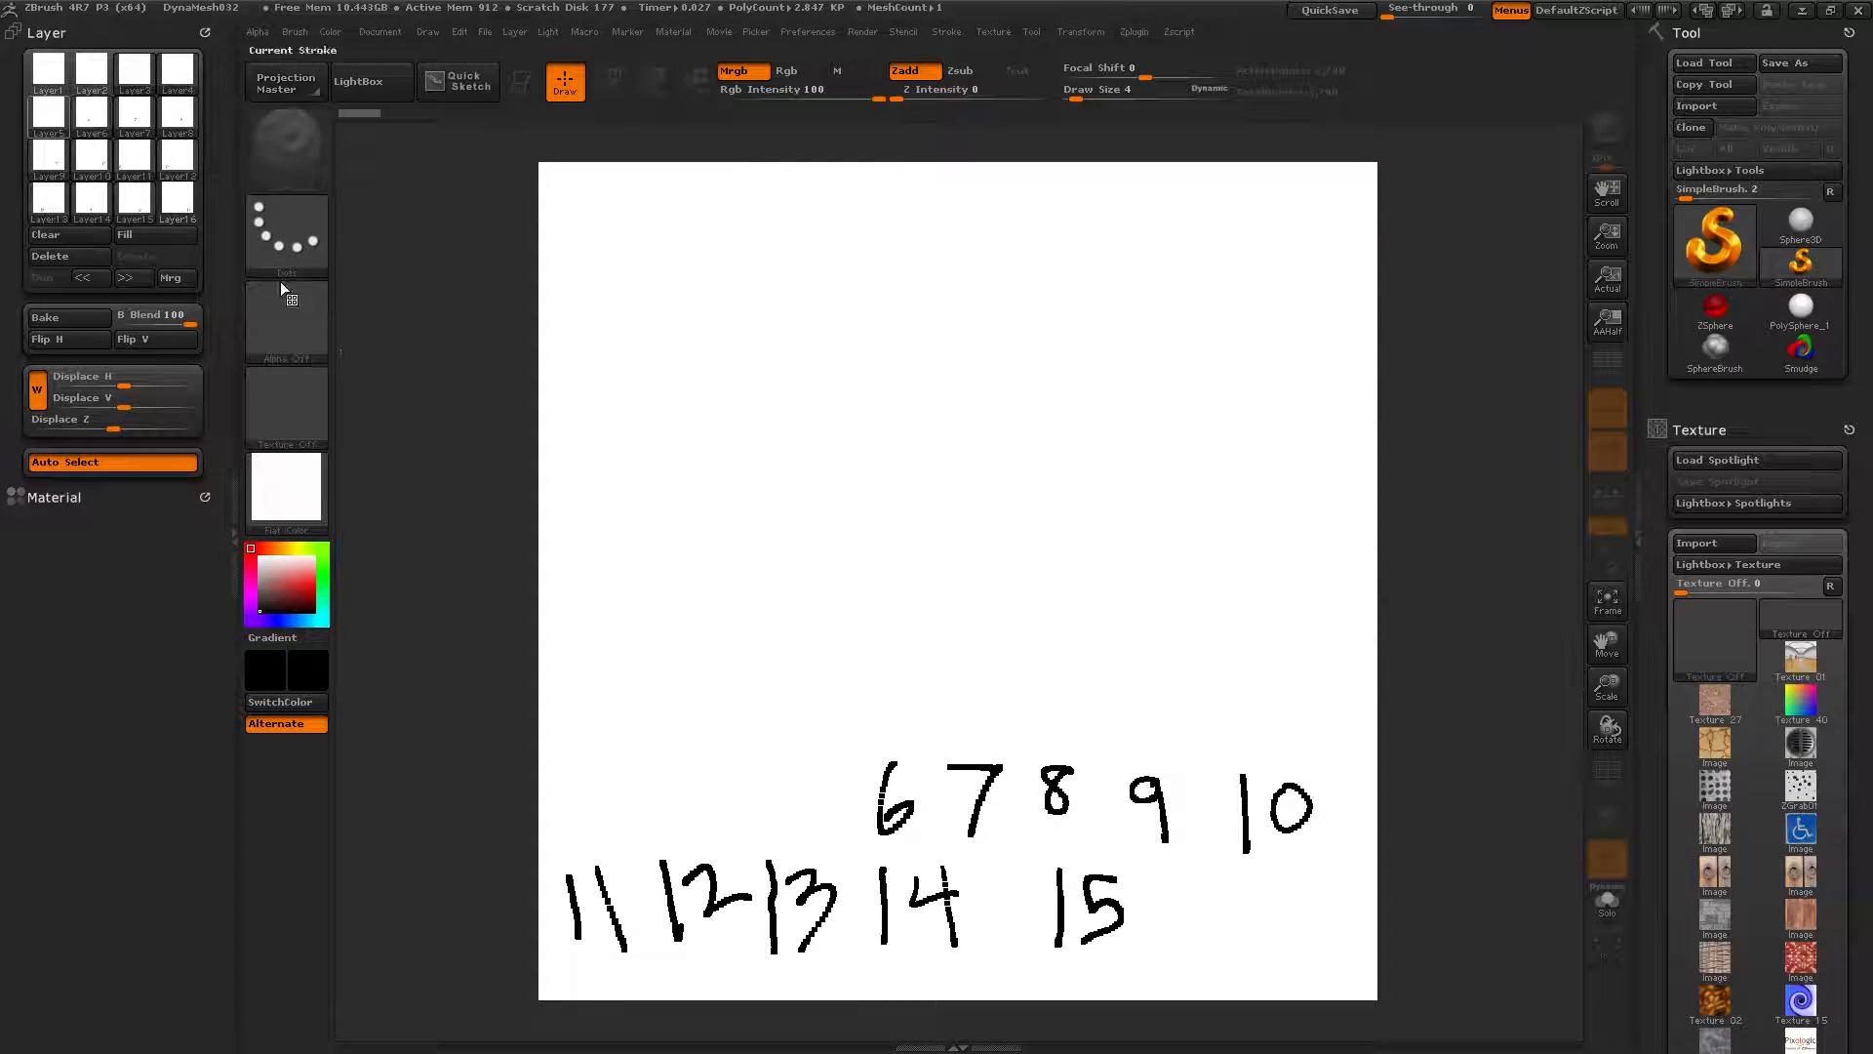
{"action": "left_click_drag", "start_coordinate": [821, 764], "coordinate": [792, 829]}
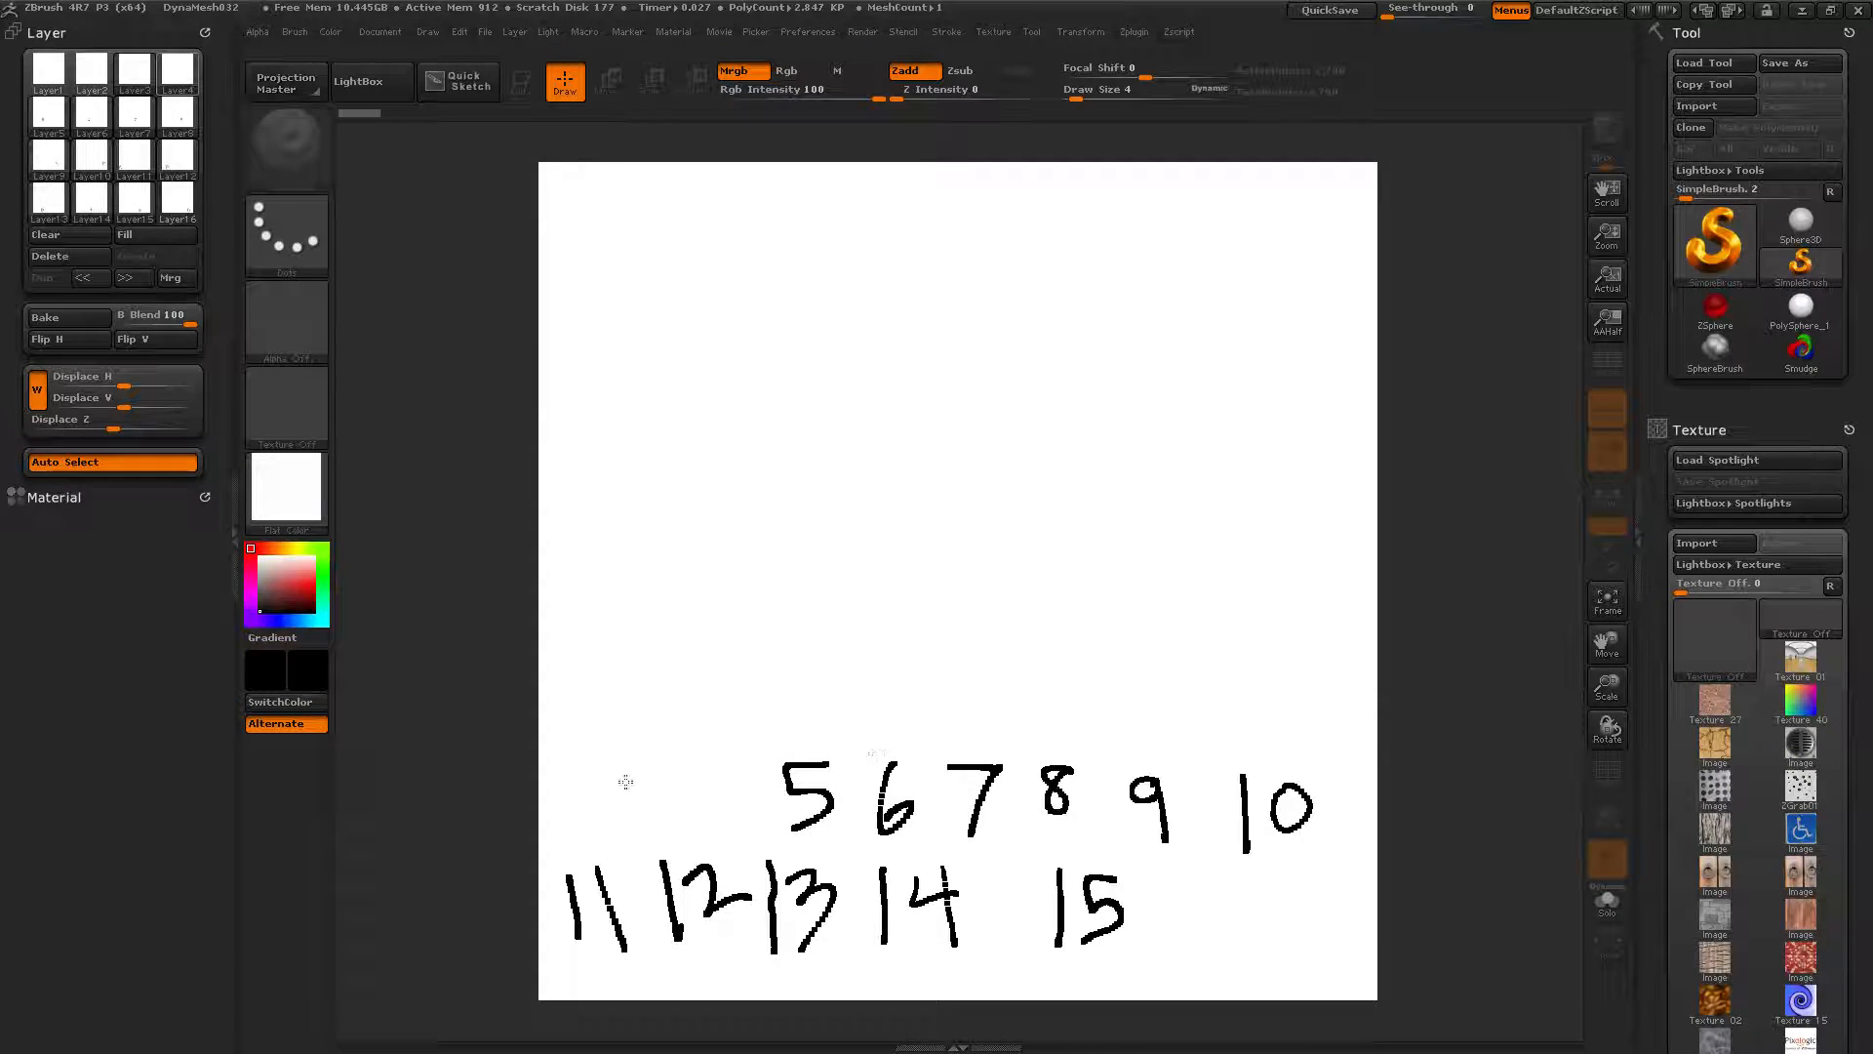
{"action": "left_click_drag", "start_coordinate": [690, 757], "coordinate": [739, 782]}
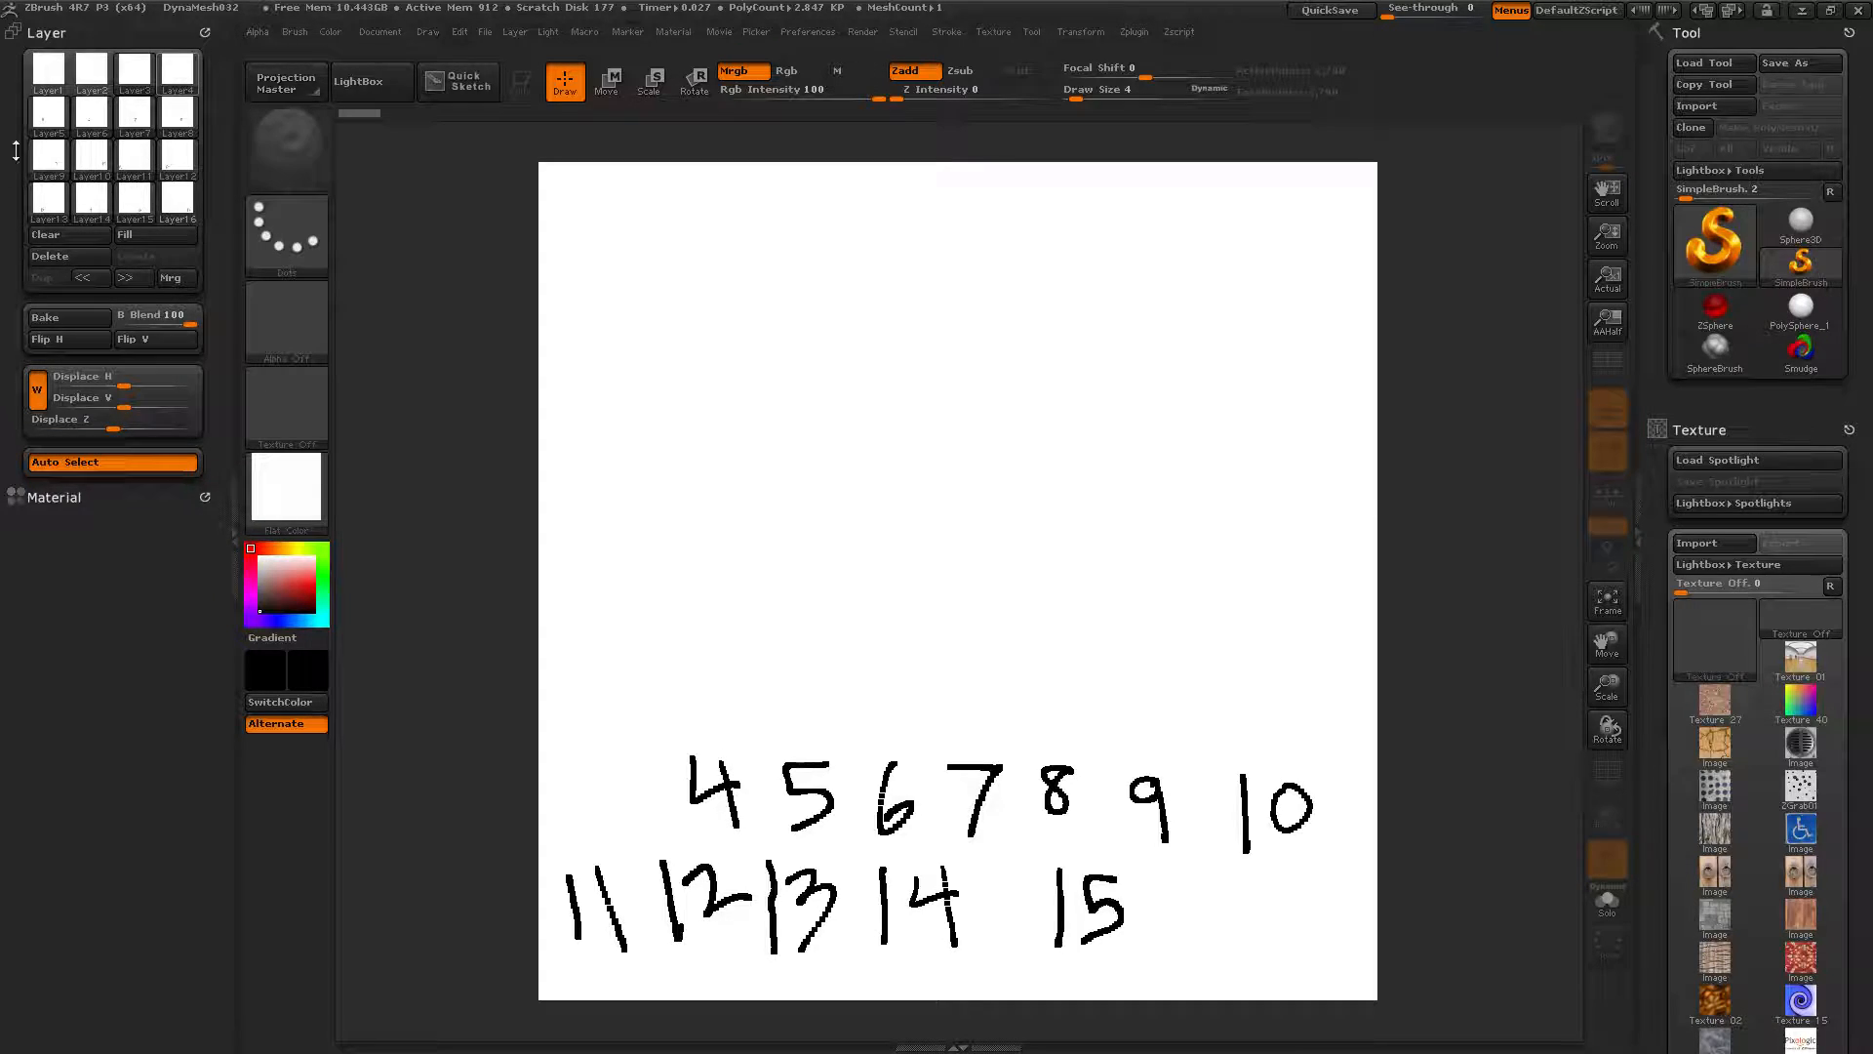
{"action": "mouse_move", "coordinate": [595, 769]}
{"action": "left_mouse_down"}
{"action": "mouse_move", "coordinate": [644, 788]}
{"action": "mouse_move", "coordinate": [624, 832]}
{"action": "left_mouse_up"}
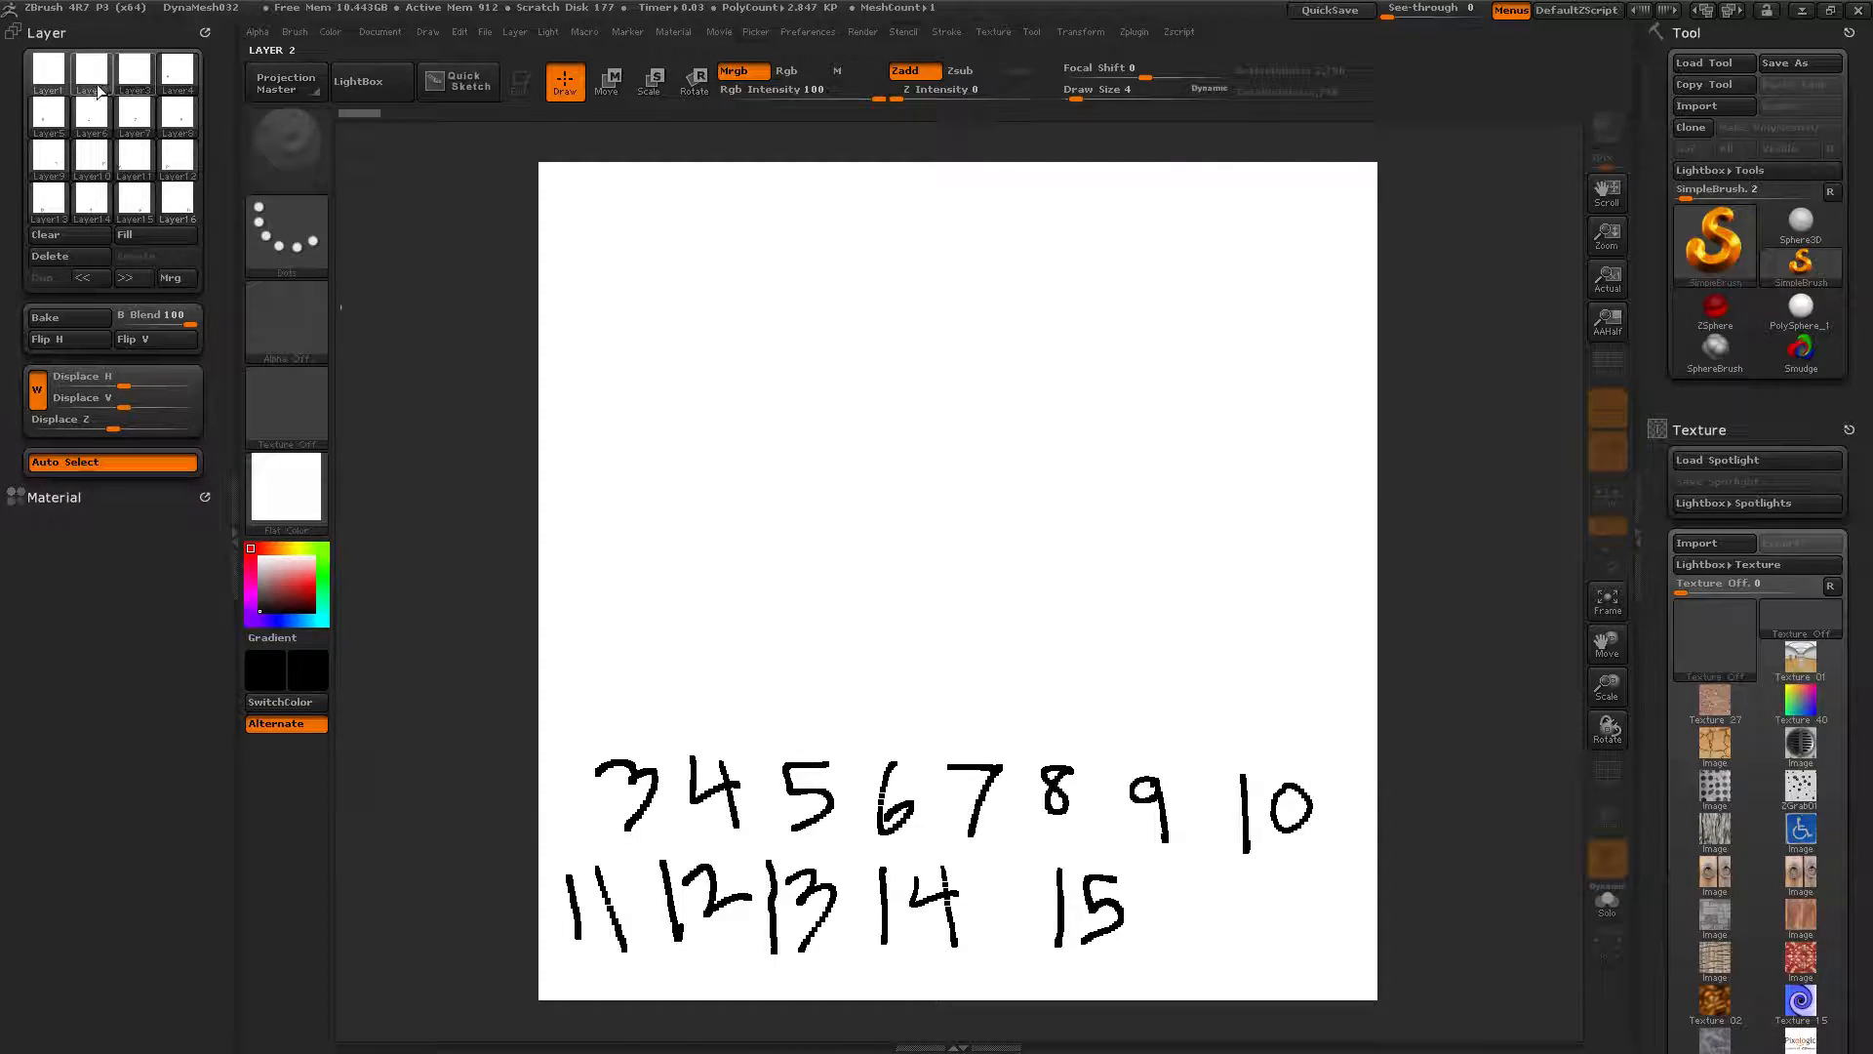
Change the drawing colour to bright green and write "2" on Layer 2, above the 9 and 10
{"action": "left_click", "coordinate": [322, 560]}
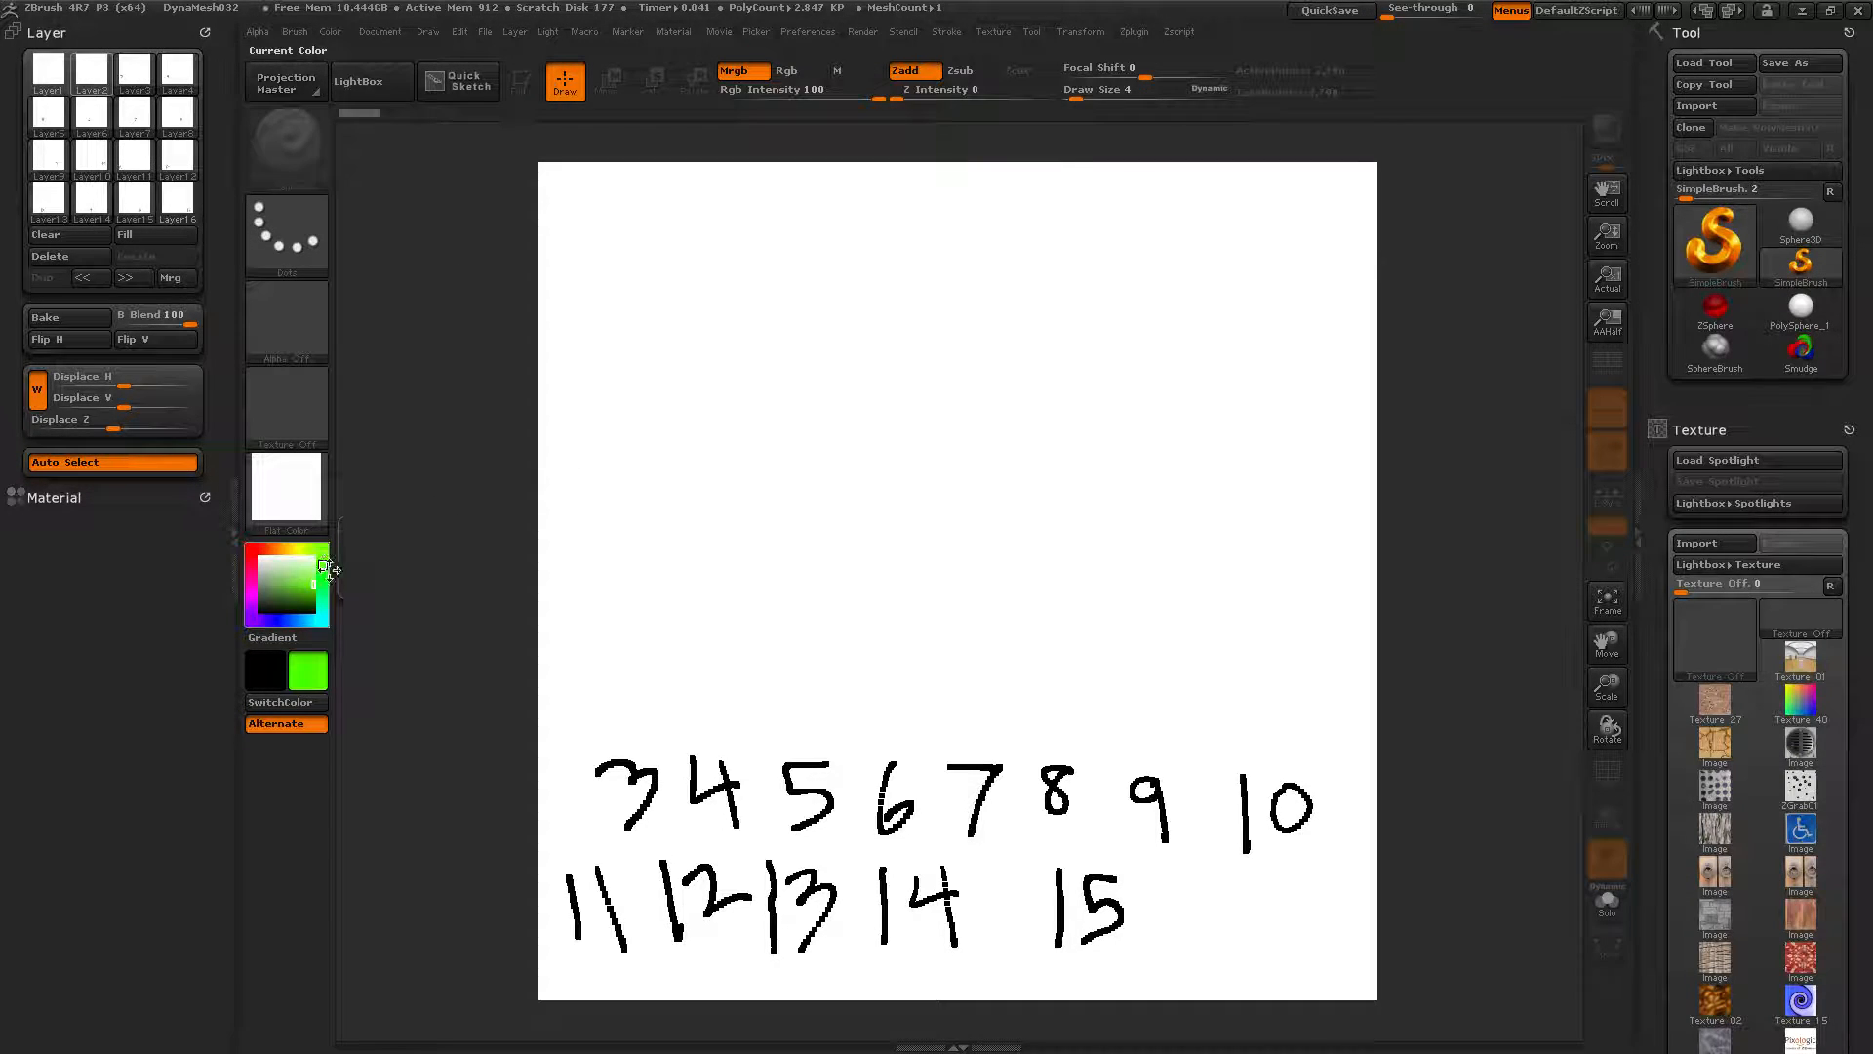
{"action": "left_click_drag", "start_coordinate": [1194, 679], "coordinate": [1286, 689]}
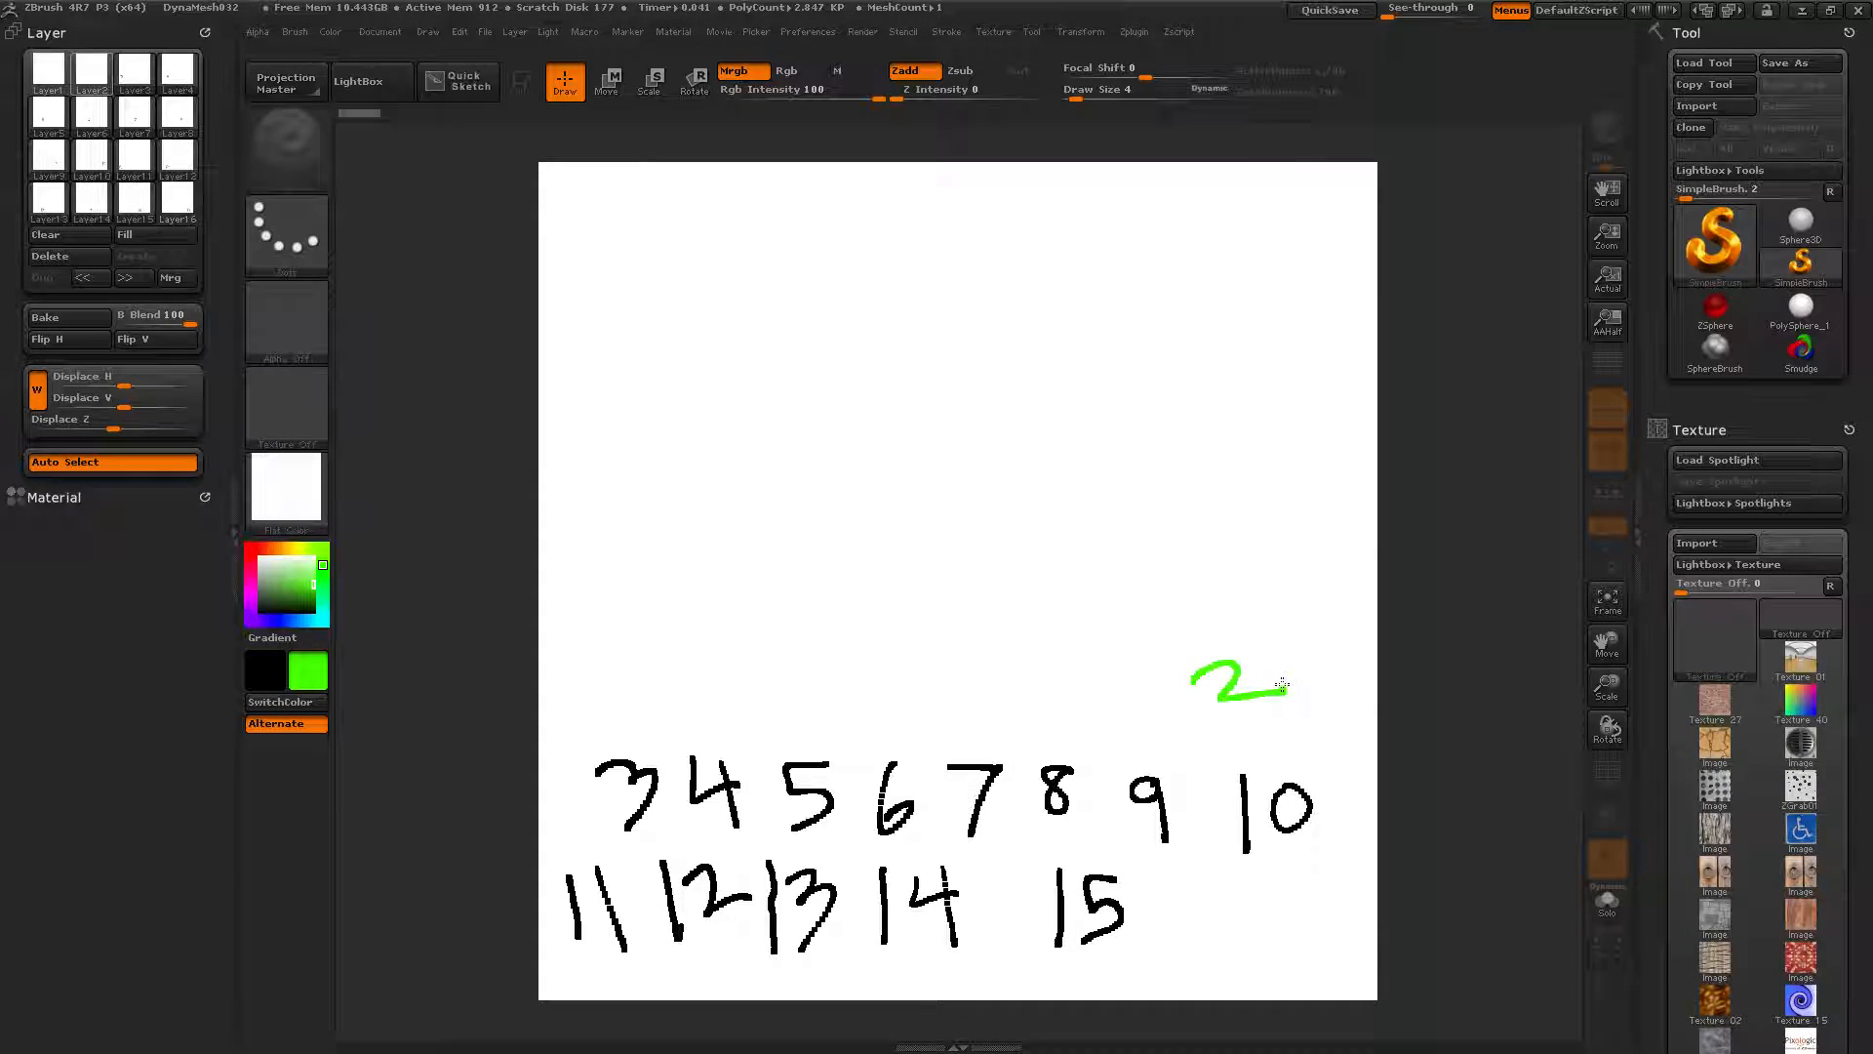
Activate Layer 1, change the drawing colour to red and write a large "1" in the upper middle of the canvas
{"action": "left_click", "coordinate": [53, 83]}
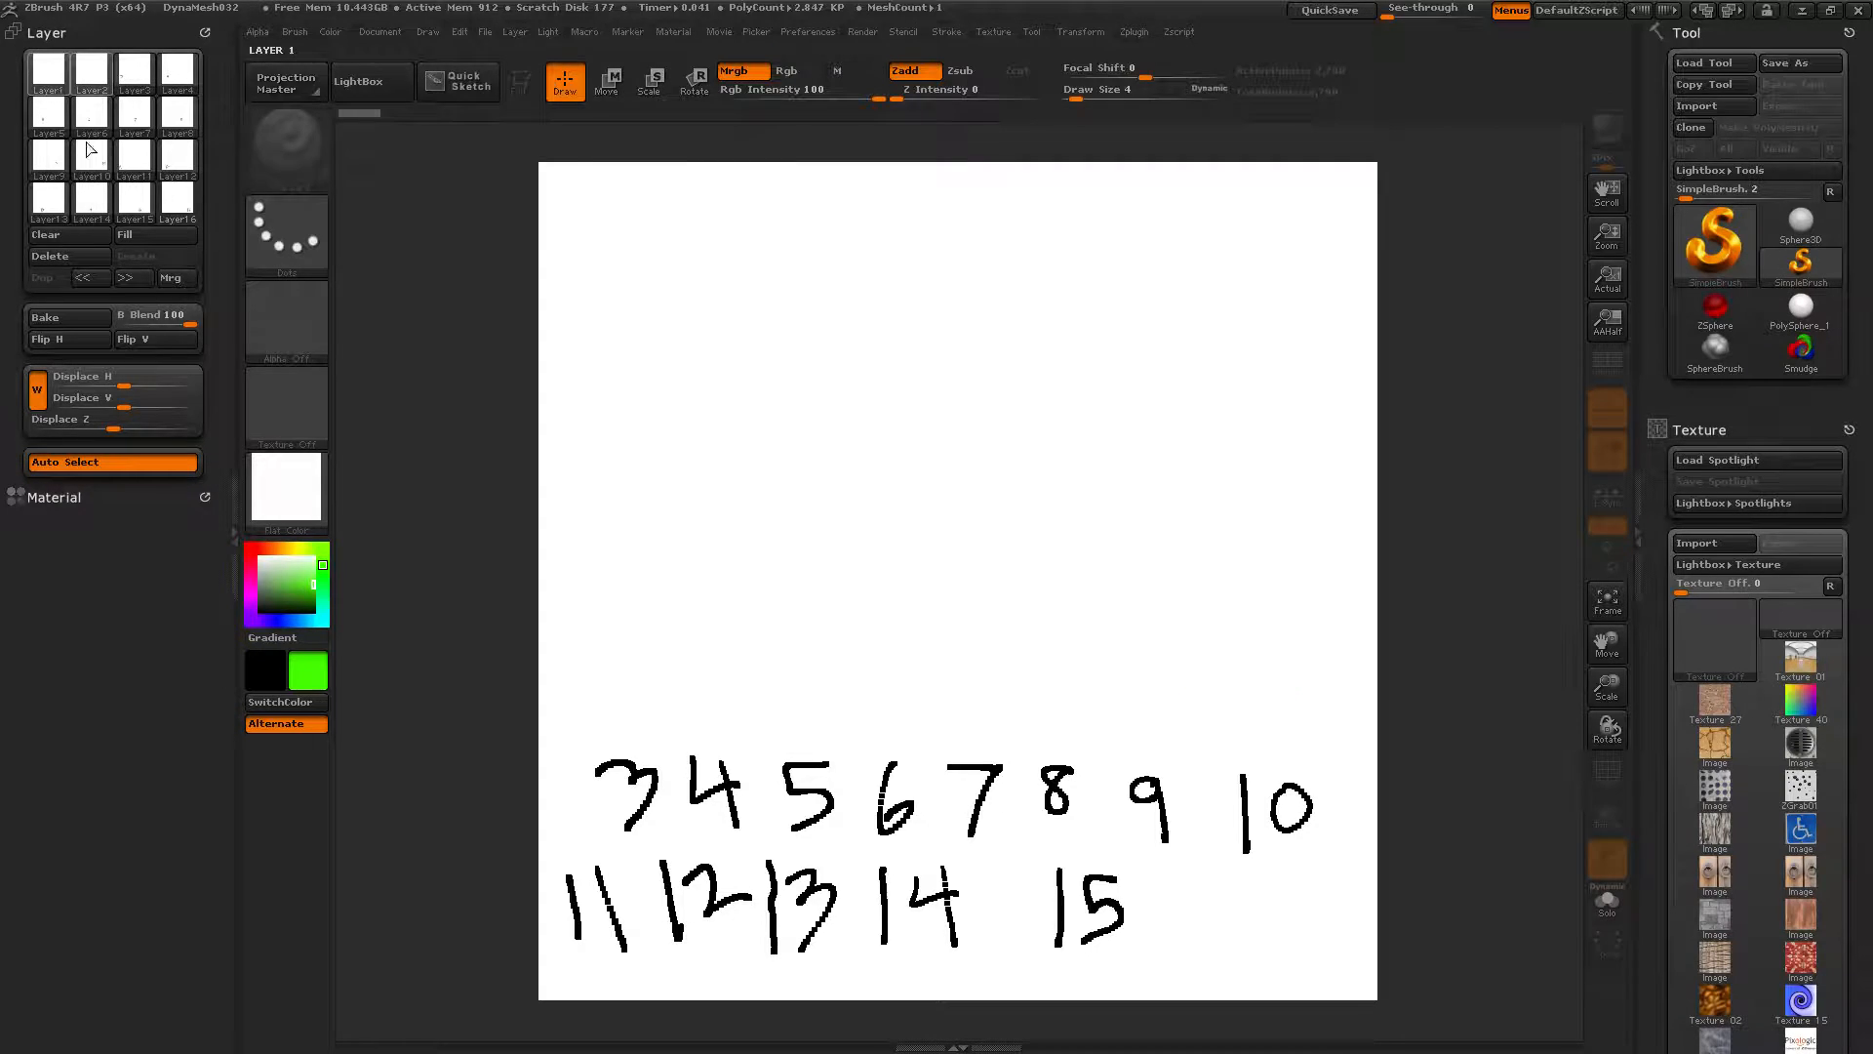
{"action": "left_click", "coordinate": [250, 548]}
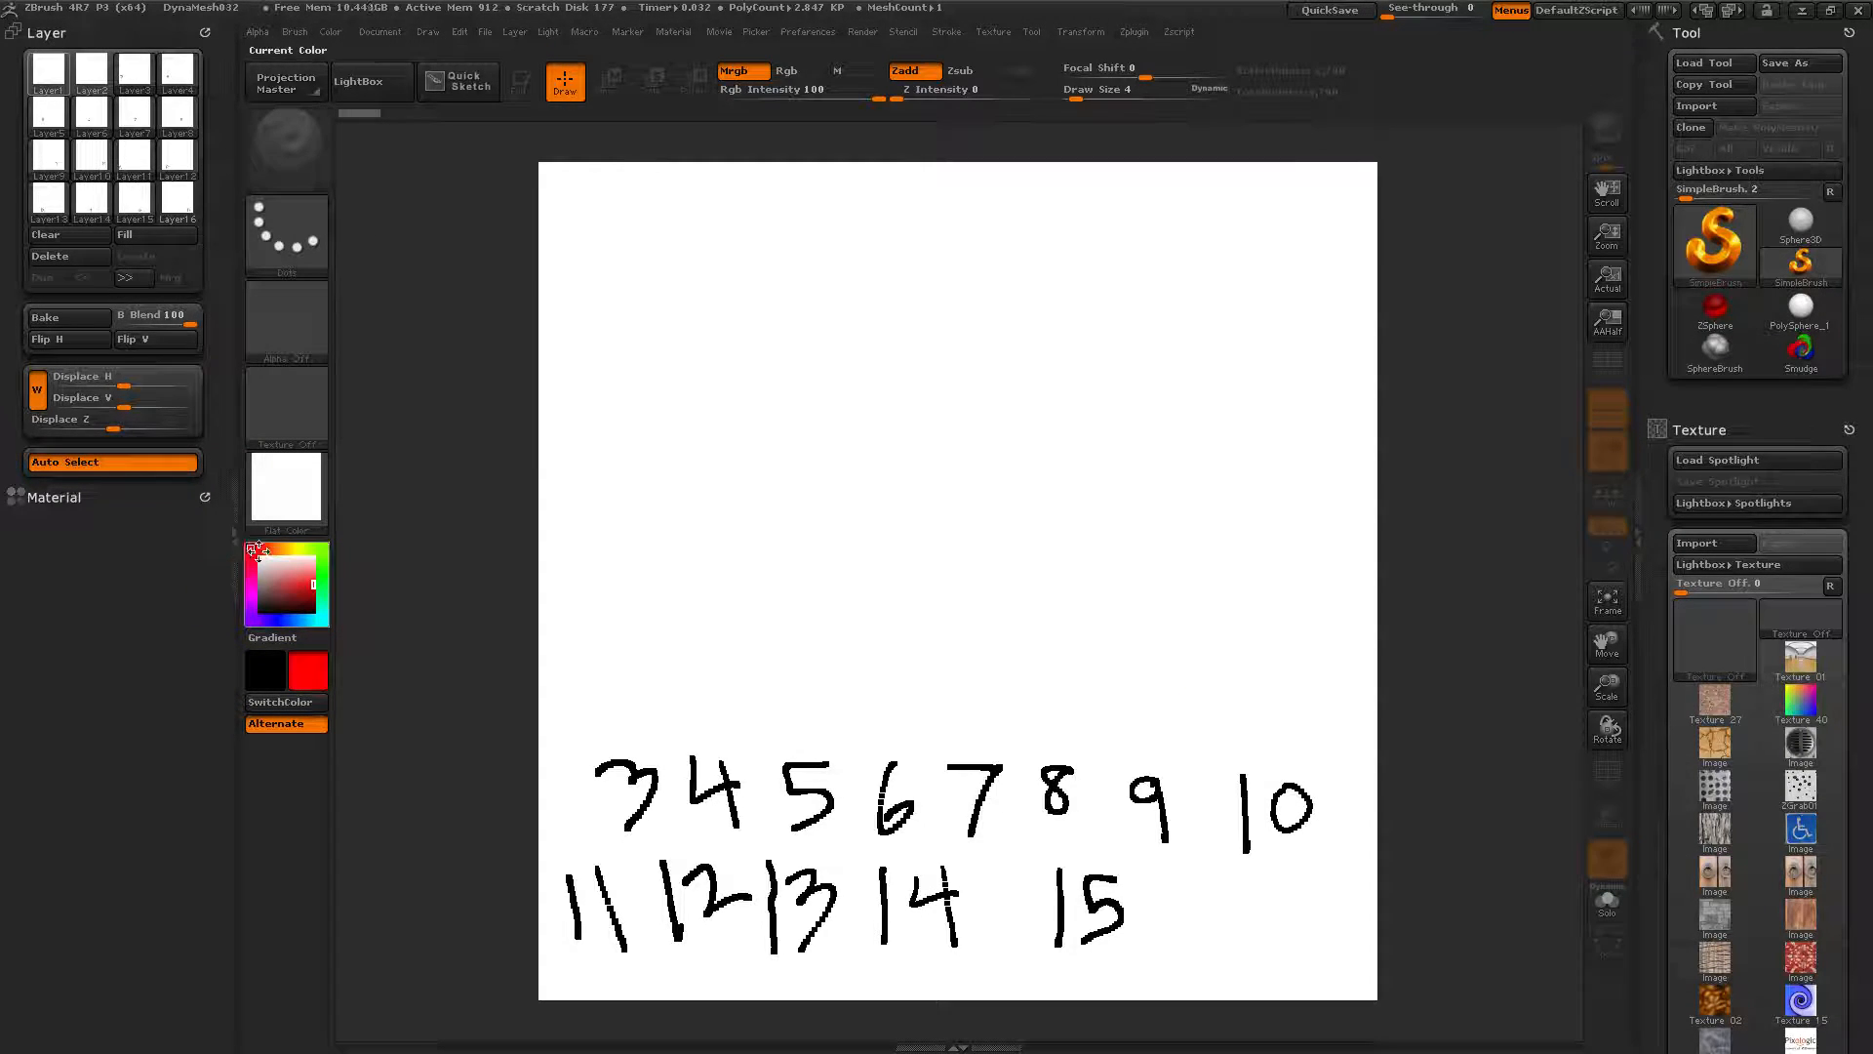
{"action": "mouse_move", "coordinate": [867, 373]}
{"action": "left_mouse_down"}
{"action": "mouse_move", "coordinate": [824, 417]}
{"action": "mouse_move", "coordinate": [897, 344]}
{"action": "mouse_move", "coordinate": [912, 485]}
{"action": "left_mouse_up"}
{"action": "mouse_move", "coordinate": [916, 403]}
{"action": "left_mouse_down"}
{"action": "mouse_move", "coordinate": [912, 526]}
{"action": "mouse_move", "coordinate": [940, 527]}
{"action": "mouse_move", "coordinate": [859, 556]}
{"action": "mouse_move", "coordinate": [978, 534]}
{"action": "left_mouse_up"}
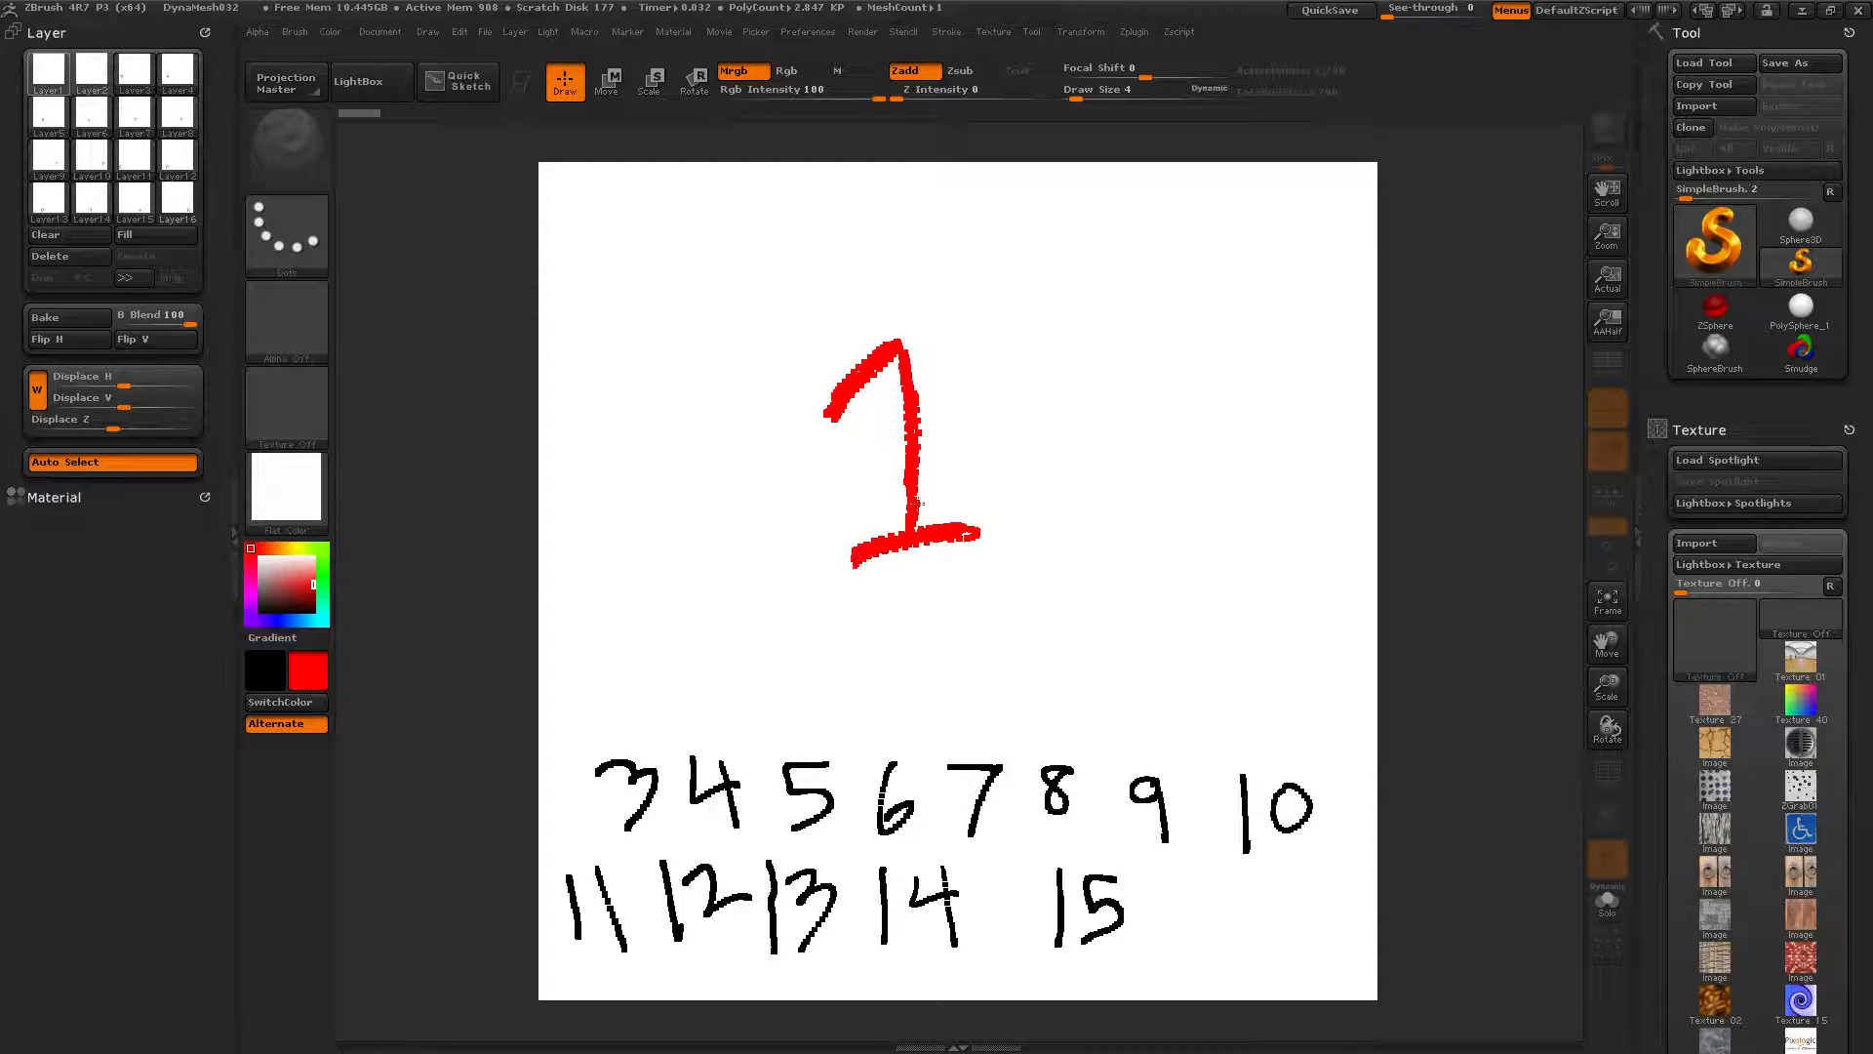
{"action": "mouse_move", "coordinate": [55, 78]}
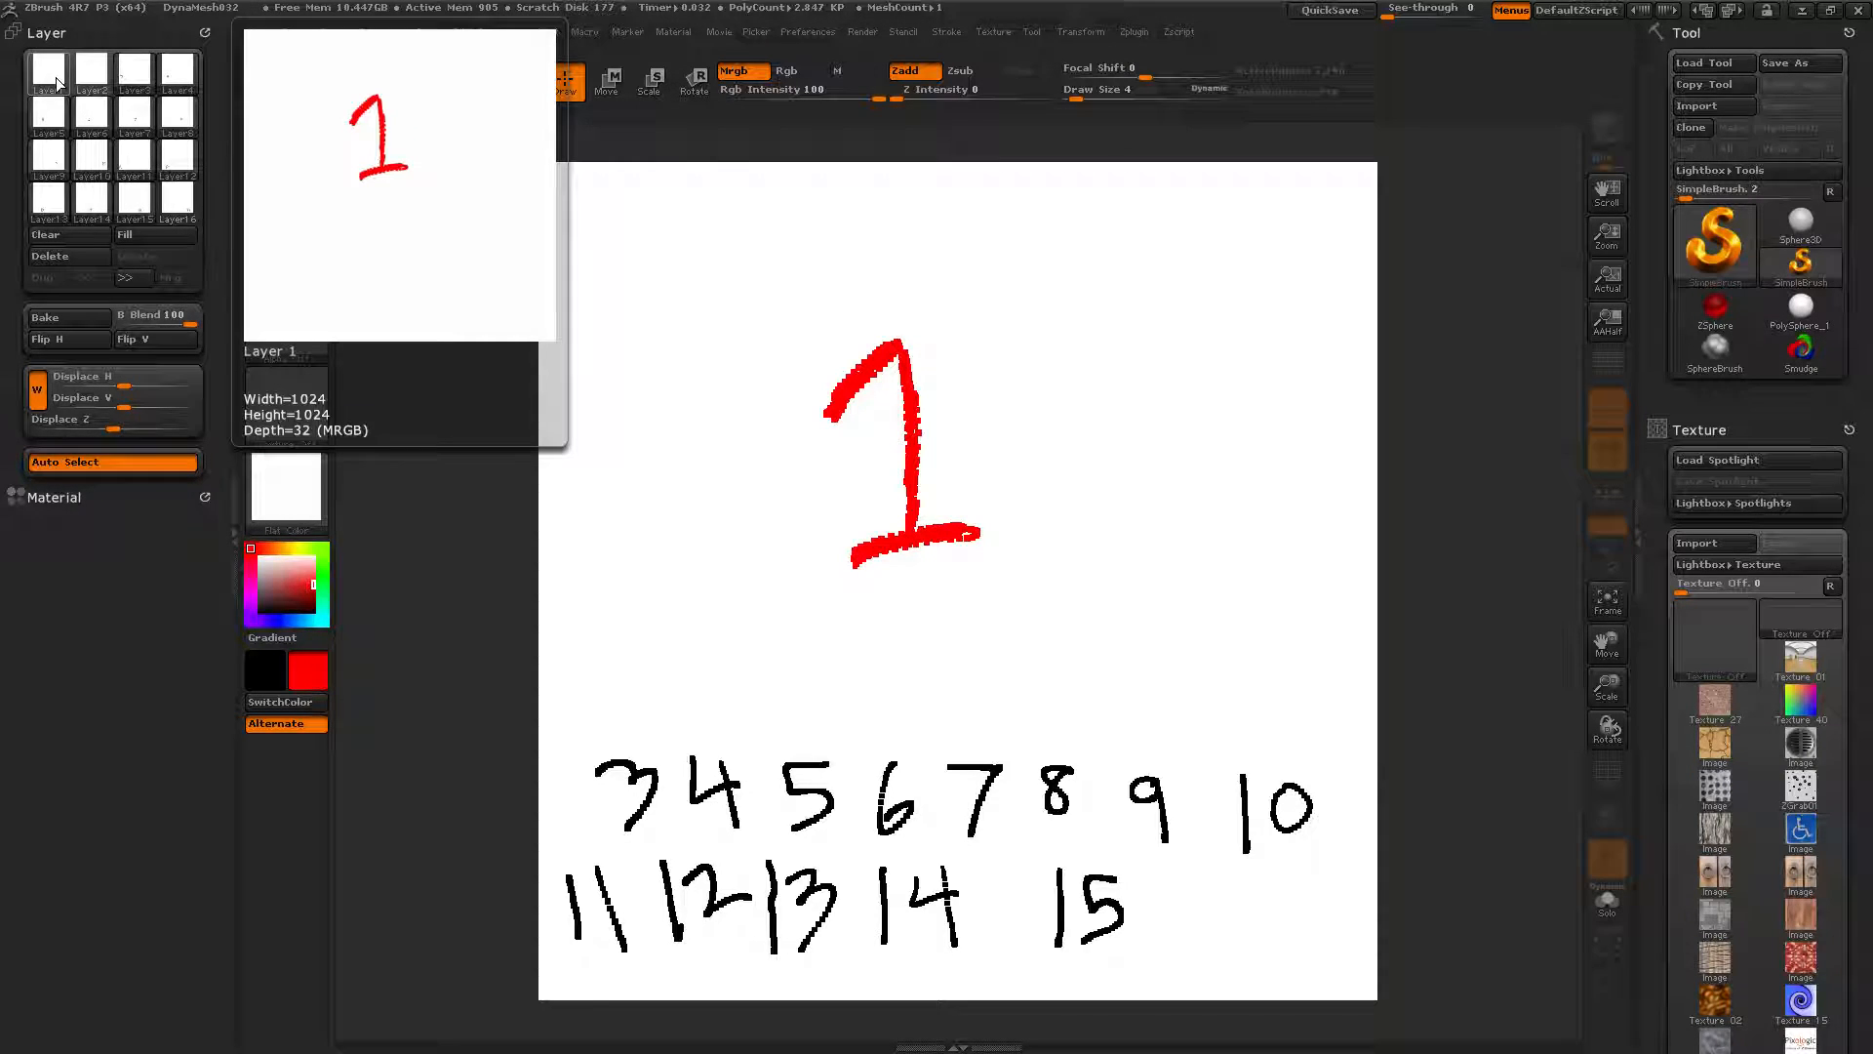
Merge layer 16 down into layer 15 with Mrgb and Zadd enabled
{"action": "left_click", "coordinate": [177, 200]}
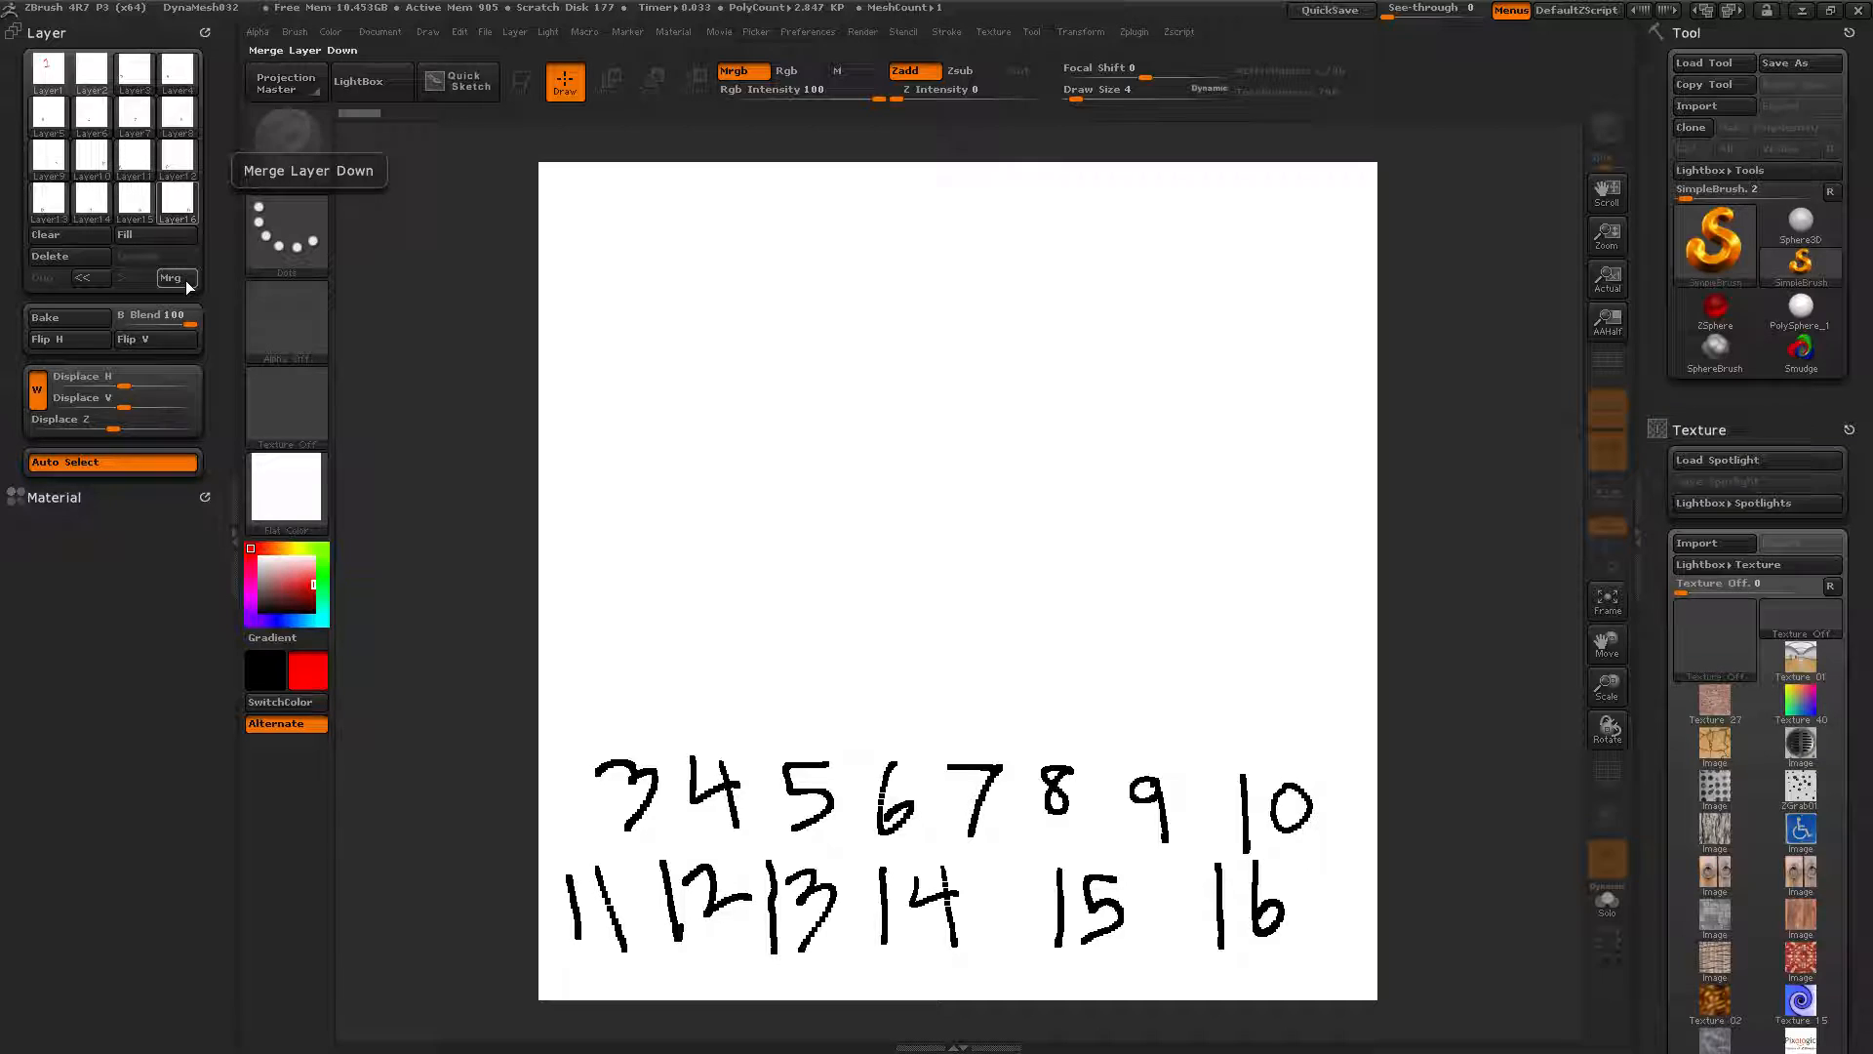
{"action": "key", "text": "ctrl"}
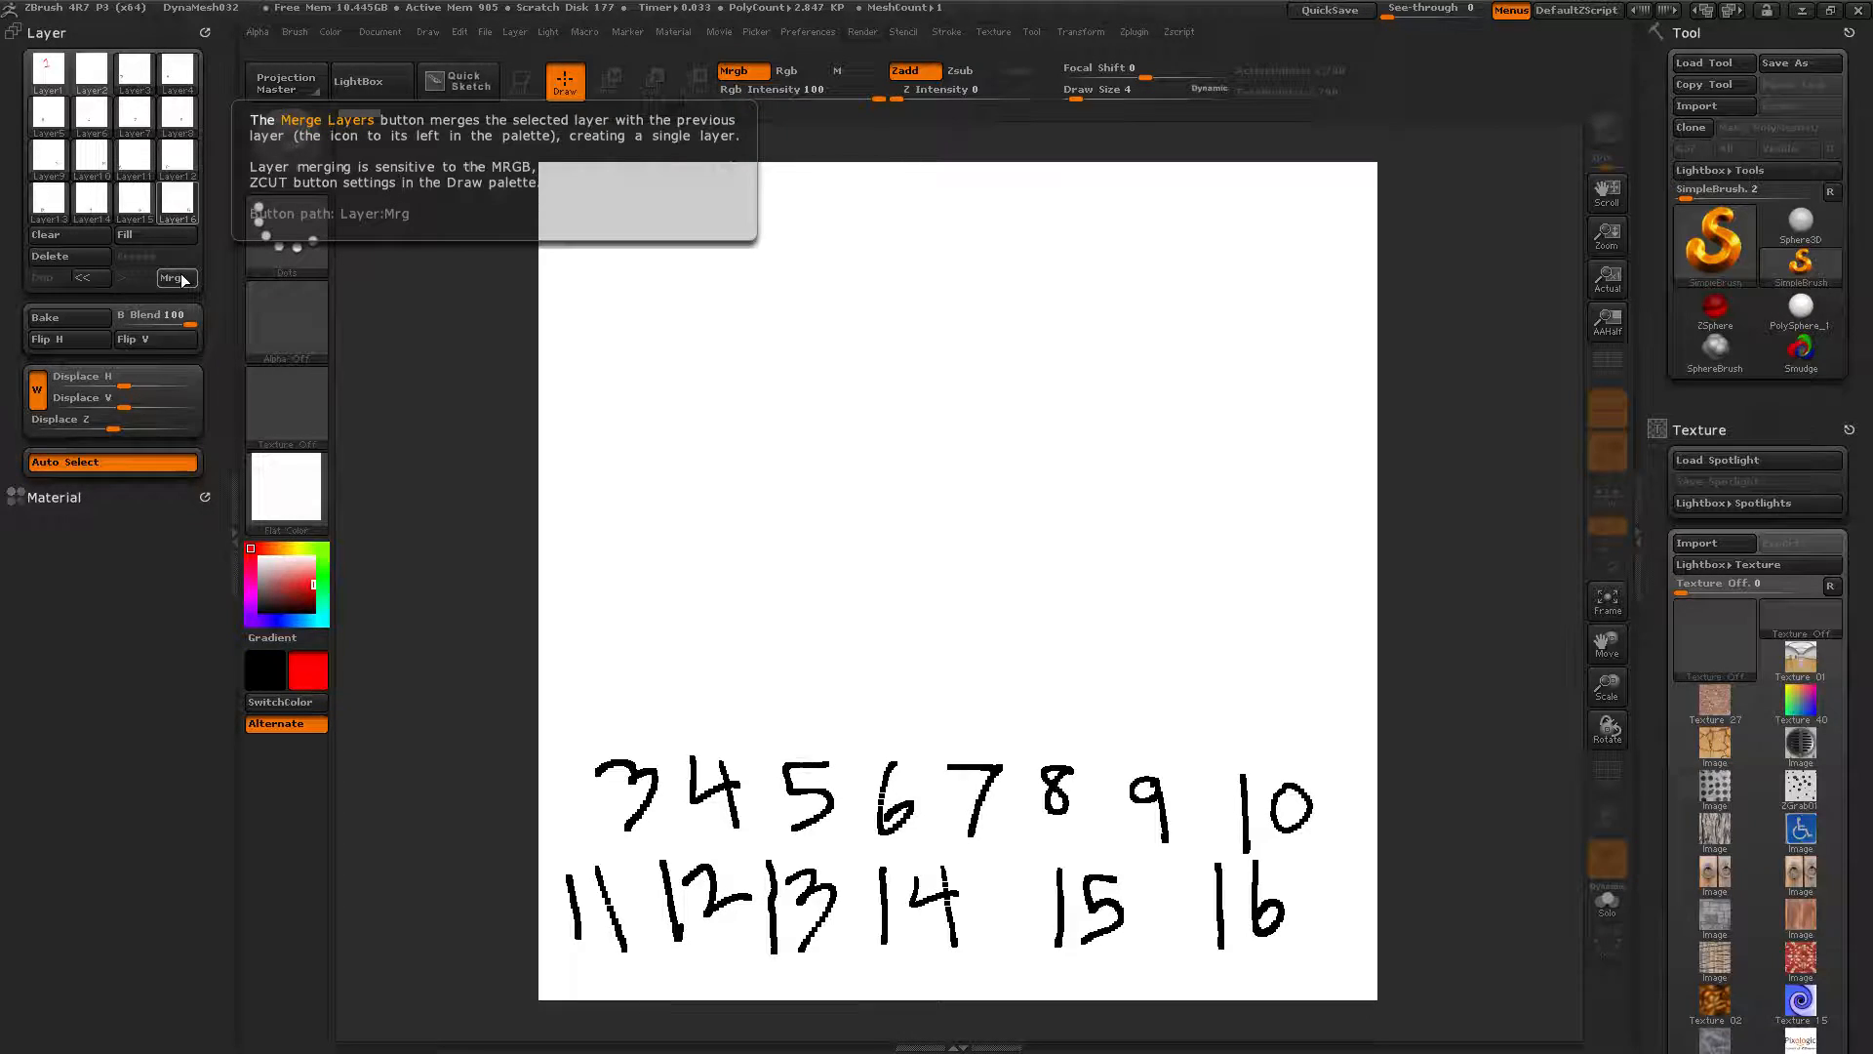
{"action": "mouse_move", "coordinate": [185, 195]}
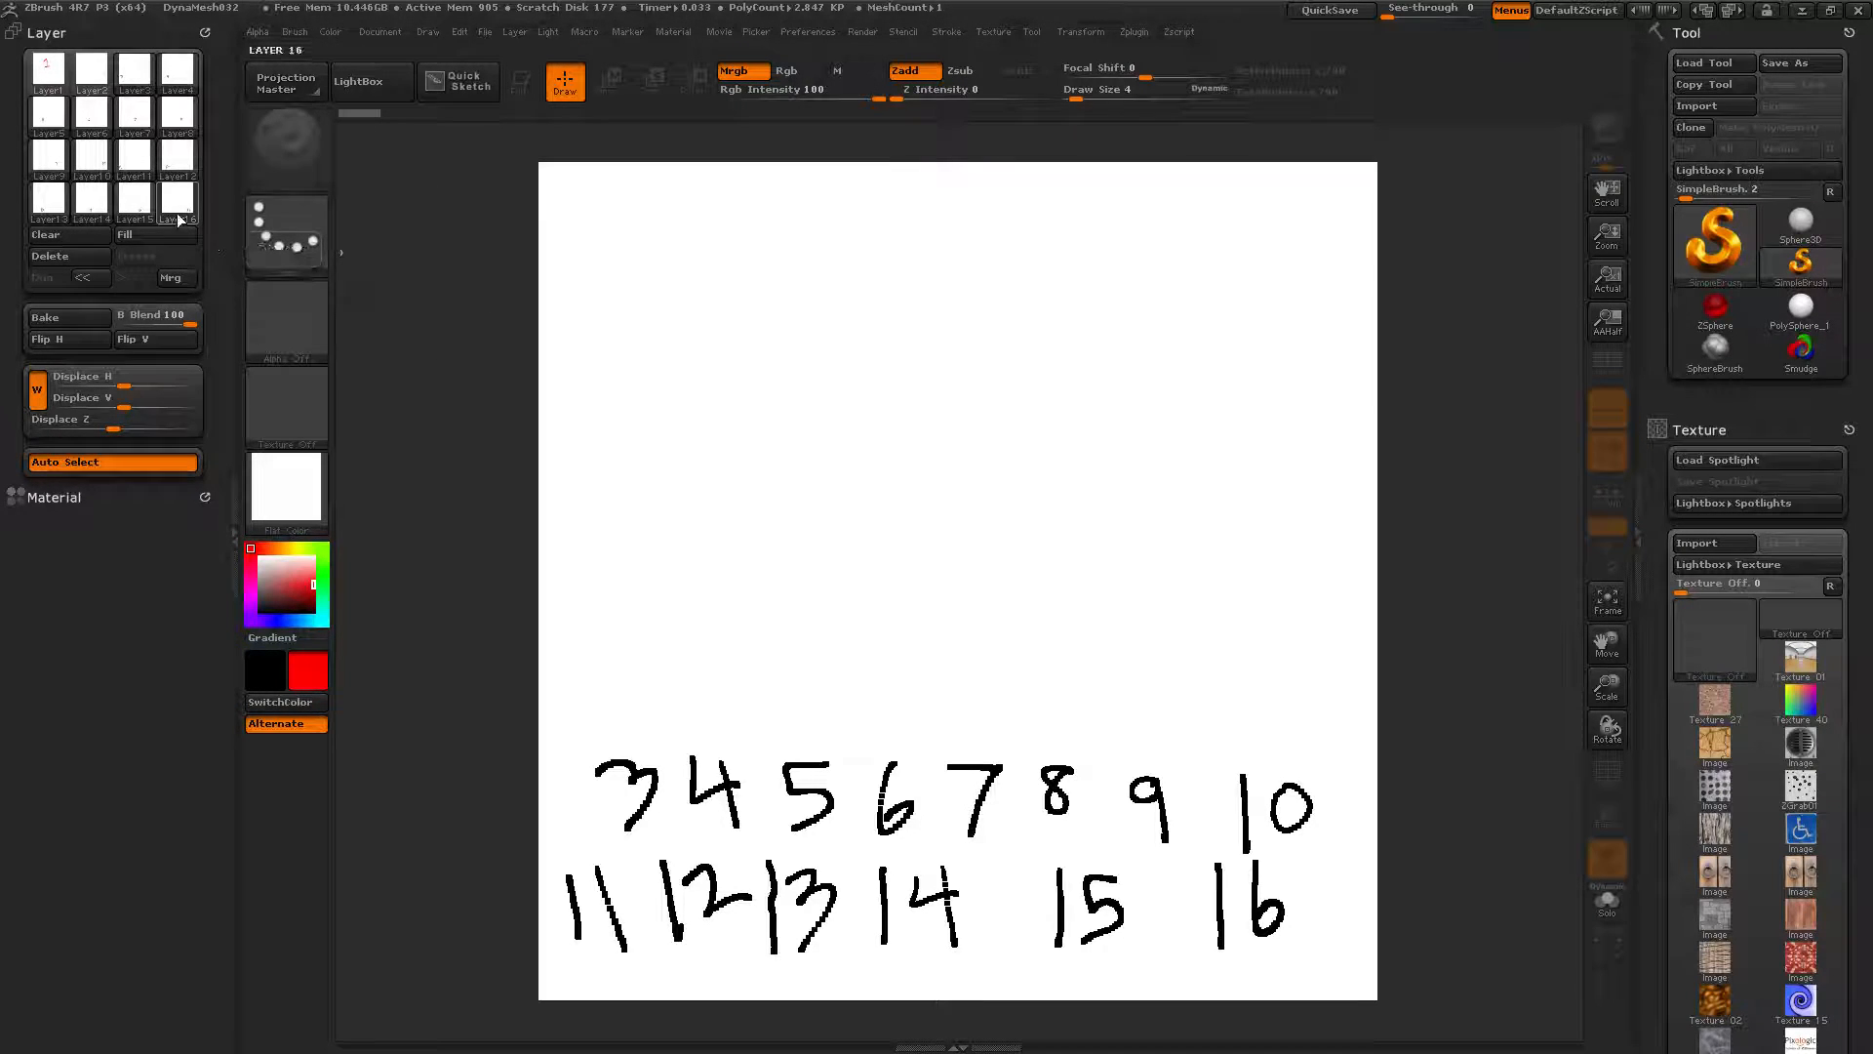
{"action": "left_click", "coordinate": [136, 203]}
{"action": "left_click", "coordinate": [188, 201]}
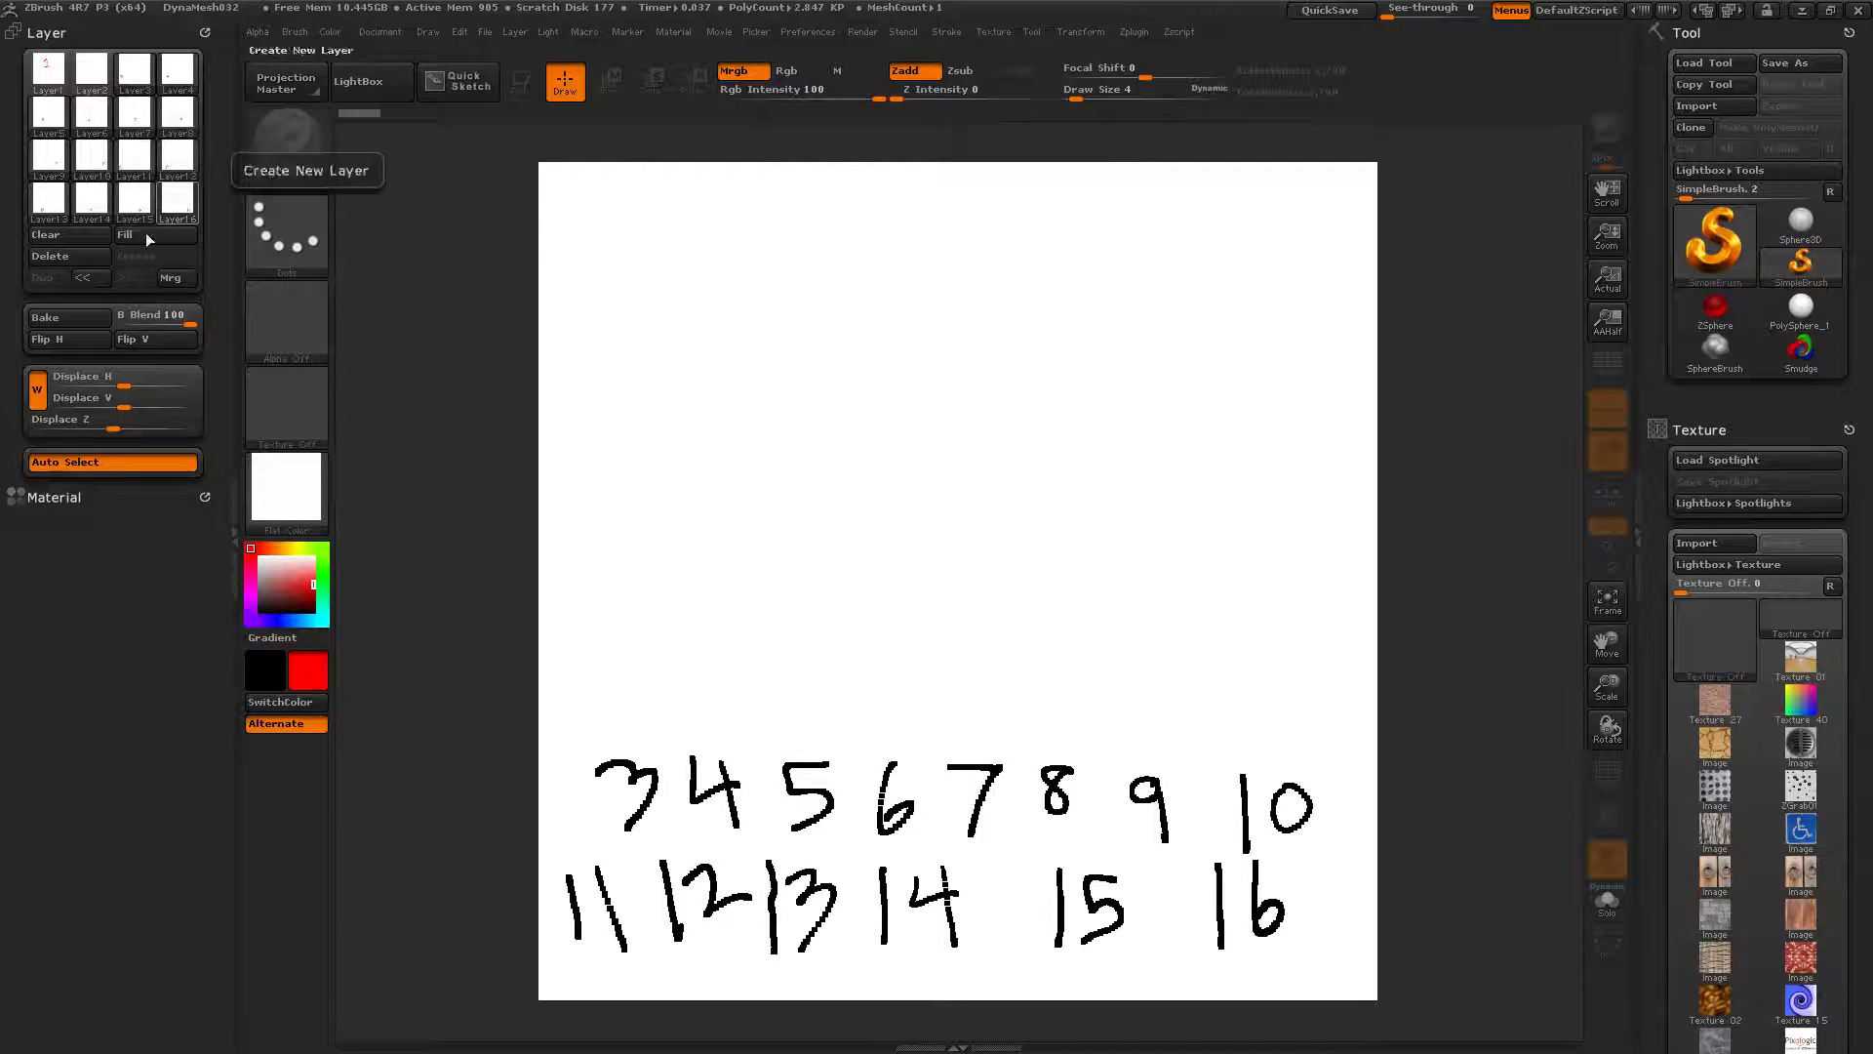
{"action": "left_click", "coordinate": [48, 69]}
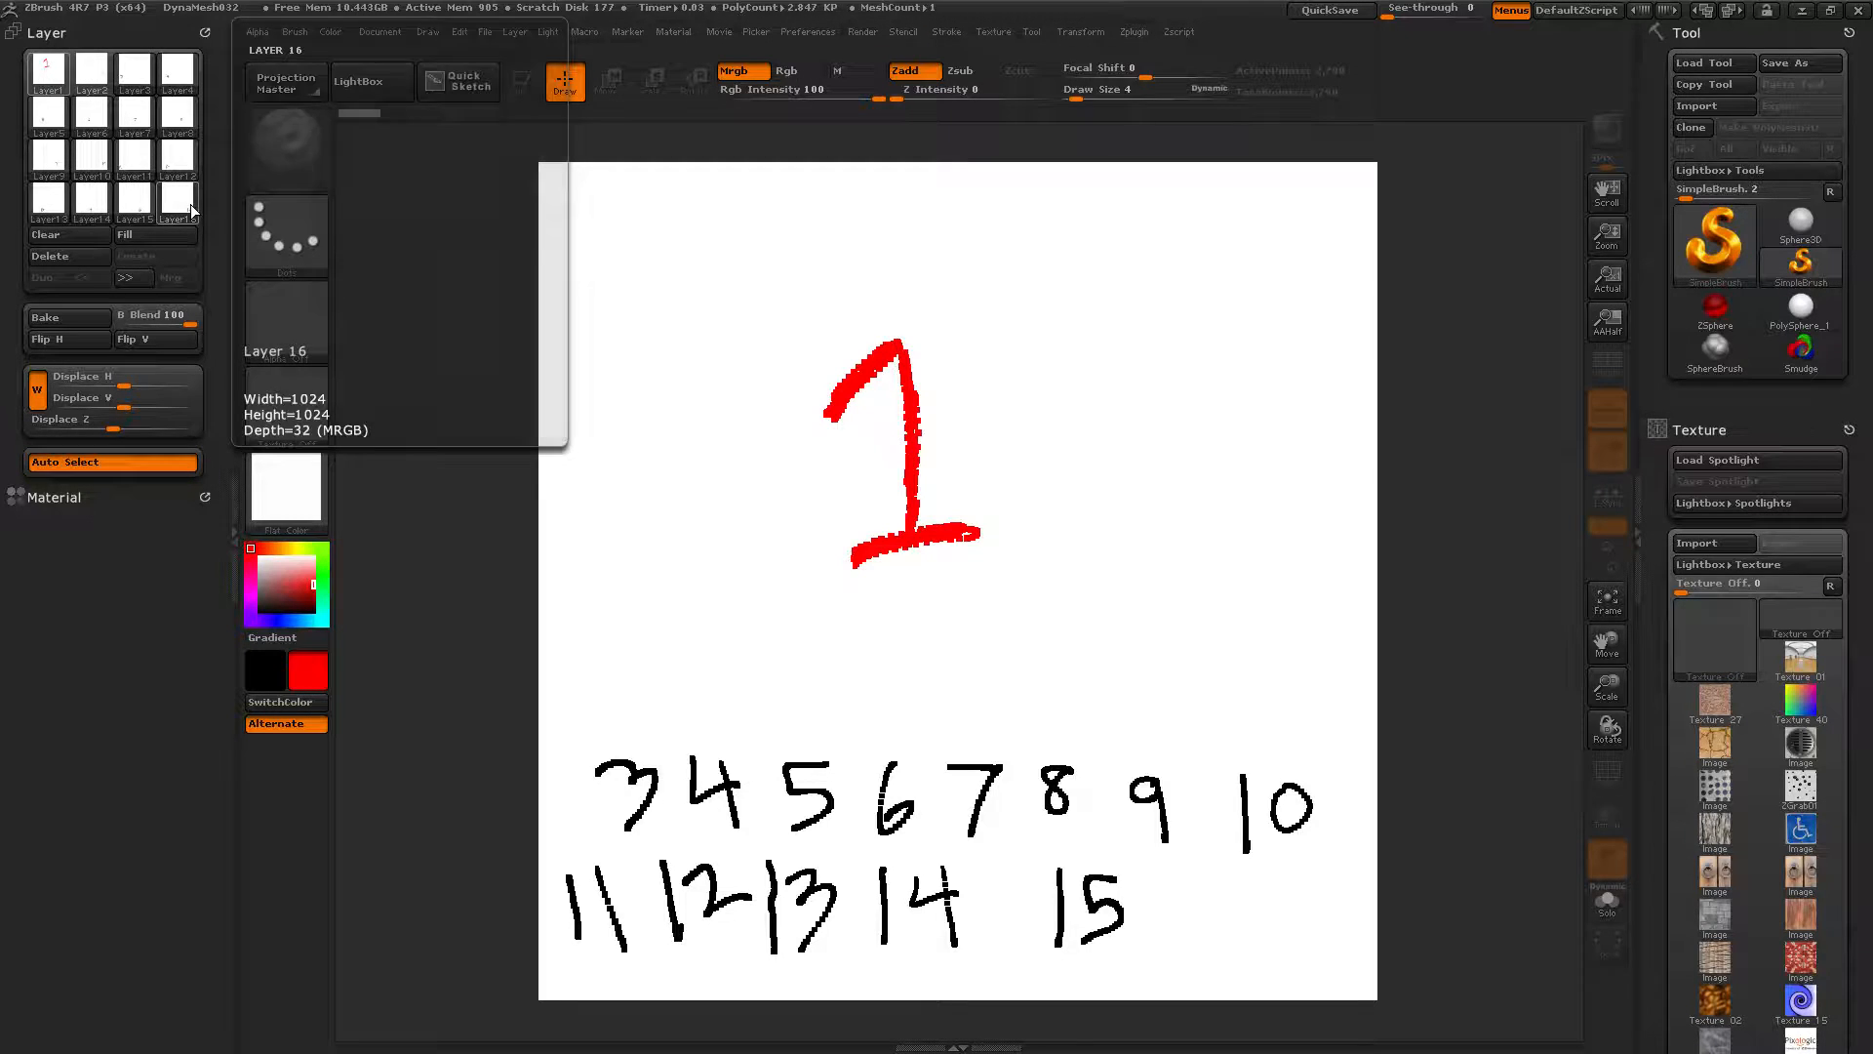
{"action": "left_click", "coordinate": [180, 197]}
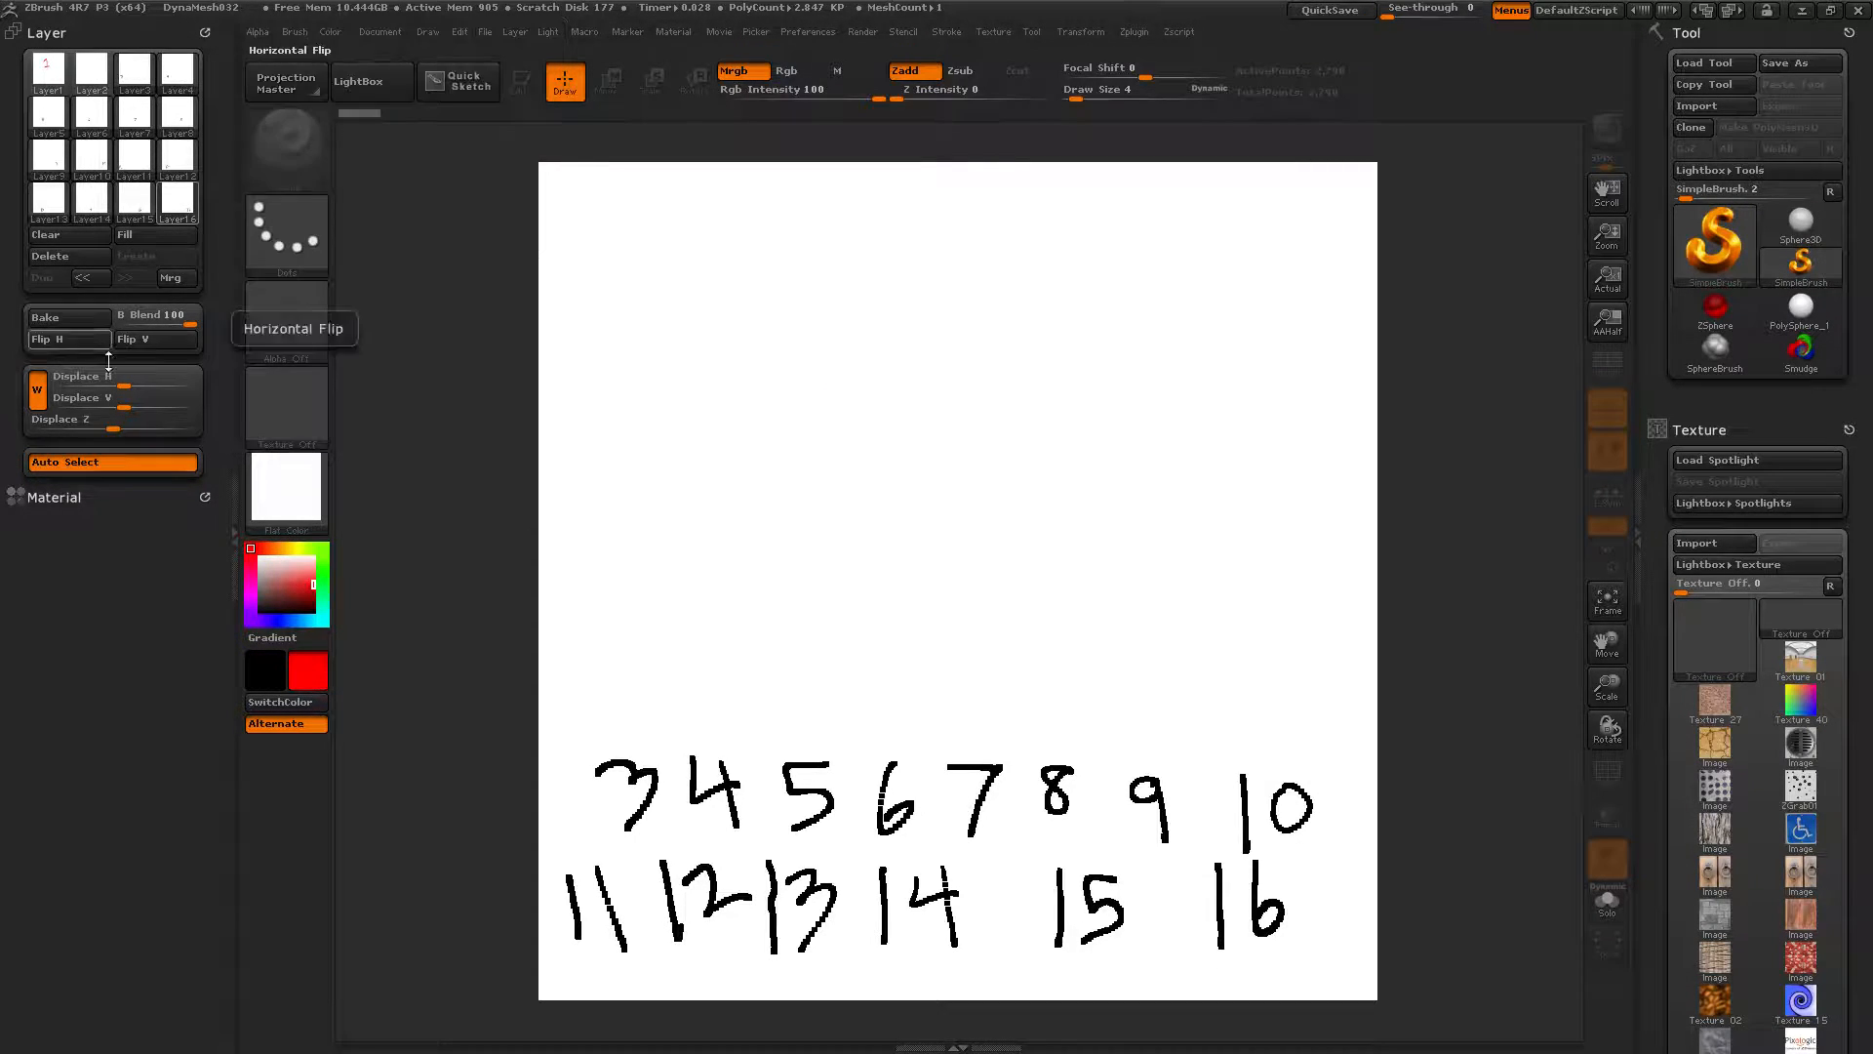
{"action": "left_click", "coordinate": [171, 278]}
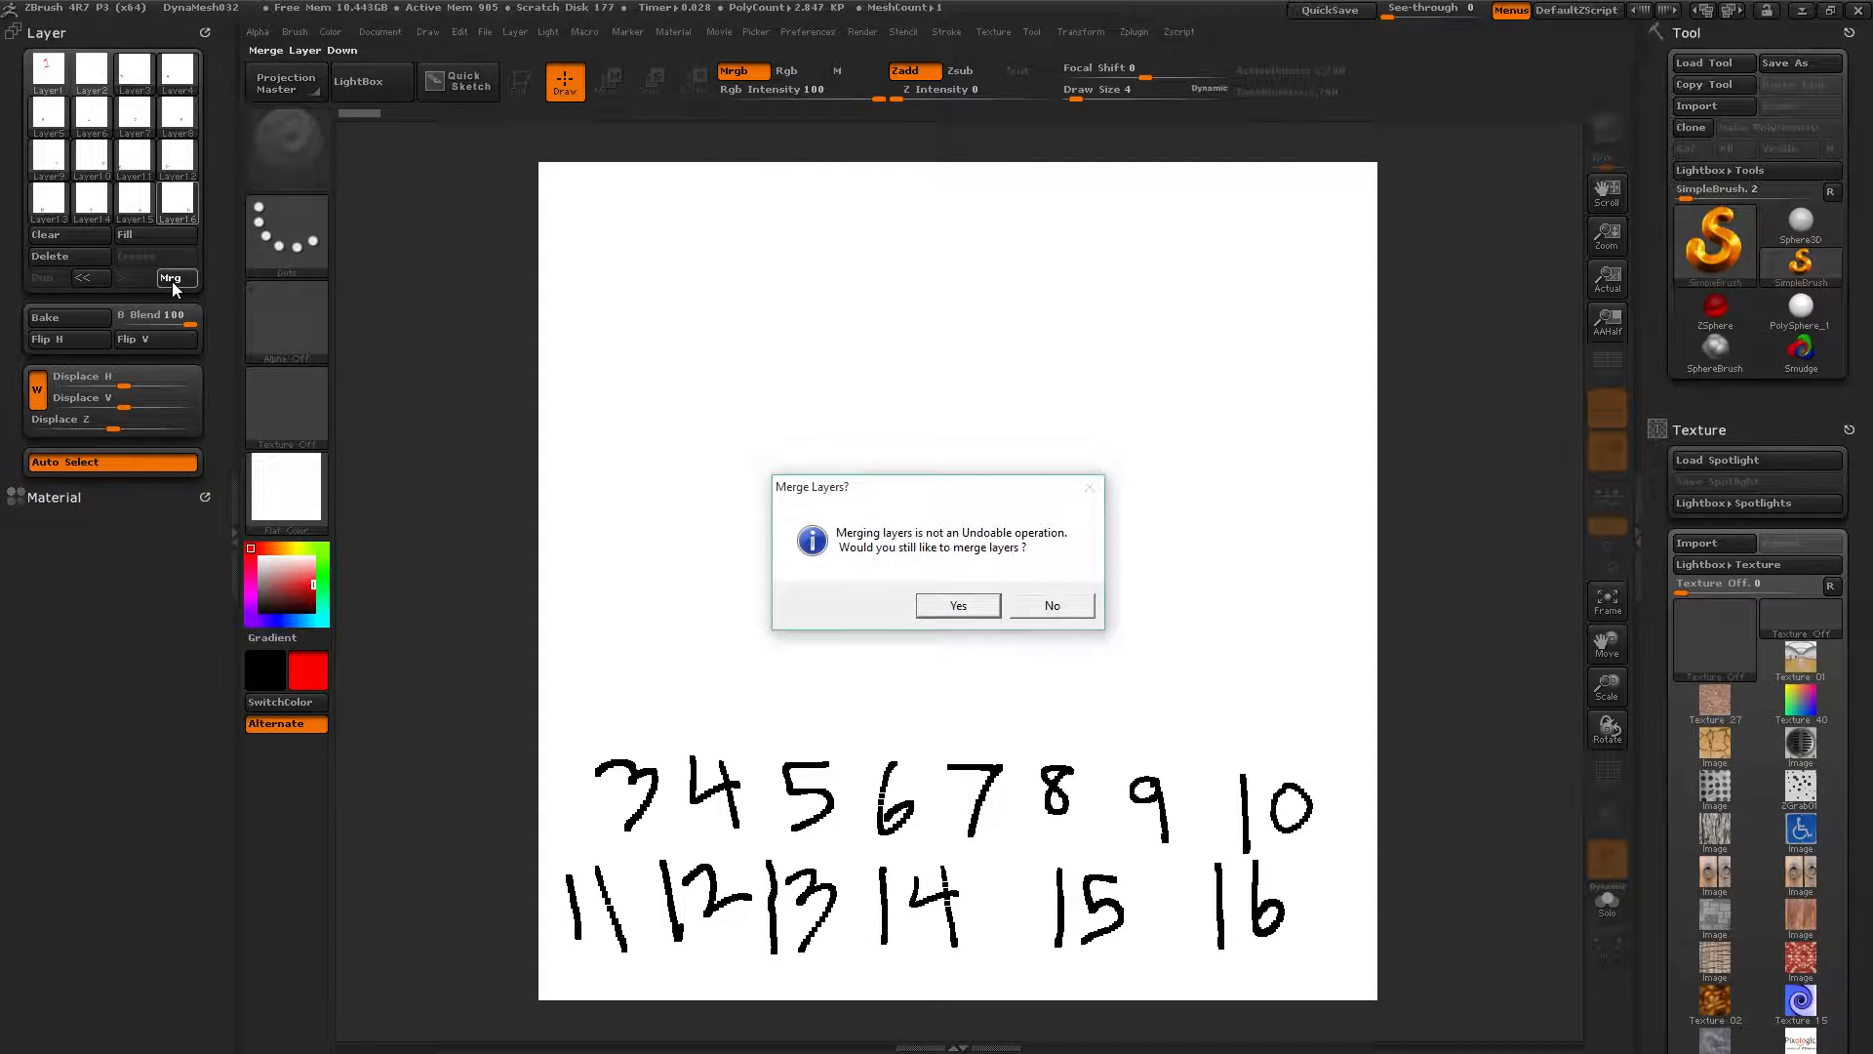
{"action": "left_click", "coordinate": [958, 605]}
{"action": "mouse_move", "coordinate": [142, 202]}
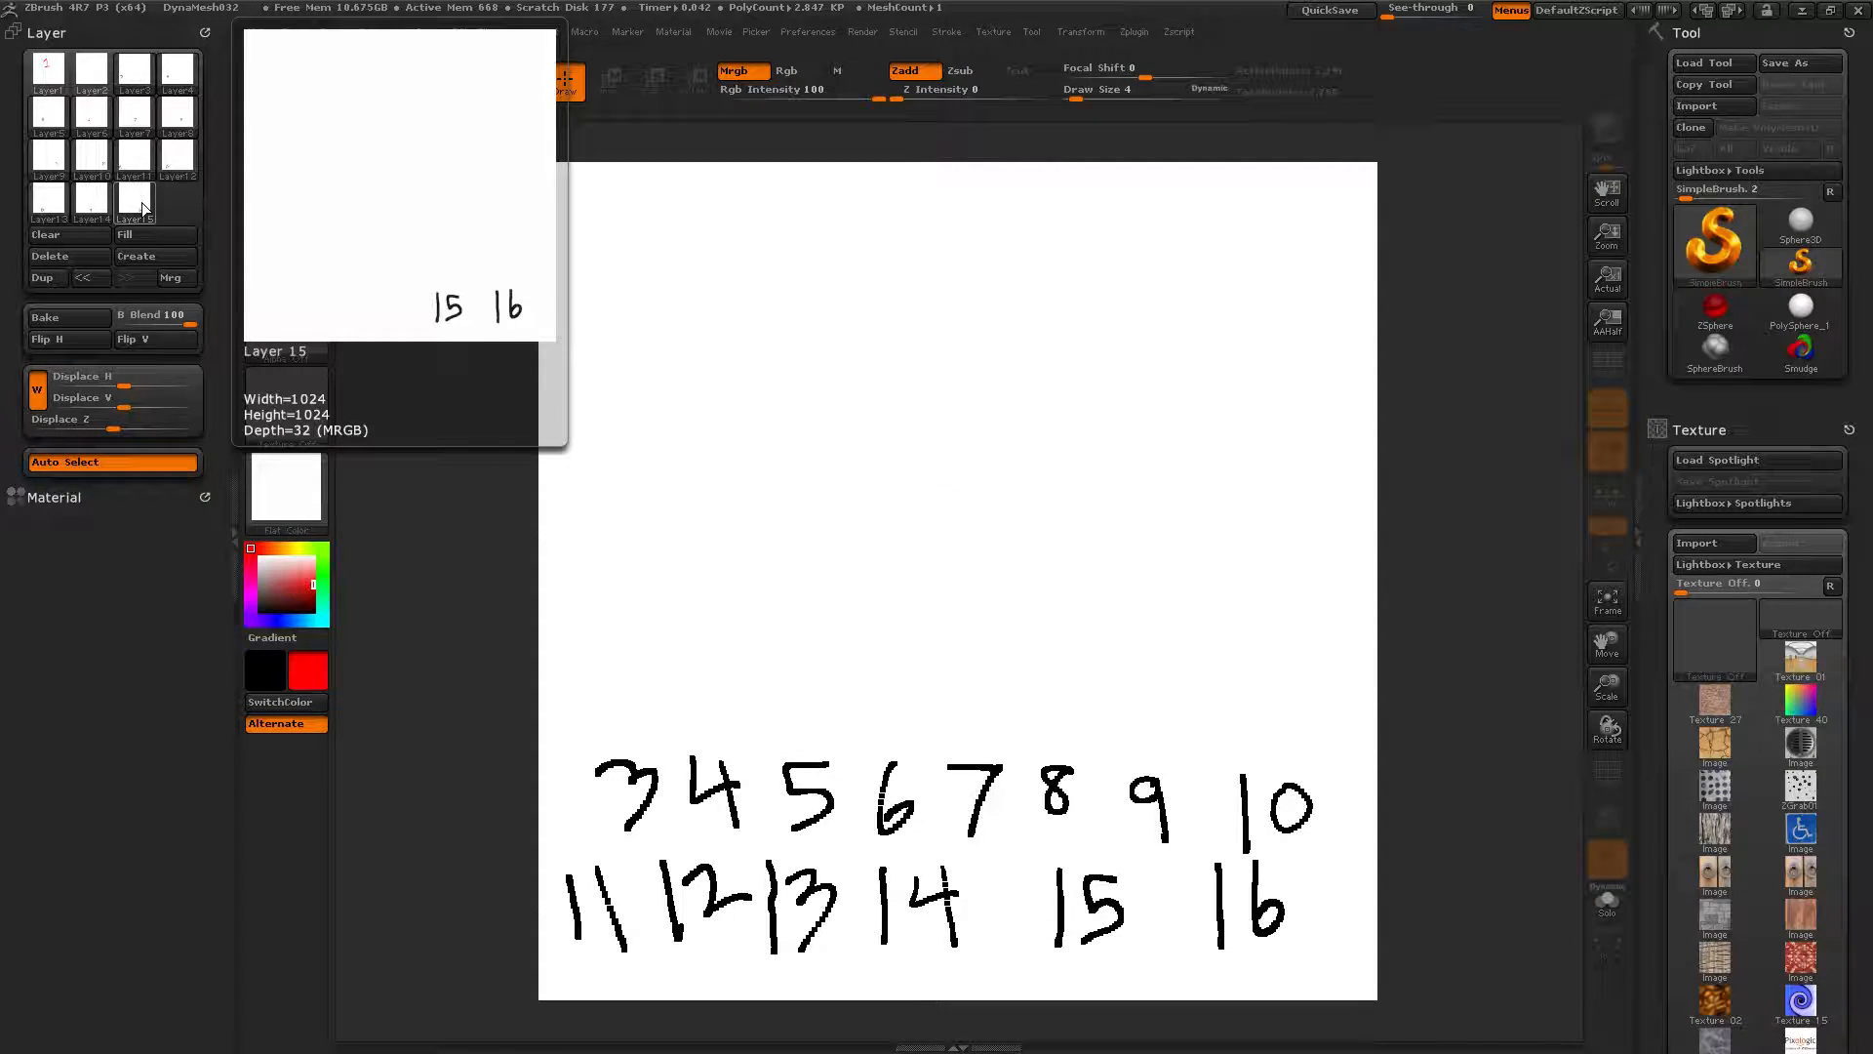
Turn off Mrgb so only Zadd is active, and merge layer 15 down into layer 14
{"action": "left_click", "coordinate": [741, 71]}
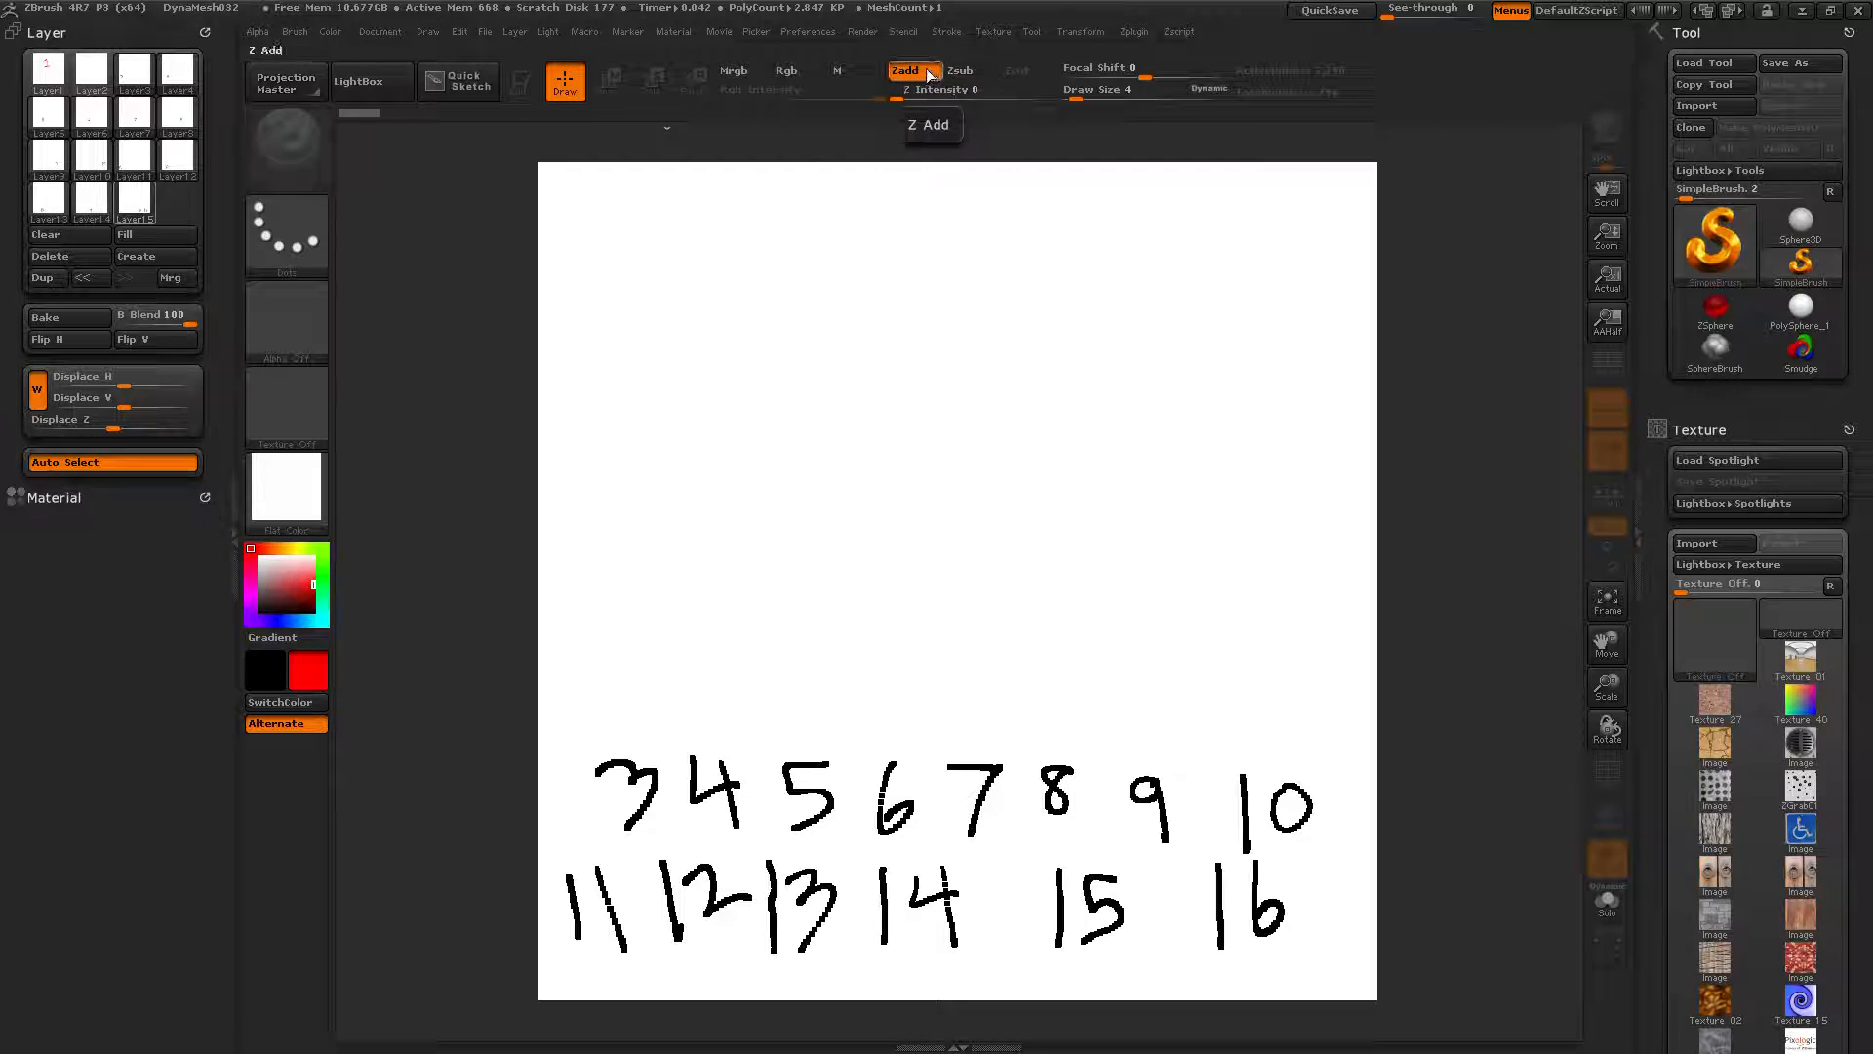
{"action": "mouse_move", "coordinate": [113, 201]}
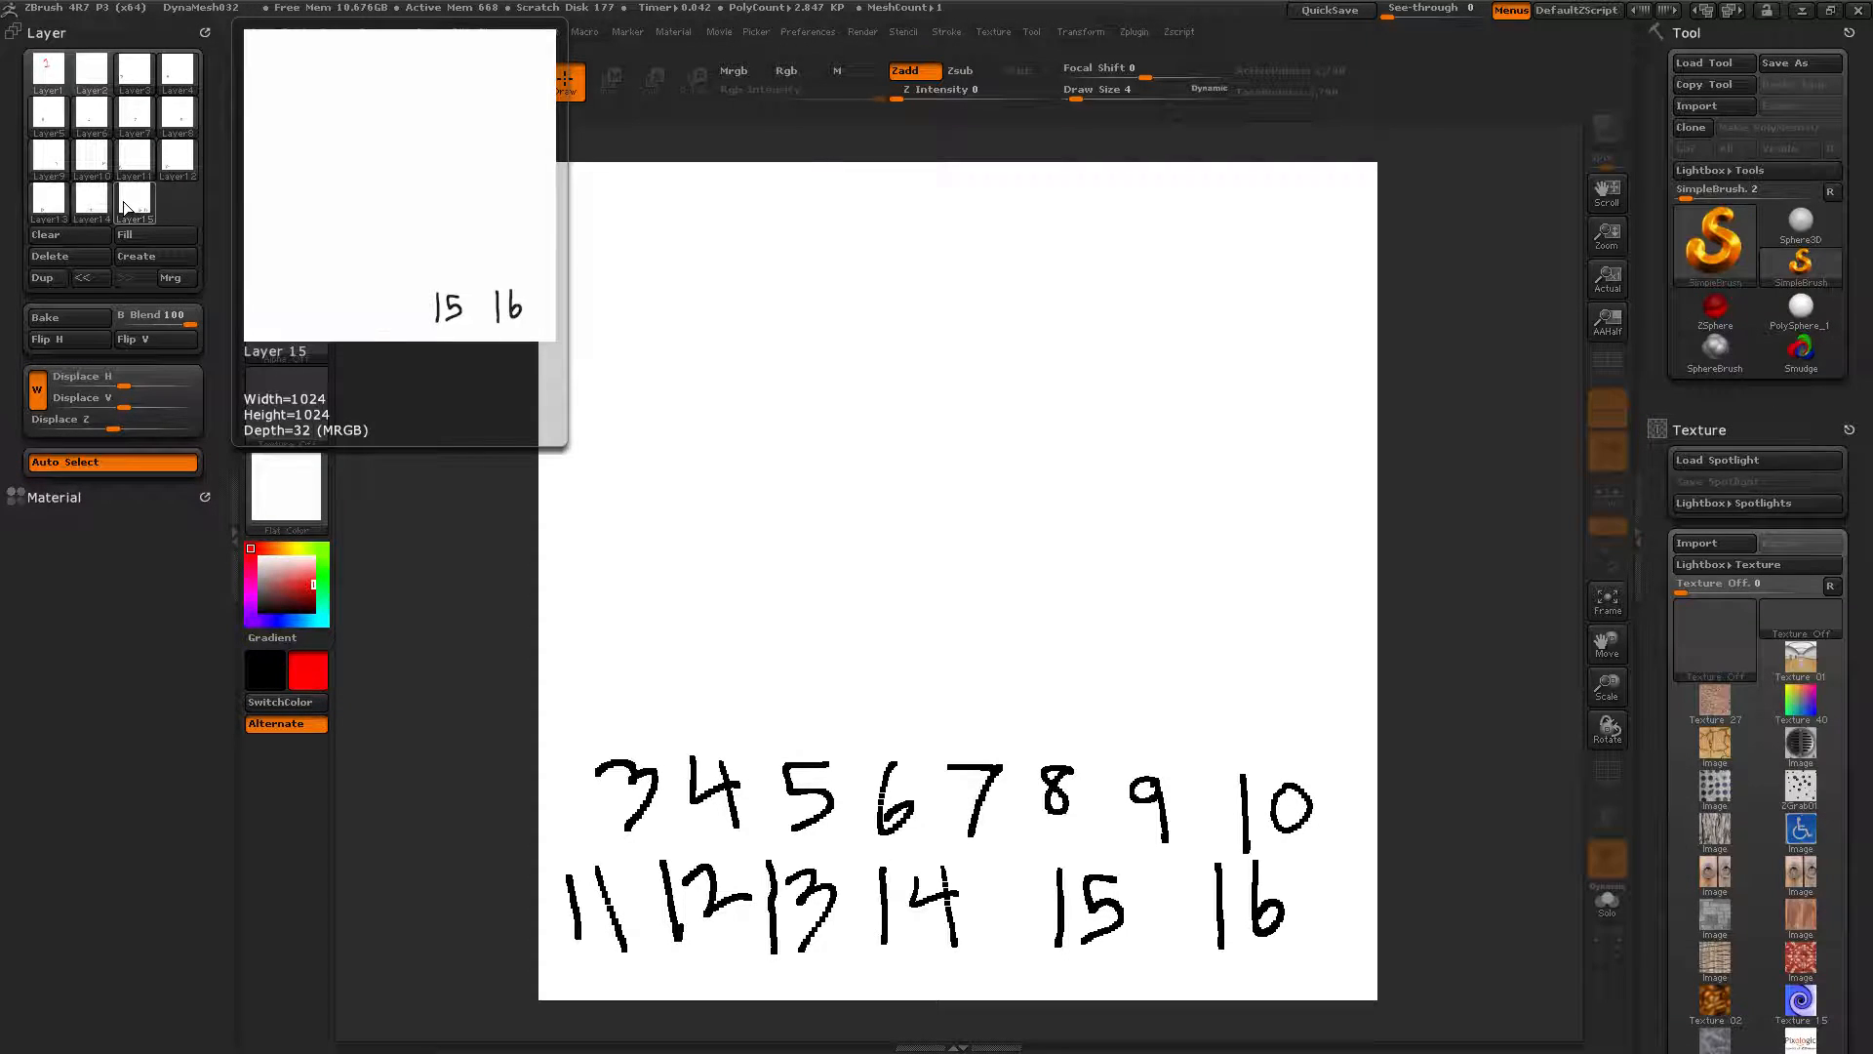
{"action": "left_click", "coordinate": [168, 278]}
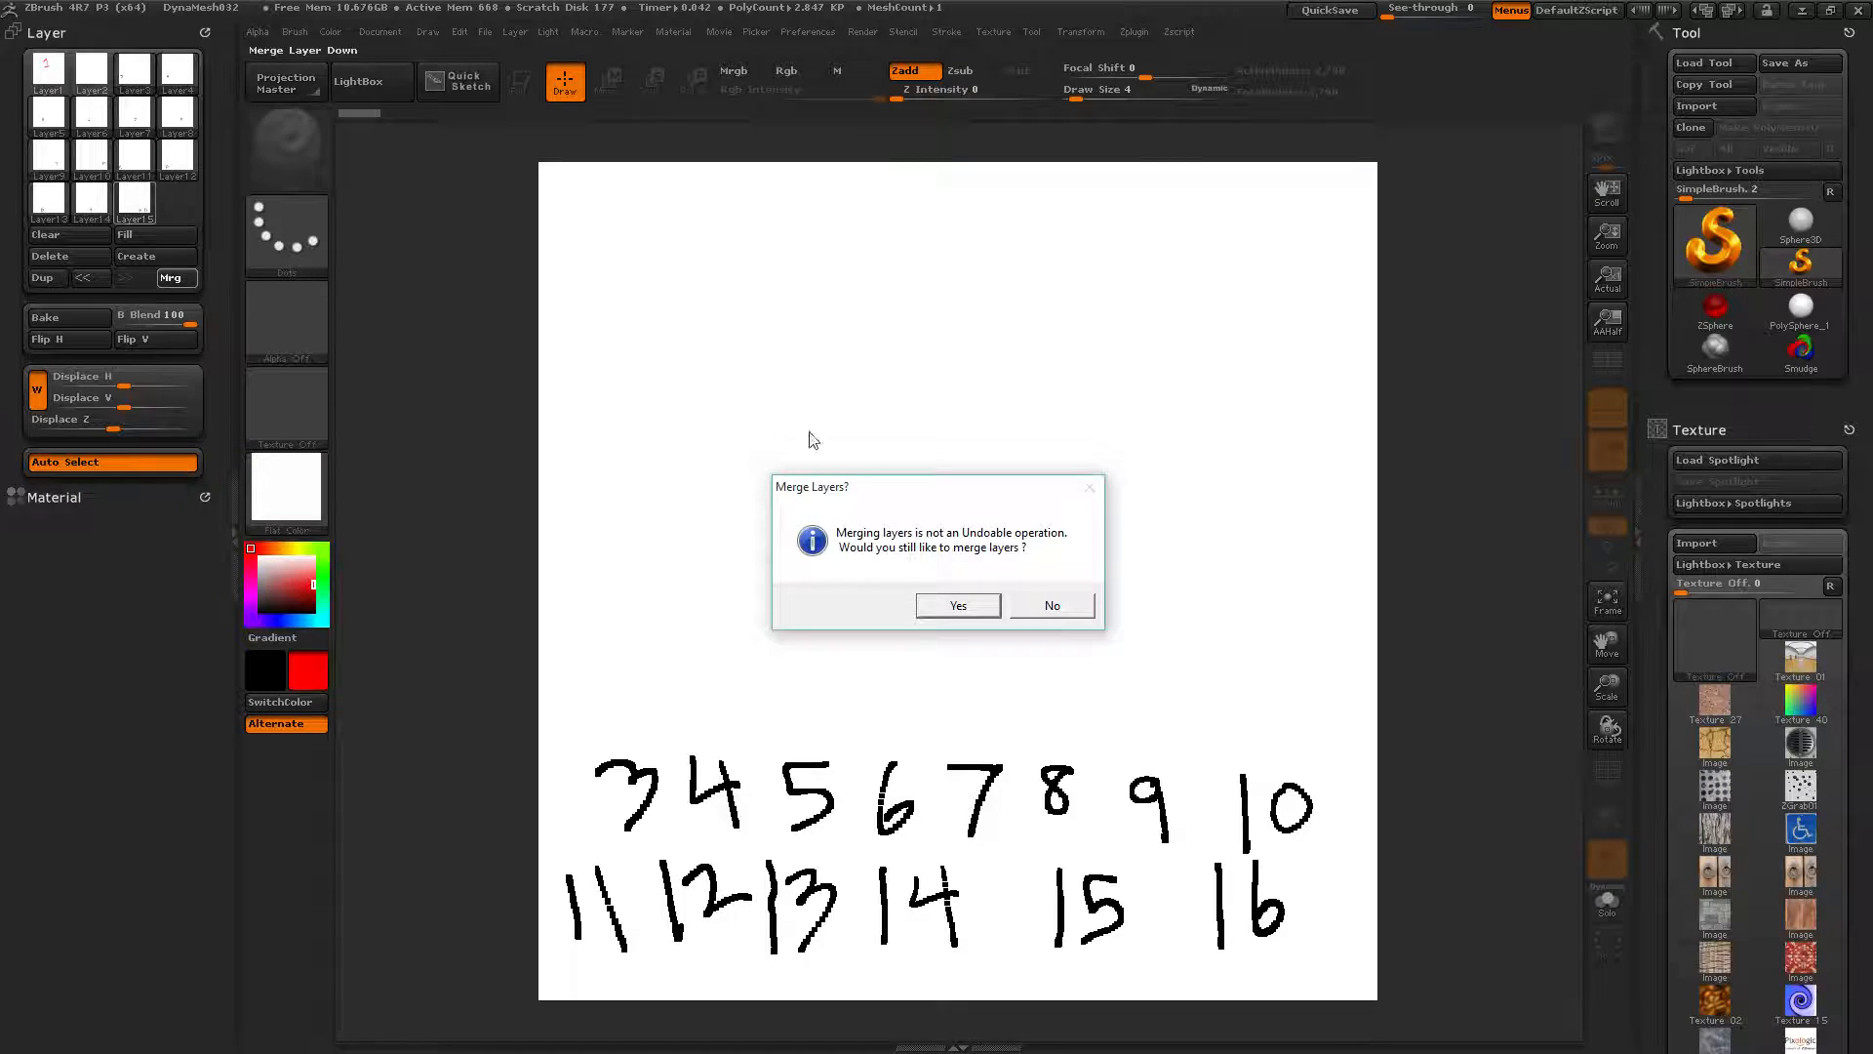
{"action": "left_click", "coordinate": [934, 613]}
{"action": "mouse_move", "coordinate": [91, 205]}
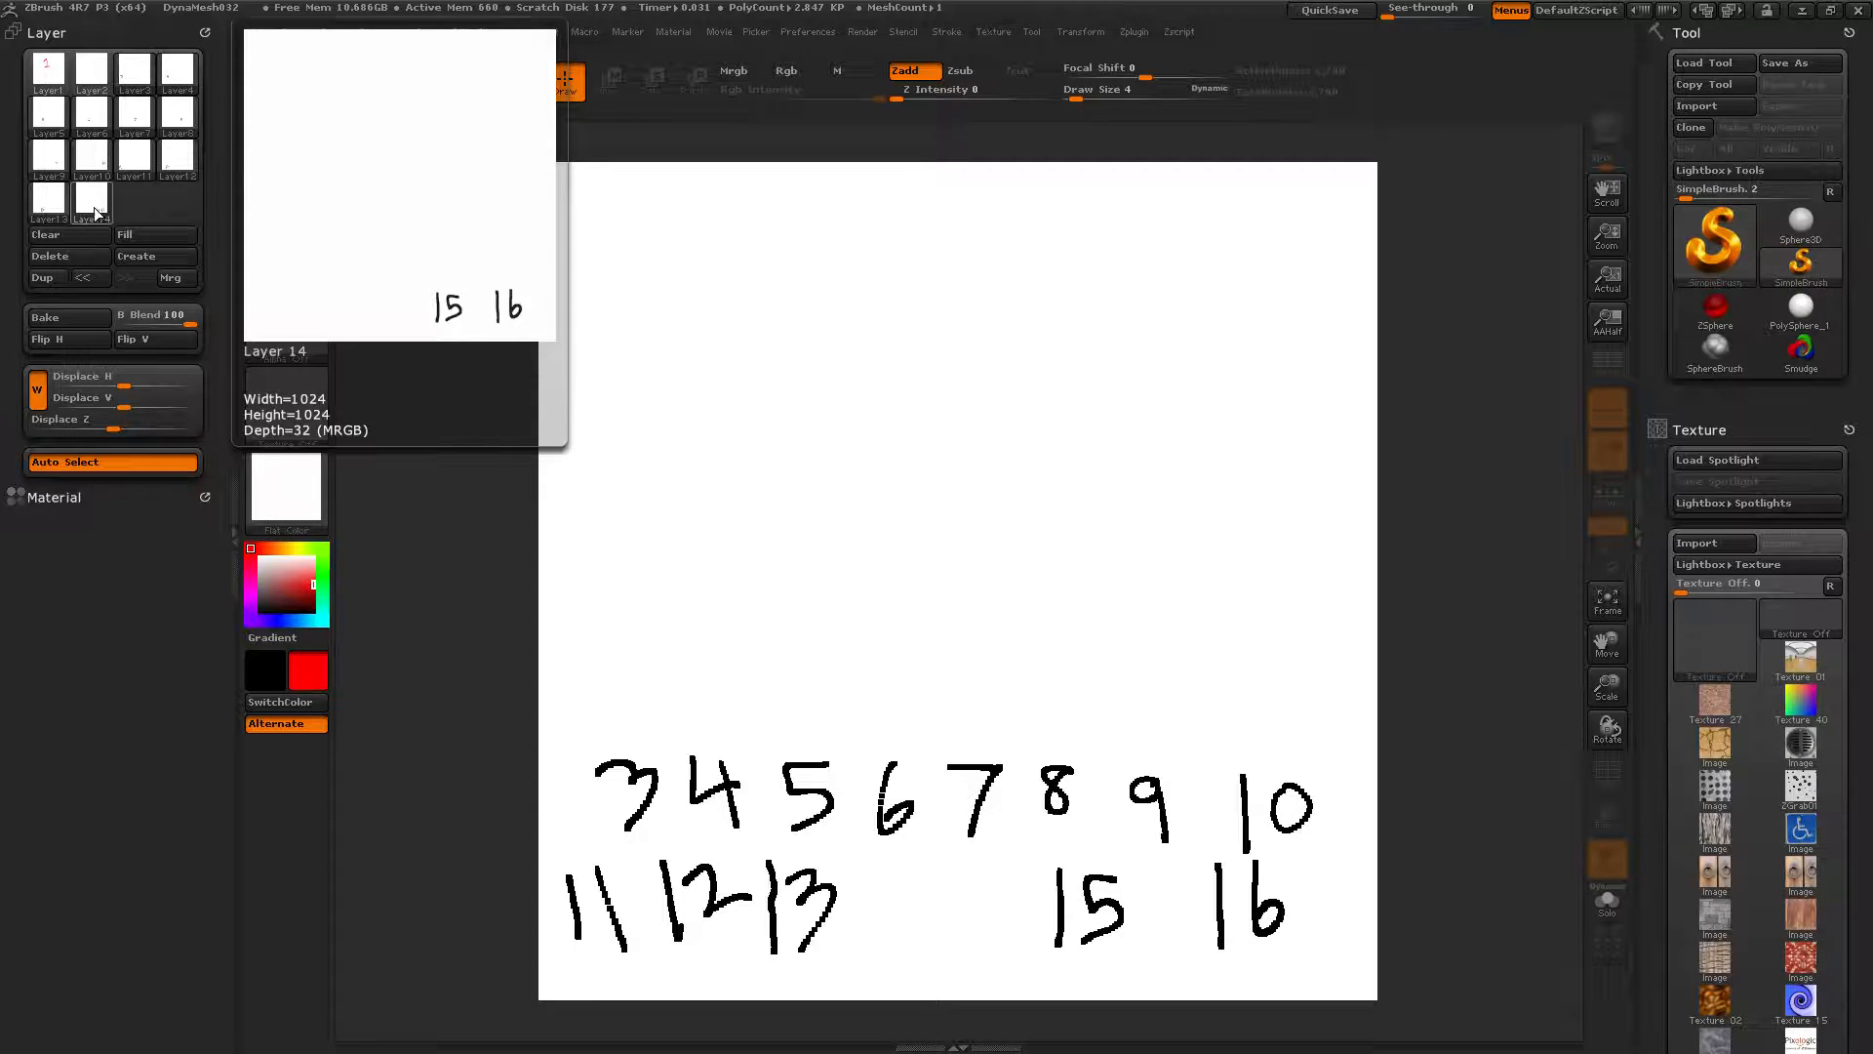
Turn off Zadd so no colour or depth channel is active, and merge layer 14 down into layer 13
{"action": "left_click", "coordinate": [39, 215]}
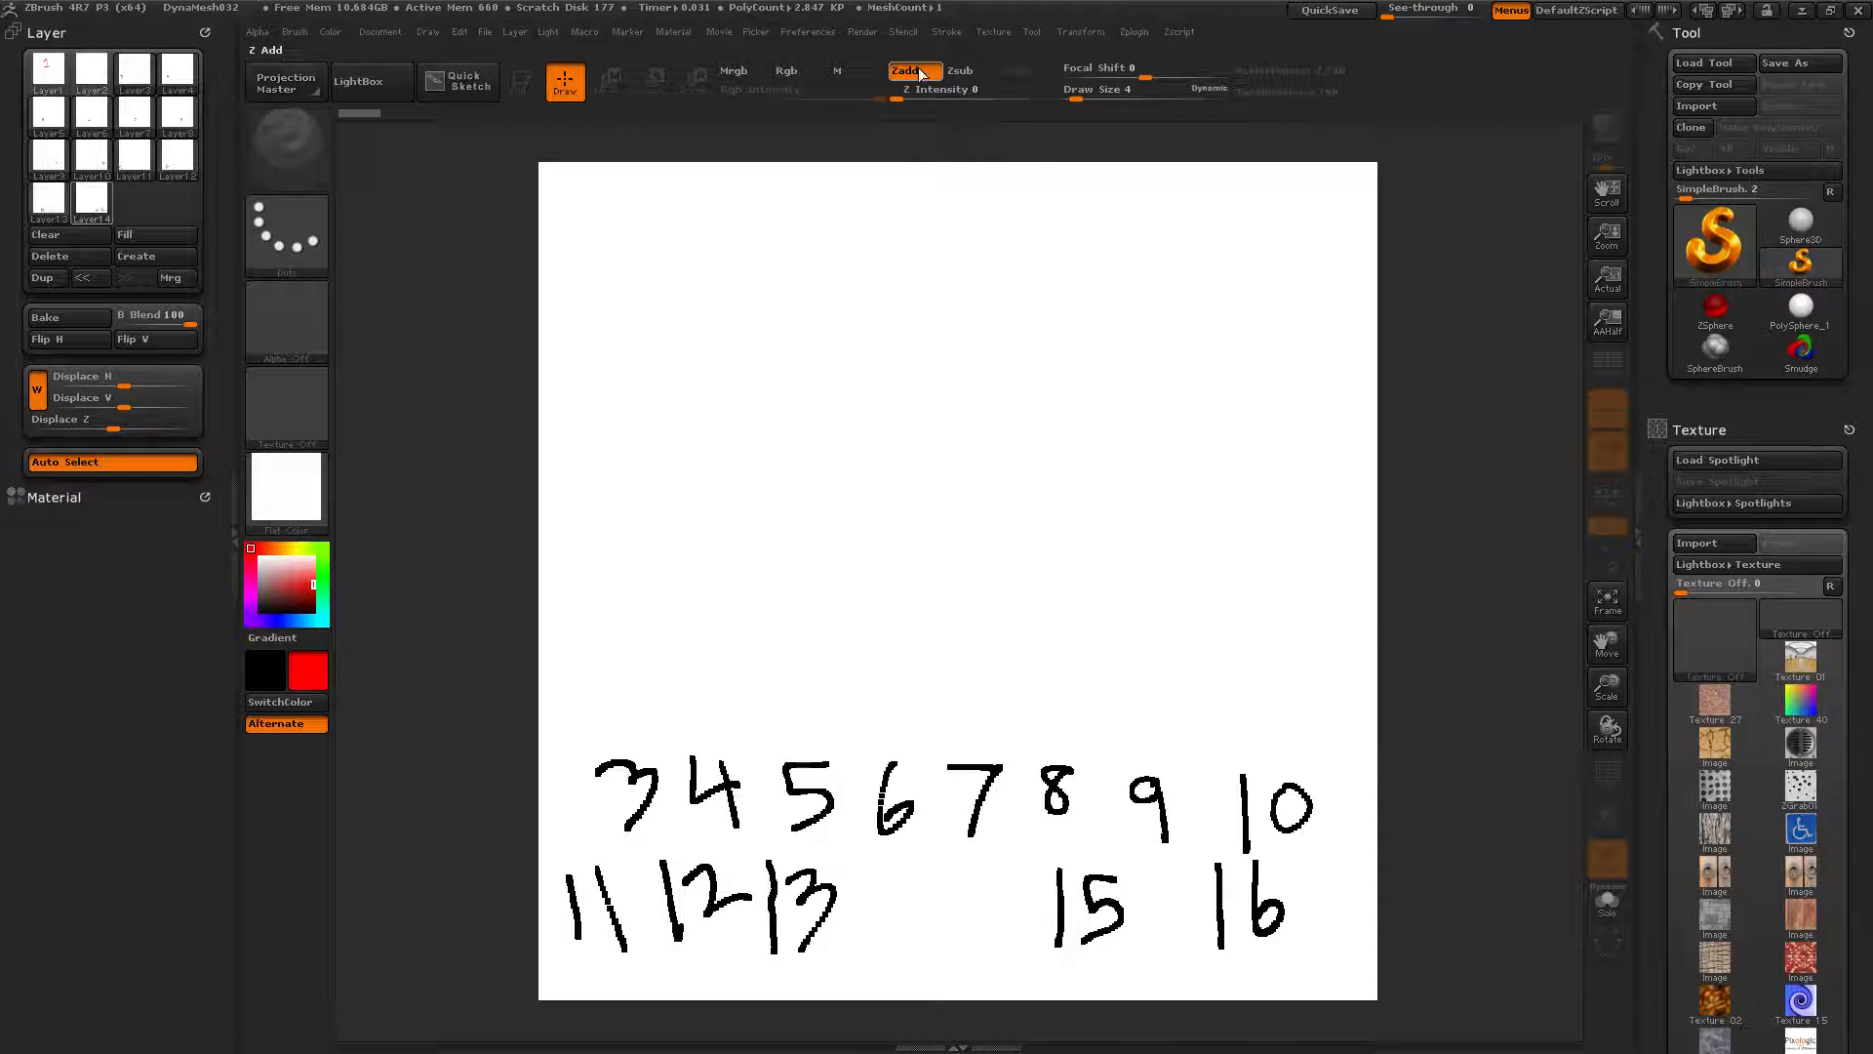
{"action": "left_click", "coordinate": [186, 280]}
{"action": "left_click", "coordinate": [957, 603]}
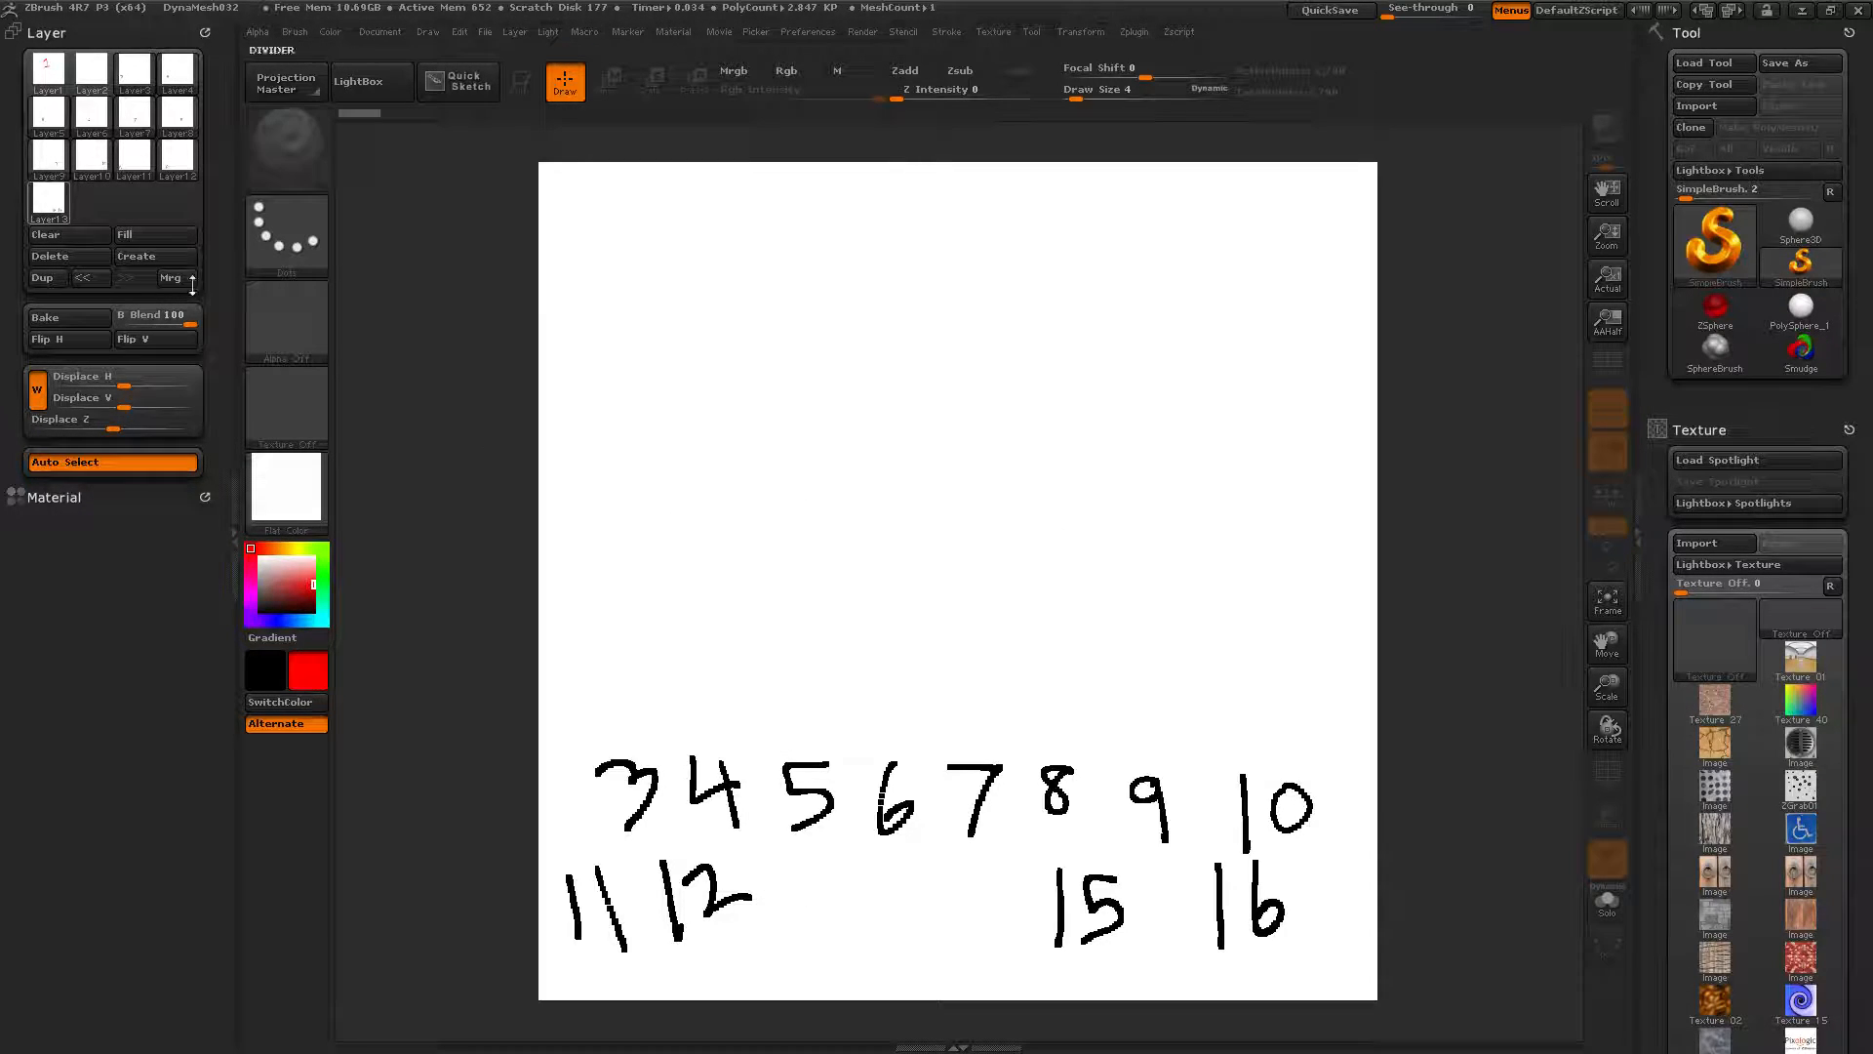
{"action": "mouse_move", "coordinate": [49, 199]}
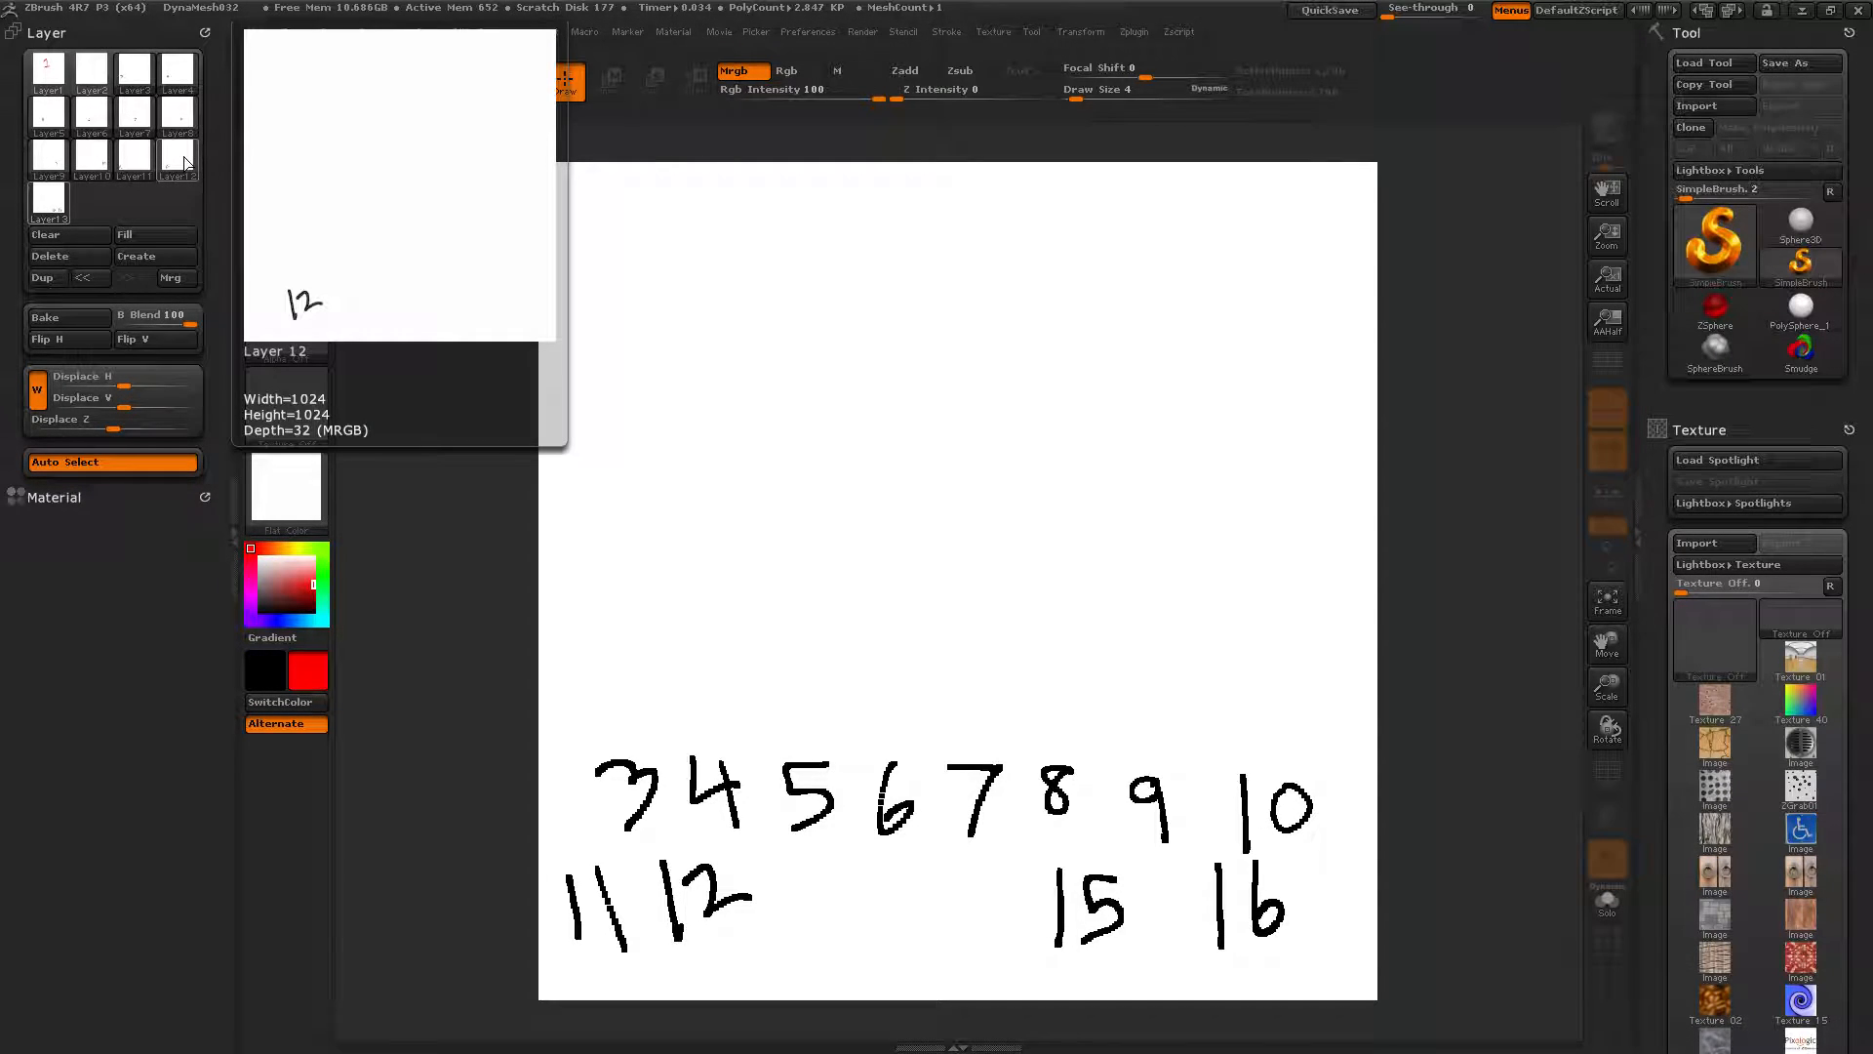
Enable only the Rgb channel and merge layer 13 down into layer 12
{"action": "left_click", "coordinate": [796, 71]}
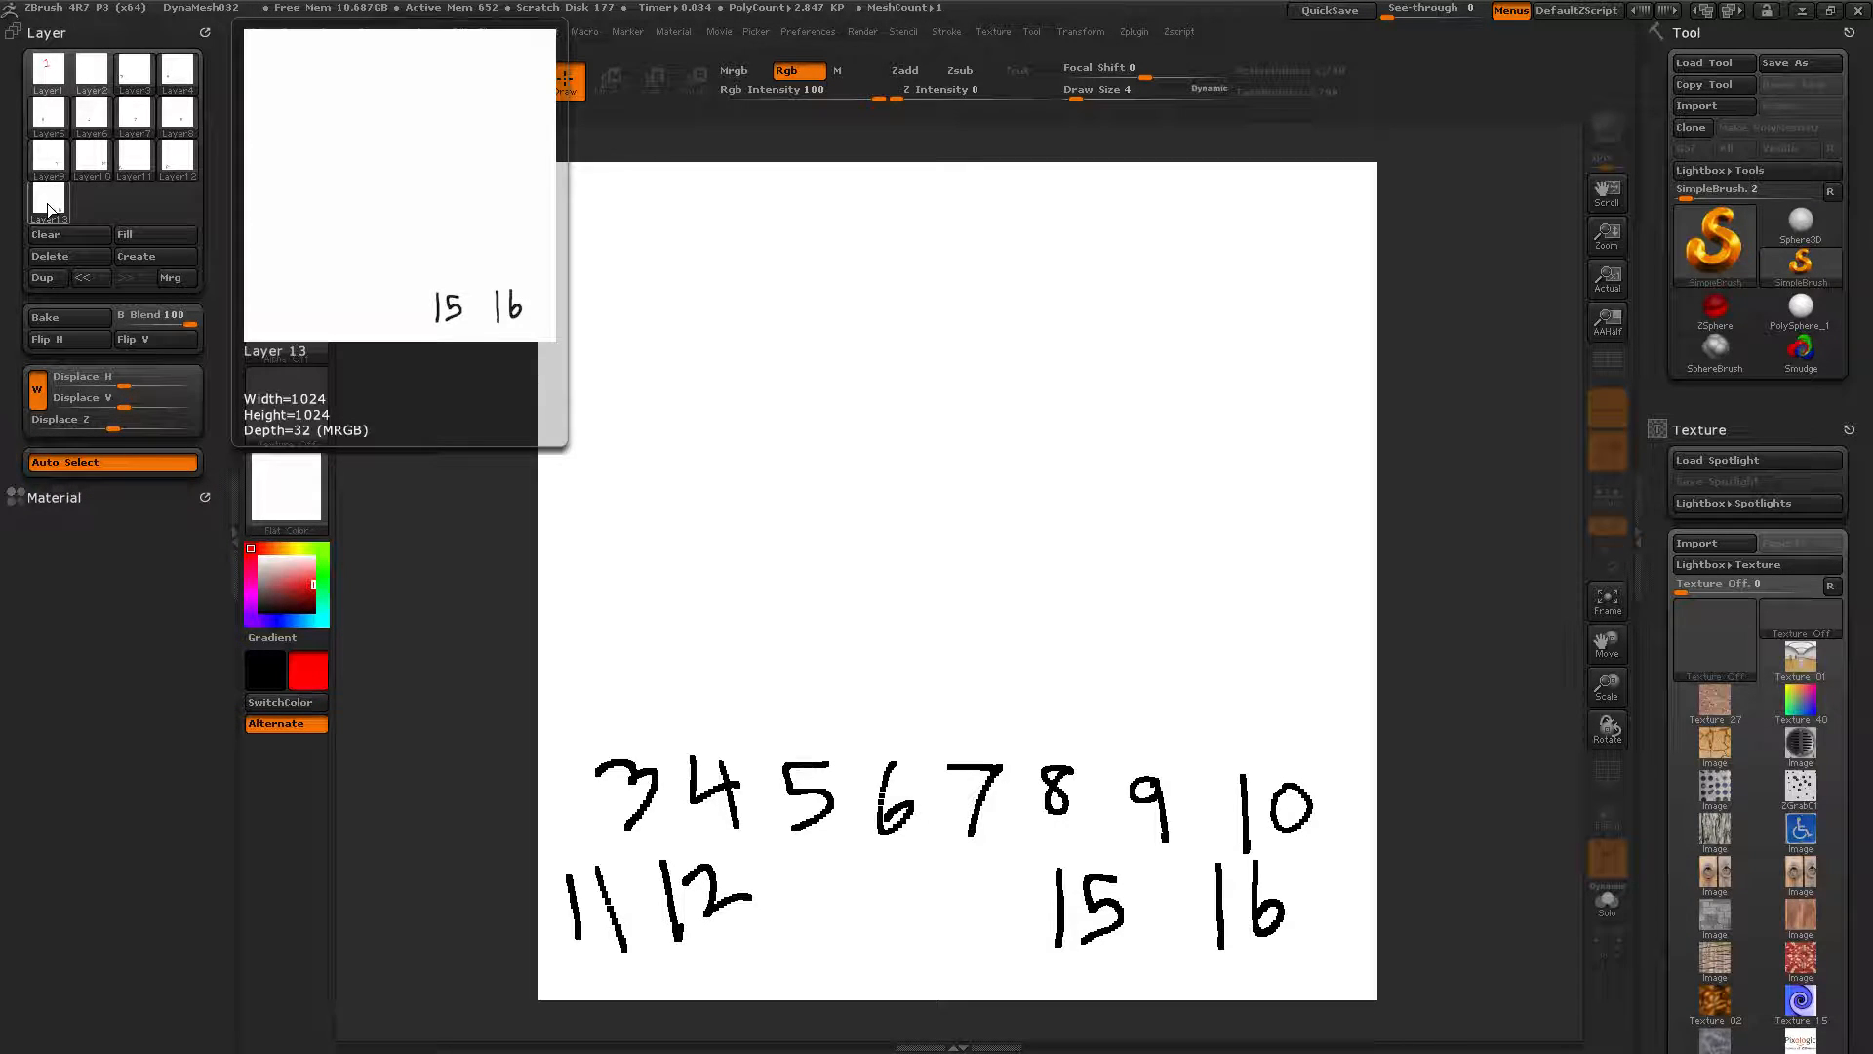
{"action": "left_click", "coordinate": [171, 279]}
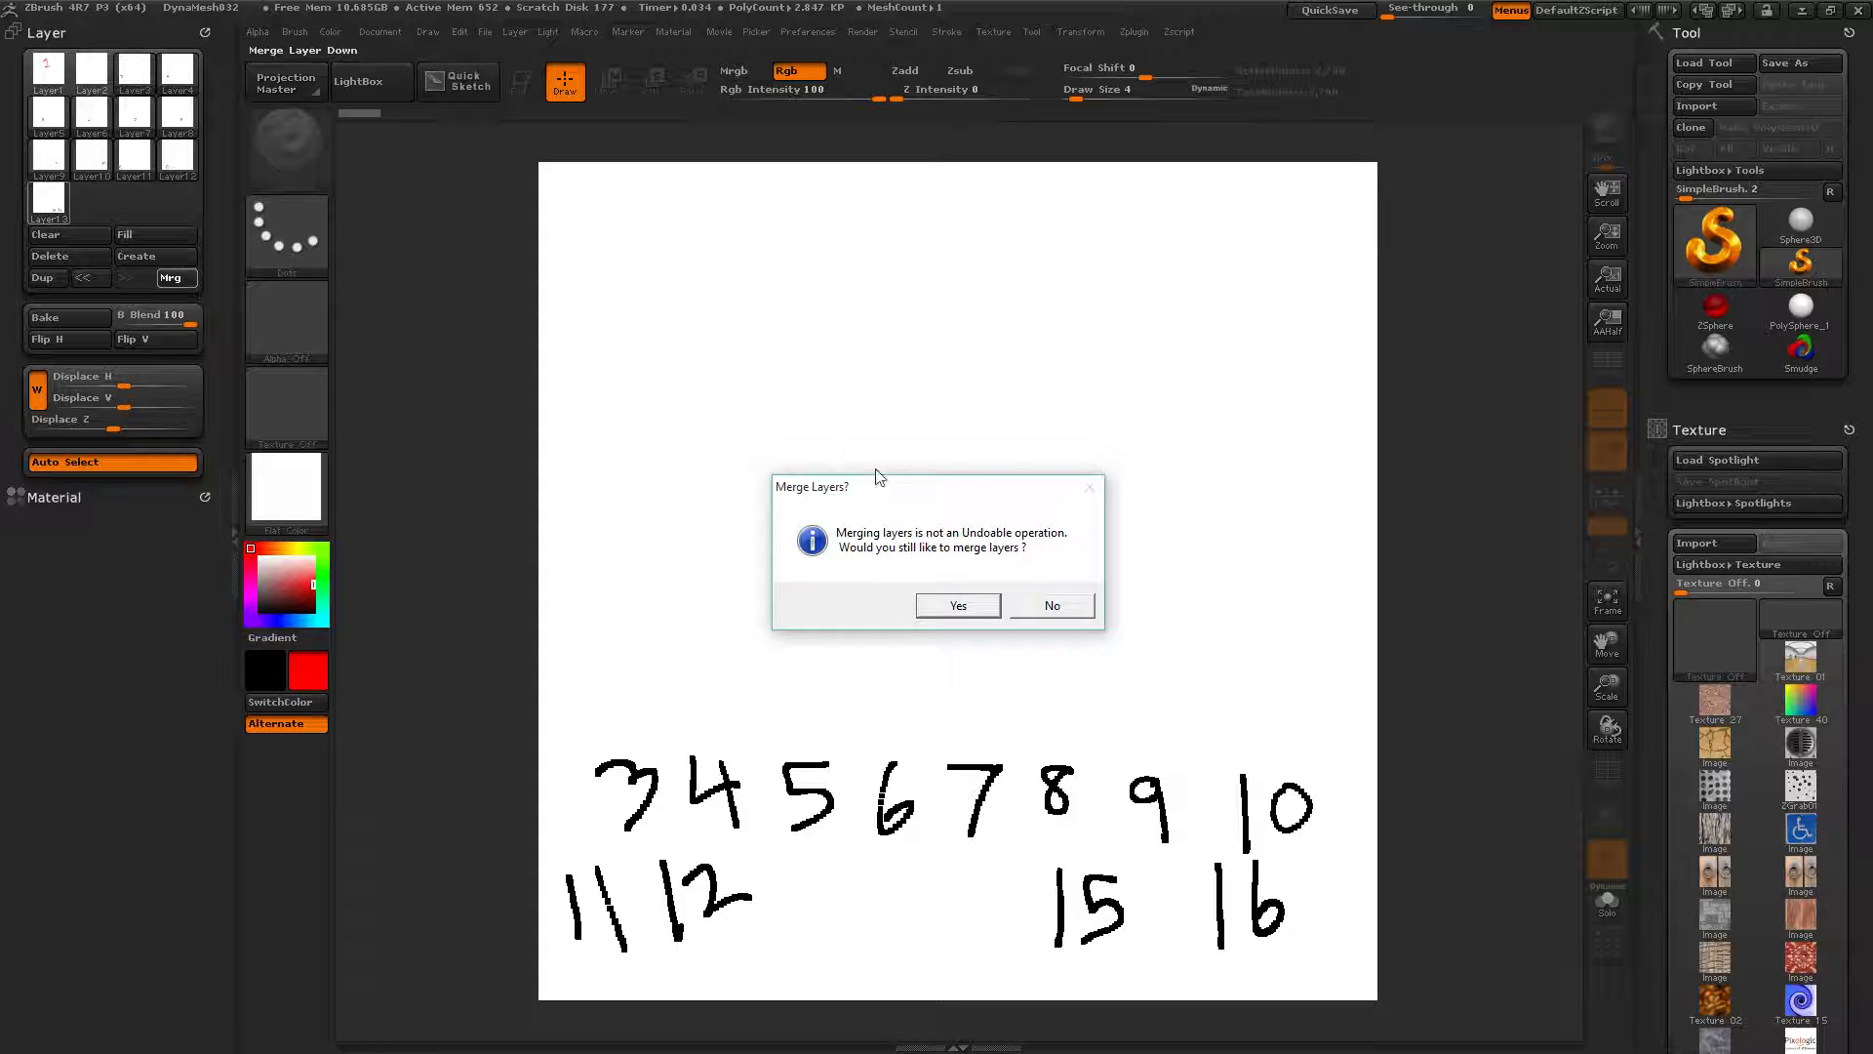
{"action": "left_click", "coordinate": [959, 606]}
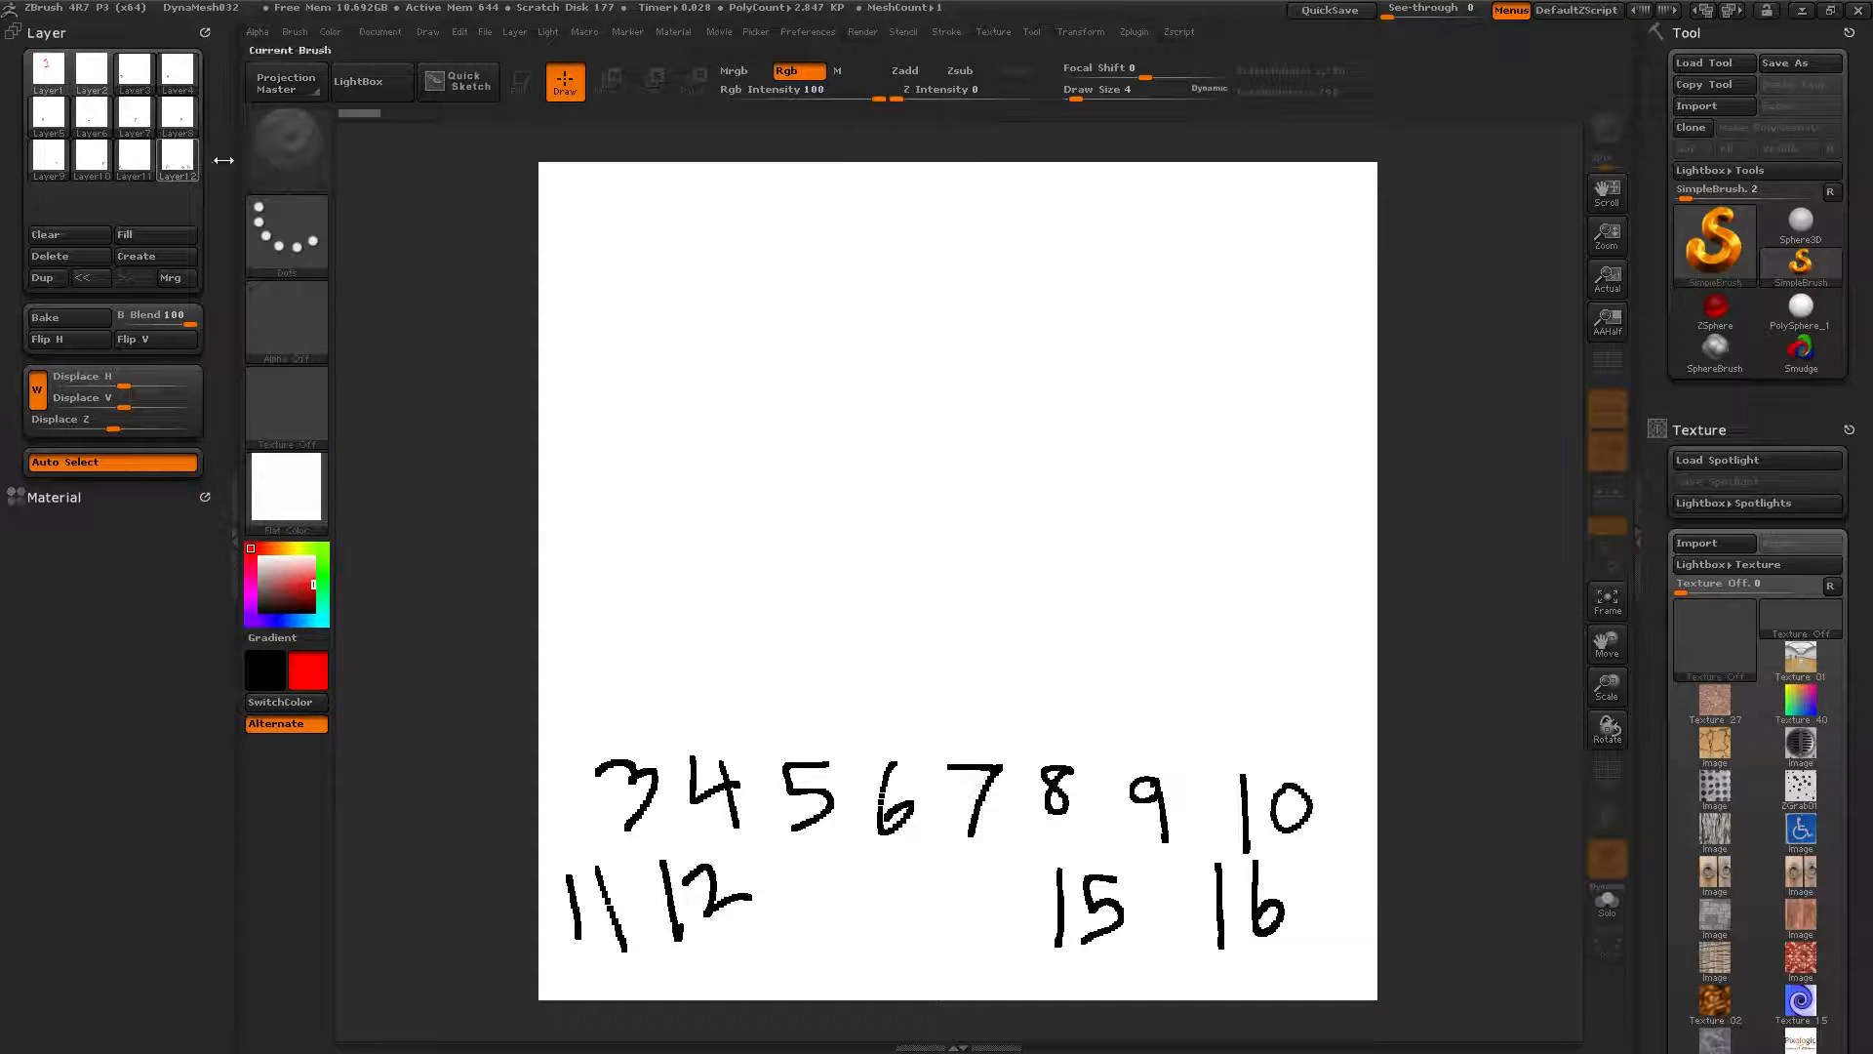
{"action": "mouse_move", "coordinate": [198, 168]}
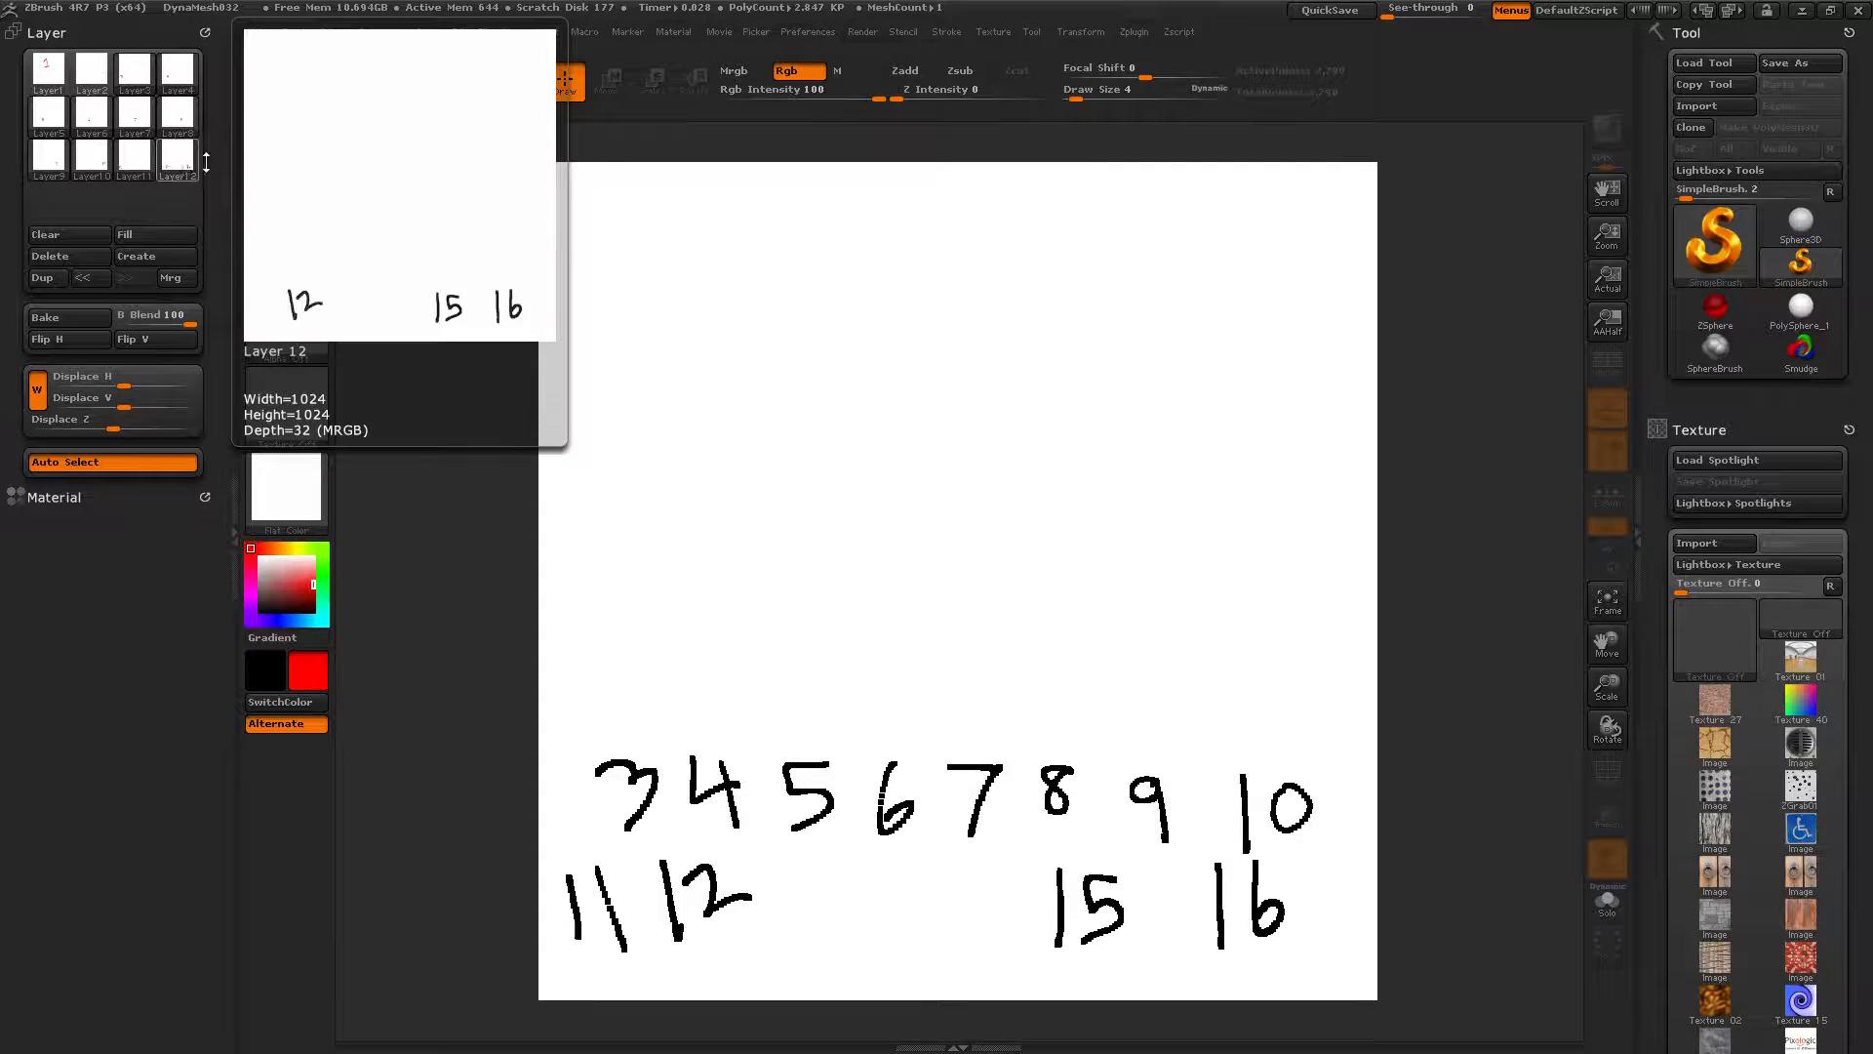
Lower the Rgb Intensity to 13 and merge layer 12 down into layer 11
{"action": "left_click_drag", "start_coordinate": [811, 101], "coordinate": [763, 101]}
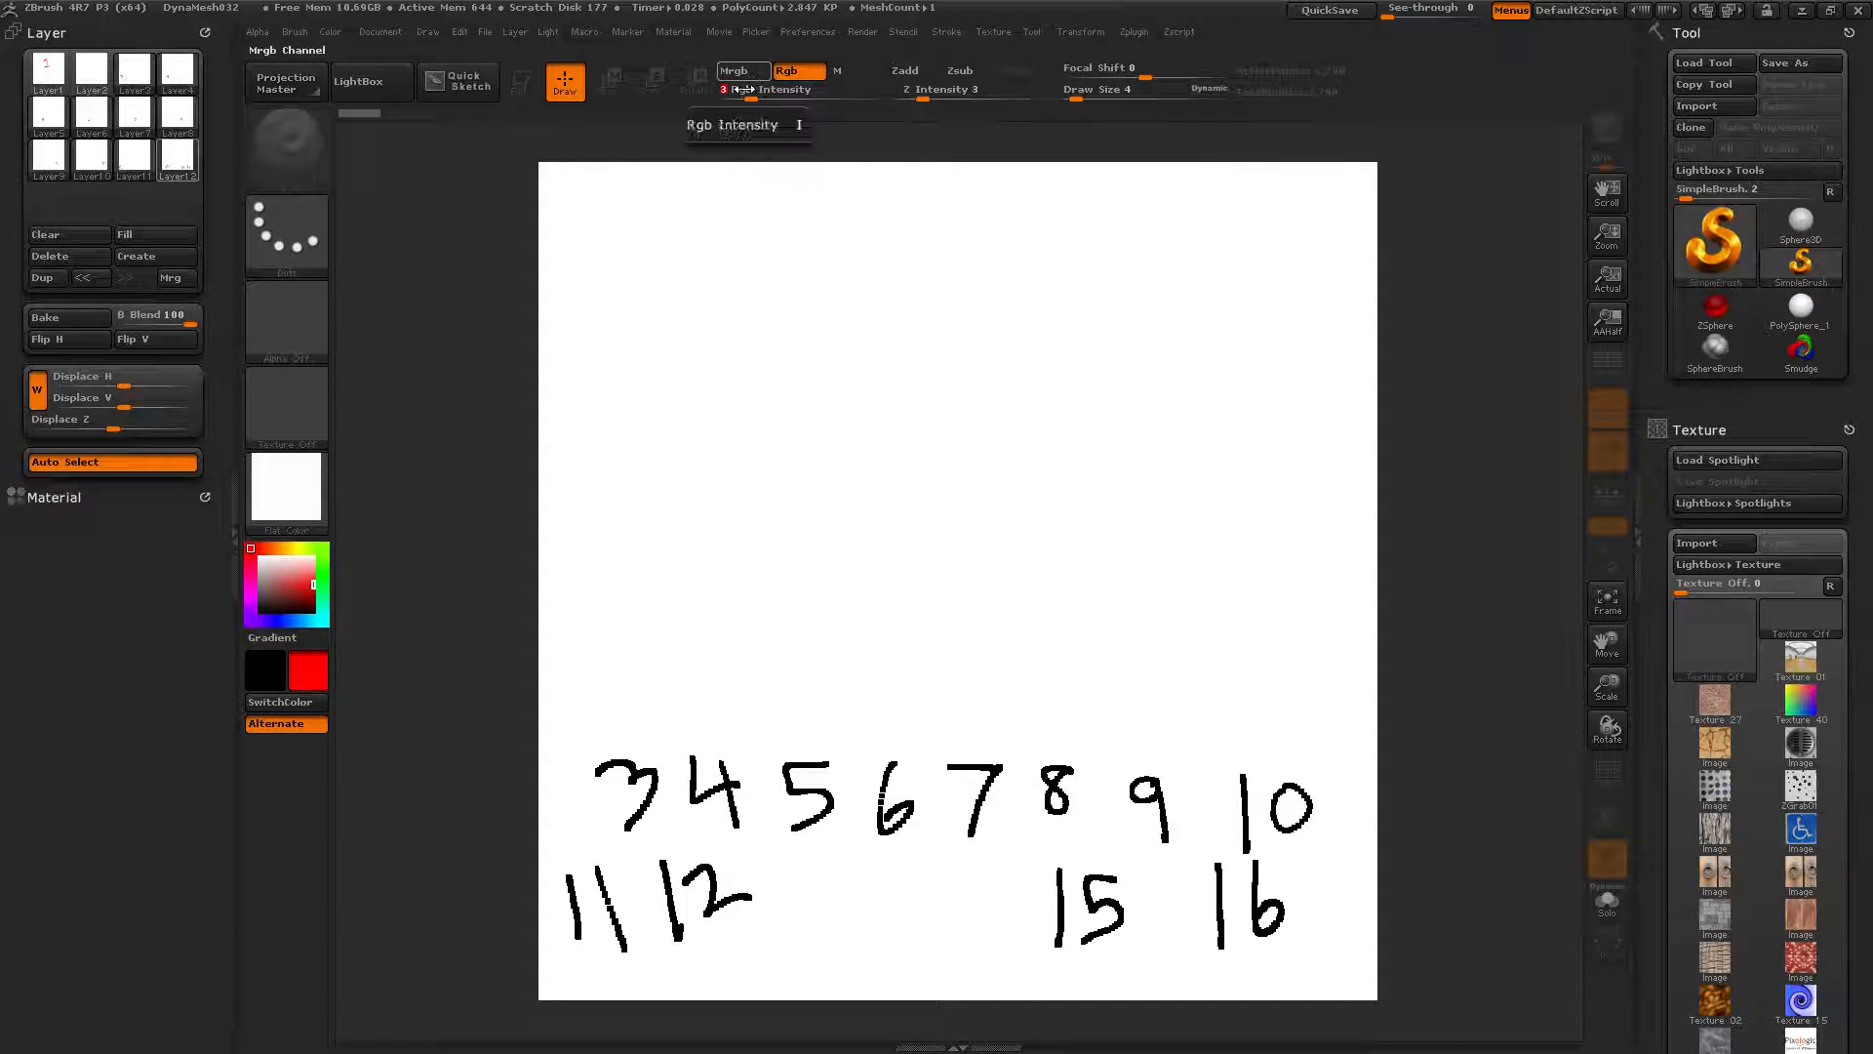
{"action": "left_click_drag", "start_coordinate": [748, 97], "coordinate": [781, 97]}
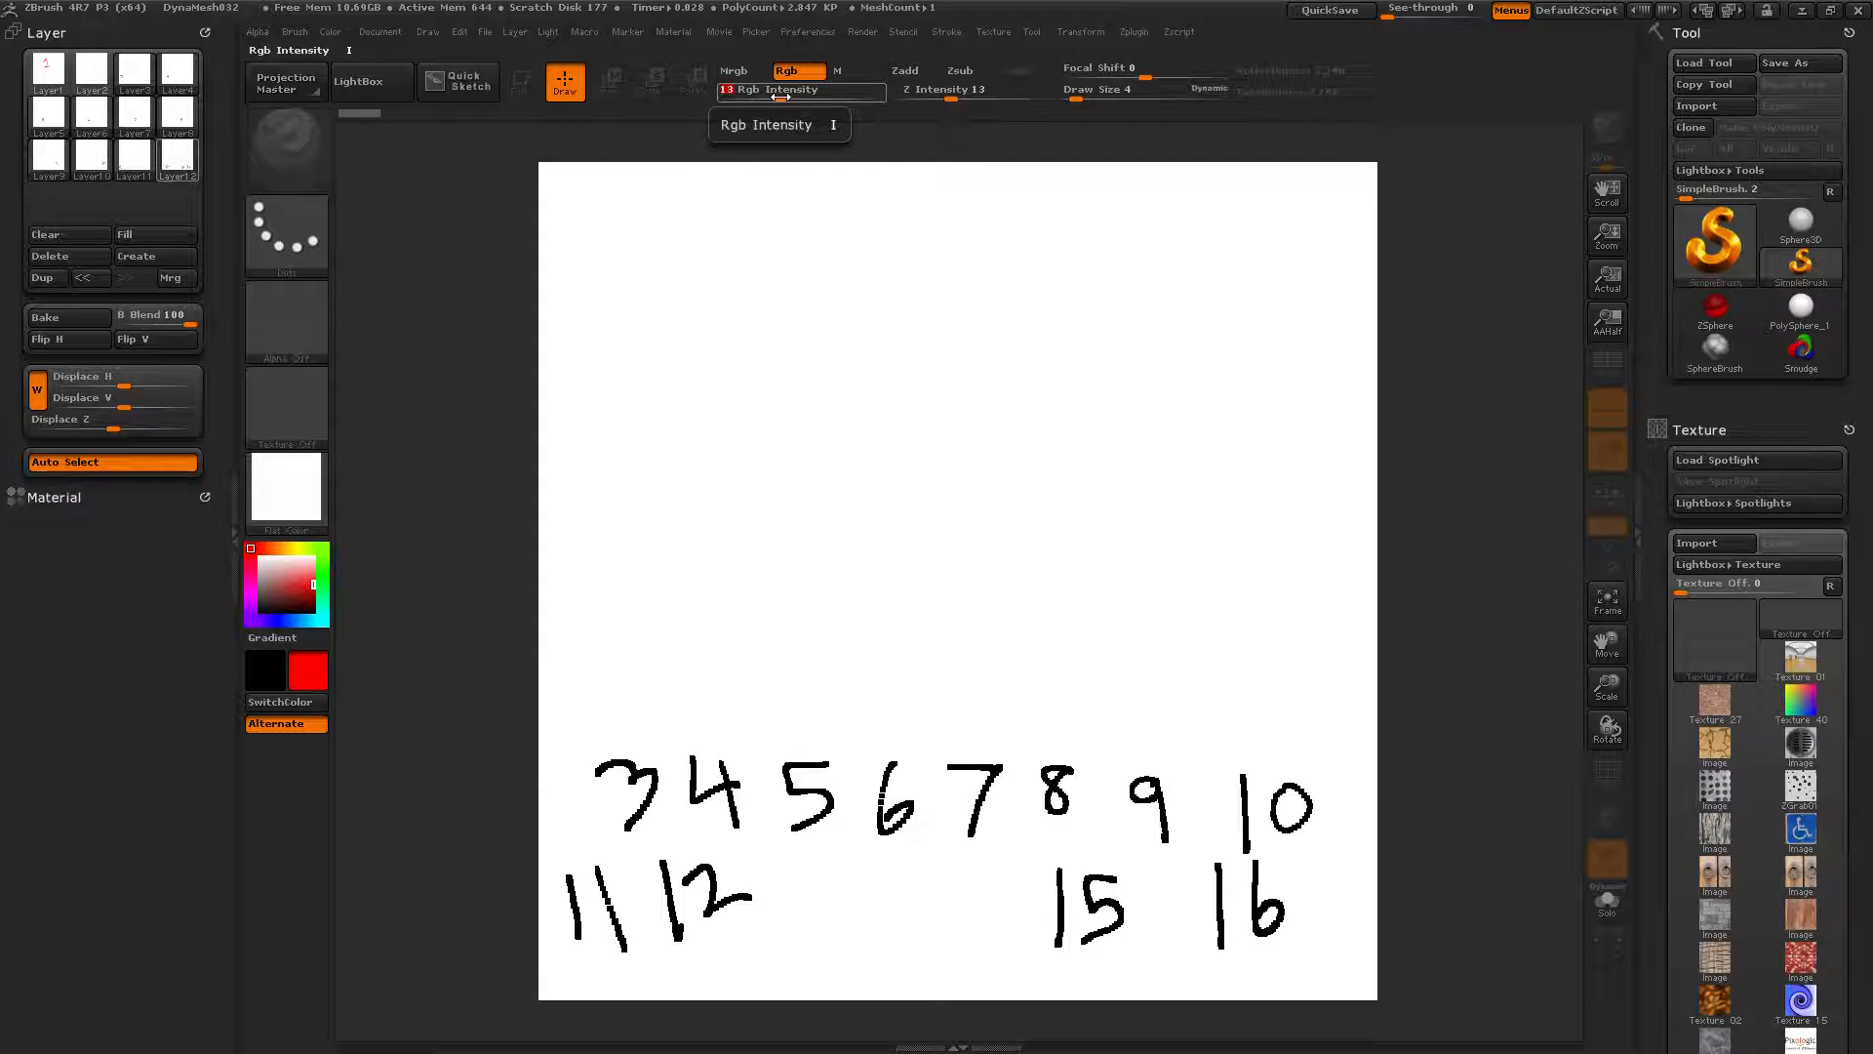
{"action": "mouse_move", "coordinate": [175, 166]}
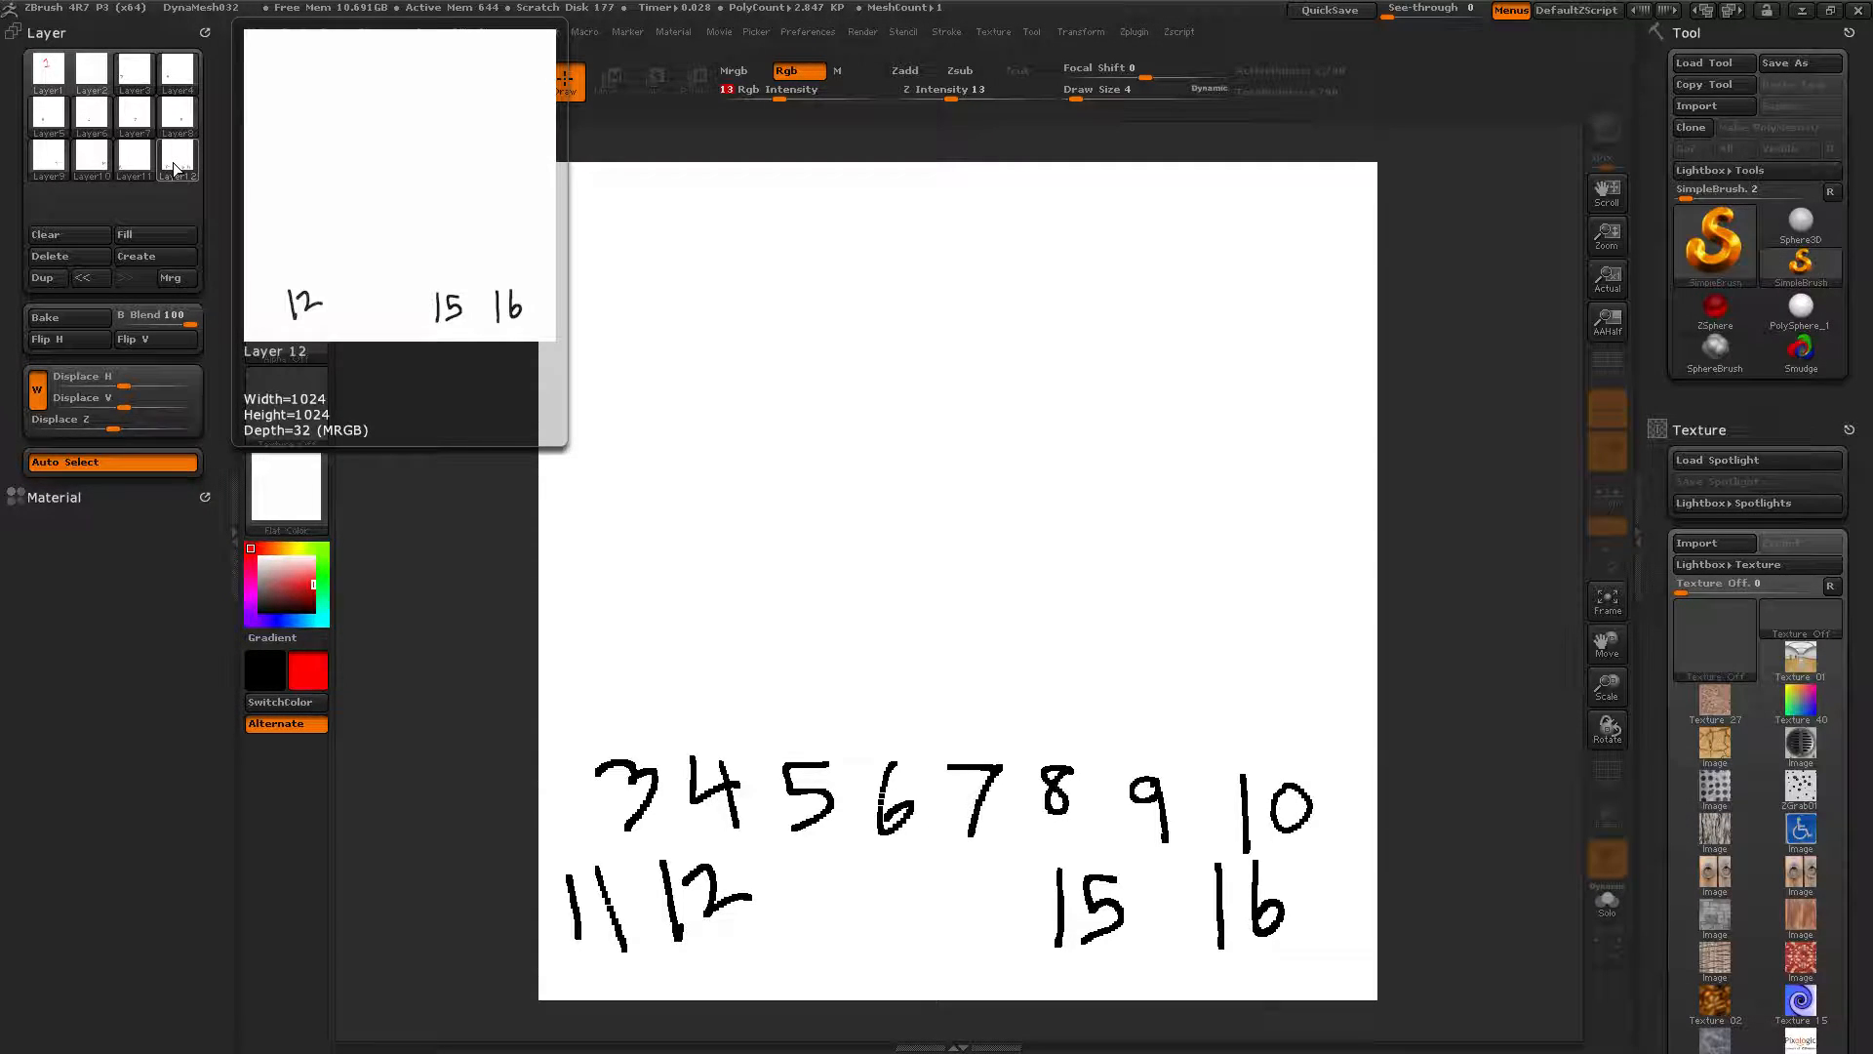
{"action": "left_click", "coordinate": [179, 285]}
{"action": "left_click", "coordinate": [948, 604]}
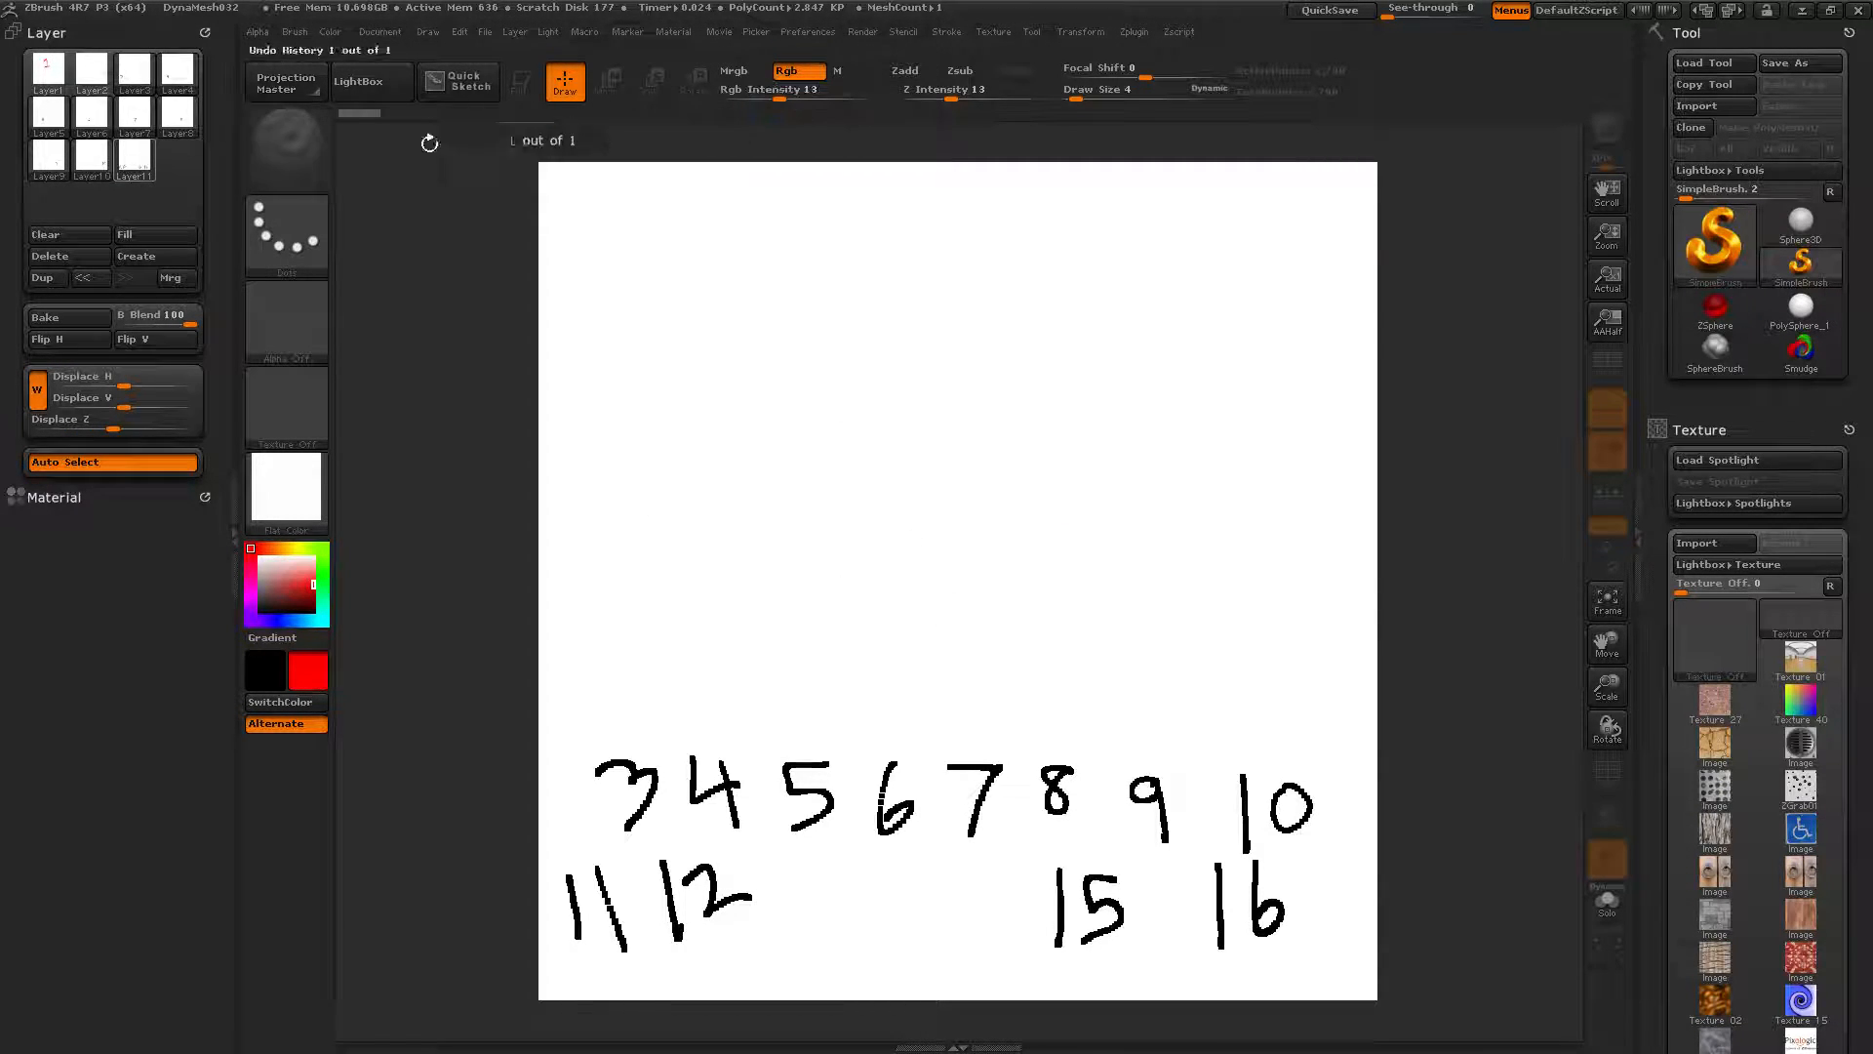
{"action": "mouse_move", "coordinate": [131, 167]}
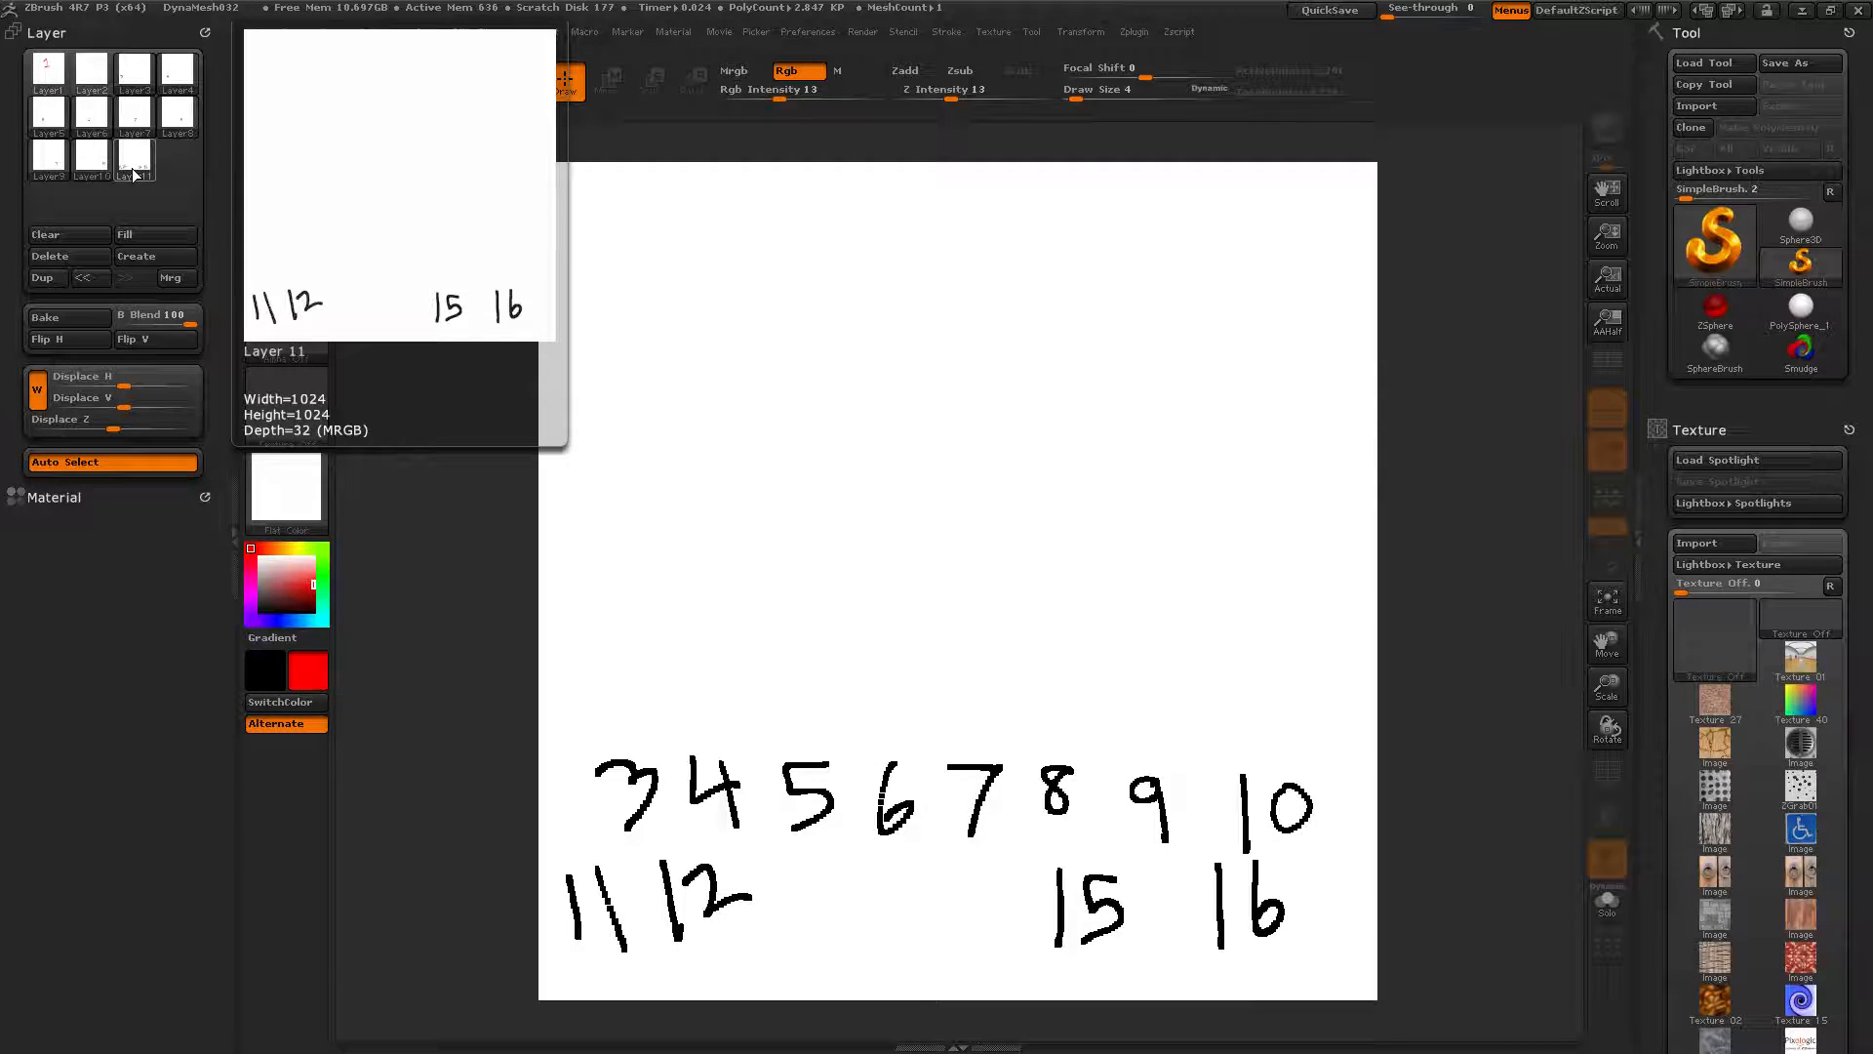
Reduce the Rgb Intensity to 1 and merge layer 11 down into layer 10
{"action": "left_click_drag", "start_coordinate": [781, 99], "coordinate": [759, 102]}
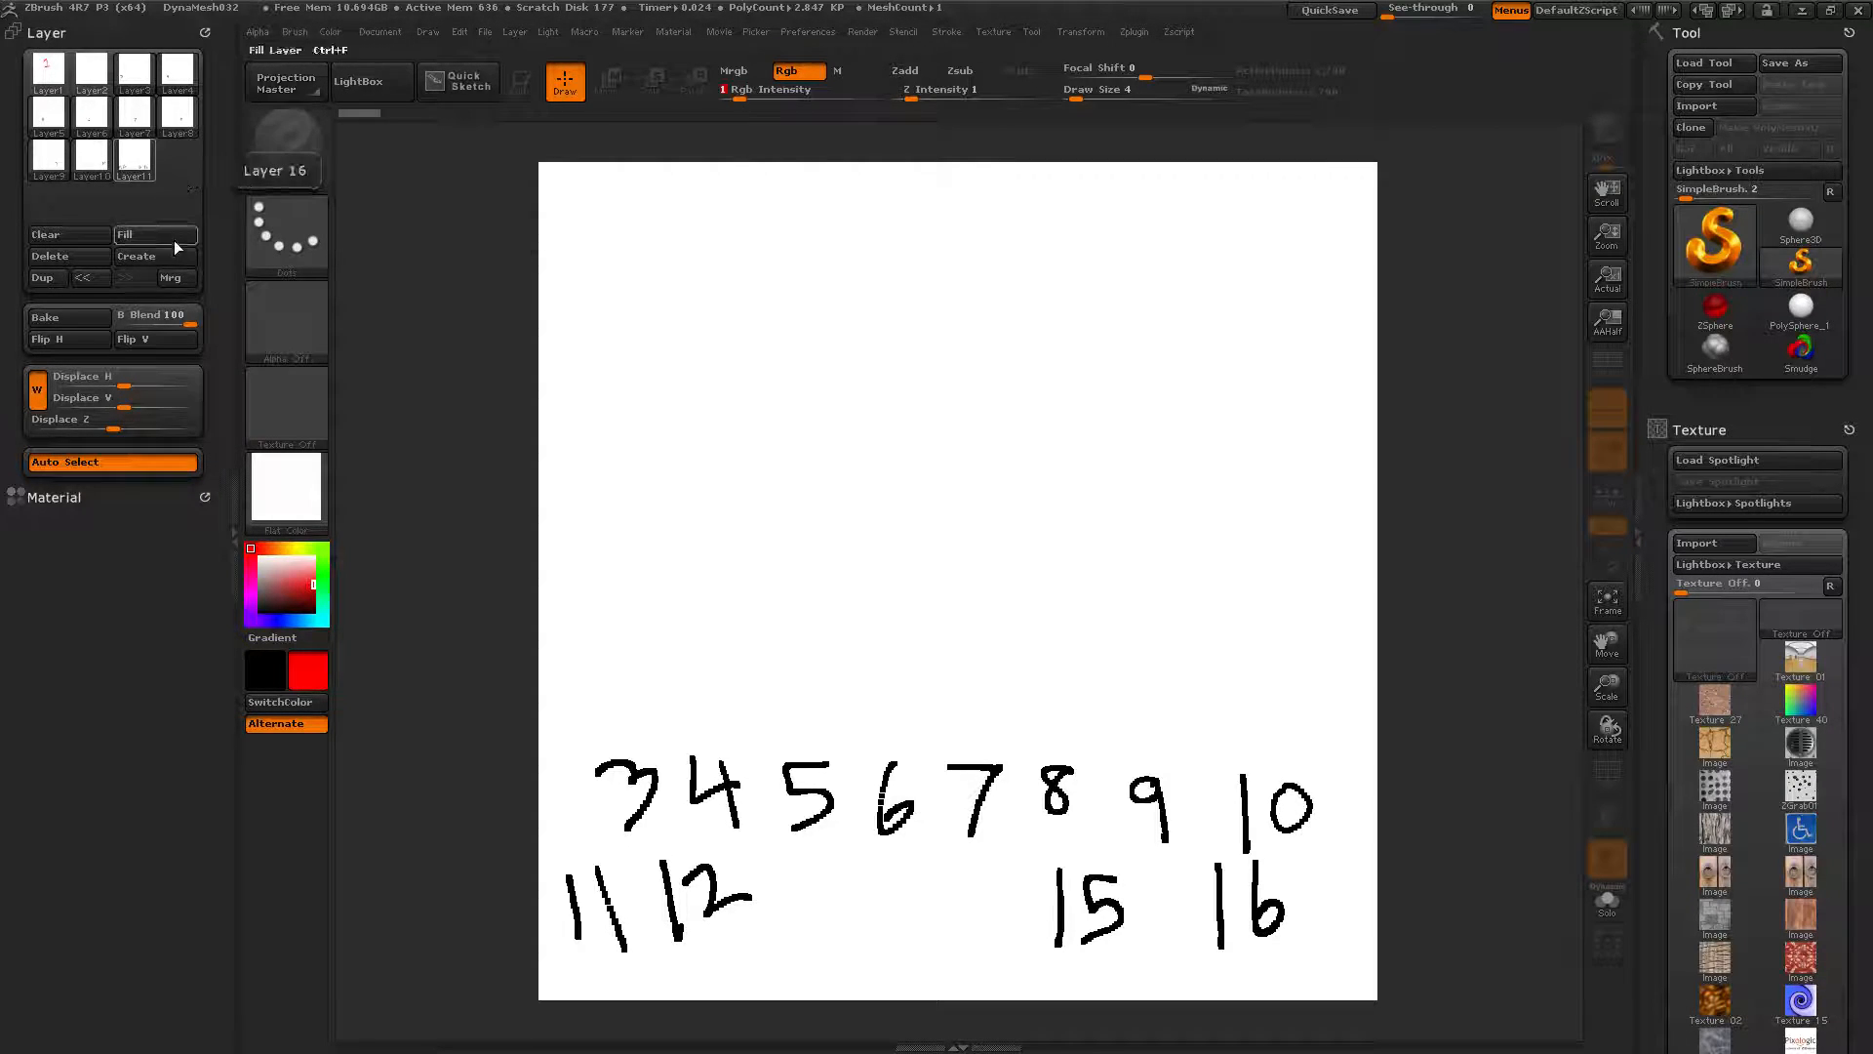
{"action": "left_click", "coordinate": [170, 279]}
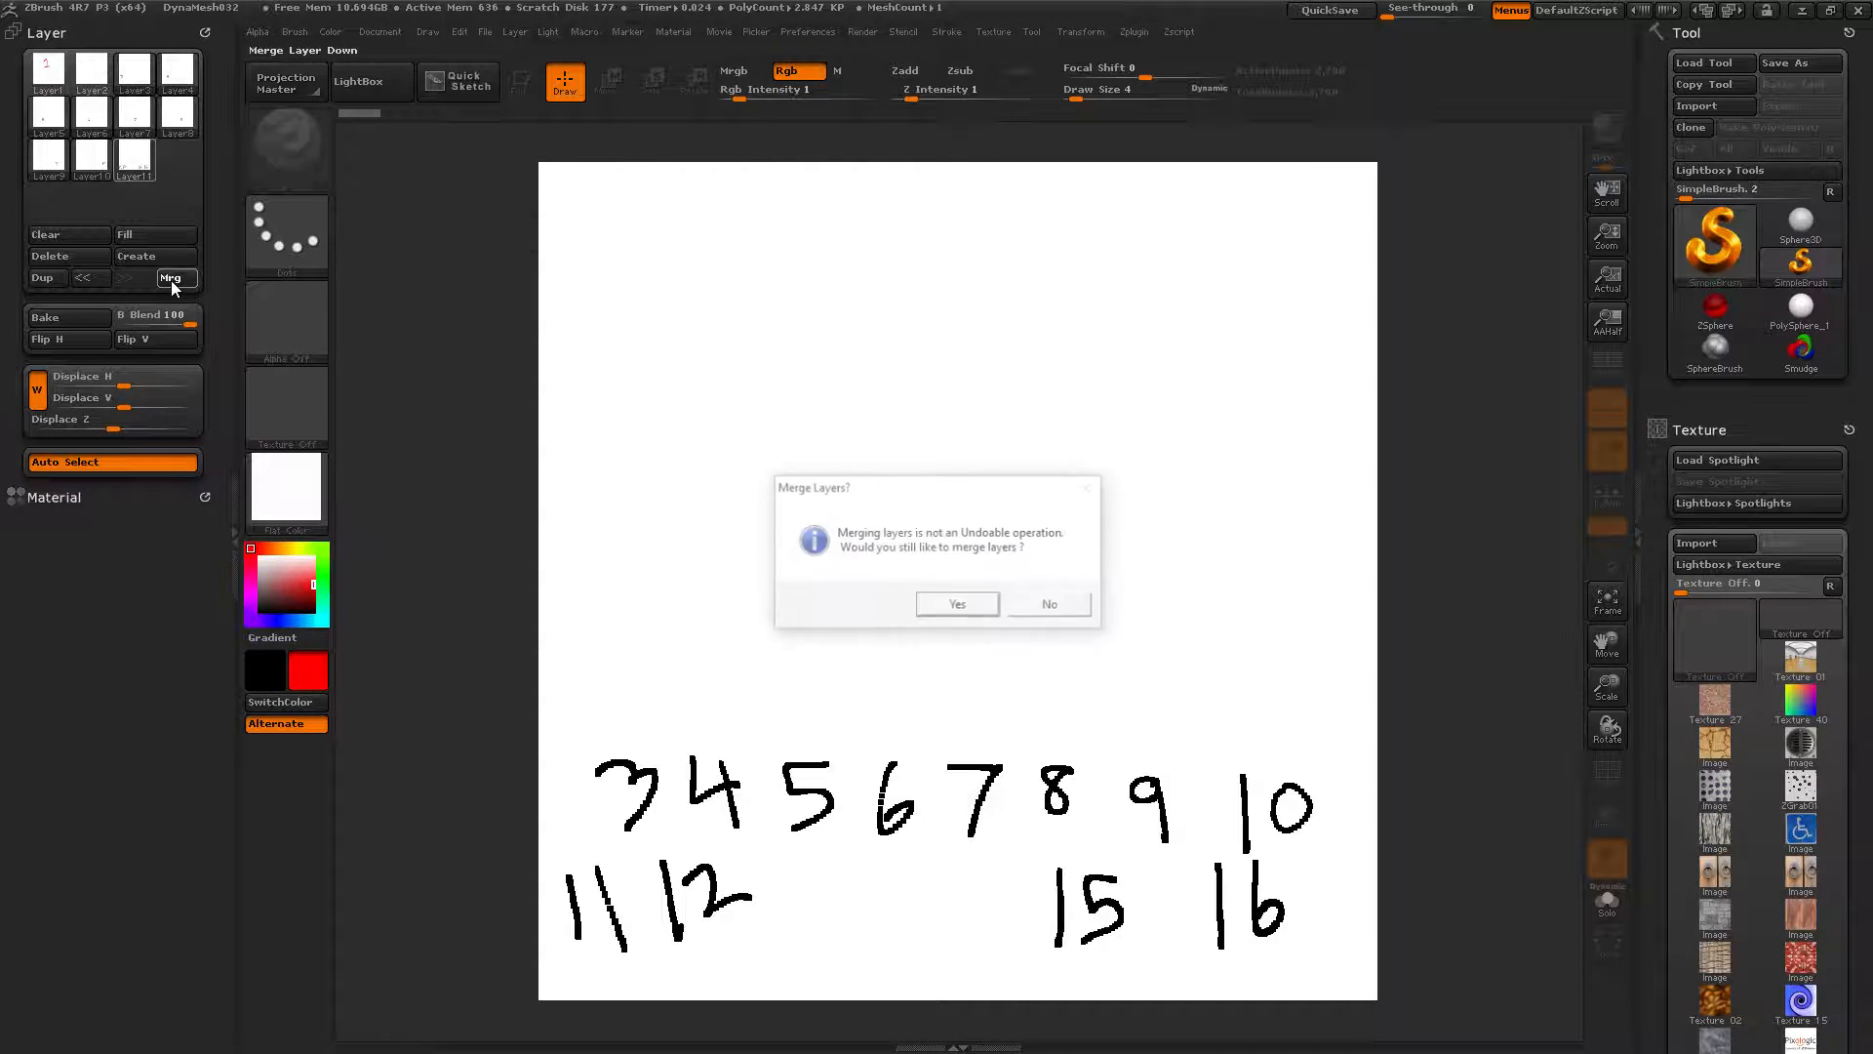
{"action": "left_click", "coordinate": [960, 605]}
{"action": "mouse_move", "coordinate": [105, 148]}
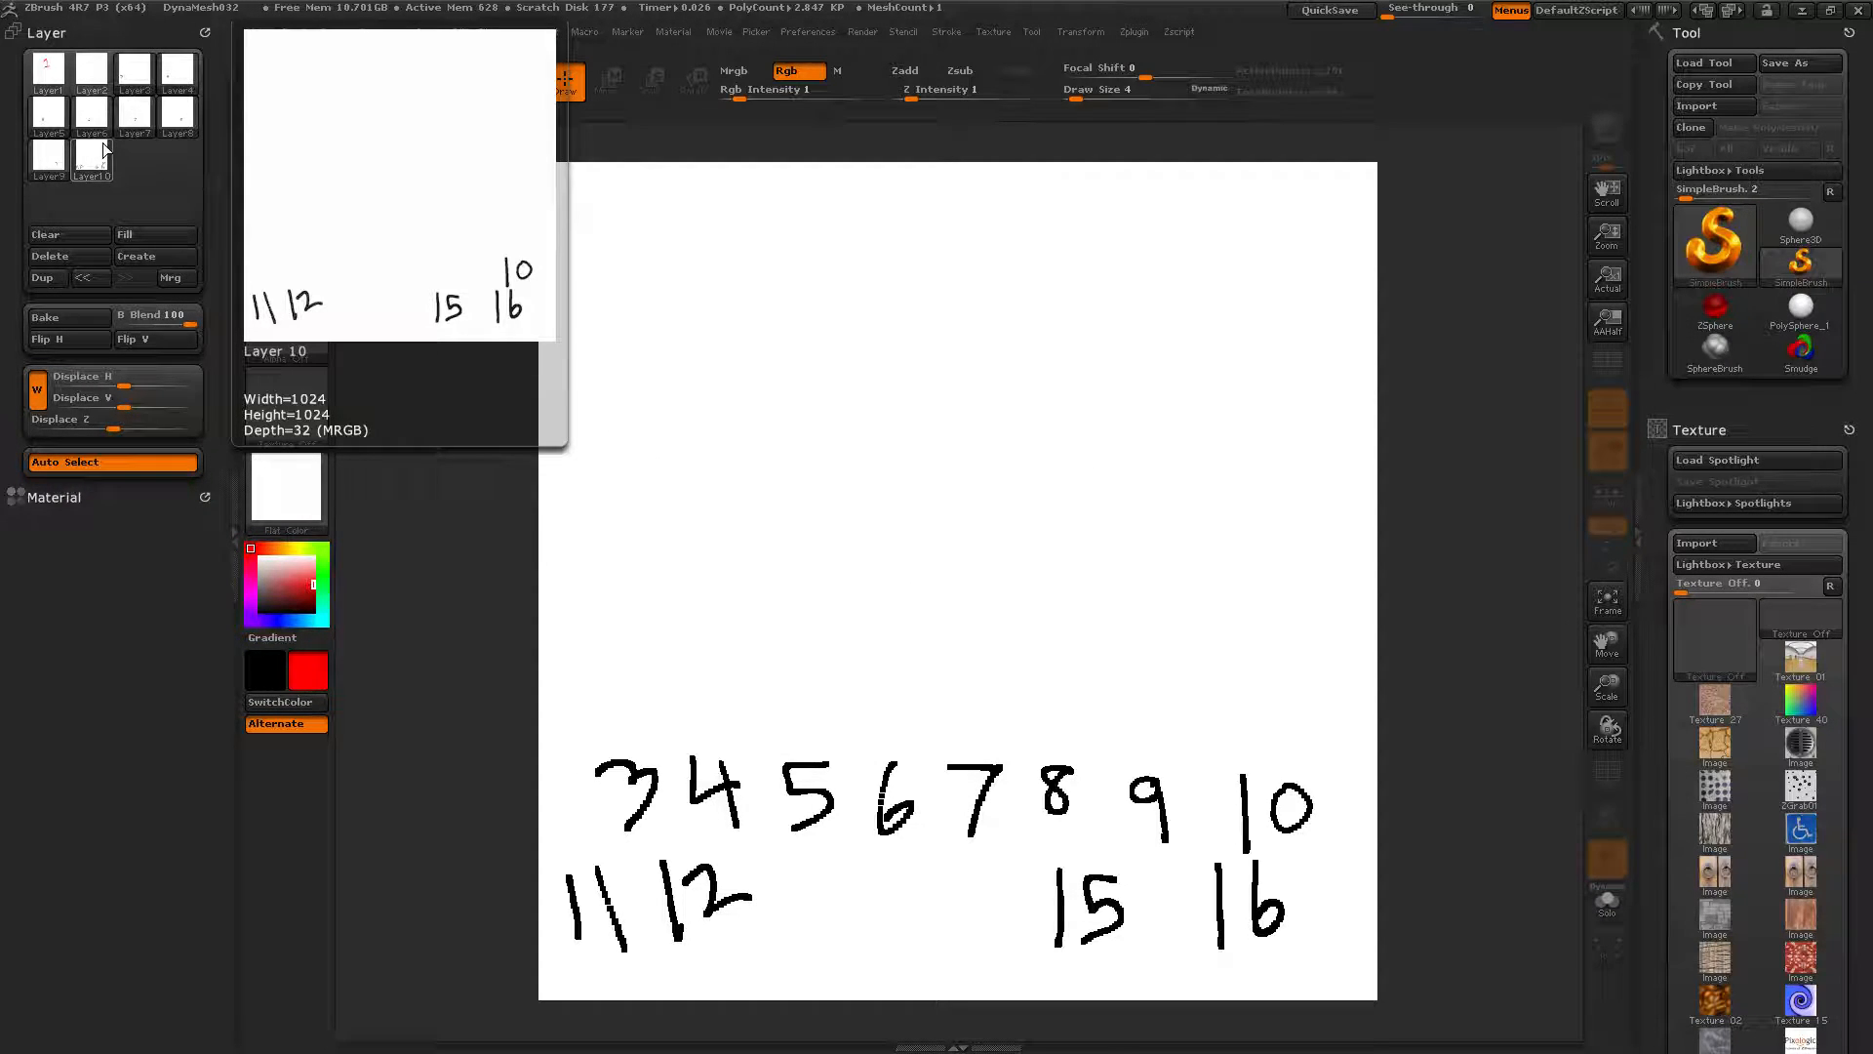
Set the intensity to 66 with only the M channel enabled, and choose the MatCap Satin01 material
{"action": "left_click_drag", "start_coordinate": [742, 94], "coordinate": [821, 95]}
{"action": "left_click", "coordinate": [850, 71]}
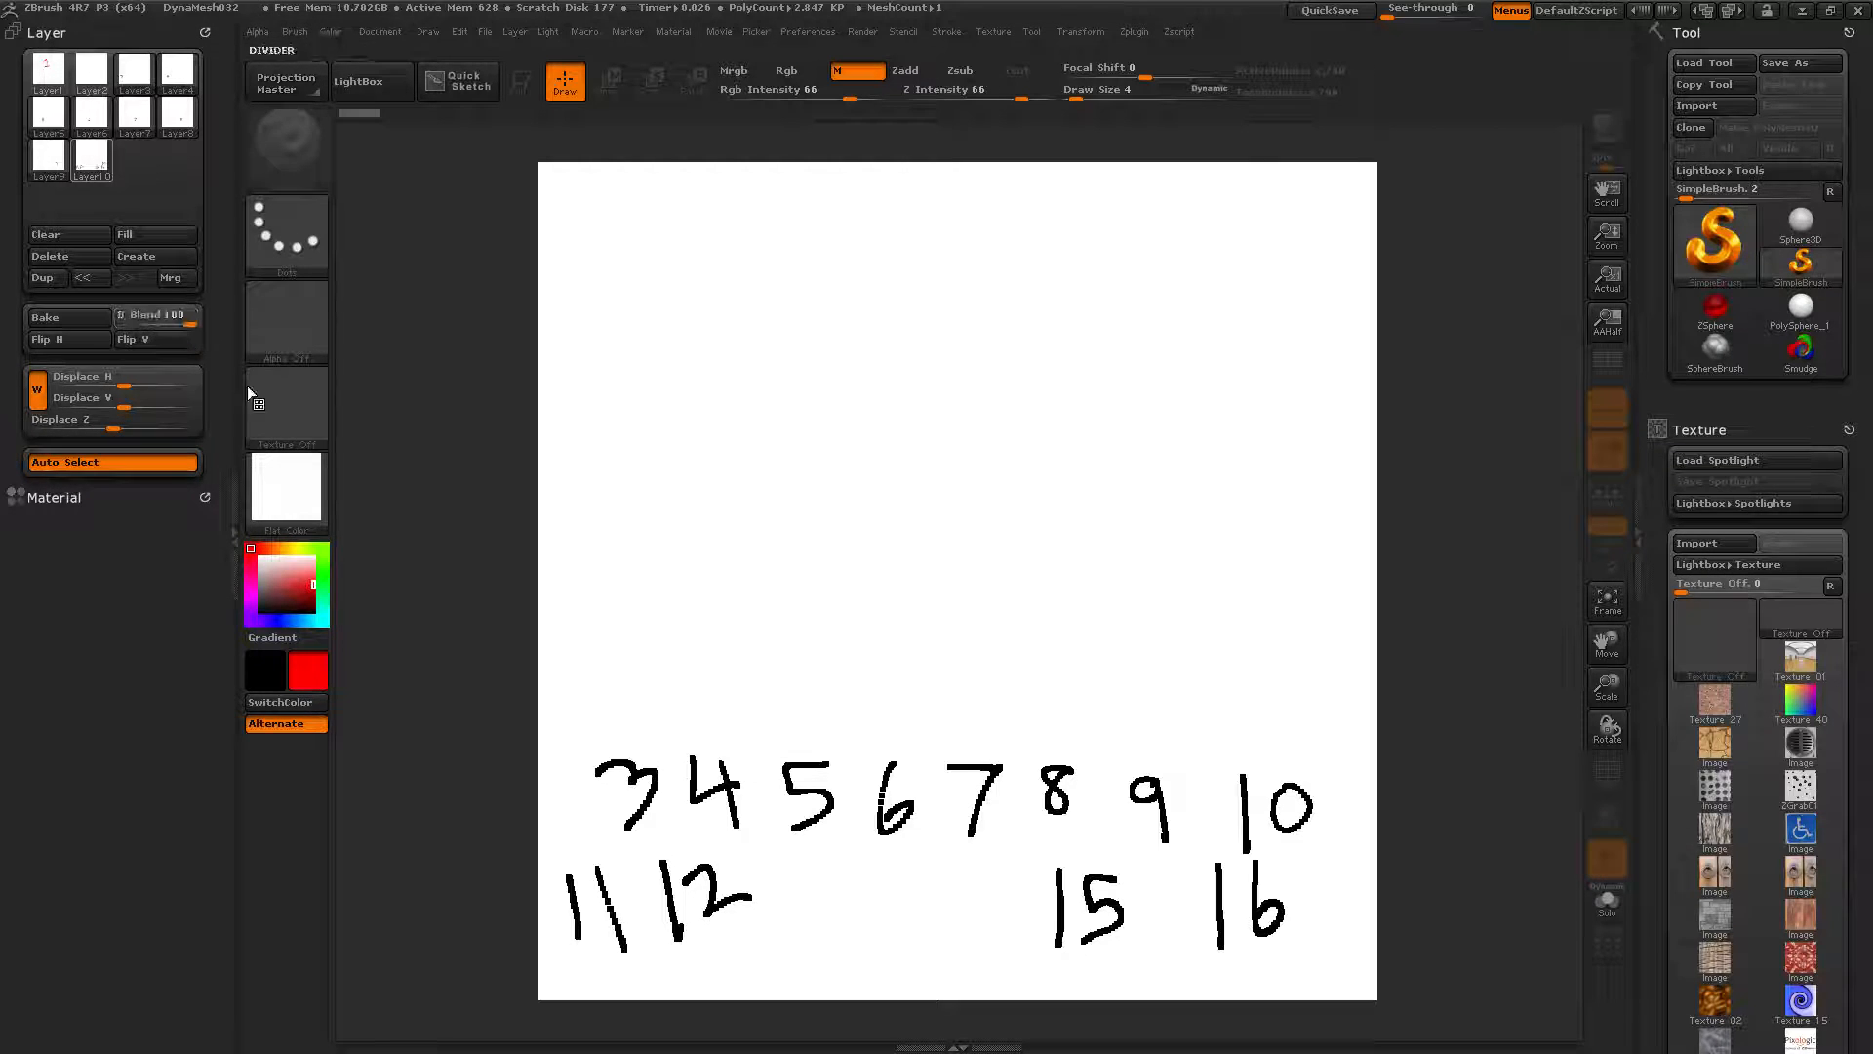
{"action": "left_click", "coordinate": [286, 485]}
{"action": "mouse_move", "coordinate": [799, 664]}
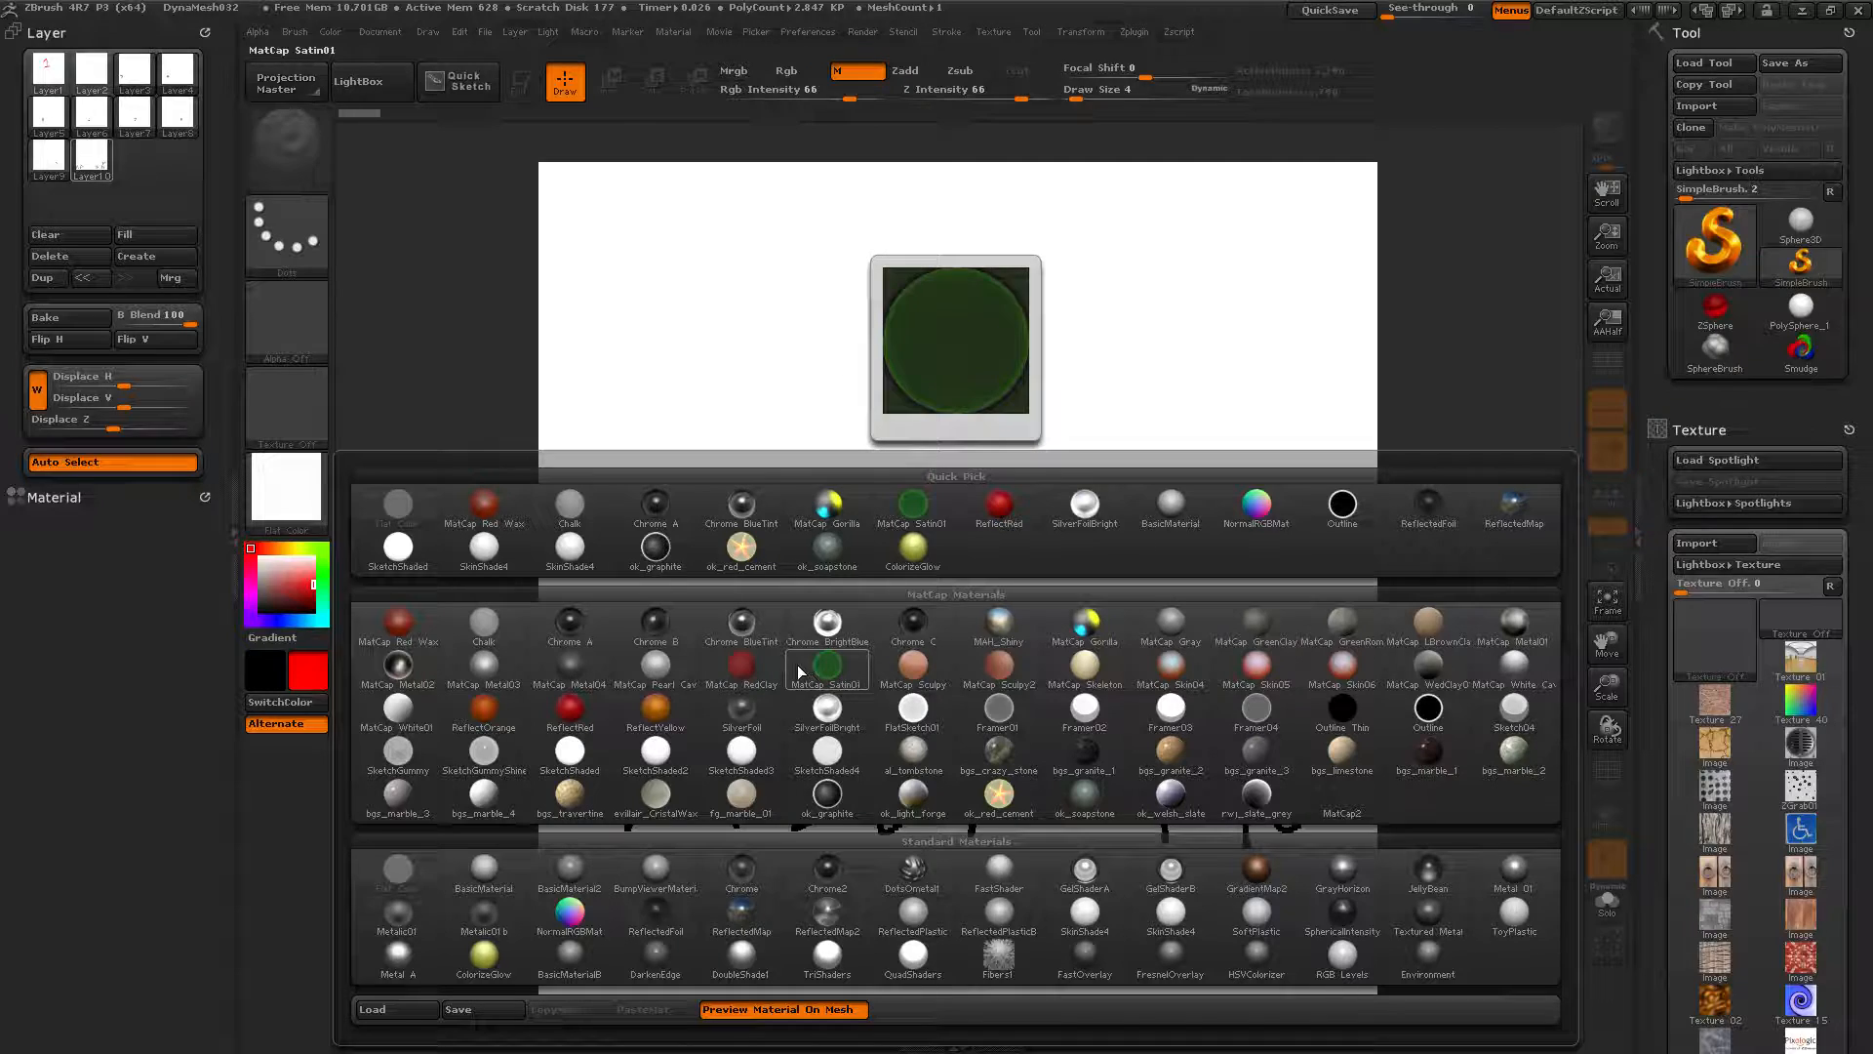
{"action": "left_click", "coordinate": [808, 660]}
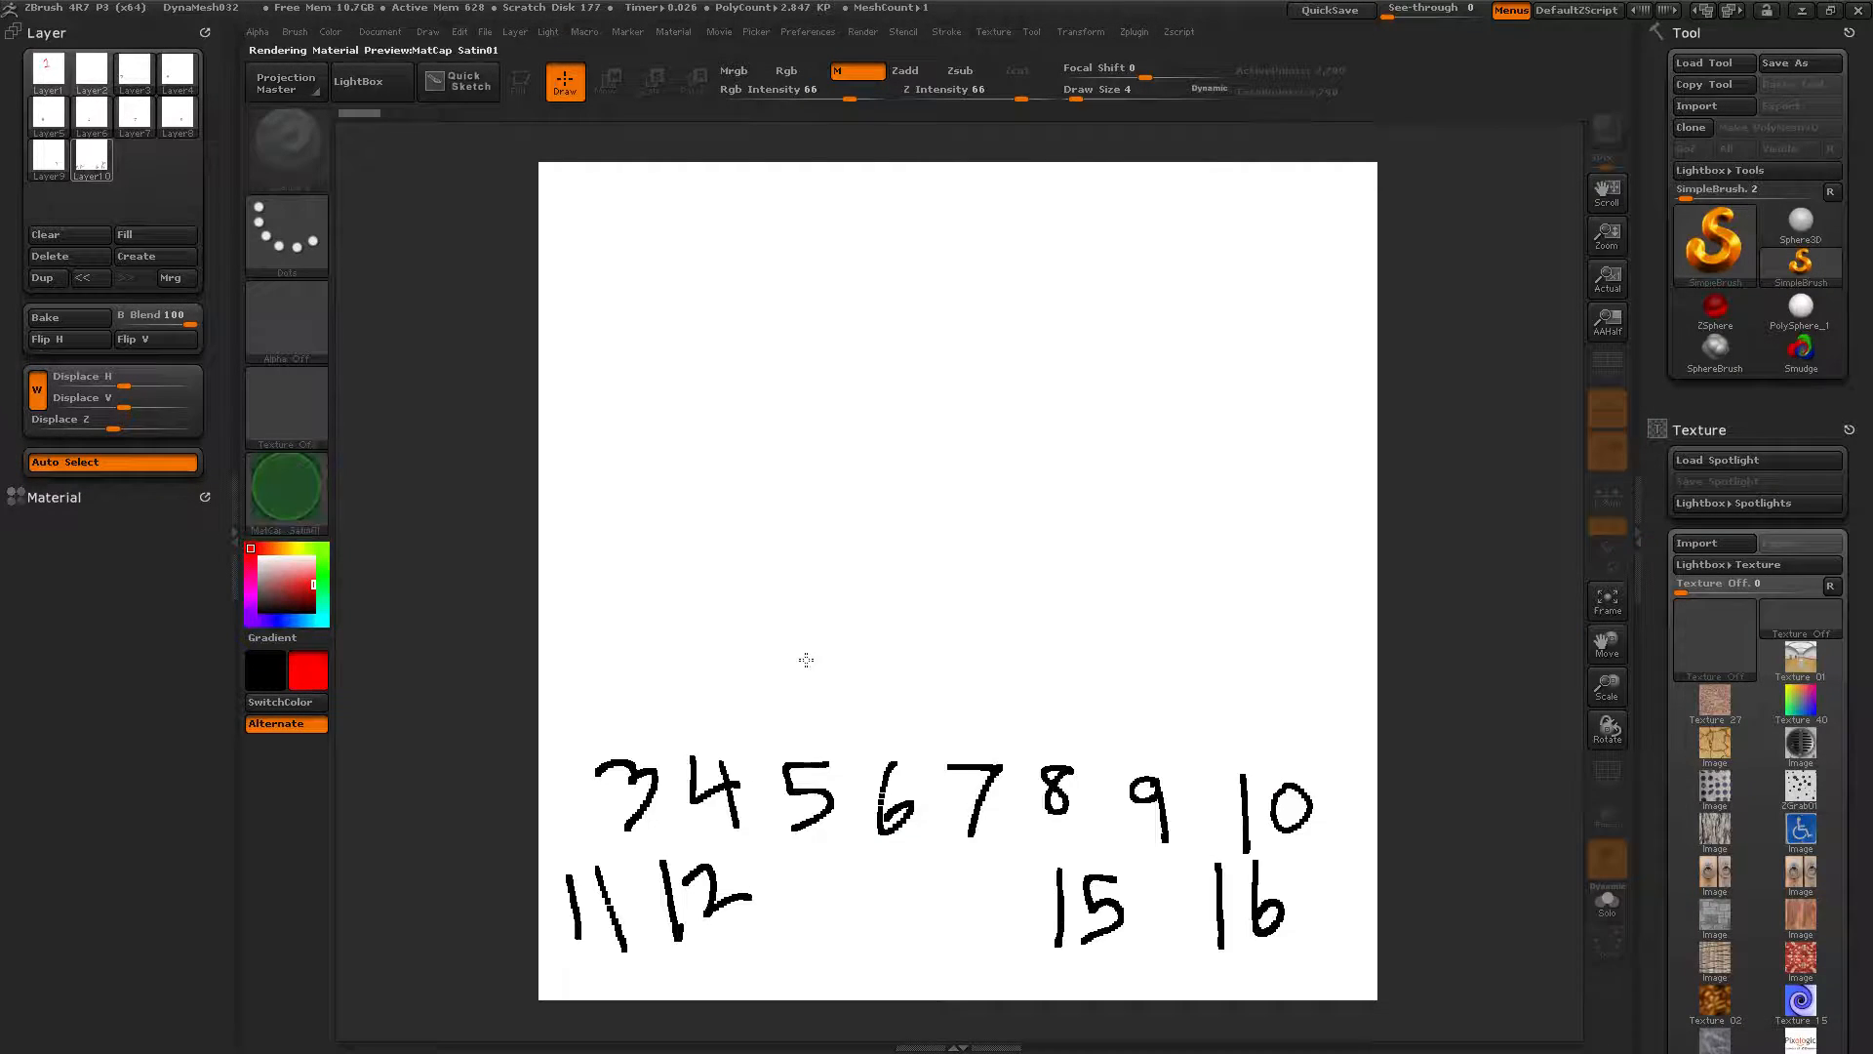
Merge layer 10 down into layer 9 with only the M channel enabled
{"action": "mouse_move", "coordinate": [98, 174]}
{"action": "left_click", "coordinate": [175, 282]}
{"action": "left_click", "coordinate": [944, 602]}
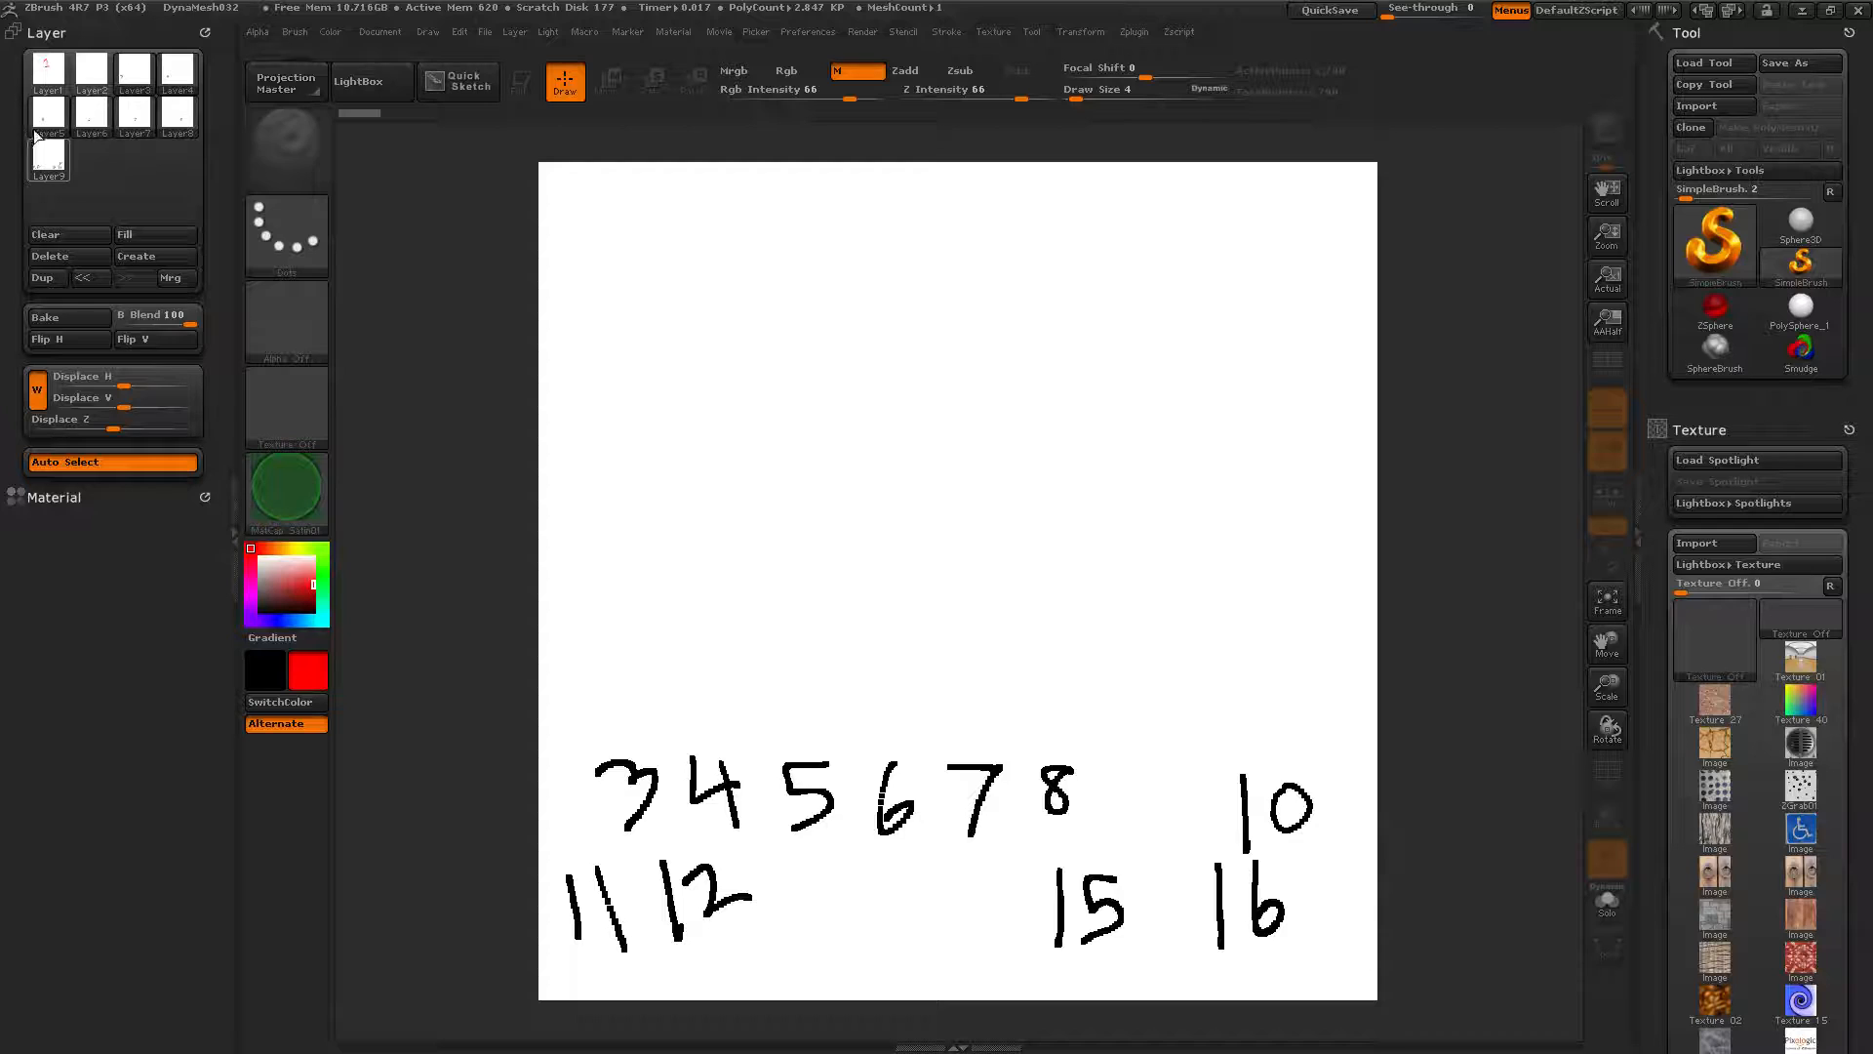
{"action": "mouse_move", "coordinate": [52, 149]}
Switch from the M channel to Zadd only, and merge layer 9 down into layer 8
{"action": "left_click", "coordinate": [906, 72]}
{"action": "left_click", "coordinate": [856, 73]}
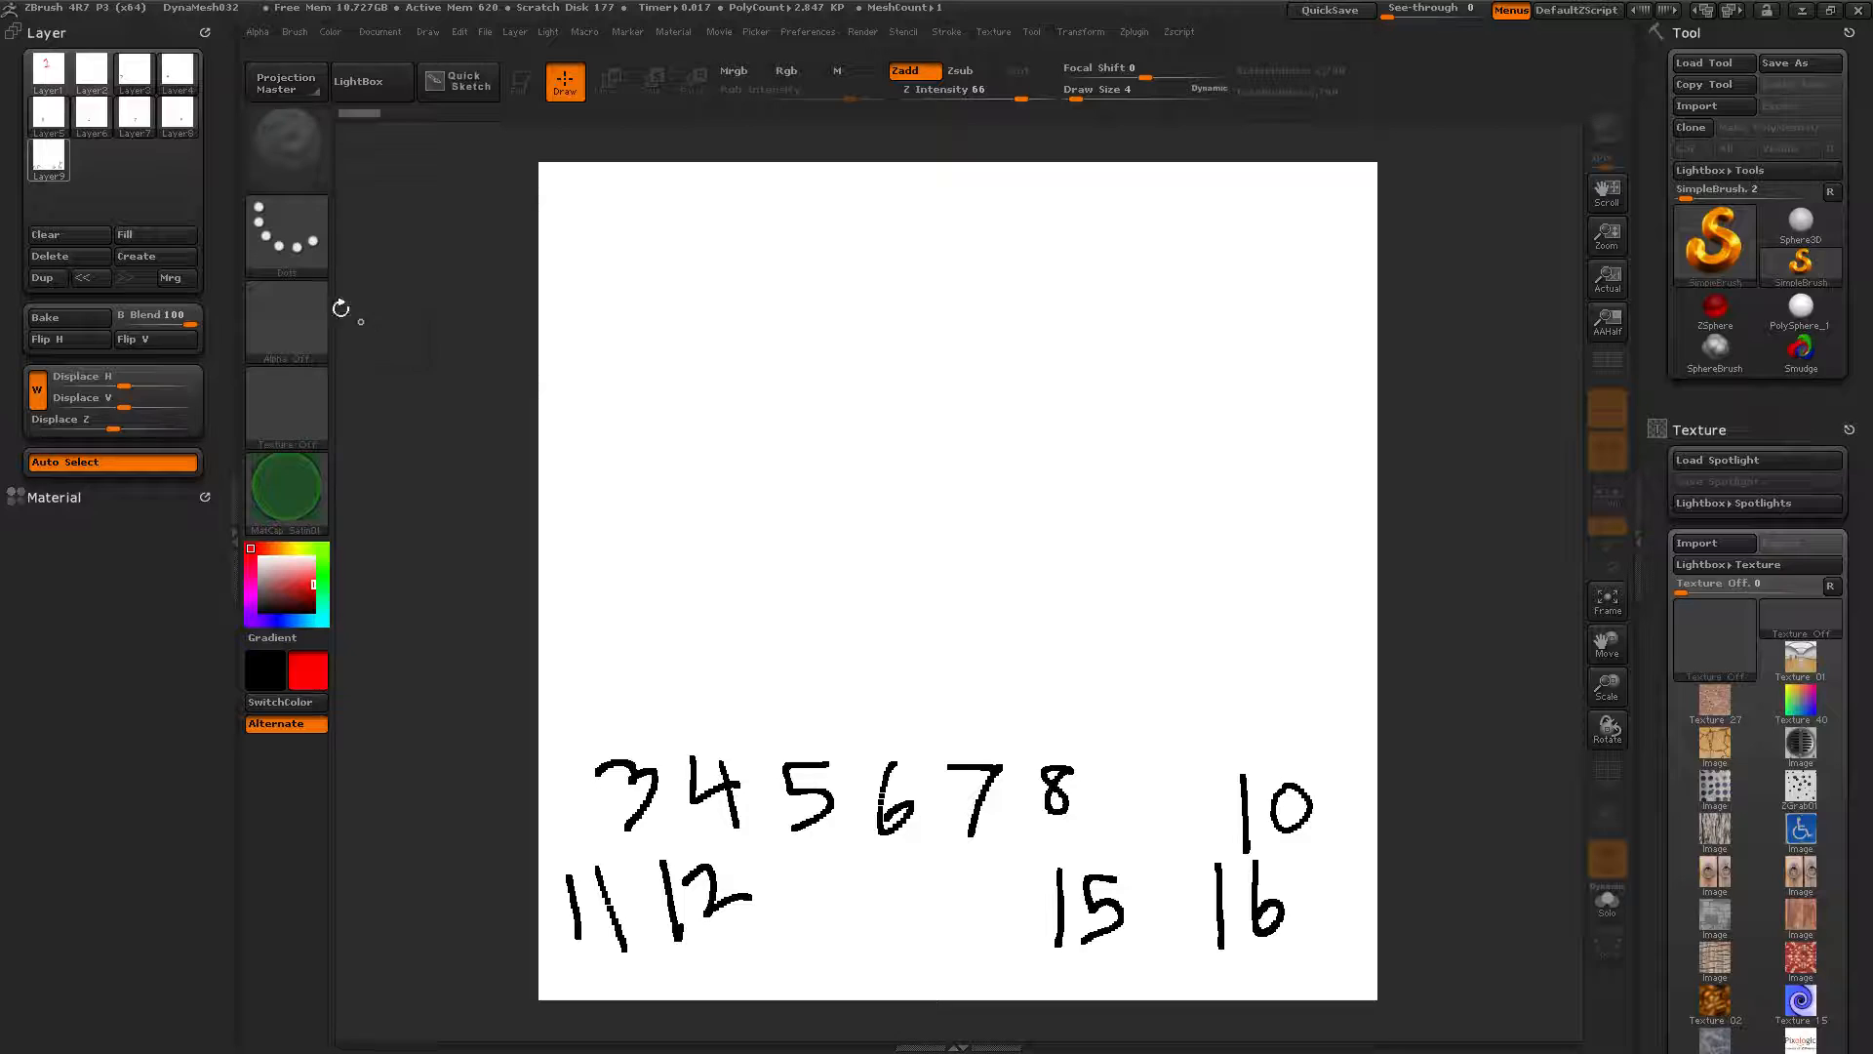
{"action": "left_click", "coordinate": [173, 282]}
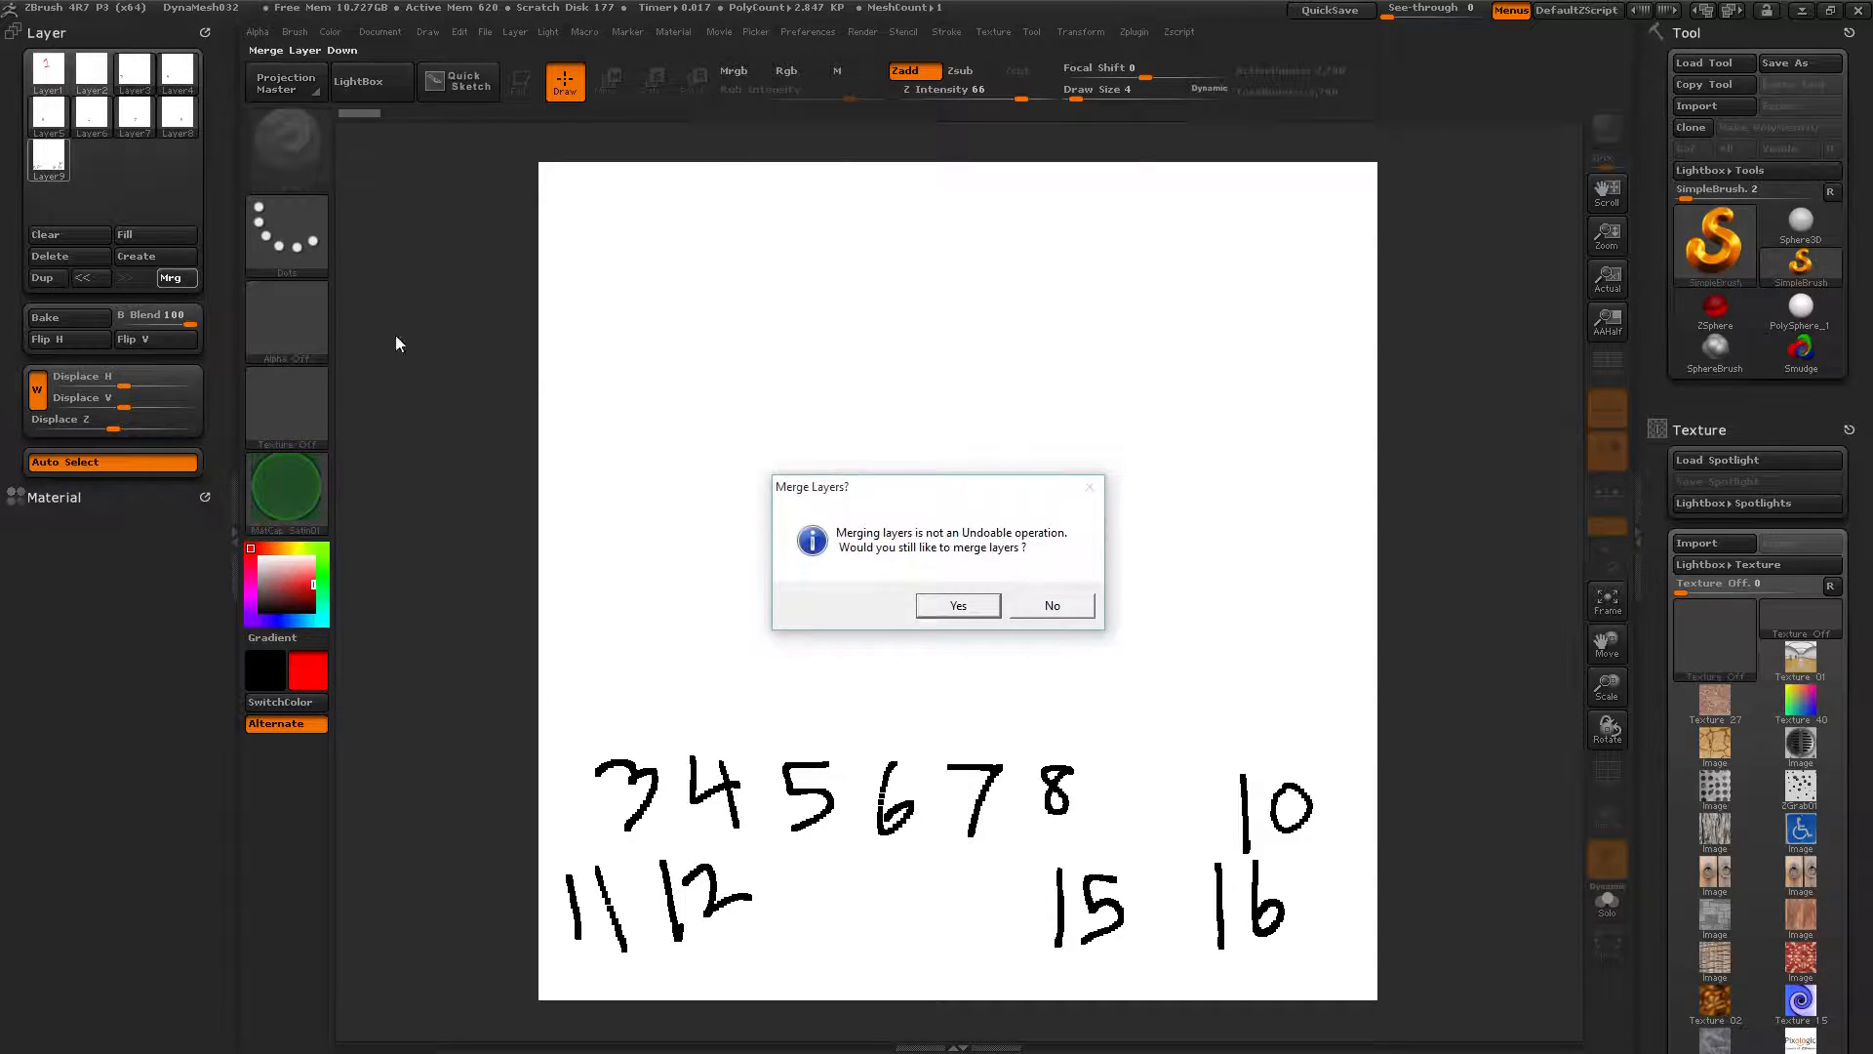
{"action": "left_click", "coordinate": [972, 606]}
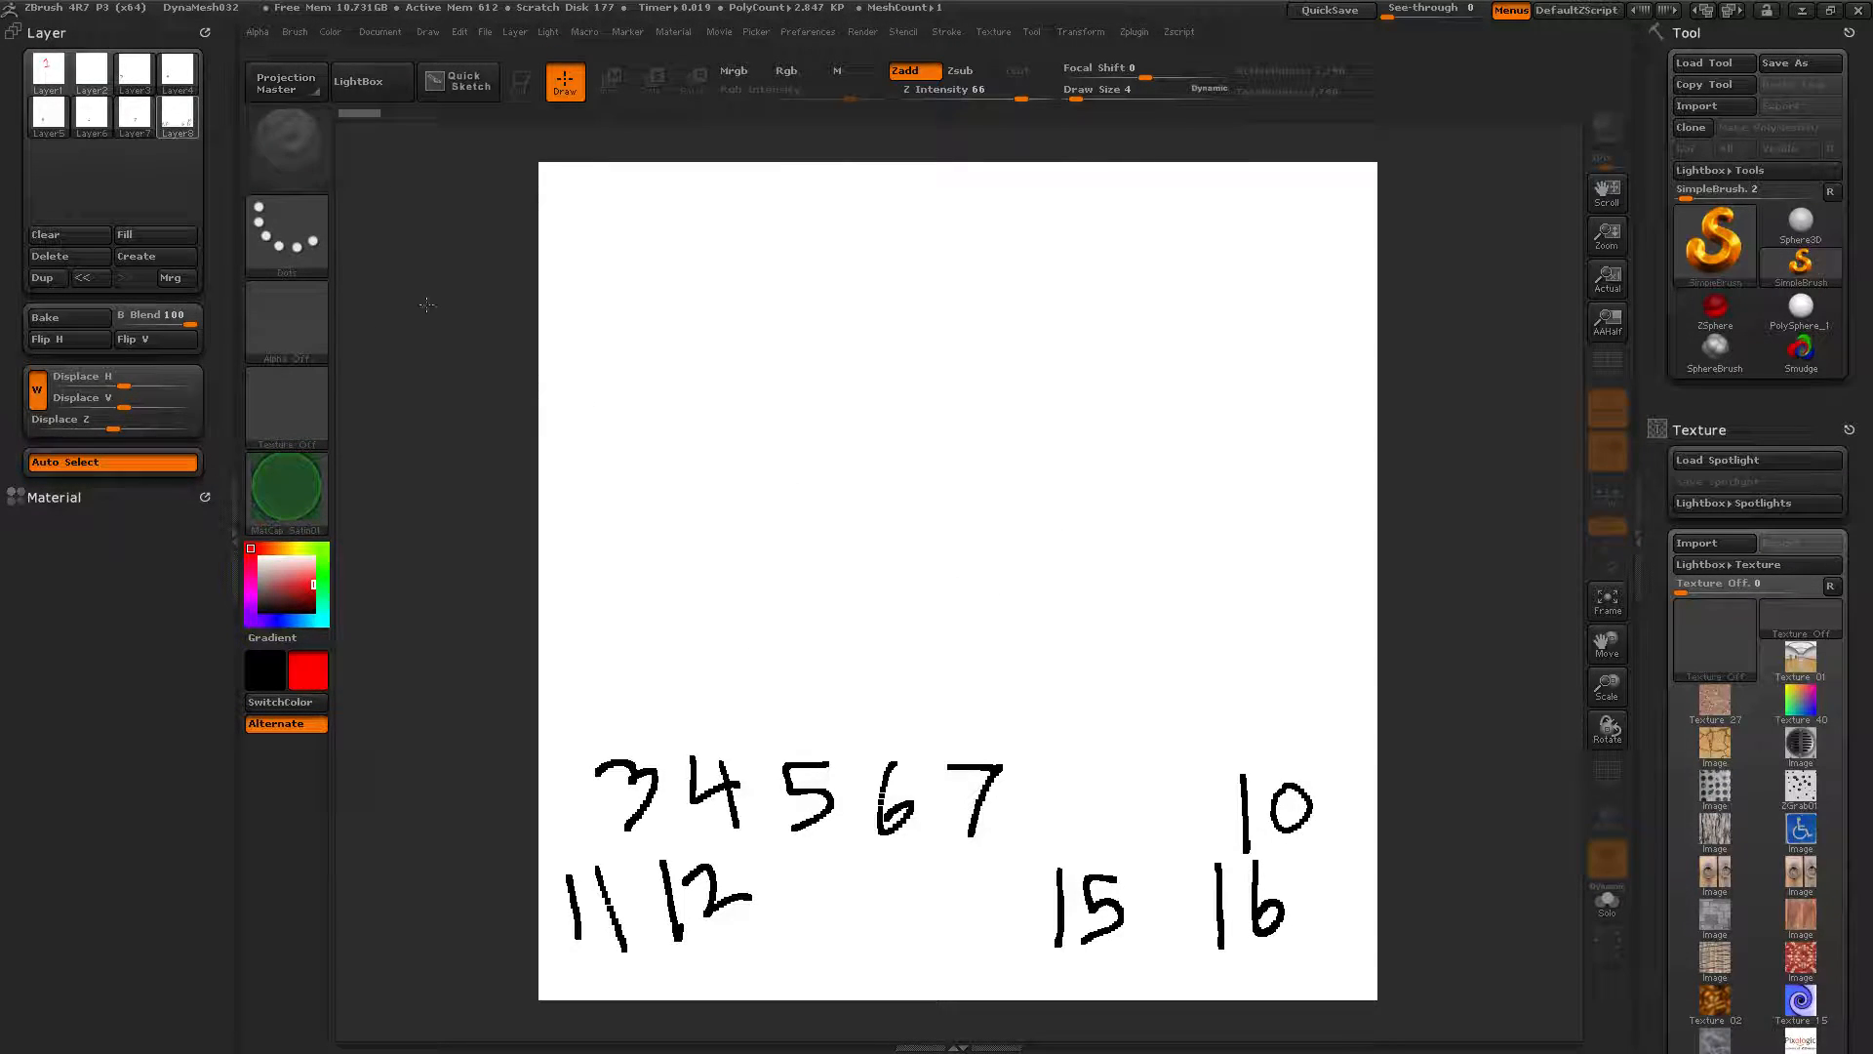
{"action": "mouse_move", "coordinate": [185, 122]}
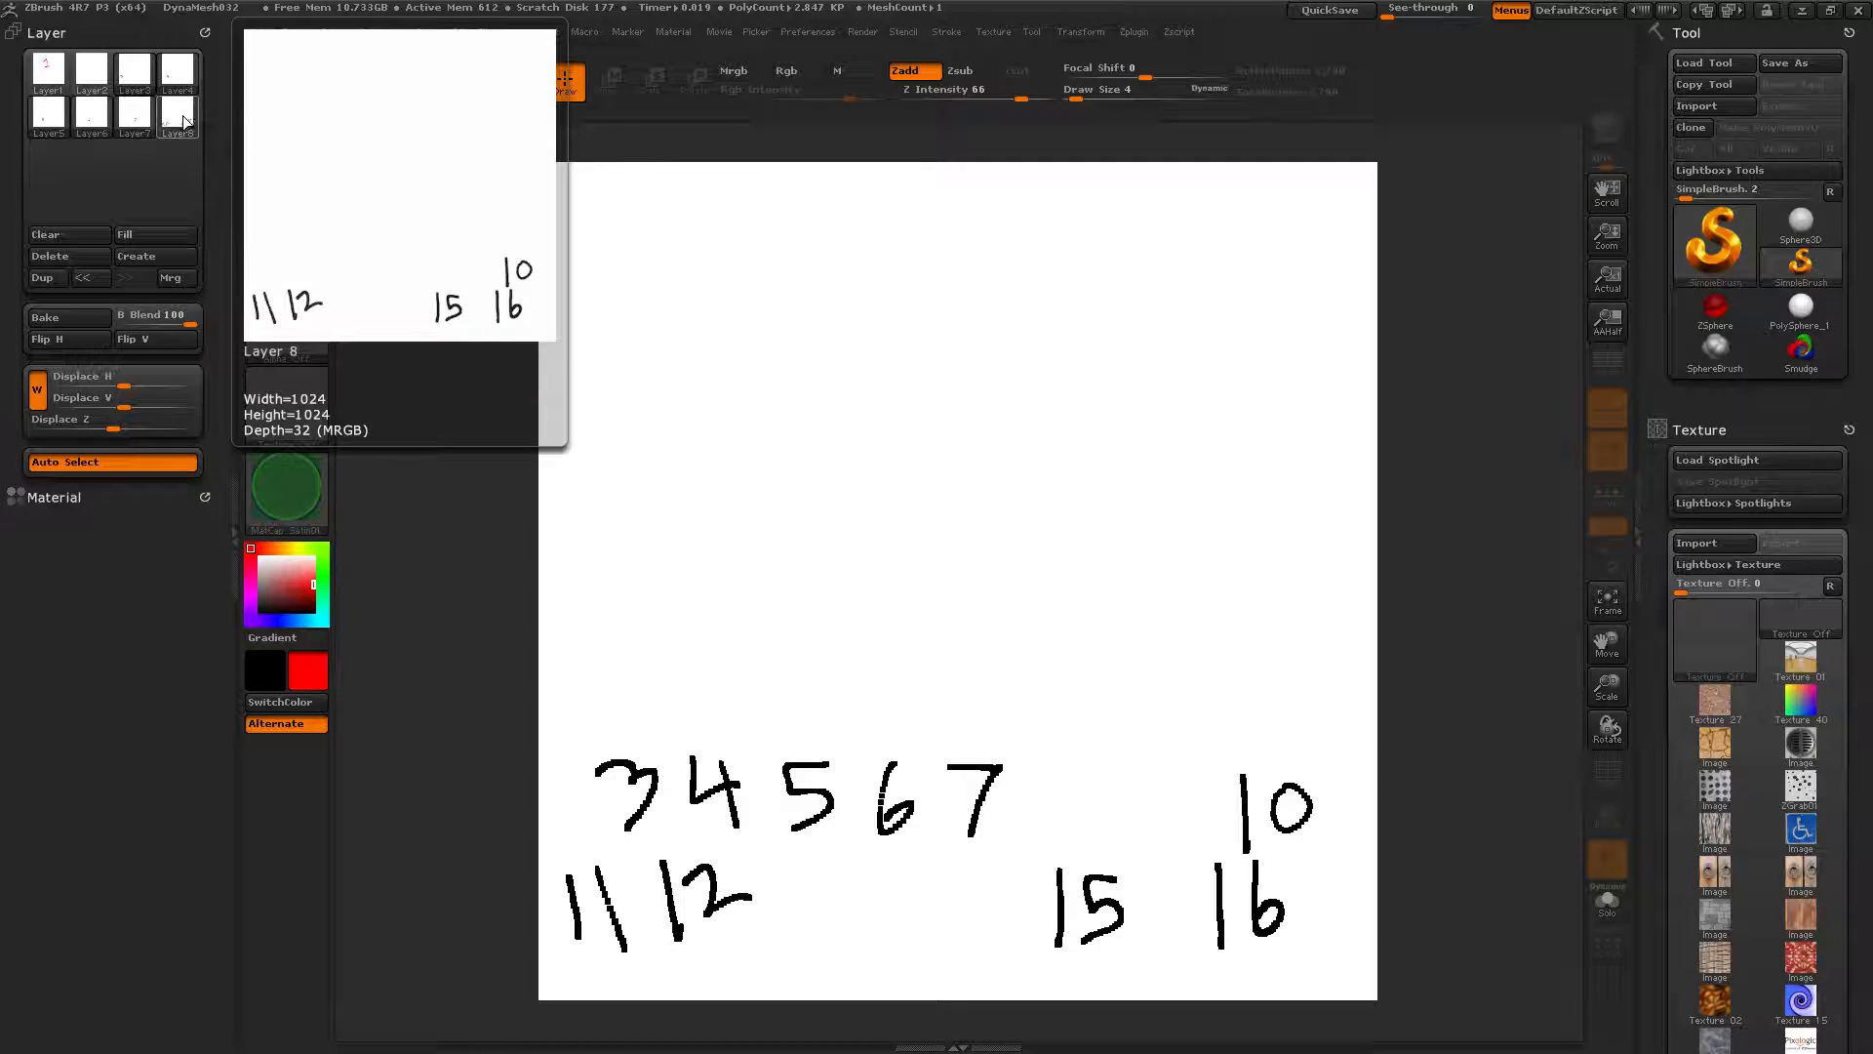
Switch from Zadd to Zsub, and merge layer 8 down into layer 7
{"action": "left_click", "coordinate": [958, 71]}
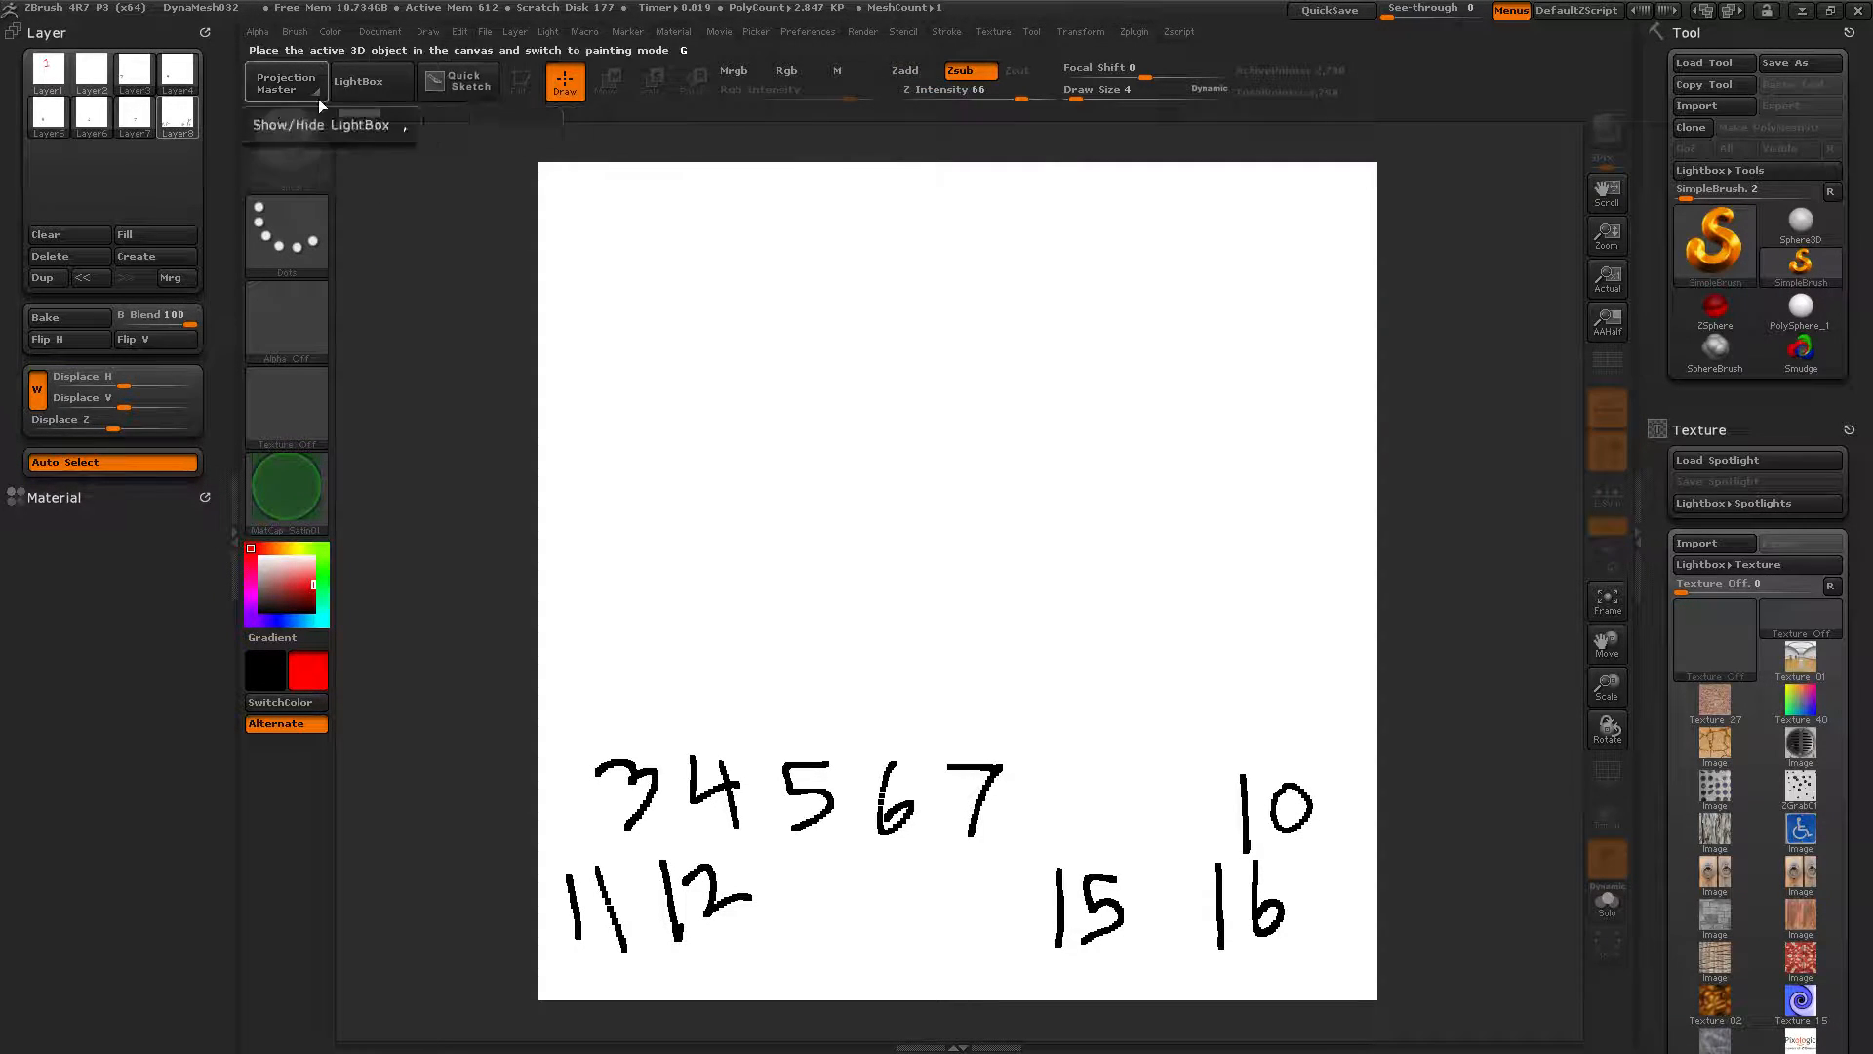
{"action": "left_click", "coordinate": [174, 278]}
{"action": "left_click", "coordinate": [958, 606]}
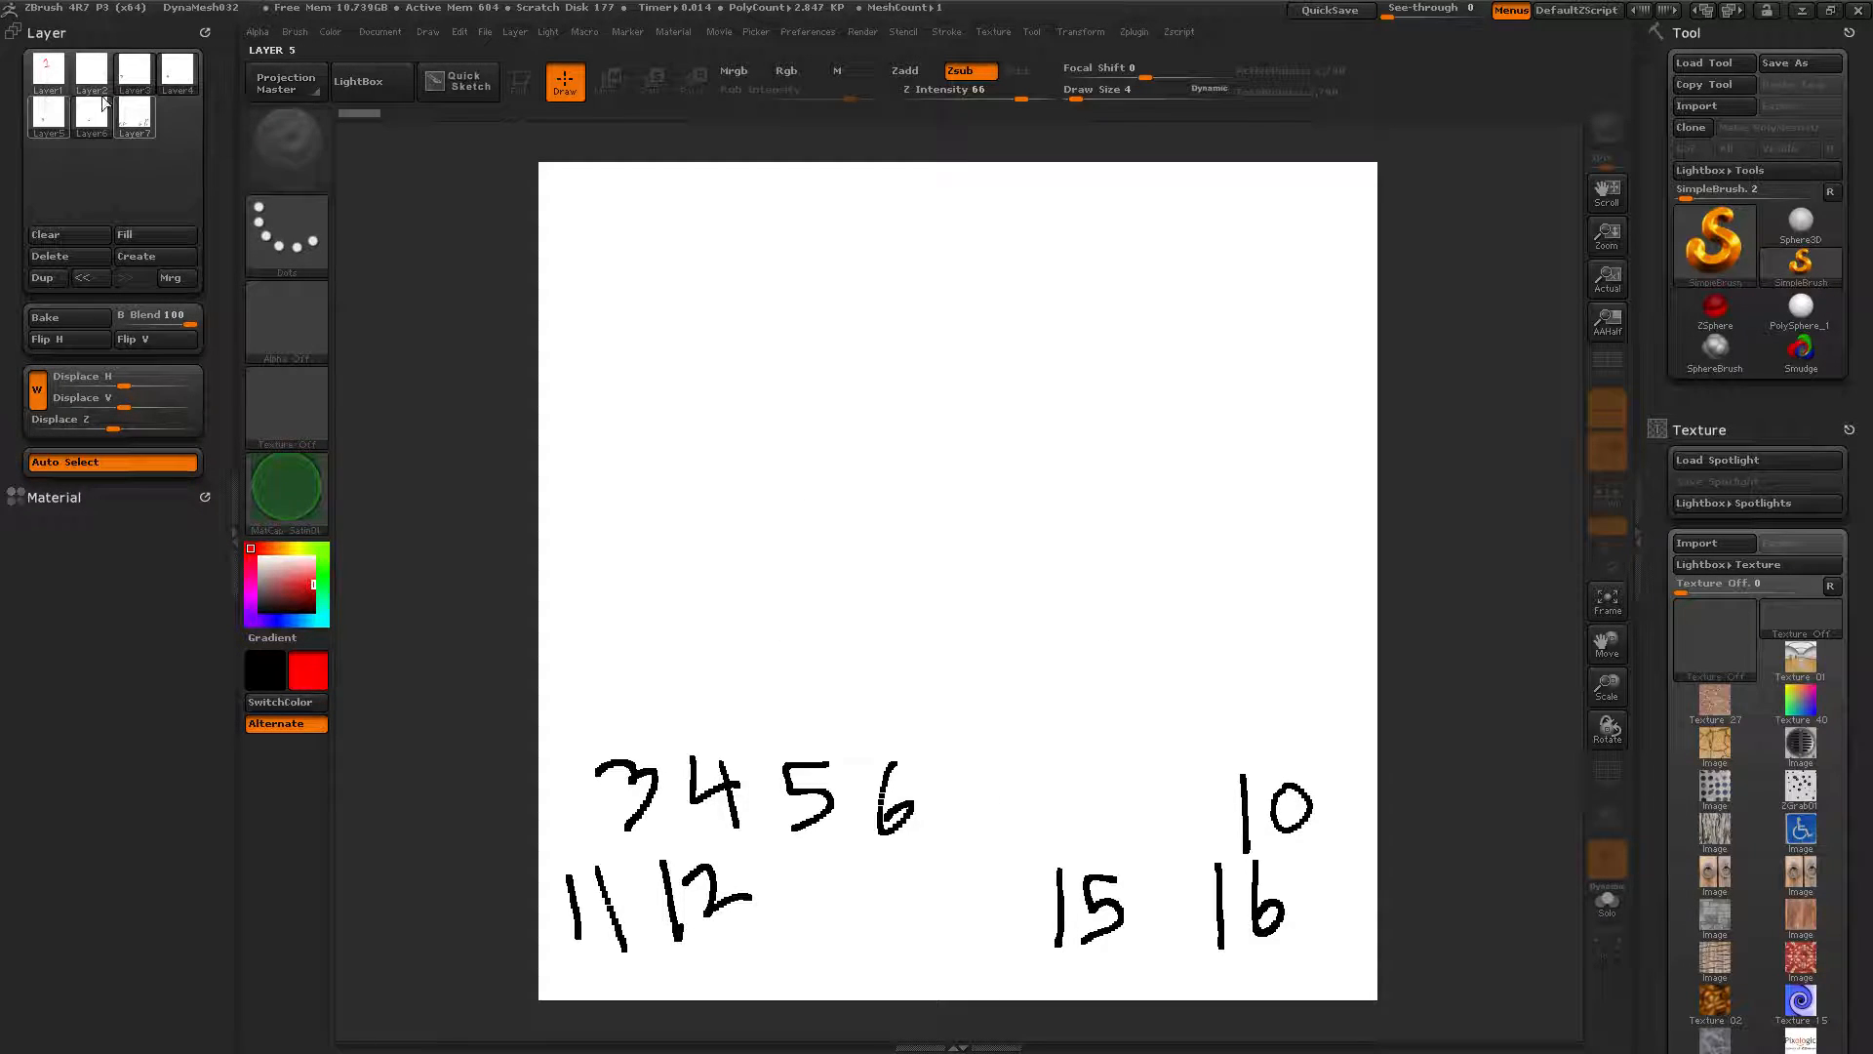
Enable Zadd and the Mrgb channel, and merge layer 7 down into layer 6
{"action": "mouse_move", "coordinate": [139, 114]}
{"action": "left_click", "coordinate": [909, 71]}
{"action": "left_click", "coordinate": [736, 75]}
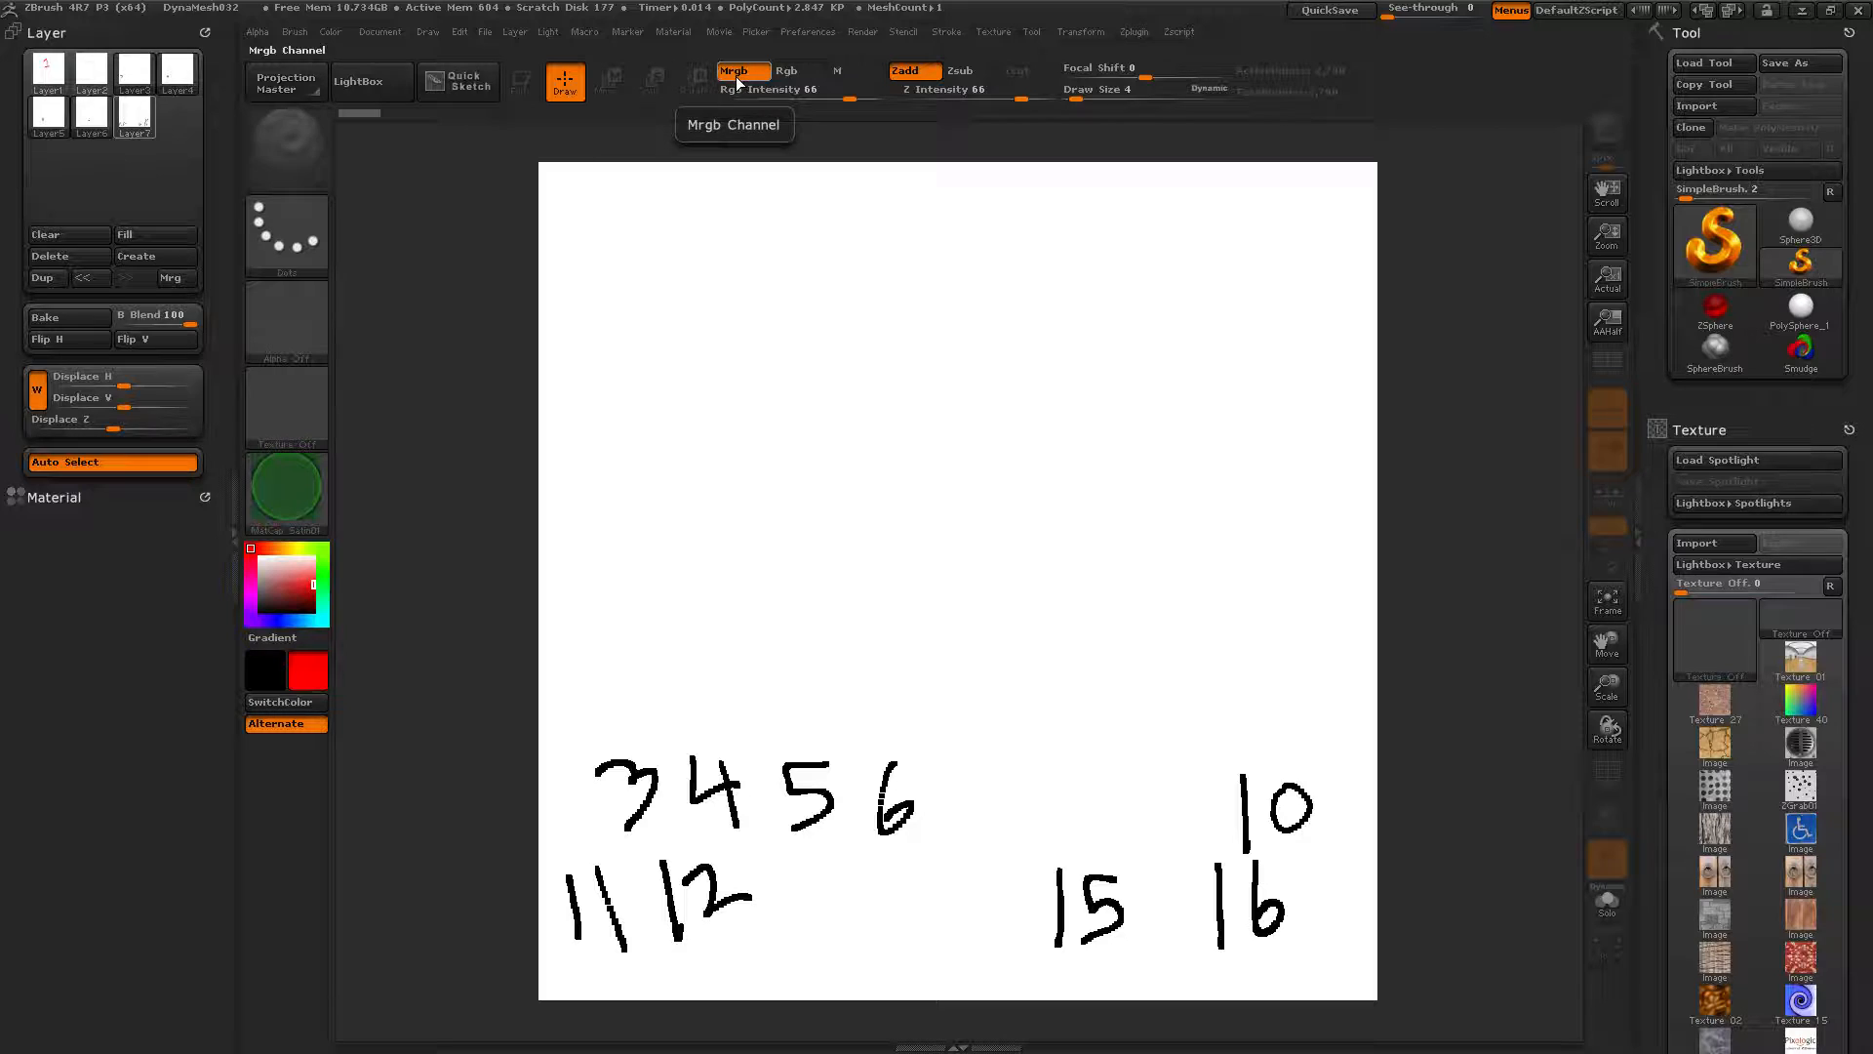
{"action": "left_click", "coordinate": [183, 280]}
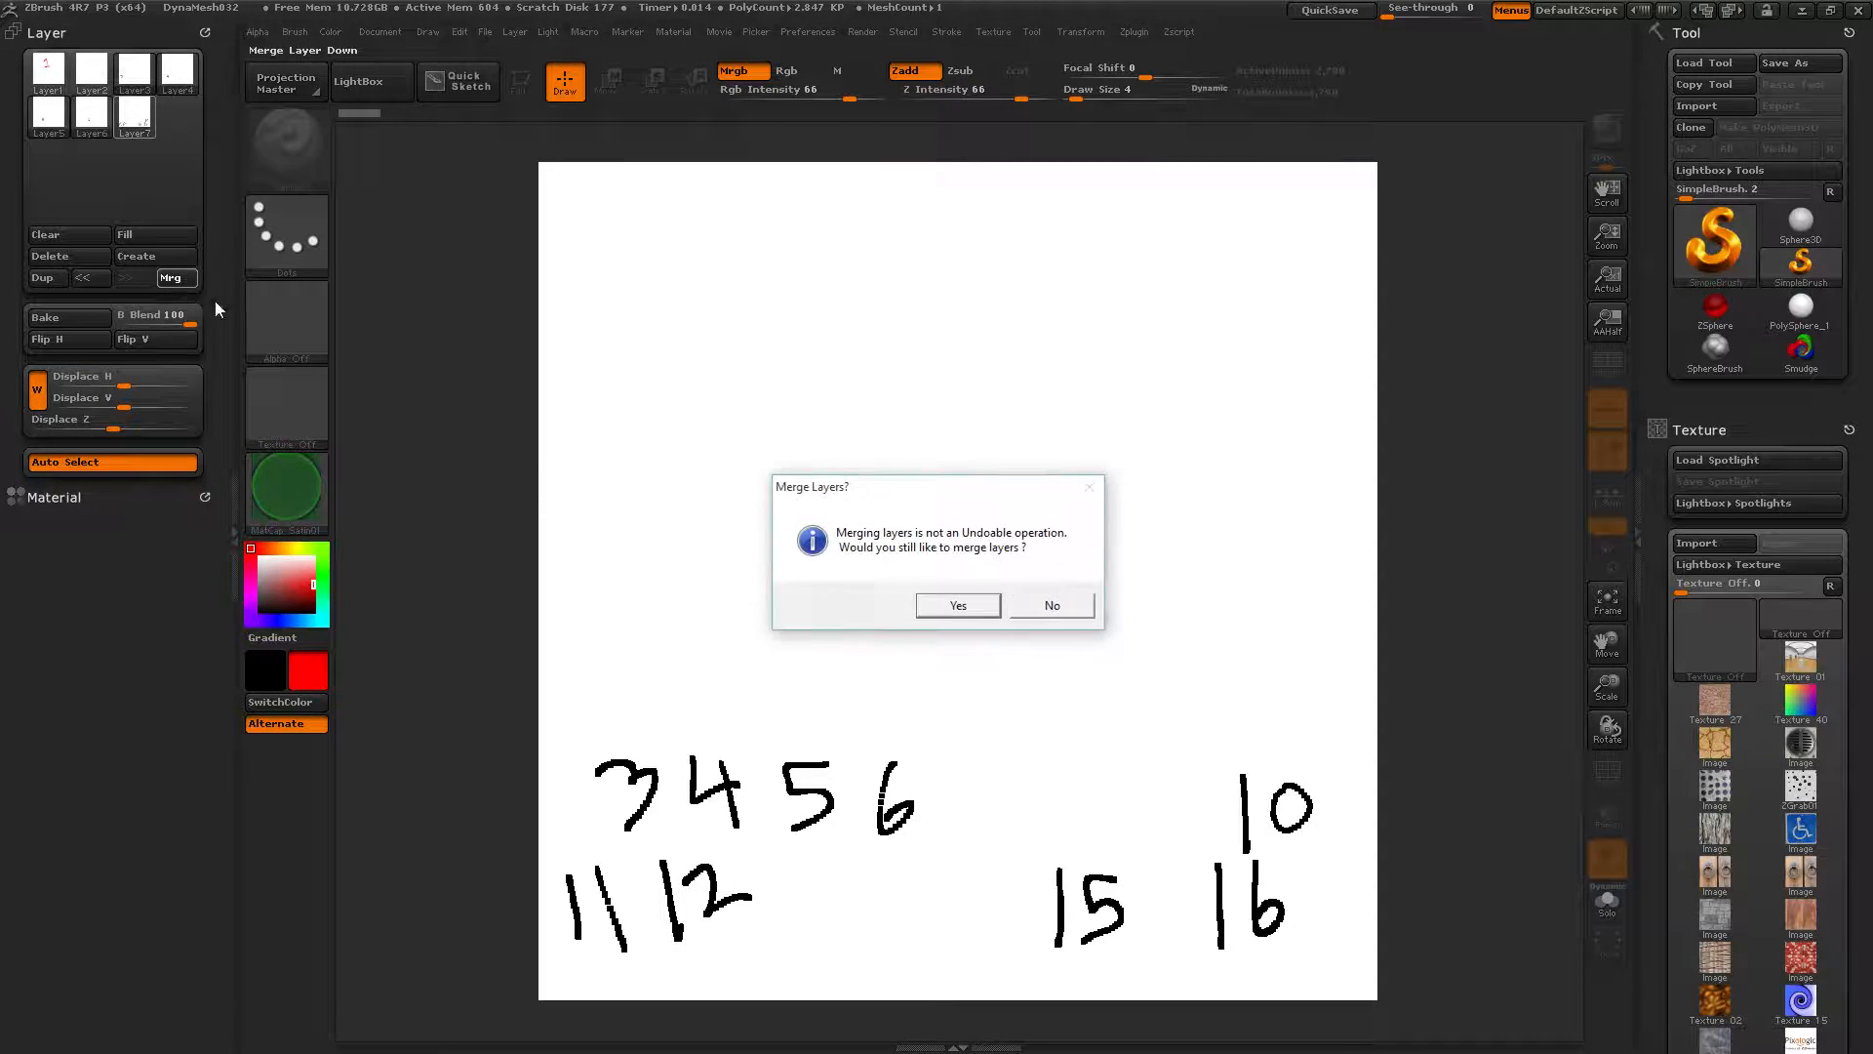
{"action": "left_click", "coordinate": [937, 606]}
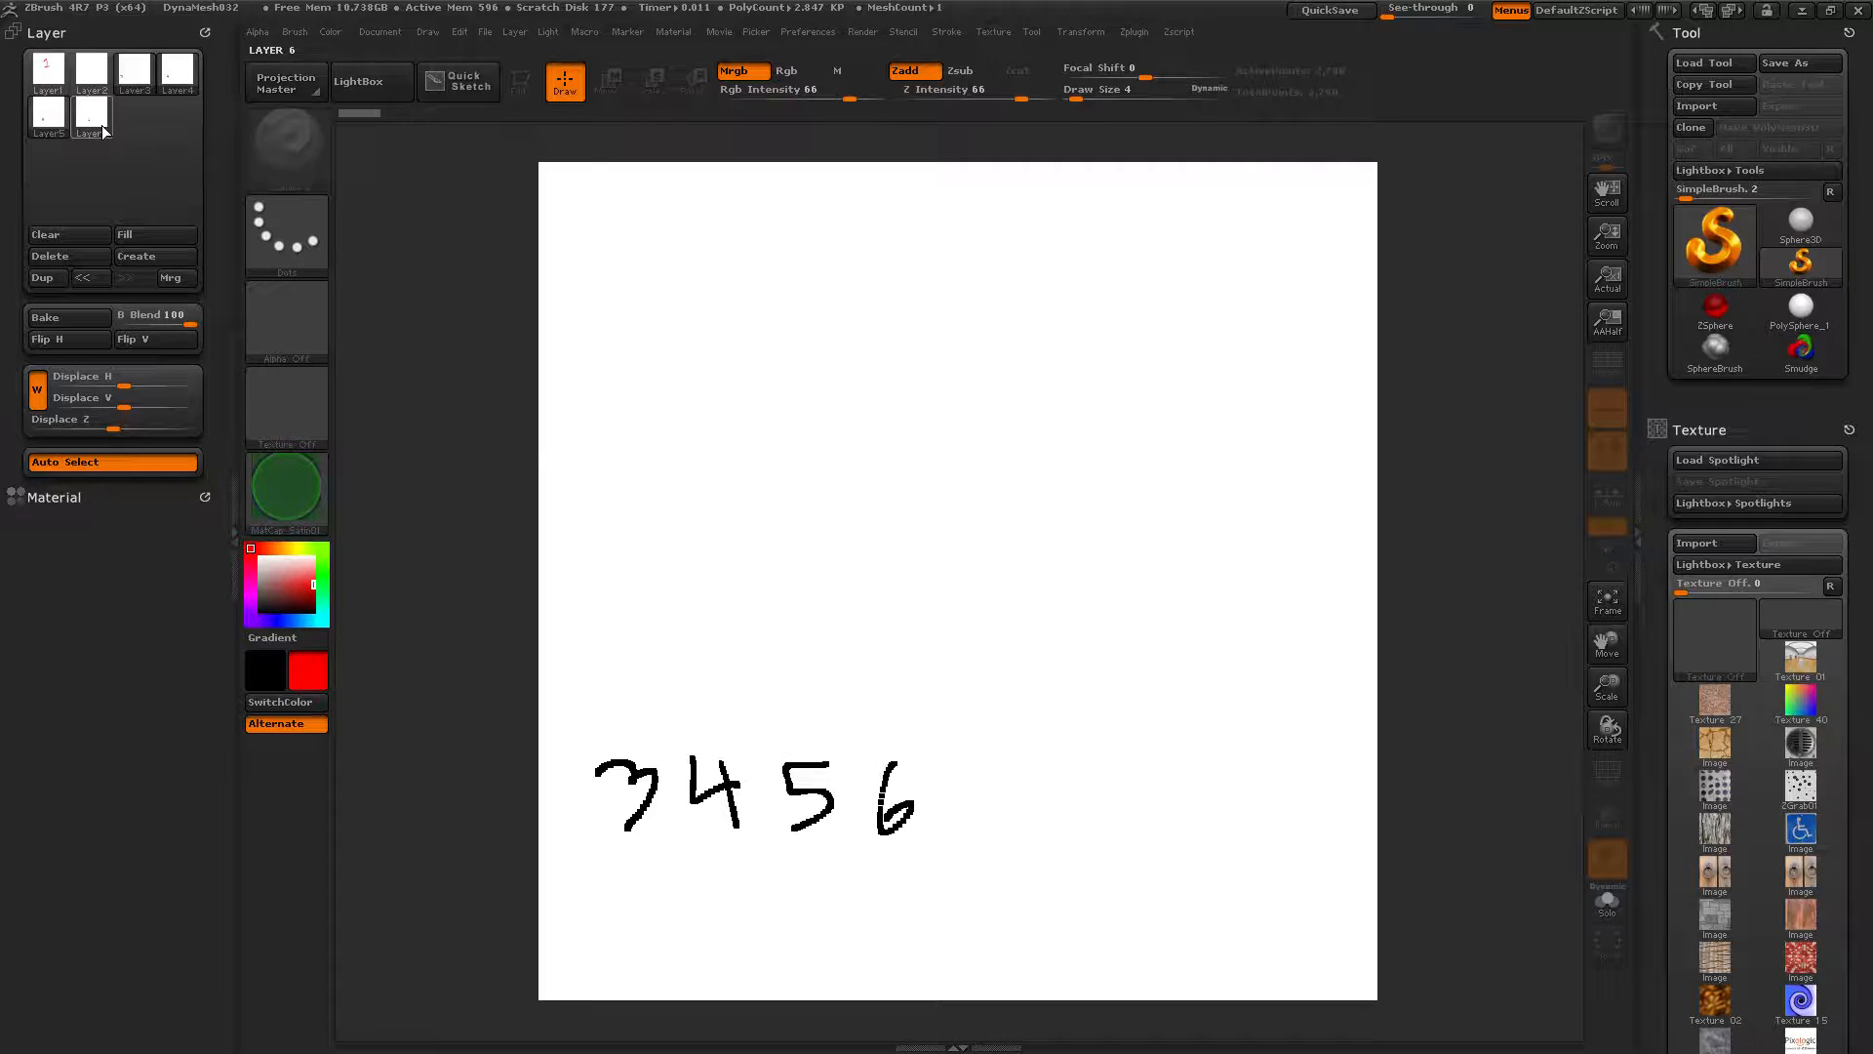
Merge layer 6 down into layer 5, and the result down into layer 4, with Mrgb and Zadd enabled
{"action": "left_click", "coordinate": [173, 277]}
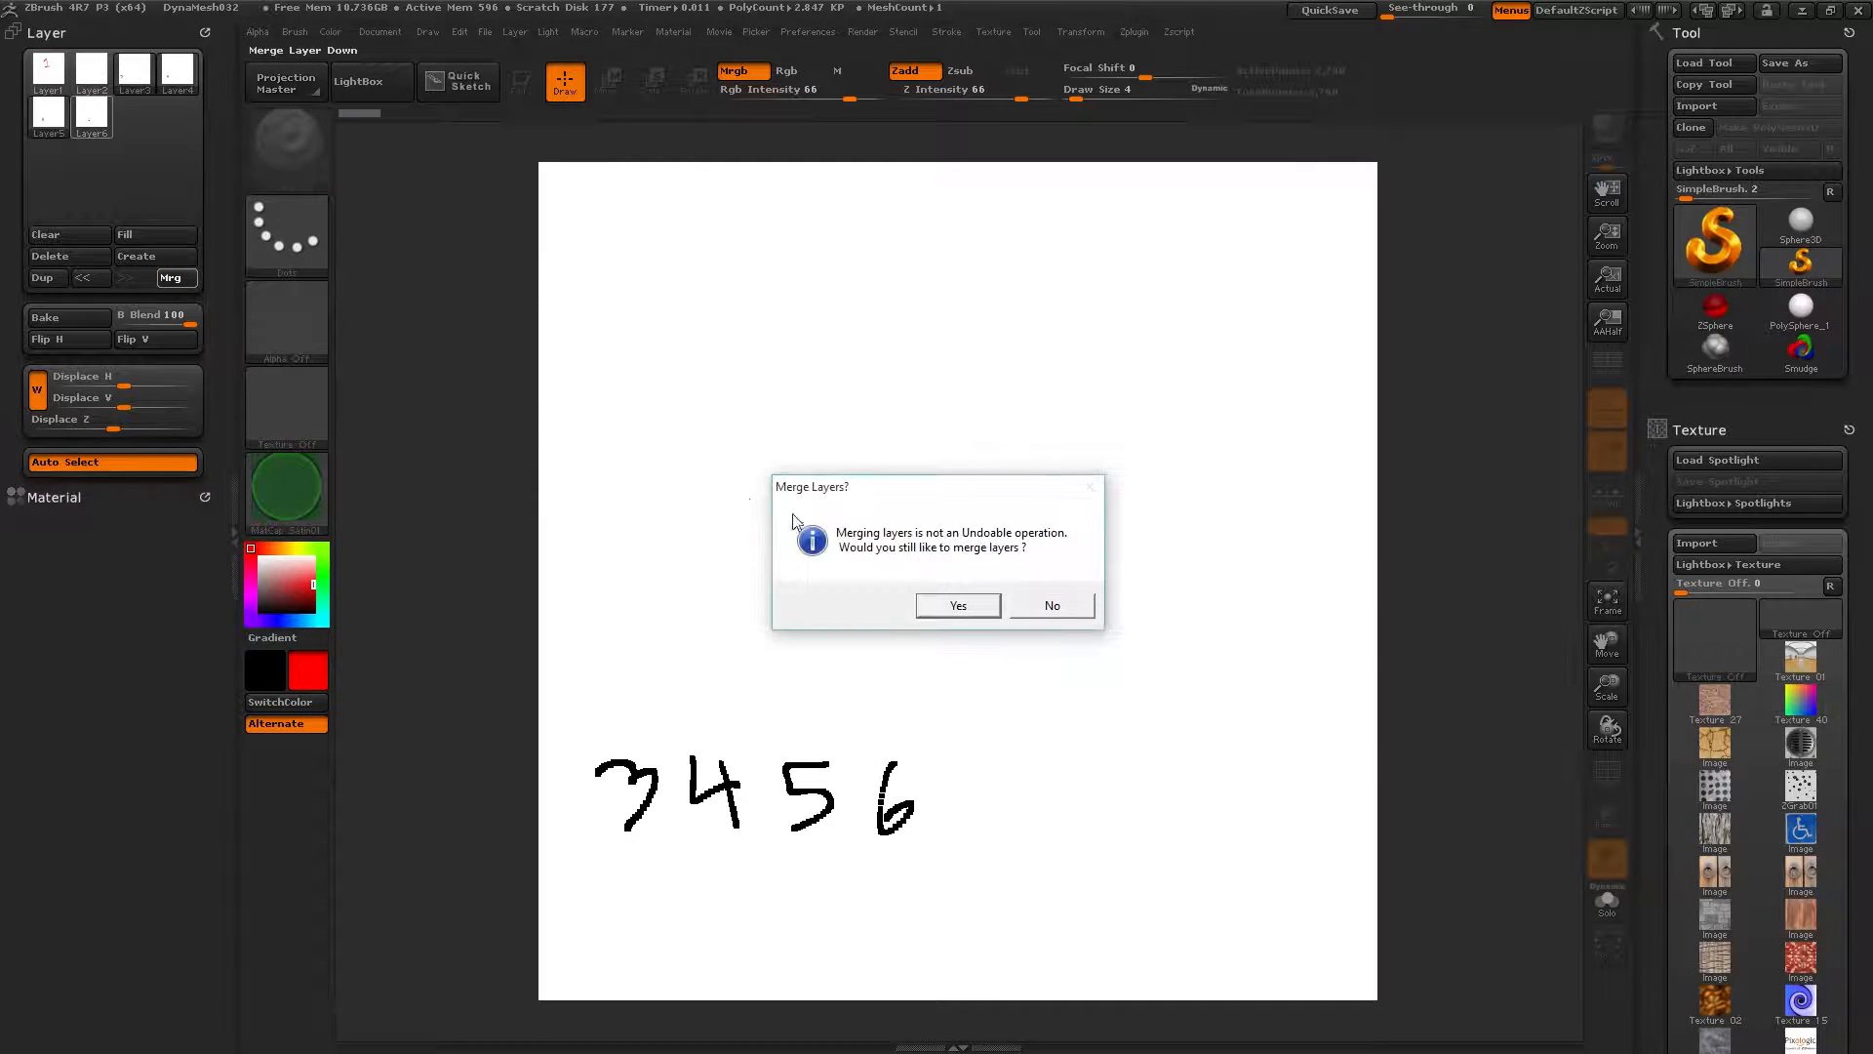
{"action": "left_click", "coordinate": [959, 606]}
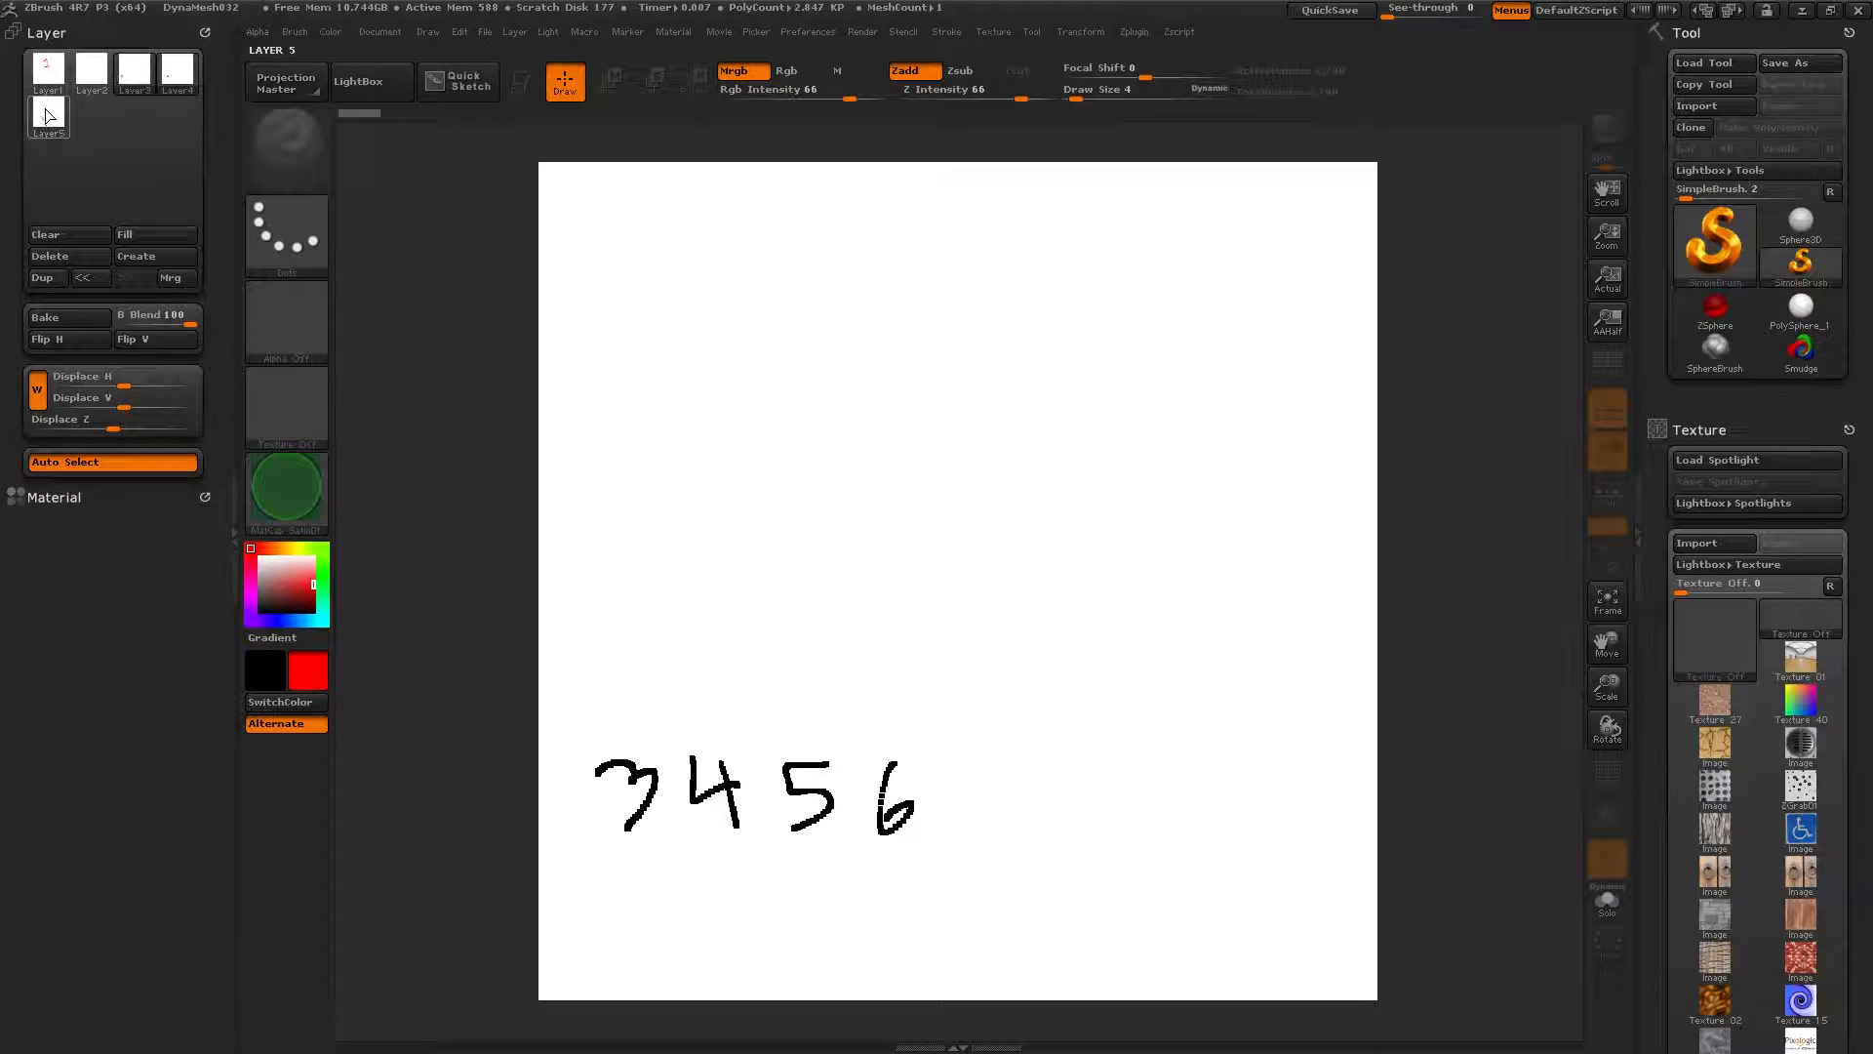
{"action": "mouse_move", "coordinate": [41, 113]}
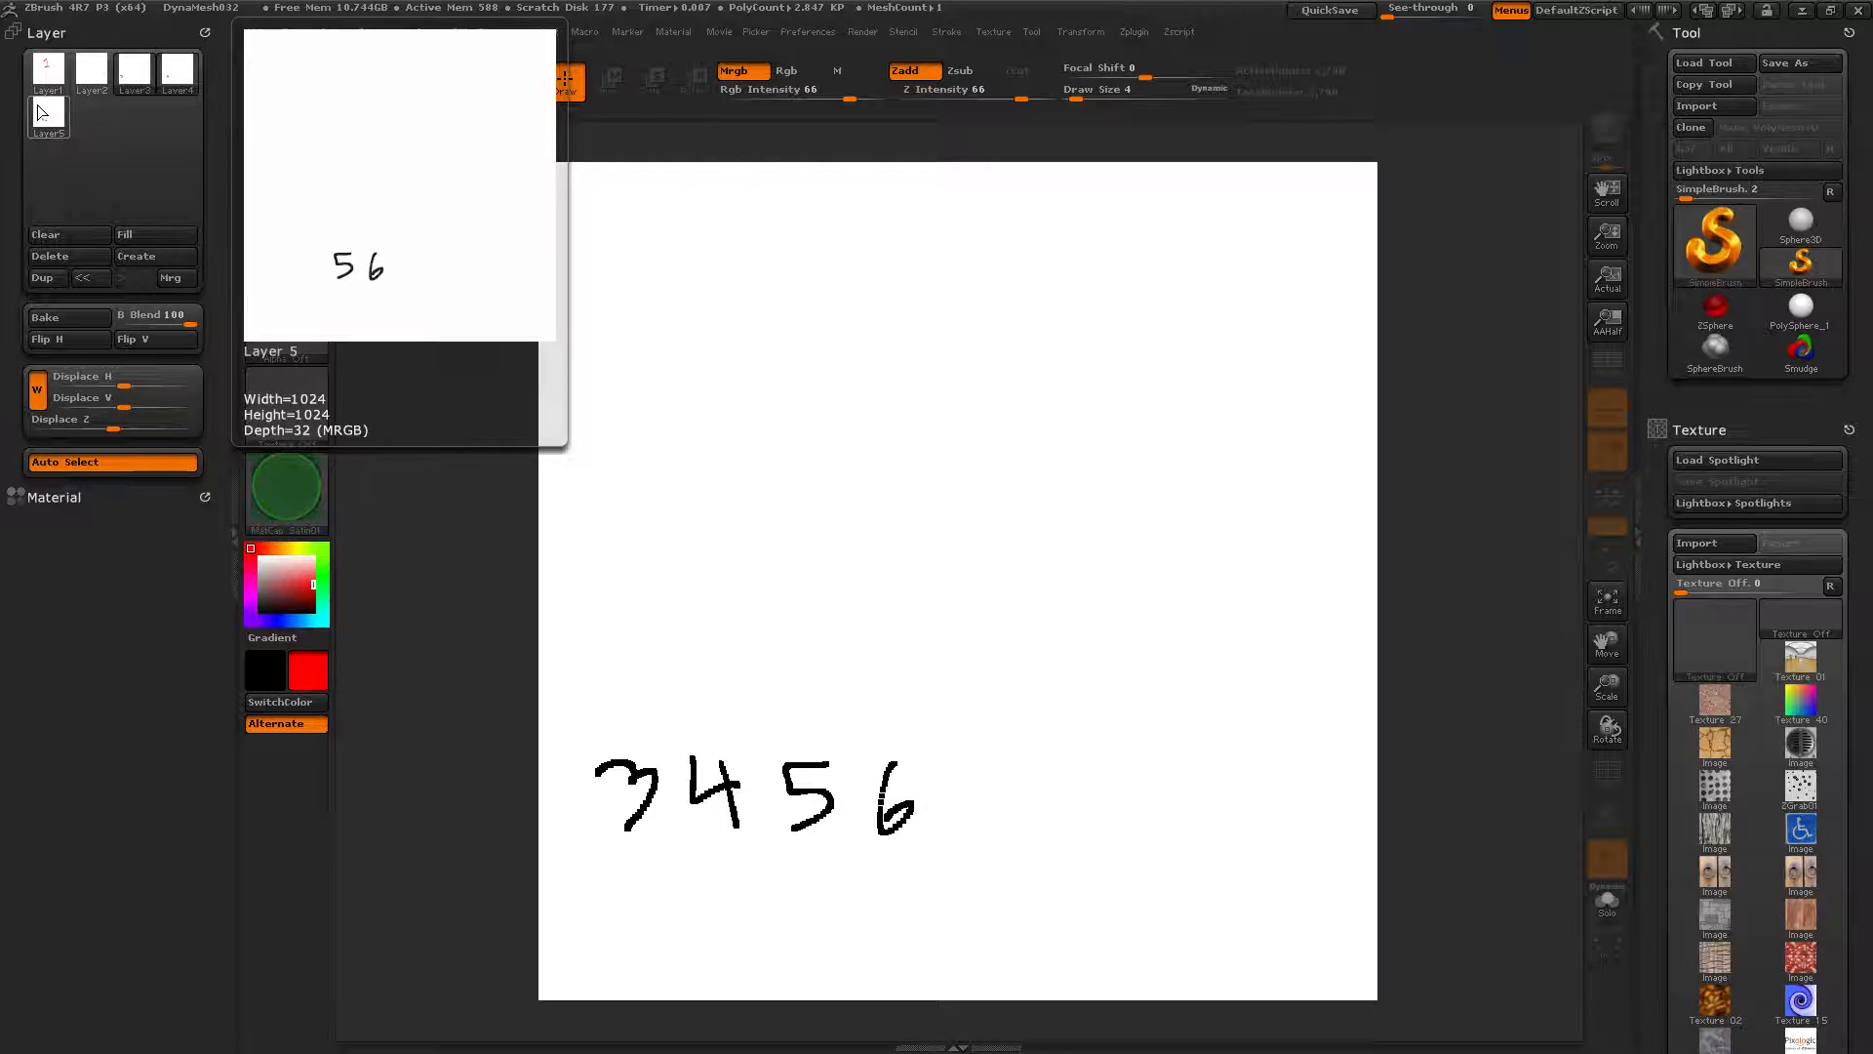
{"action": "left_click", "coordinate": [171, 277]}
{"action": "left_click", "coordinate": [956, 608]}
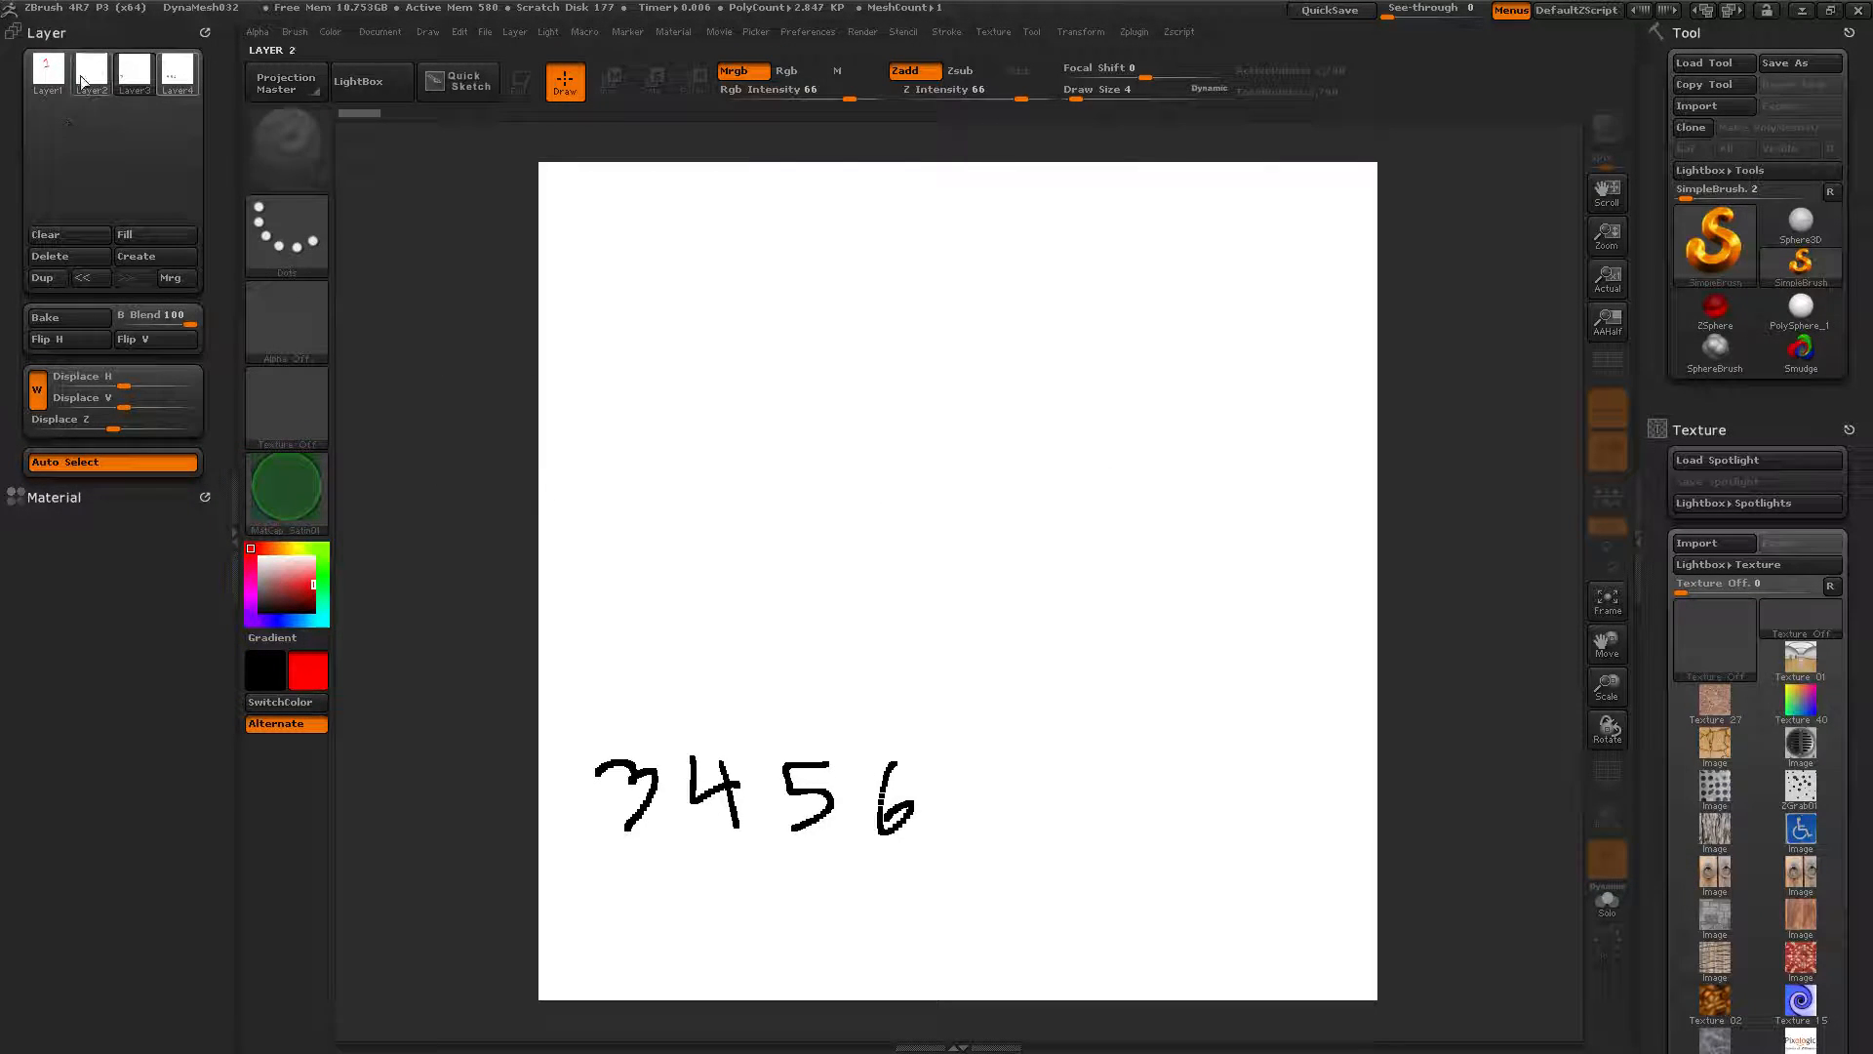
Merge the remaining four layers down one by one until only layer 1 is left
{"action": "mouse_move", "coordinate": [172, 84]}
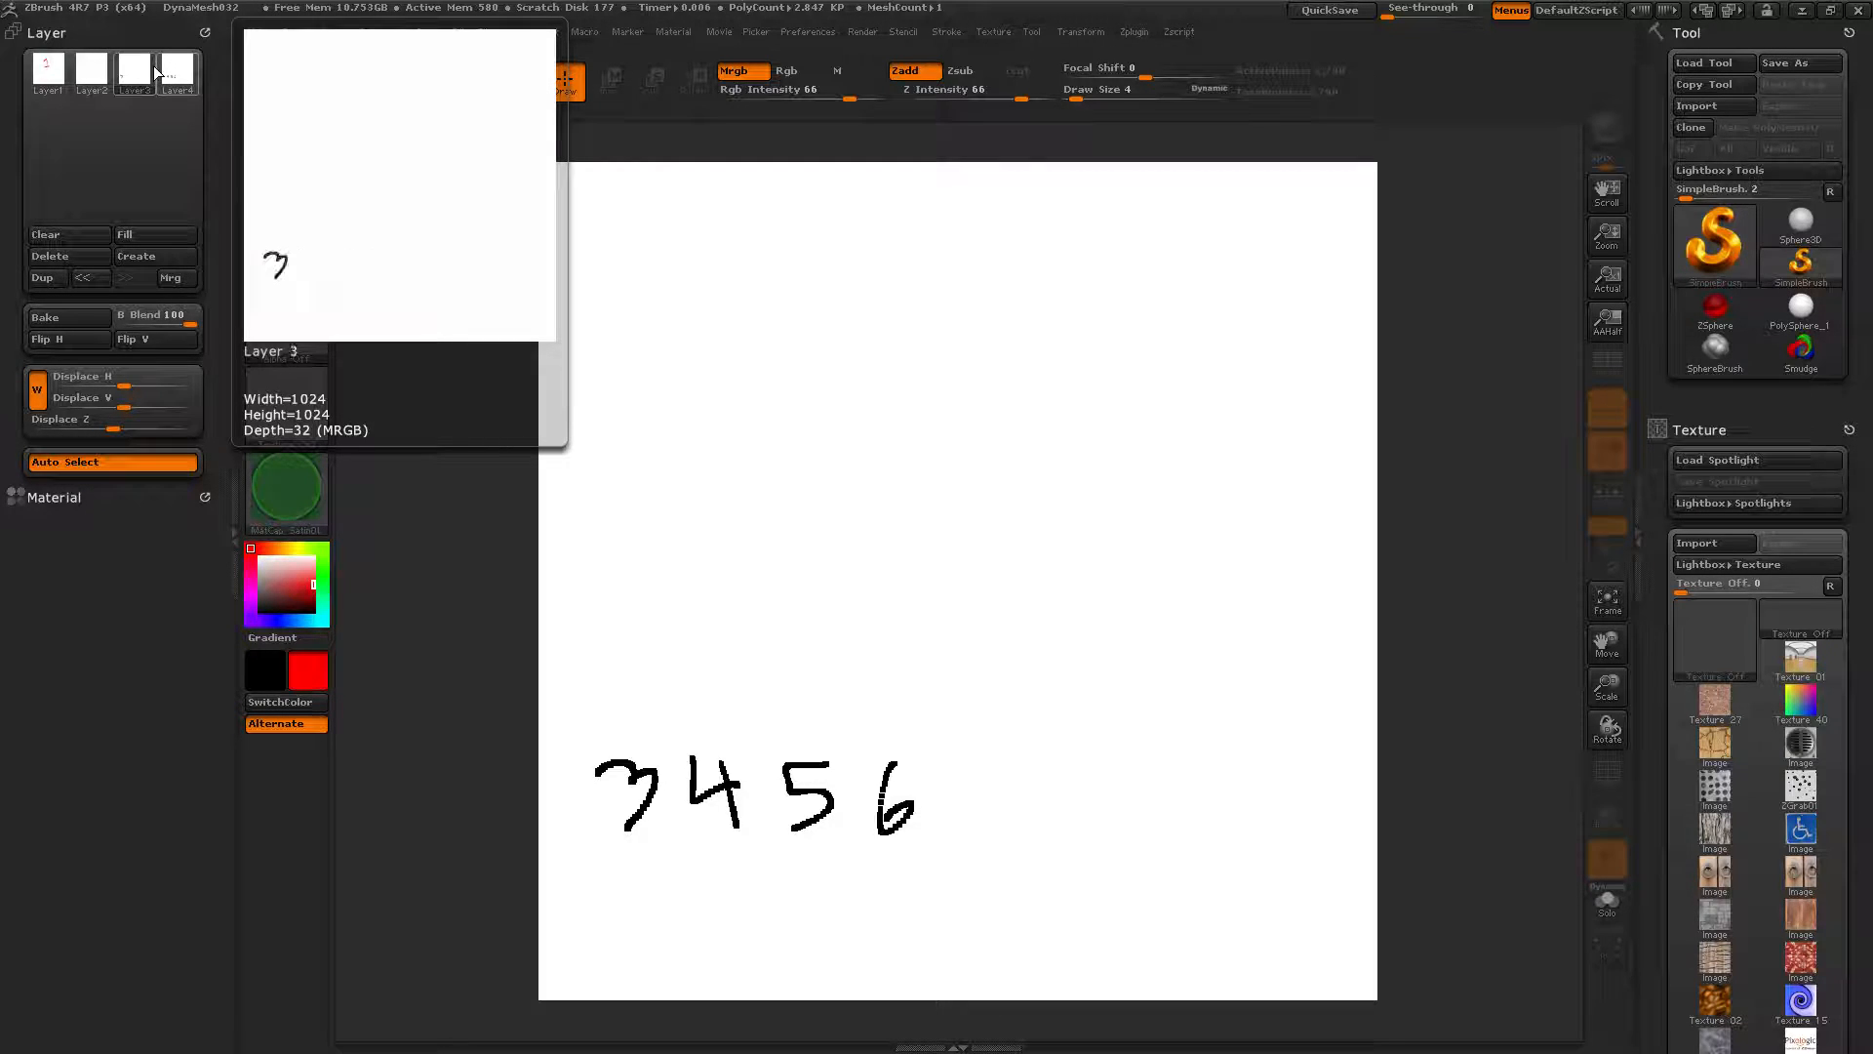
{"action": "left_click", "coordinate": [173, 278]}
{"action": "left_click", "coordinate": [933, 608]}
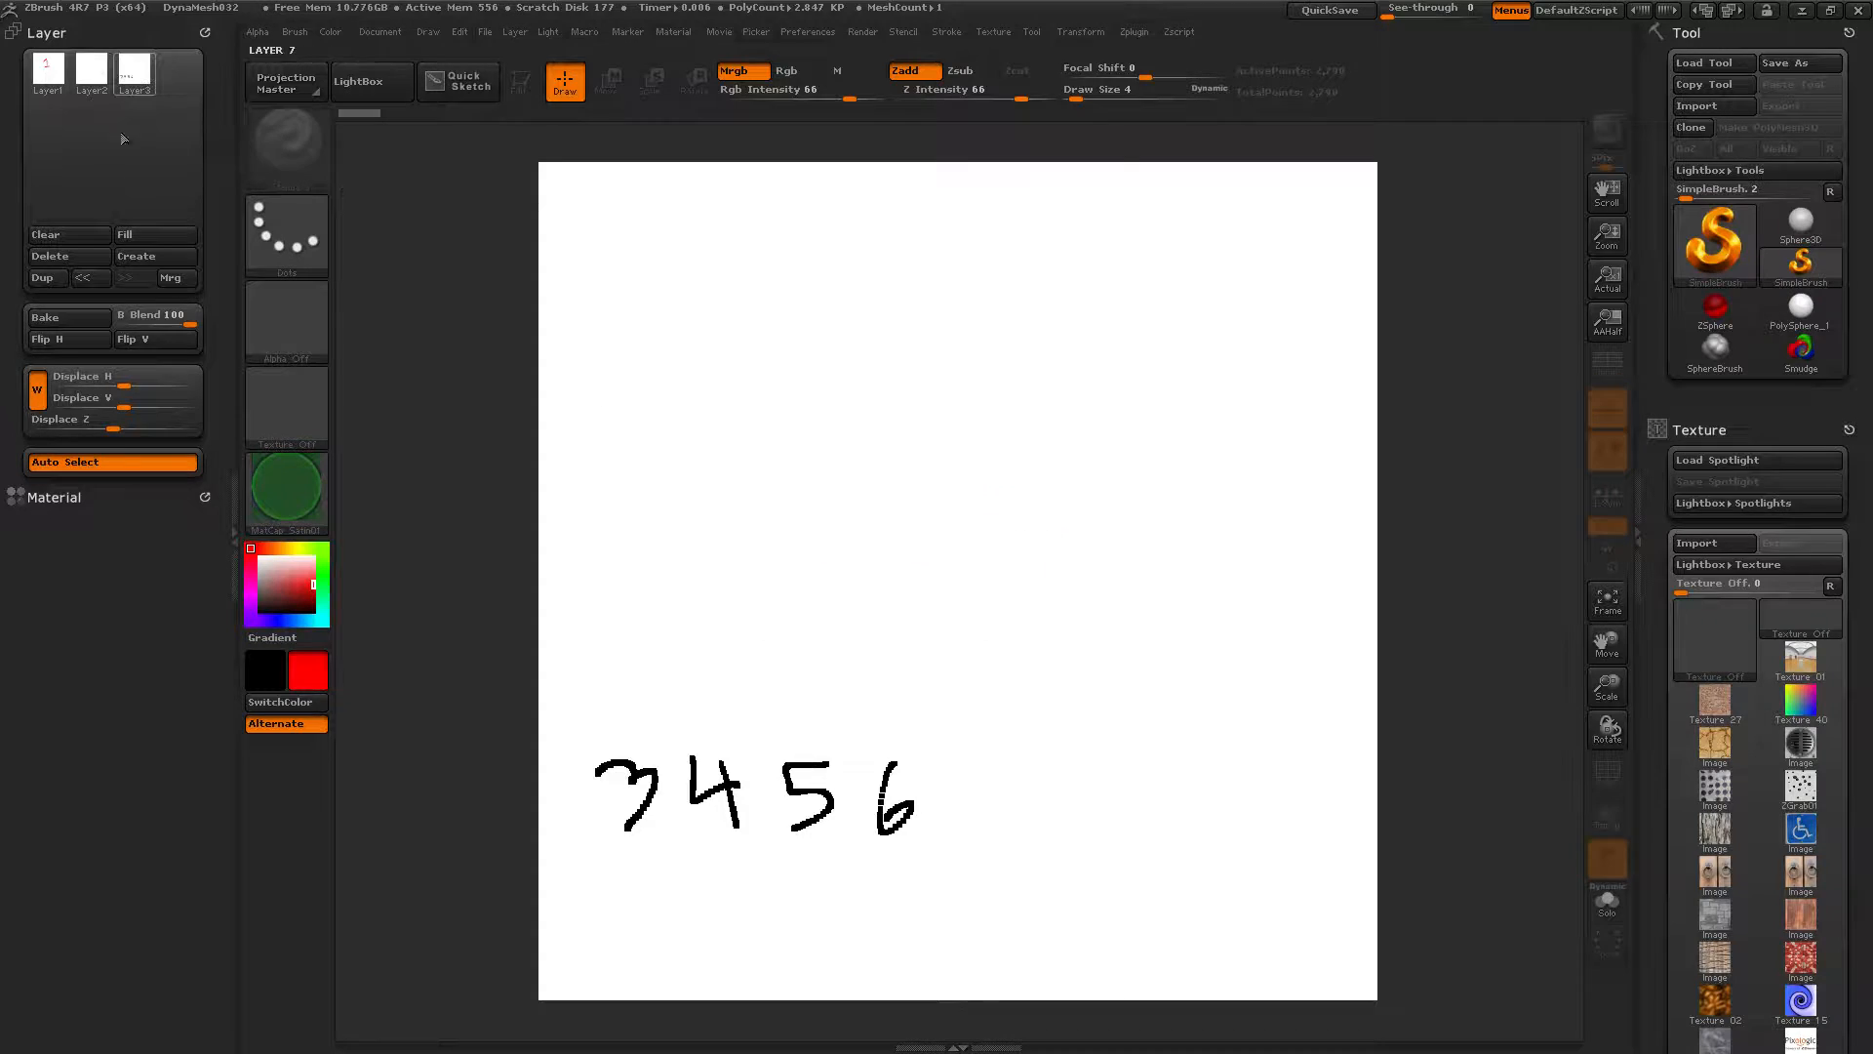
{"action": "left_click", "coordinate": [170, 280]}
{"action": "left_click", "coordinate": [937, 609]}
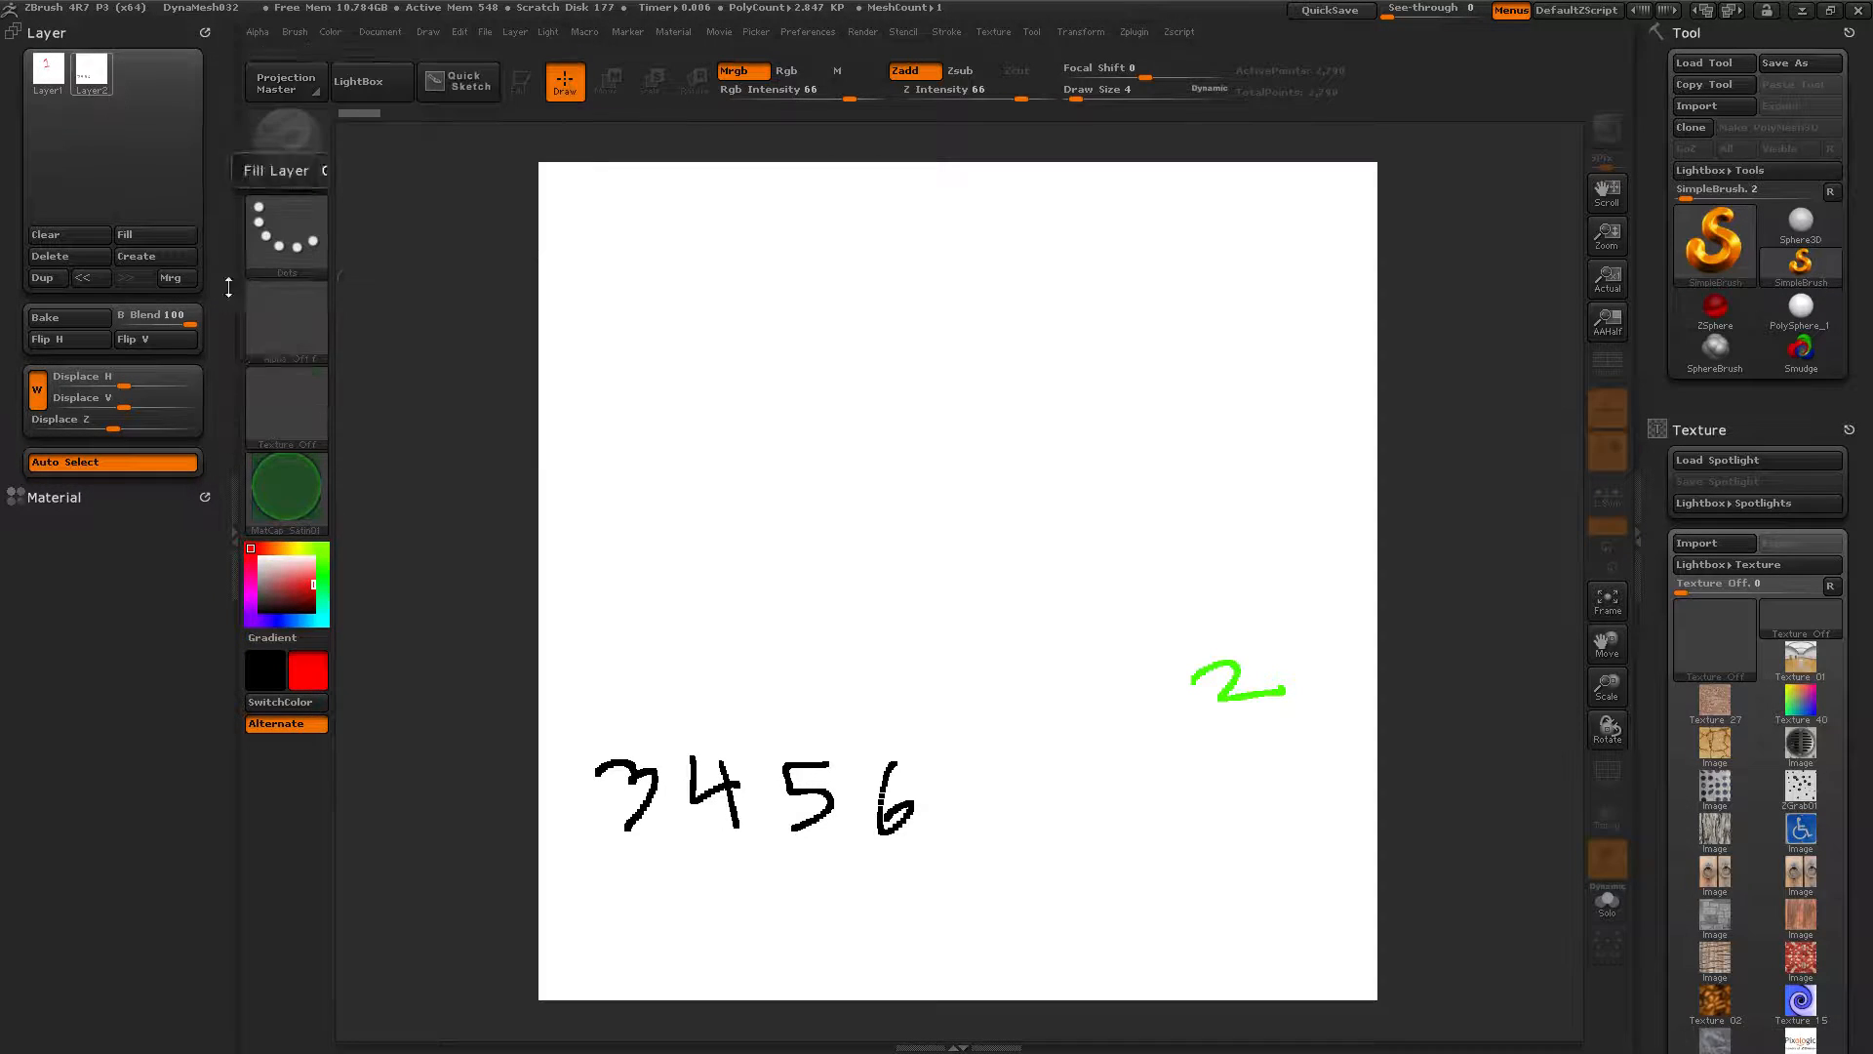
{"action": "left_click", "coordinate": [188, 281]}
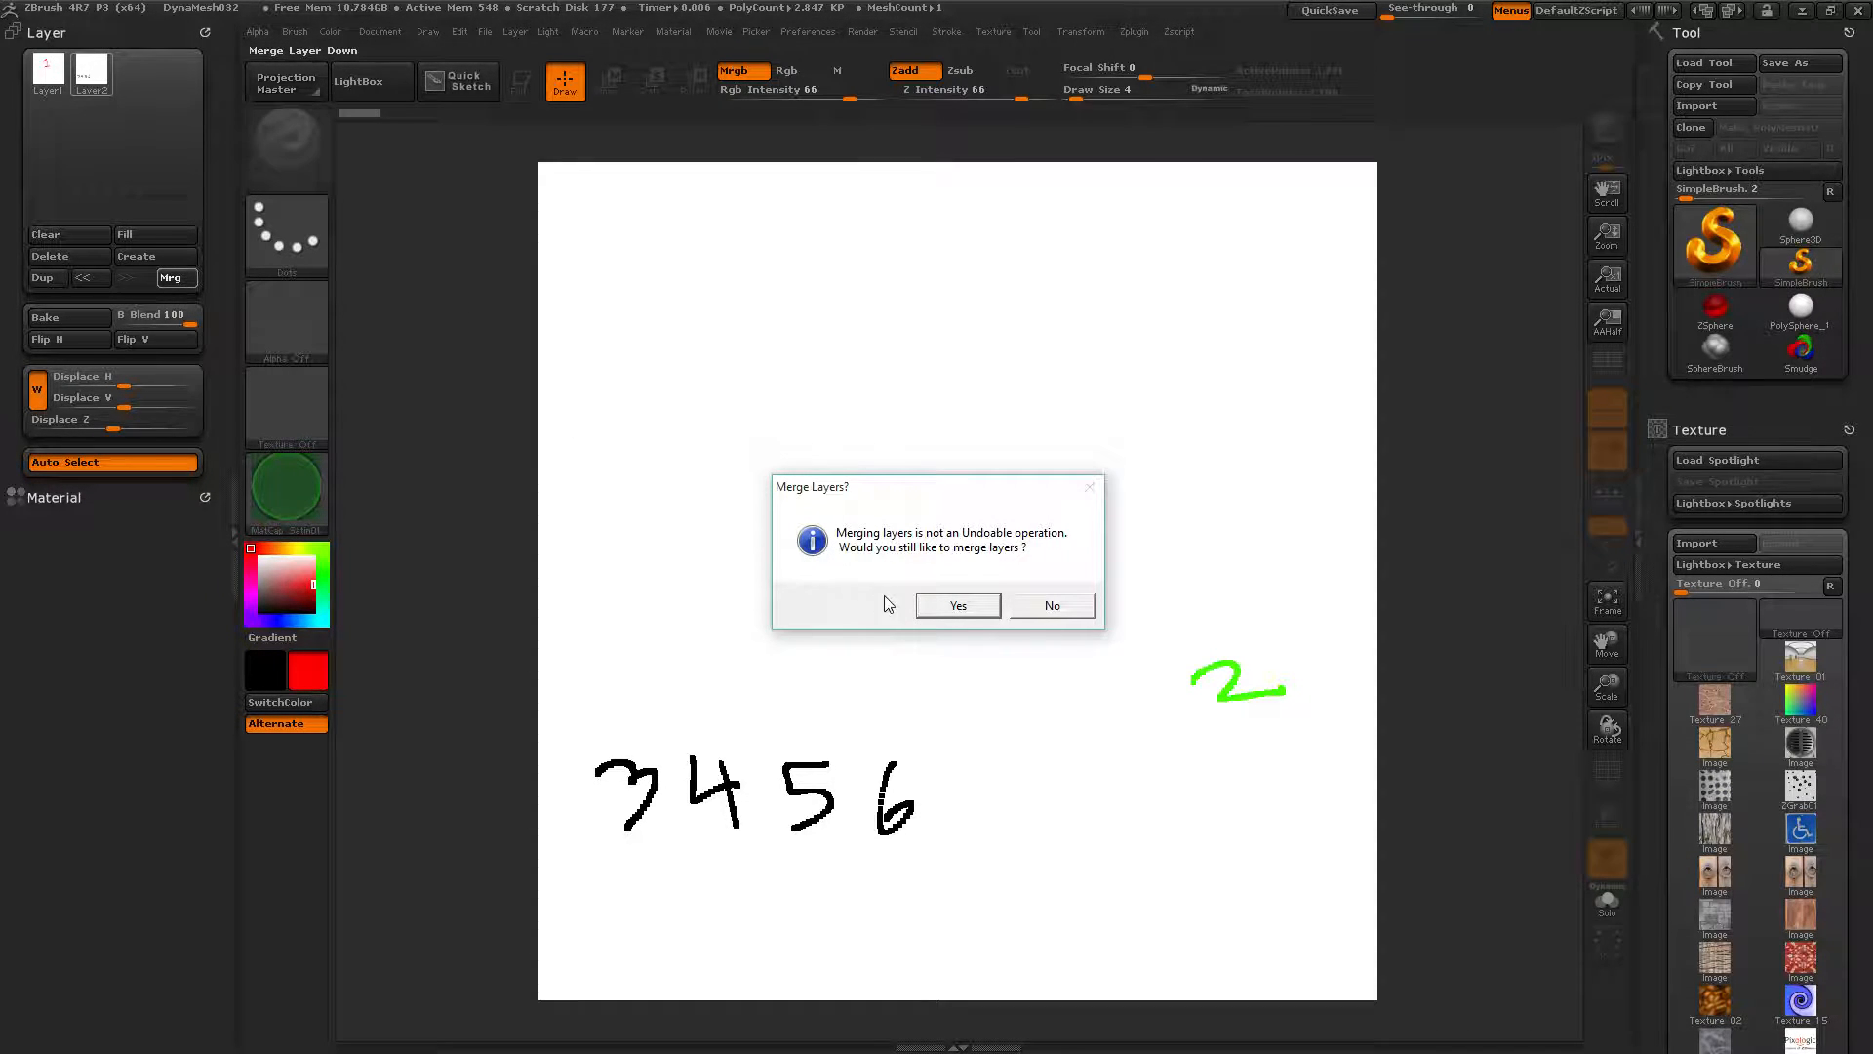
{"action": "left_click", "coordinate": [916, 605]}
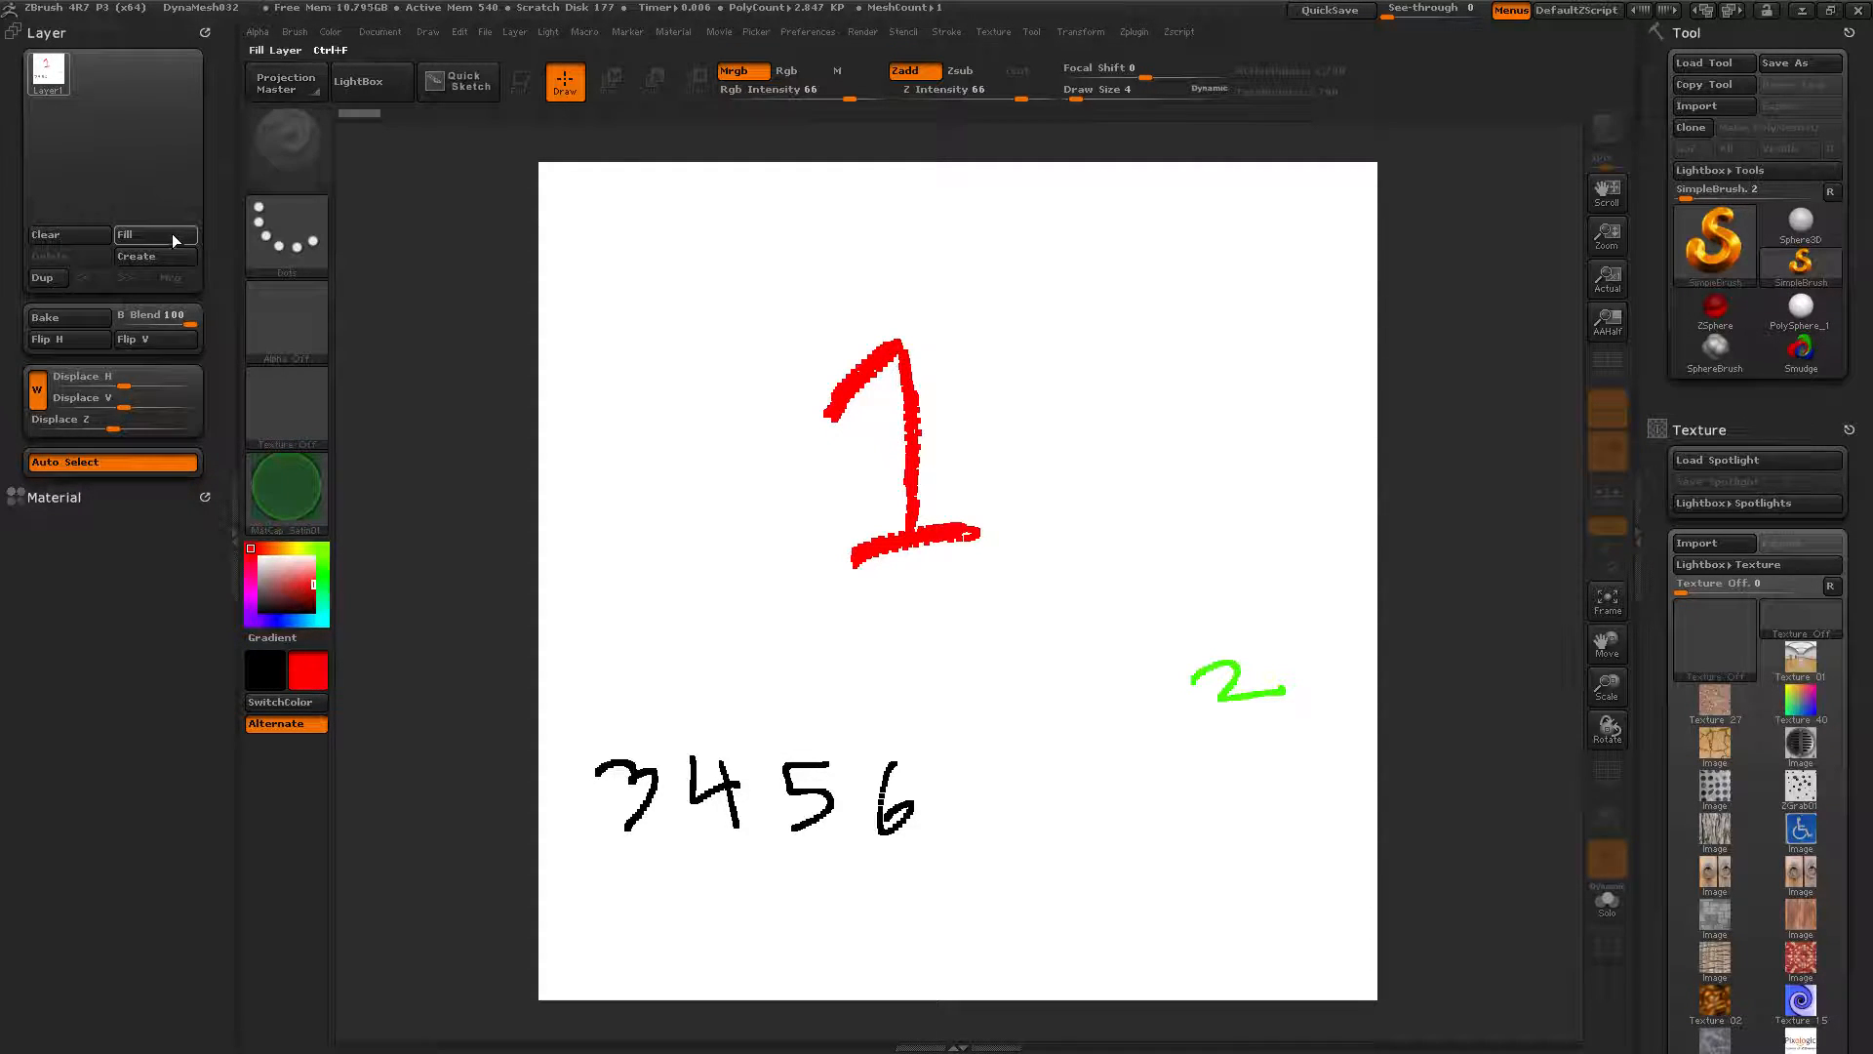
Duplicate the merged layer 1 and delete the copy
{"action": "left_click", "coordinate": [50, 281]}
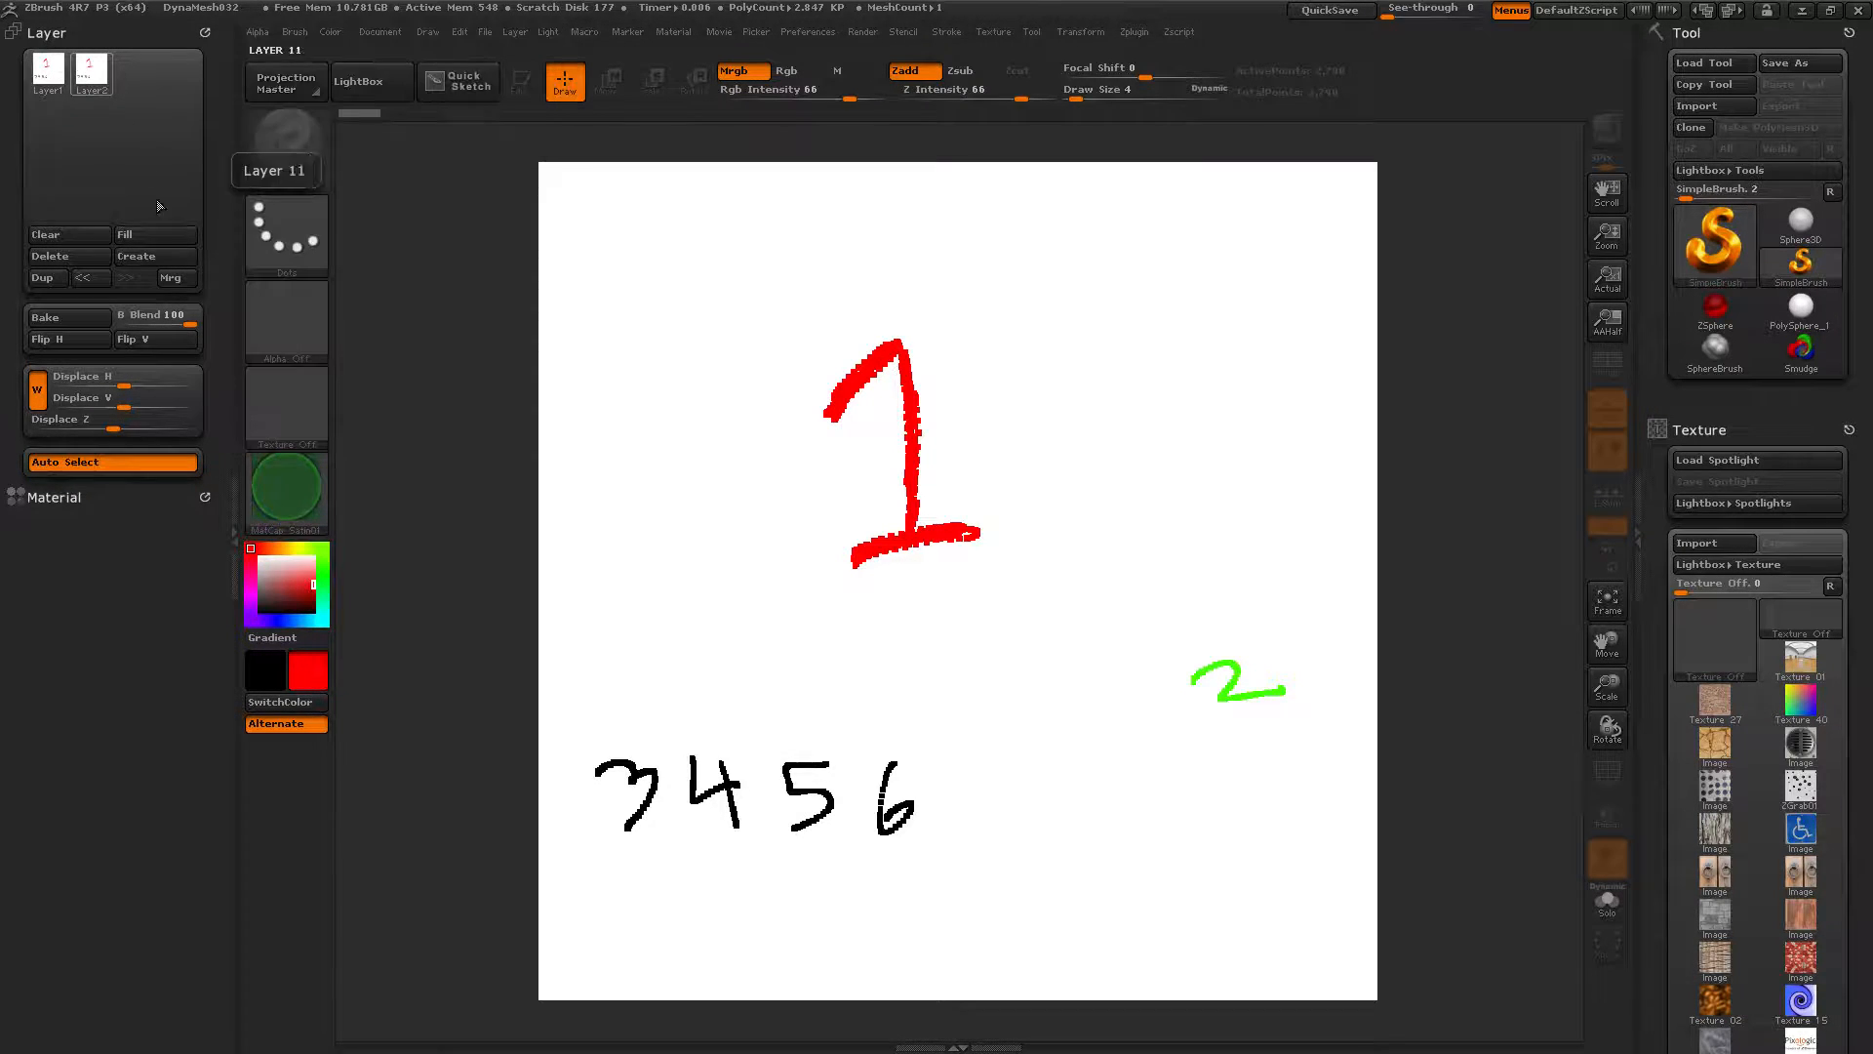
{"action": "left_click", "coordinate": [82, 258]}
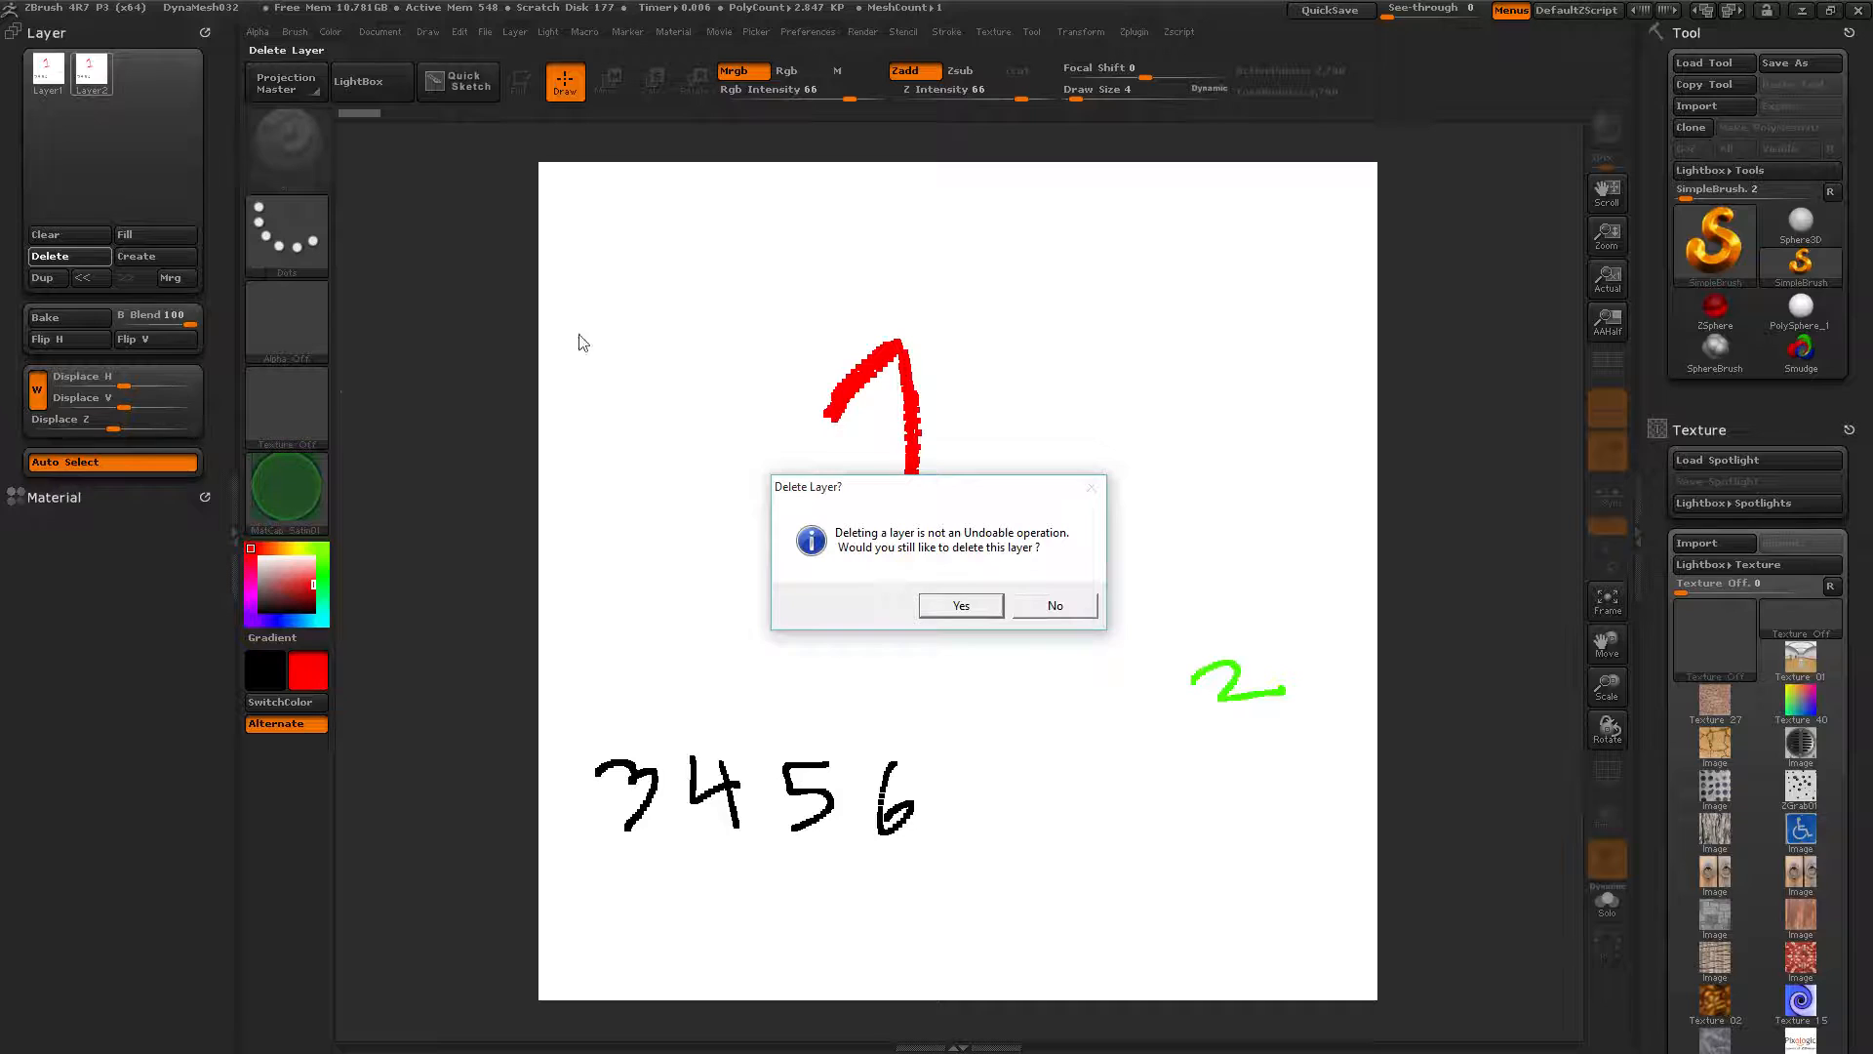
{"action": "left_click", "coordinate": [946, 602]}
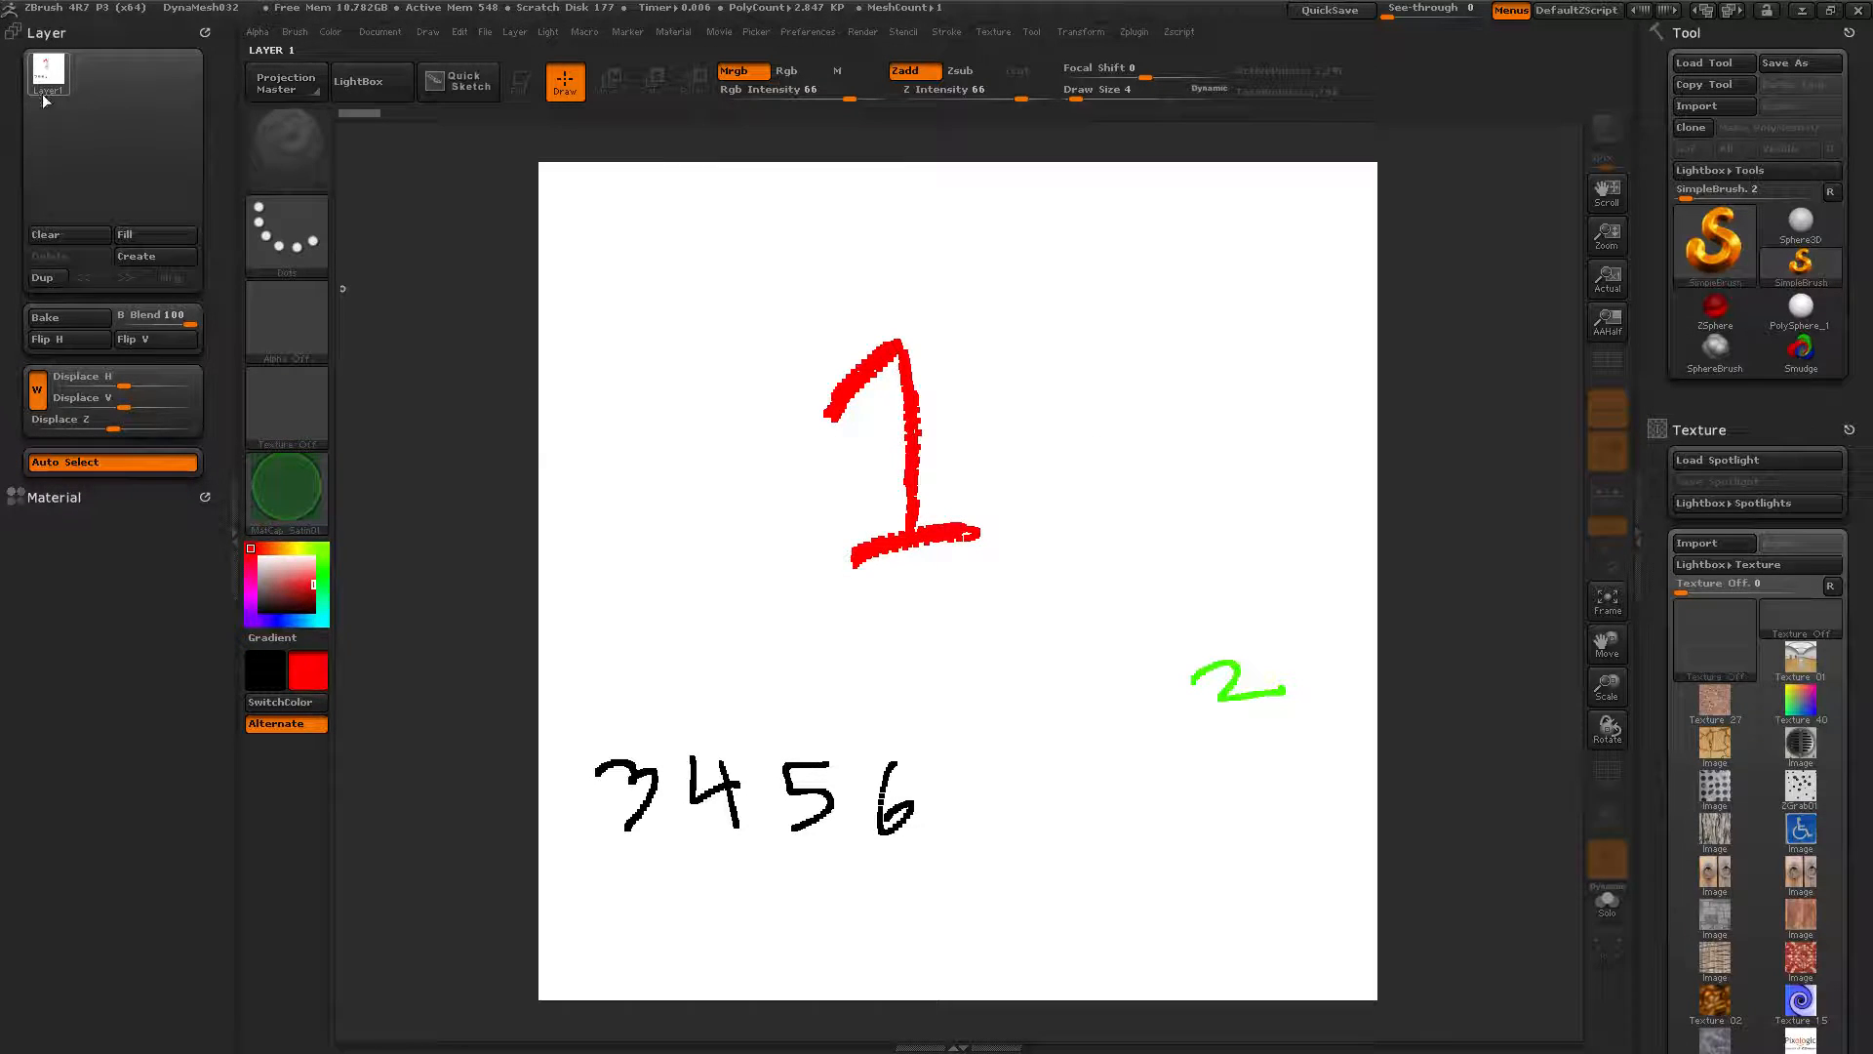
Choose the ReflectedMap material, try filling layer 1 with it, and undo the fill
{"action": "mouse_move", "coordinate": [49, 81]}
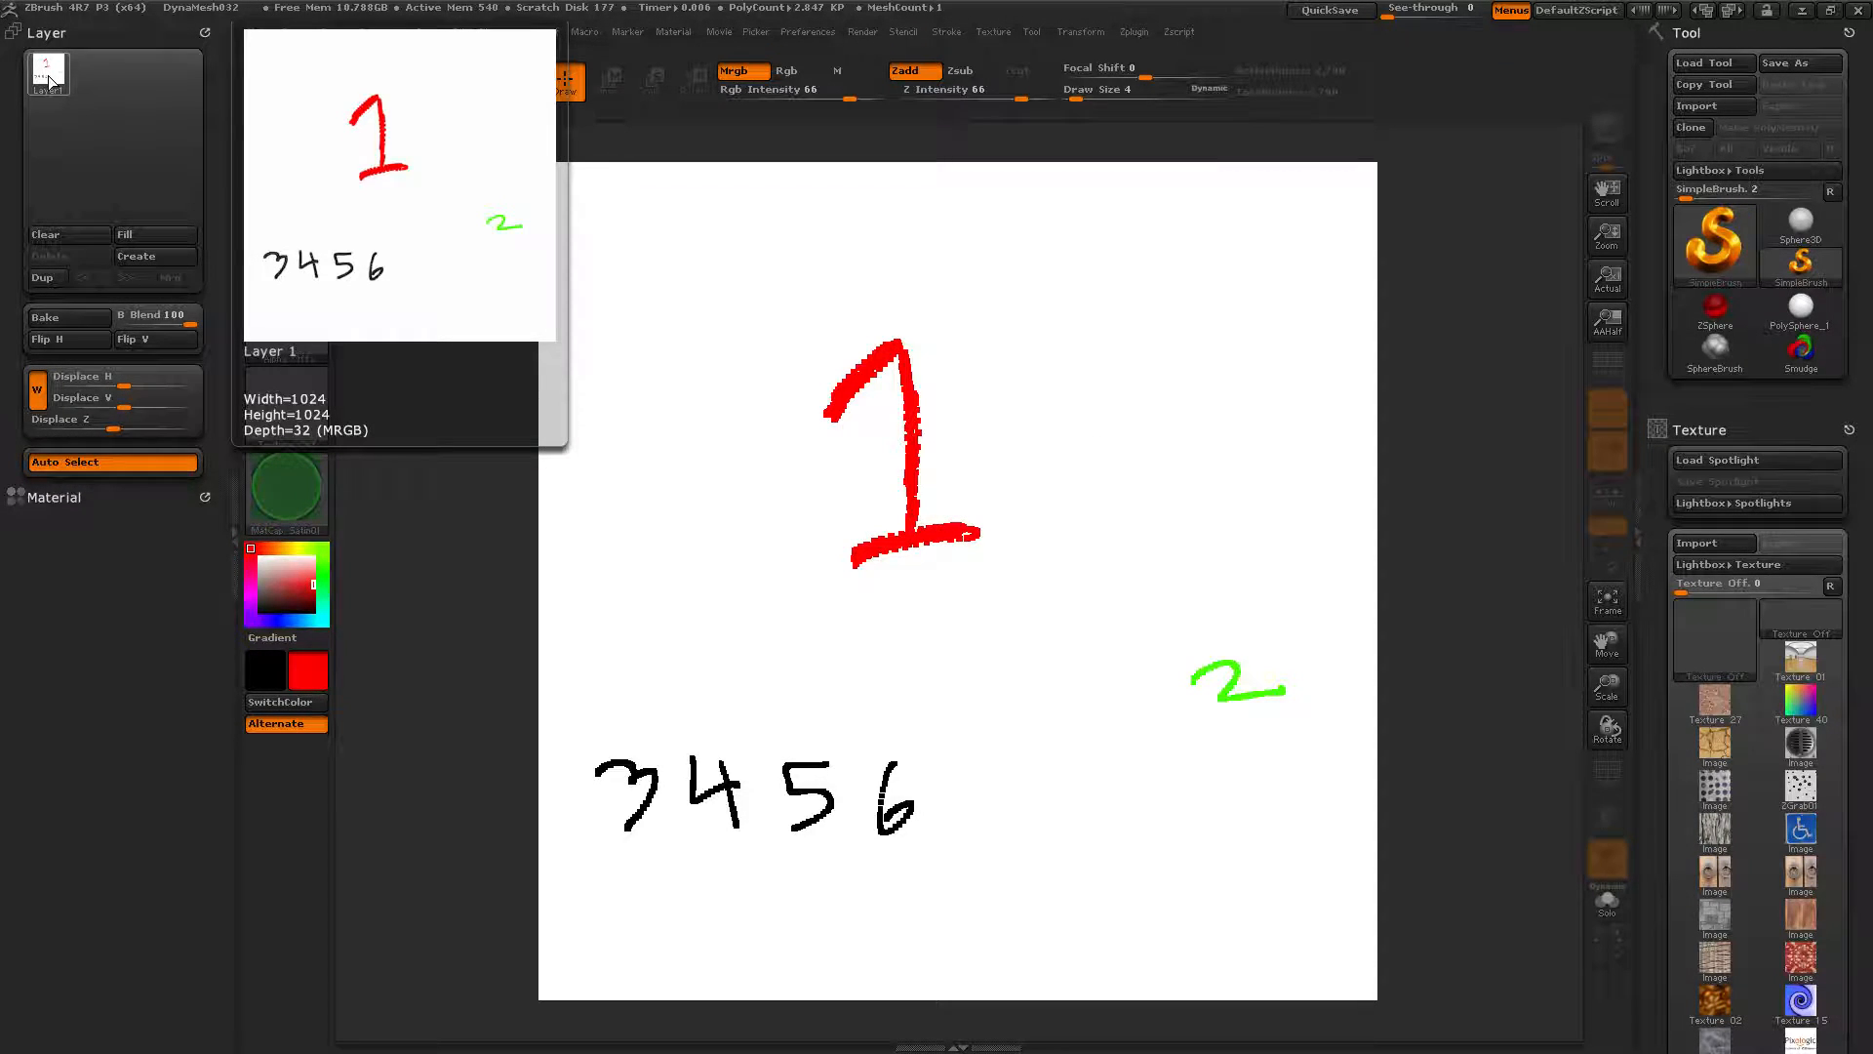
{"action": "left_click", "coordinate": [275, 488]}
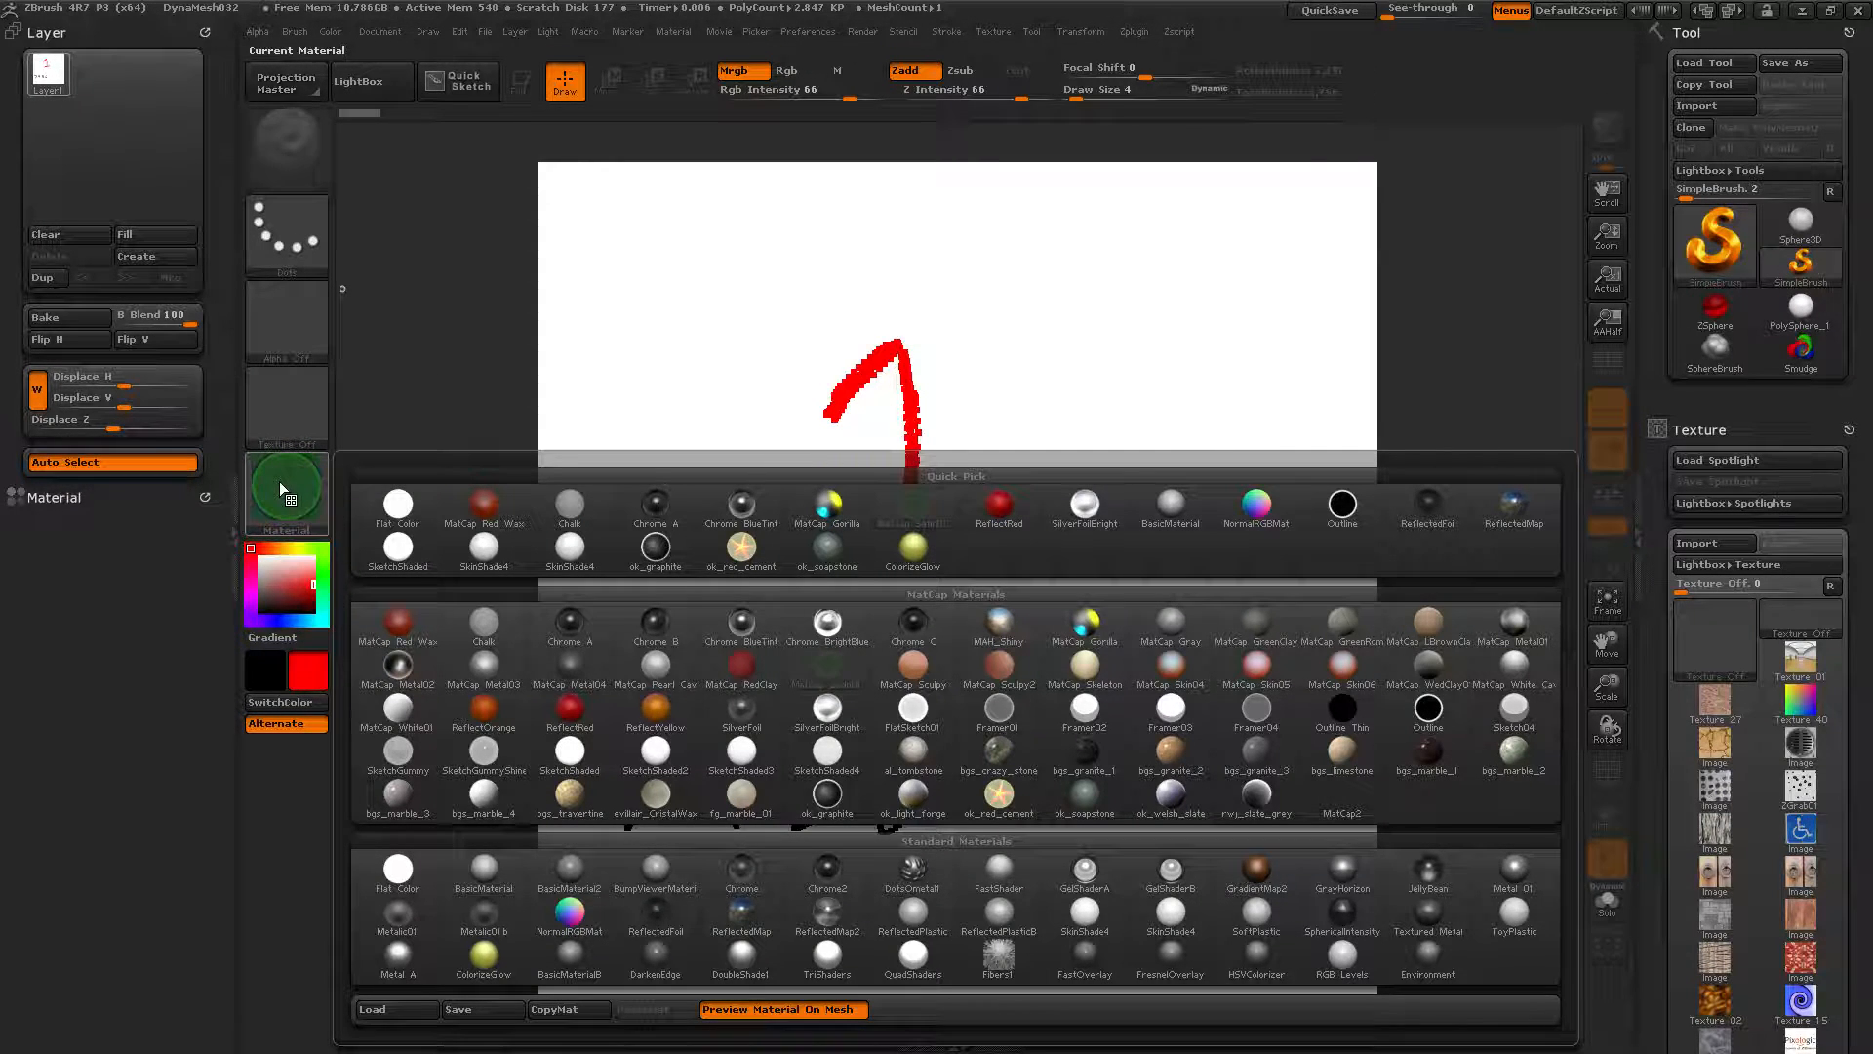
{"action": "left_click", "coordinate": [744, 912]}
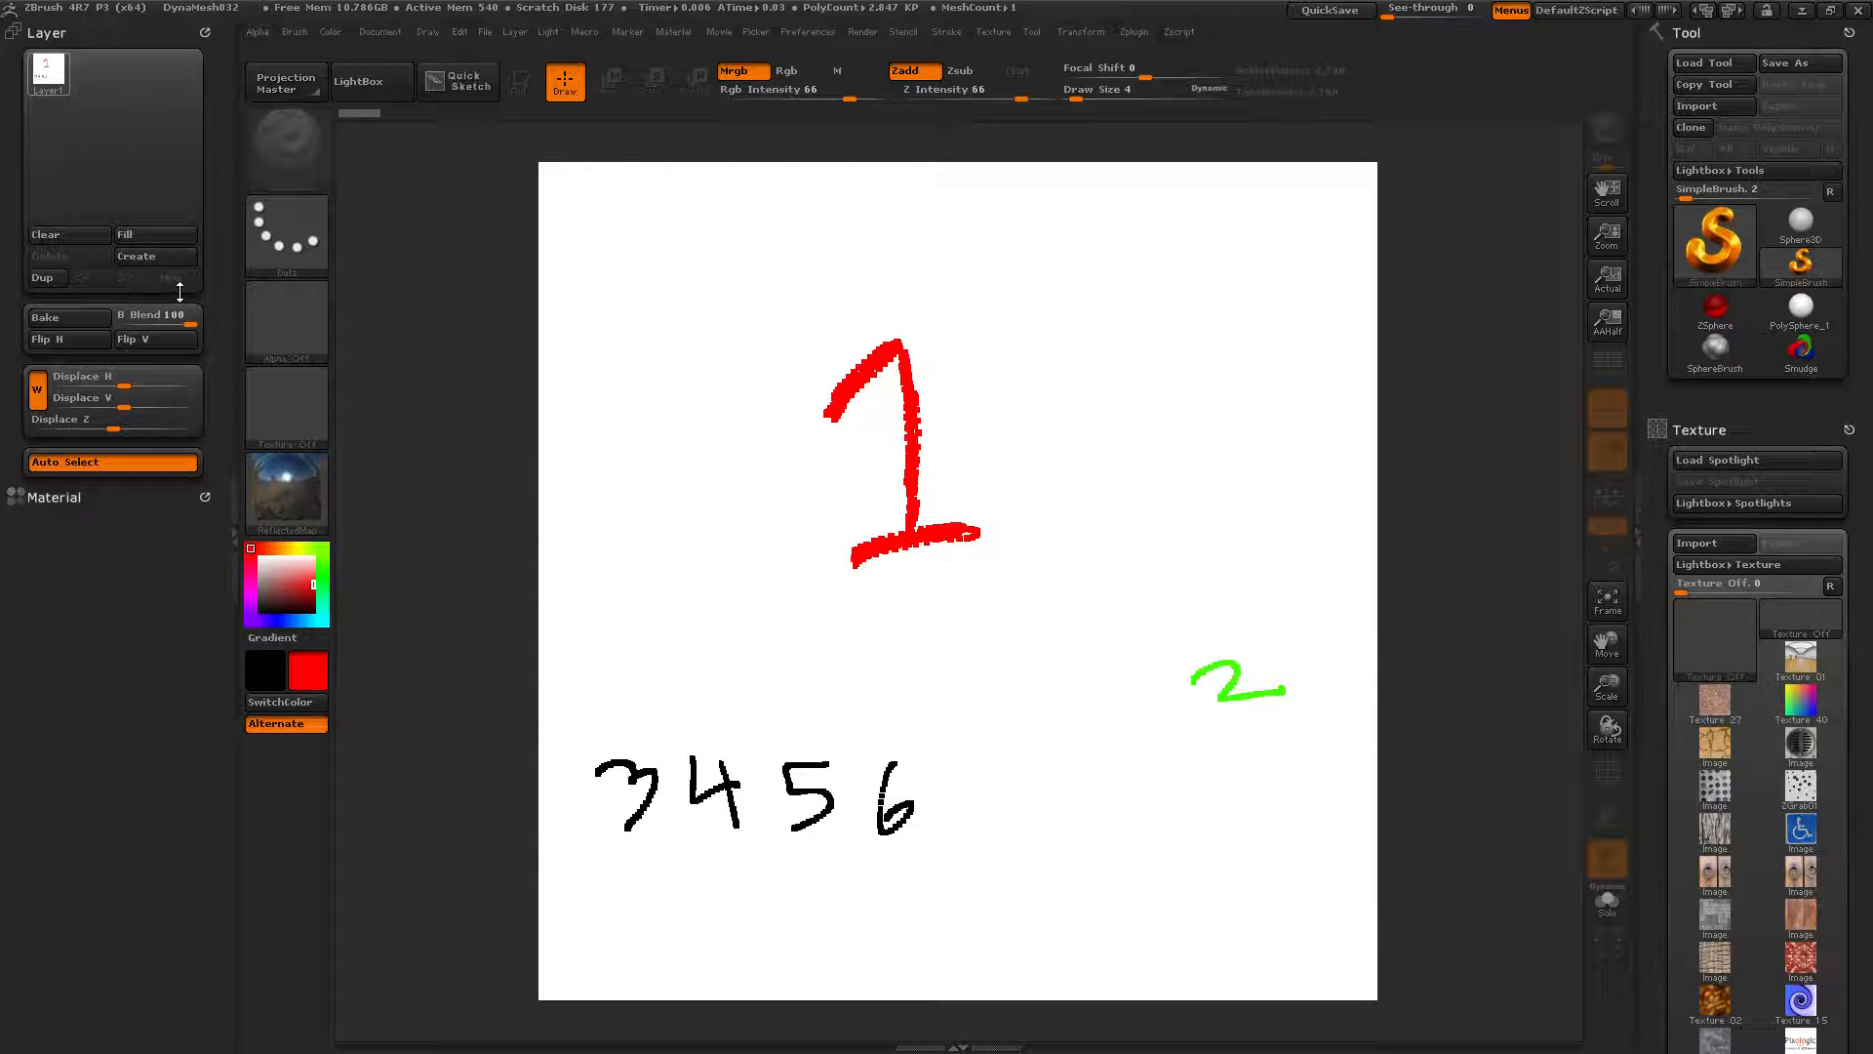
{"action": "left_click", "coordinate": [156, 235]}
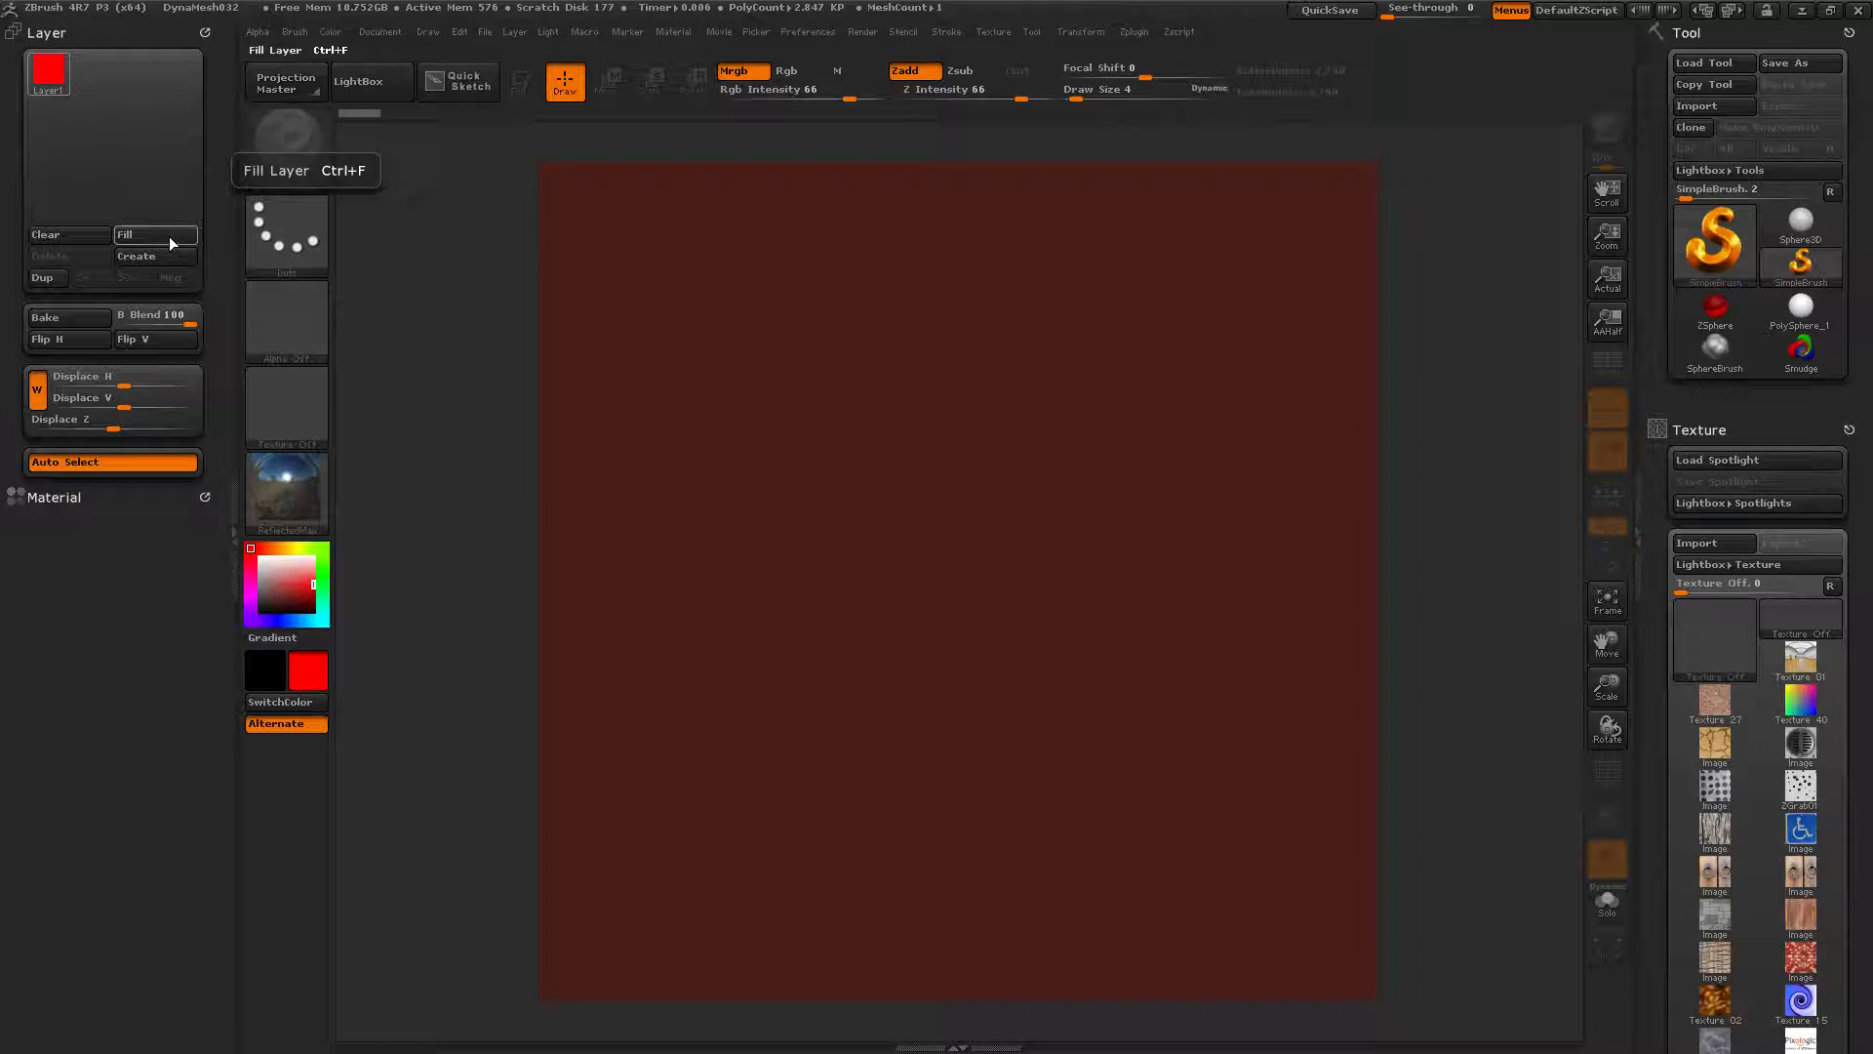
{"action": "key", "text": "ctrl+z"}
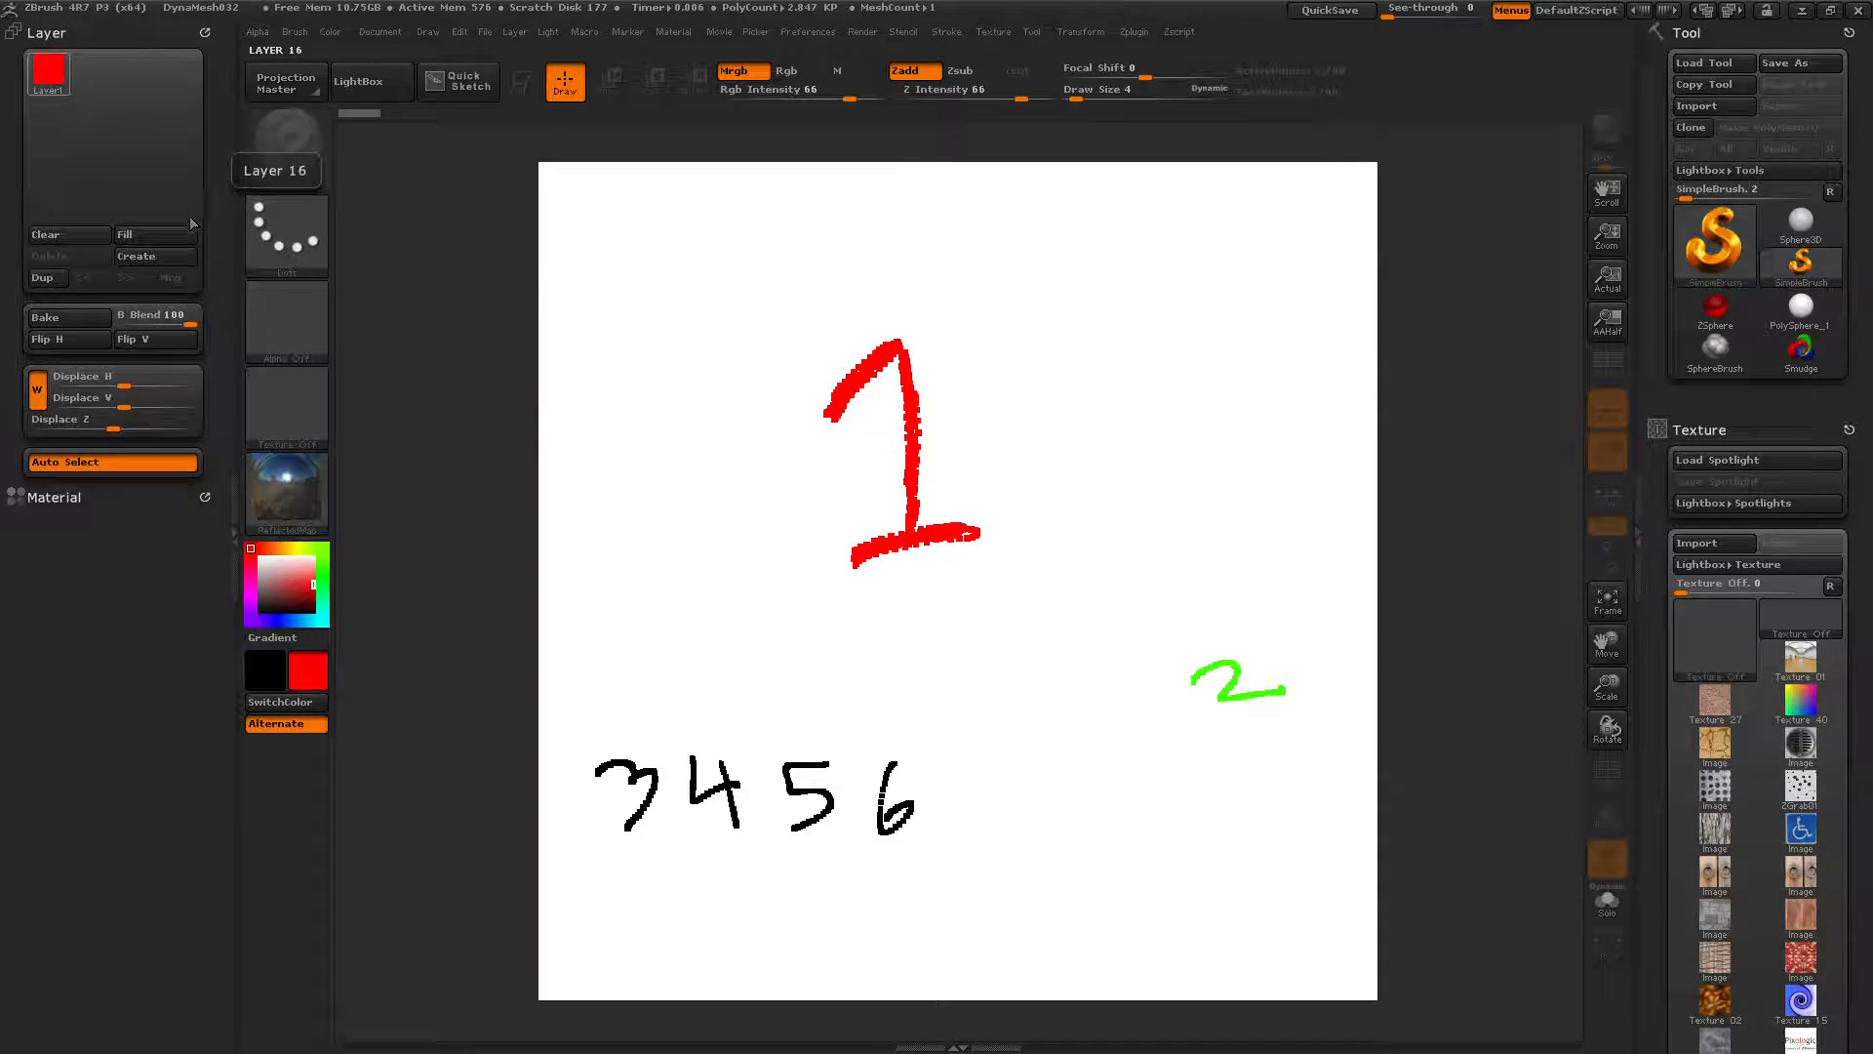
Grab the document as a new texture with GrabDoc and check it in the texture palette
{"action": "left_click", "coordinate": [294, 408]}
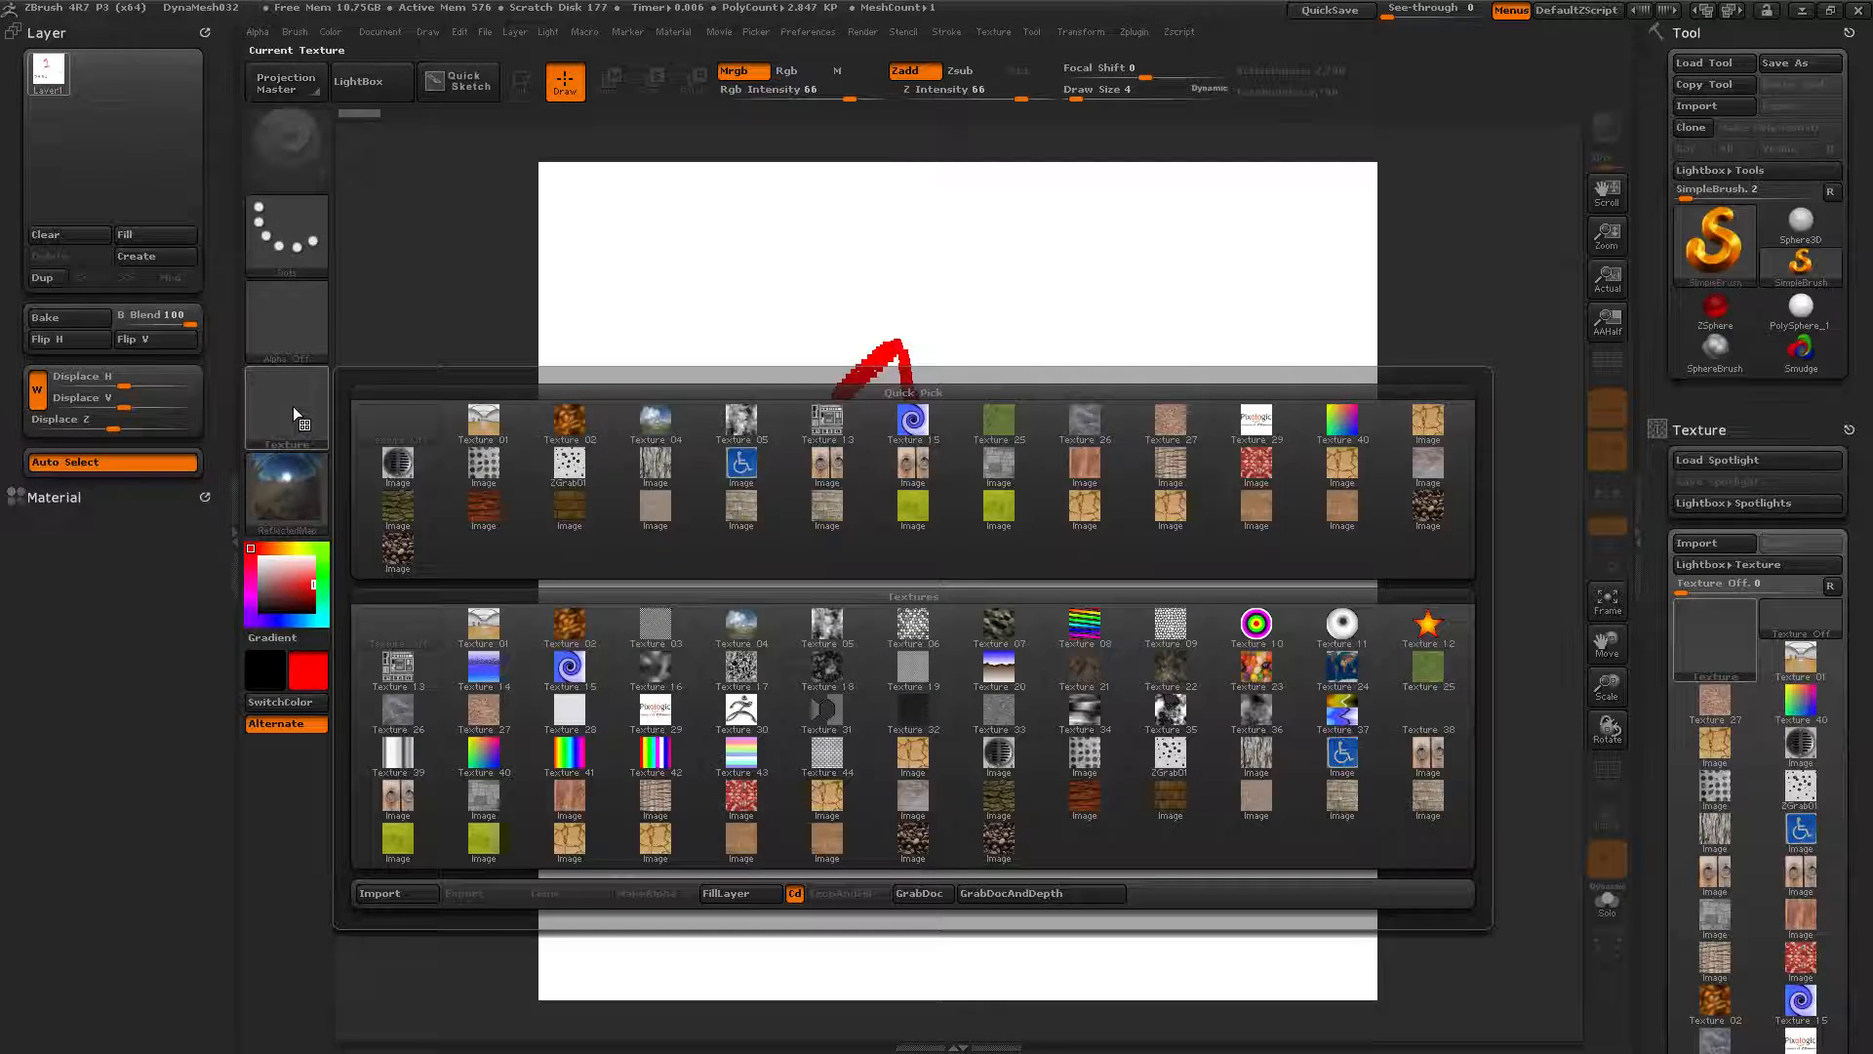
{"action": "left_click", "coordinate": [927, 892]}
{"action": "mouse_move", "coordinate": [284, 421]}
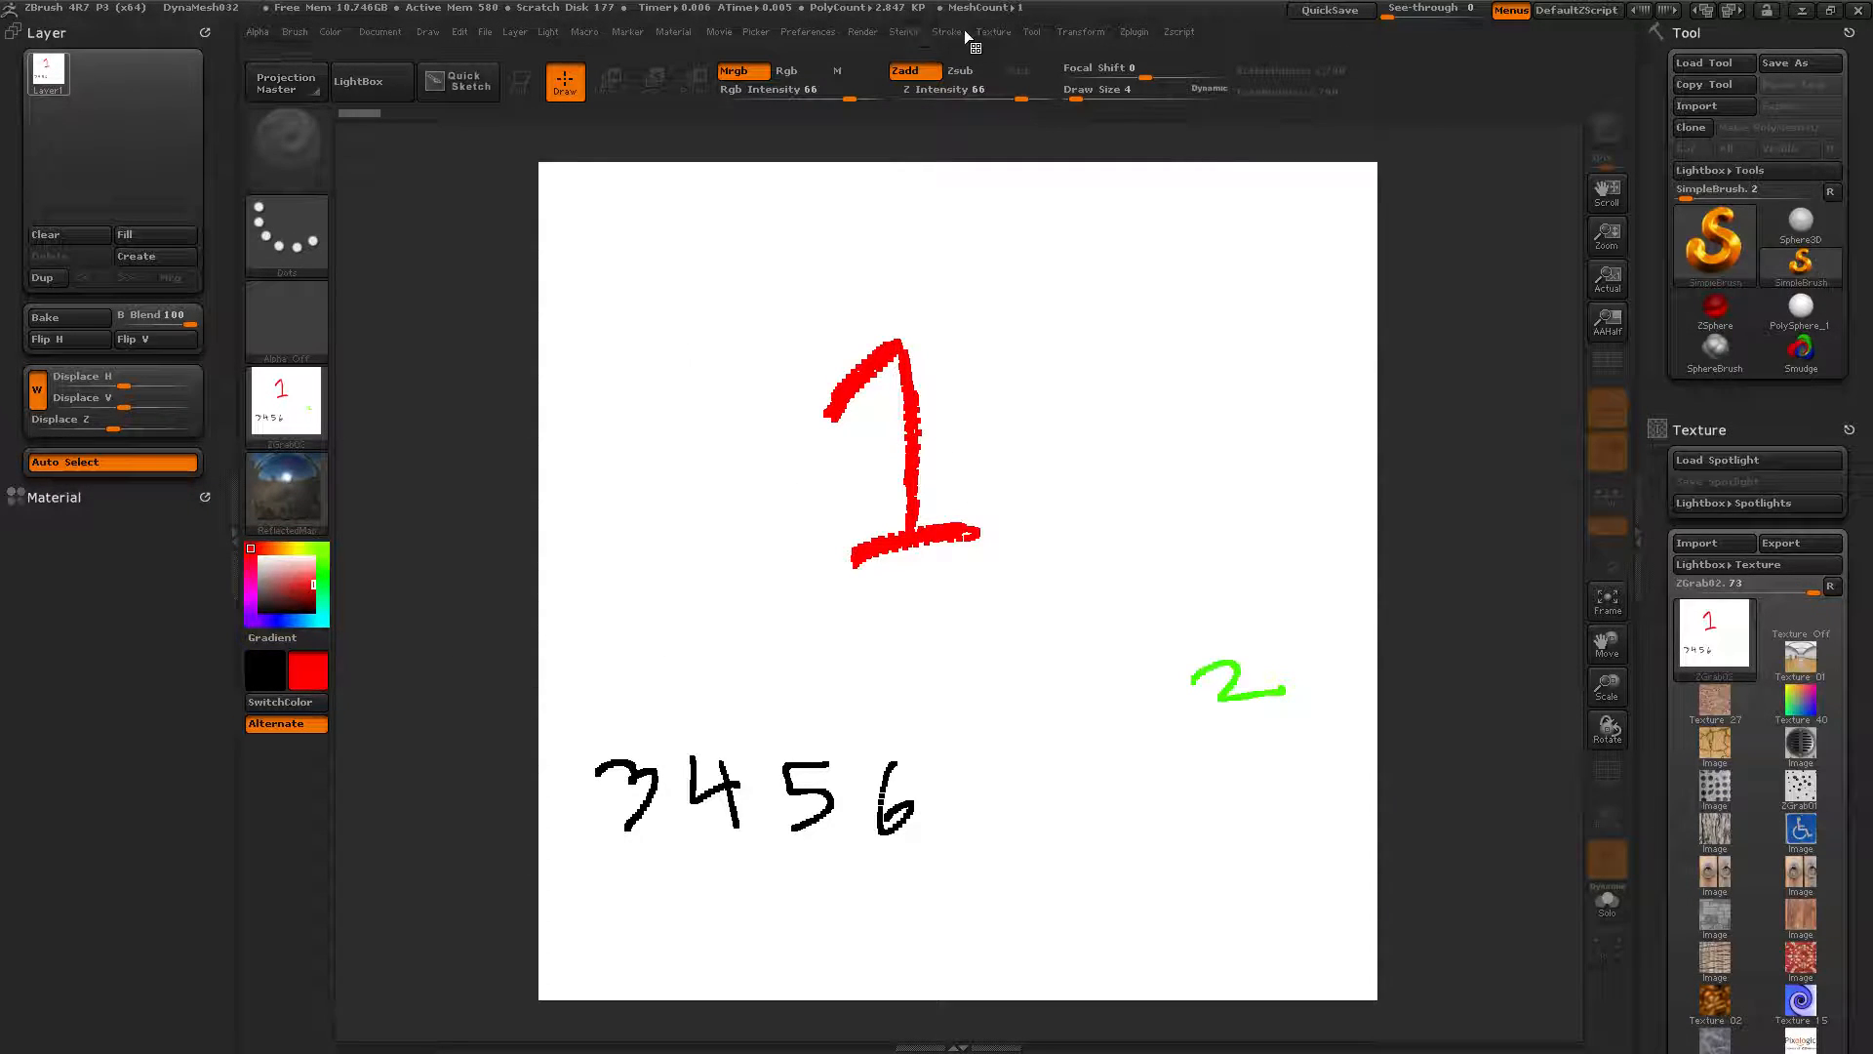
{"action": "left_click", "coordinate": [1005, 29]}
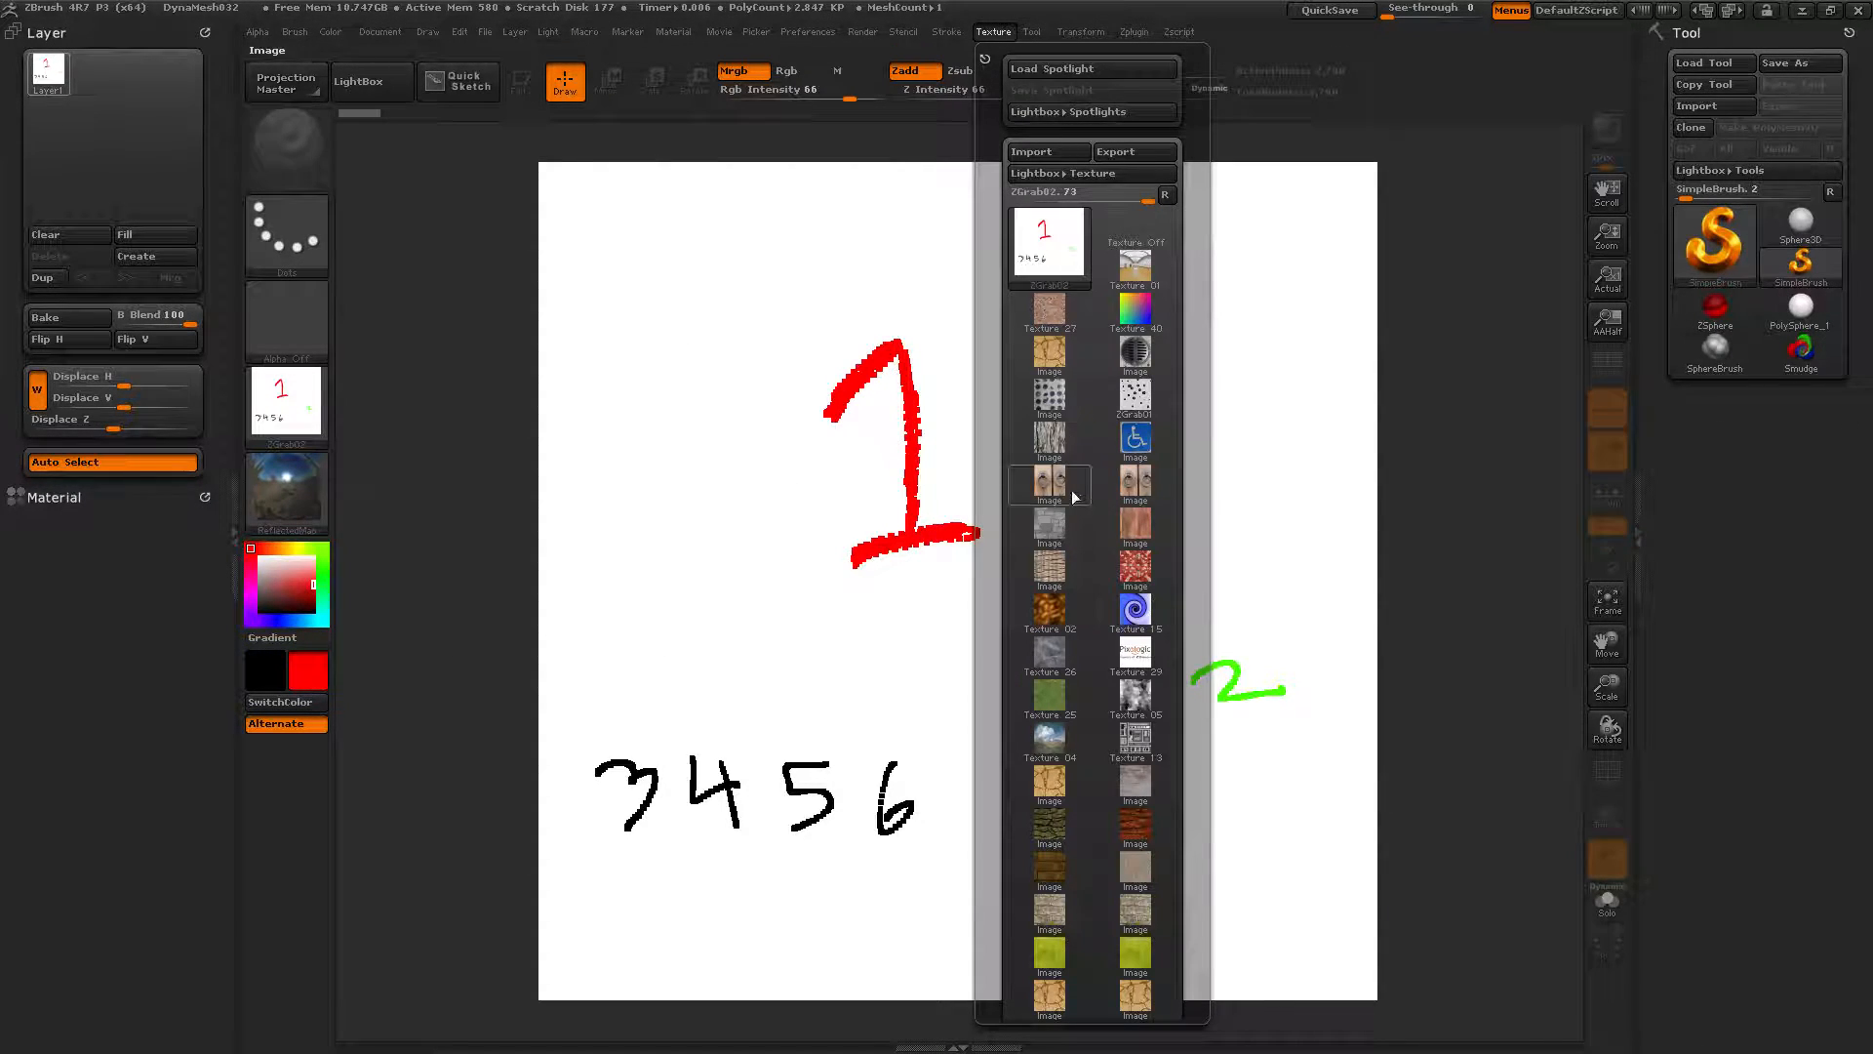
{"action": "left_click", "coordinate": [985, 58]}
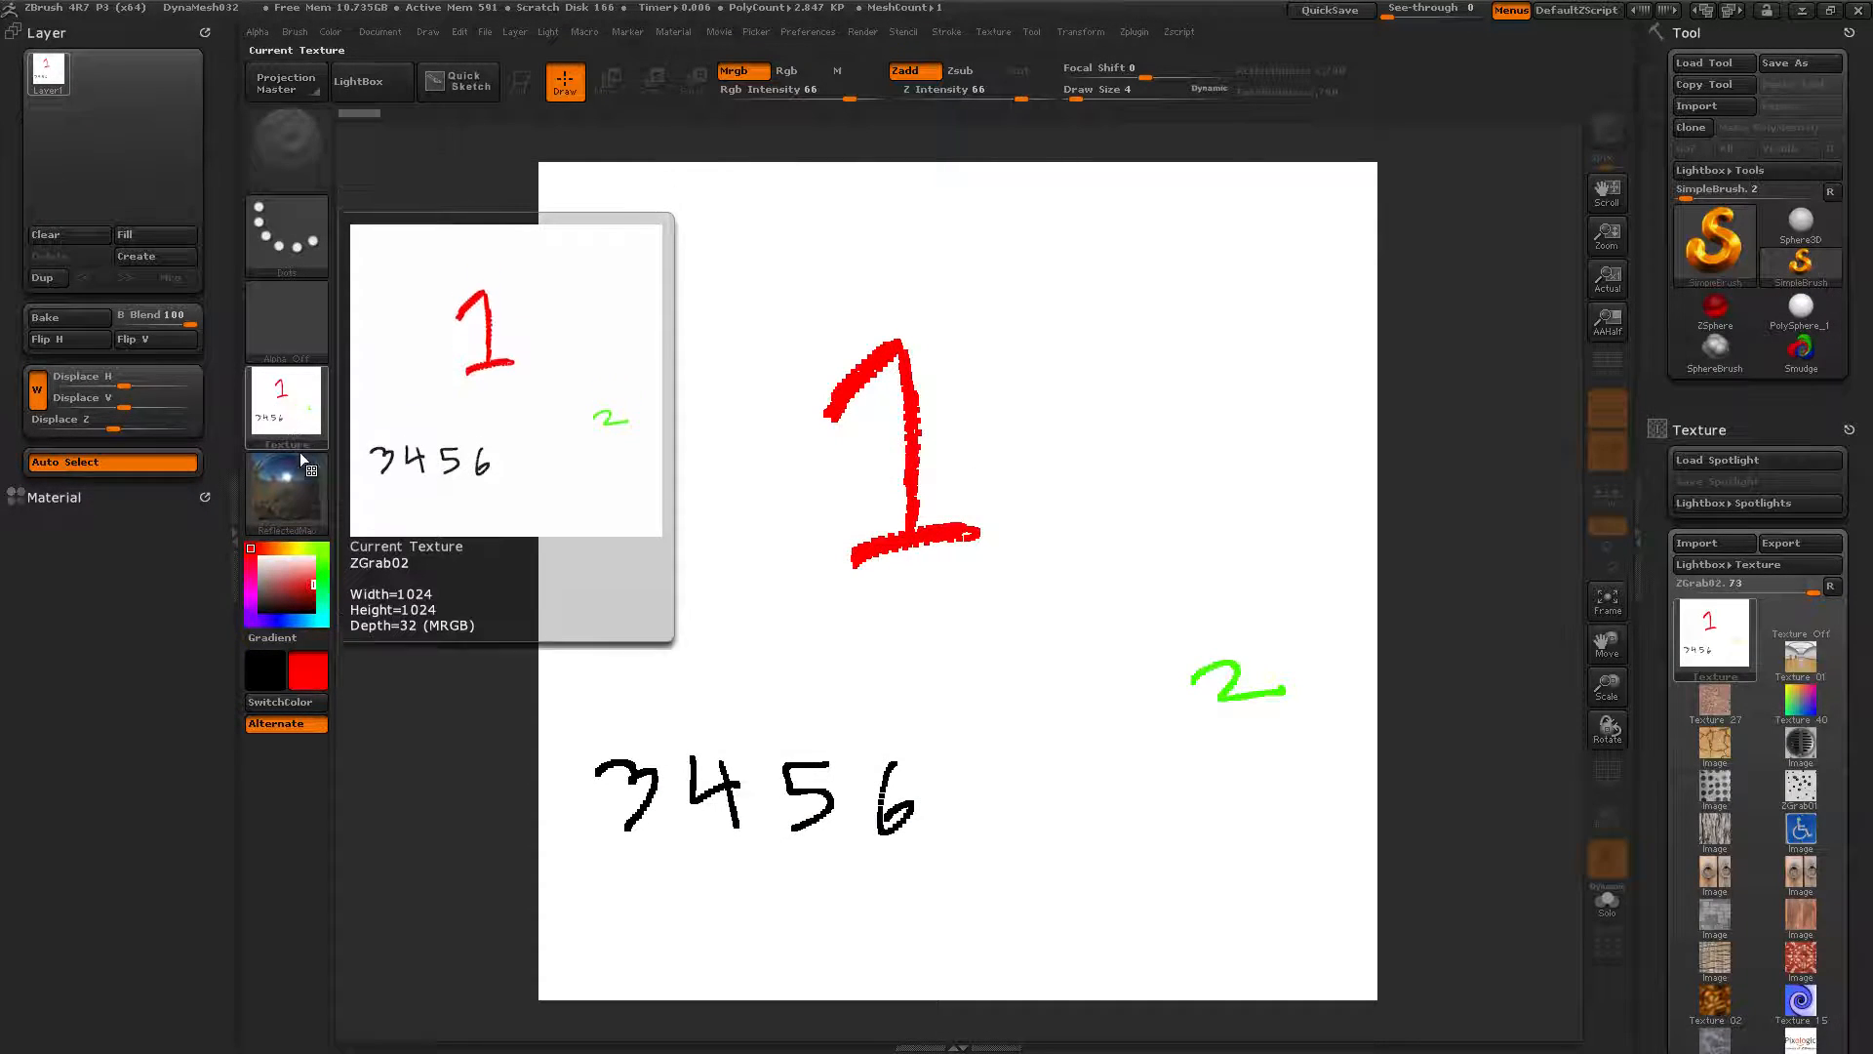
{"action": "mouse_move", "coordinate": [307, 493]}
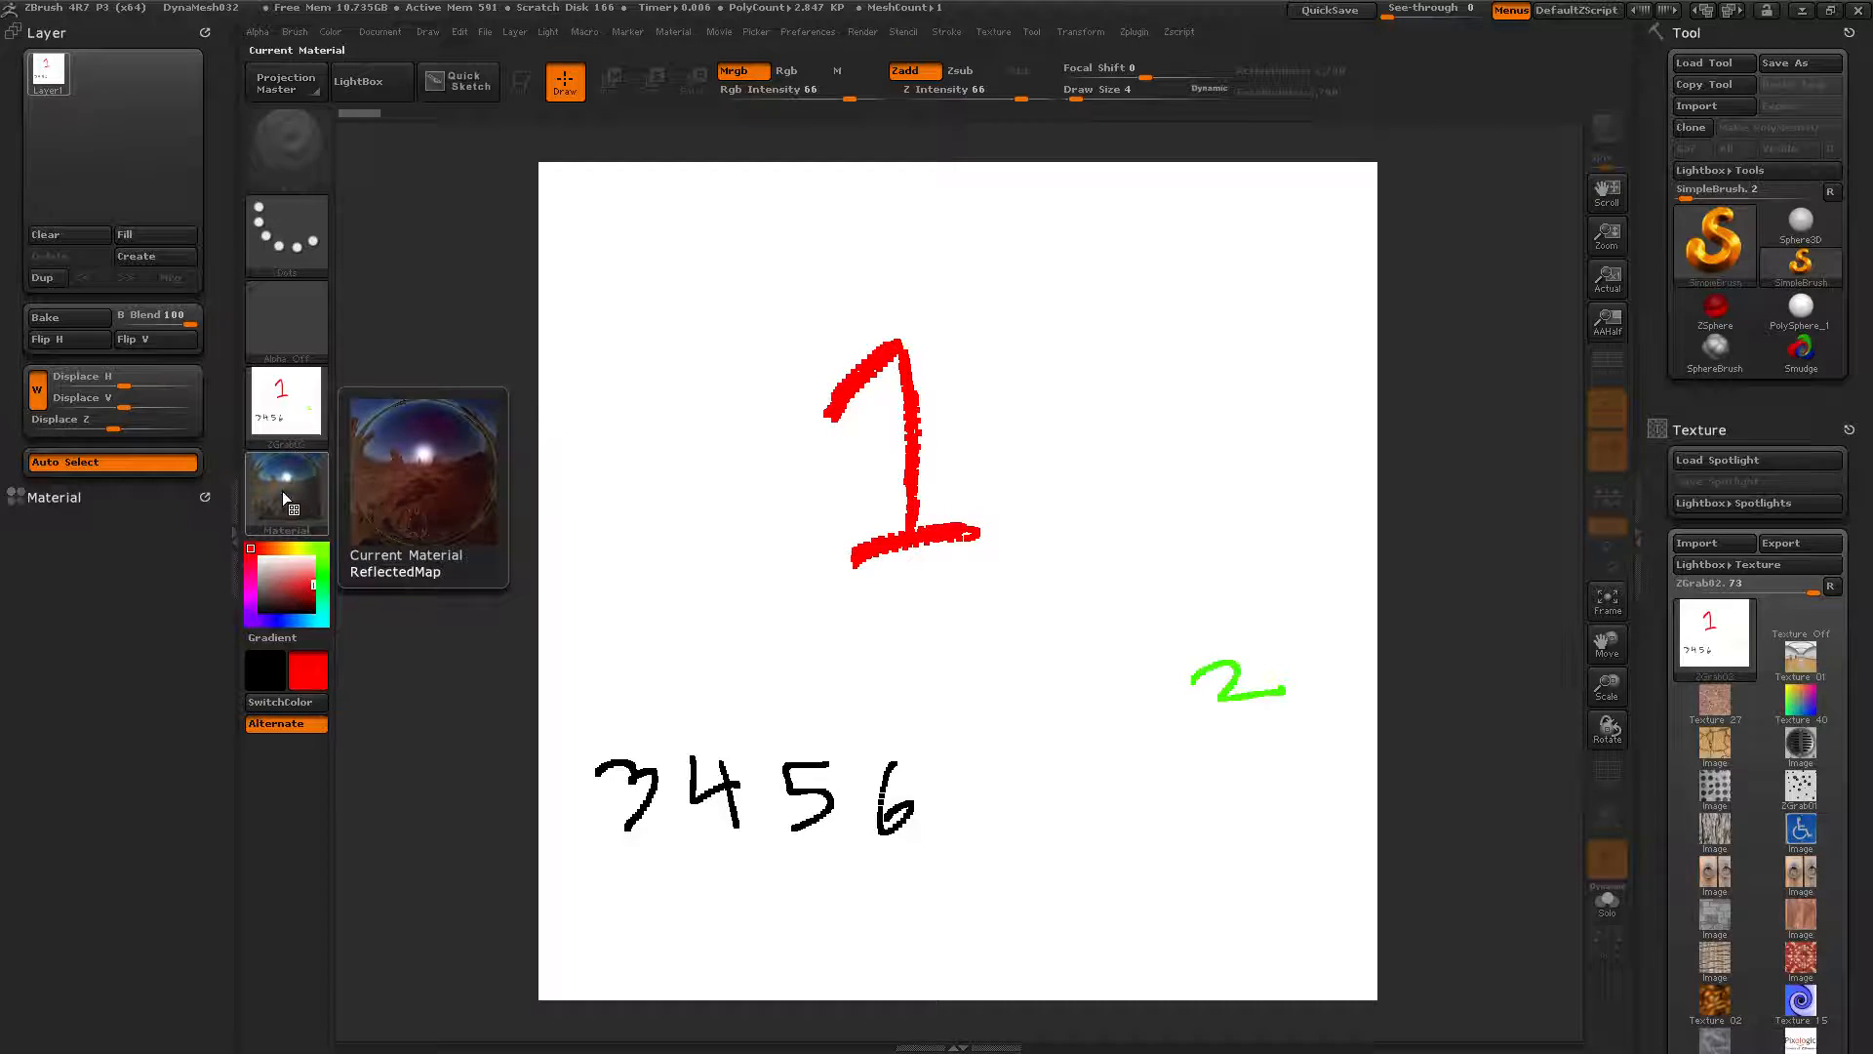
{"action": "mouse_move", "coordinate": [297, 402]}
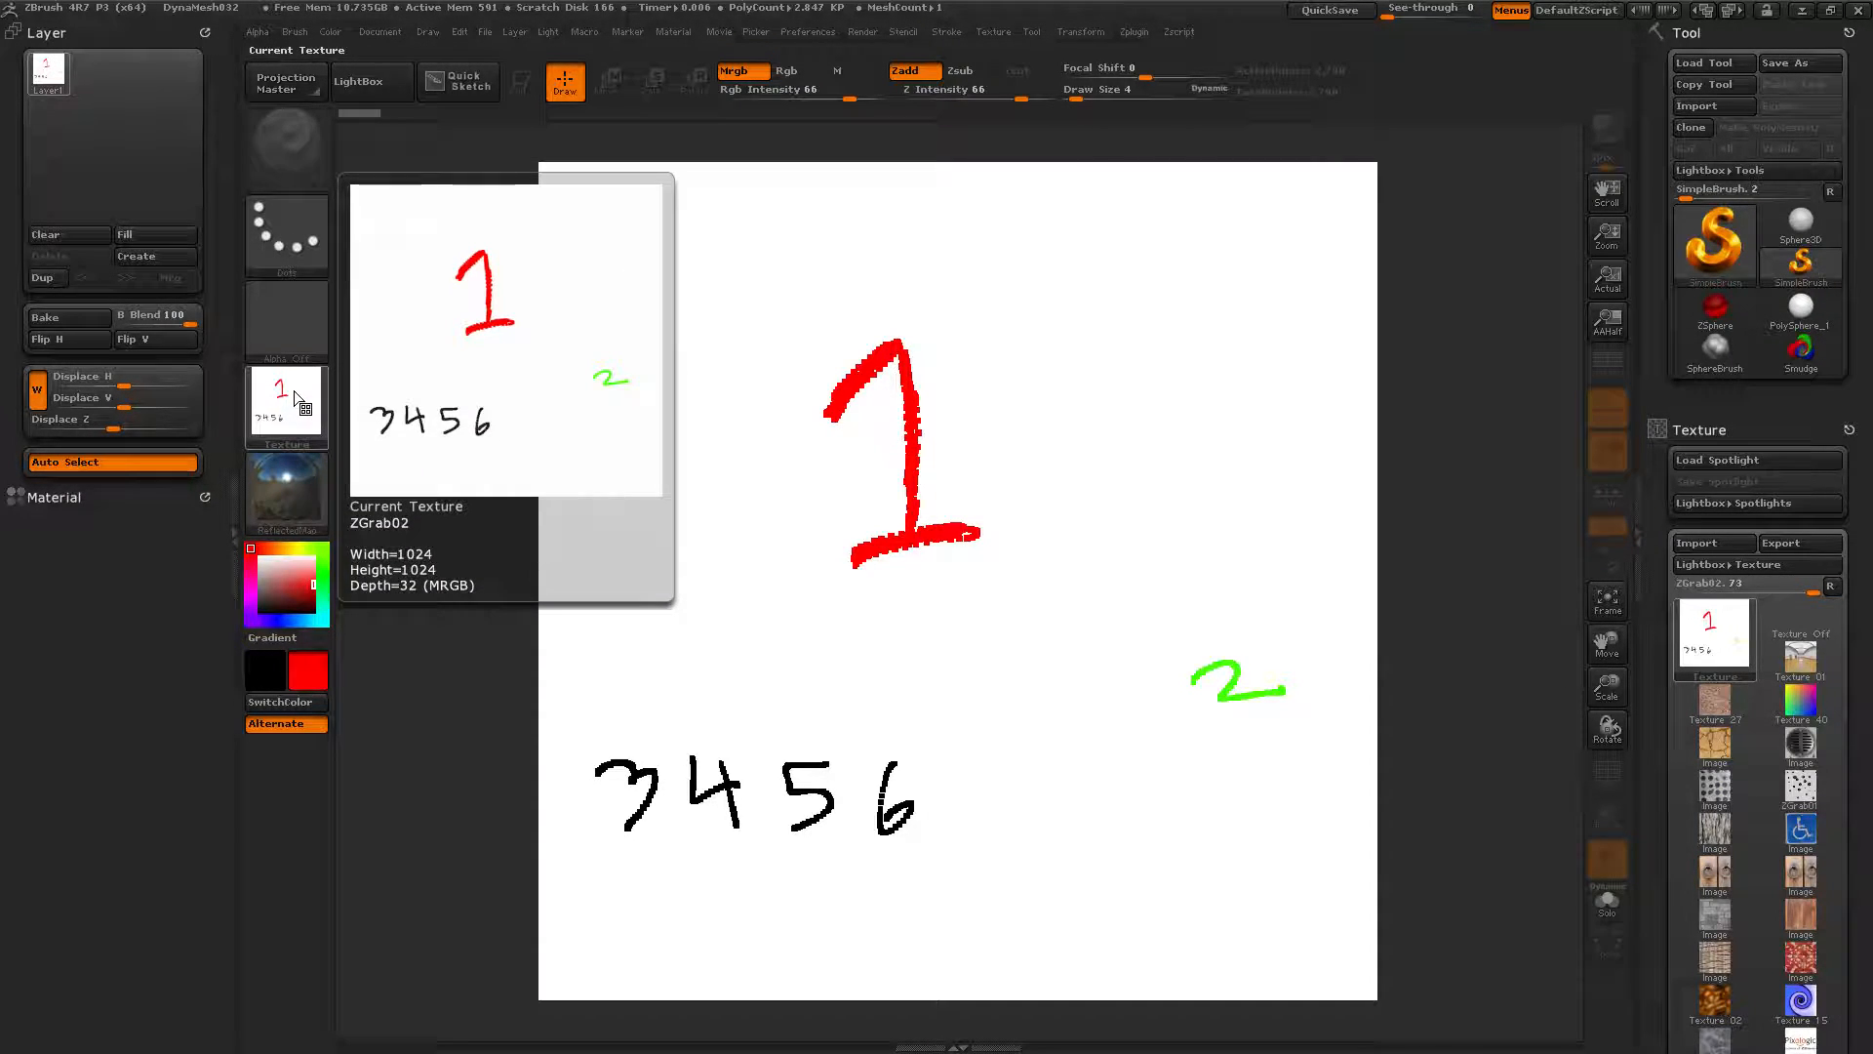
Create a second layer and fill it with the grabbed texture and the ReflectedMap material
{"action": "left_click", "coordinate": [134, 257]}
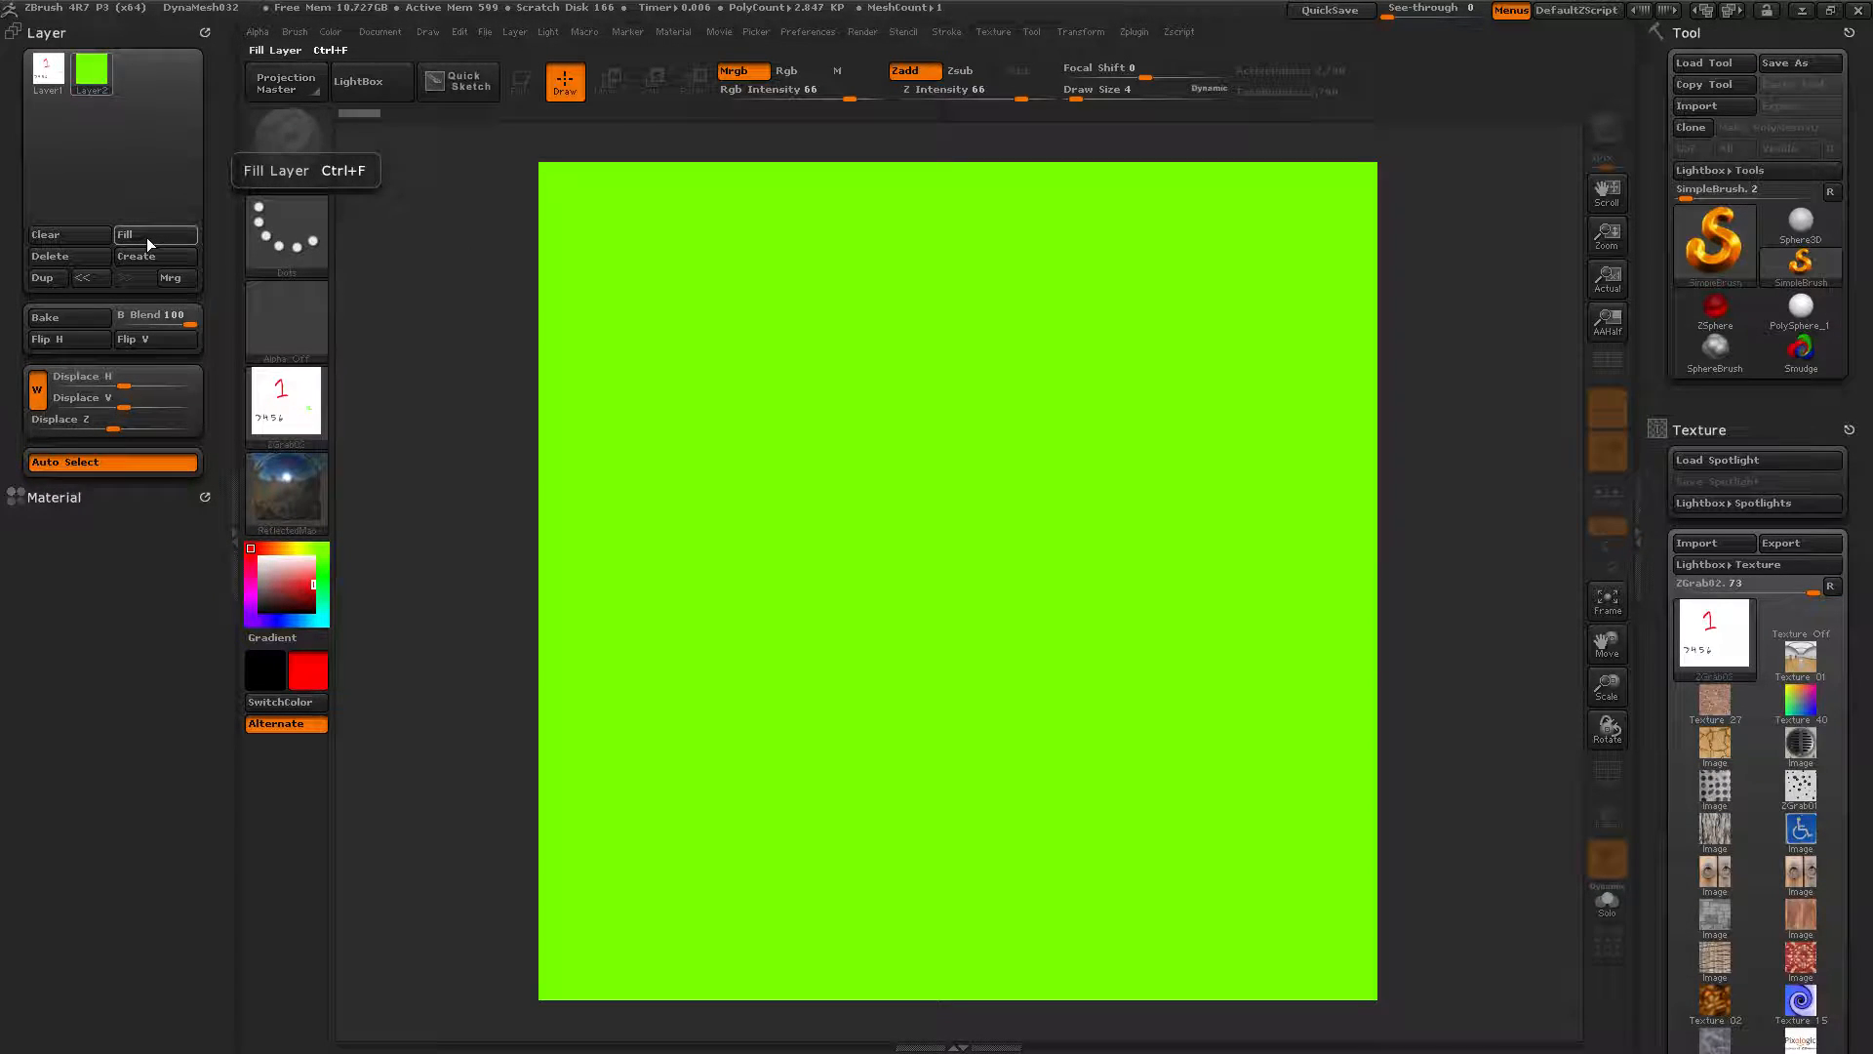
{"action": "left_click", "coordinate": [146, 238]}
{"action": "mouse_move", "coordinate": [90, 80]}
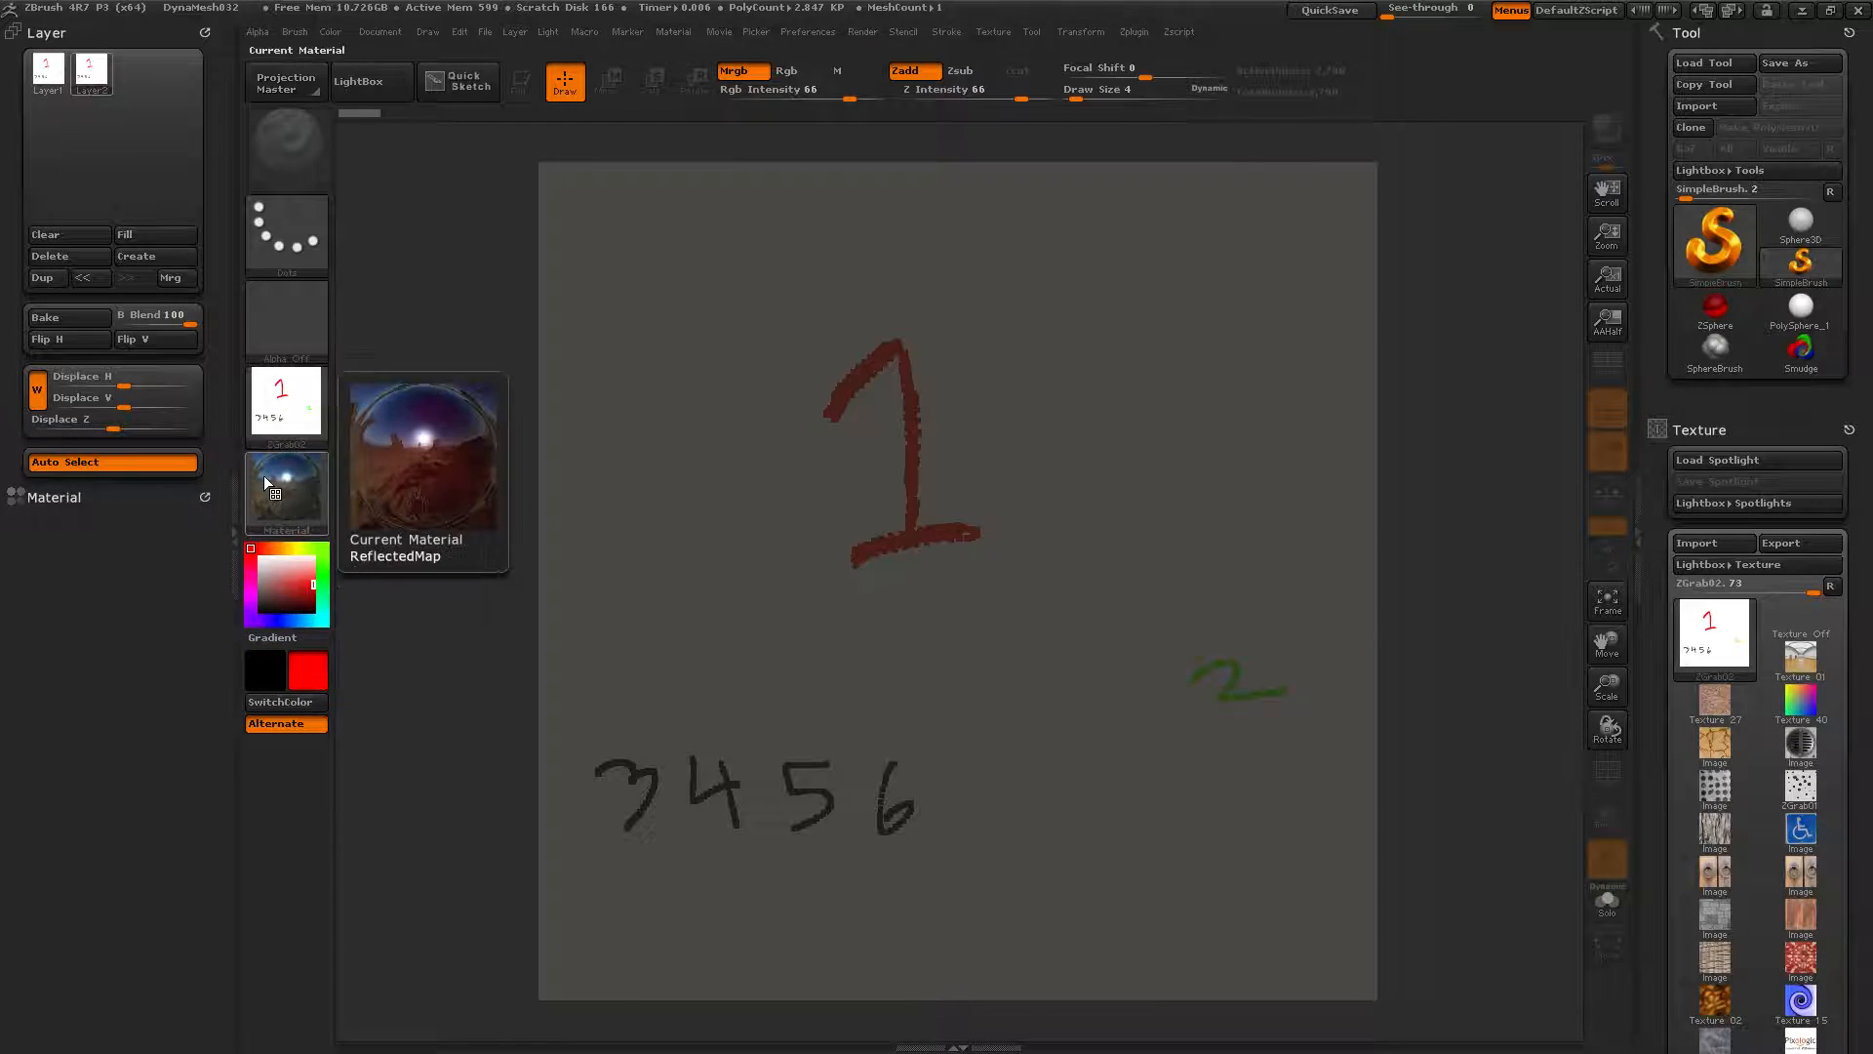
{"action": "mouse_move", "coordinate": [273, 420]}
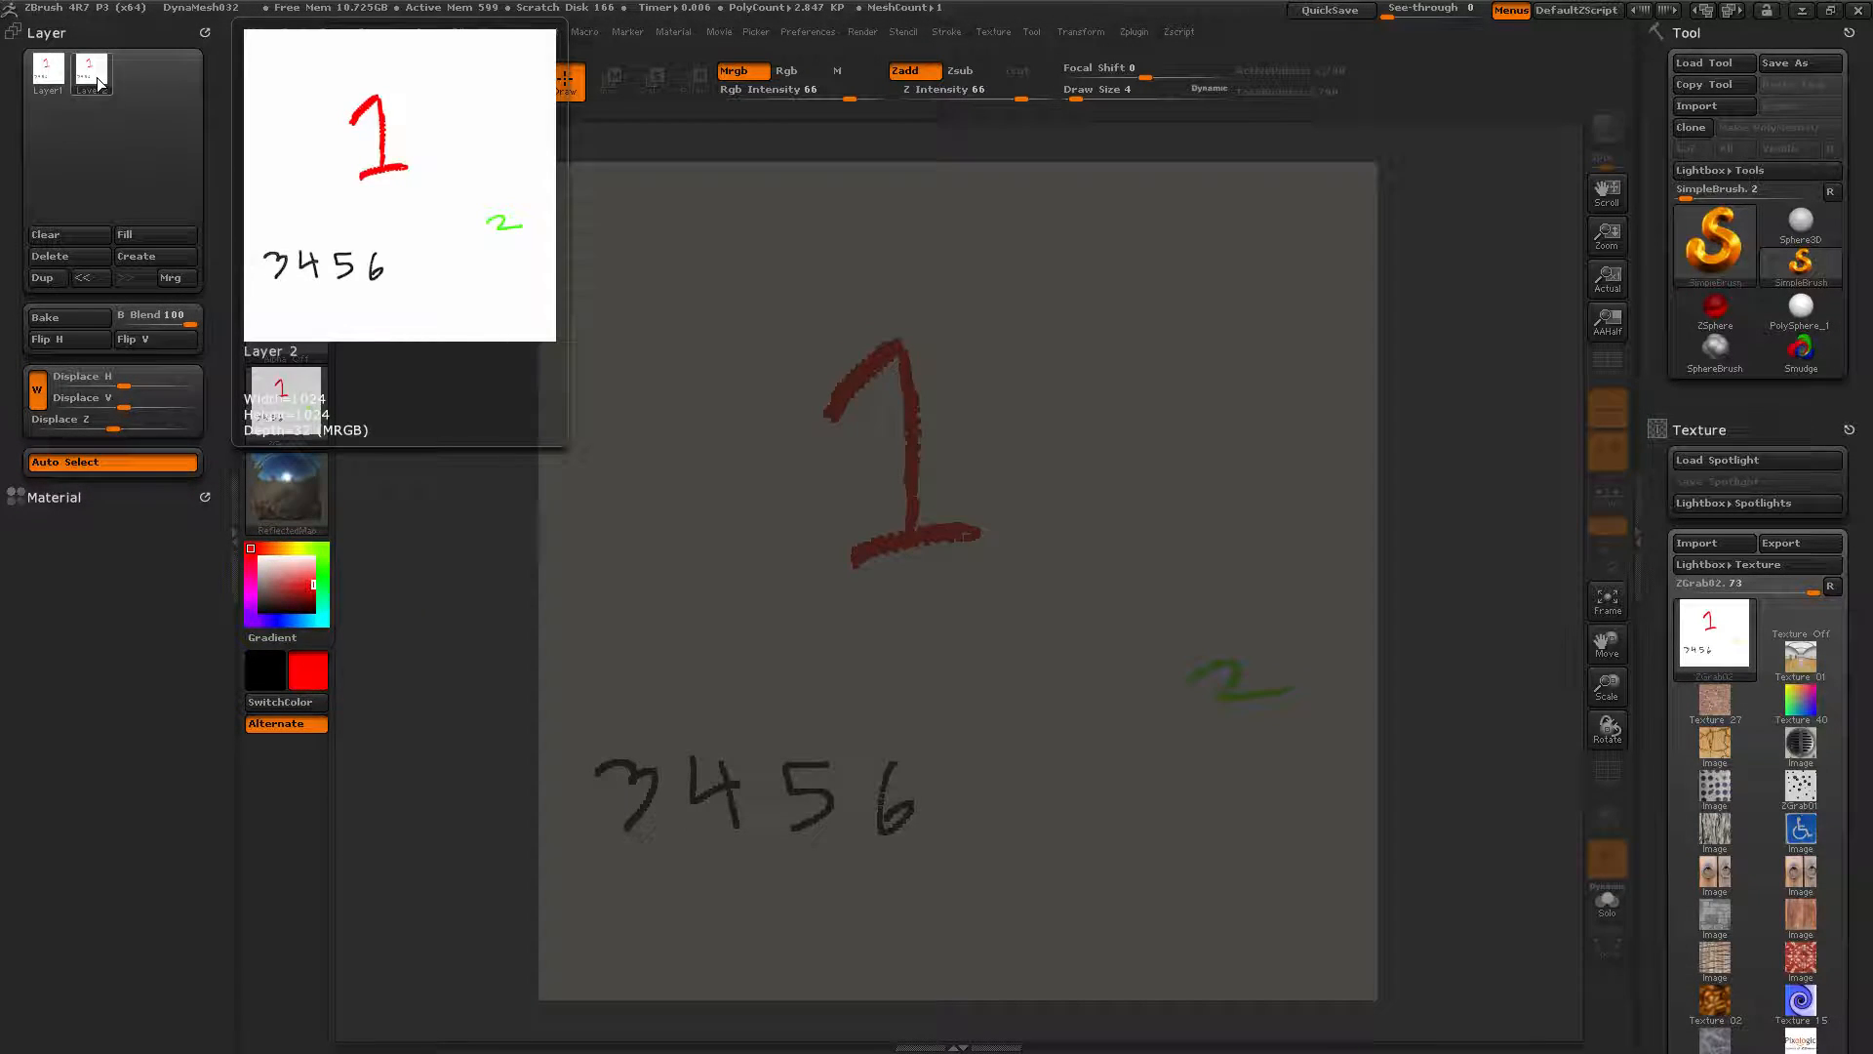
Compare layer 1 with the texture-filled layer 2, and delete layer 2
{"action": "left_click", "coordinate": [45, 86]}
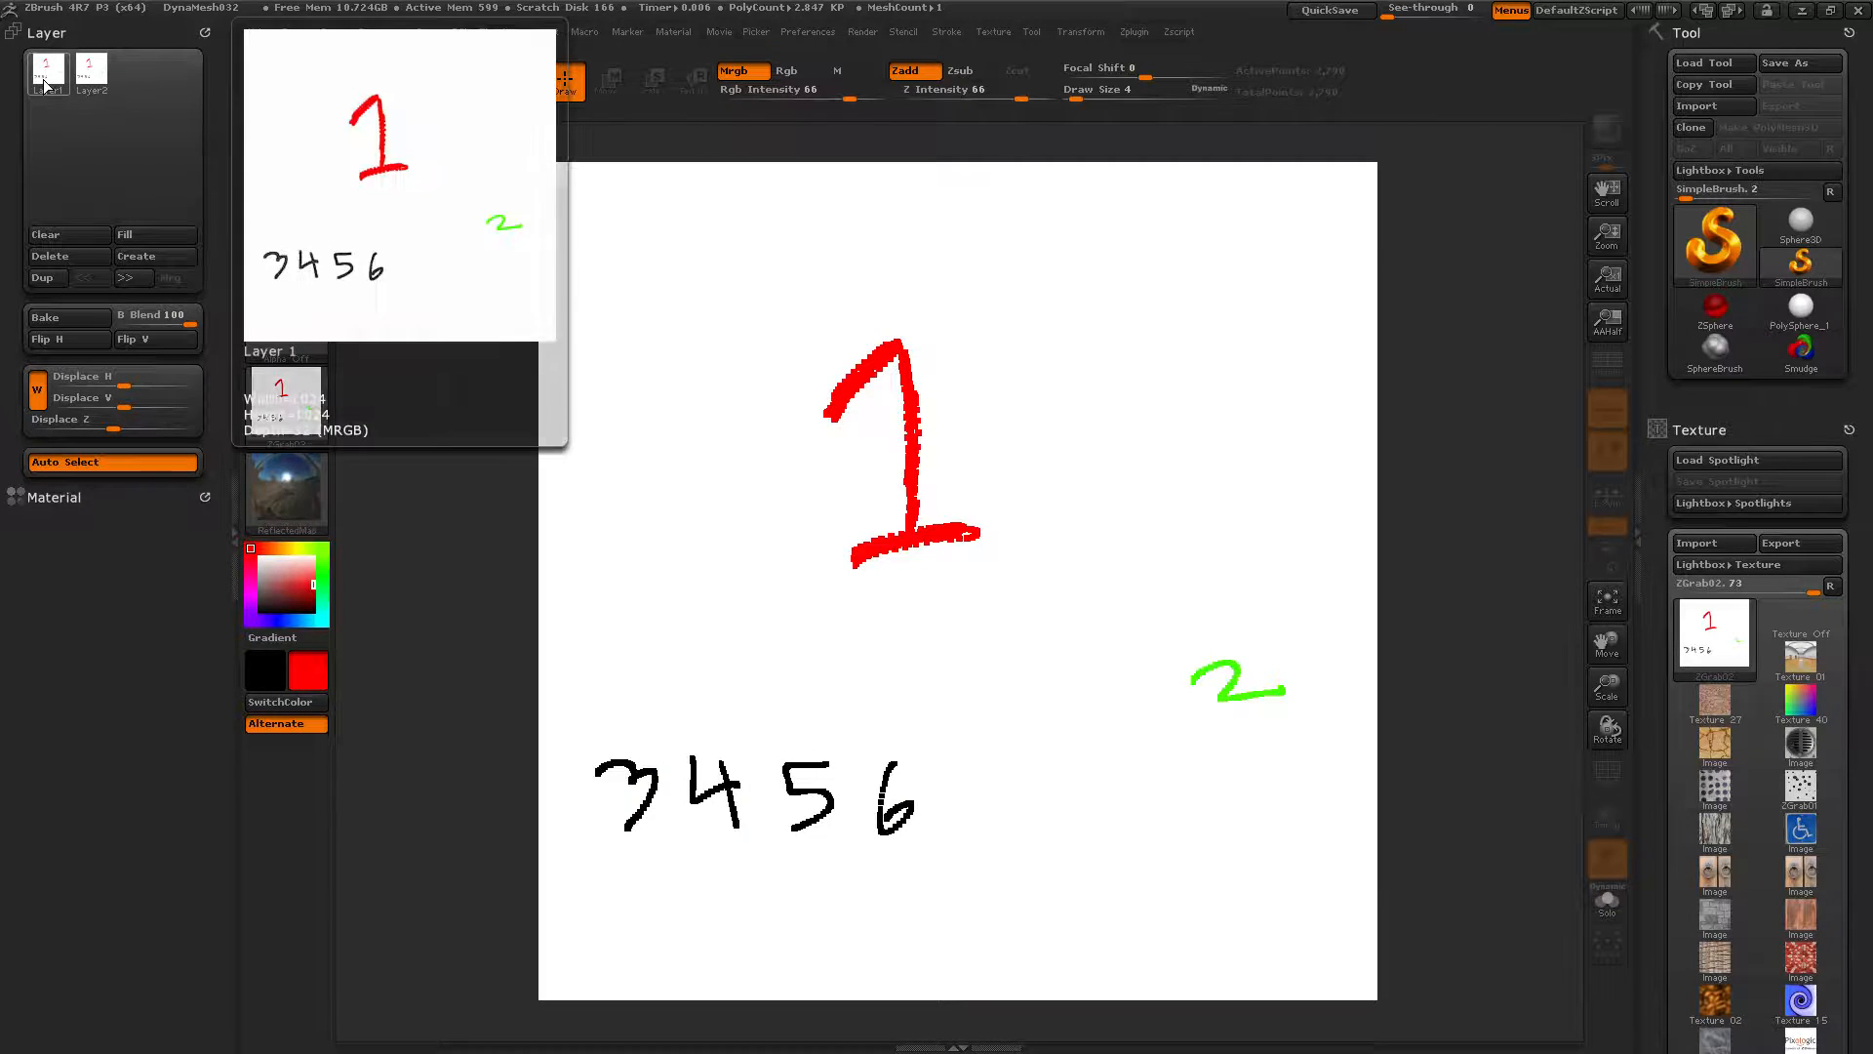
{"action": "left_click", "coordinate": [84, 83]}
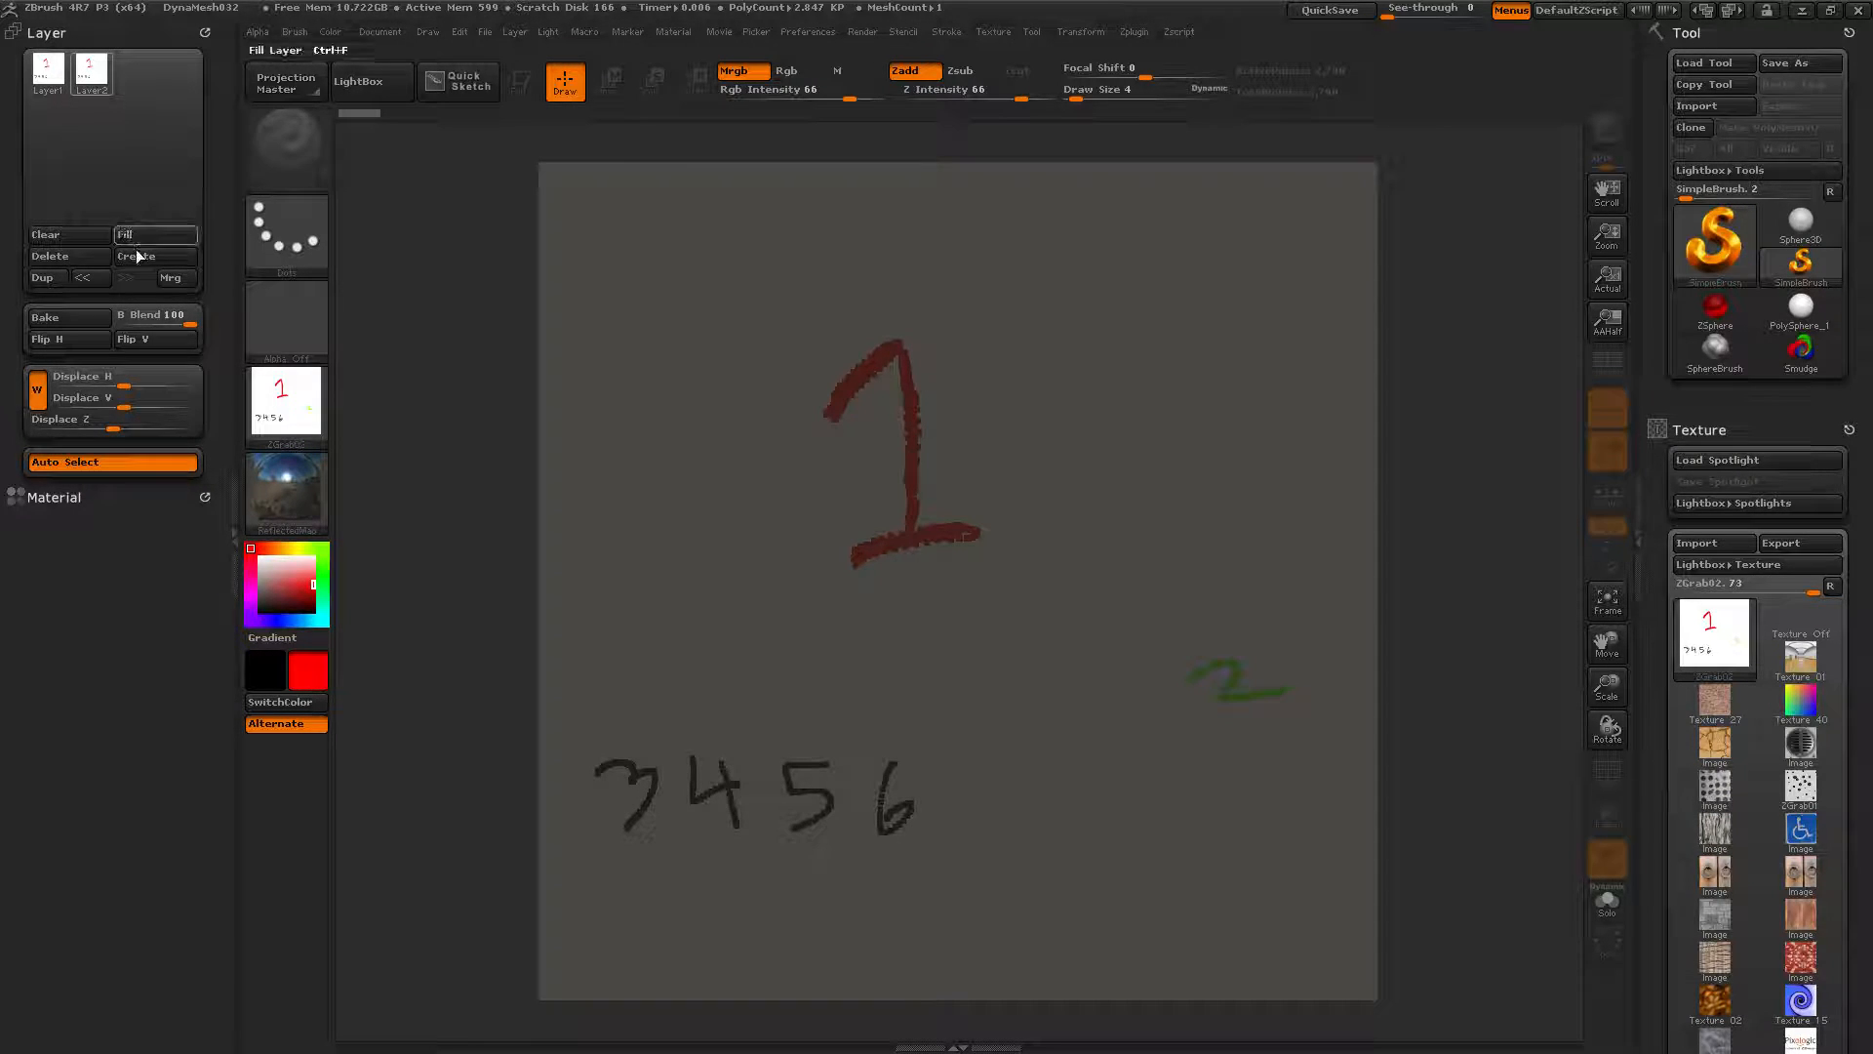
{"action": "left_click", "coordinate": [47, 255]}
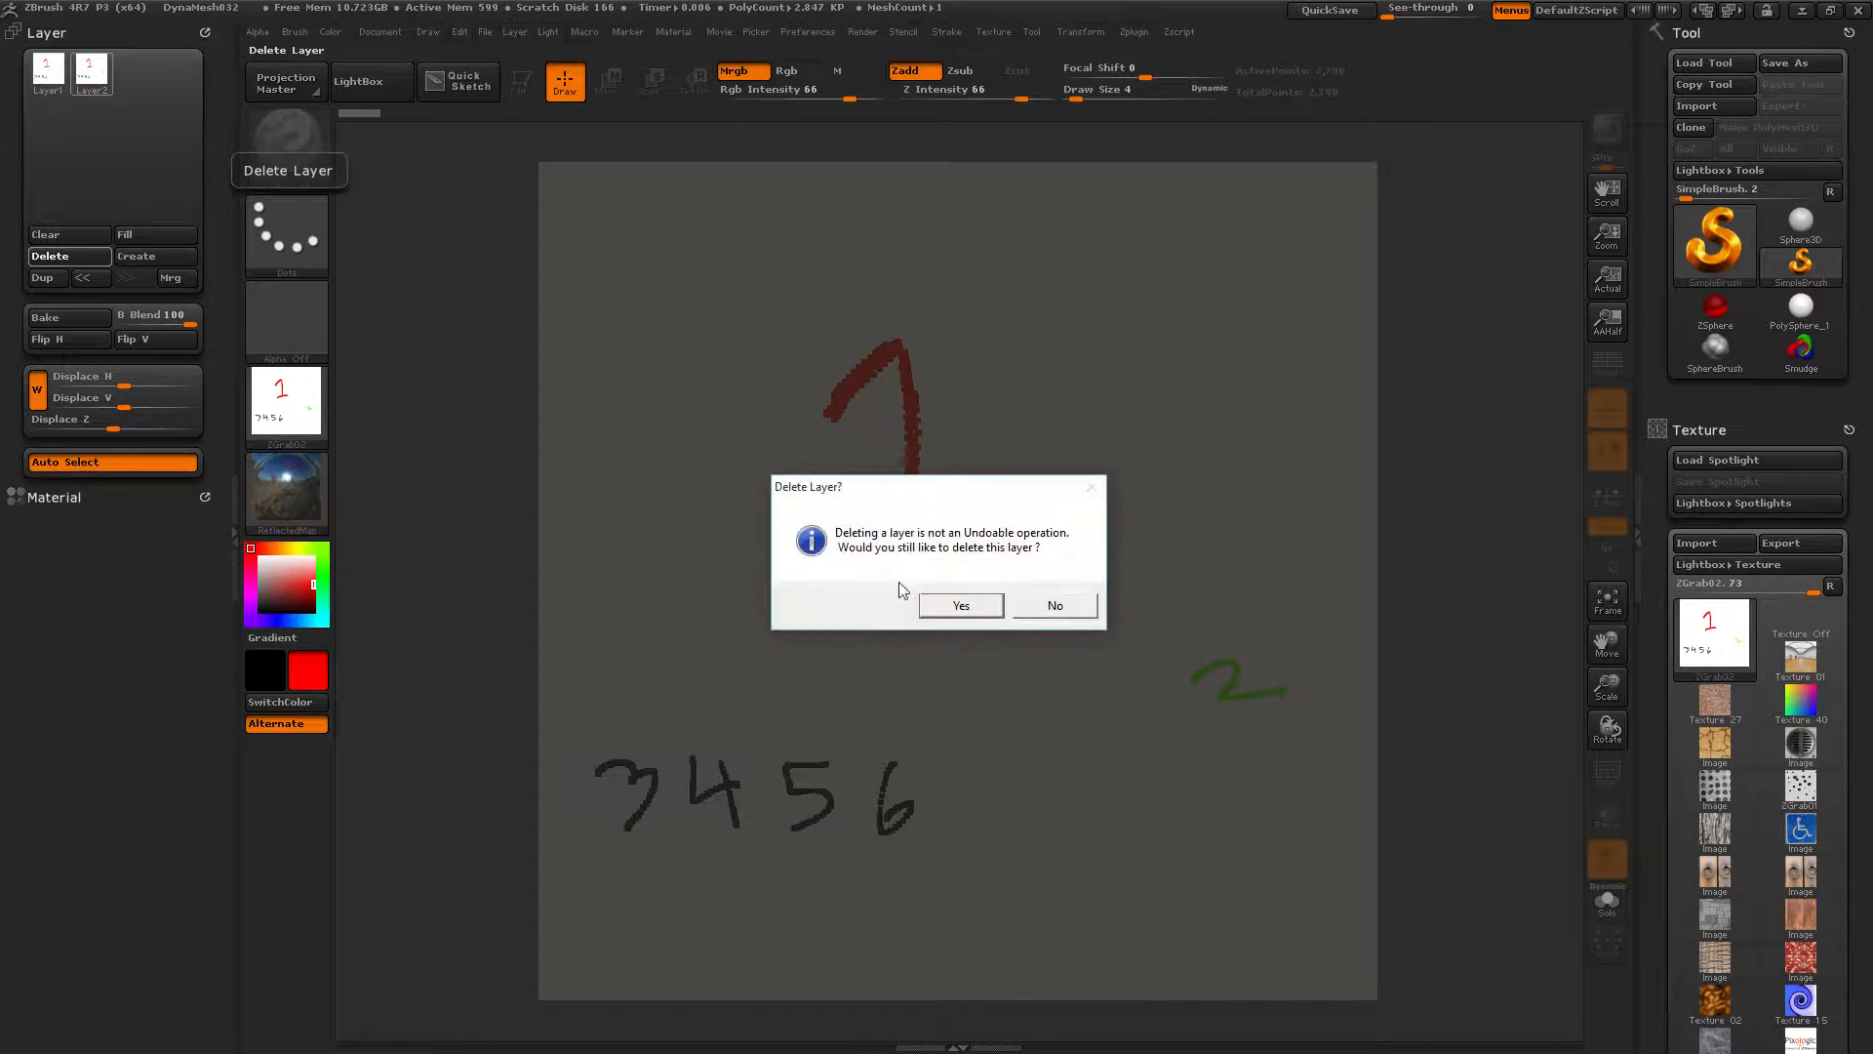
{"action": "left_click", "coordinate": [961, 606]}
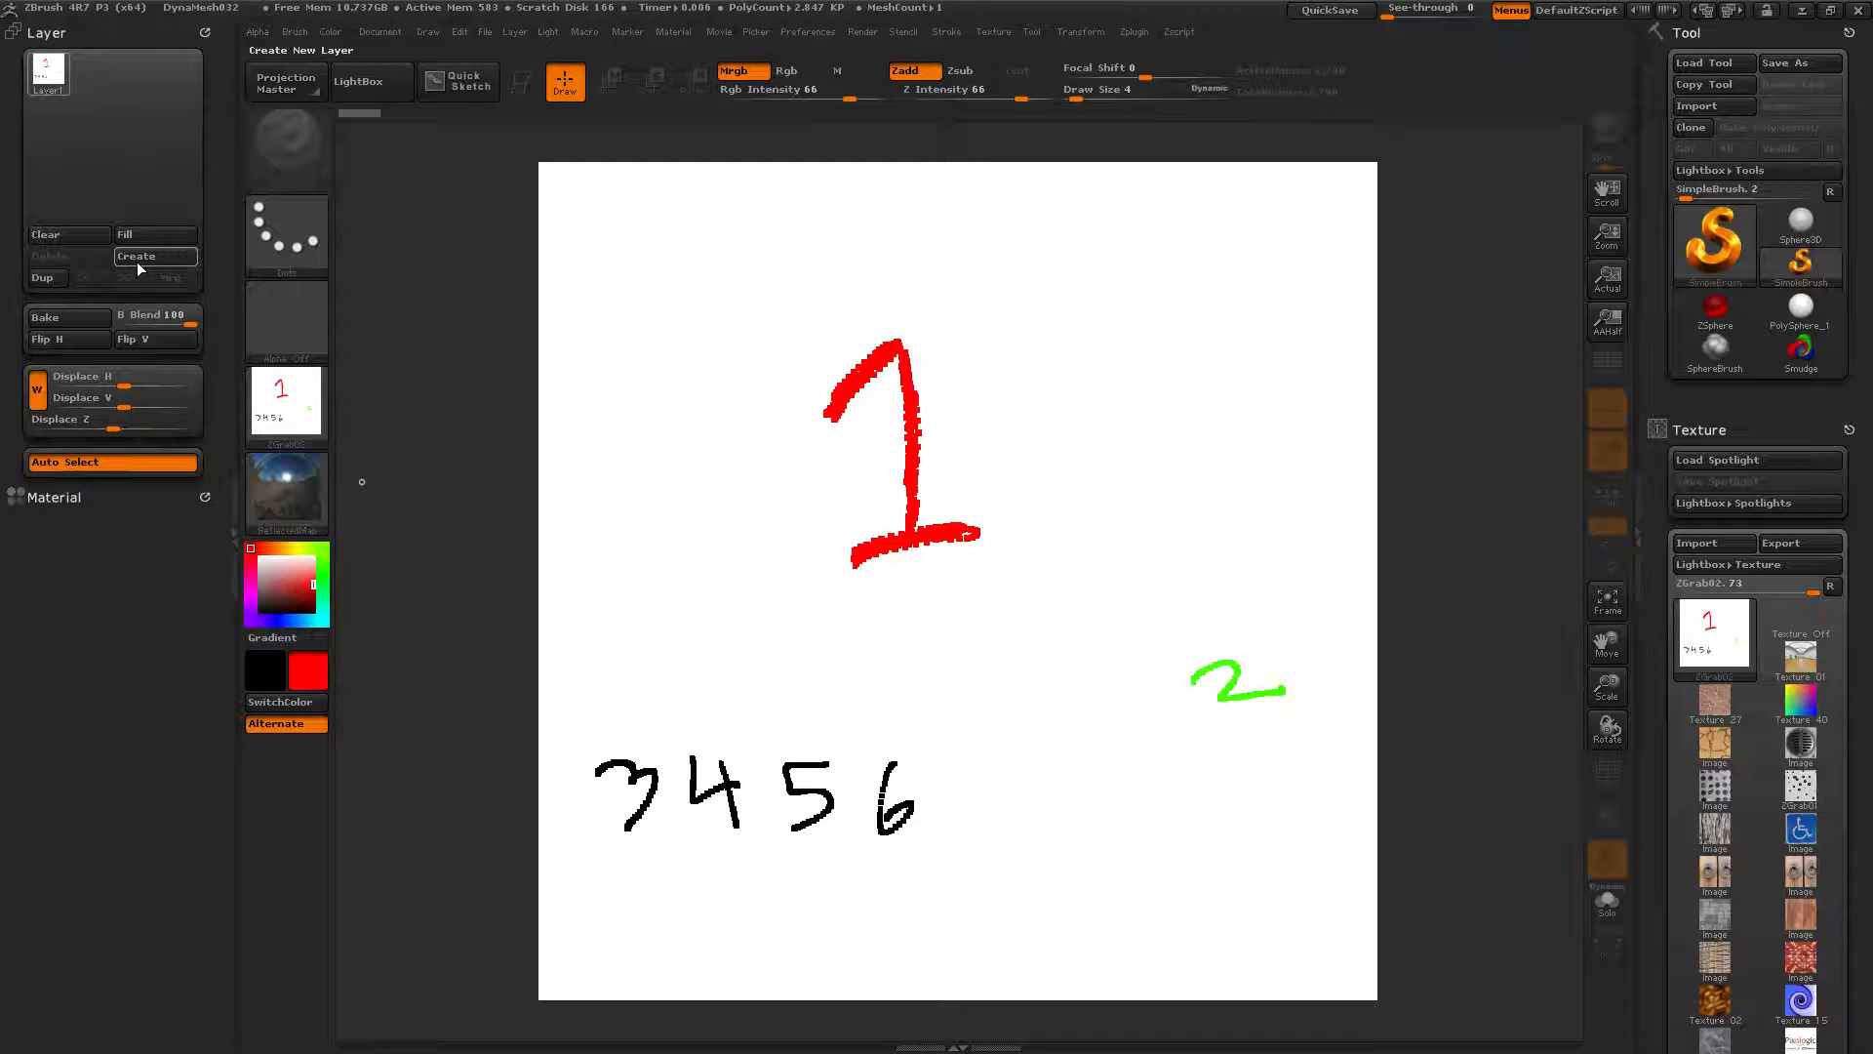
Fill layer 1 with the grabbed texture, and refill it in red using the Flat Color material with the texture off
{"action": "left_click", "coordinate": [145, 237]}
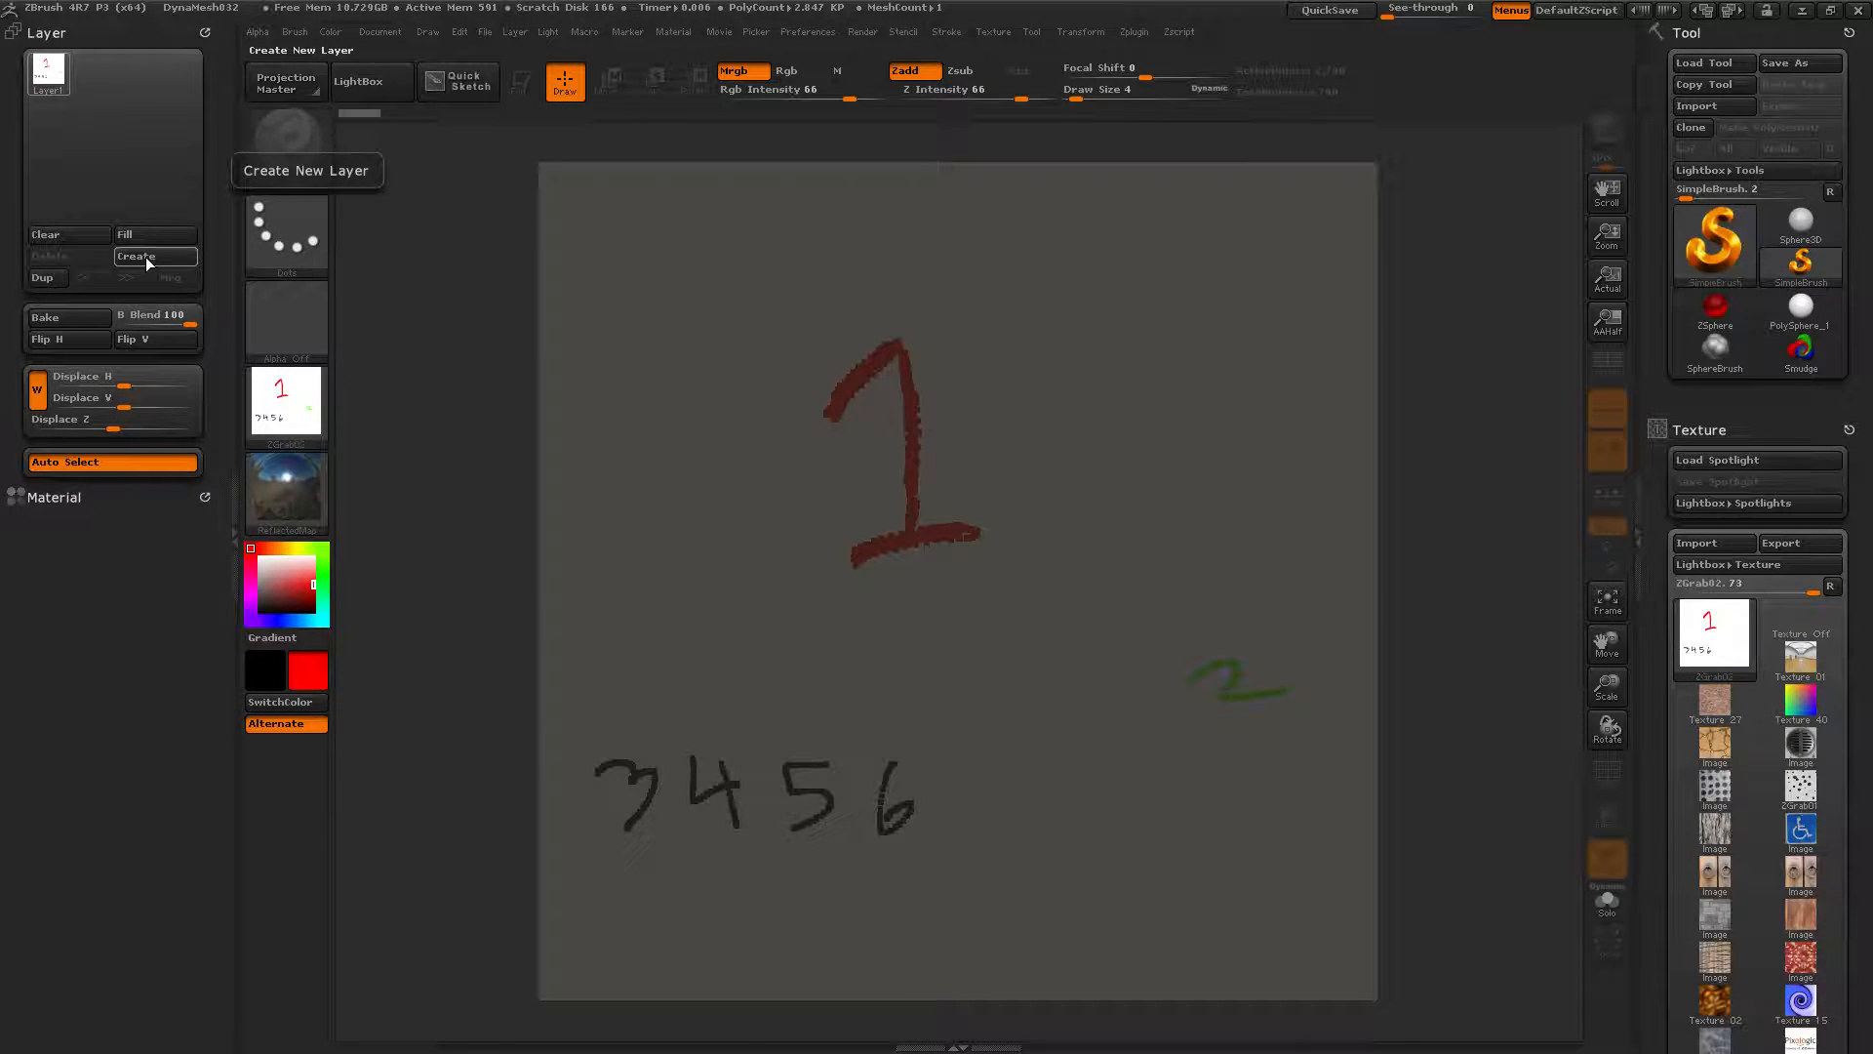
{"action": "left_click", "coordinate": [287, 475]}
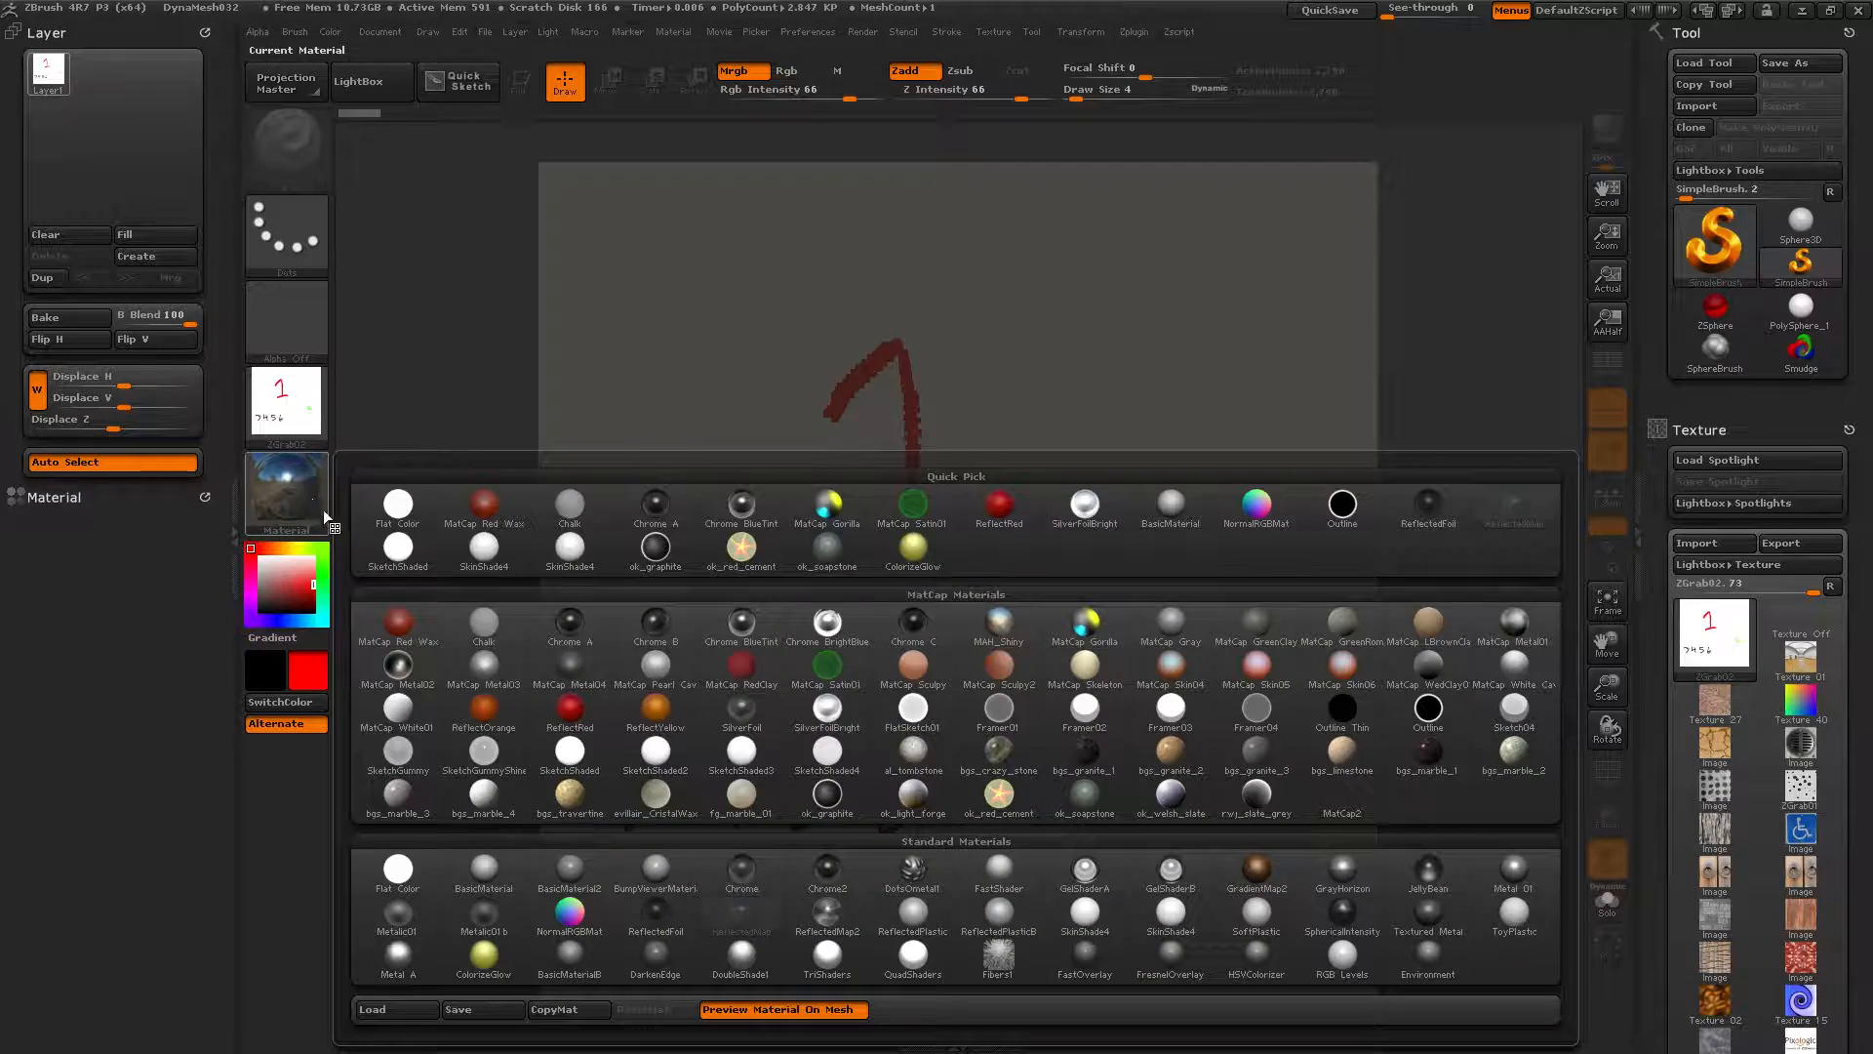
{"action": "left_click", "coordinate": [398, 873]}
{"action": "left_click", "coordinate": [286, 400]}
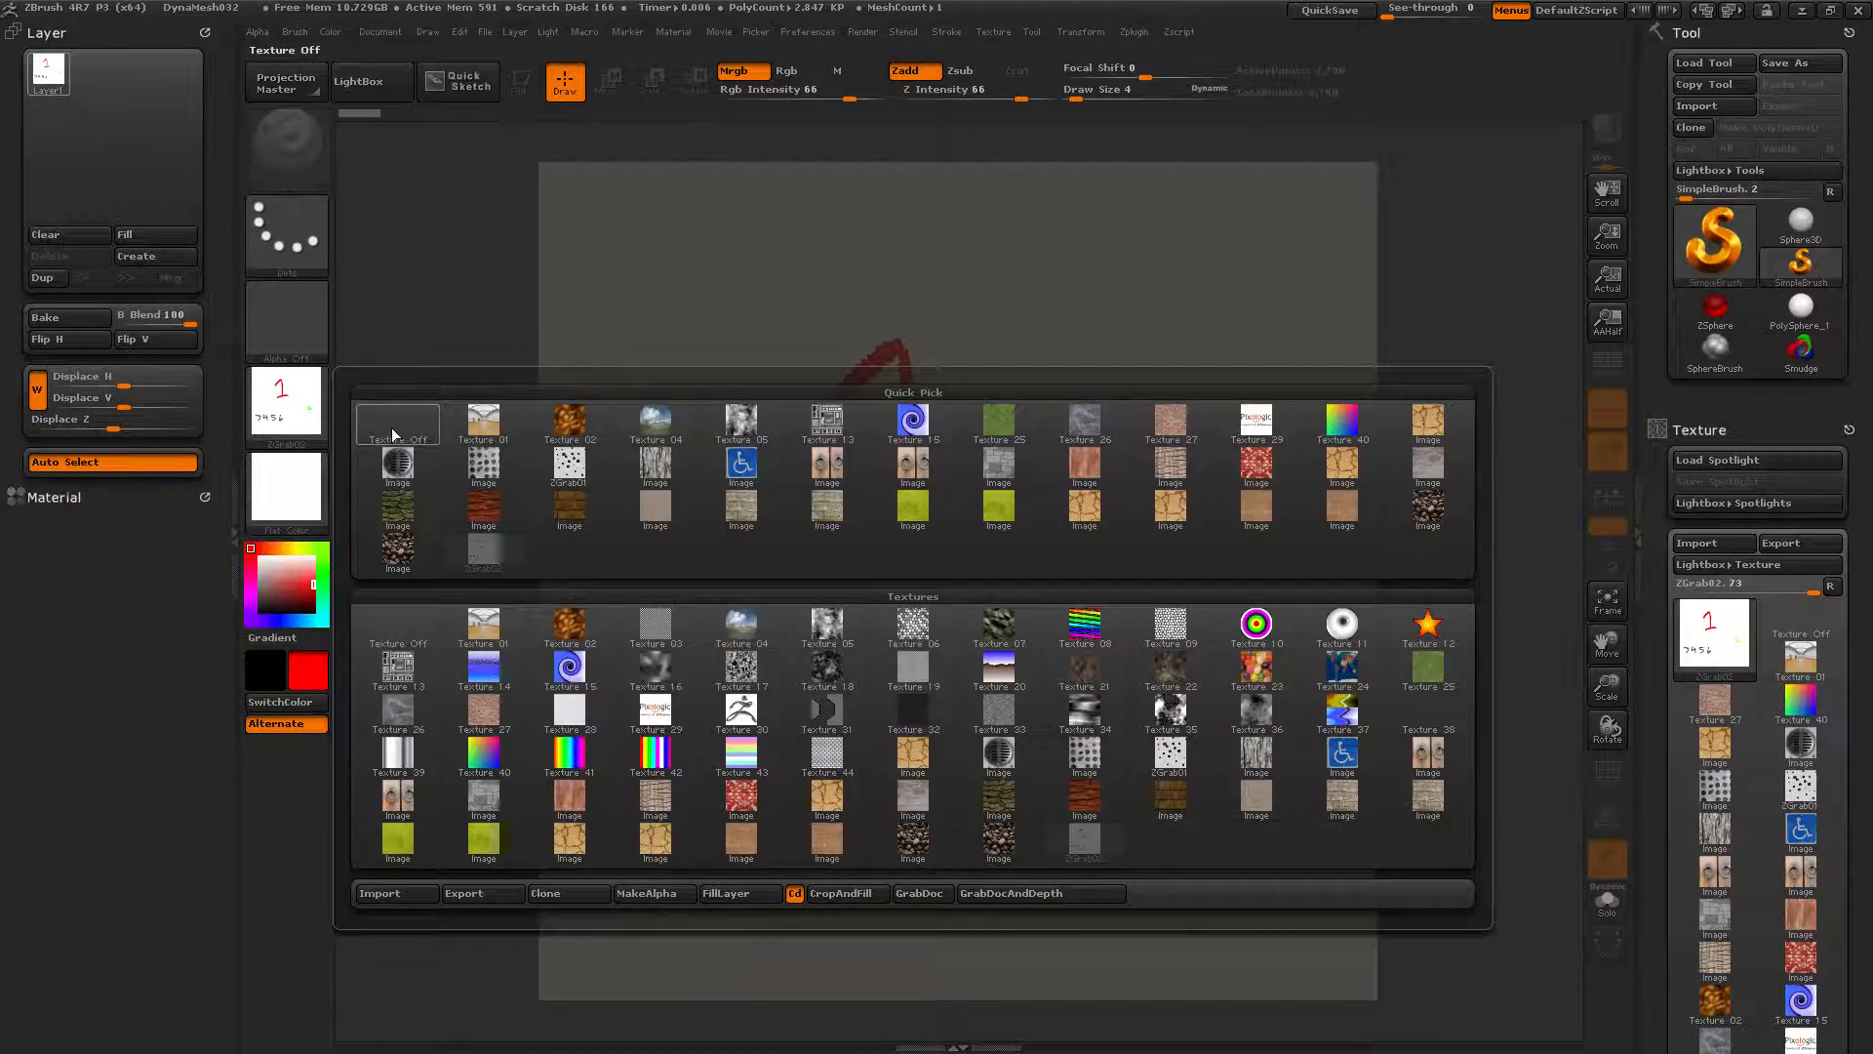
{"action": "left_click", "coordinate": [393, 435]}
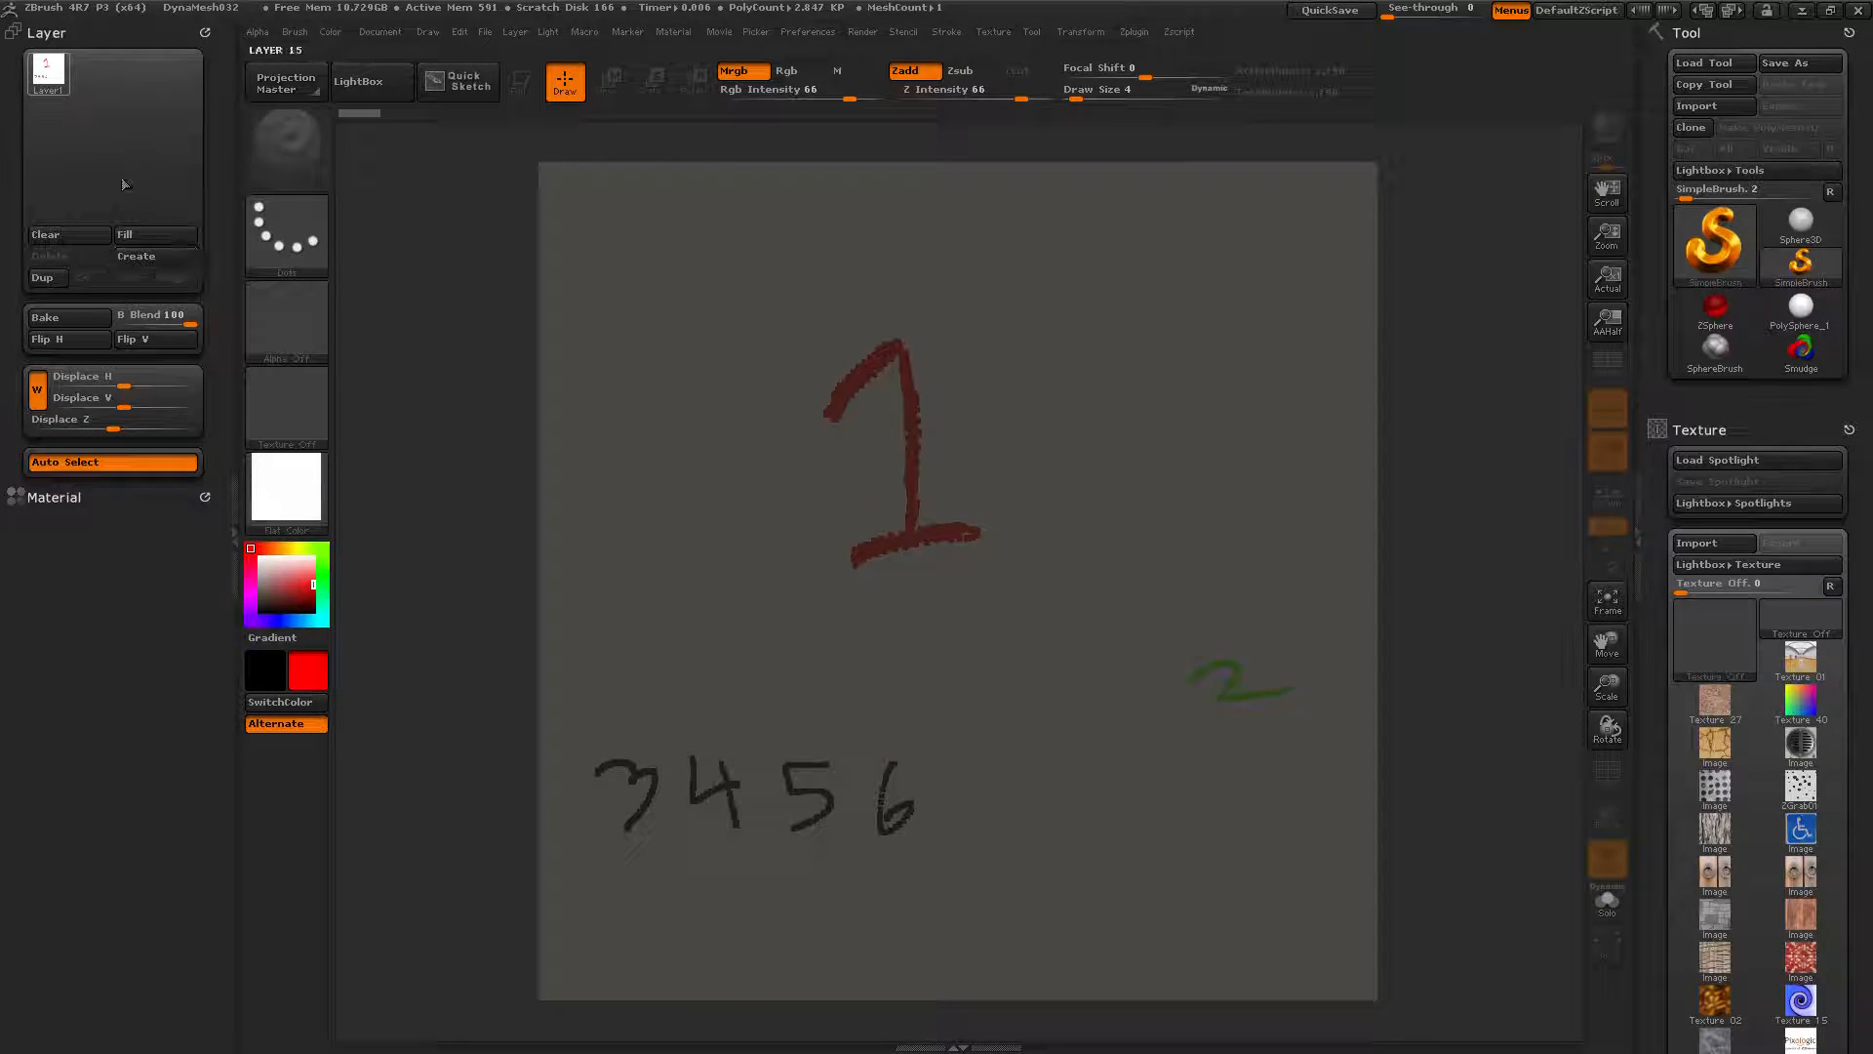
{"action": "left_click", "coordinate": [146, 235]}
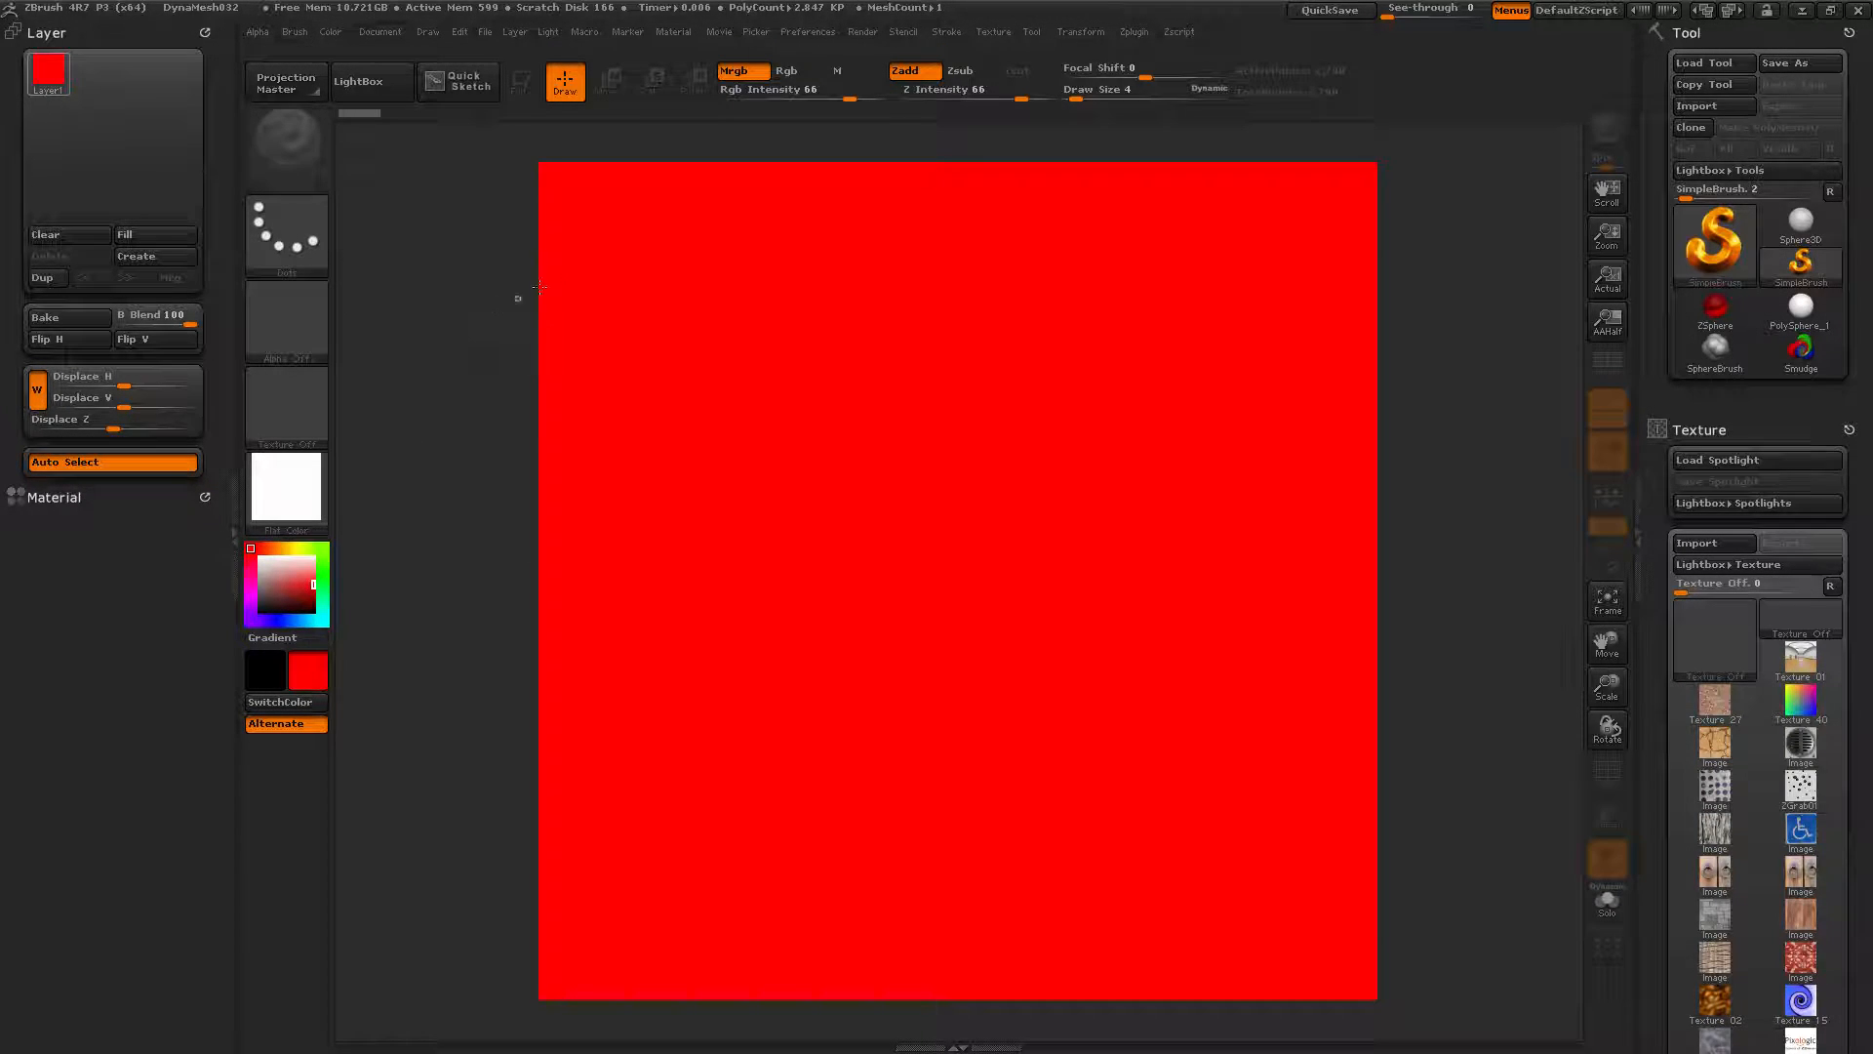
Load the IMG_4855.jpg window and IMG_4873.jpg door textures from the LightBox texture library
{"action": "left_click", "coordinate": [390, 81]}
{"action": "mouse_move", "coordinate": [1172, 318]}
{"action": "left_mouse_down"}
{"action": "mouse_move", "coordinate": [640, 284]}
{"action": "mouse_move", "coordinate": [1138, 332]}
{"action": "left_mouse_up"}
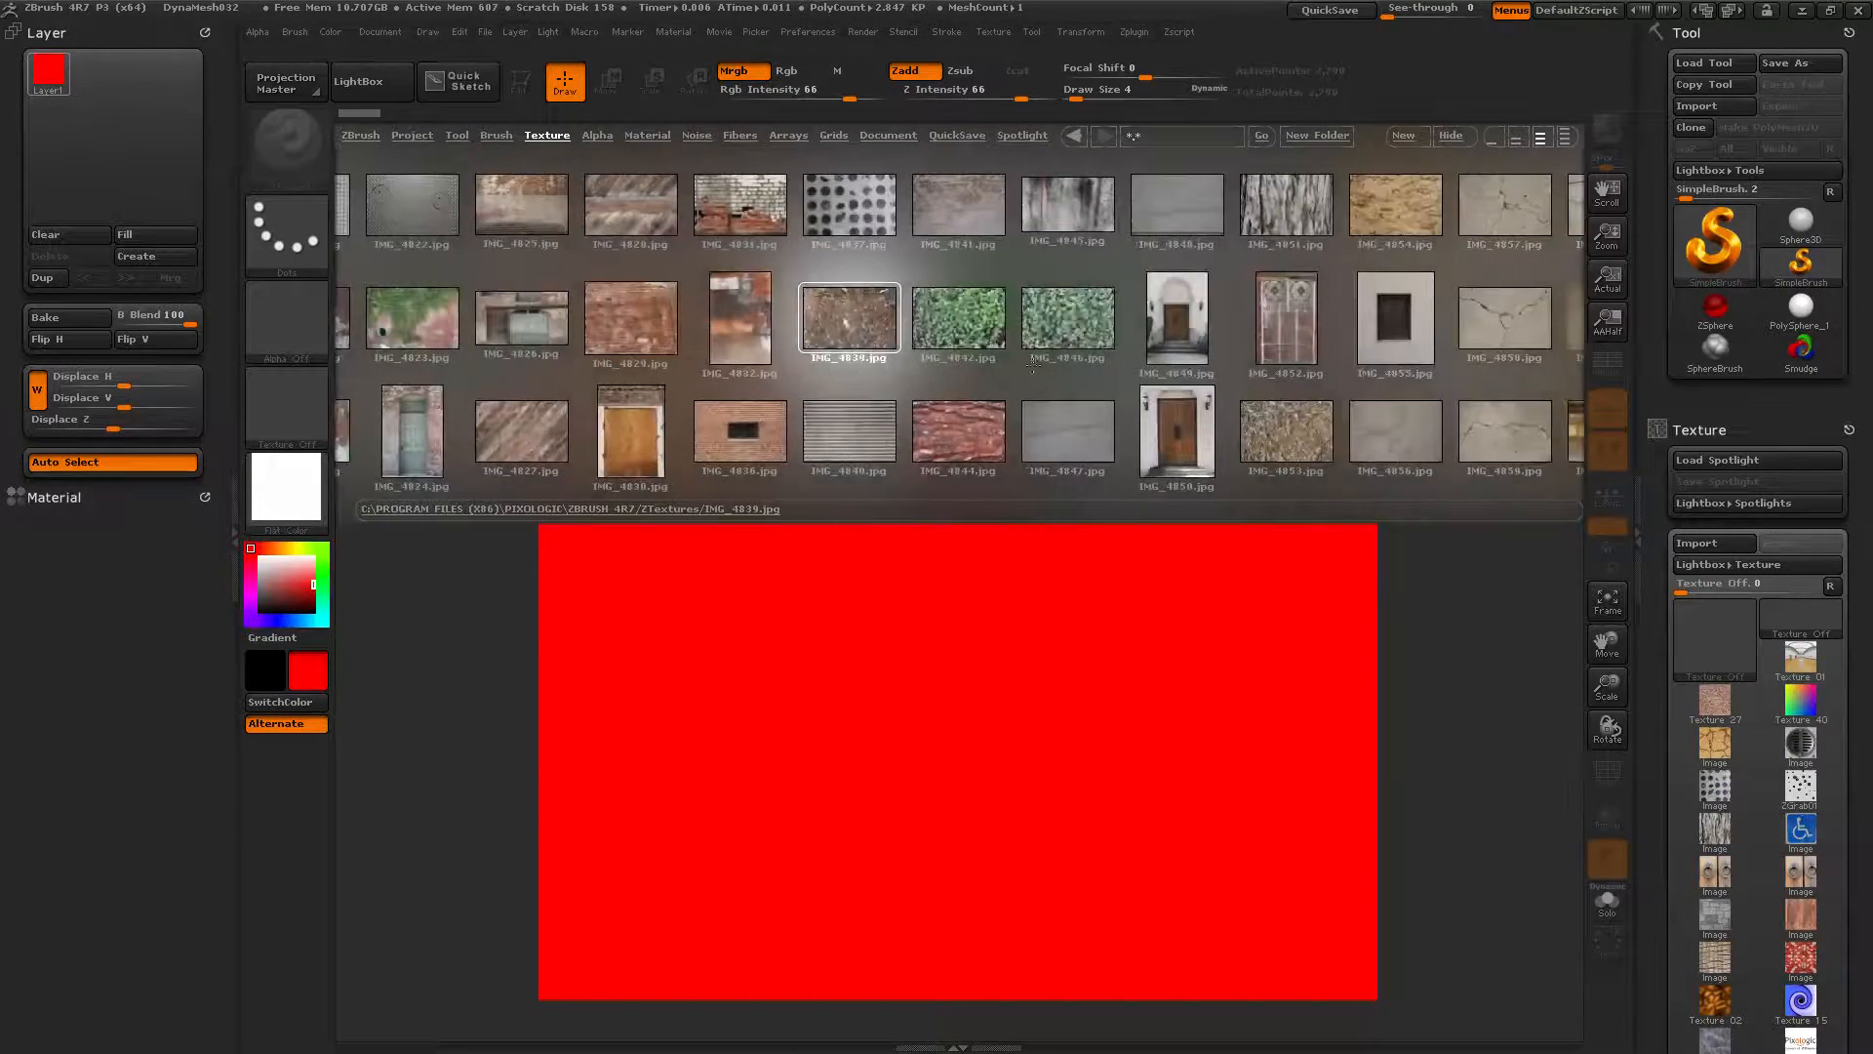
{"action": "left_click", "coordinate": [1395, 315]}
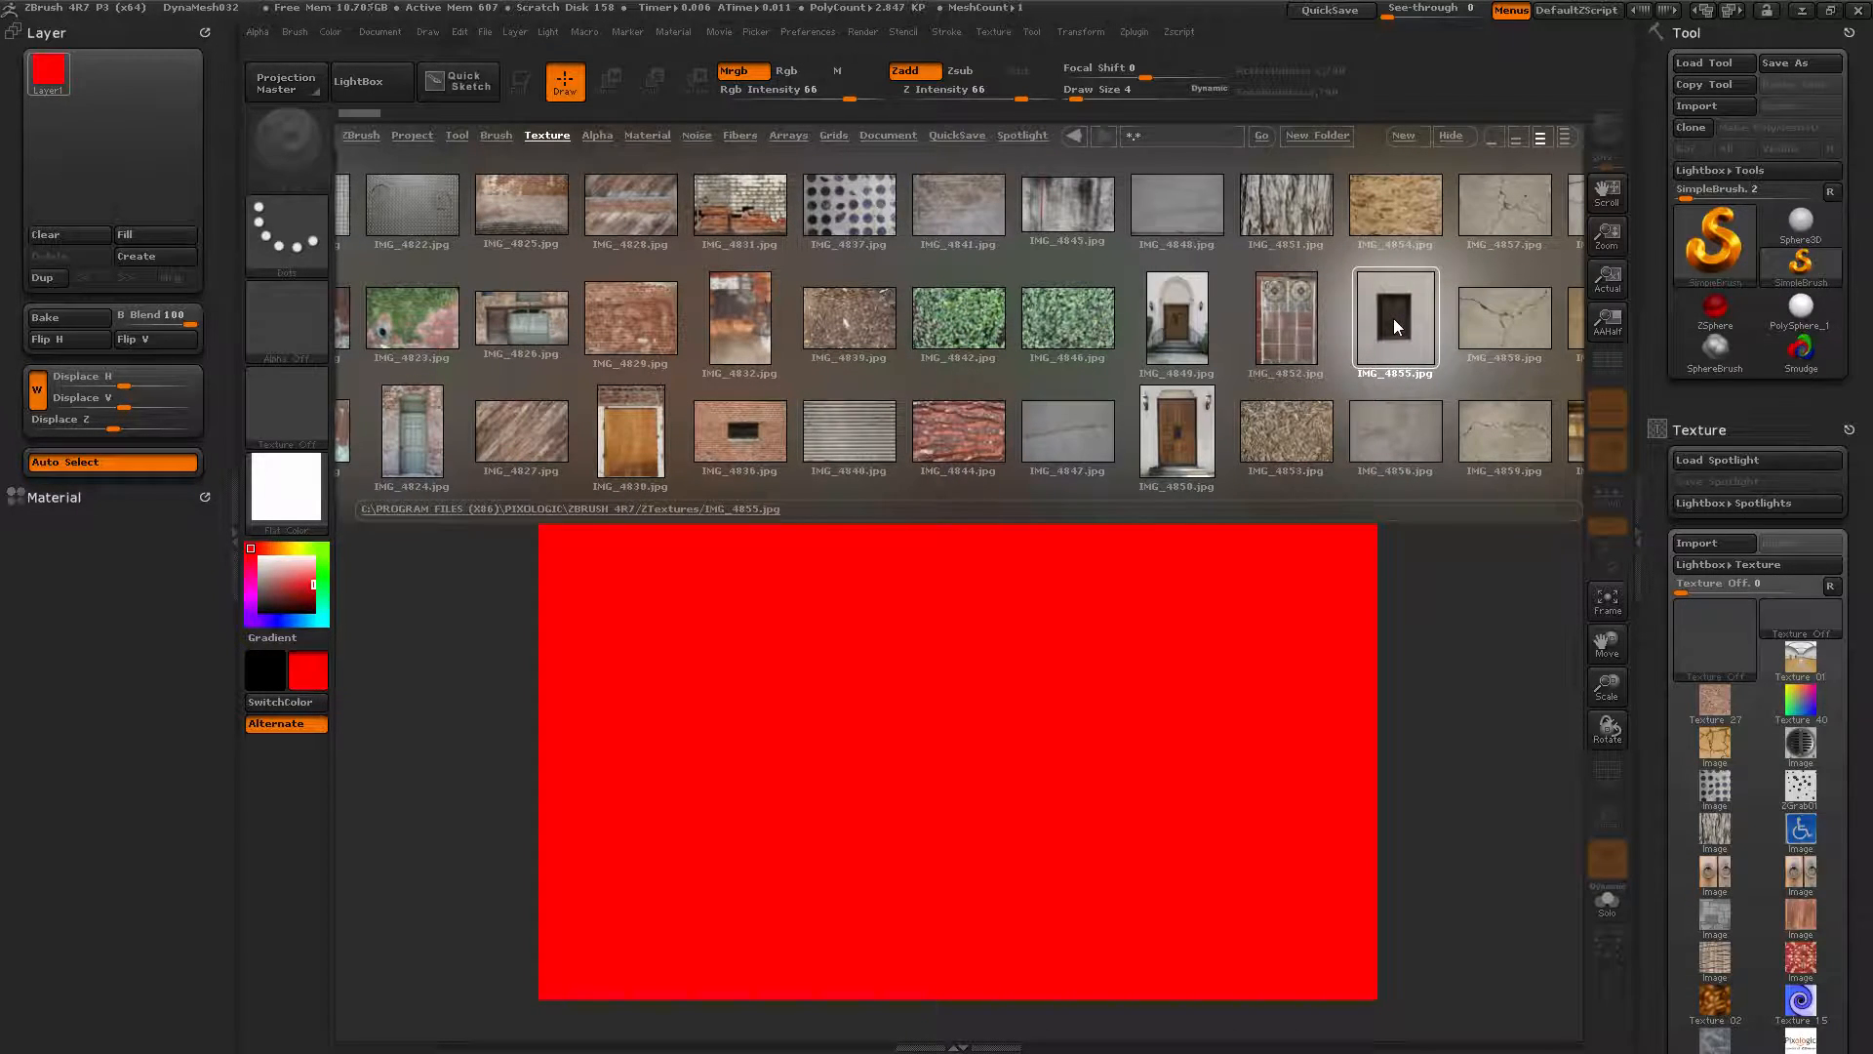
{"action": "double_click", "coordinate": [1393, 319]}
{"action": "left_click_drag", "start_coordinate": [1447, 308], "coordinate": [1089, 382]}
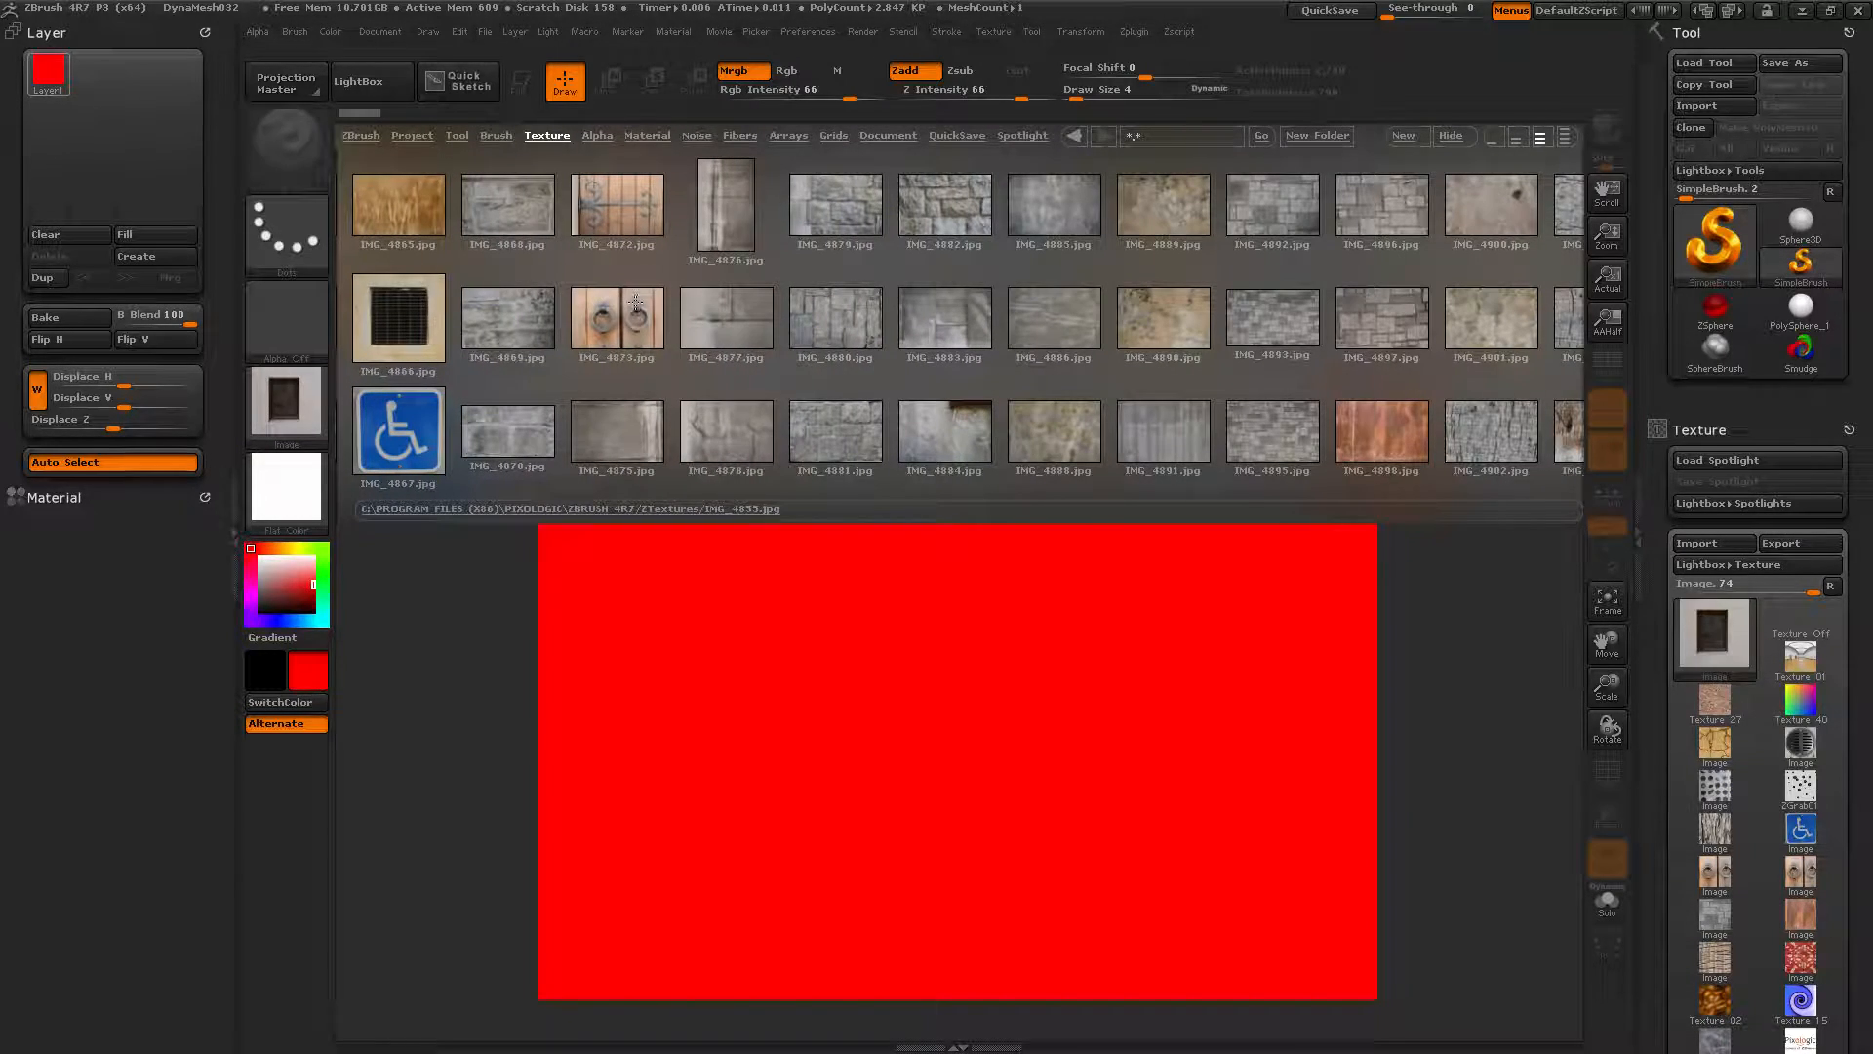
{"action": "double_click", "coordinate": [616, 317]}
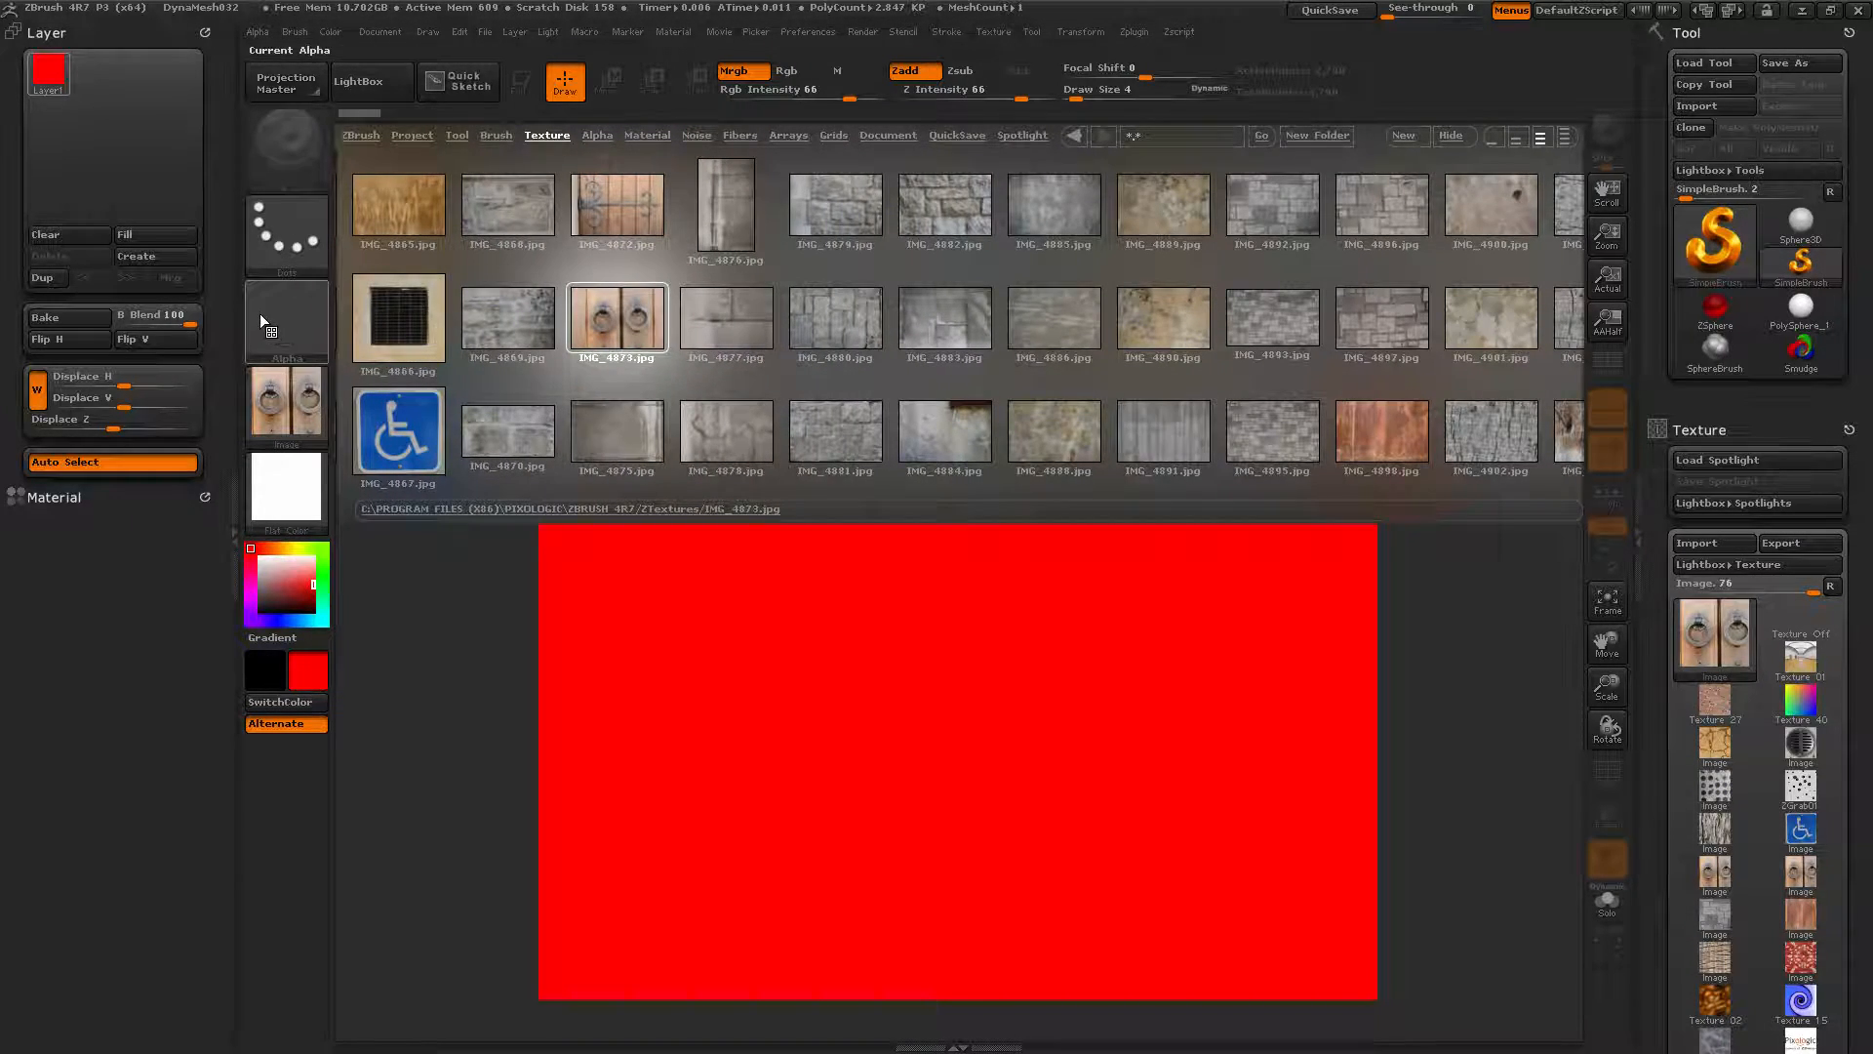
Make the window image the current texture, fill layer 1 with it using the Flat Color material, and hide LightBox
{"action": "left_click", "coordinate": [278, 406]}
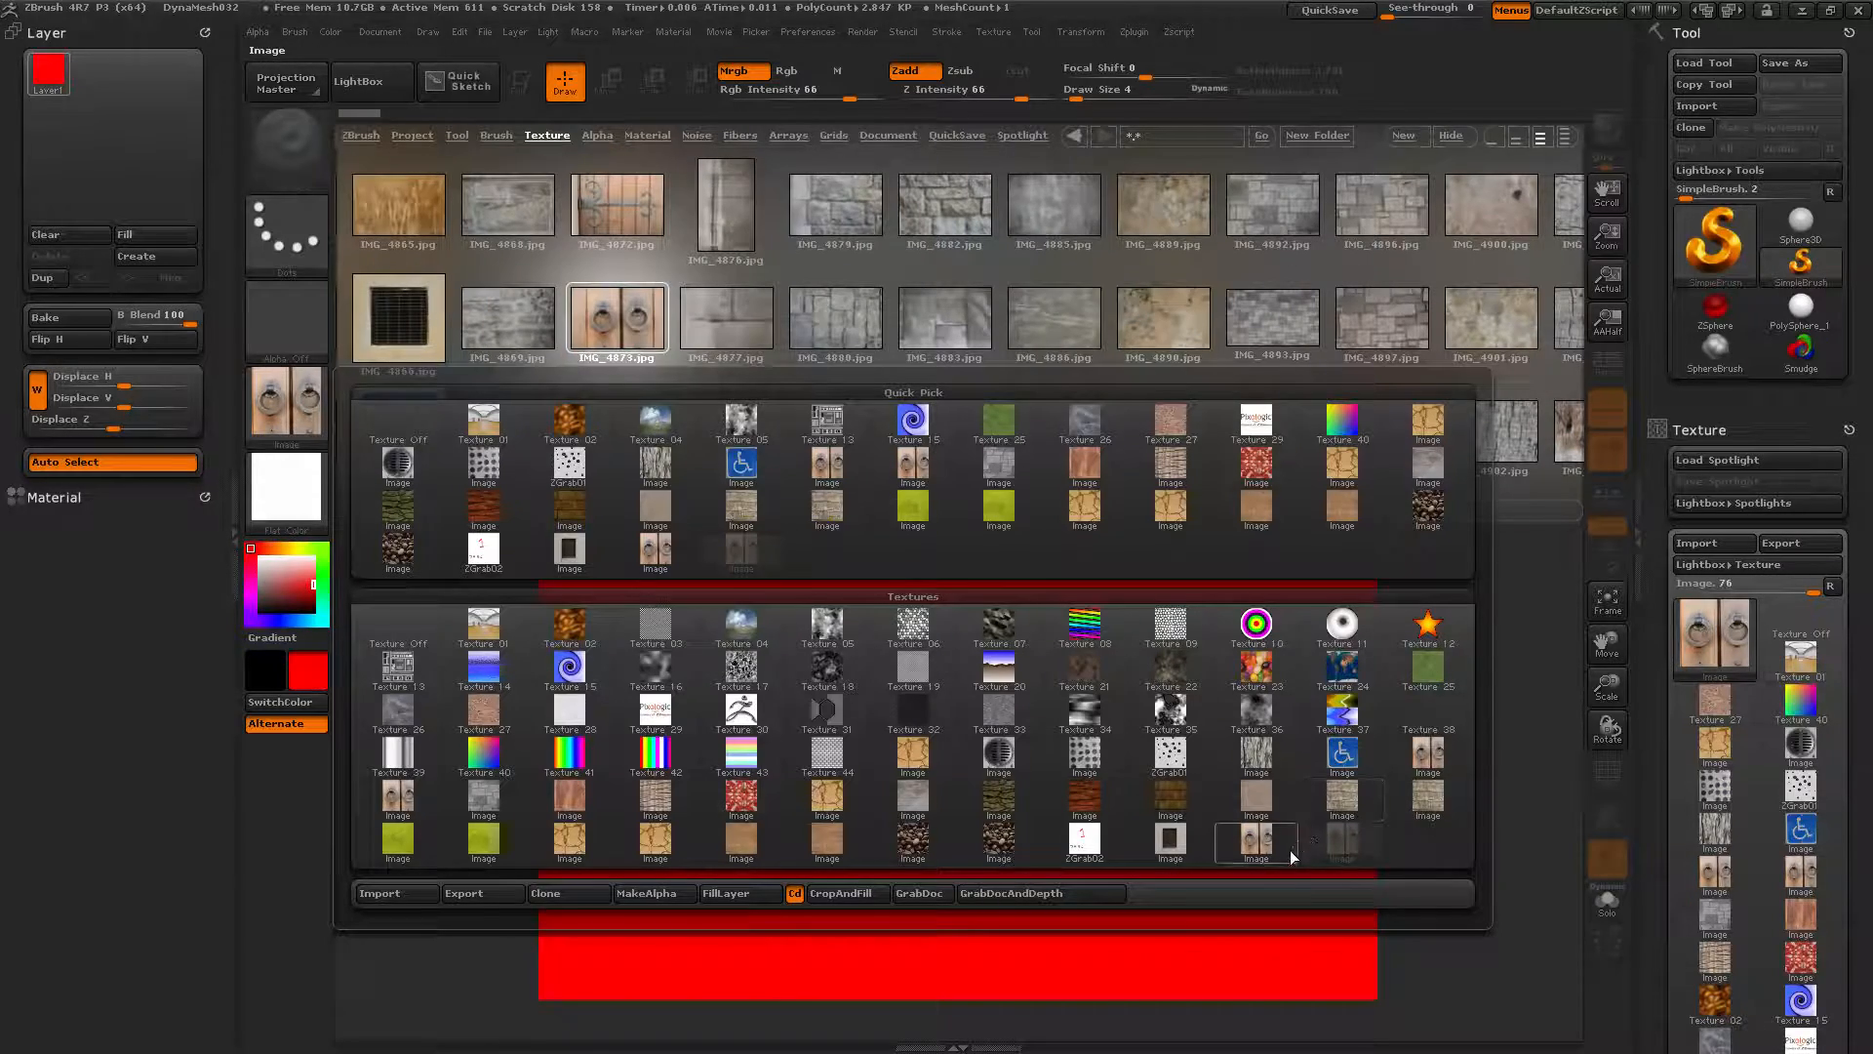
{"action": "left_click", "coordinate": [1169, 839]}
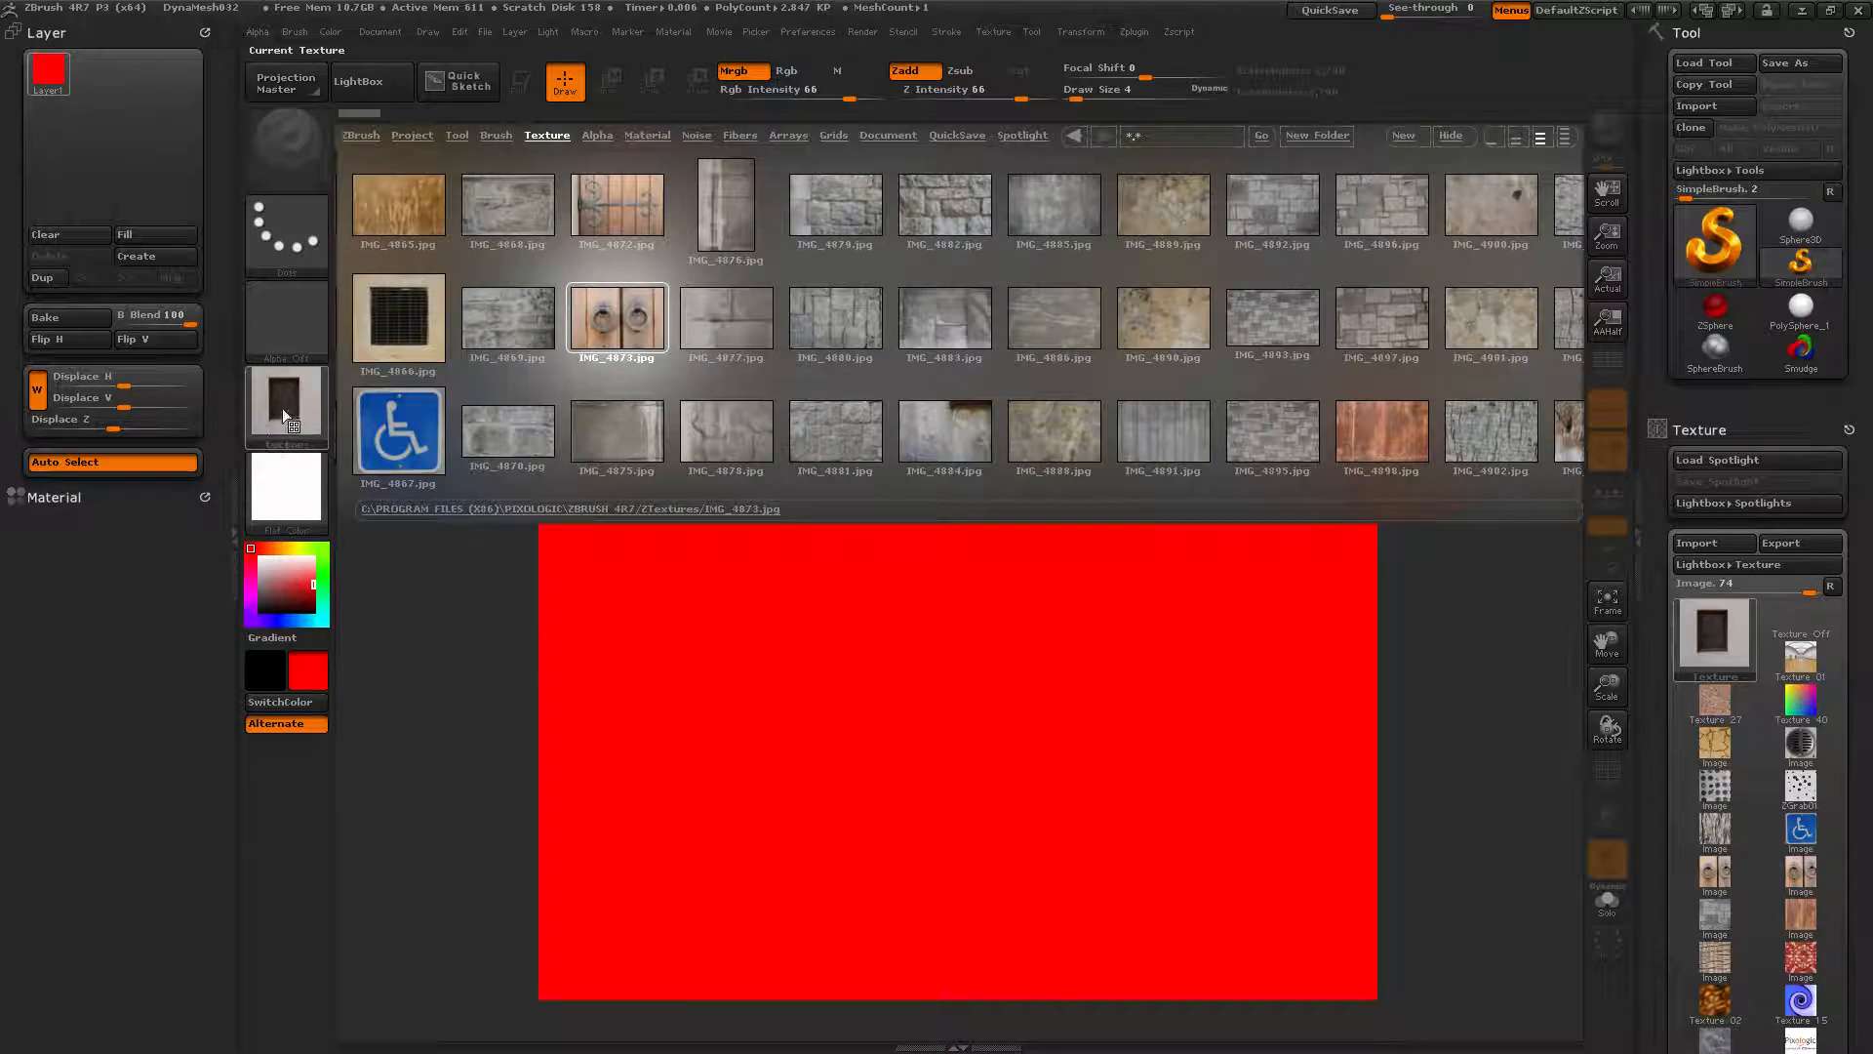
{"action": "mouse_move", "coordinate": [283, 380]}
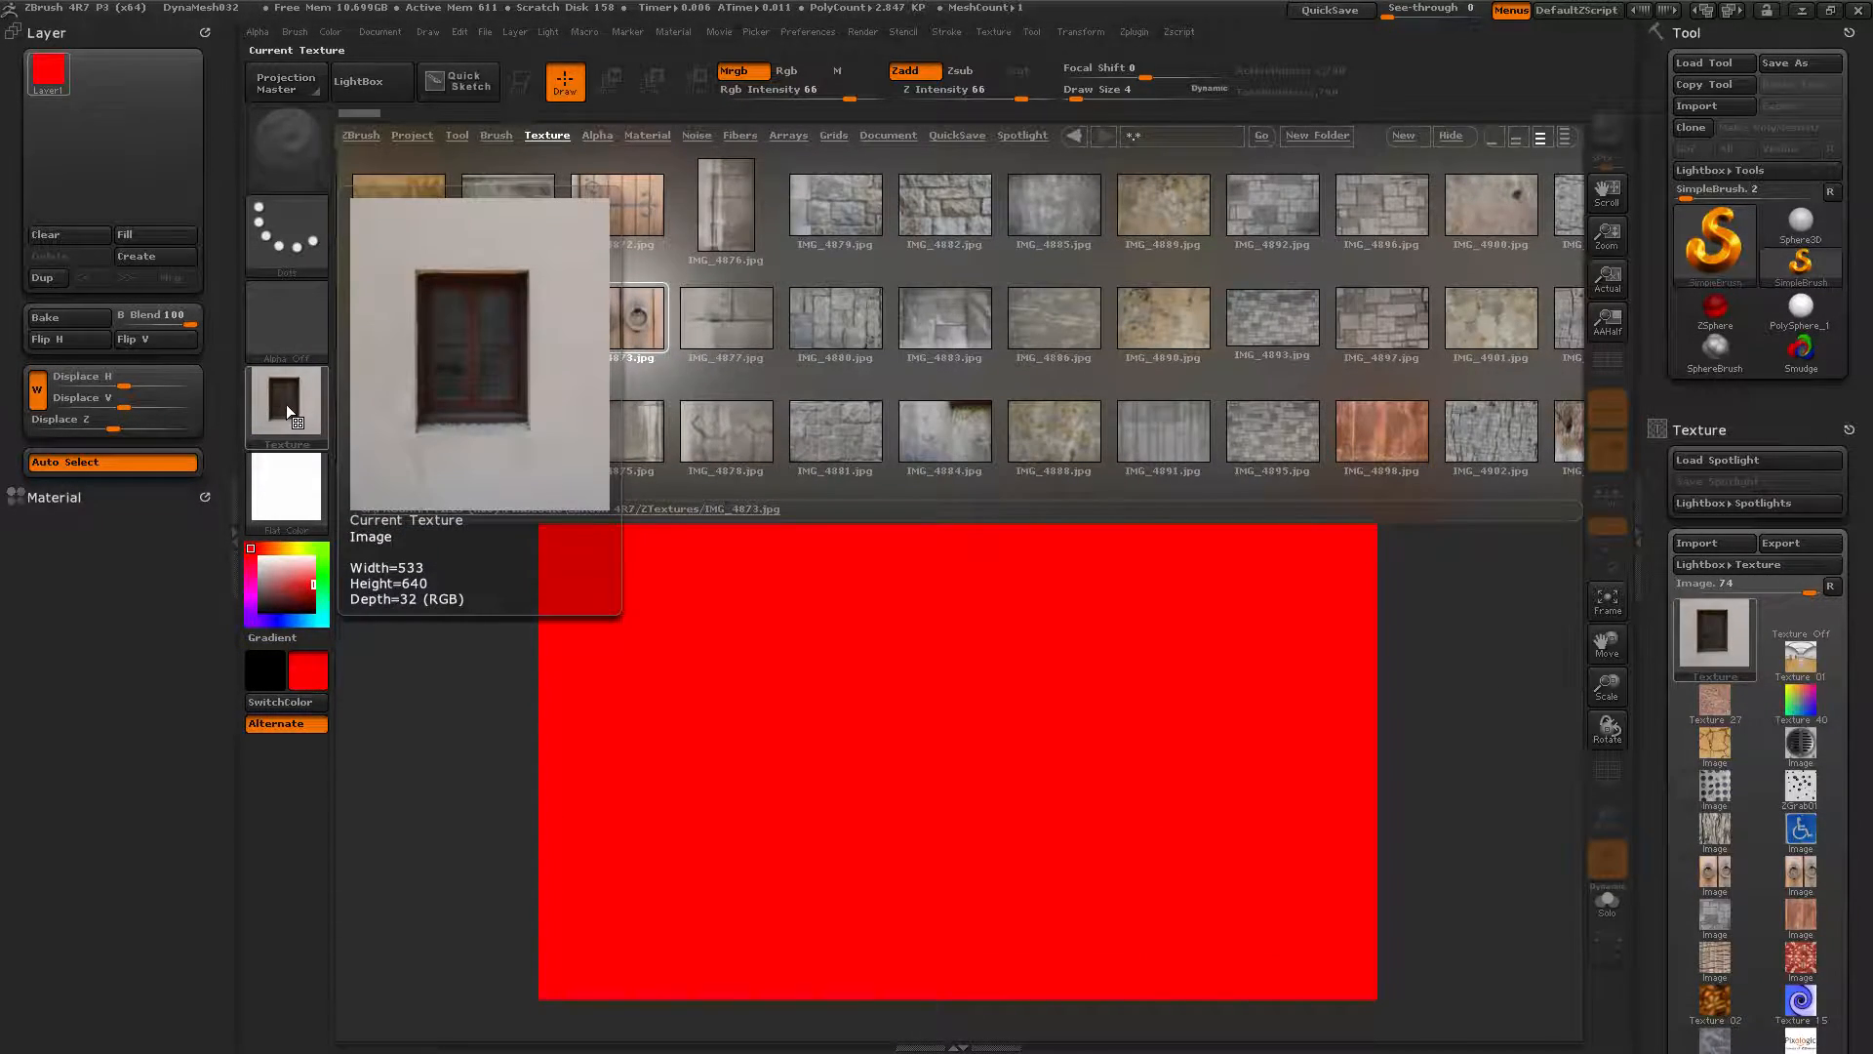
{"action": "mouse_move", "coordinate": [285, 503]}
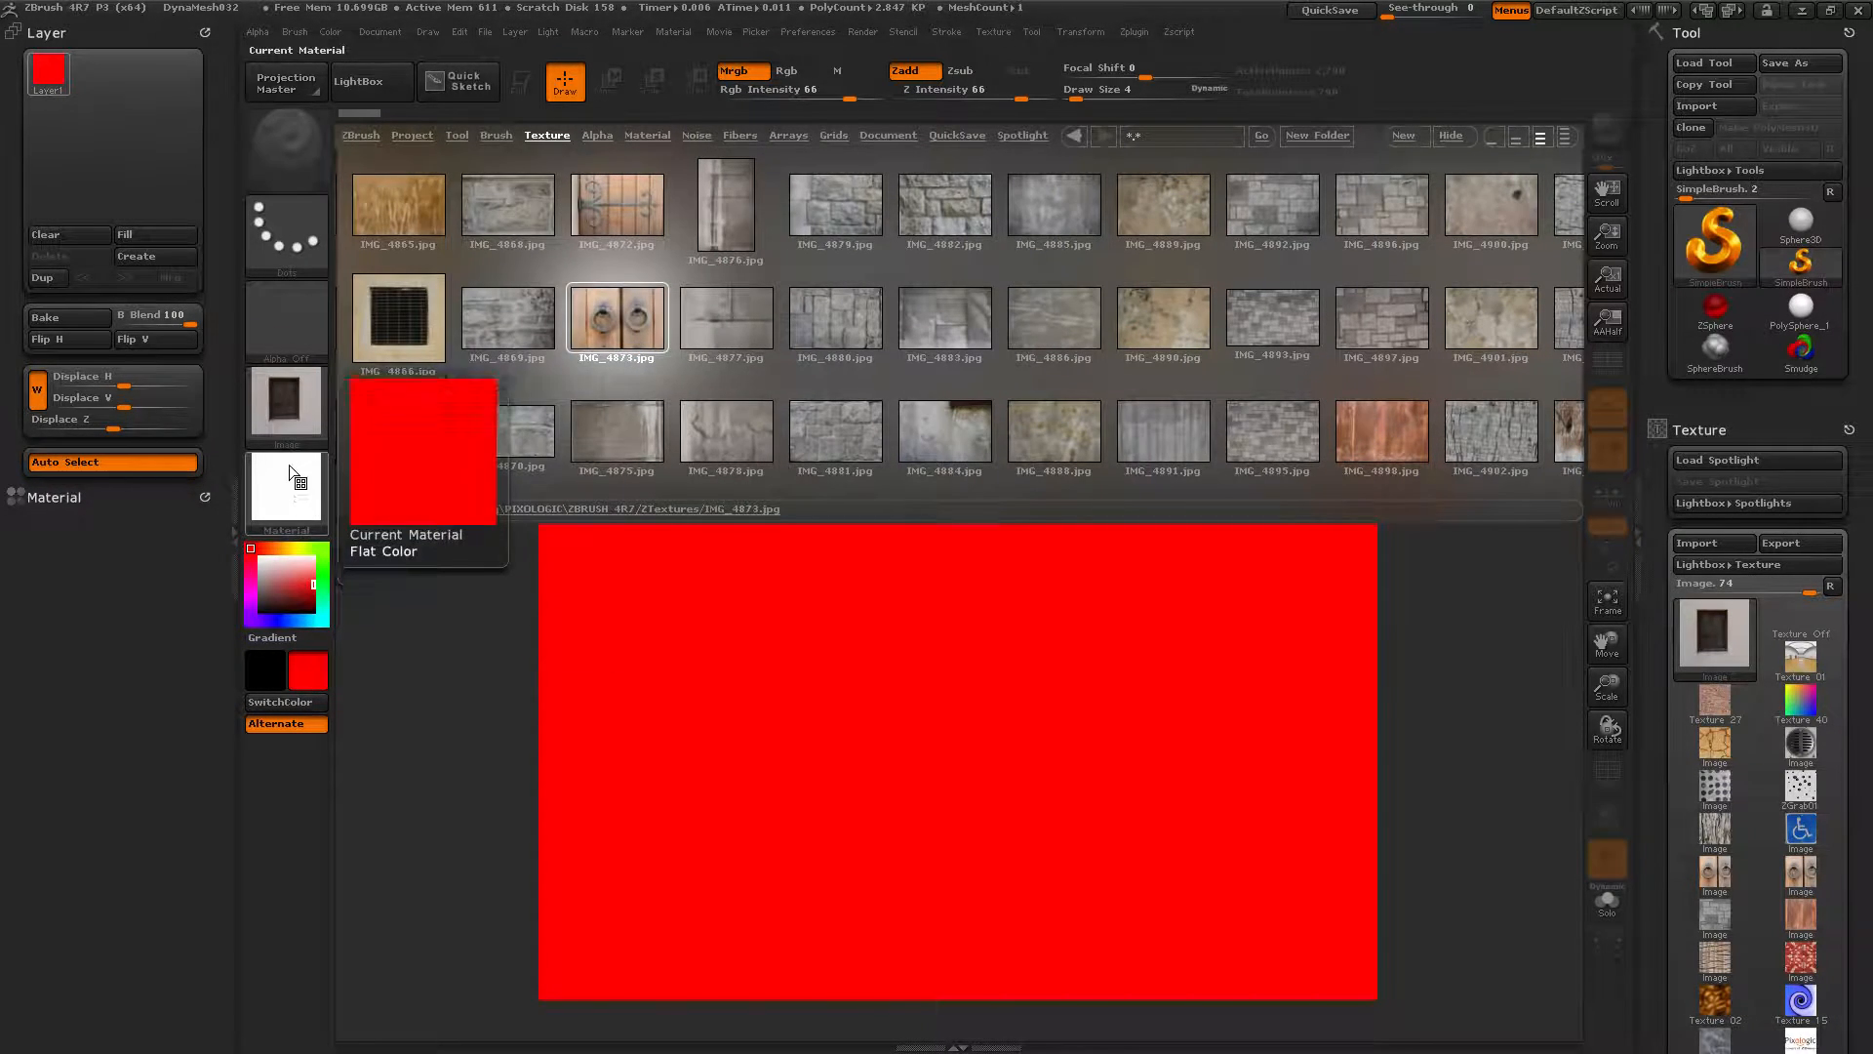
{"action": "mouse_move", "coordinate": [284, 417]}
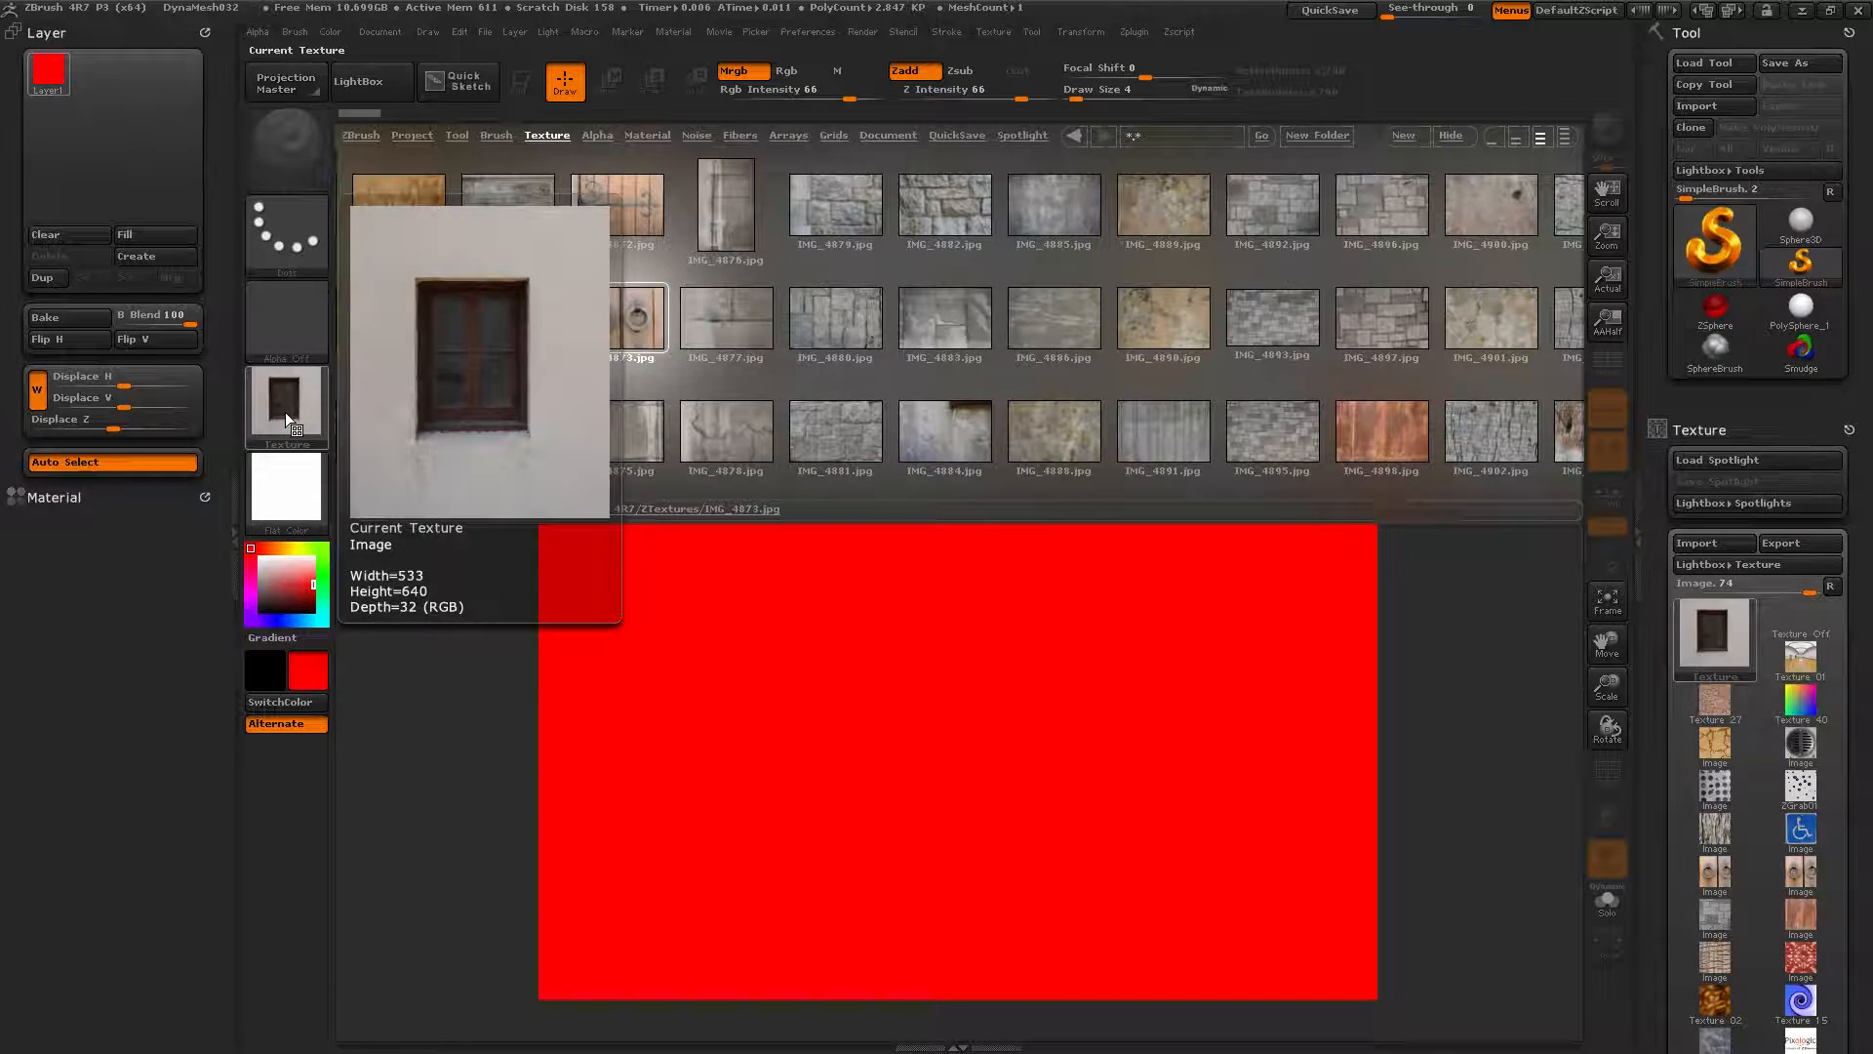
{"action": "left_click", "coordinate": [156, 234]}
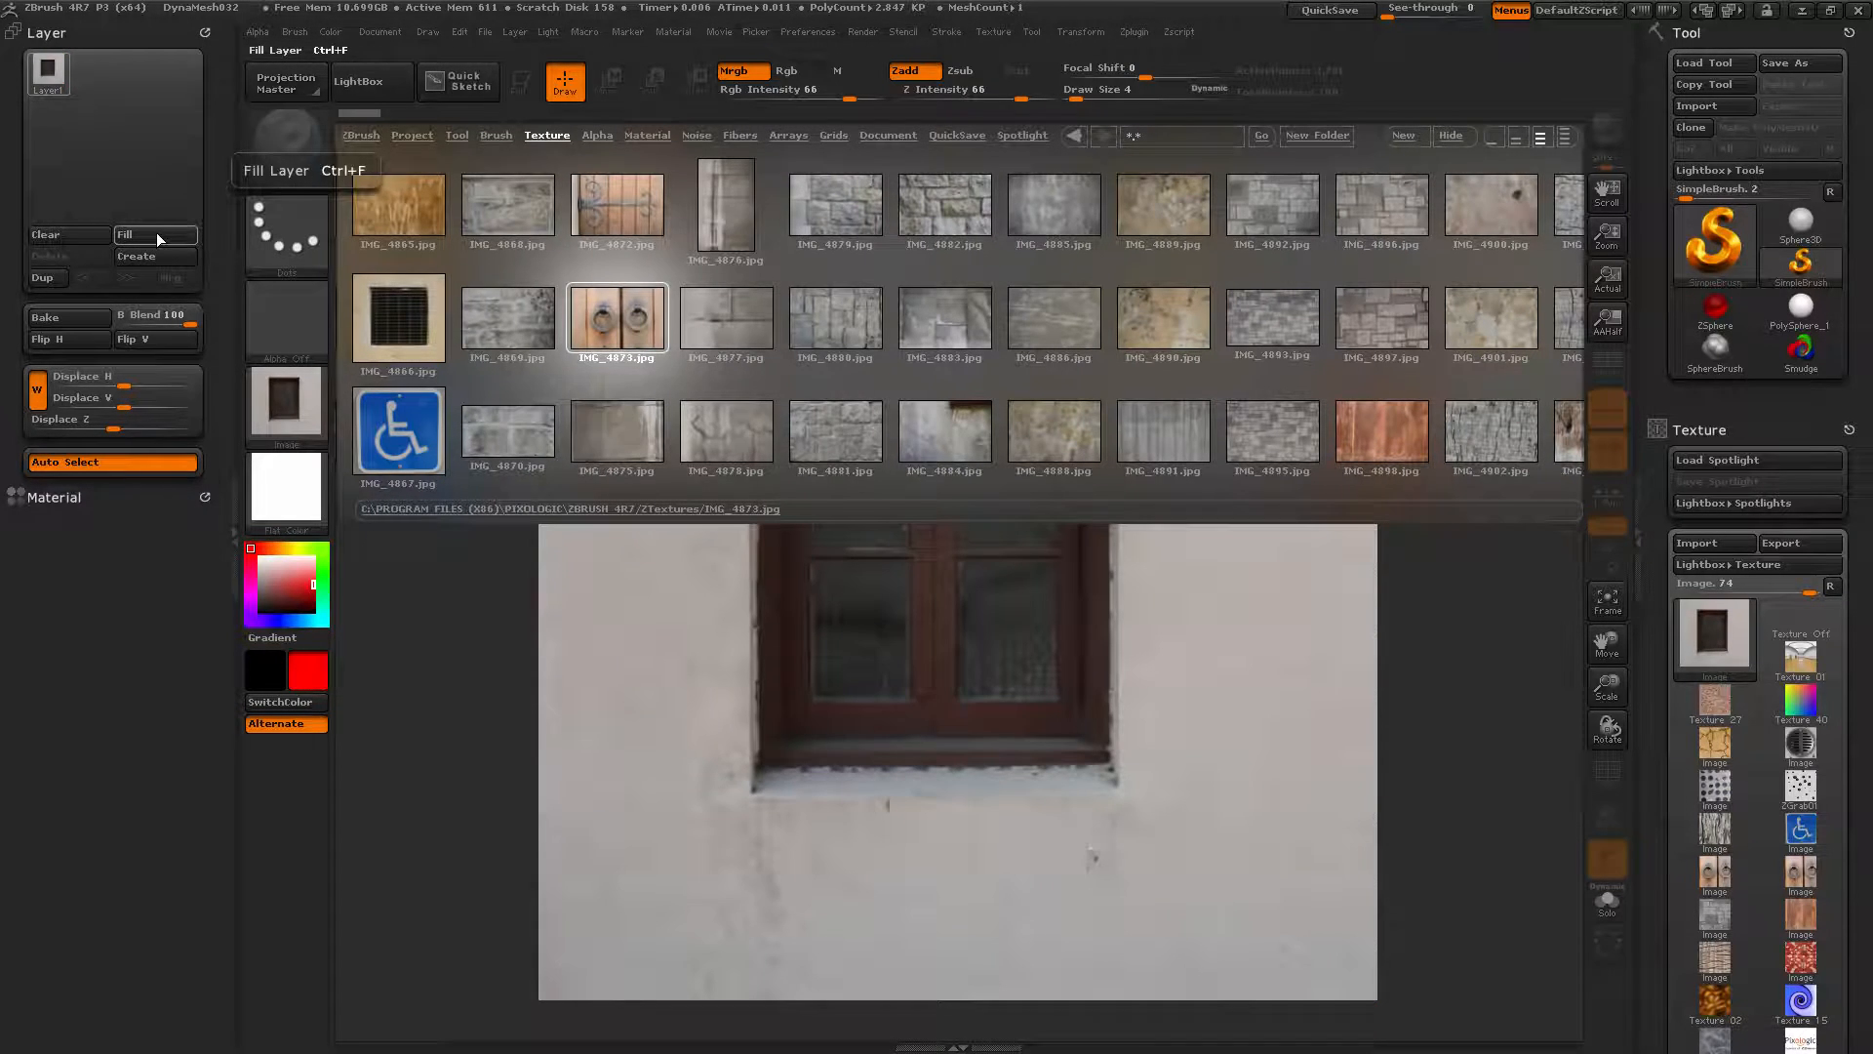
{"action": "left_click", "coordinate": [361, 81]}
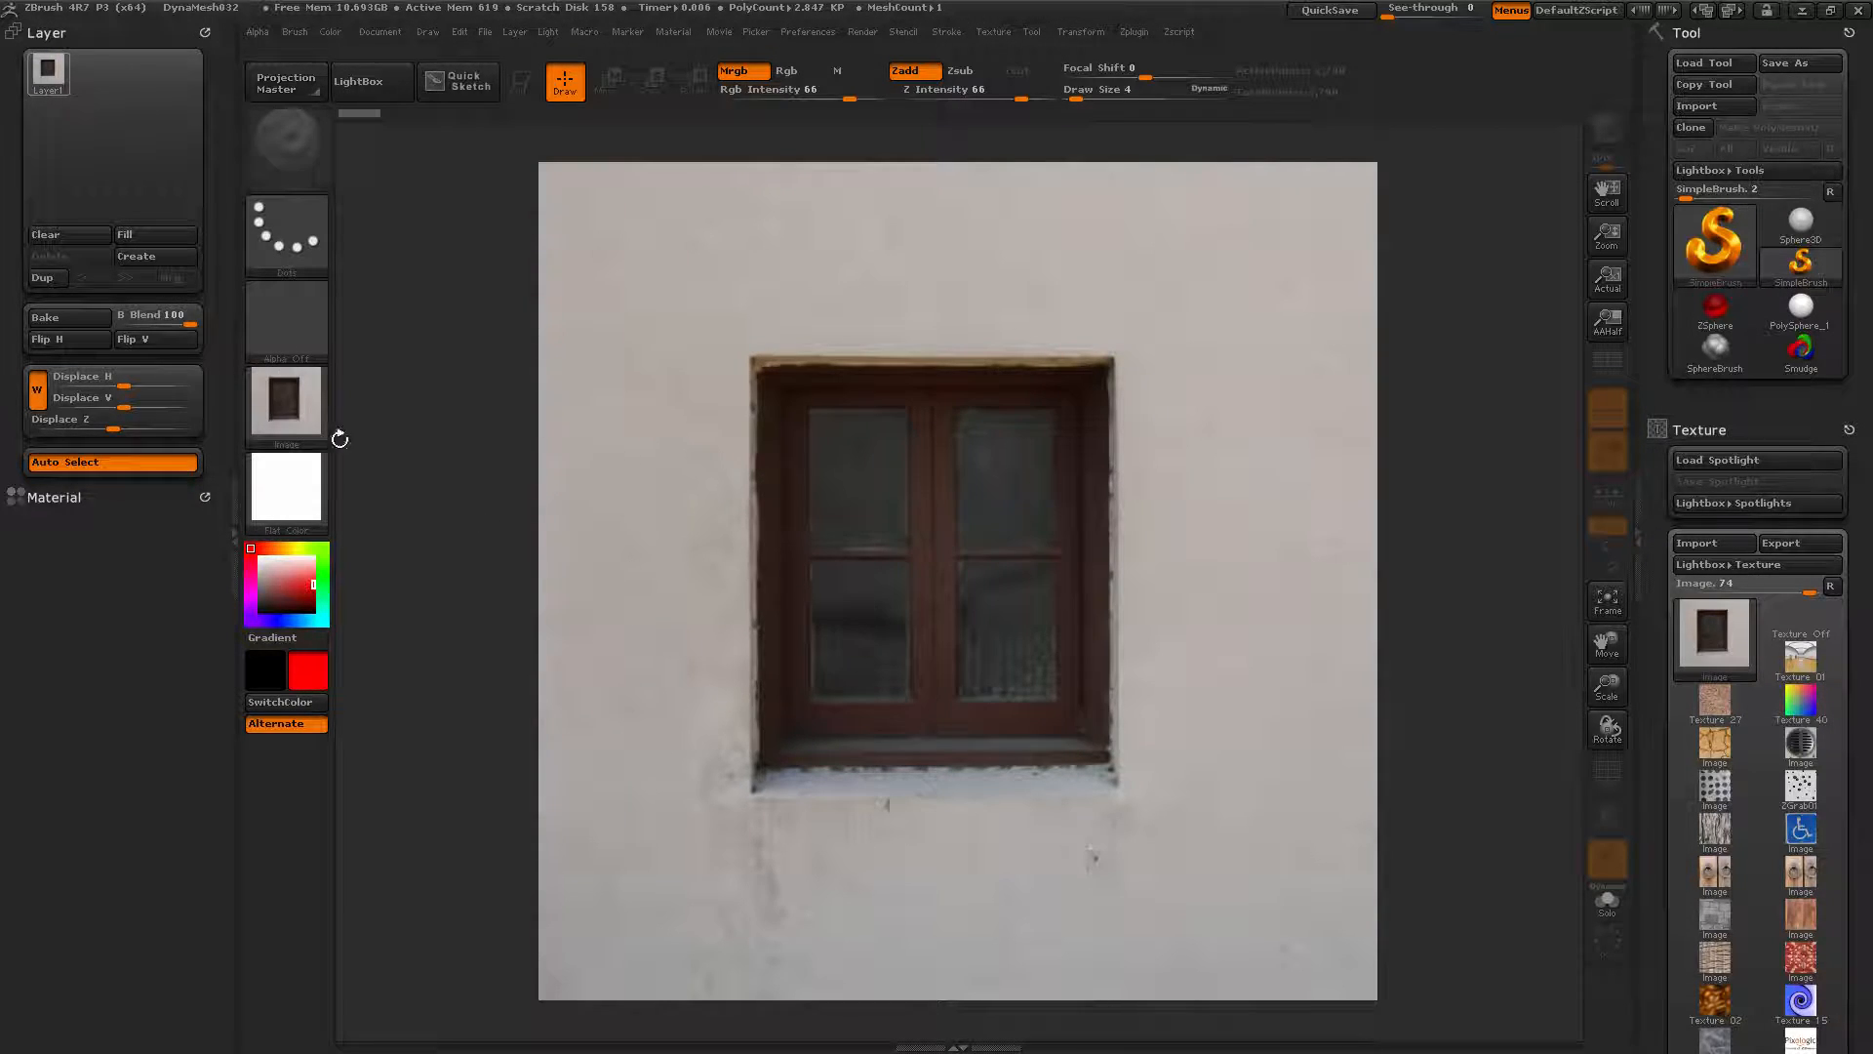
Choose the Framer02 material, and create a second layer filled with the window texture
{"action": "left_click", "coordinate": [282, 492]}
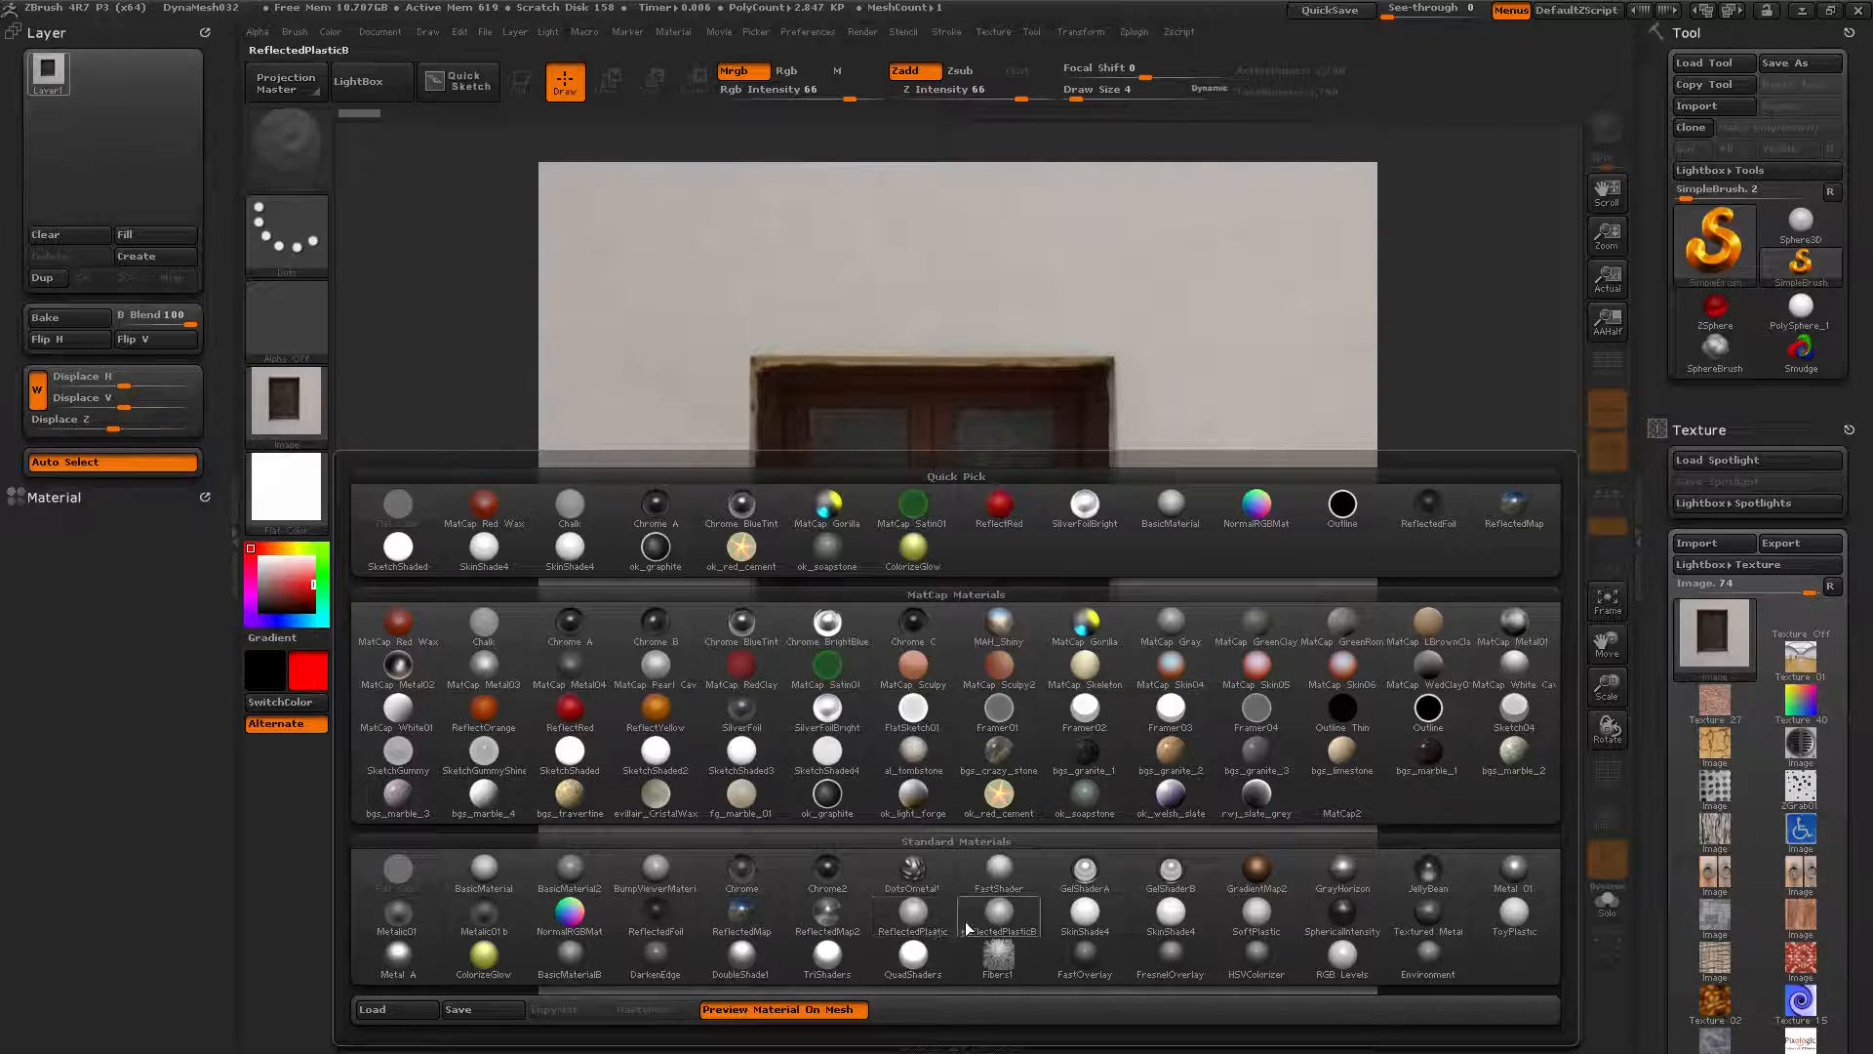
{"action": "left_click", "coordinate": [1091, 715]}
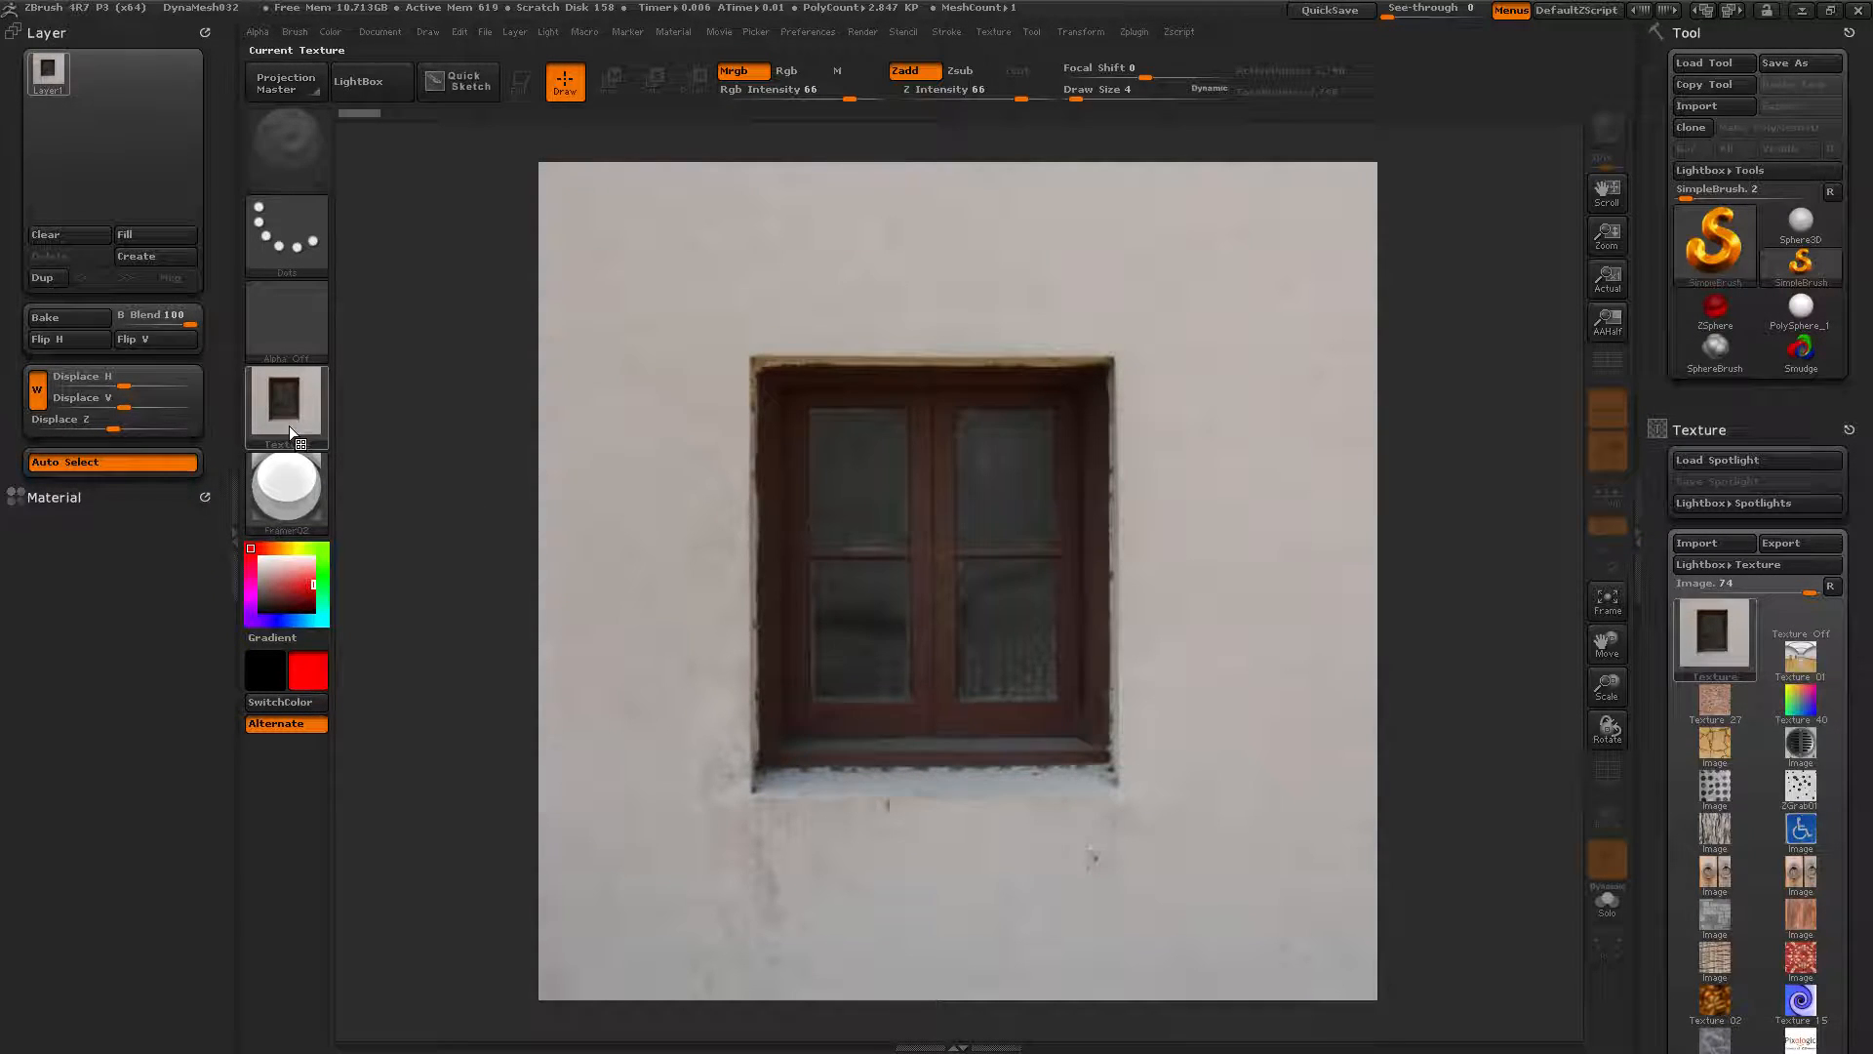
{"action": "left_click", "coordinate": [147, 255]}
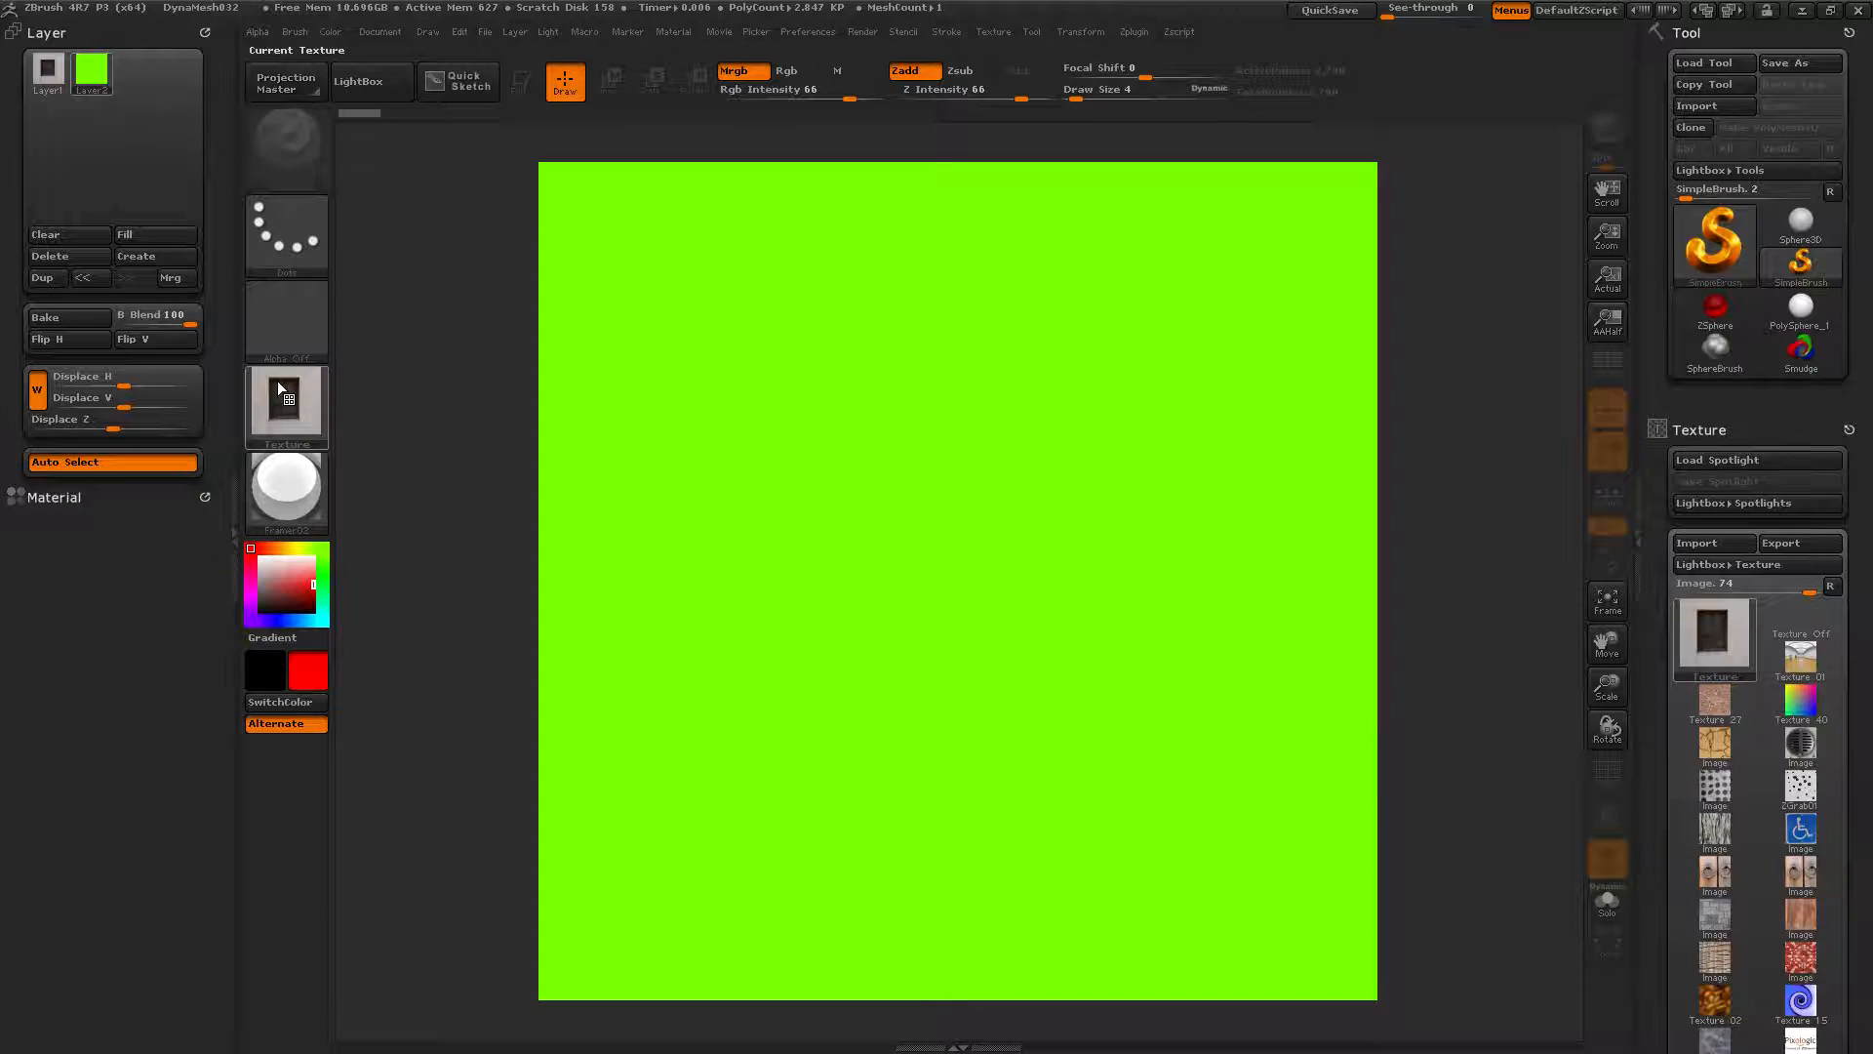
{"action": "mouse_move", "coordinate": [280, 388]}
{"action": "mouse_move", "coordinate": [300, 512]}
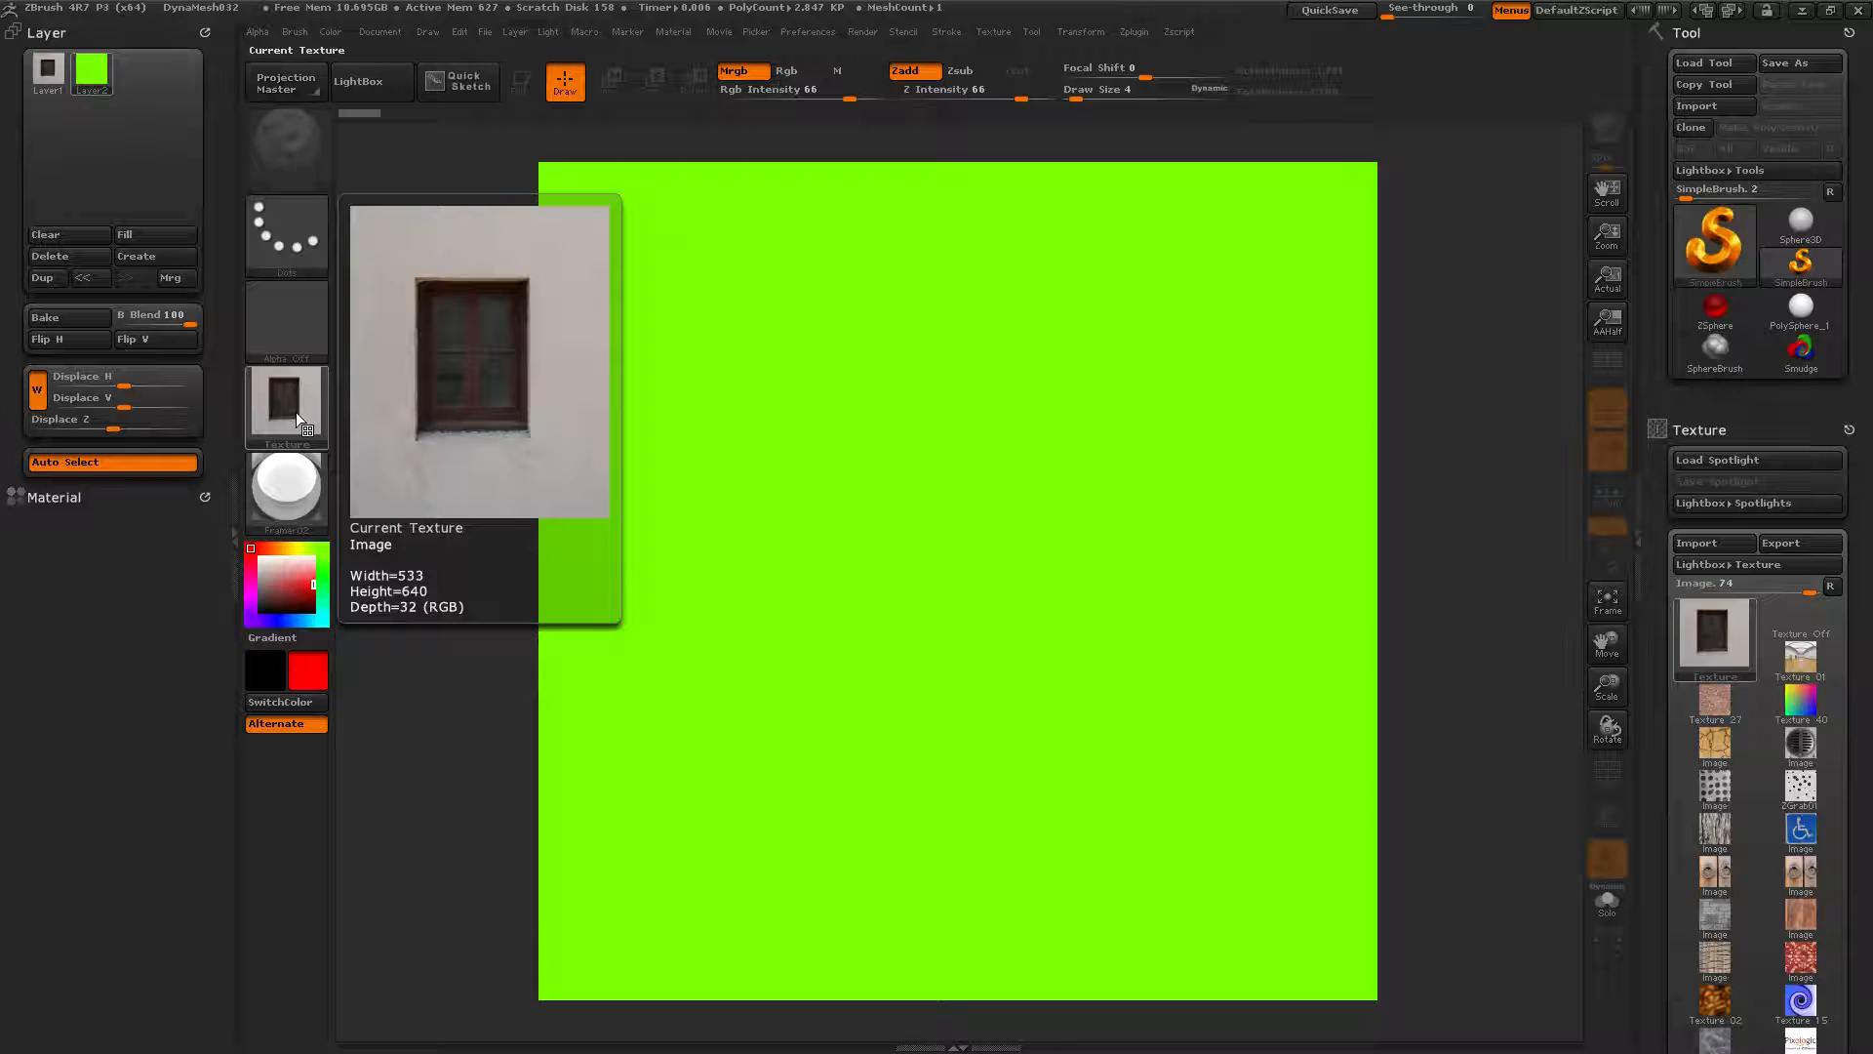
{"action": "left_click", "coordinate": [174, 238]}
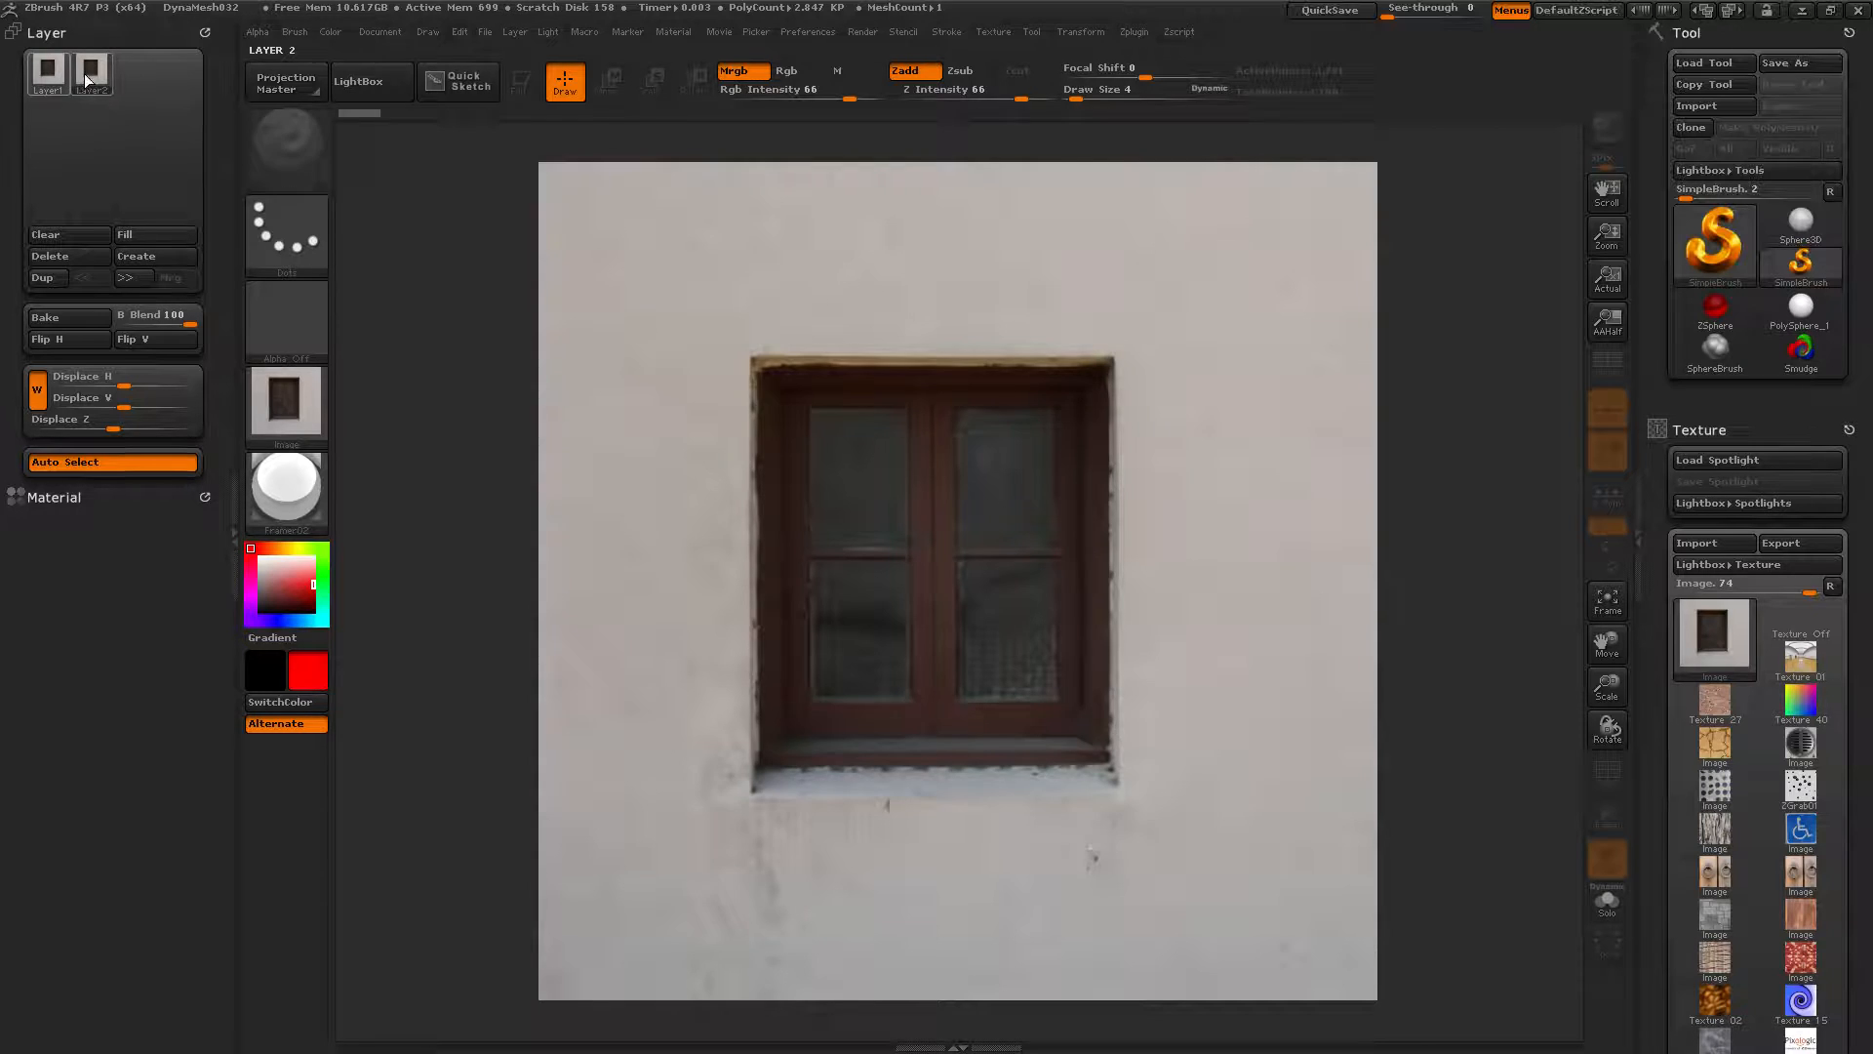
Create a third layer and fill it with the window texture and the ReflectRed material
{"action": "mouse_move", "coordinate": [56, 75]}
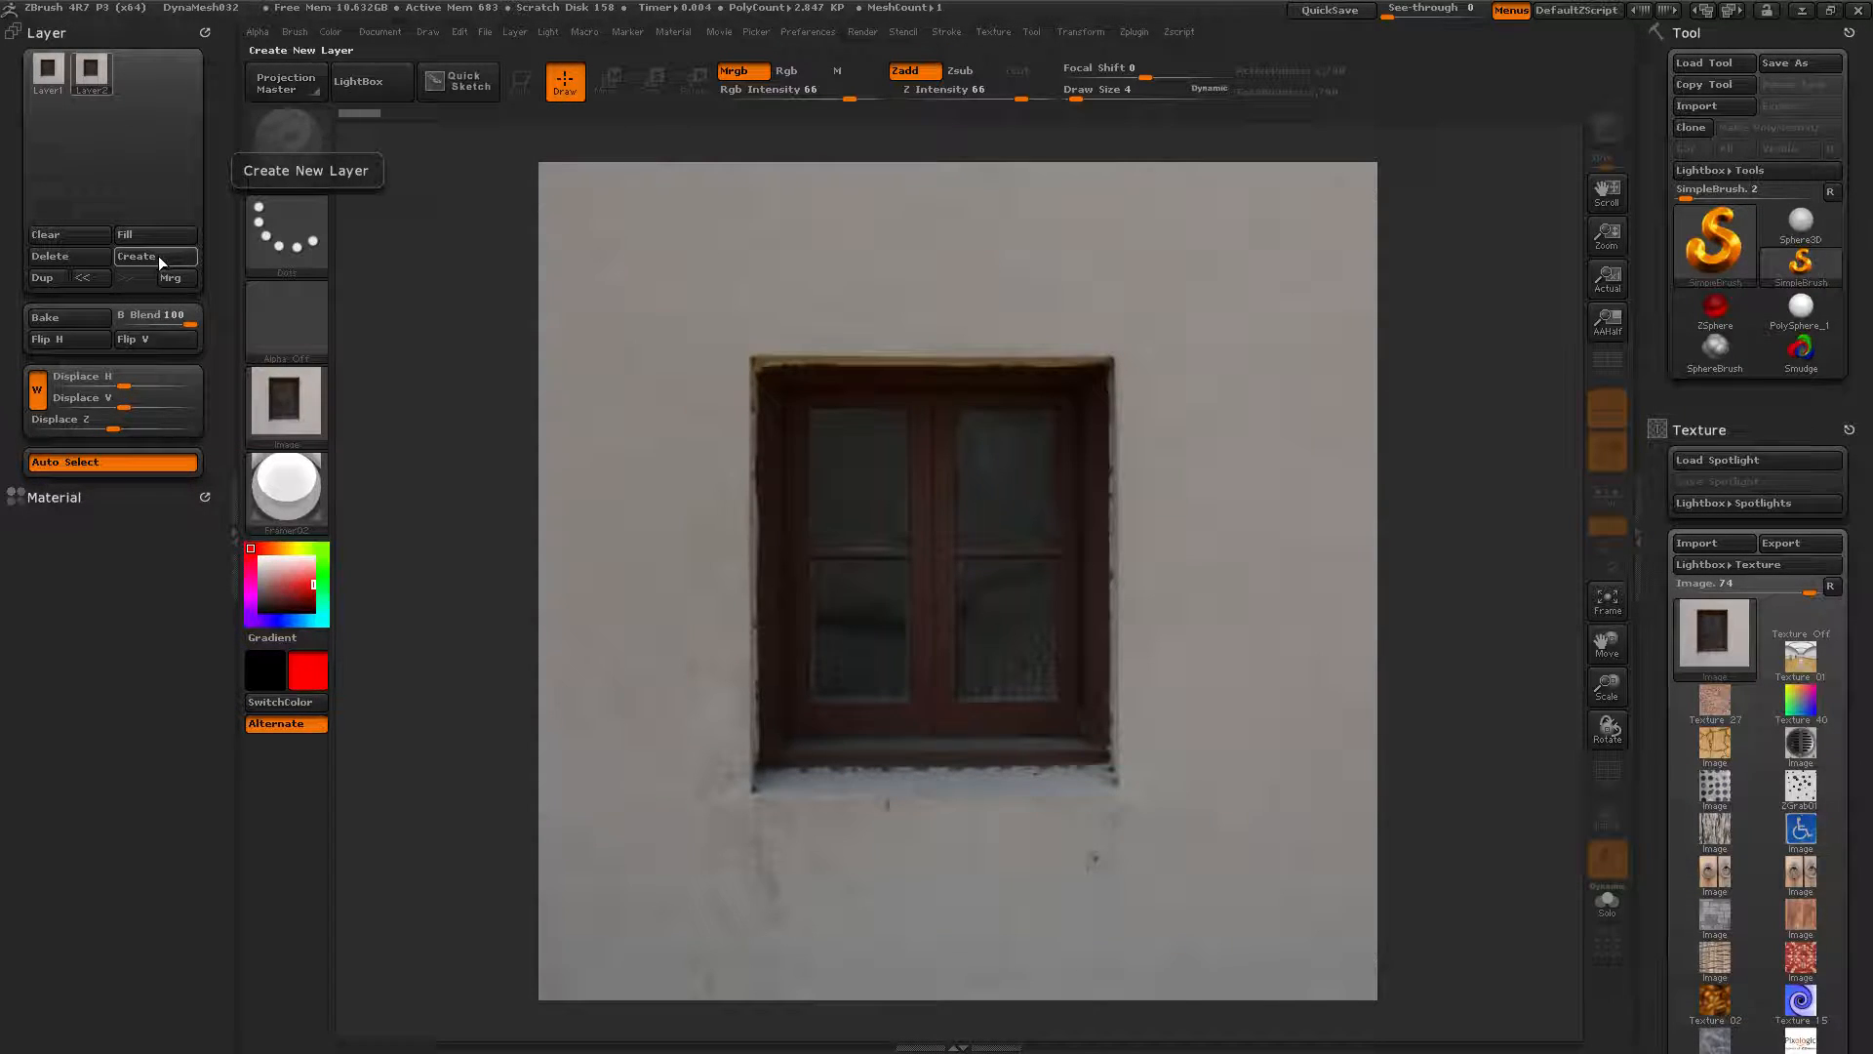
{"action": "left_click", "coordinate": [155, 254]}
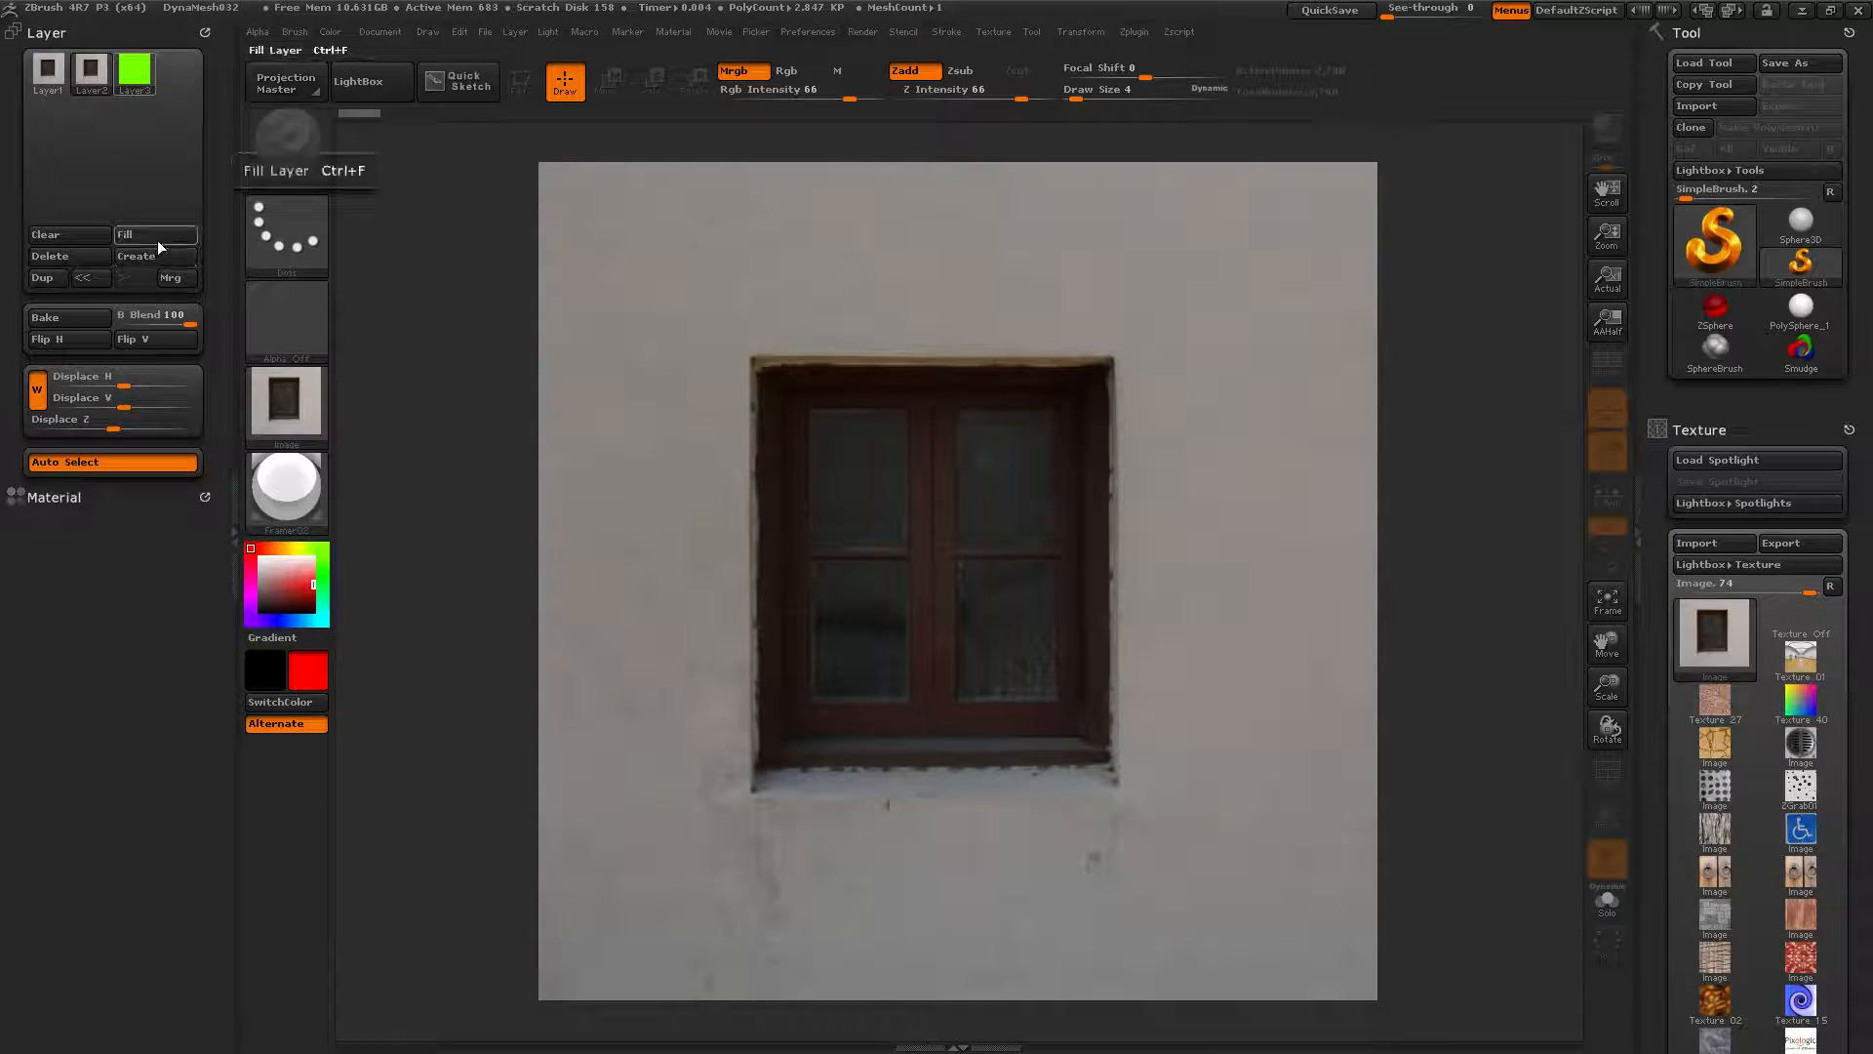
{"action": "left_click", "coordinate": [286, 486]}
{"action": "mouse_move", "coordinate": [571, 717]}
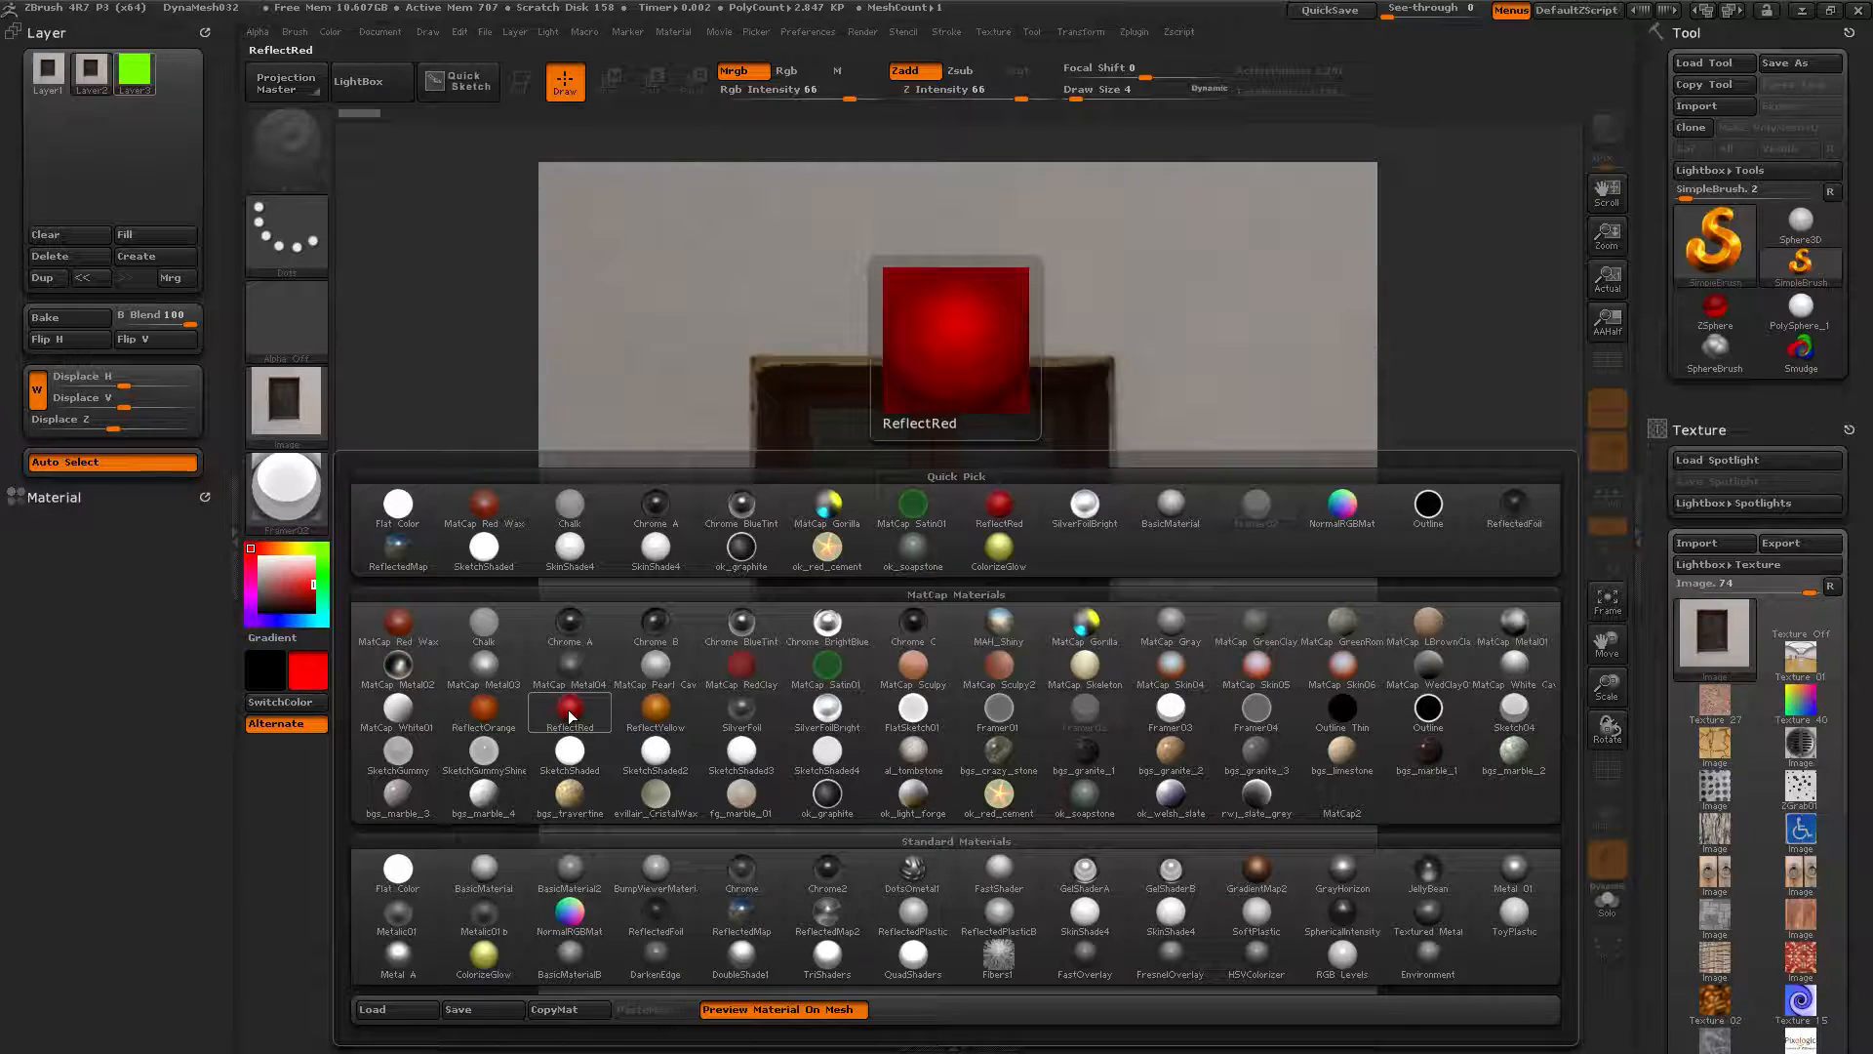
{"action": "left_click", "coordinate": [569, 717]}
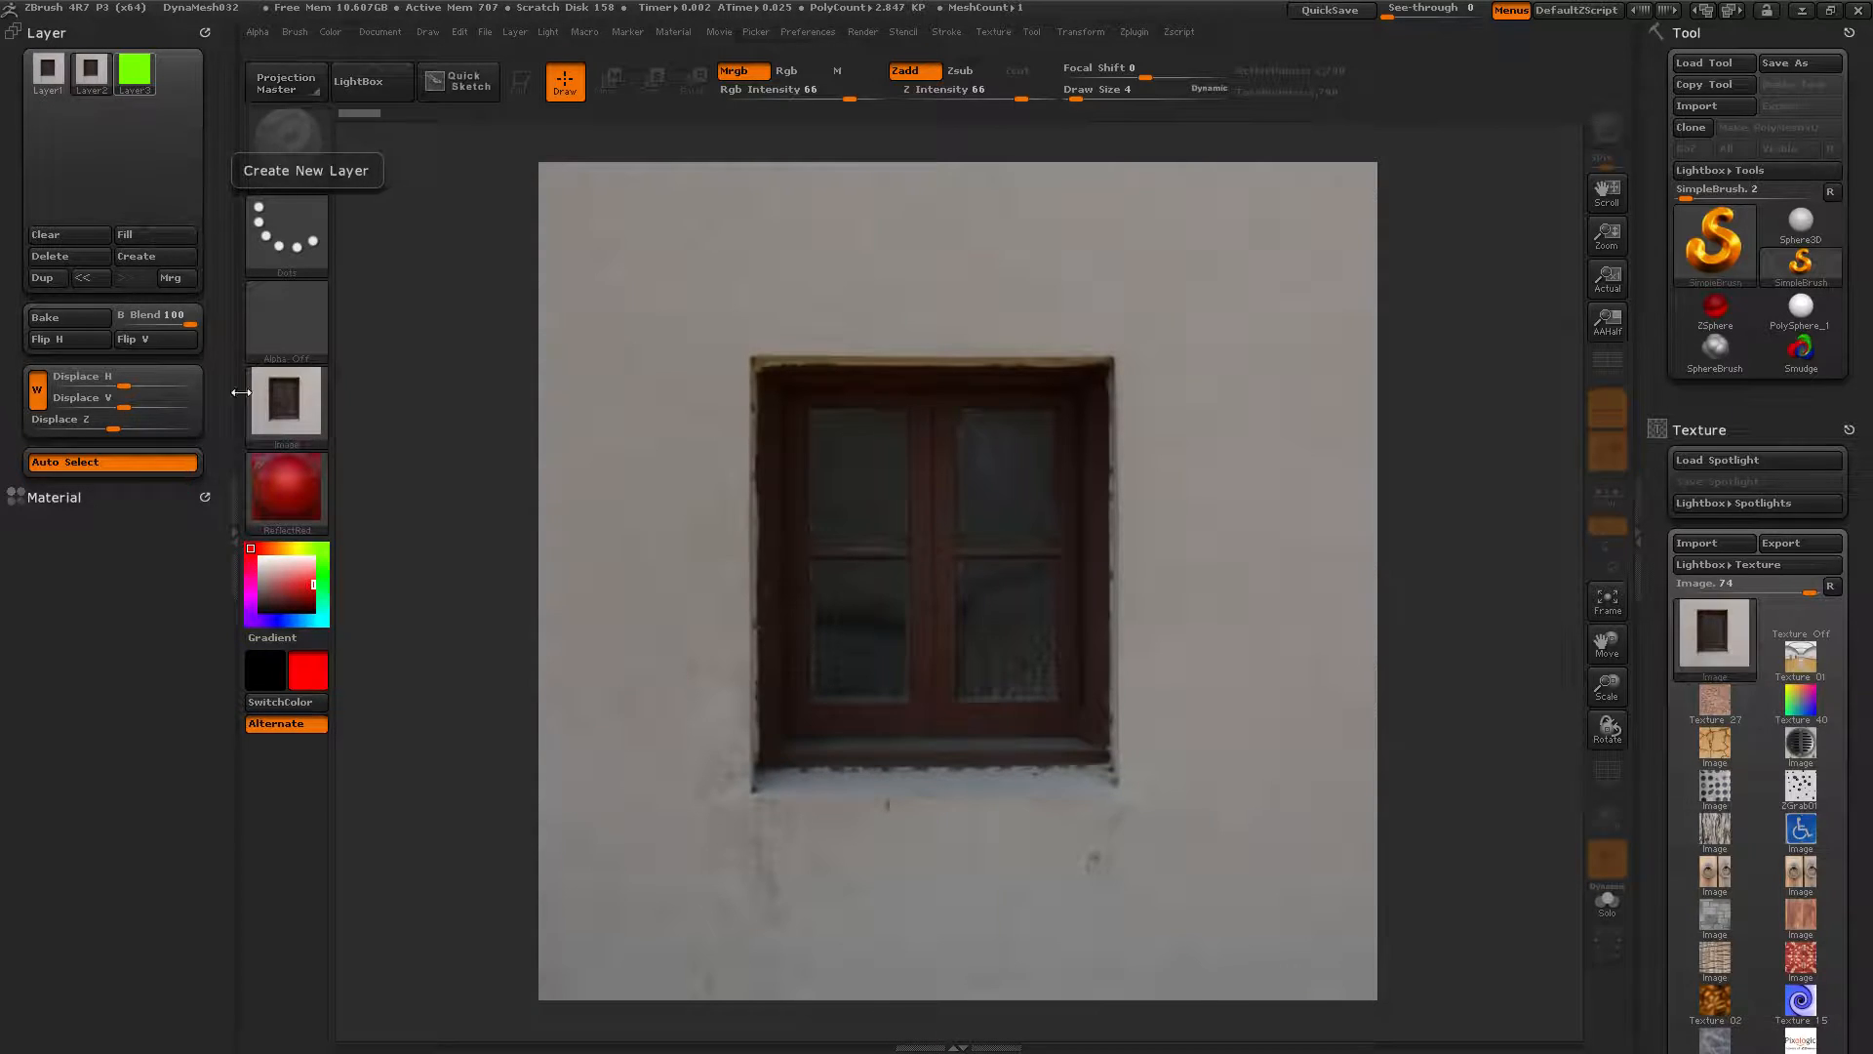
{"action": "mouse_move", "coordinate": [283, 409]}
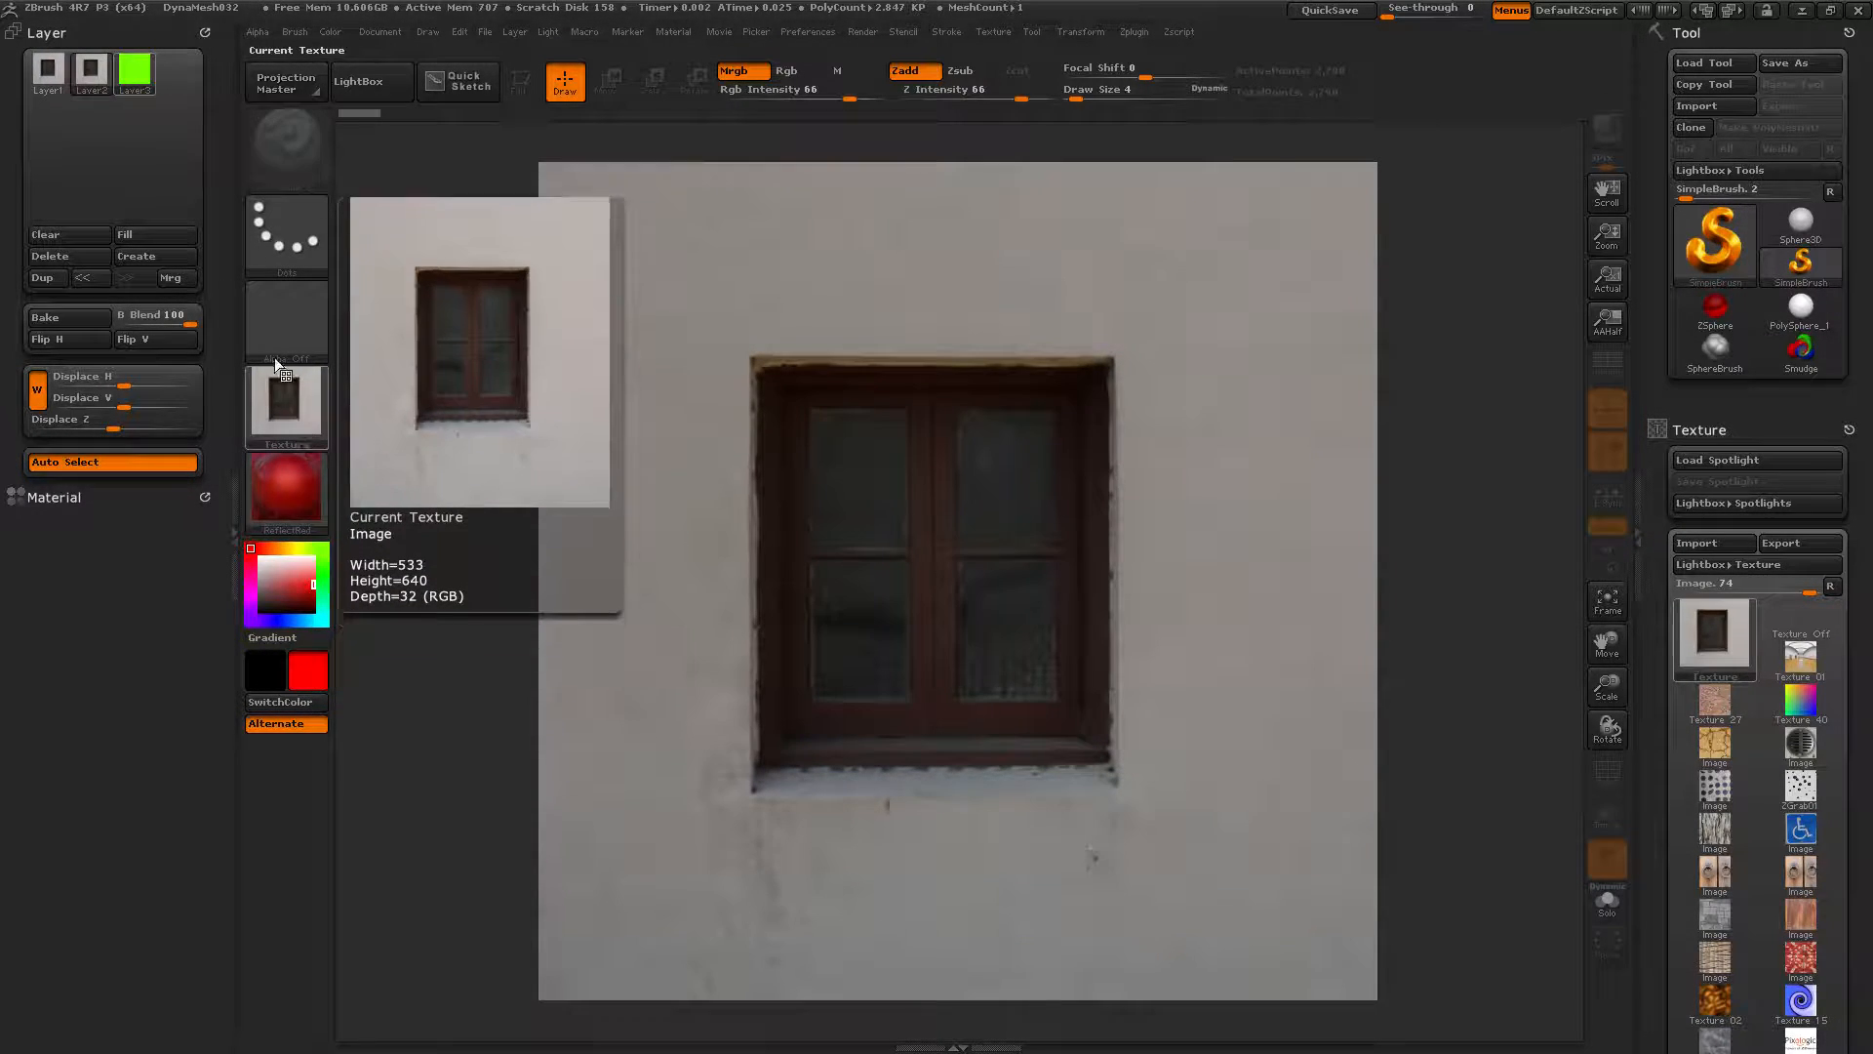
{"action": "mouse_move", "coordinate": [277, 470]}
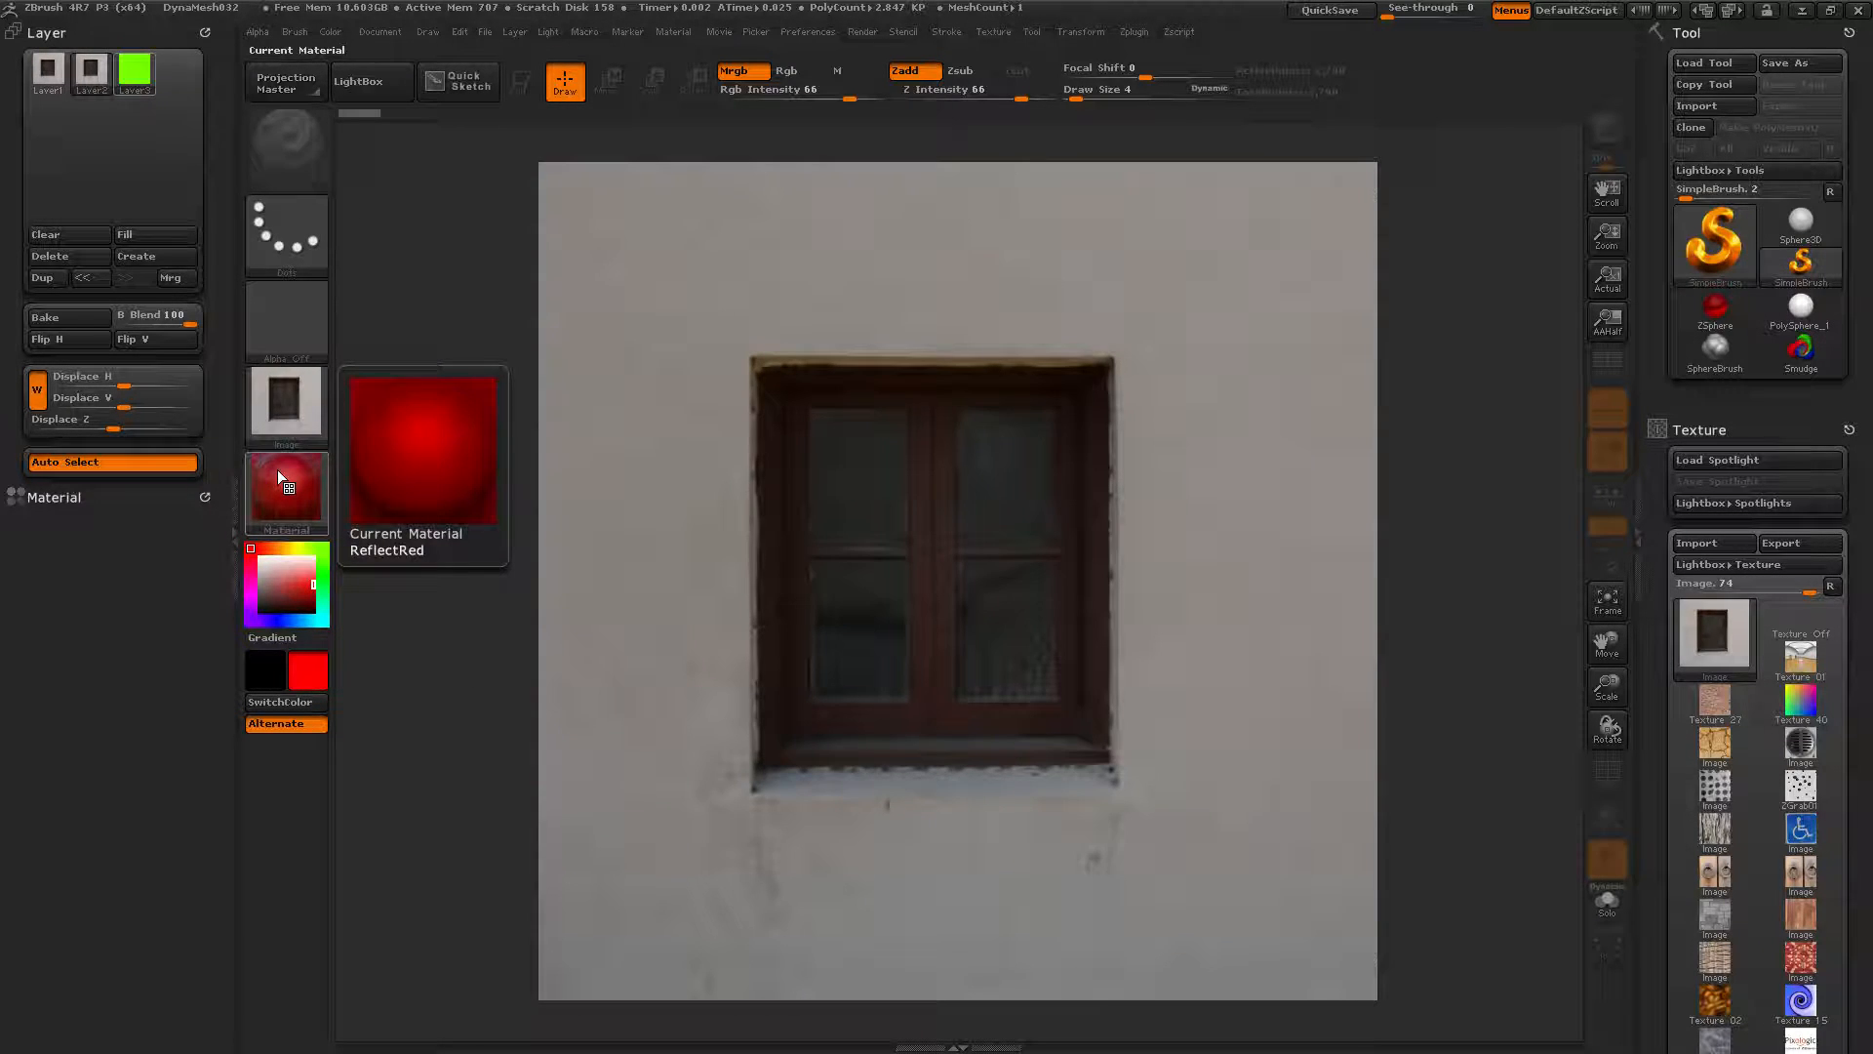
{"action": "left_click", "coordinate": [138, 233]}
Compare the ReflectRed-filled layer 3 with layer 1, and make layer 3 active again
{"action": "mouse_move", "coordinate": [142, 62]}
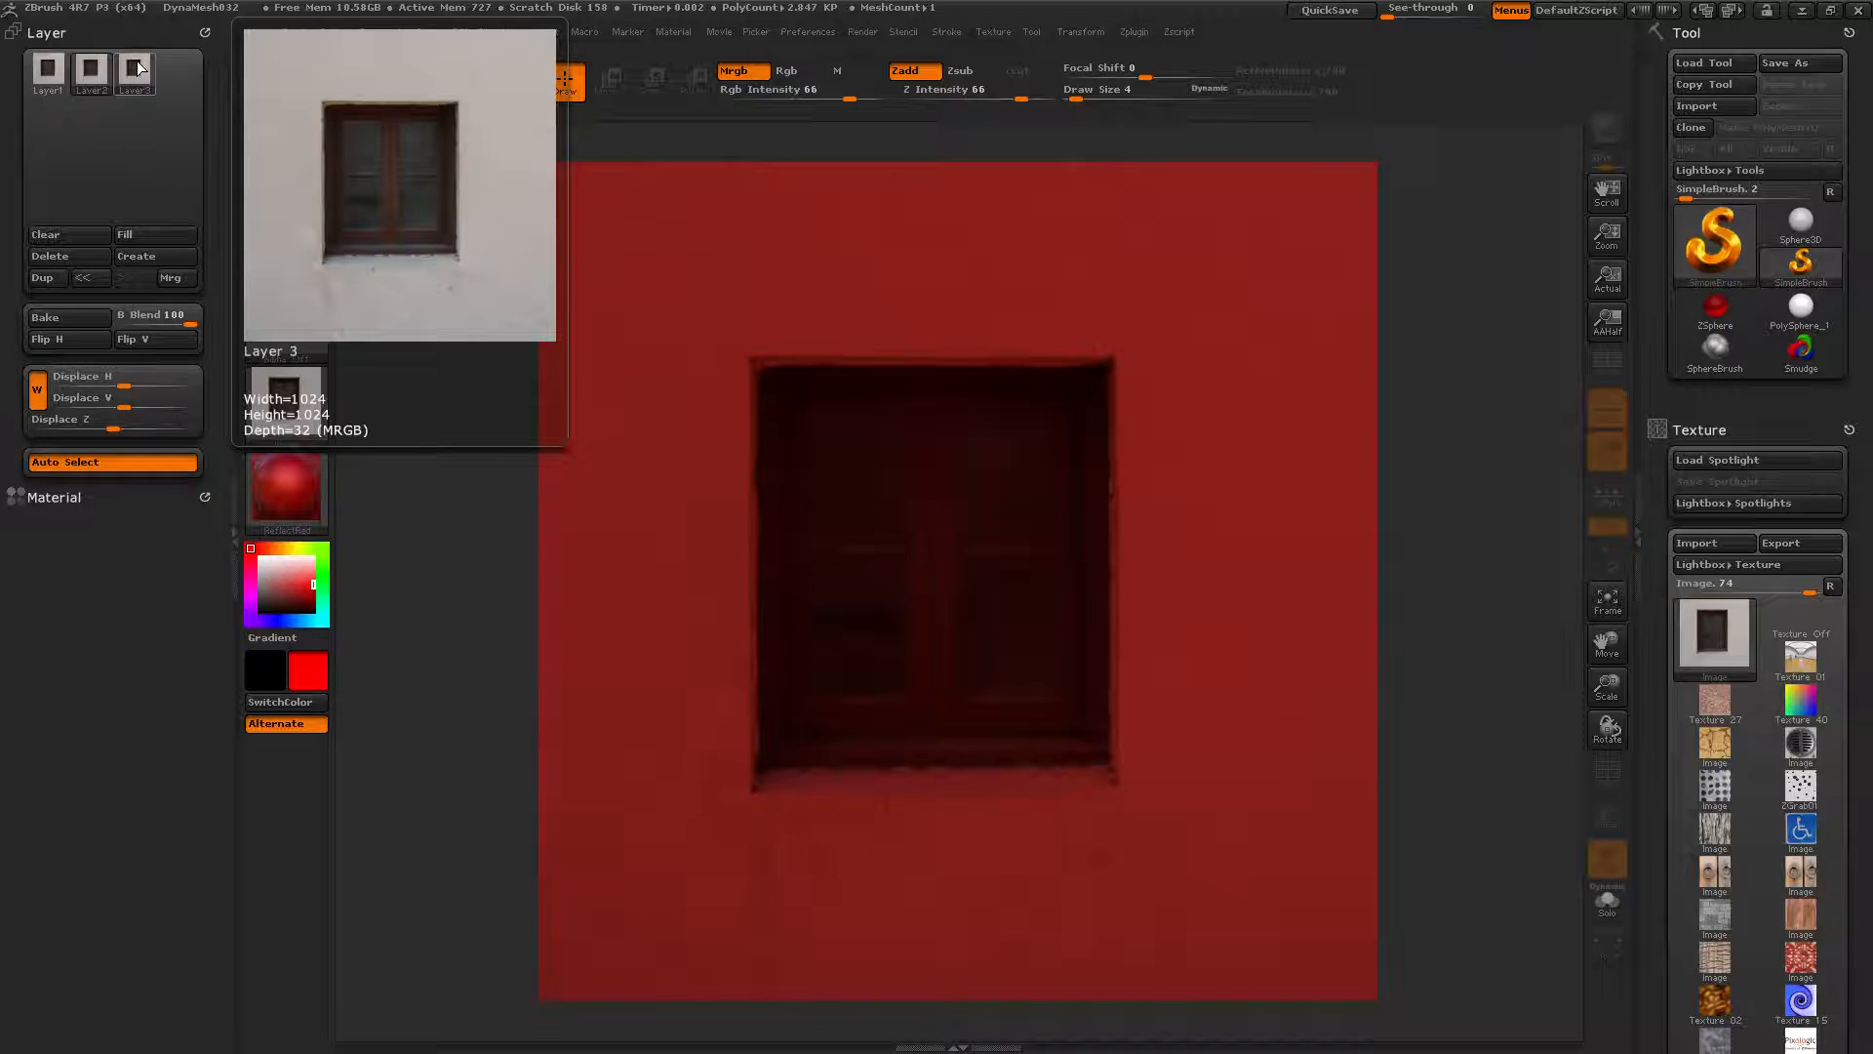
{"action": "left_click", "coordinate": [61, 72]}
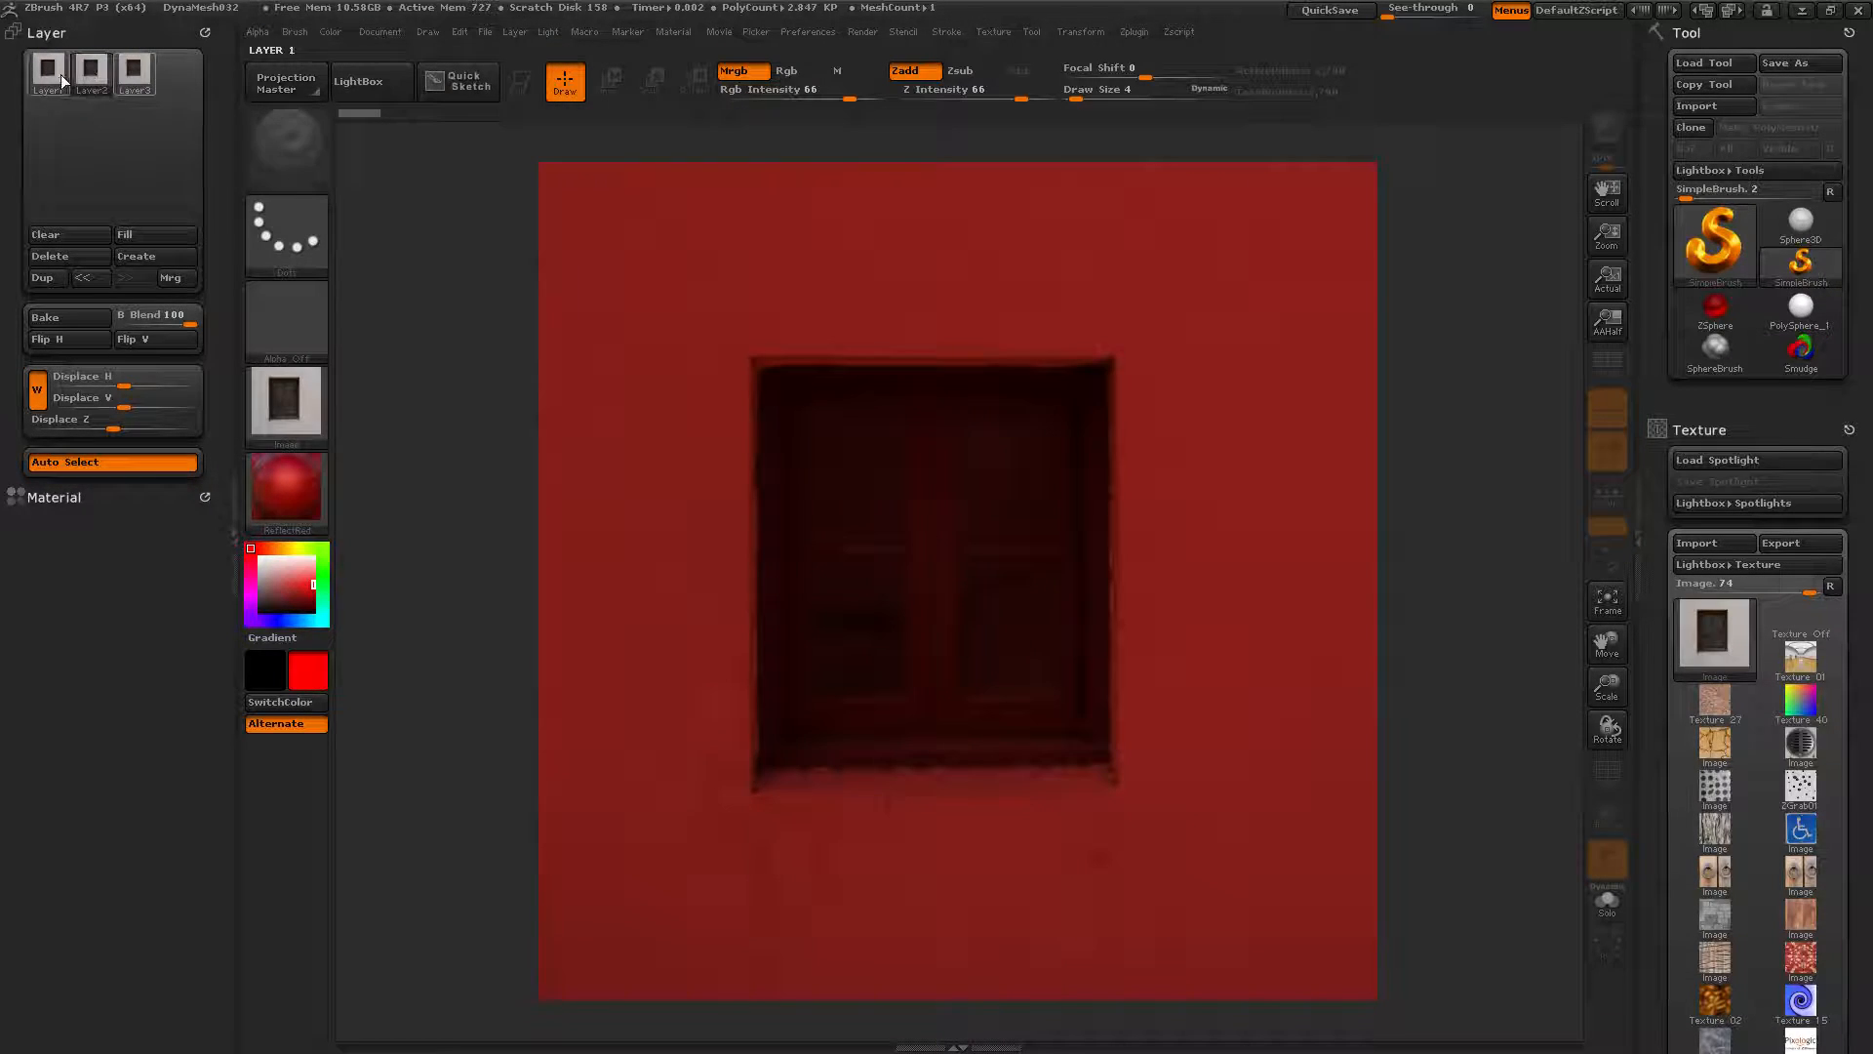
{"action": "left_click", "coordinate": [139, 68]}
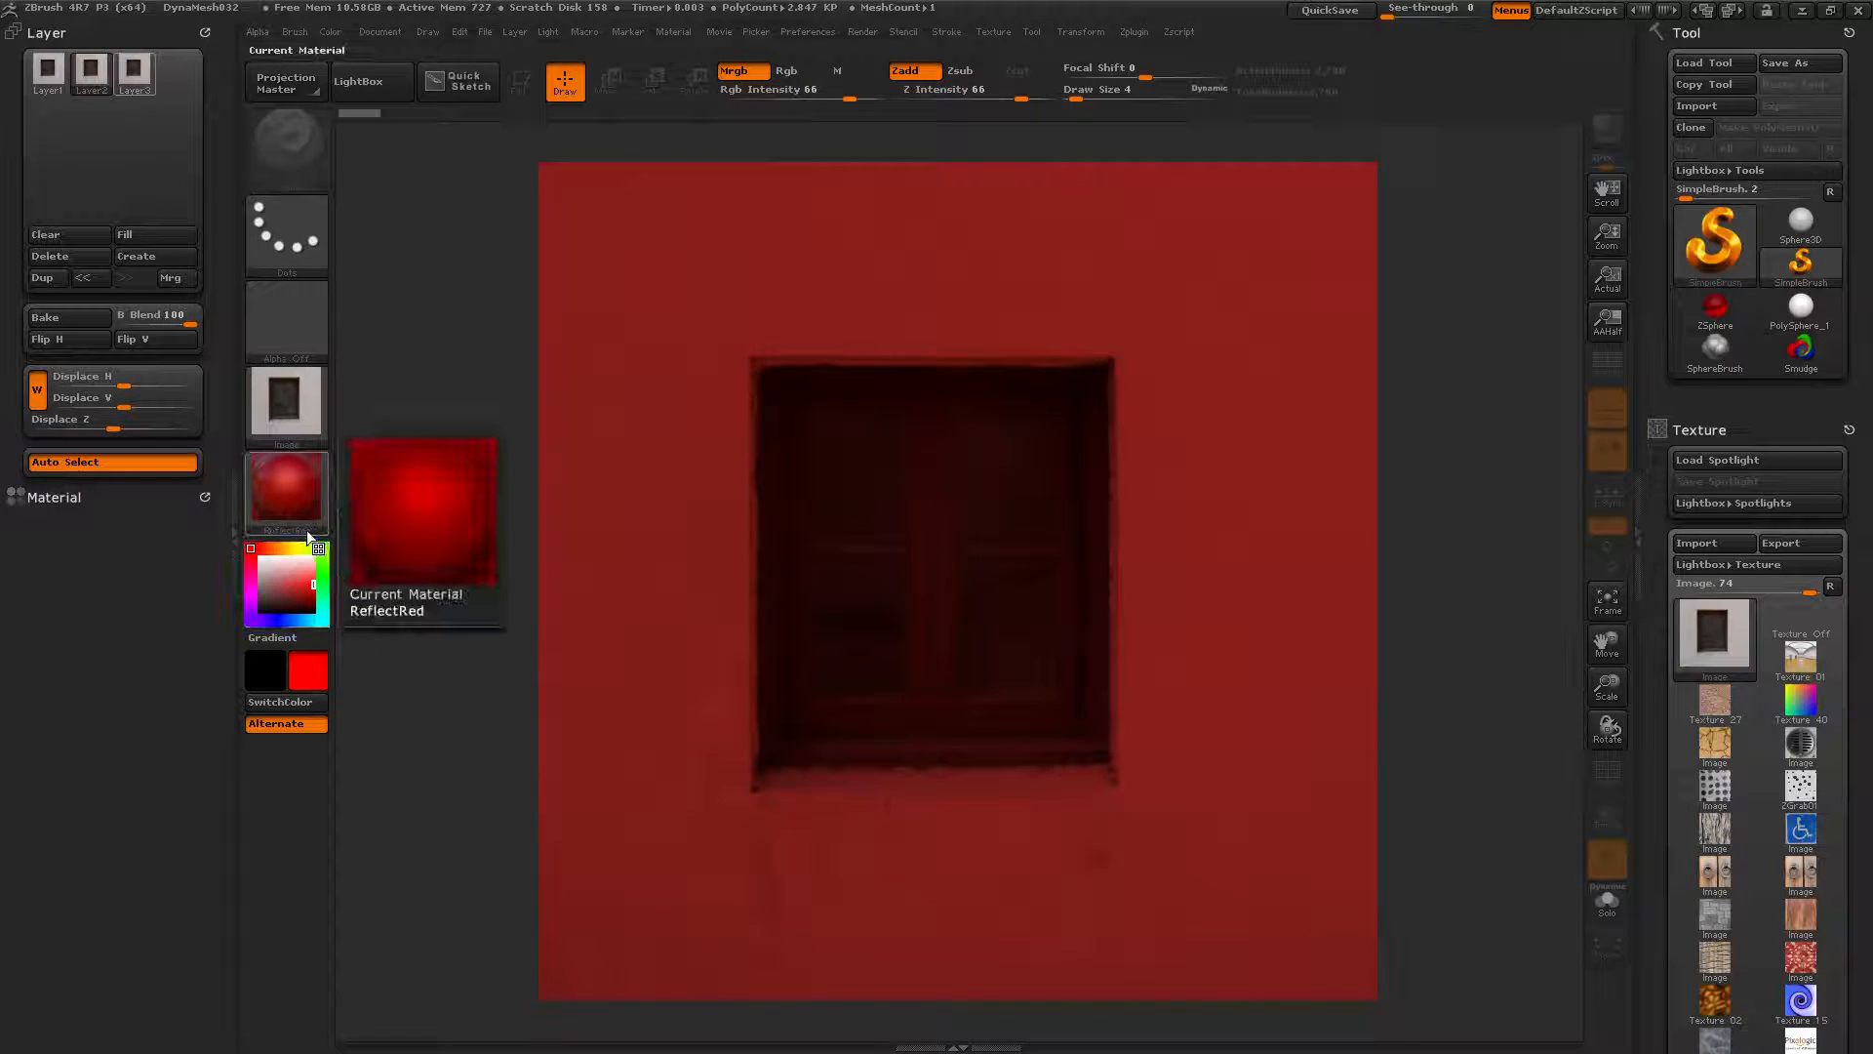
Change the current colour to green, switch it to blue, and turn on Gradient
{"action": "left_click", "coordinate": [323, 570]}
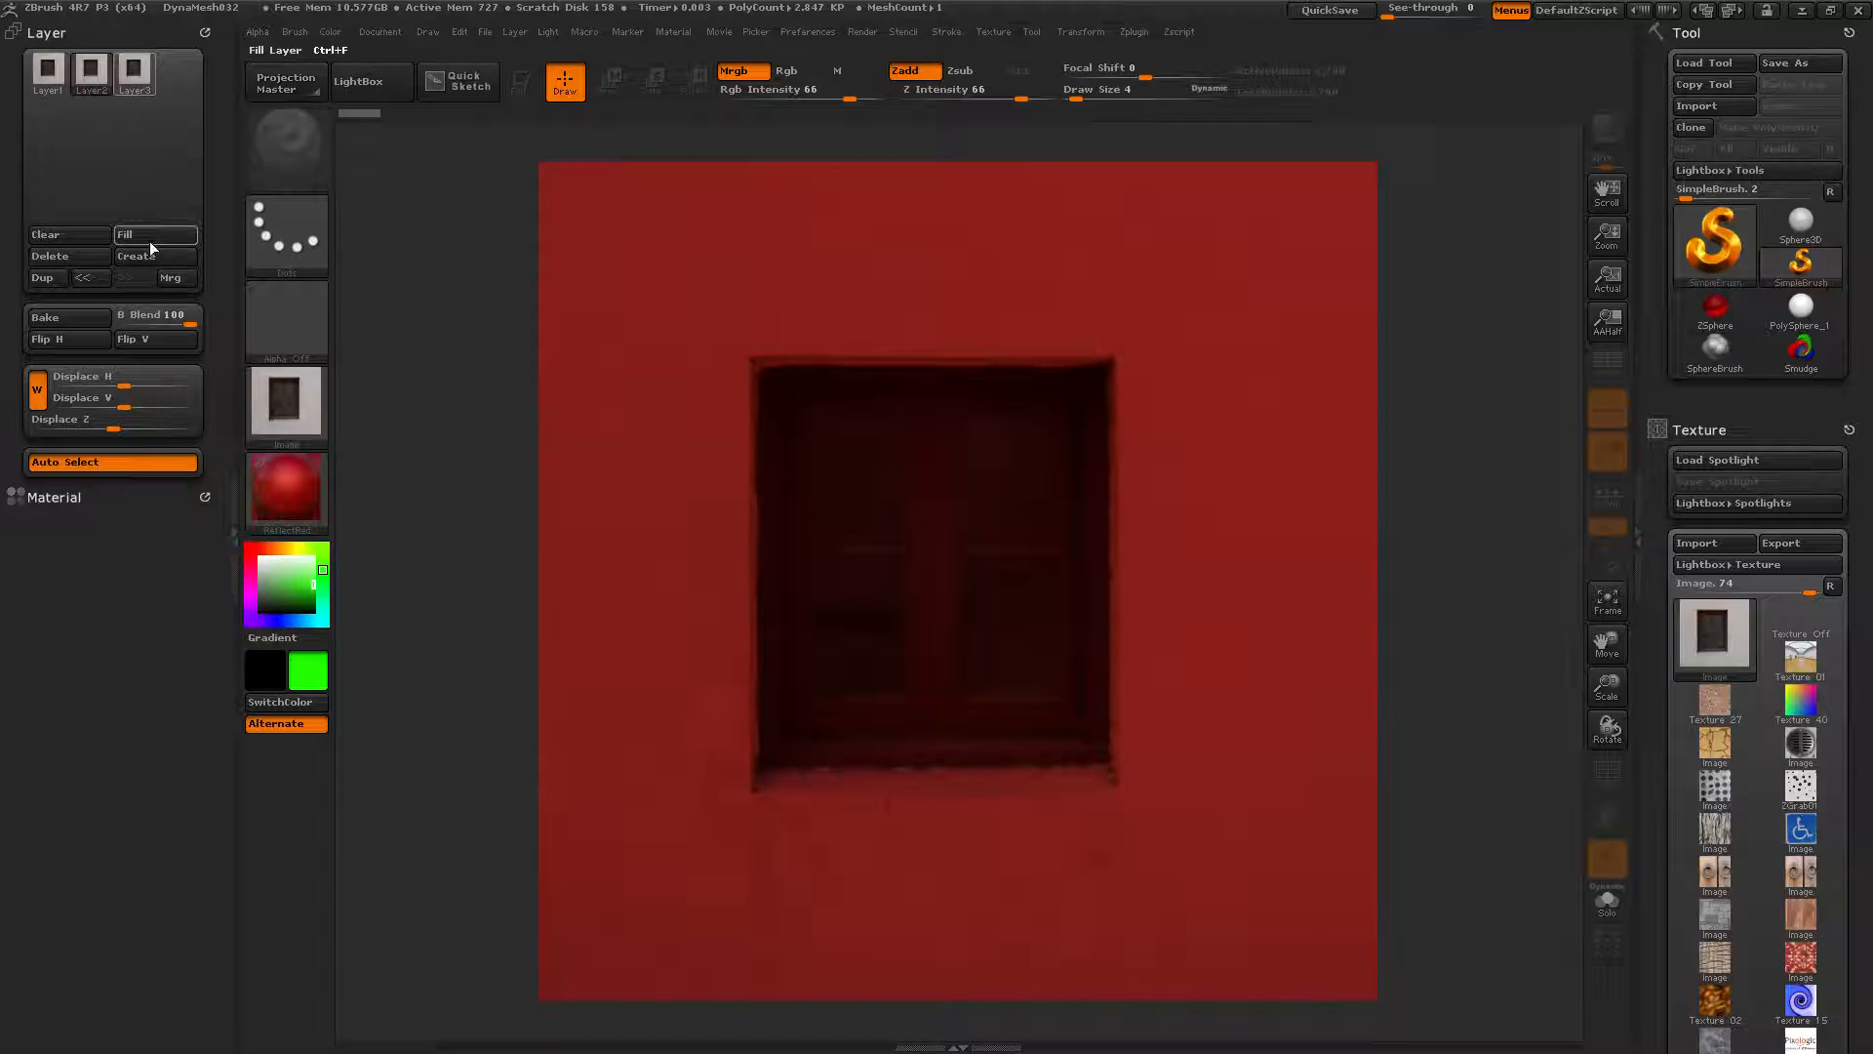
{"action": "left_click", "coordinate": [301, 620]}
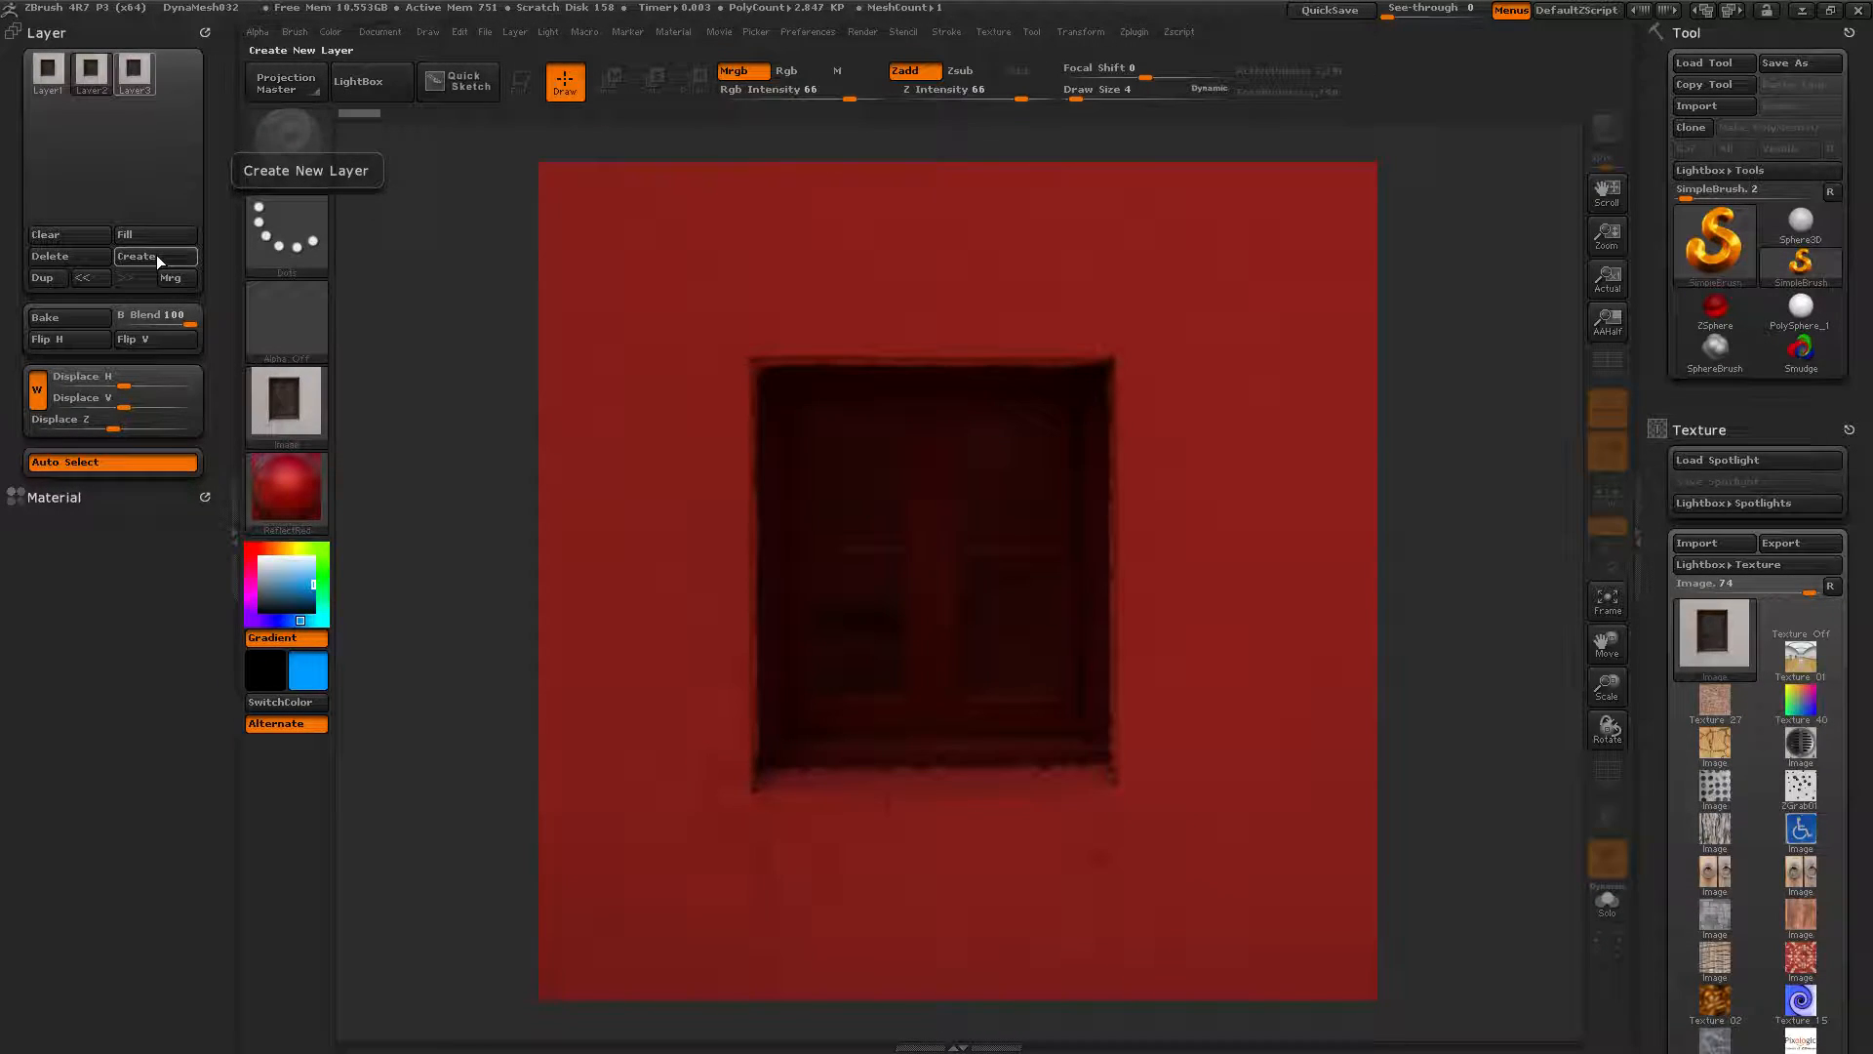
Bake the material shading into layer 3, and do the same for layer 2
{"action": "left_click", "coordinate": [99, 317]}
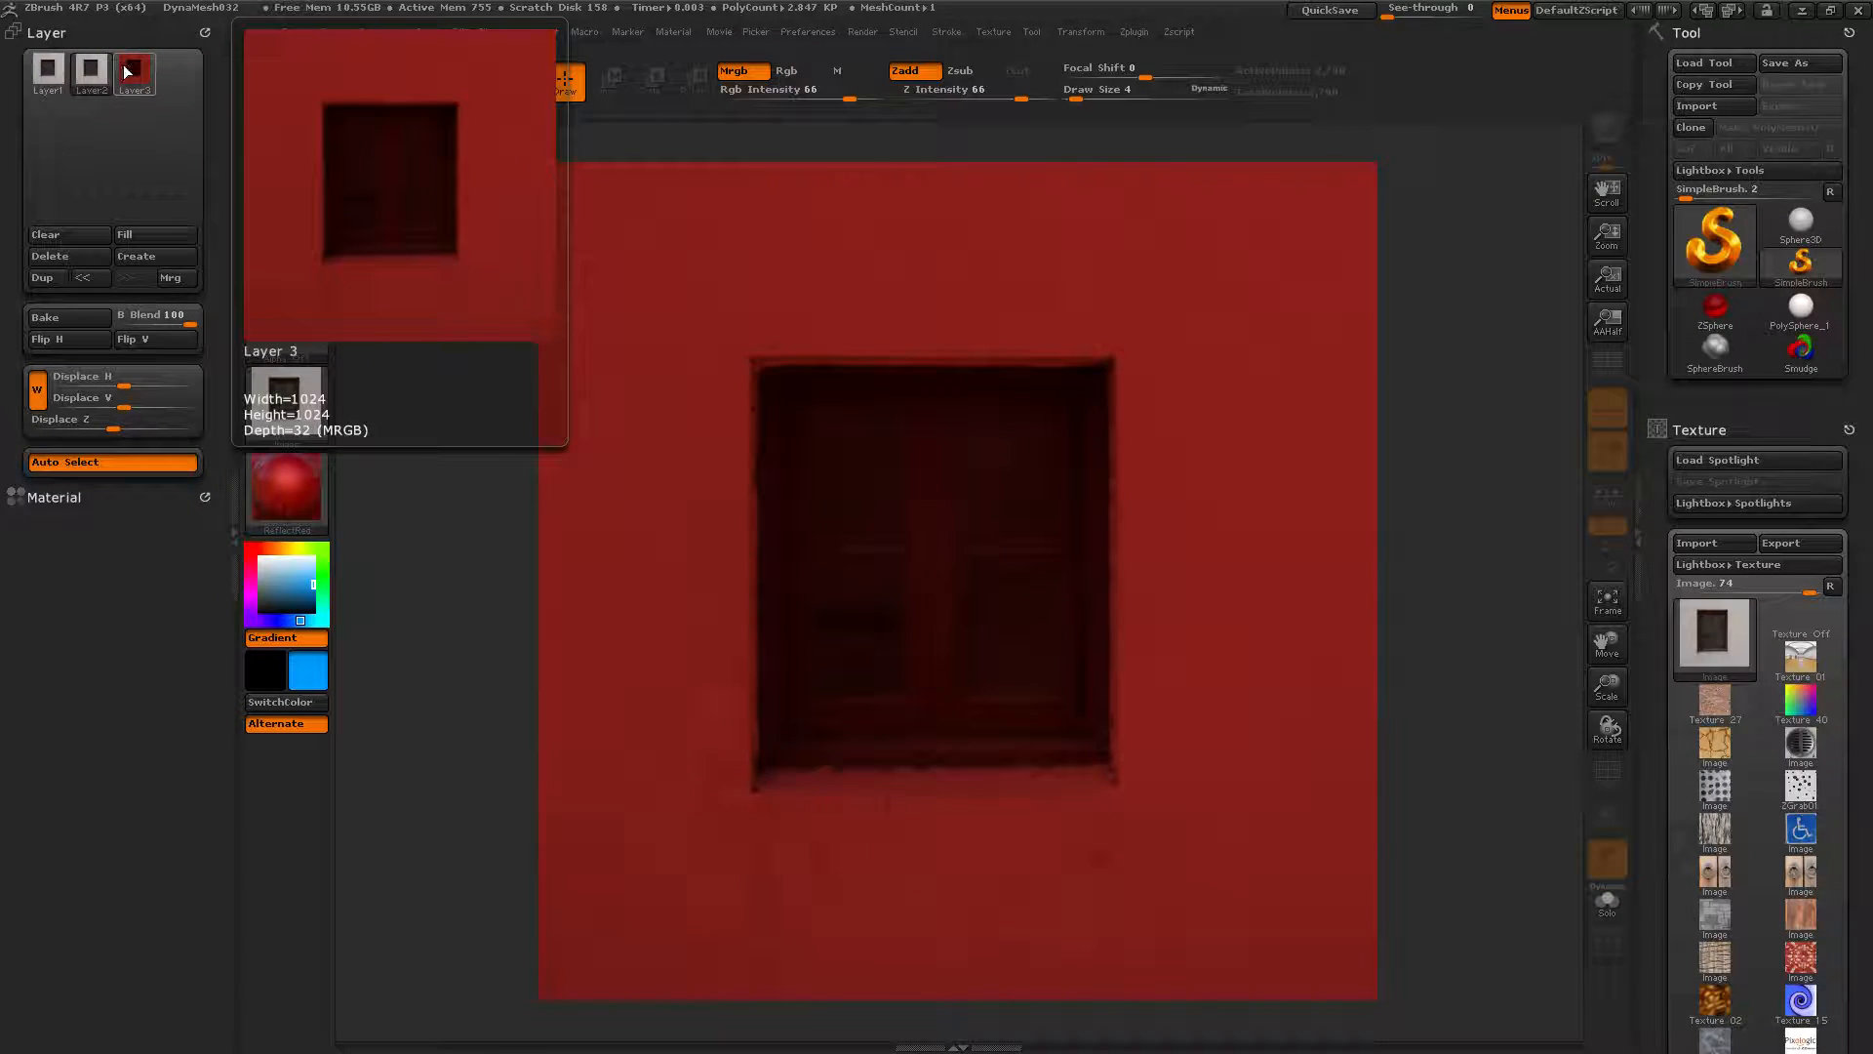
{"action": "left_click", "coordinate": [93, 70]}
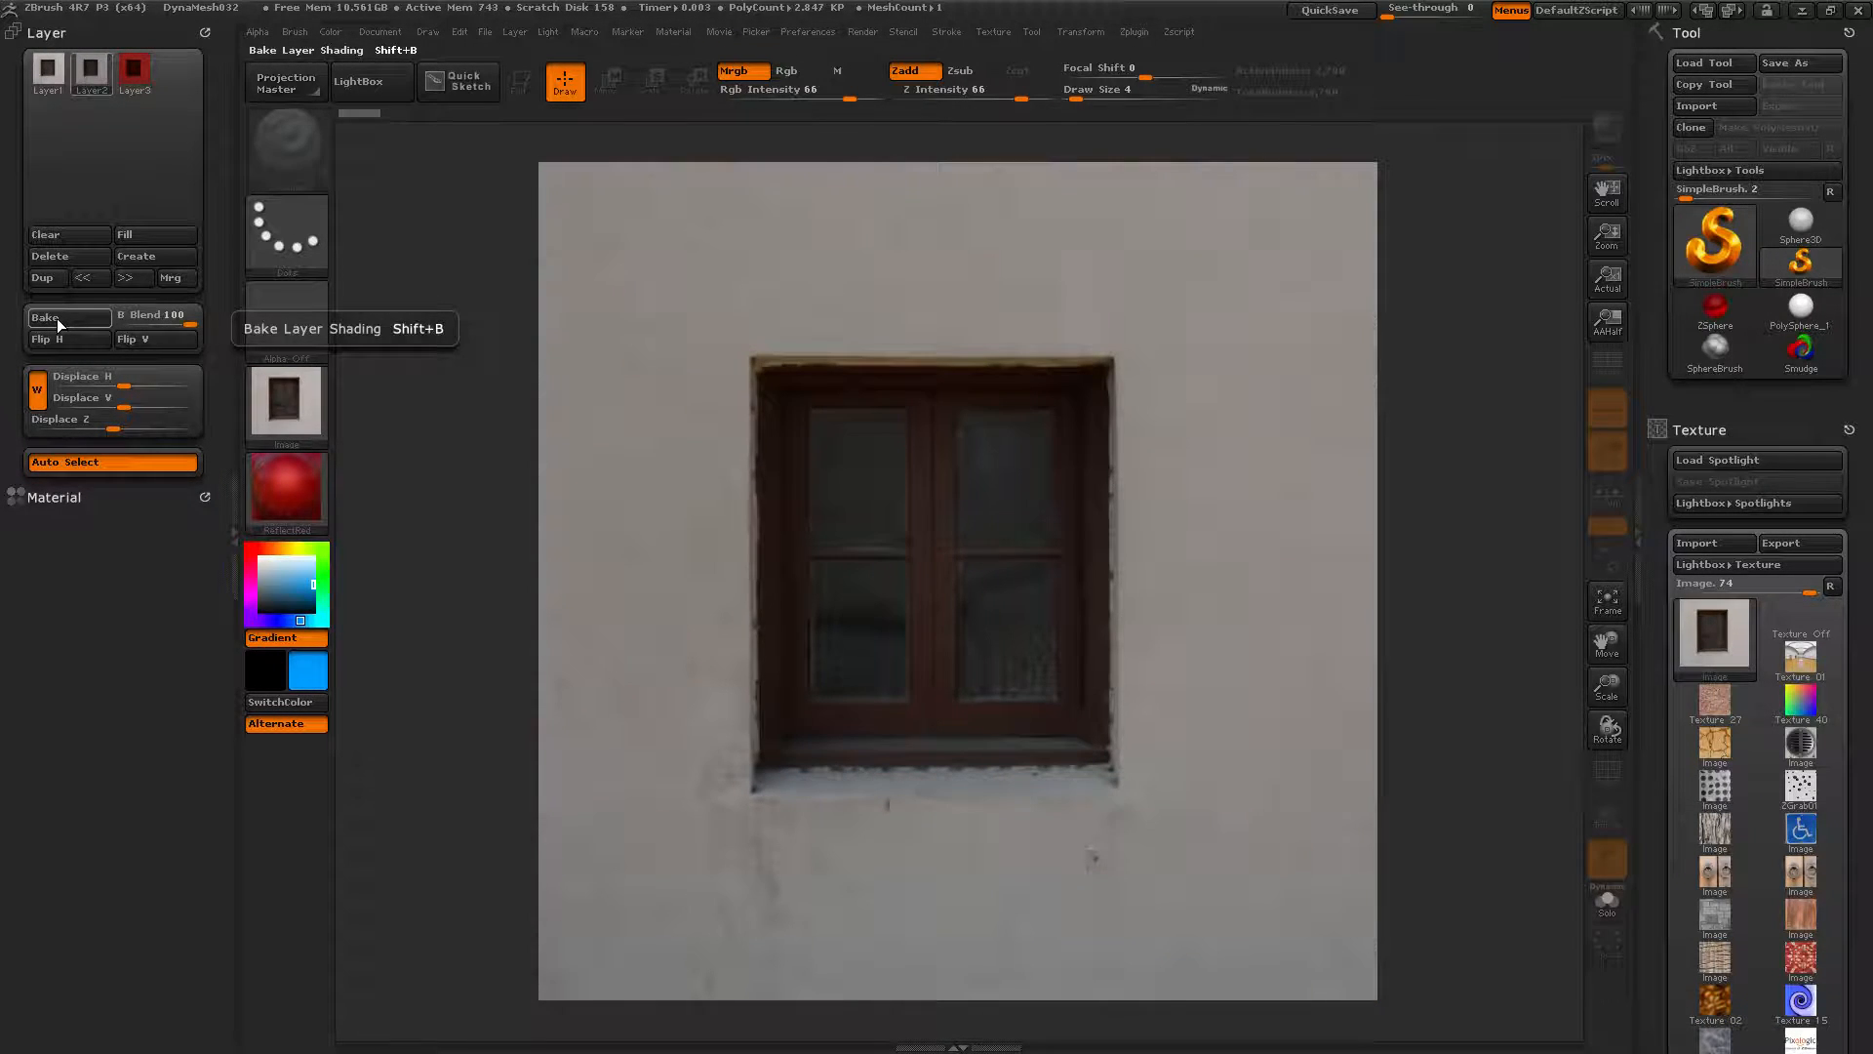
{"action": "mouse_move", "coordinate": [84, 73]}
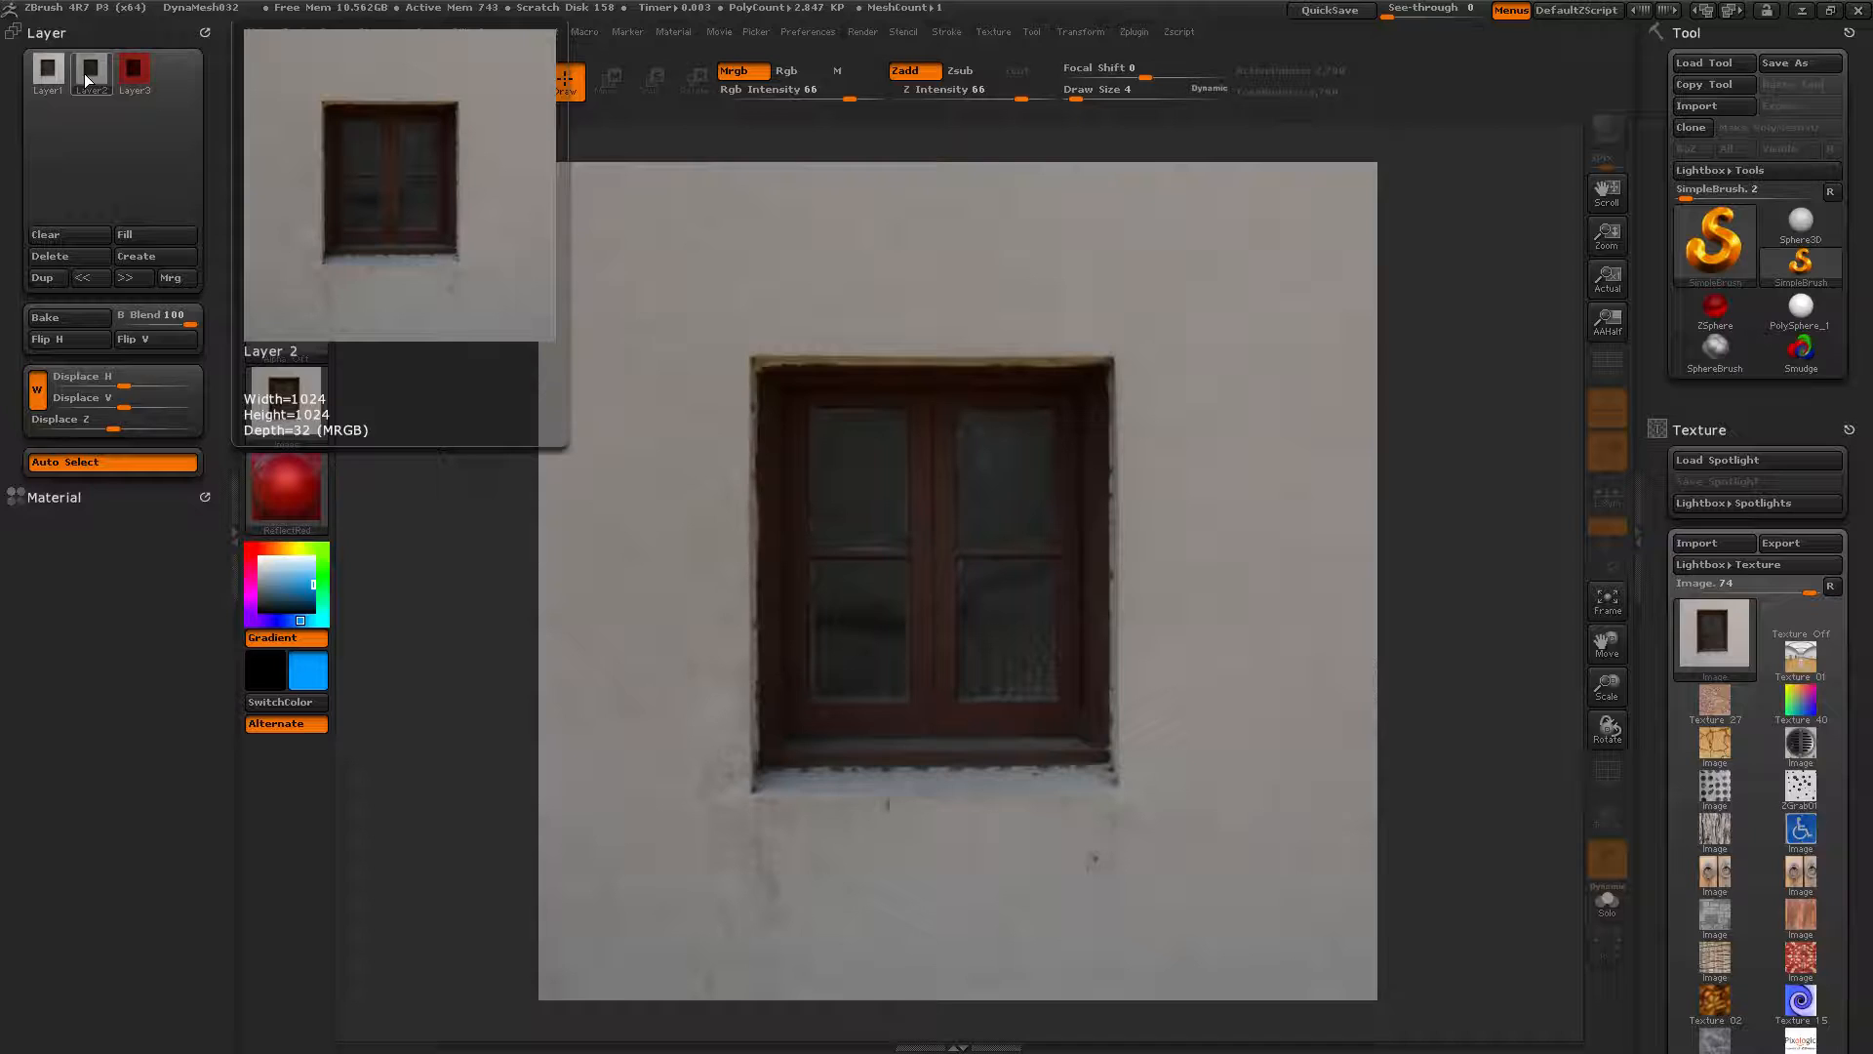
Compare layer 1 with the red-shaded layer 3, and create a fourth layer
{"action": "left_click", "coordinate": [49, 69]}
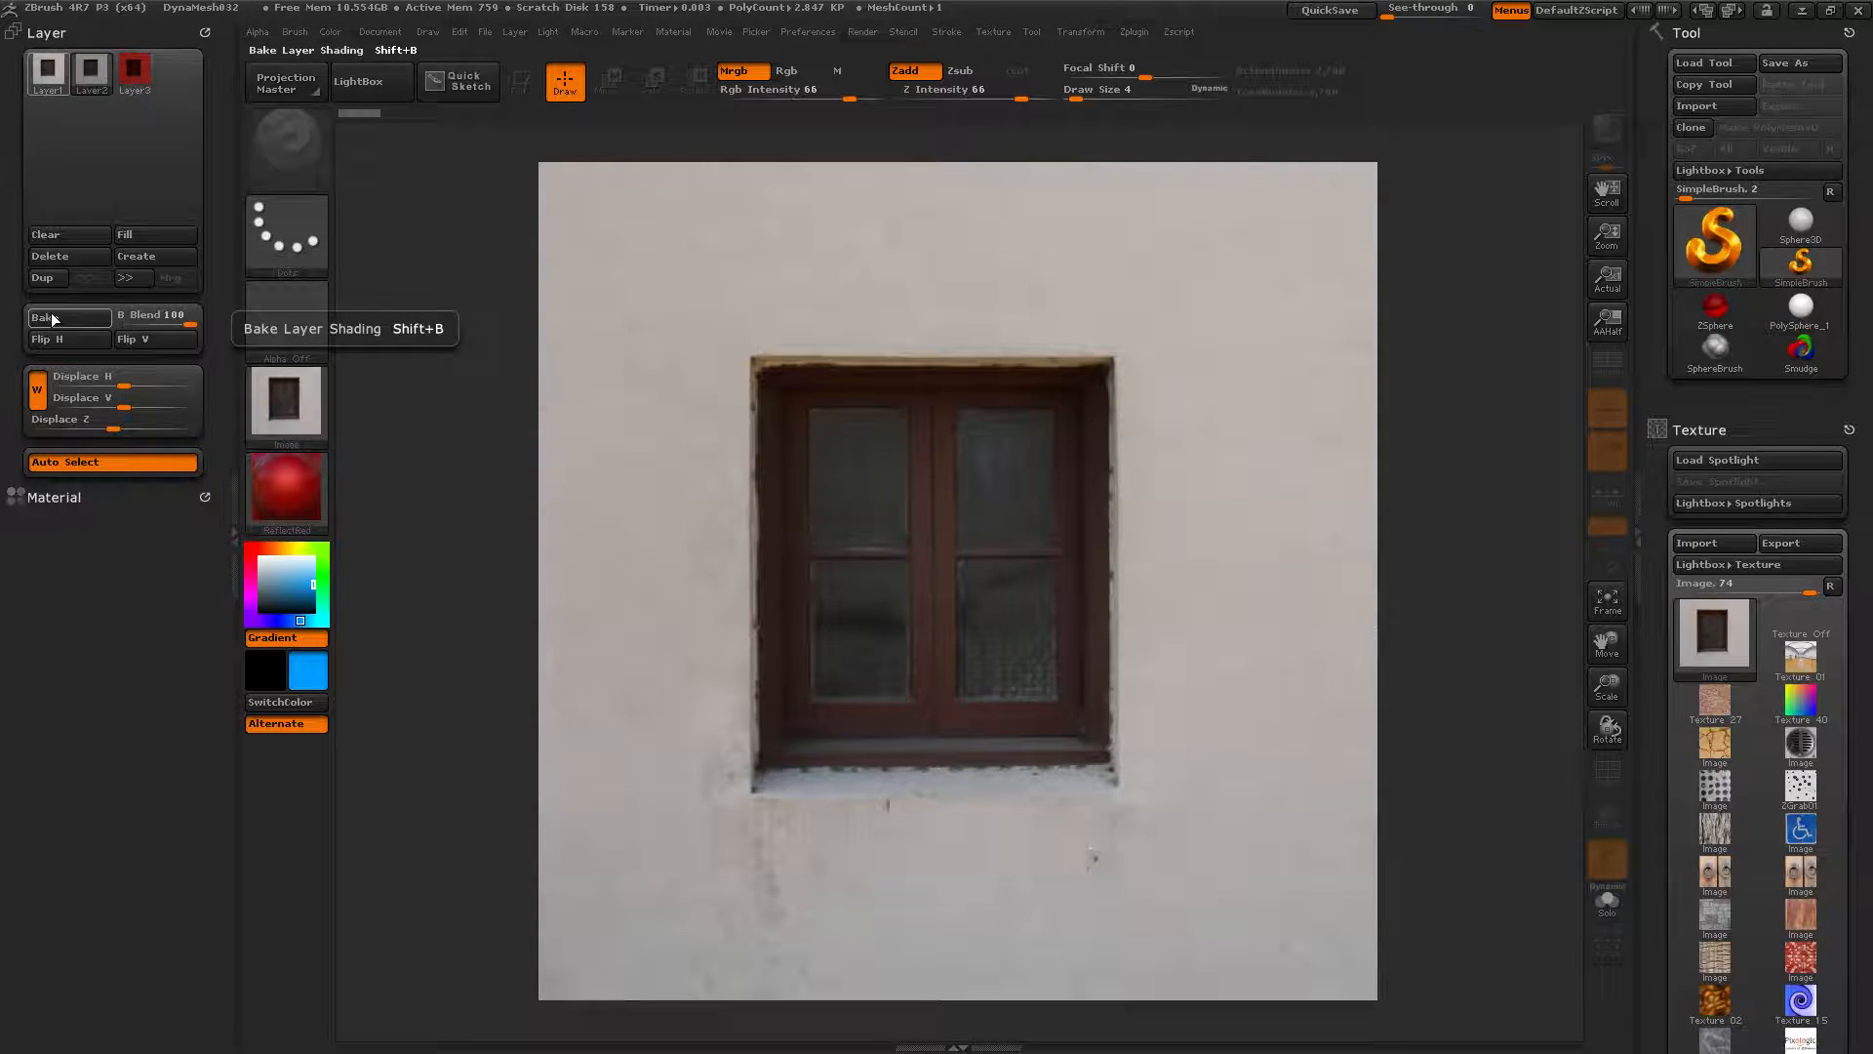
{"action": "left_click", "coordinate": [136, 67]}
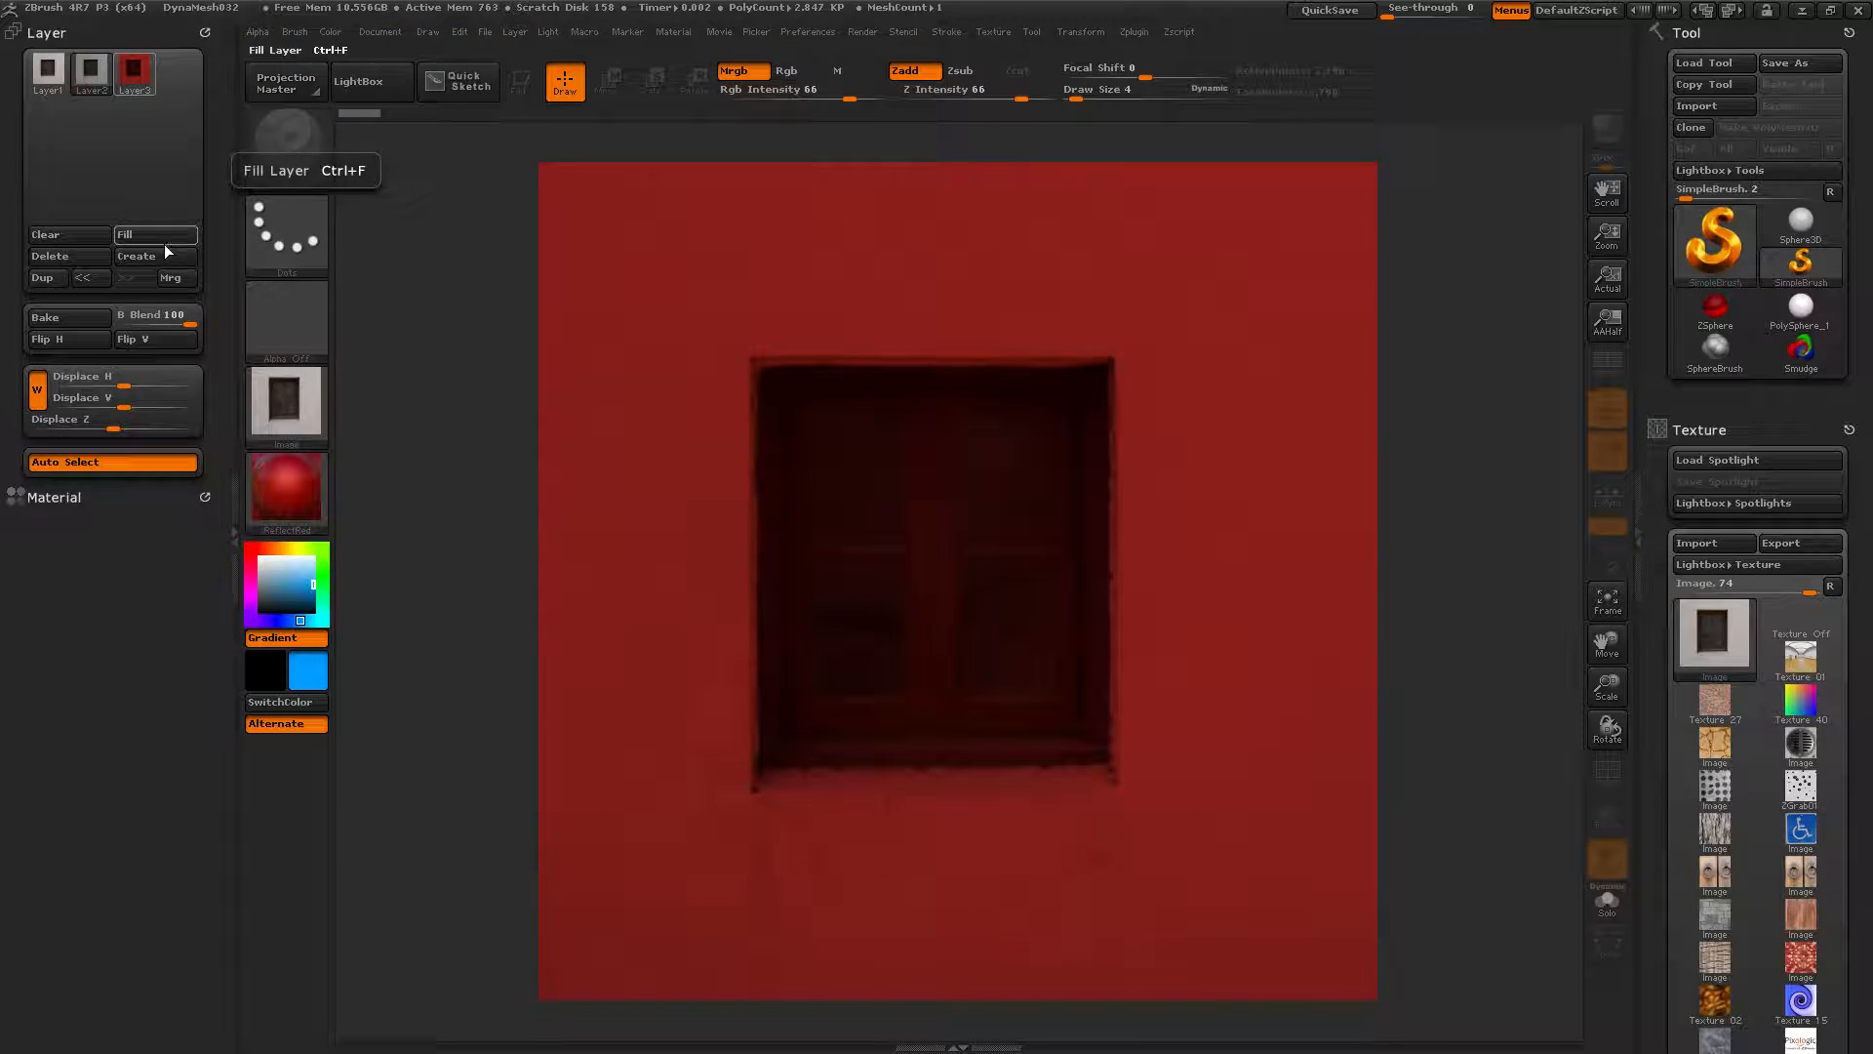
{"action": "left_click", "coordinate": [138, 256]}
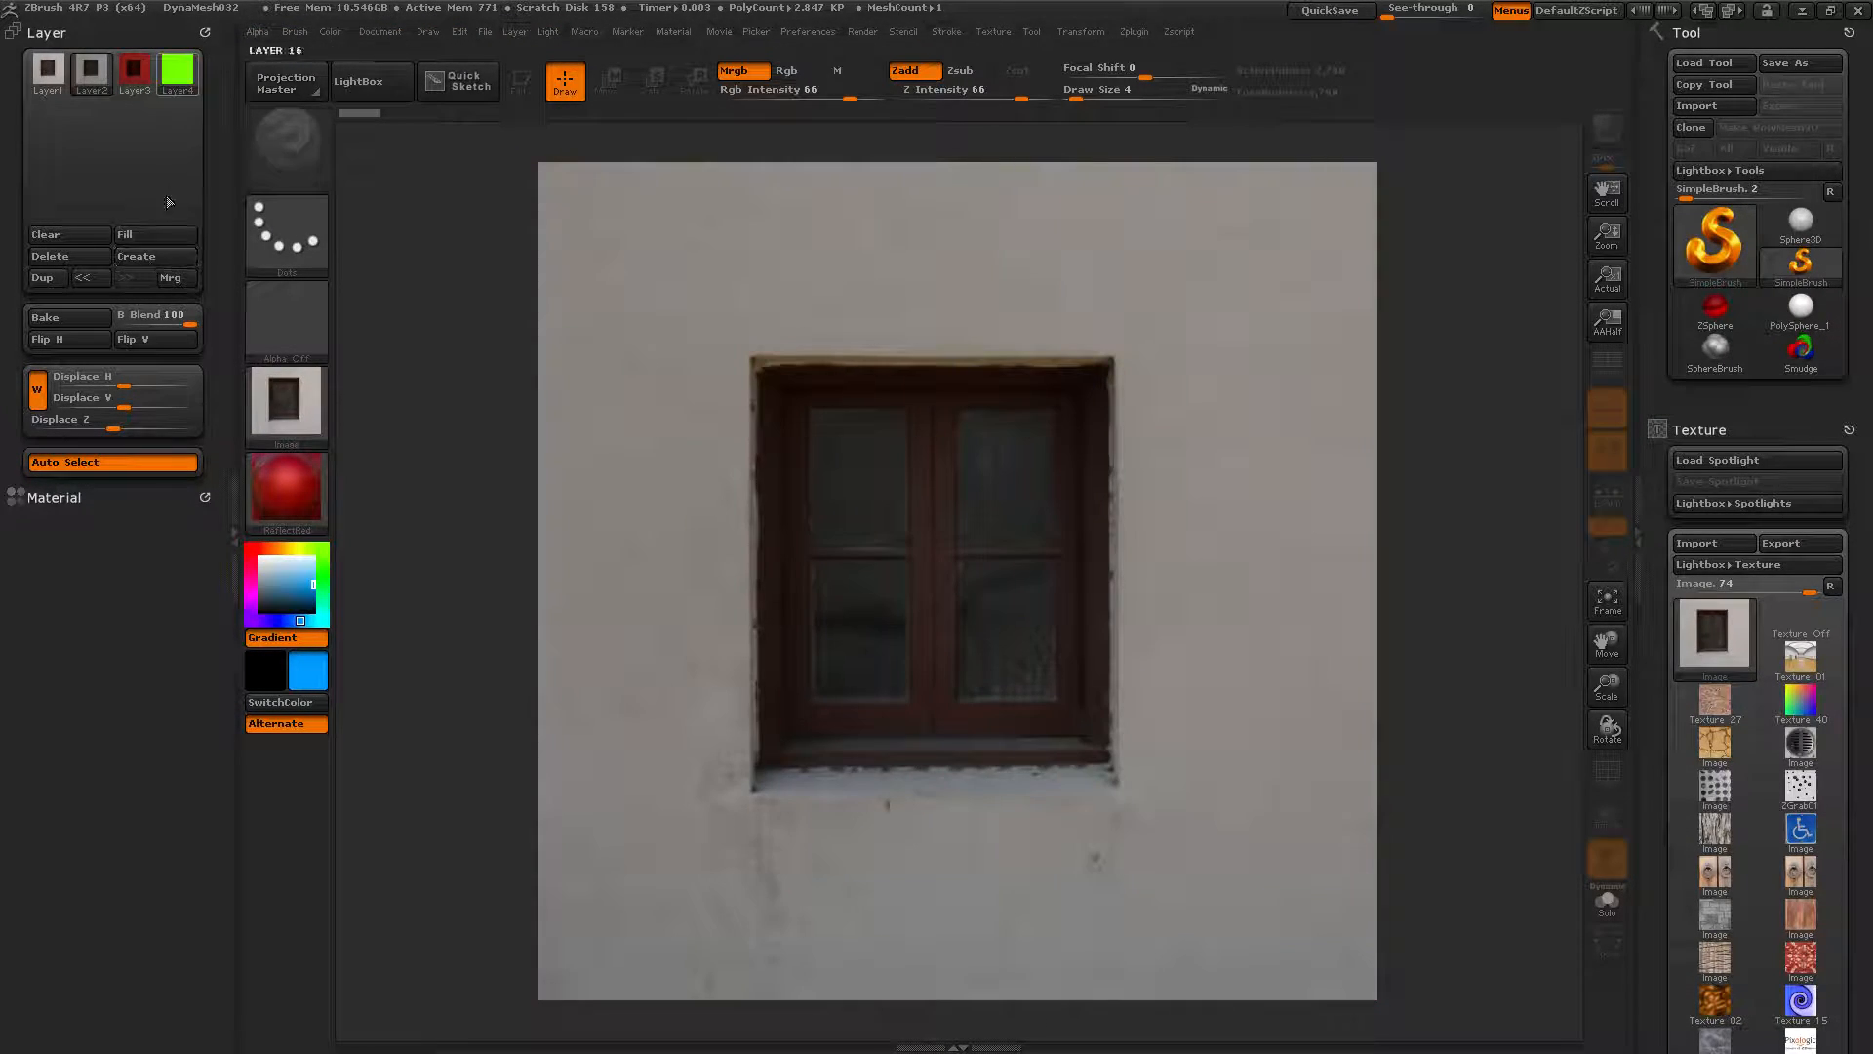
Fill layer 4 with the red floral carpet texture and the MatCap Skeleton material
{"action": "left_click", "coordinate": [278, 413]}
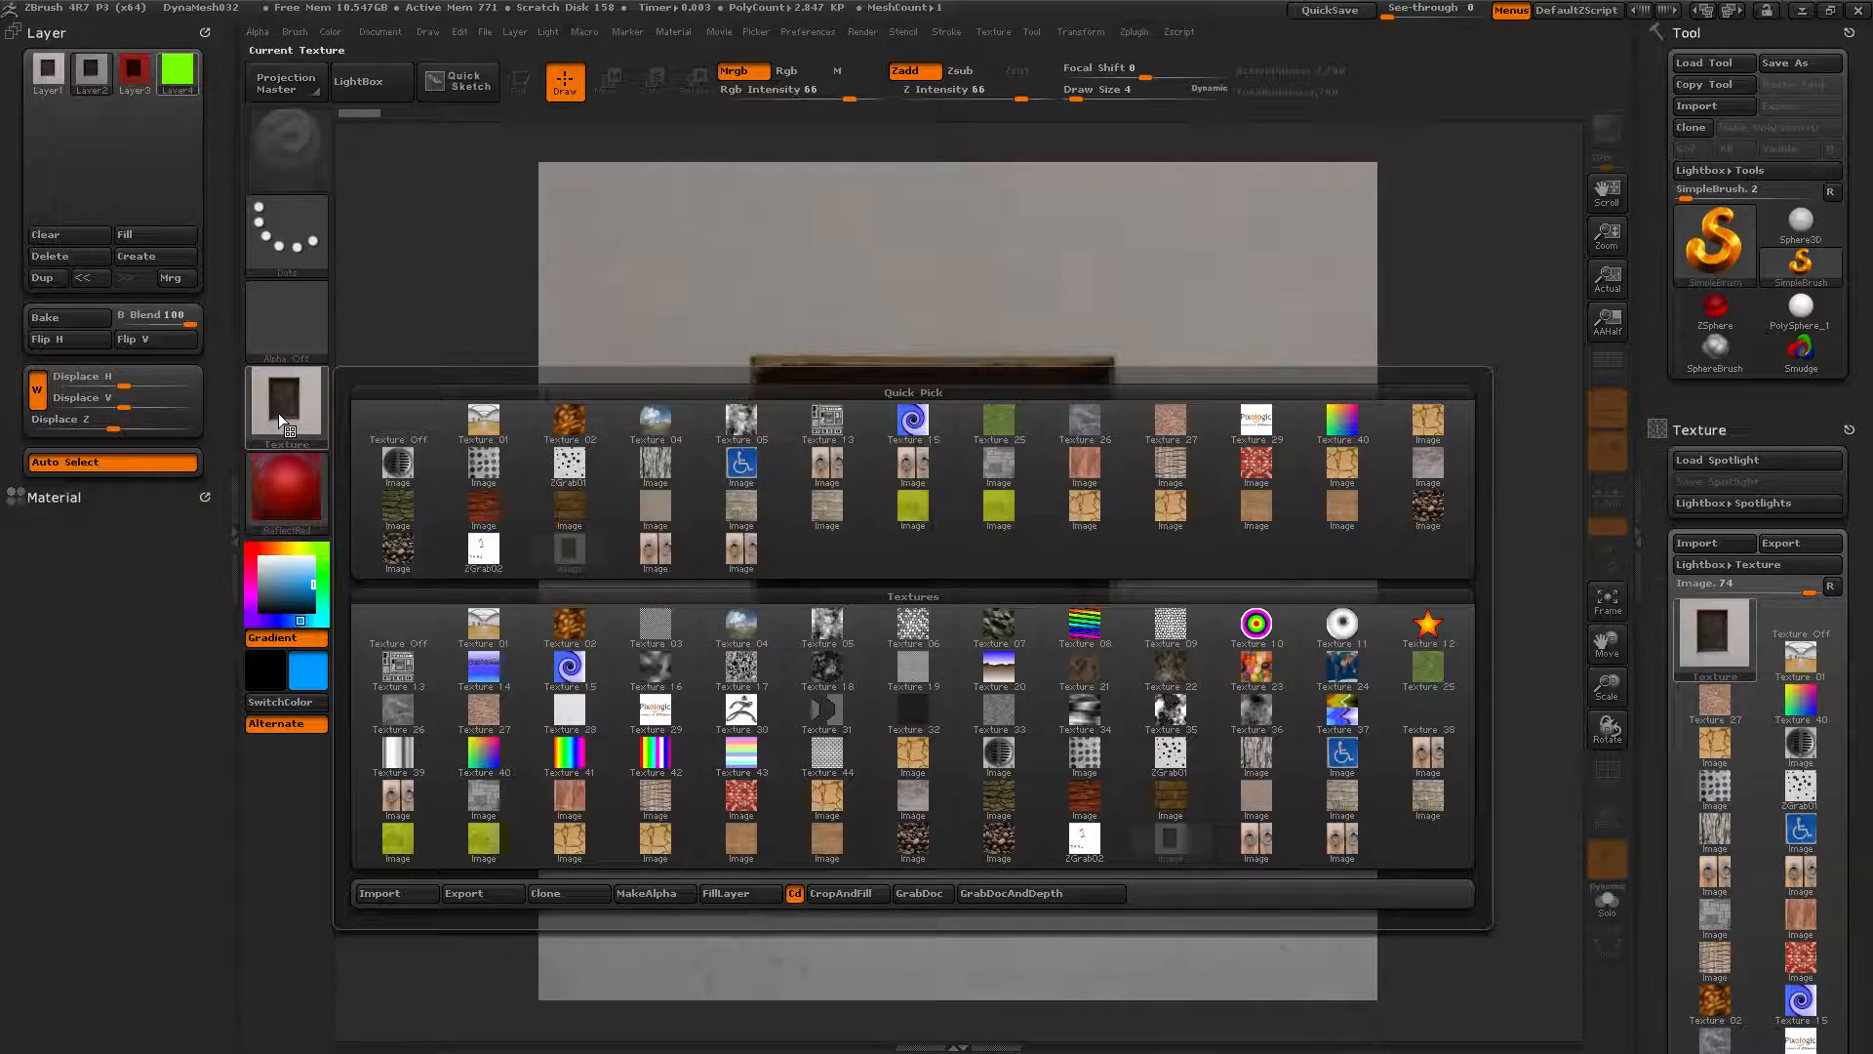
{"action": "left_click", "coordinate": [752, 797]}
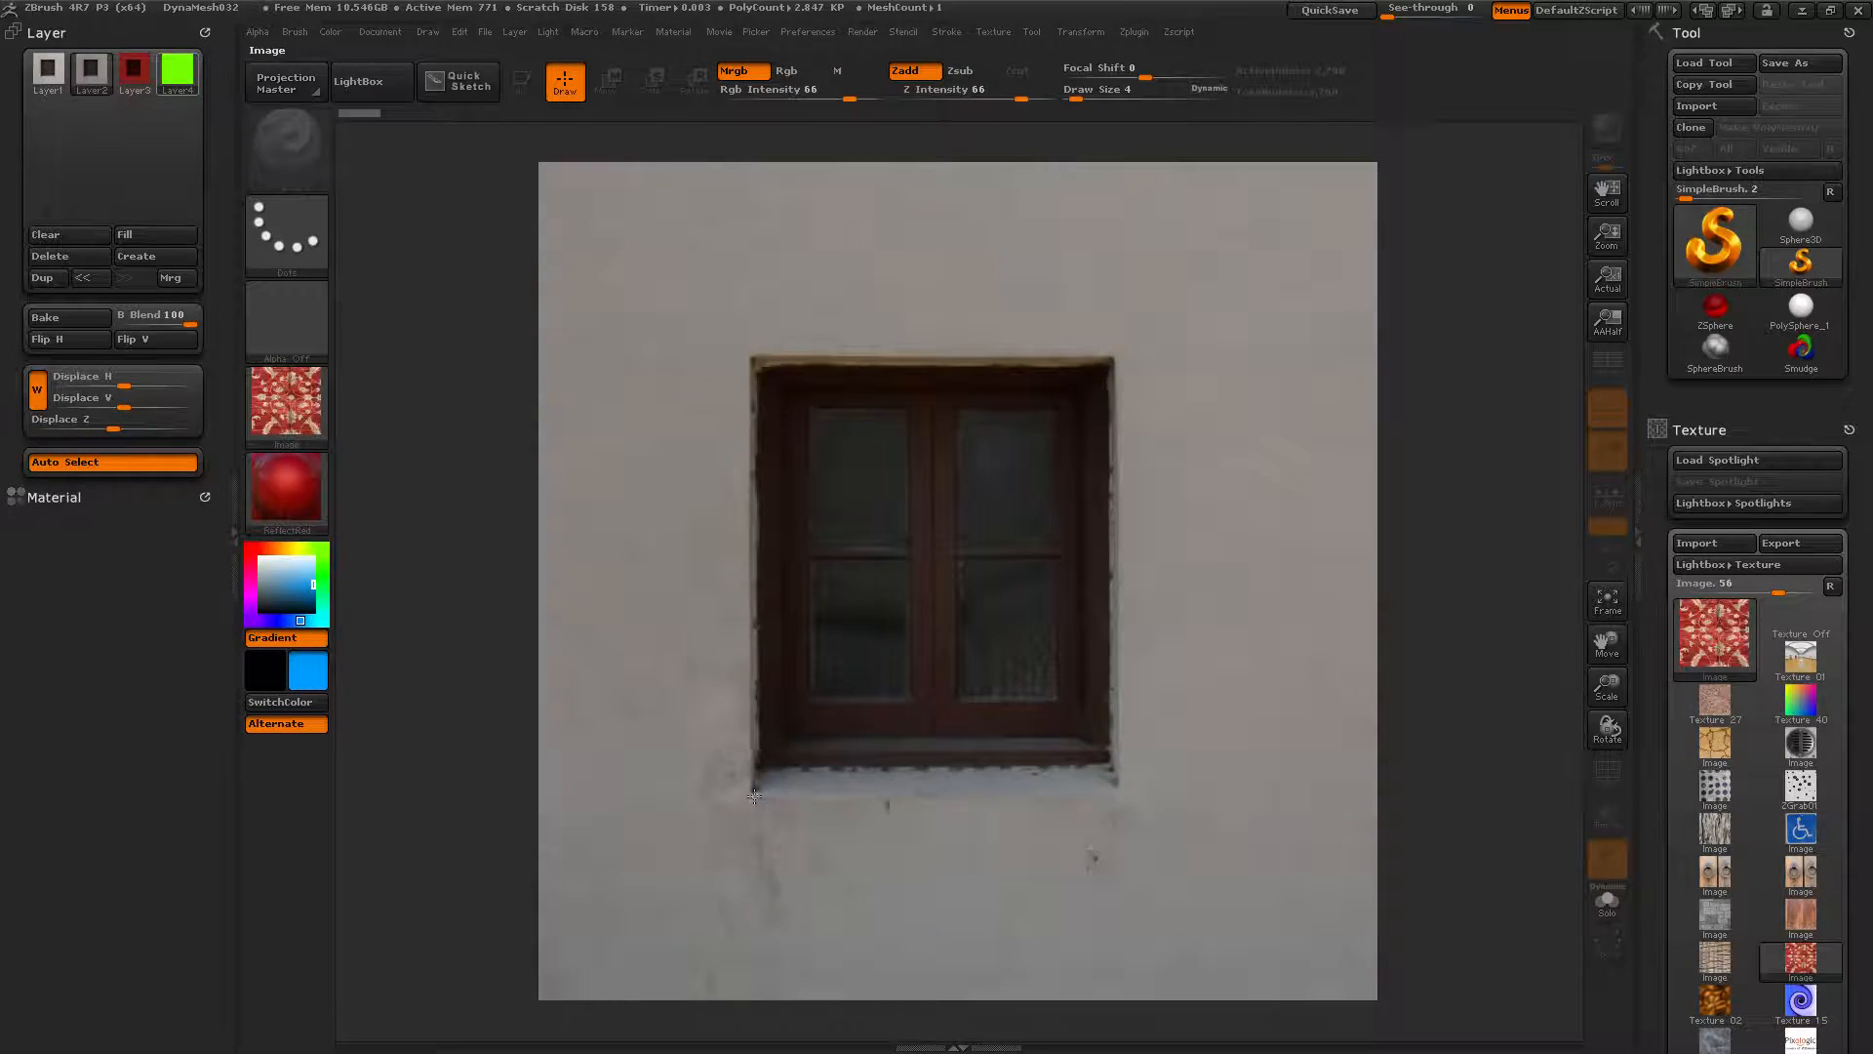
{"action": "left_click", "coordinate": [293, 490]}
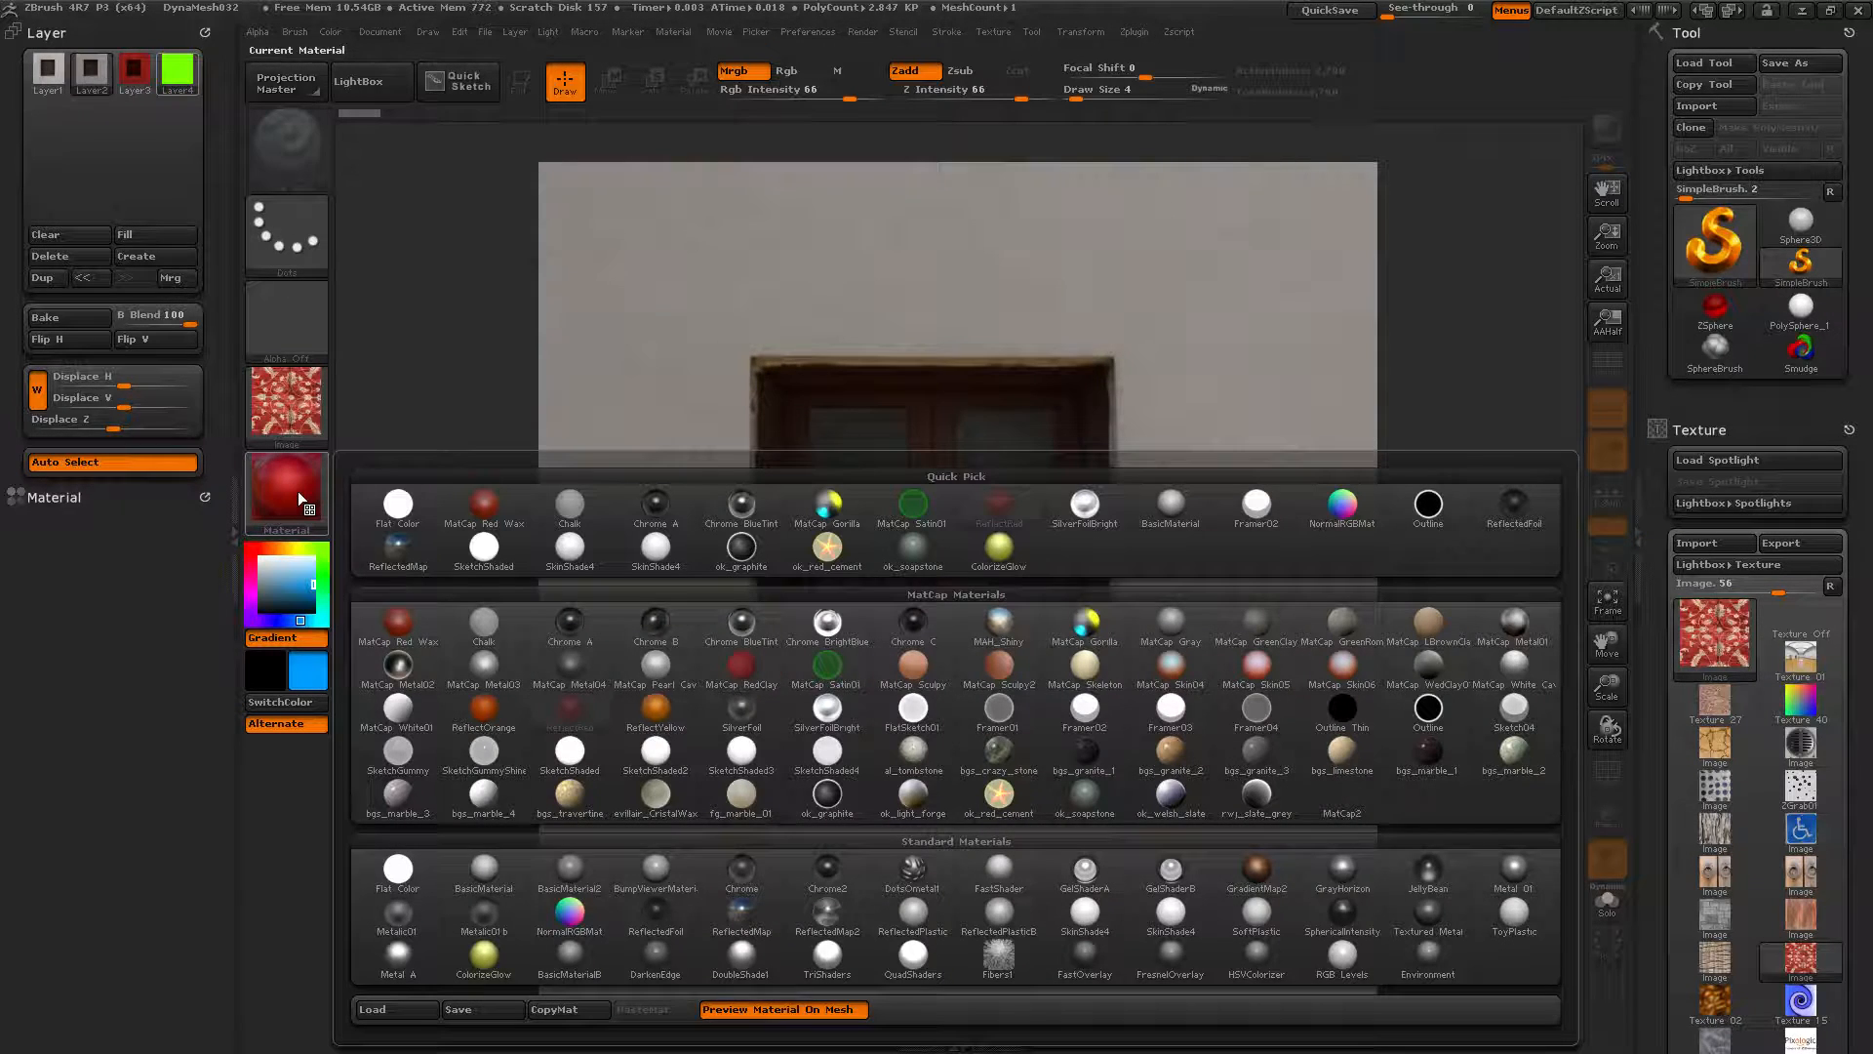
{"action": "left_click", "coordinate": [1069, 680]}
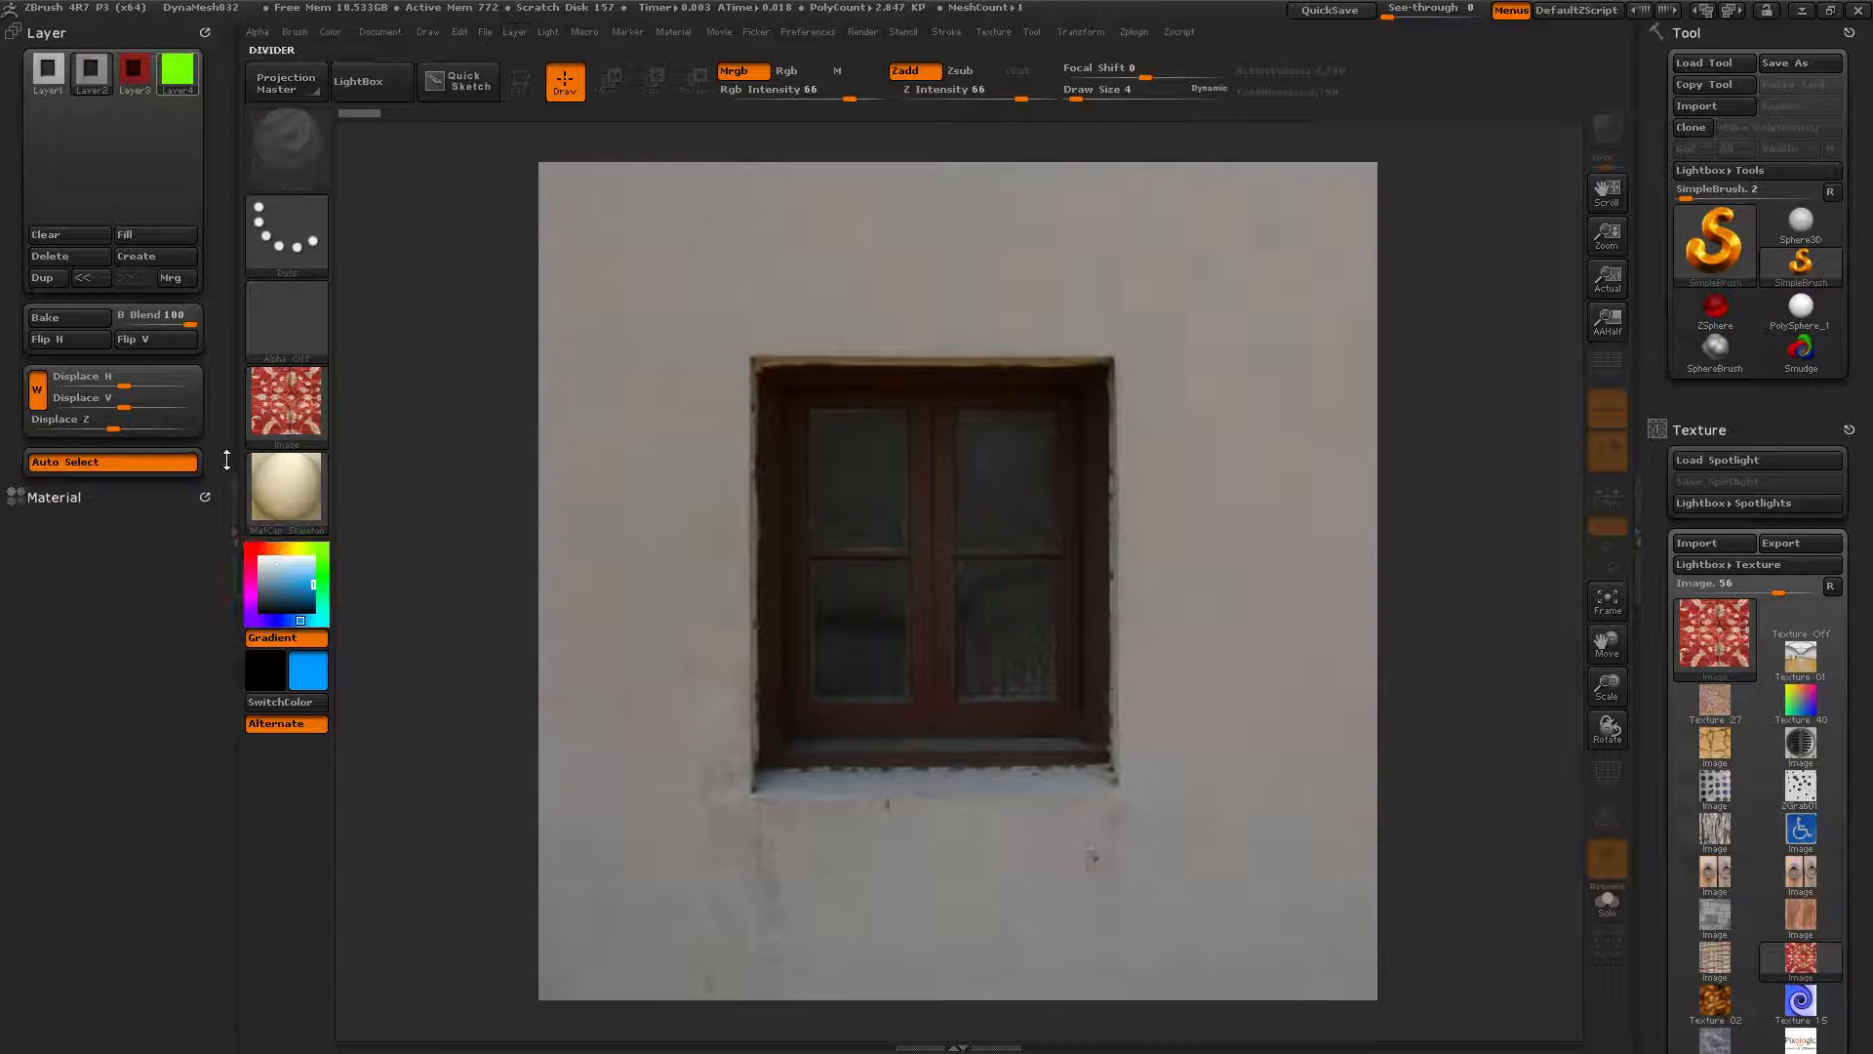
{"action": "left_click", "coordinate": [160, 226]}
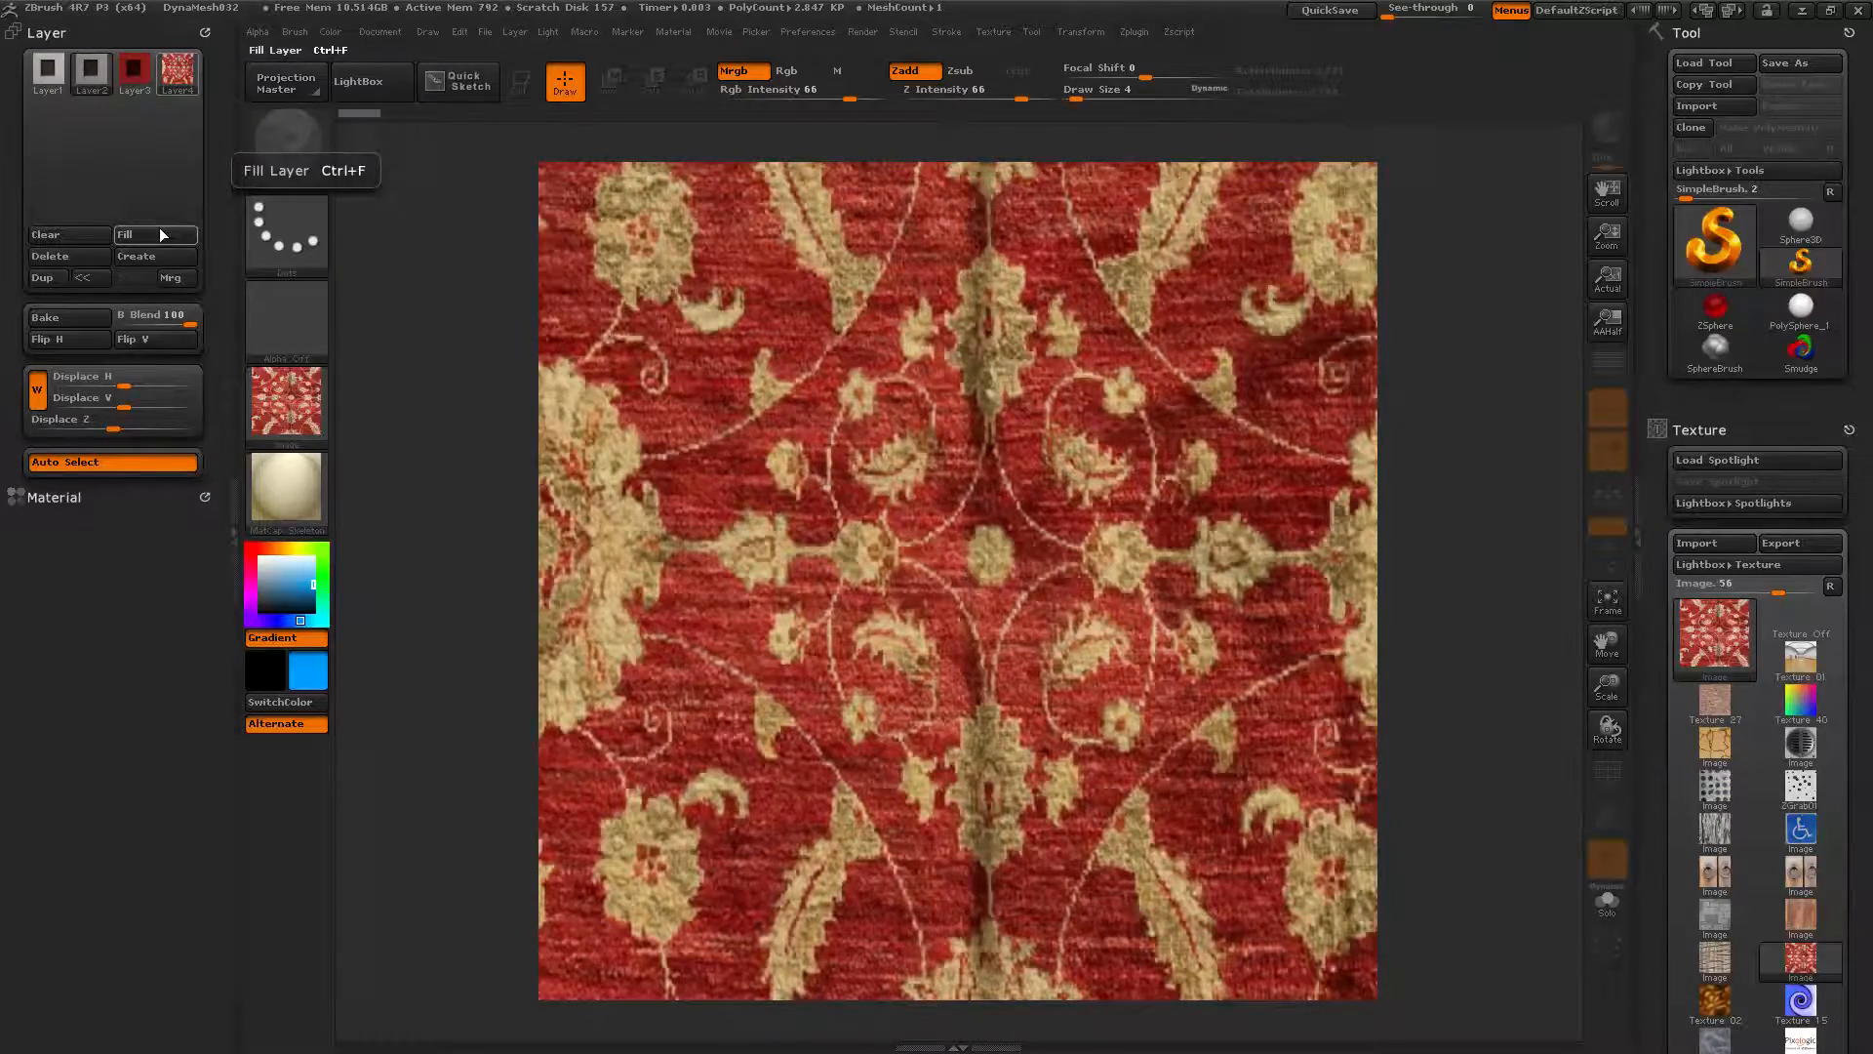
{"action": "mouse_move", "coordinate": [168, 78]}
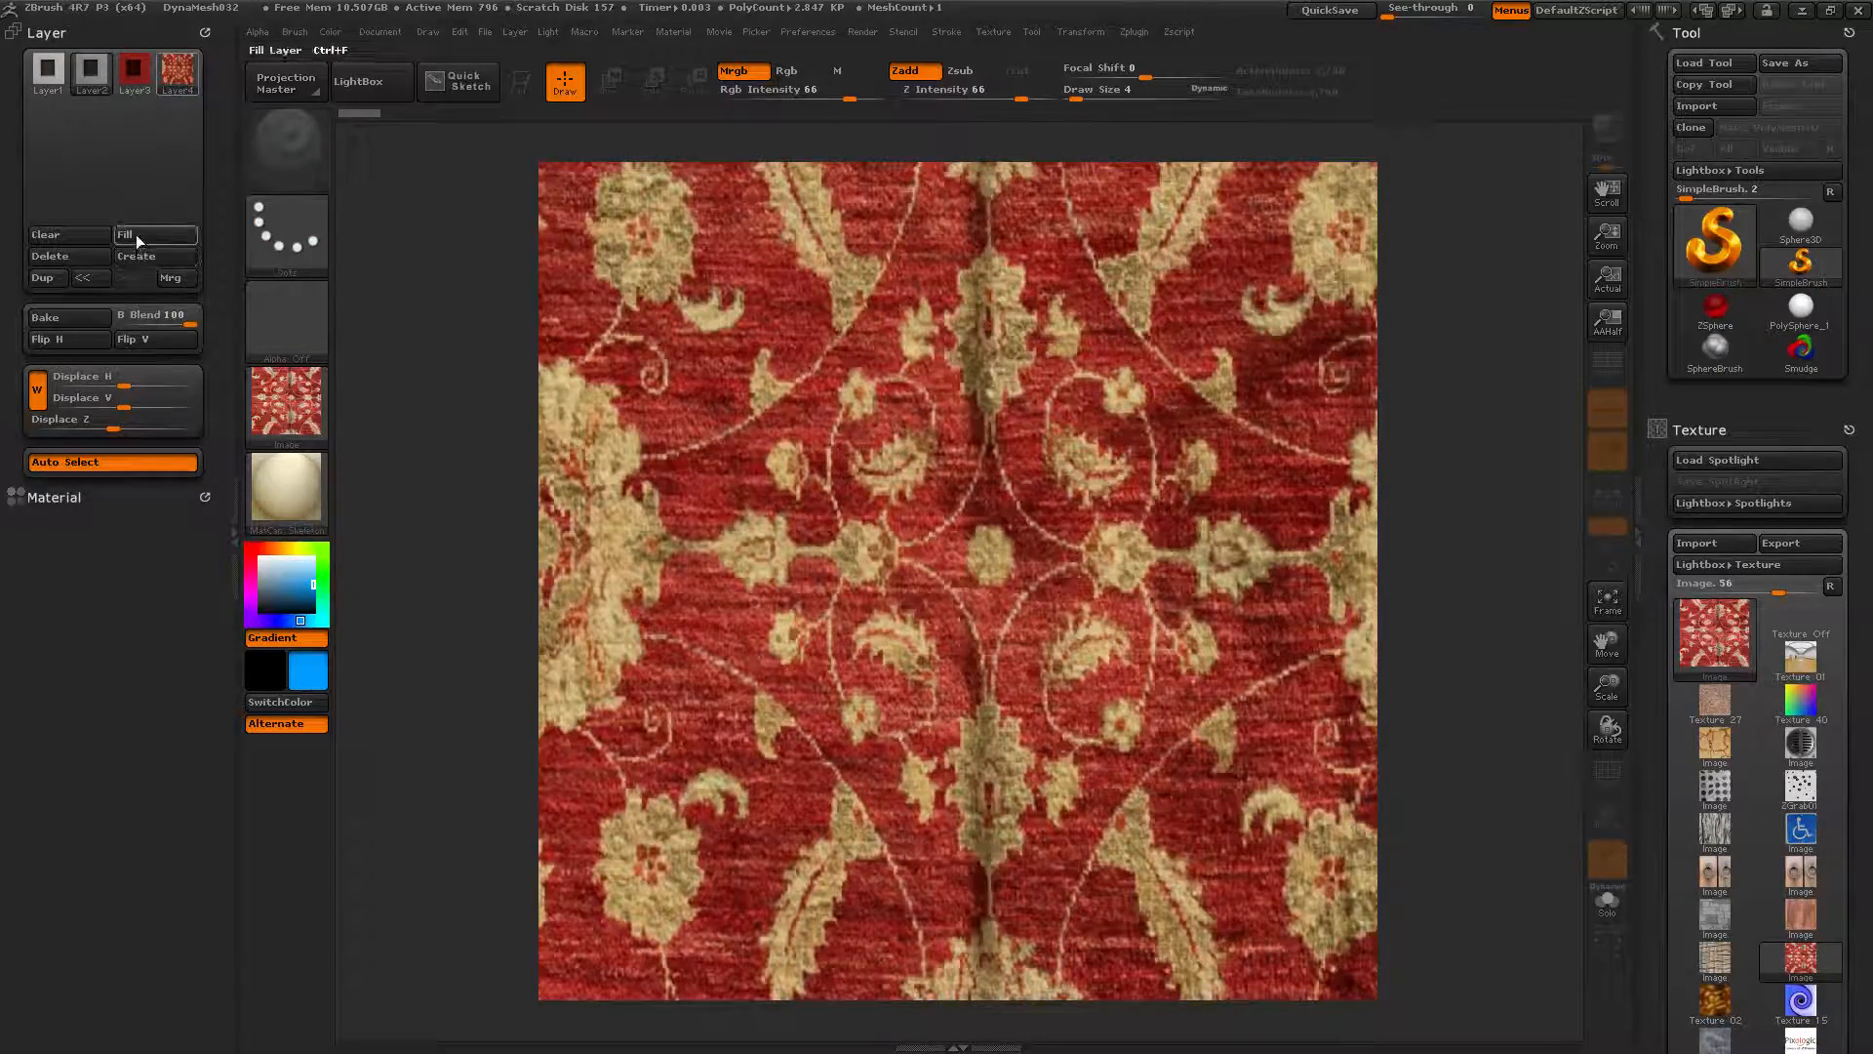
Refill layer 4 using the ToyPlastic material, and grab the document as a new texture
{"action": "left_click", "coordinate": [300, 490]}
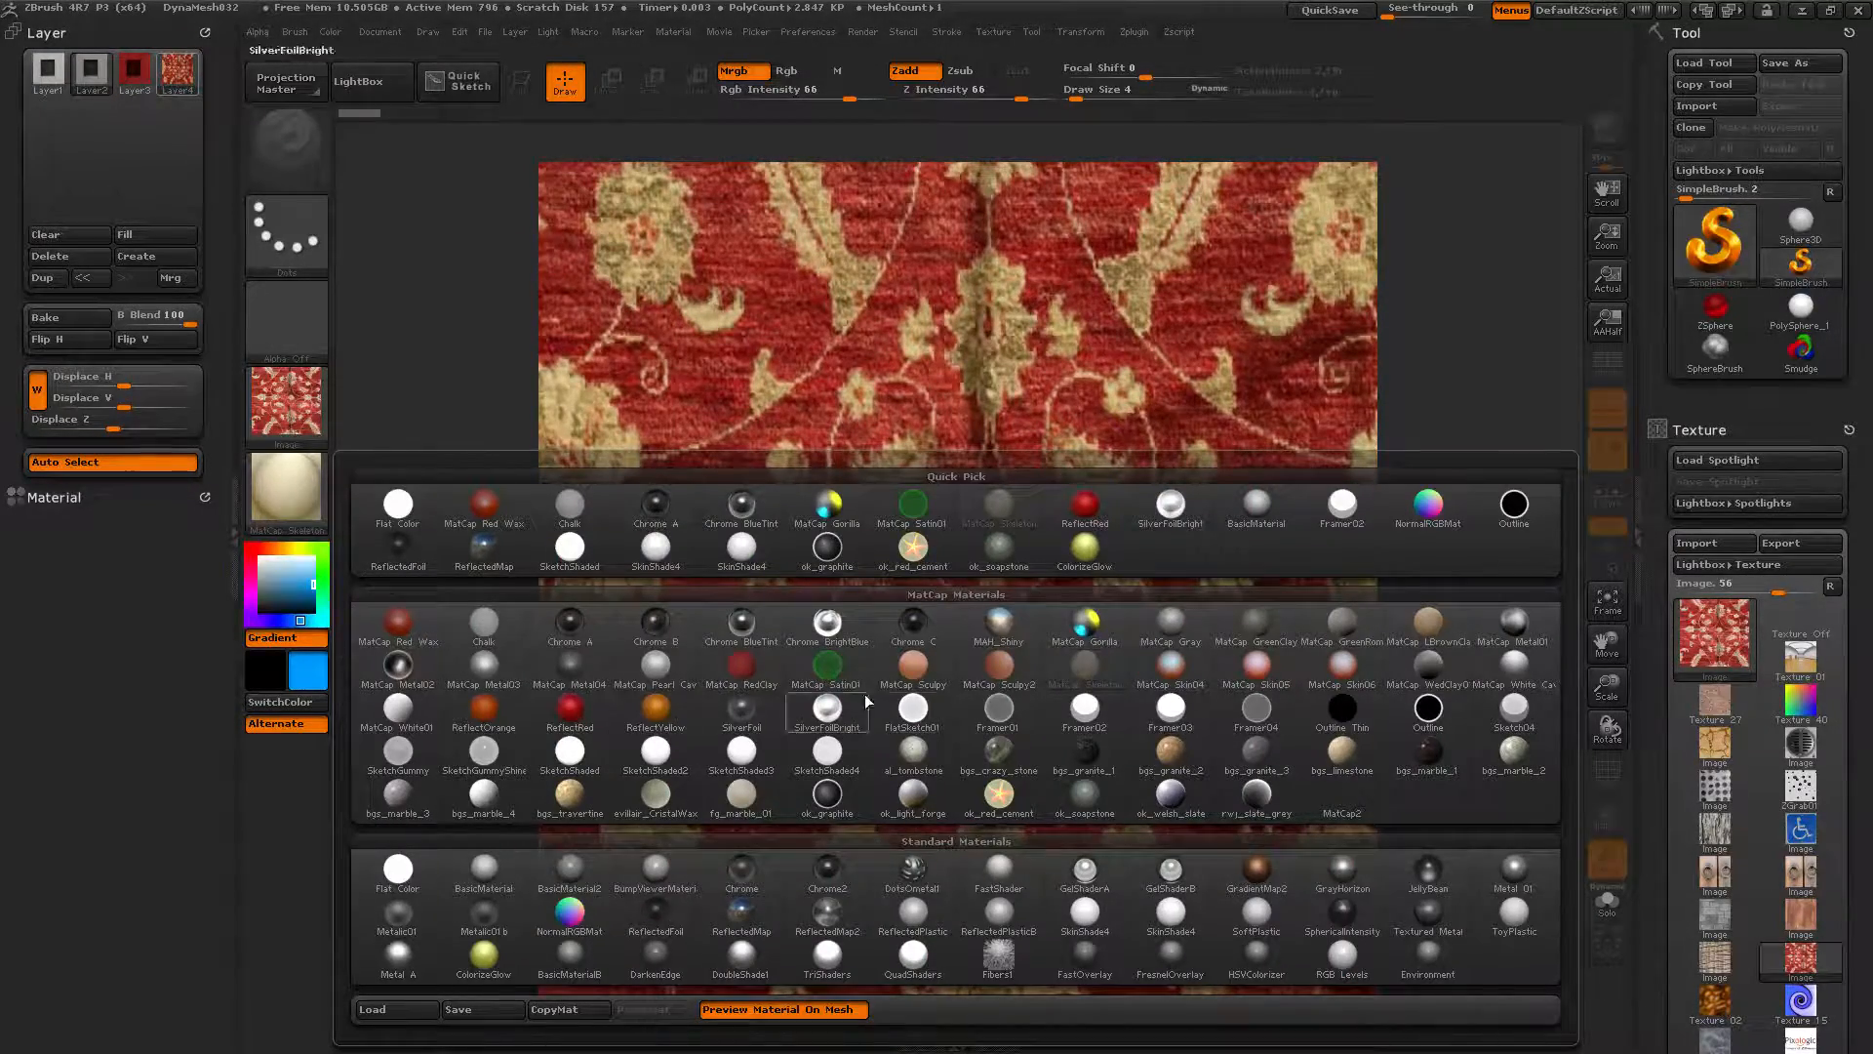
{"action": "left_click", "coordinate": [1502, 909]}
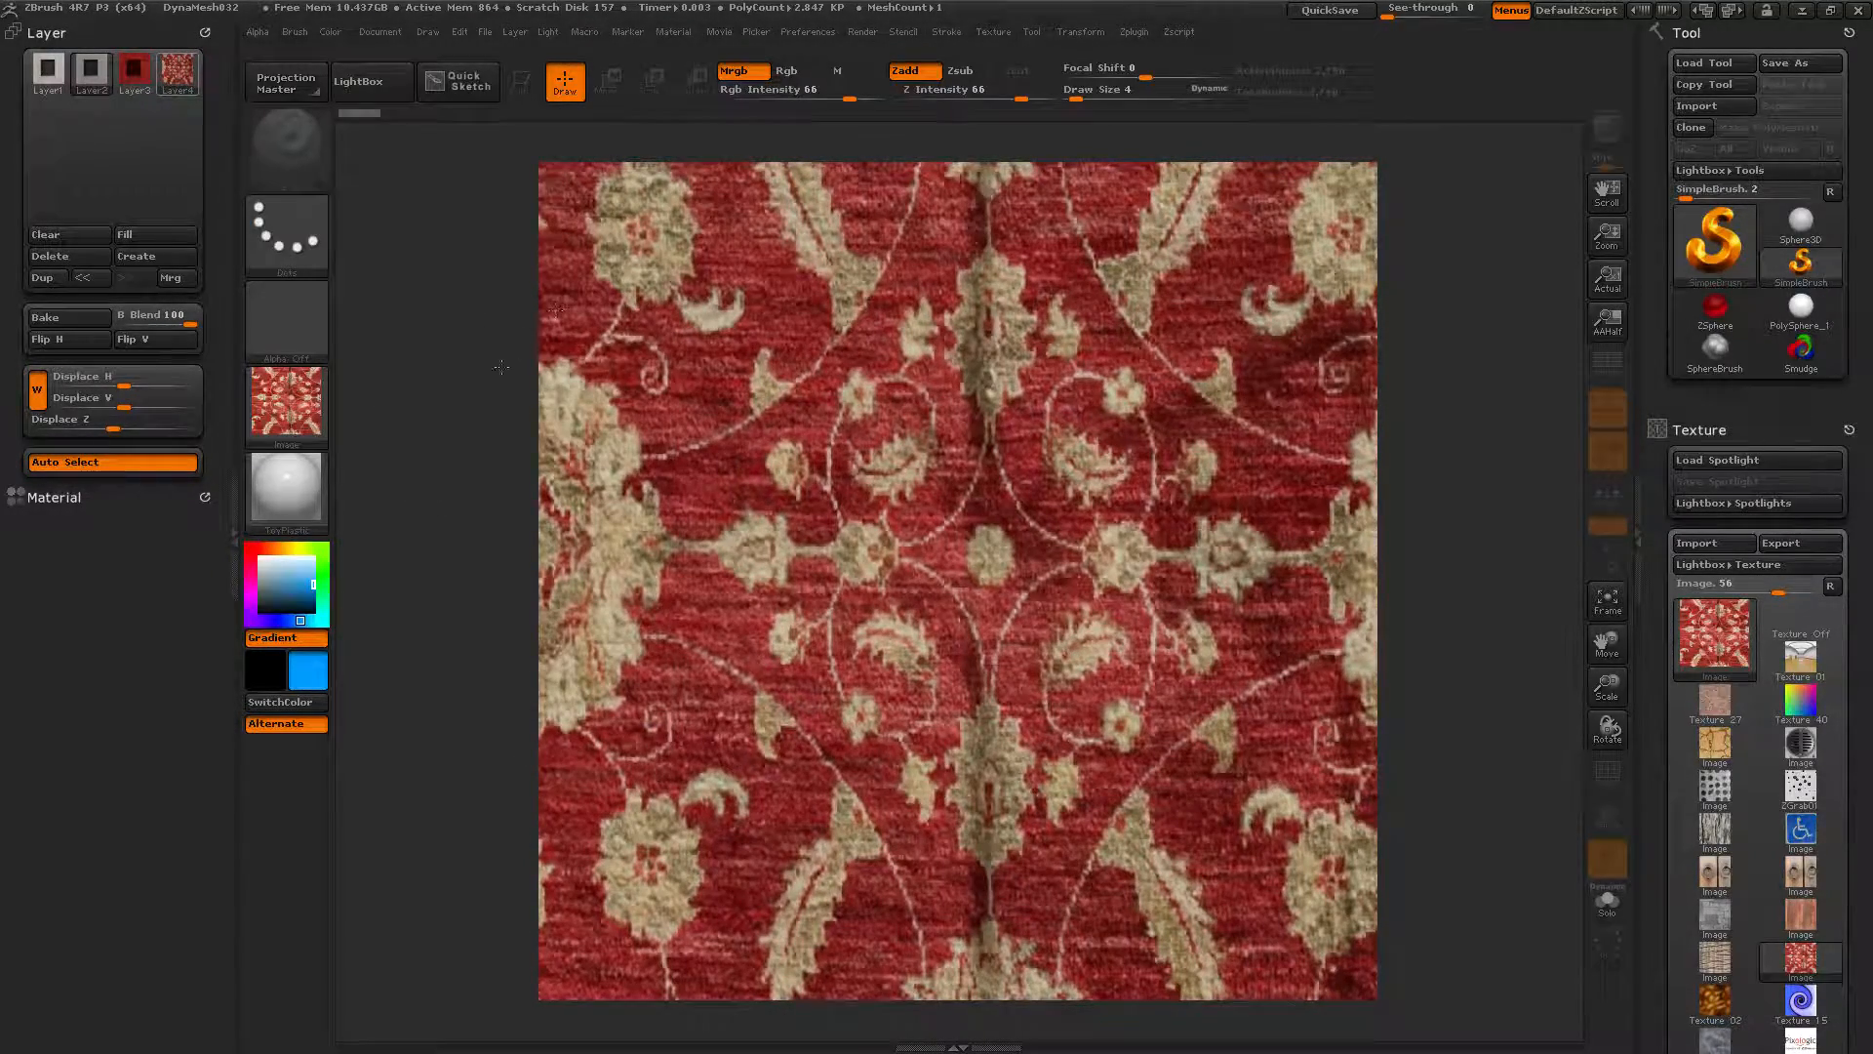
{"action": "left_click", "coordinate": [288, 414]}
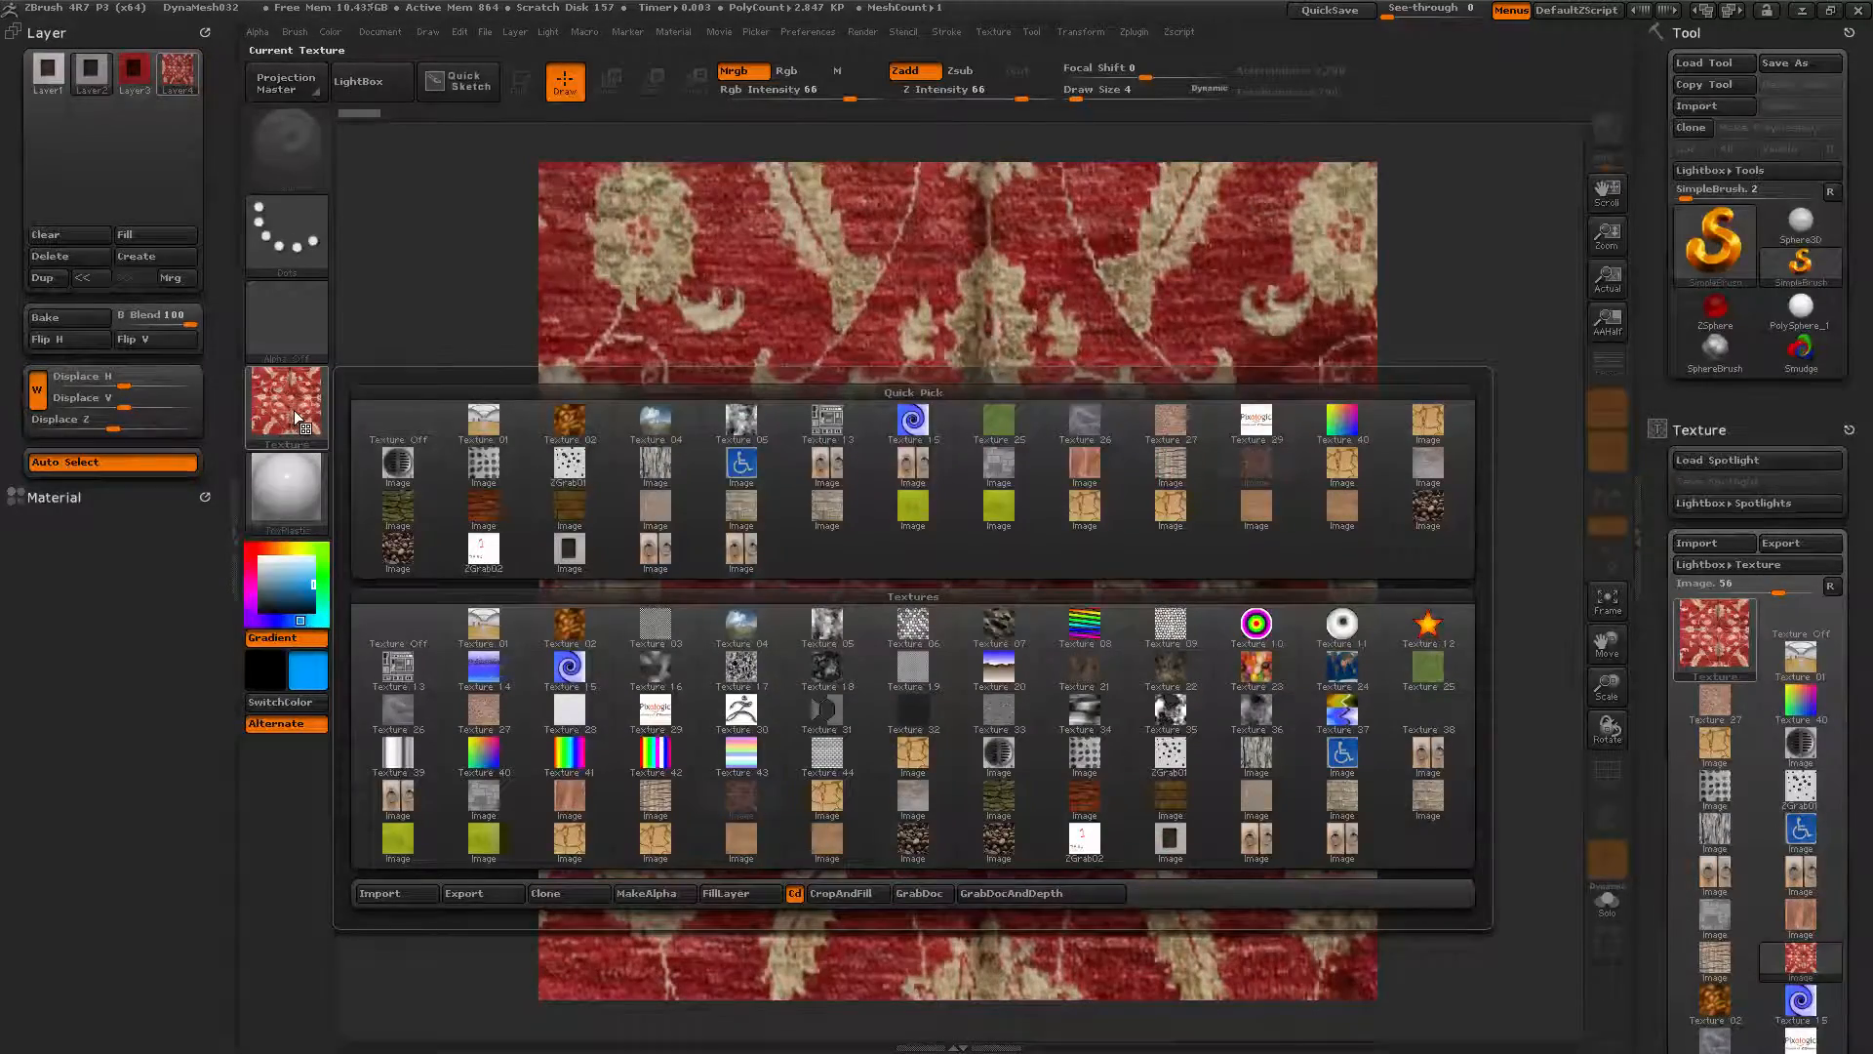
{"action": "left_click", "coordinate": [928, 895]}
{"action": "mouse_move", "coordinate": [283, 390]}
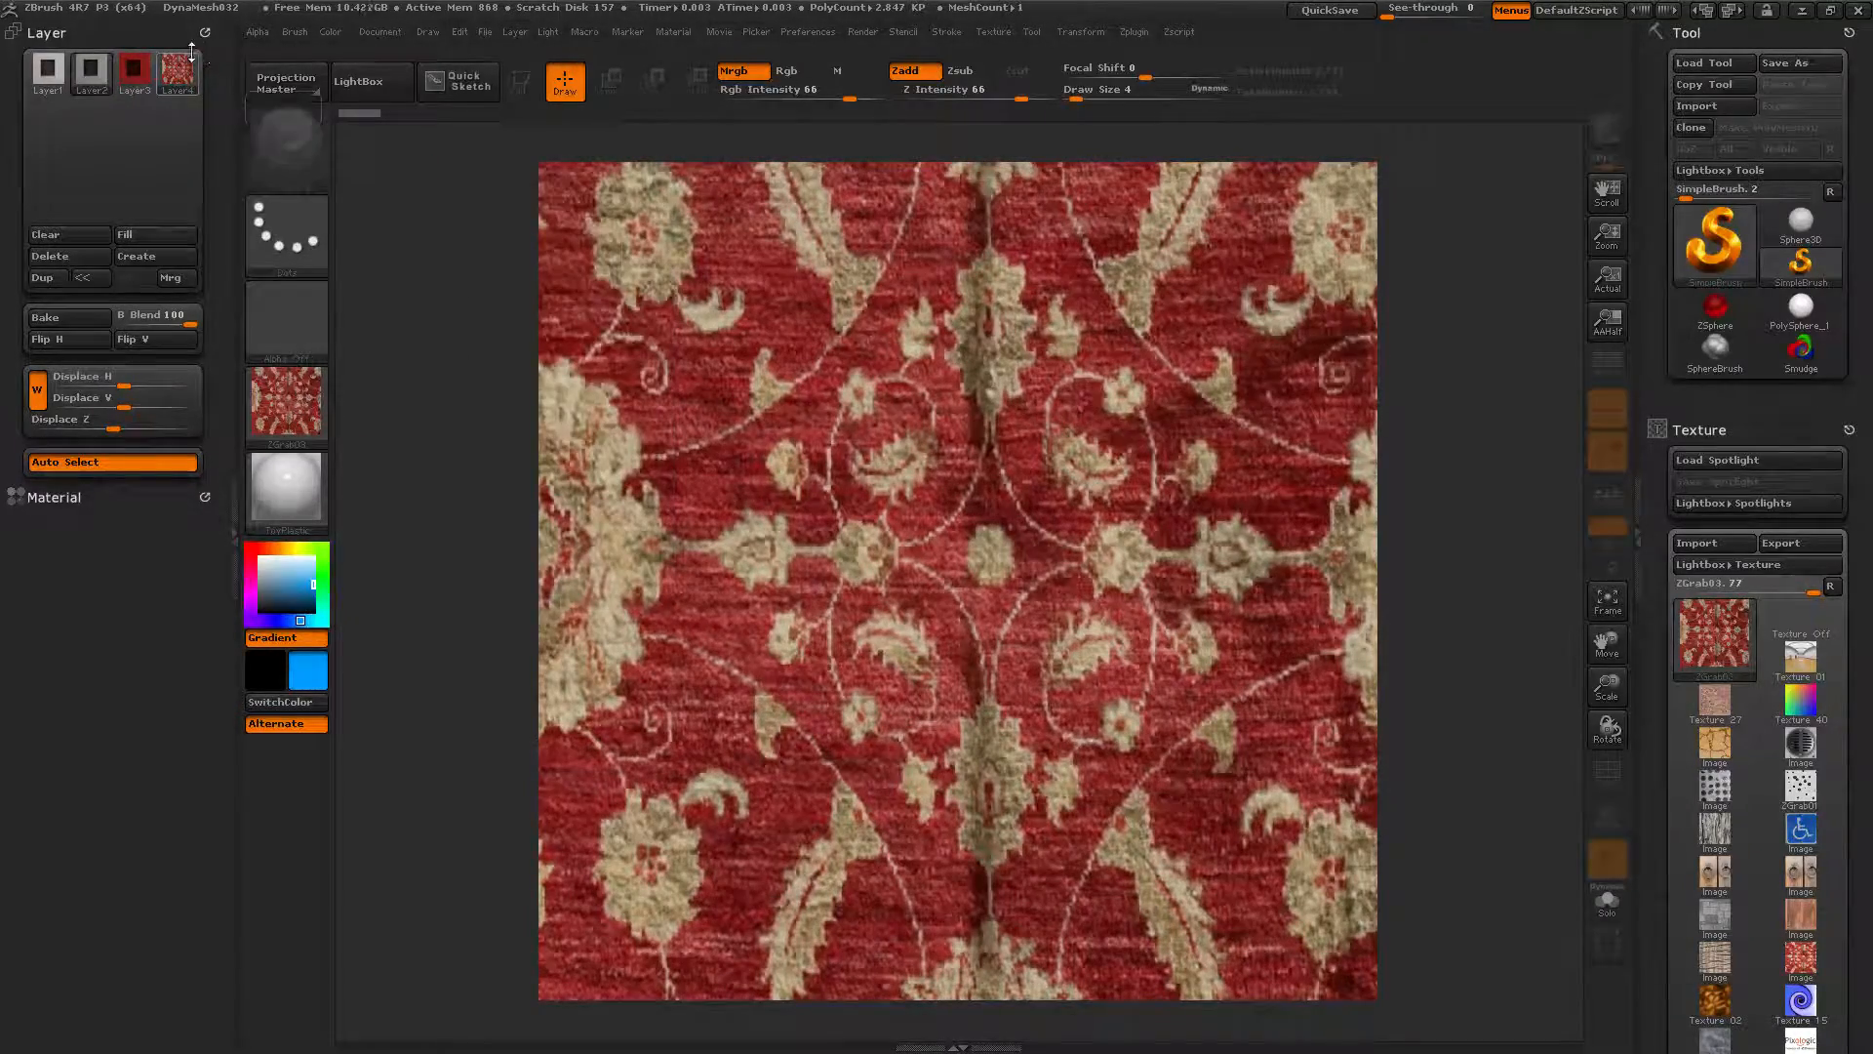
{"action": "mouse_move", "coordinate": [277, 314]}
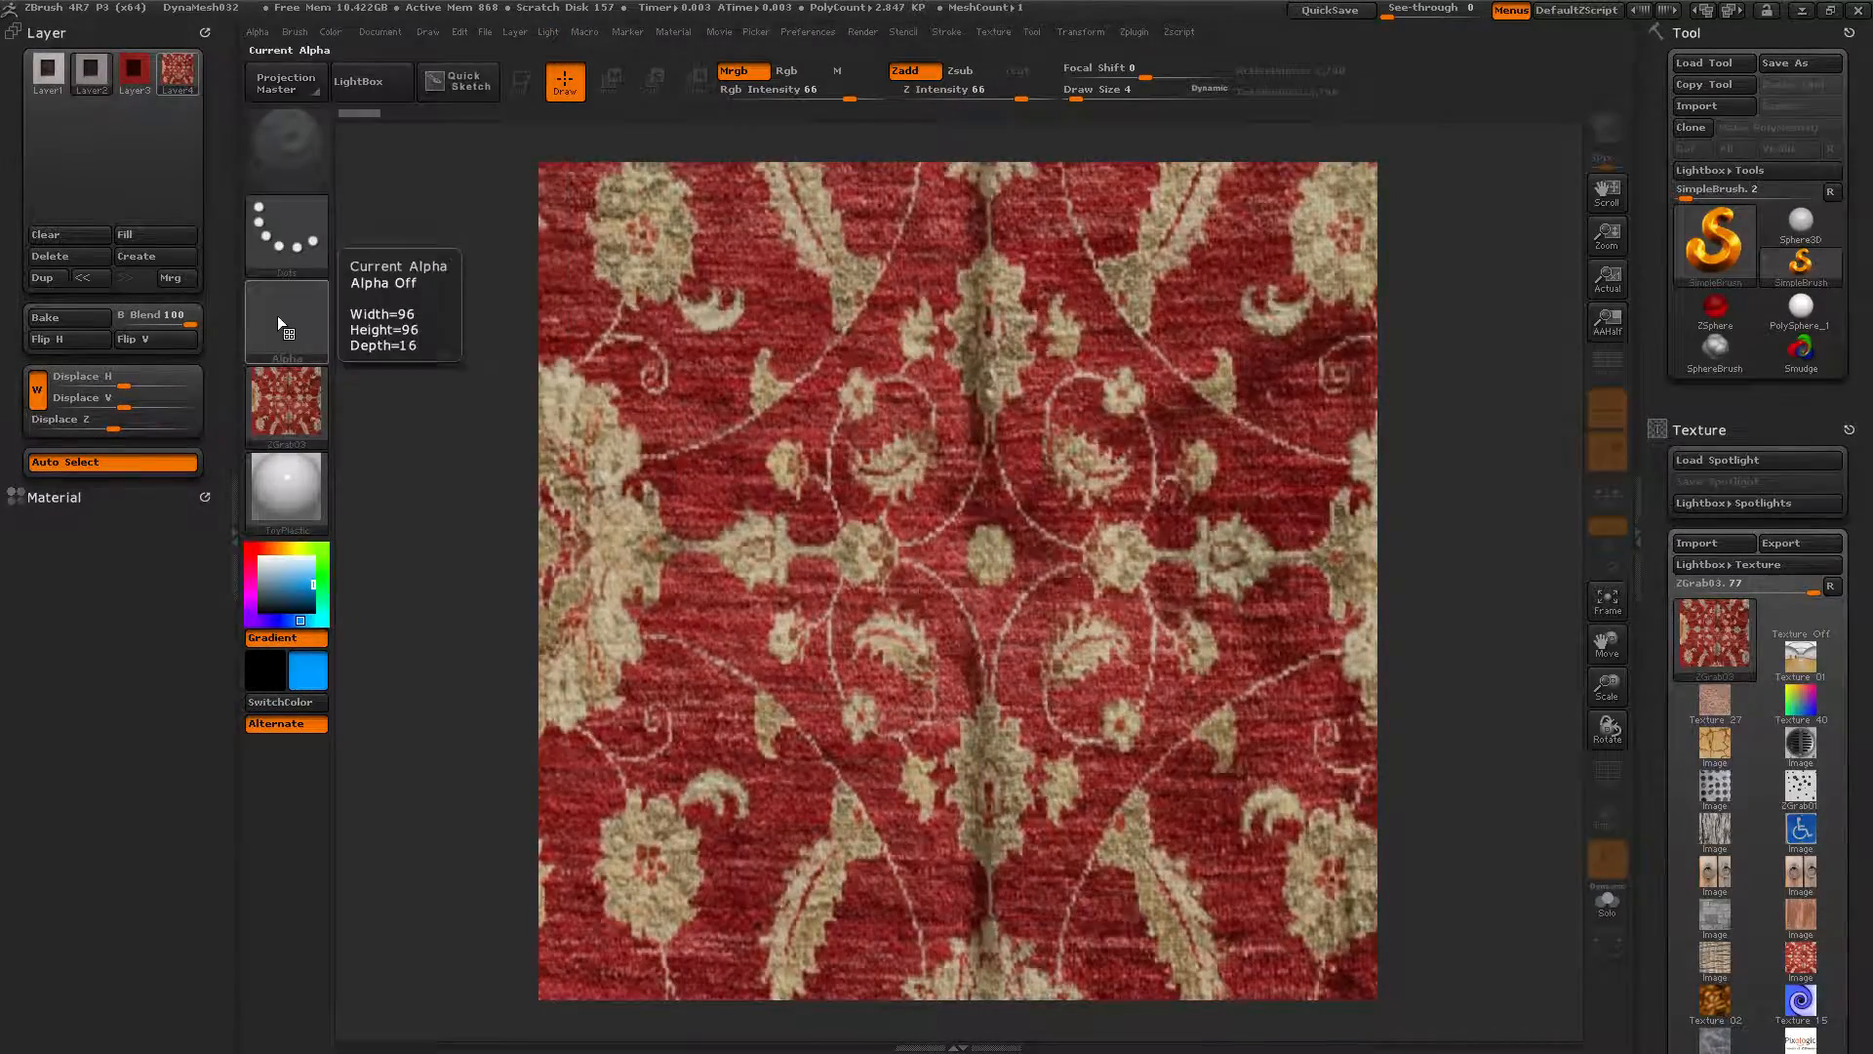
Create a fifth layer and fill it with the sky image Texture 04 and the Flat Color material
{"action": "left_click", "coordinate": [284, 395]}
{"action": "left_click", "coordinate": [271, 397]}
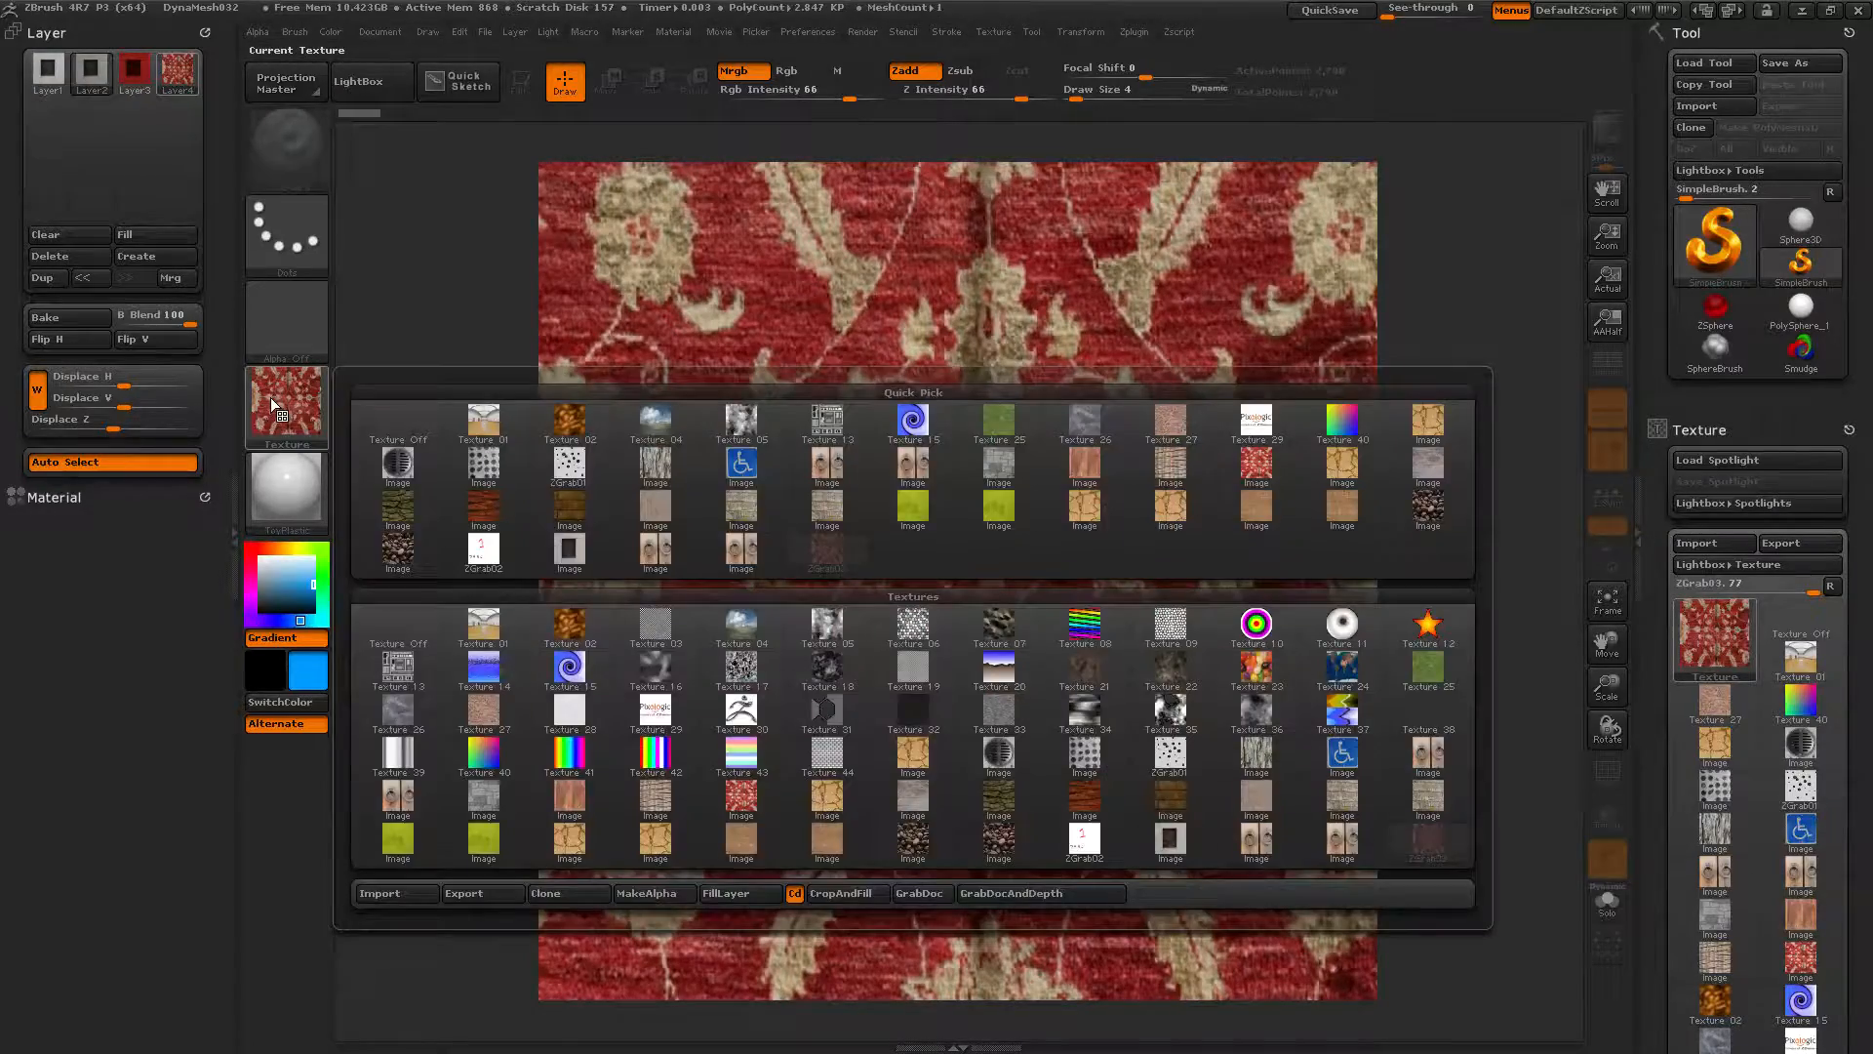
{"action": "left_click", "coordinate": [279, 371]}
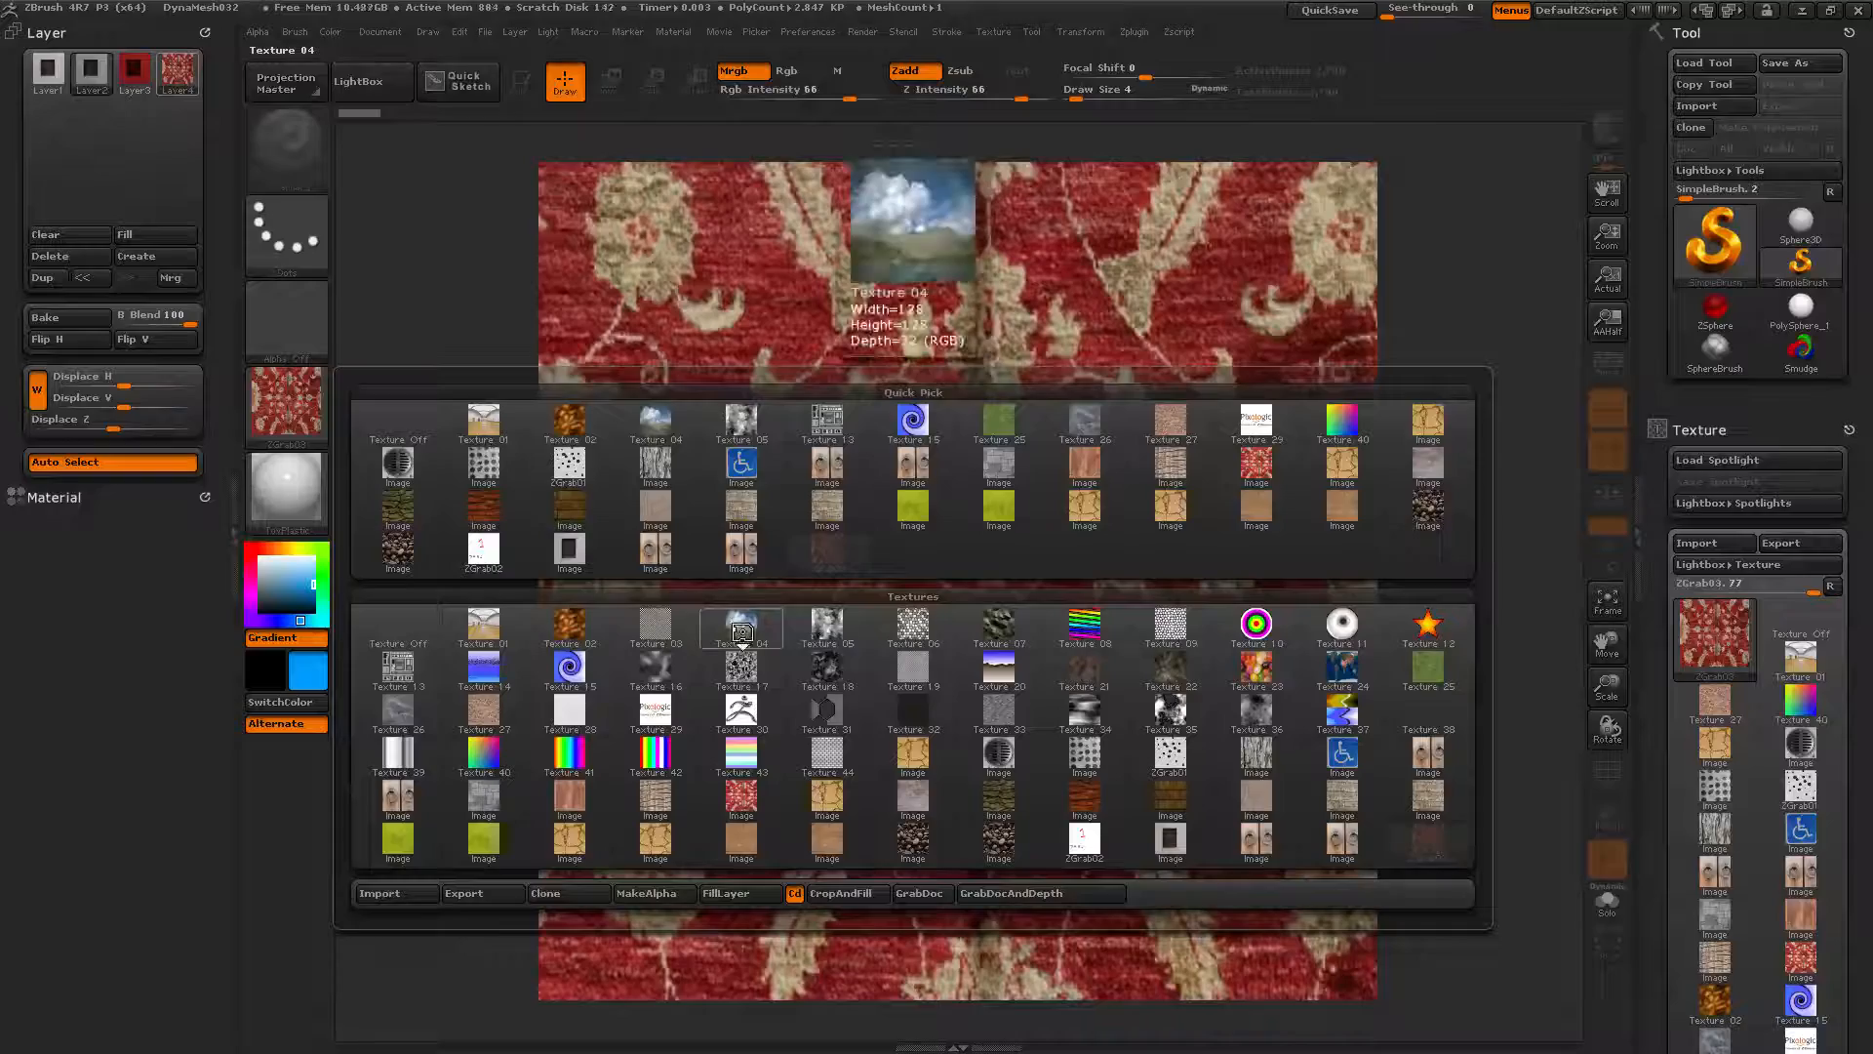
{"action": "left_click", "coordinate": [741, 632]}
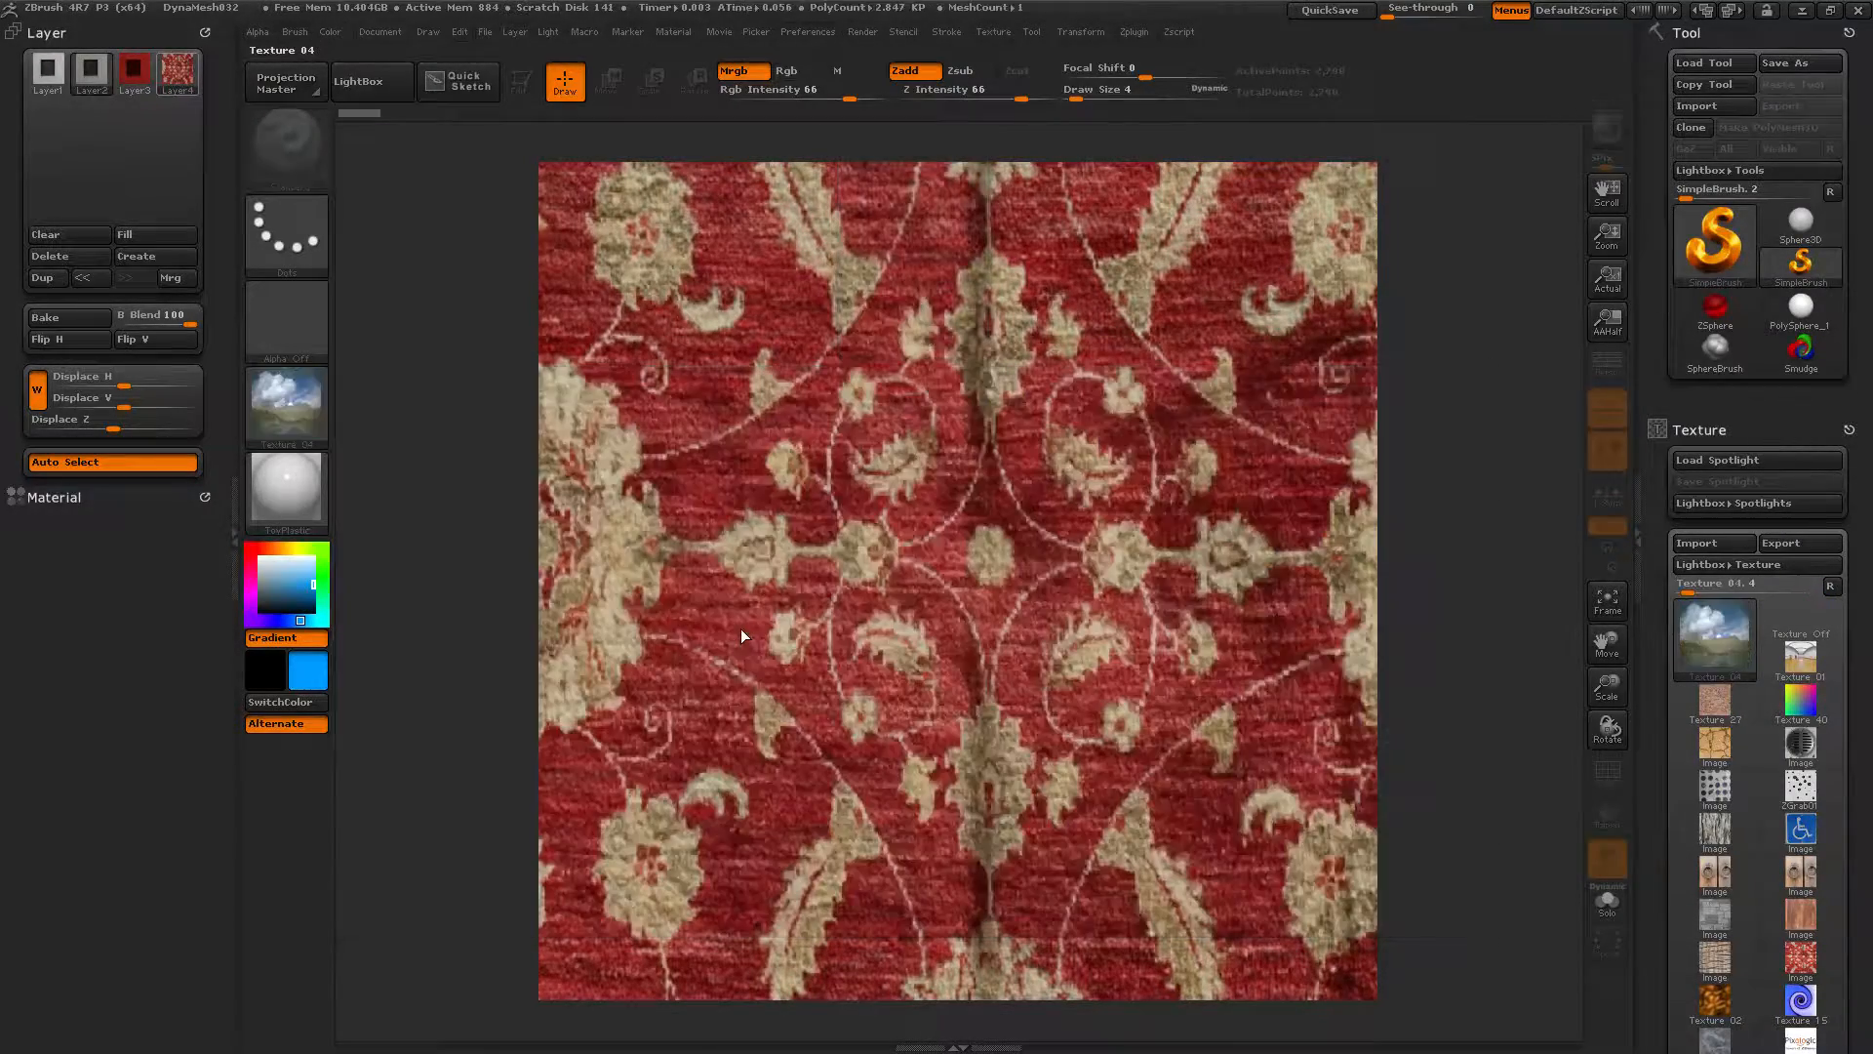
{"action": "left_click", "coordinate": [144, 256]}
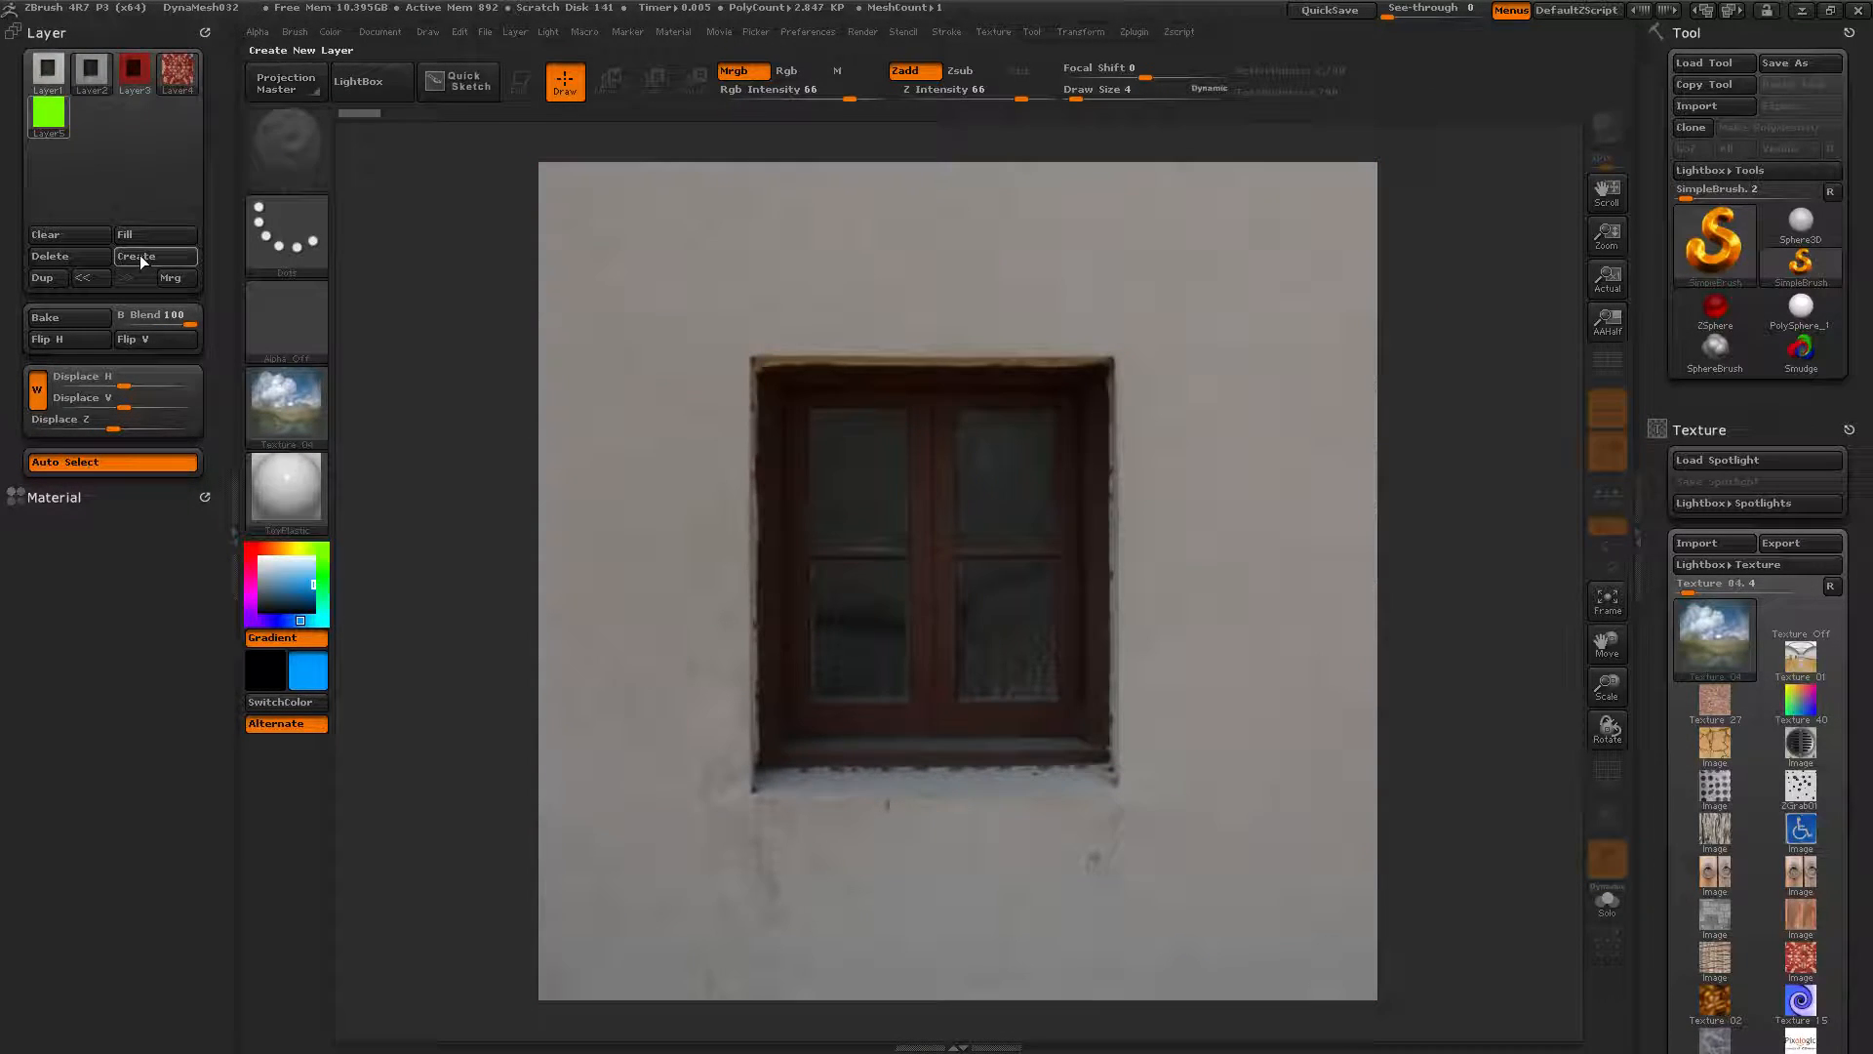
{"action": "left_click", "coordinate": [302, 499]}
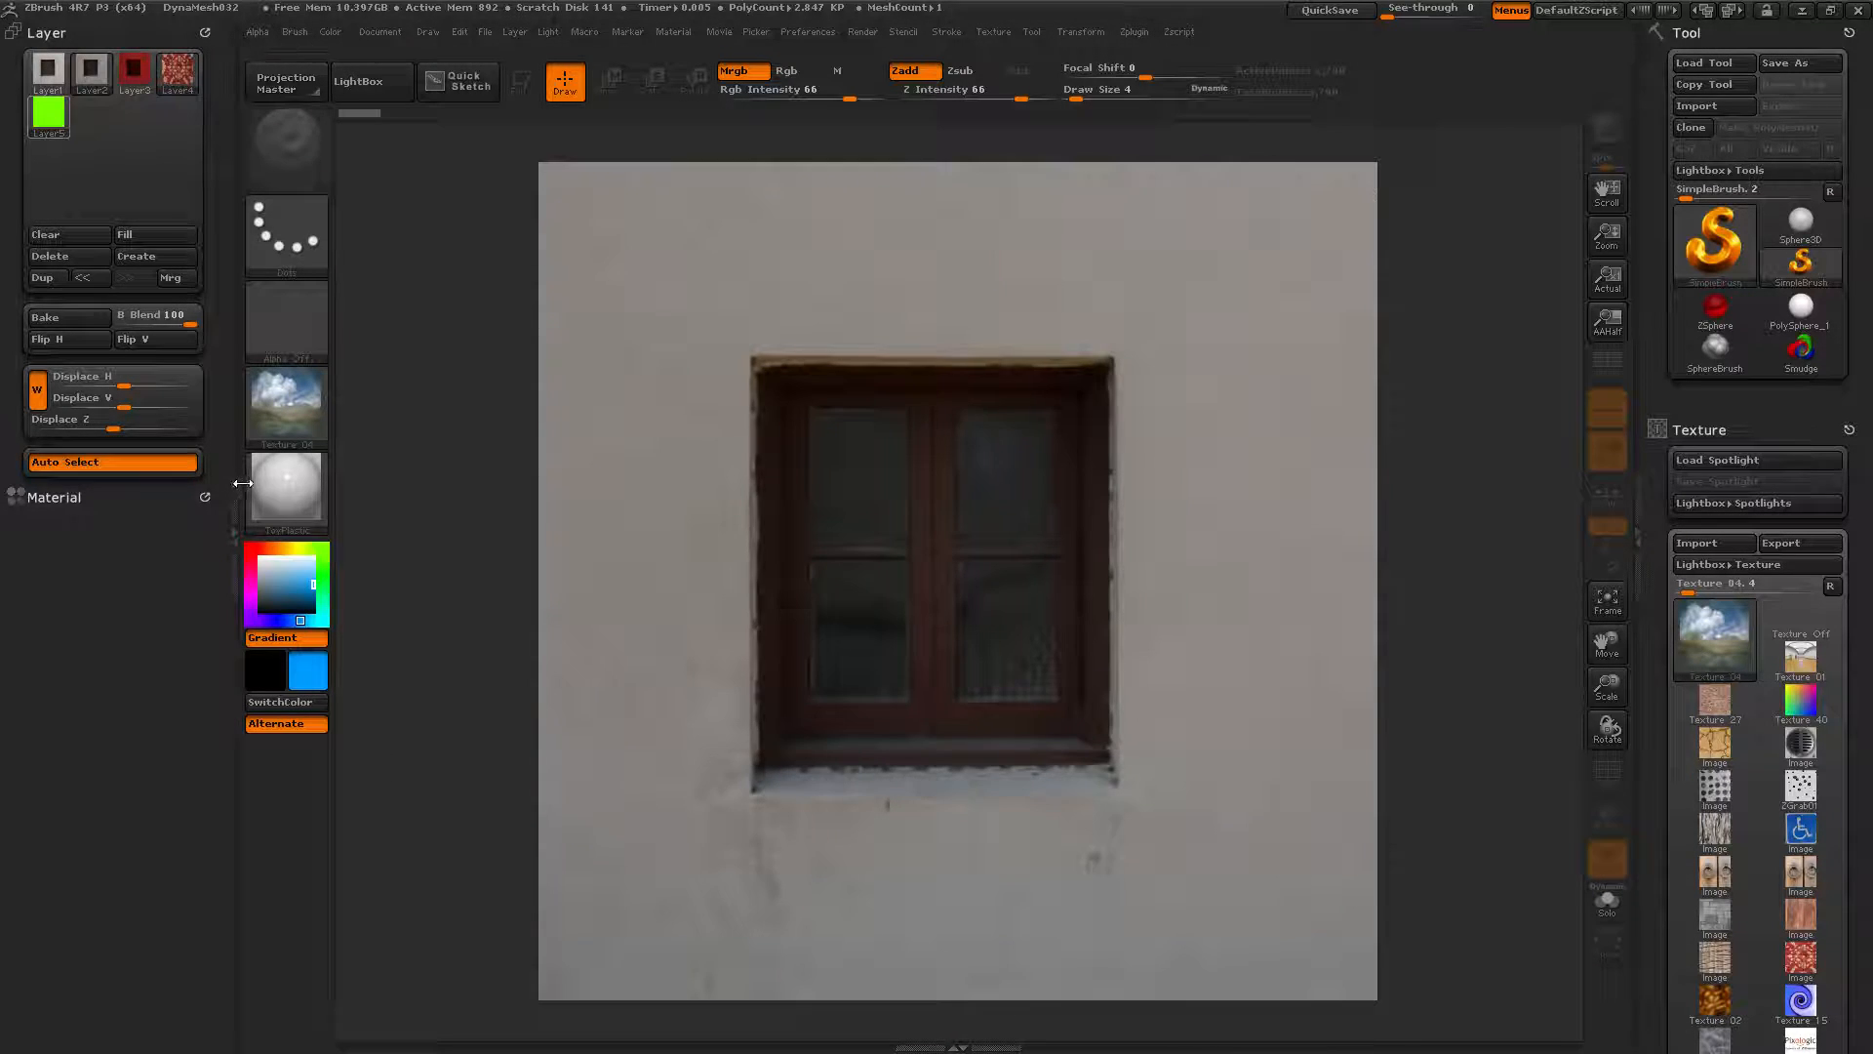
{"action": "left_click", "coordinate": [287, 492]}
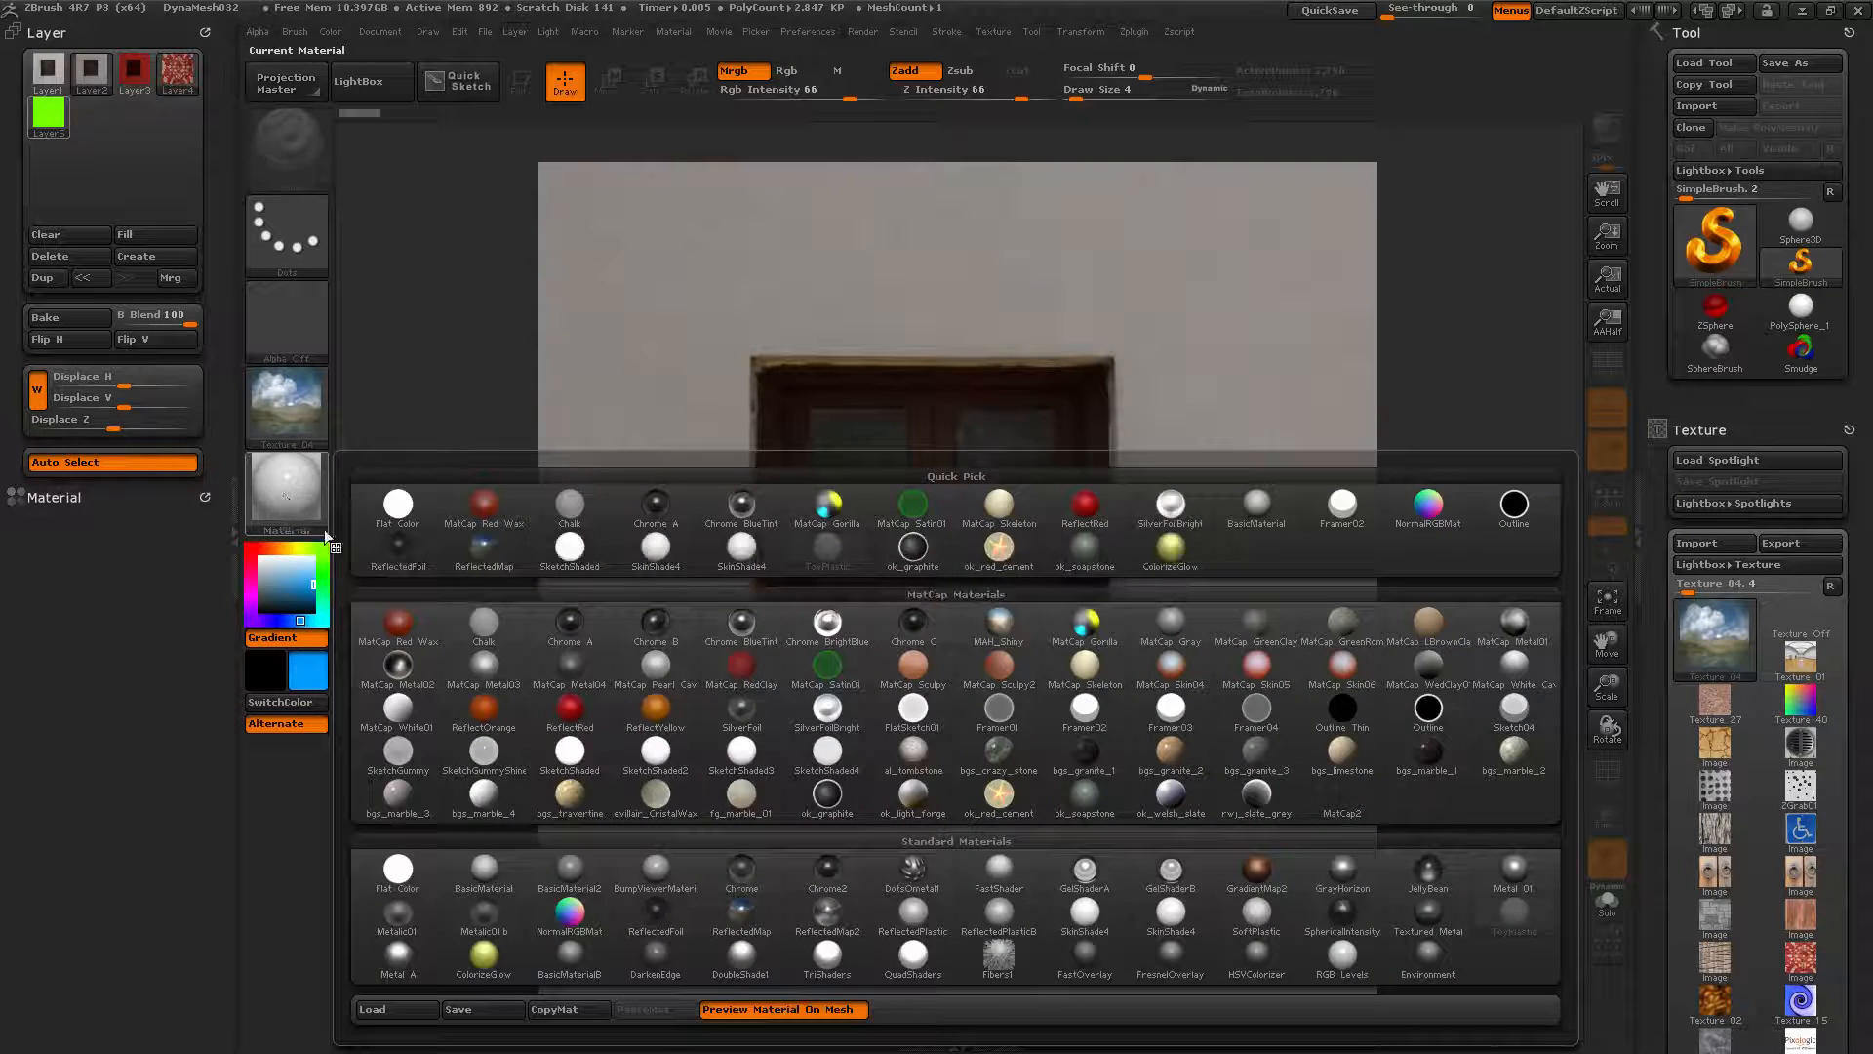
{"action": "left_click", "coordinate": [398, 871]}
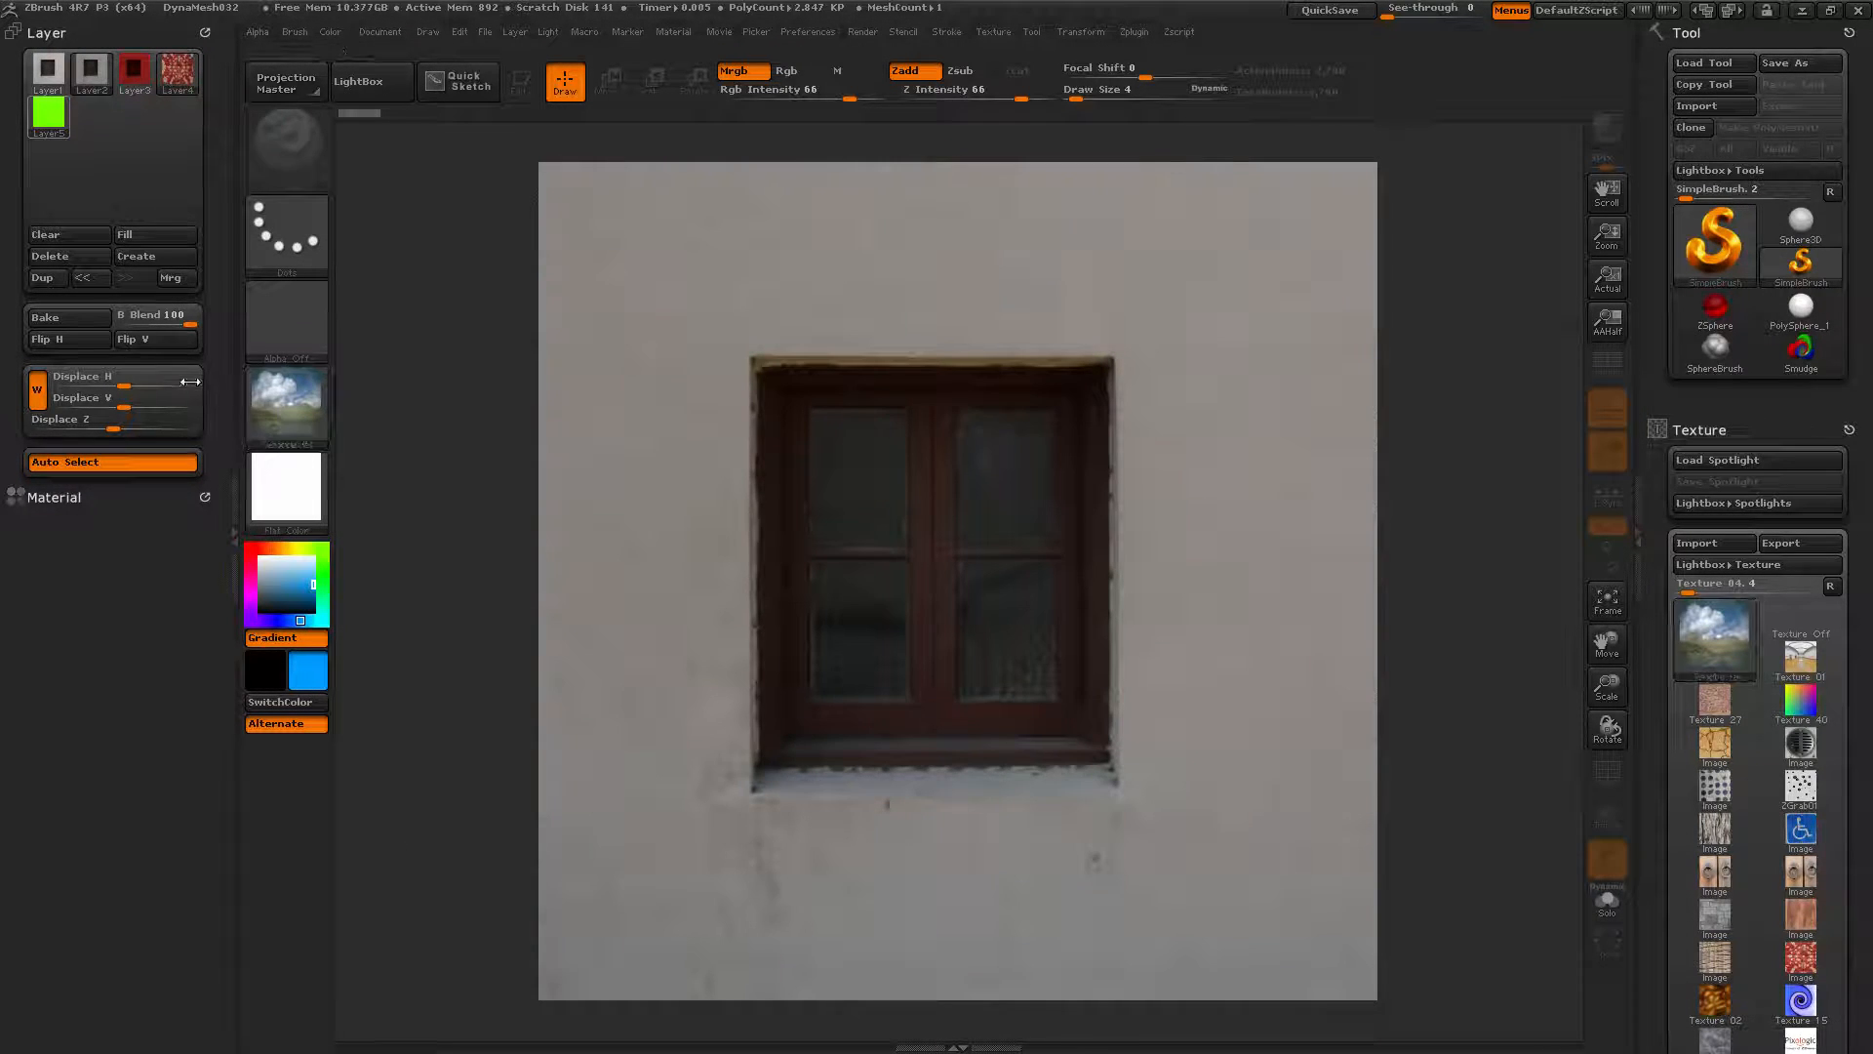
{"action": "left_click", "coordinate": [140, 238]}
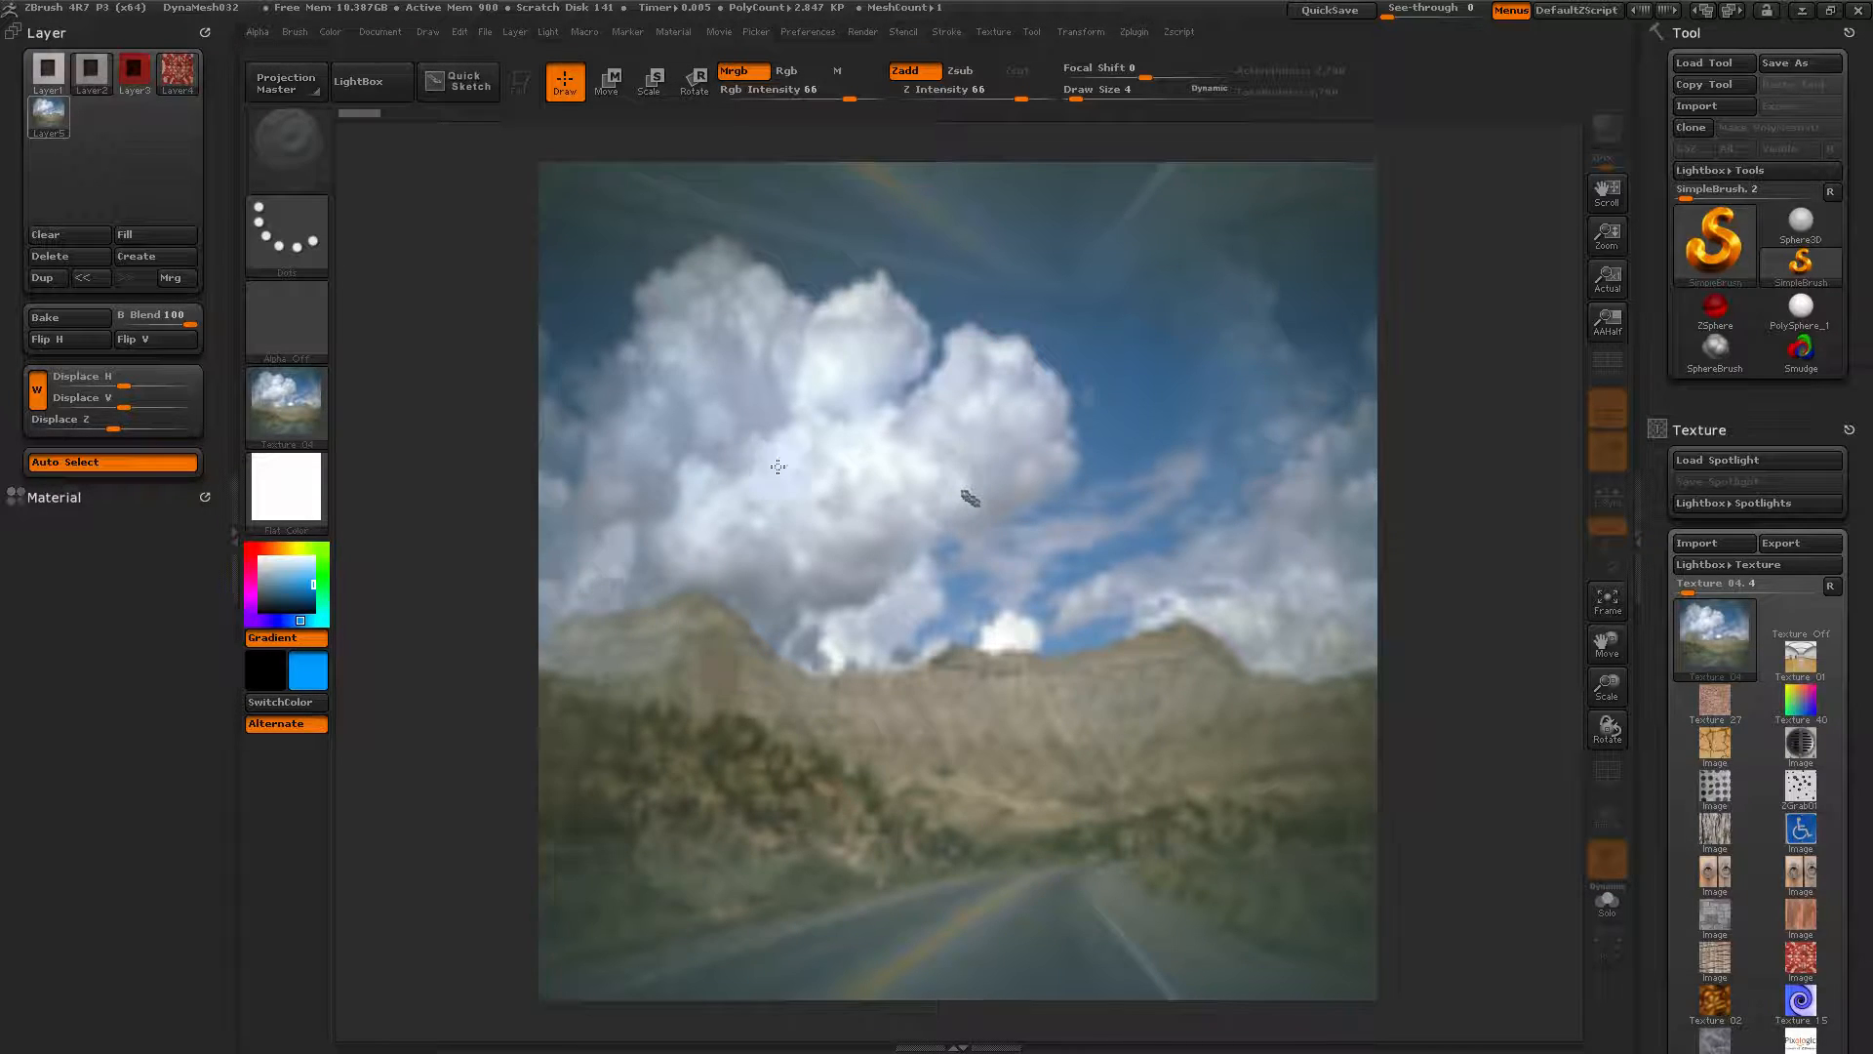
{"action": "key", "text": "ctrl+z"}
Refill layer 5 using the ToyPlastic material, and again using ReflectedMap
{"action": "left_click", "coordinate": [278, 496]}
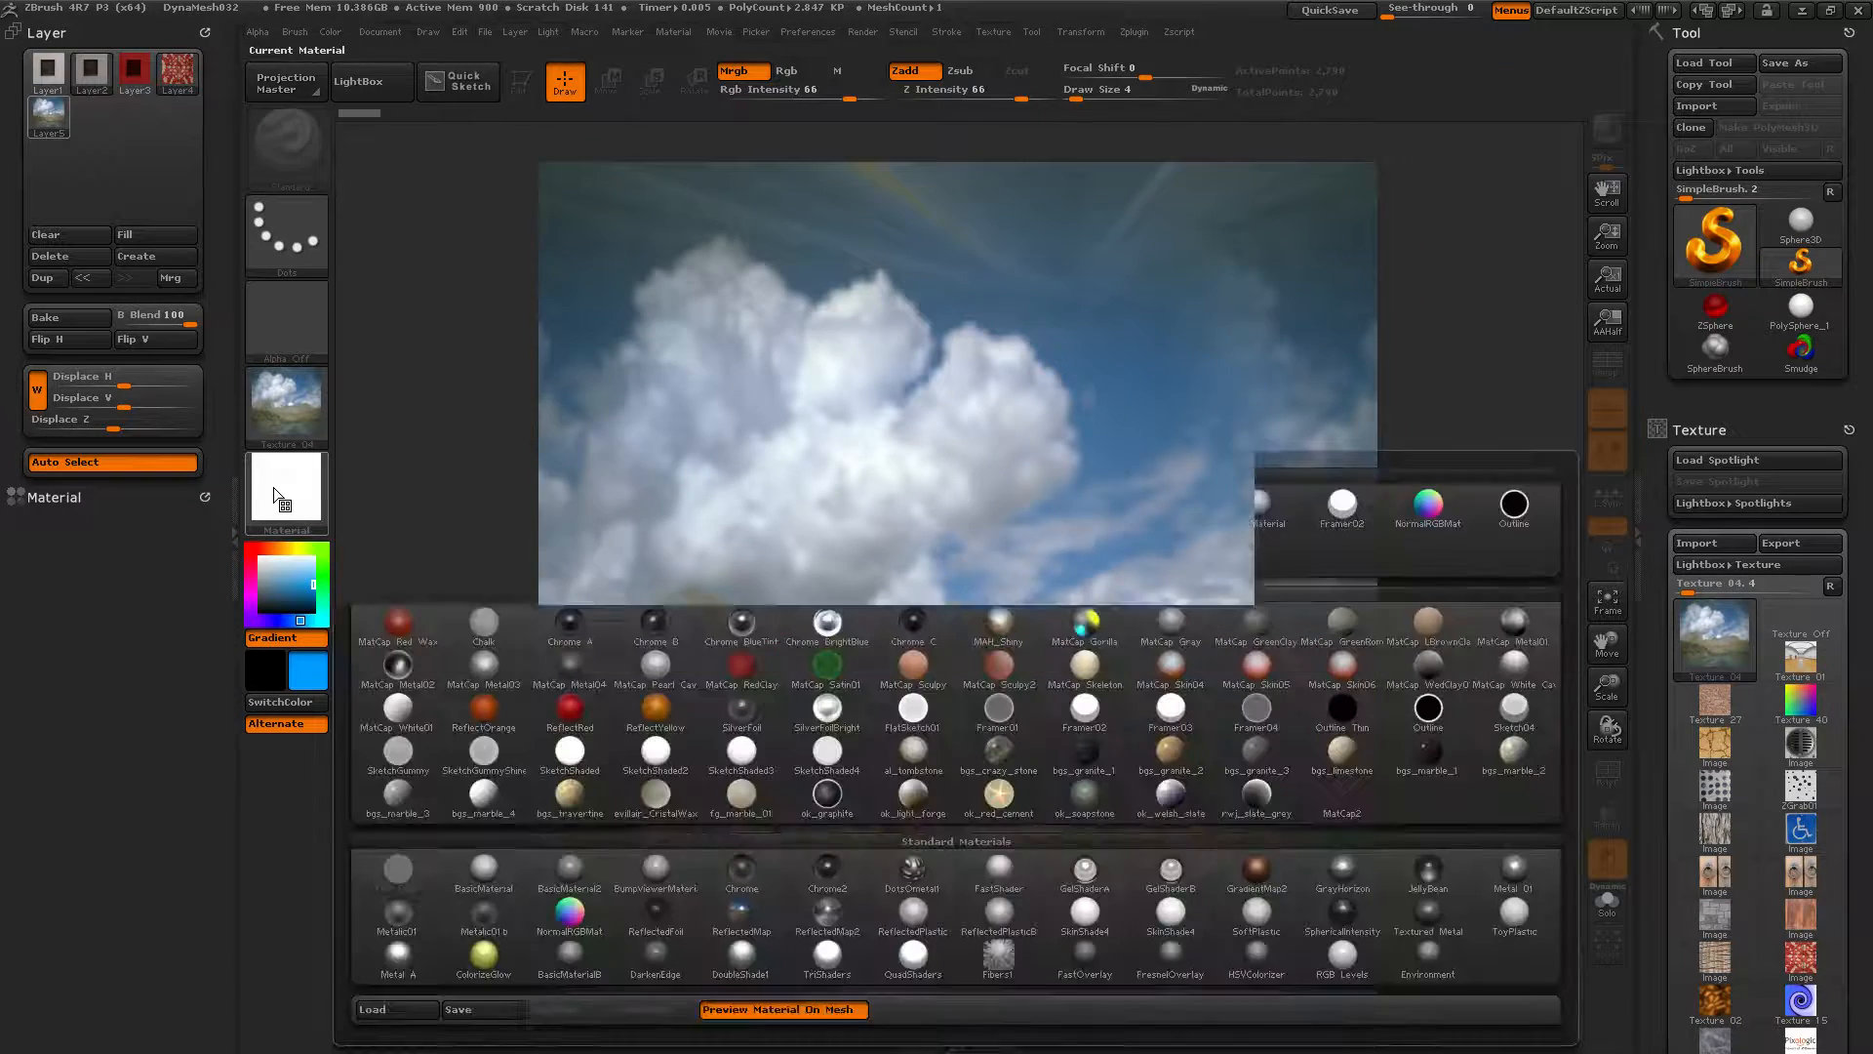
{"action": "left_click", "coordinate": [1514, 911]}
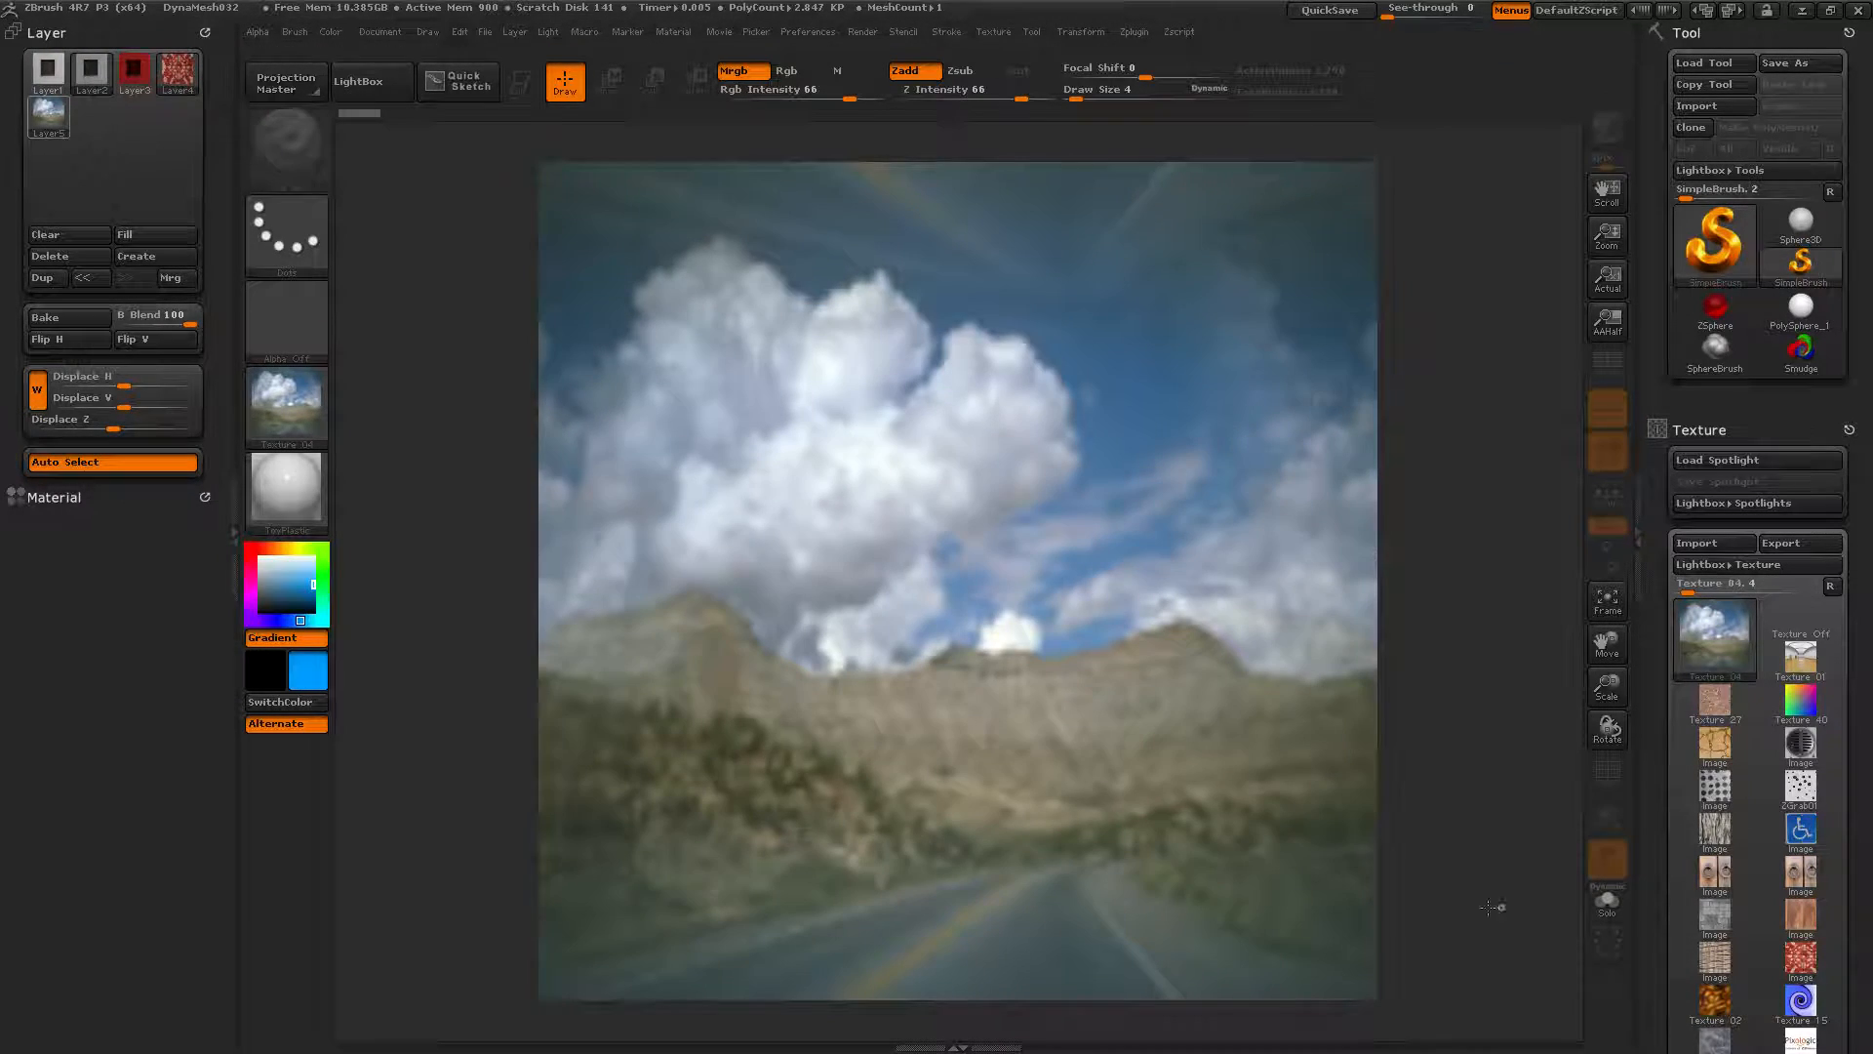
{"action": "left_click", "coordinate": [161, 238]}
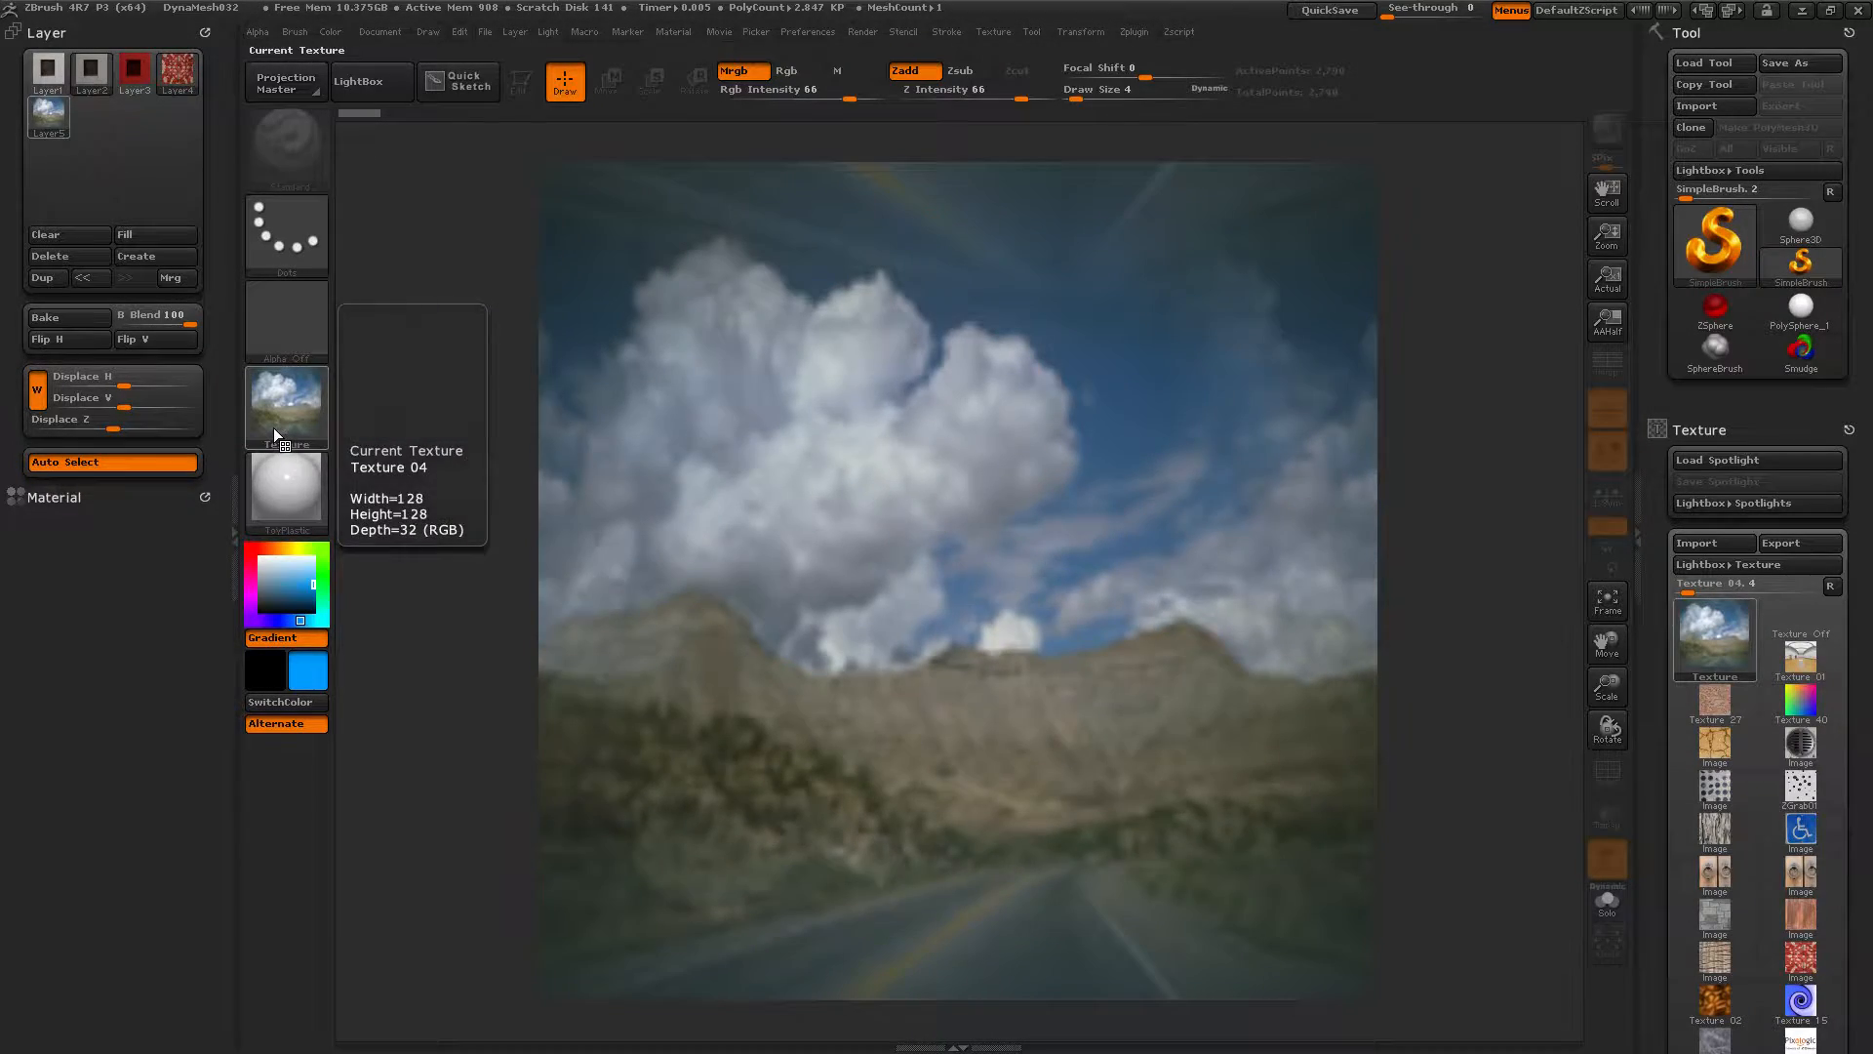
{"action": "left_click", "coordinate": [289, 490]}
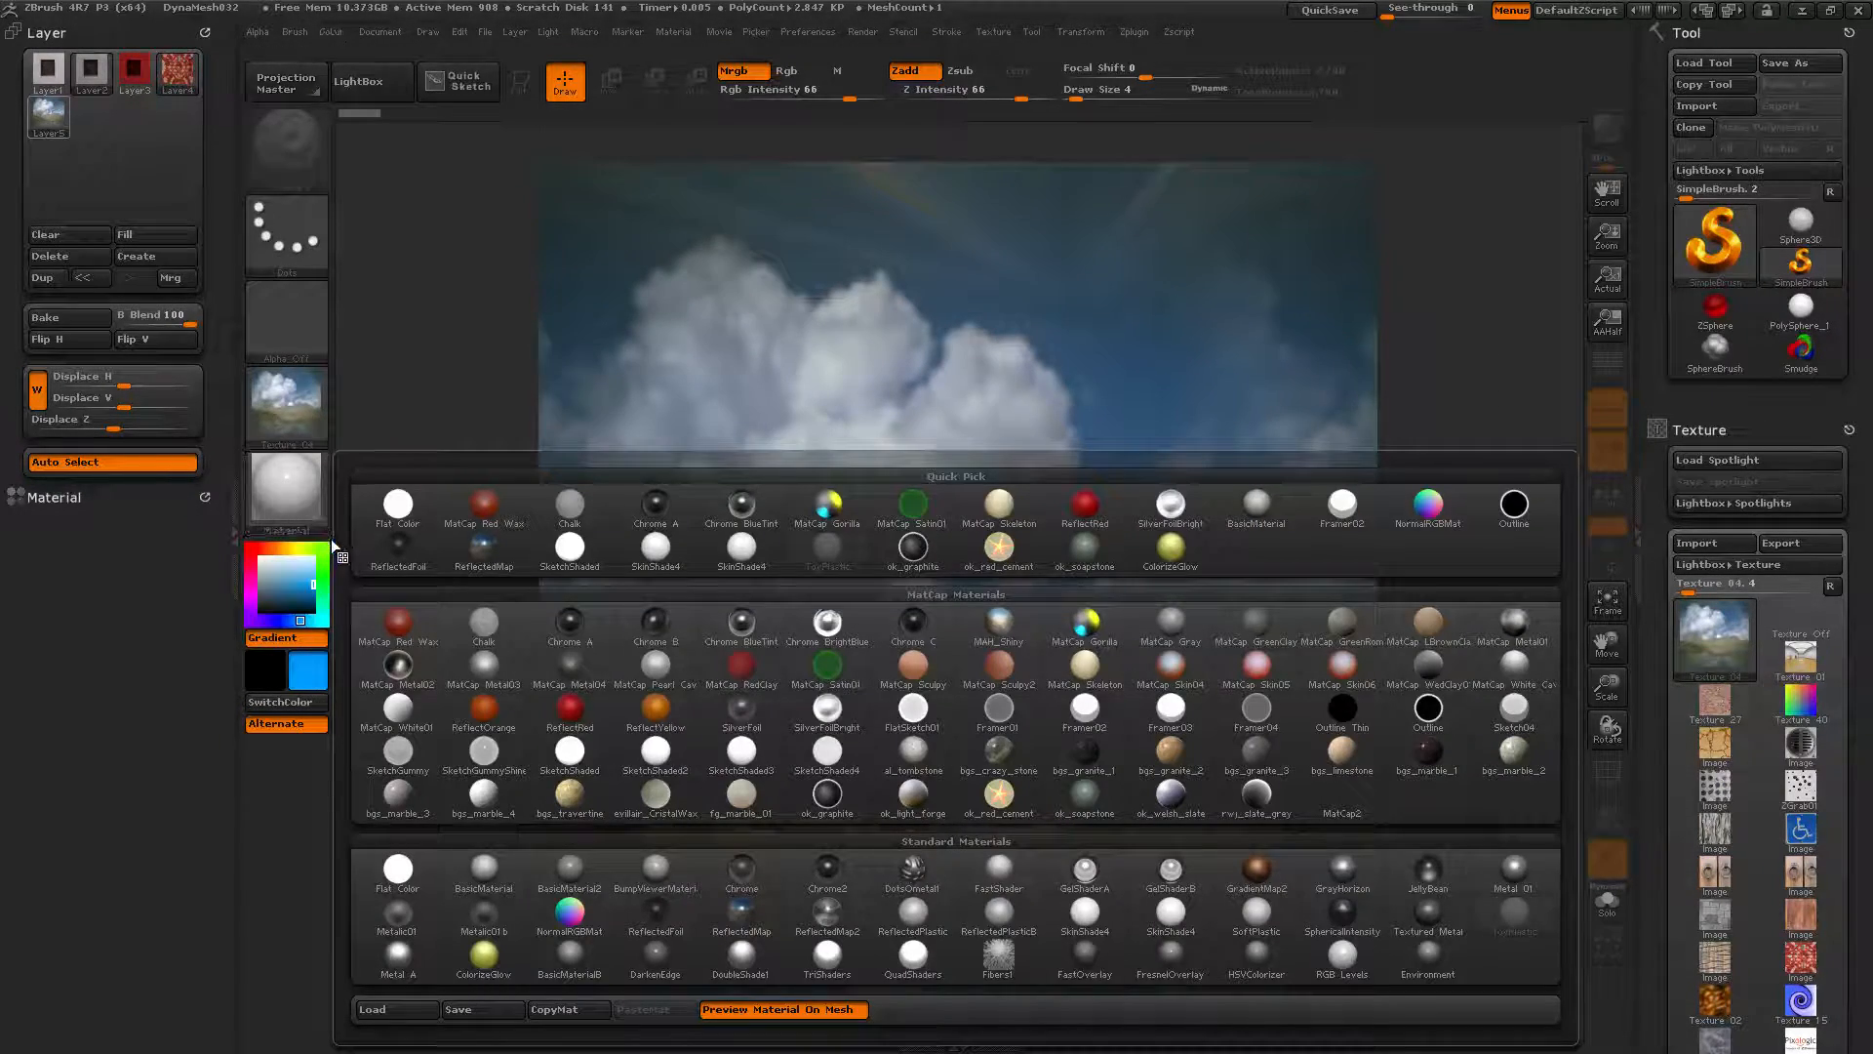
{"action": "left_click", "coordinate": [747, 927]}
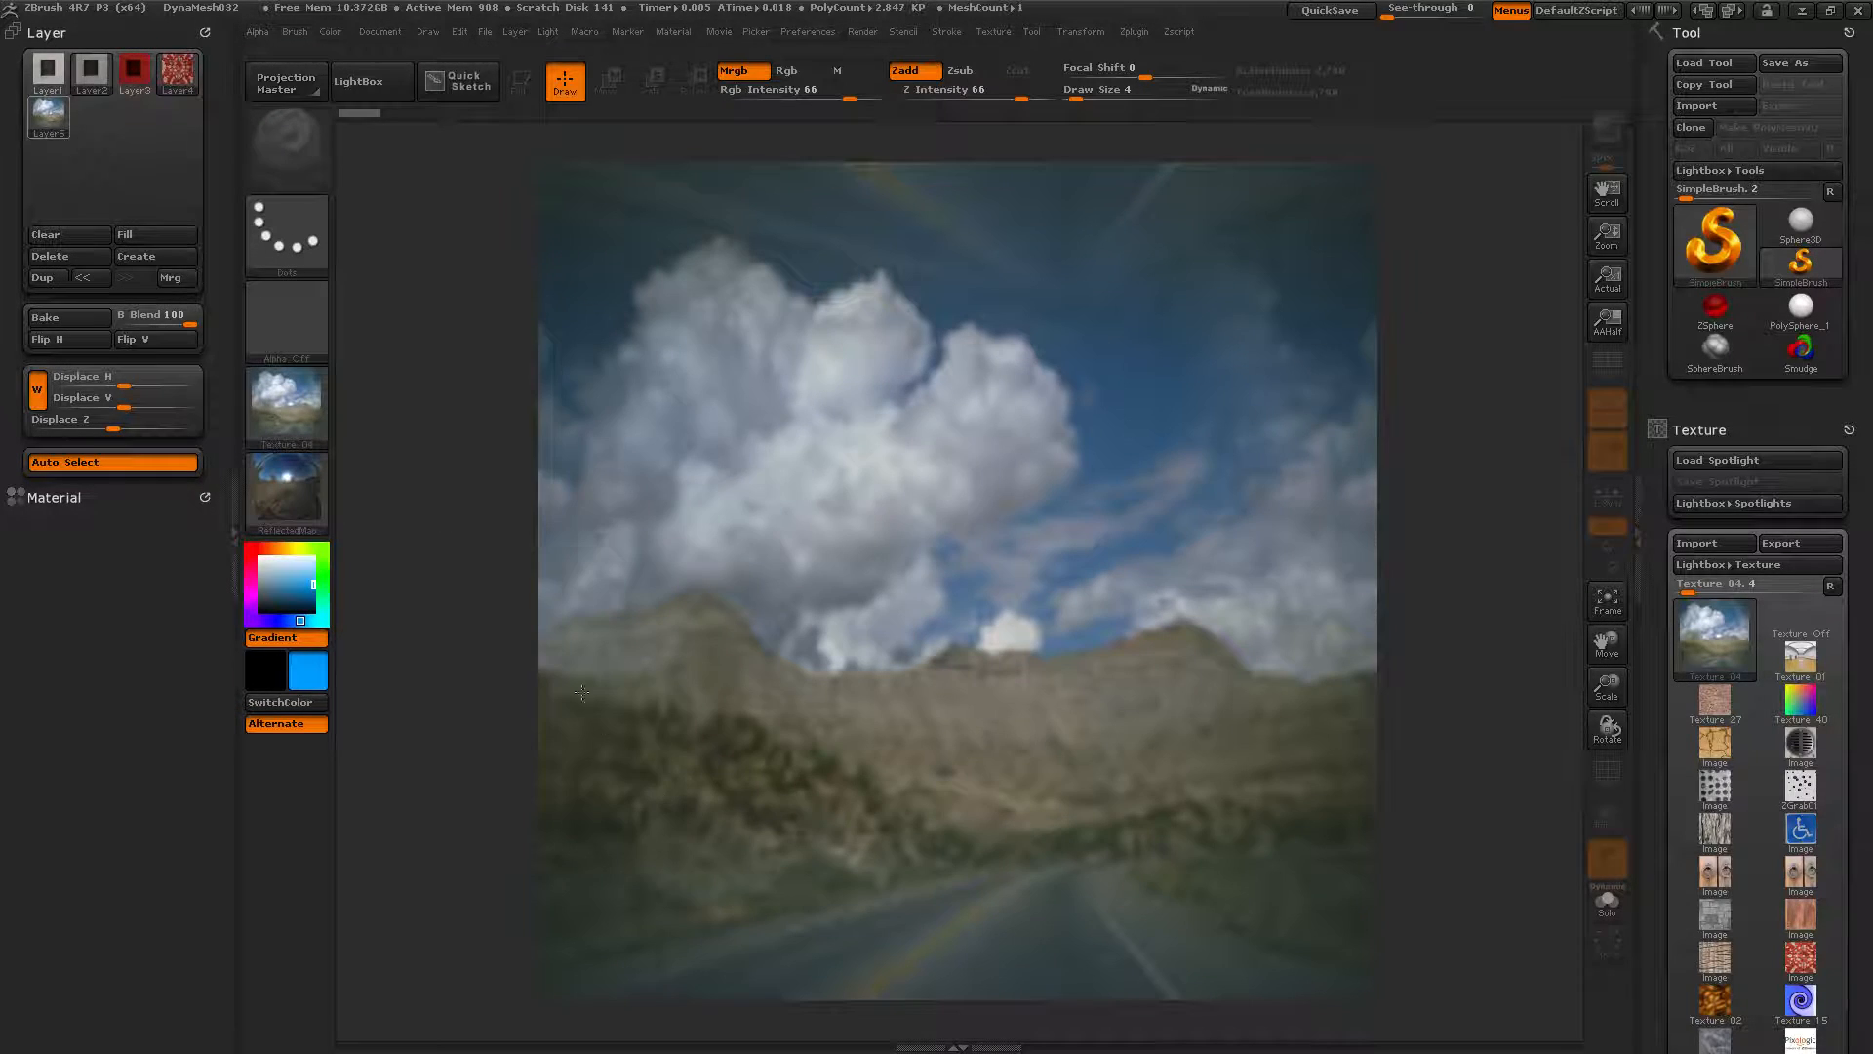
{"action": "left_click", "coordinate": [142, 234]}
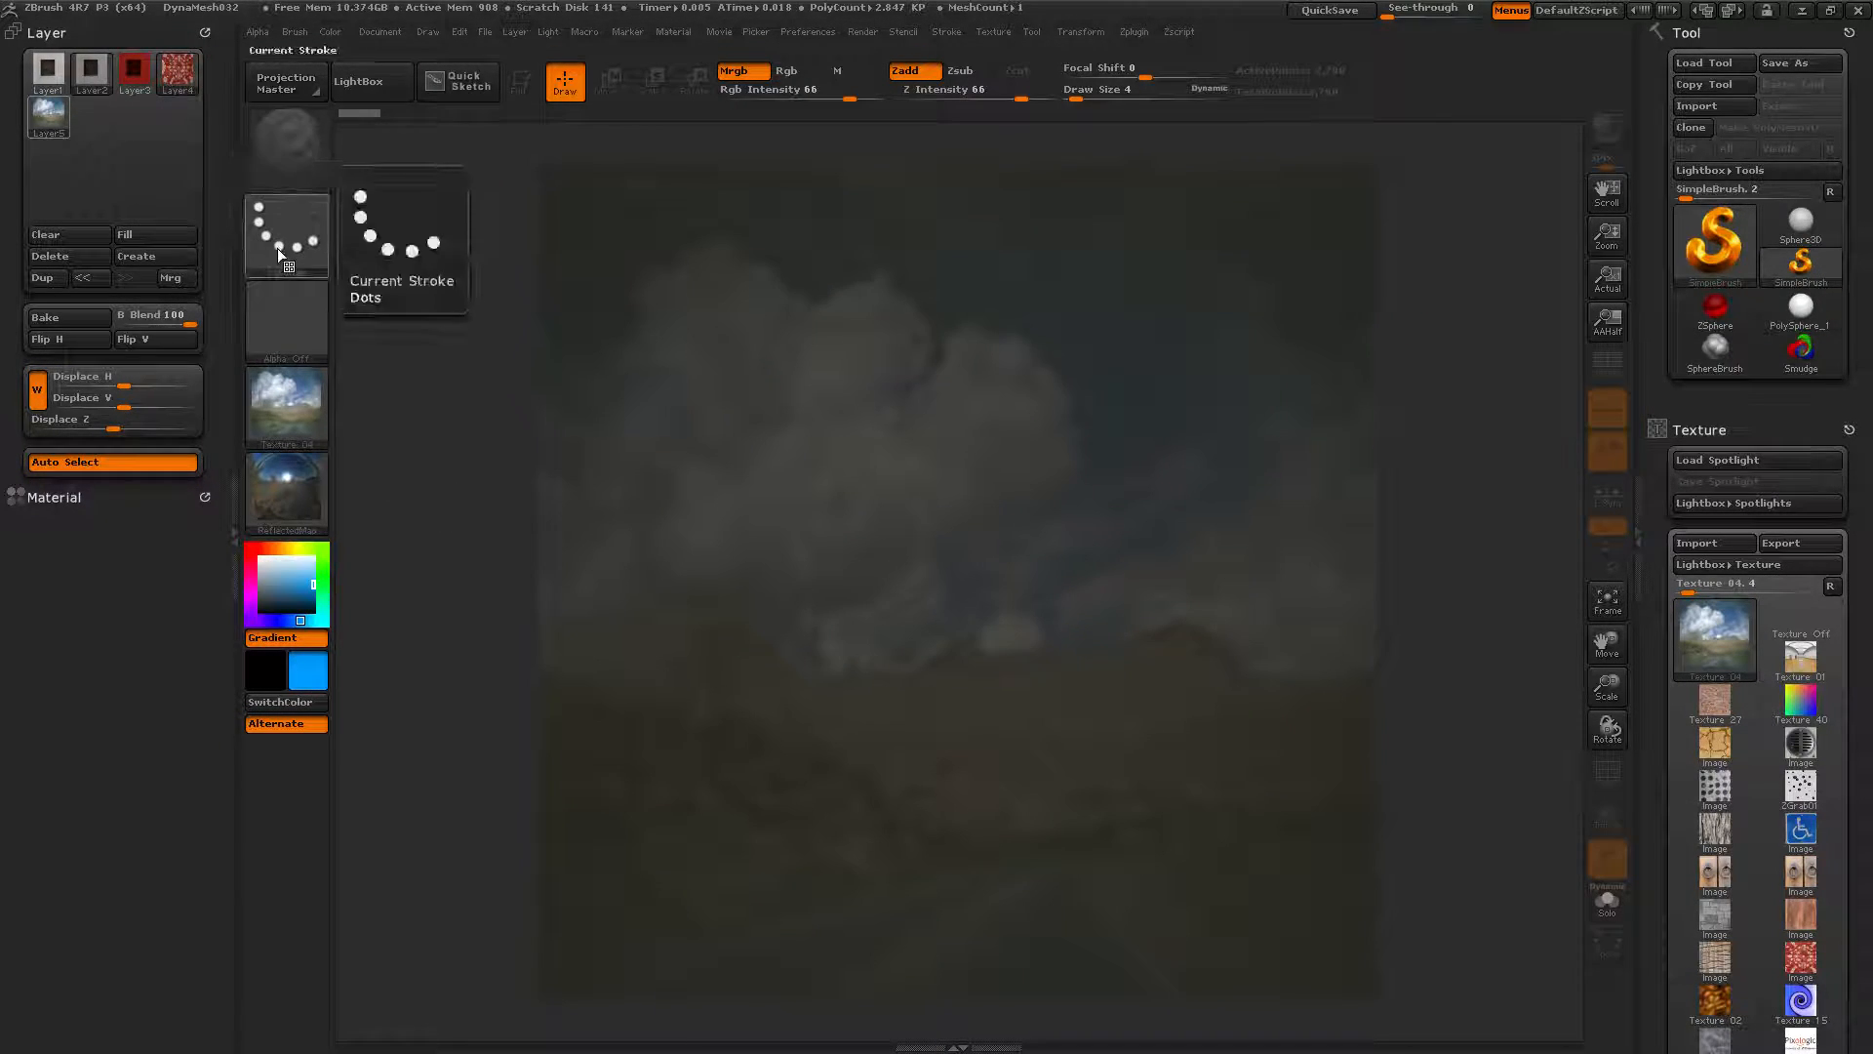
Switch the material to ReflectRed and refill layer 5 with it
{"action": "left_click", "coordinate": [295, 488]}
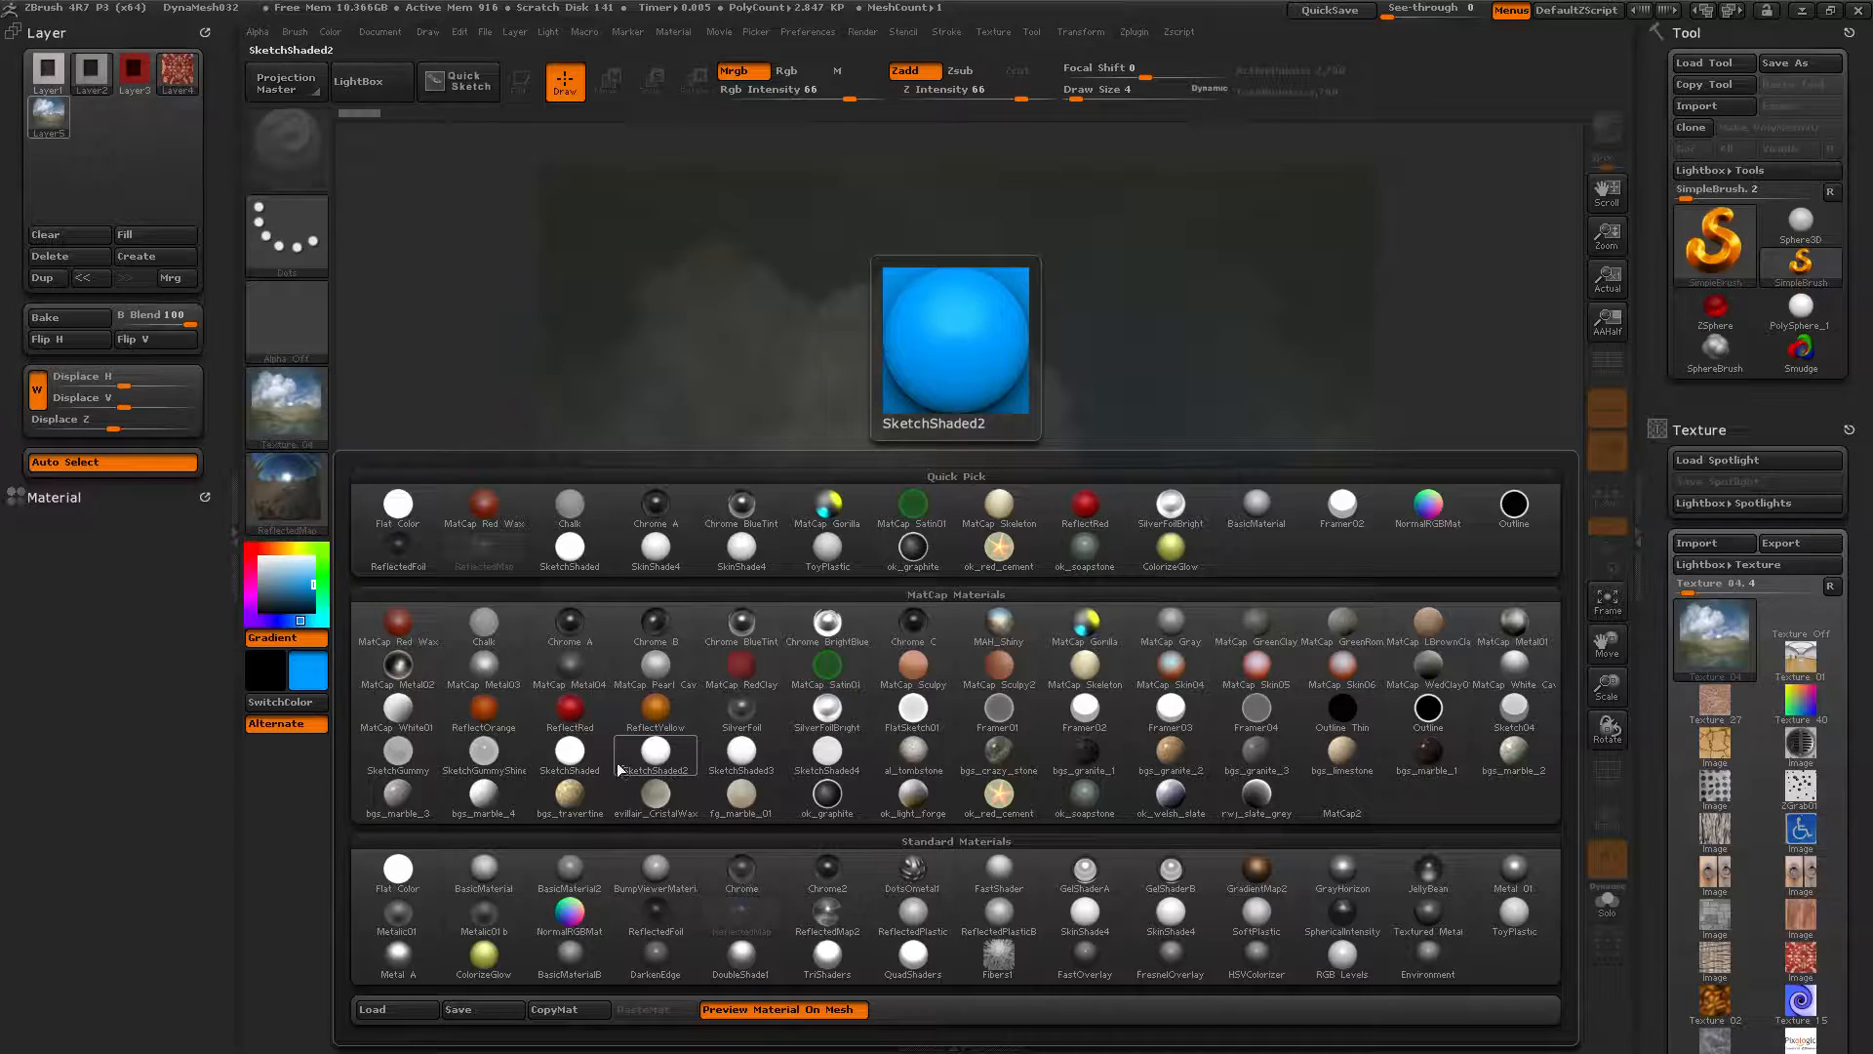
{"action": "left_click", "coordinate": [559, 703]}
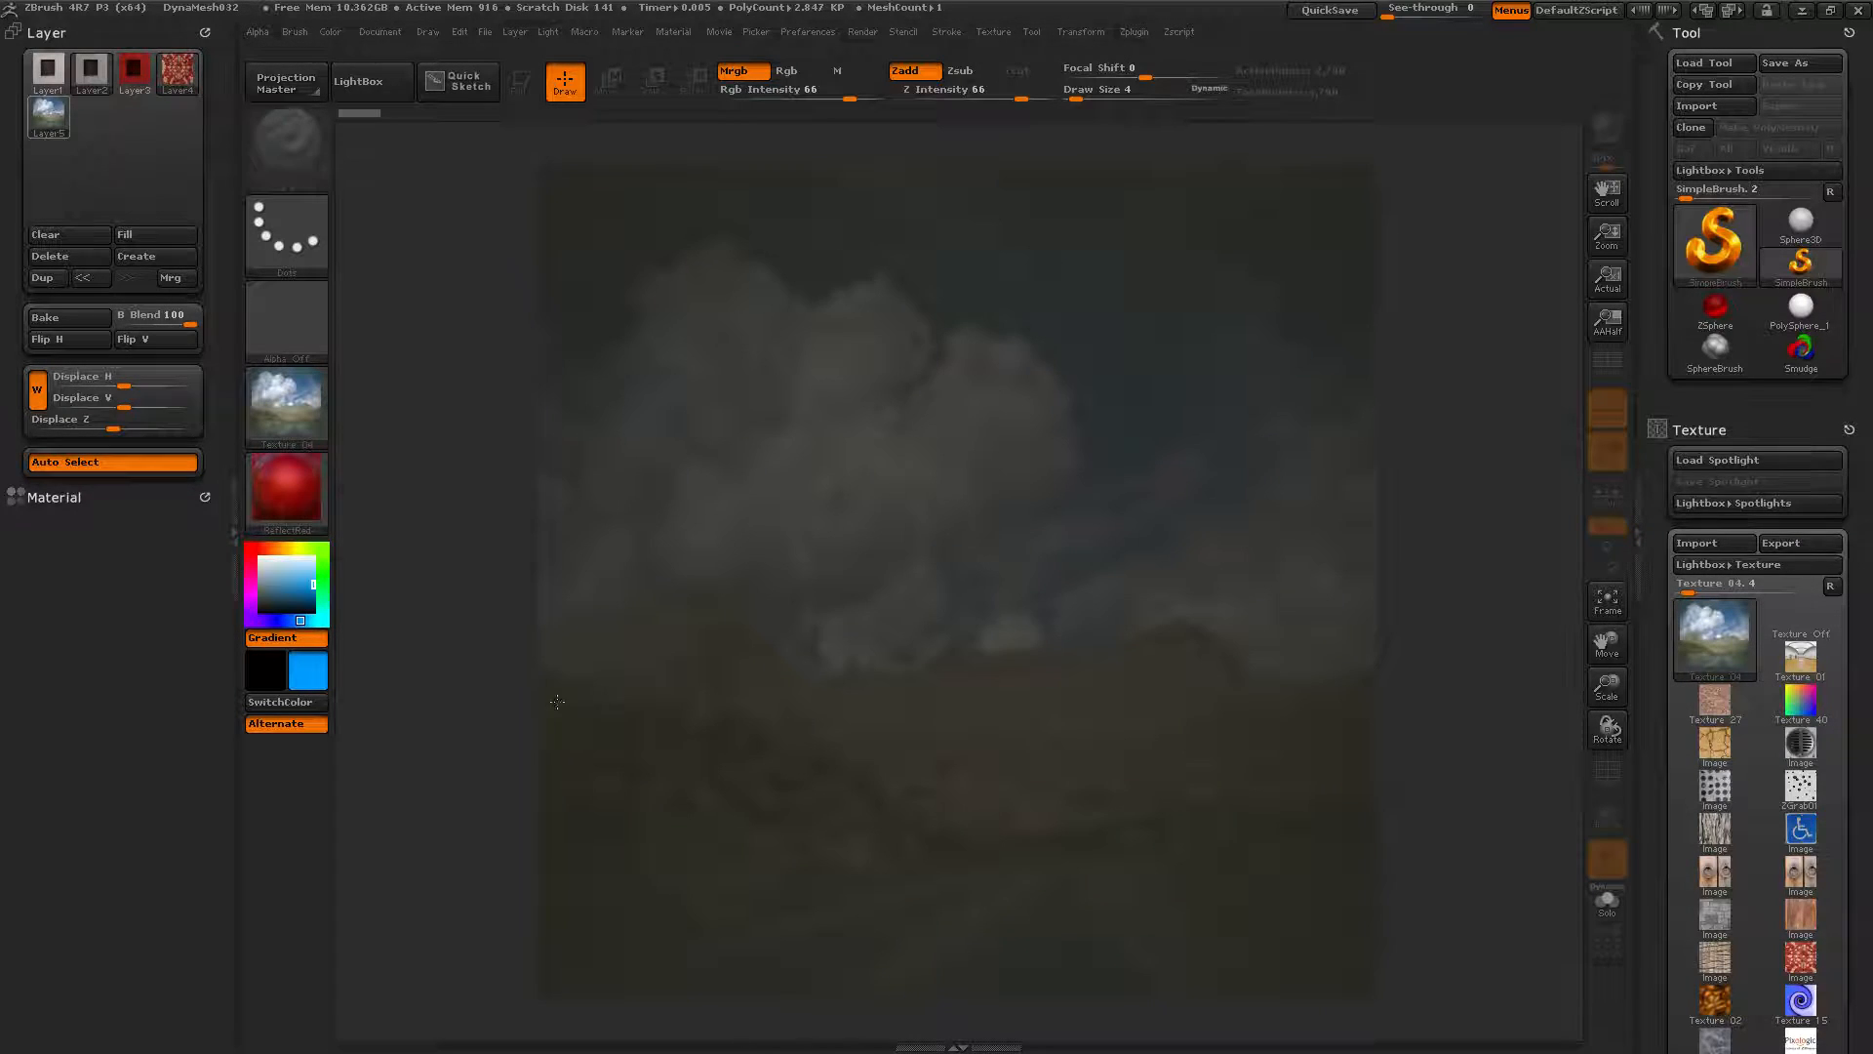
{"action": "left_click", "coordinate": [135, 236]}
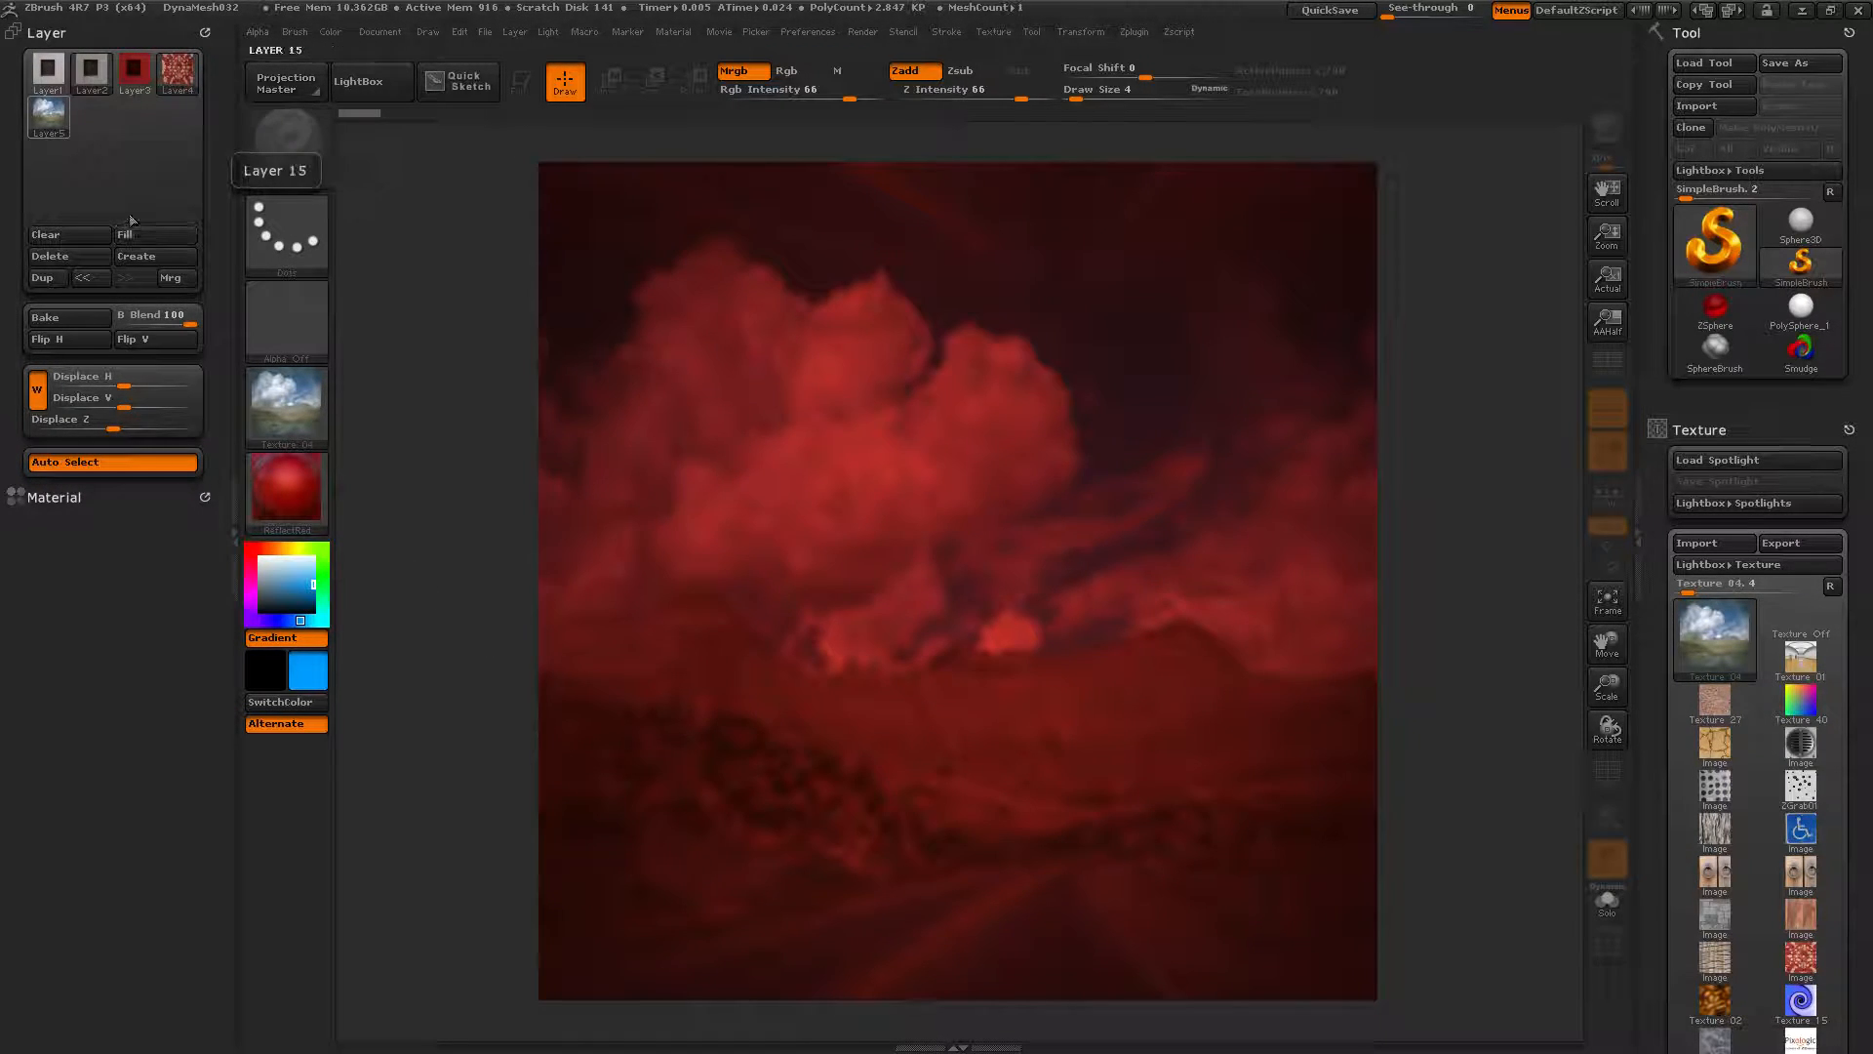
Dock the Material palette in the tray that holds the Tool and Texture palettes
{"action": "left_click", "coordinate": [665, 30]}
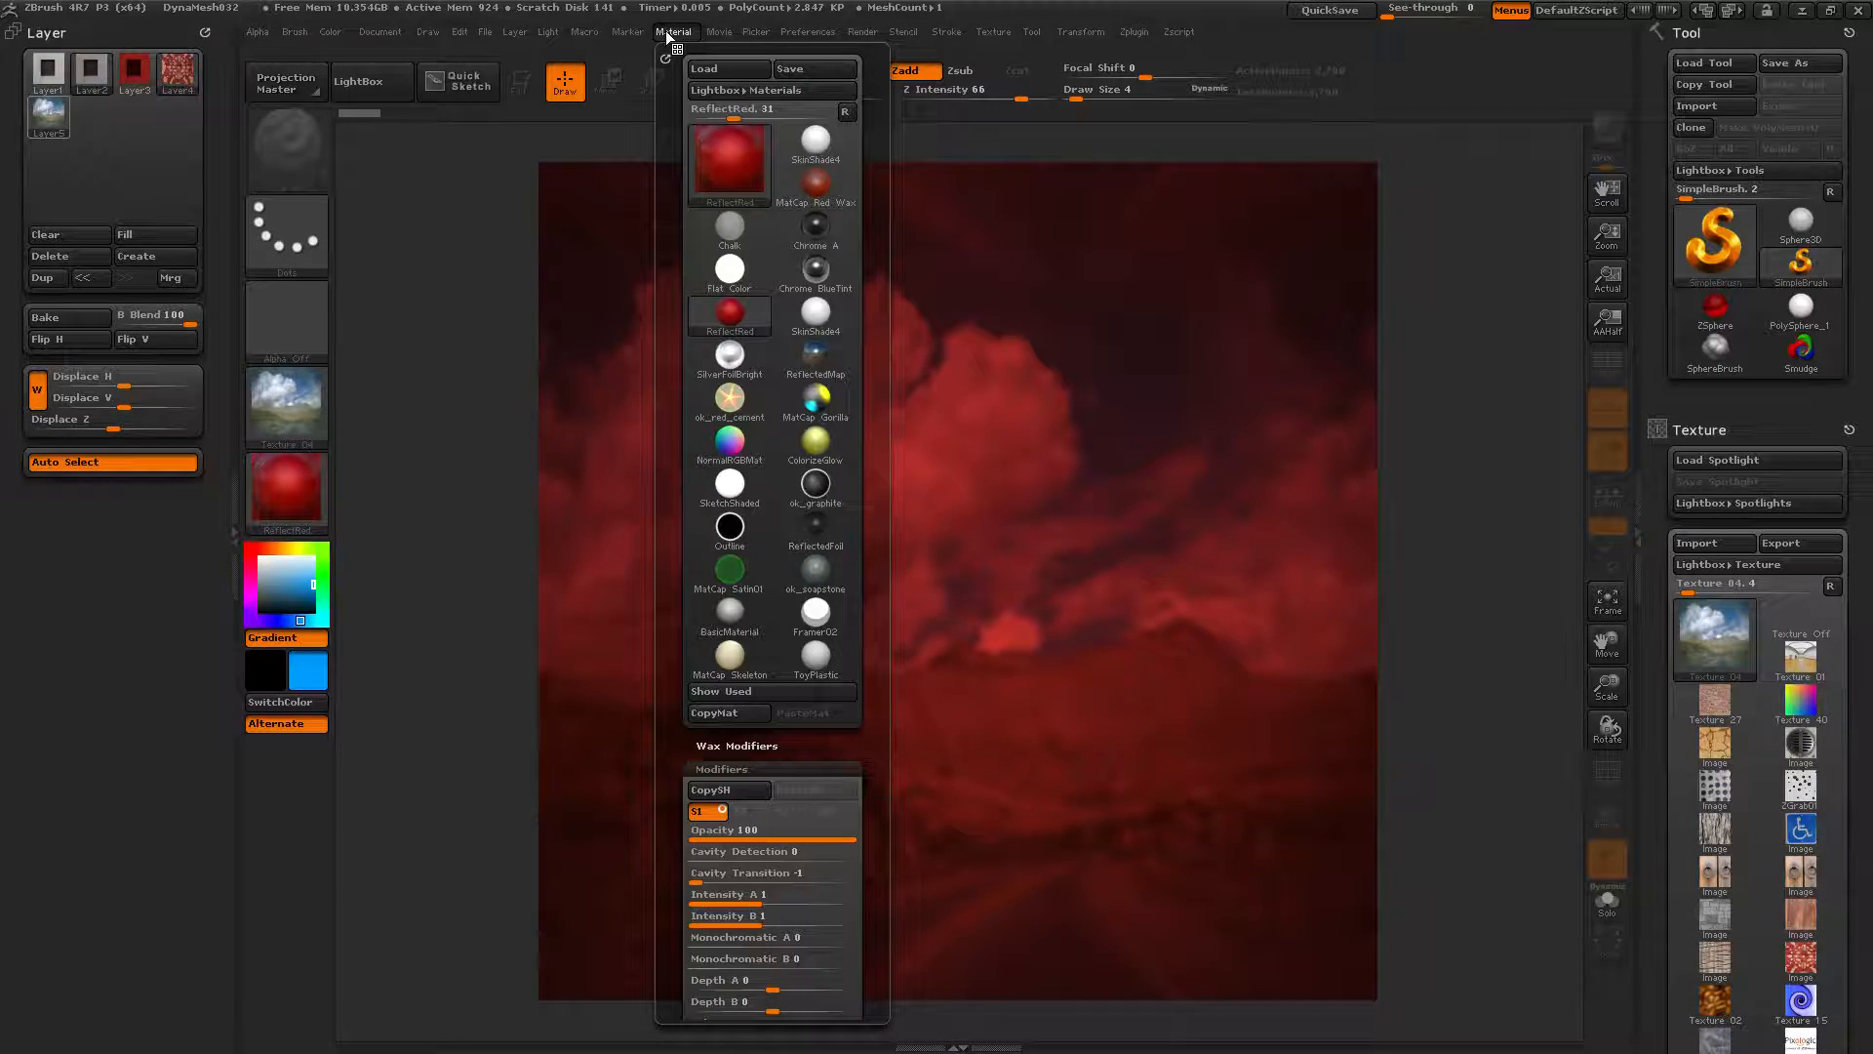
{"action": "left_click", "coordinate": [665, 59]}
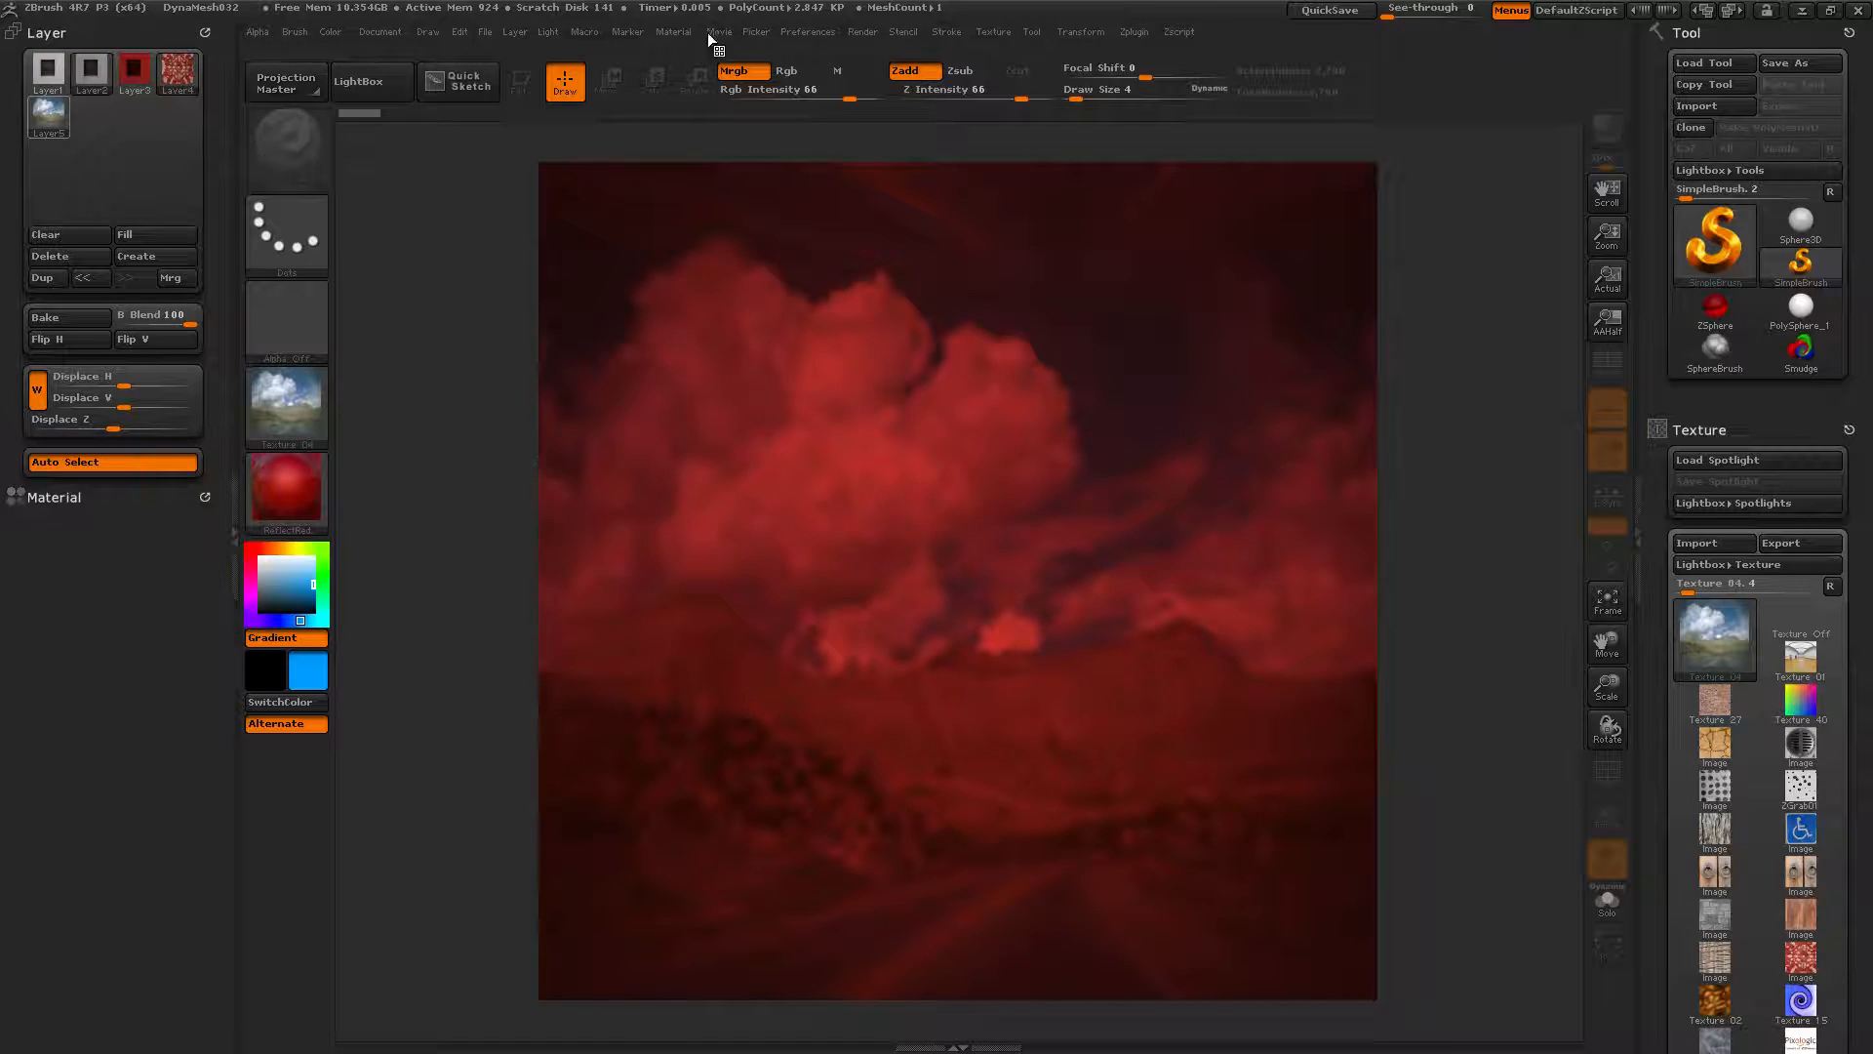
{"action": "left_click", "coordinate": [664, 31]}
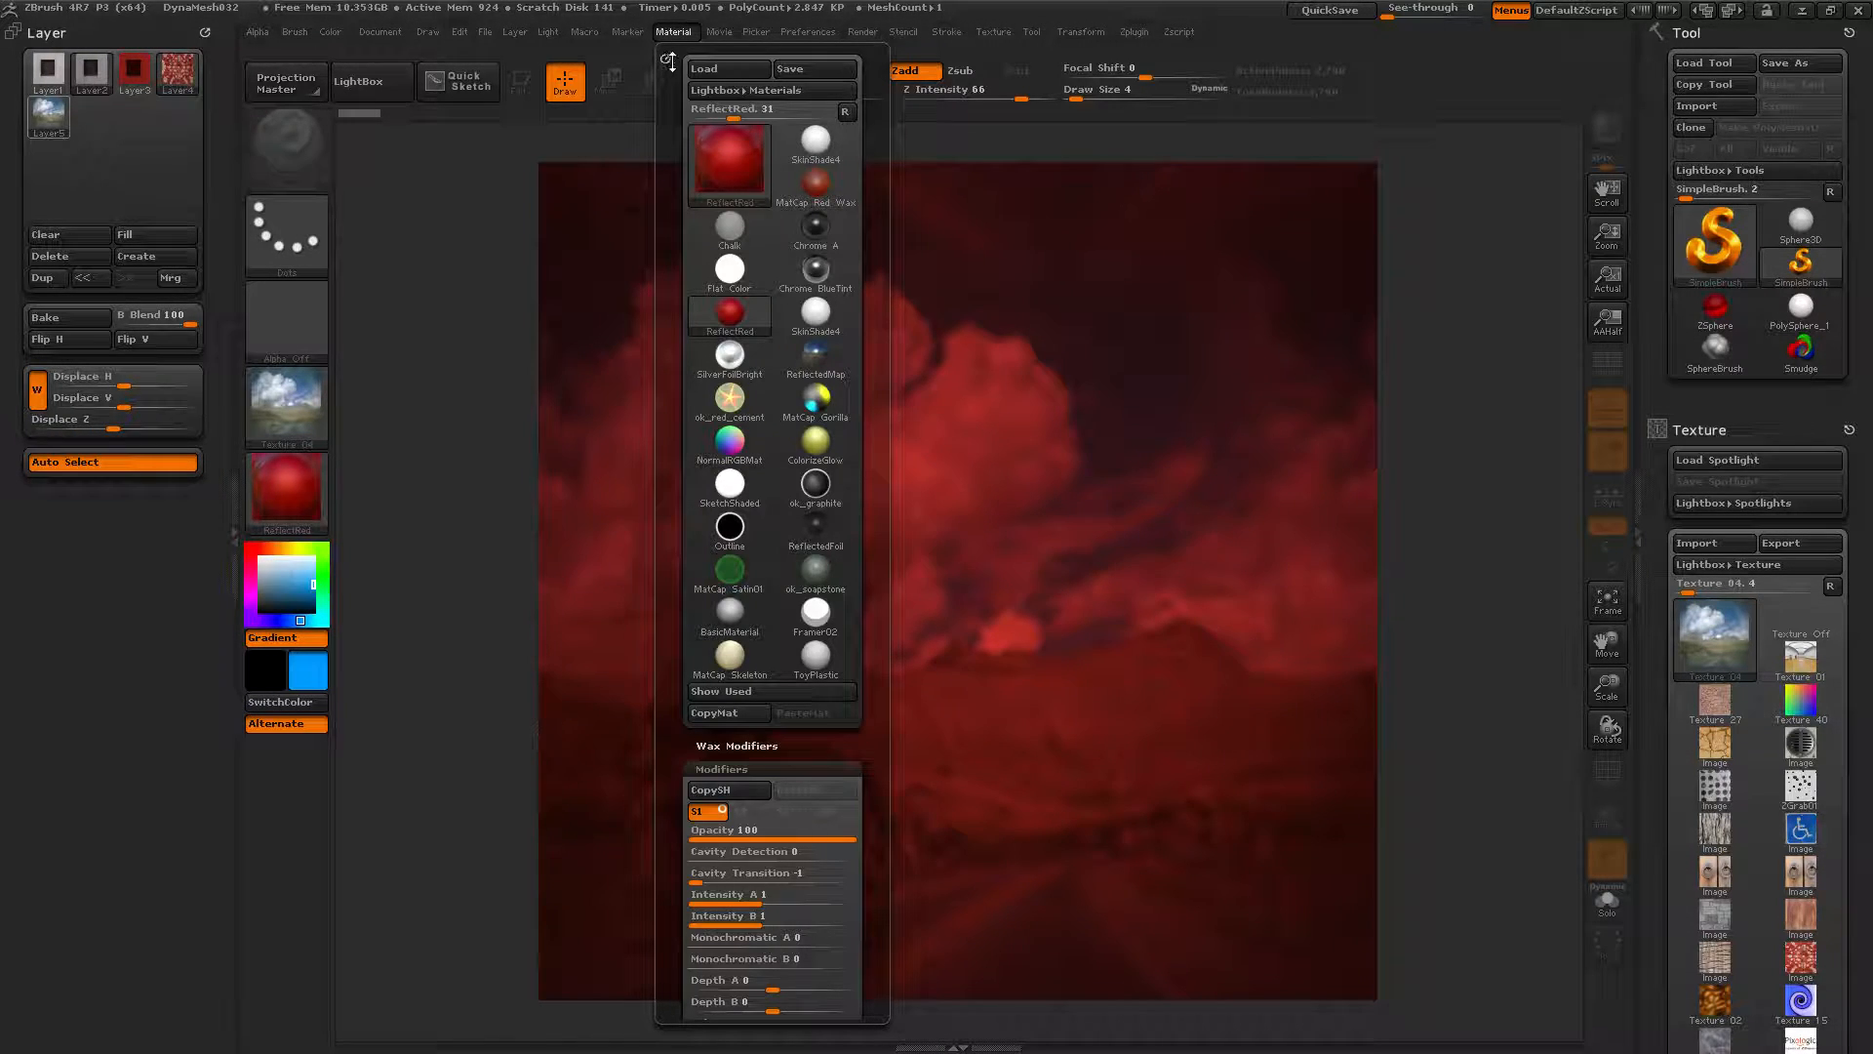
{"action": "left_click_drag", "start_coordinate": [666, 59], "coordinate": [1663, 287]}
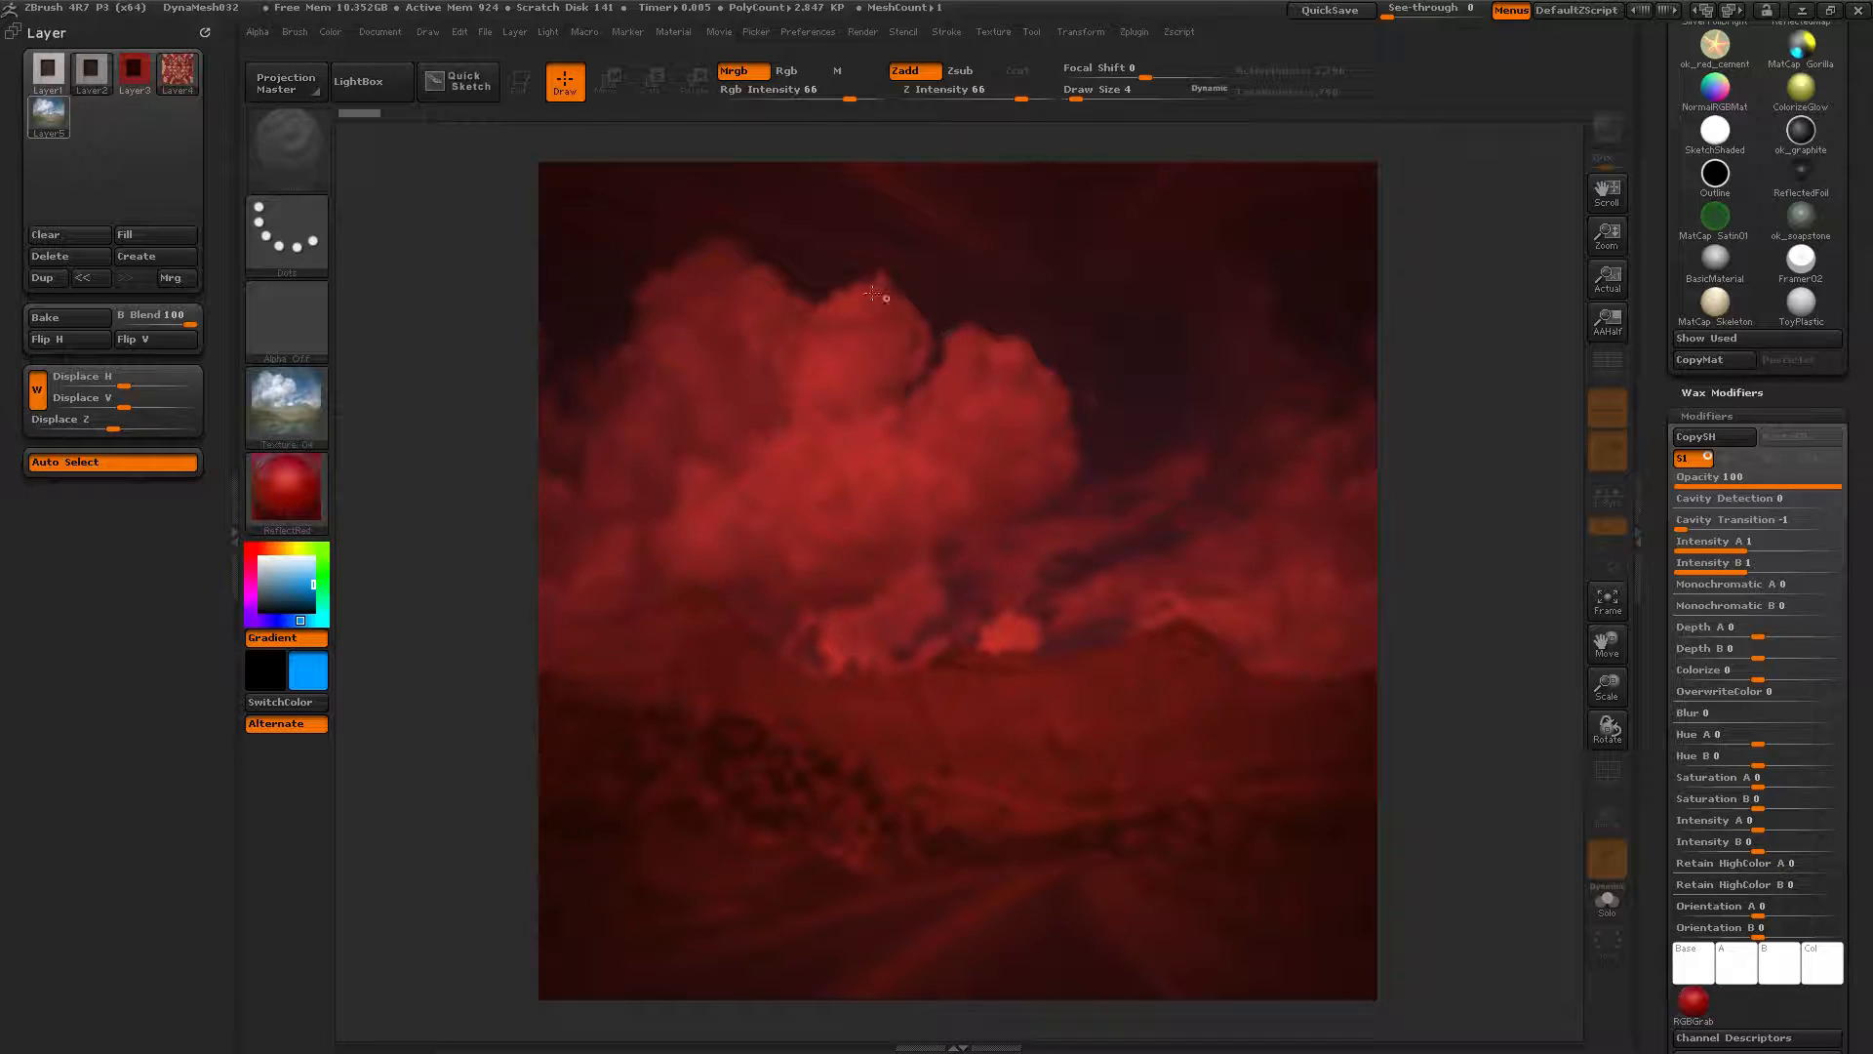
Refill layer 5 with the rainbow gradient Texture 40 and the Flat Color material
{"action": "left_click", "coordinate": [295, 412]}
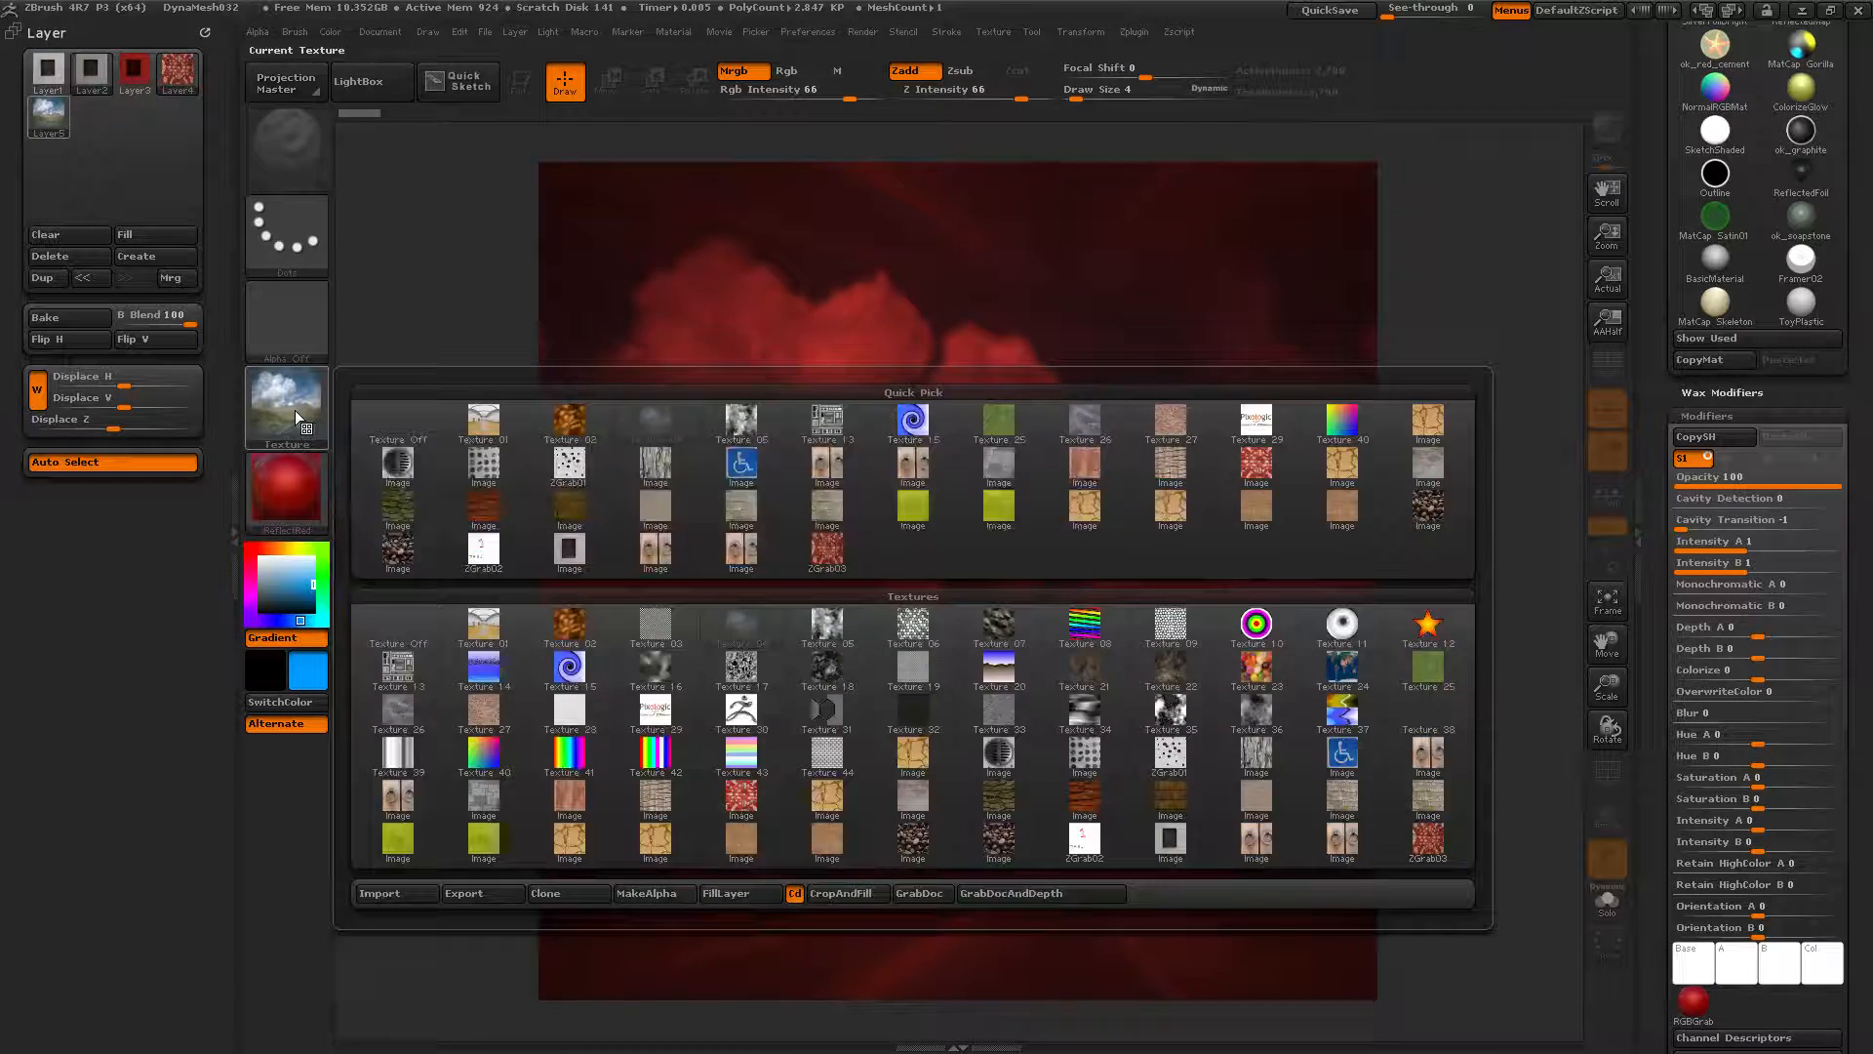
{"action": "left_click", "coordinate": [494, 761]}
{"action": "left_click", "coordinate": [295, 478]}
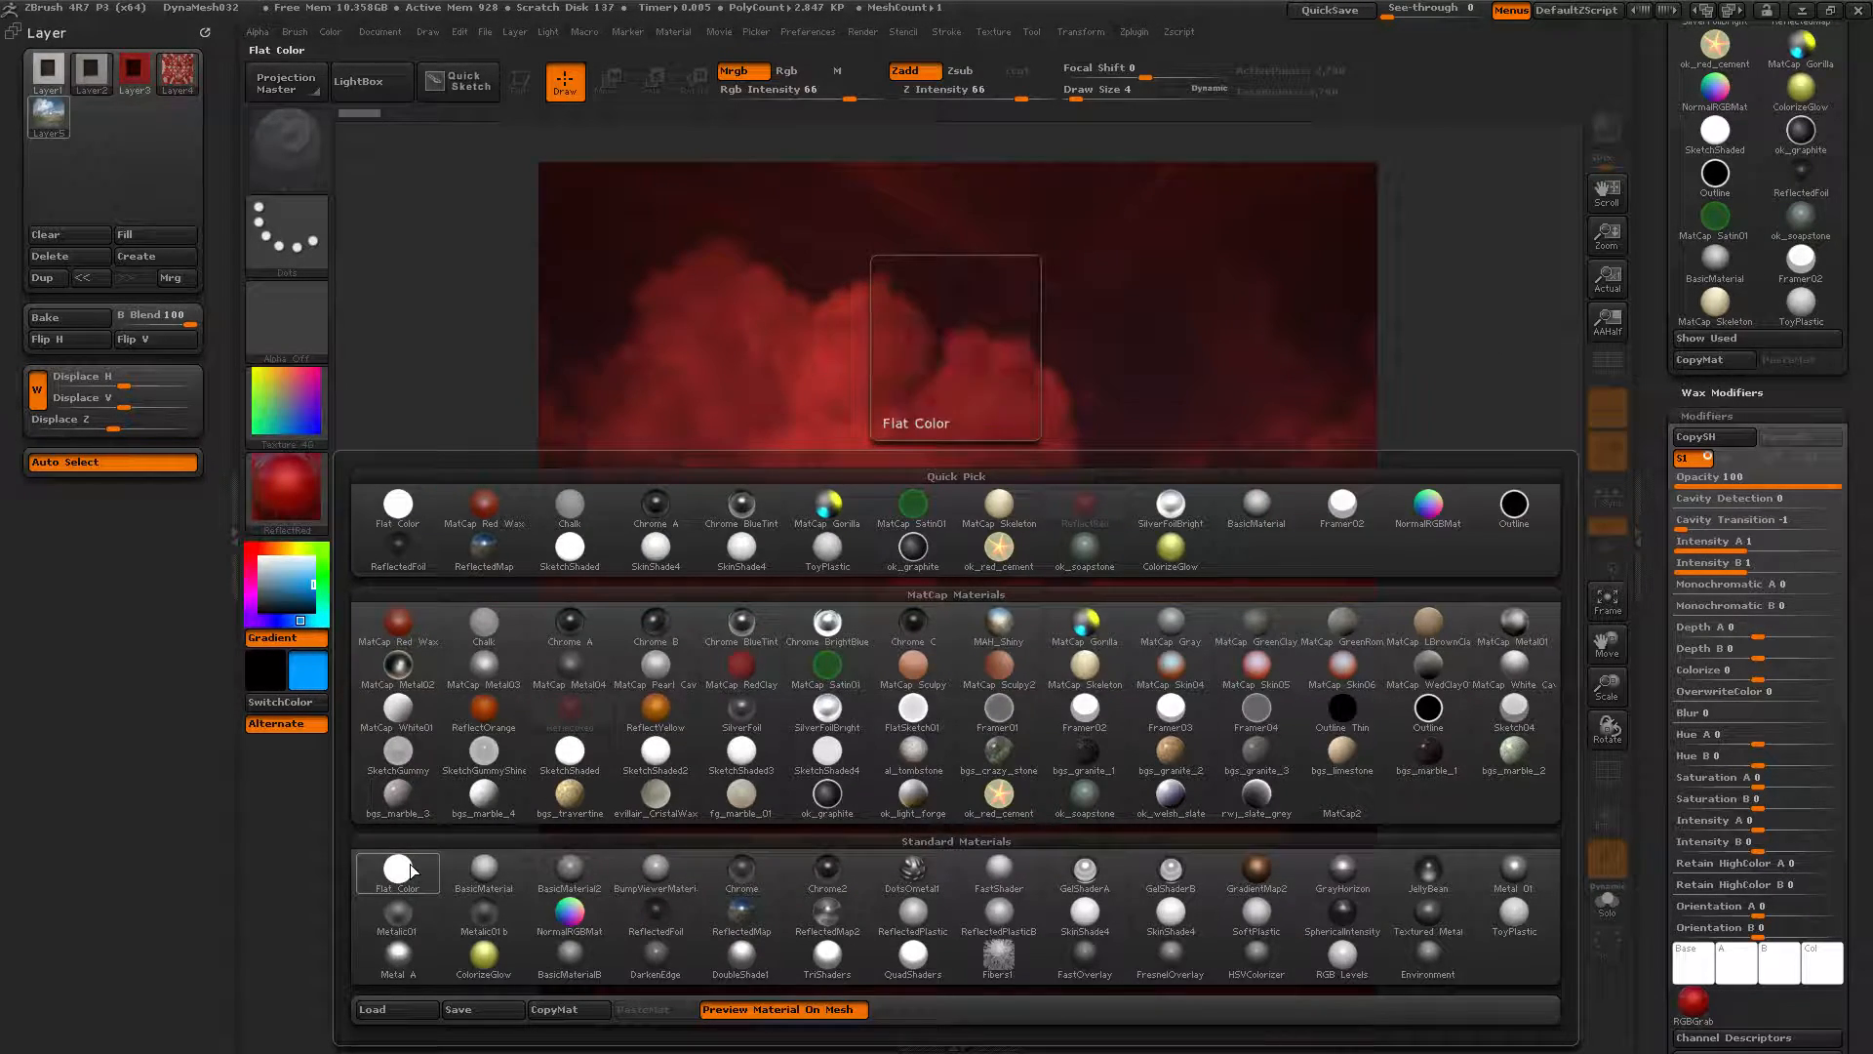
{"action": "left_click", "coordinate": [413, 891]}
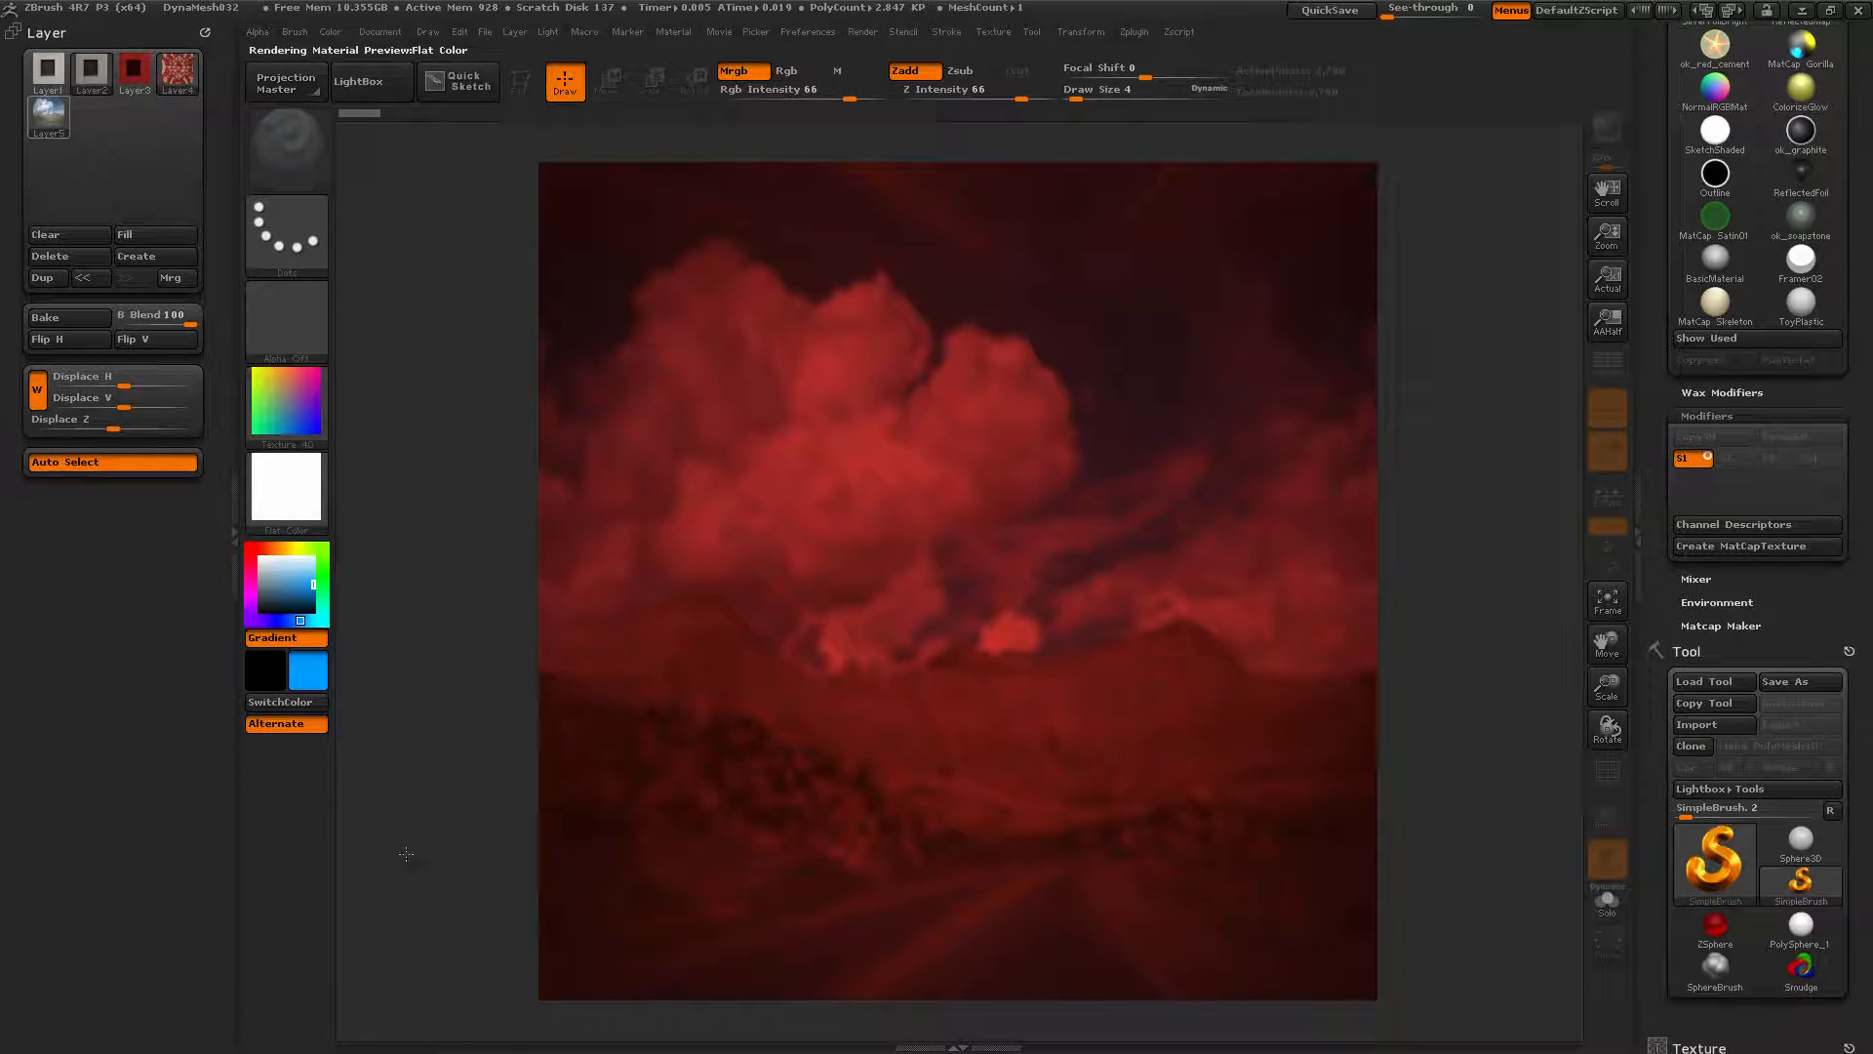
{"action": "left_click", "coordinate": [145, 234]}
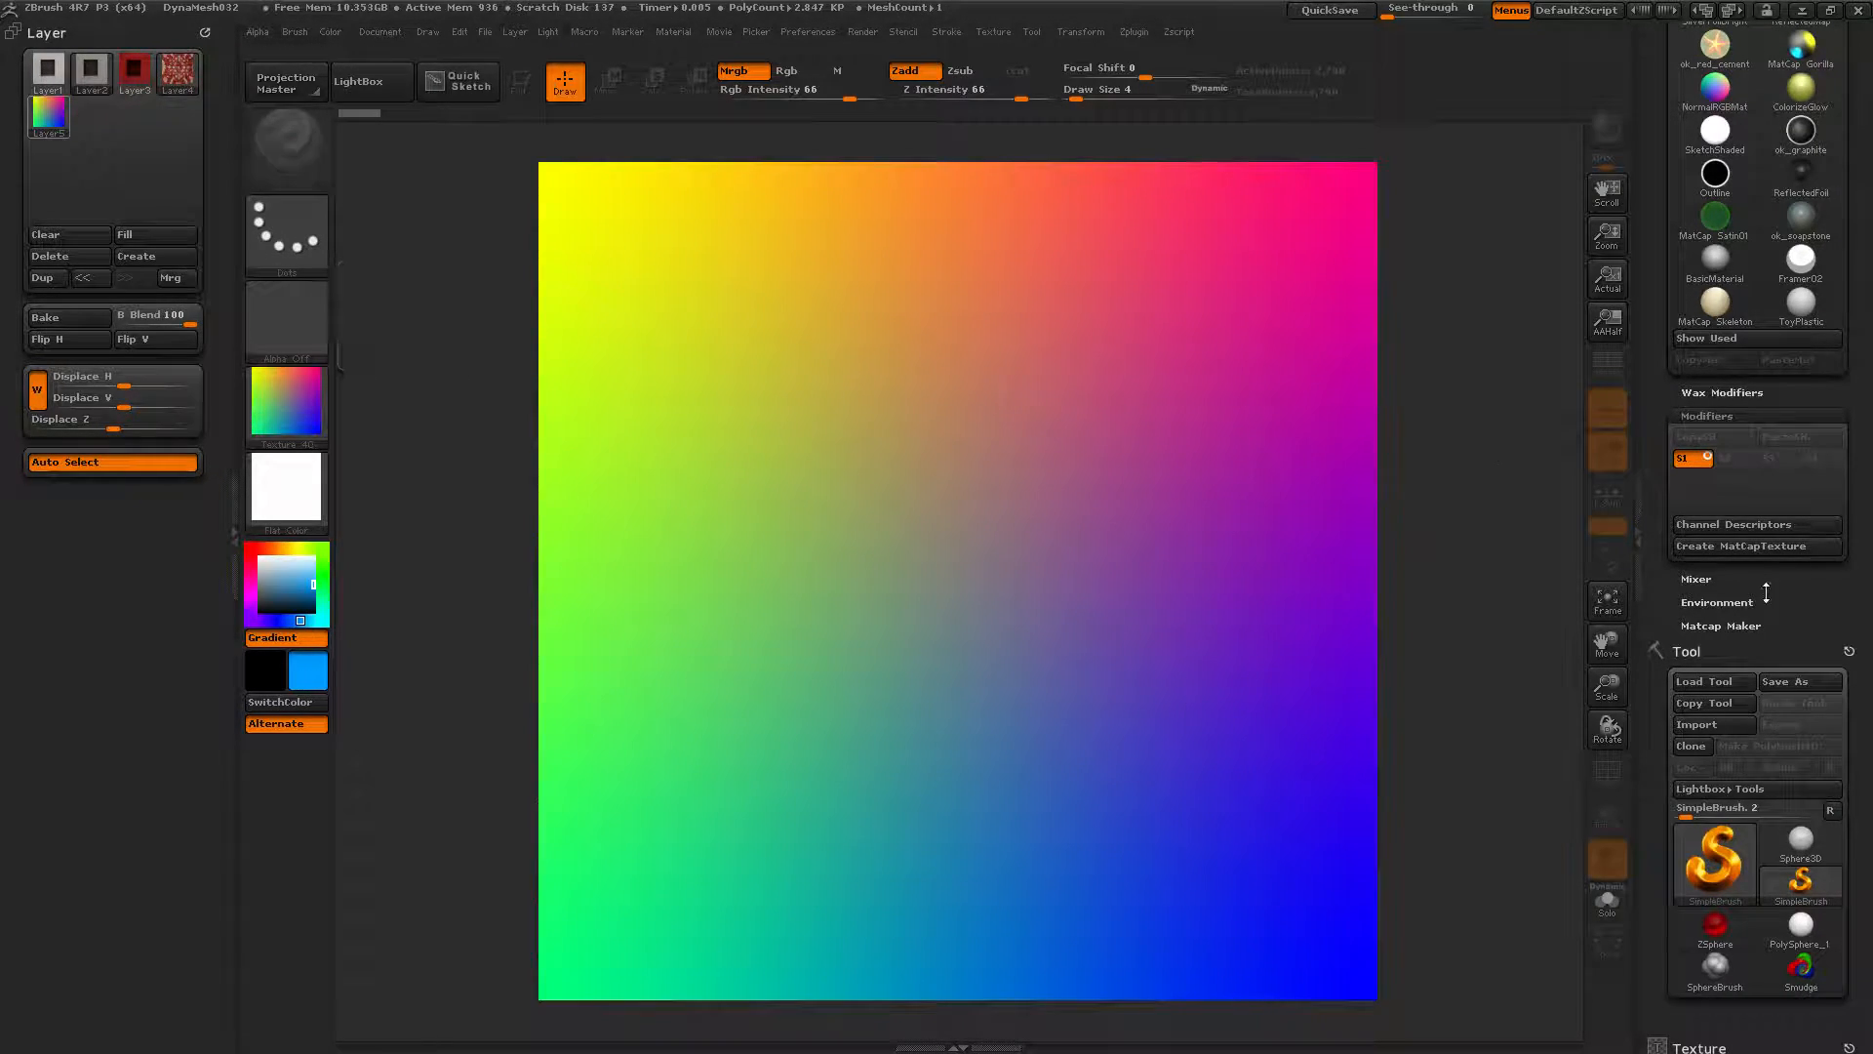
Examine the docked Tool, Texture and Material palettes, including the Wax Modifiers and Modifiers settings of the Flat Color material
{"action": "left_click_drag", "start_coordinate": [1659, 597], "coordinate": [1655, 502]}
{"action": "scroll", "coordinate": [1654, 502], "scroll_direction": "down", "scroll_amount": 6}
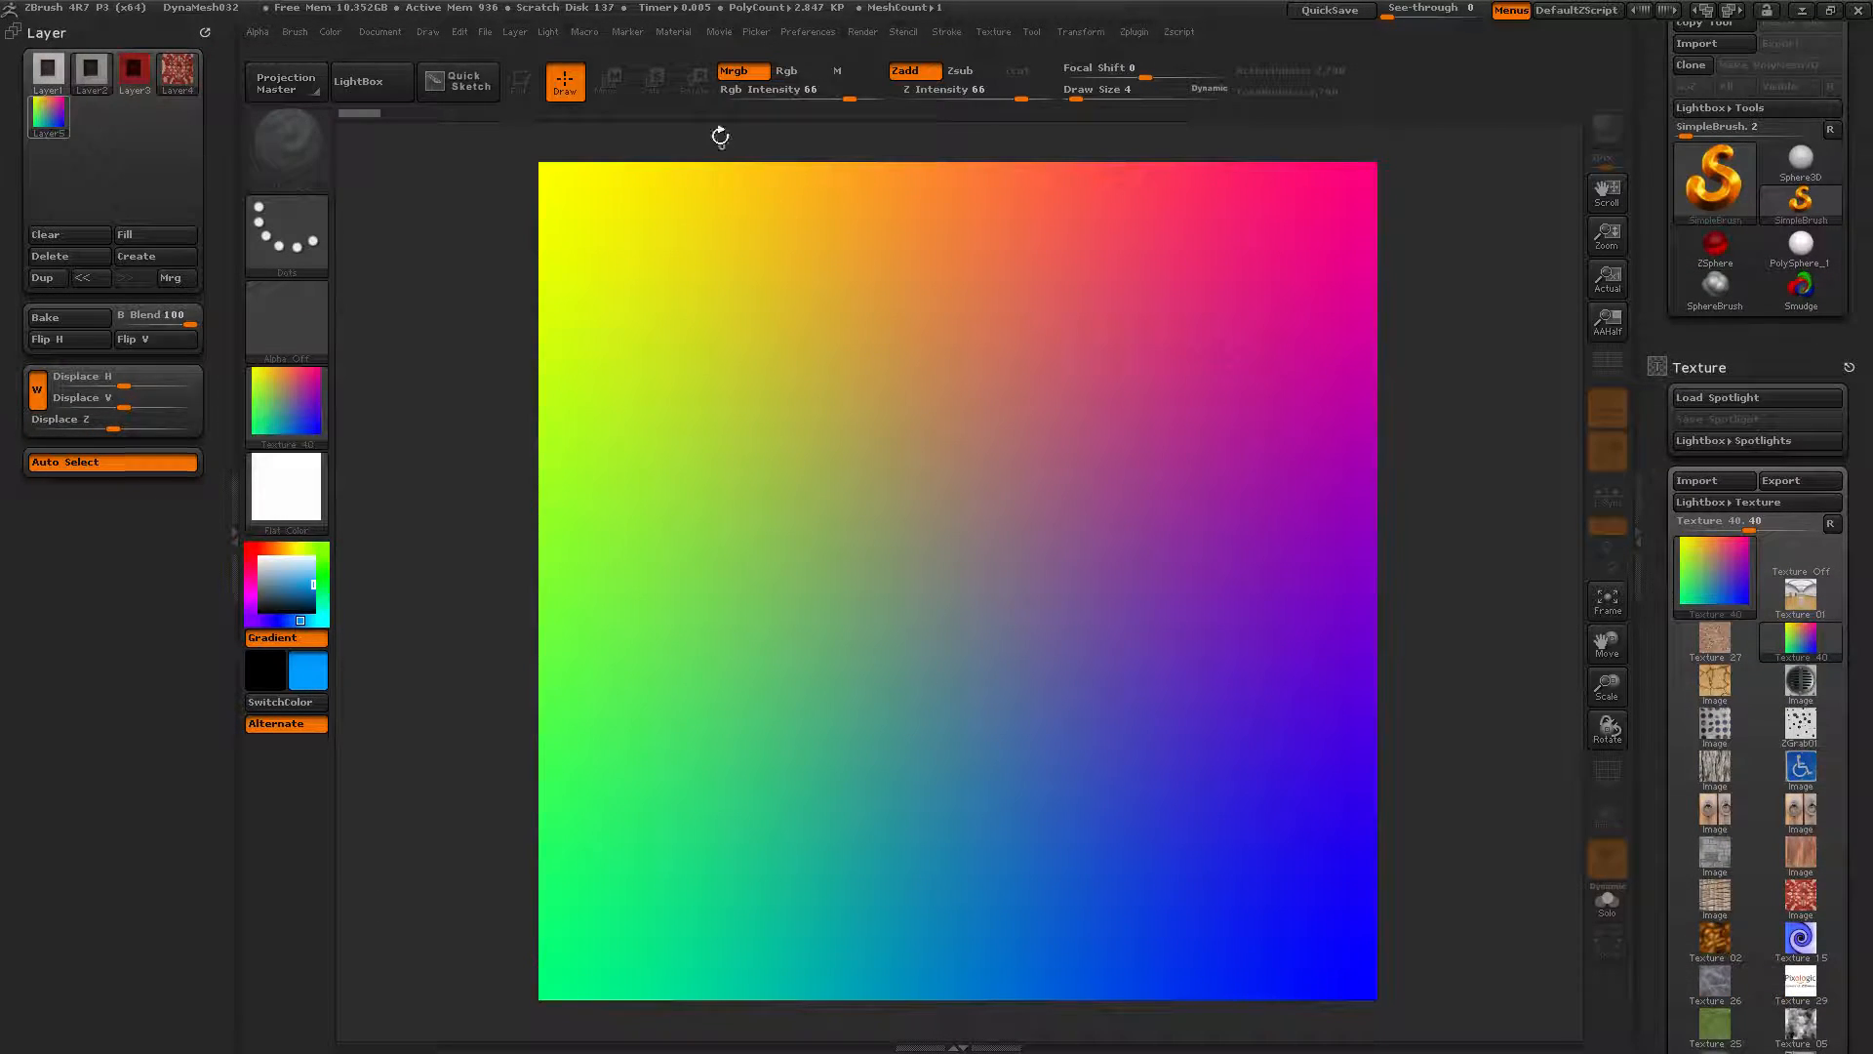
{"action": "left_click", "coordinate": [675, 31]}
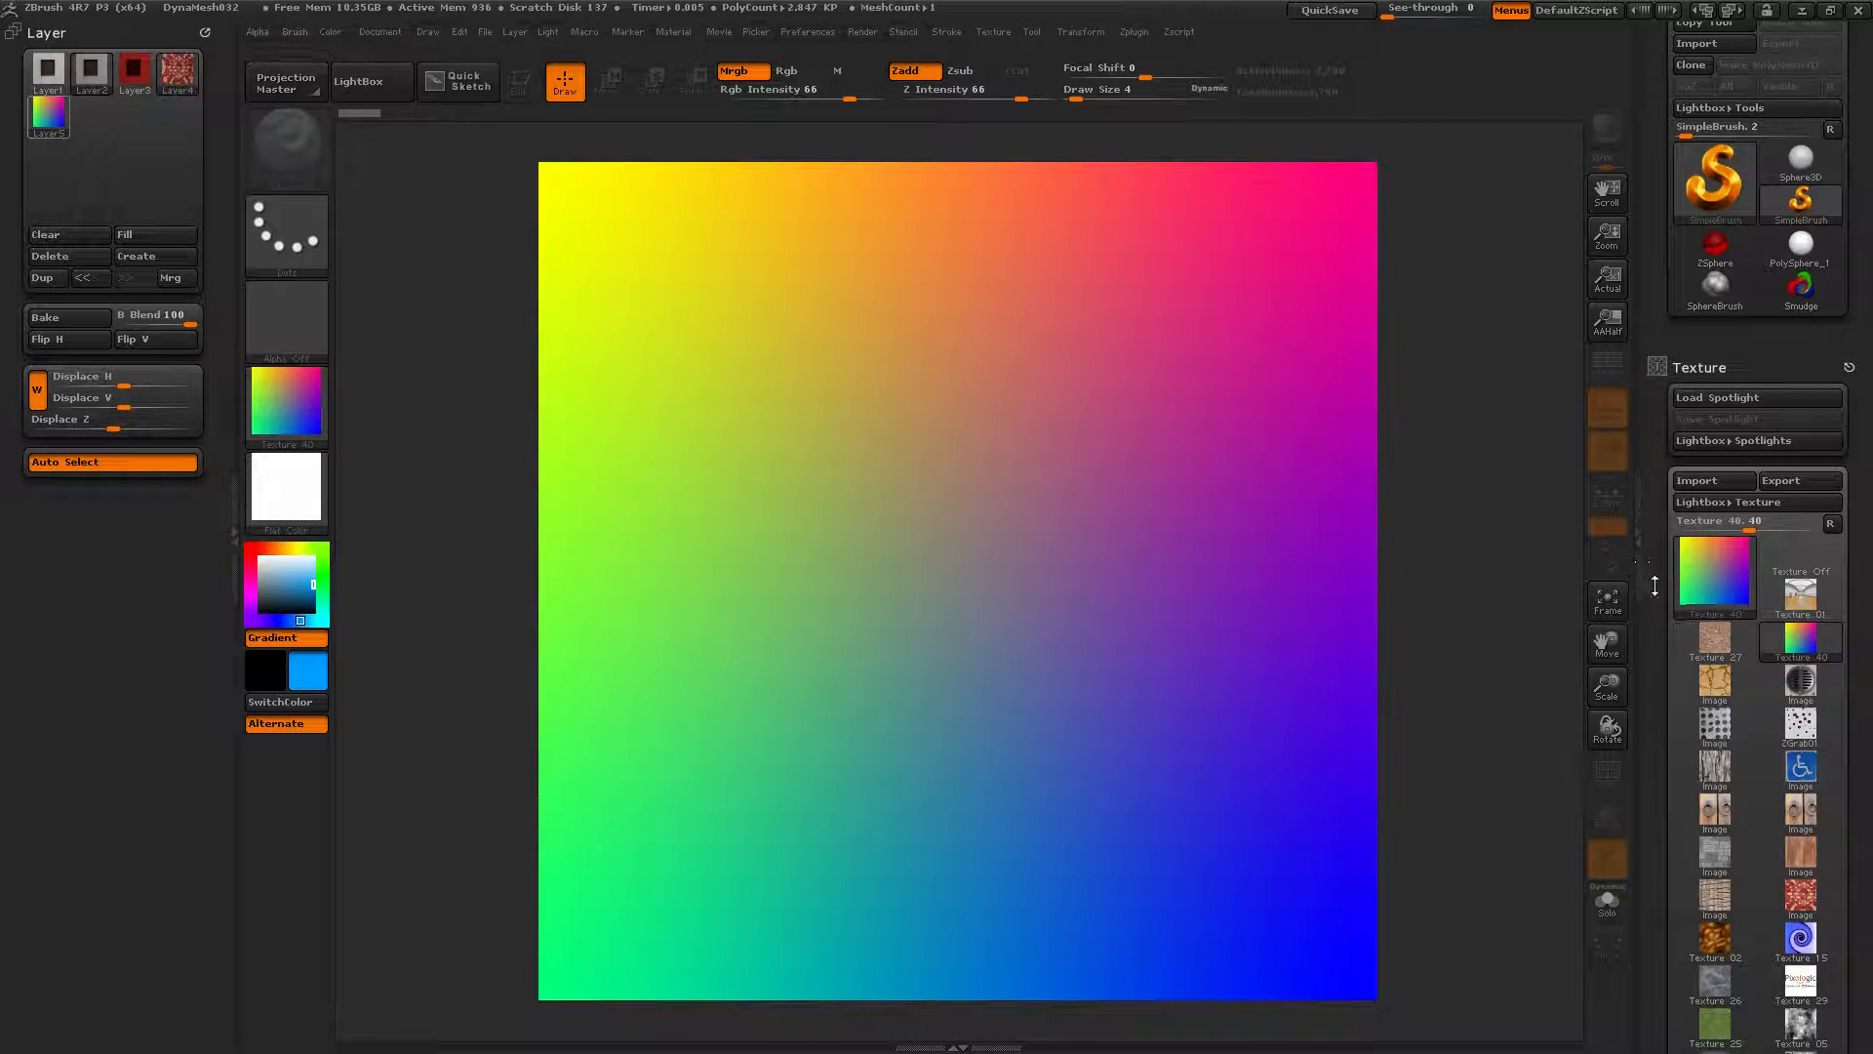
{"action": "scroll", "coordinate": [1654, 585], "scroll_direction": "down", "scroll_amount": 5}
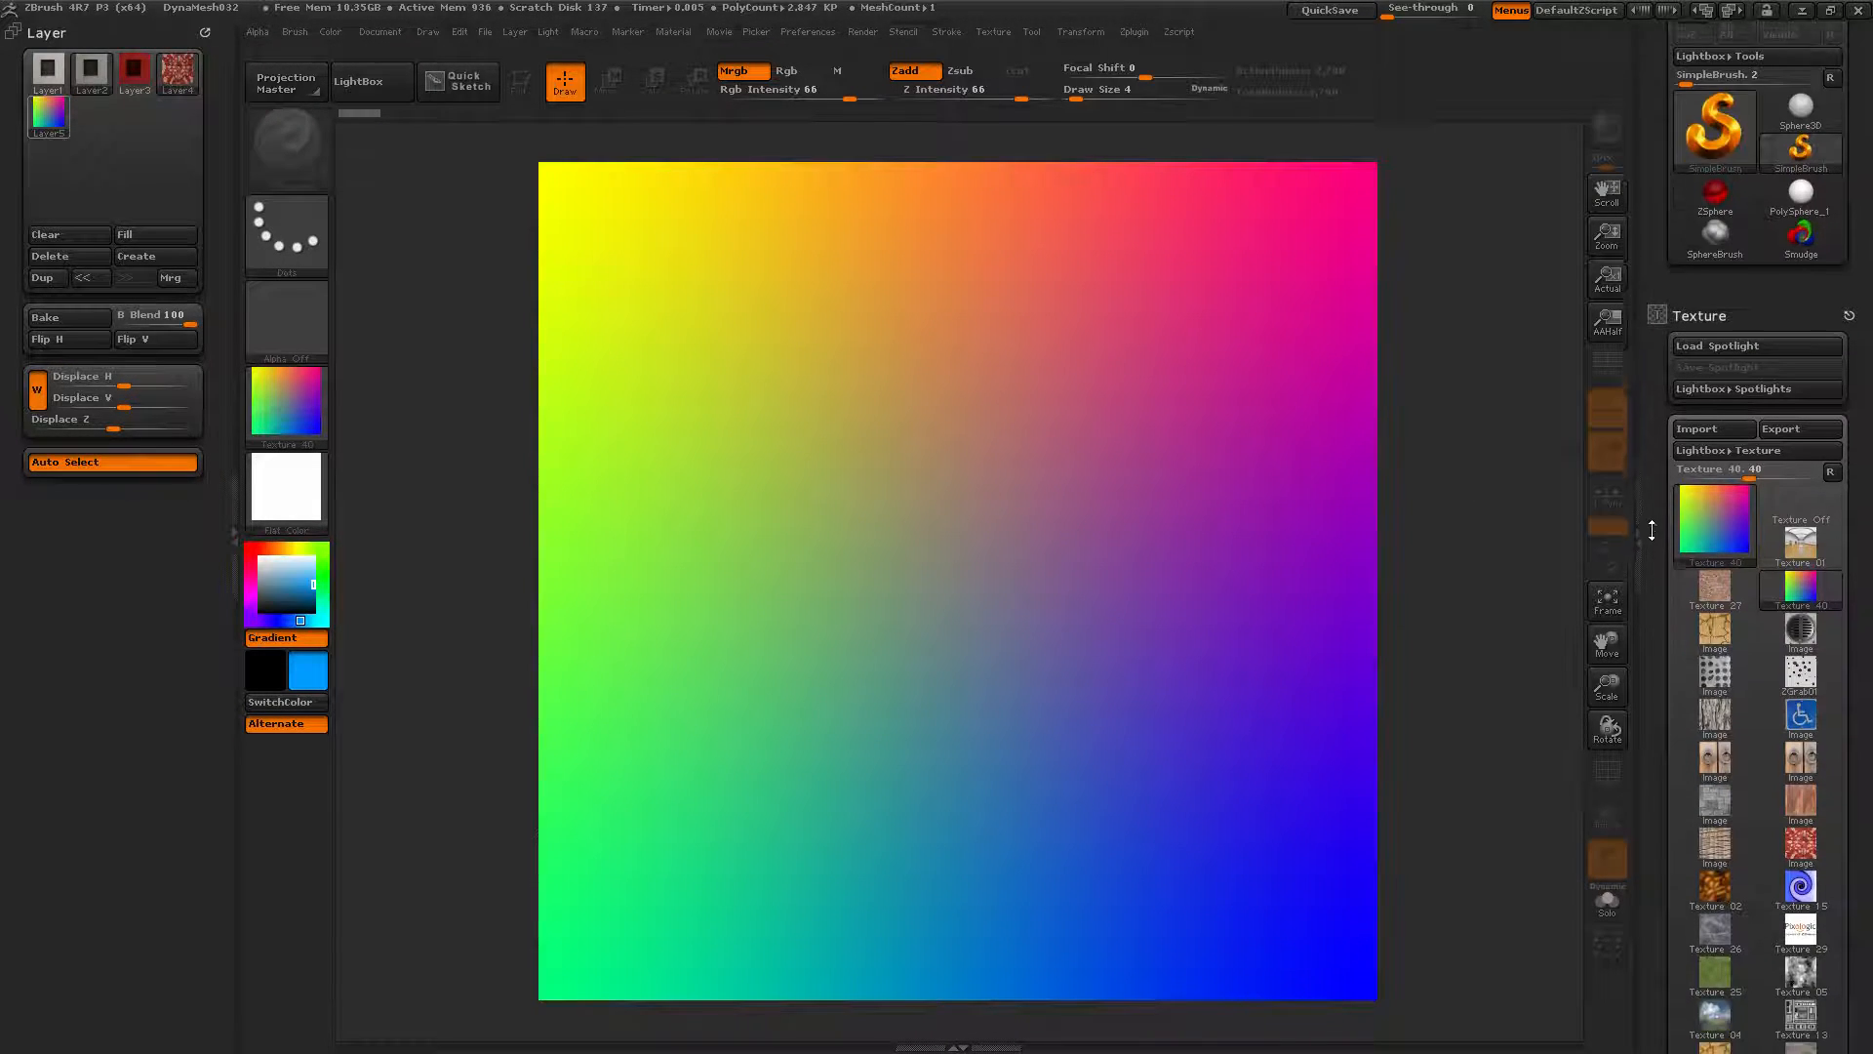
{"action": "scroll", "coordinate": [1662, 402], "scroll_direction": "down", "scroll_amount": 10}
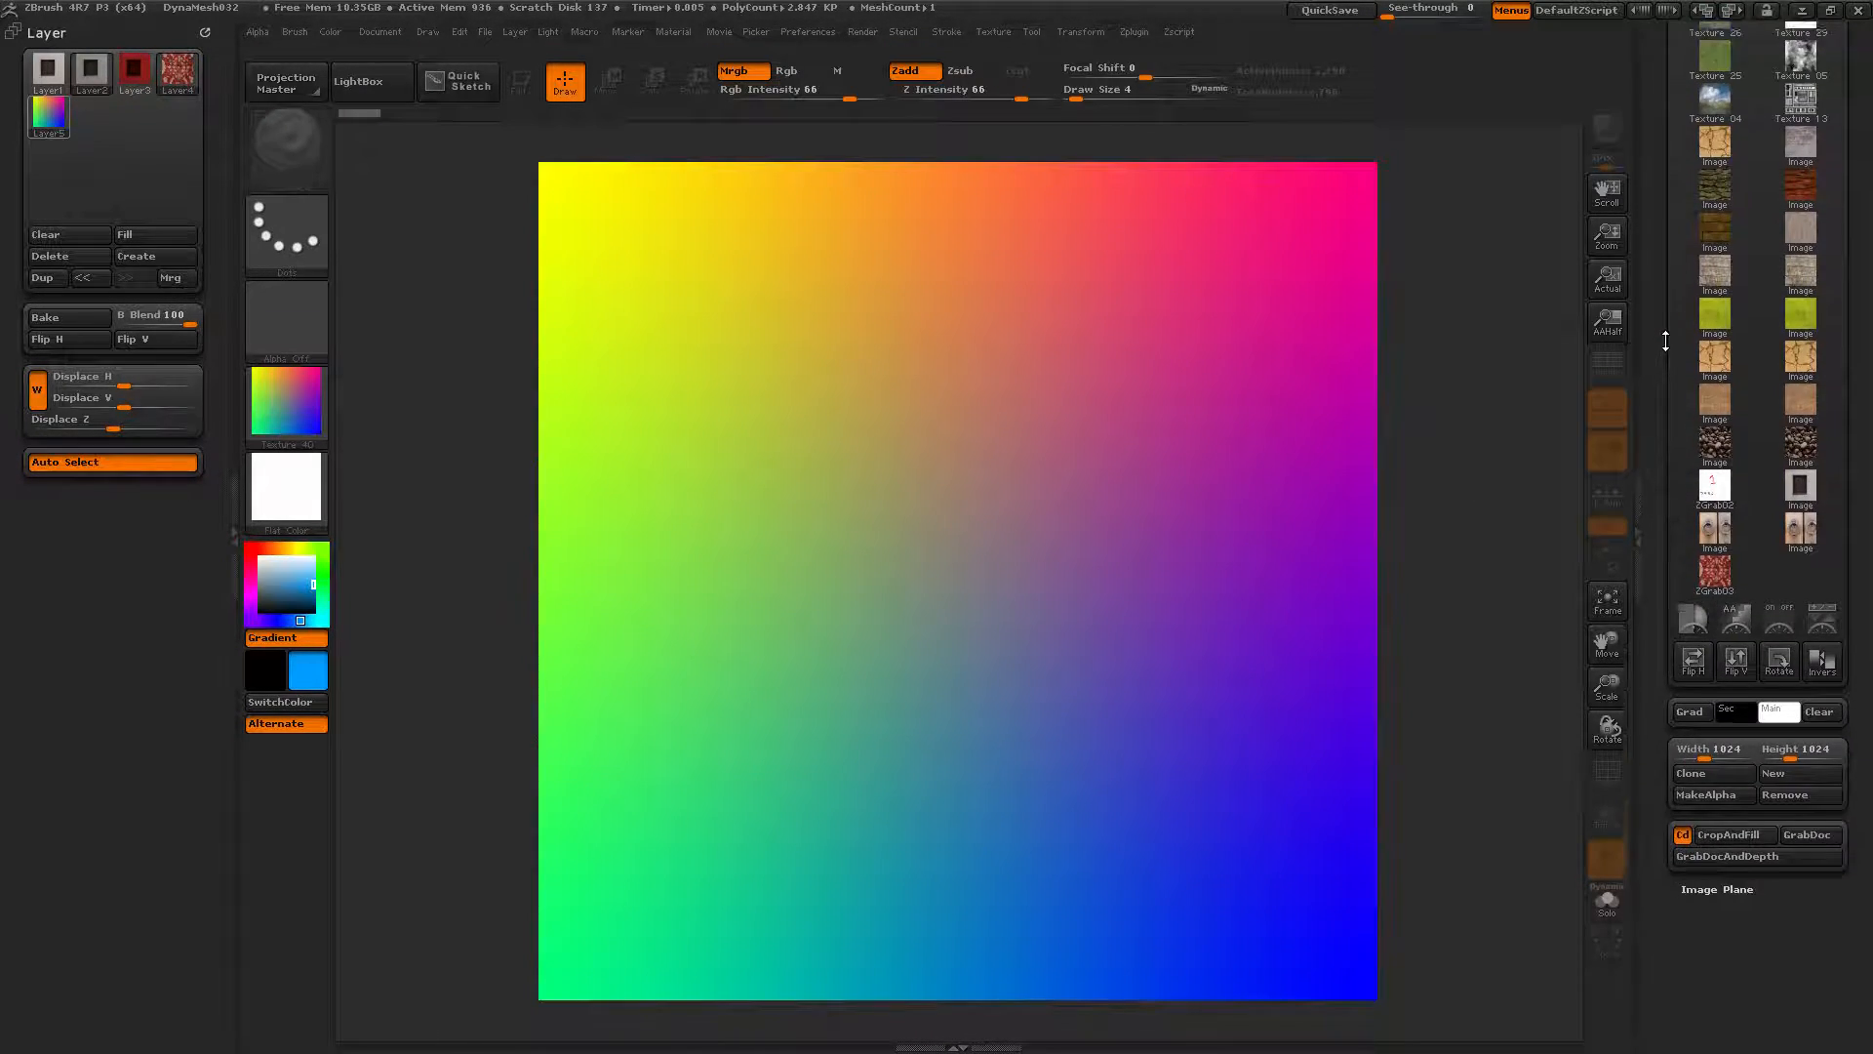
{"action": "scroll", "coordinate": [1693, 802], "scroll_direction": "up", "scroll_amount": 3}
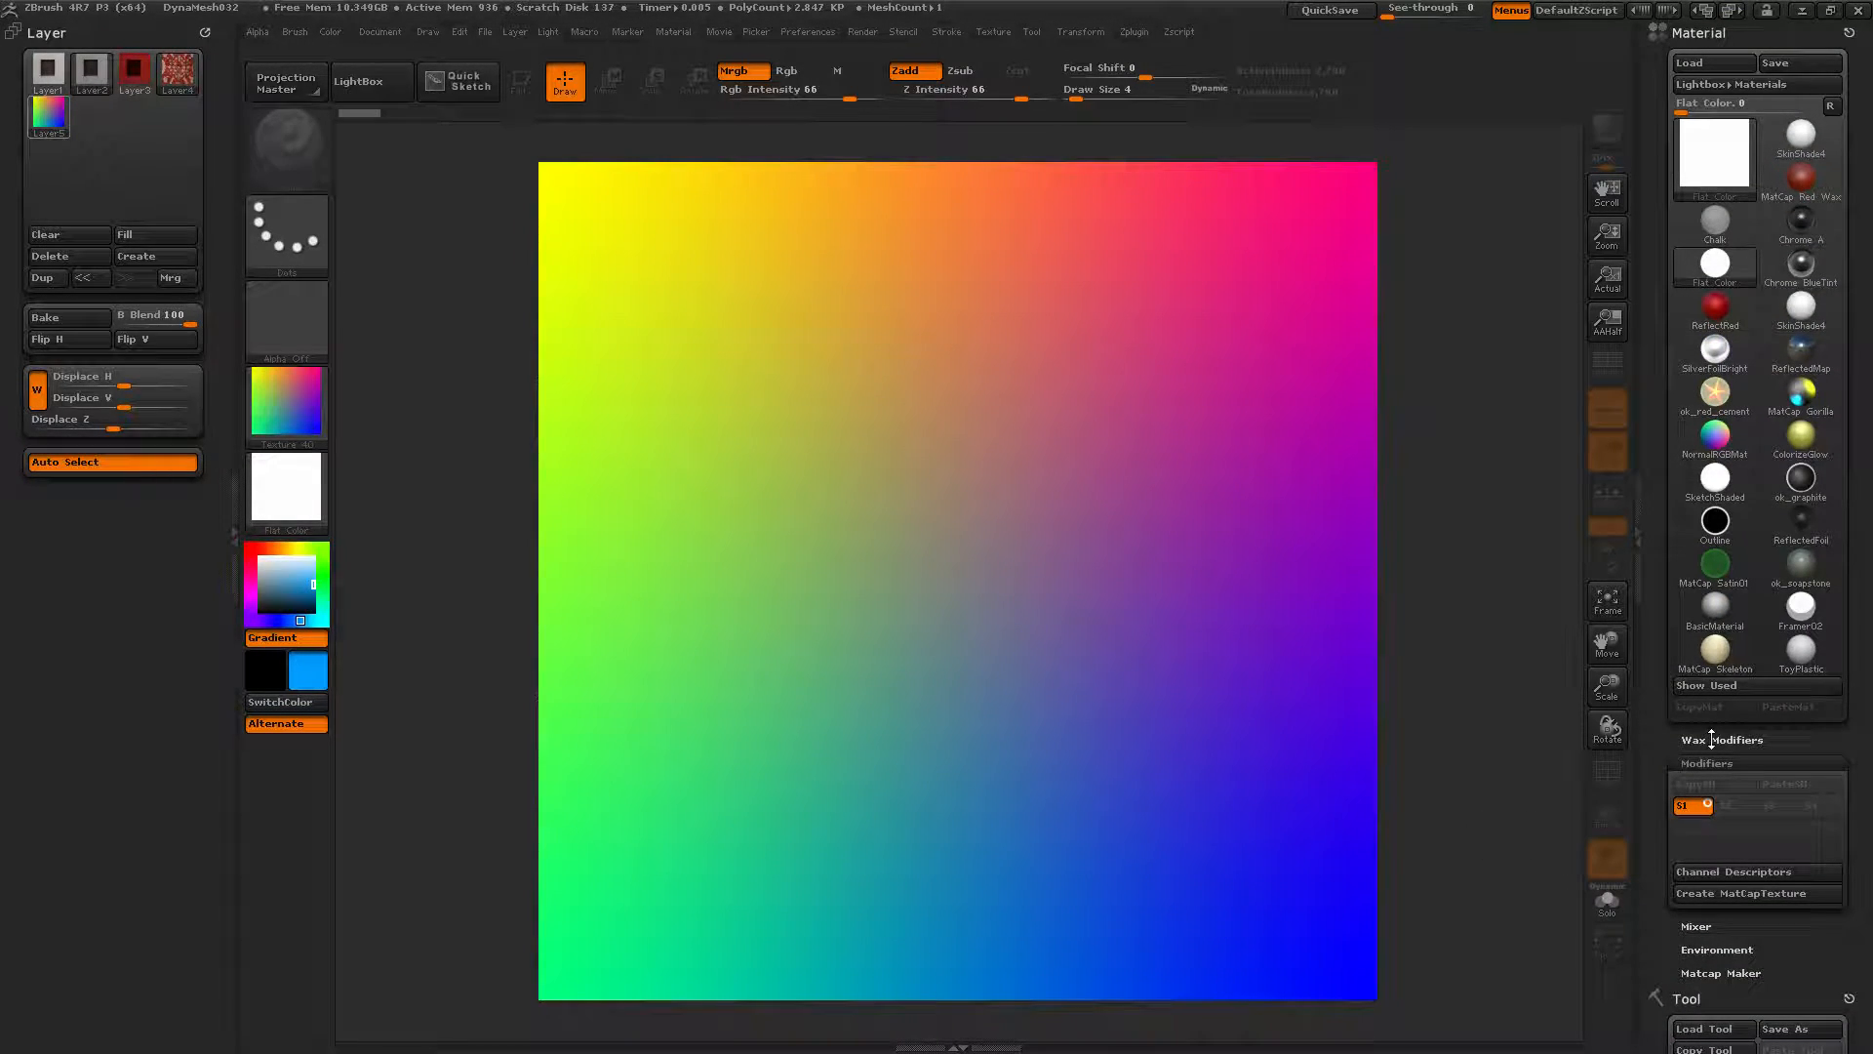
{"action": "left_click_drag", "start_coordinate": [1669, 741], "coordinate": [1669, 693]}
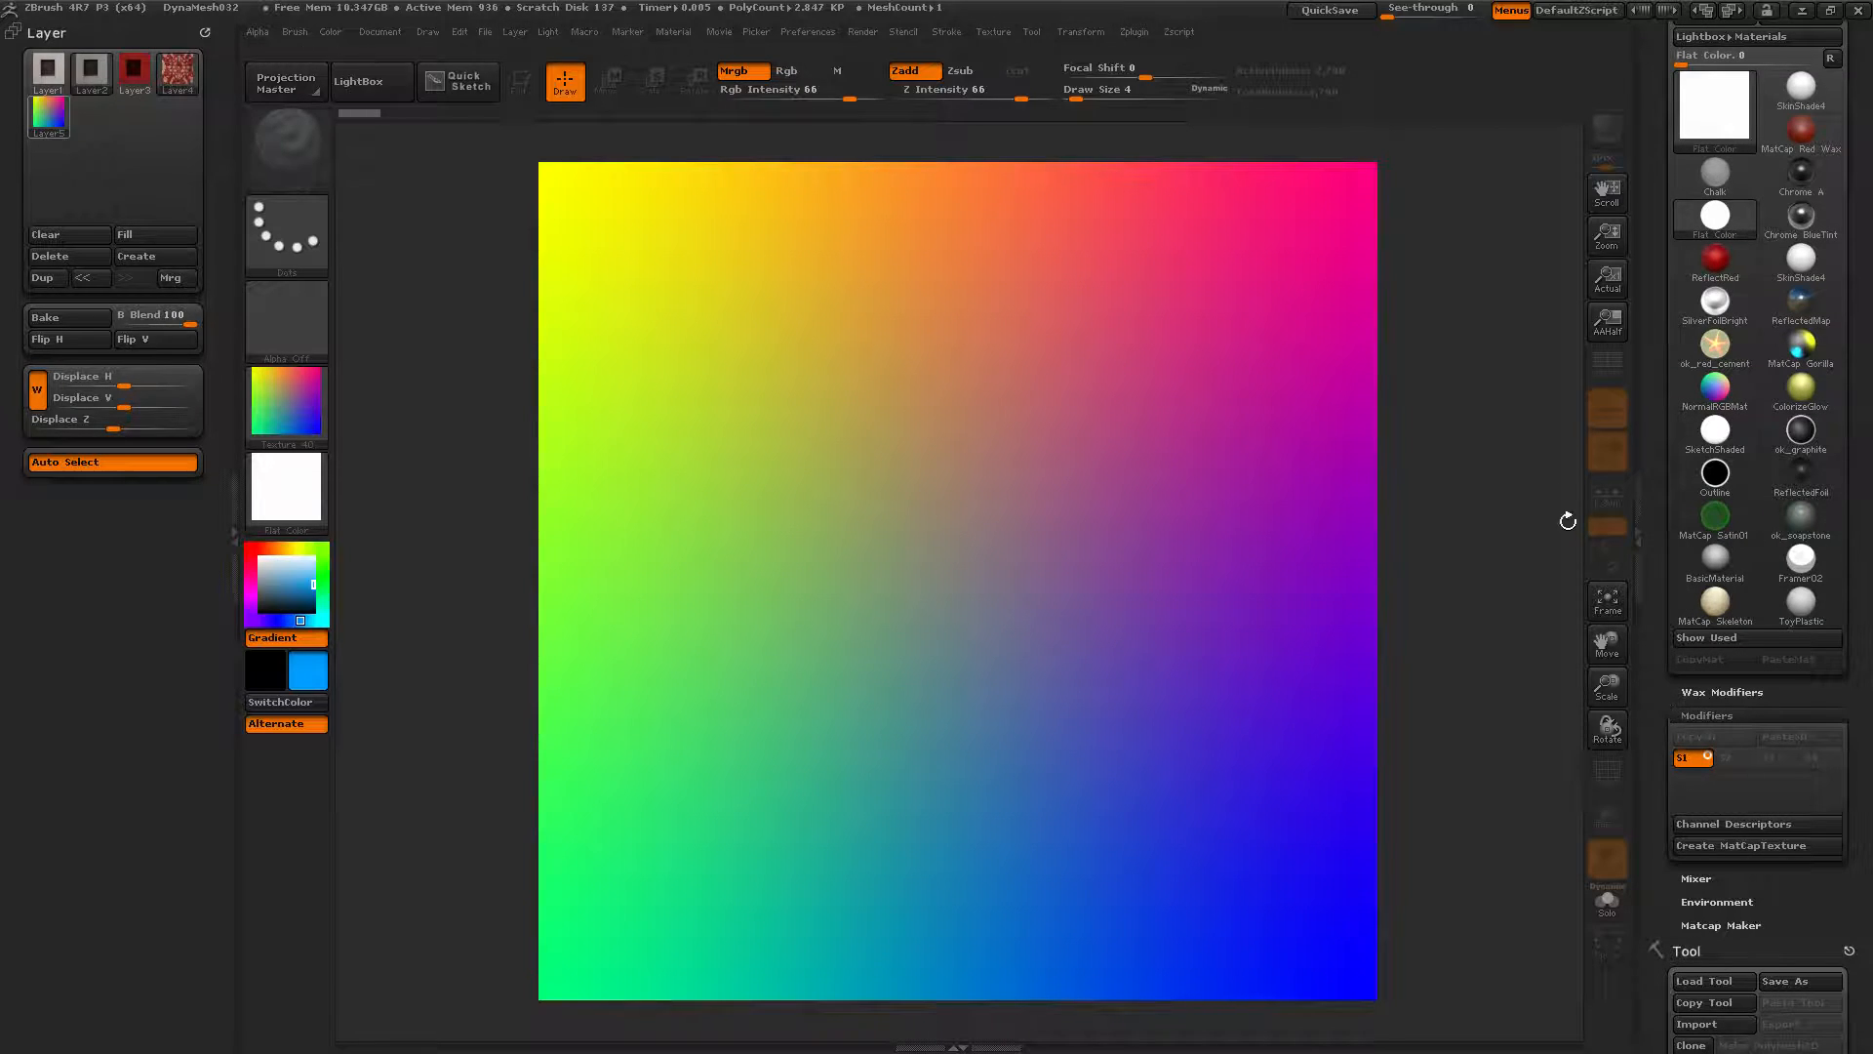
{"action": "left_click_drag", "start_coordinate": [1651, 273], "coordinate": [1664, 361]}
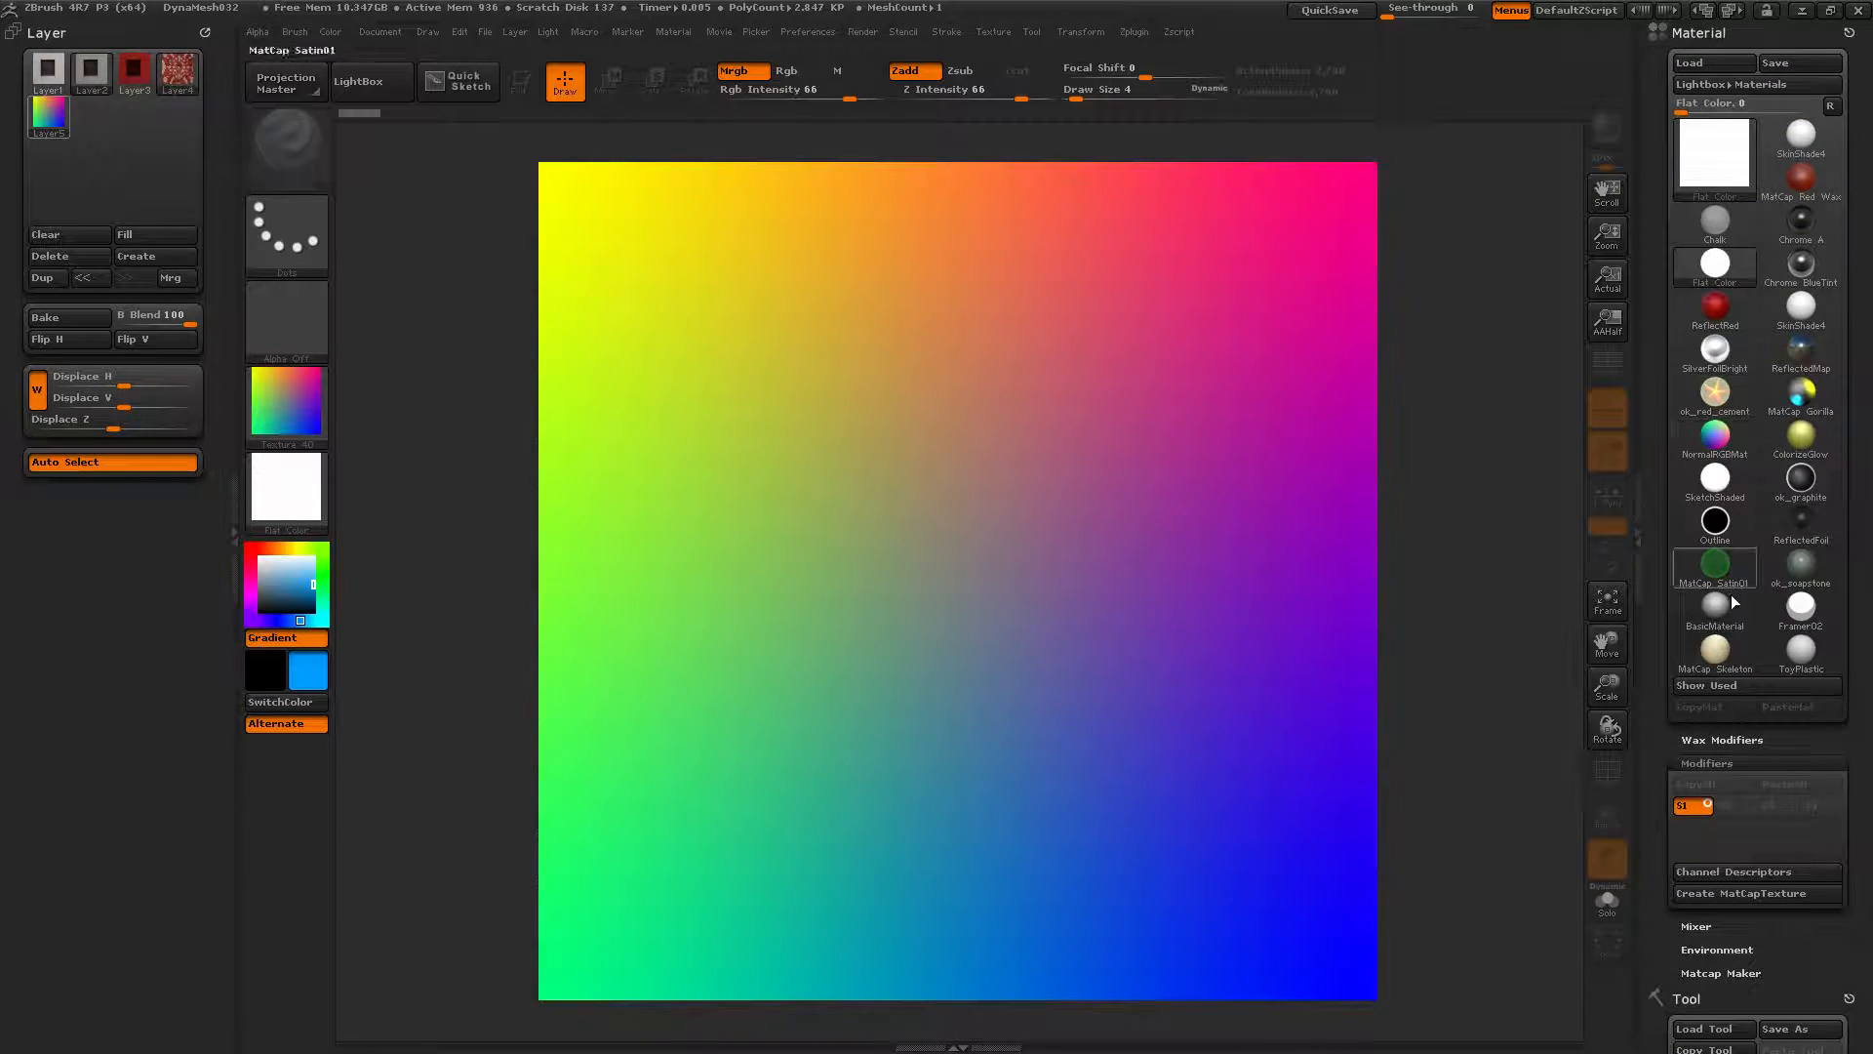
{"action": "left_click", "coordinate": [1725, 741]}
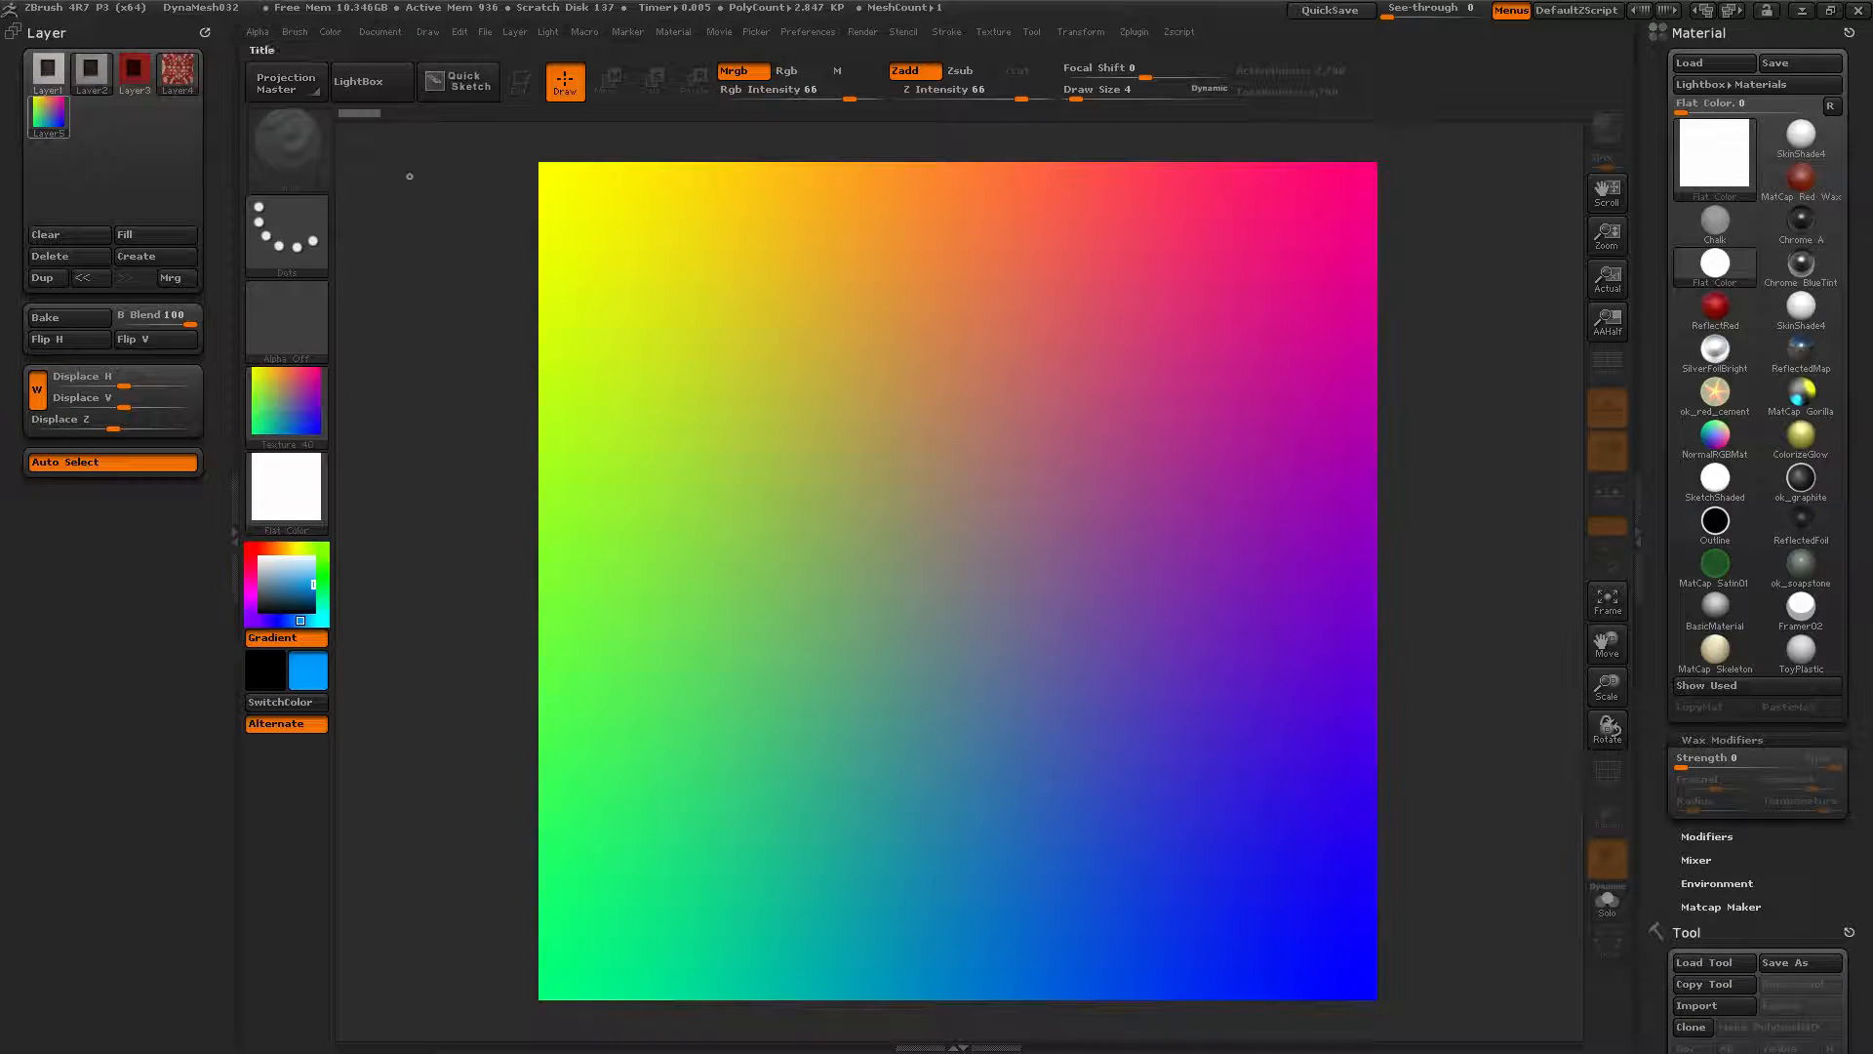
{"action": "left_click", "coordinate": [671, 32]}
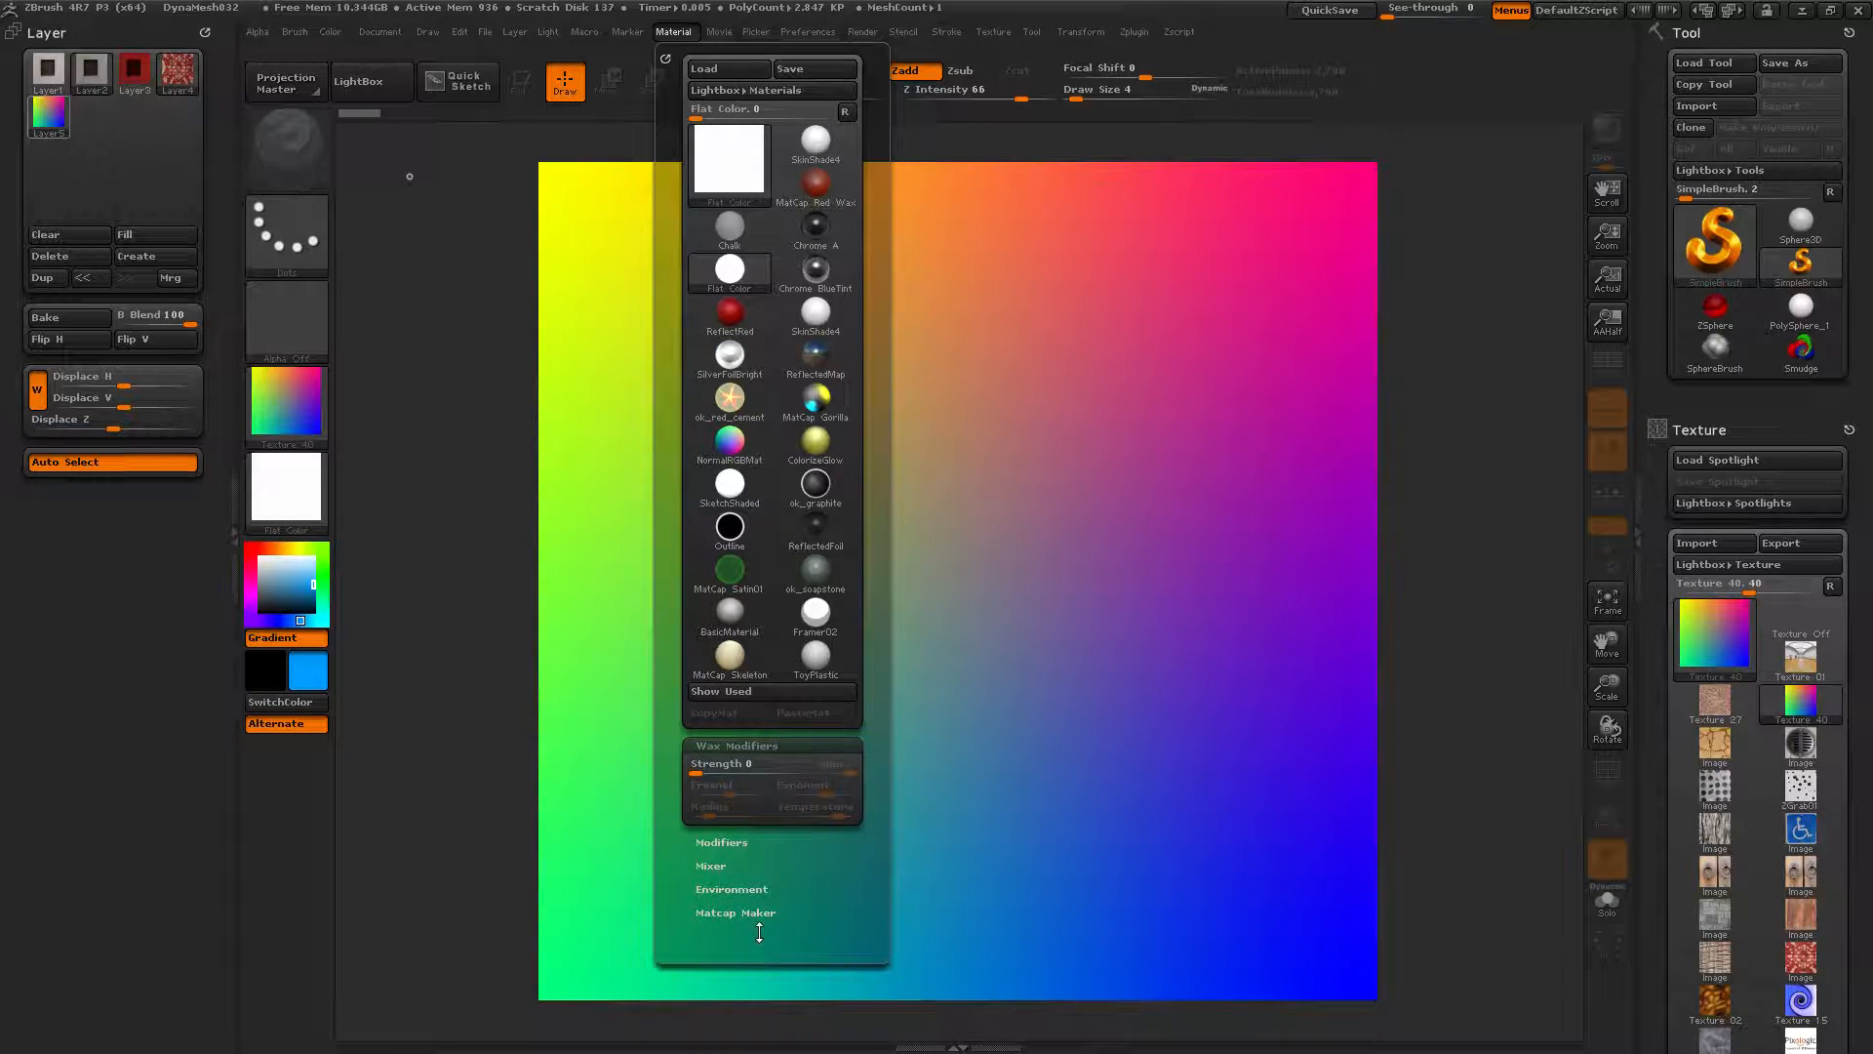
{"action": "left_click", "coordinate": [730, 843]}
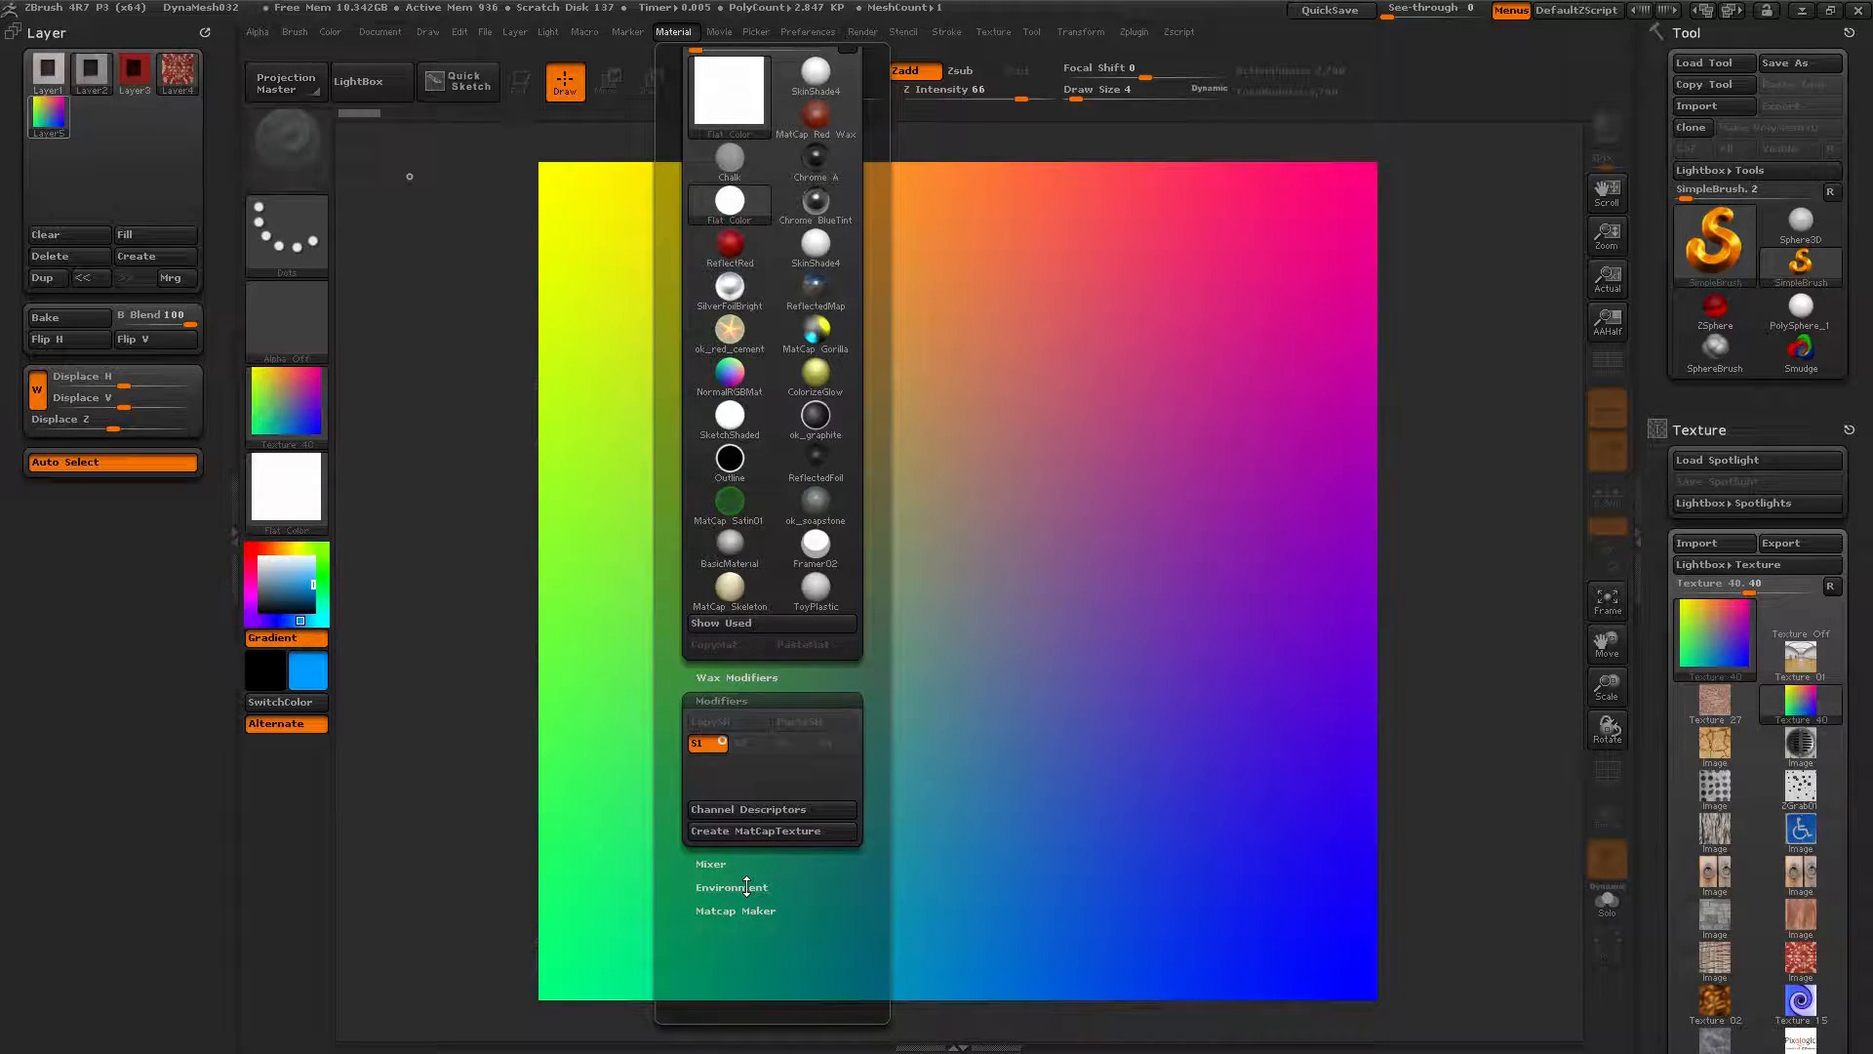
{"action": "left_click", "coordinate": [284, 397]}
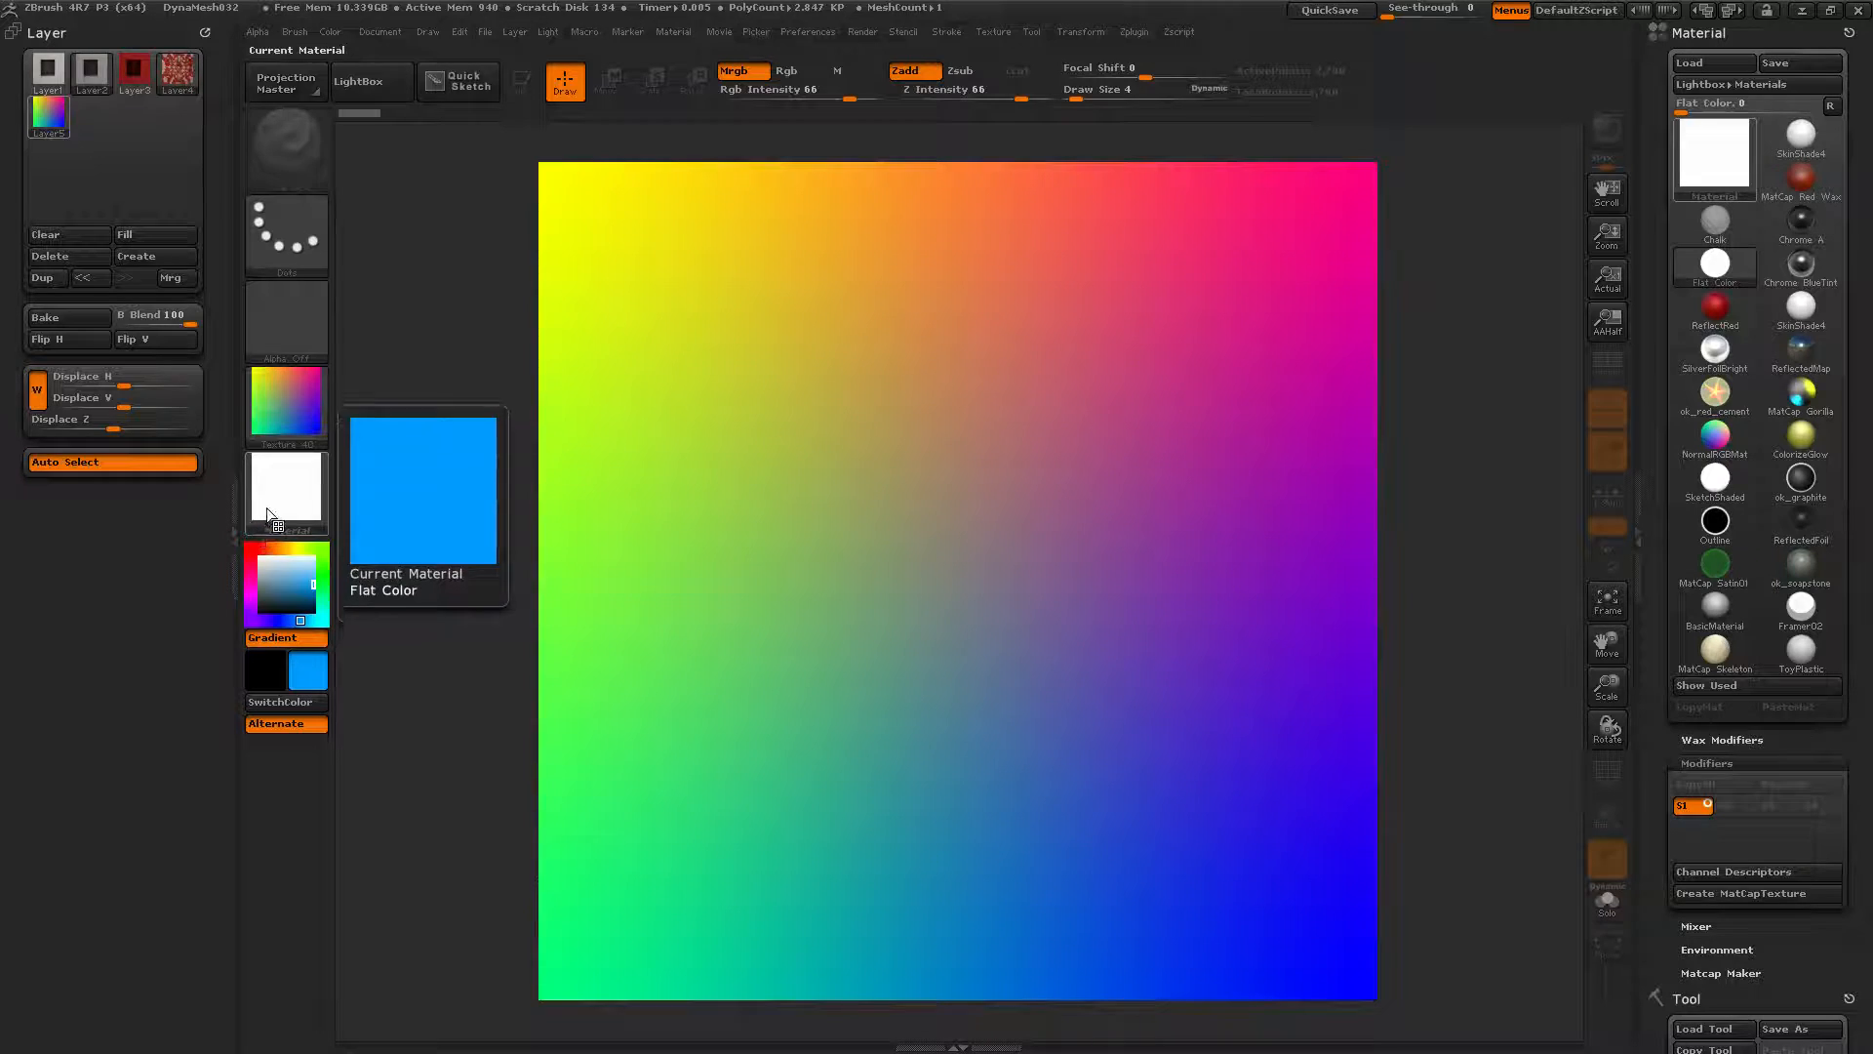
Switch the material to ReflectRed and back to Flat Color to compare which modifiers each one offers
{"action": "left_click", "coordinate": [286, 485]}
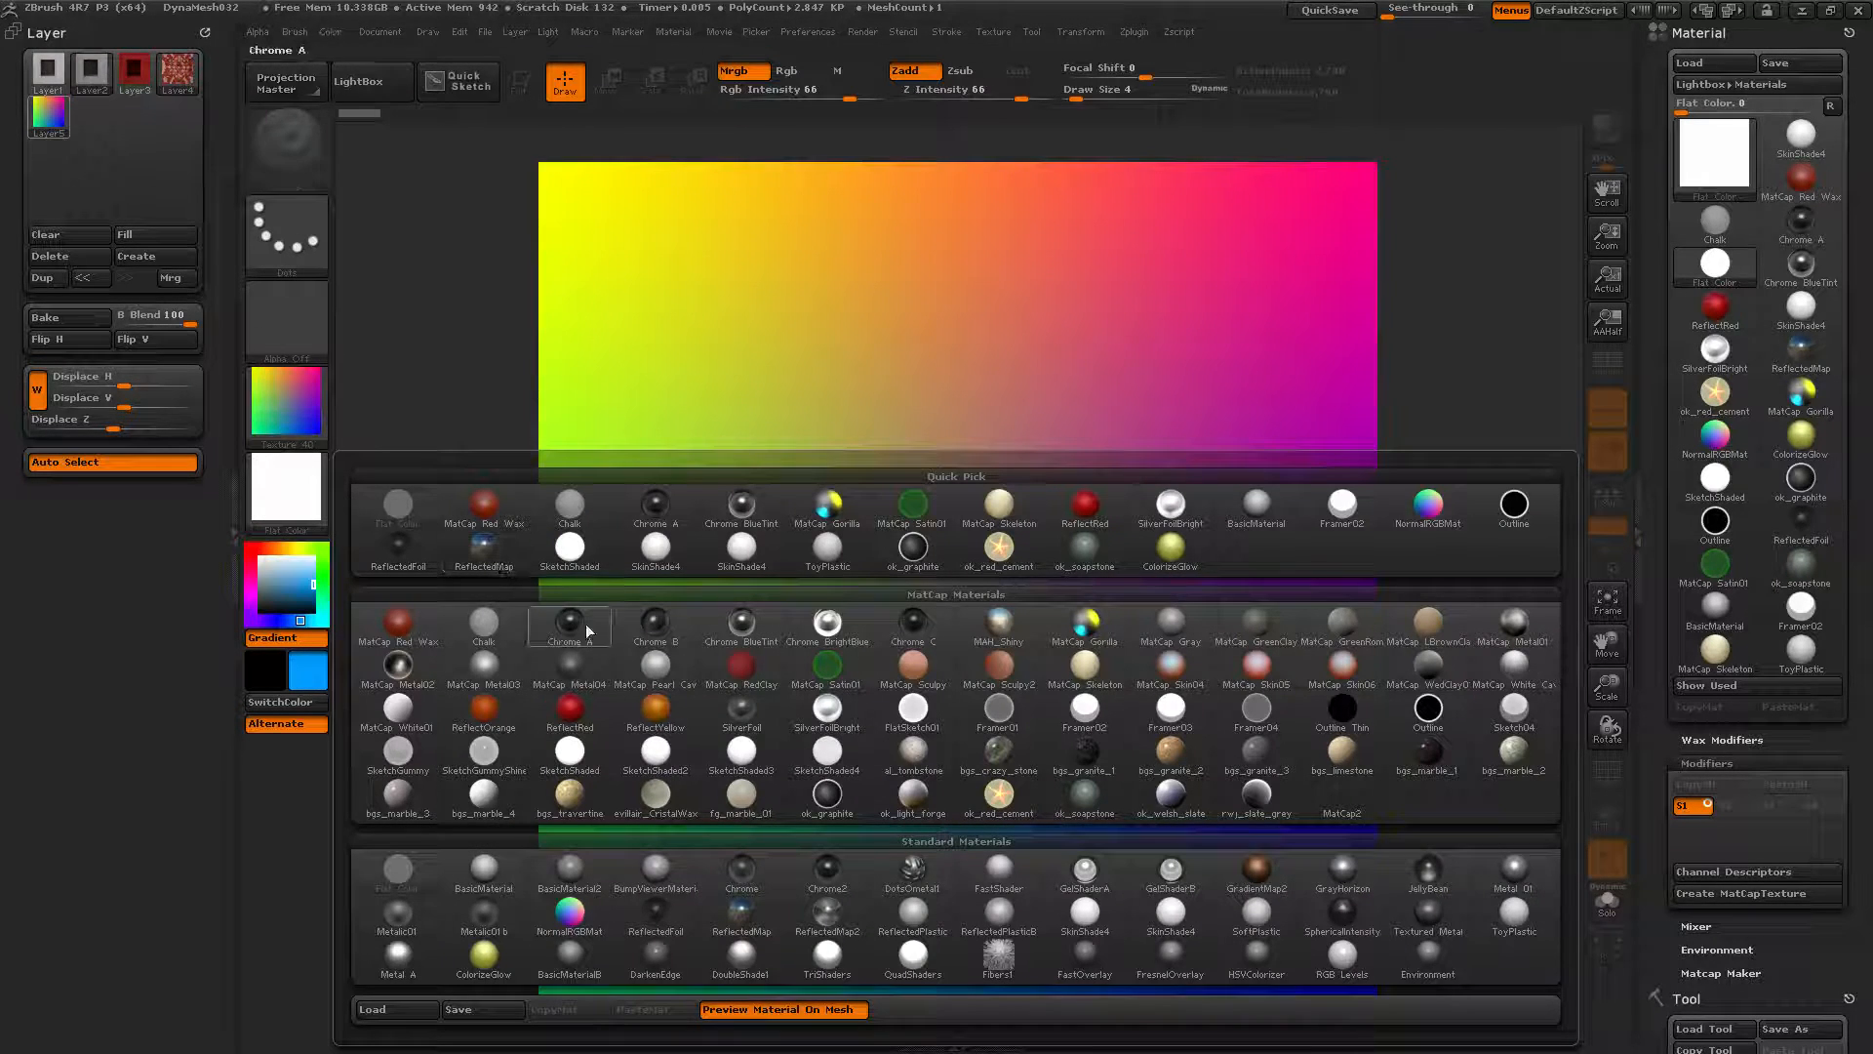
{"action": "left_click", "coordinate": [583, 723]}
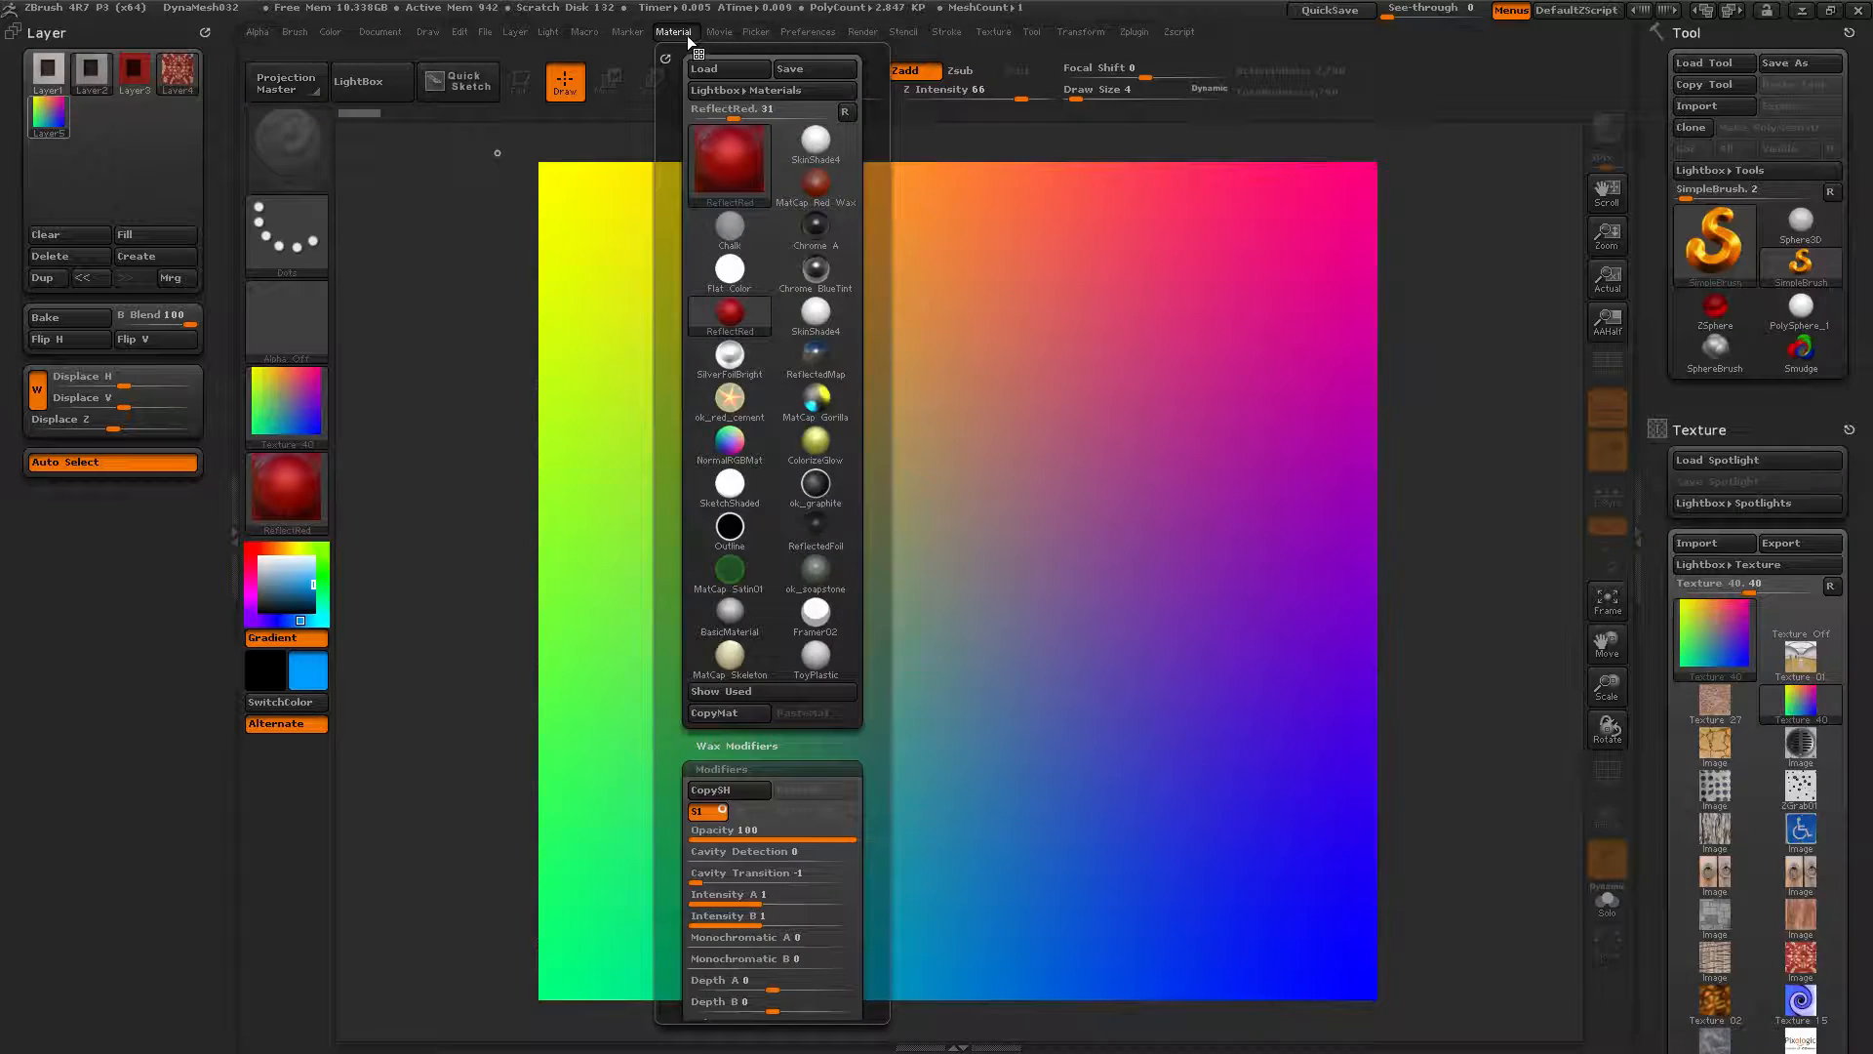
{"action": "left_click", "coordinate": [235, 485]}
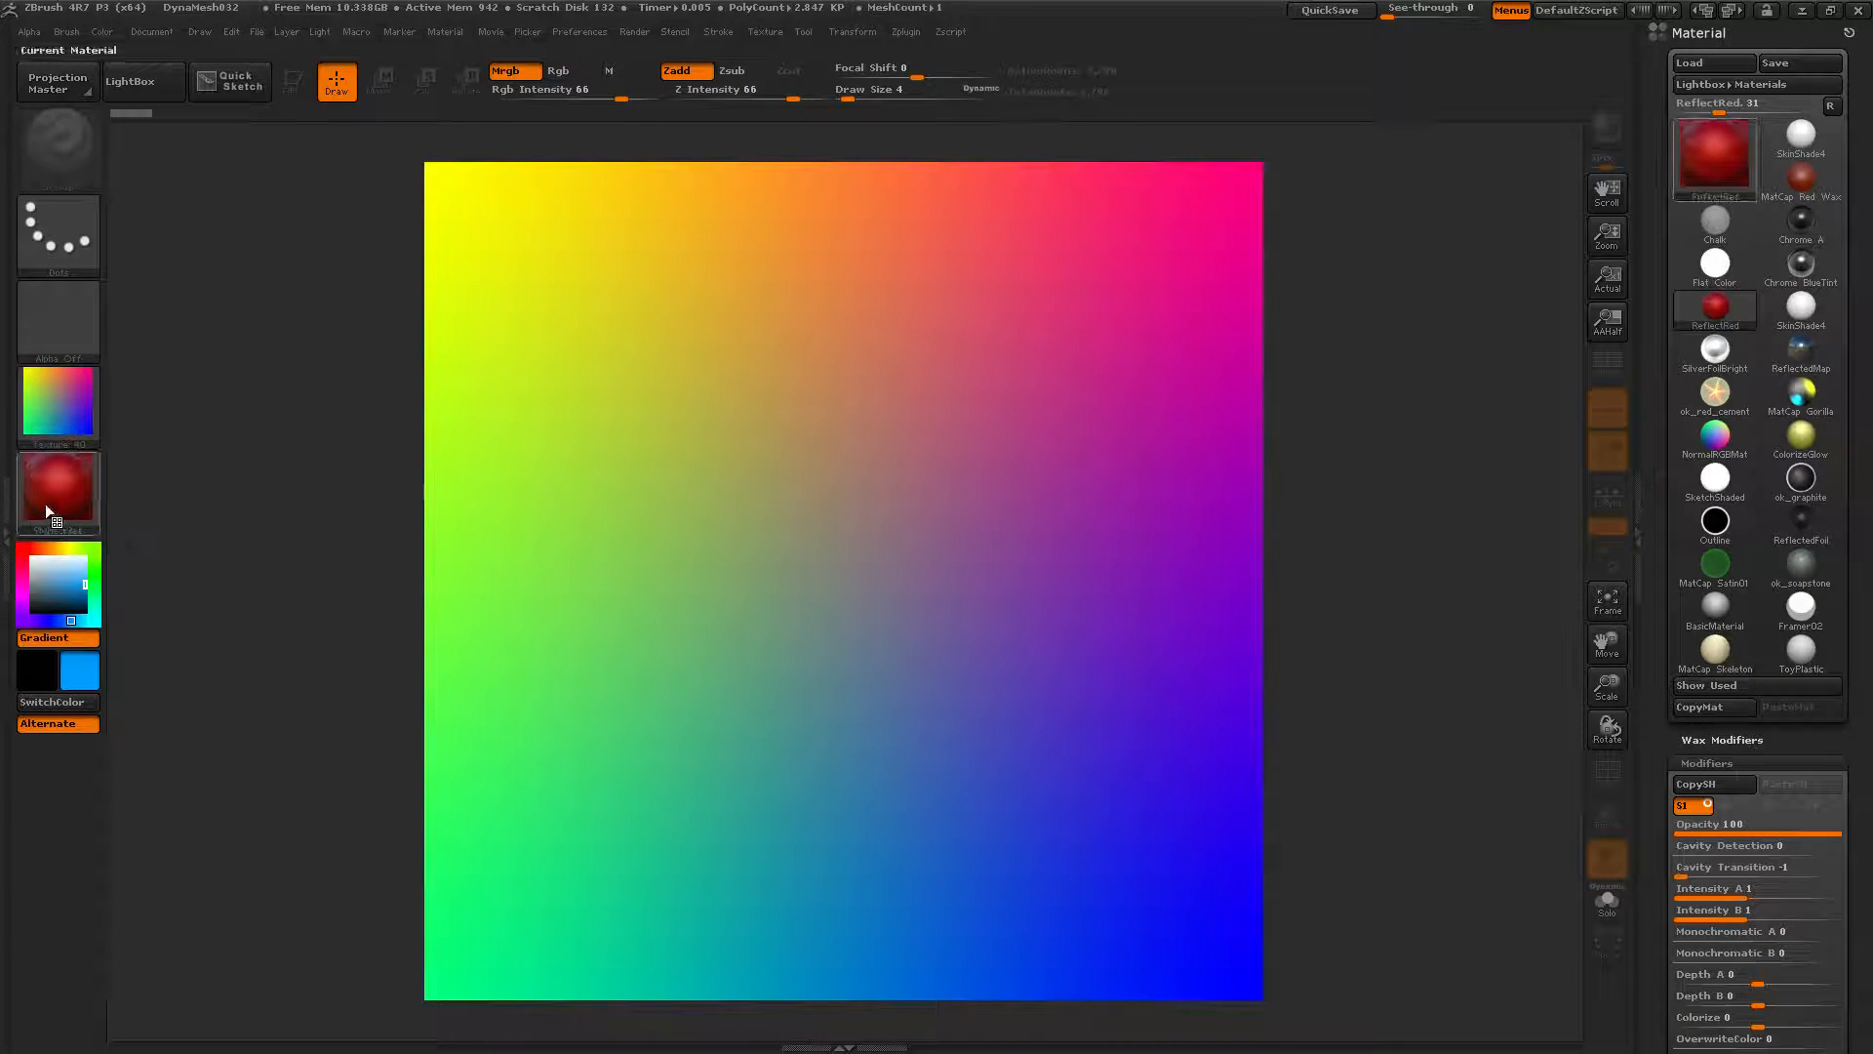
{"action": "left_click", "coordinate": [6, 527]}
{"action": "left_click", "coordinate": [300, 488]}
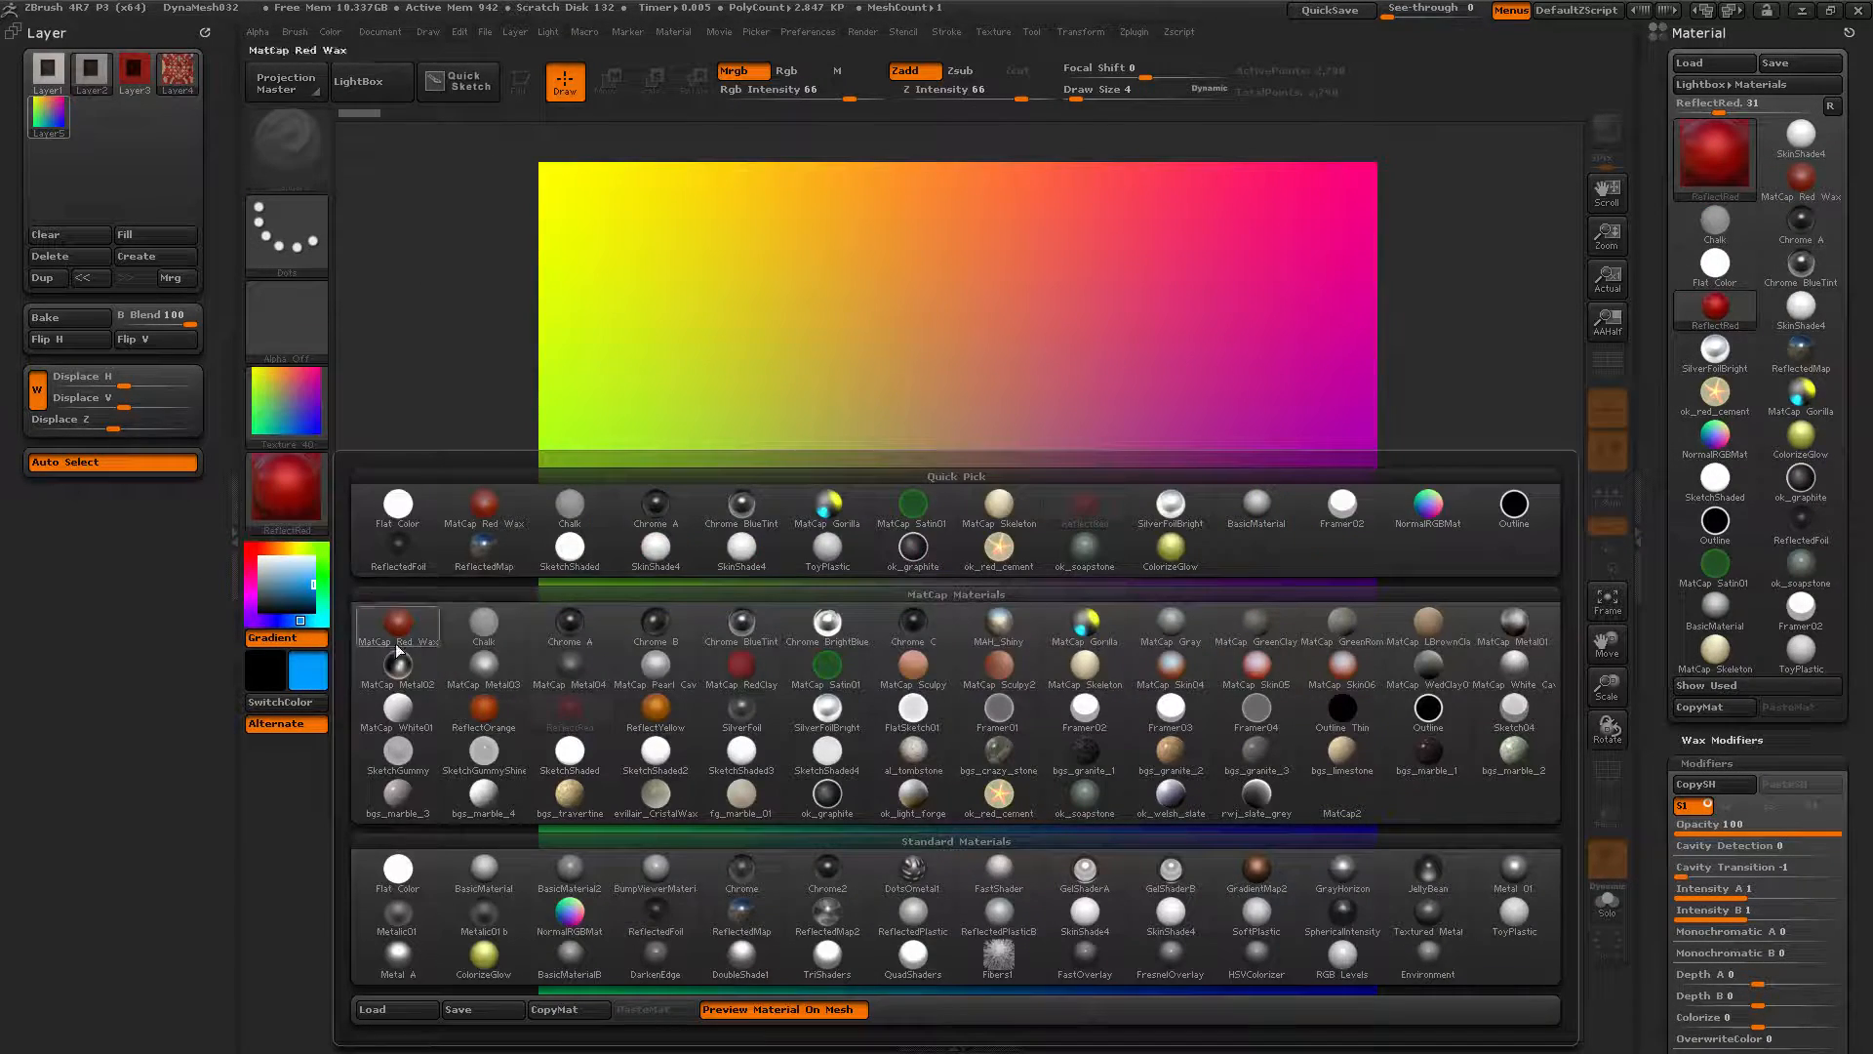
{"action": "left_click", "coordinate": [395, 872]}
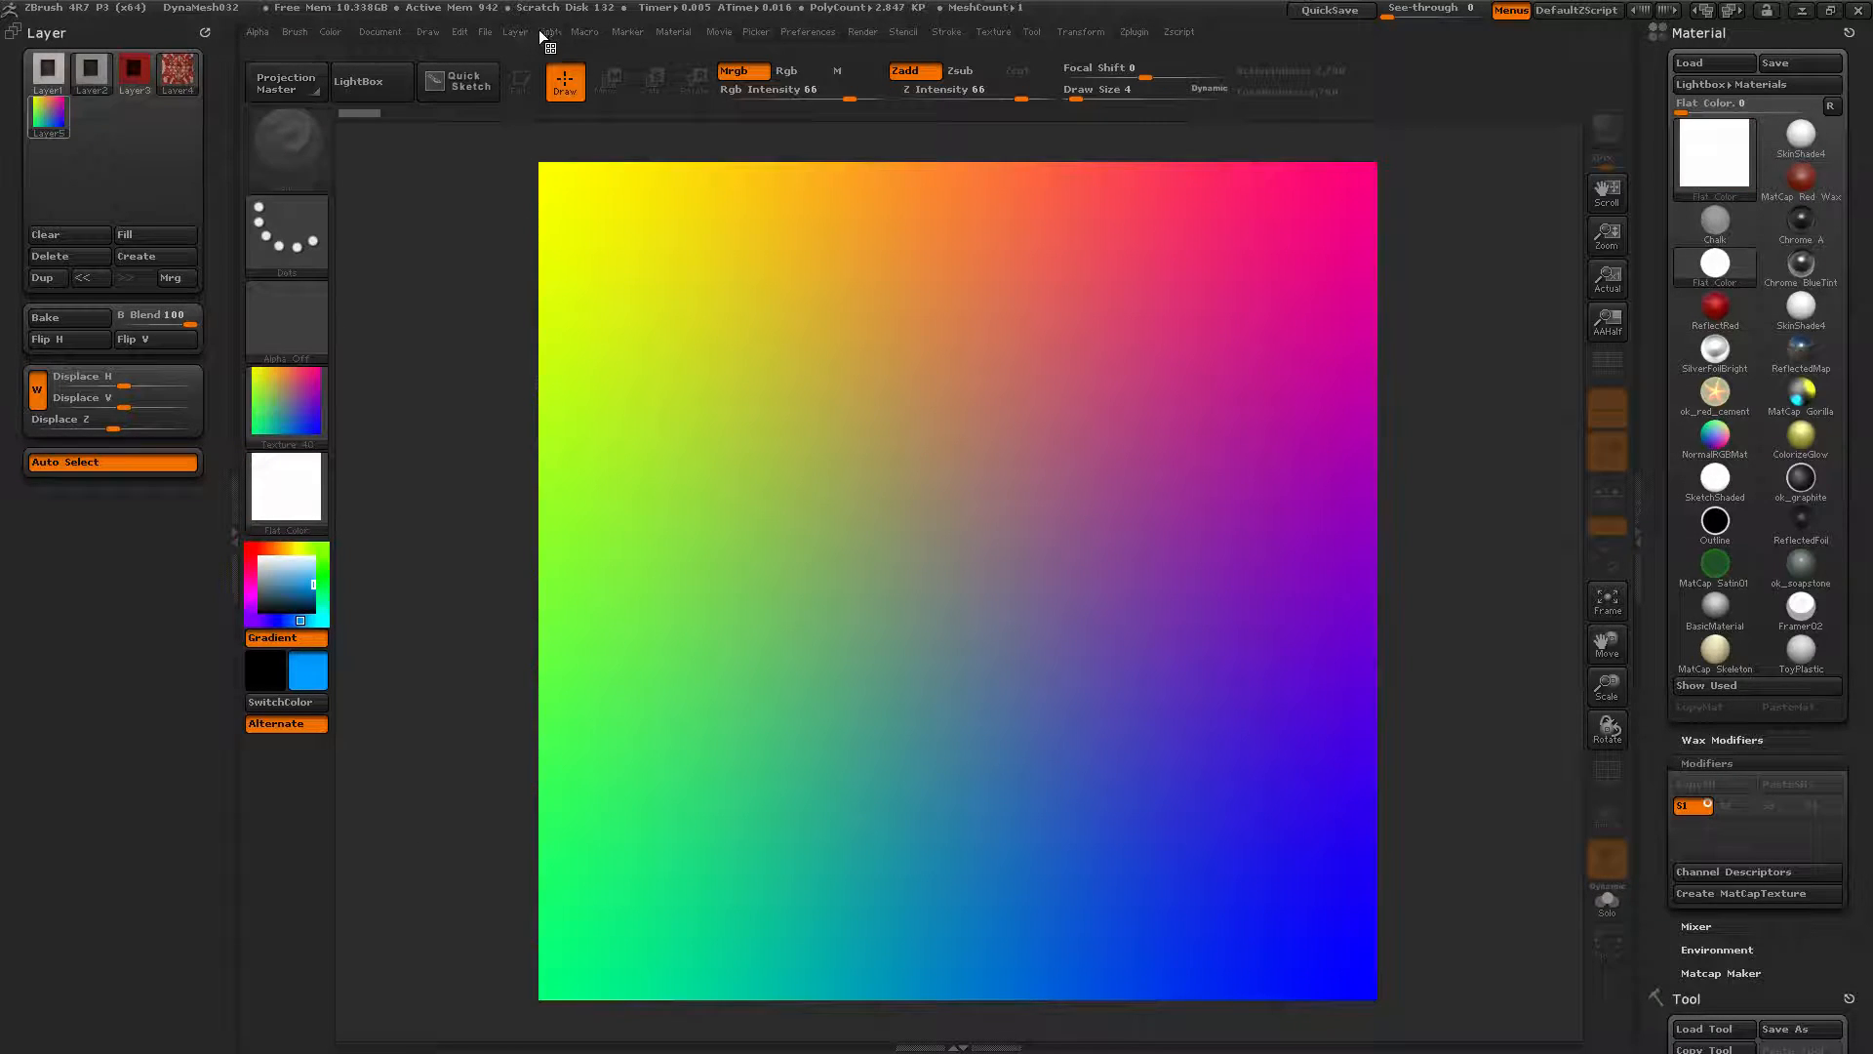
{"action": "left_click", "coordinate": [665, 33]}
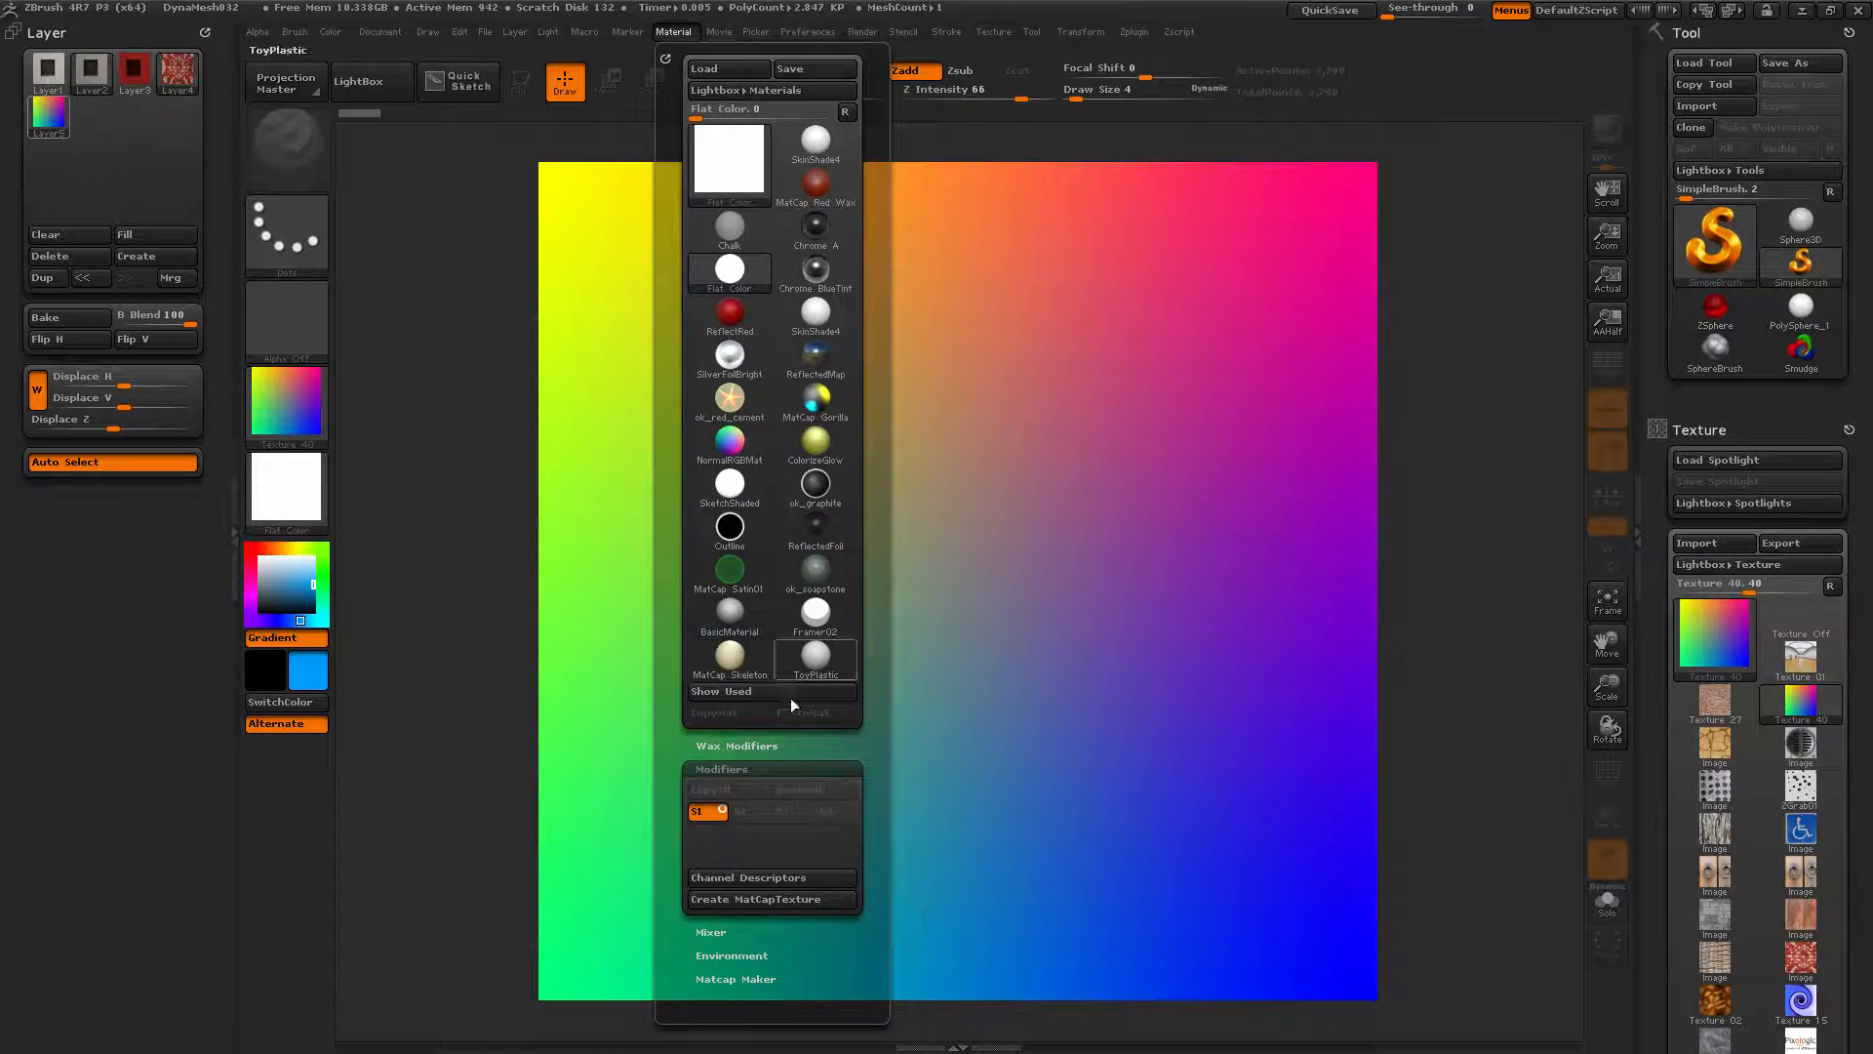
{"action": "scroll", "coordinate": [722, 751], "scroll_direction": "down", "scroll_amount": 4}
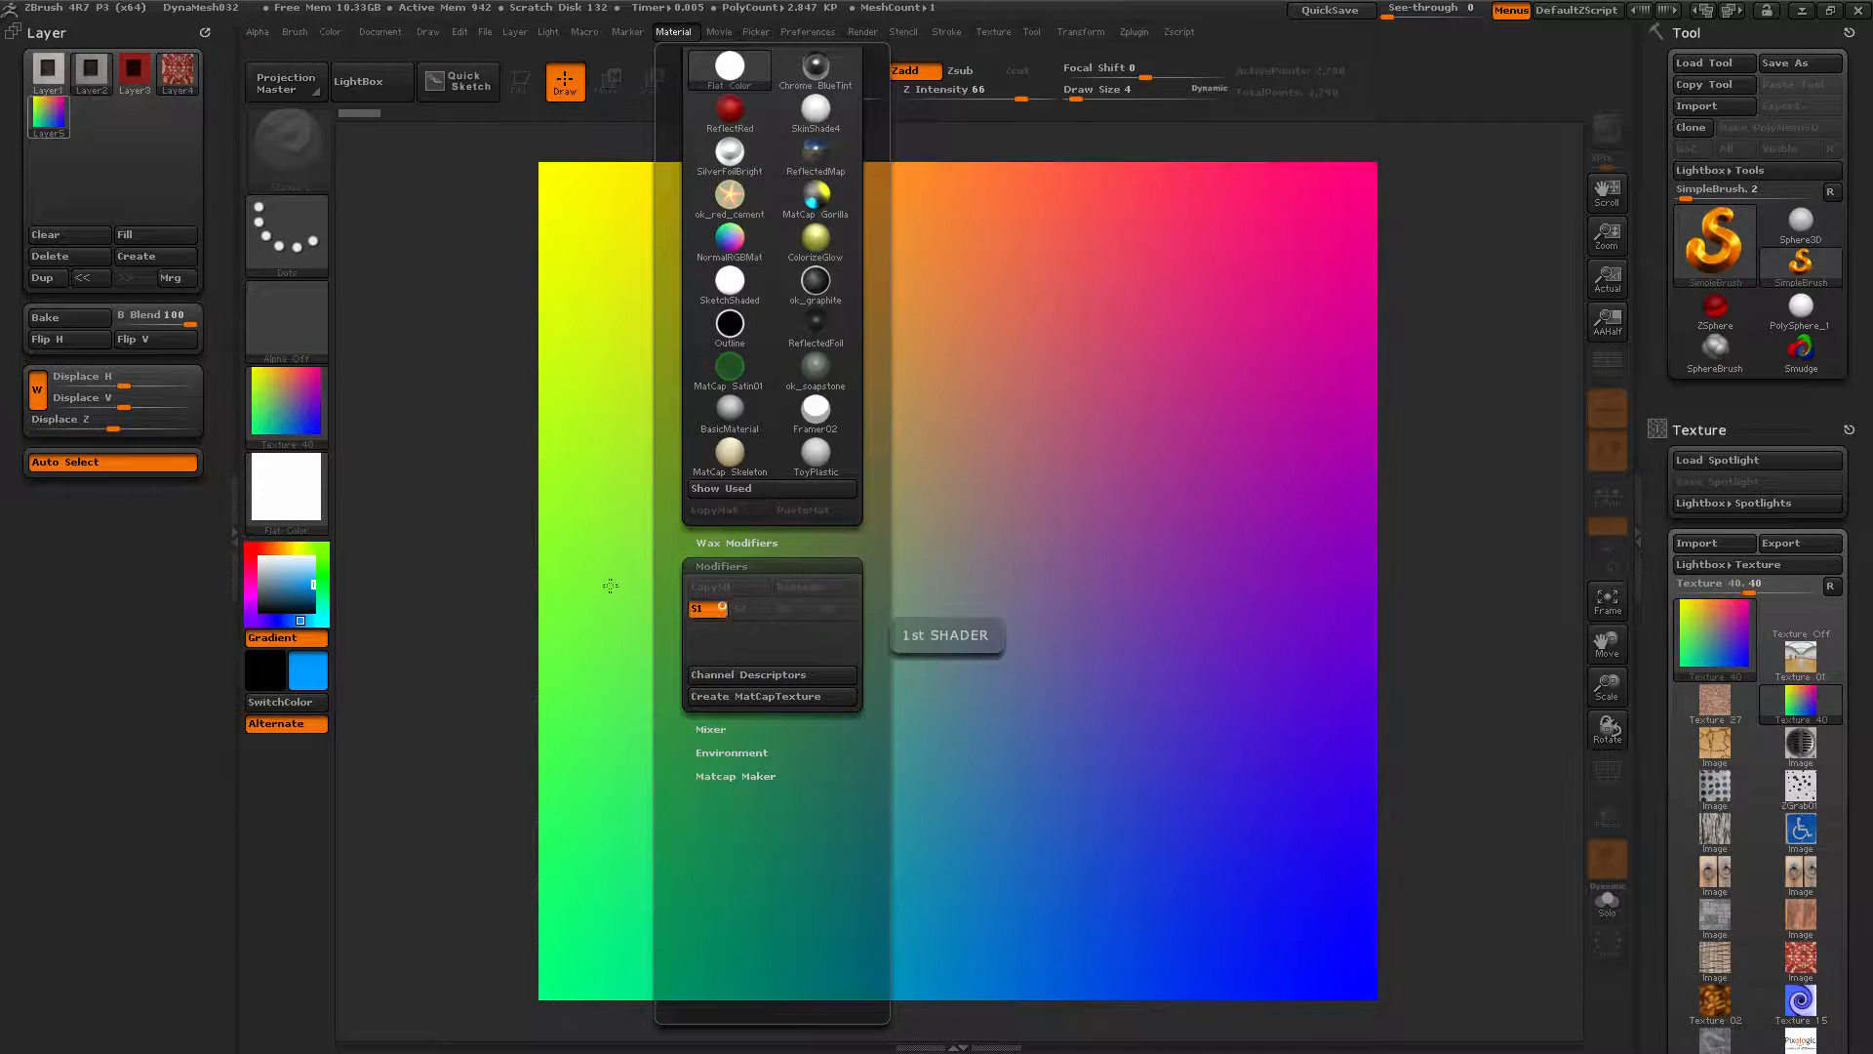
Choose the ReflectRed material and refill layer 5 with it, keeping the Texture 40 gradient
{"action": "left_click", "coordinate": [300, 487]}
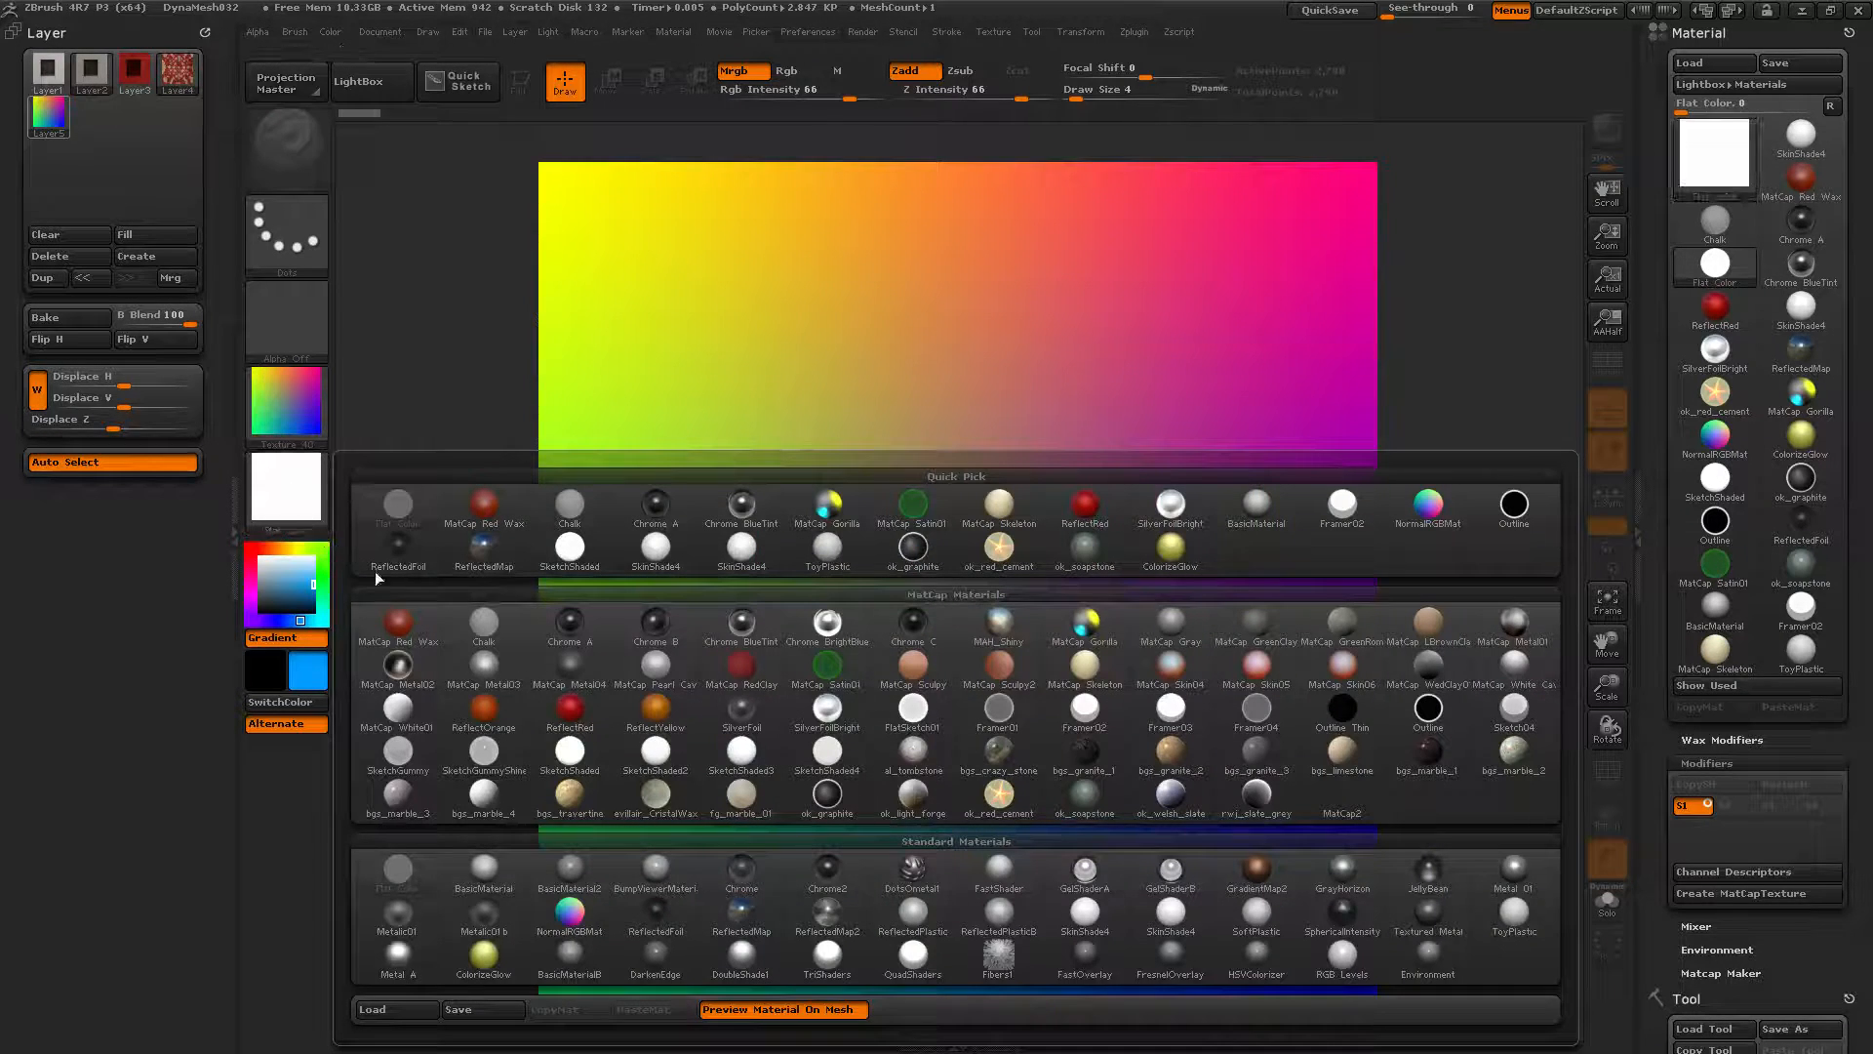
{"action": "left_click", "coordinate": [588, 707]}
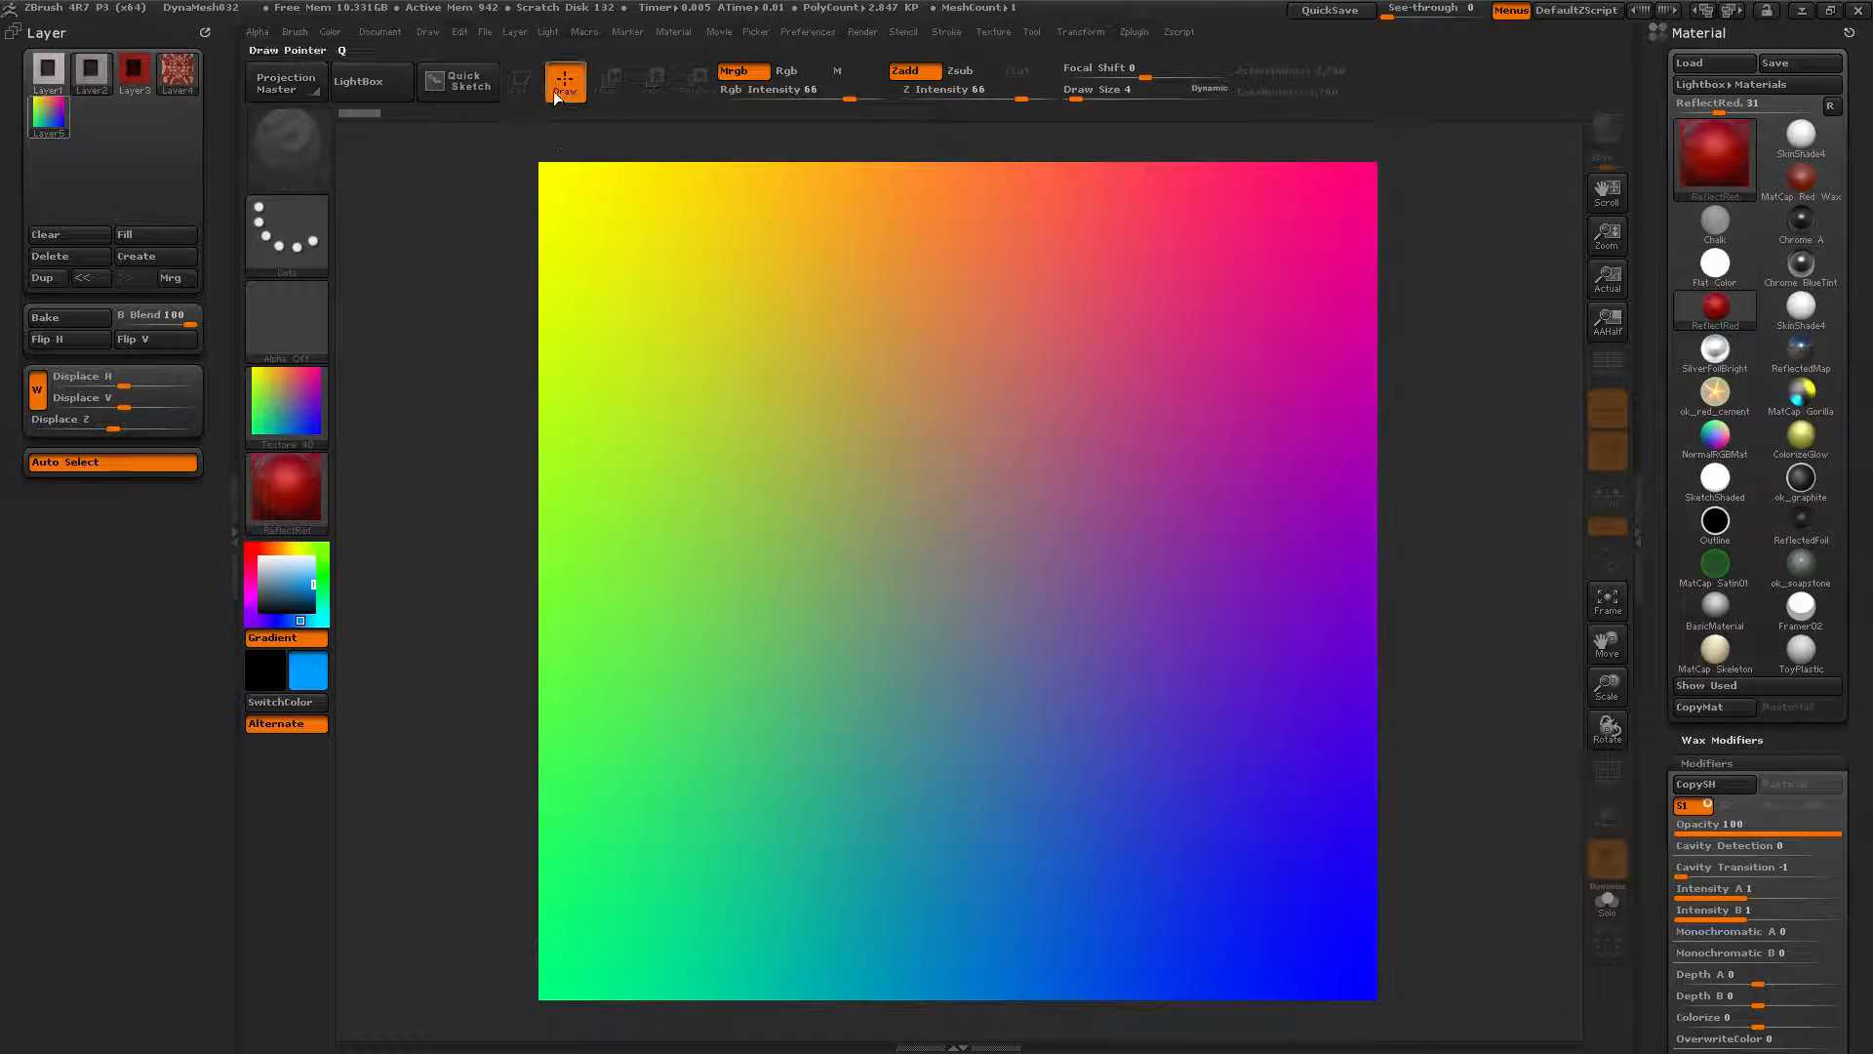
{"action": "left_click", "coordinate": [665, 31]}
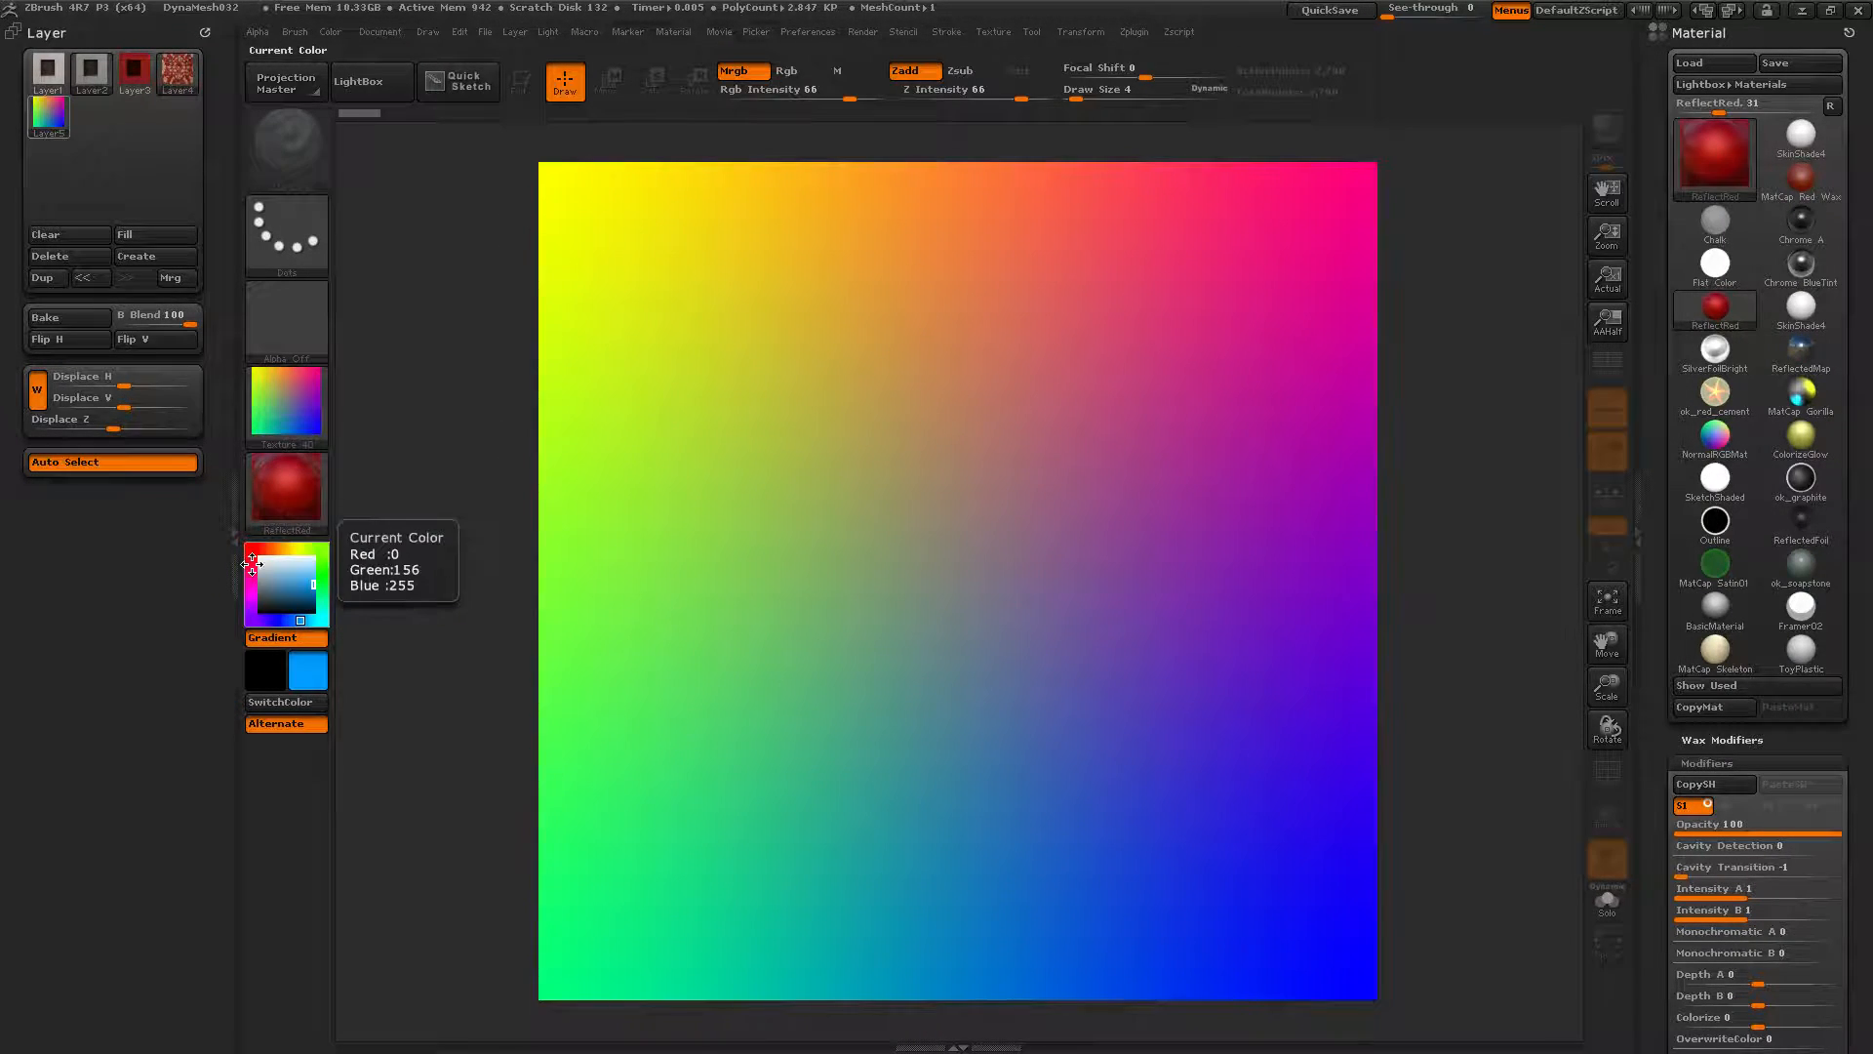
{"action": "mouse_move", "coordinate": [303, 394]}
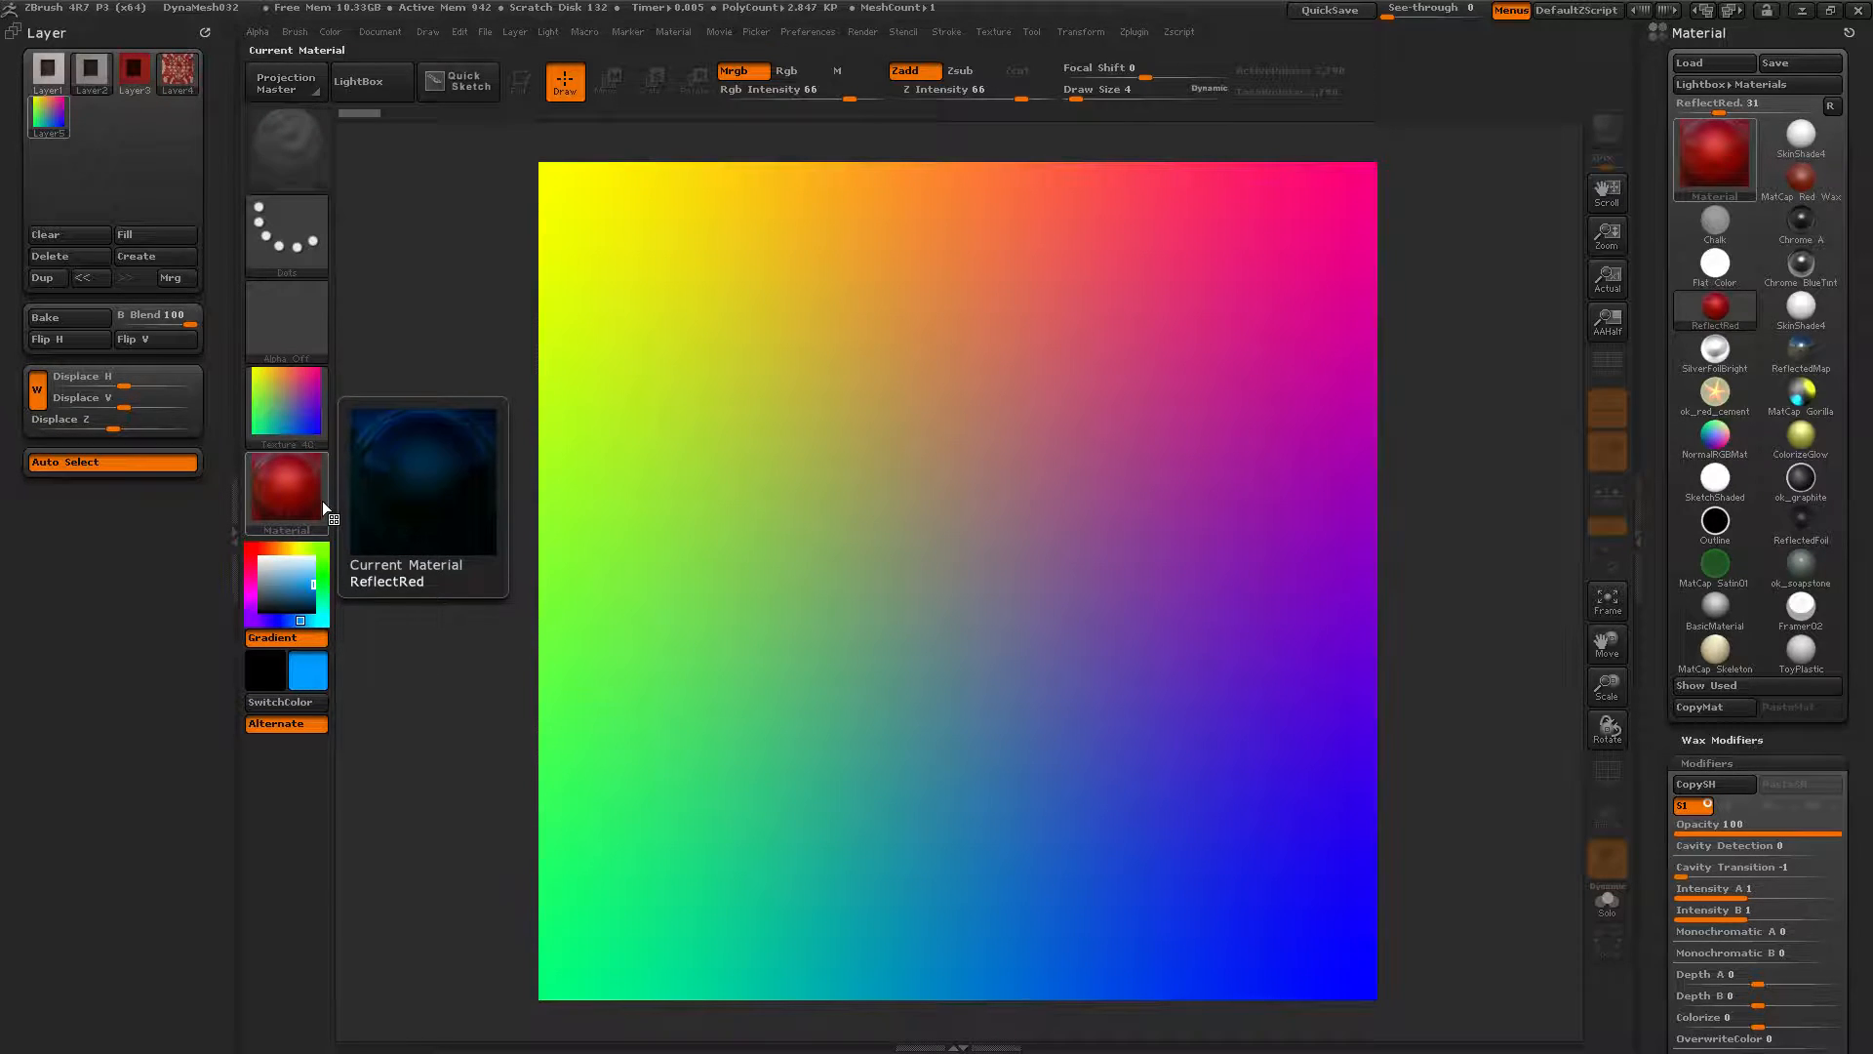
{"action": "left_click", "coordinate": [149, 234]}
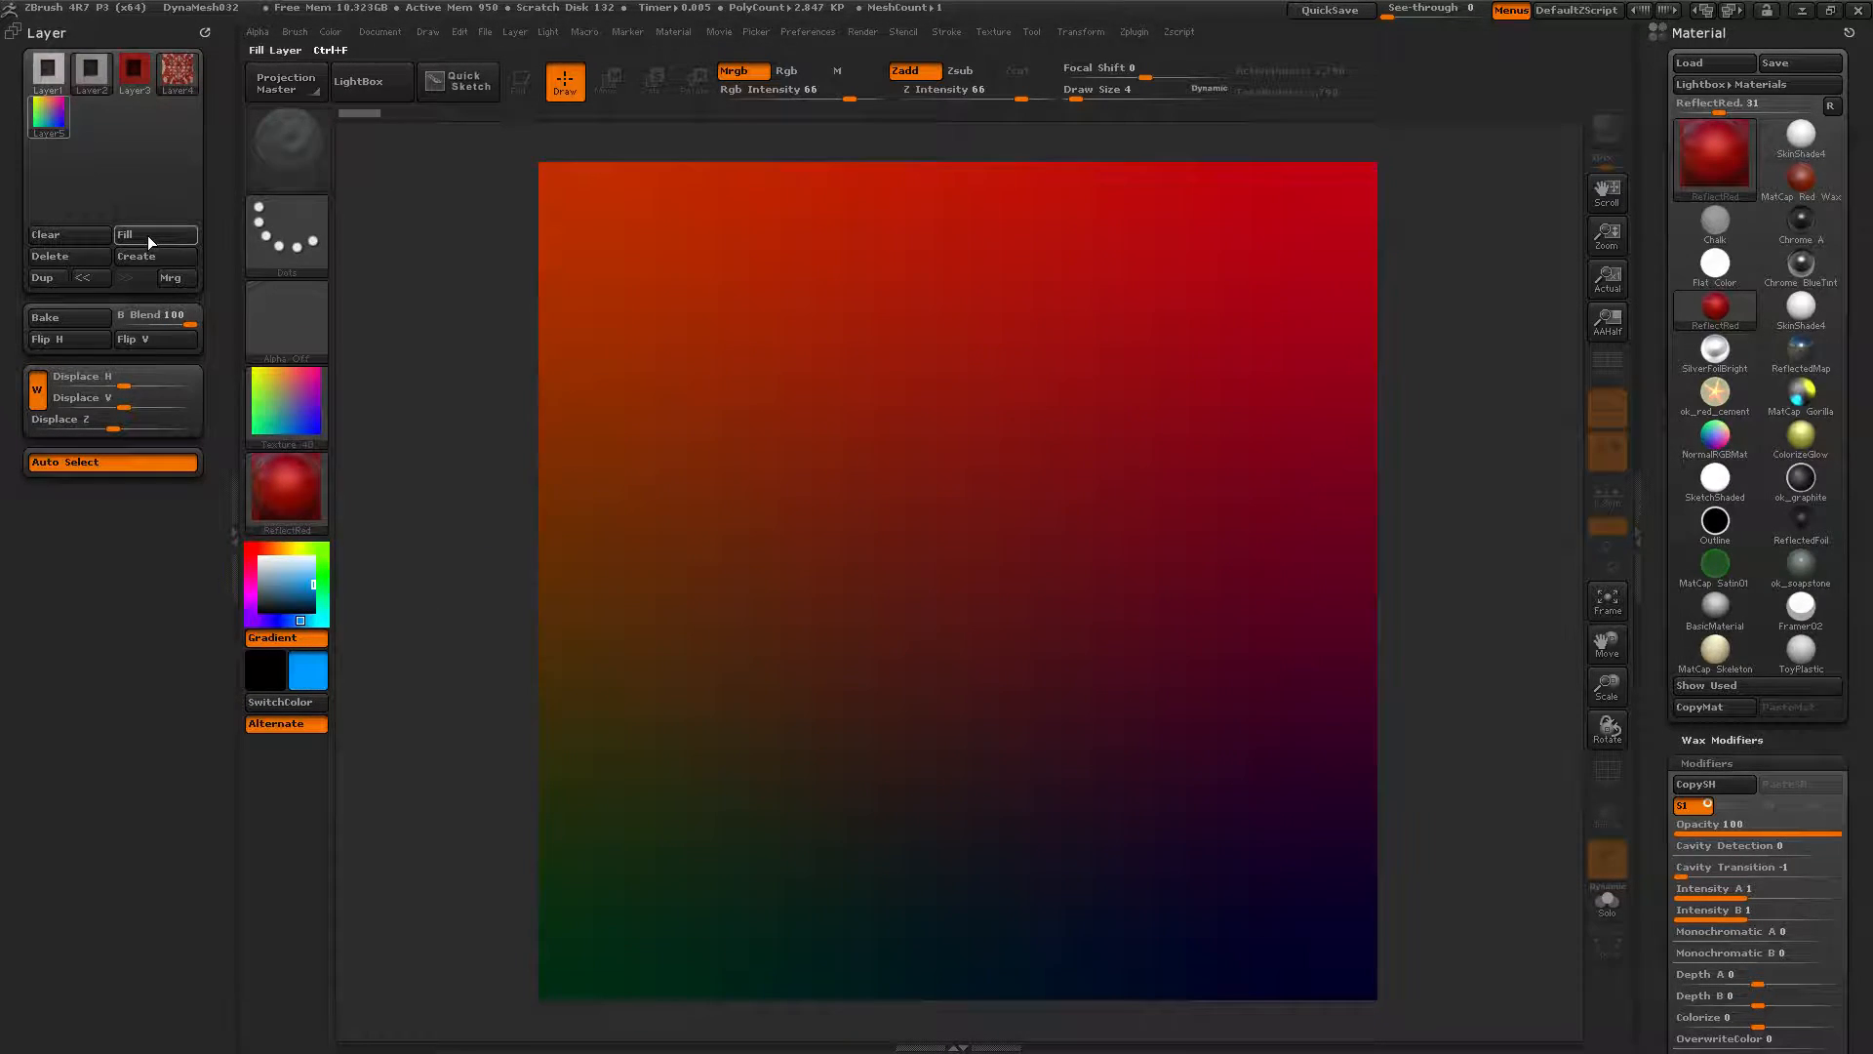
Set ReflectRed's Opacity to 41, Cavity Detection to 0.7658, Cavity Transition to 0.49018, upper Intensity A to 4.8742 and upper Intensity B to 3.33299
{"action": "left_click", "coordinate": [688, 30]}
{"action": "left_click_drag", "start_coordinate": [674, 551], "coordinate": [674, 133]}
{"action": "left_click", "coordinate": [742, 423]}
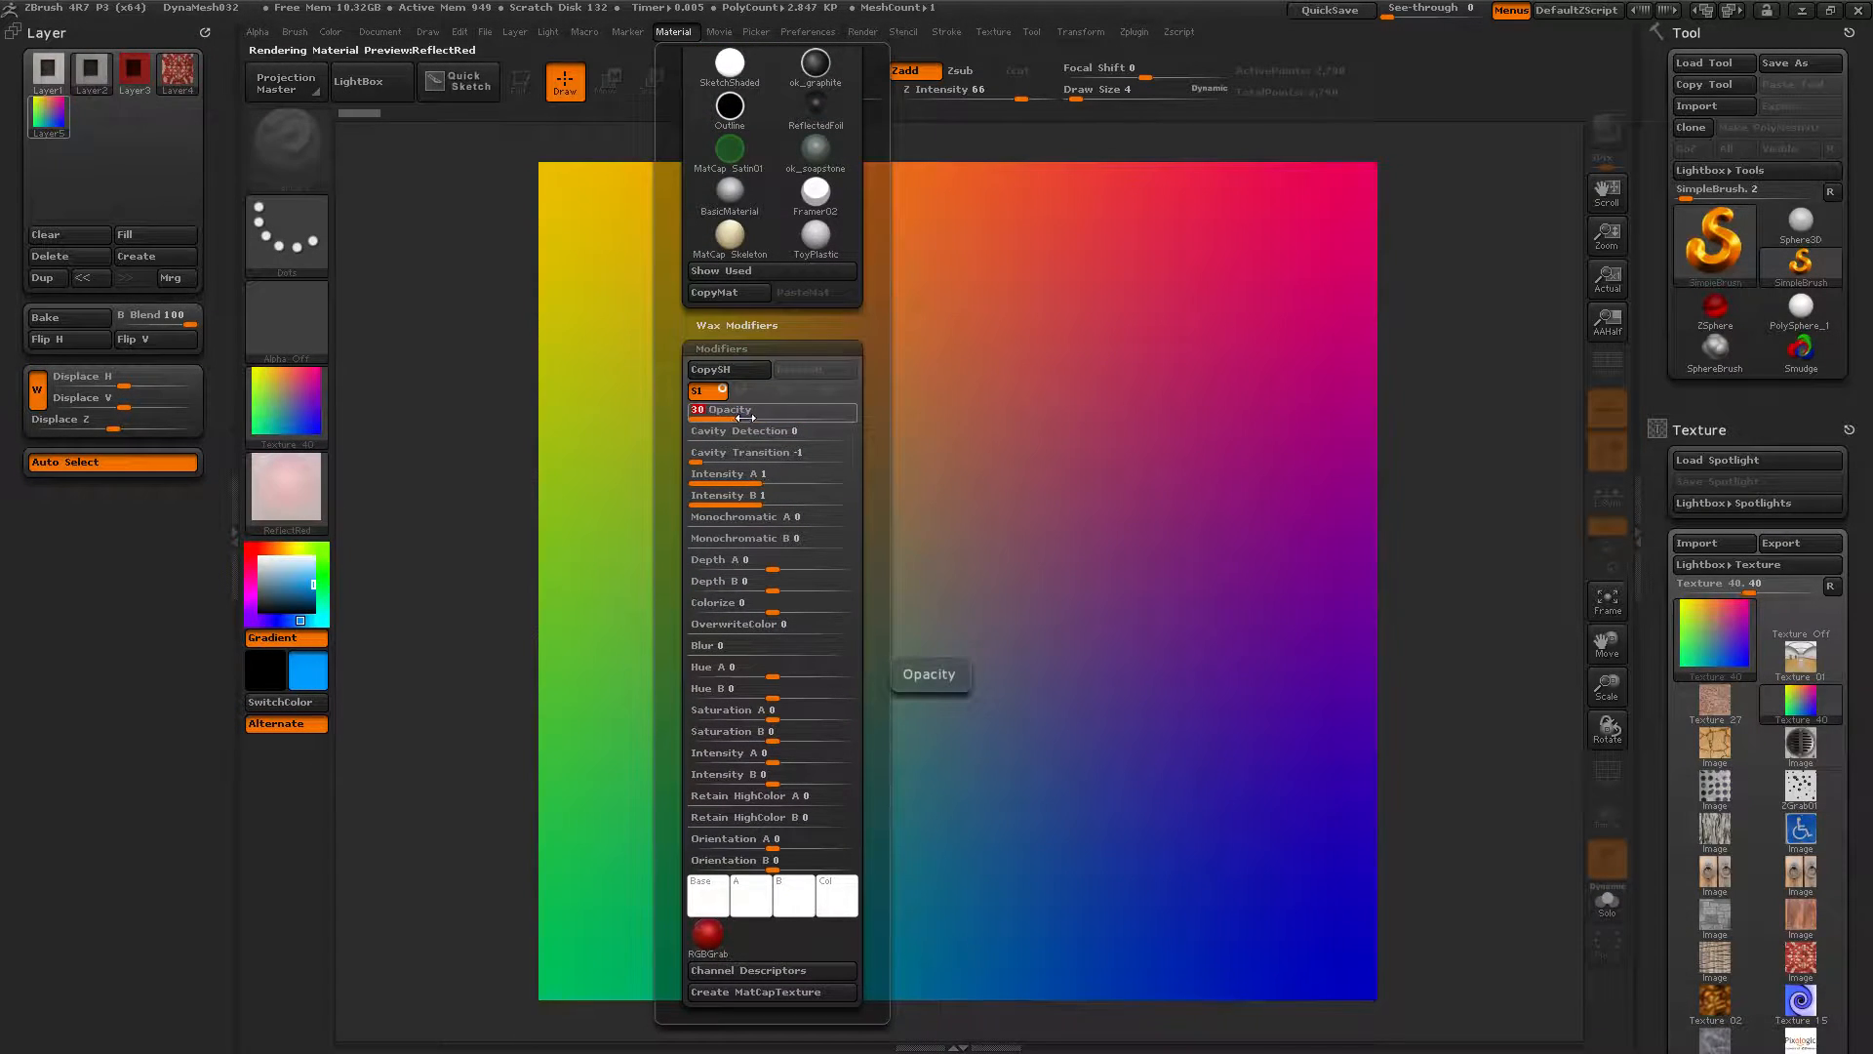
{"action": "left_click", "coordinate": [758, 419]}
{"action": "left_click", "coordinate": [776, 438]}
{"action": "left_click", "coordinate": [809, 438]}
{"action": "left_click", "coordinate": [806, 458]}
{"action": "left_click", "coordinate": [815, 474]}
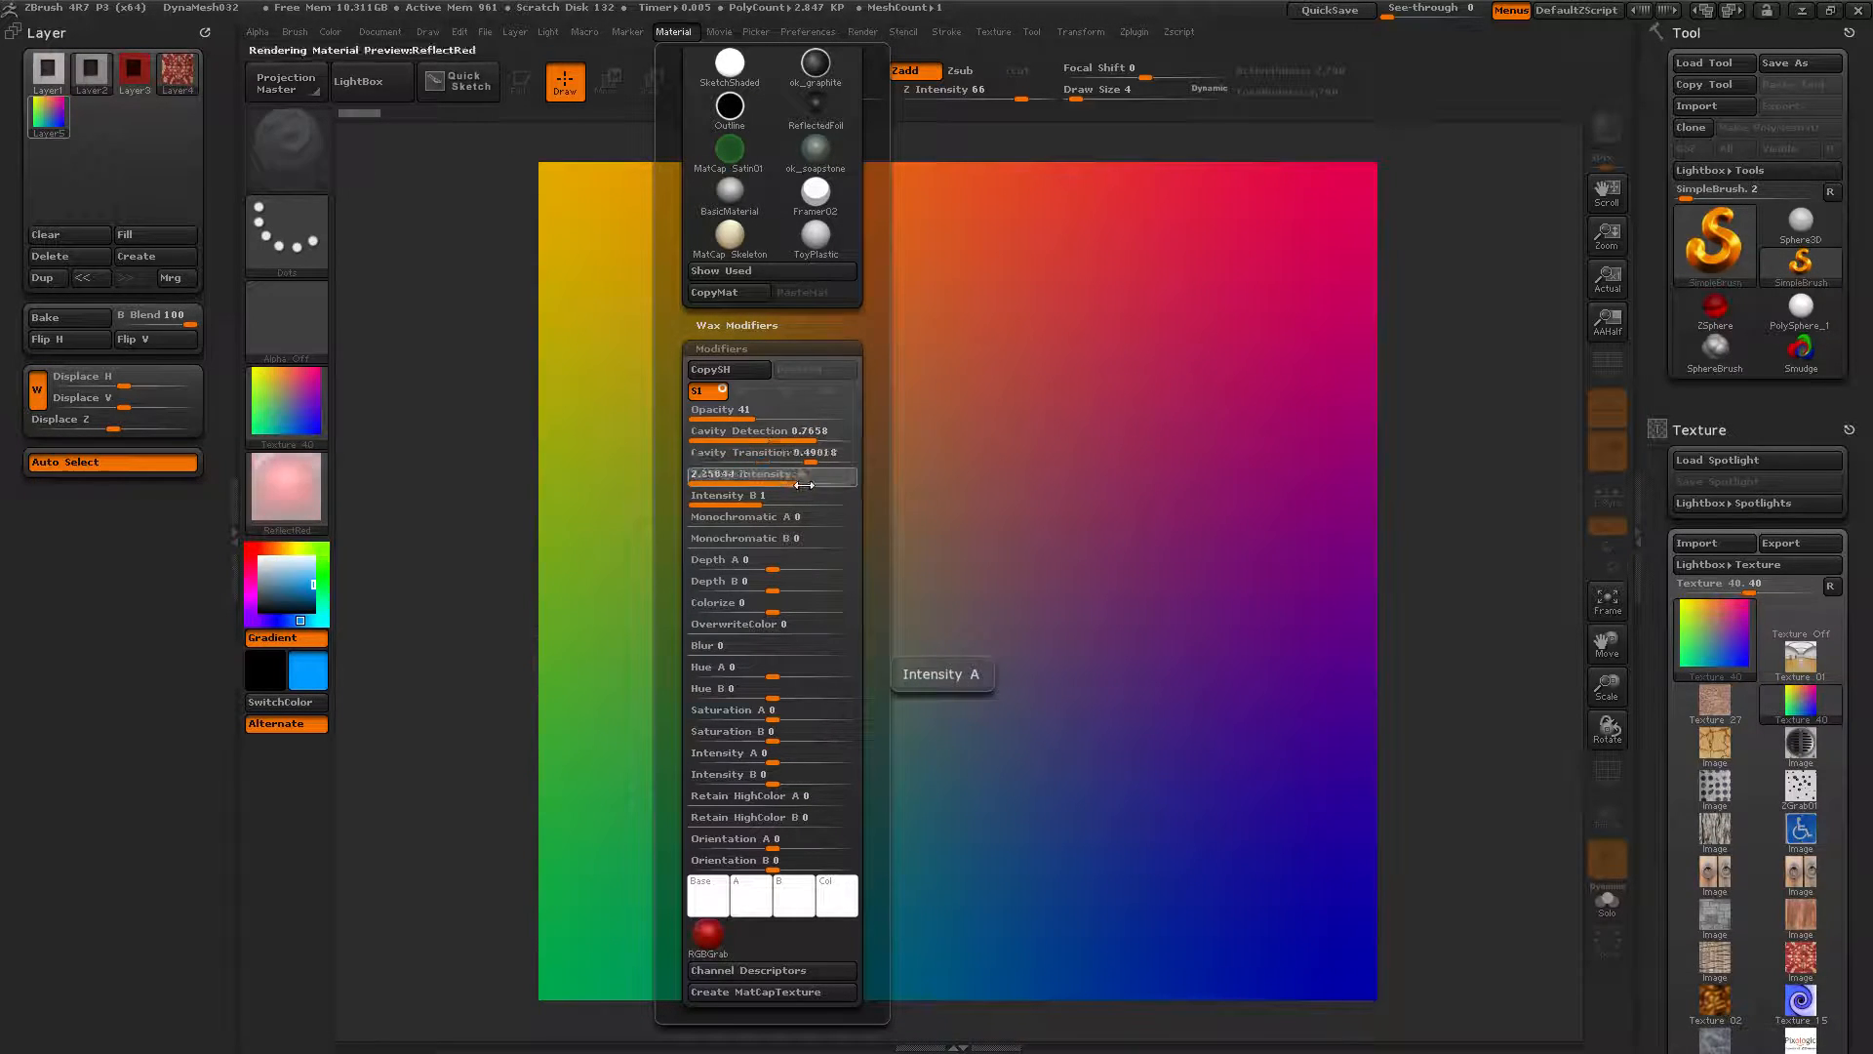
{"action": "left_click", "coordinate": [826, 496]}
{"action": "left_click", "coordinate": [853, 476]}
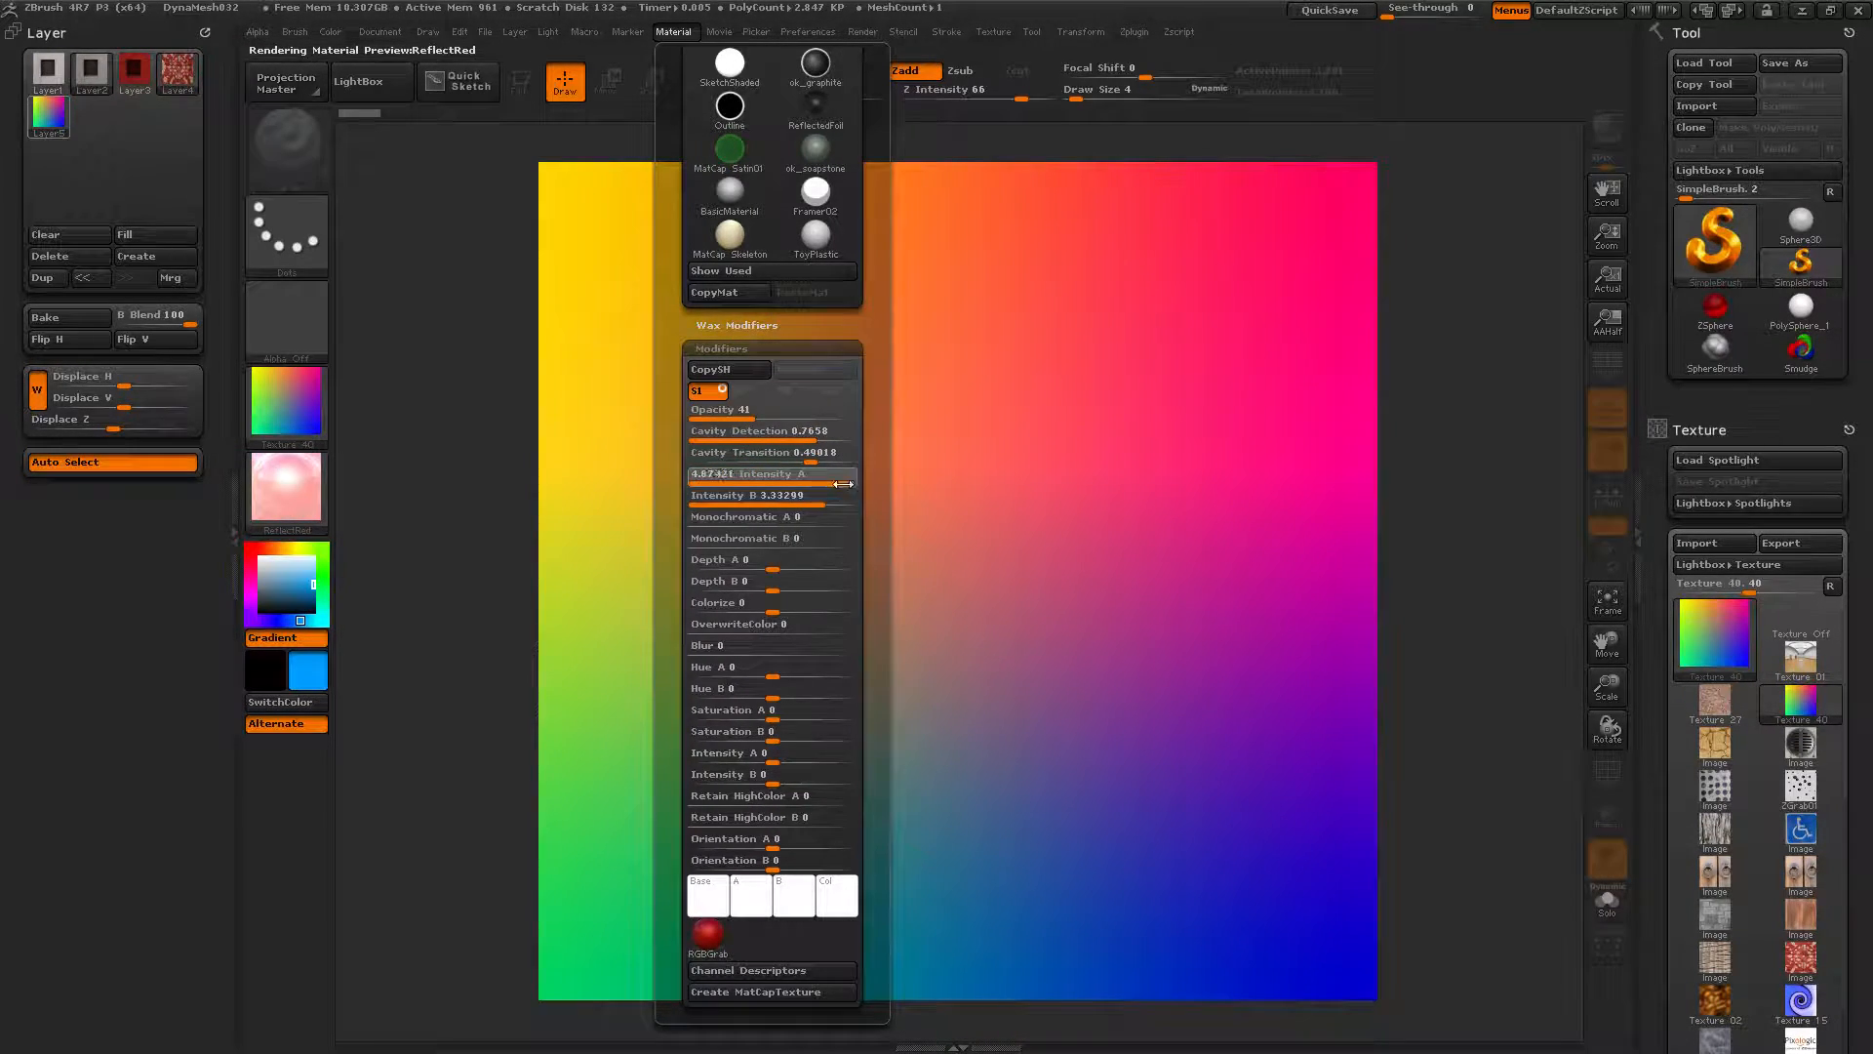
Set ReflectRed's Depth A to 3.03921, Depth B to -2.38562, Colorize to 0.5294, OverwriteColor to 0.74682 and Blur to 17
{"action": "left_click", "coordinate": [815, 570]}
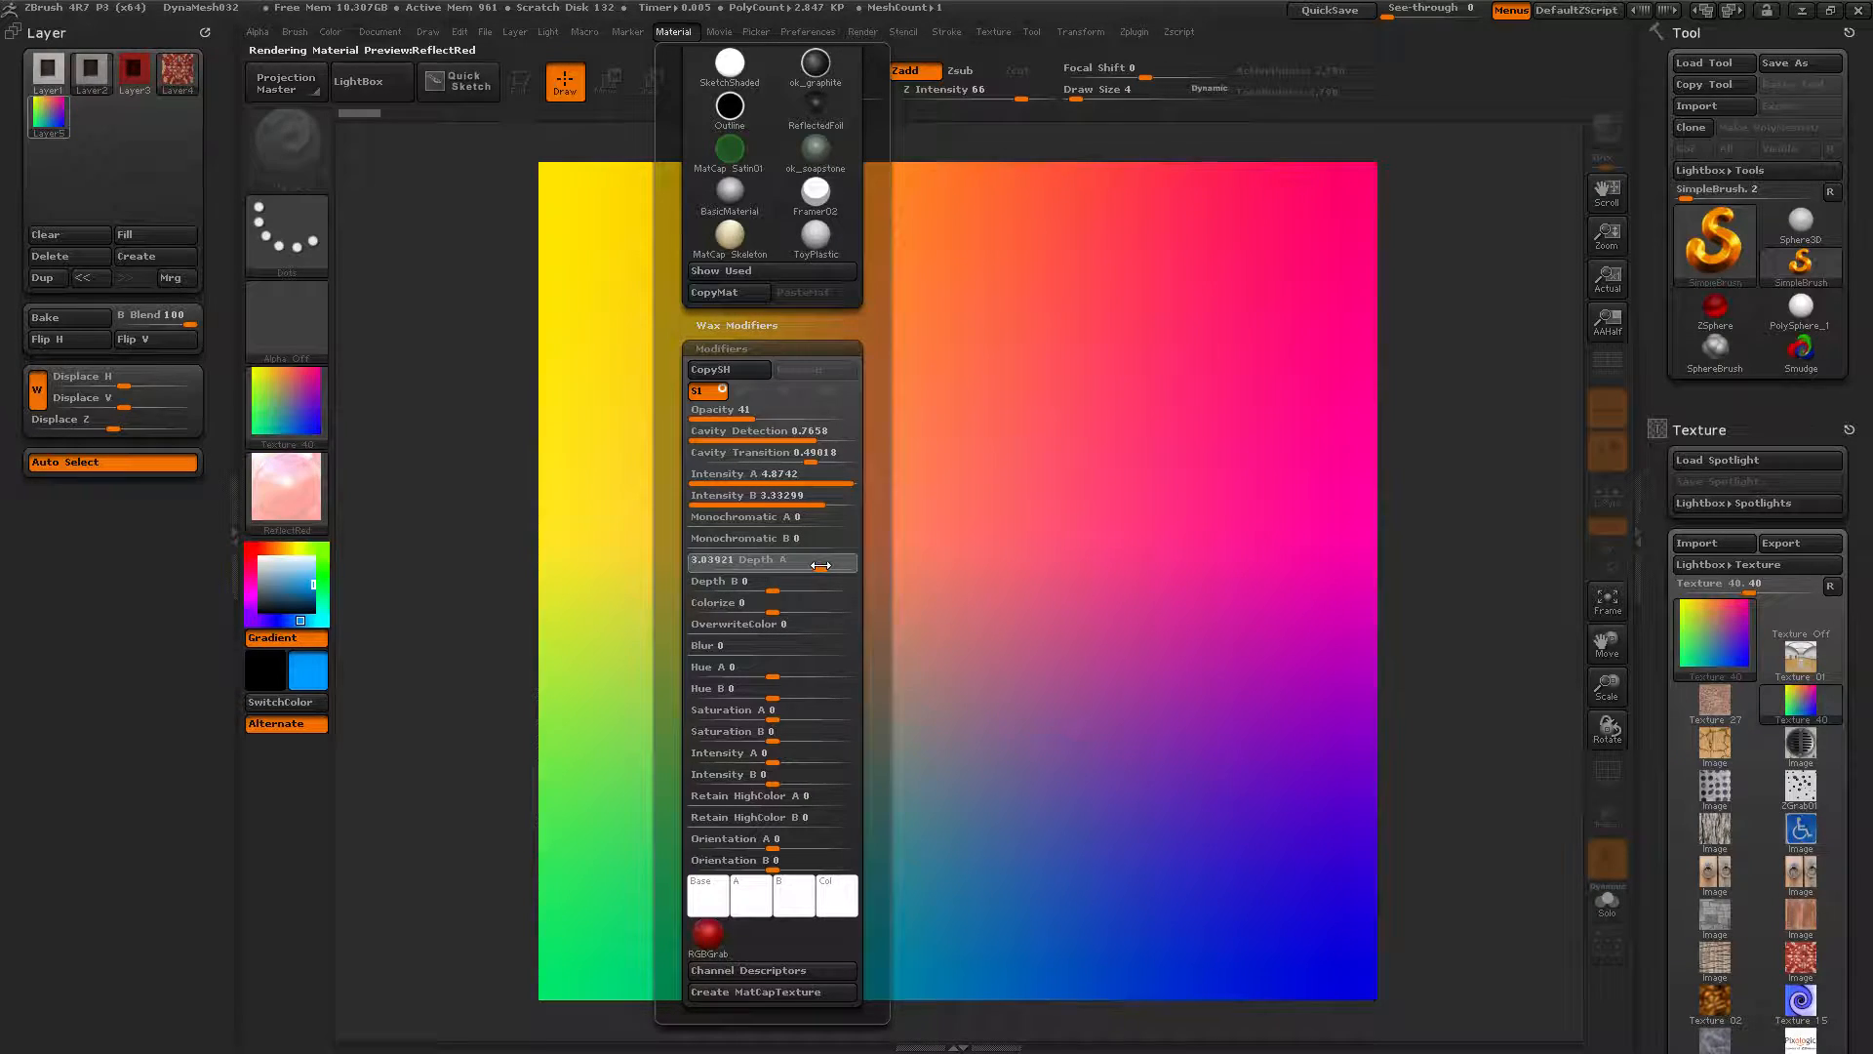
{"action": "left_click", "coordinate": [733, 588]}
{"action": "left_click", "coordinate": [814, 610]}
{"action": "left_click", "coordinate": [809, 632]}
{"action": "left_click_drag", "start_coordinate": [780, 651], "coordinate": [793, 647]}
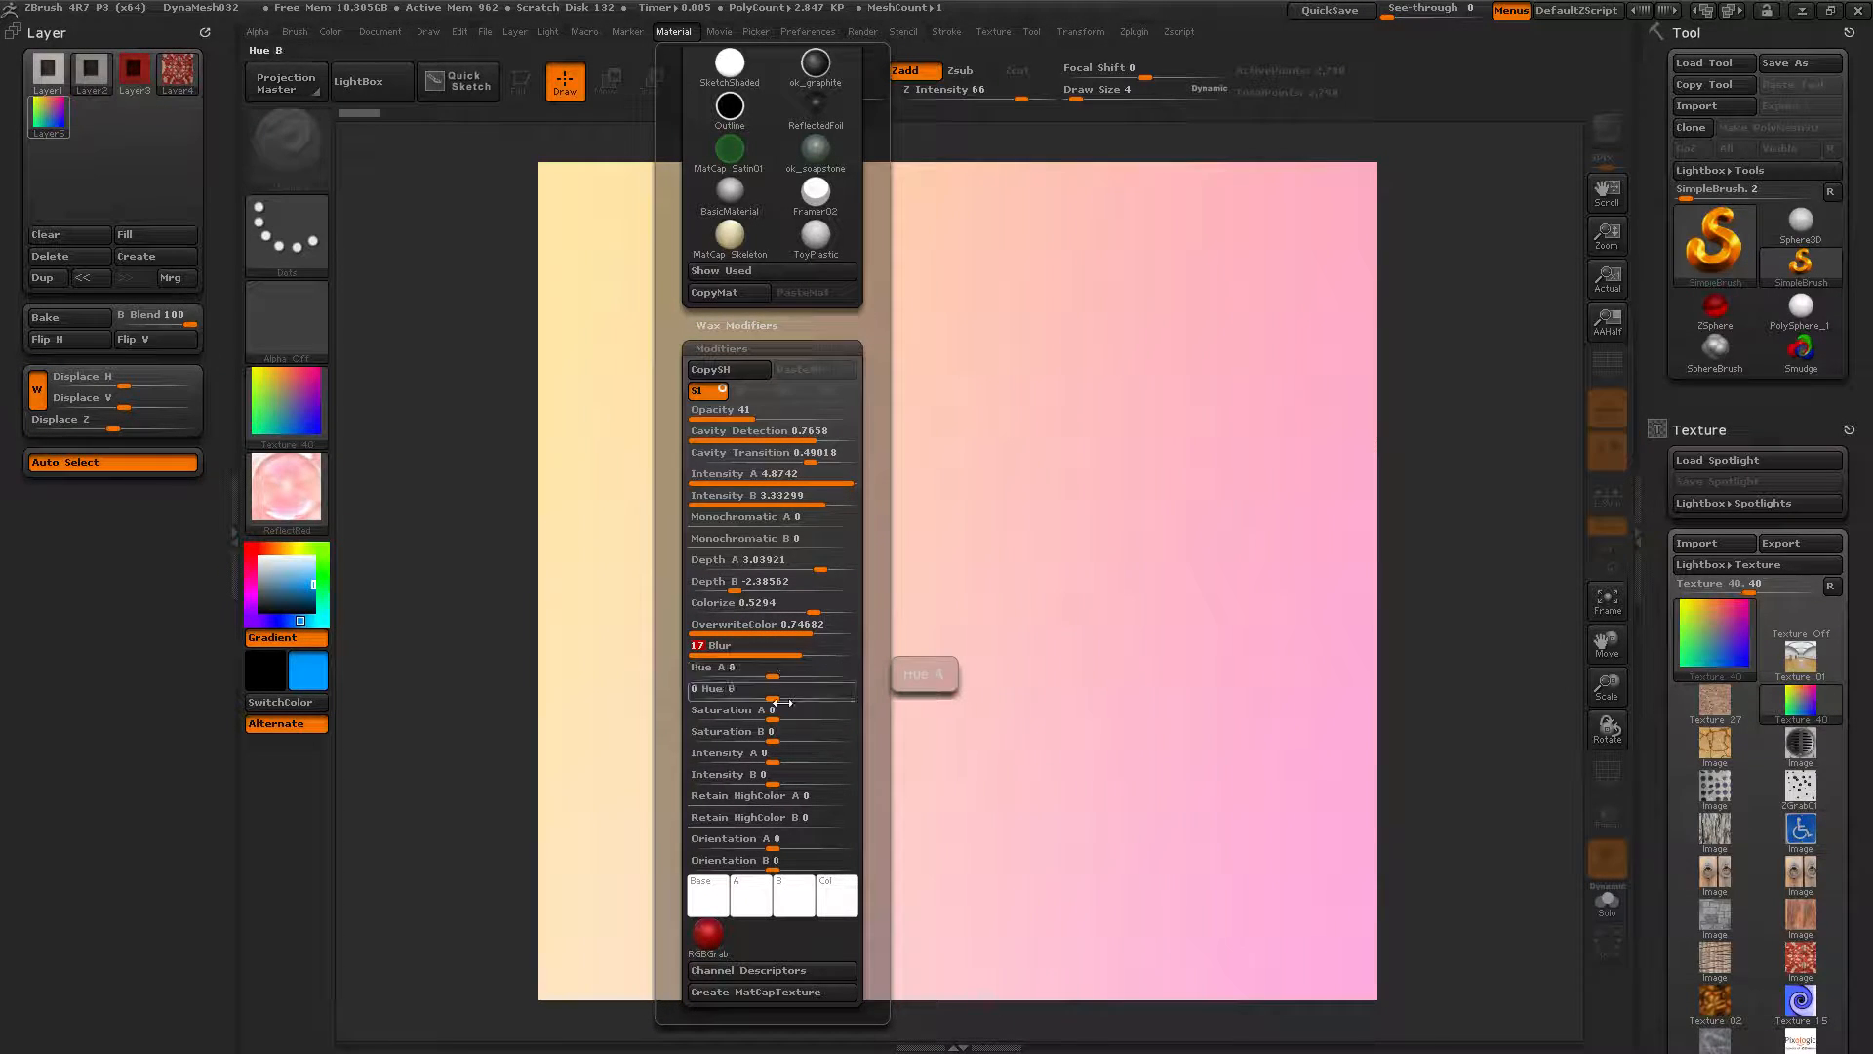
Set Hue A to 0.06208, Hue B to -0.27124, Saturation A to 0.54248, Saturation B to 1, lower Intensity A to 0.77777, and pick a green-cyan base color
{"action": "left_click_drag", "start_coordinate": [770, 695], "coordinate": [832, 754]}
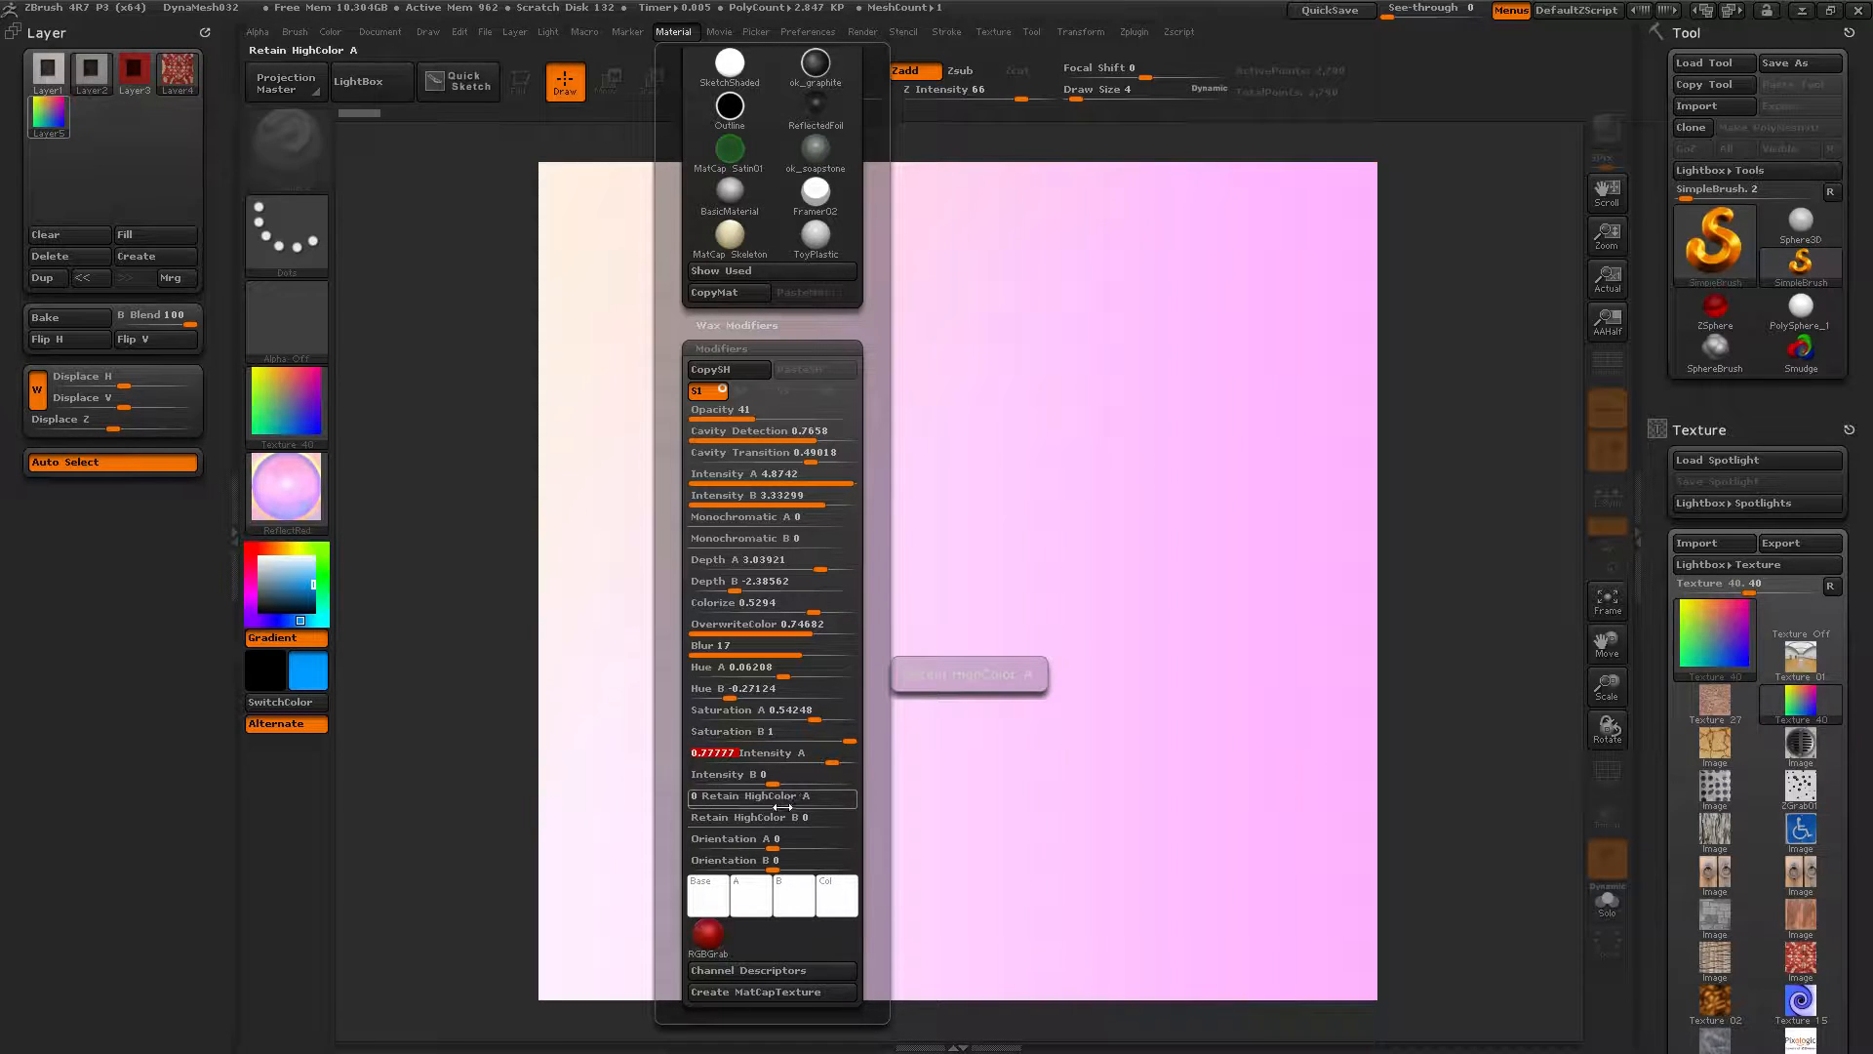
{"action": "left_click", "coordinate": [706, 895]}
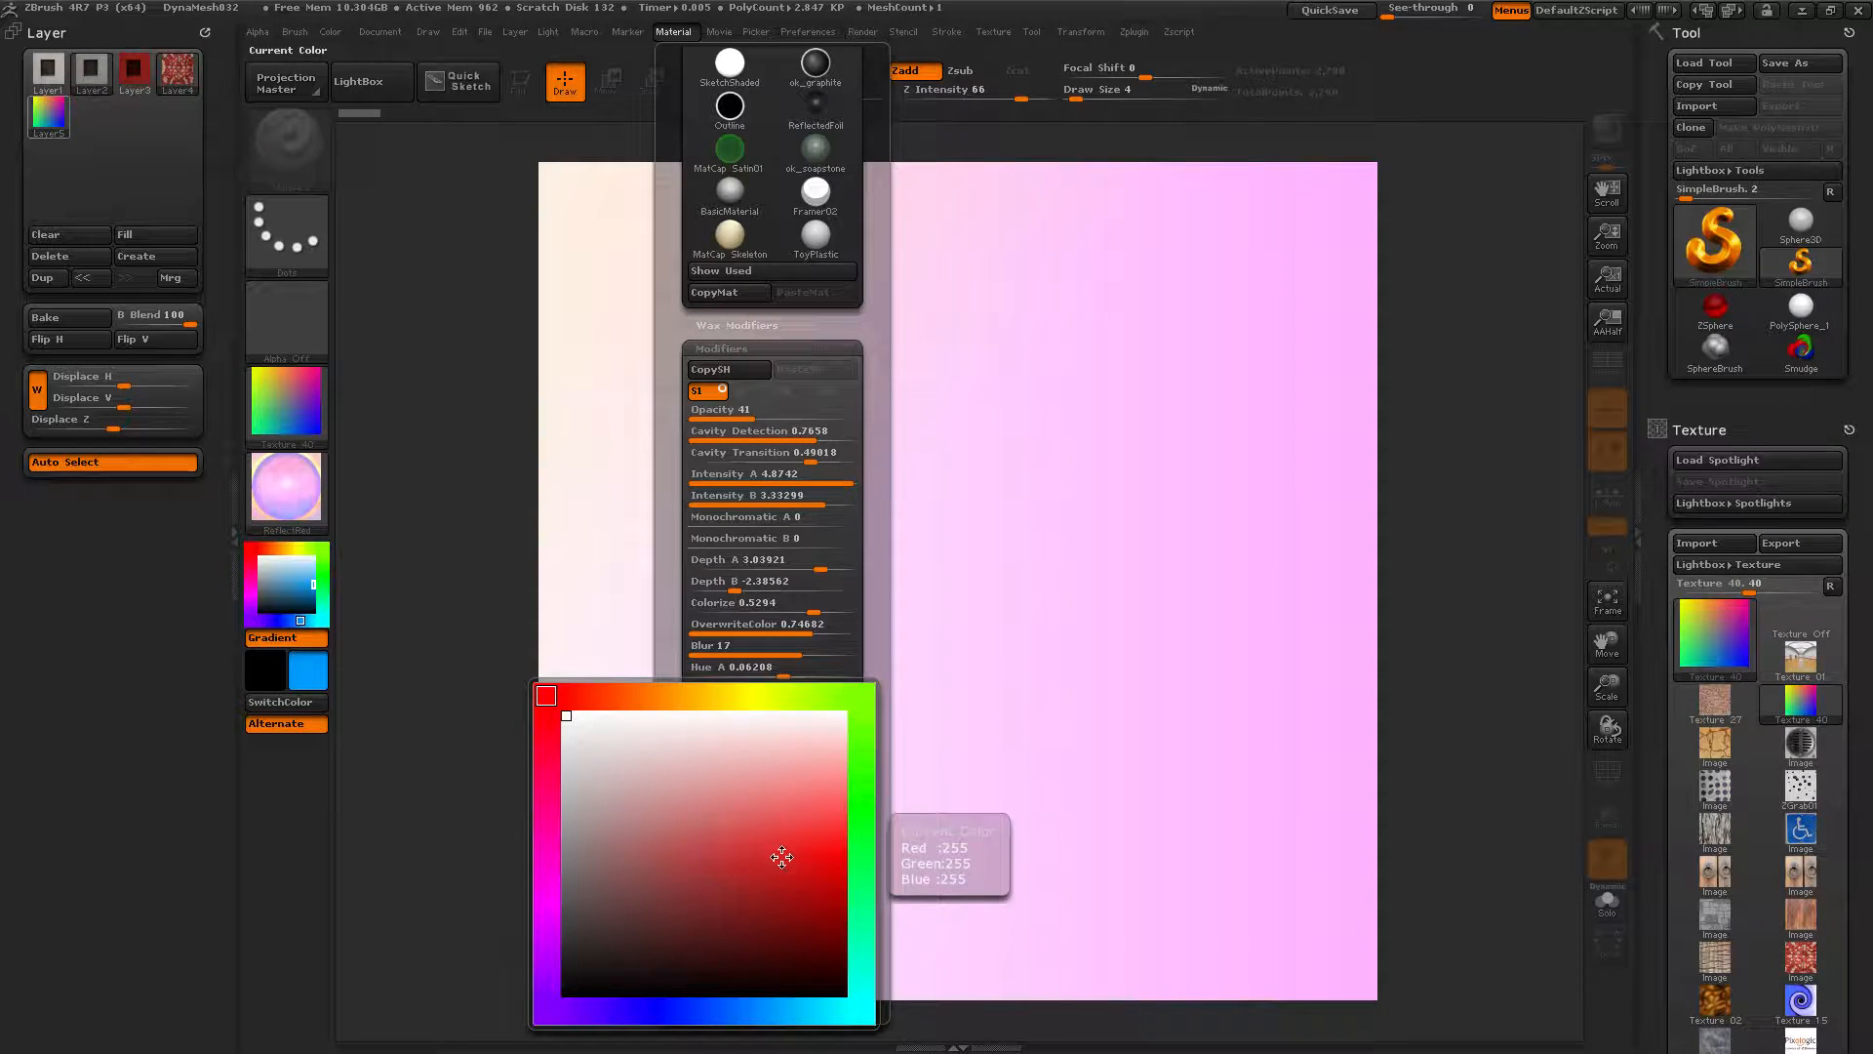
{"action": "left_click", "coordinate": [861, 836]}
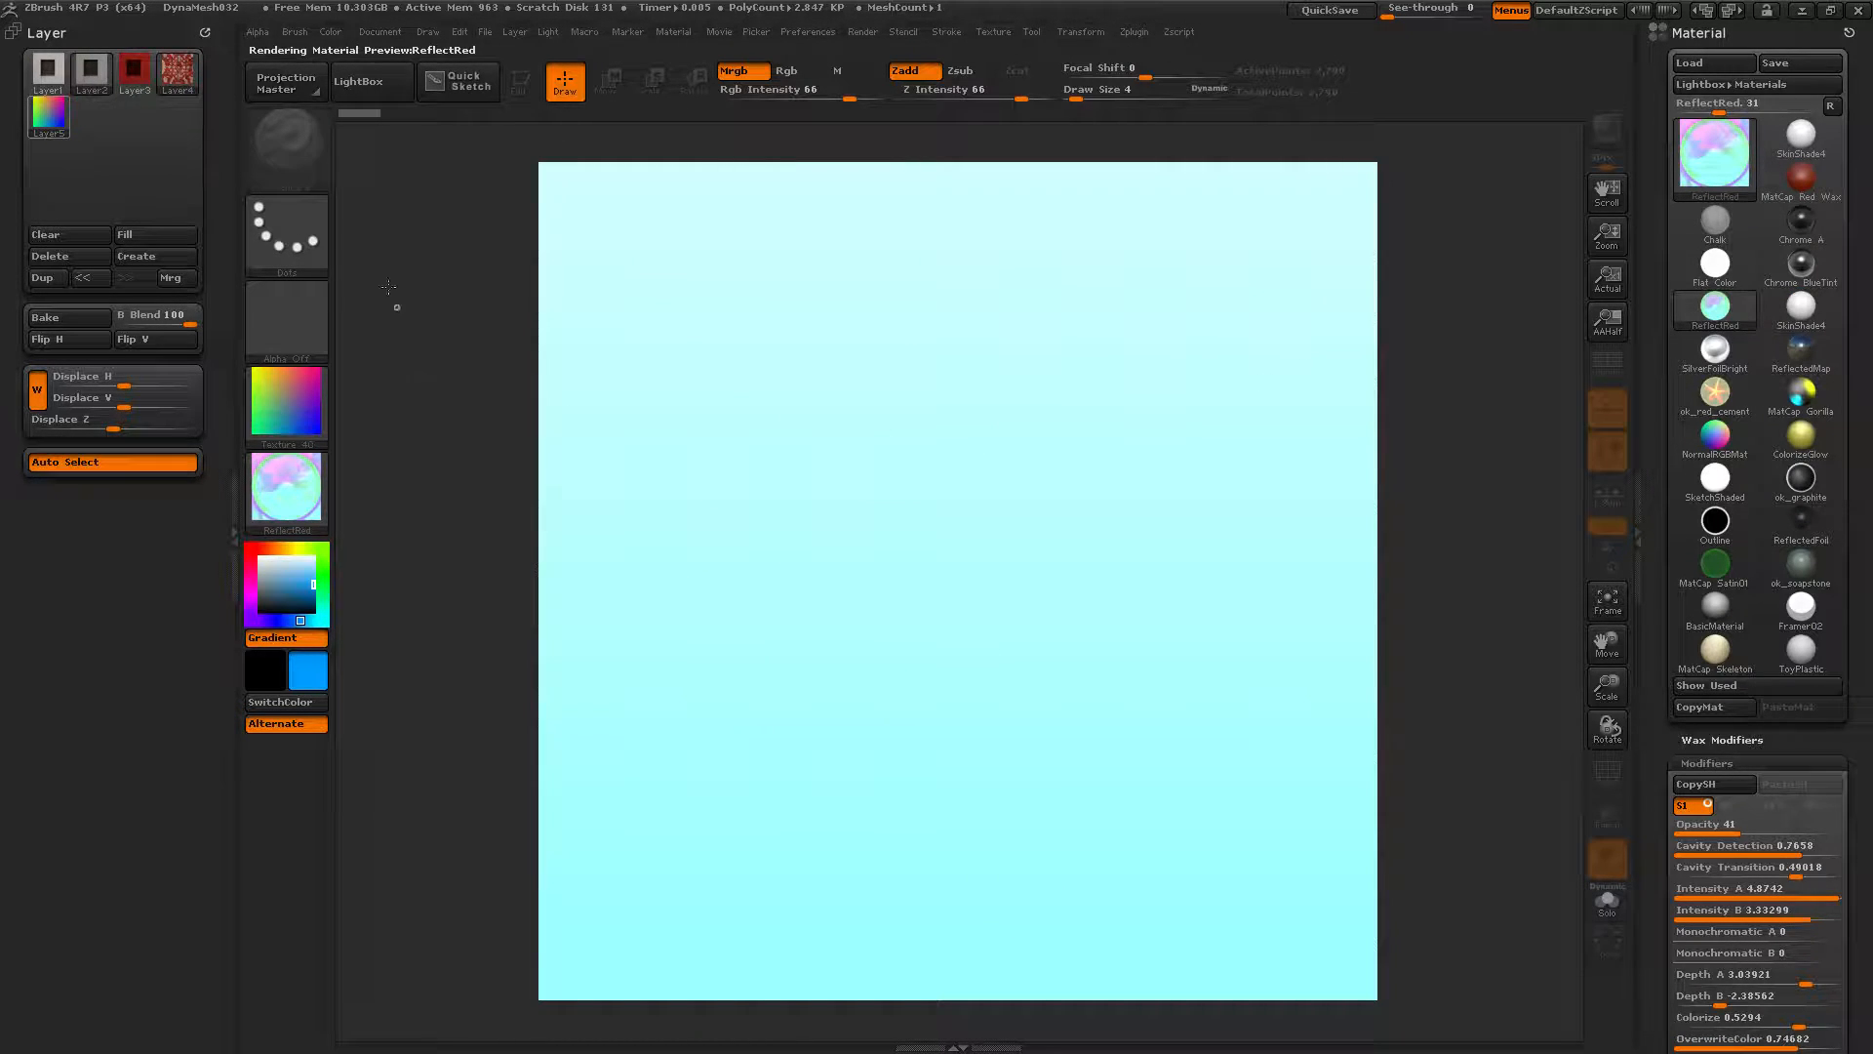
Raise the ReflectRed material's Opacity modifier to 100
{"action": "left_click", "coordinate": [659, 31]}
{"action": "left_click", "coordinate": [862, 836]}
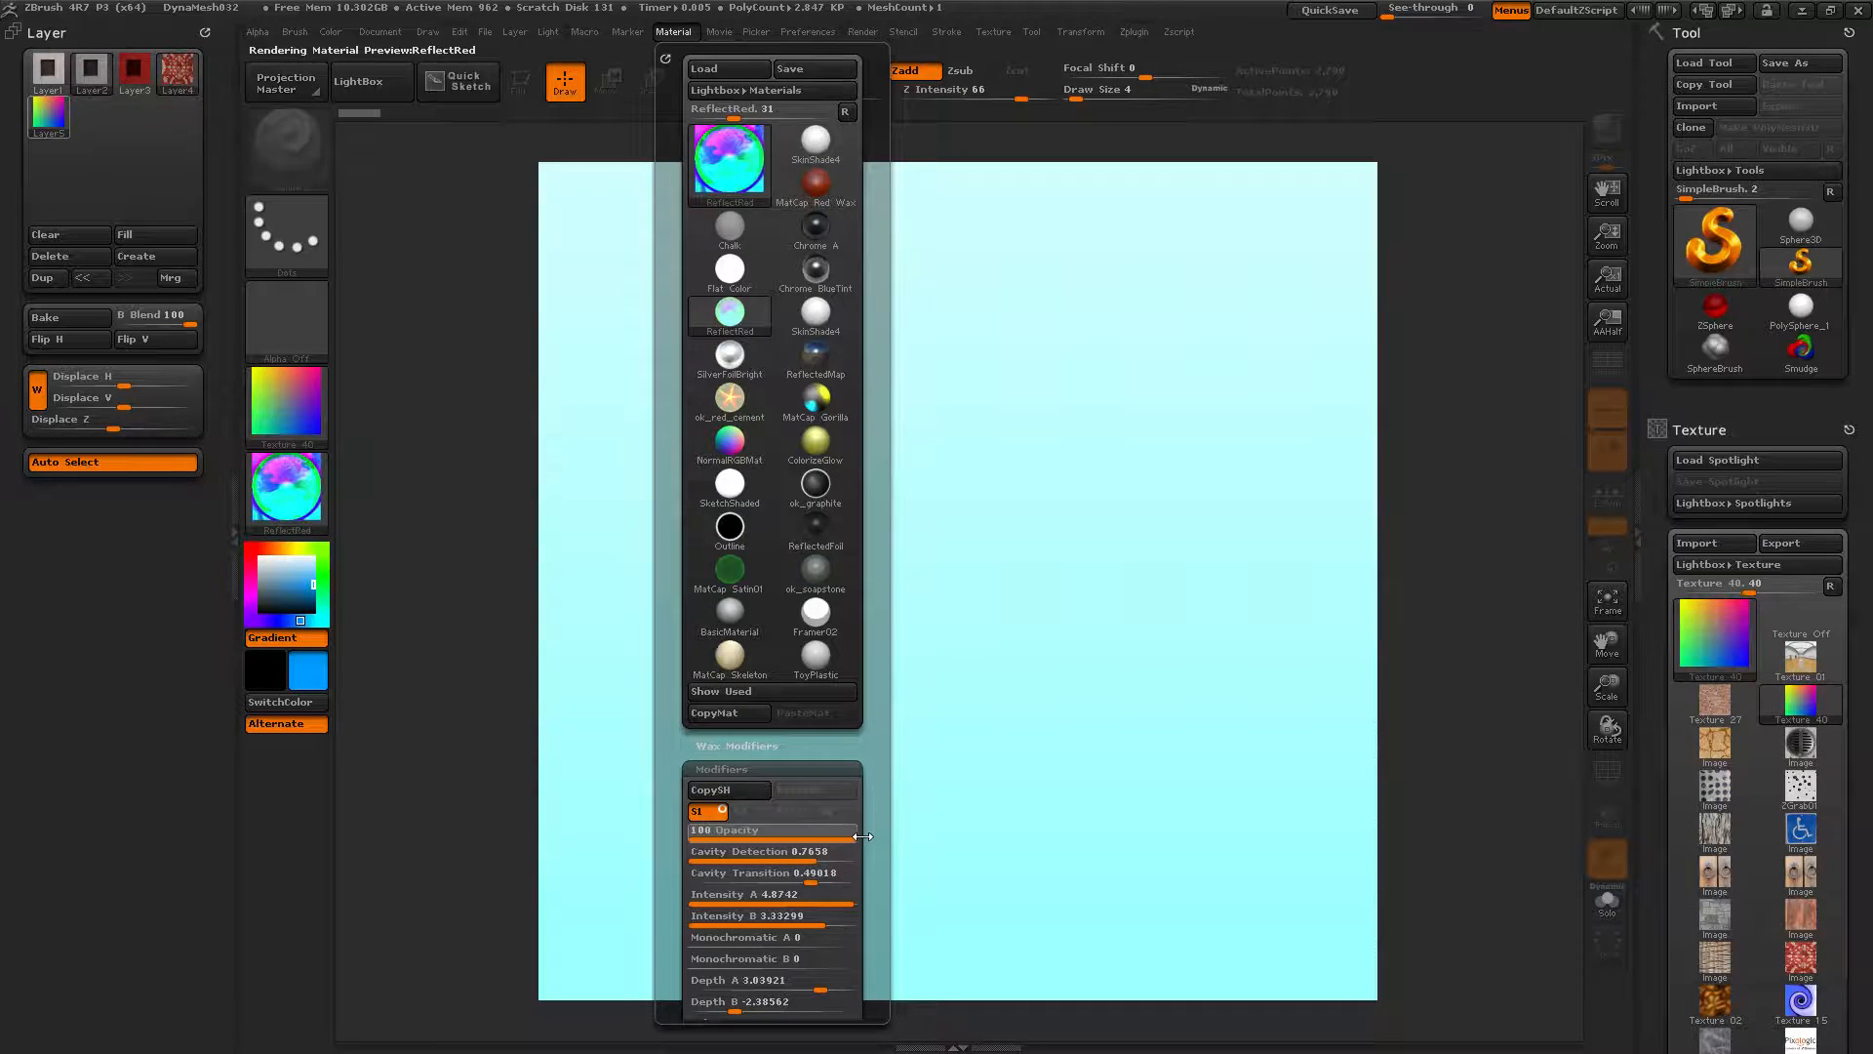
{"action": "mouse_move", "coordinate": [674, 847]}
{"action": "left_mouse_down"}
{"action": "mouse_move", "coordinate": [676, 648]}
{"action": "mouse_move", "coordinate": [748, 685]}
{"action": "mouse_move", "coordinate": [648, 816]}
{"action": "mouse_move", "coordinate": [669, 827]}
{"action": "mouse_move", "coordinate": [639, 680]}
{"action": "mouse_move", "coordinate": [543, 518]}
{"action": "mouse_move", "coordinate": [578, 506]}
{"action": "left_mouse_up"}
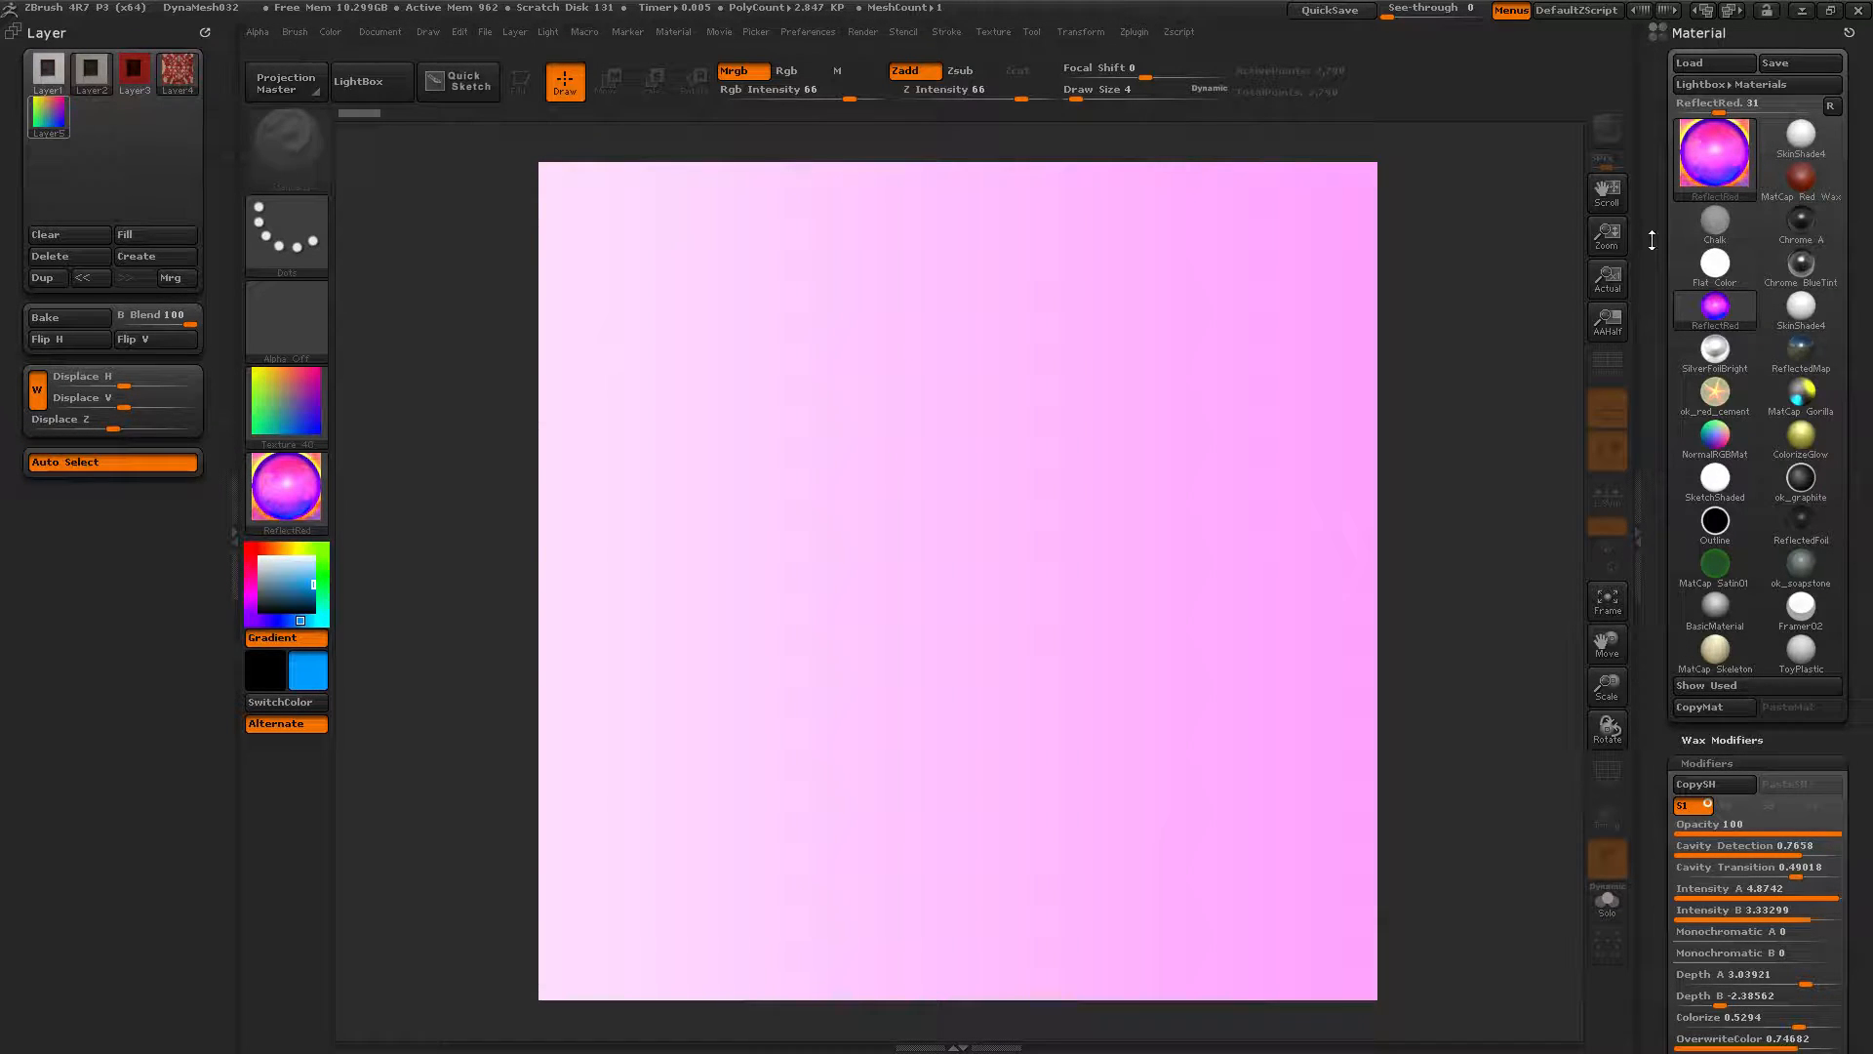
Select the DepthBrush, enlarge it, paint a test stroke diagonally across the canvas, and clear it
{"action": "scroll", "coordinate": [1680, 409], "scroll_direction": "down", "scroll_amount": 1}
{"action": "left_click_drag", "start_coordinate": [1653, 652], "coordinate": [1653, 417]}
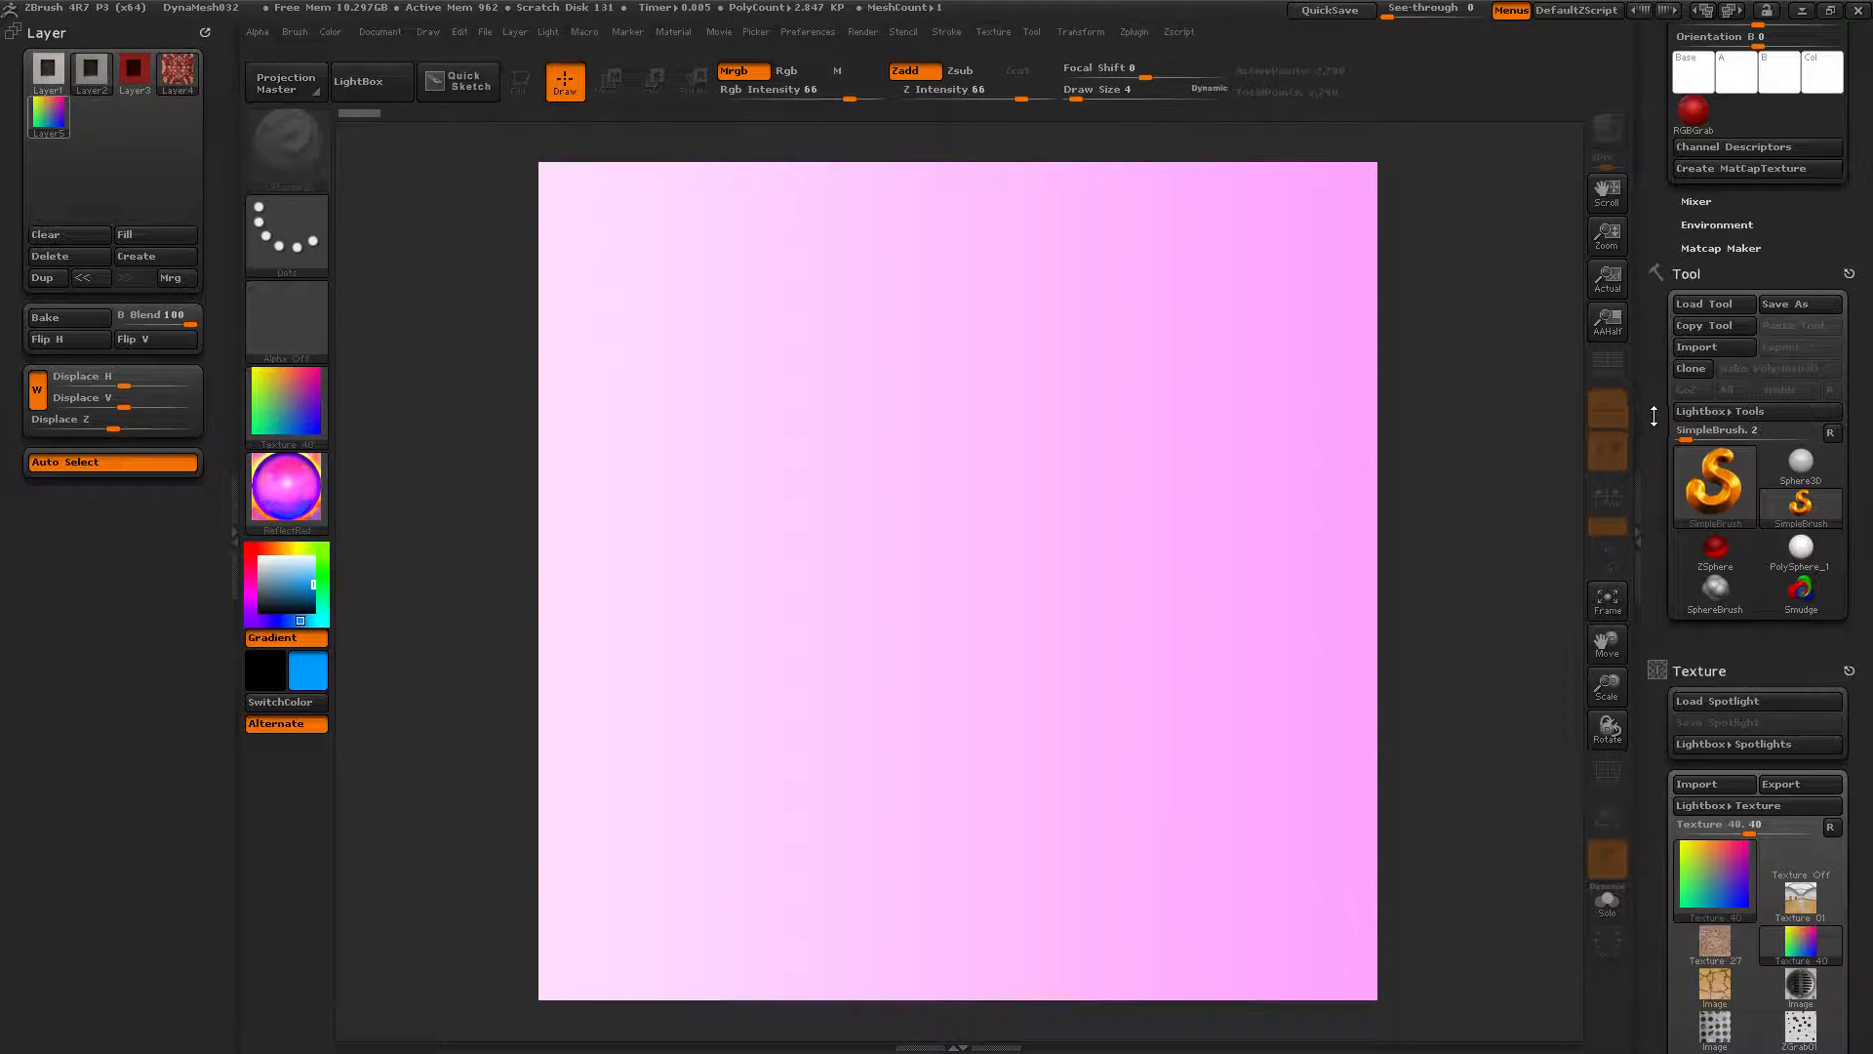
{"action": "left_click", "coordinate": [1712, 485]}
{"action": "left_click", "coordinate": [1681, 495]}
{"action": "left_click", "coordinate": [1267, 773]}
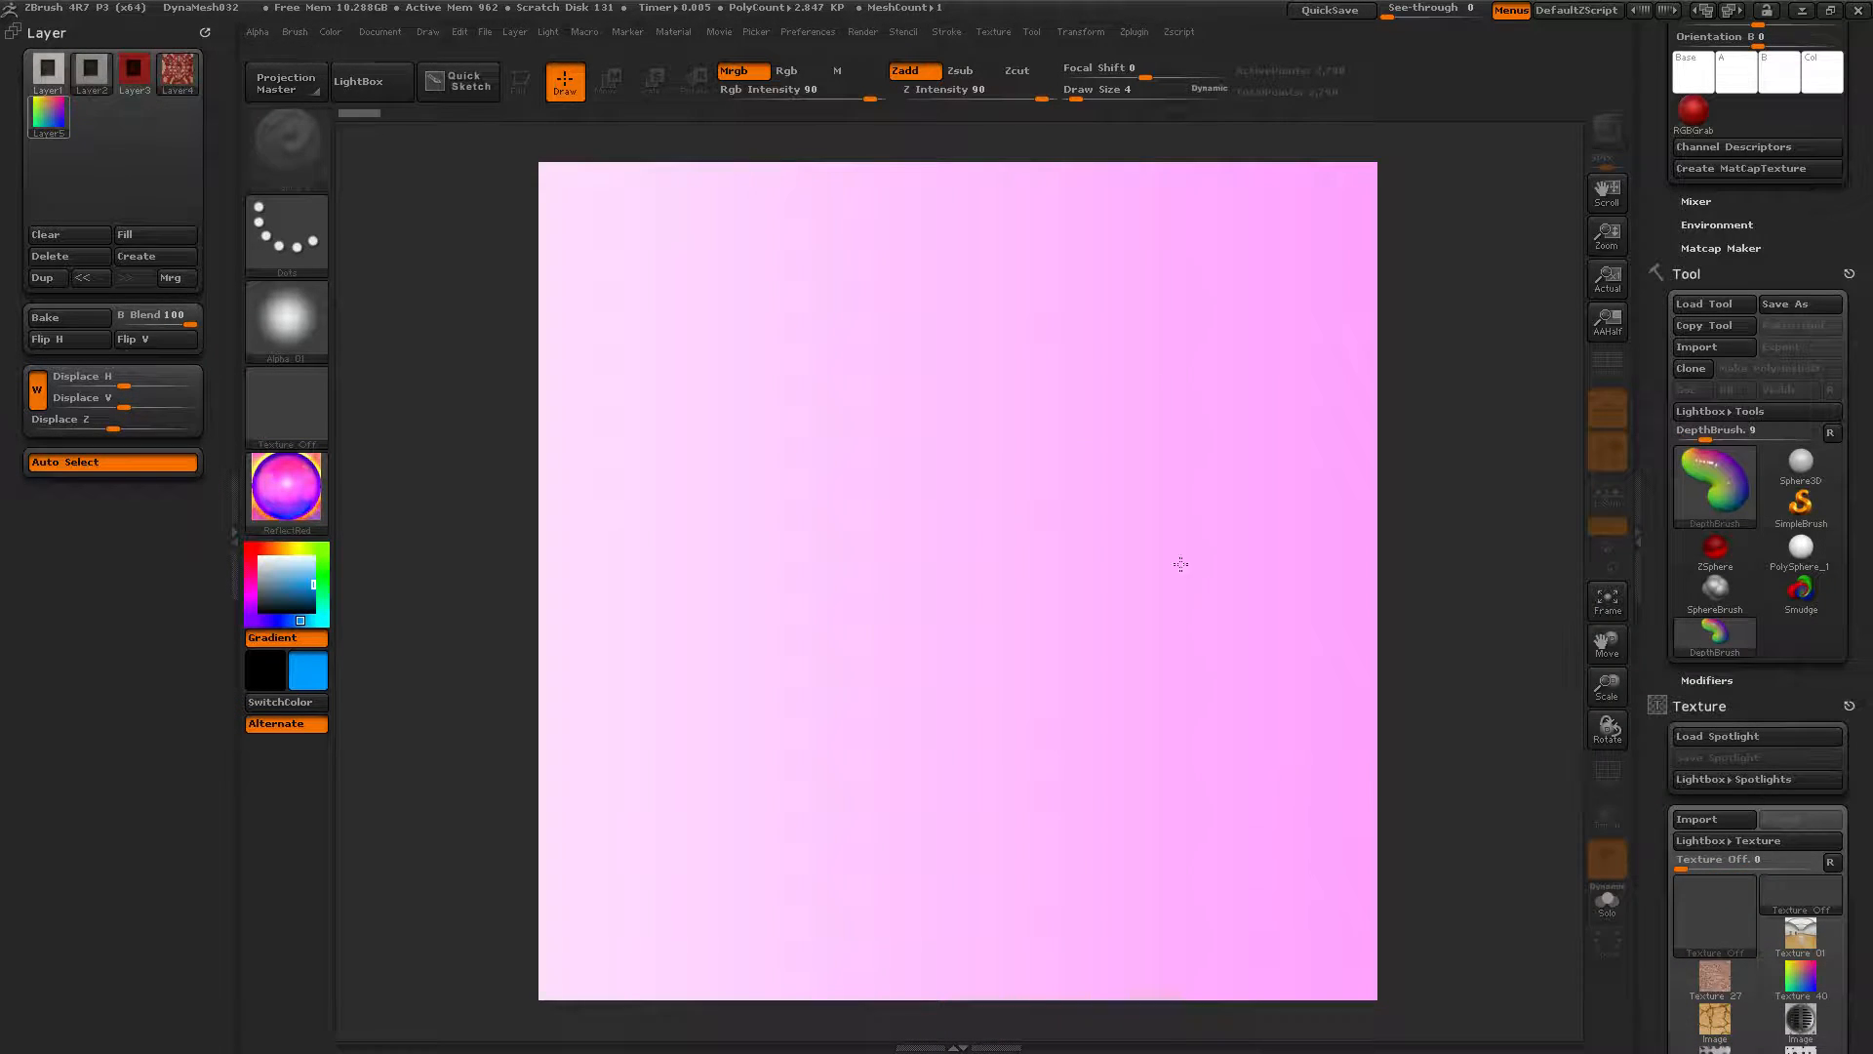
{"action": "left_click_drag", "start_coordinate": [1049, 473], "coordinate": [1101, 473]}
{"action": "left_click_drag", "start_coordinate": [1055, 414], "coordinate": [921, 675]}
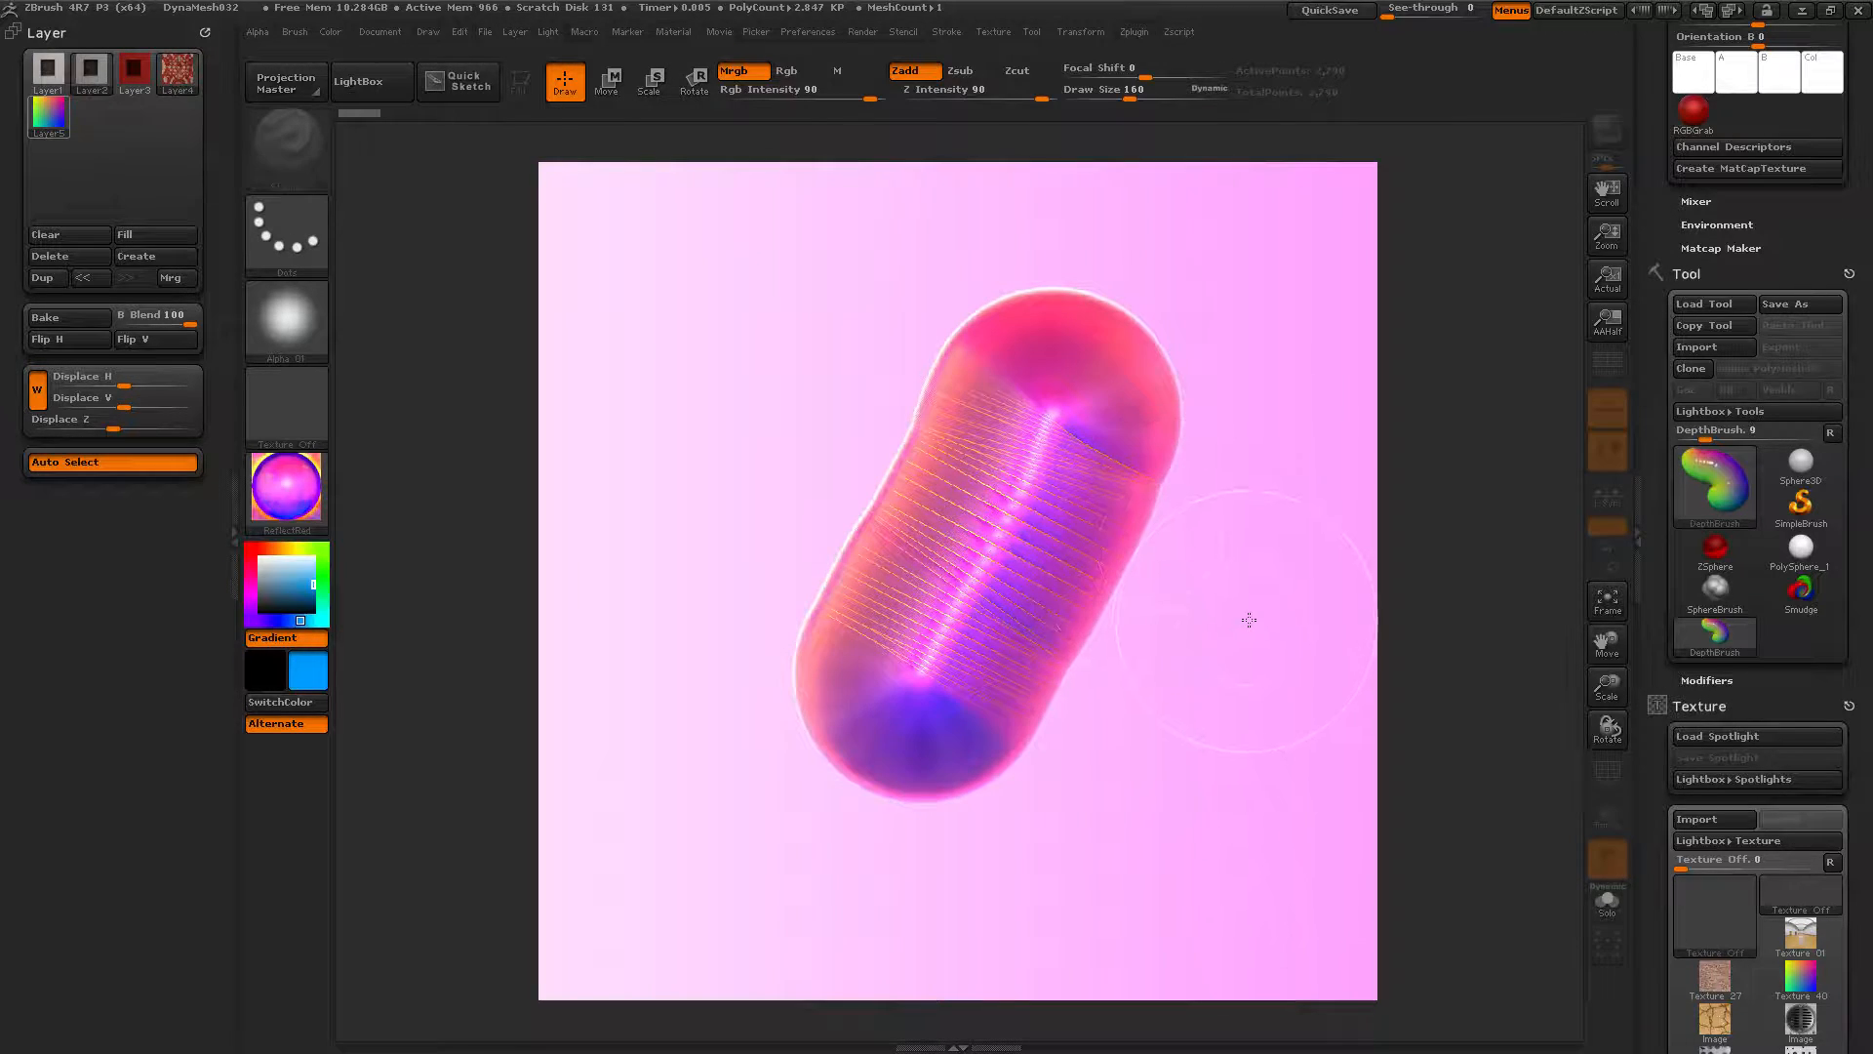
{"action": "key", "text": "ctrl+n"}
Try the NoiseBrush with one stroke at Z Intensity 100 and another at 5, clearing the canvas after each
{"action": "left_click", "coordinate": [1707, 501]}
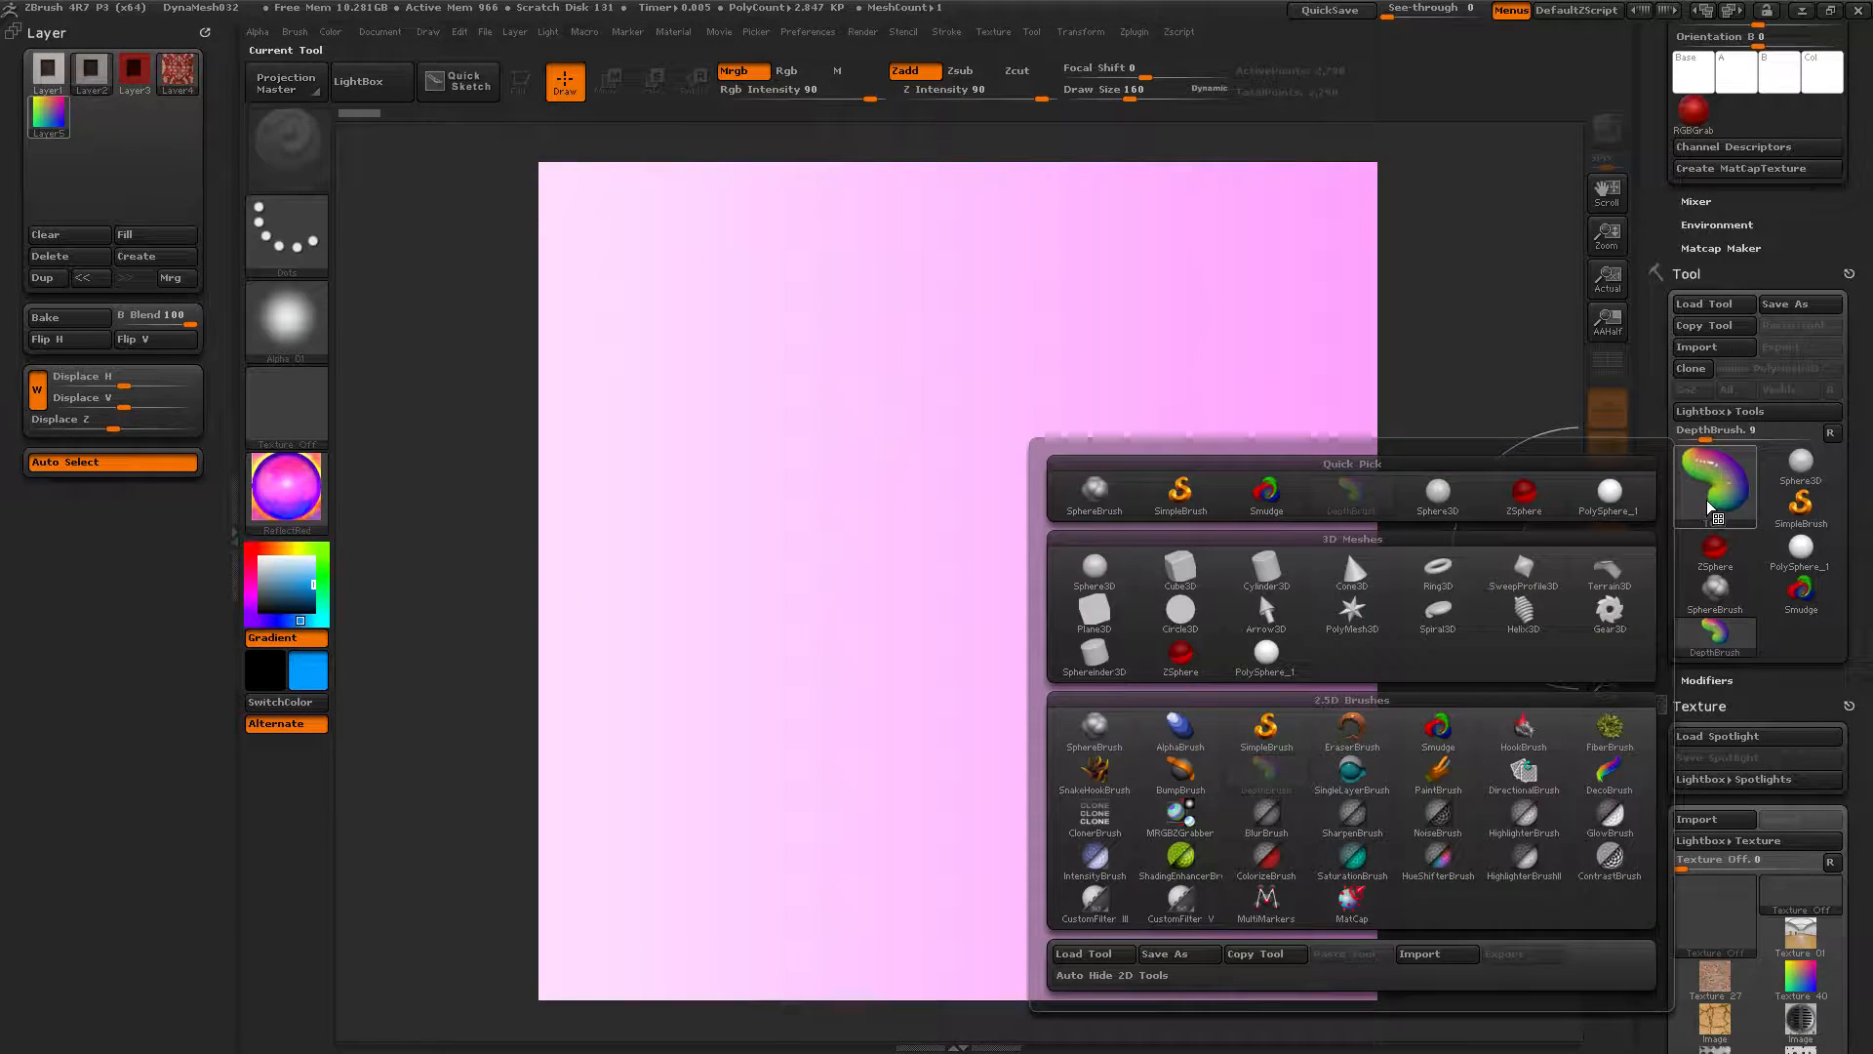
{"action": "left_click", "coordinate": [1438, 813]}
{"action": "left_click_drag", "start_coordinate": [1131, 434], "coordinate": [868, 761]}
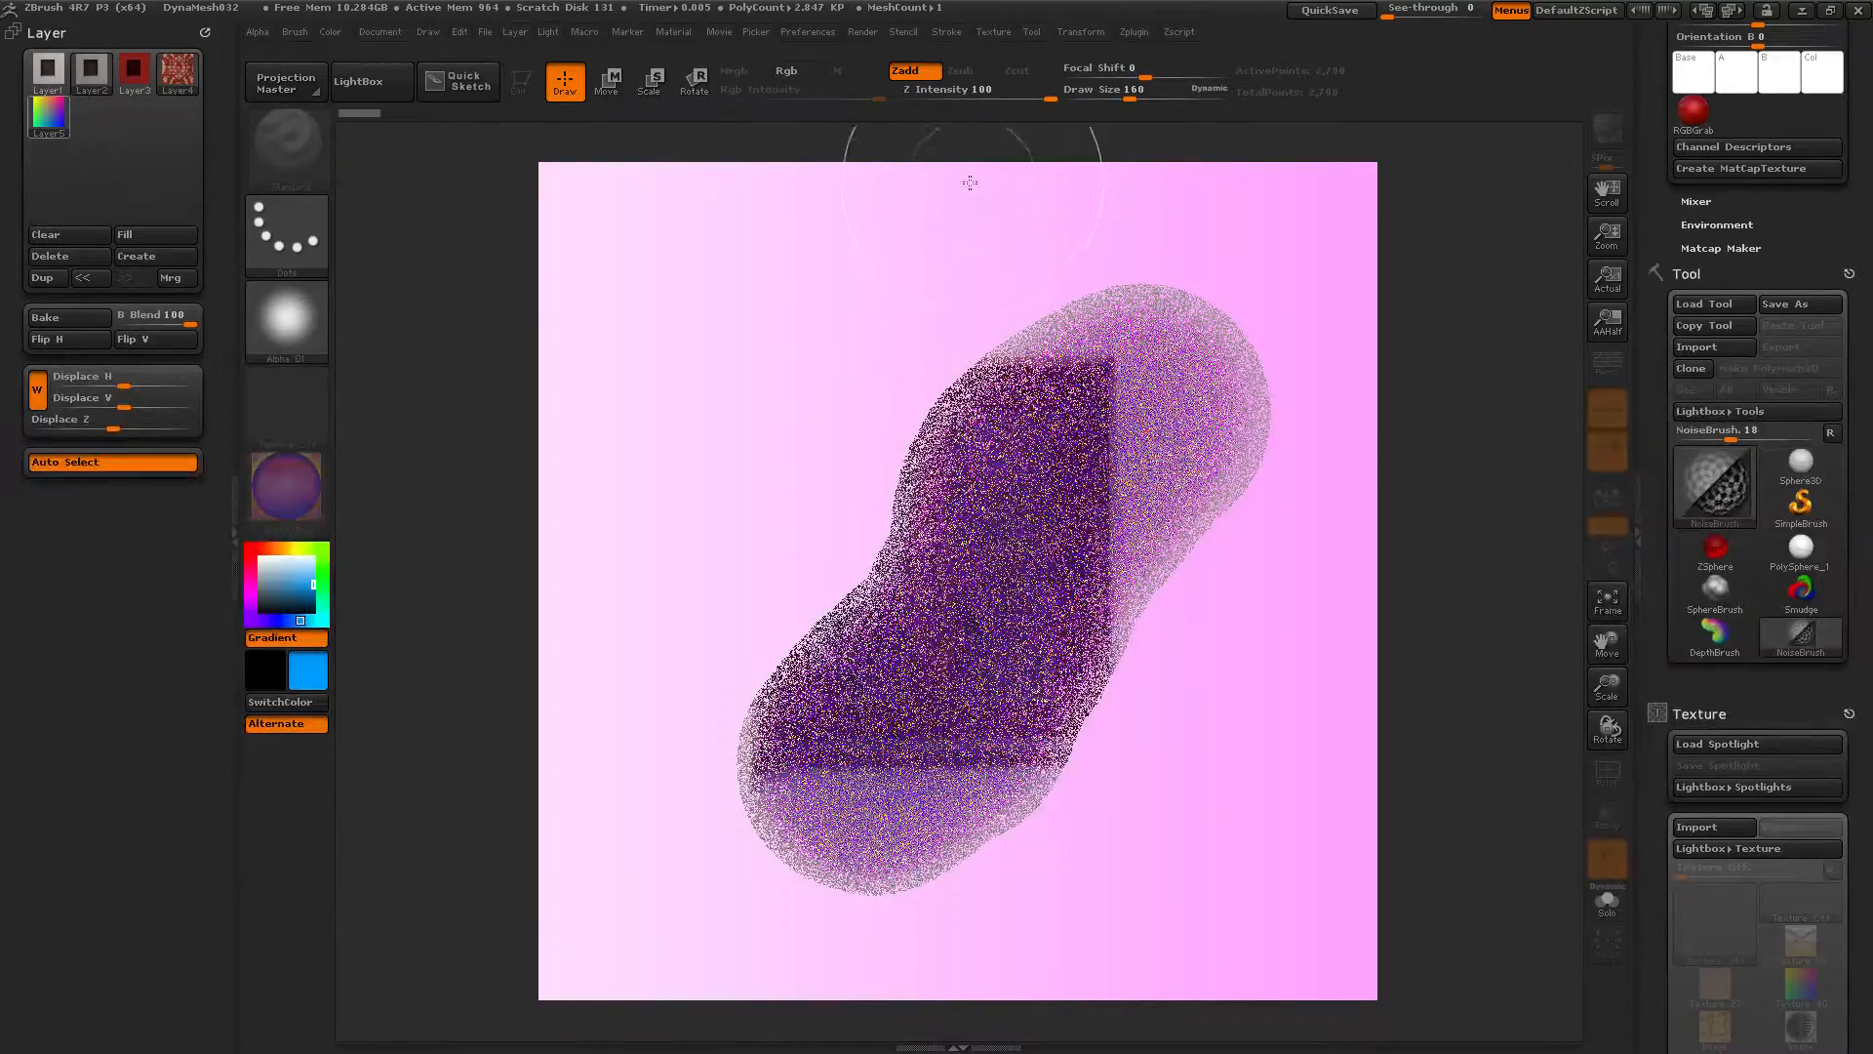
{"action": "key", "text": "ctrl+n"}
{"action": "left_click", "coordinate": [930, 95]}
{"action": "left_click_drag", "start_coordinate": [988, 346], "coordinate": [1035, 591]}
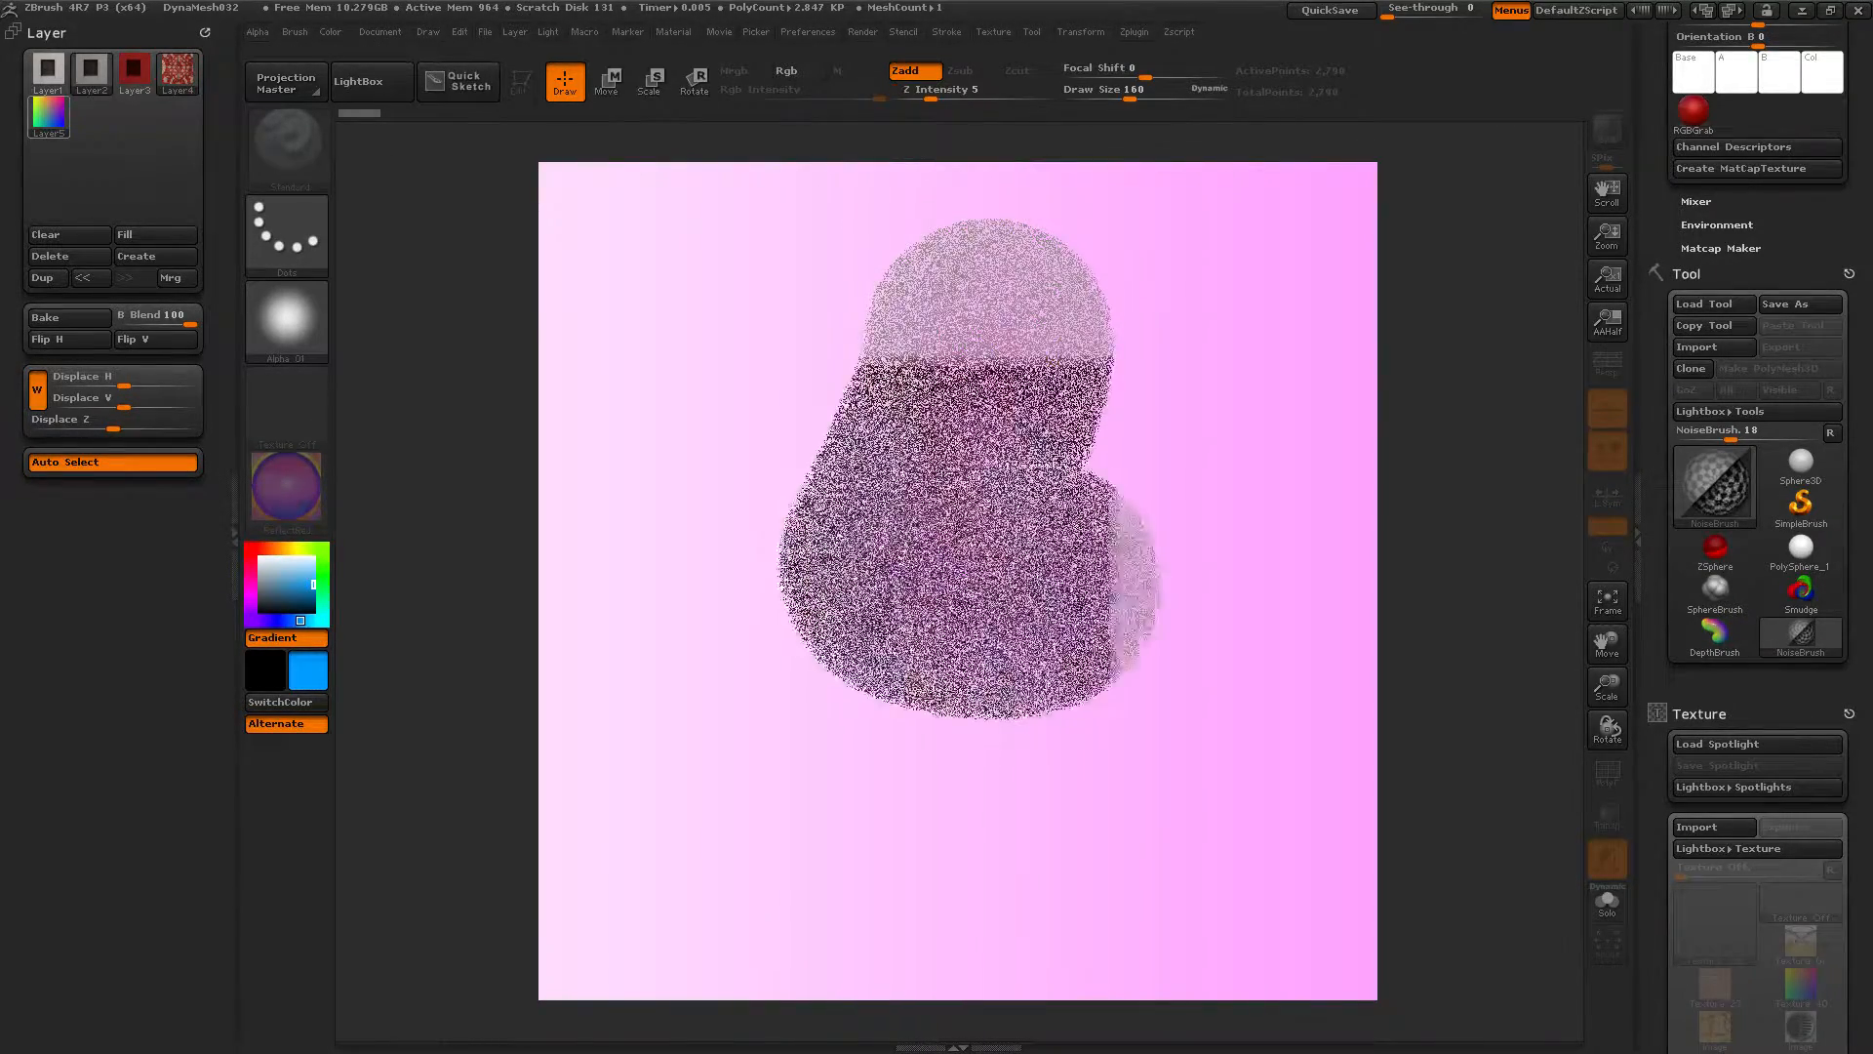
{"action": "key", "text": "ctrl+n"}
Paint several broad HighlighterBrush strokes over the middle, lower-left and upper-left areas of the gradient layer
{"action": "left_click", "coordinate": [1735, 496]}
{"action": "left_click", "coordinate": [1700, 494]}
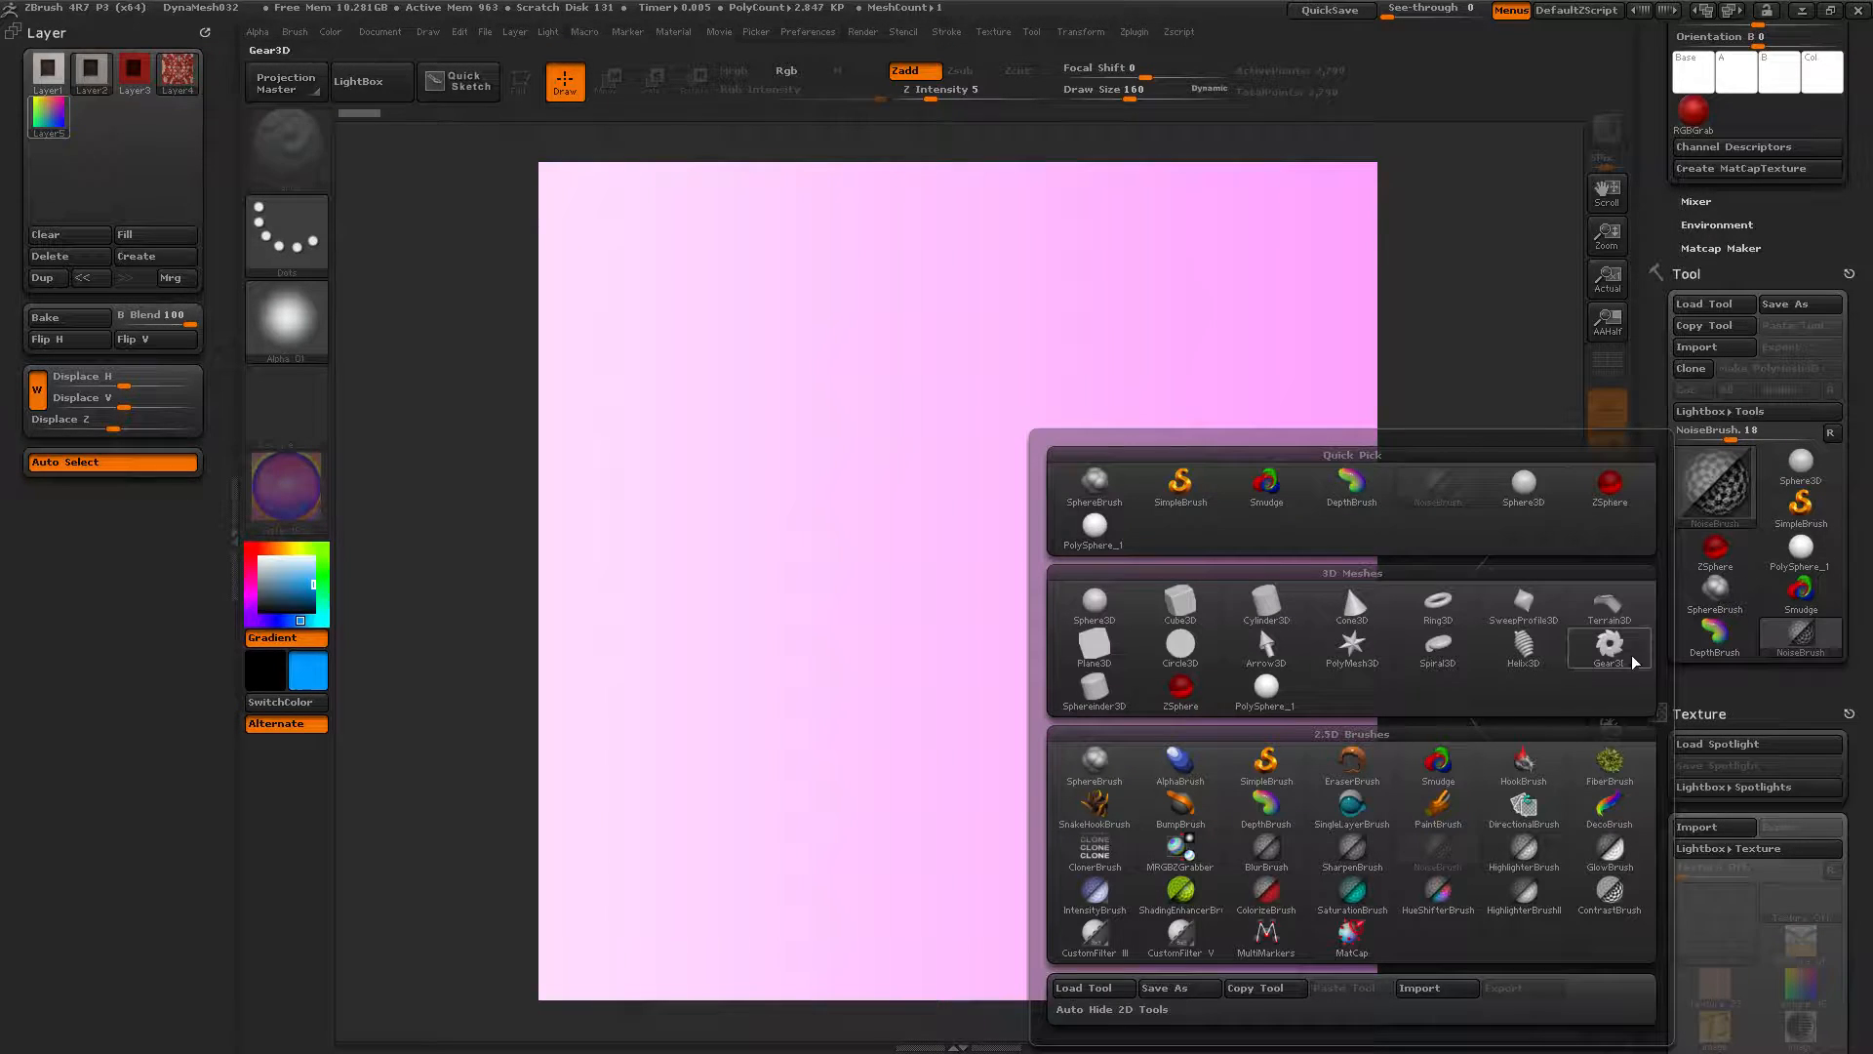
{"action": "left_click", "coordinate": [1524, 847]}
{"action": "mouse_move", "coordinate": [714, 297]}
{"action": "left_mouse_down"}
{"action": "mouse_move", "coordinate": [836, 518]}
{"action": "mouse_move", "coordinate": [953, 485]}
{"action": "mouse_move", "coordinate": [979, 454]}
{"action": "left_mouse_up"}
{"action": "mouse_move", "coordinate": [1132, 557]}
{"action": "left_mouse_down"}
{"action": "mouse_move", "coordinate": [1062, 677]}
{"action": "mouse_move", "coordinate": [1016, 540]}
{"action": "mouse_move", "coordinate": [1016, 422]}
{"action": "mouse_move", "coordinate": [982, 562]}
{"action": "left_mouse_up"}
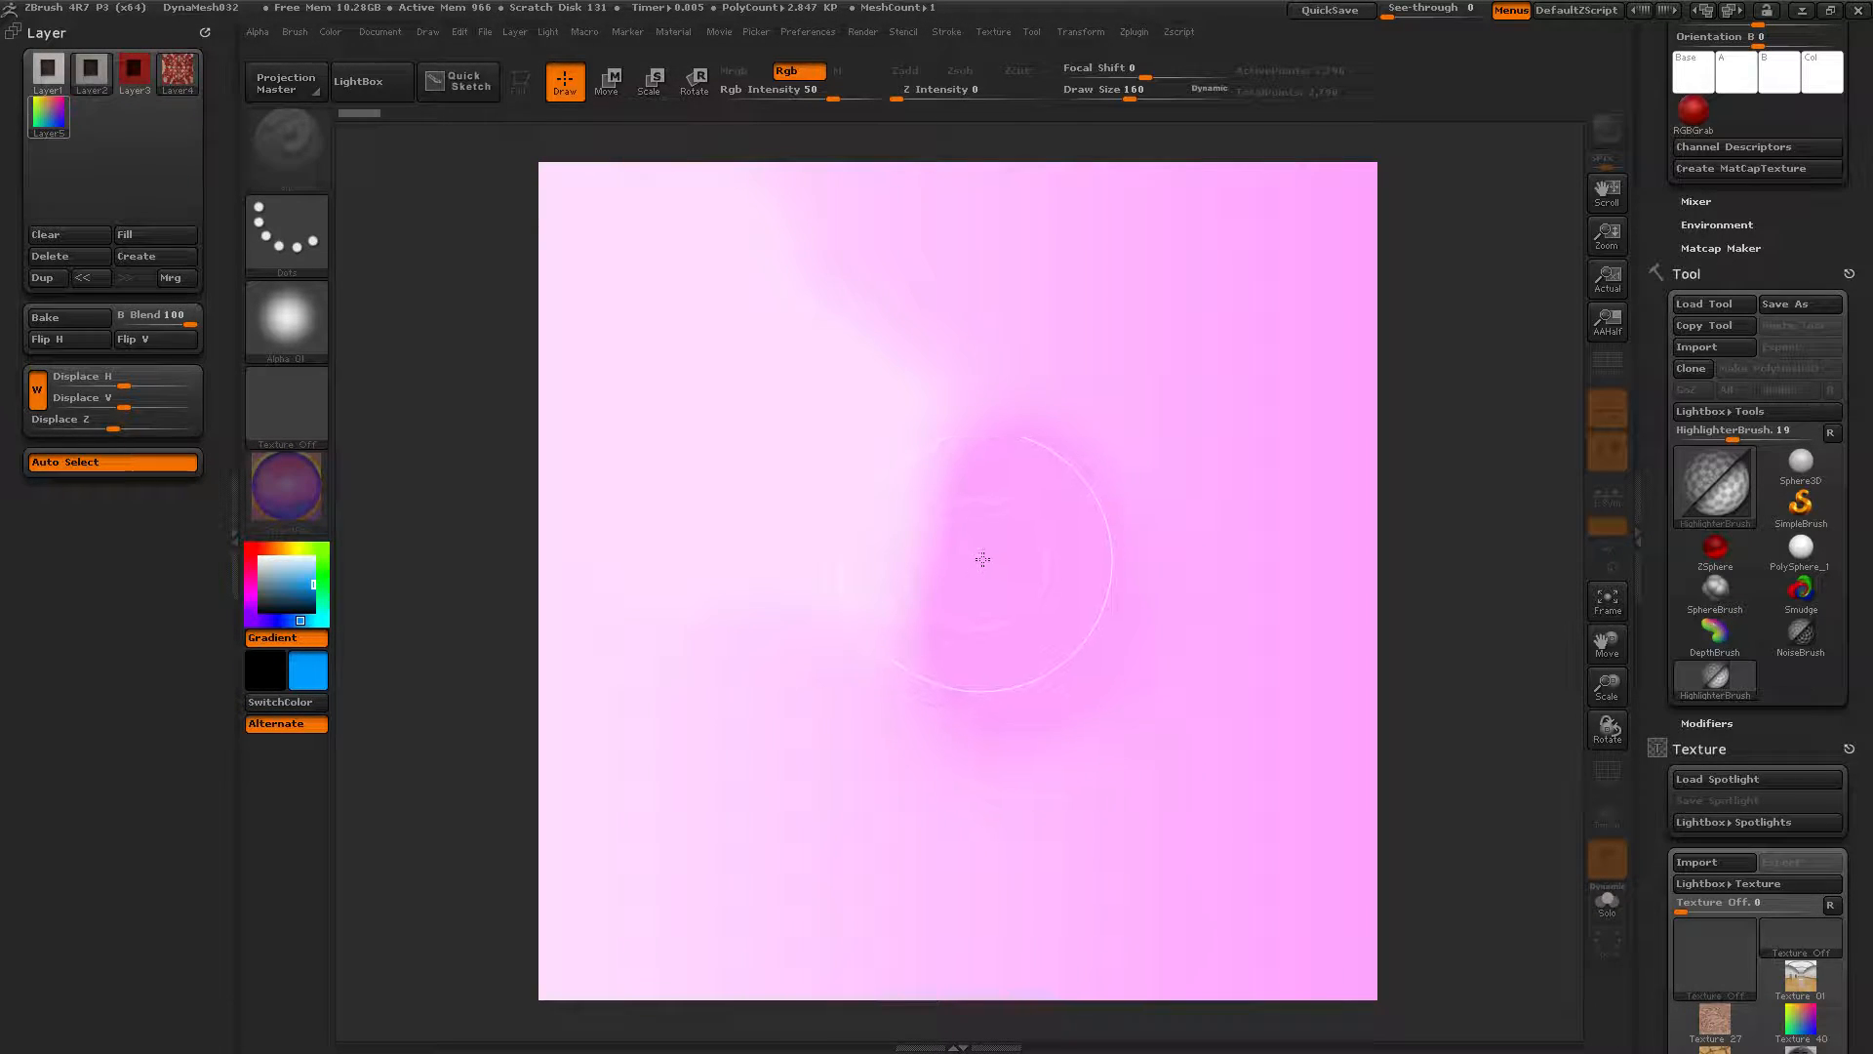
{"action": "mouse_move", "coordinate": [972, 407]}
{"action": "left_mouse_down"}
{"action": "mouse_move", "coordinate": [946, 419]}
{"action": "mouse_move", "coordinate": [945, 367]}
{"action": "mouse_move", "coordinate": [937, 451]}
{"action": "left_mouse_up"}
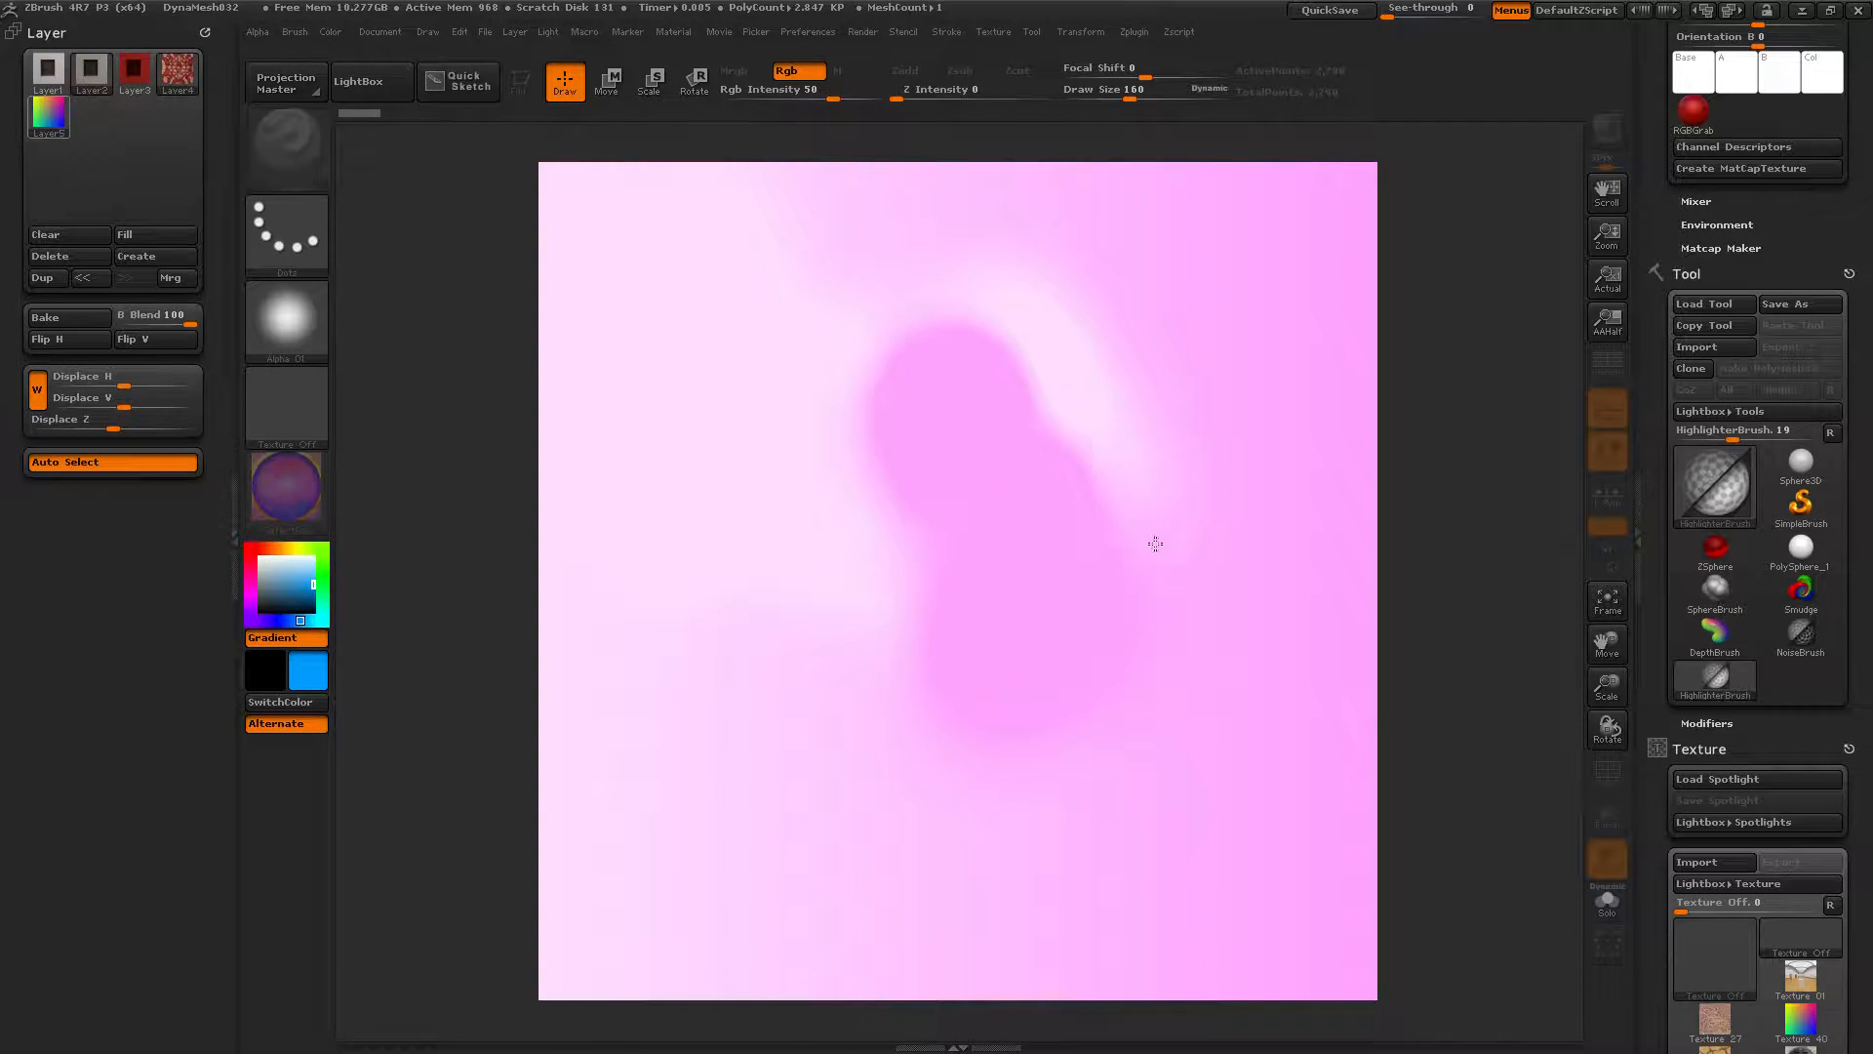
{"action": "mouse_move", "coordinate": [844, 682]}
{"action": "left_mouse_down"}
{"action": "mouse_move", "coordinate": [878, 719]}
{"action": "mouse_move", "coordinate": [1055, 747]}
{"action": "left_mouse_up"}
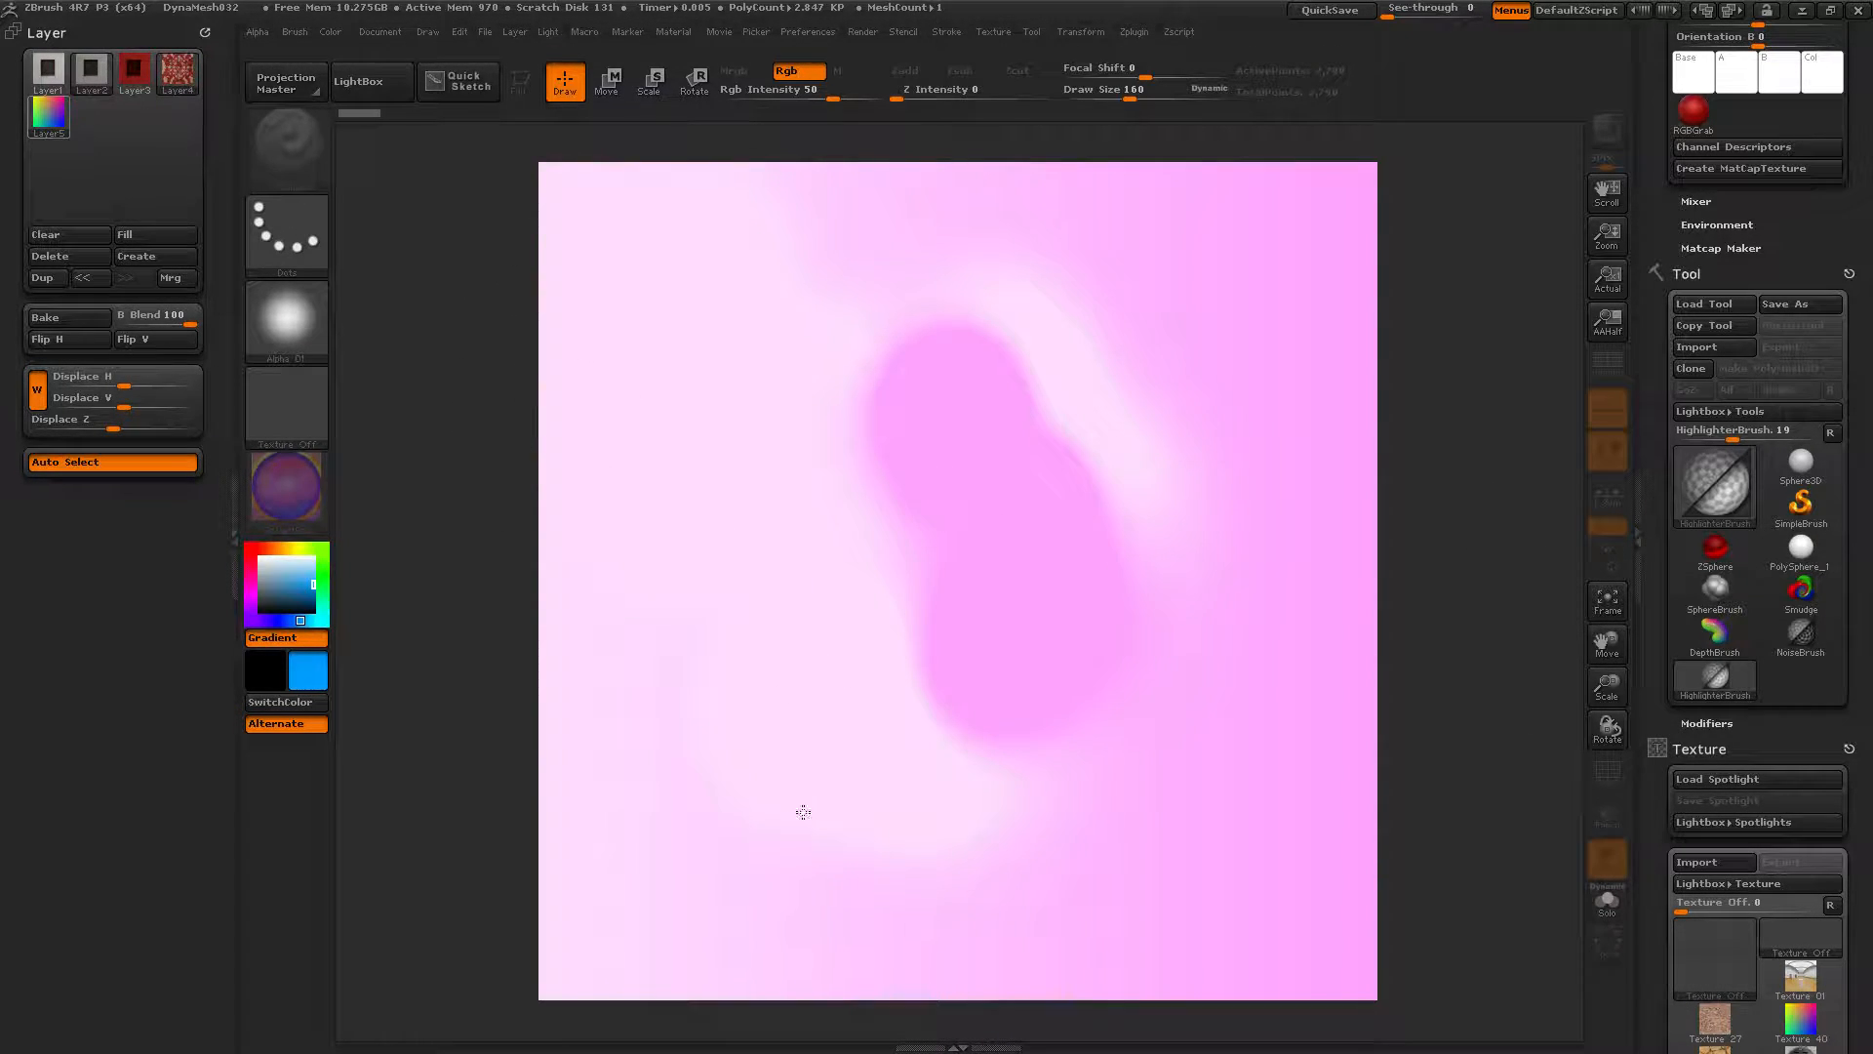
{"action": "mouse_move", "coordinate": [739, 768]}
{"action": "left_mouse_down"}
{"action": "mouse_move", "coordinate": [731, 689]}
{"action": "mouse_move", "coordinate": [778, 635]}
{"action": "mouse_move", "coordinate": [757, 498]}
{"action": "mouse_move", "coordinate": [825, 457]}
{"action": "mouse_move", "coordinate": [698, 514]}
{"action": "left_mouse_up"}
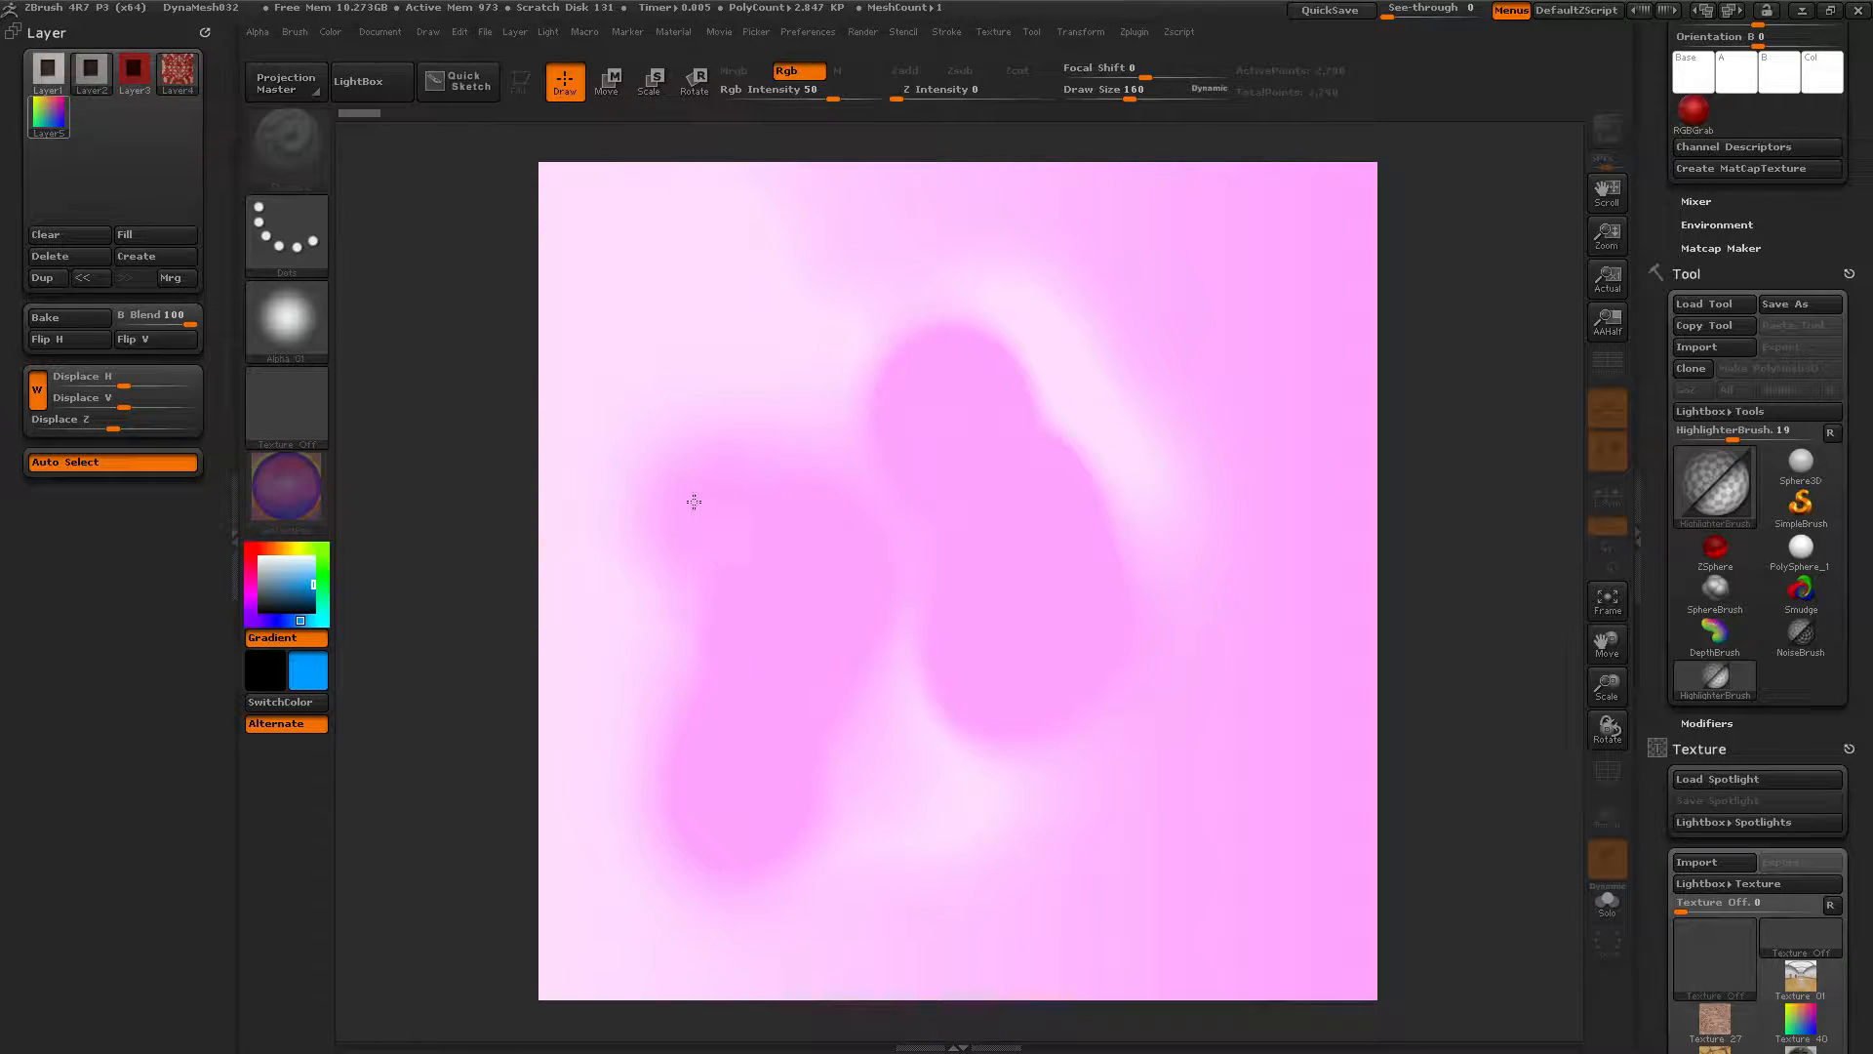
{"action": "left_click_drag", "start_coordinate": [762, 282], "coordinate": [683, 312]}
{"action": "left_click", "coordinate": [1714, 483]}
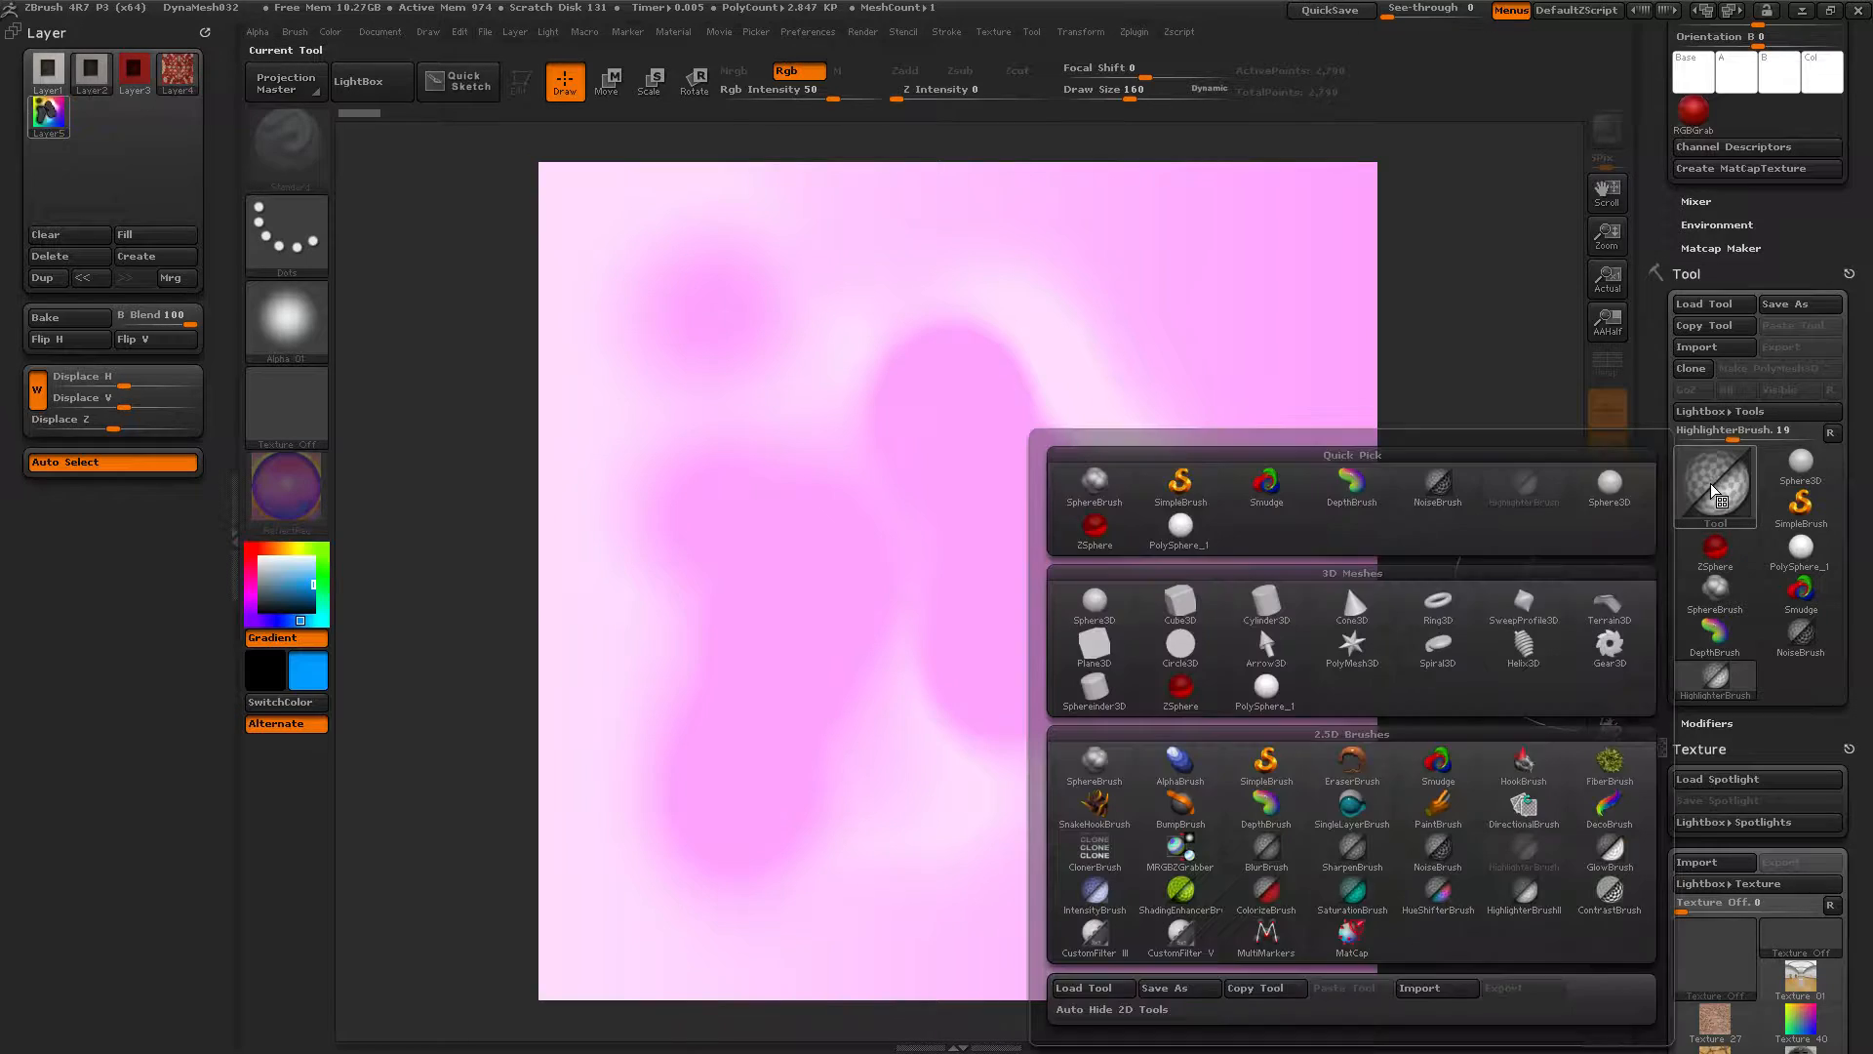
{"action": "left_click", "coordinate": [1610, 846]}
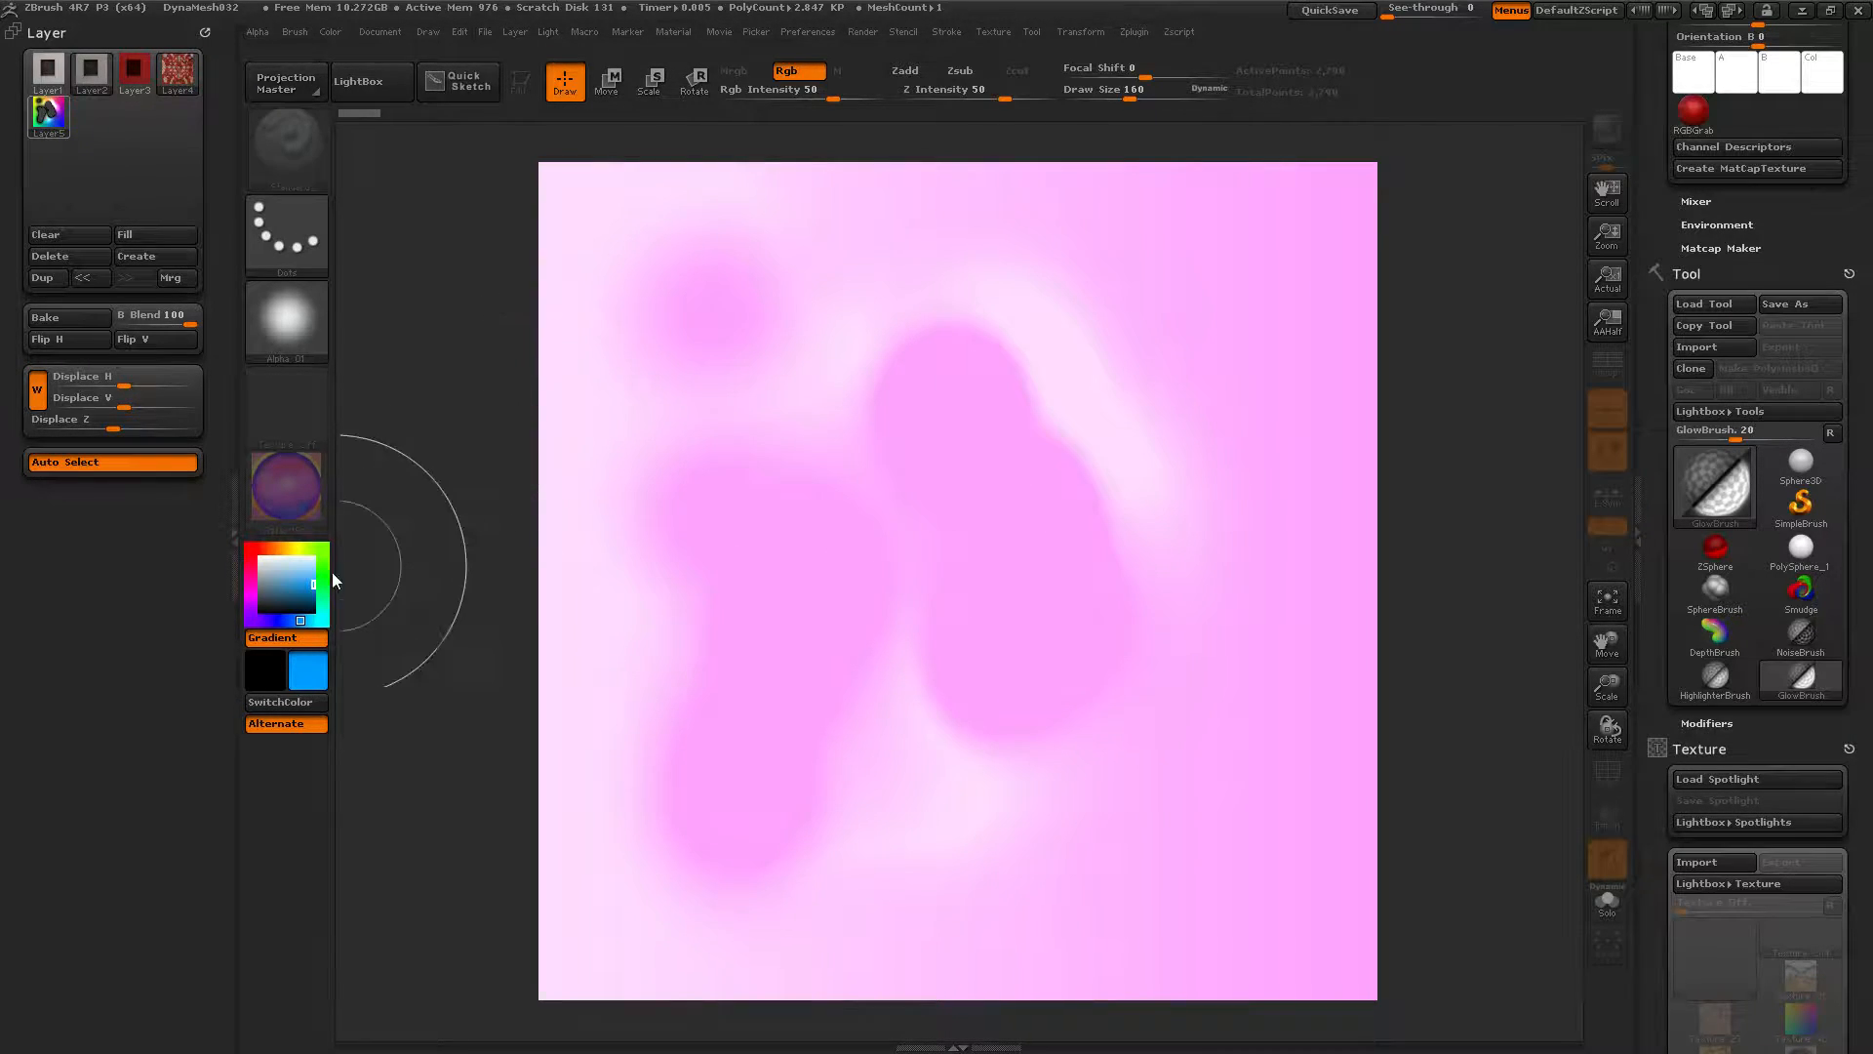
{"action": "mouse_move", "coordinate": [310, 499]}
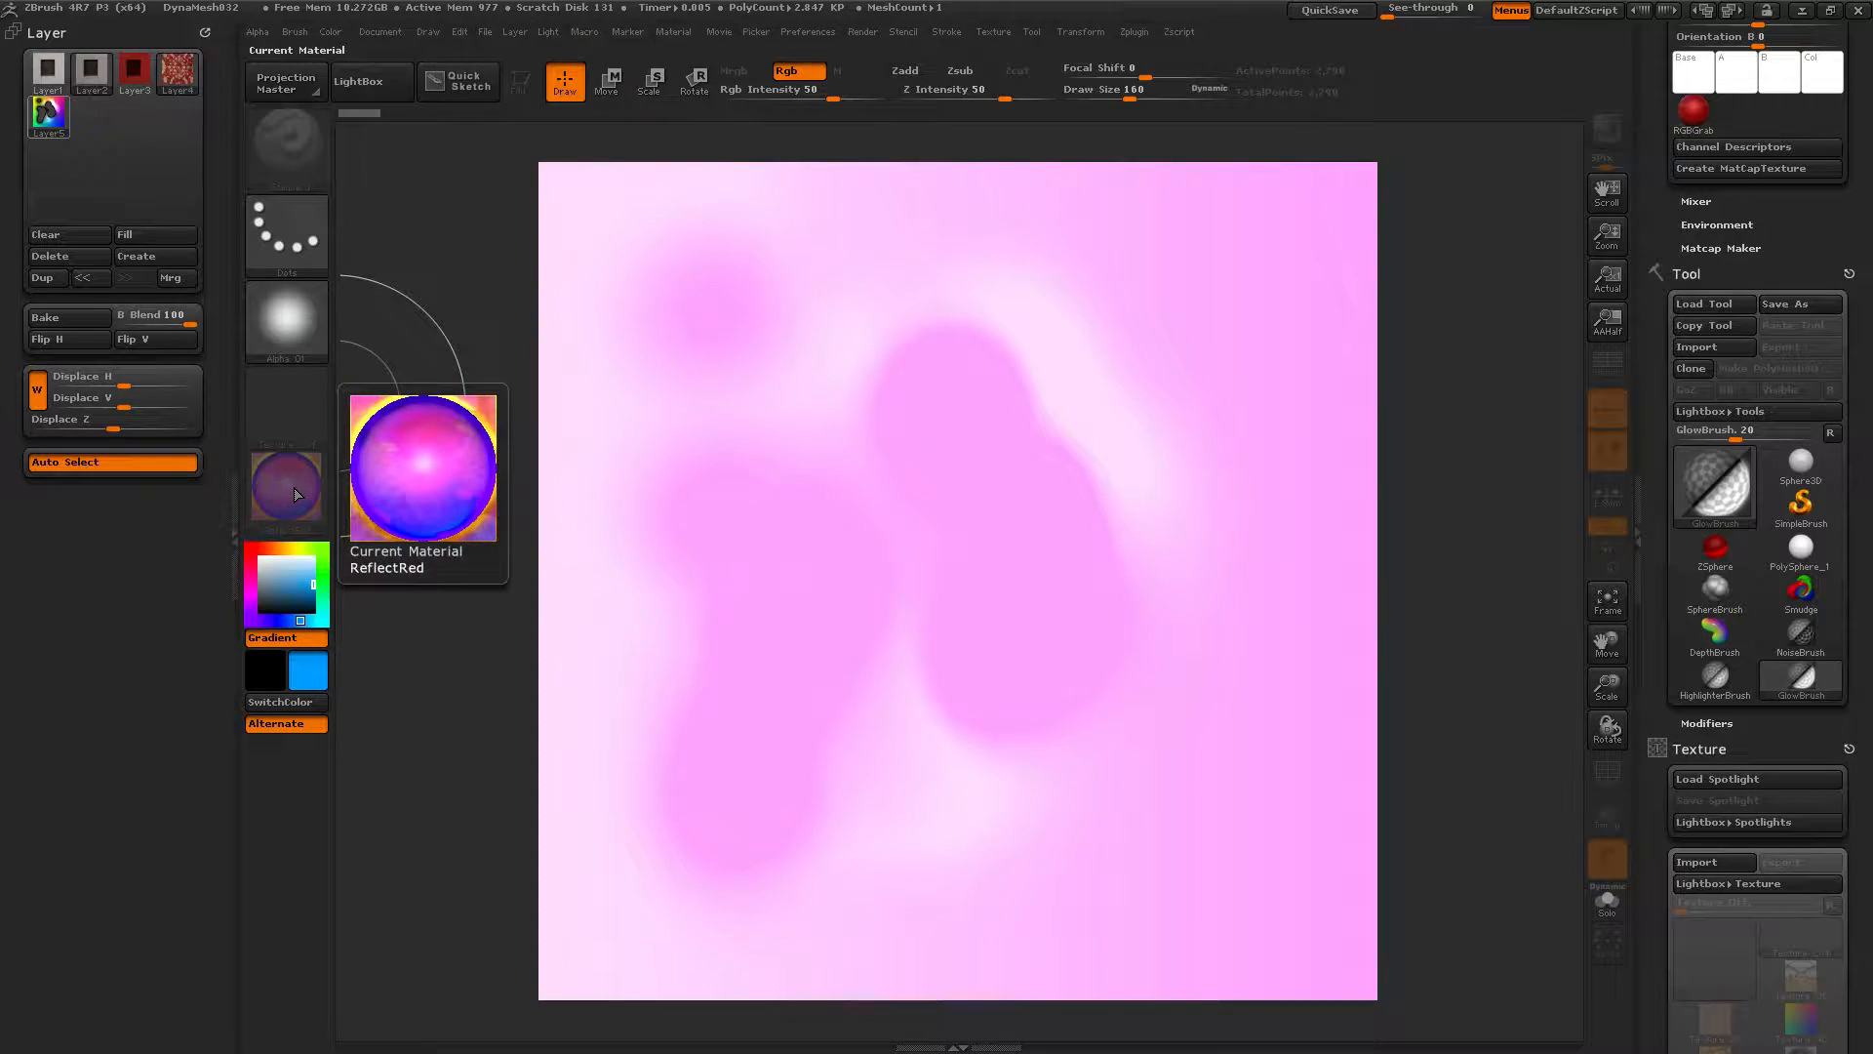
Switch to the SimpleBrush and grab the painted document as a new texture
{"action": "left_click", "coordinate": [1717, 483]}
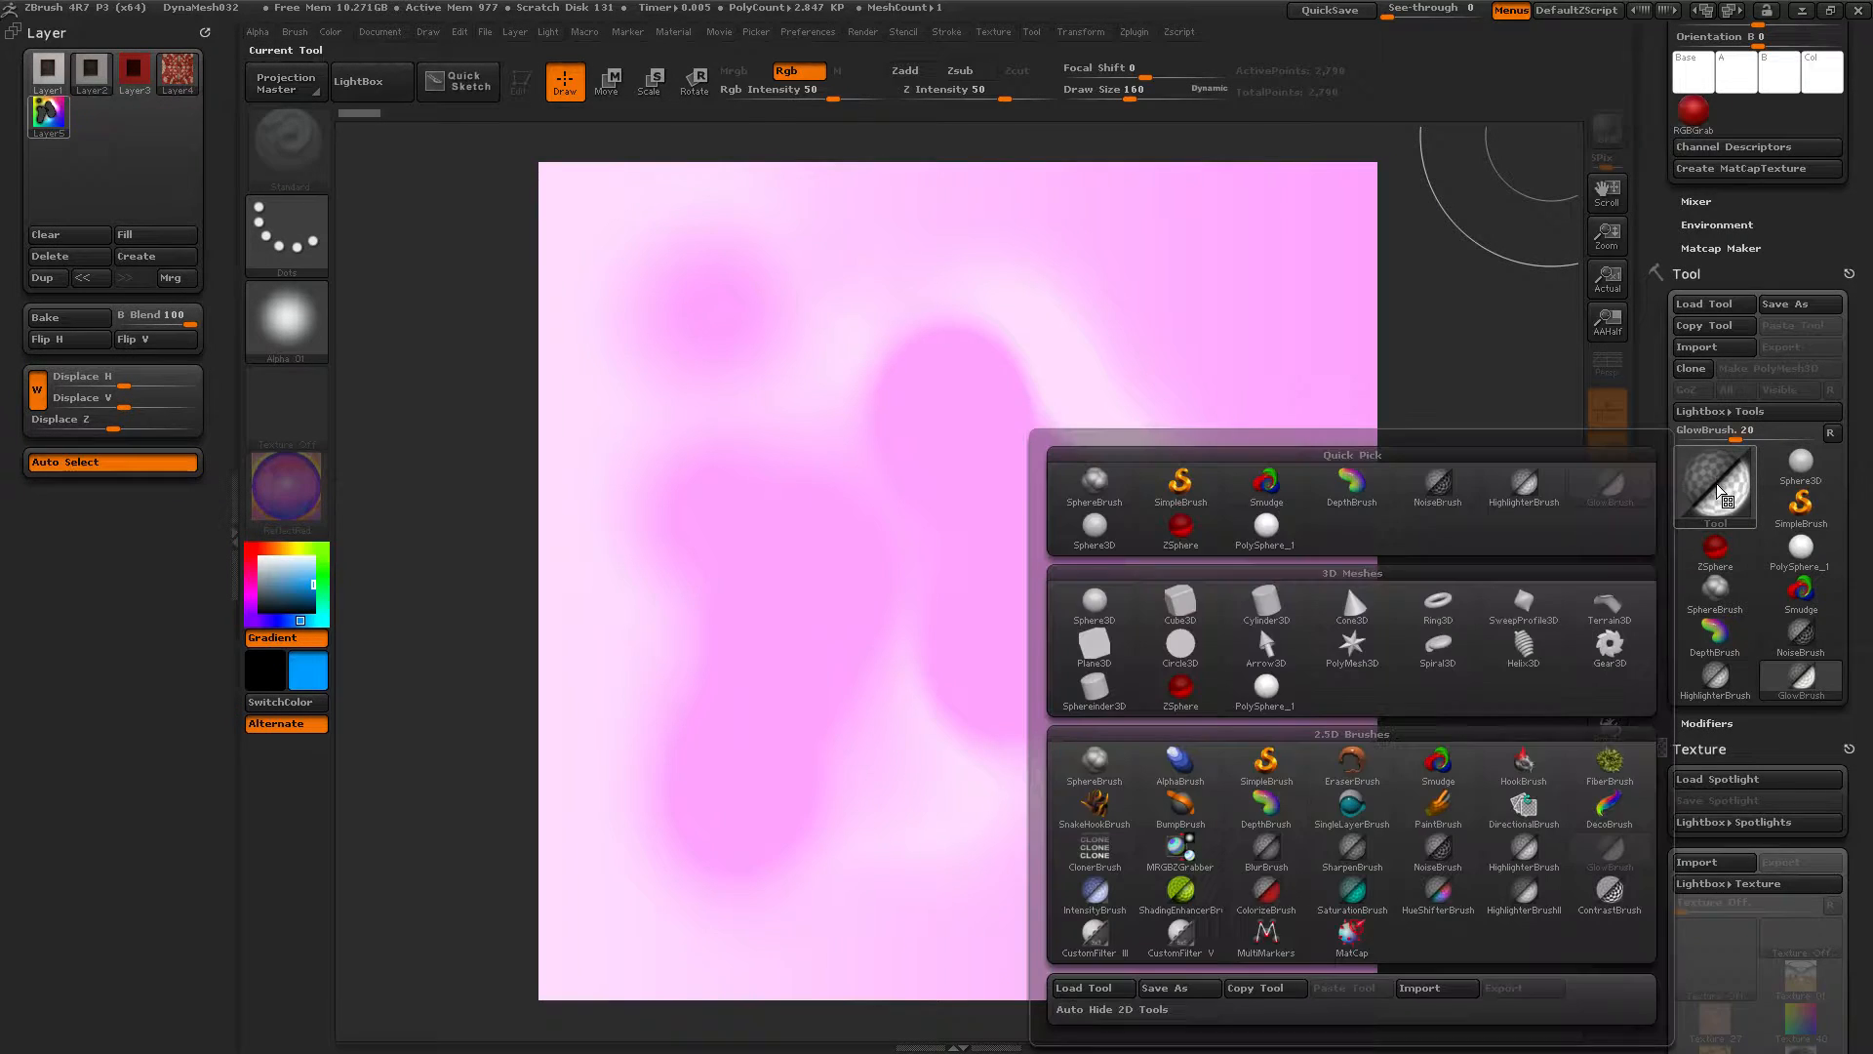
{"action": "left_click", "coordinate": [1265, 764]}
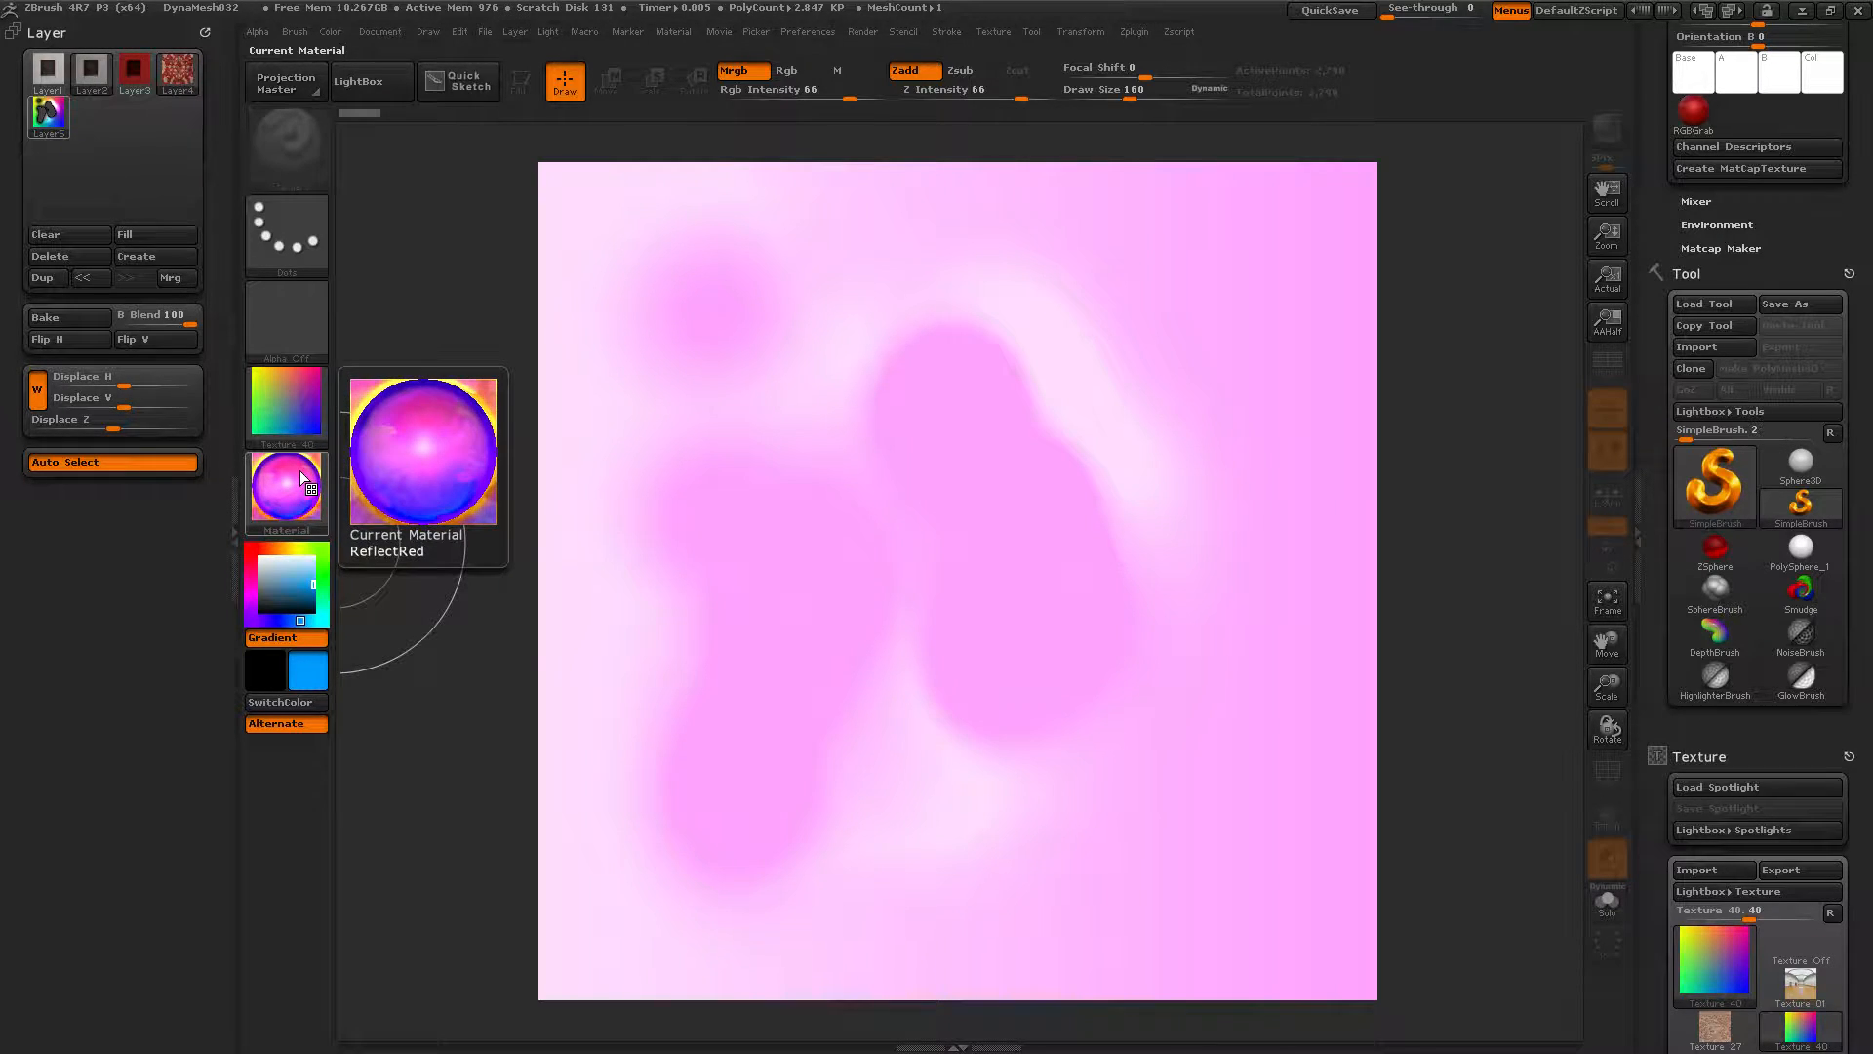
{"action": "left_click", "coordinate": [288, 394]}
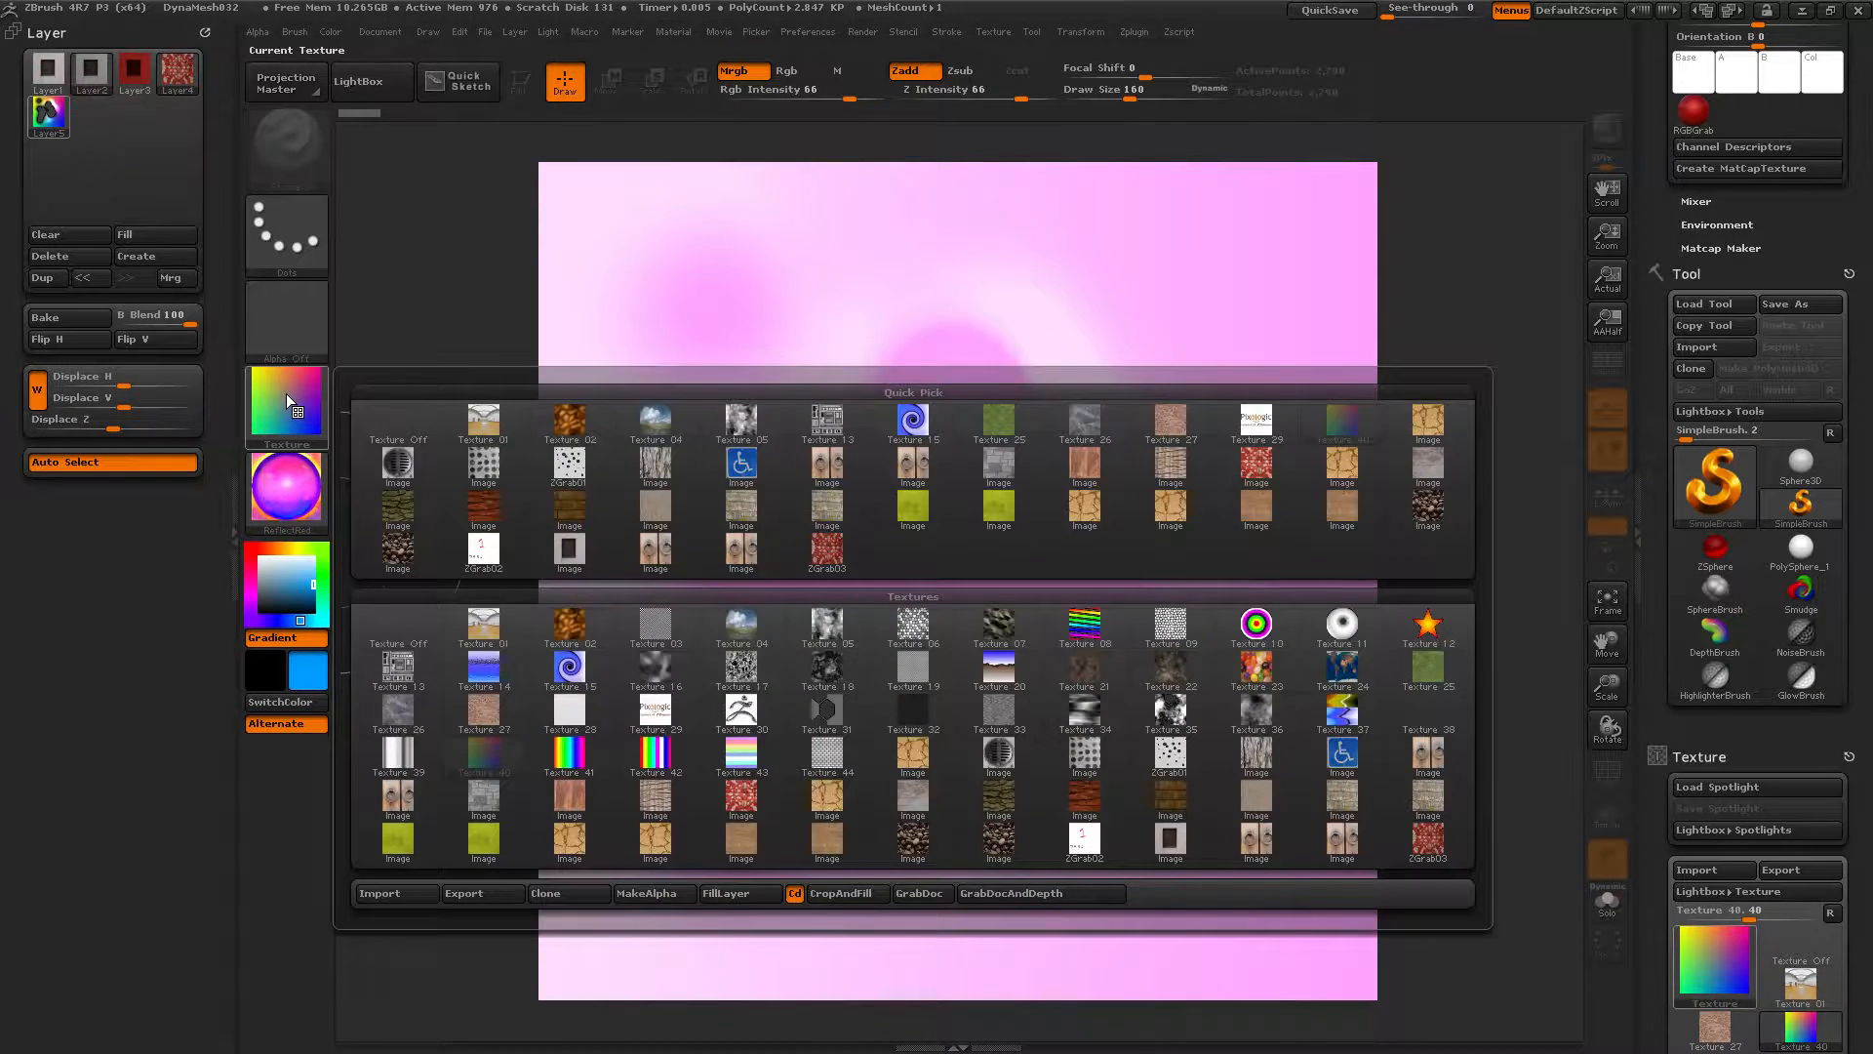
{"action": "left_click", "coordinate": [911, 898]}
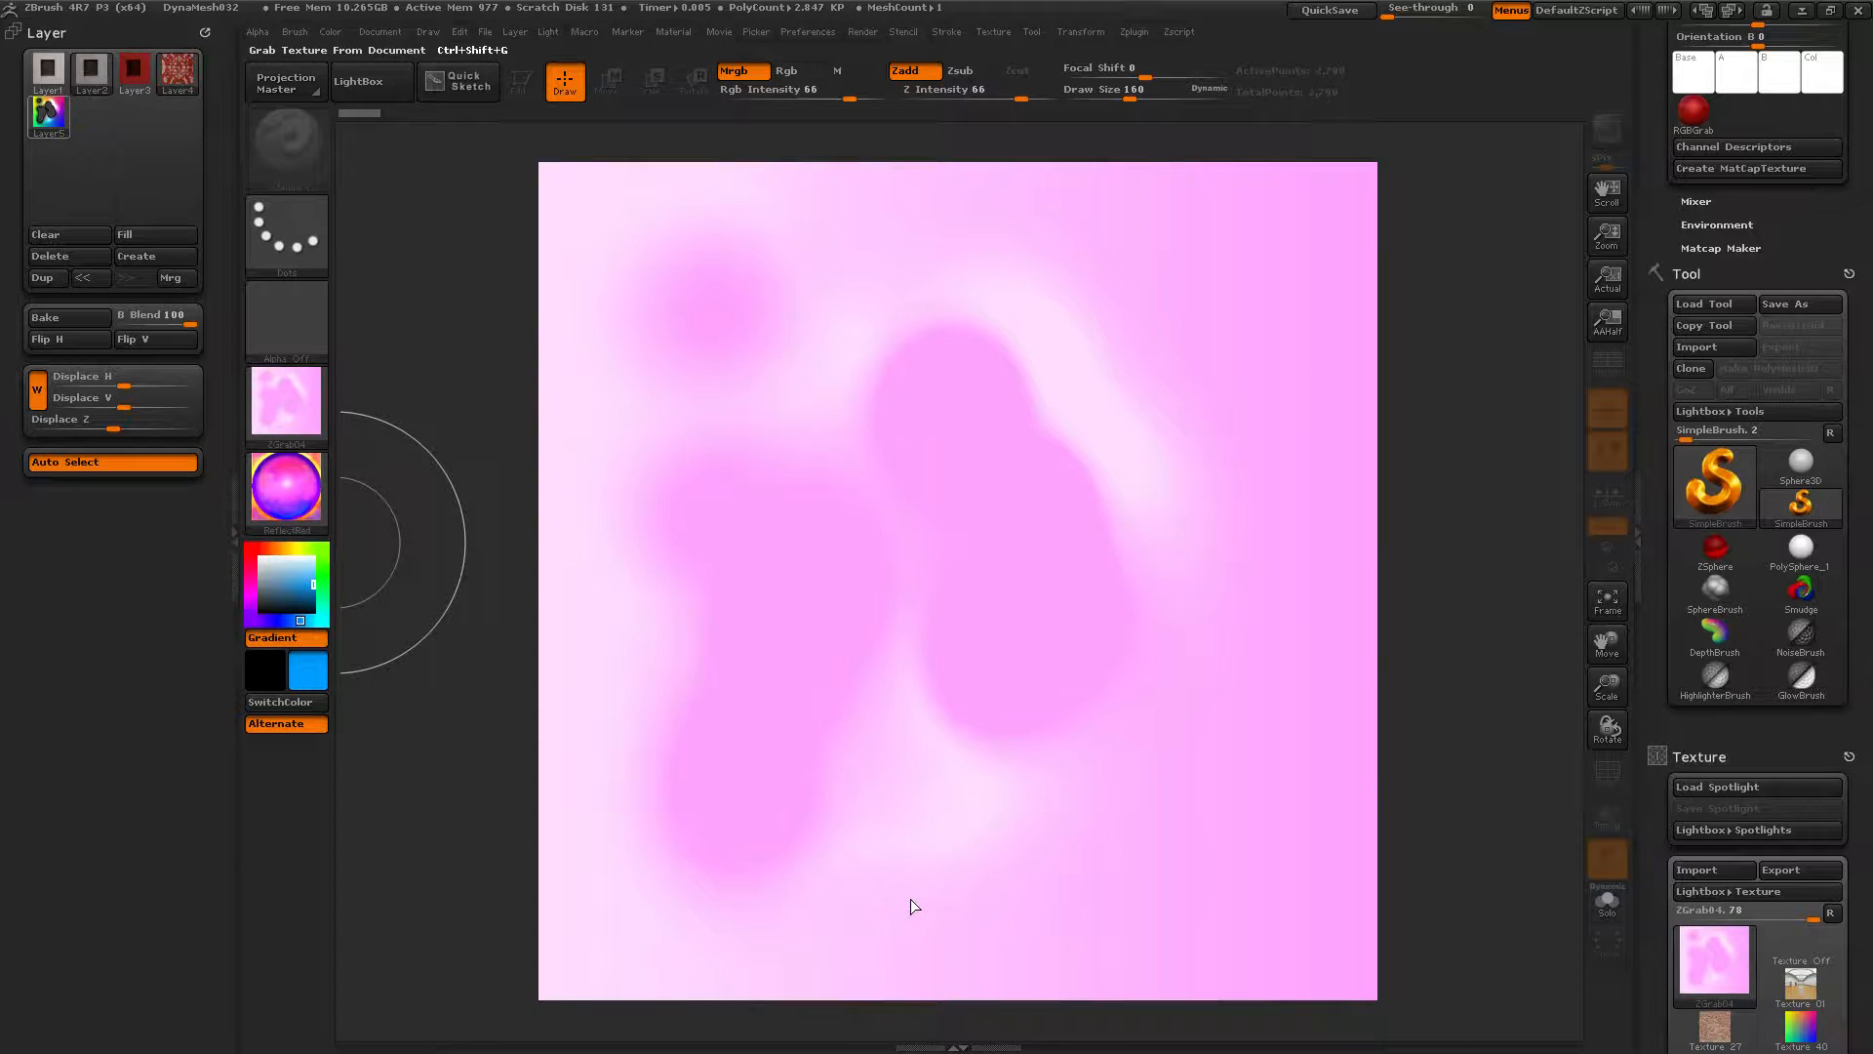
{"action": "mouse_move", "coordinate": [288, 368]}
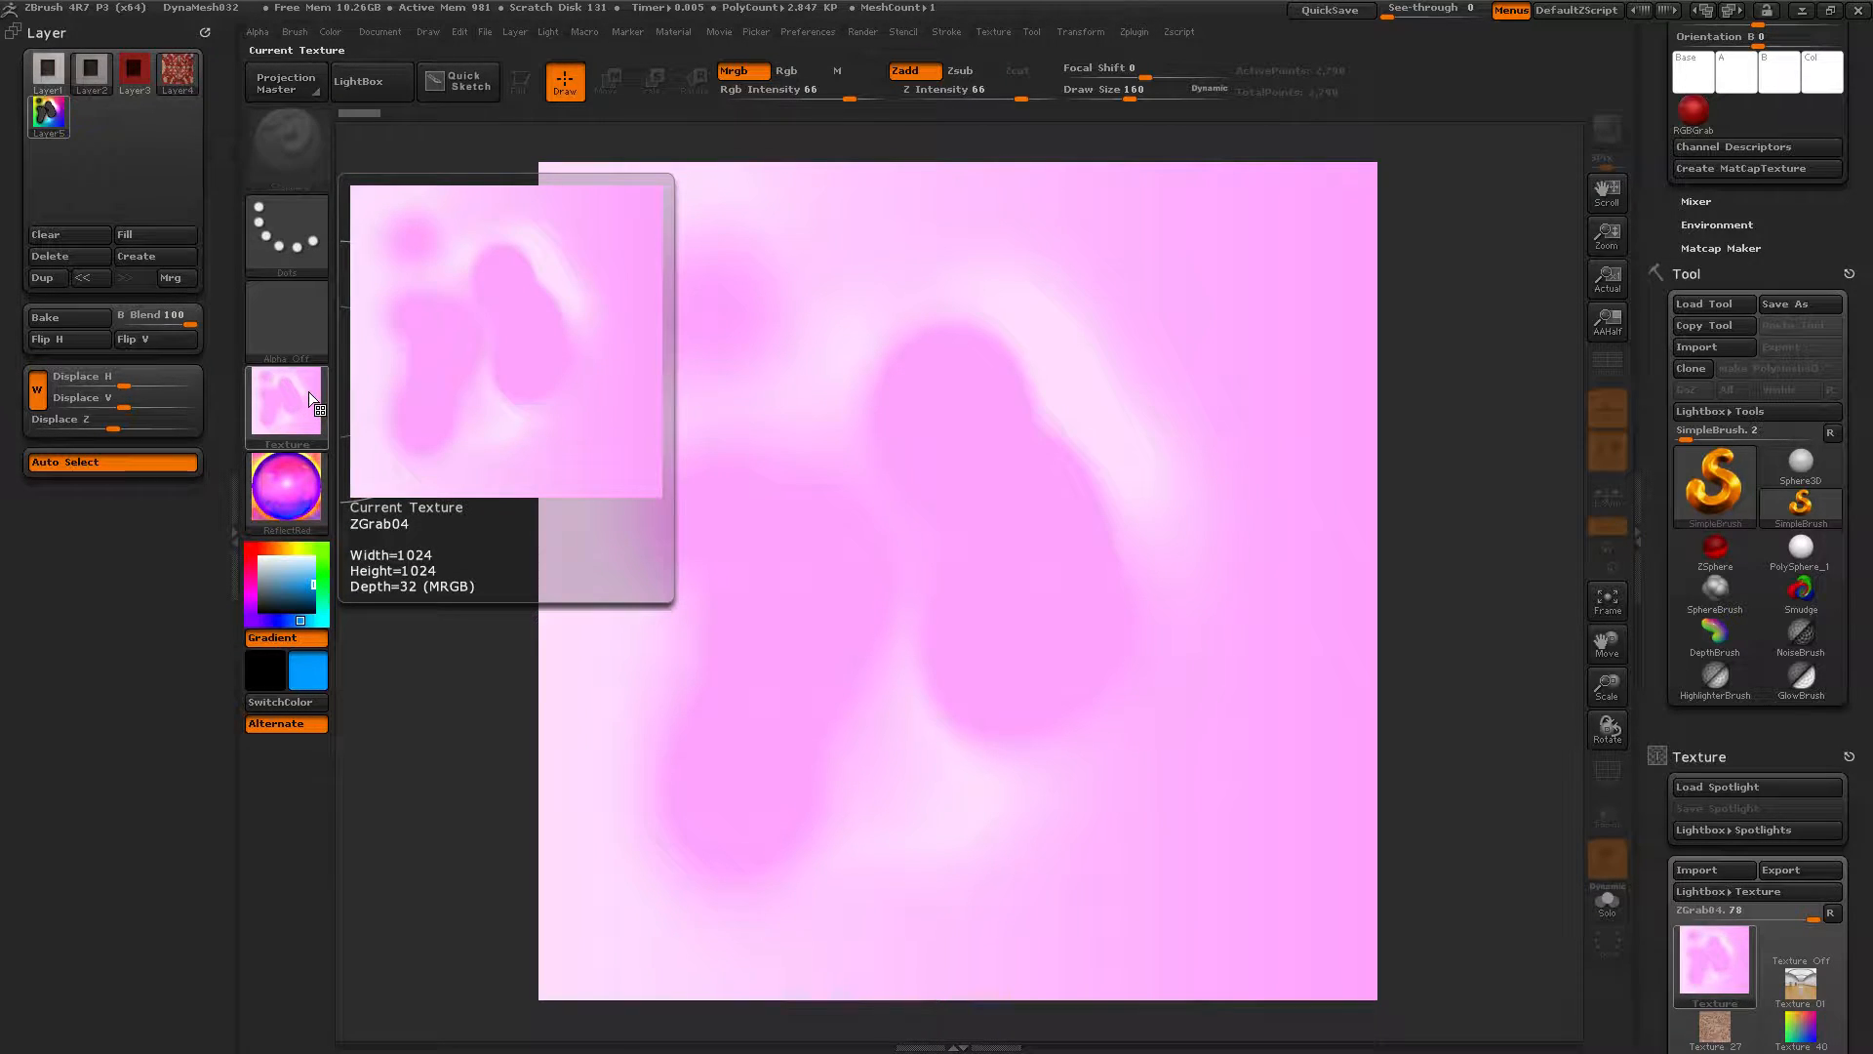
Choose the SilverFoilBright material, create a new layer, and fill it with the grabbed texture and that material
{"action": "left_click", "coordinate": [291, 482]}
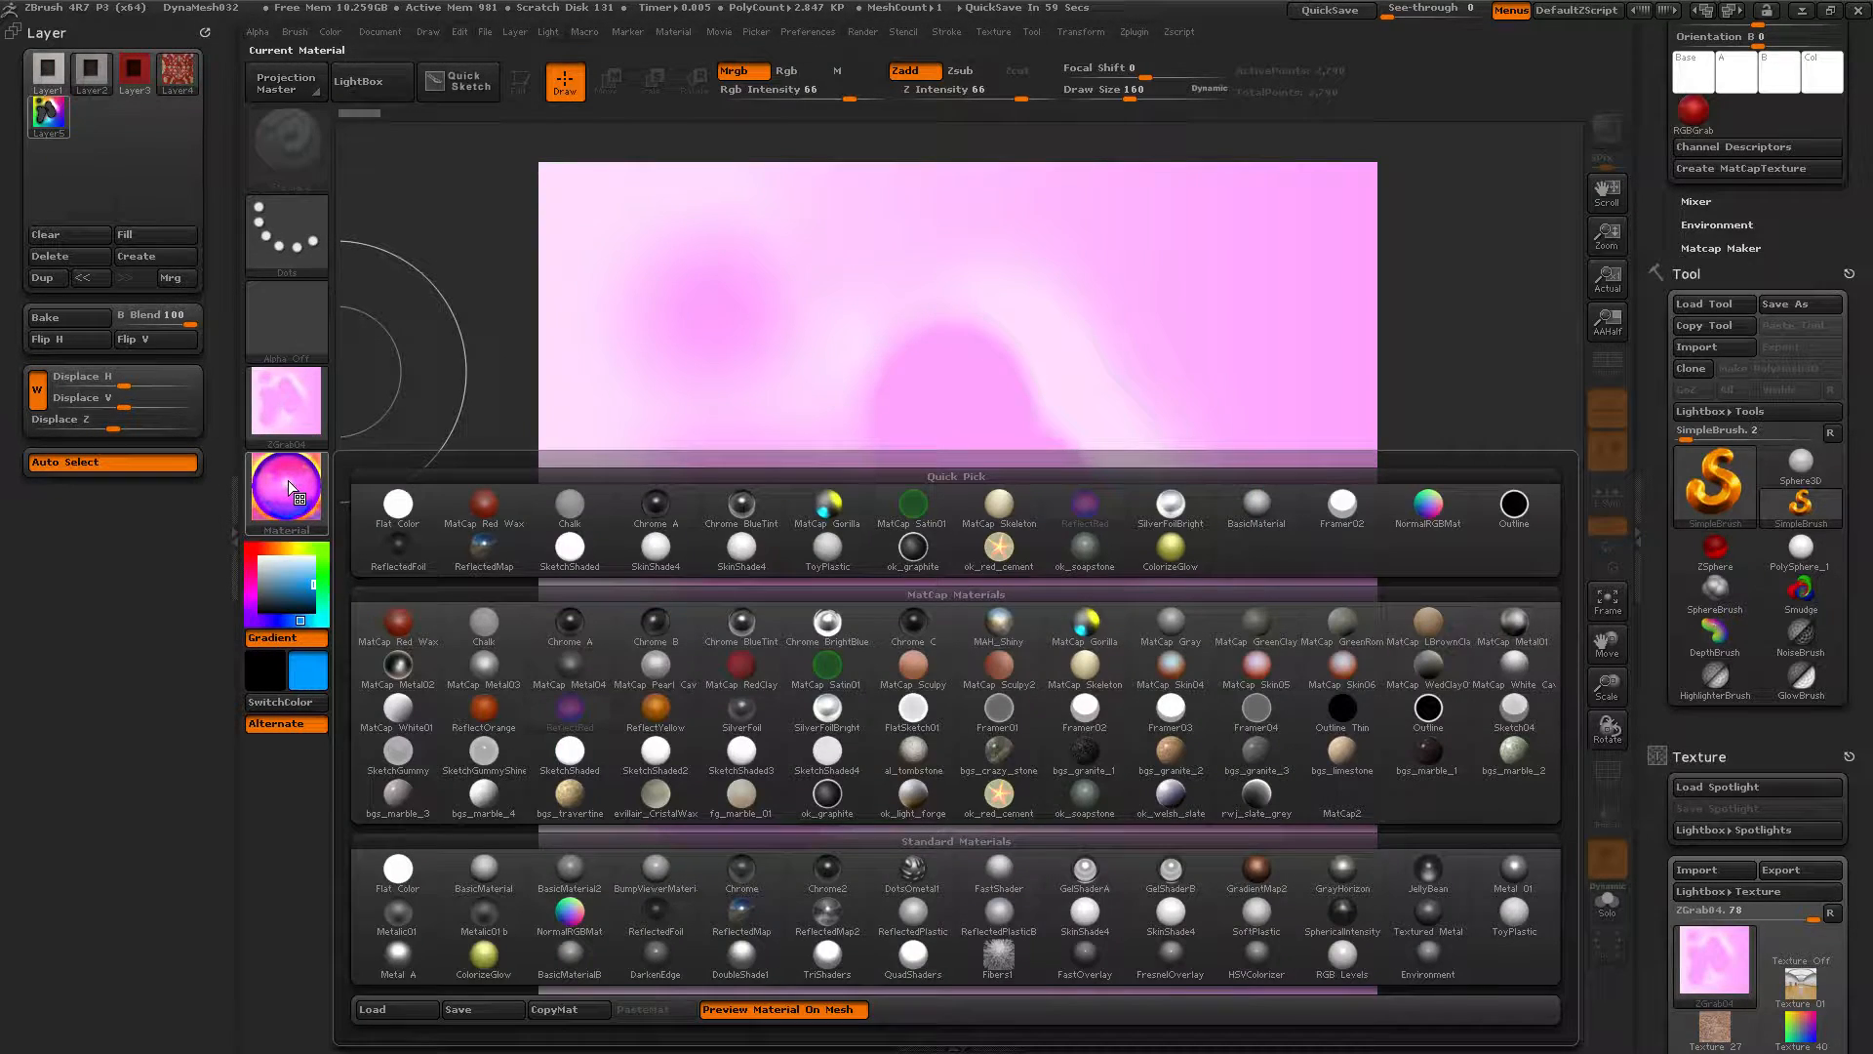
{"action": "left_click", "coordinate": [827, 717]}
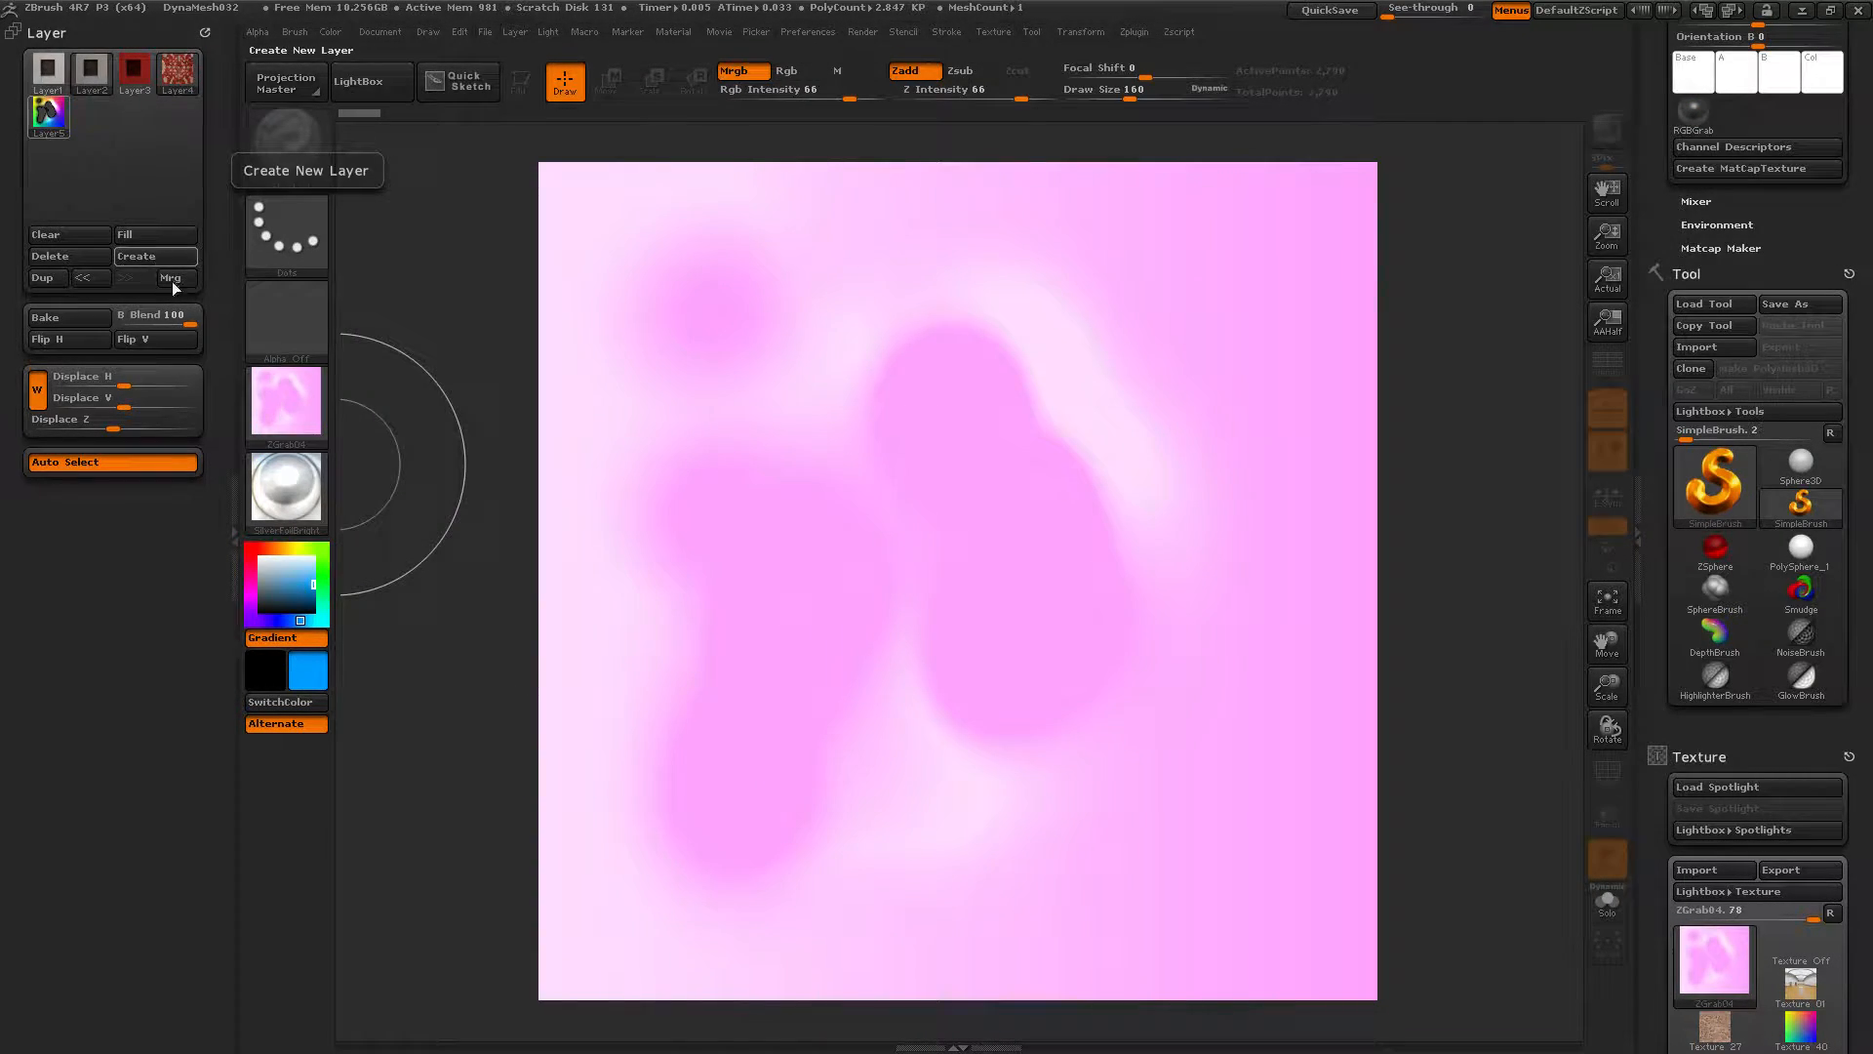
{"action": "mouse_move", "coordinate": [274, 411]}
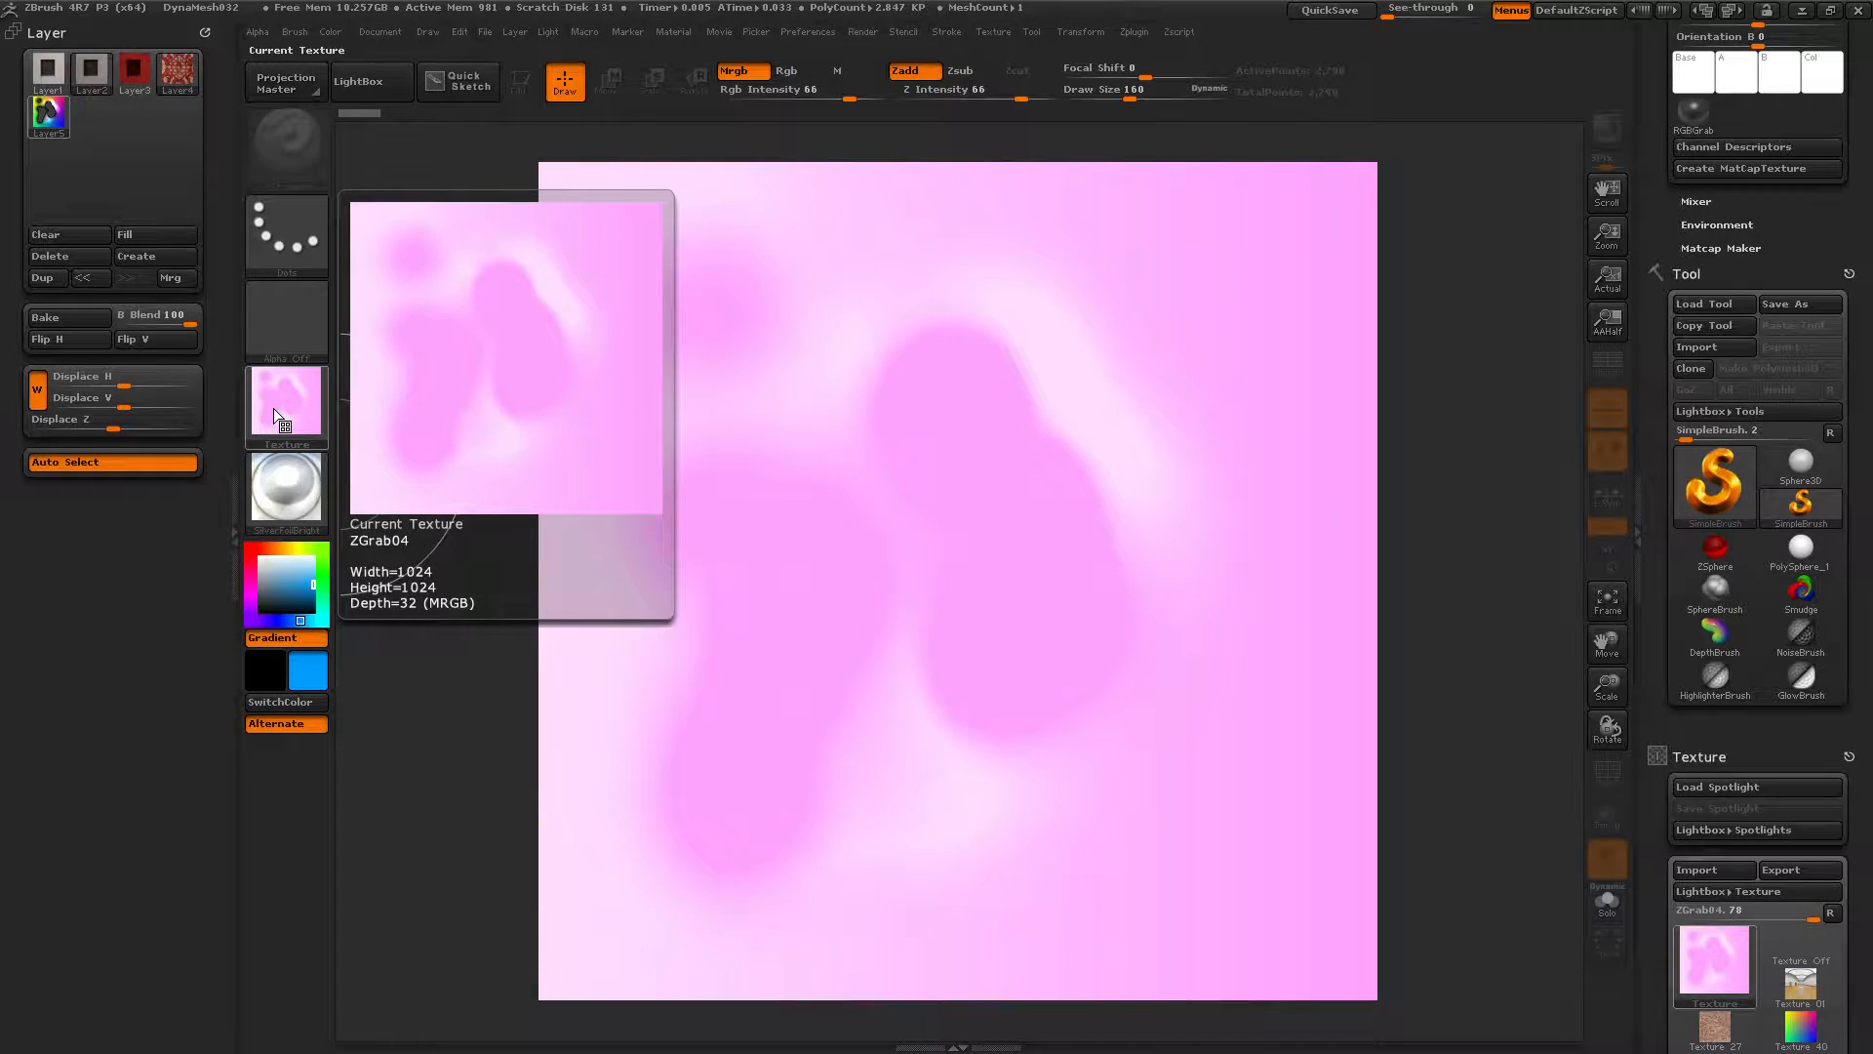
{"action": "mouse_move", "coordinate": [287, 506]}
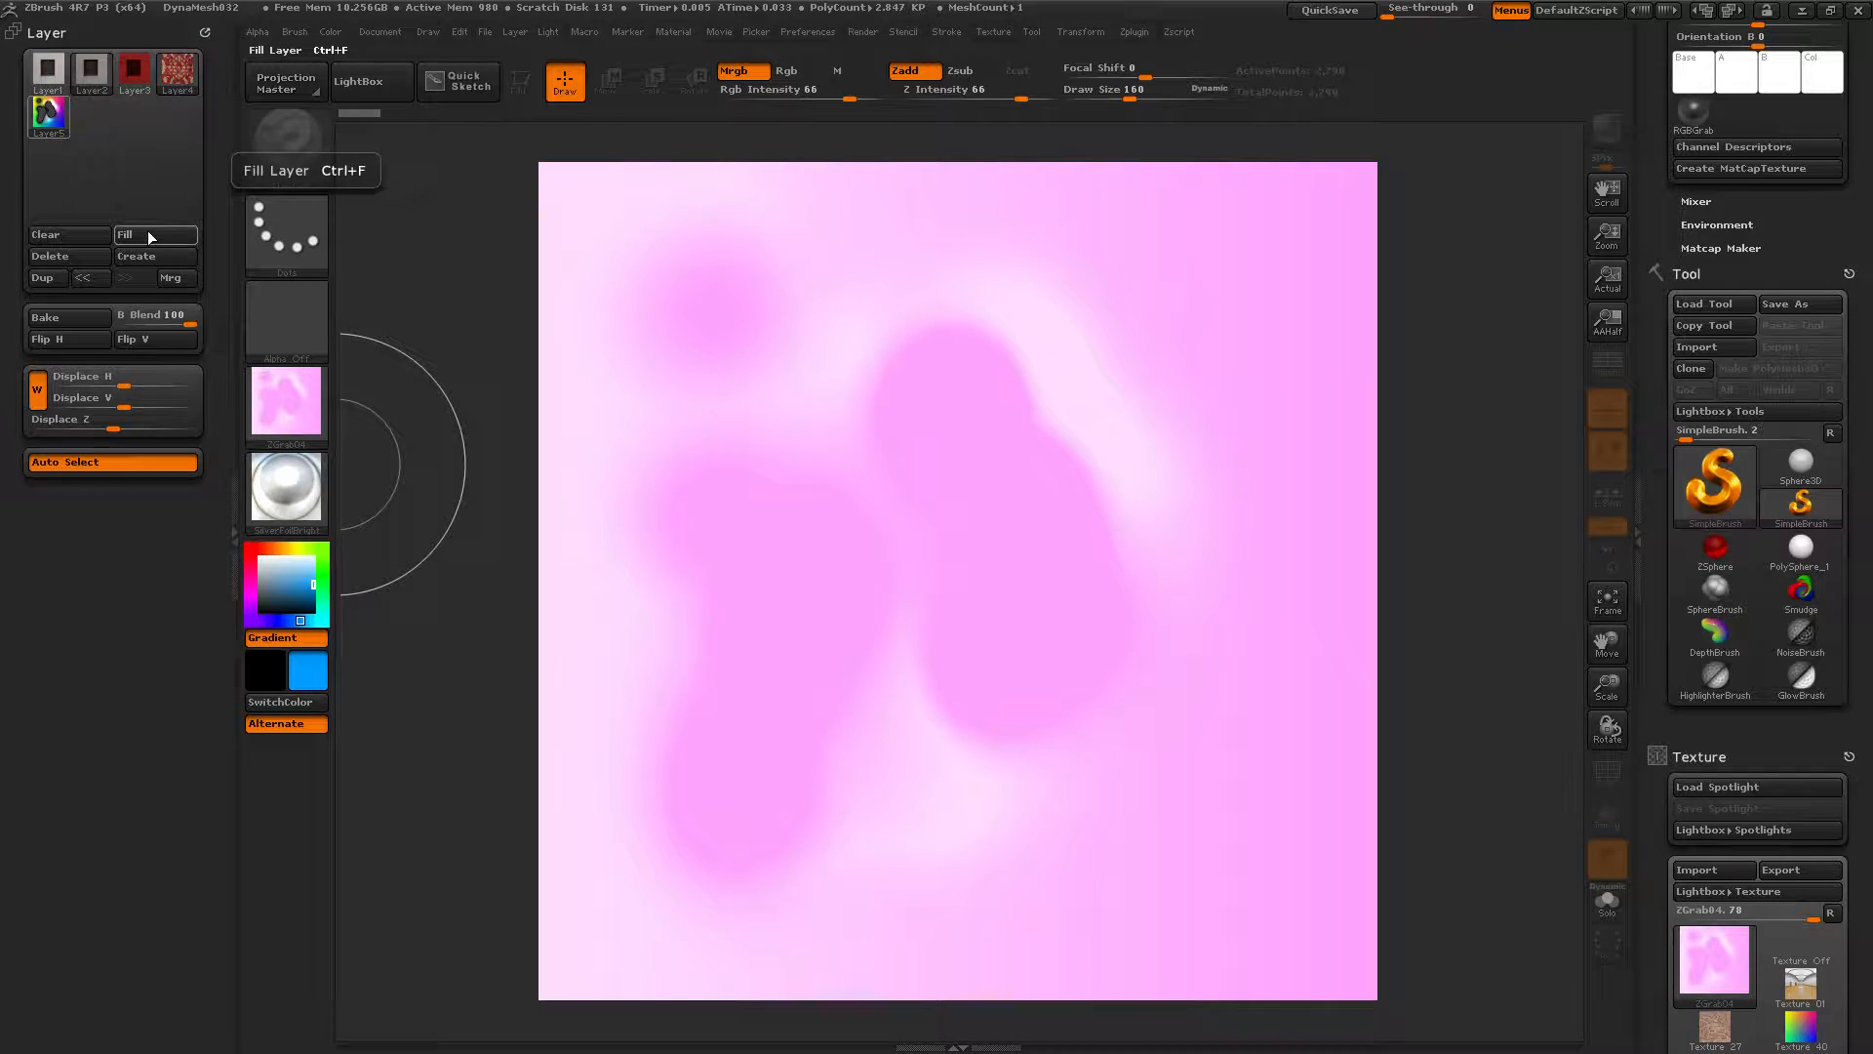
{"action": "left_click", "coordinate": [154, 260]}
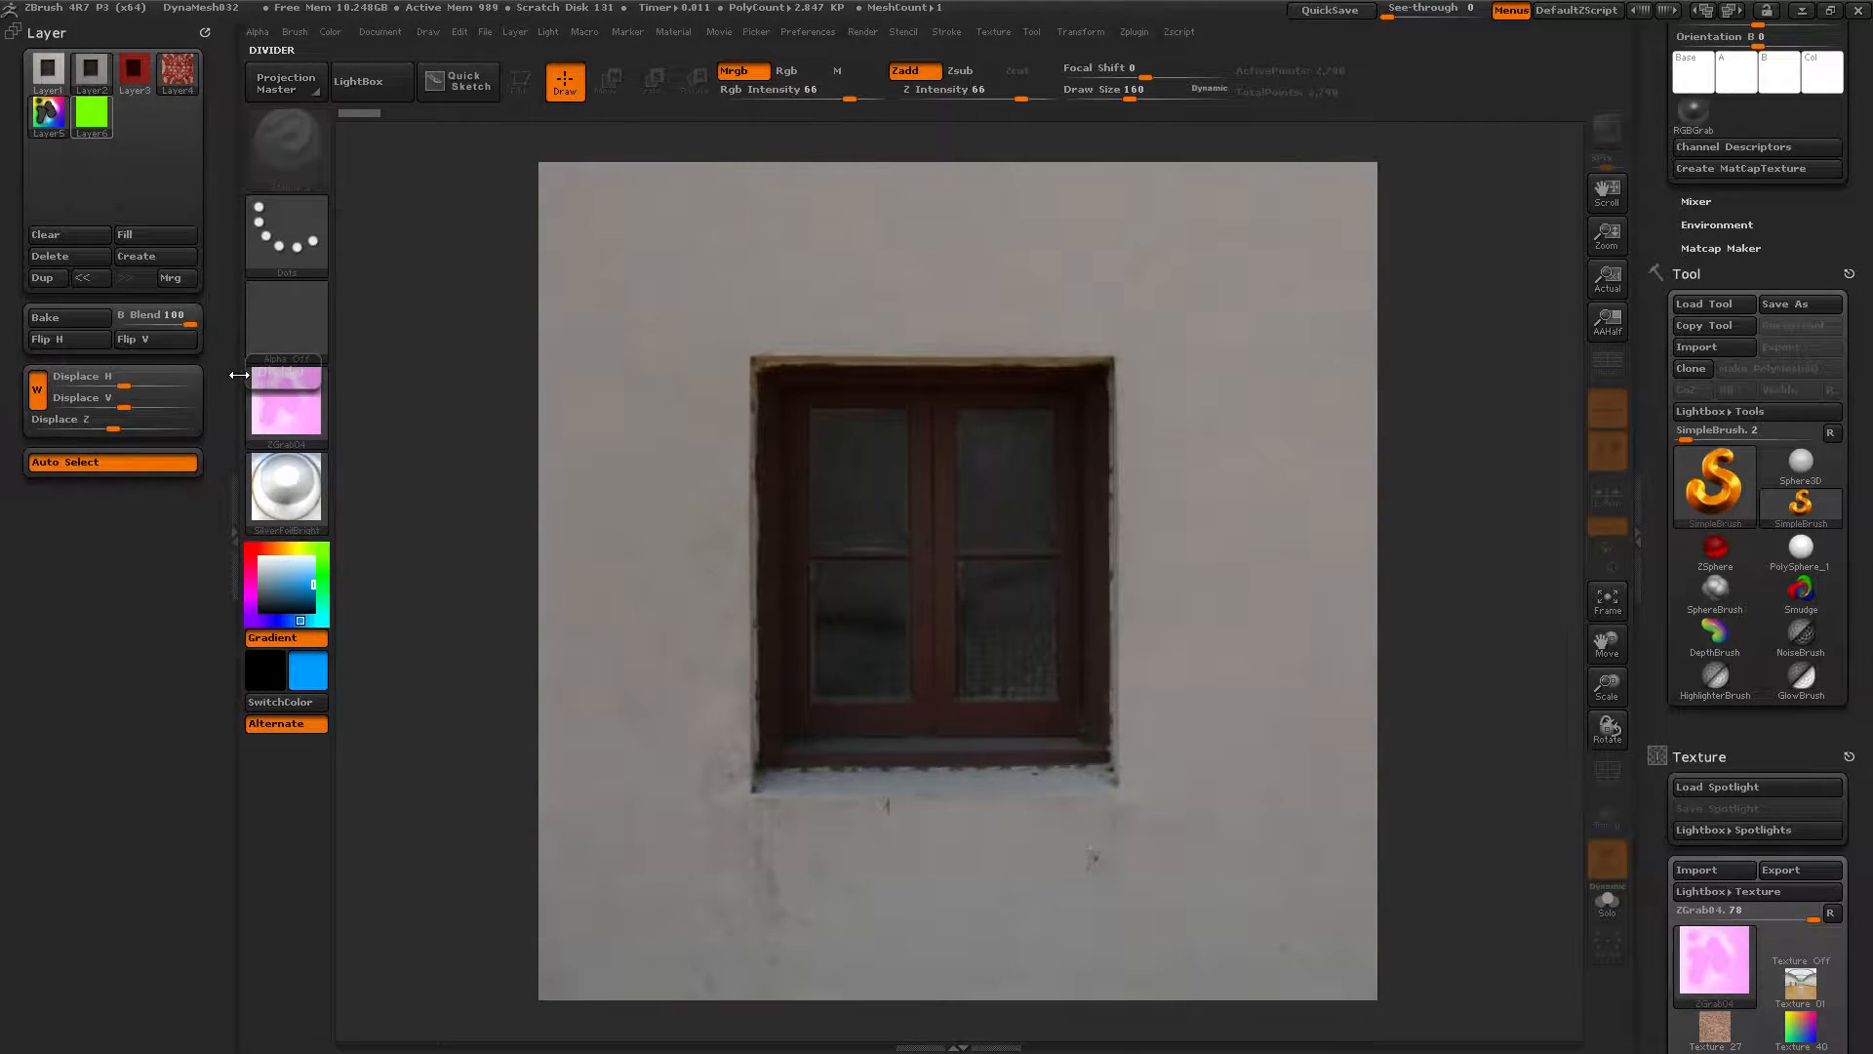
{"action": "mouse_move", "coordinate": [284, 482]}
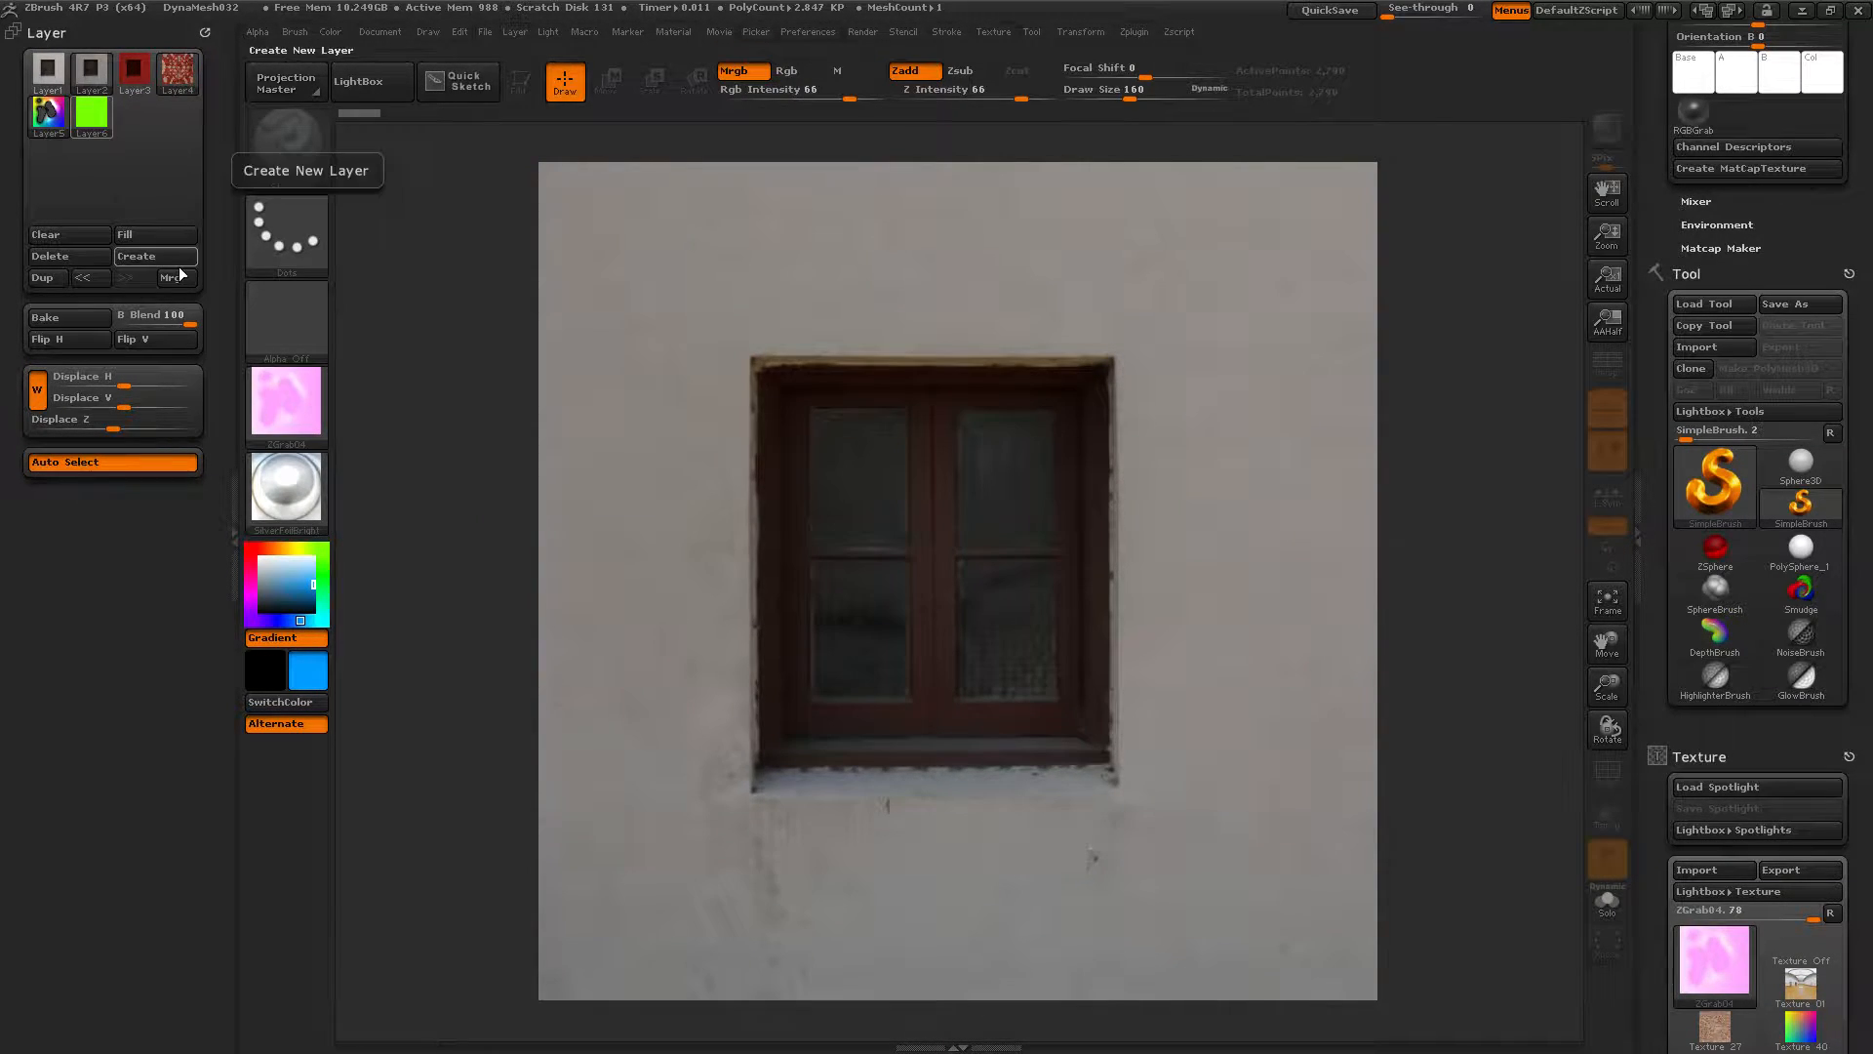
{"action": "left_click", "coordinate": [154, 232]}
{"action": "mouse_move", "coordinate": [81, 117]}
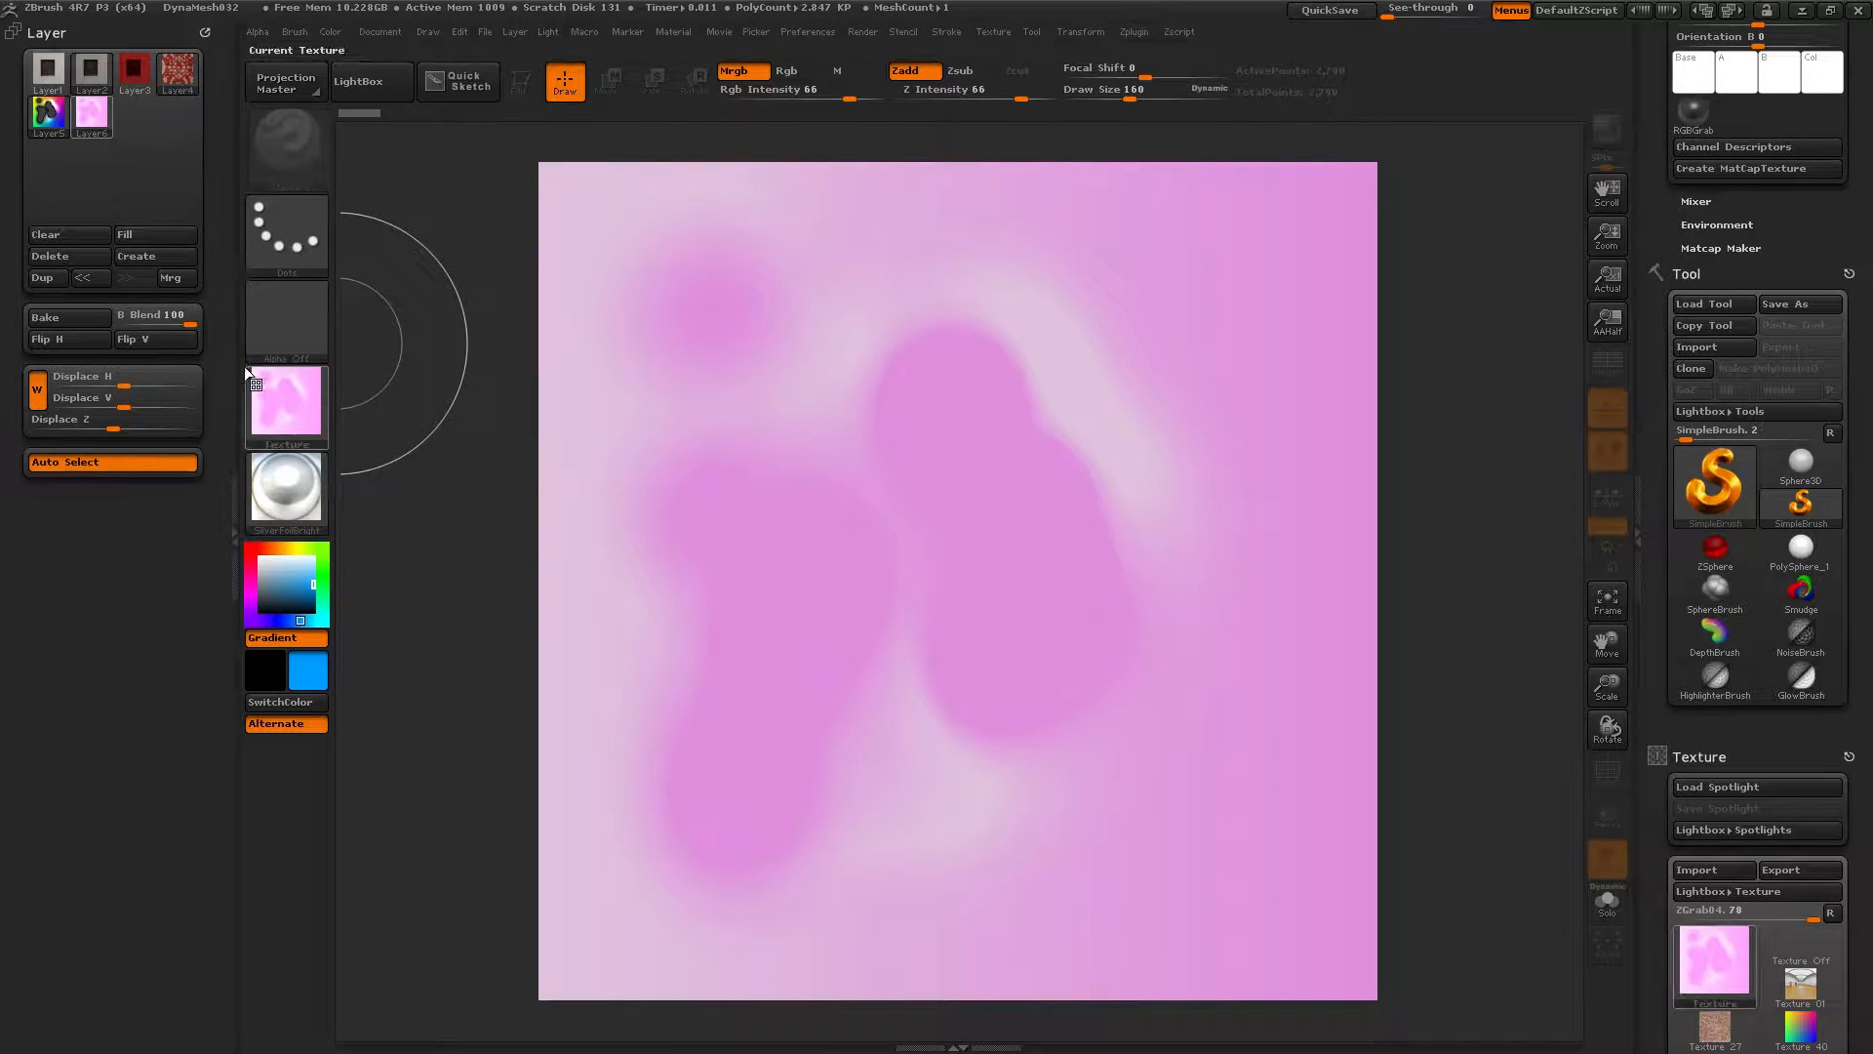
Try shifting the newly filled layer within the layer list and place it one slot before the painted gradient layer
{"action": "left_click", "coordinate": [95, 278]}
{"action": "left_click", "coordinate": [131, 278]}
{"action": "left_click", "coordinate": [85, 277]}
{"action": "left_click", "coordinate": [108, 278]}
{"action": "left_click", "coordinate": [138, 276]}
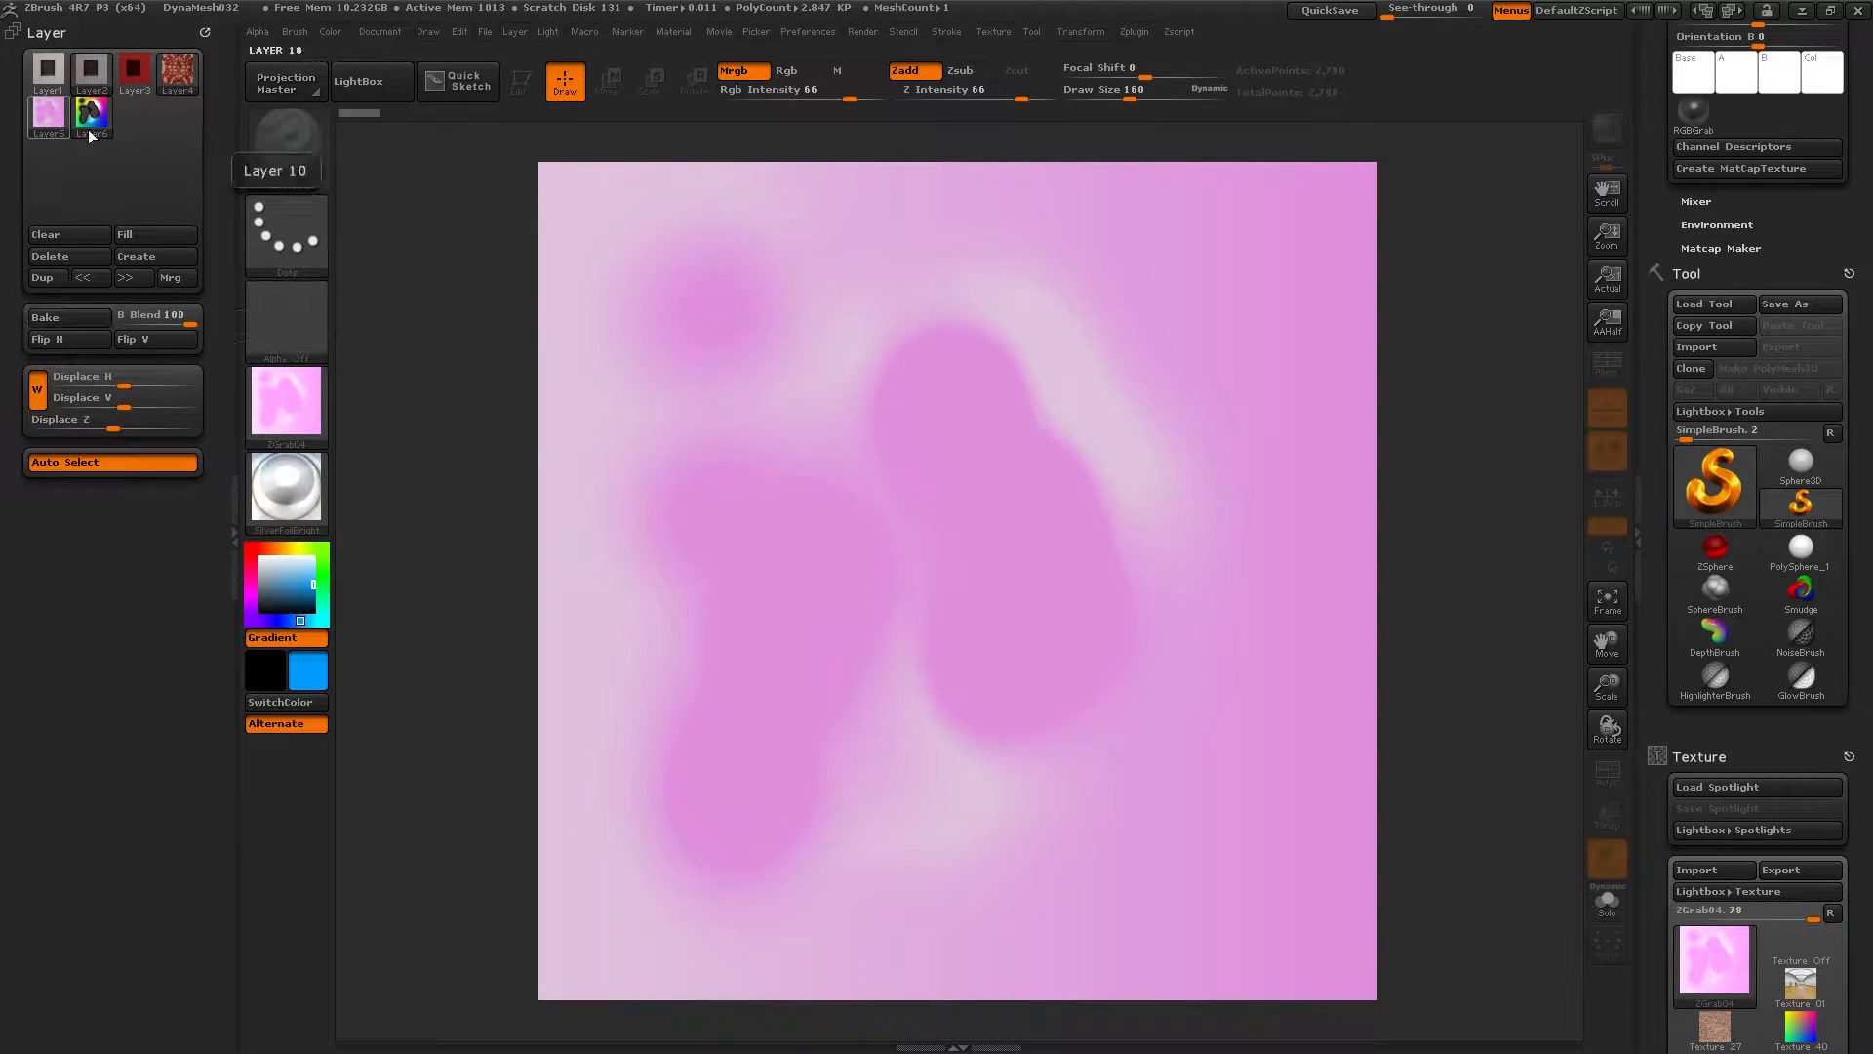
Merge the painted gradient layer with the SilverFoilBright layer into layer 5
{"action": "left_click", "coordinate": [168, 279]}
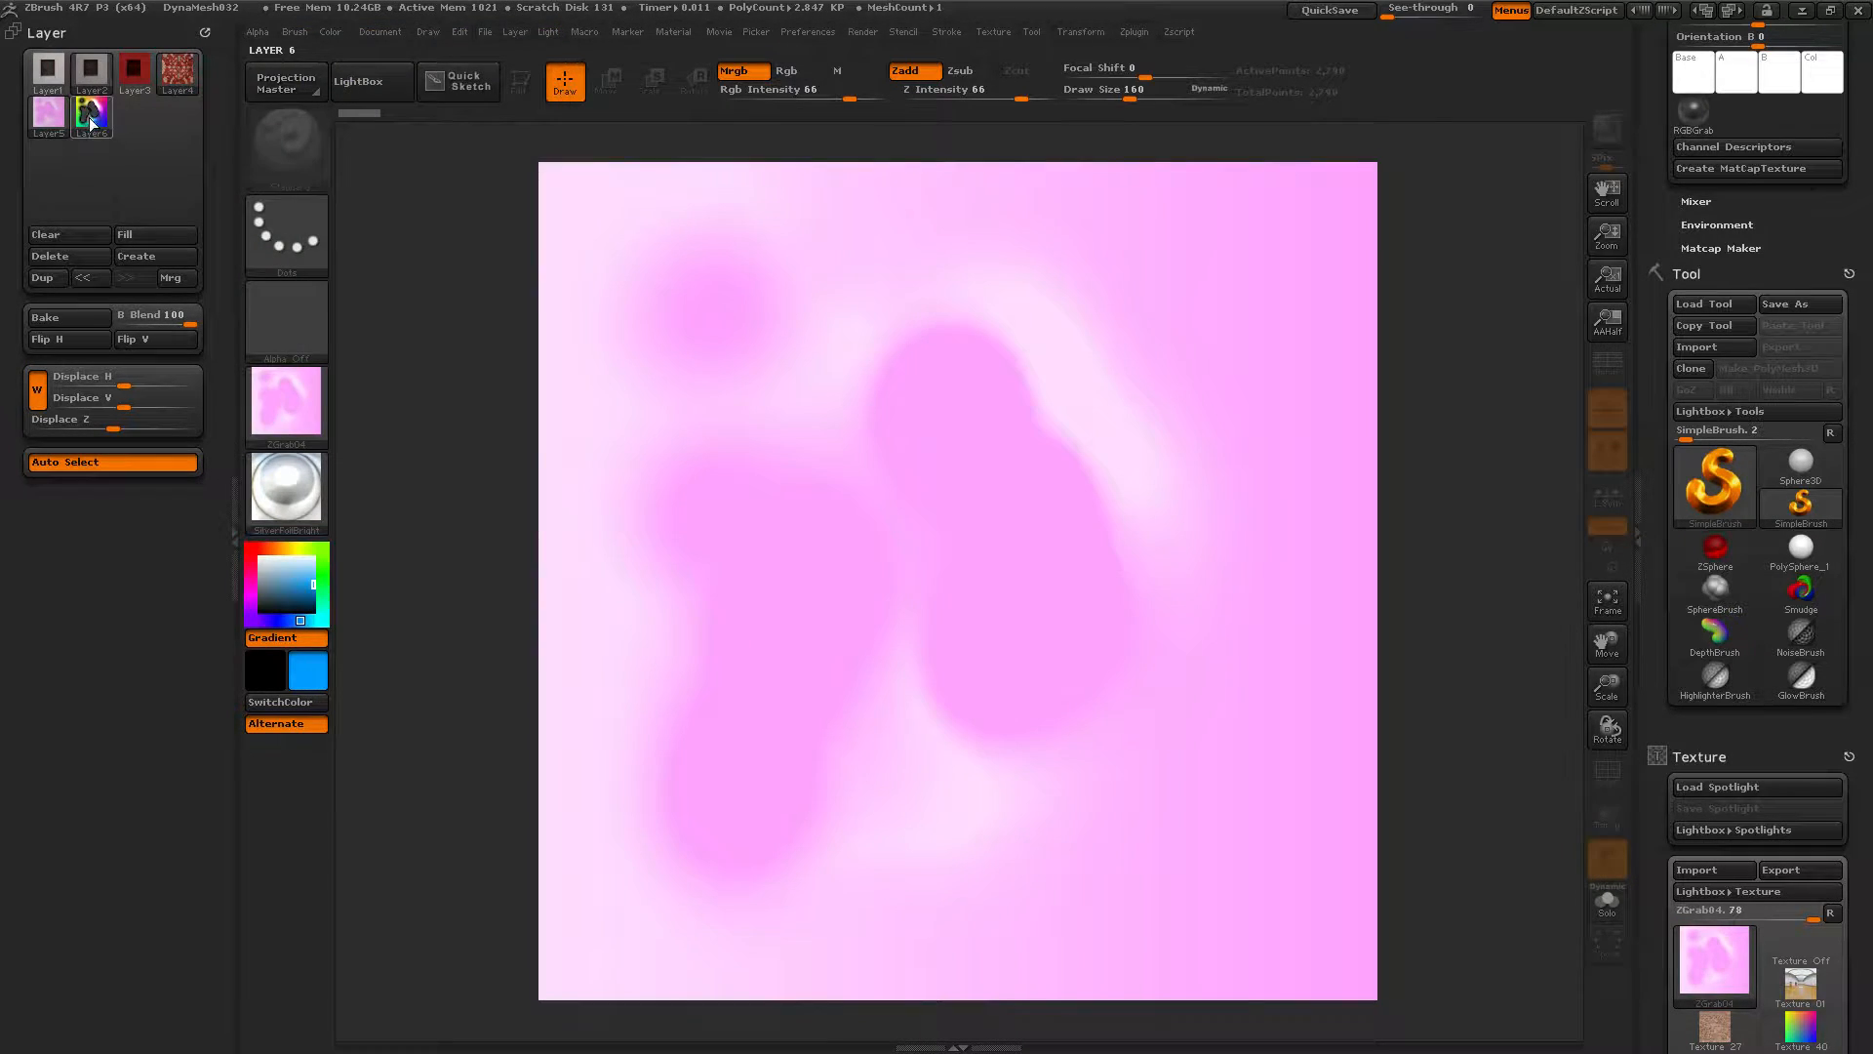
{"action": "mouse_move", "coordinate": [90, 109]}
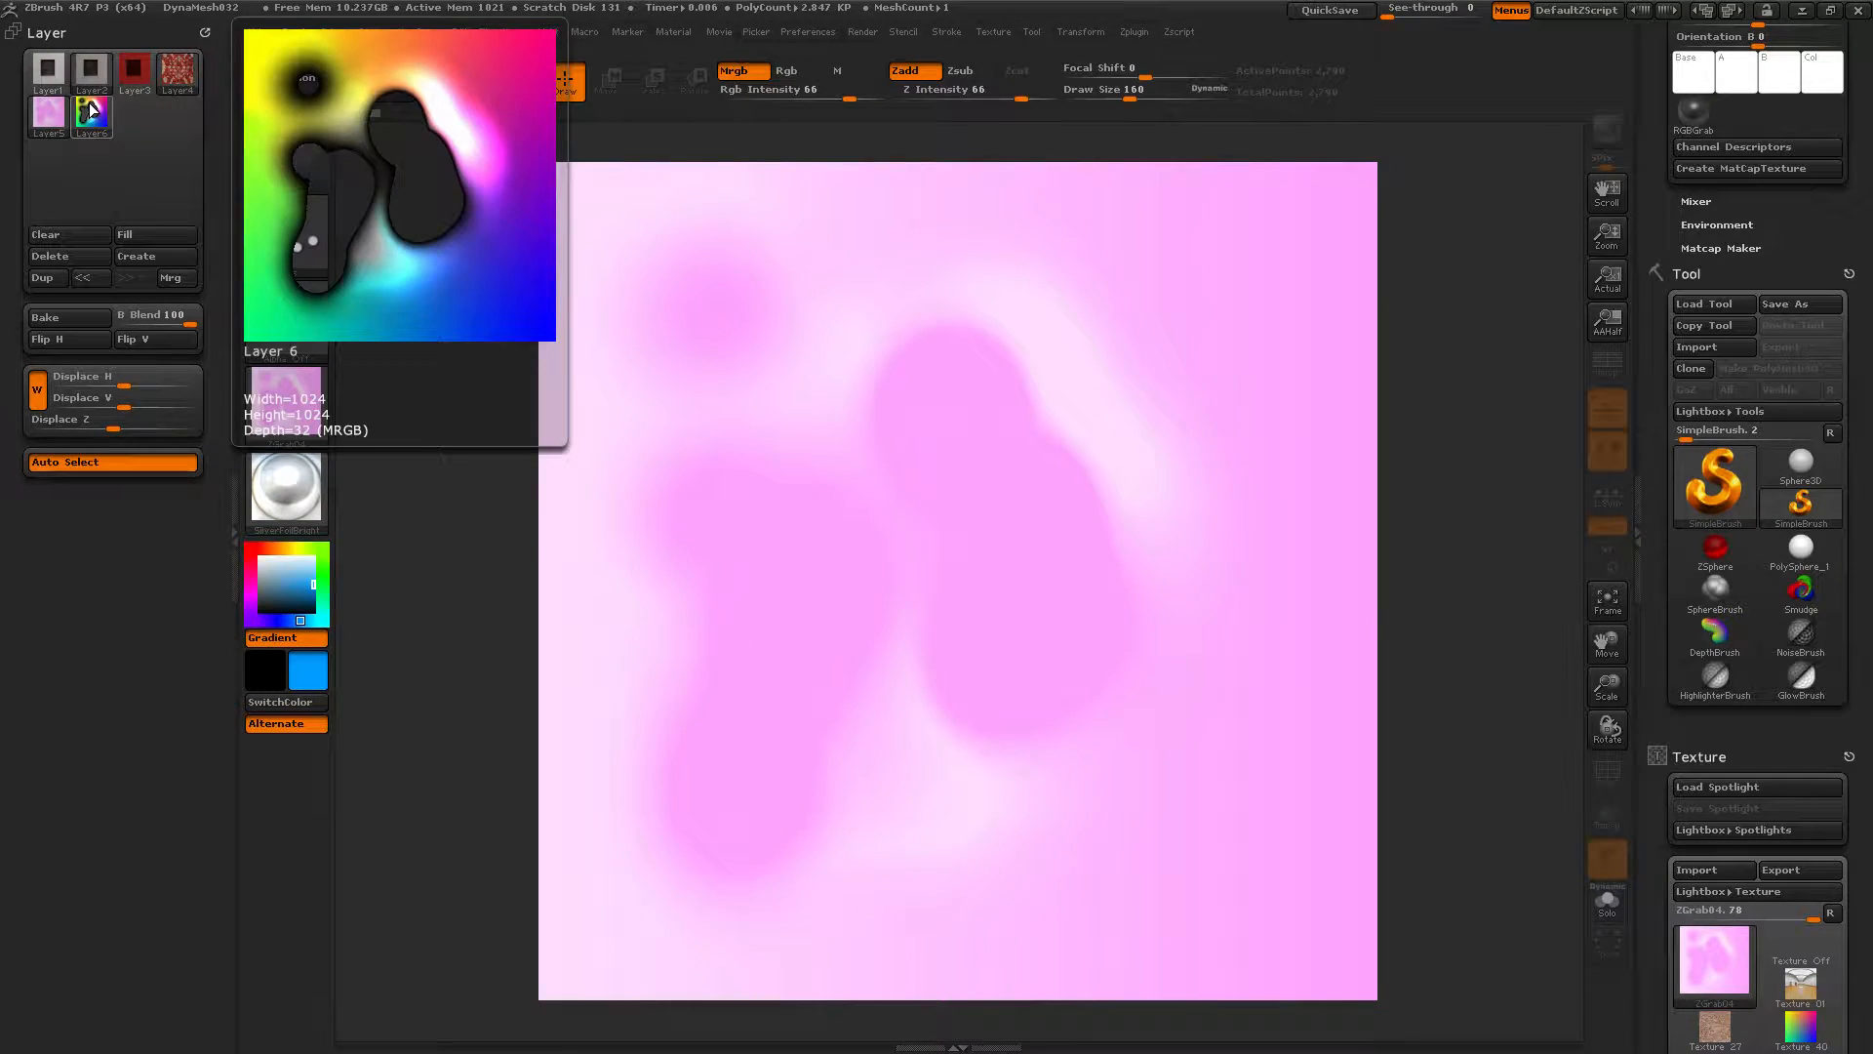
{"action": "left_click", "coordinate": [169, 278]}
{"action": "left_click", "coordinate": [958, 606]}
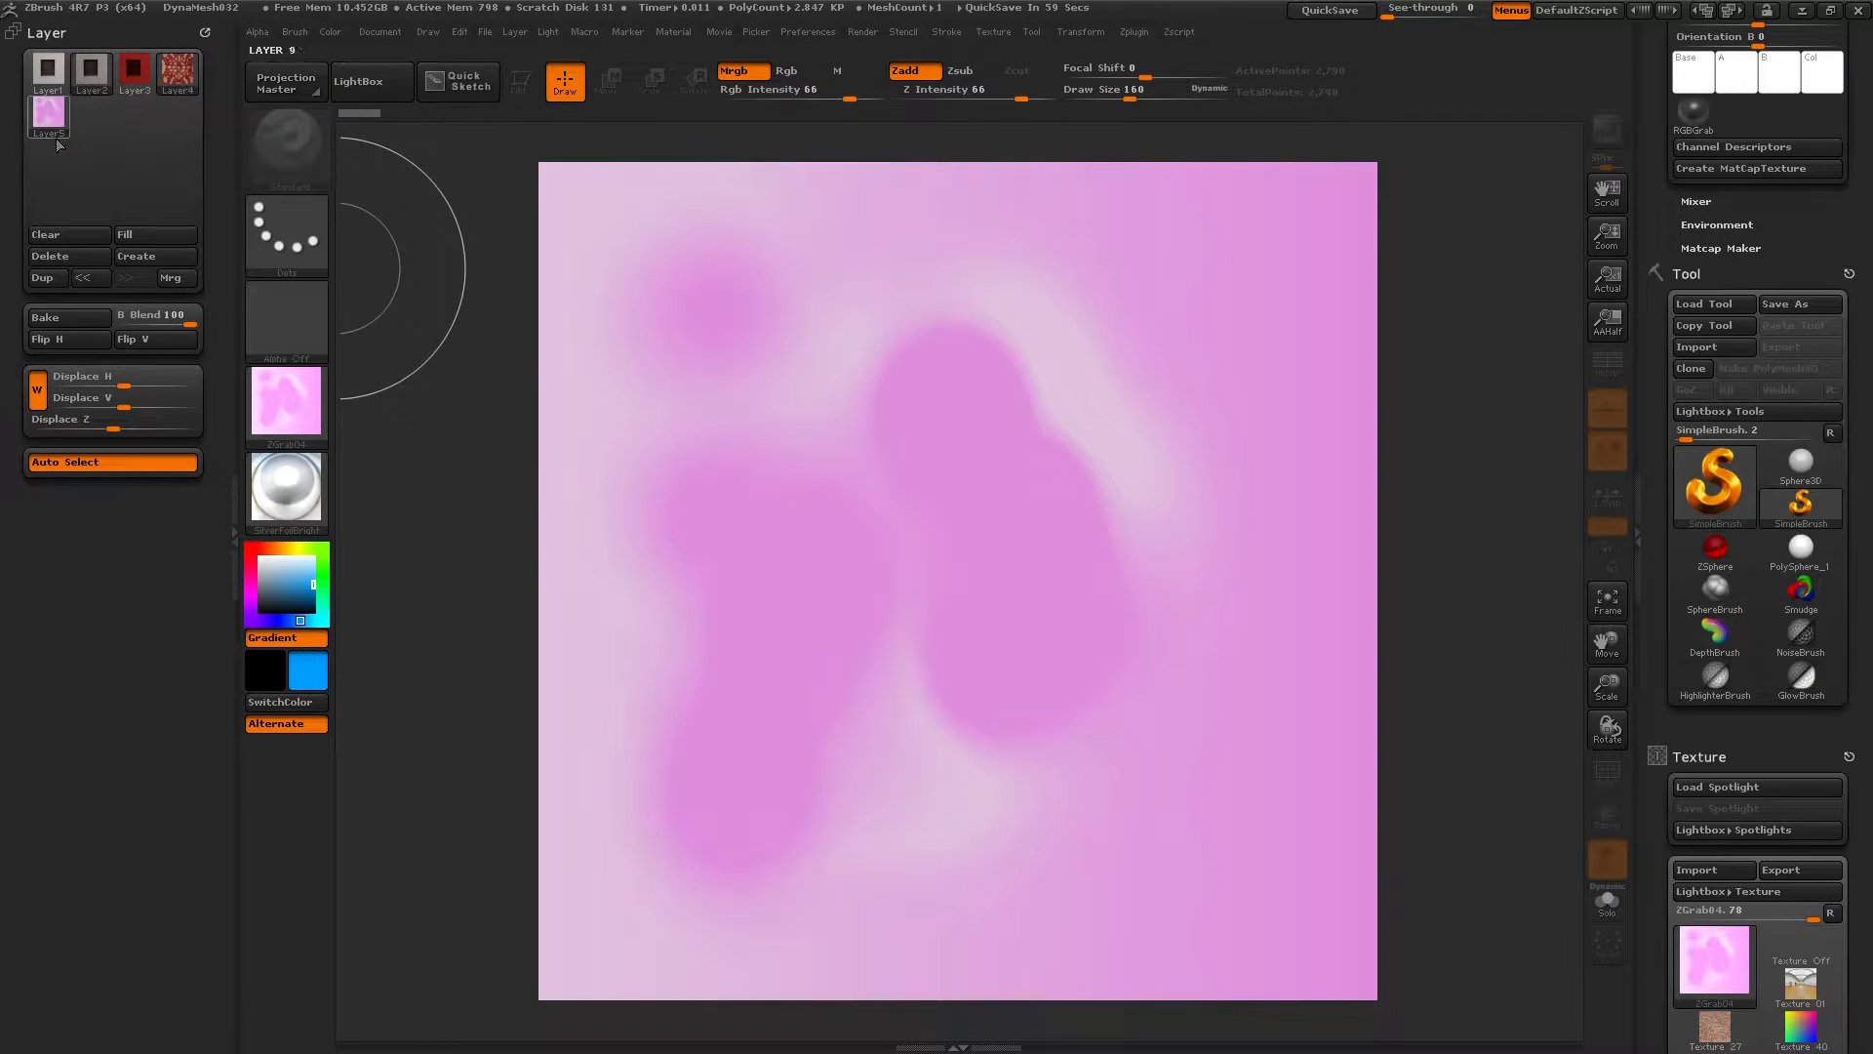
{"action": "mouse_move", "coordinate": [45, 121]}
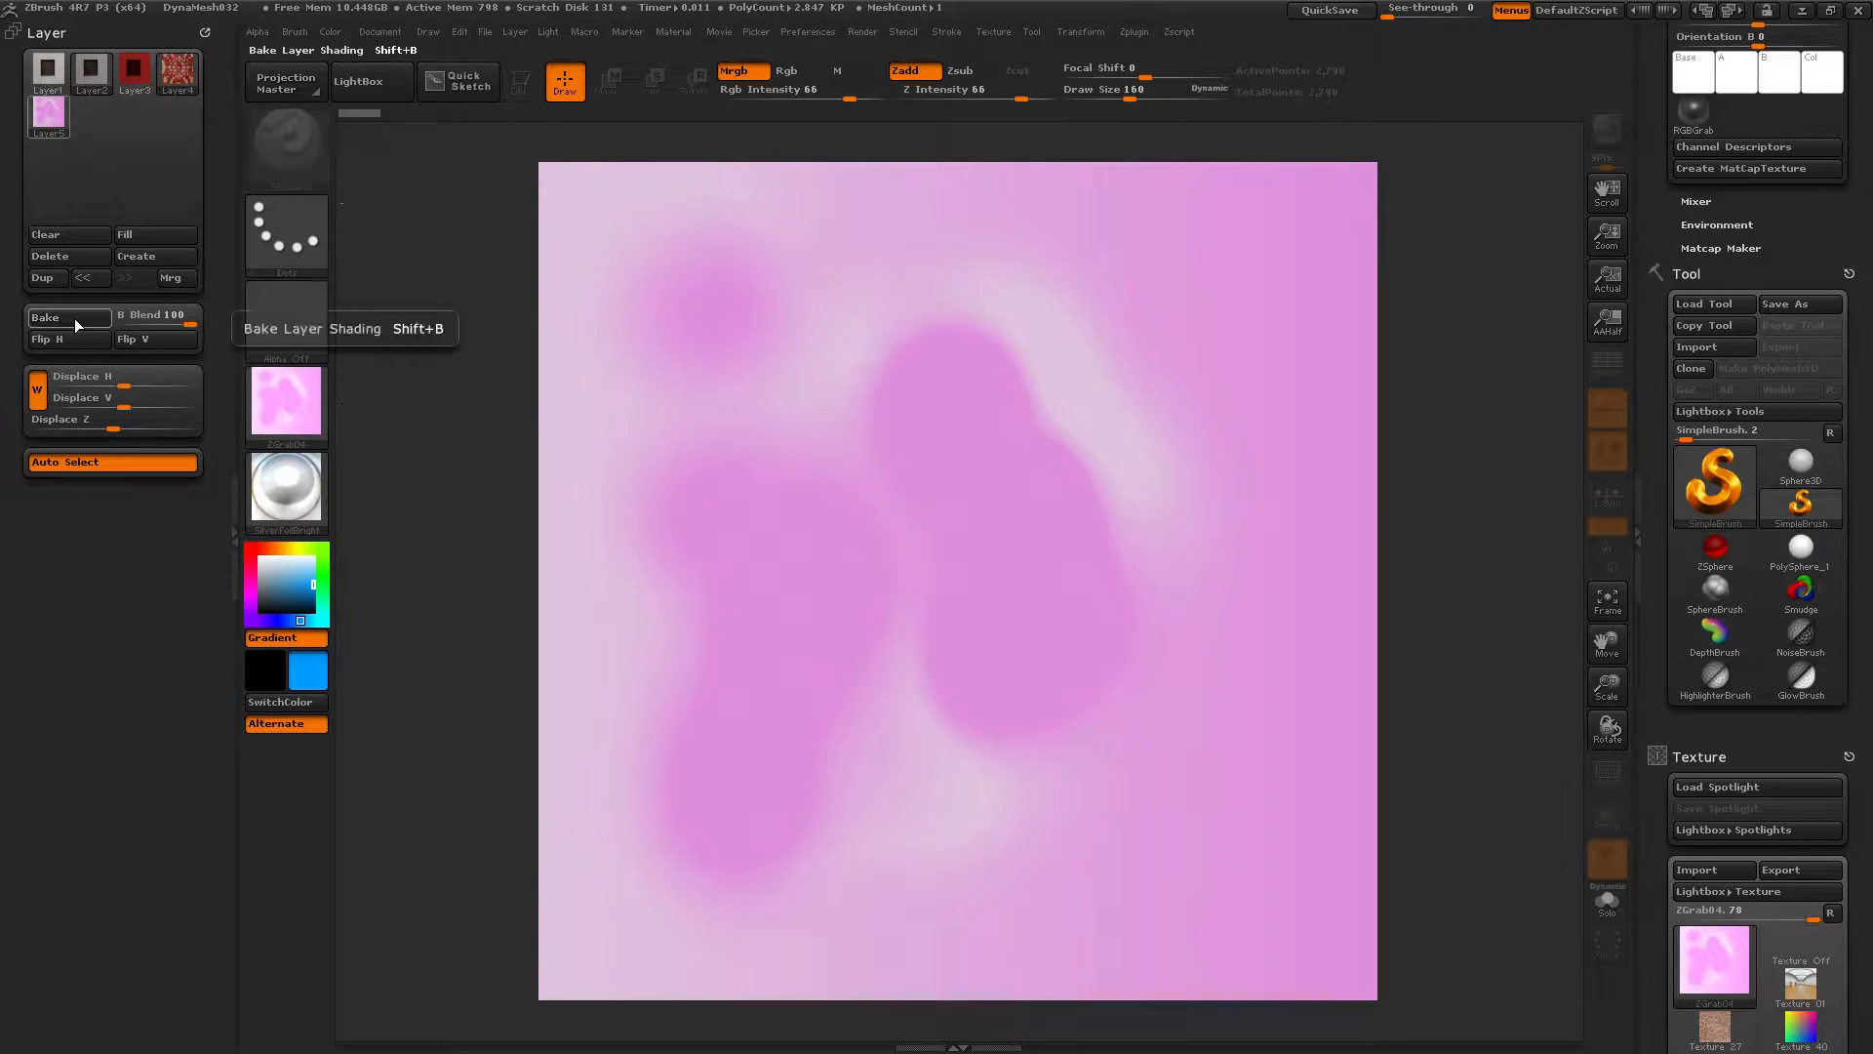
Adjust the layer's bake blend amount and leave it at 100
{"action": "left_click", "coordinate": [158, 315]}
{"action": "left_click_drag", "start_coordinate": [158, 314], "coordinate": [196, 324]}
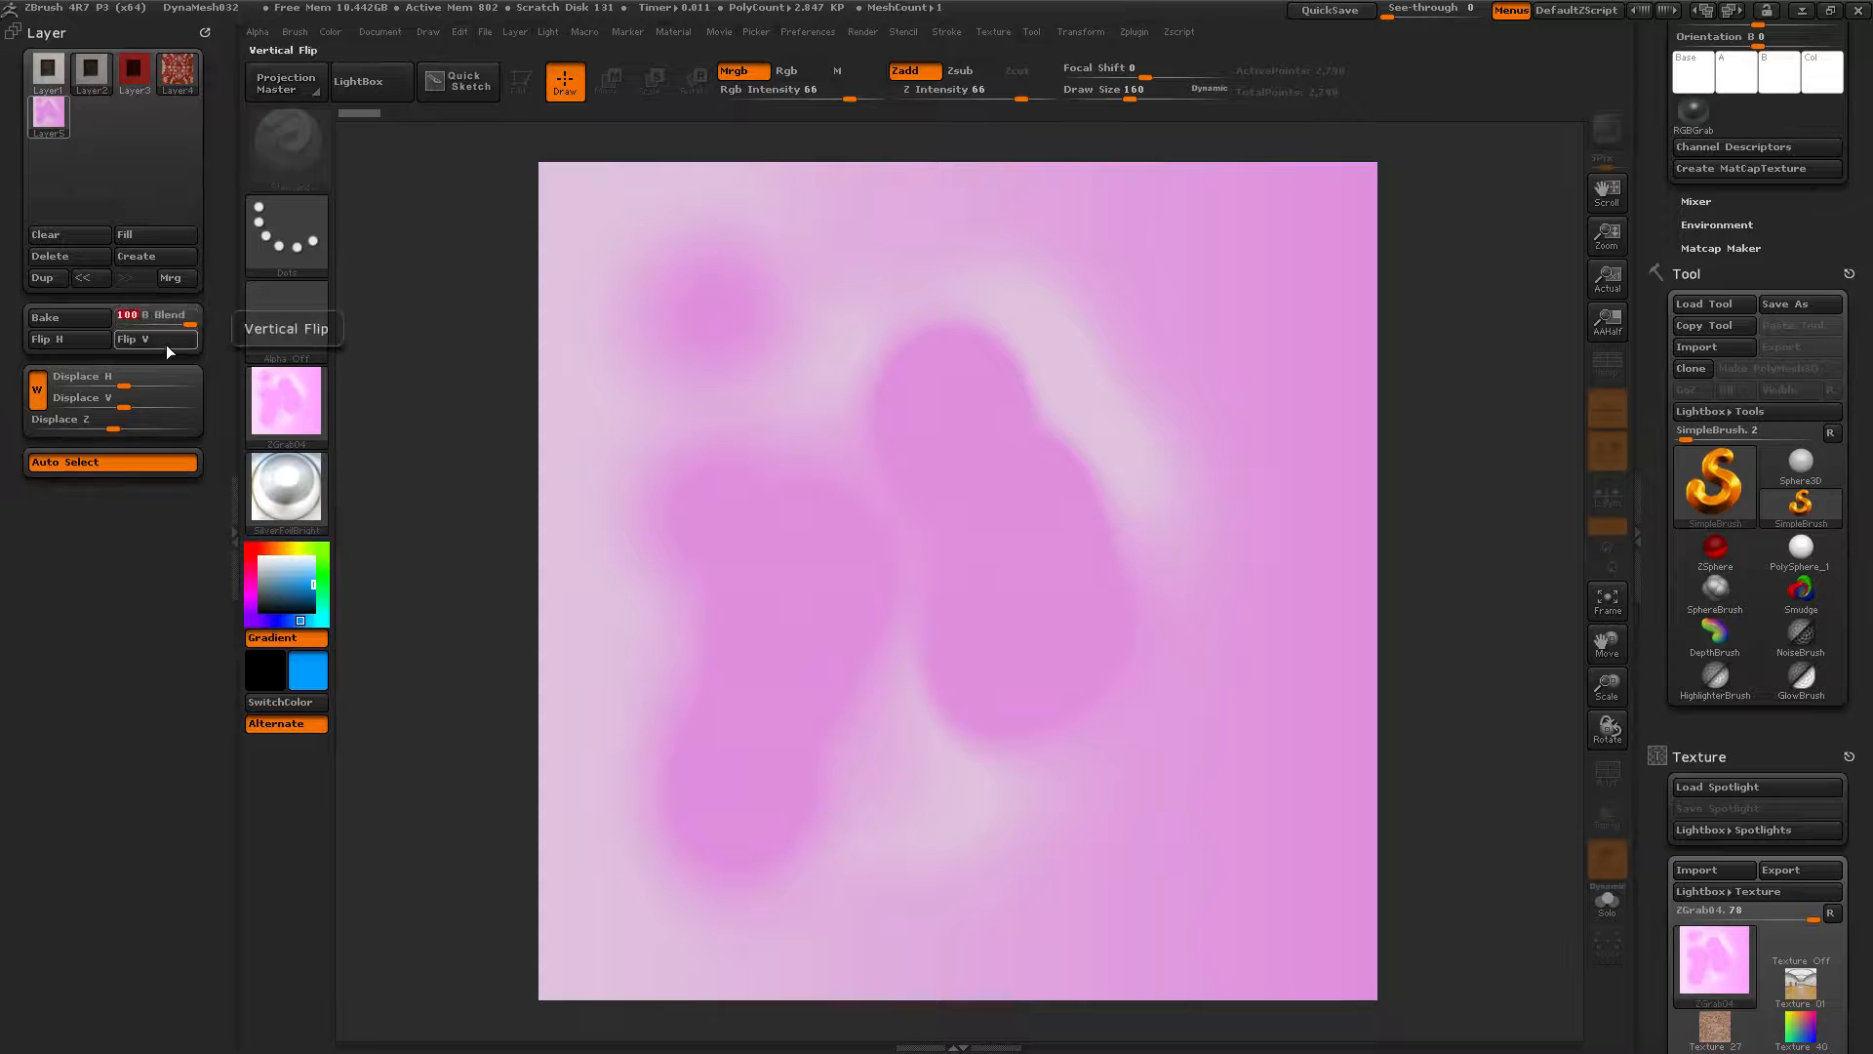
Flip layer 5 horizontally four times and vertically twice to demonstrate both flips and restore its orientation
{"action": "left_click", "coordinate": [74, 343]}
{"action": "left_click", "coordinate": [74, 343]}
{"action": "left_click", "coordinate": [72, 342]}
{"action": "left_click", "coordinate": [70, 343]}
{"action": "left_click", "coordinate": [146, 337]}
{"action": "left_click", "coordinate": [144, 341]}
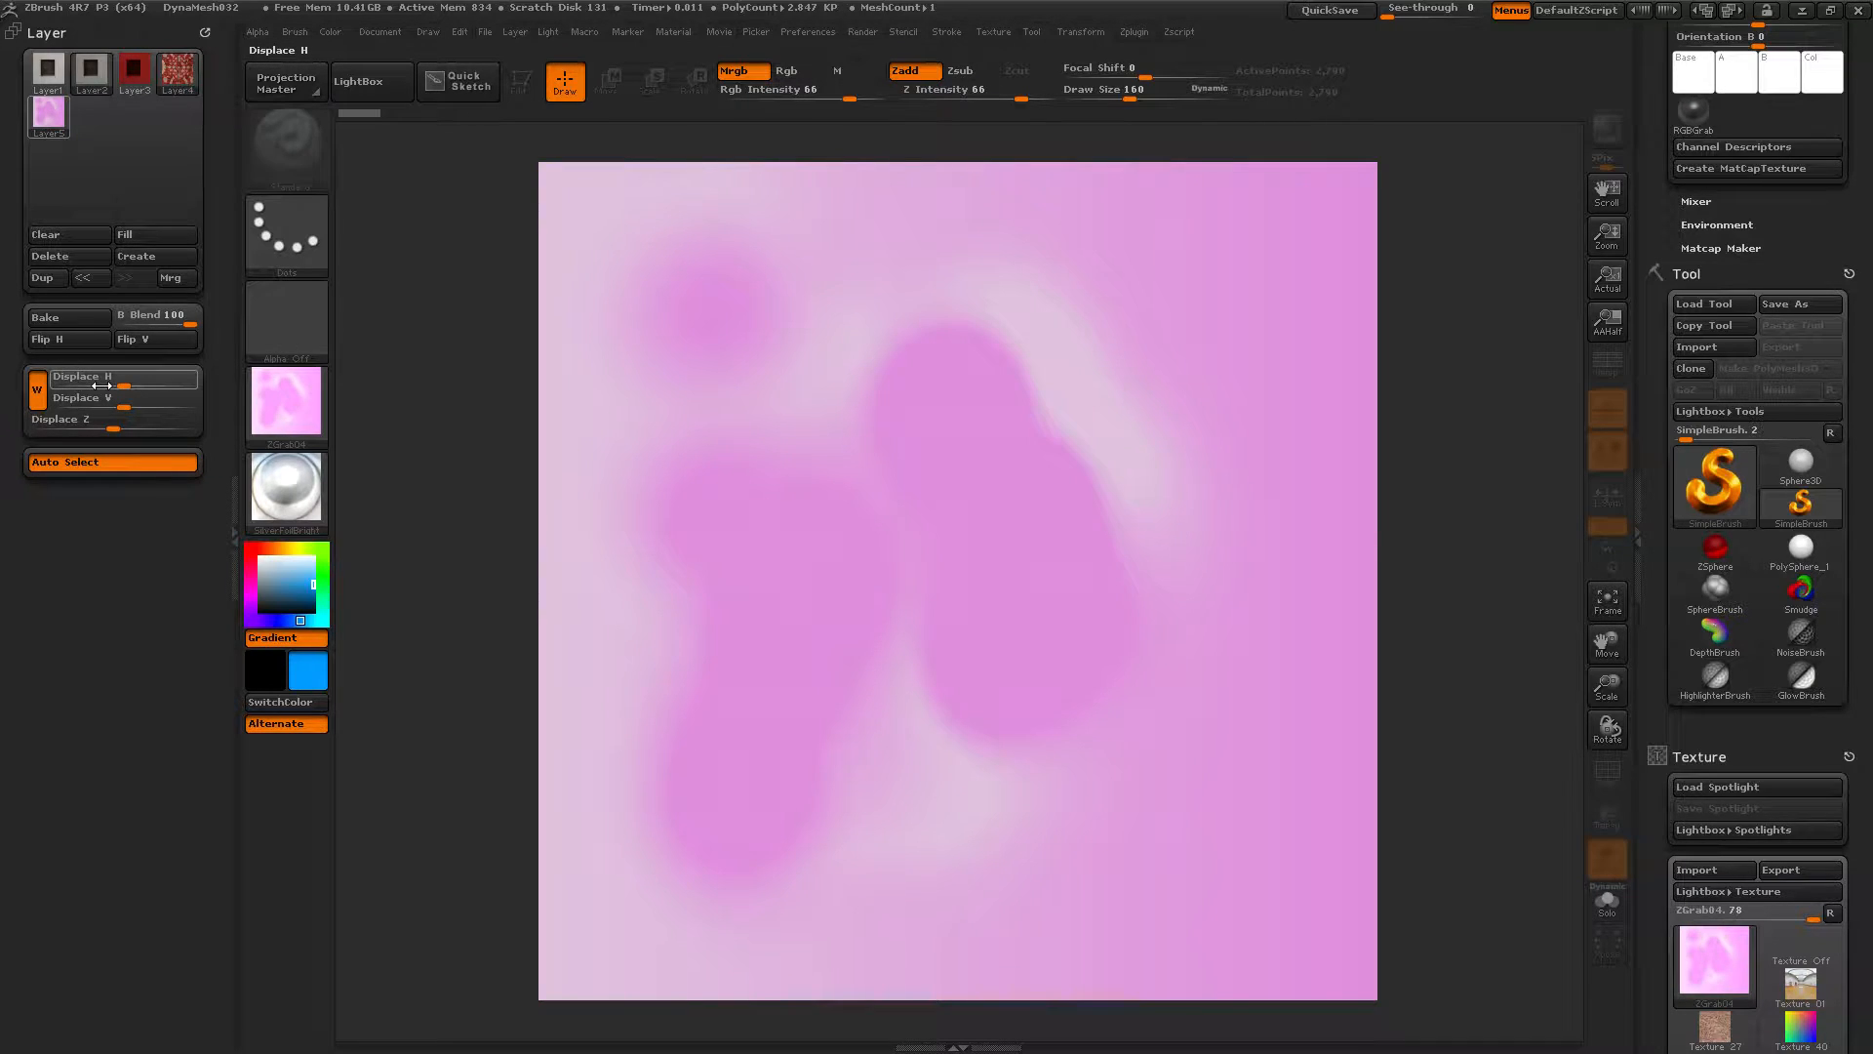
Displace layer 5 horizontally with wrapping, and shift it freehand across and down the canvas
{"action": "left_click_drag", "start_coordinate": [112, 382], "coordinate": [142, 382]}
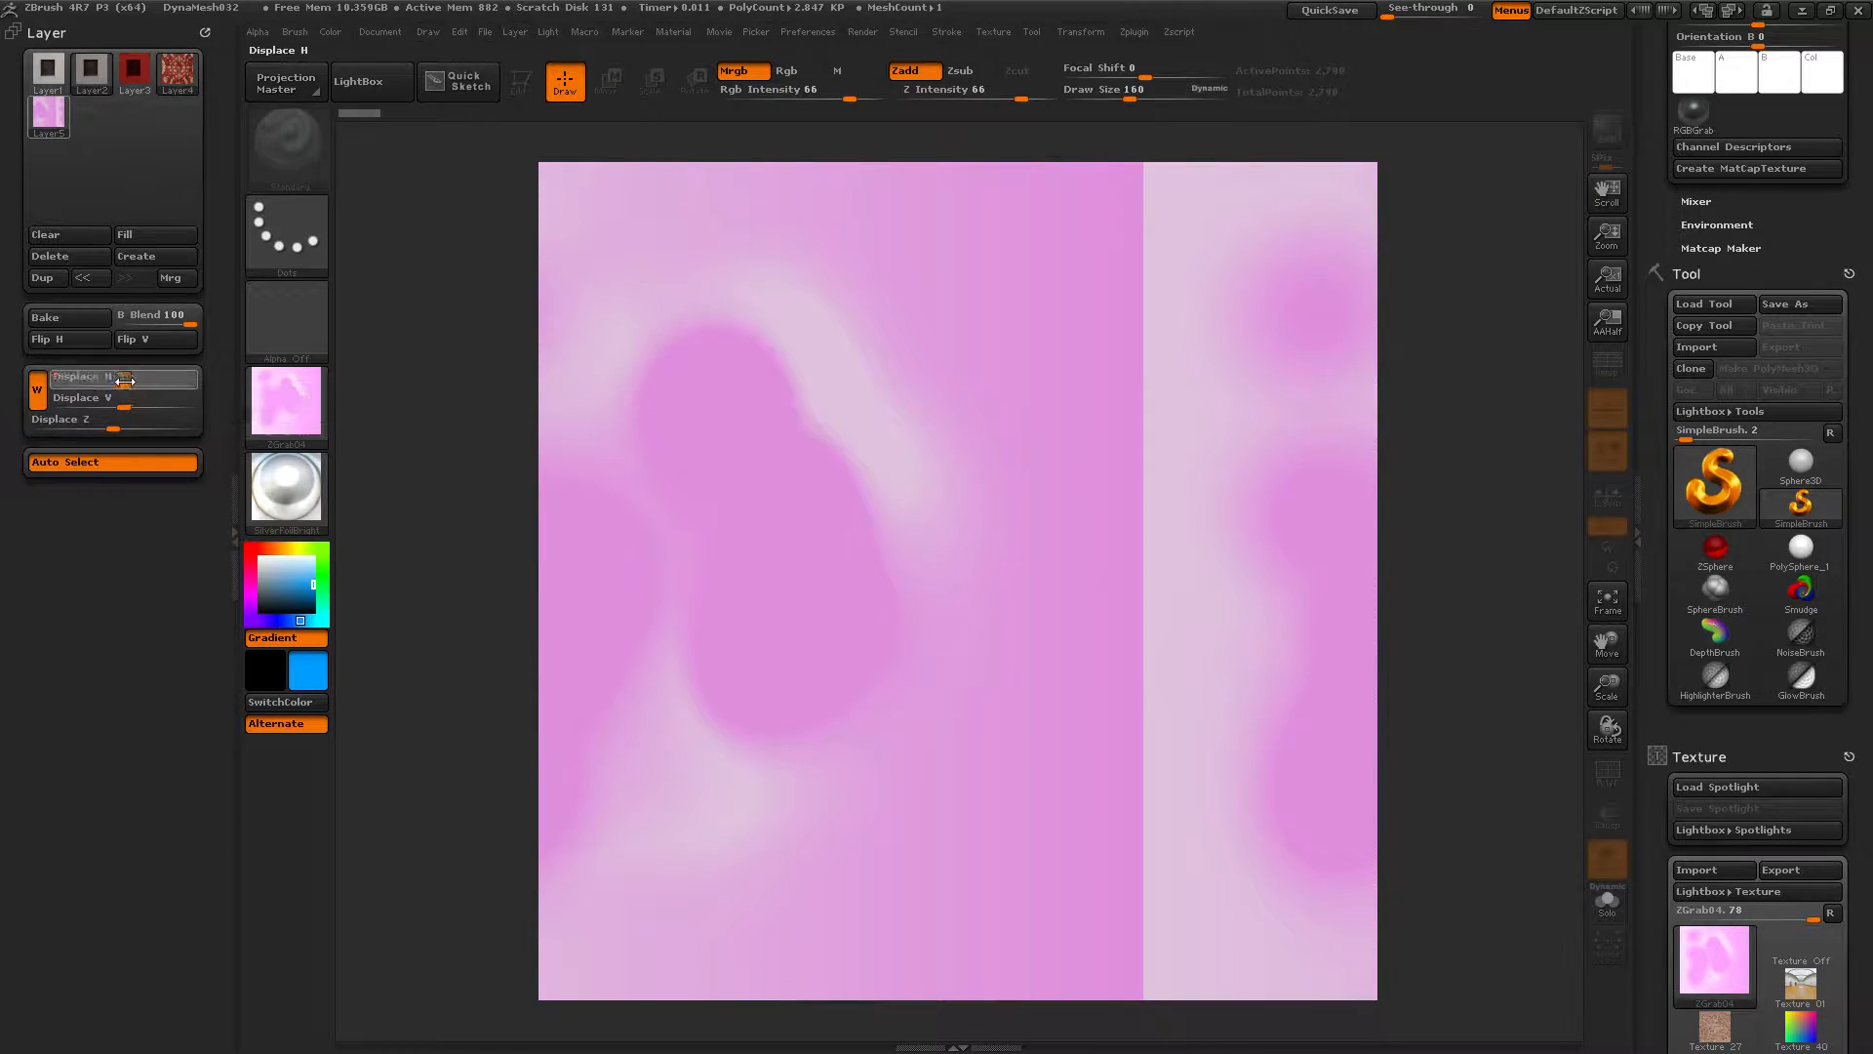
{"action": "key", "text": "grave"}
{"action": "left_click_drag", "start_coordinate": [817, 465], "coordinate": [1037, 480]}
{"action": "left_click_drag", "start_coordinate": [1112, 590], "coordinate": [1023, 522]}
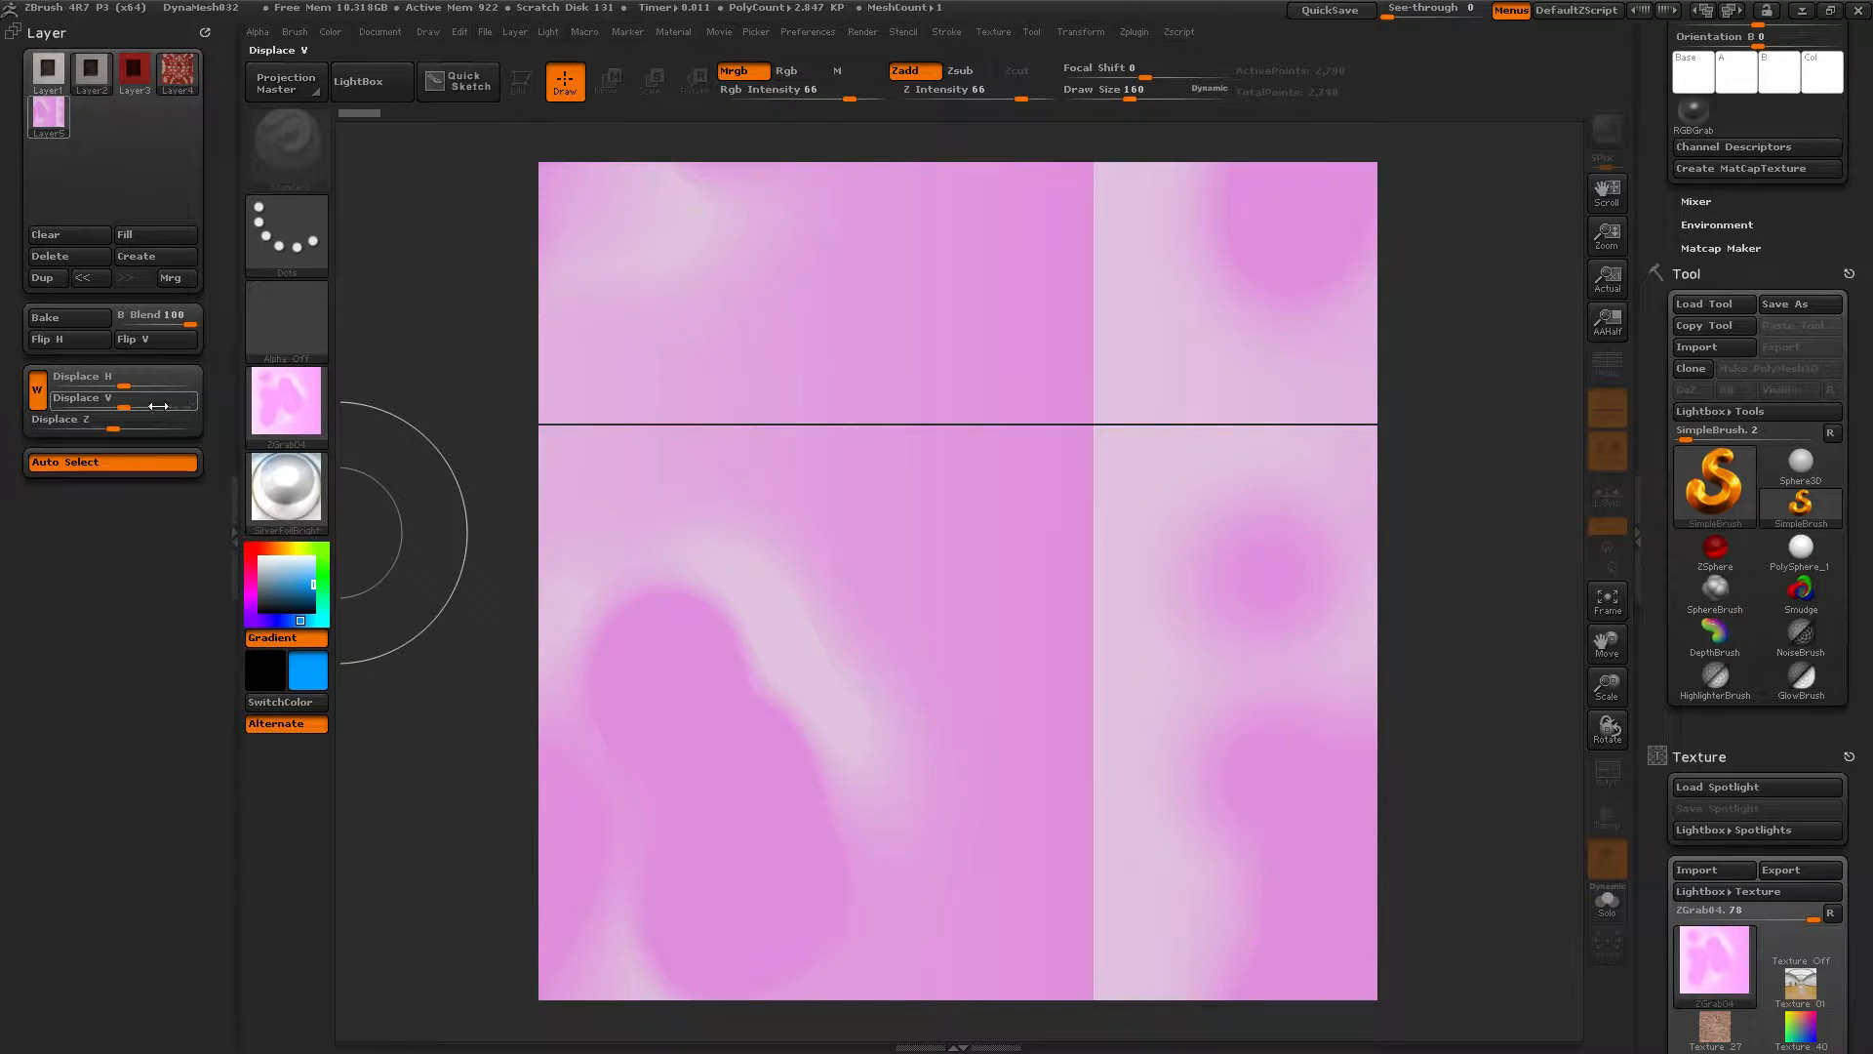
Displace layer 5 vertically, toggle its wrap mode off and back on, and shift the layer freehand across the canvas
{"action": "left_click_drag", "start_coordinate": [109, 400], "coordinate": [39, 391]}
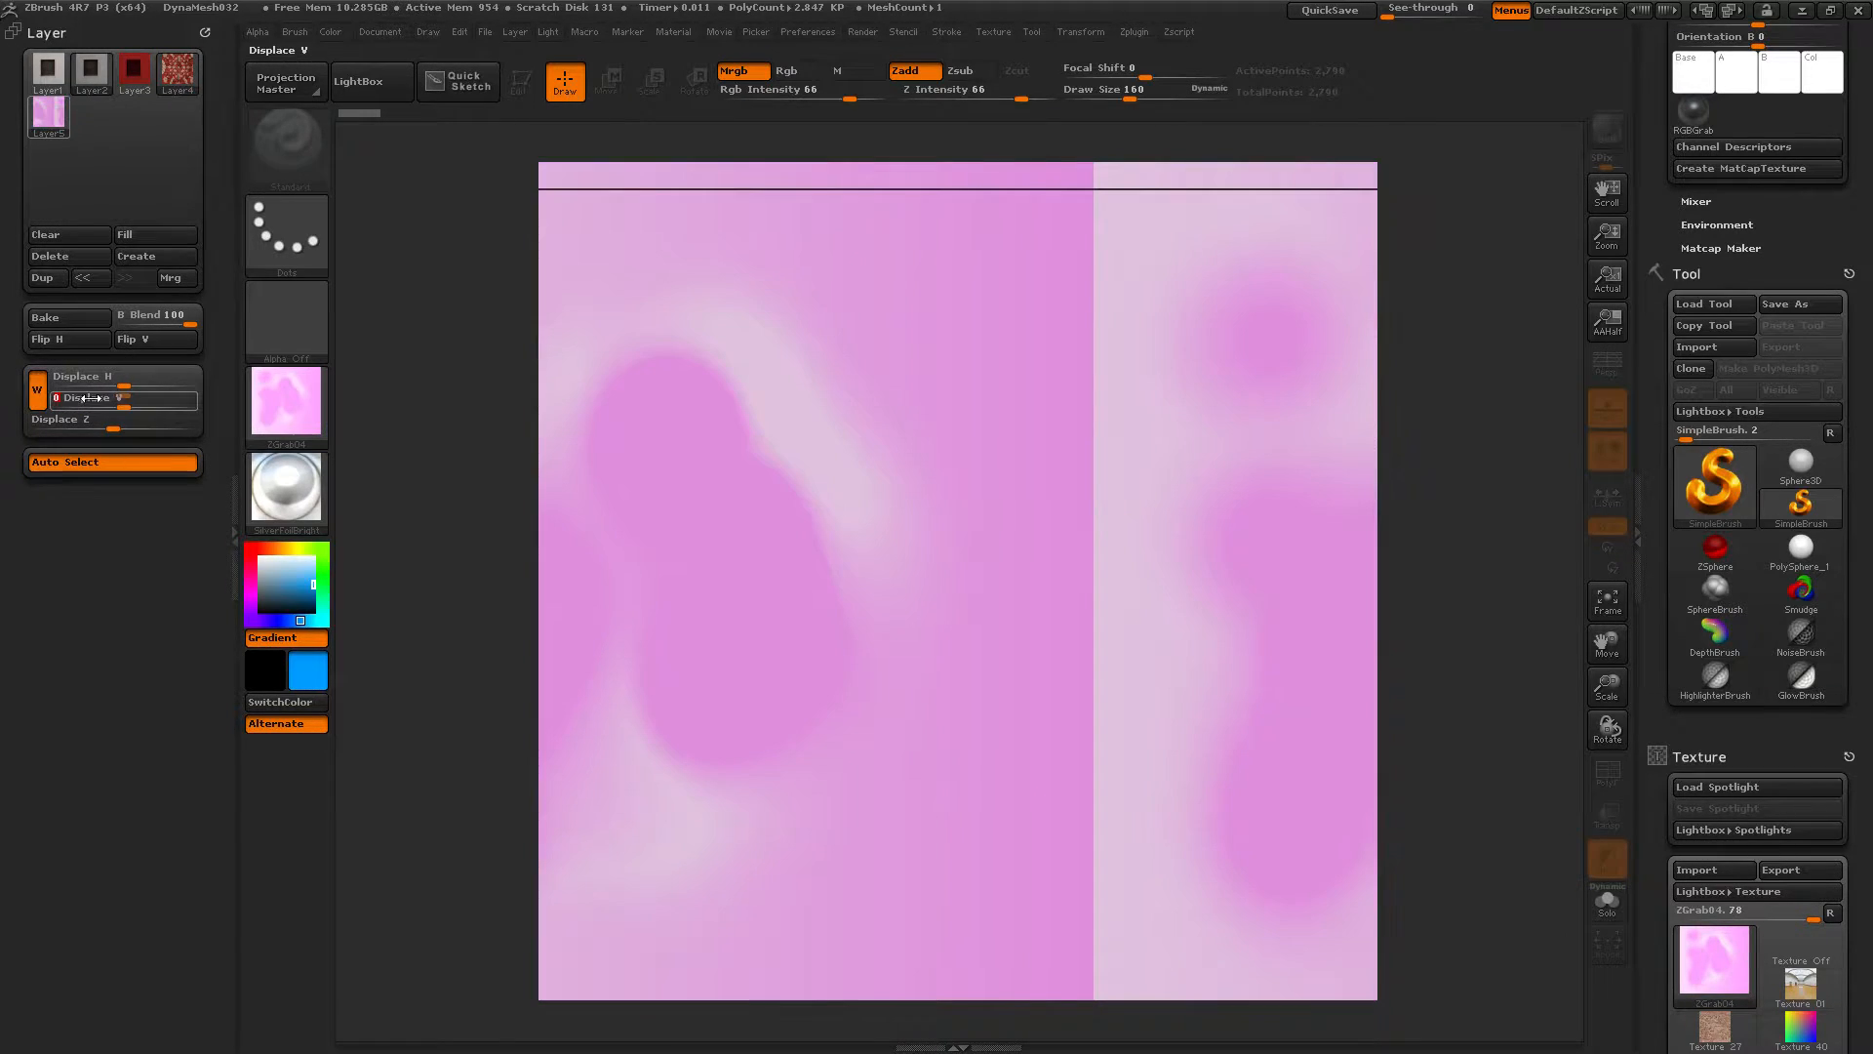
{"action": "left_click", "coordinate": [39, 390]}
{"action": "left_click_drag", "start_coordinate": [110, 398], "coordinate": [95, 401]}
{"action": "left_click", "coordinate": [36, 394]}
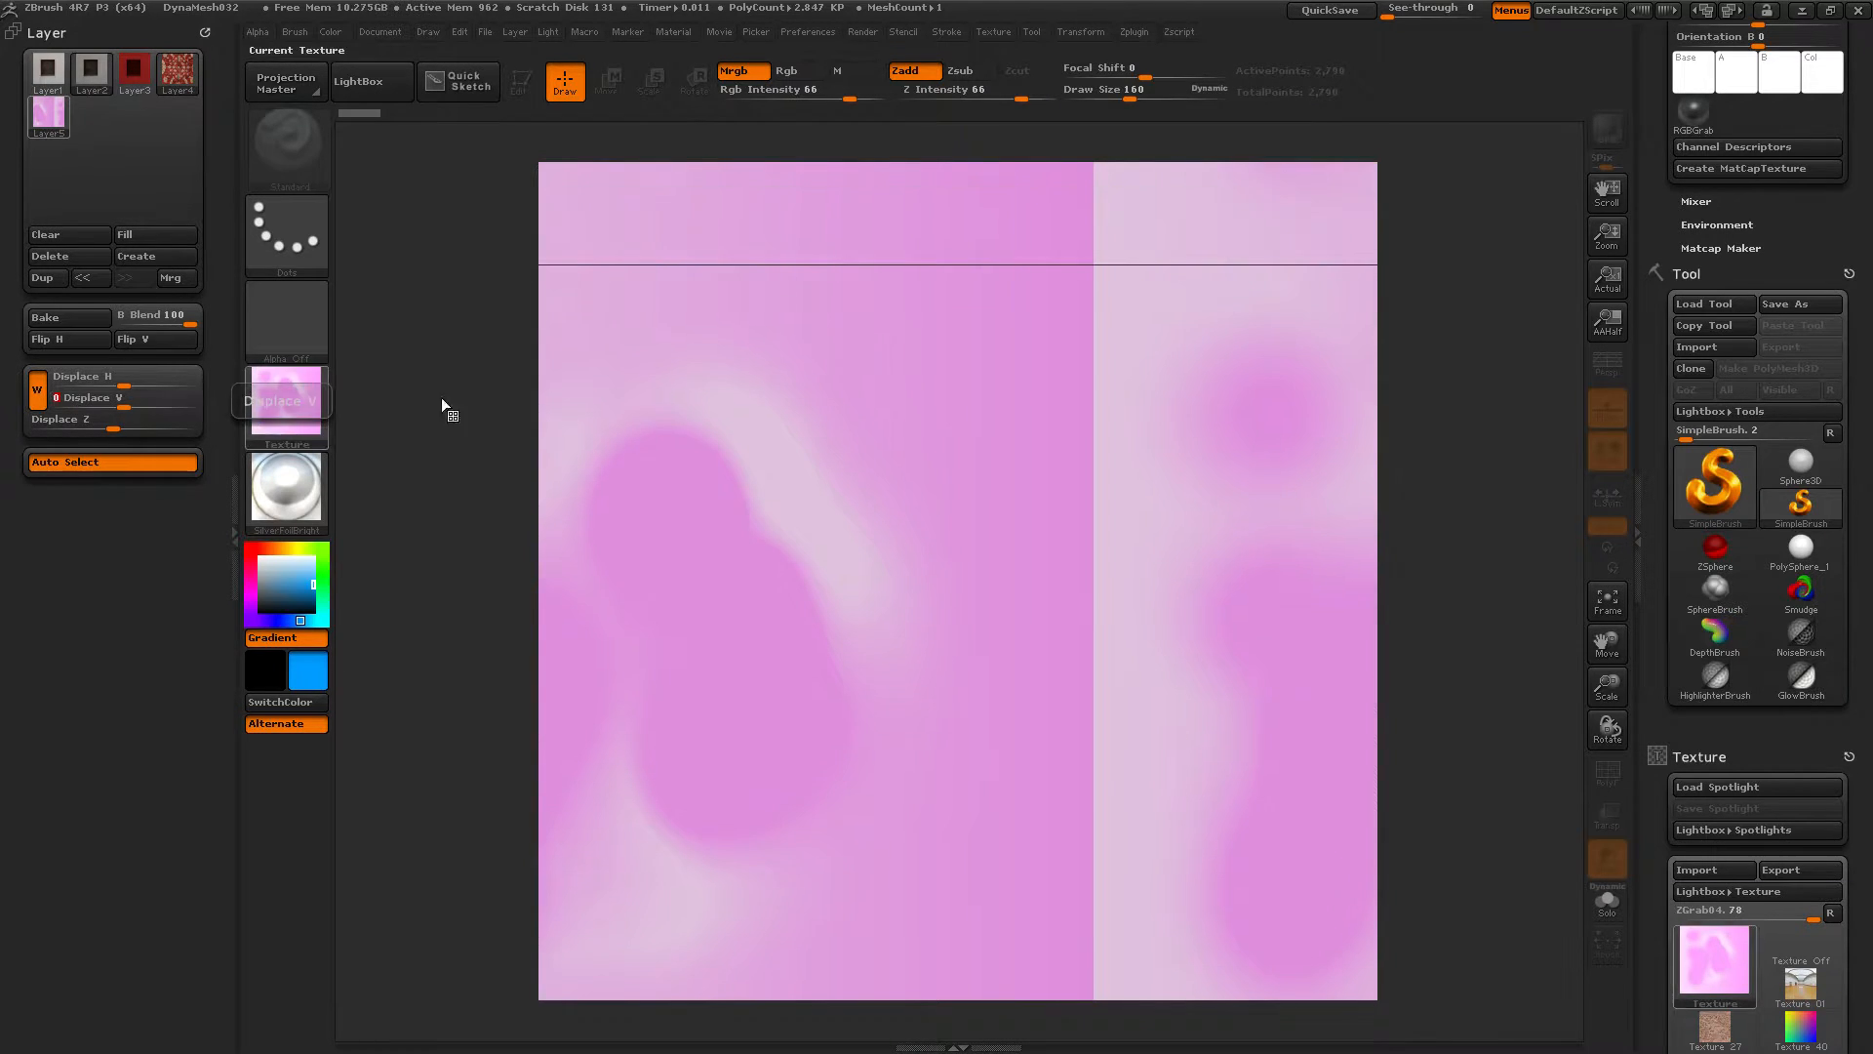
{"action": "mouse_move", "coordinate": [826, 440]}
{"action": "left_mouse_down"}
{"action": "mouse_move", "coordinate": [1275, 485]}
{"action": "mouse_move", "coordinate": [882, 572]}
{"action": "mouse_move", "coordinate": [1109, 561]}
{"action": "mouse_move", "coordinate": [1225, 523]}
{"action": "mouse_move", "coordinate": [1450, 518]}
{"action": "mouse_move", "coordinate": [1053, 548]}
{"action": "mouse_move", "coordinate": [828, 530]}
{"action": "left_mouse_up"}
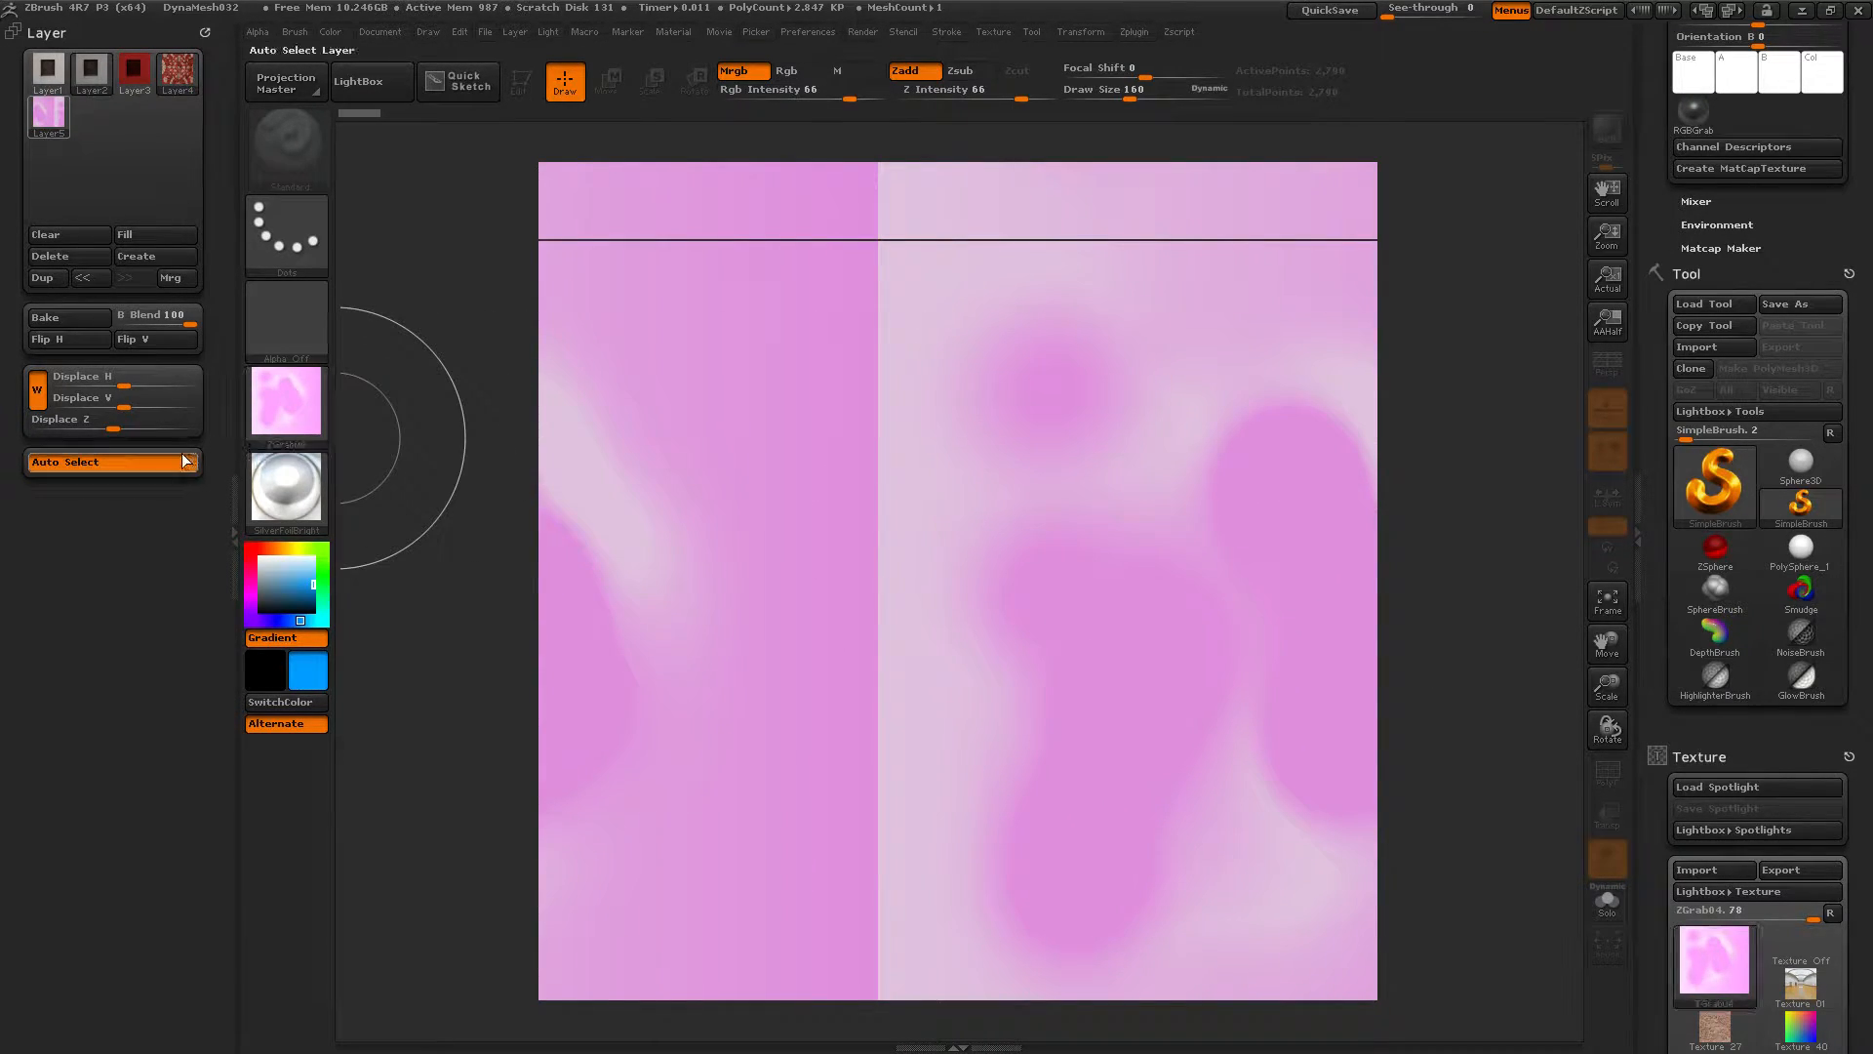
Displace layer 5 in depth behind the window image, bring it in front again, and leave it behind the image
{"action": "left_click_drag", "start_coordinate": [108, 421], "coordinate": [76, 424]}
{"action": "mouse_move", "coordinate": [53, 114]}
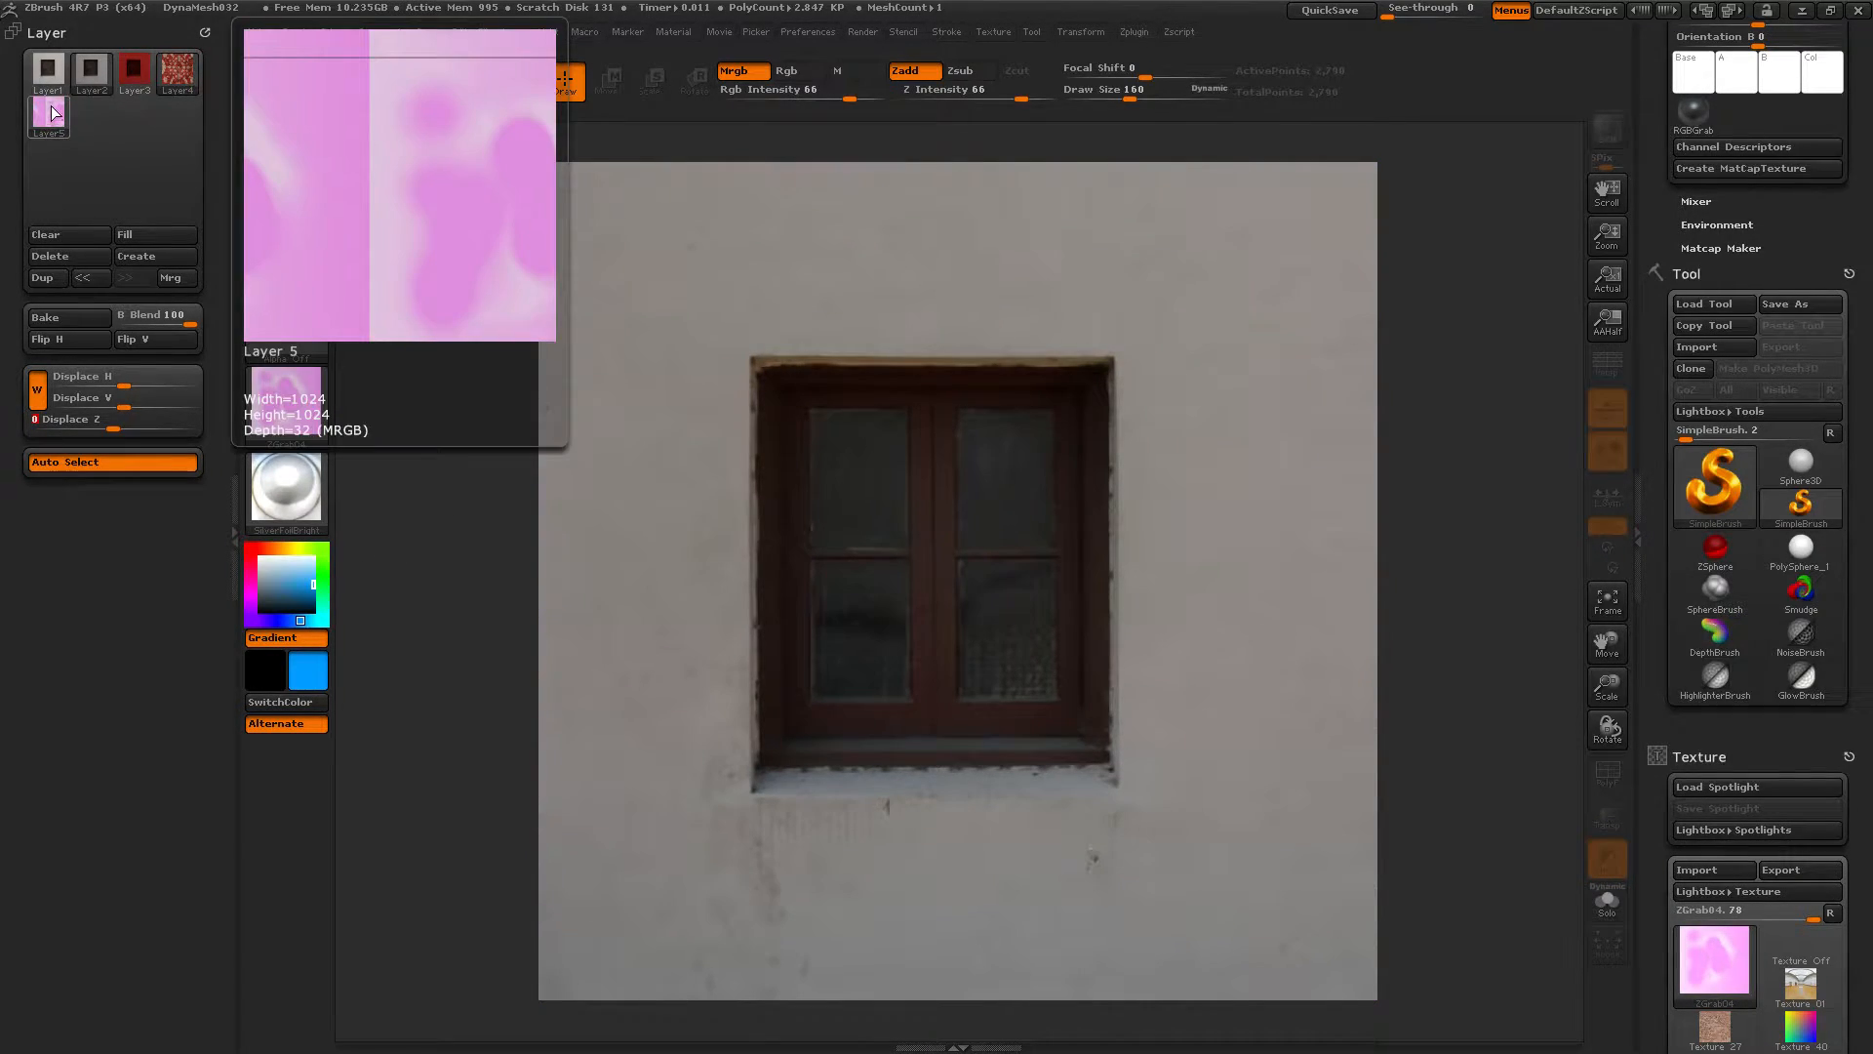
{"action": "left_click_drag", "start_coordinate": [111, 423], "coordinate": [90, 424]}
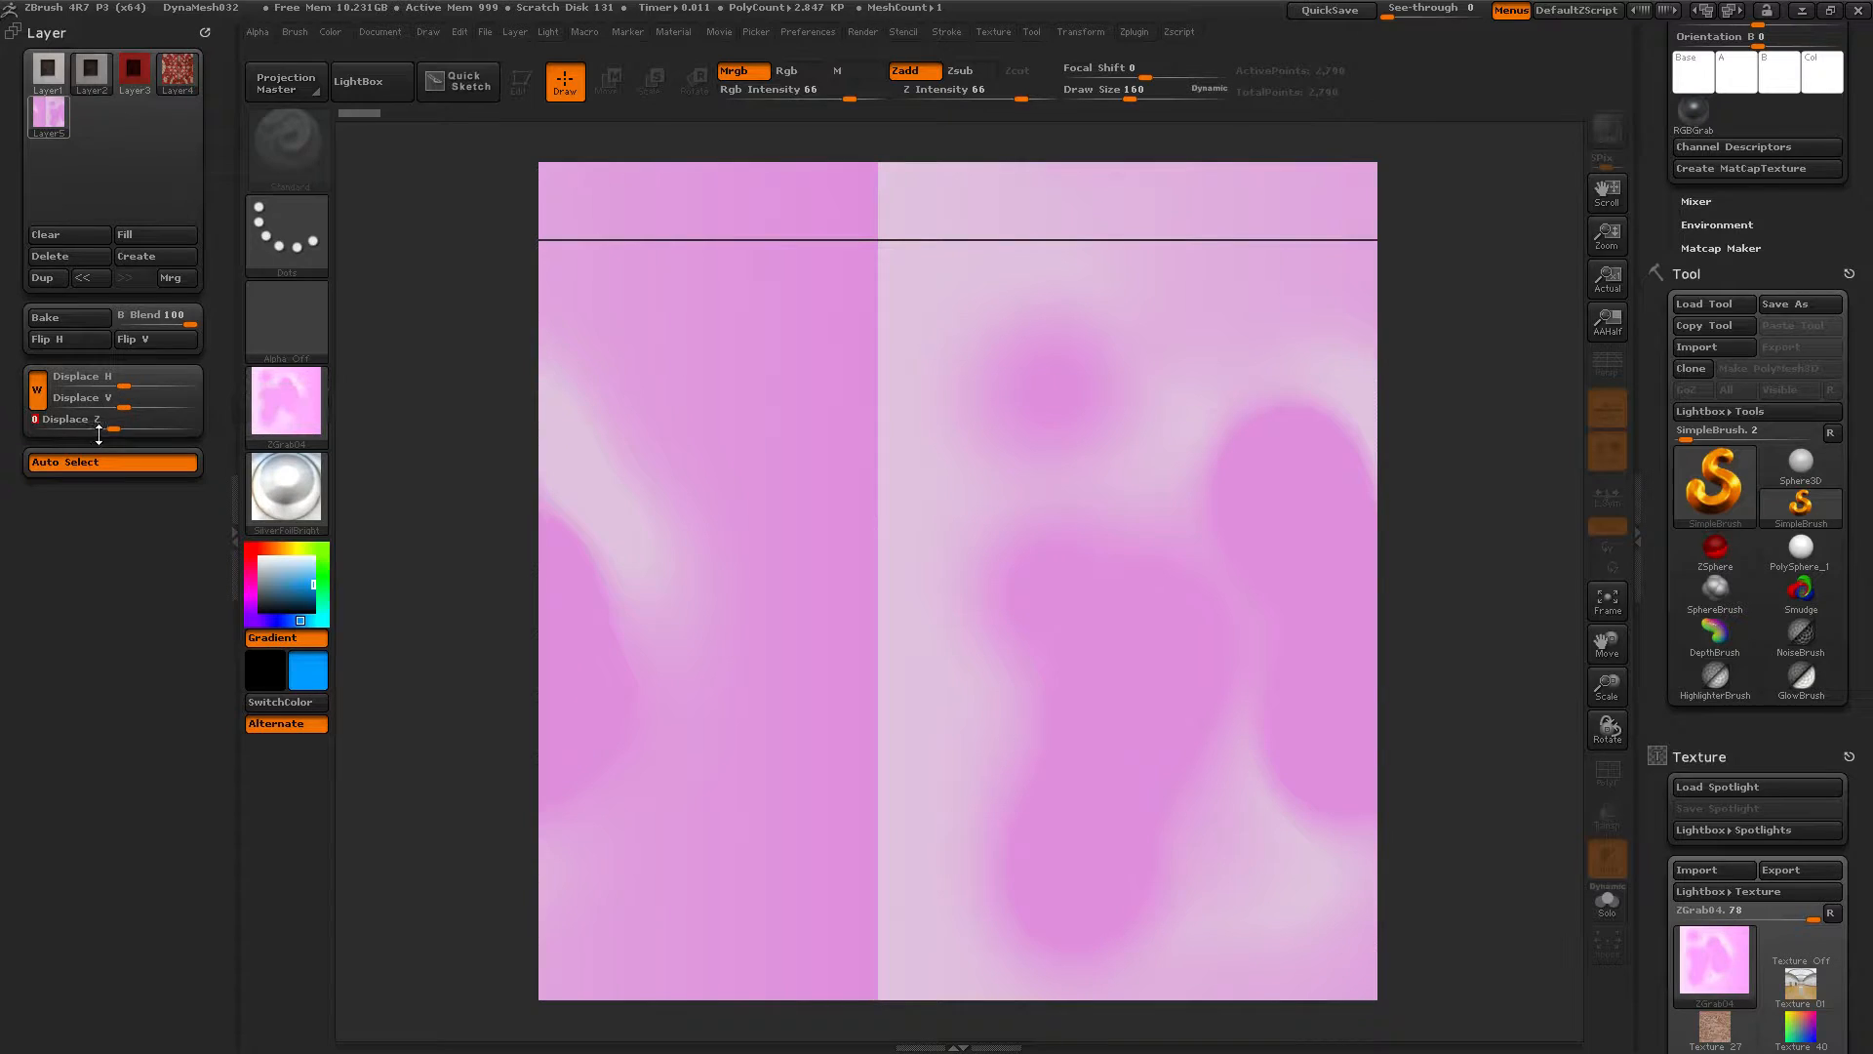
{"action": "left_click_drag", "start_coordinate": [95, 430], "coordinate": [112, 426]}
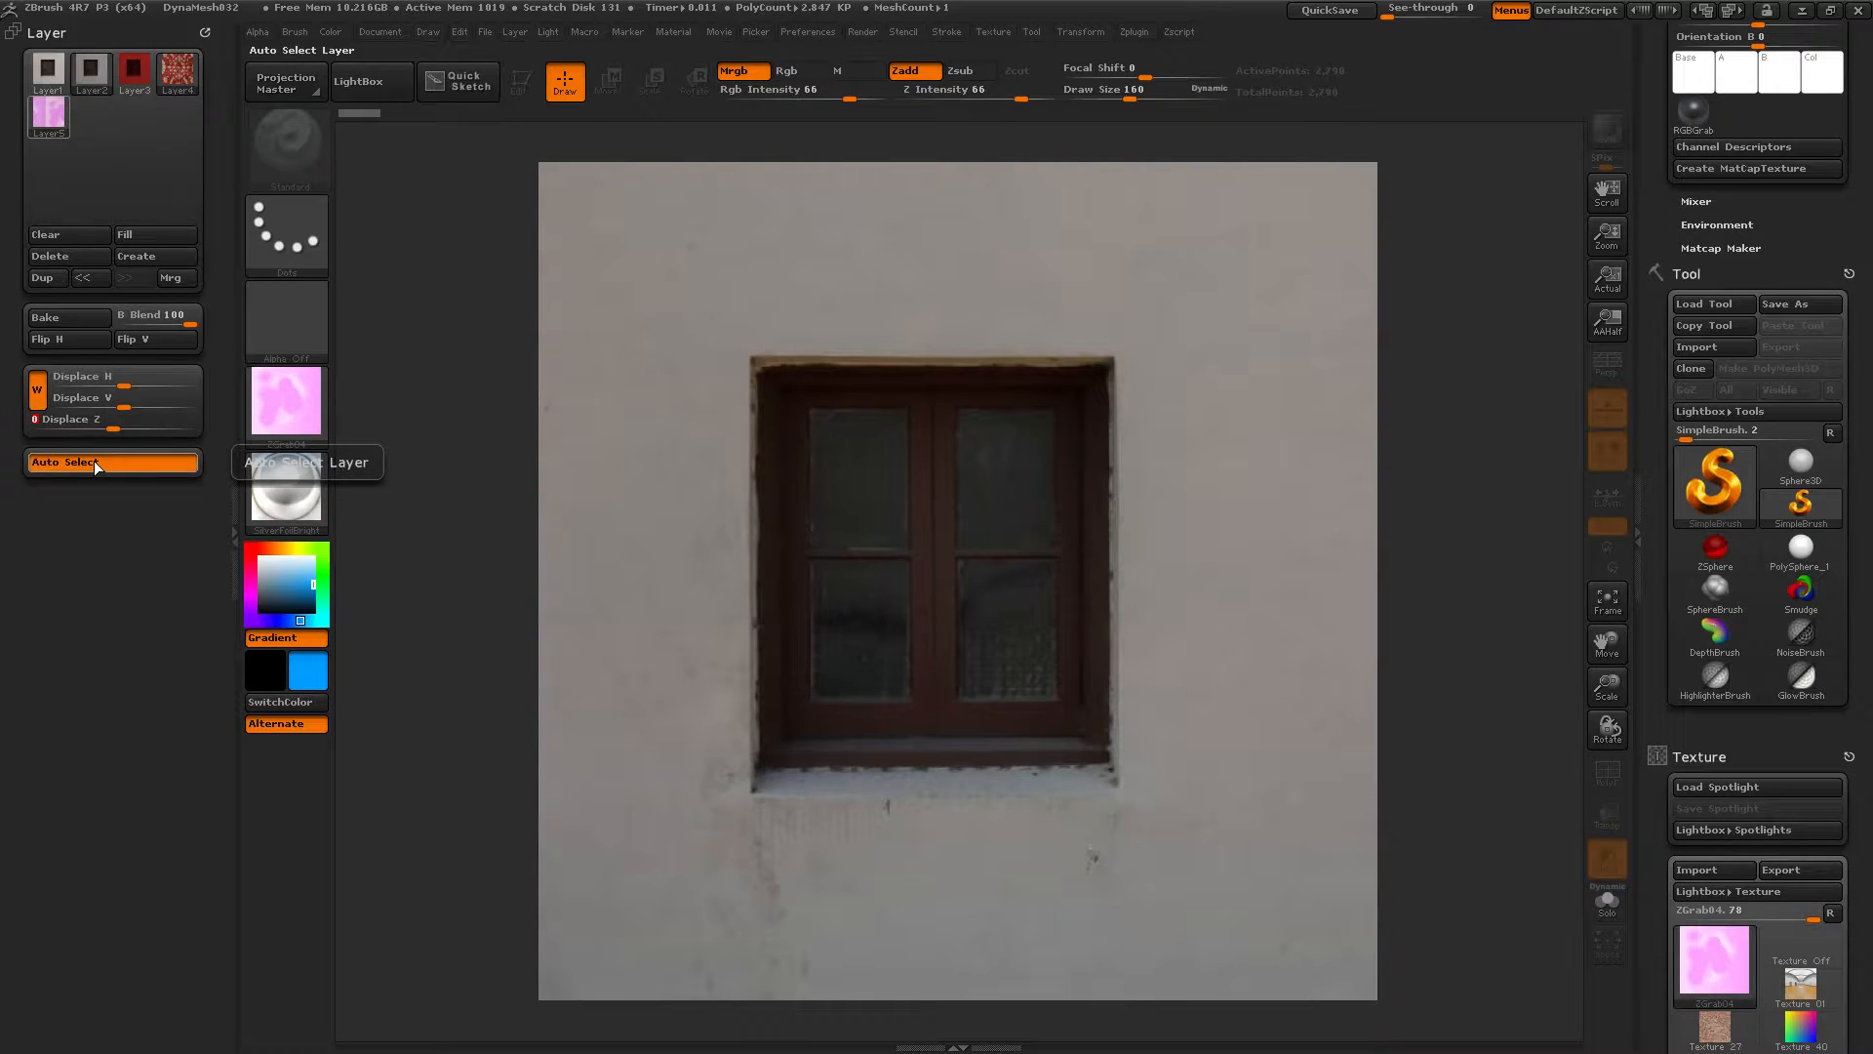
{"action": "key", "text": "ctrl"}
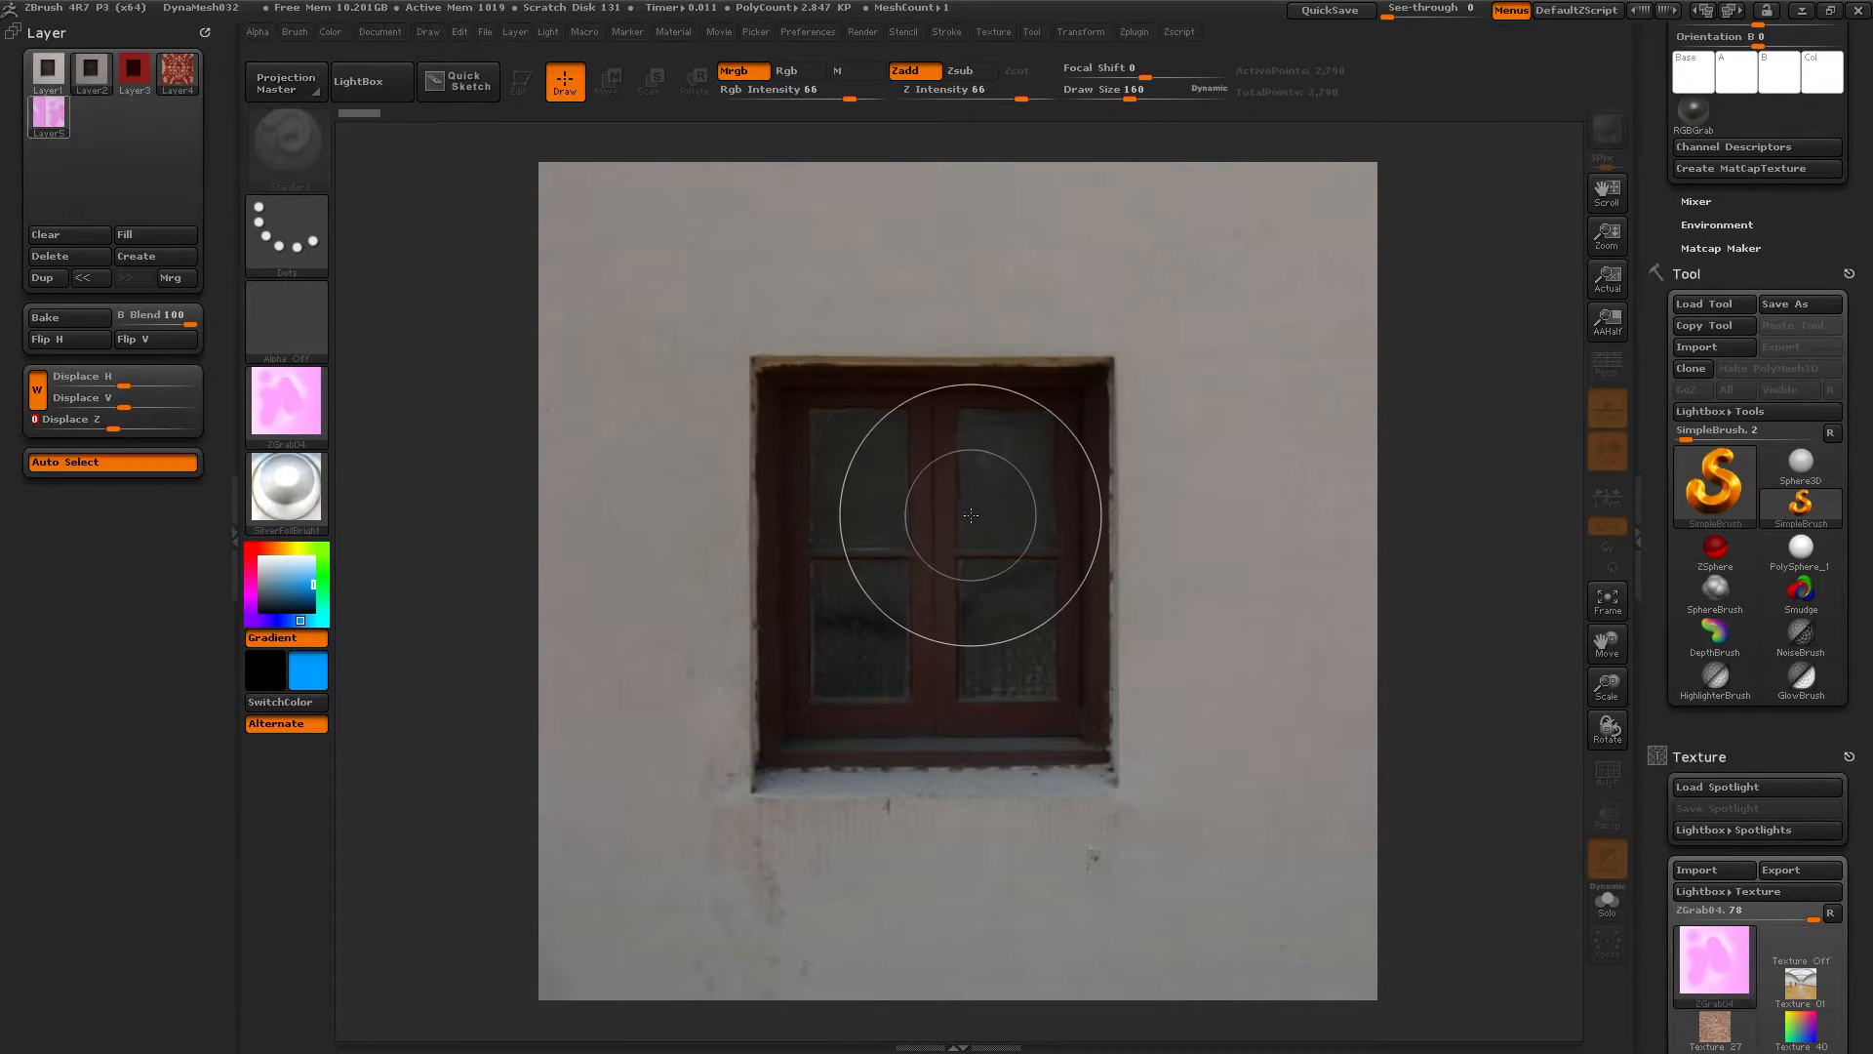
Create a new layer and paint a blue sphere over the window with the SphereBrush
{"action": "left_click", "coordinate": [161, 255]}
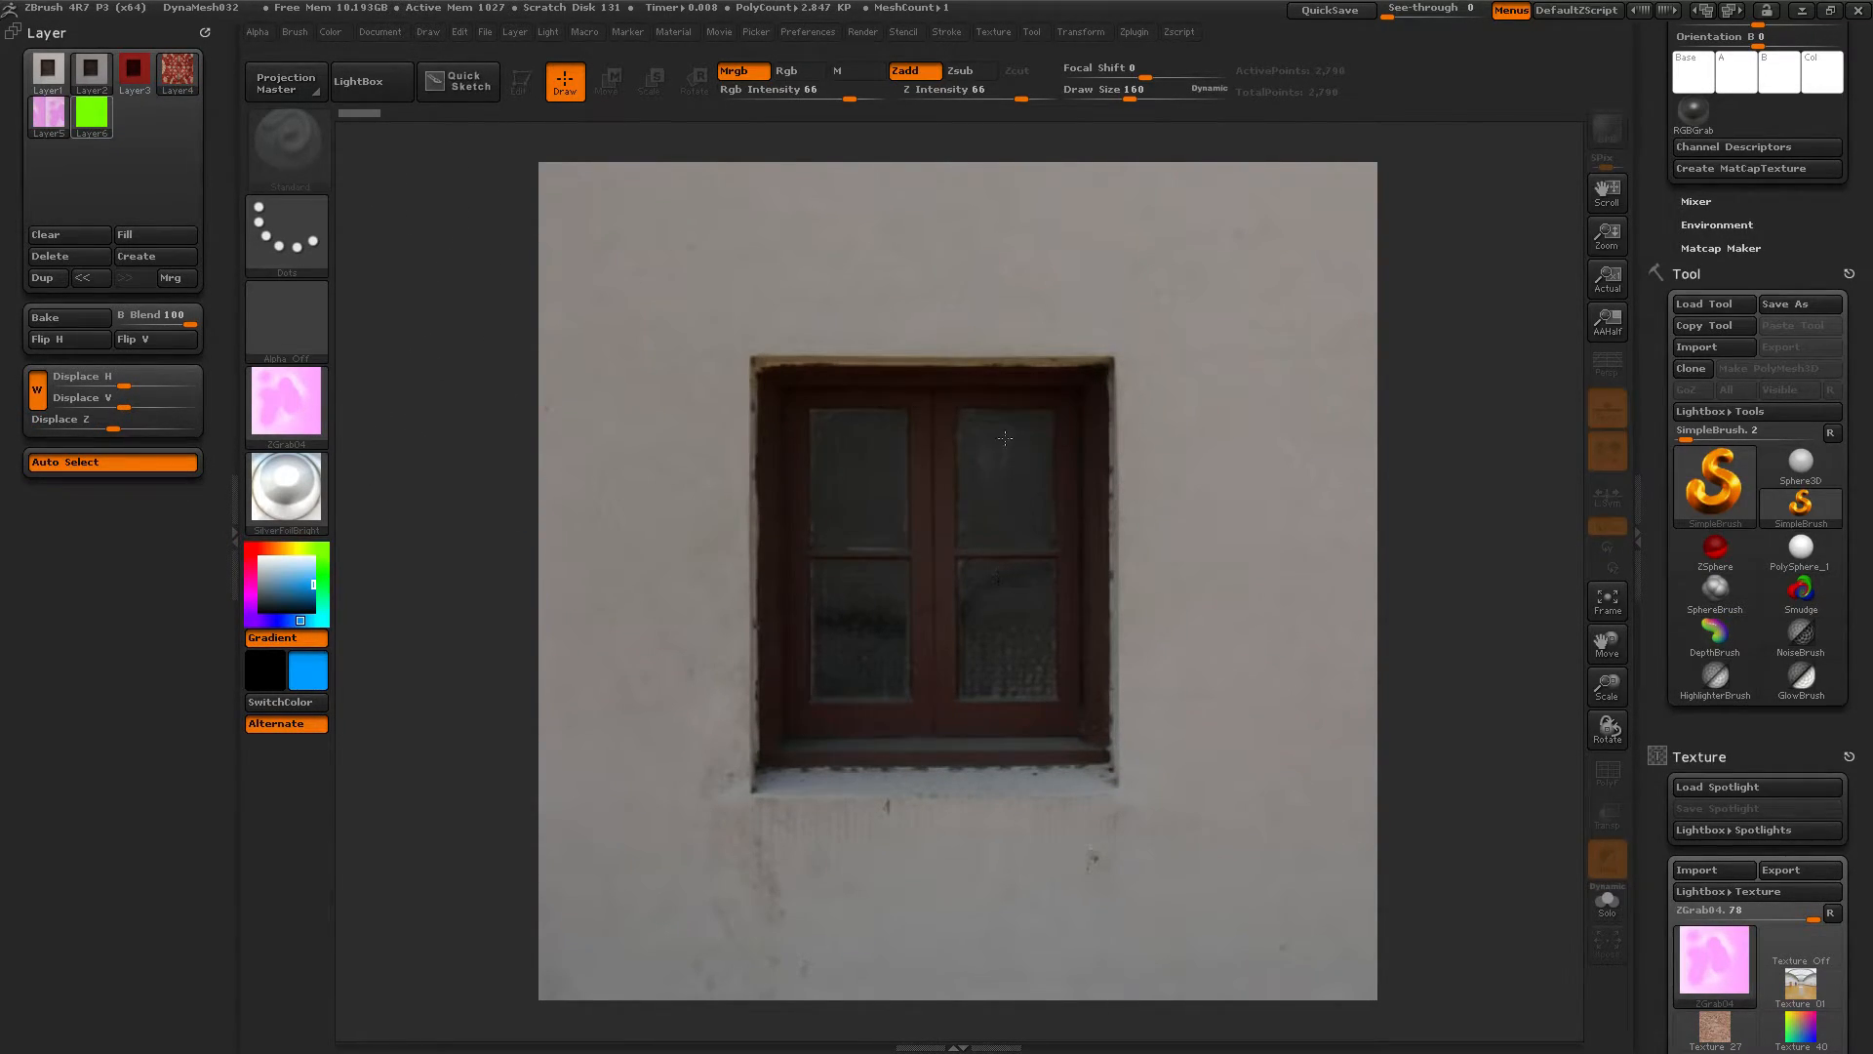
{"action": "left_click", "coordinate": [1693, 494]}
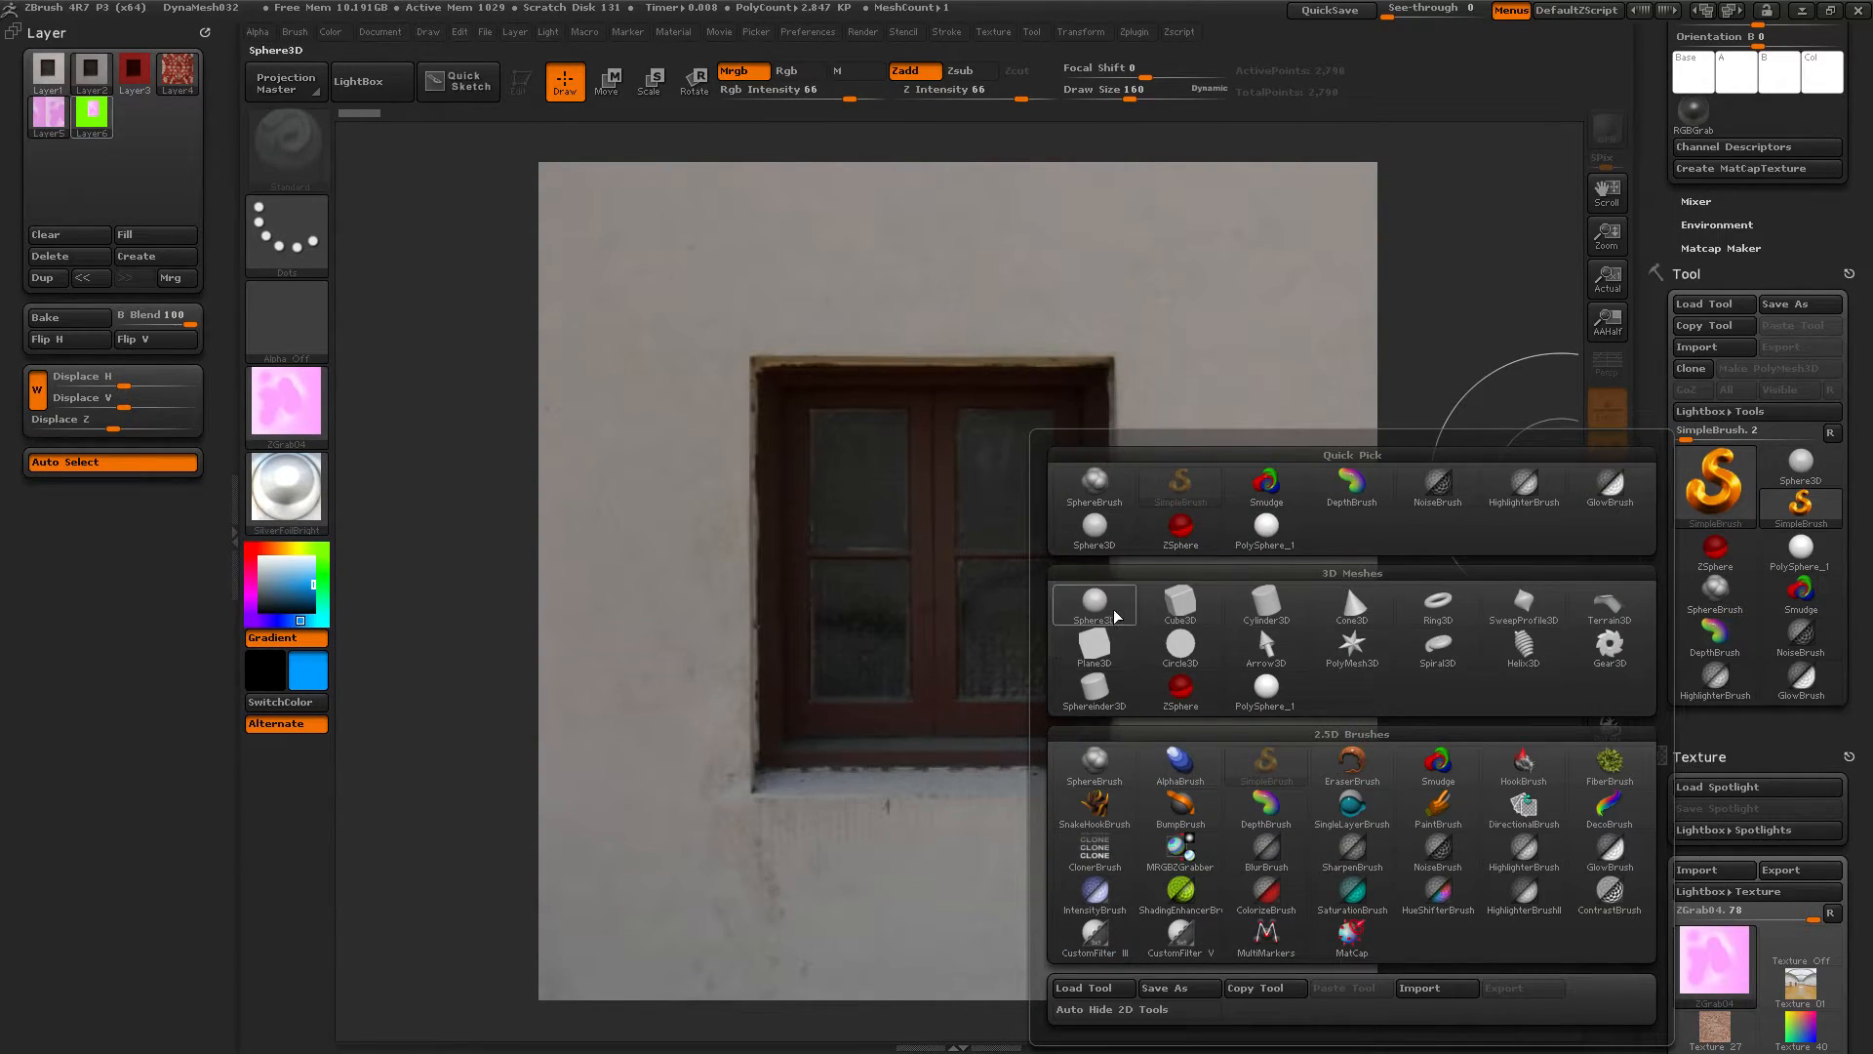
{"action": "left_click", "coordinate": [1078, 756]}
{"action": "mouse_move", "coordinate": [966, 488]}
{"action": "left_mouse_down"}
{"action": "mouse_move", "coordinate": [994, 404]}
{"action": "mouse_move", "coordinate": [1007, 441]}
{"action": "left_mouse_up"}
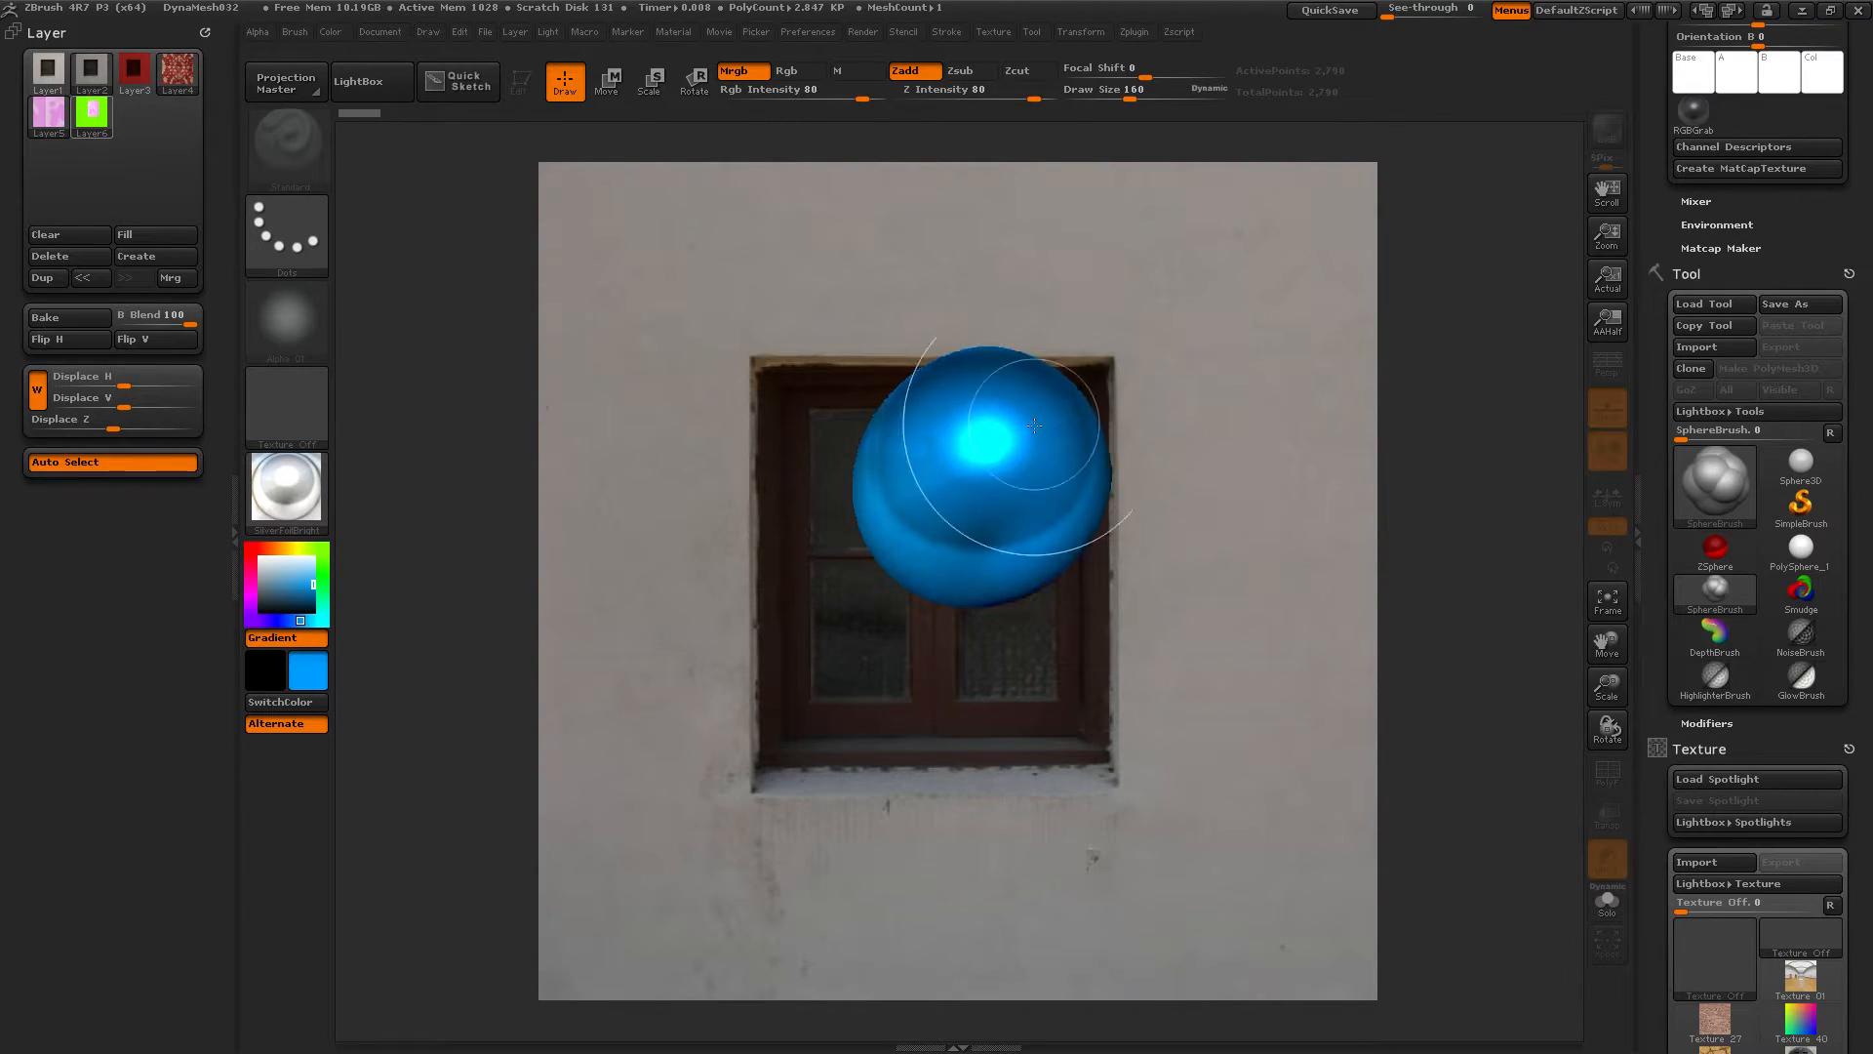
Create another layer and paint a red sphere beside the blue one, over the window's upper-left corner
{"action": "left_click", "coordinate": [137, 258]}
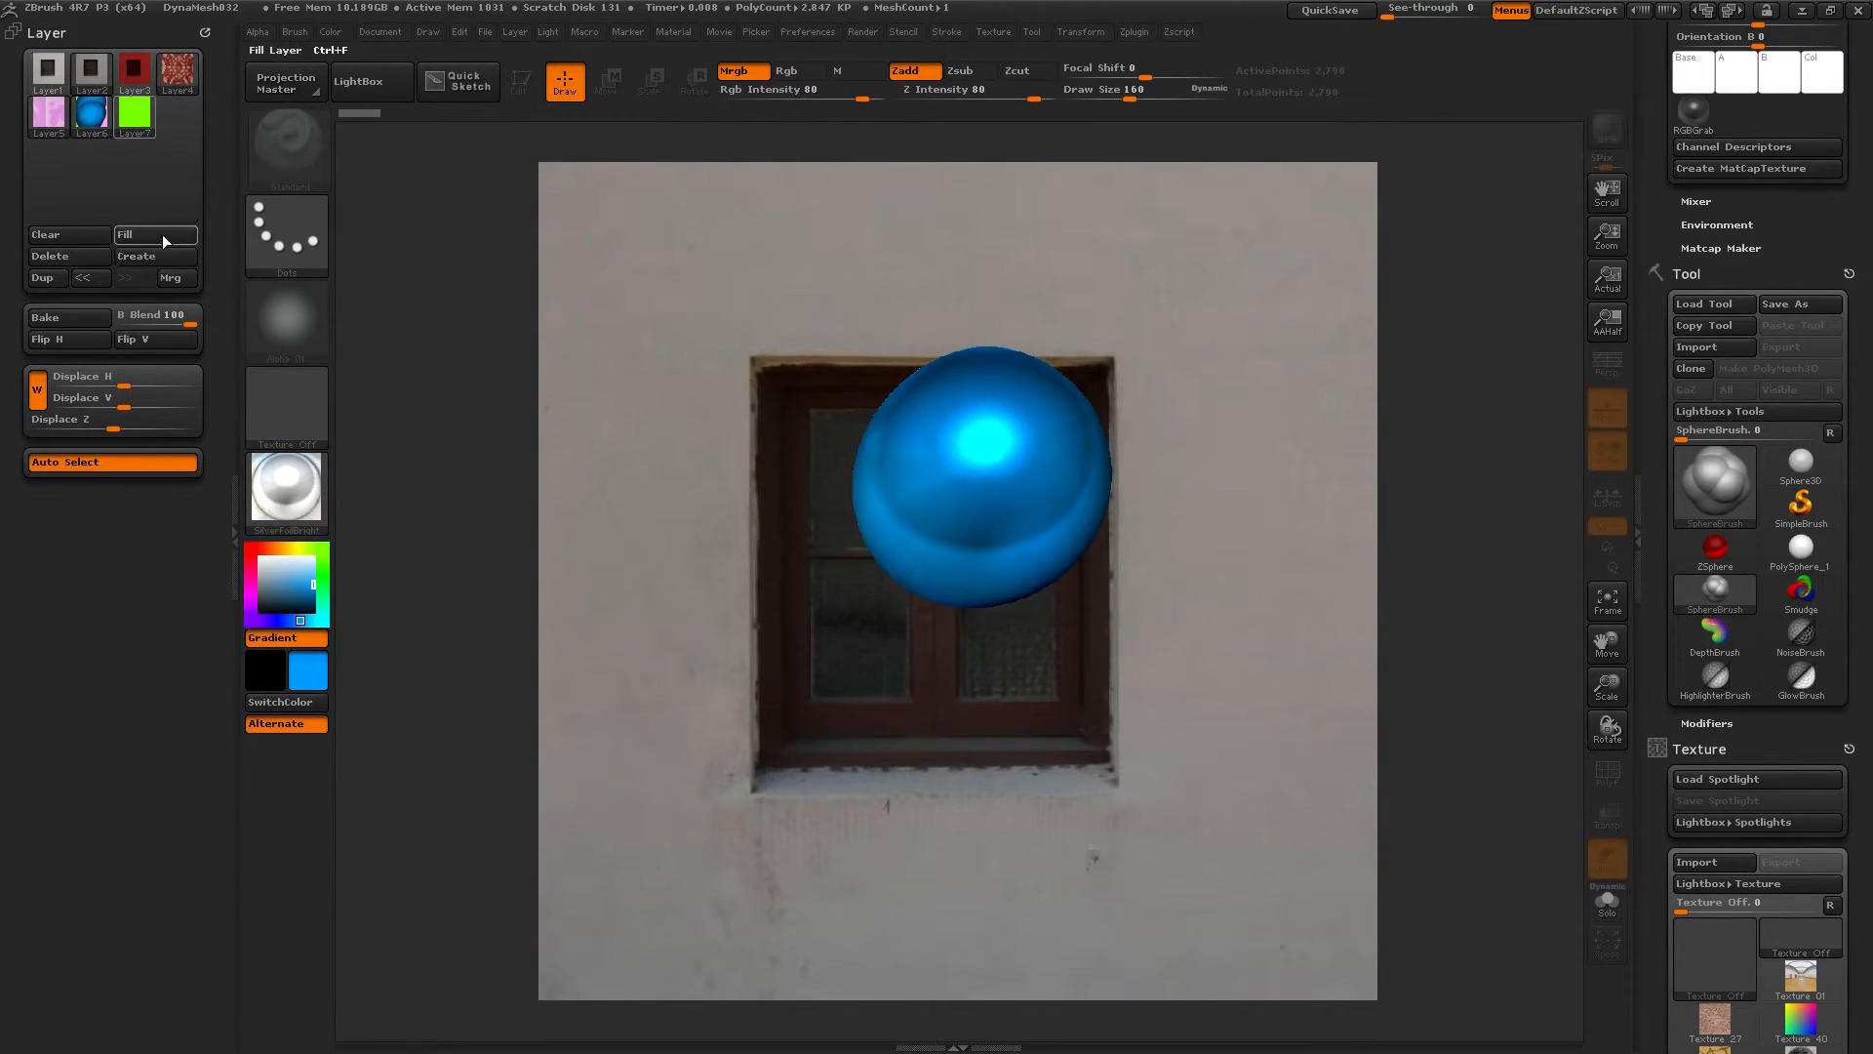
{"action": "left_click", "coordinate": [250, 548]}
{"action": "left_click_drag", "start_coordinate": [704, 408], "coordinate": [858, 463]}
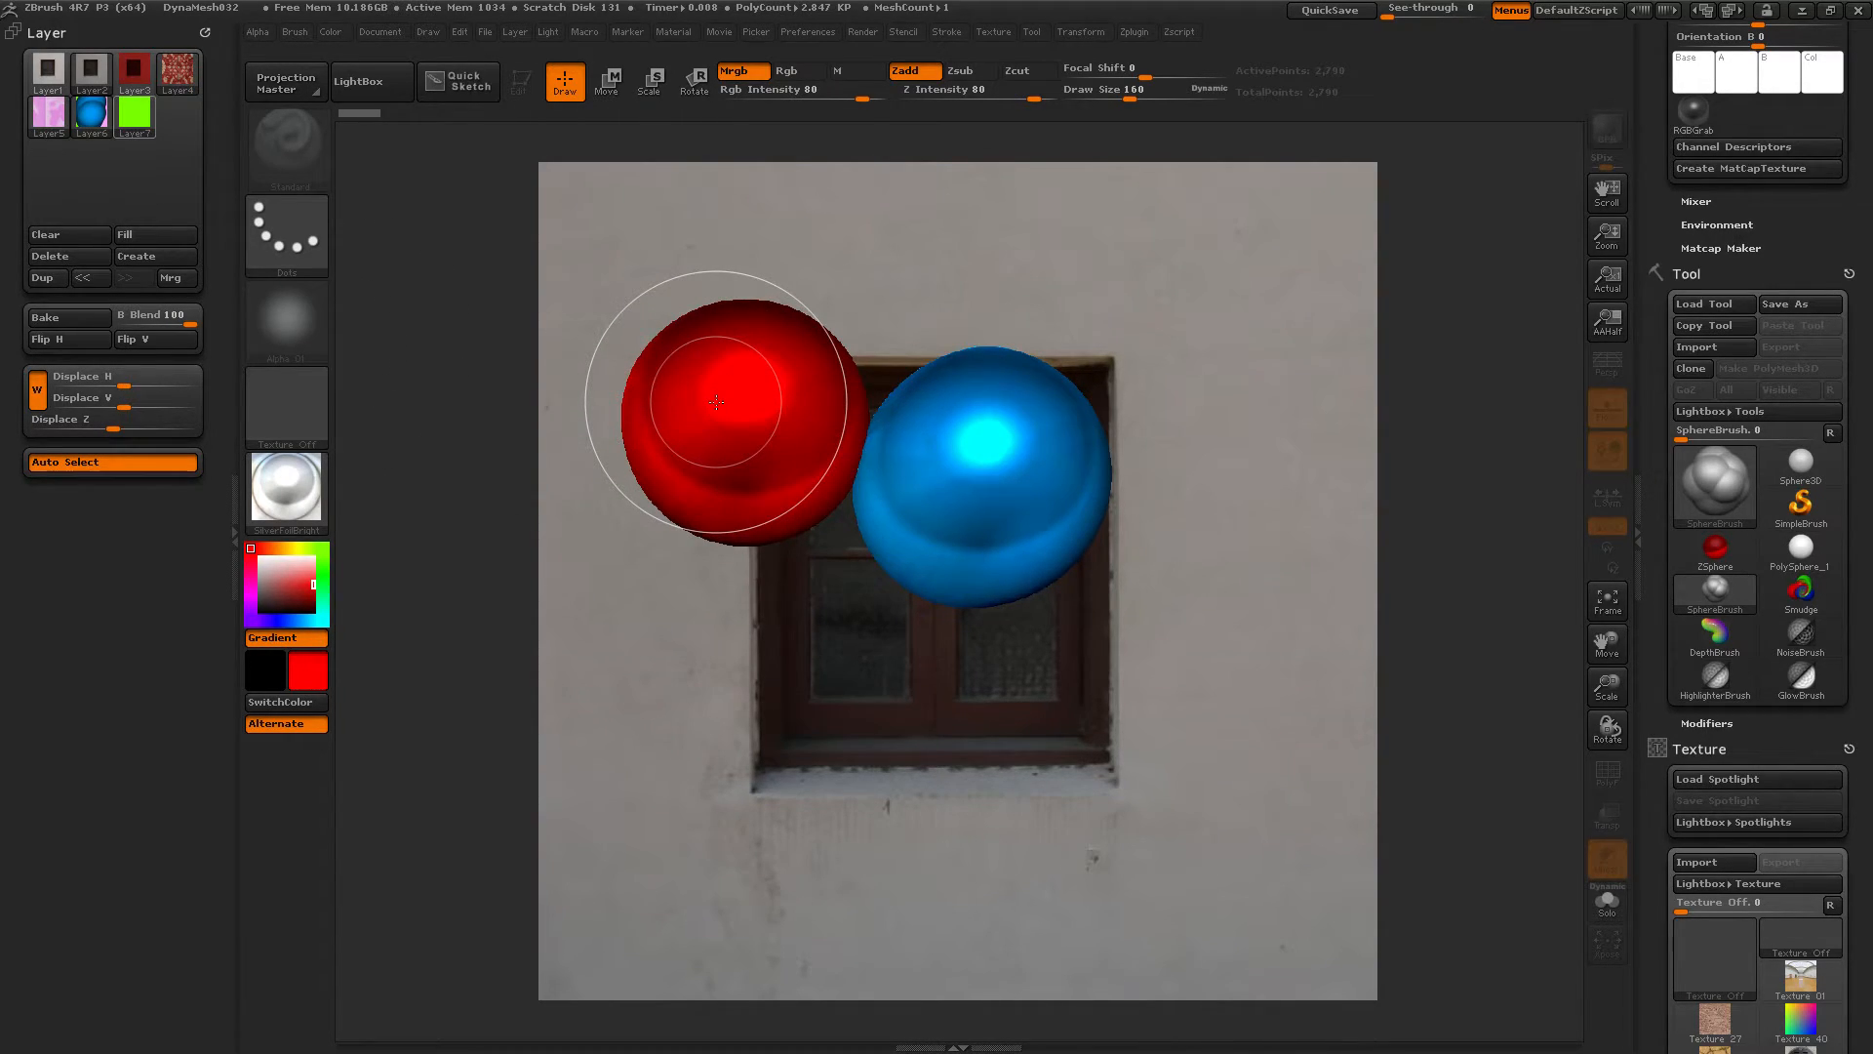
Move the red sphere's layer to the canvas's upper-right edge and the blue sphere's layer until the two spheres overlap
{"action": "left_click_drag", "start_coordinate": [716, 401], "coordinate": [1035, 302]}
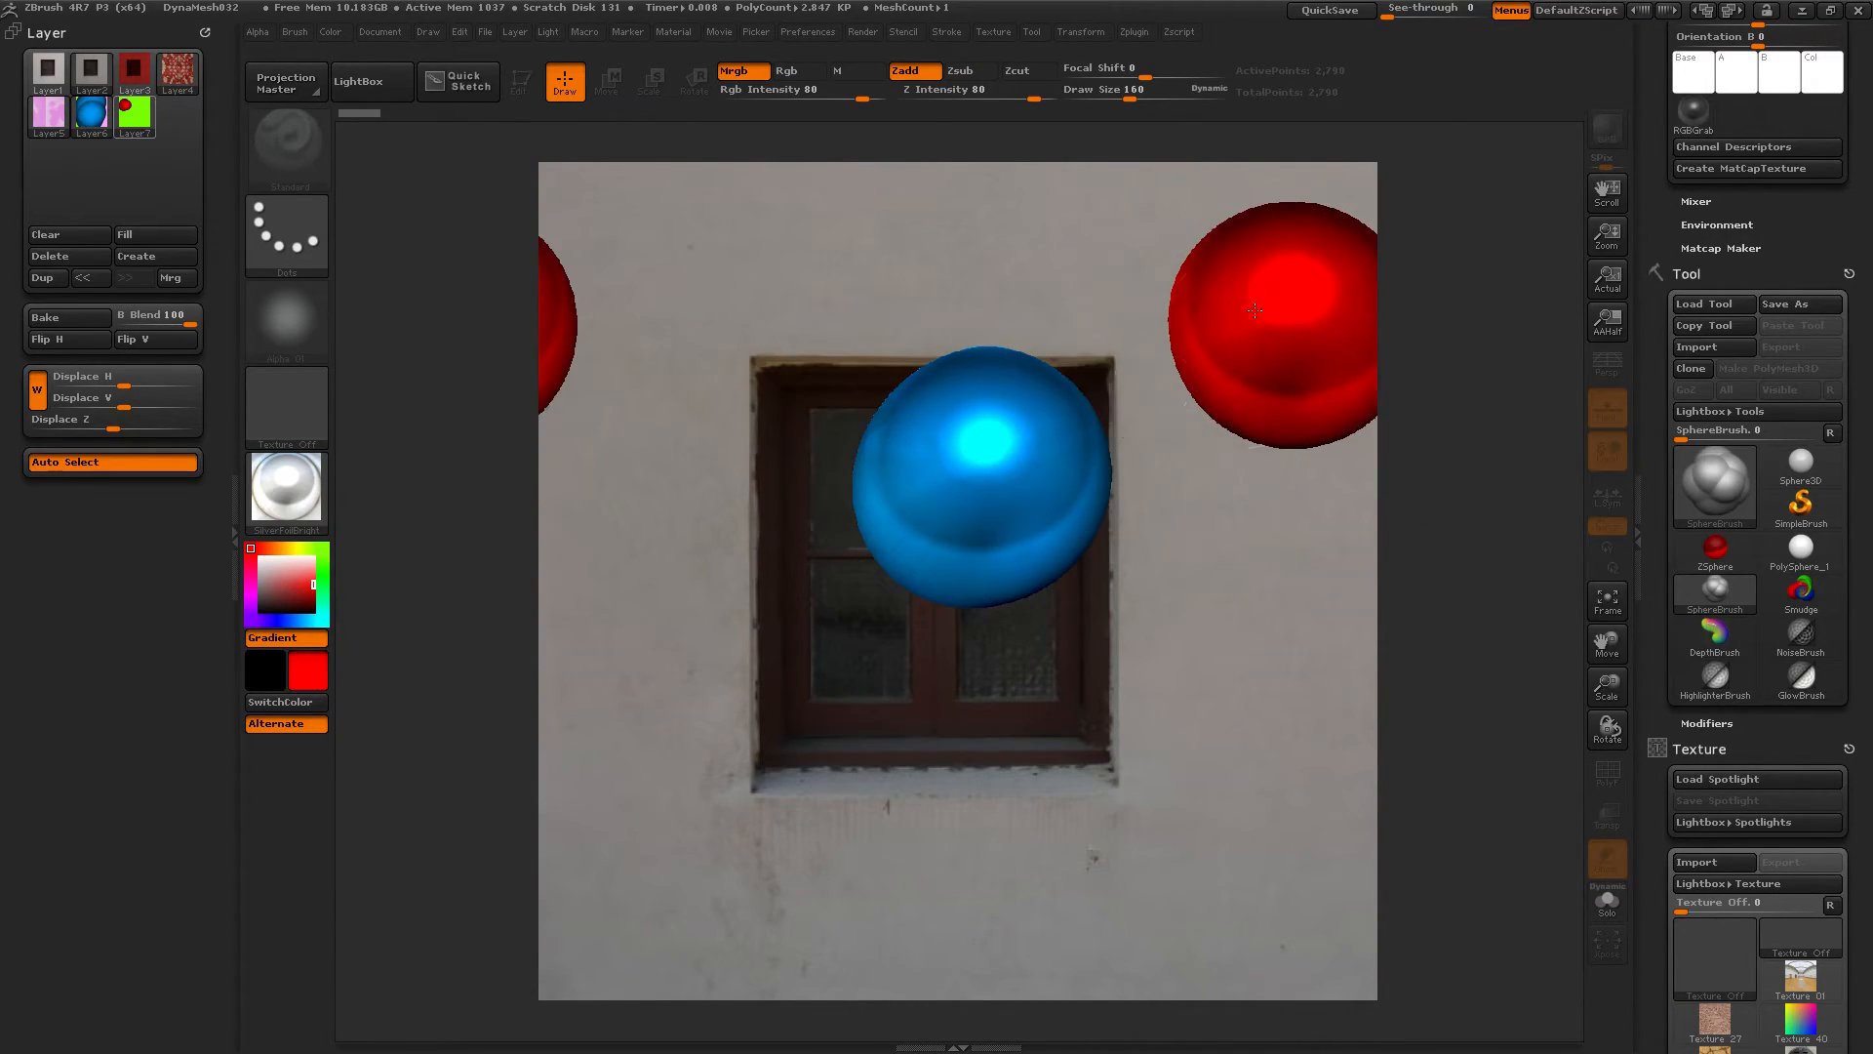
{"action": "left_click_drag", "start_coordinate": [1086, 460], "coordinate": [266, 538]}
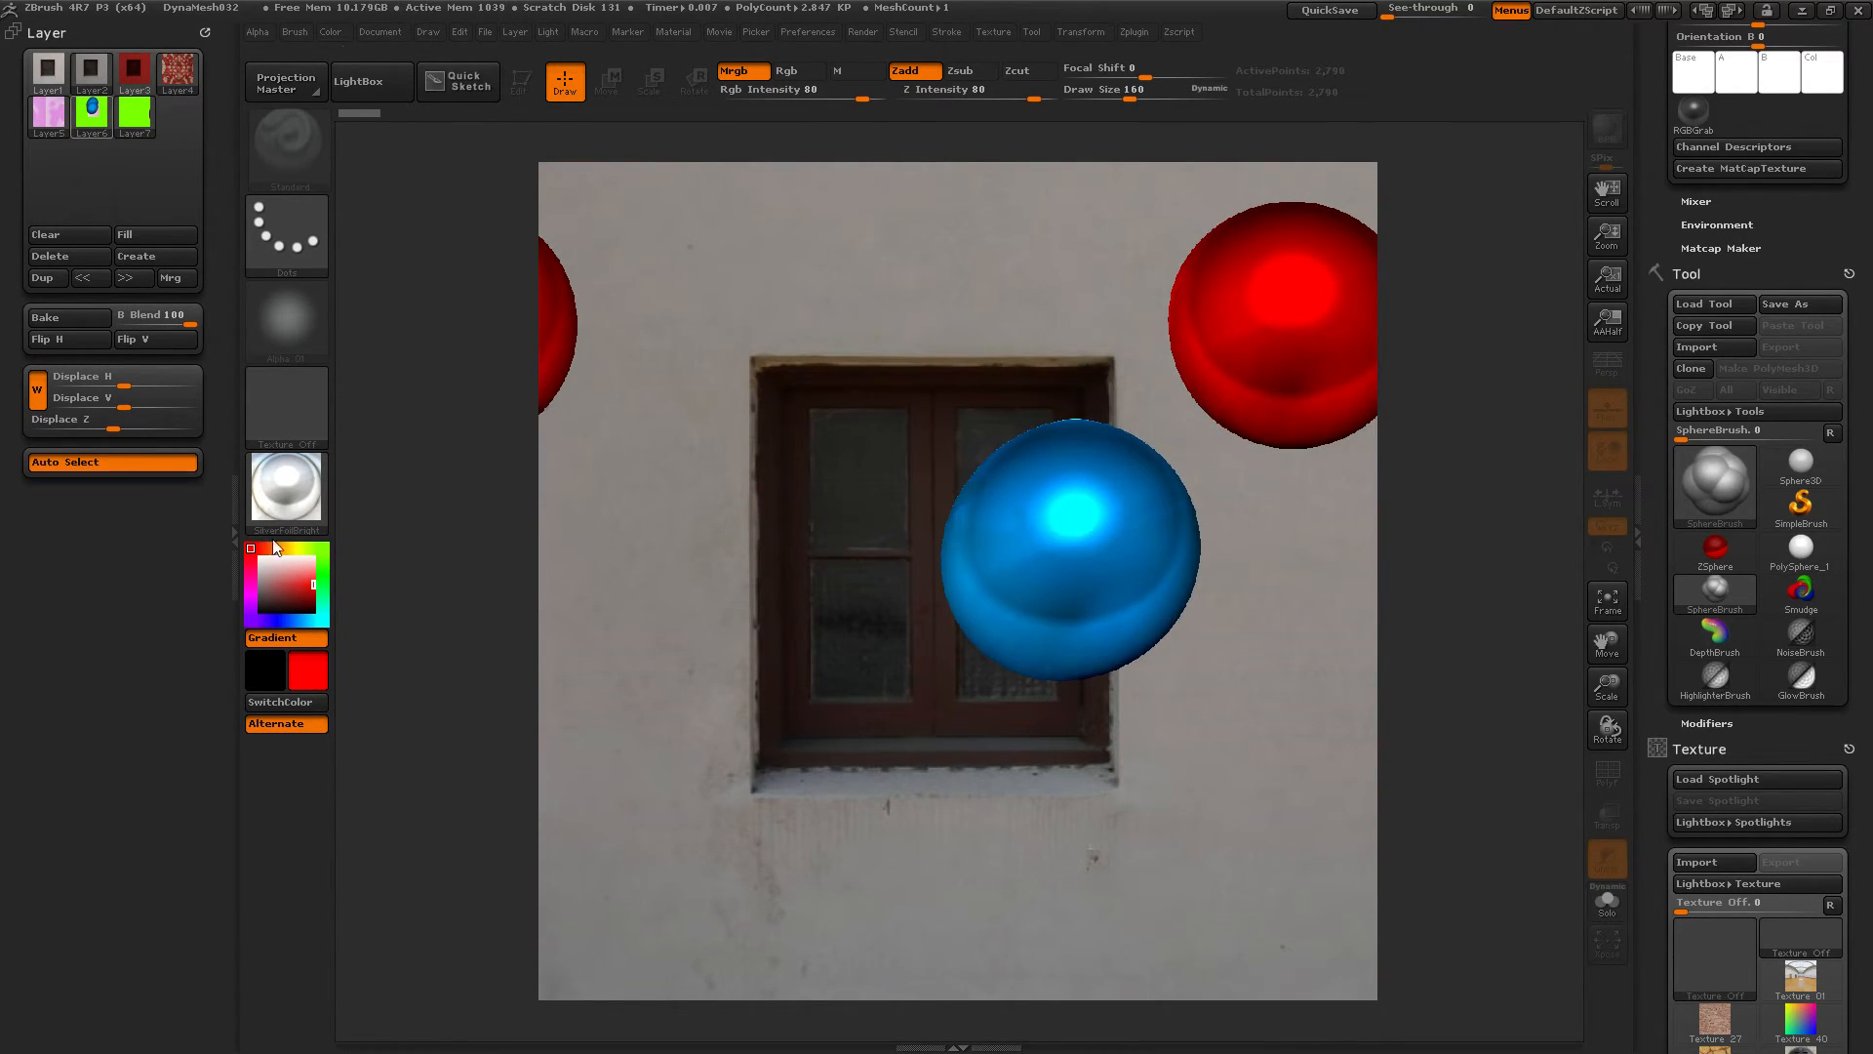
{"action": "left_click", "coordinate": [925, 295]}
{"action": "left_click_drag", "start_coordinate": [779, 314], "coordinate": [1268, 346]}
{"action": "left_click", "coordinate": [1076, 557]}
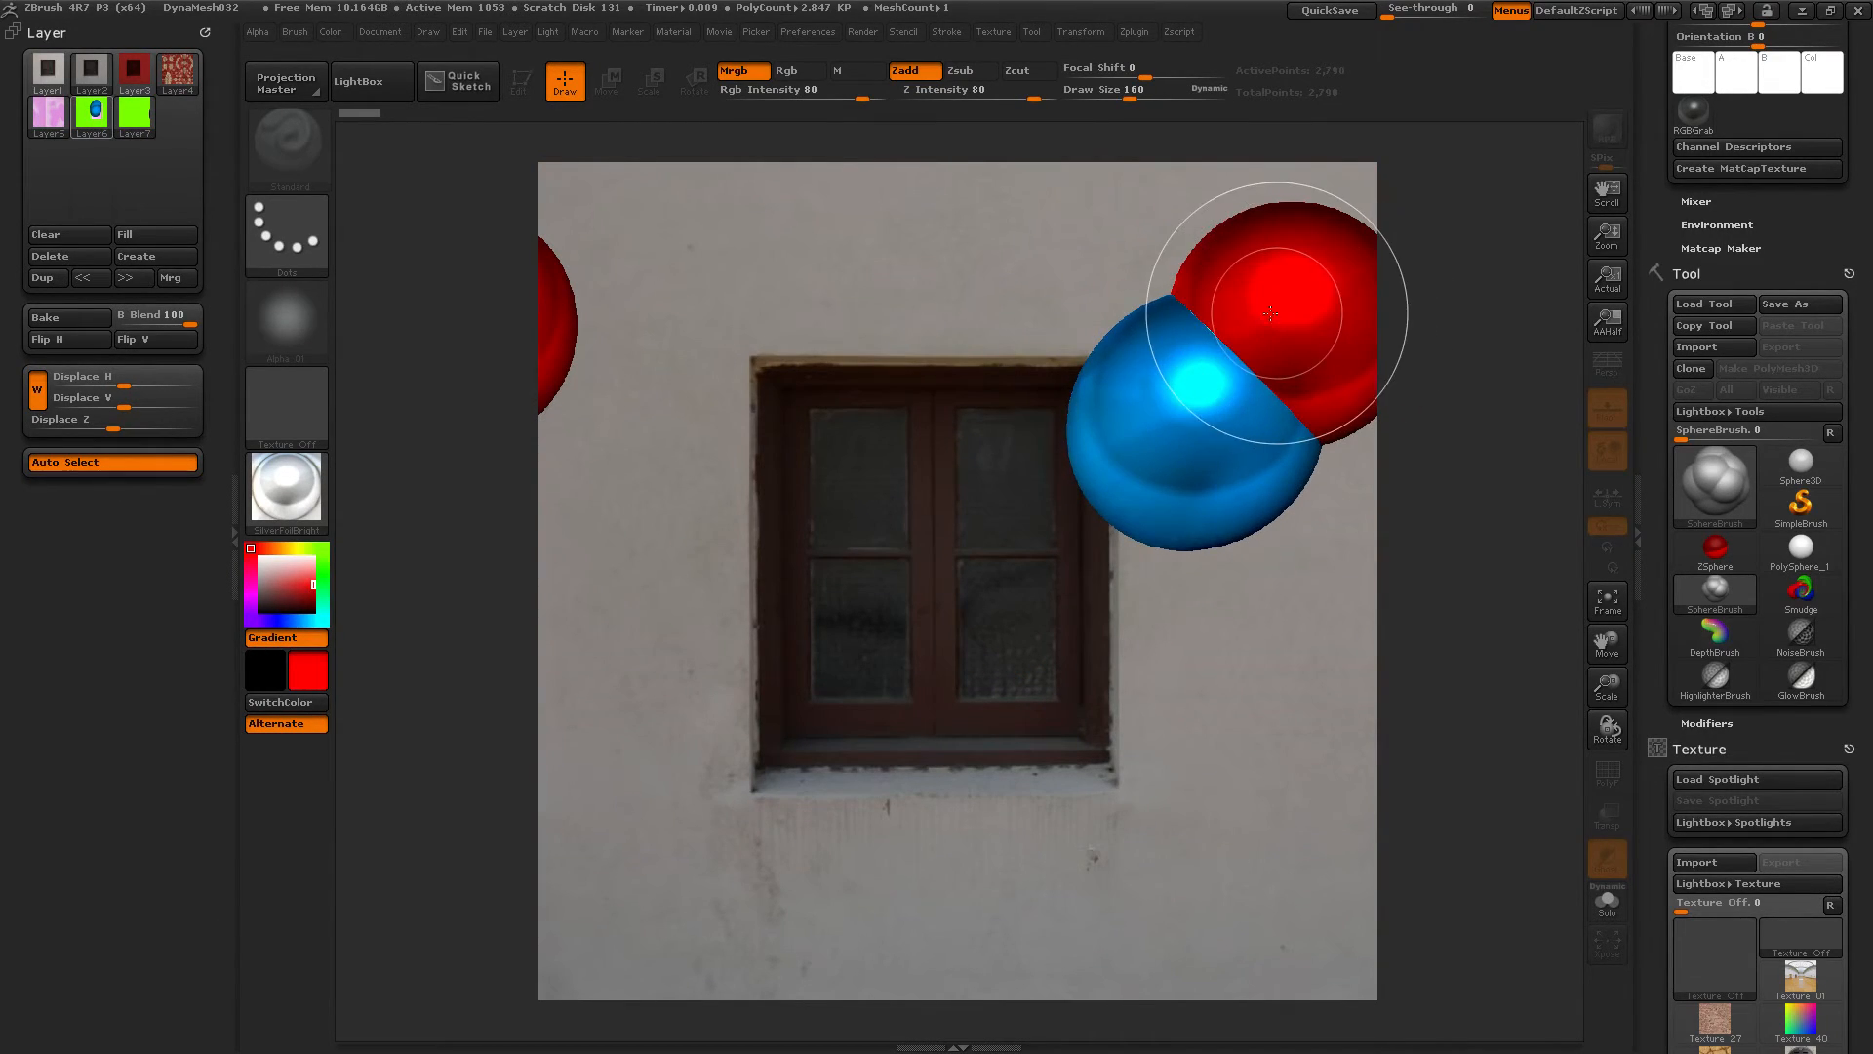
Move the red sphere's layer over the window's upper-right part and the blue sphere's layer directly below, slightly overlapping it
{"action": "left_click", "coordinate": [1276, 312]}
{"action": "left_click_drag", "start_coordinate": [1346, 287], "coordinate": [999, 482]}
{"action": "left_click_drag", "start_coordinate": [1213, 397], "coordinate": [1108, 627]}
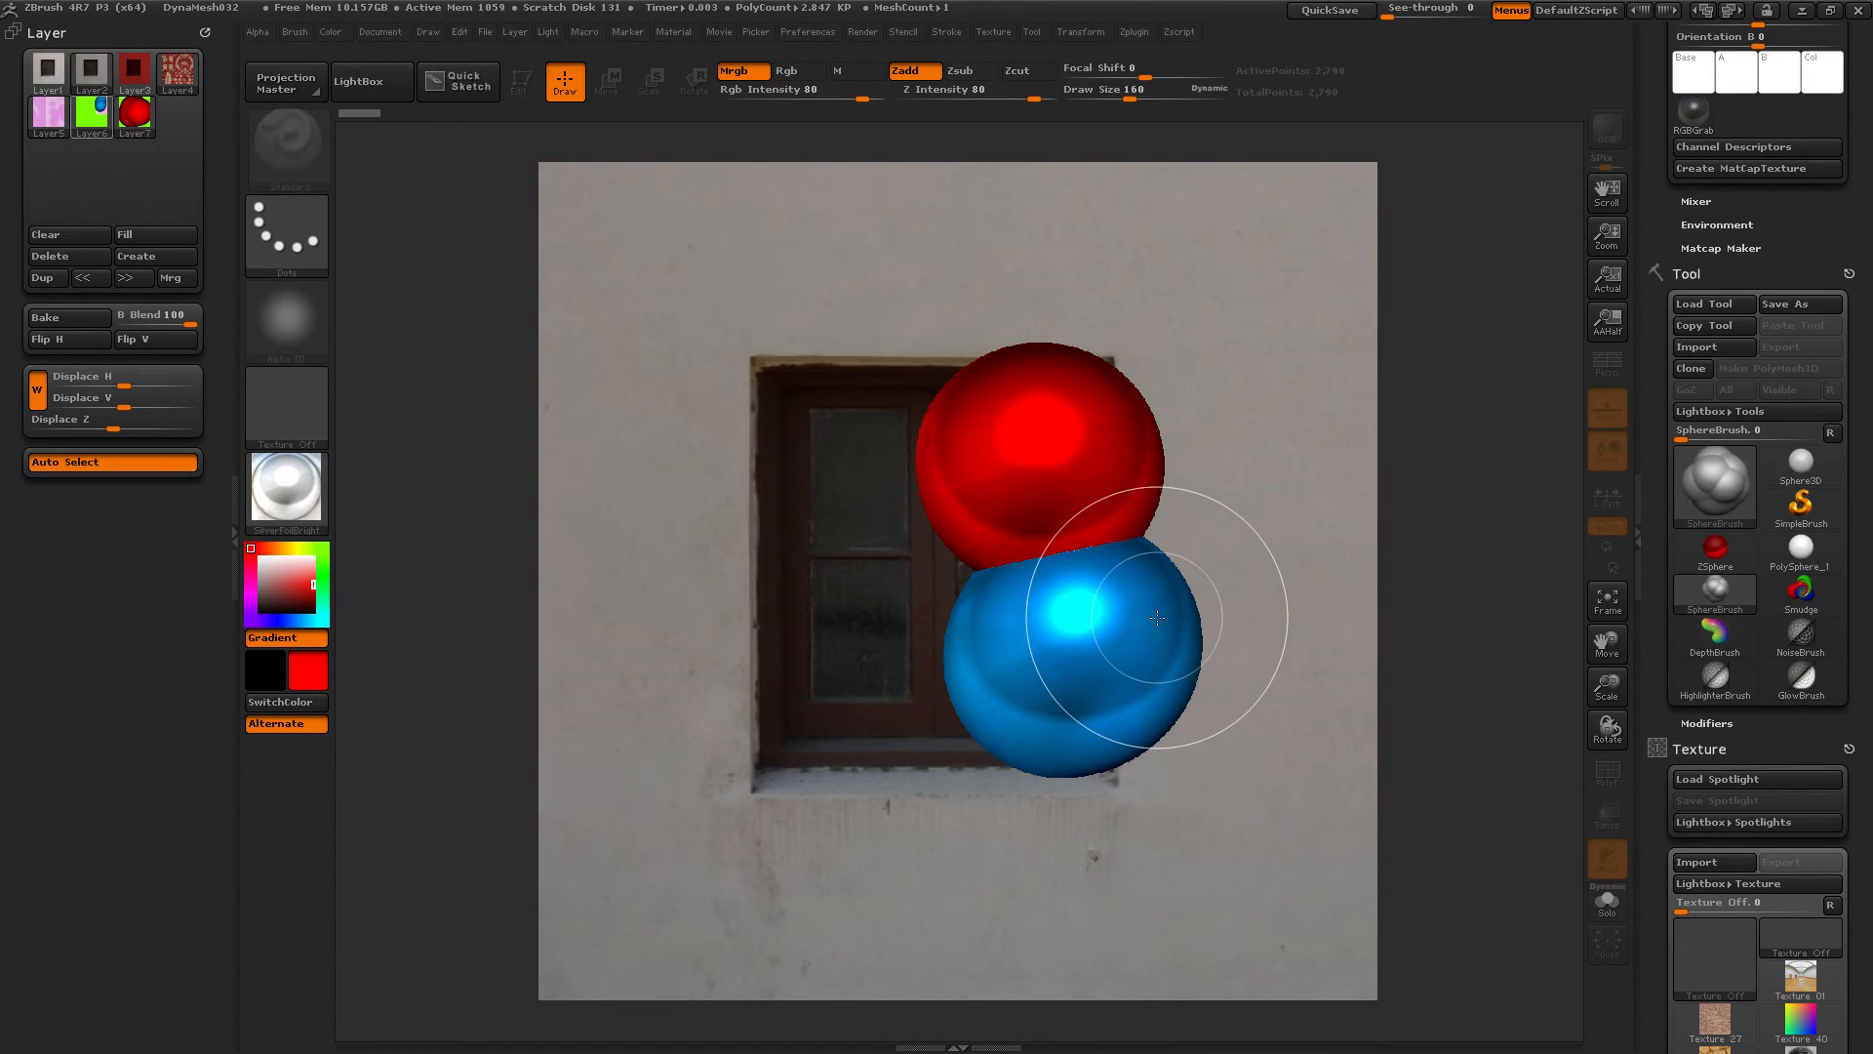